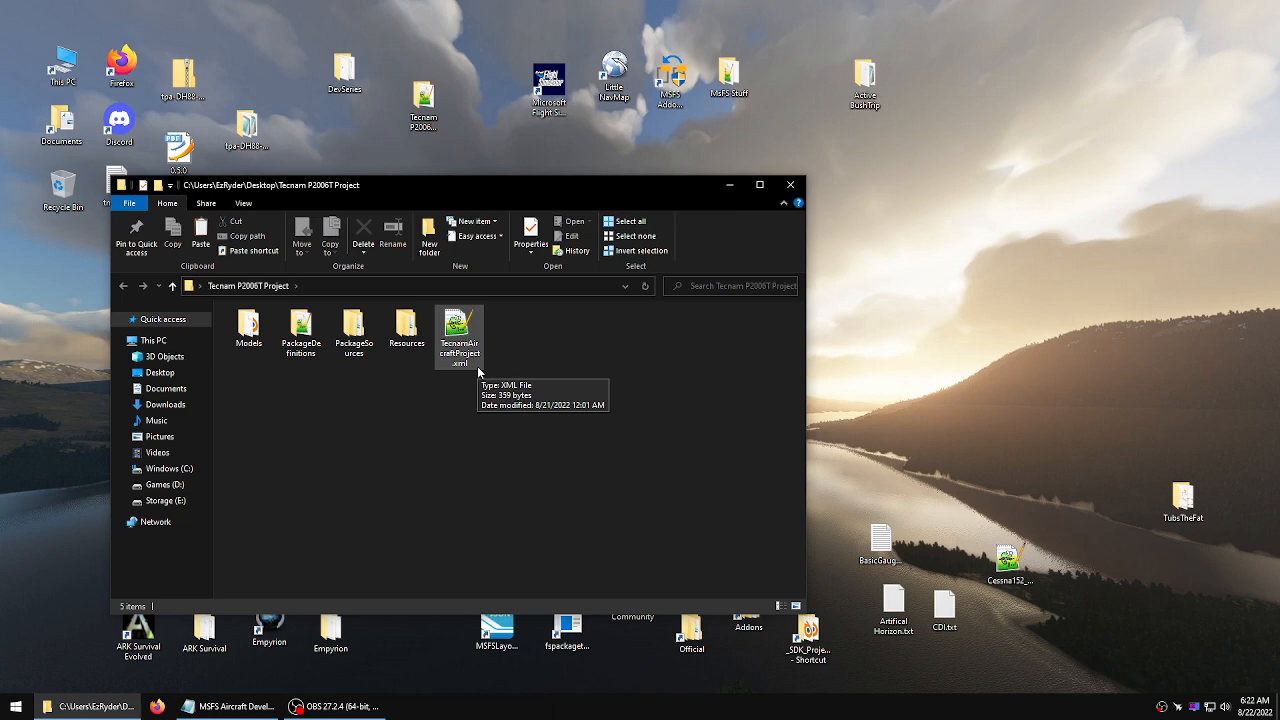
Open the Tecnam_P2006T.blend file from the project's Models folder
double_click(265, 327)
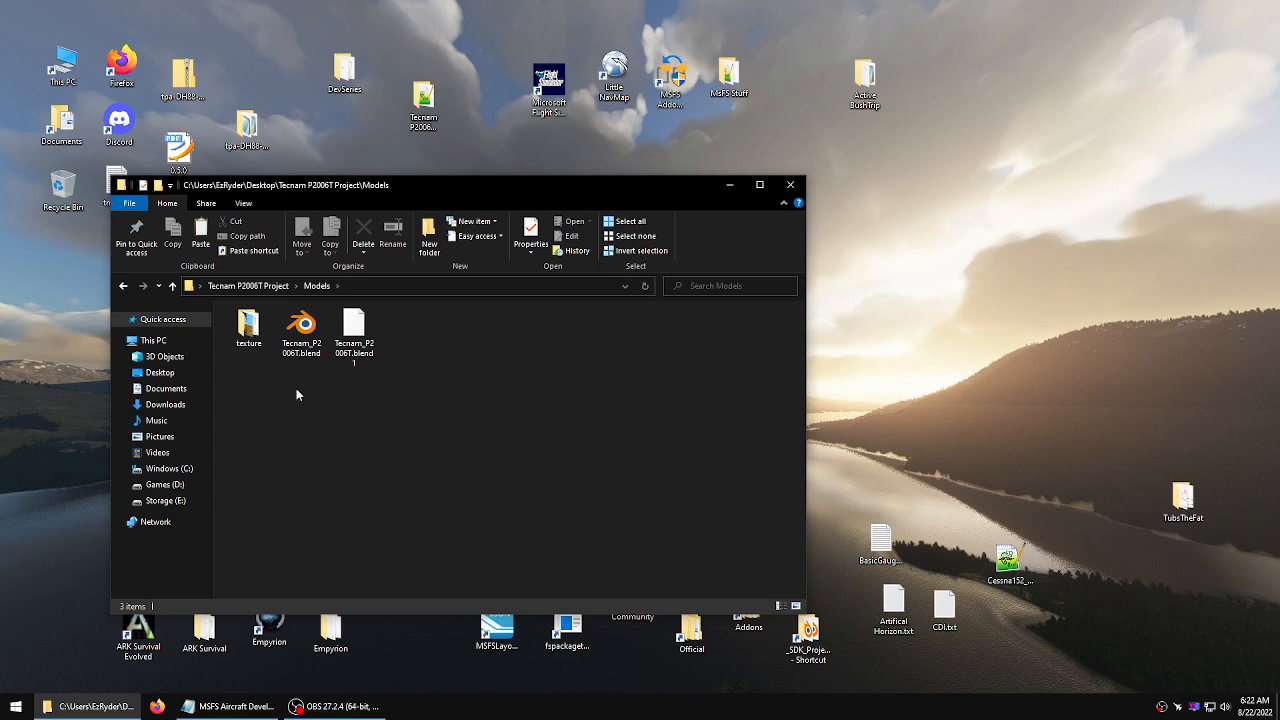
left_click(300, 332)
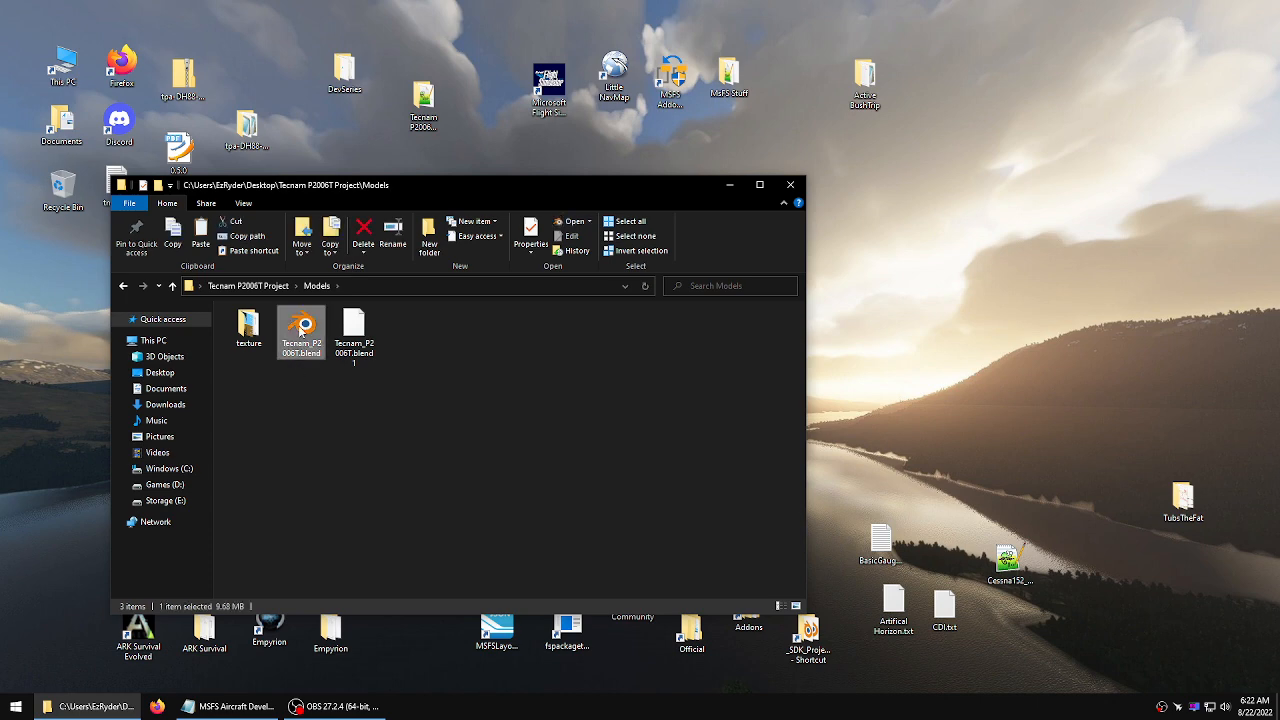
double_click(300, 332)
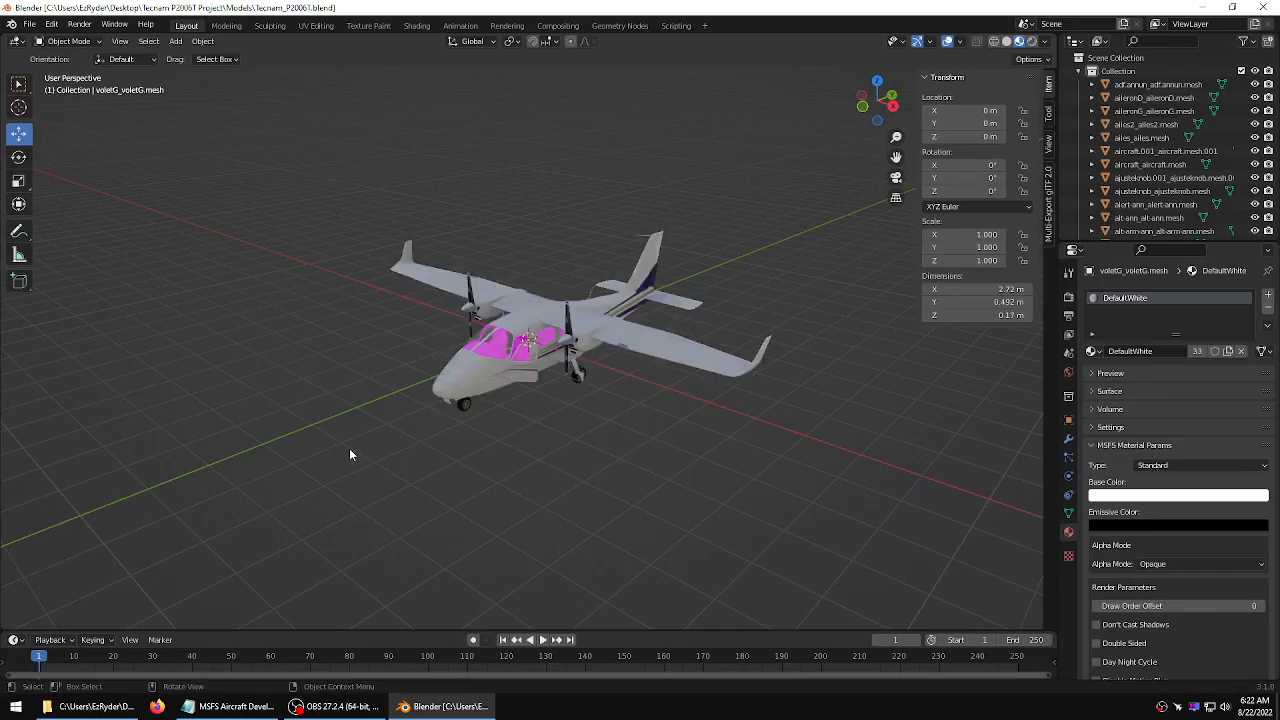
Zoom in on the cockpit, select the window glass mesh with the Select tool and hide it
middle_click_drag(374, 386, 679, 365)
scroll(538, 356, "up", 3)
scroll(542, 359, "up", 2)
scroll(769, 372, "up", 3)
scroll(806, 363, "down", 3)
left_click(677, 366)
left_click(533, 366)
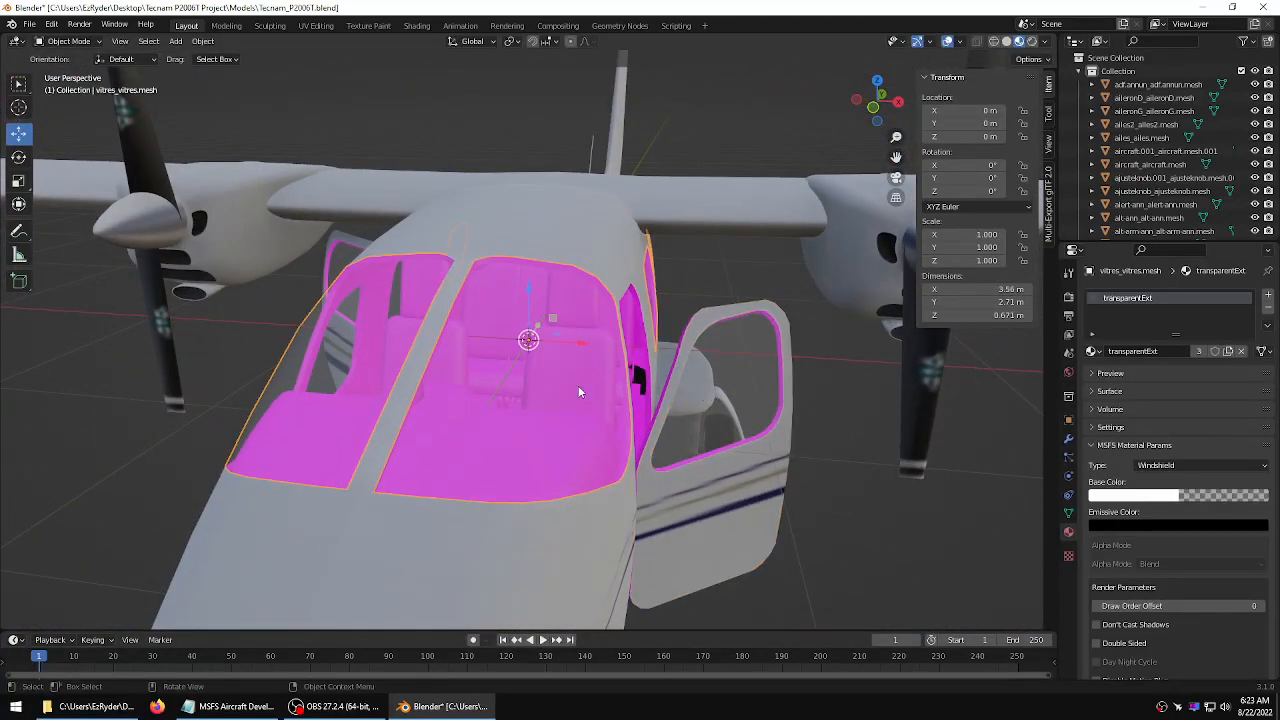
left_click(18, 88)
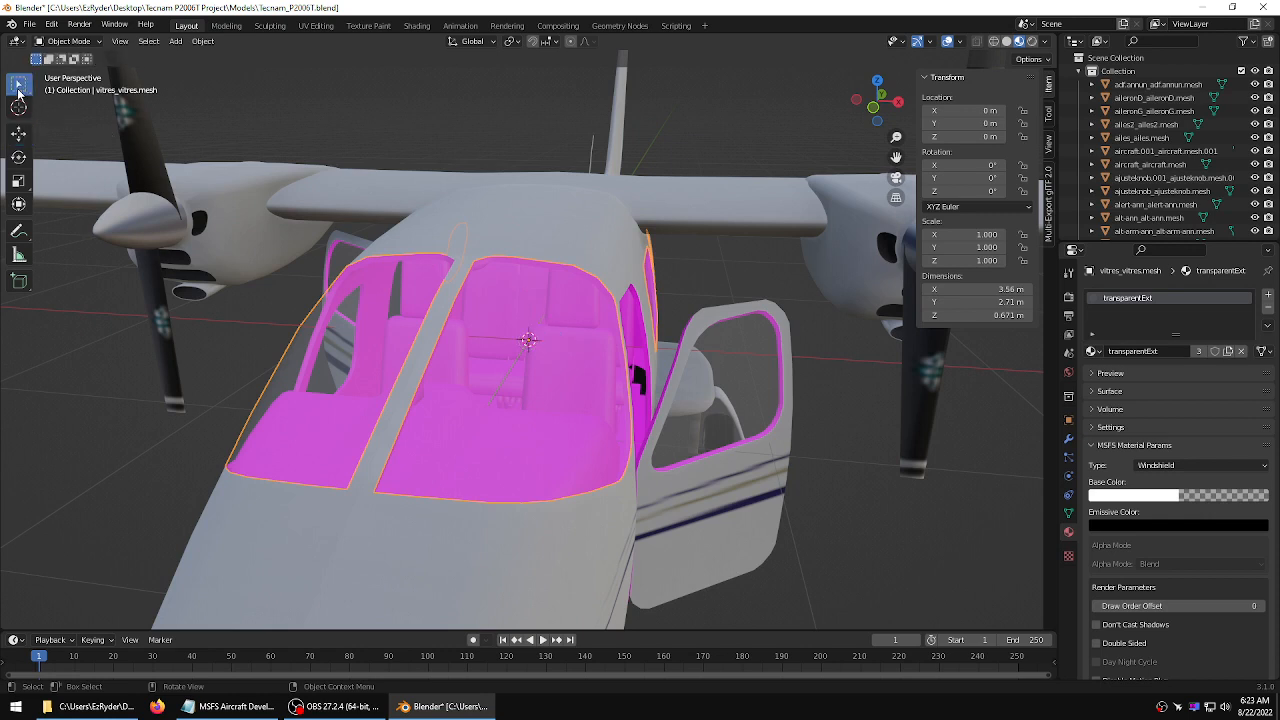
key("h")
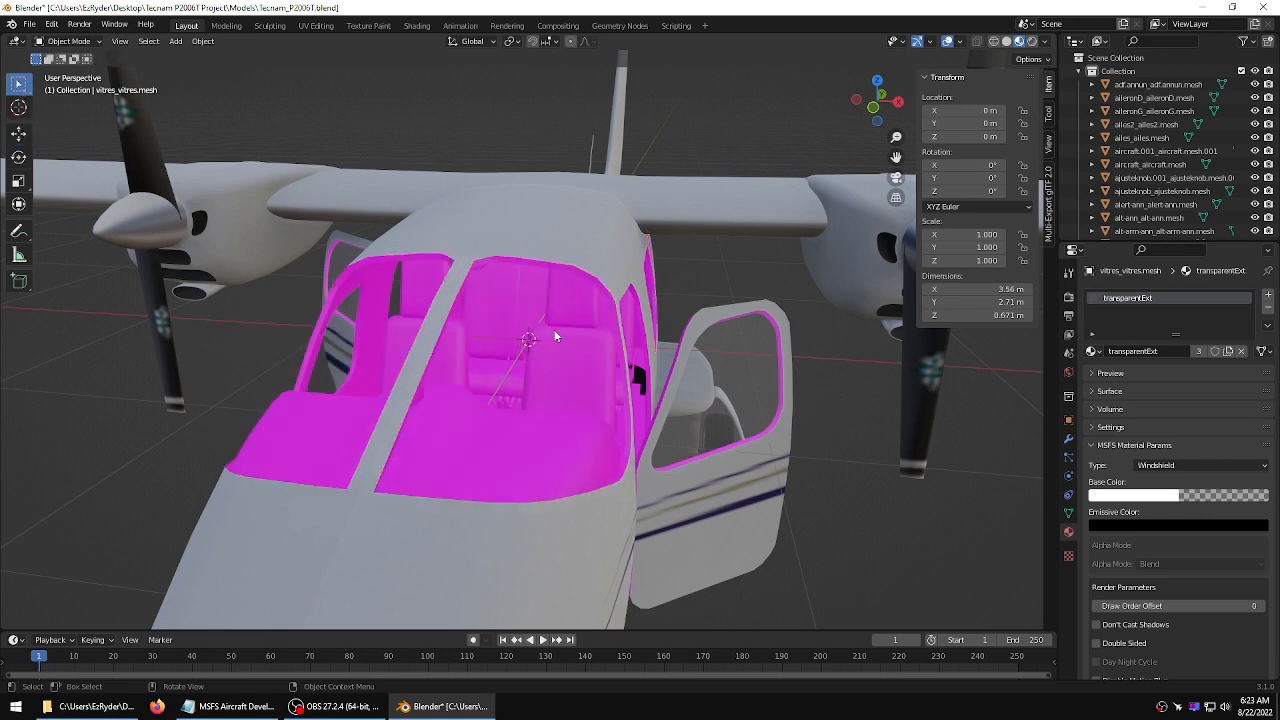
Select the seat mesh and set its MSFS material type to Standard
left_click(560, 373)
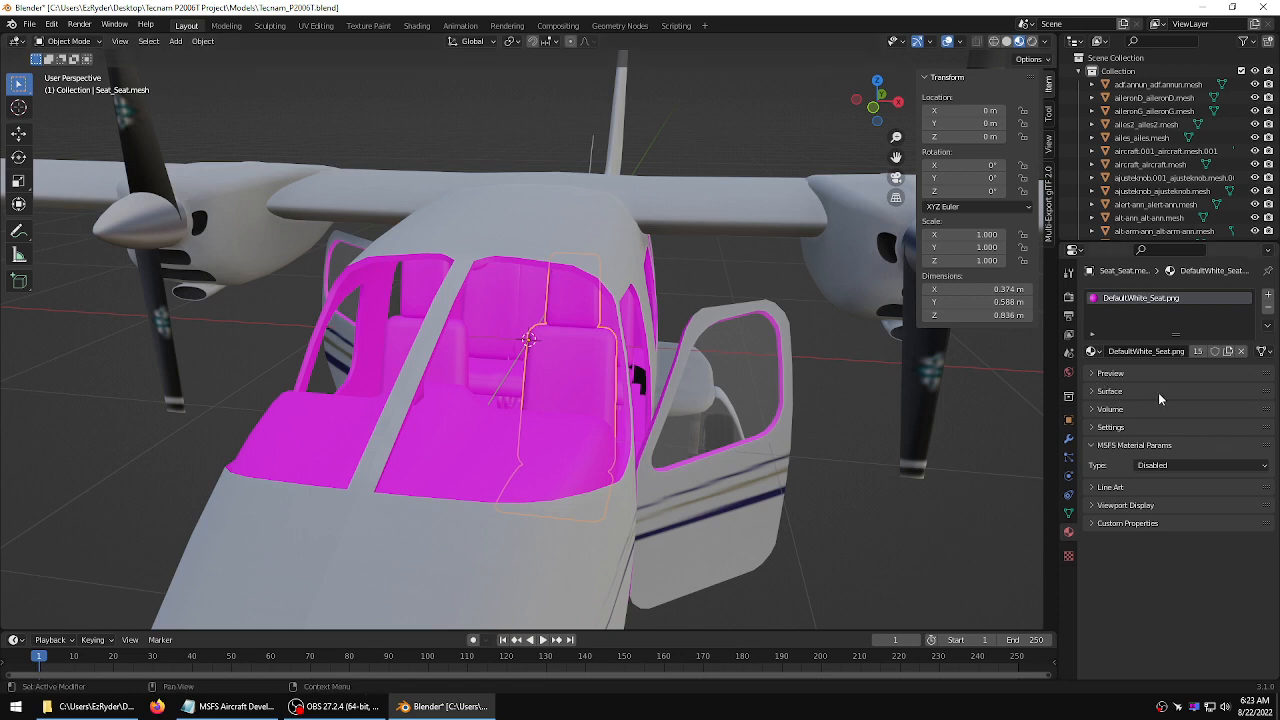
left_click(1090, 394)
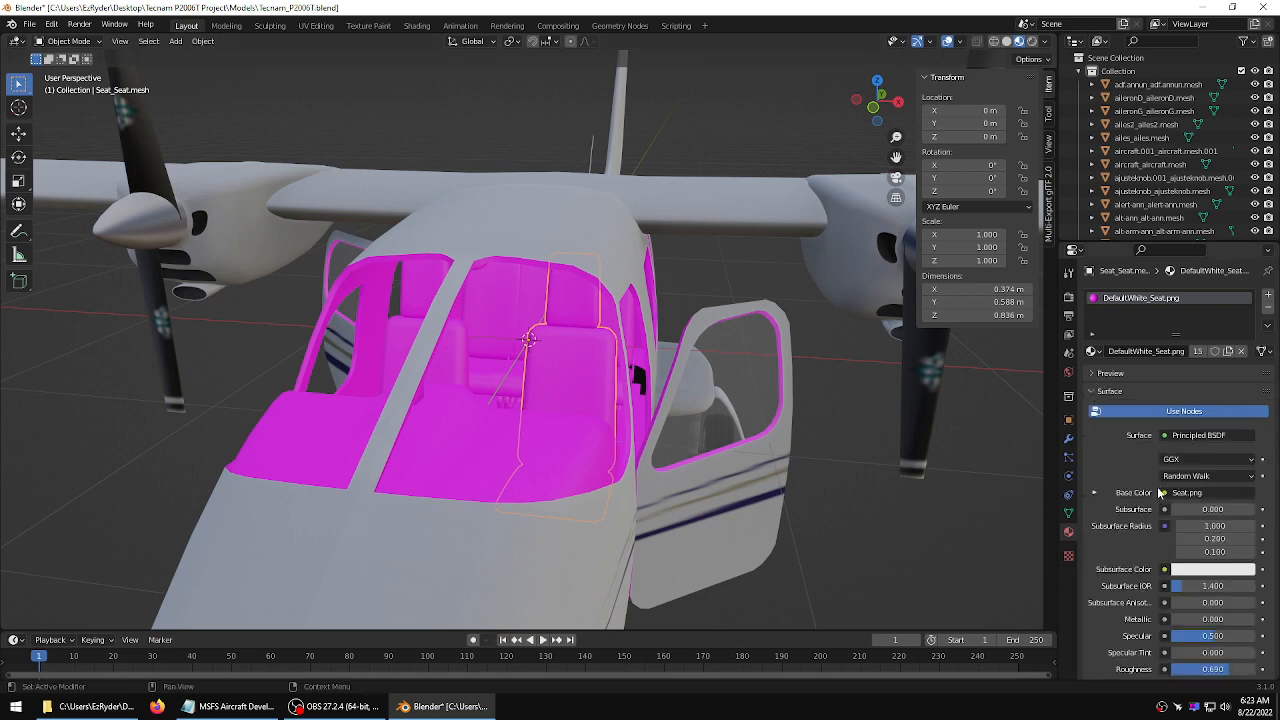
left_click(1091, 393)
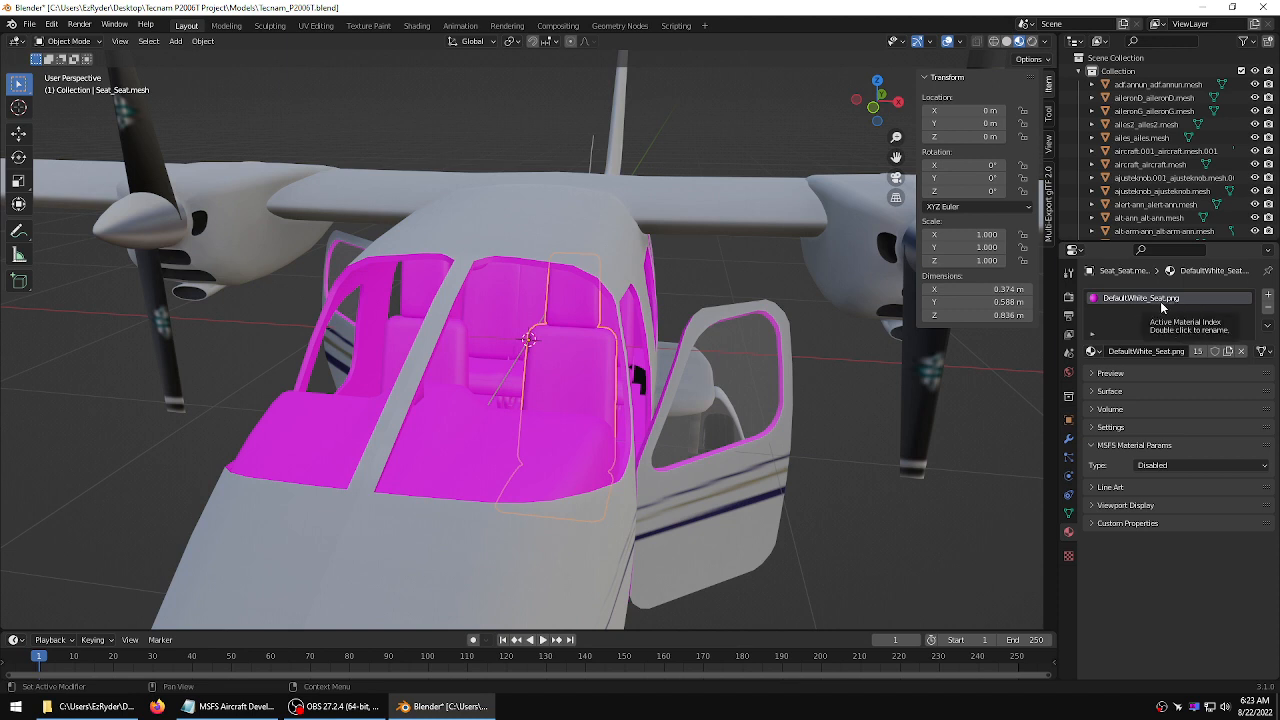
left_click(1209, 464)
left_click(1175, 432)
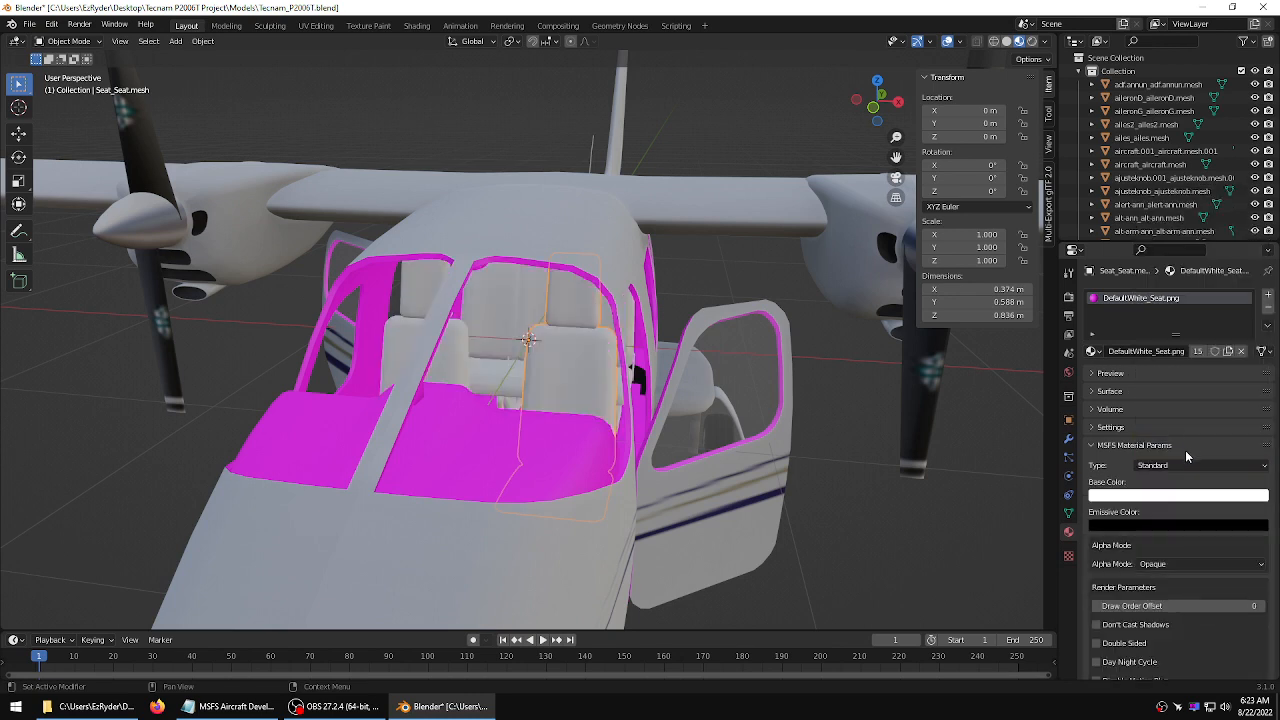
Load Seat.png from the texture folder as the seat material's base color texture
scroll(1277, 392, "down", 15)
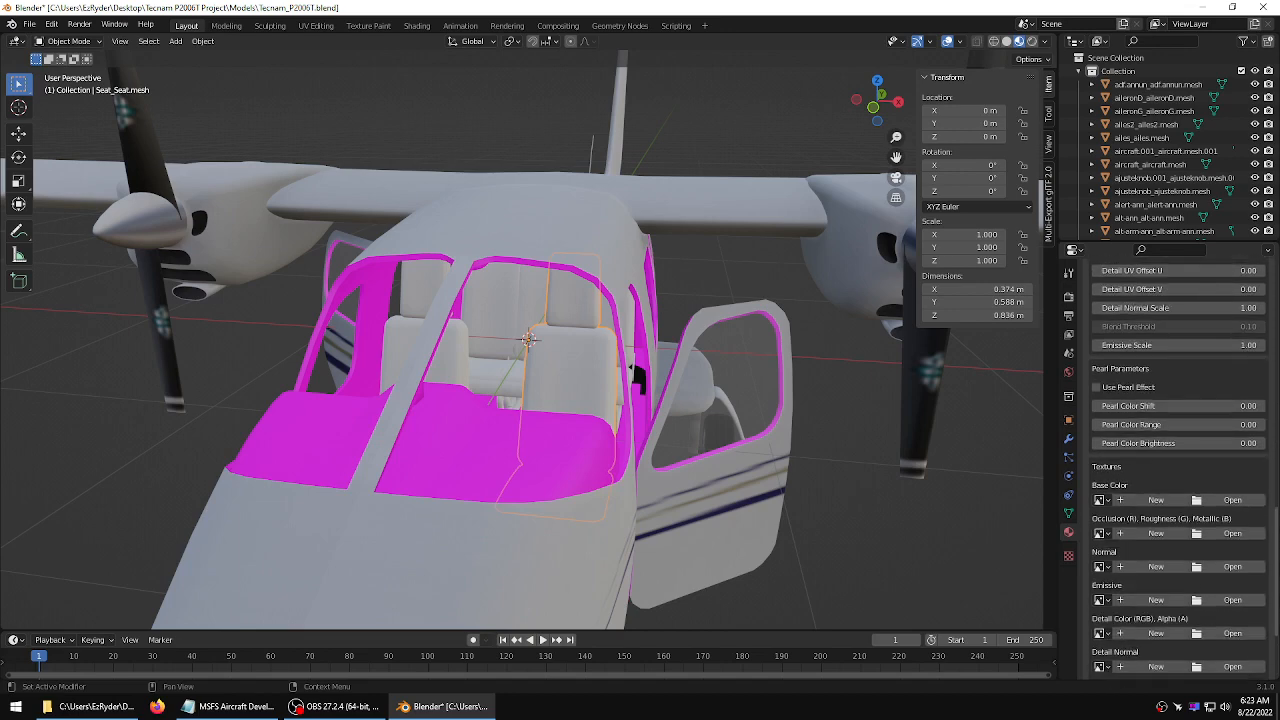
left_click(1232, 500)
left_click(469, 207)
double_click(469, 207)
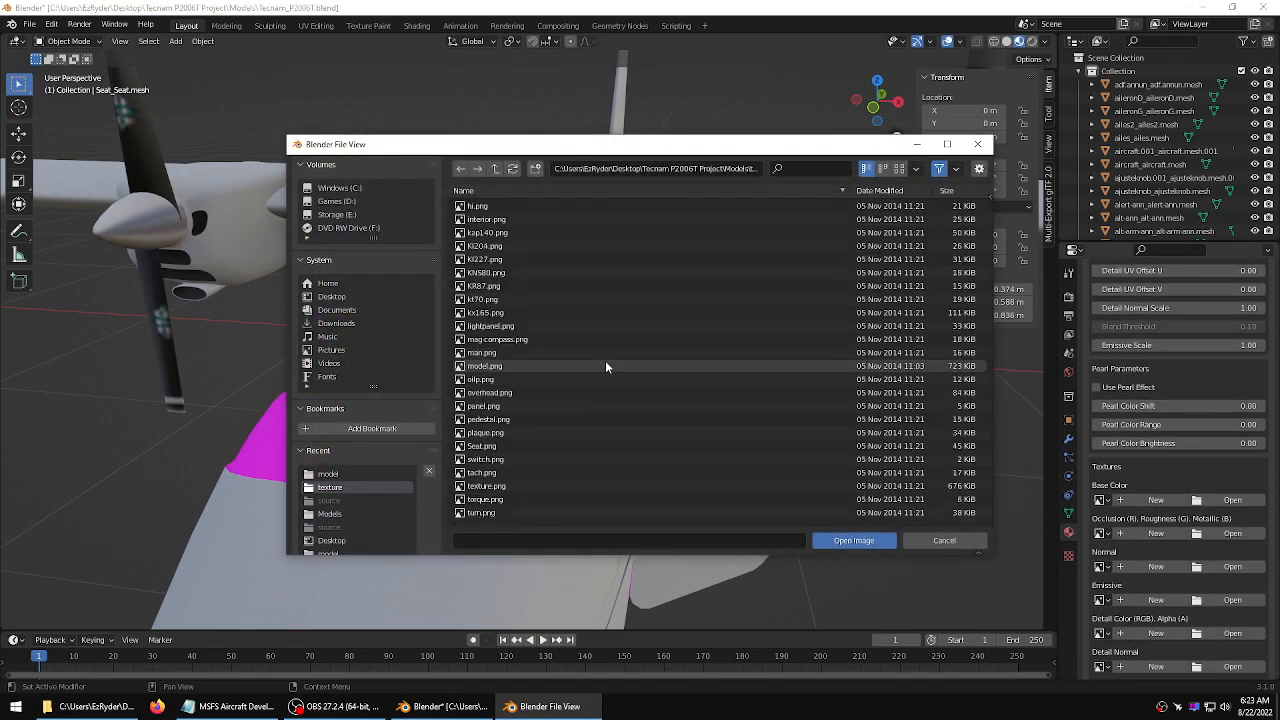
scroll(605, 362, "down", 4)
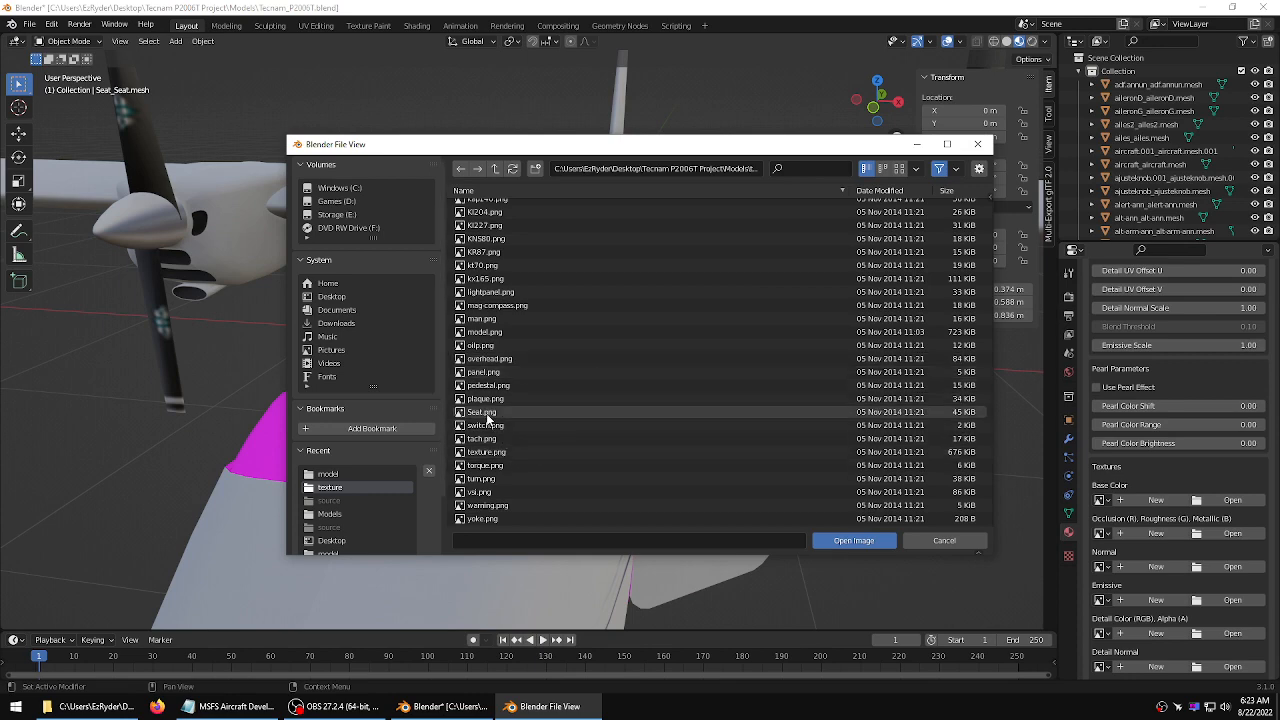
left_click(484, 412)
left_click(855, 541)
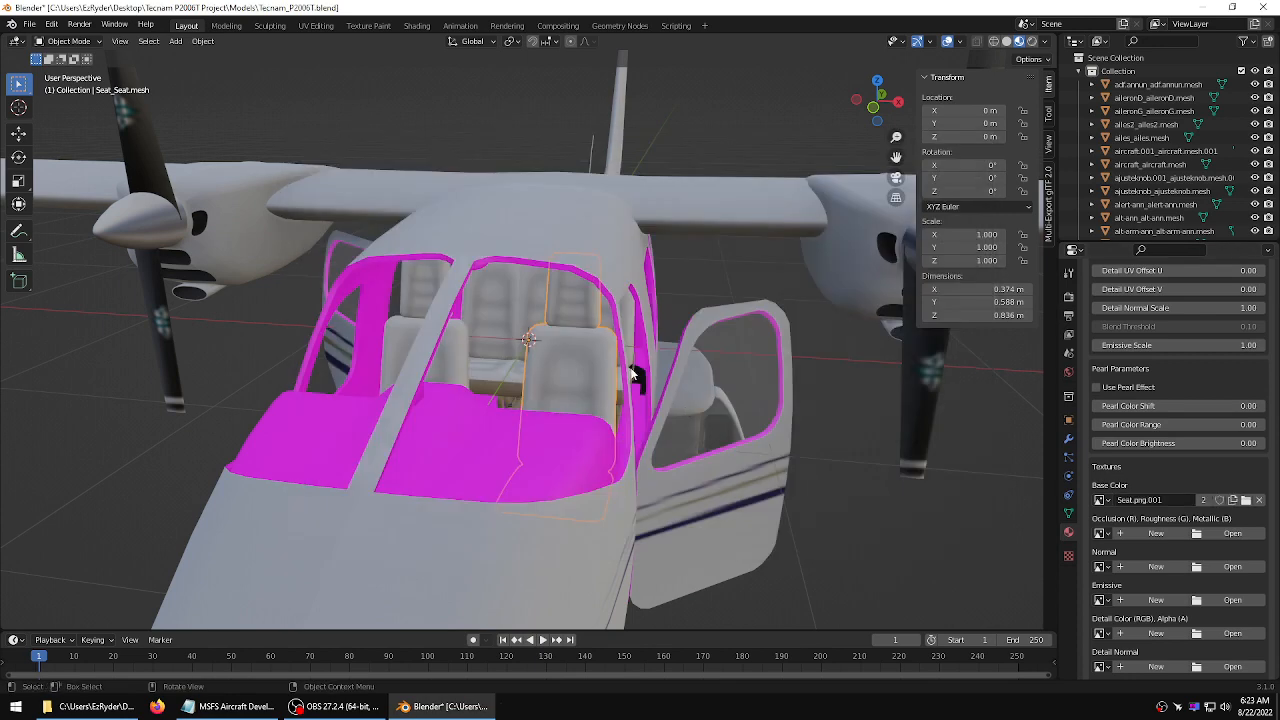
Select the panel mesh ahead of the cockpit and set its MSFS material type to Standard
middle_click_drag(620, 338, 722, 396)
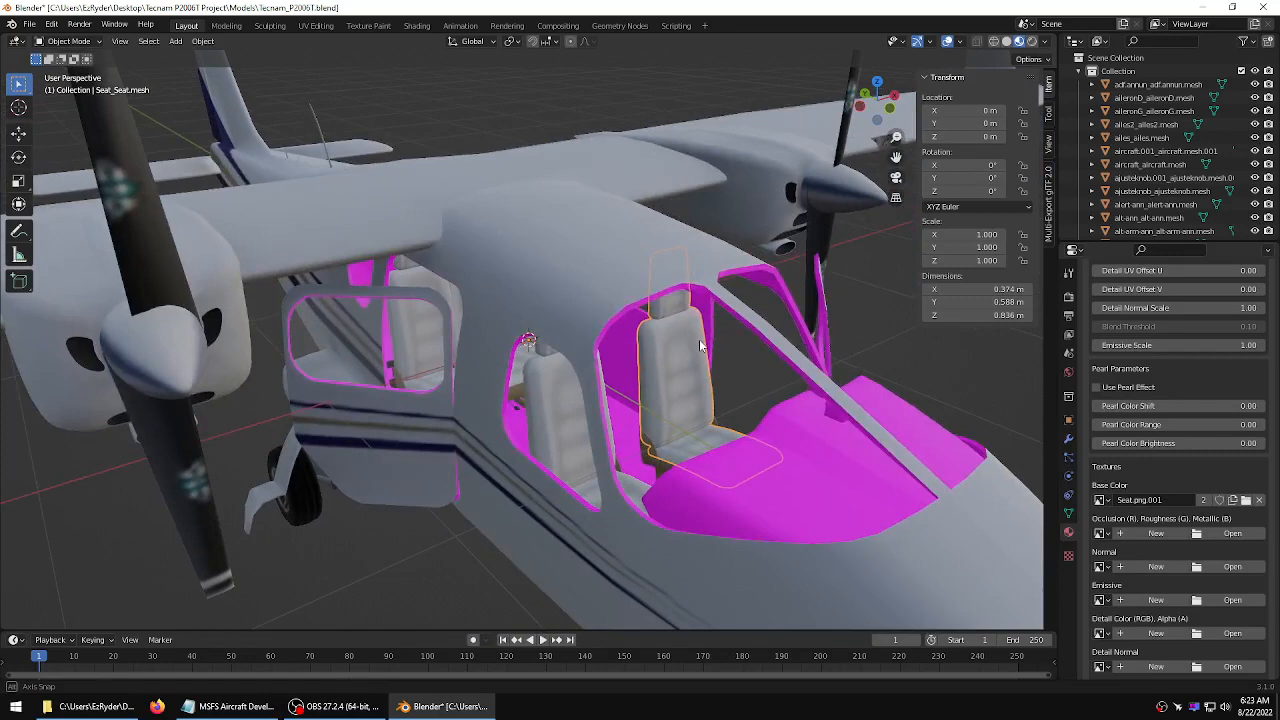
left_click(810, 450)
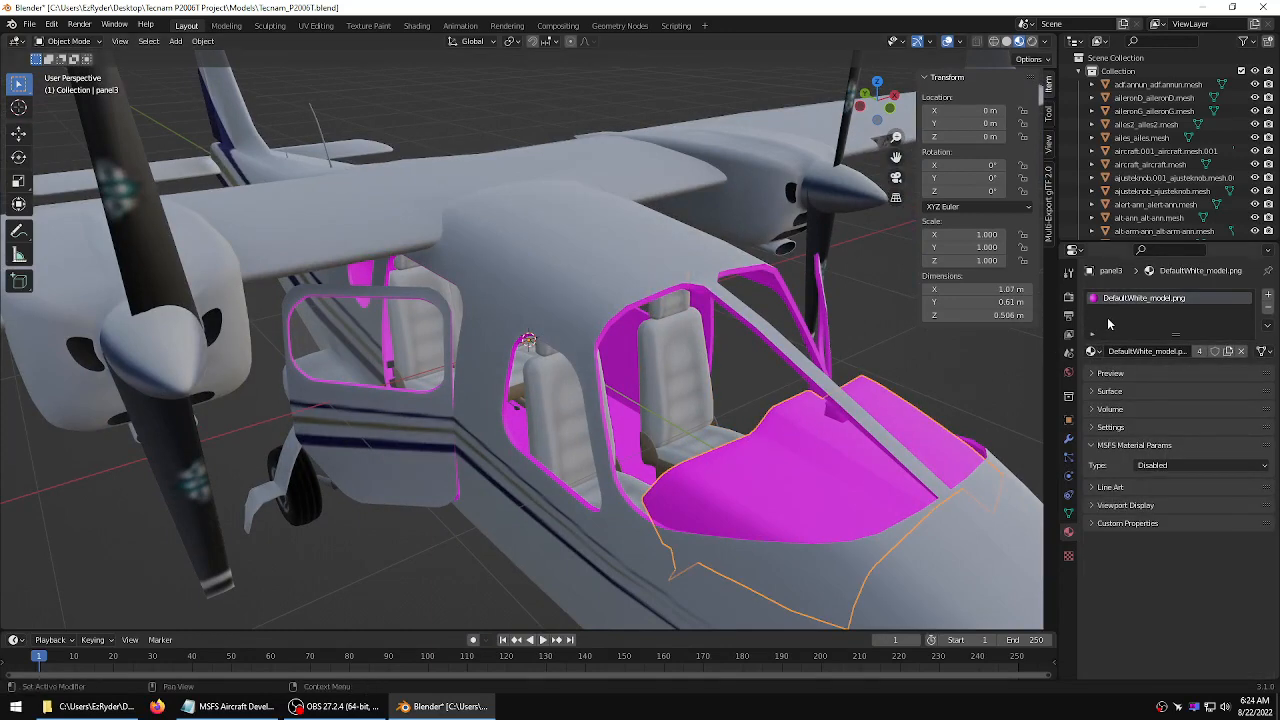
left_click(1262, 470)
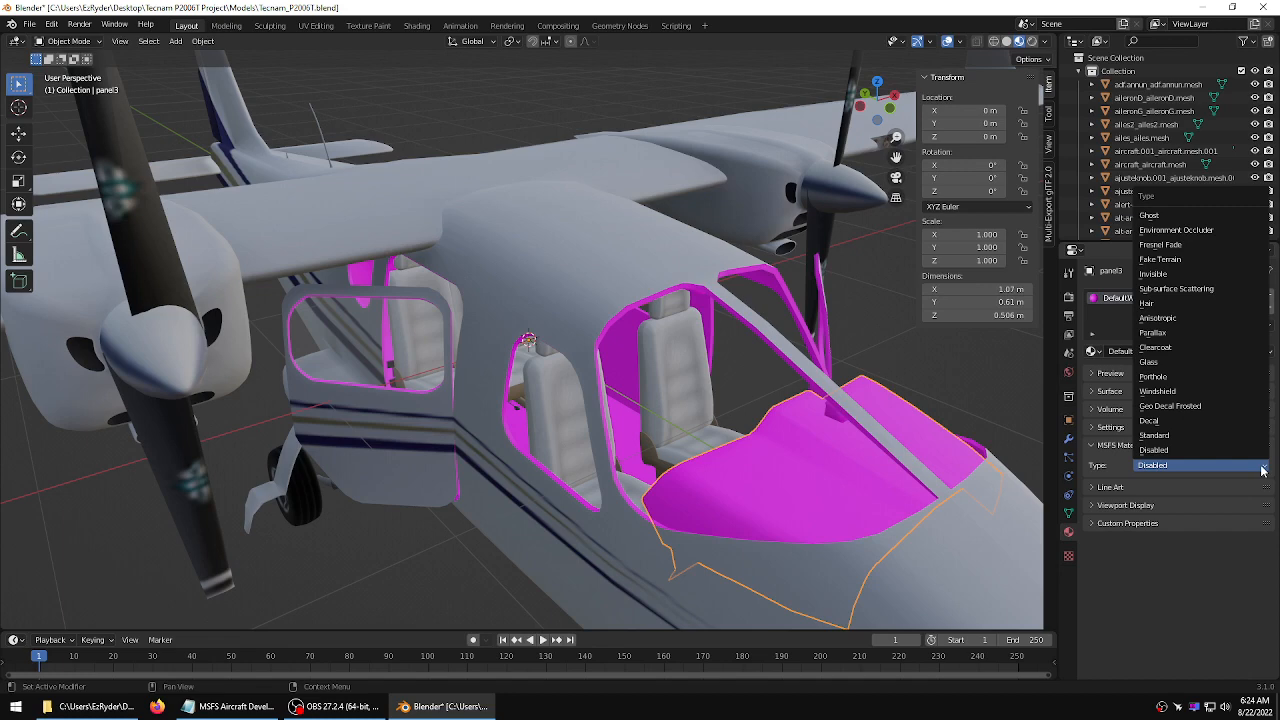
left_click(1187, 436)
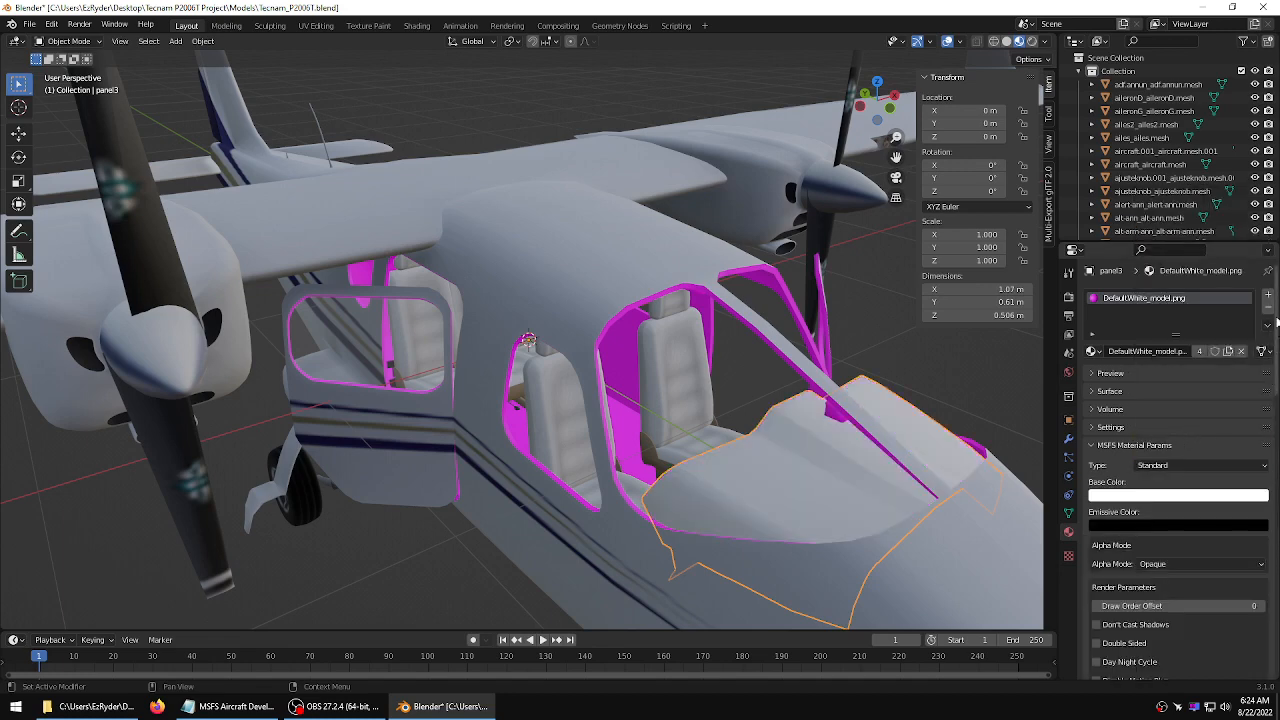
Load interior.png from the texture folder as the panel material's base color texture
scroll(1276, 319, "down", 12)
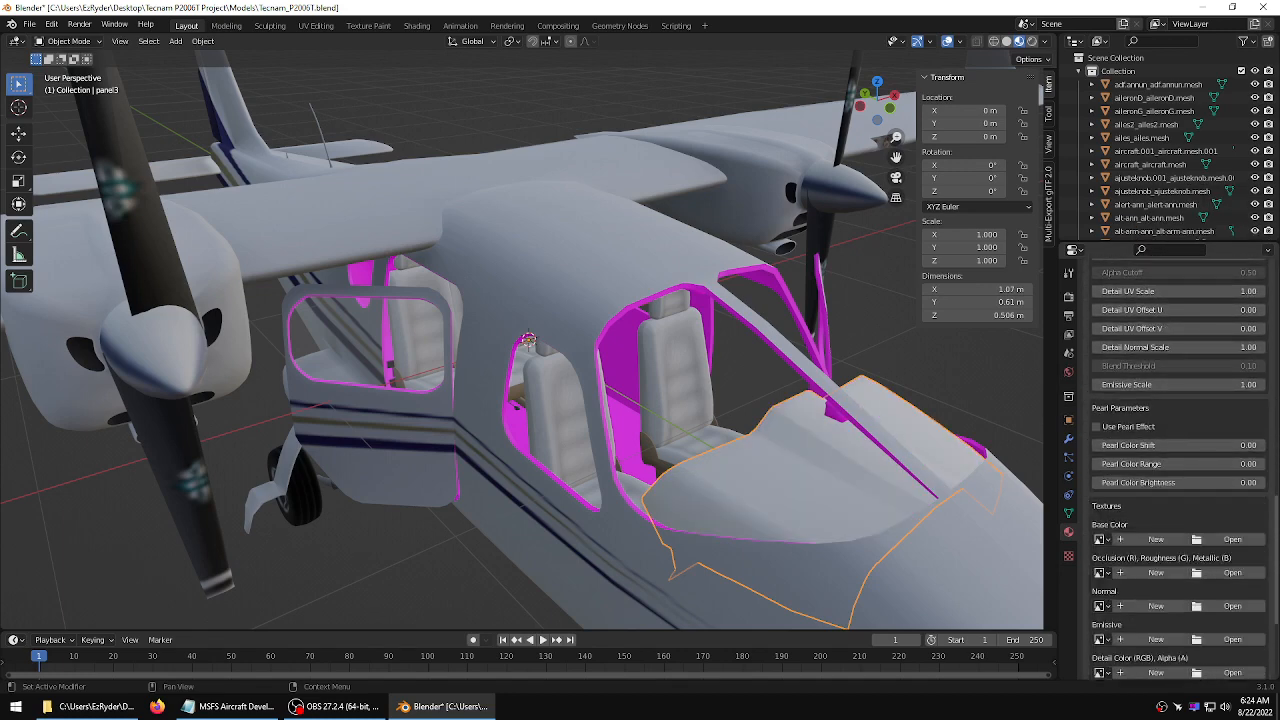
scroll(1250, 480, "down", 1)
left_click(1233, 513)
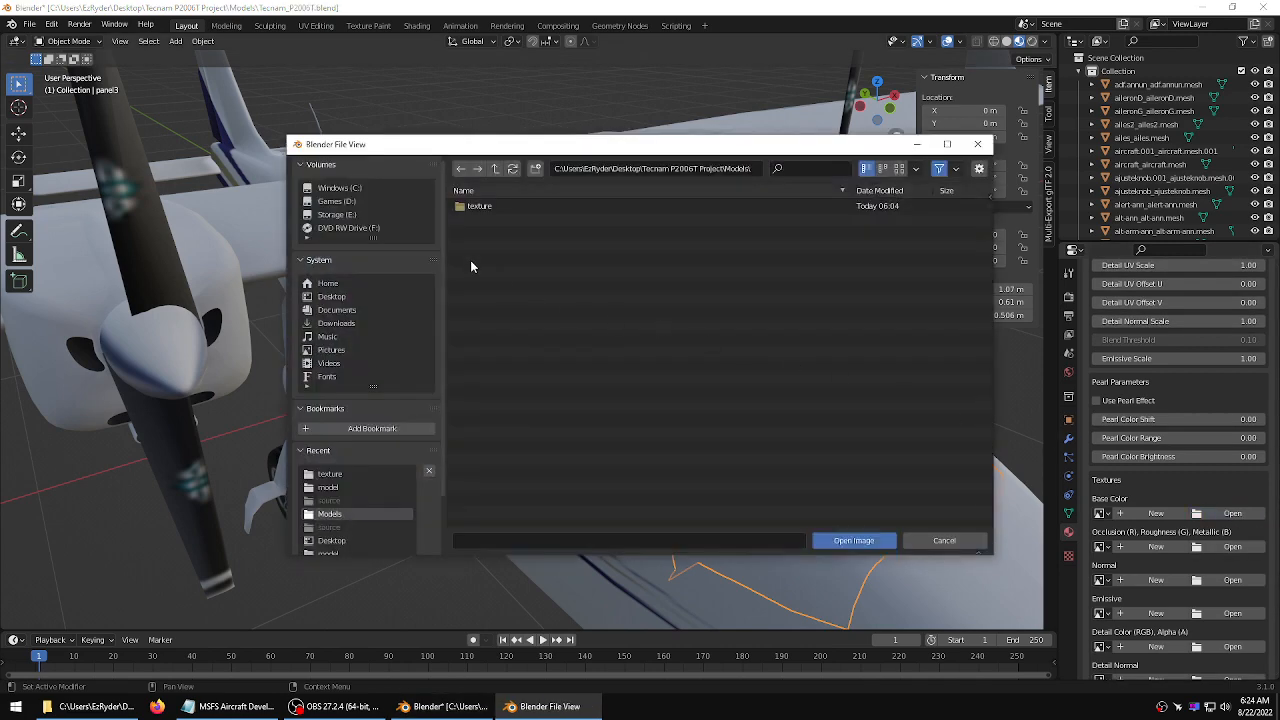
double_click(475, 206)
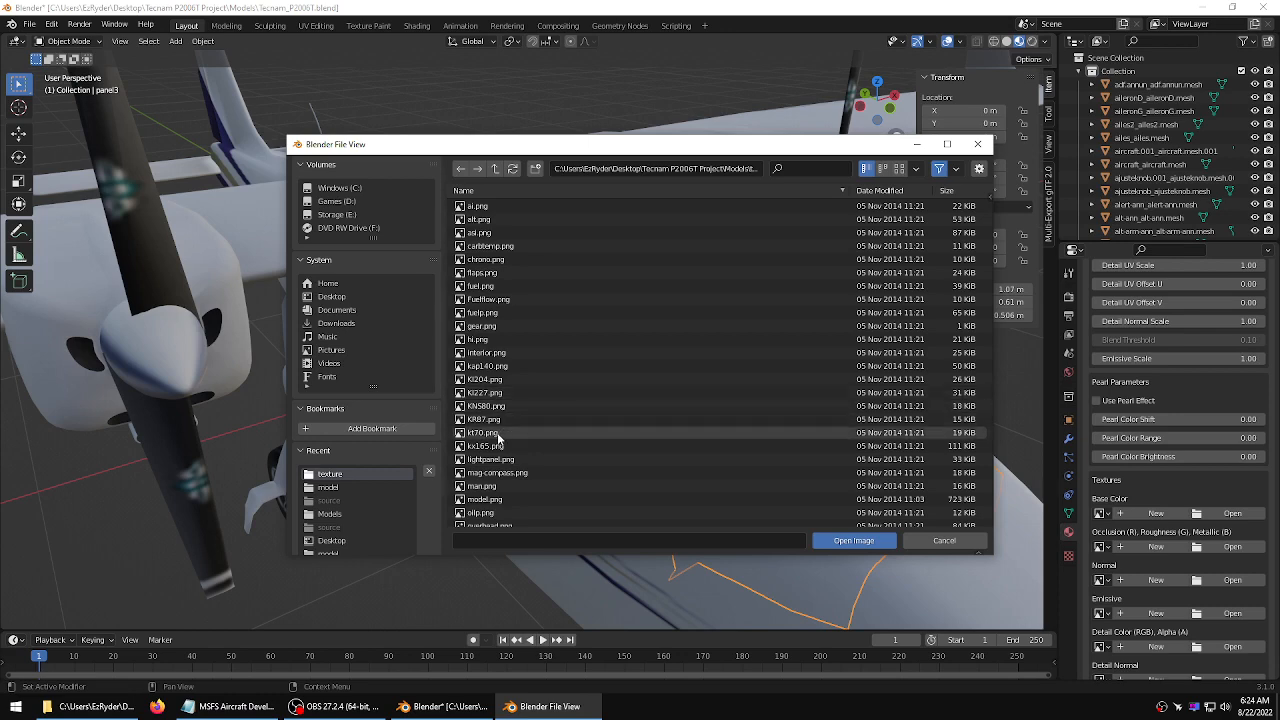
left_click(487, 352)
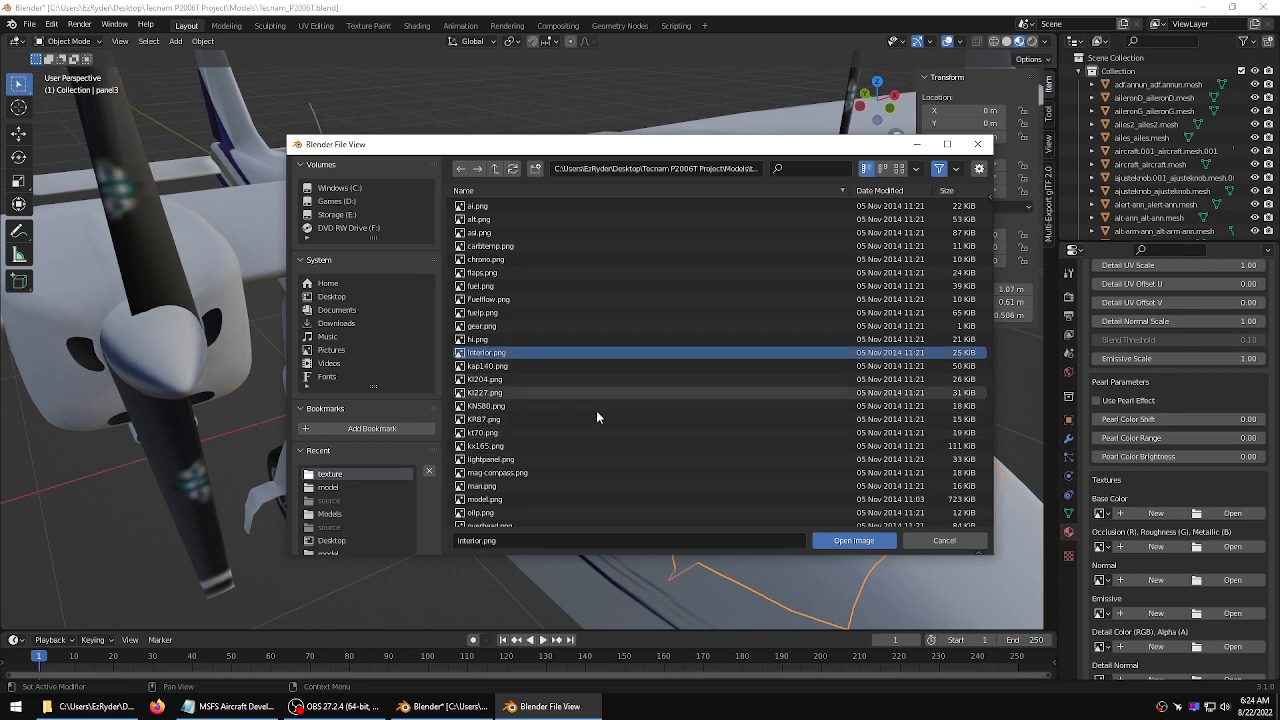
left_click(888, 540)
Select the cabin floor mesh and set its MSFS material type to Standard
middle_click_drag(846, 528, 449, 450)
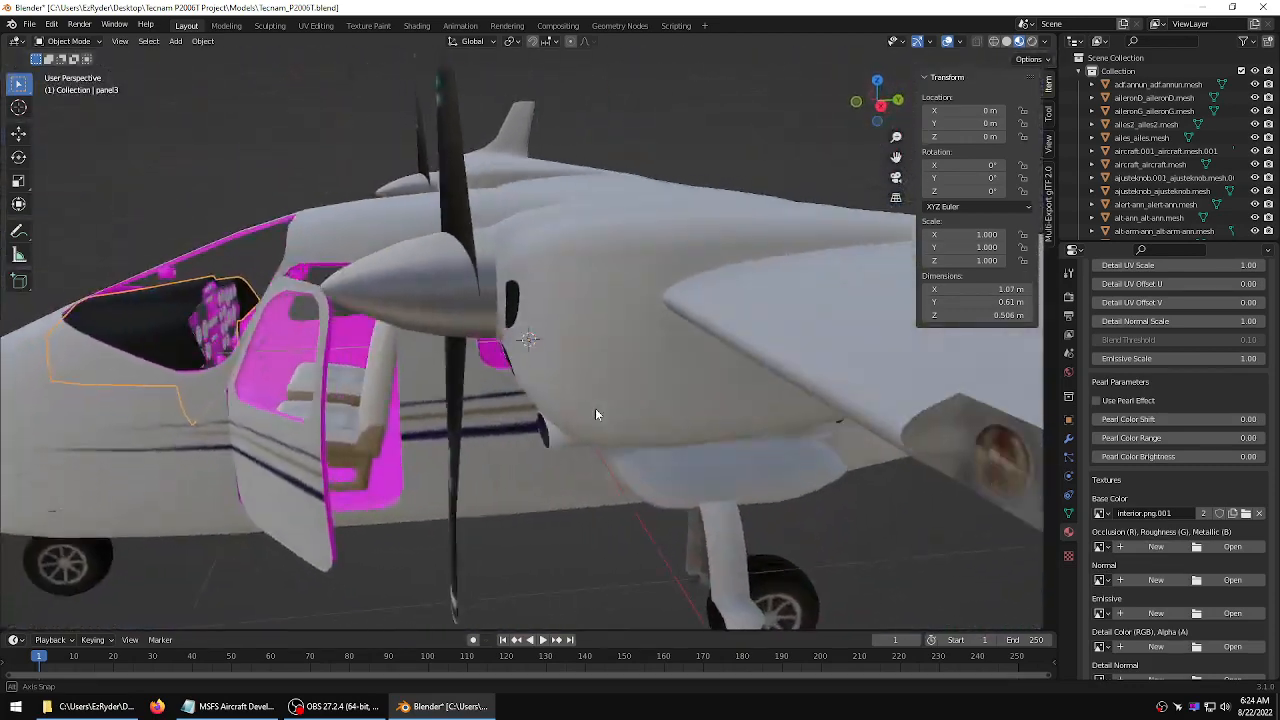
left_click(364, 472)
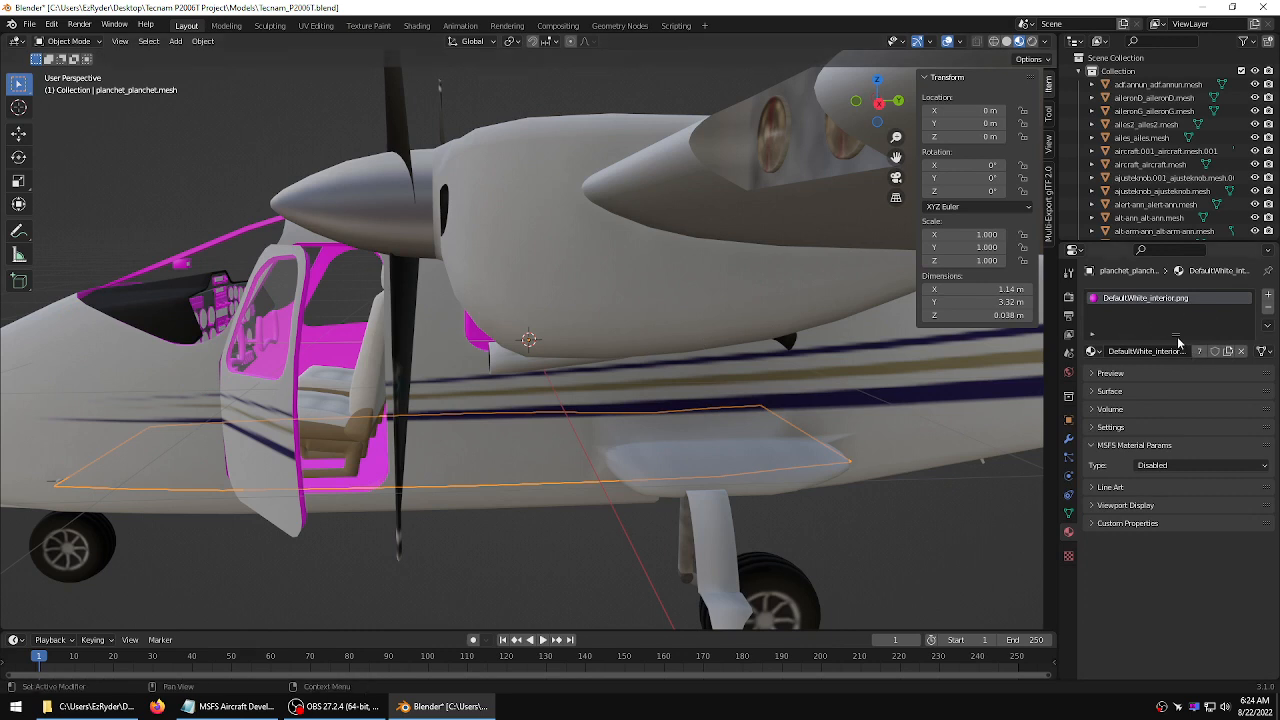
left_click(1216, 468)
left_click(1178, 440)
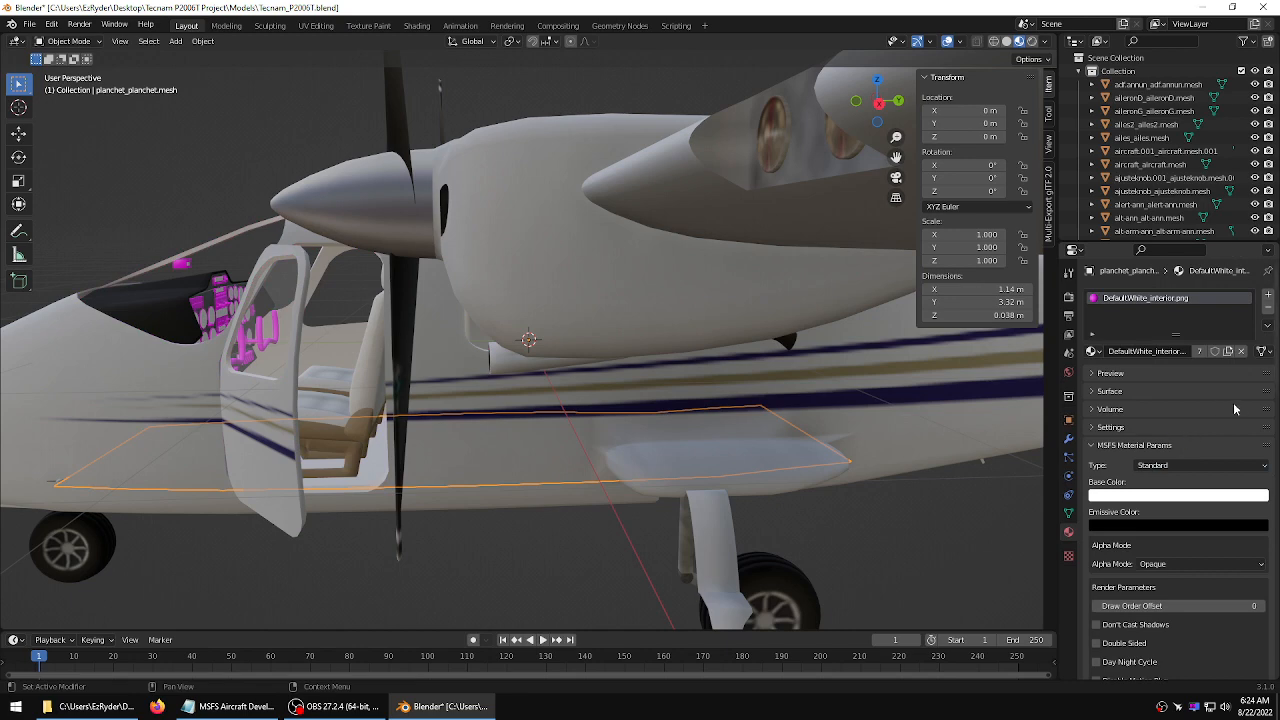
Load interior.png from the texture folder as the floor material's base color texture
scroll(1233, 490, "down", 15)
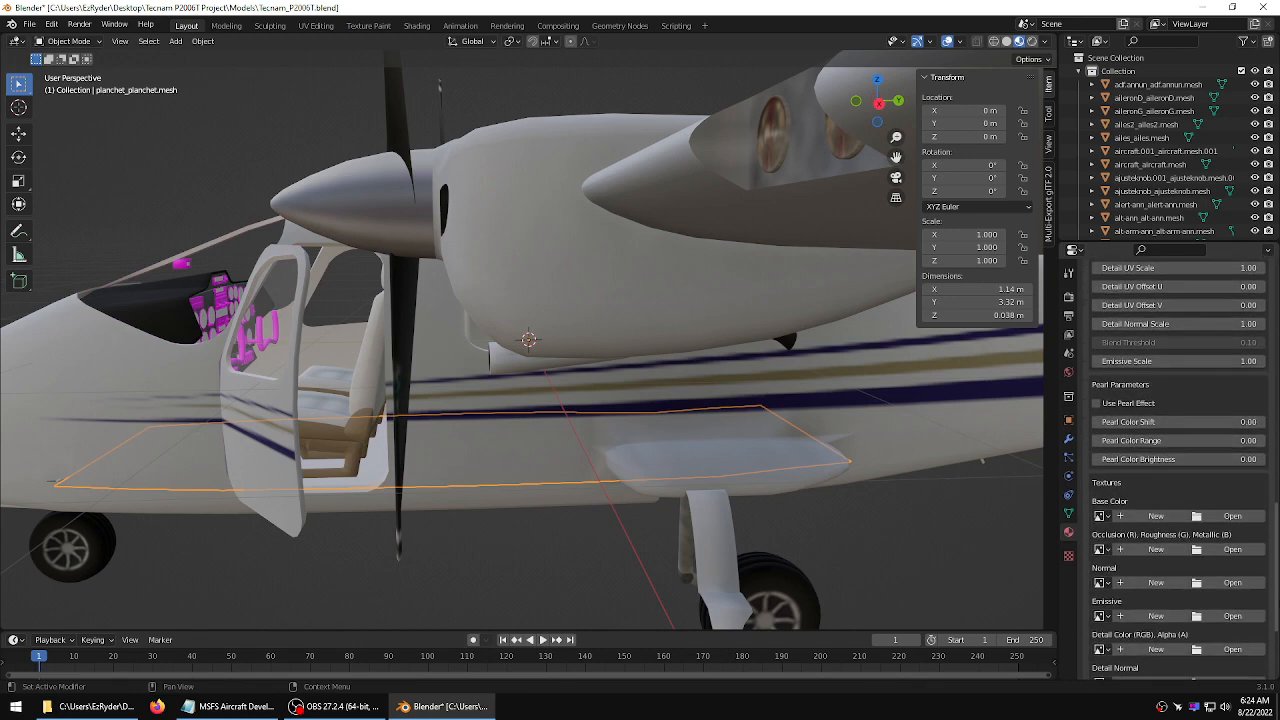
left_click(1232, 424)
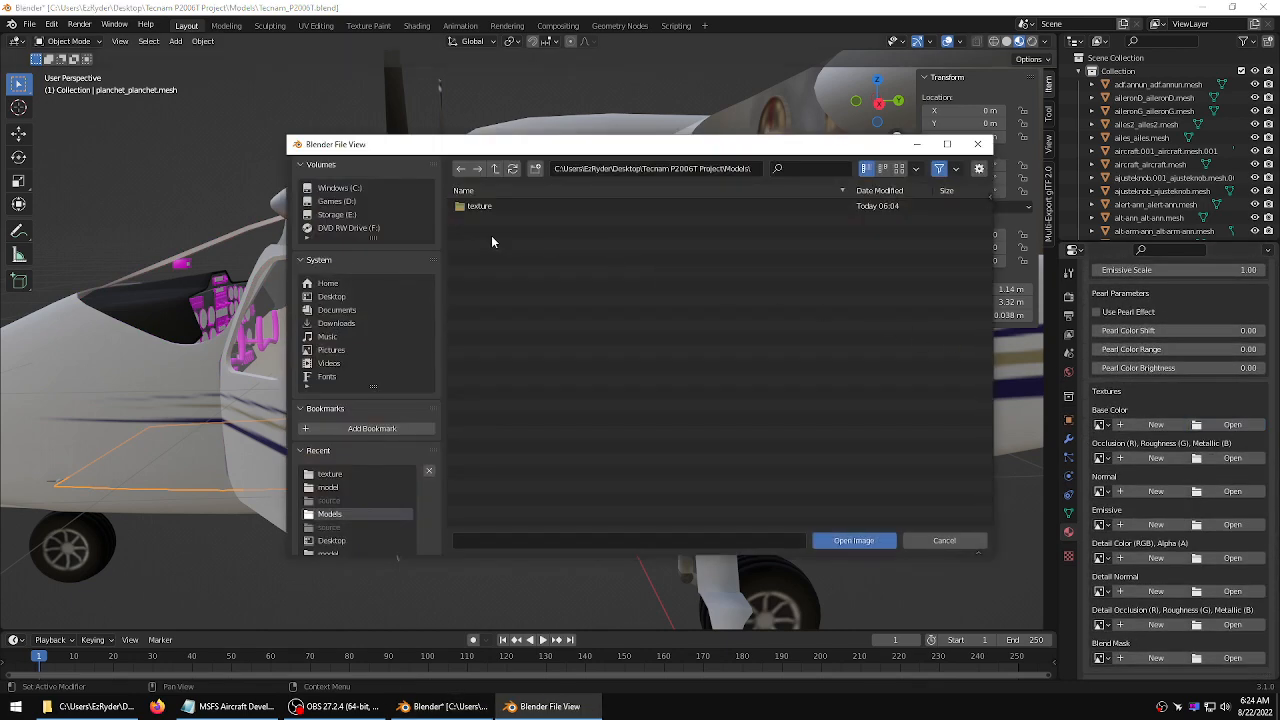
double_click(478, 206)
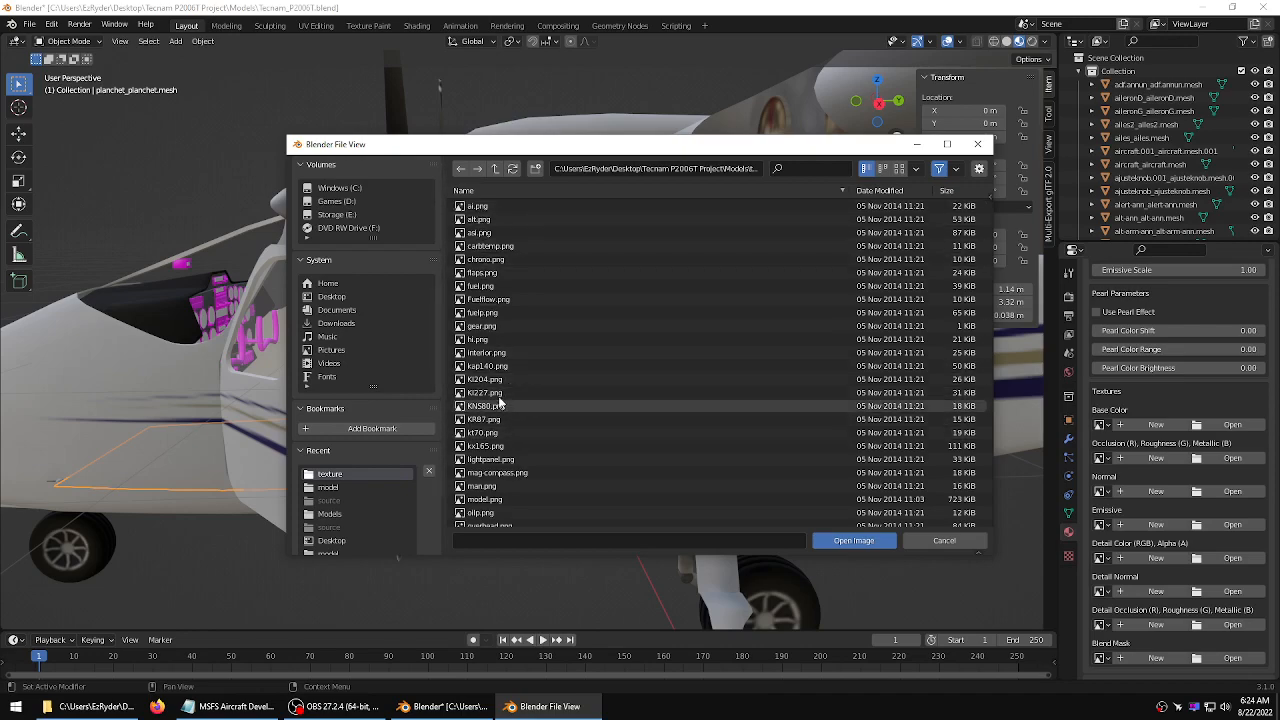
left_click(487, 352)
left_click(845, 536)
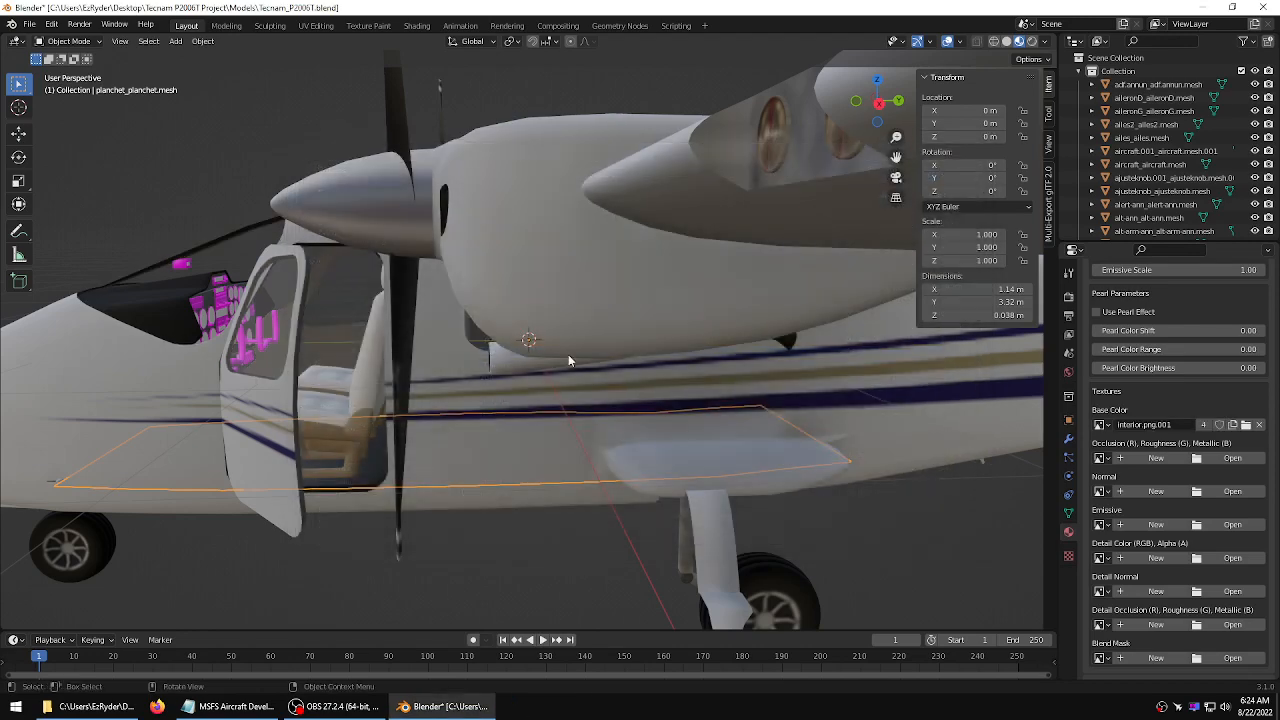
Select the overhead panel mesh inside the cabin and set its MSFS material type to Standard
middle_click_drag(568, 361, 366, 384)
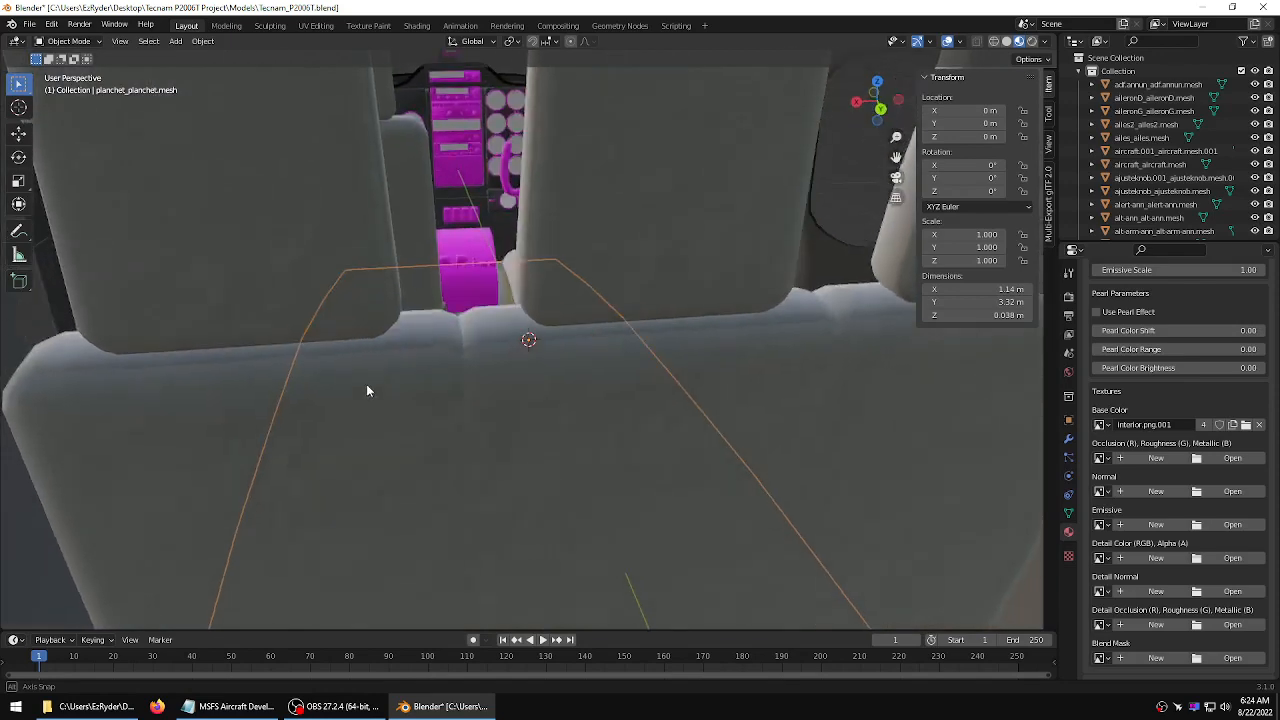
scroll(367, 389, "up", 2)
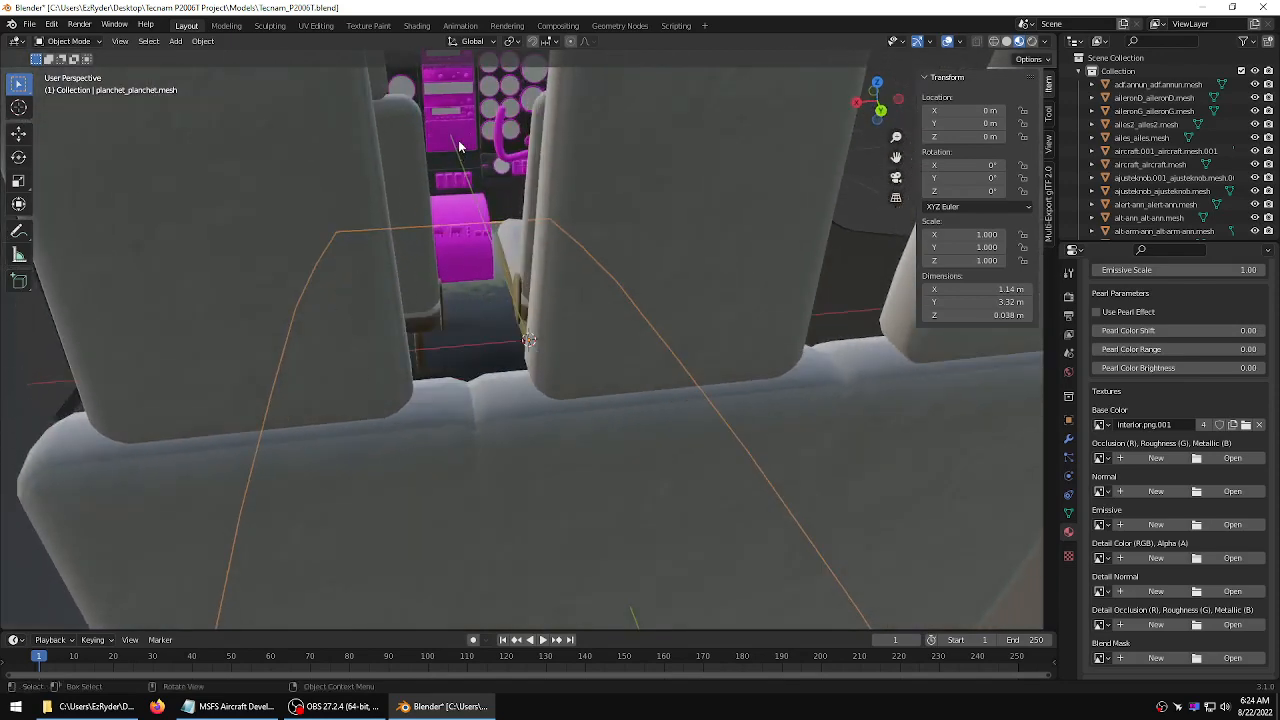
scroll(458, 140, "up", 8)
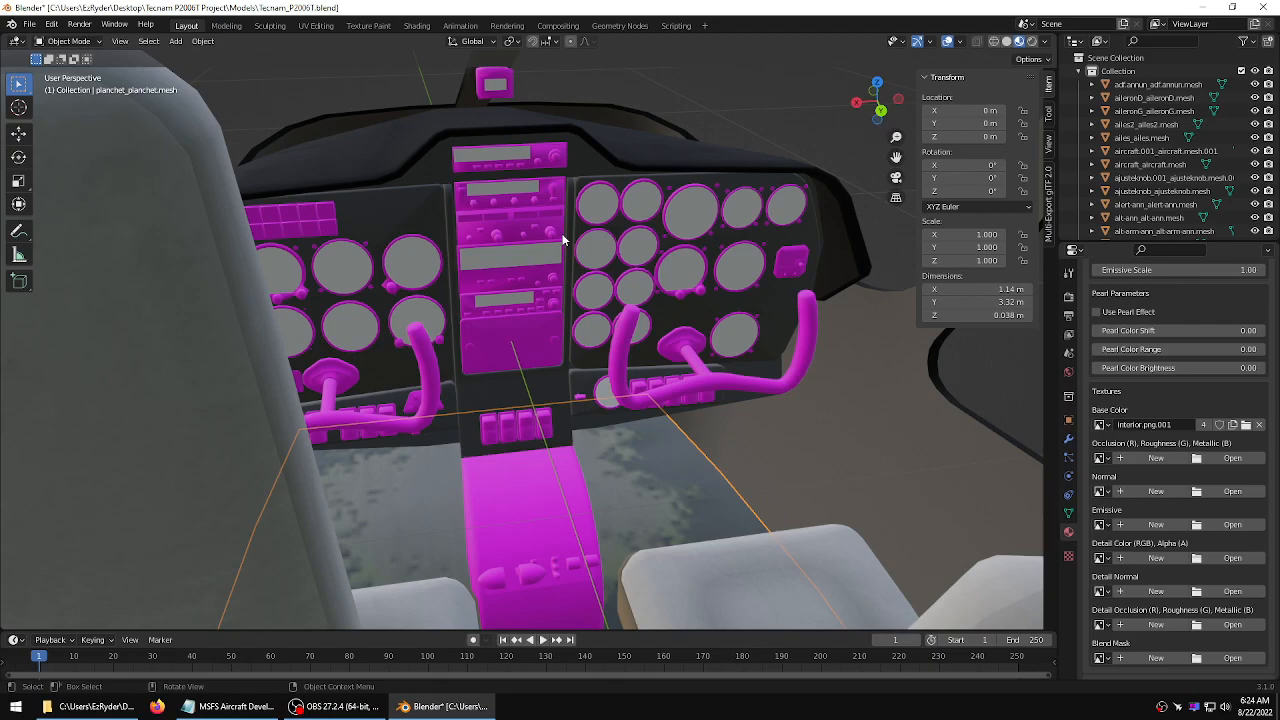
middle_click_drag(563, 239, 507, 321)
left_click(477, 132)
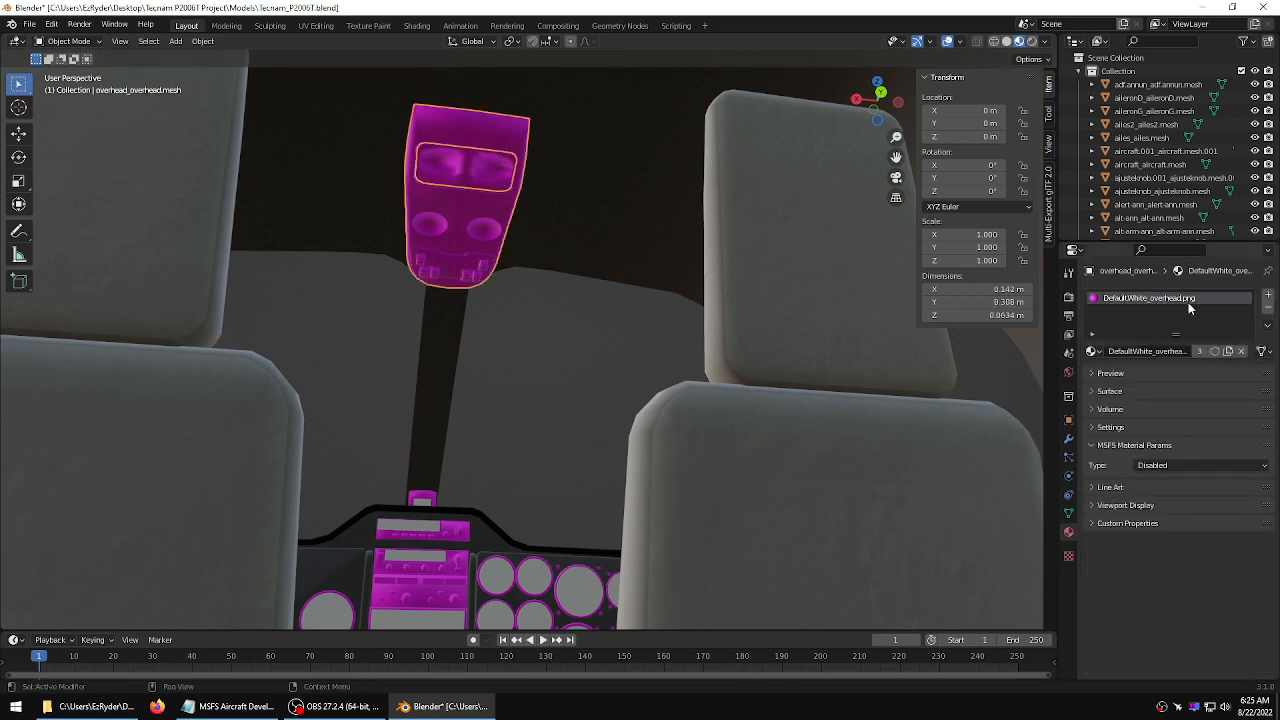
left_click(1200, 464)
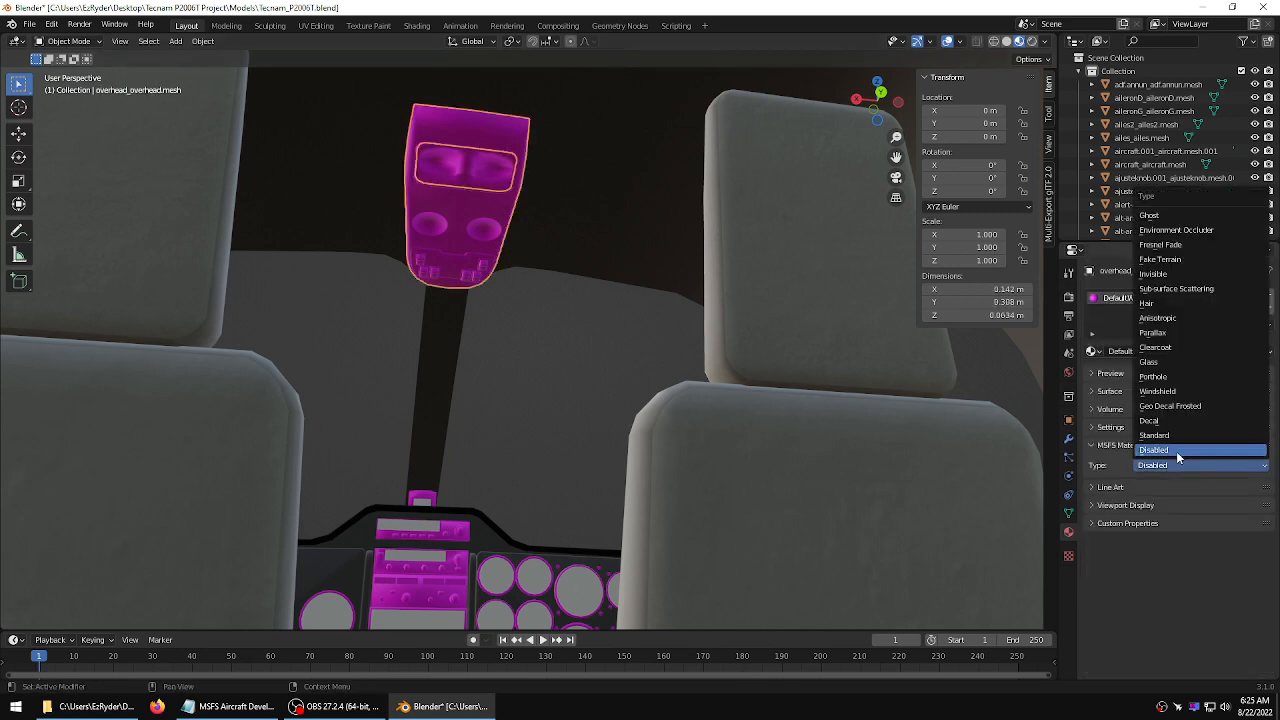
left_click(1167, 440)
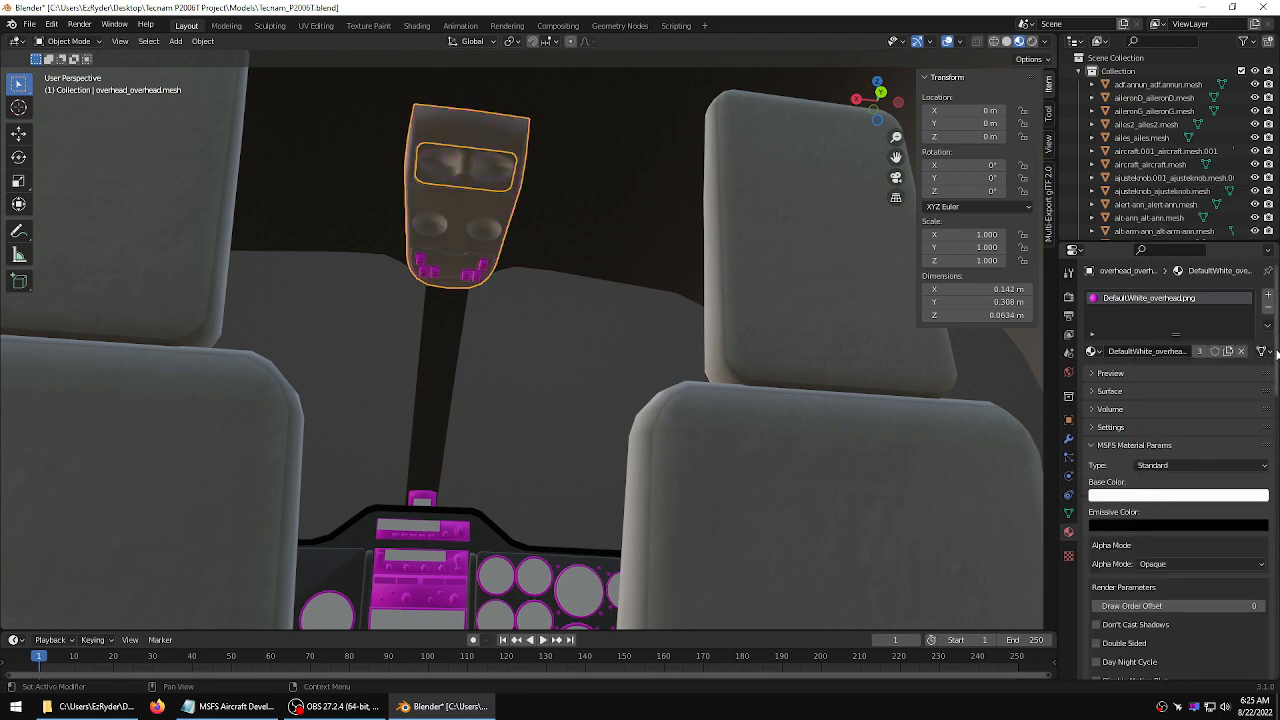
Load overhead.png from the texture folder as the overhead panel material's base color texture
scroll(1238, 448, "down", 15)
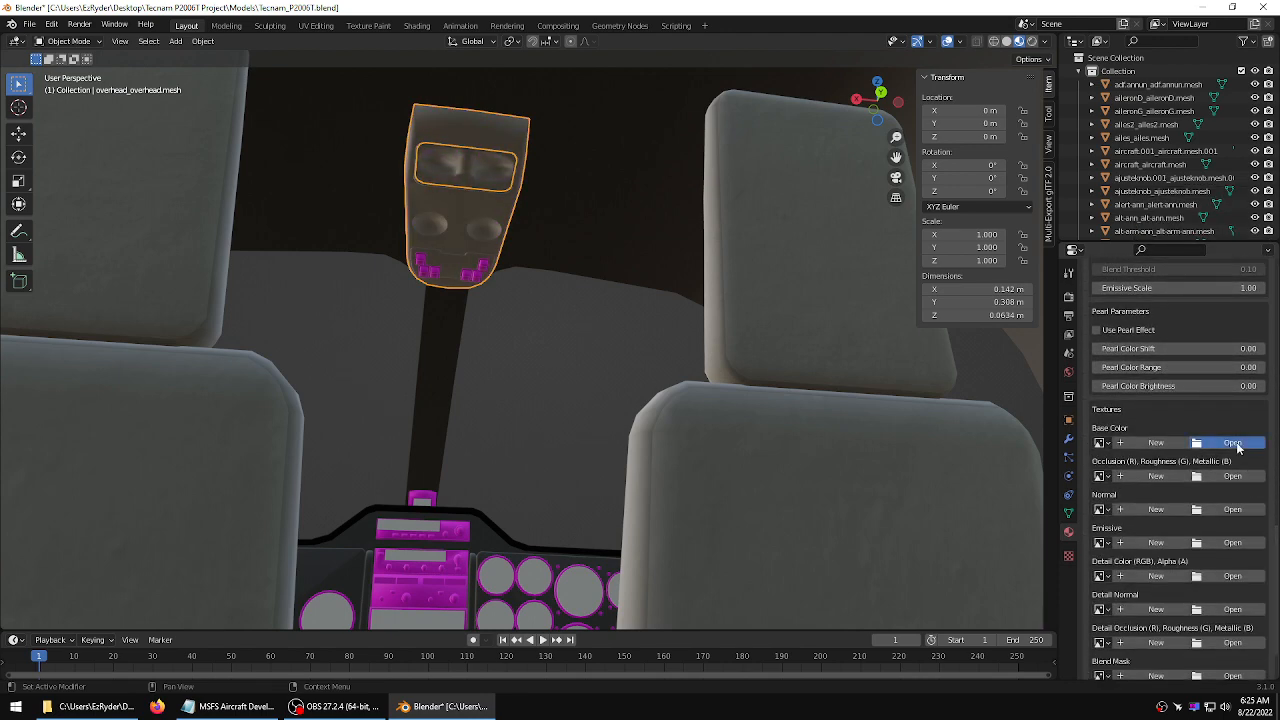
left_click(1236, 443)
double_click(485, 206)
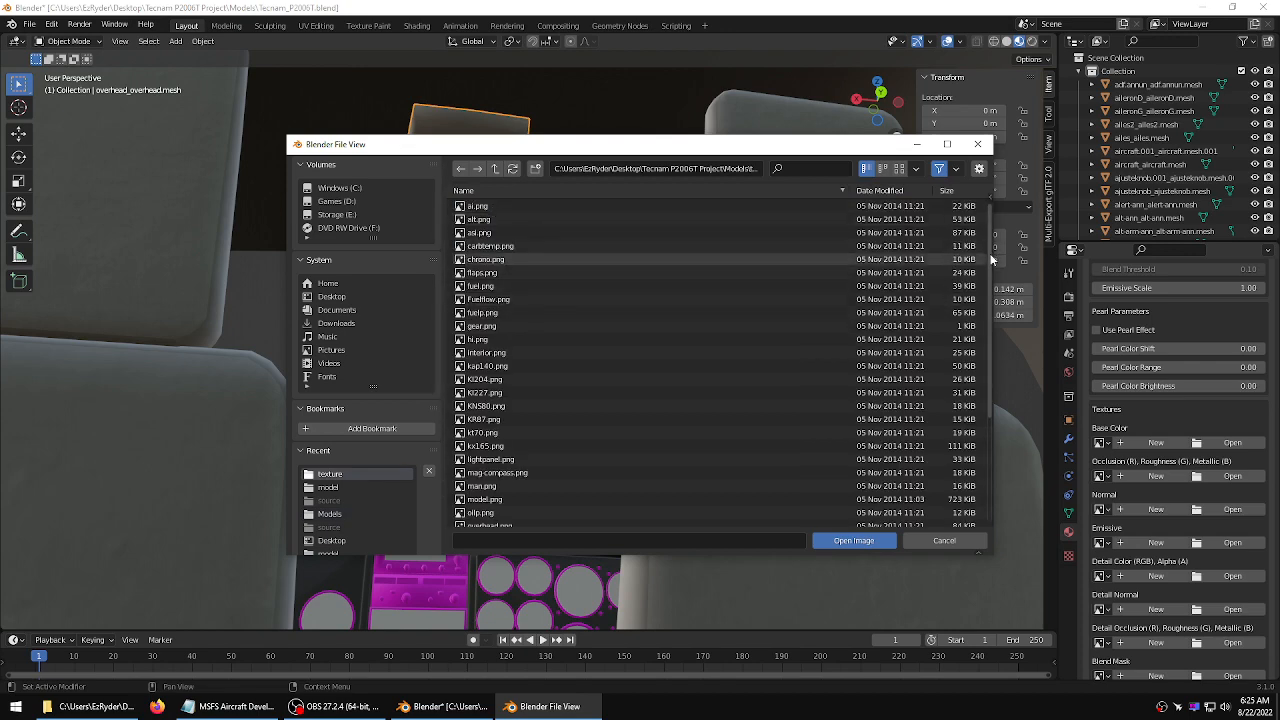
left_click_drag(991, 255, 1004, 407)
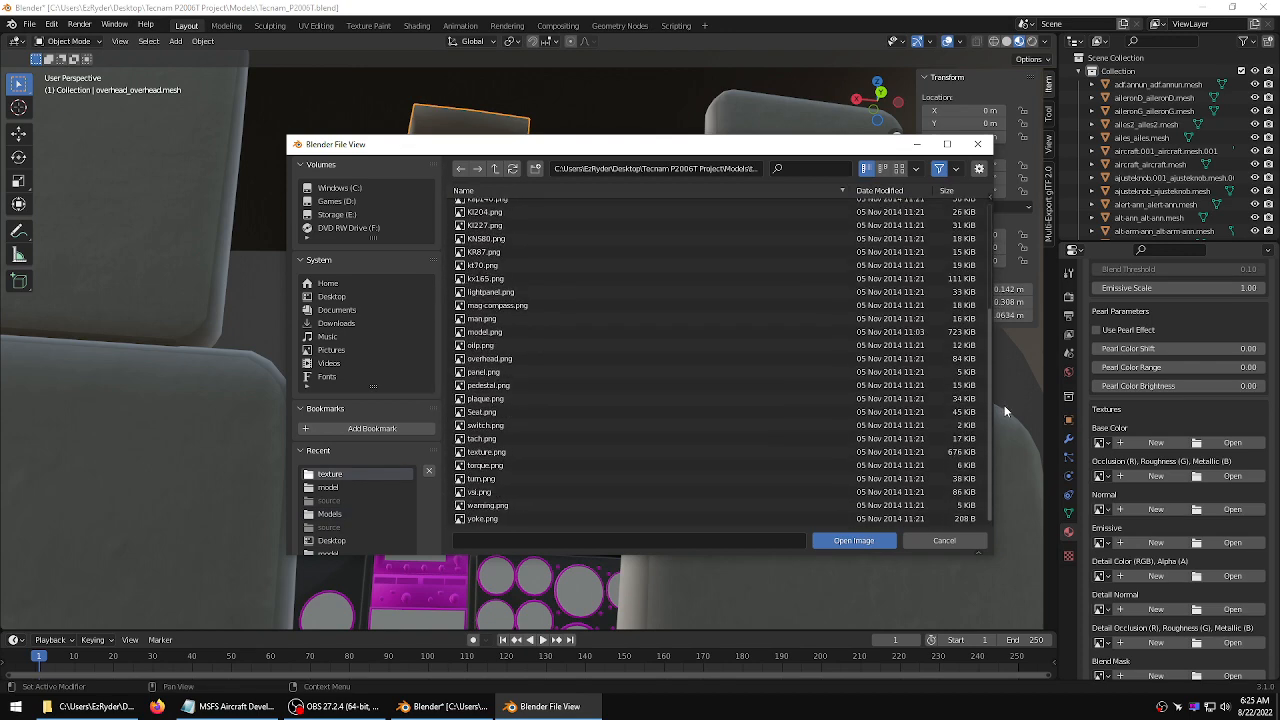
left_click(490, 360)
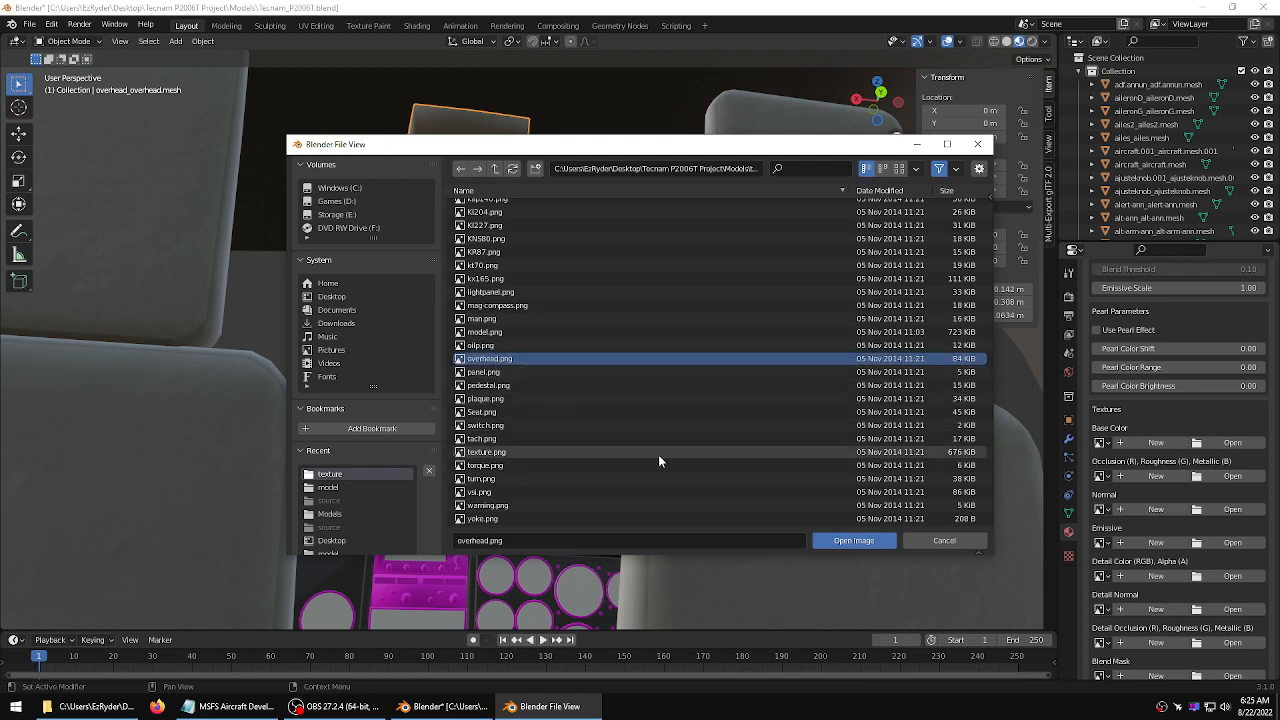
left_click(853, 540)
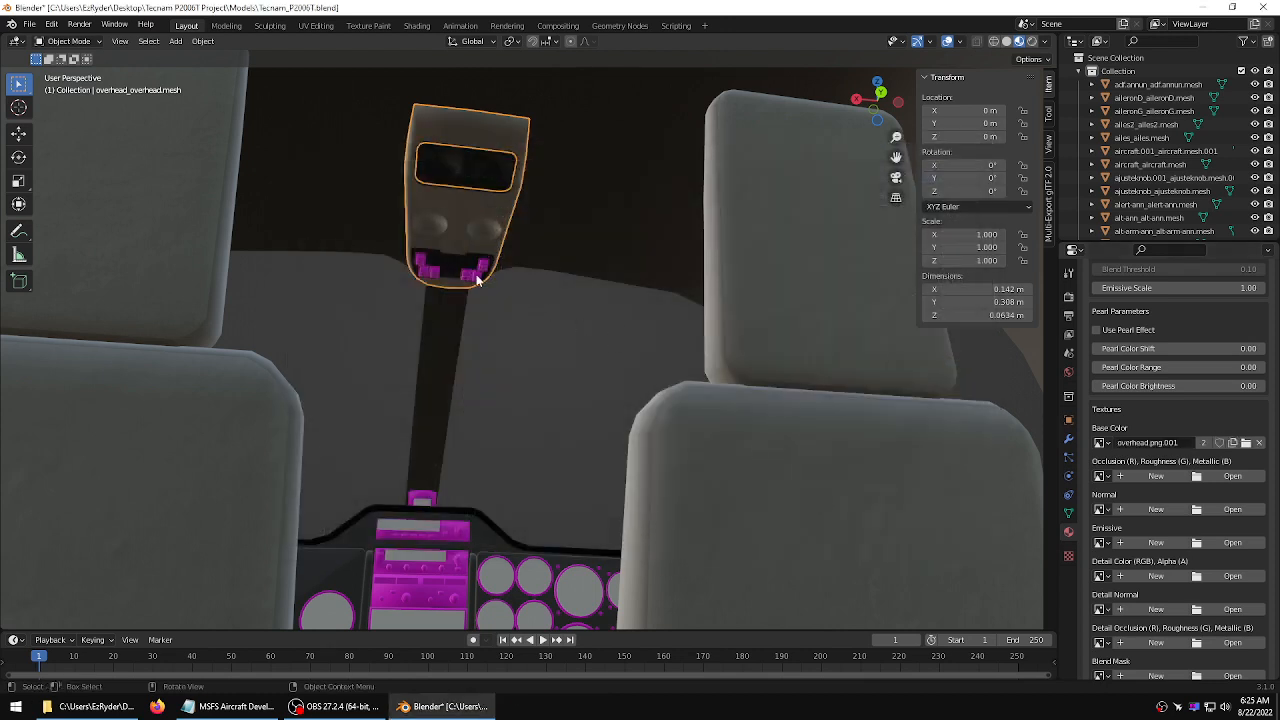
Select the switch mesh on the overhead panel and set its MSFS material type to Standard
left_click(477, 278)
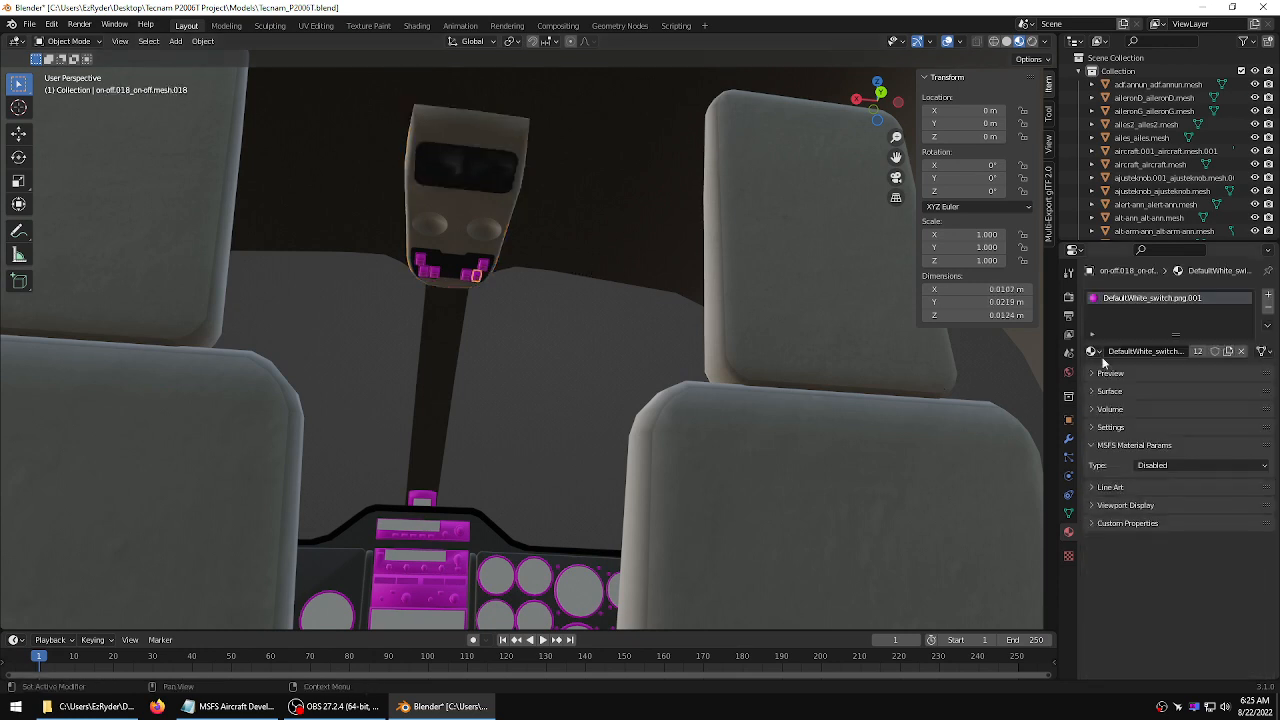
left_click(1198, 467)
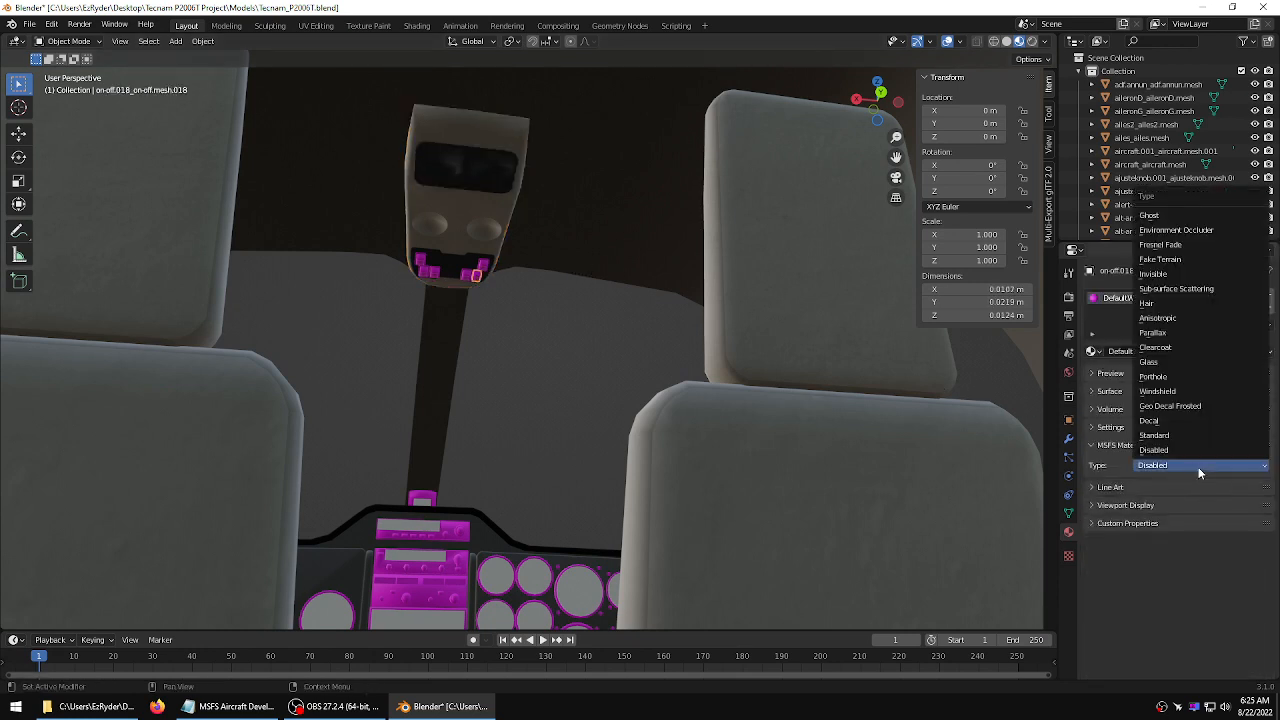
left_click(1171, 443)
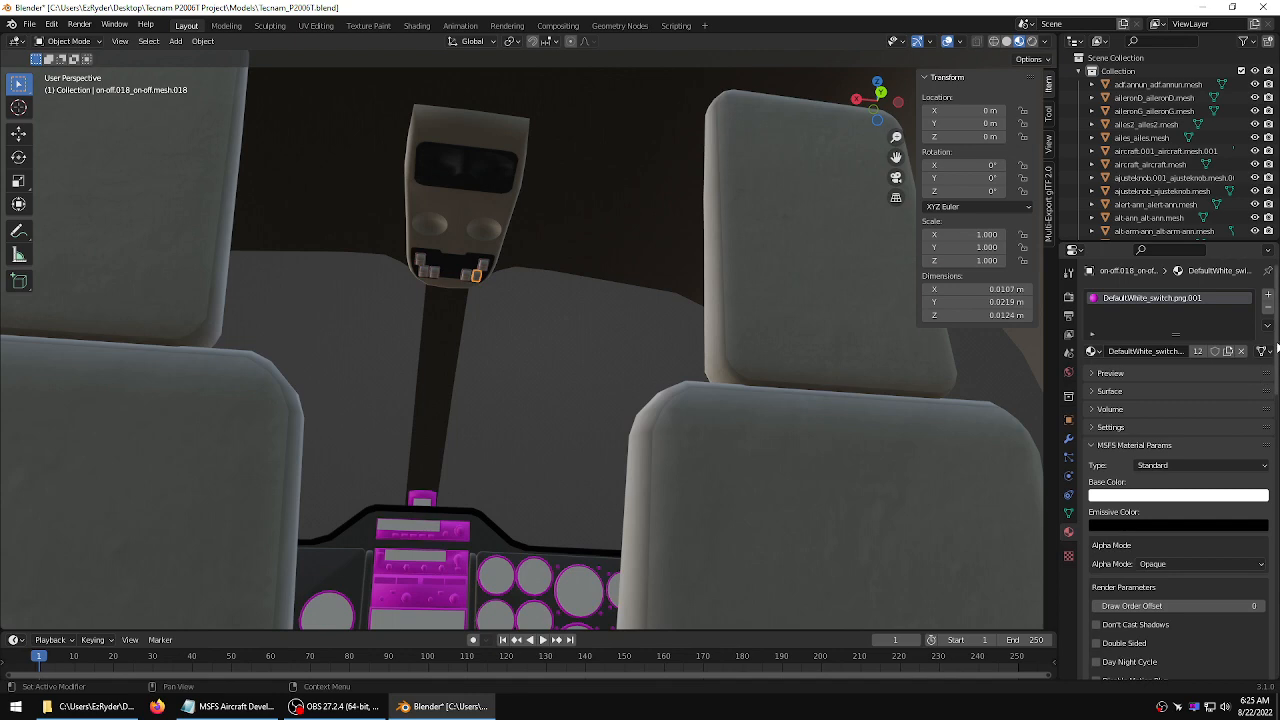
Load switch.png from the texture folder as the switch material's base color texture
scroll(1237, 497, "down", 15)
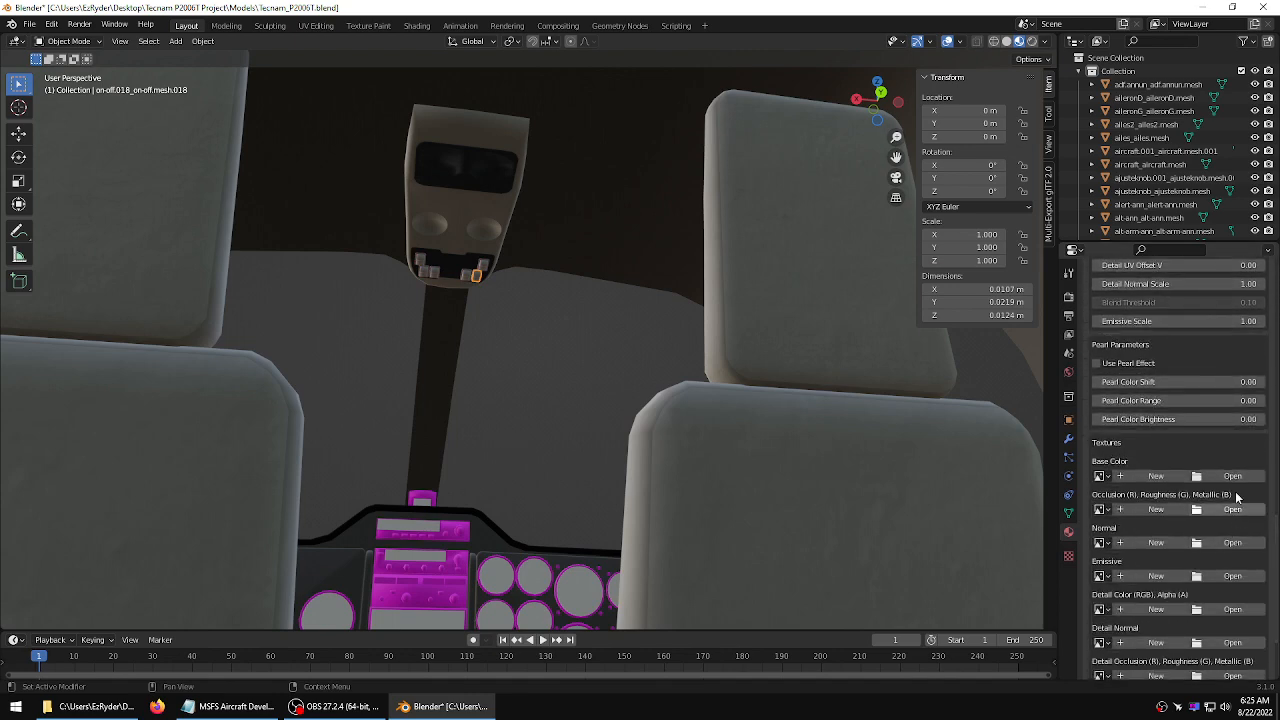
left_click(1233, 476)
left_click(472, 207)
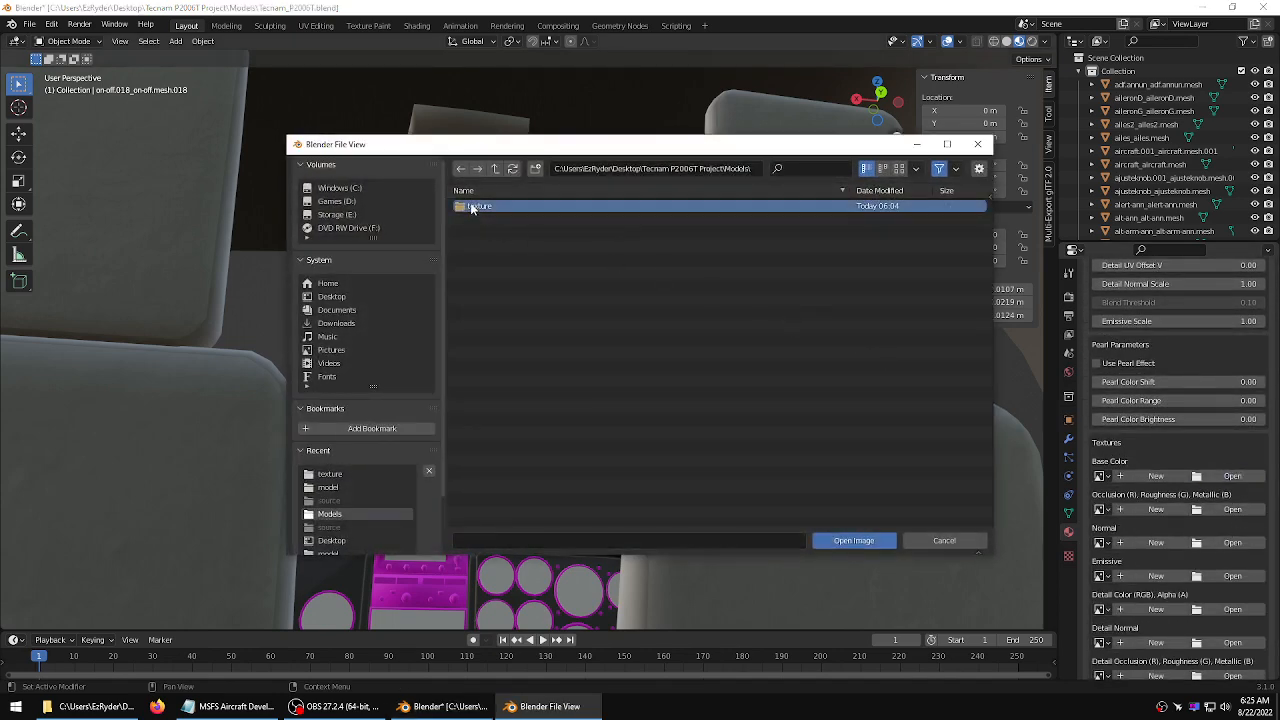
left_click(472, 207)
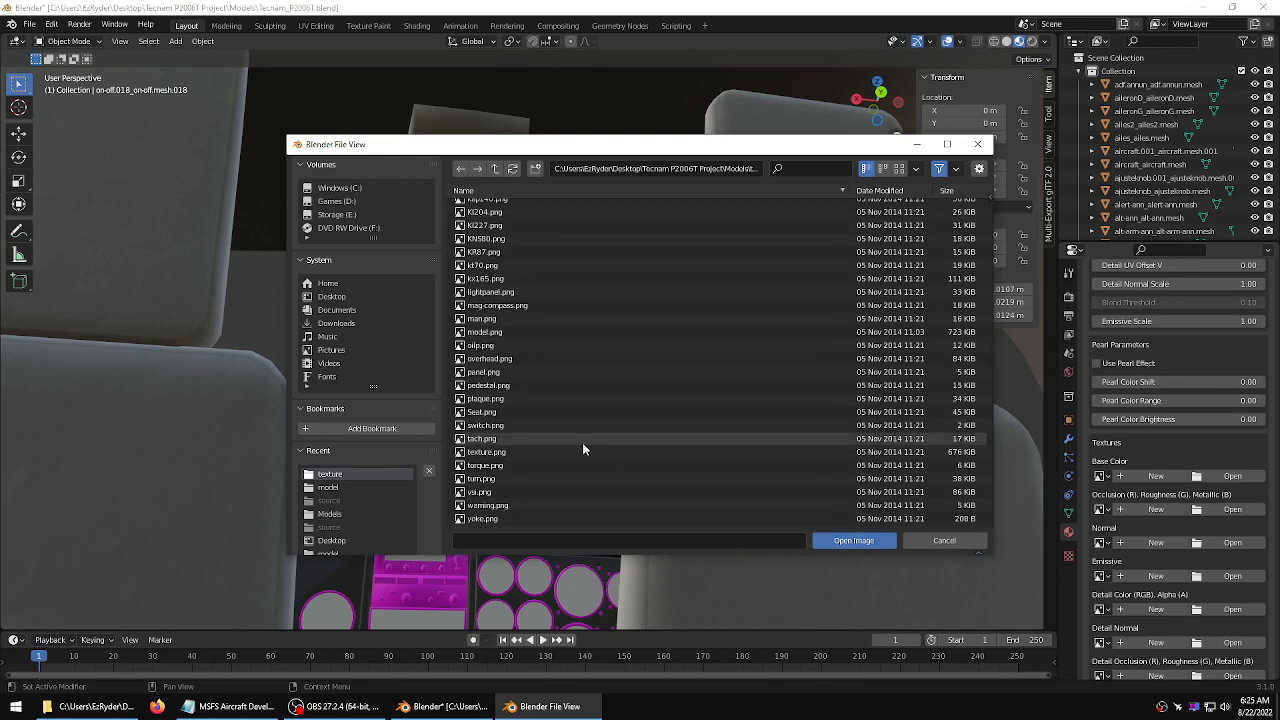
left_click(501, 415)
left_click(501, 424)
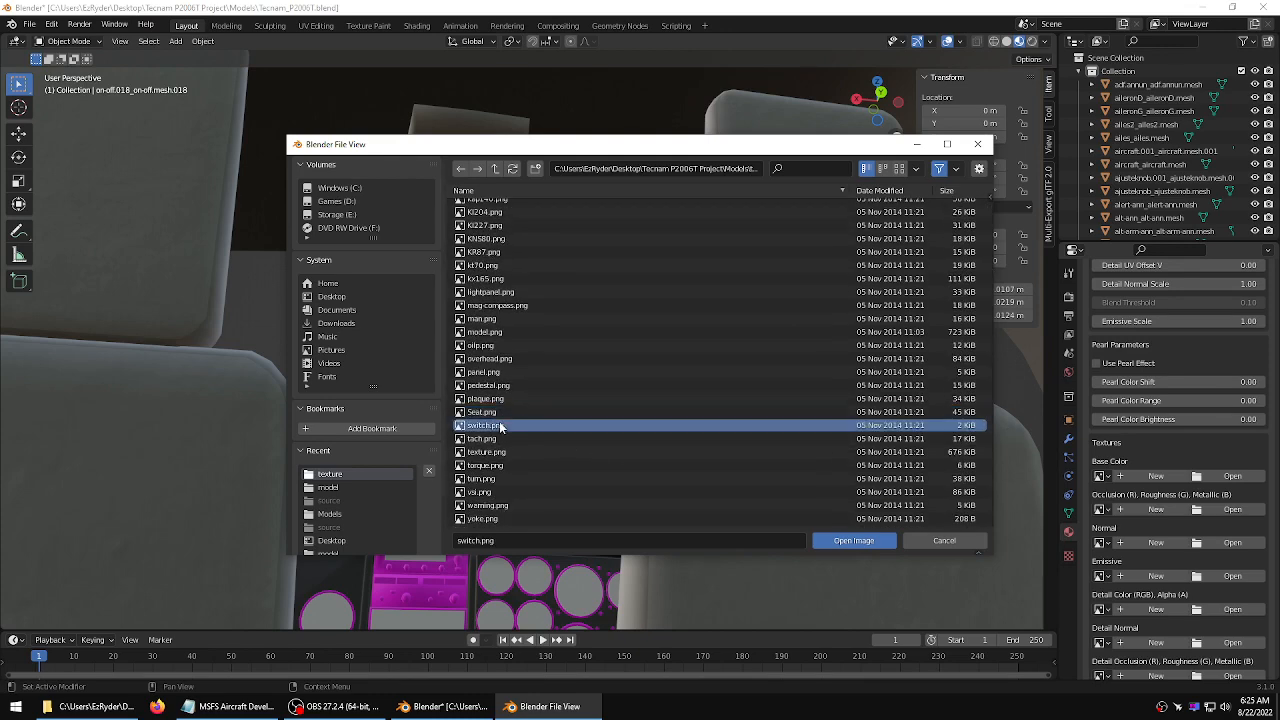
left_click(848, 540)
Select the glass cover of a gauge on the instrument panel and set its MSFS material type to Glass
middle_click_drag(612, 347, 586, 343)
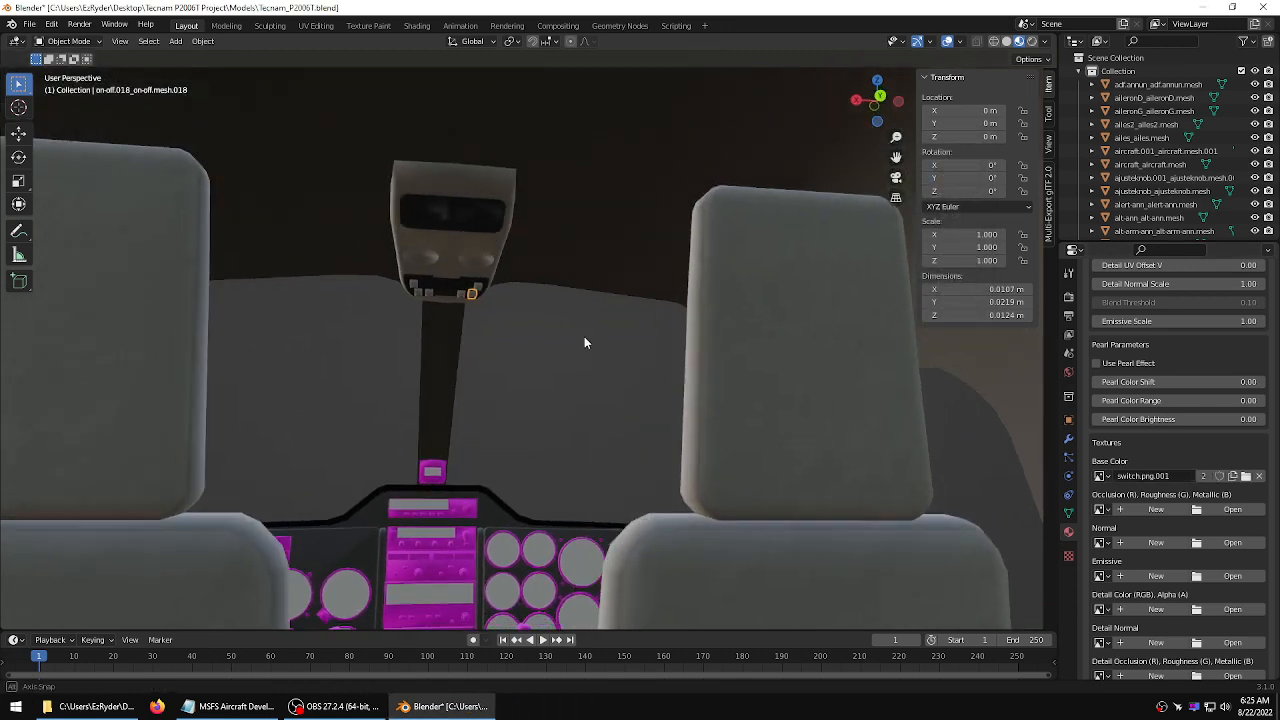
mouse_move(508, 363)
middle_mouse_down()
mouse_move(519, 386)
mouse_move(508, 431)
mouse_move(507, 388)
middle_mouse_up()
middle_click_drag(505, 482, 635, 237)
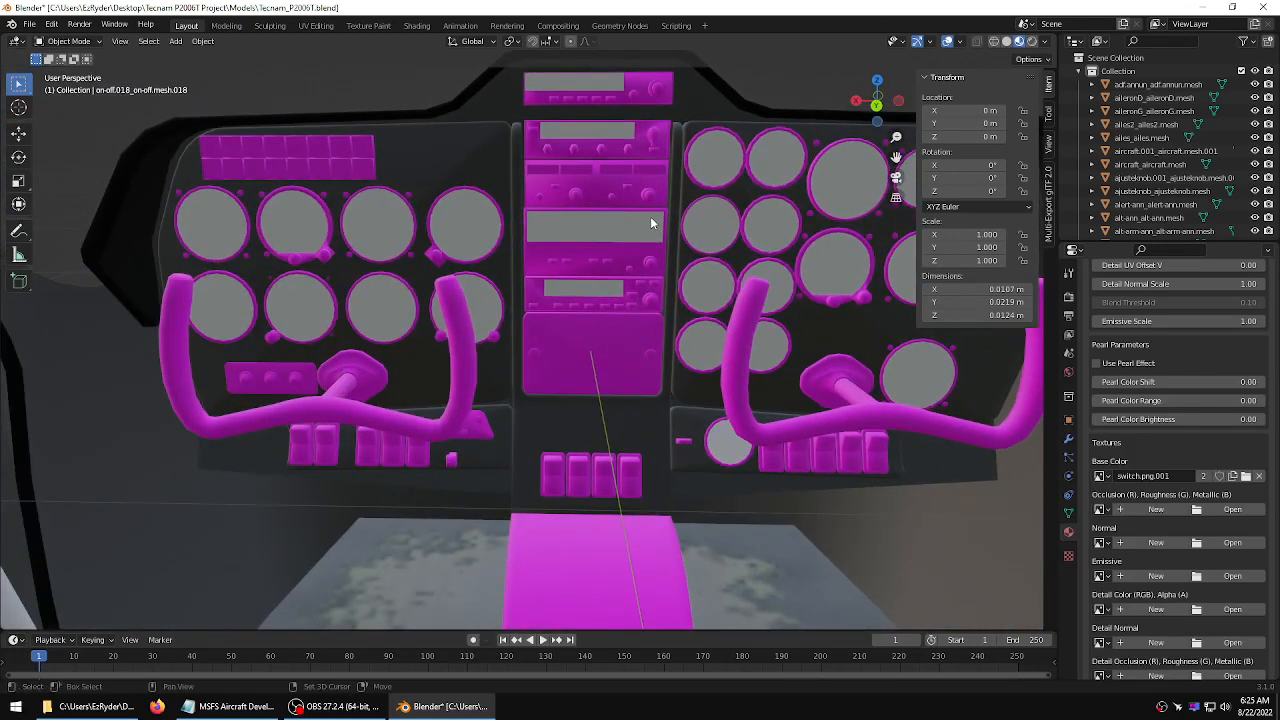
scroll(651, 220, "up", 2)
middle_click_drag(673, 196, 650, 326, "shift")
left_click(700, 268)
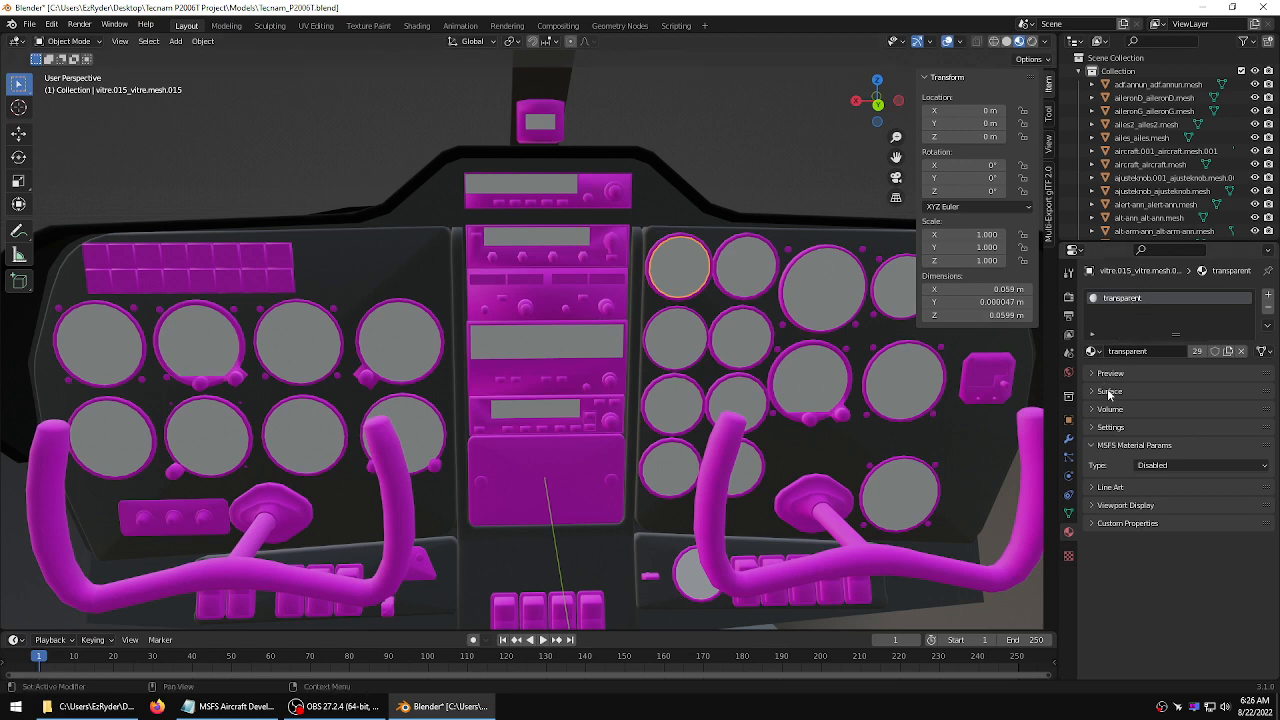
left_click(1162, 466)
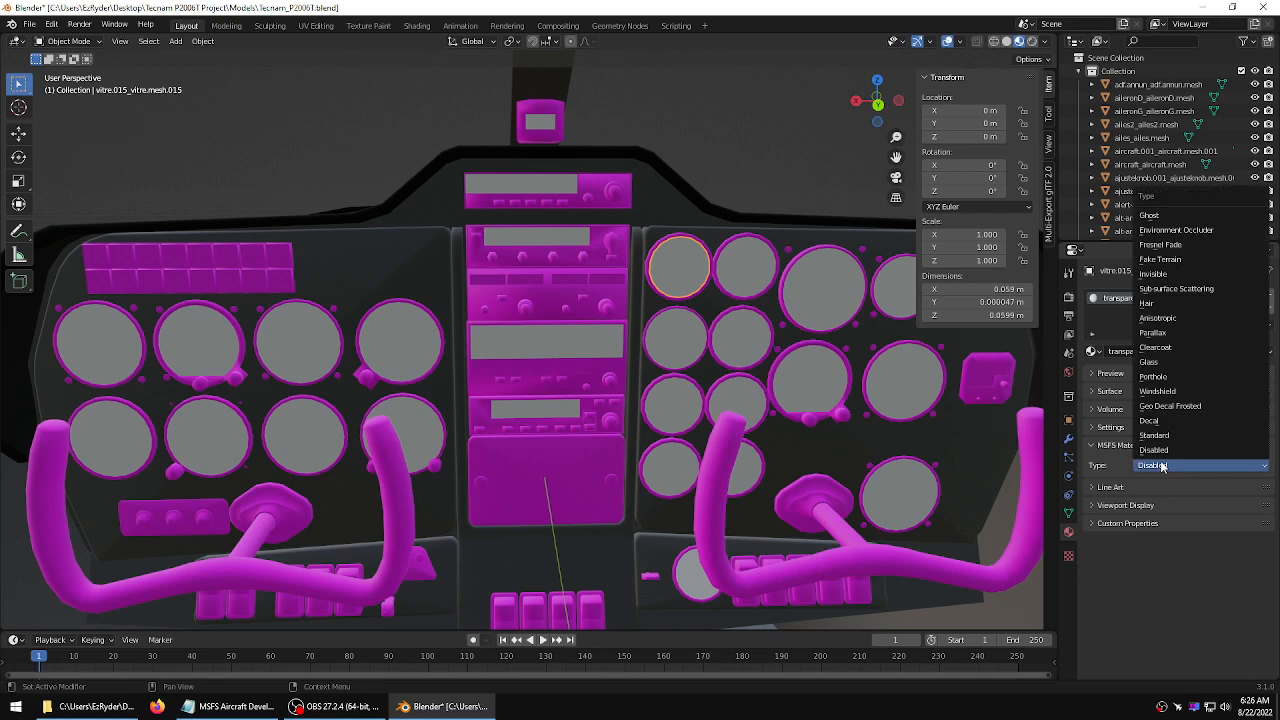
left_click(1142, 364)
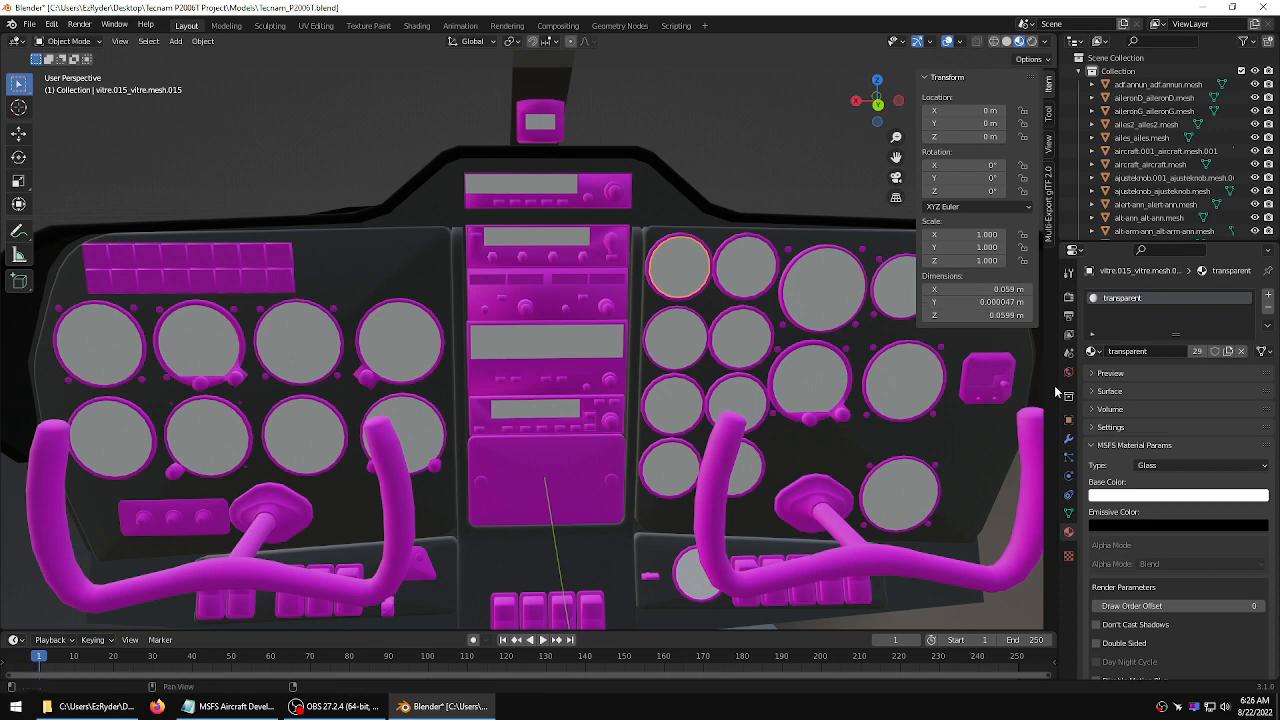
Set the glass material's base color alpha to .05
left_click(1162, 494)
left_click(1199, 477)
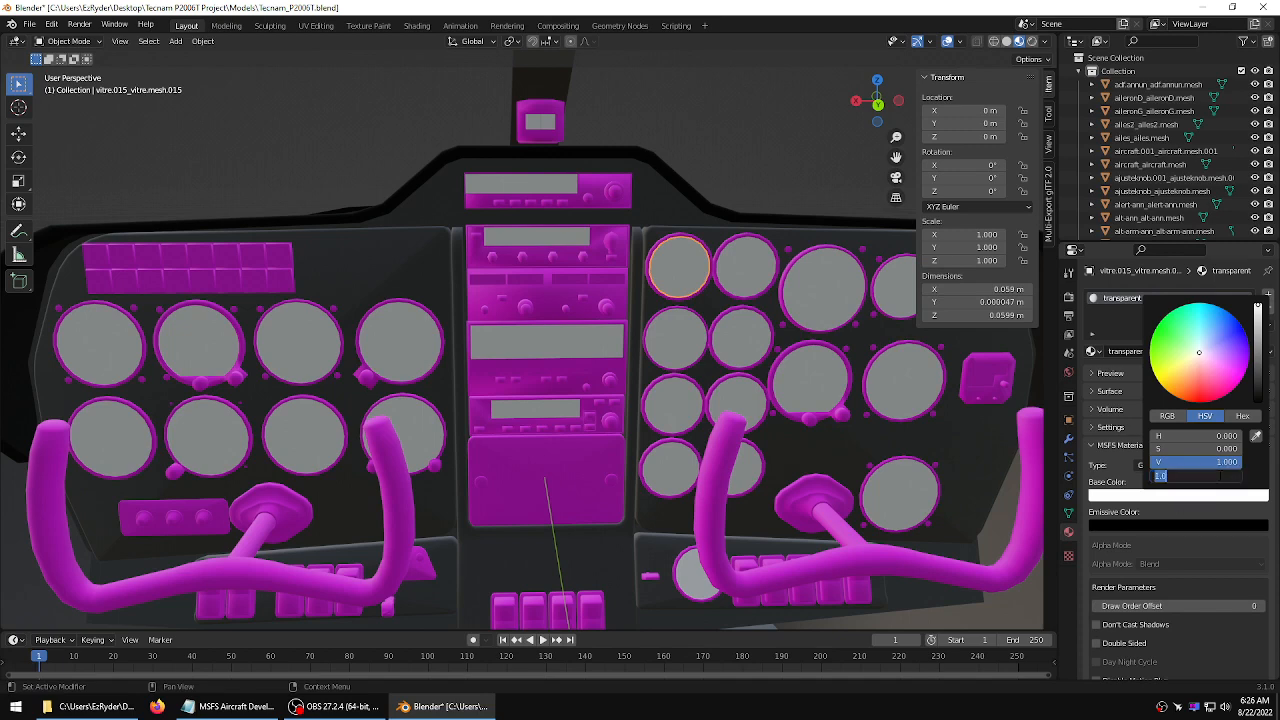
key("BackSpace")
type(".05")
key("Return")
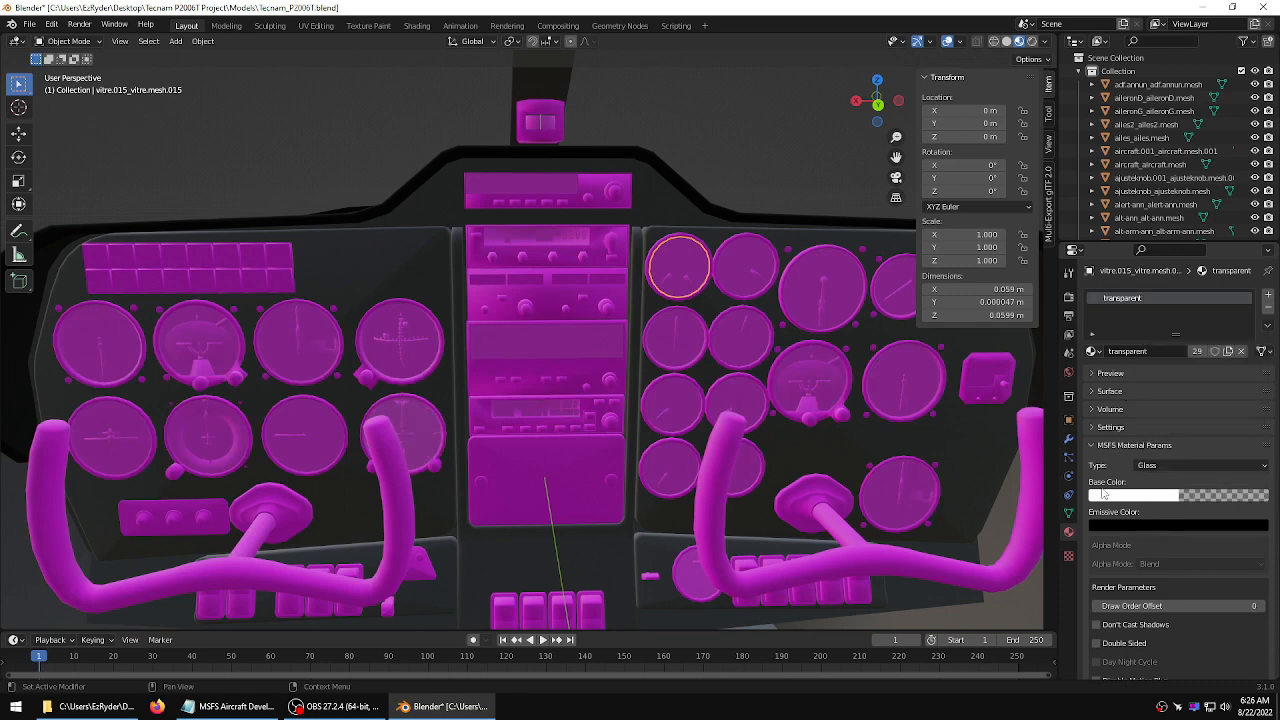
Select the top-left gauge face on the left instrument panel and set its MSFS material type to Standard
middle_click_drag(675, 252, 657, 231)
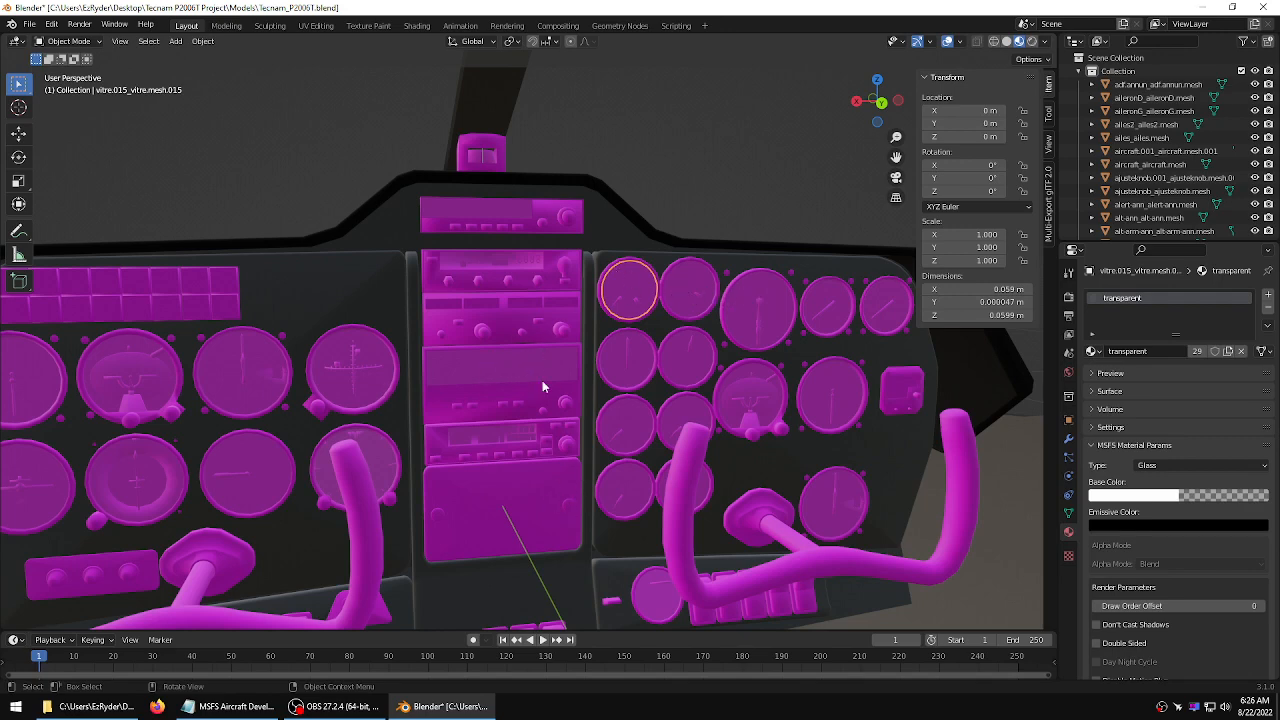
middle_click_drag(542, 386, 277, 364)
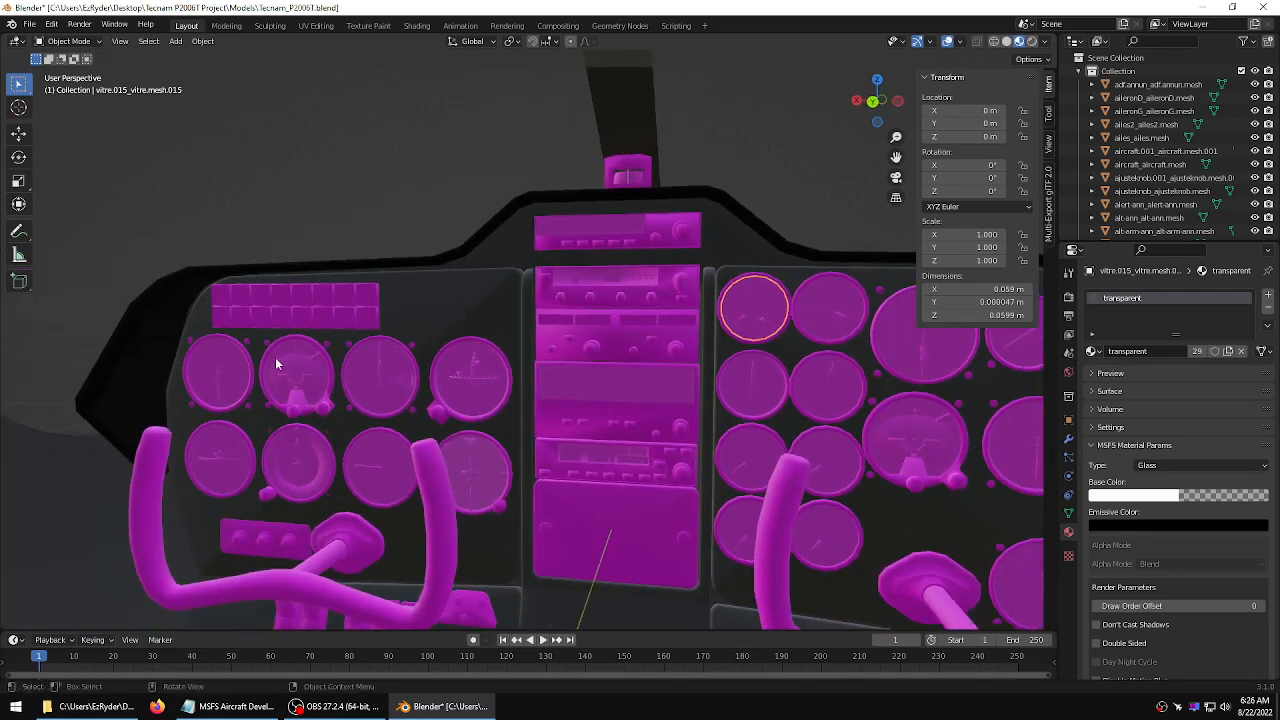
left_click(220, 370)
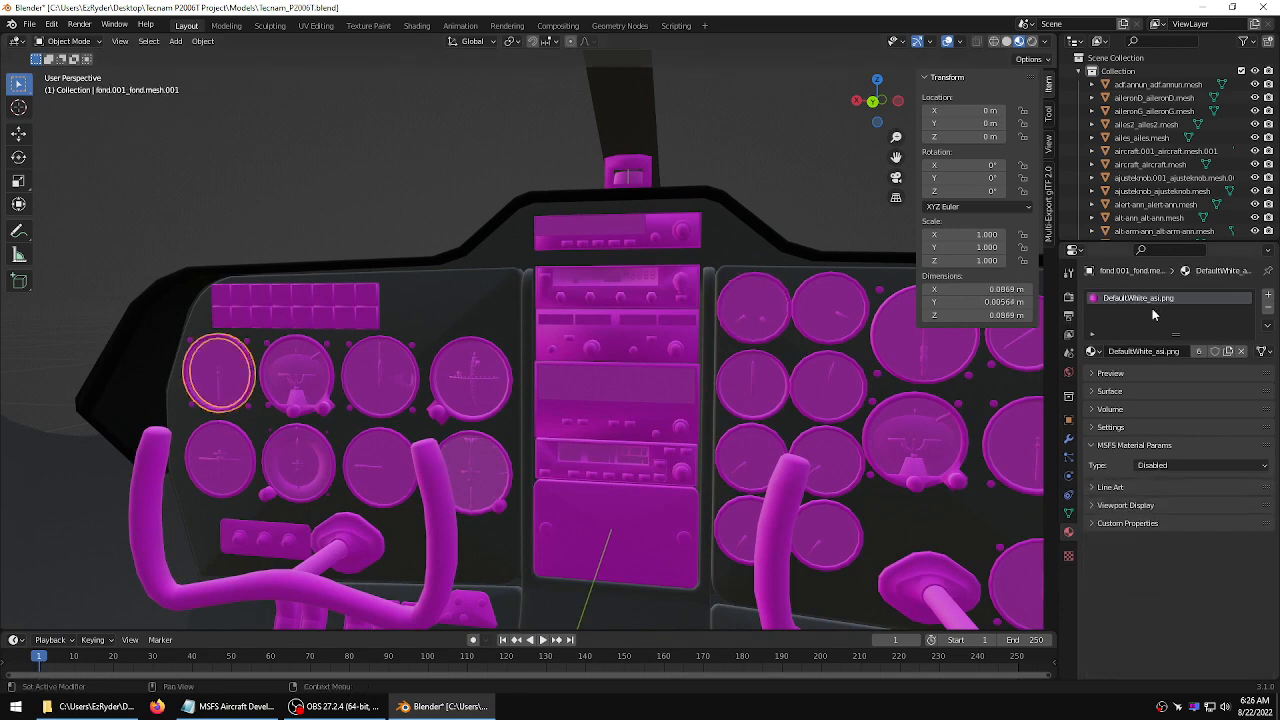
left_click(1176, 465)
left_click(1165, 432)
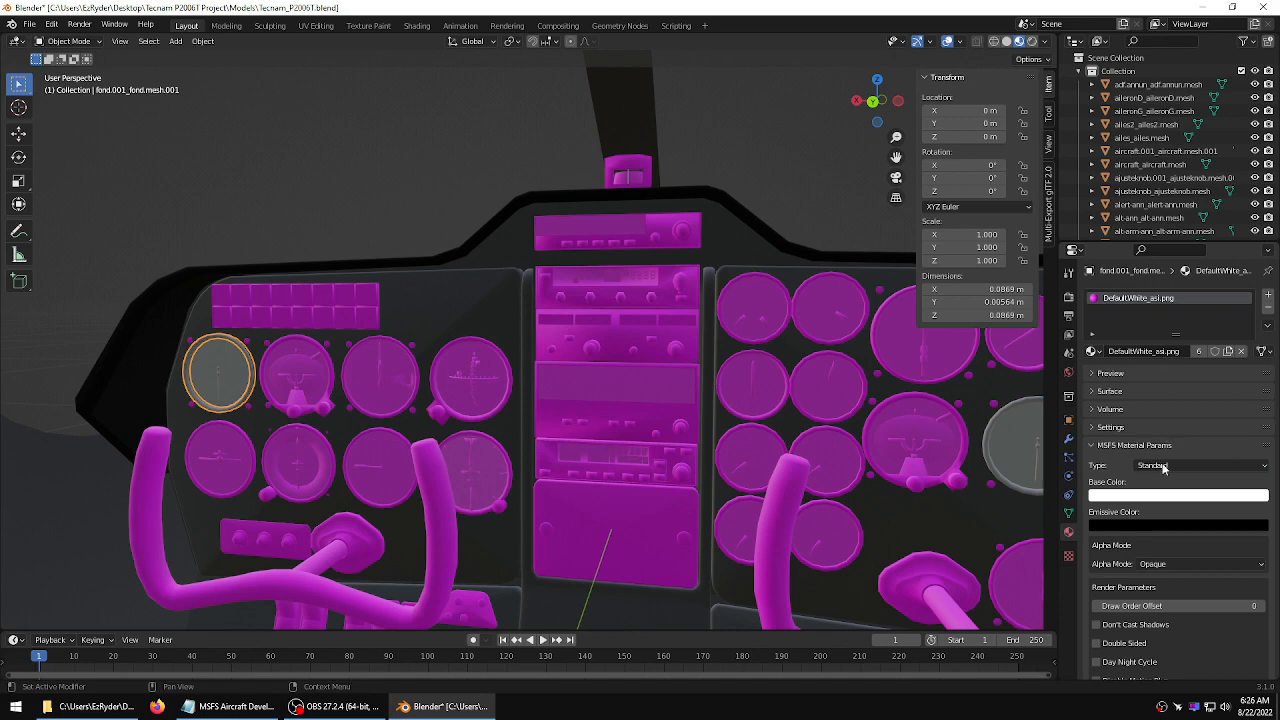
Load asi.png from the texture folder as the gauge face material's base color texture
scroll(1178, 450, "down", 10)
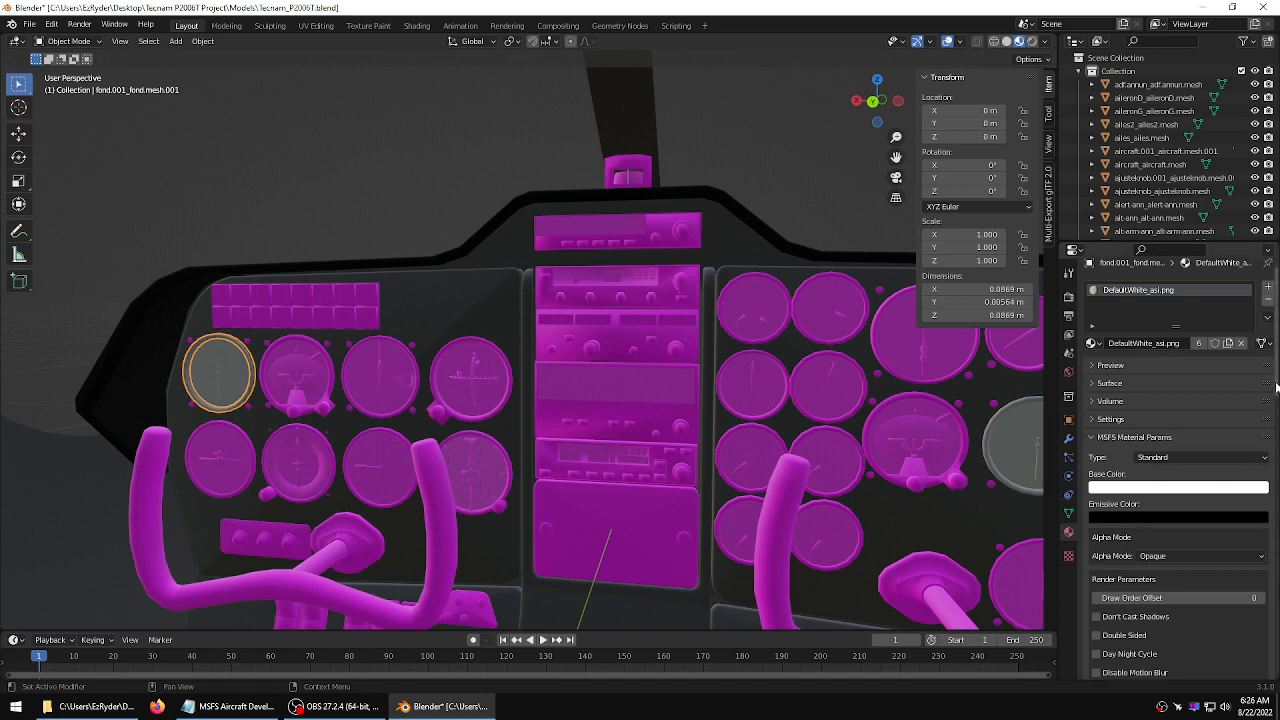
scroll(1178, 450, "down", 2)
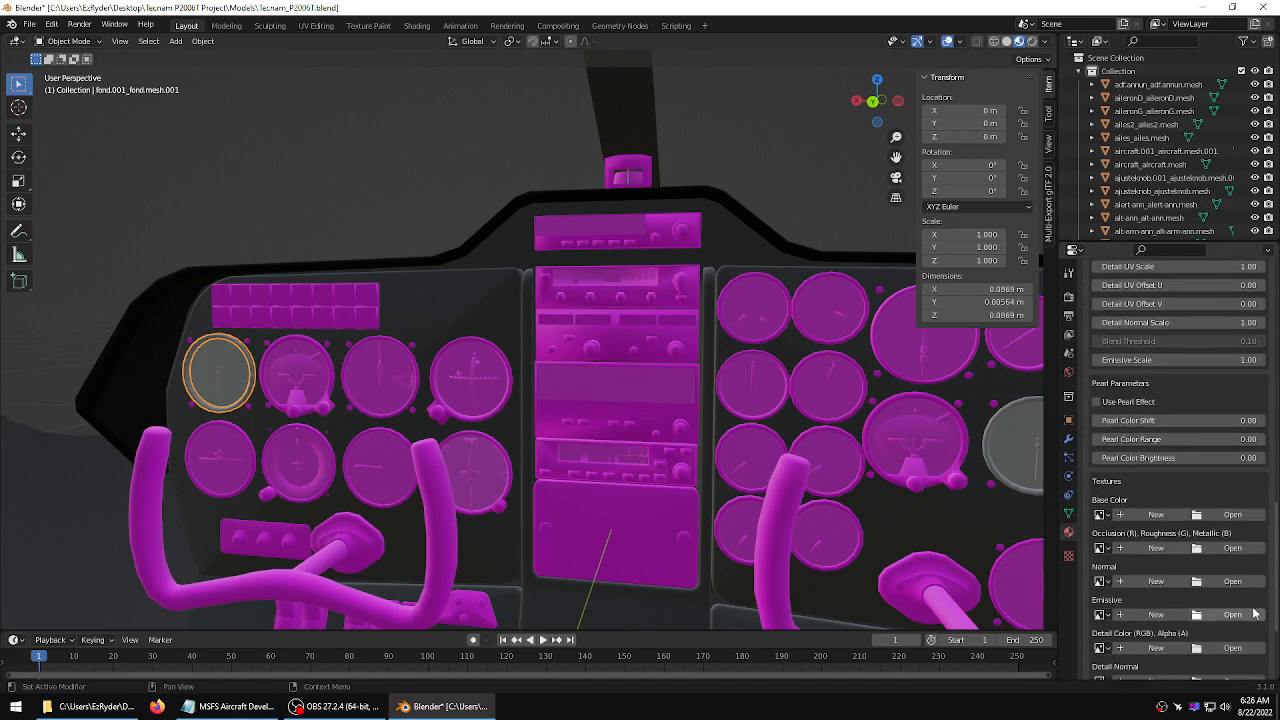
left_click(1232, 514)
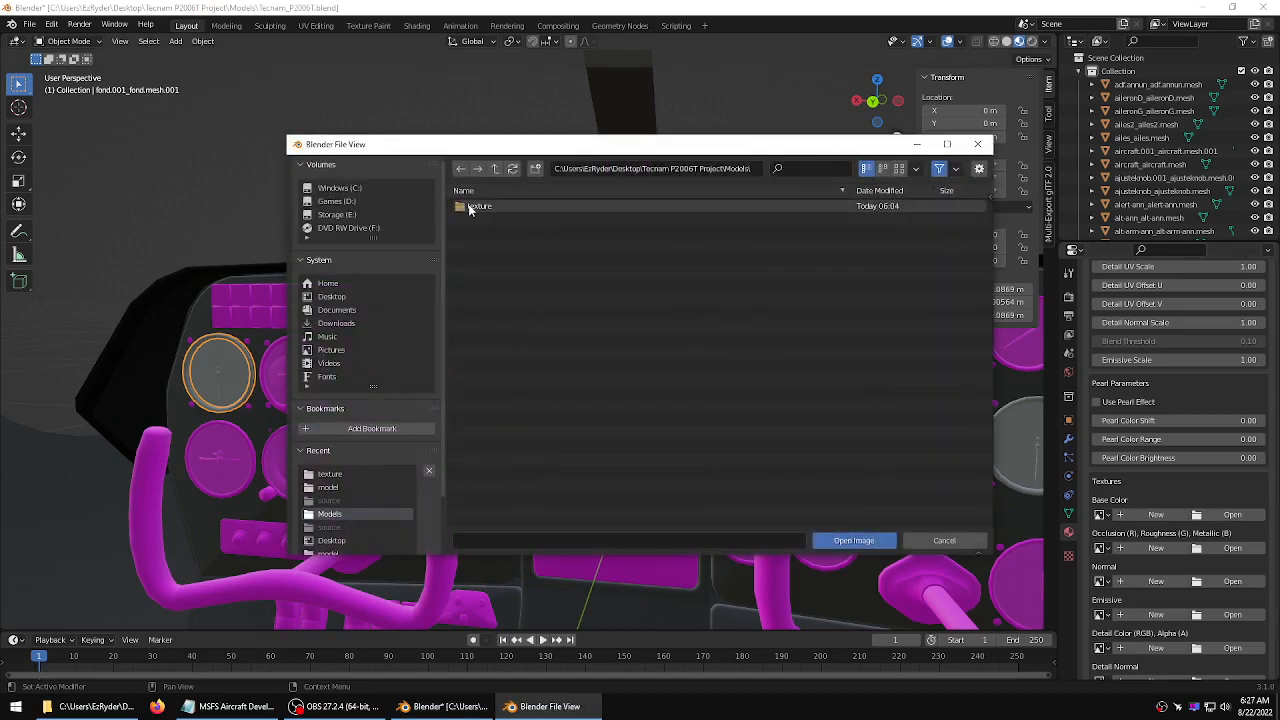
double_click(479, 206)
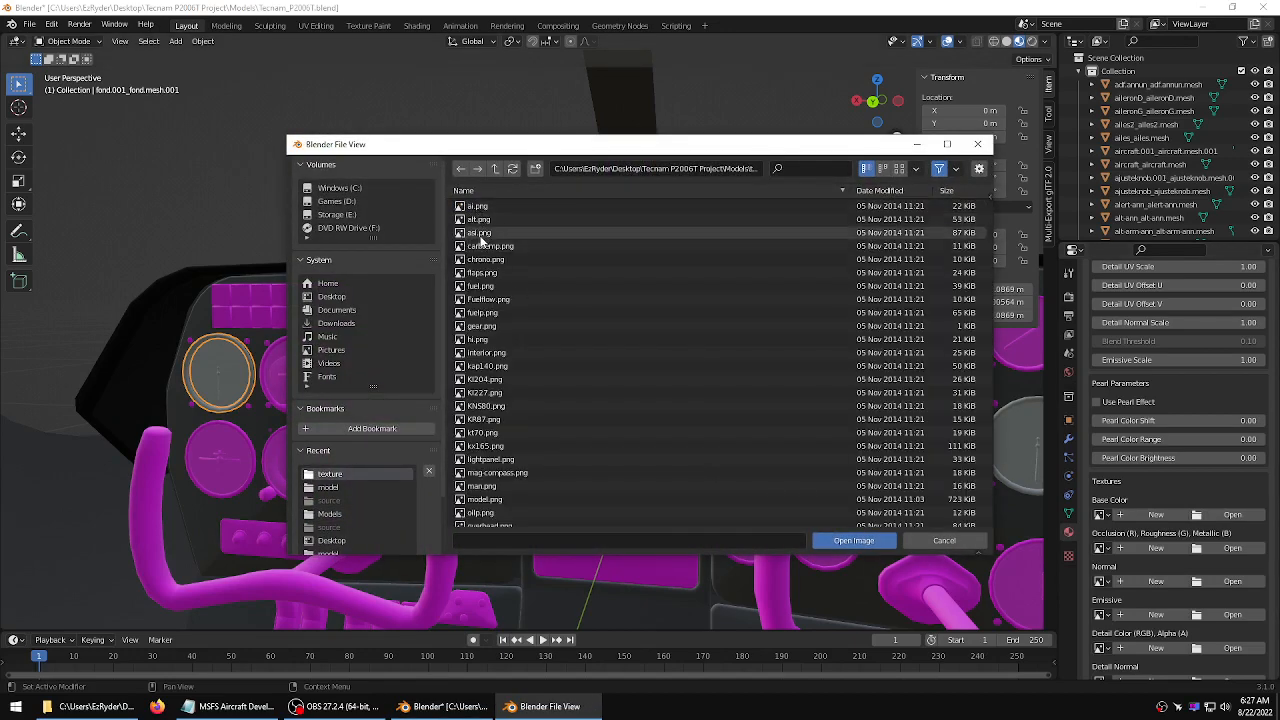
left_click(481, 233)
left_click(853, 540)
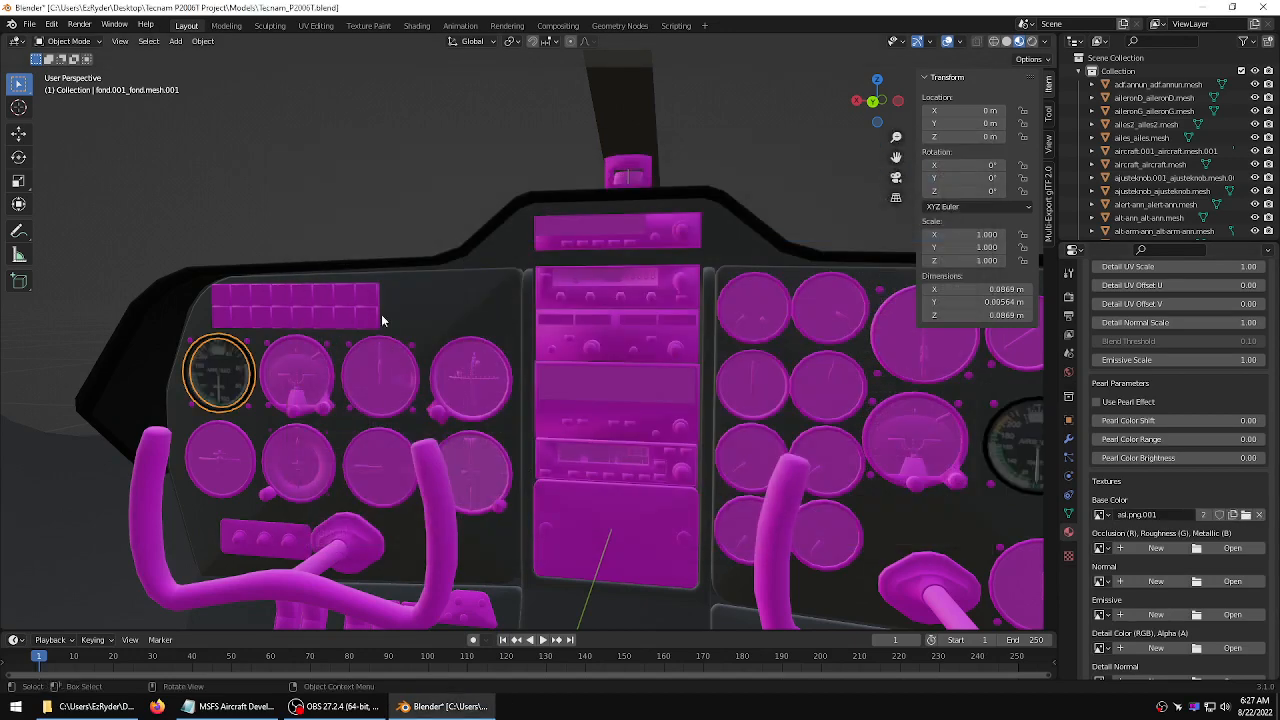
Select the third gauge face in the top row and set its MSFS material type to Standard
middle_click_drag(383, 317, 429, 288)
left_click(350, 214)
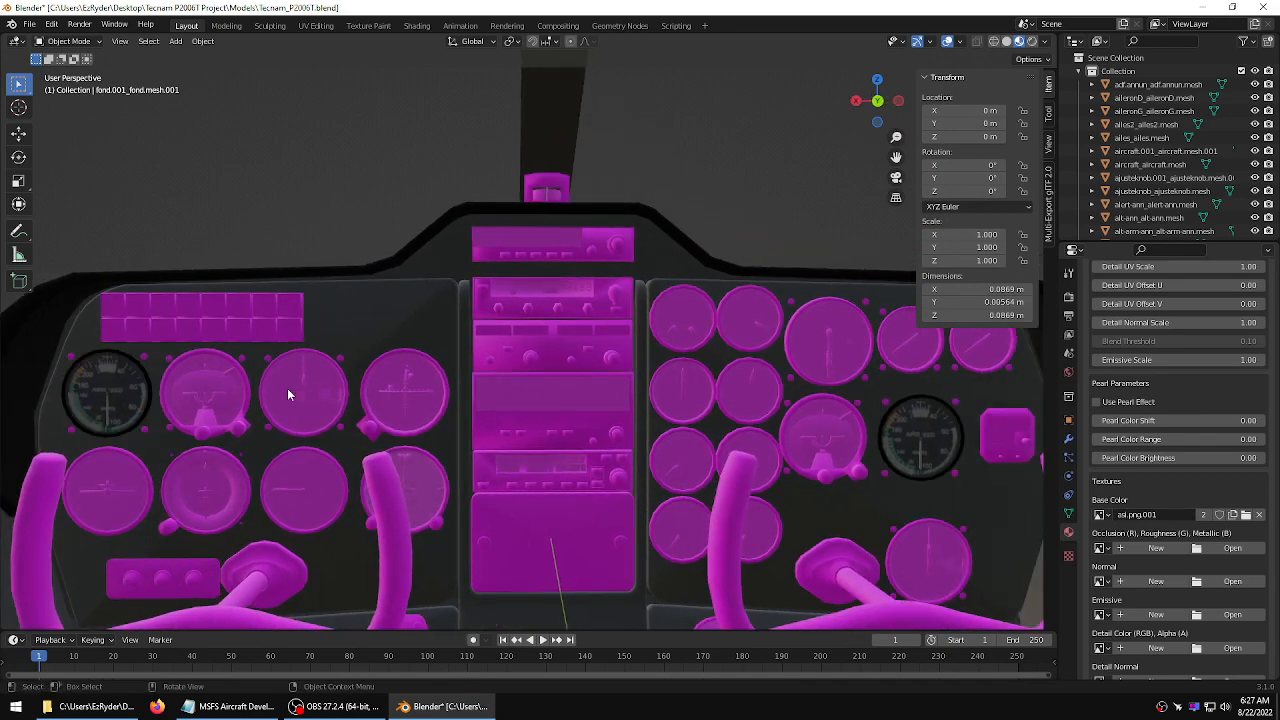
left_click(347, 384)
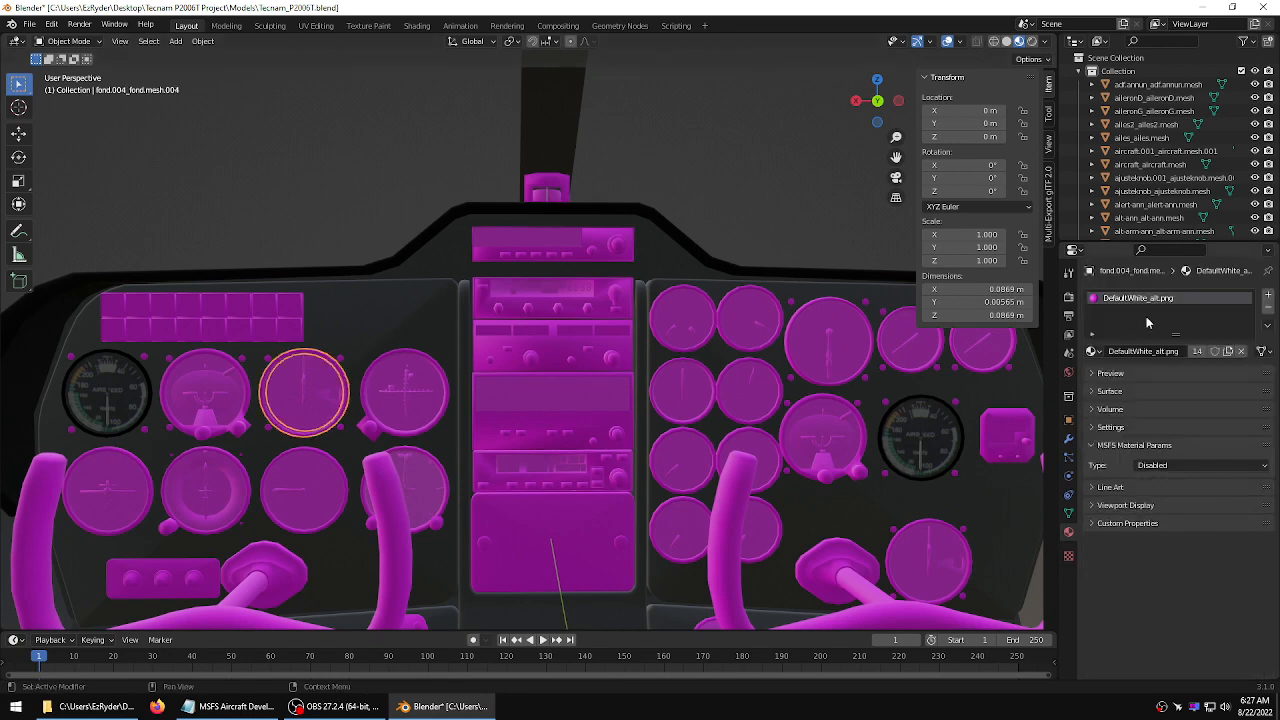
left_click(1199, 466)
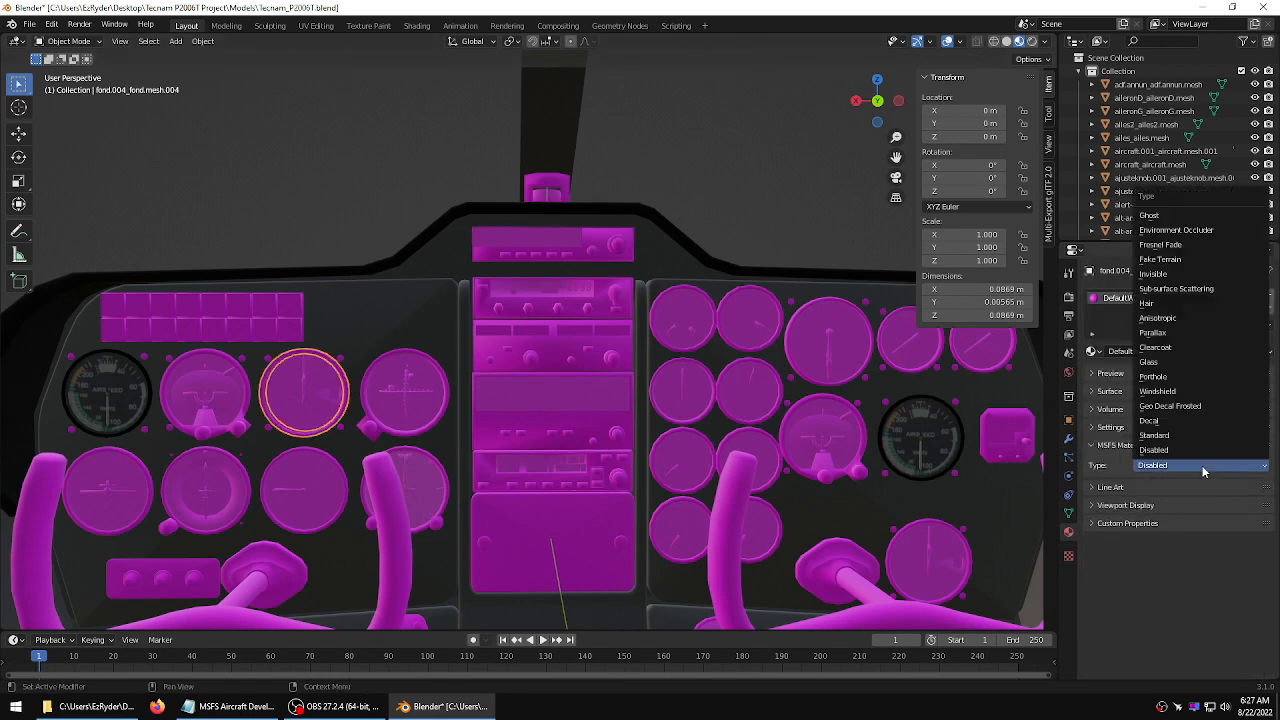
left_click(1172, 442)
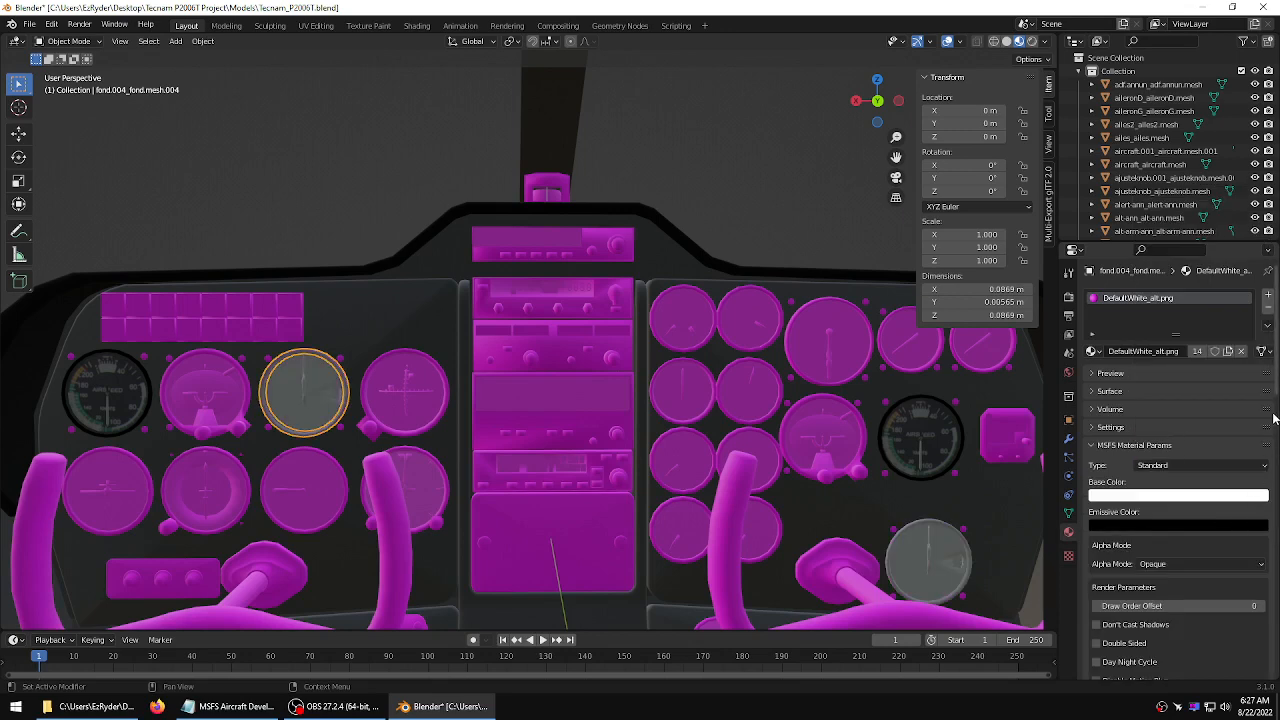
Load alt.png from the texture folder as the third gauge face's base color texture
scroll(1277, 381, "down", 10)
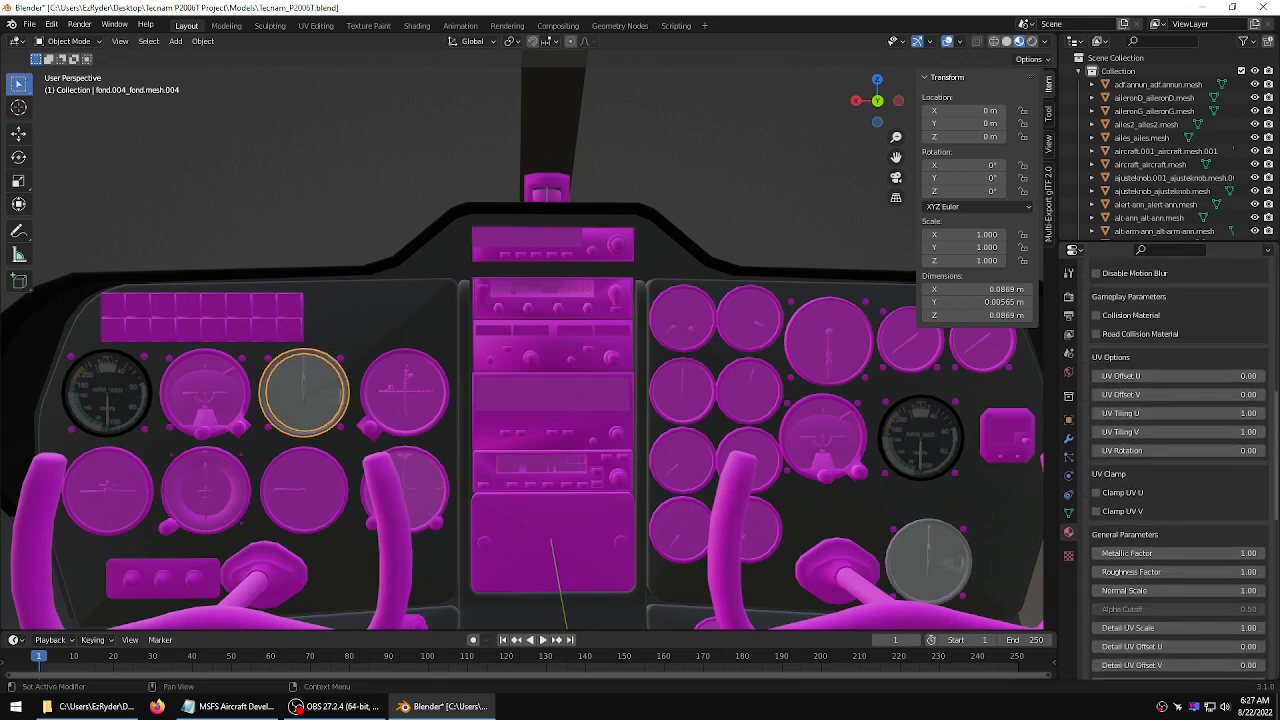
scroll(1270, 400, "down", 1)
left_click(1232, 462)
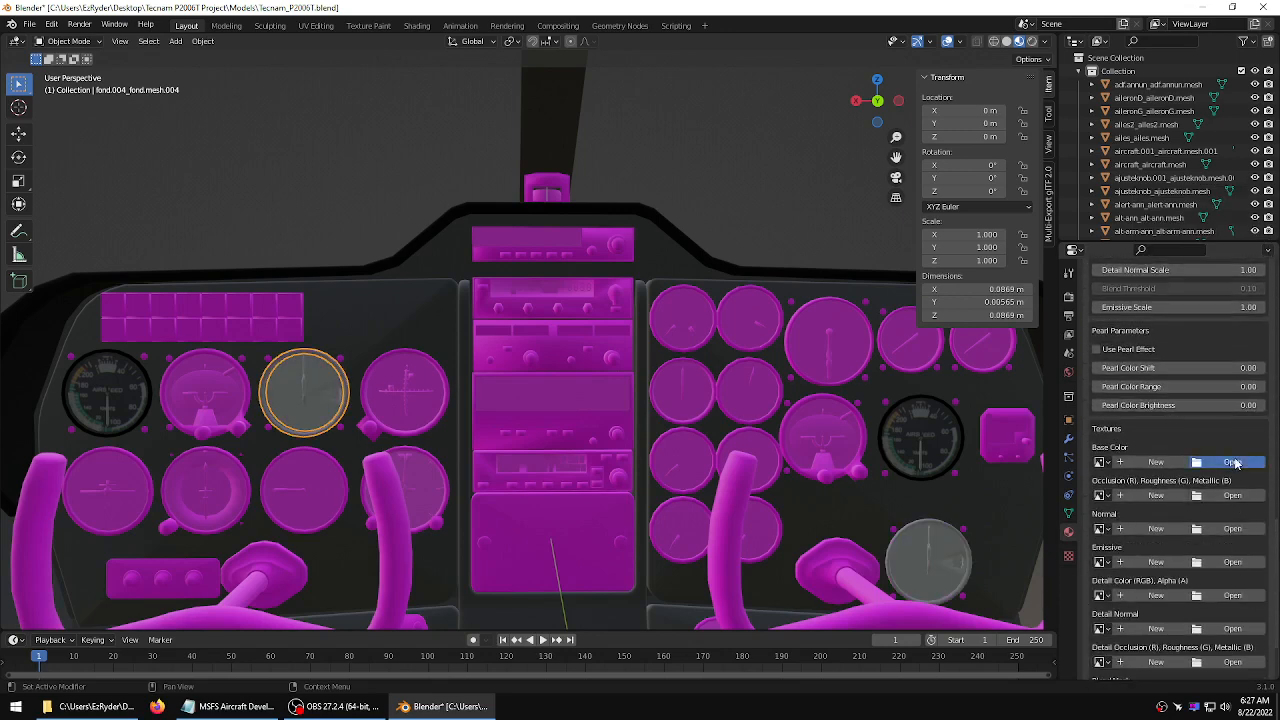
double_click(482, 207)
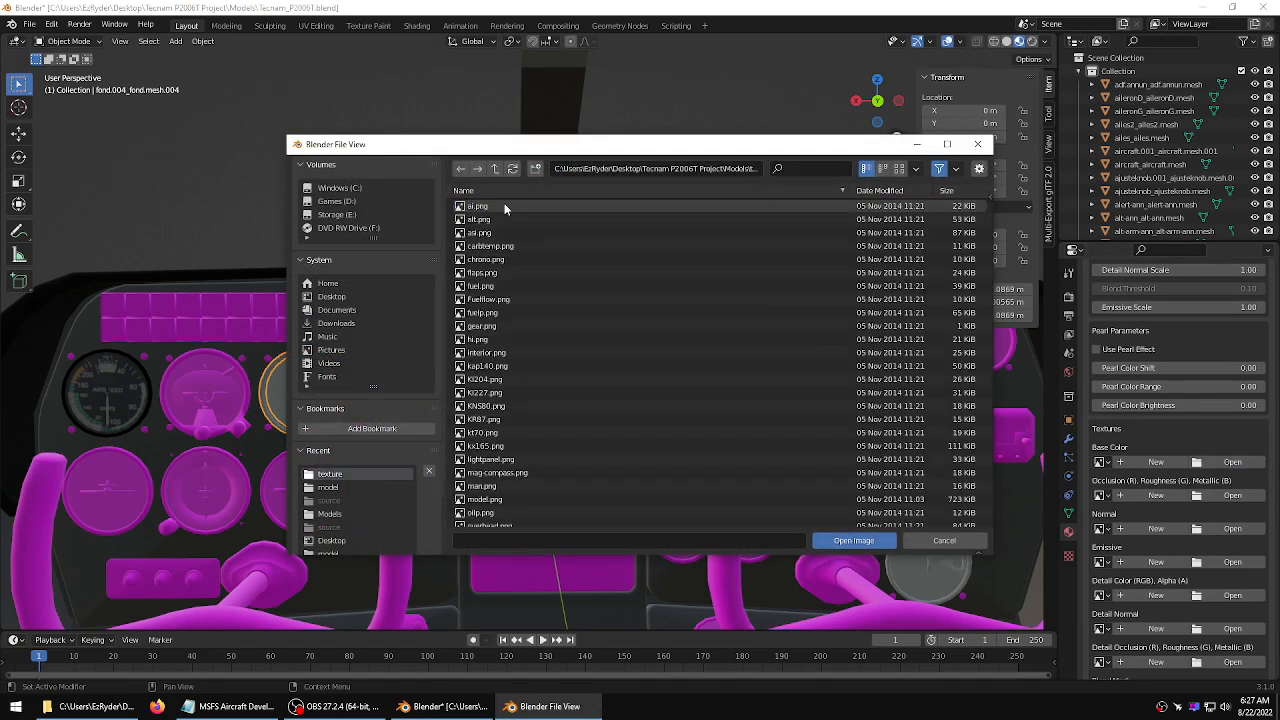
left_click(490, 219)
left_click(853, 540)
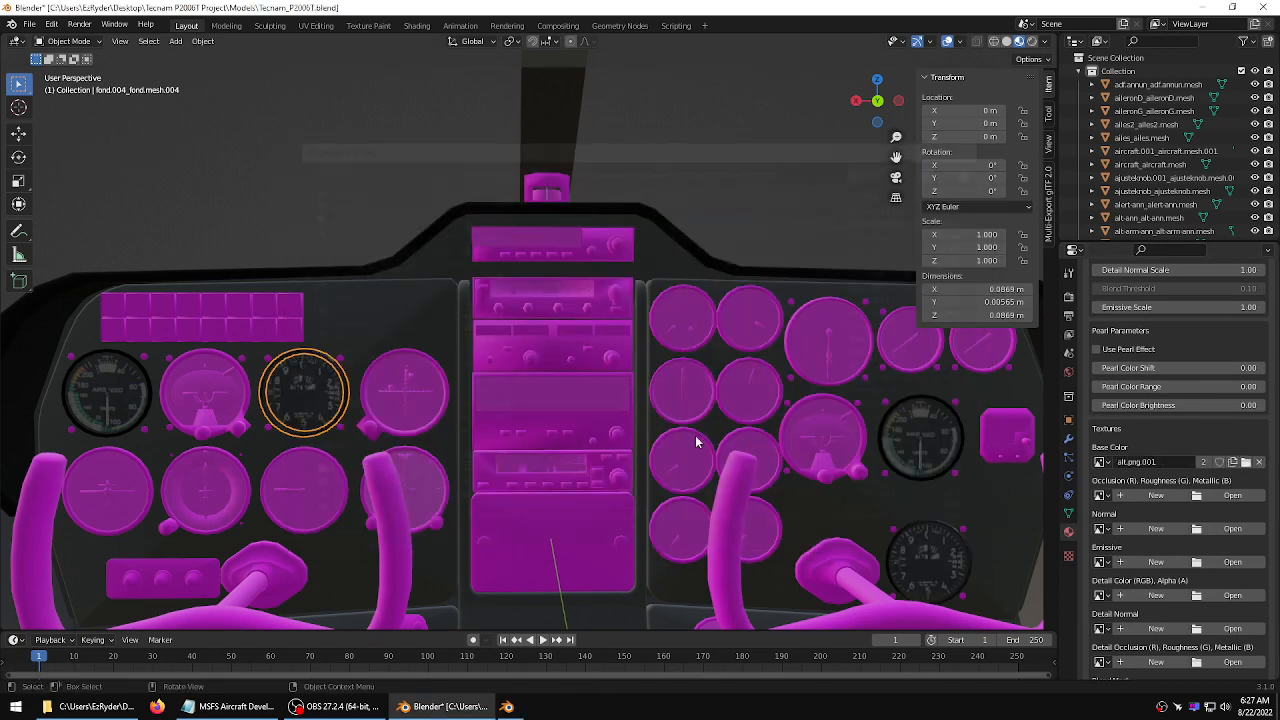
Select the magnetic compass housing above the glareshield and set its MSFS material type to Standard
left_click(362, 298)
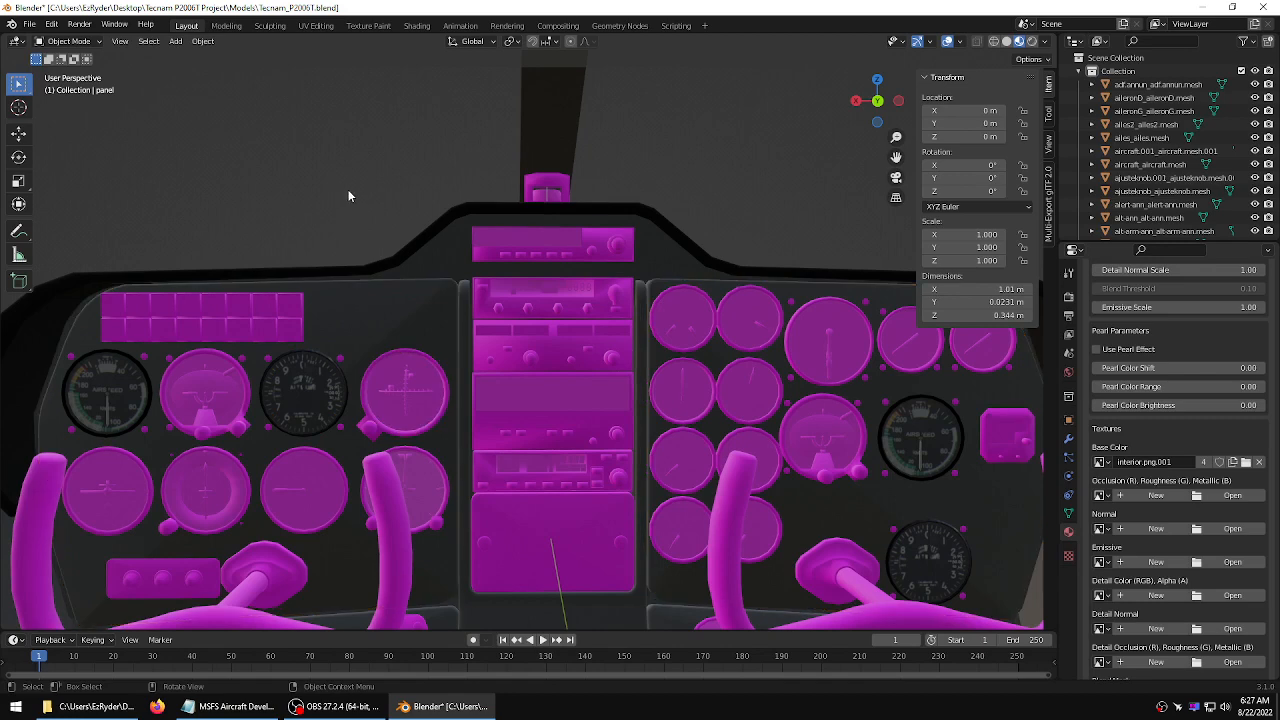
middle_click_drag(348, 189, 378, 196)
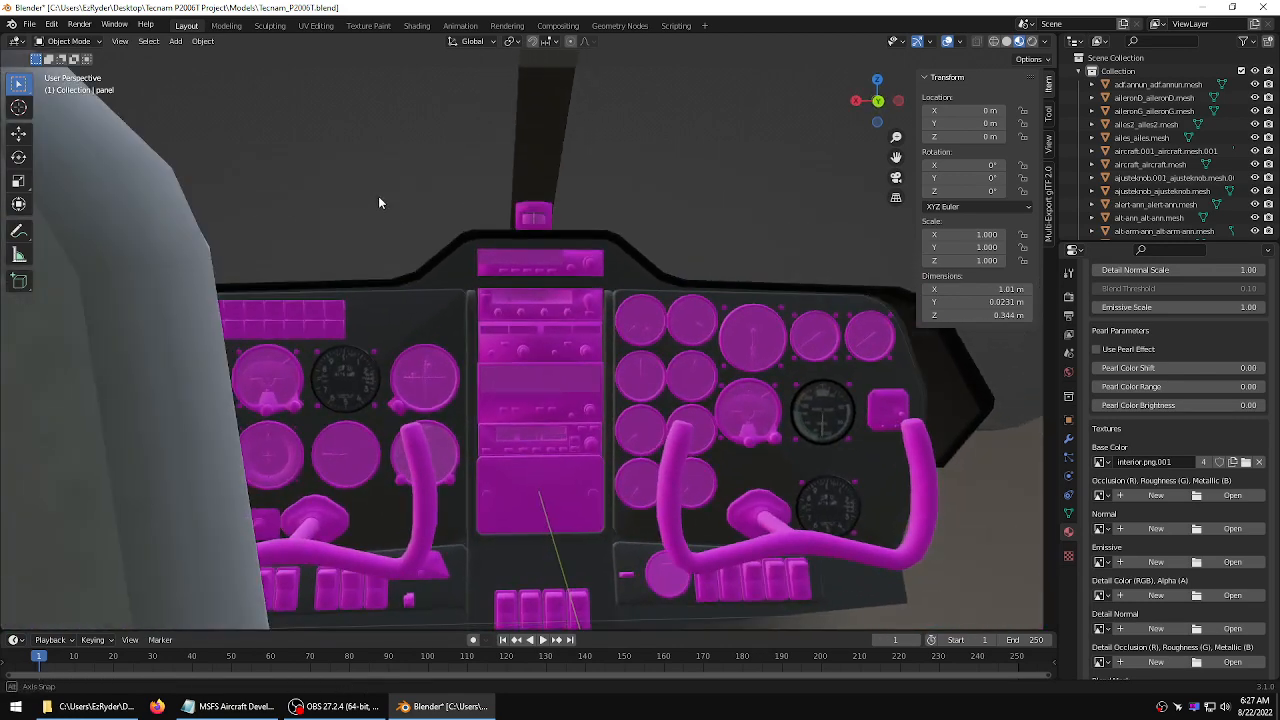
right_click(447, 173)
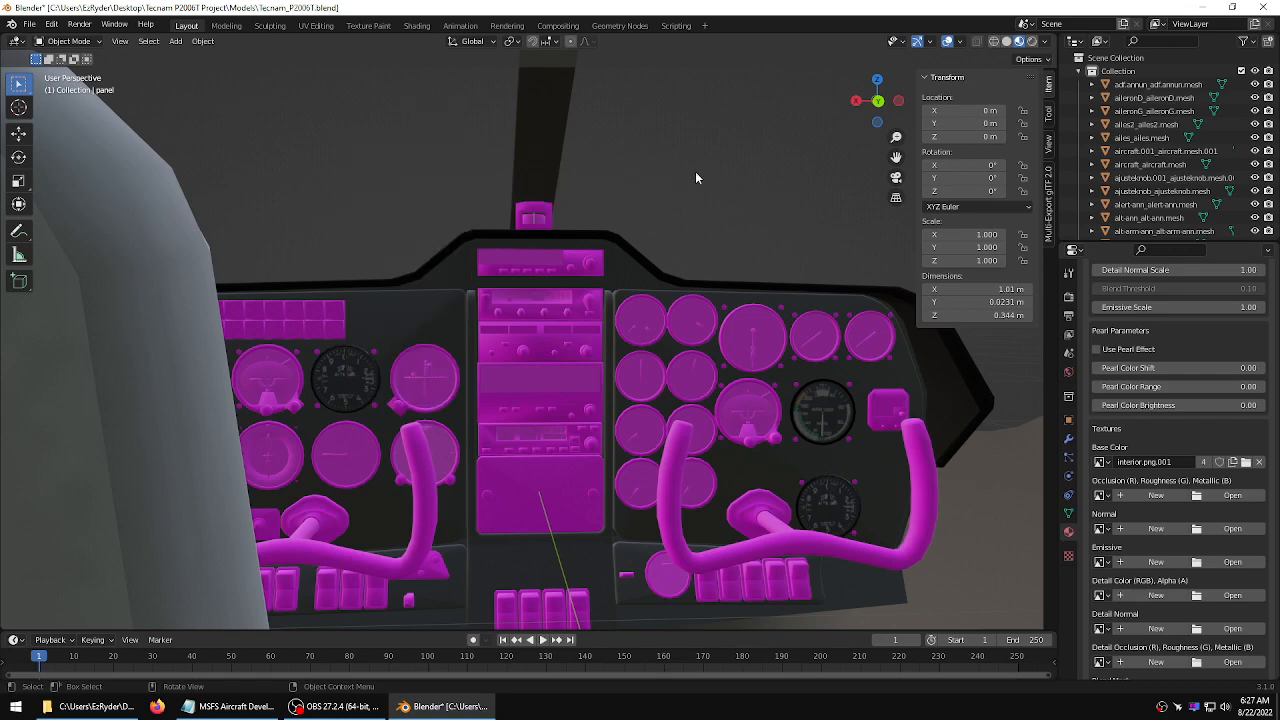
middle_click_drag(718, 168, 697, 194)
scroll(683, 187, "up", 2)
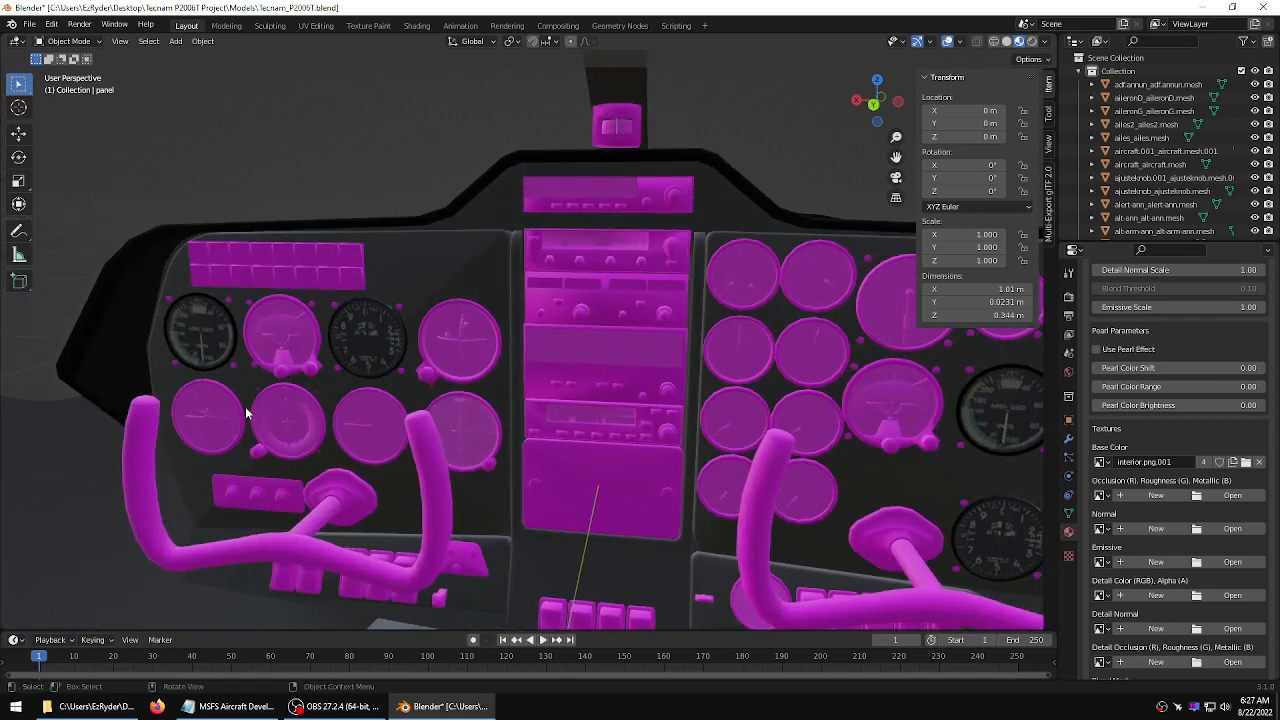
left_click(636, 122)
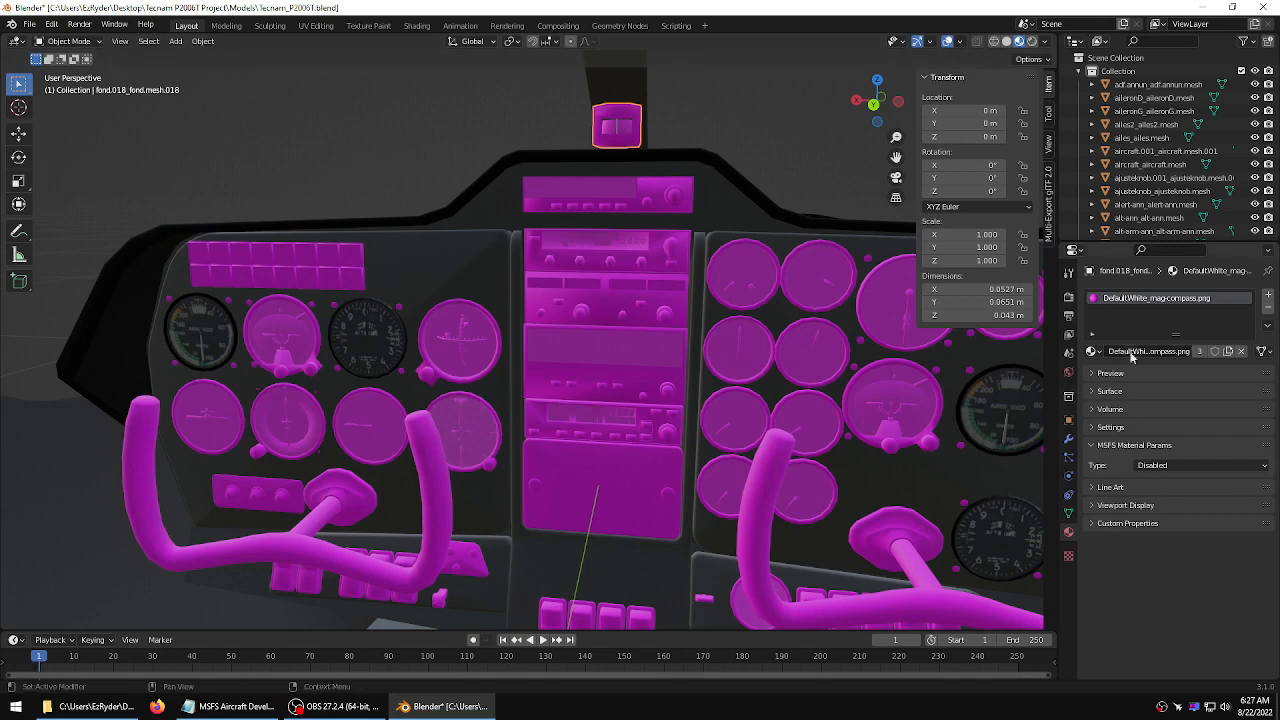
left_click(1200, 466)
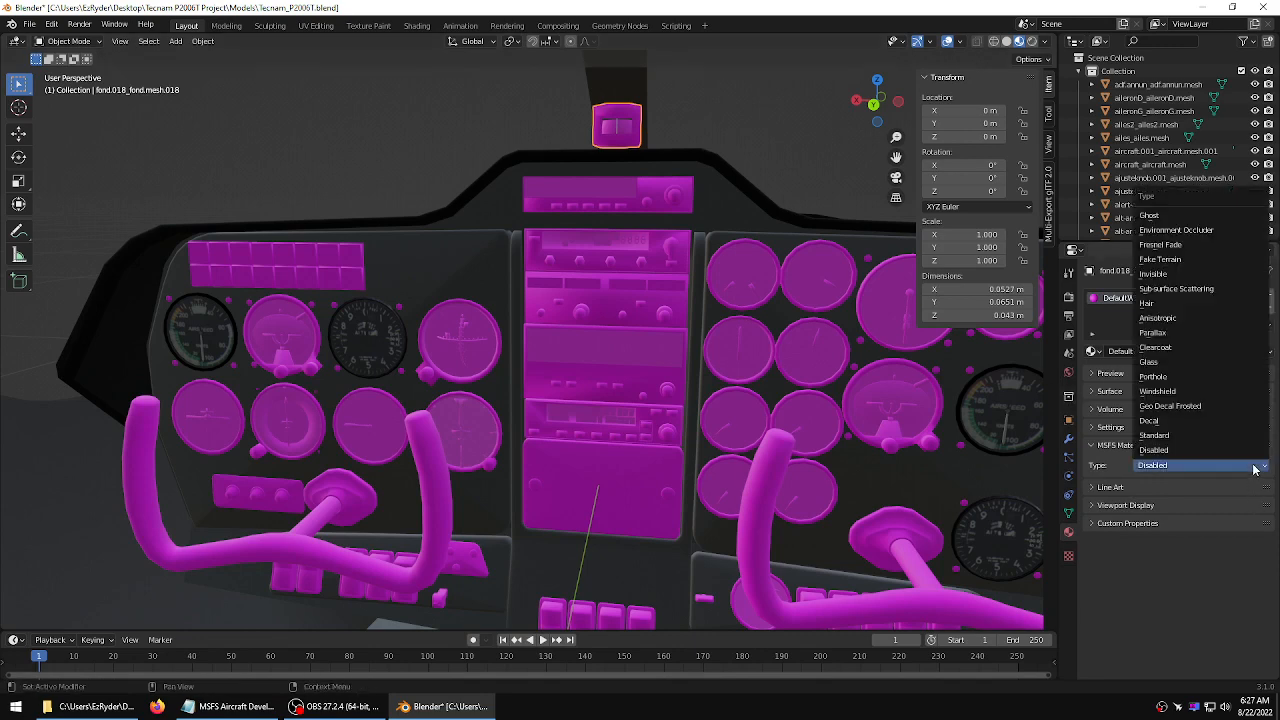
left_click(1200, 434)
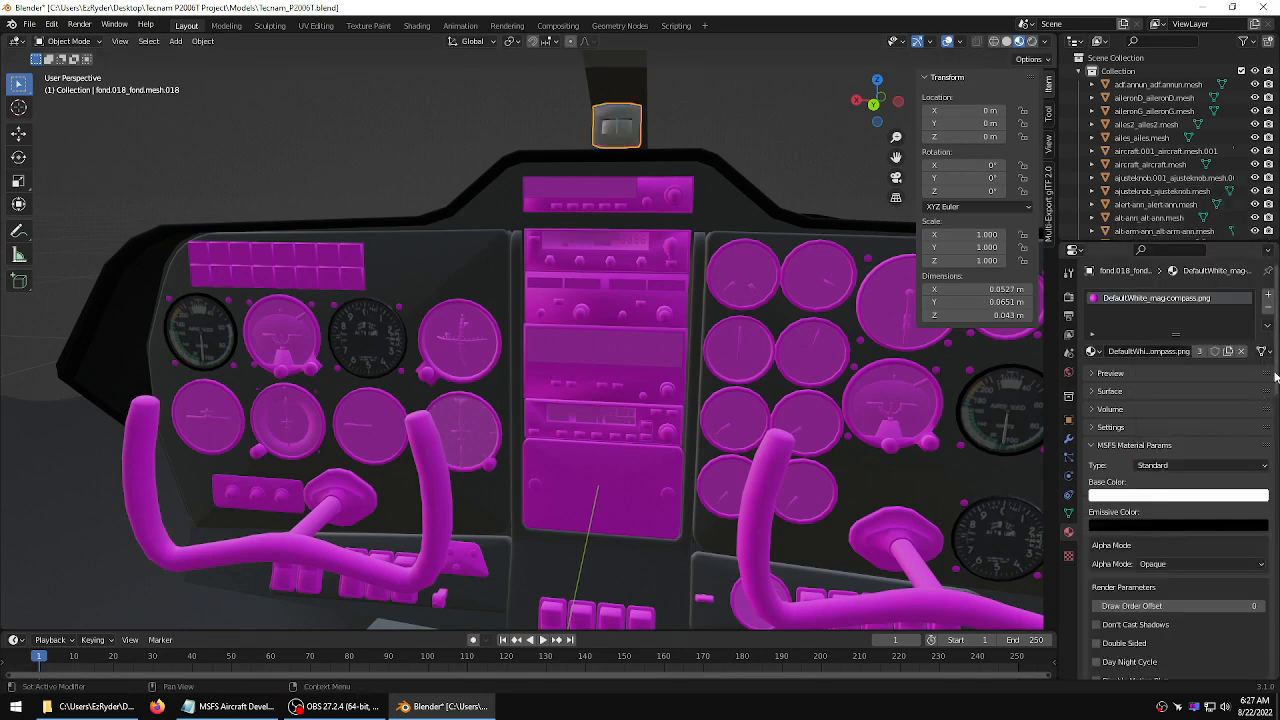
Load mag-compass.png from the texture folder as the compass material's base color texture, then deselect it
scroll(1278, 382, "down", 15)
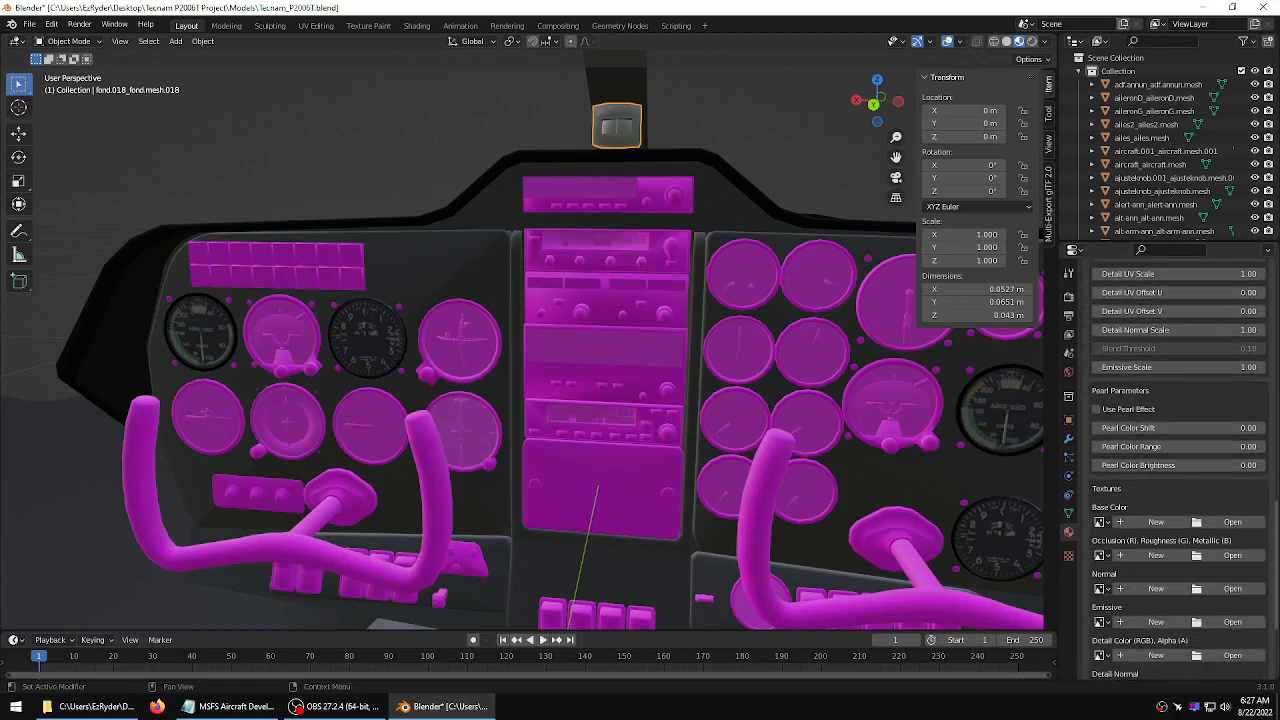
left_click(1232, 484)
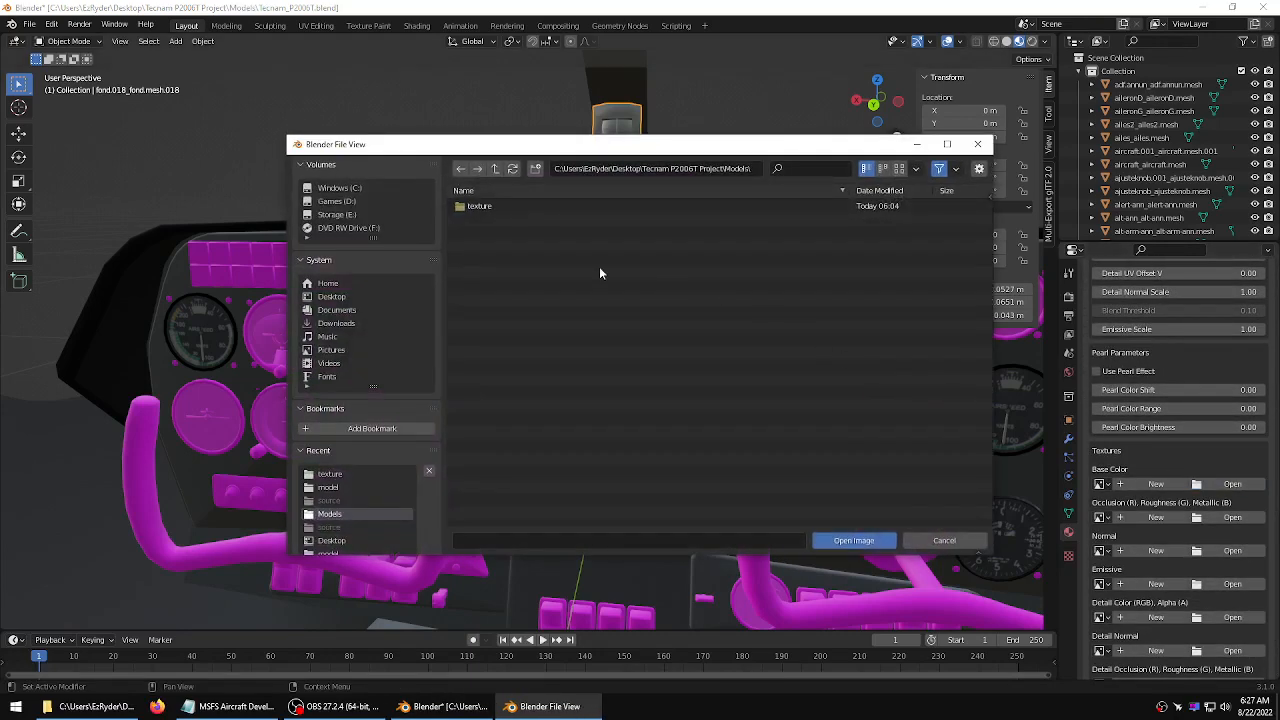
left_click(477, 208)
double_click(477, 208)
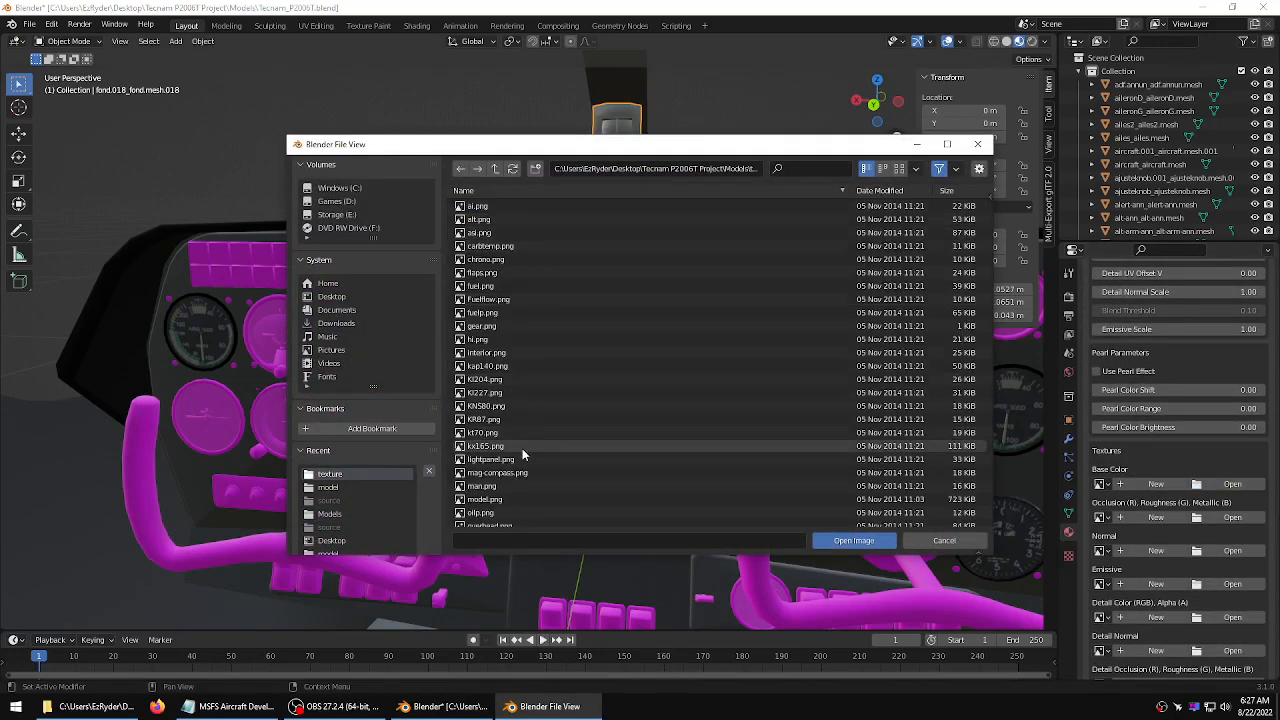
left_click(505, 472)
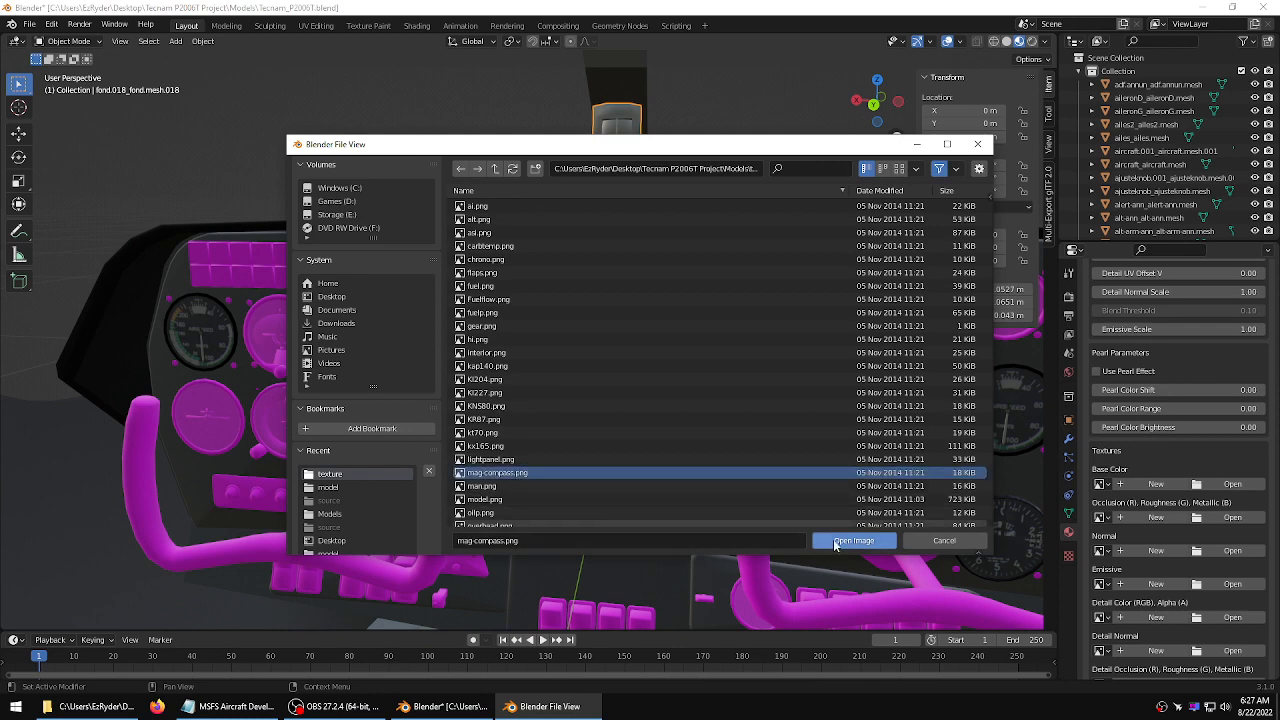
left_click(838, 541)
left_click(716, 110)
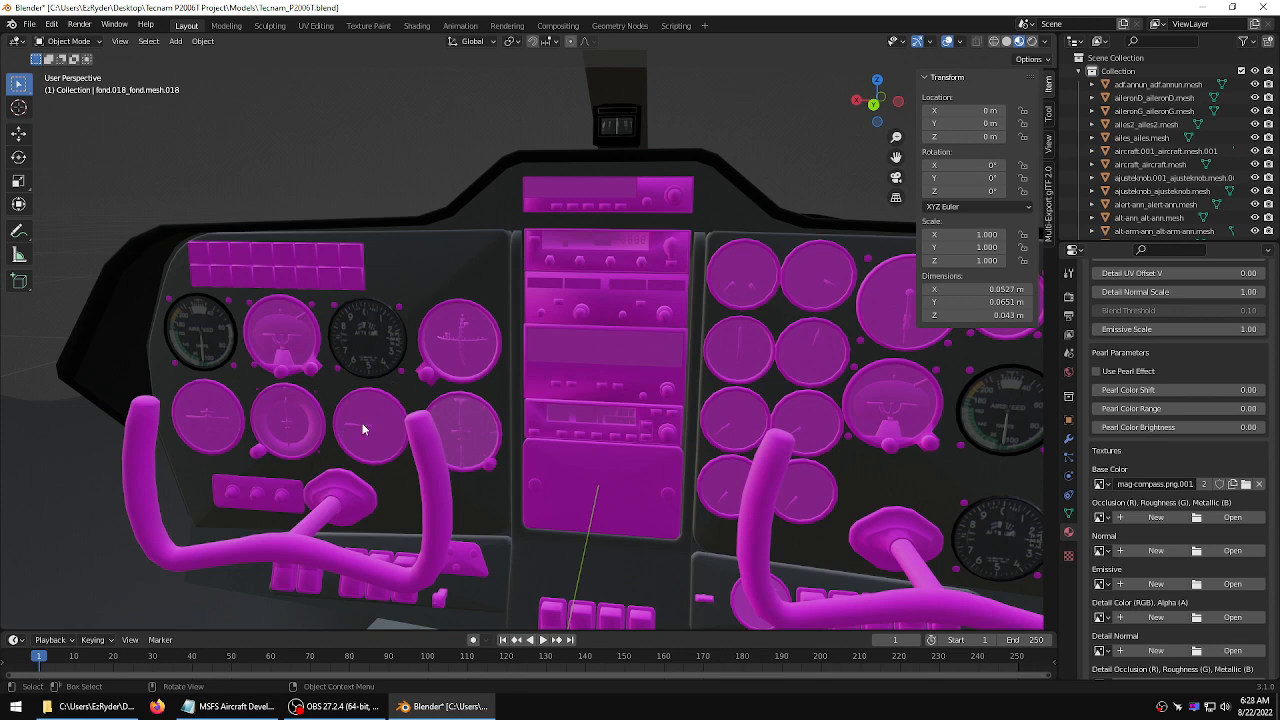
Select the center pedestal between the seats and set its MSFS material type to Standard
scroll(552, 139, "down", 3)
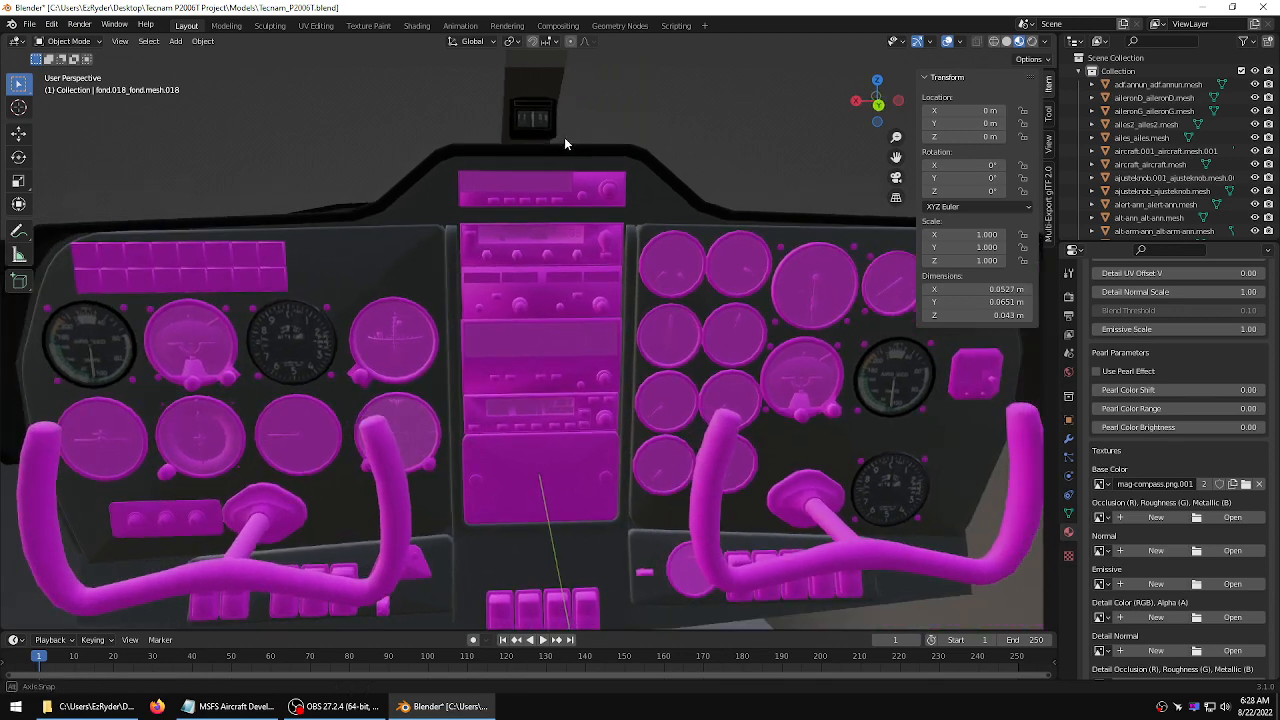
scroll(590, 136, "down", 6)
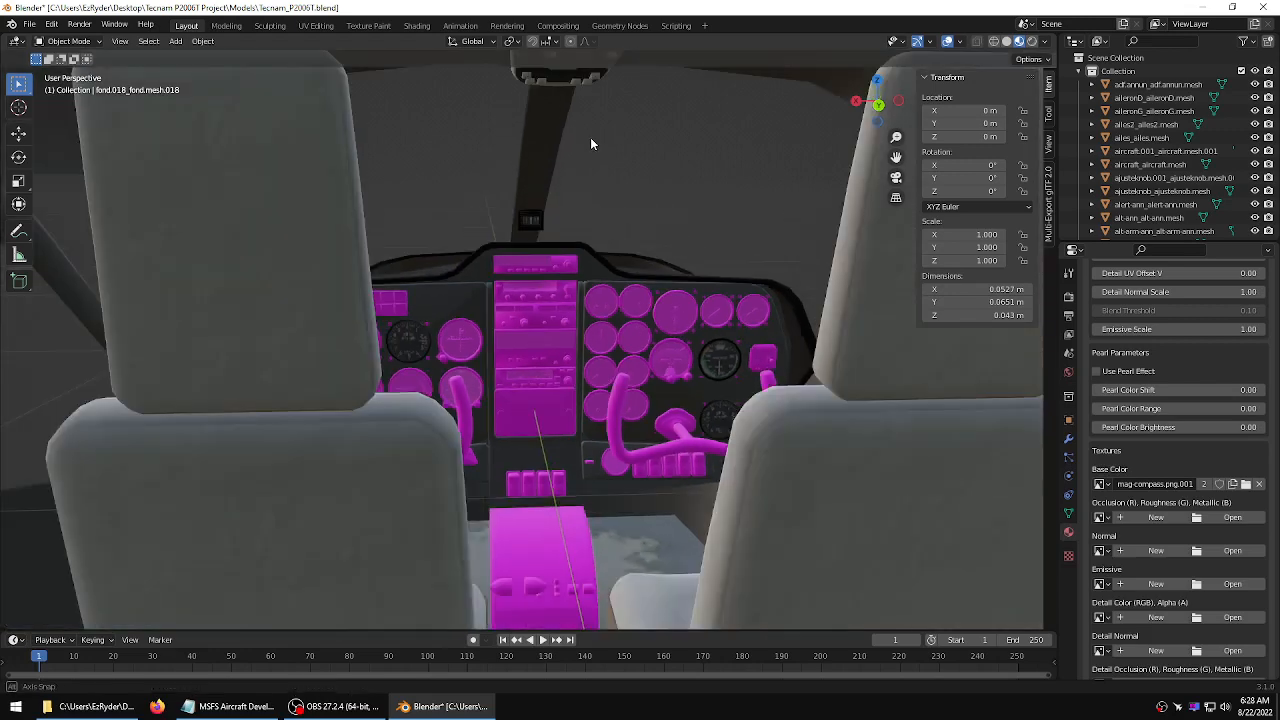
scroll(587, 149, "up", 5)
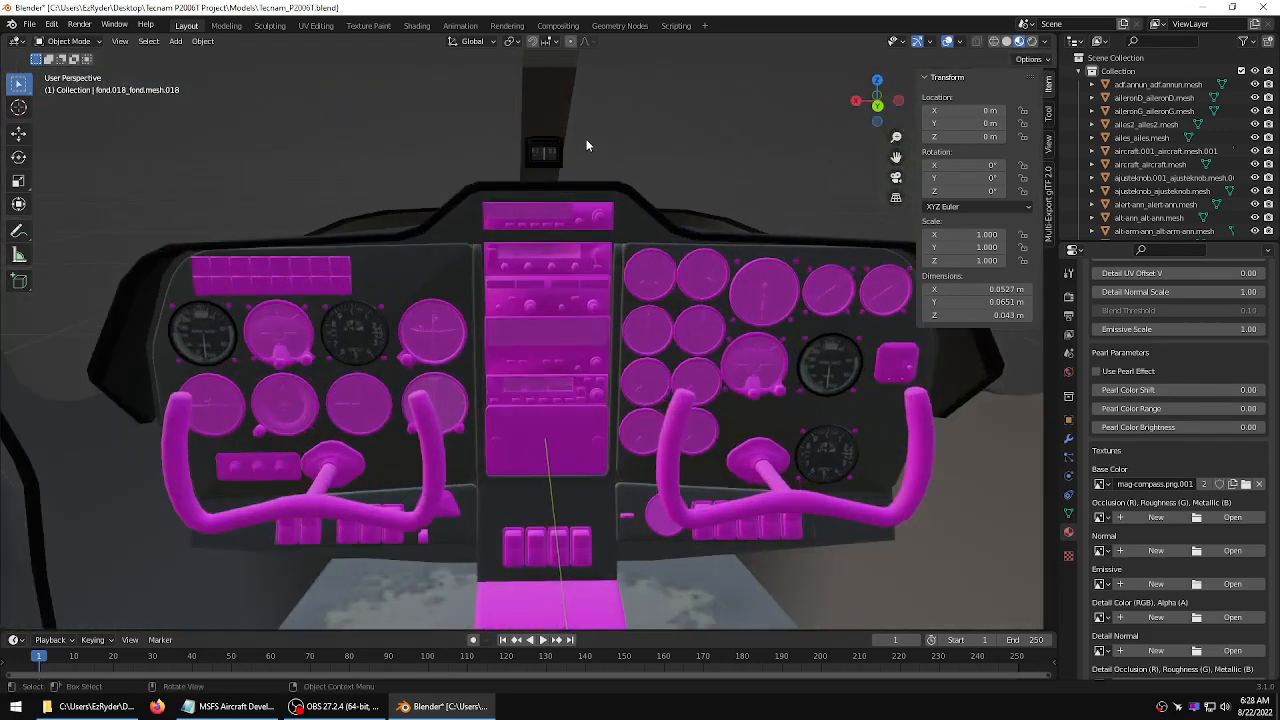
scroll(565, 398, "down", 2)
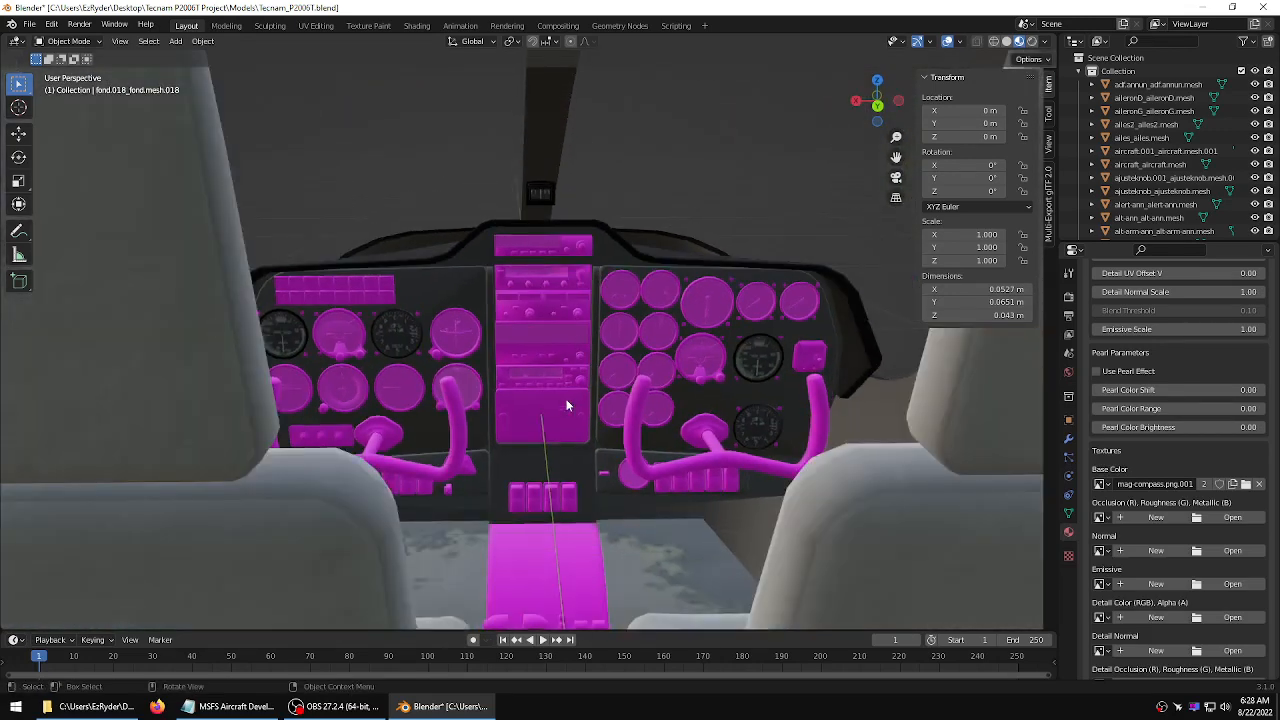
left_click(585, 560)
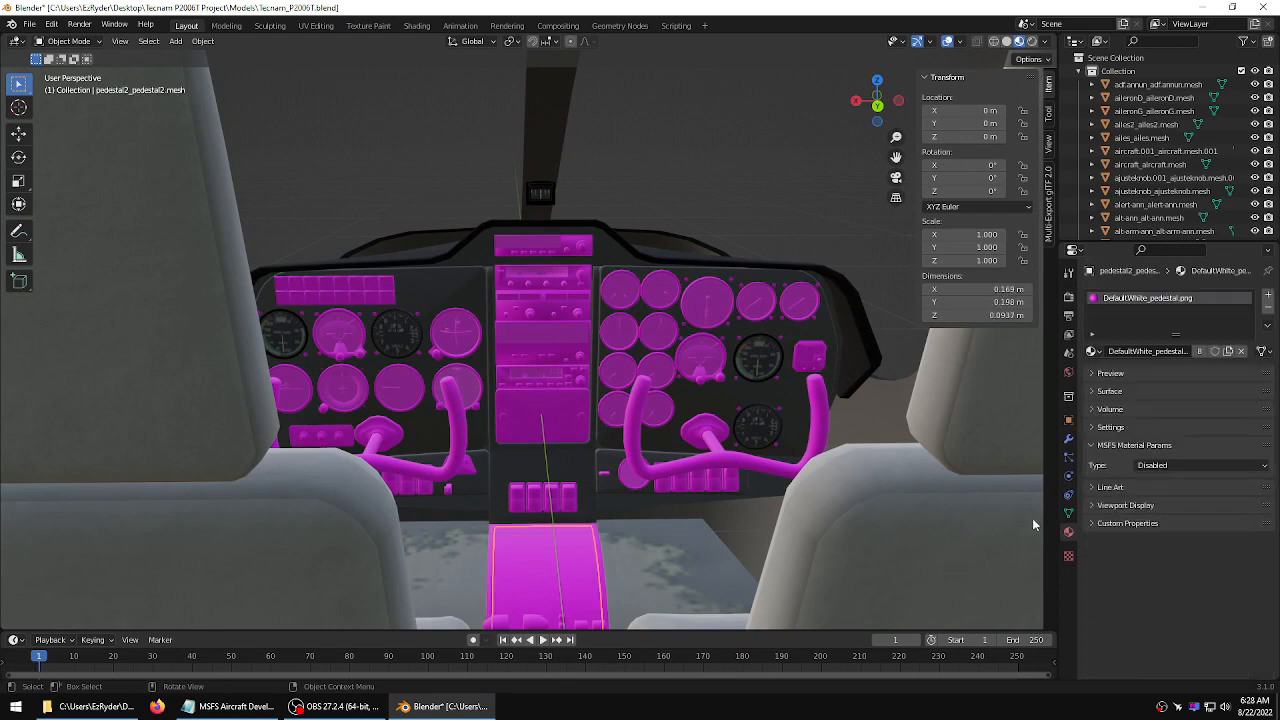
left_click(1192, 466)
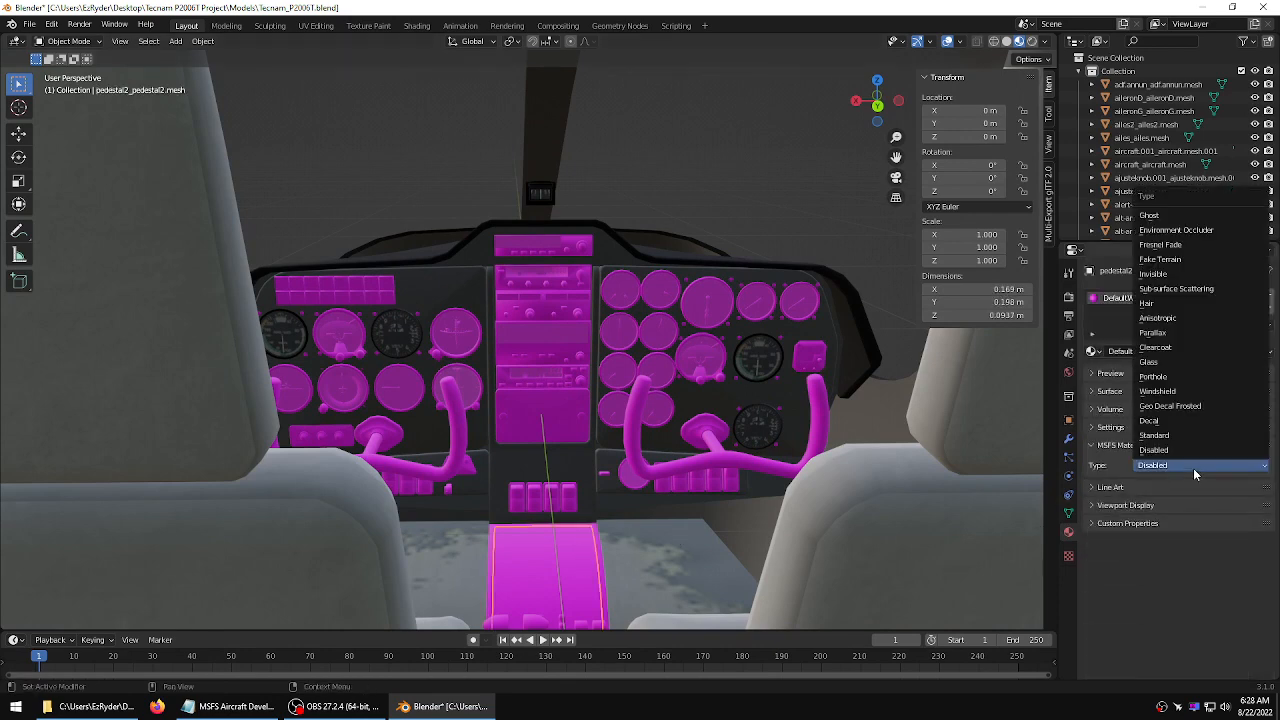
left_click(1173, 441)
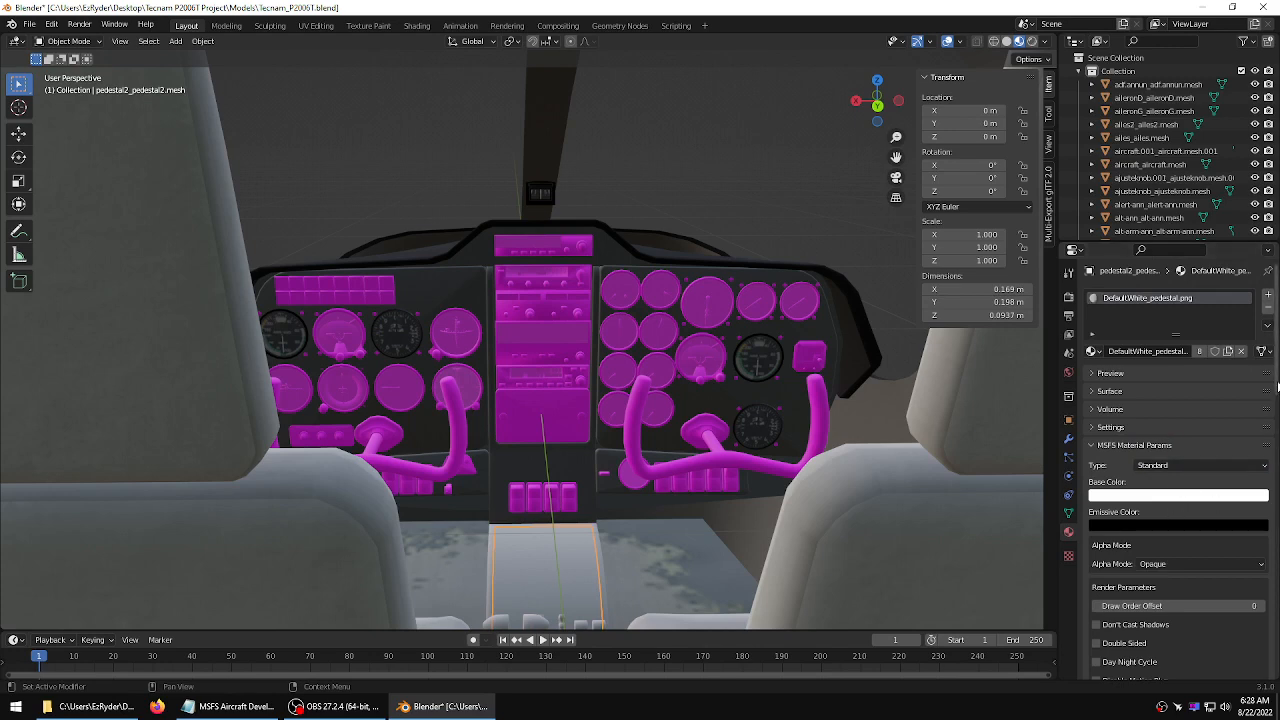
Load pedestal.png from the texture folder as the pedestal material's base color texture
left_click_drag(1278, 388, 1266, 575)
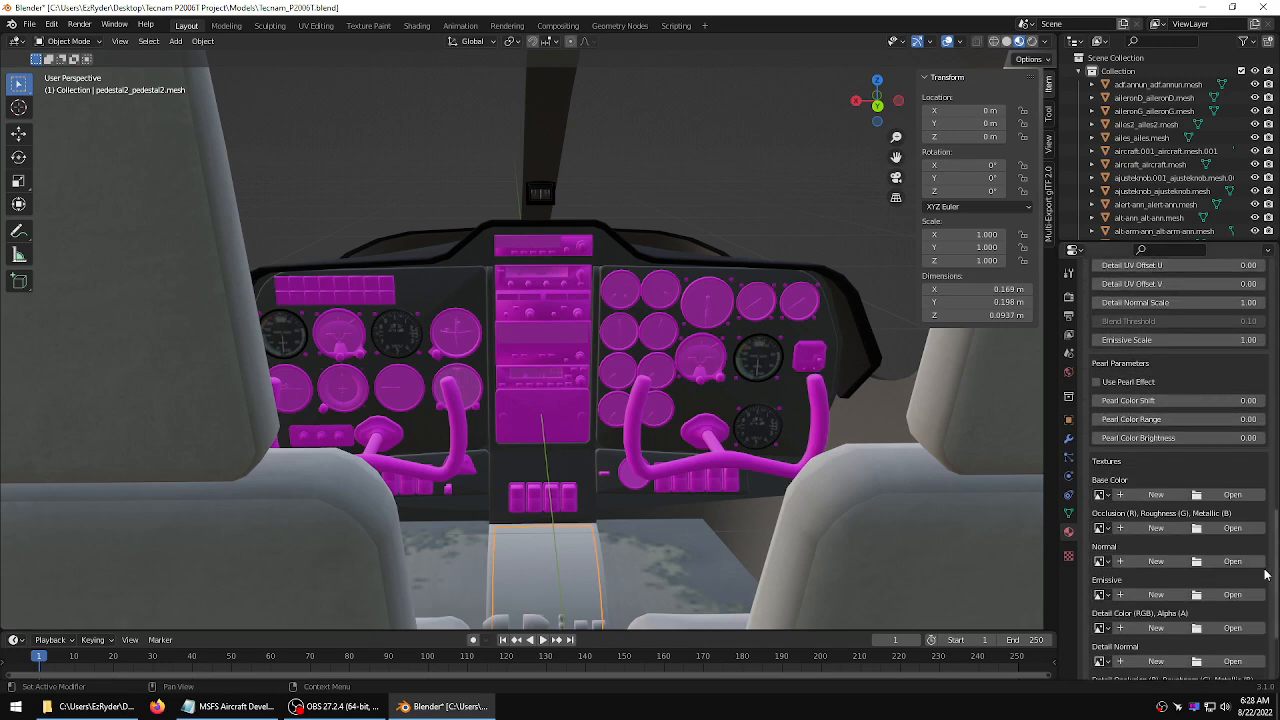
left_click(1232, 494)
left_click(468, 206)
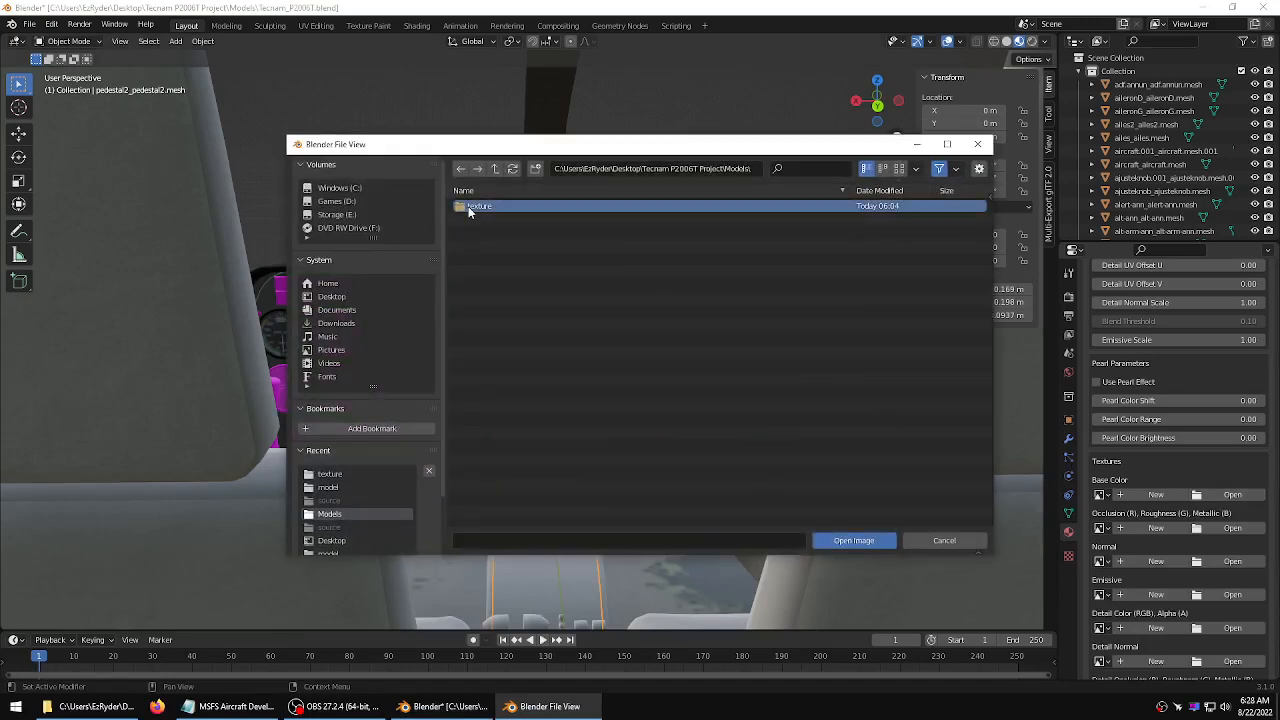
double_click(468, 206)
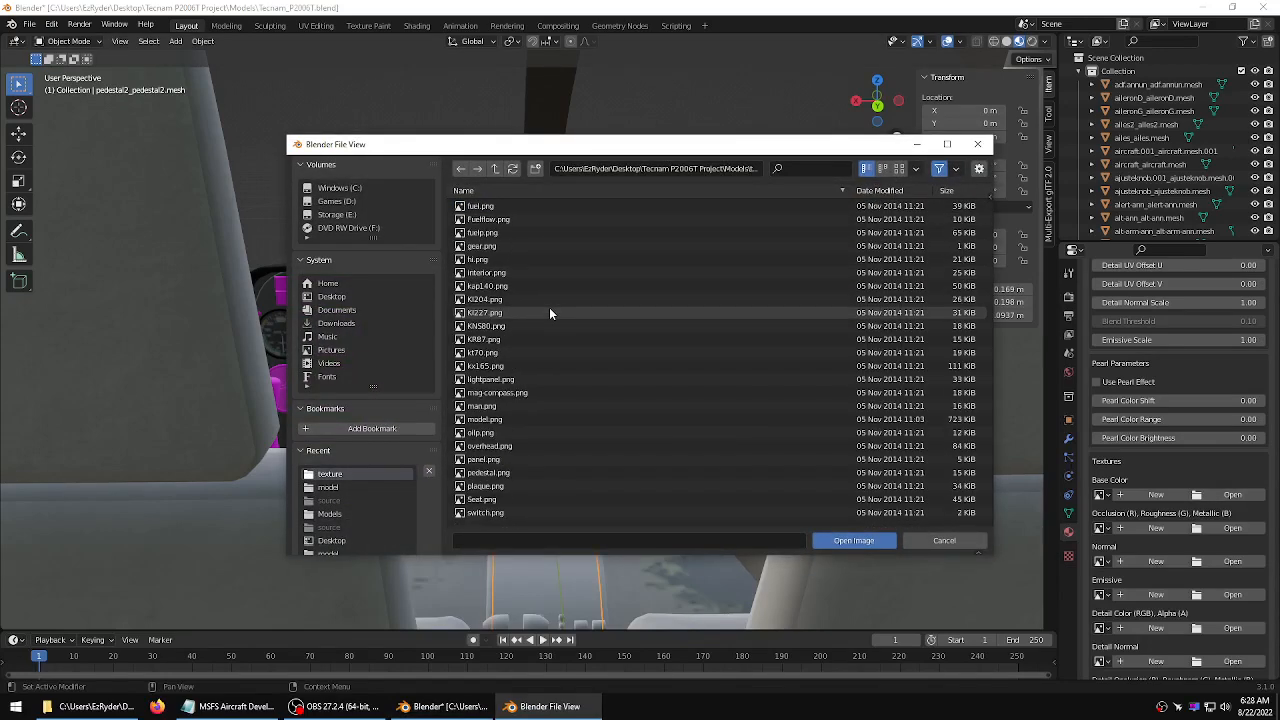
scroll(510, 430, "down", 2)
left_click(495, 446)
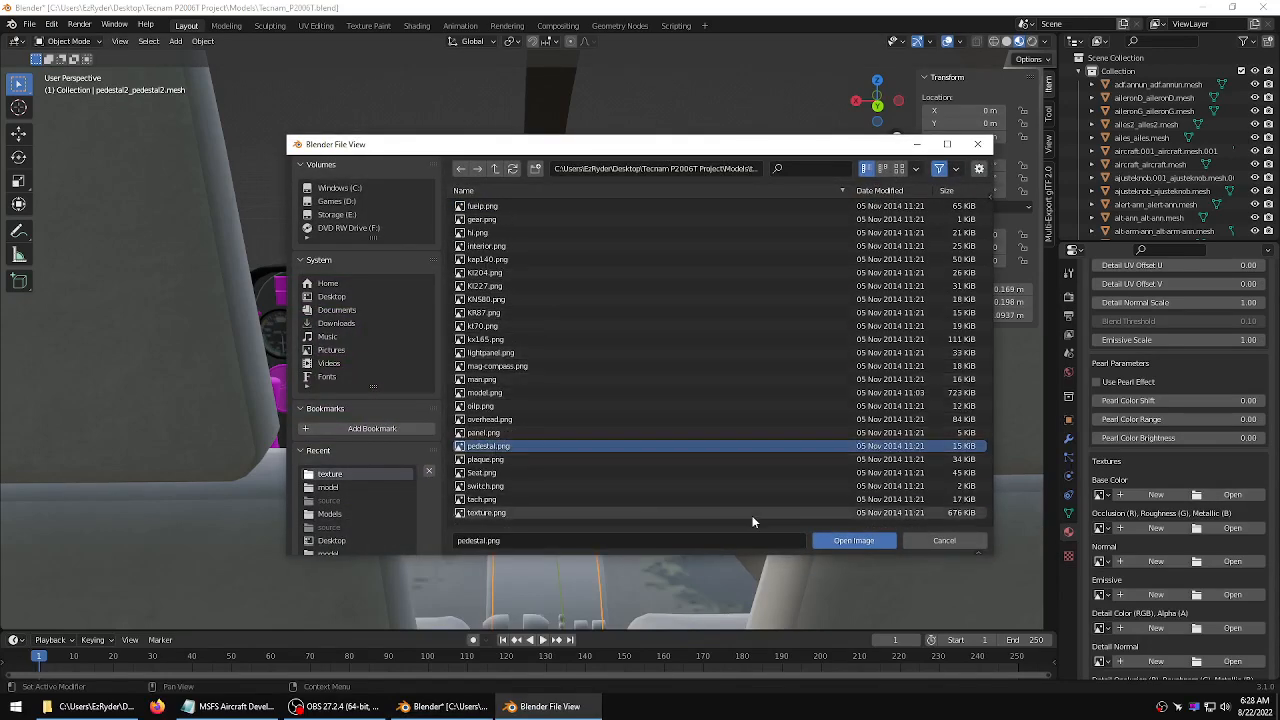
left_click(853, 540)
Select the right control yoke and set its MSFS material type to Standard
mouse_move(680, 410)
middle_mouse_down()
mouse_move(650, 475)
mouse_move(684, 423)
mouse_move(673, 428)
middle_mouse_up()
scroll(670, 415, "up", 2)
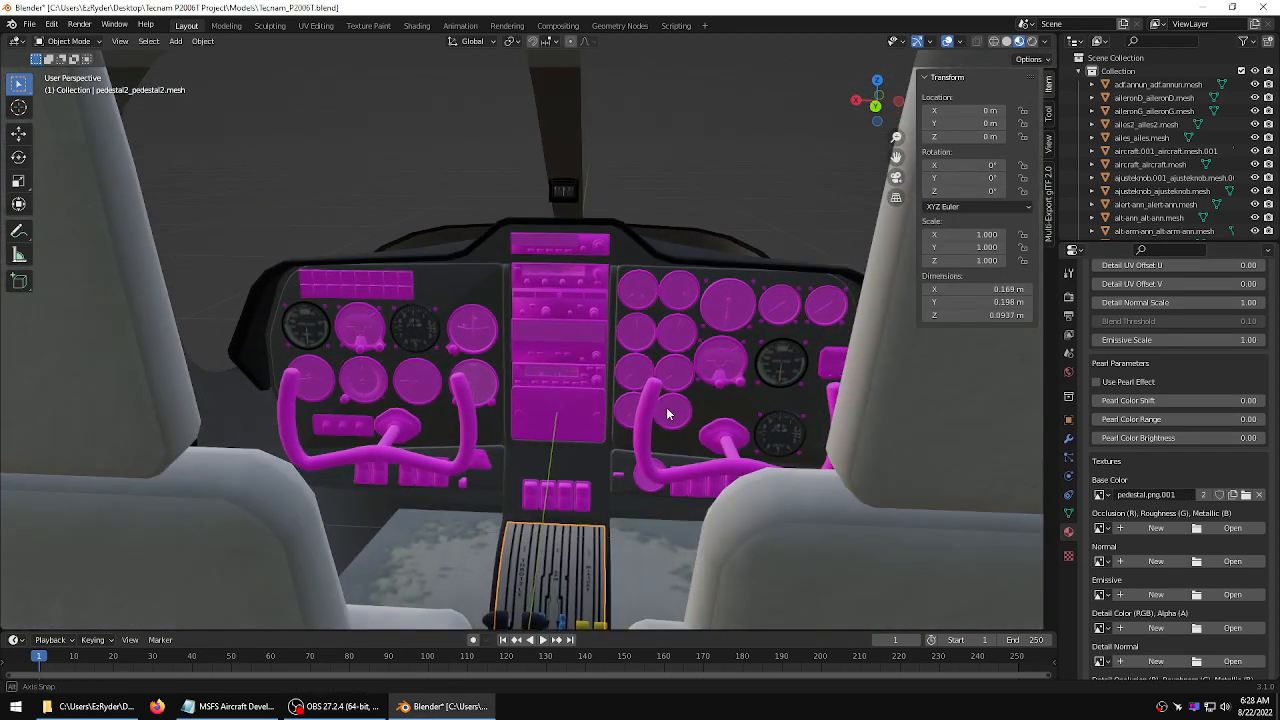
scroll(666, 407, "up", 2)
left_click(813, 509)
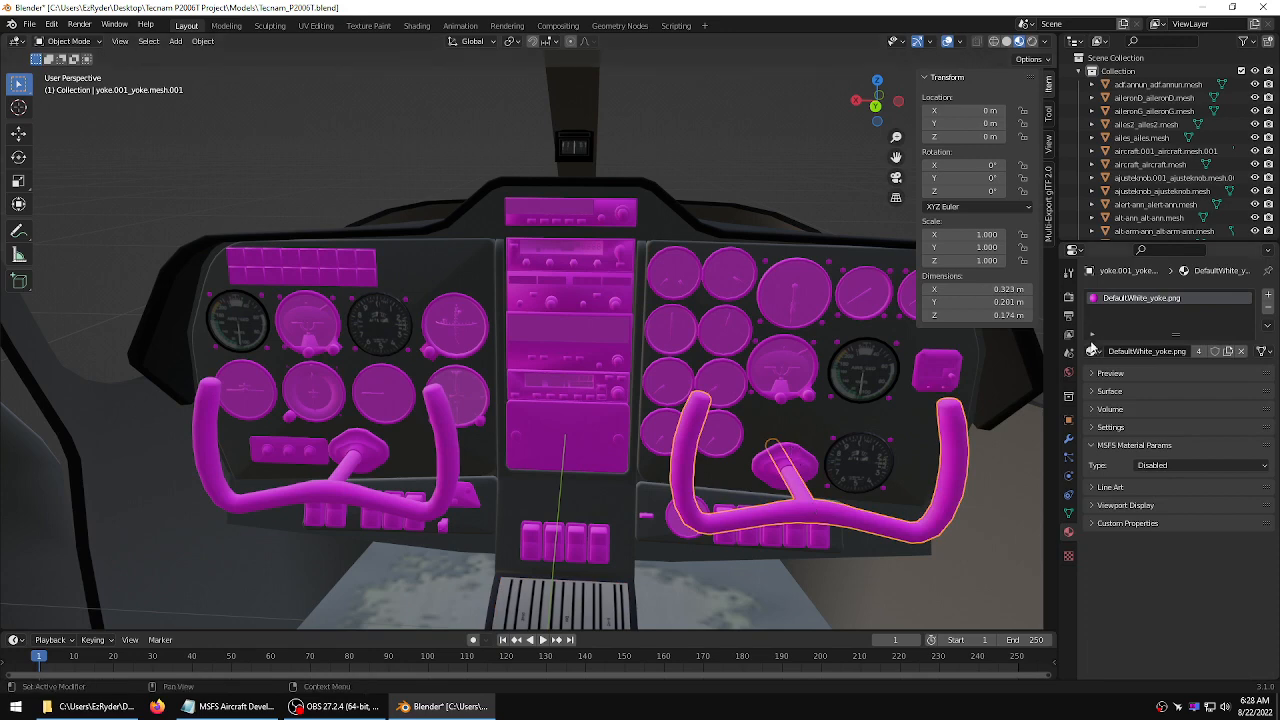
left_click(1220, 465)
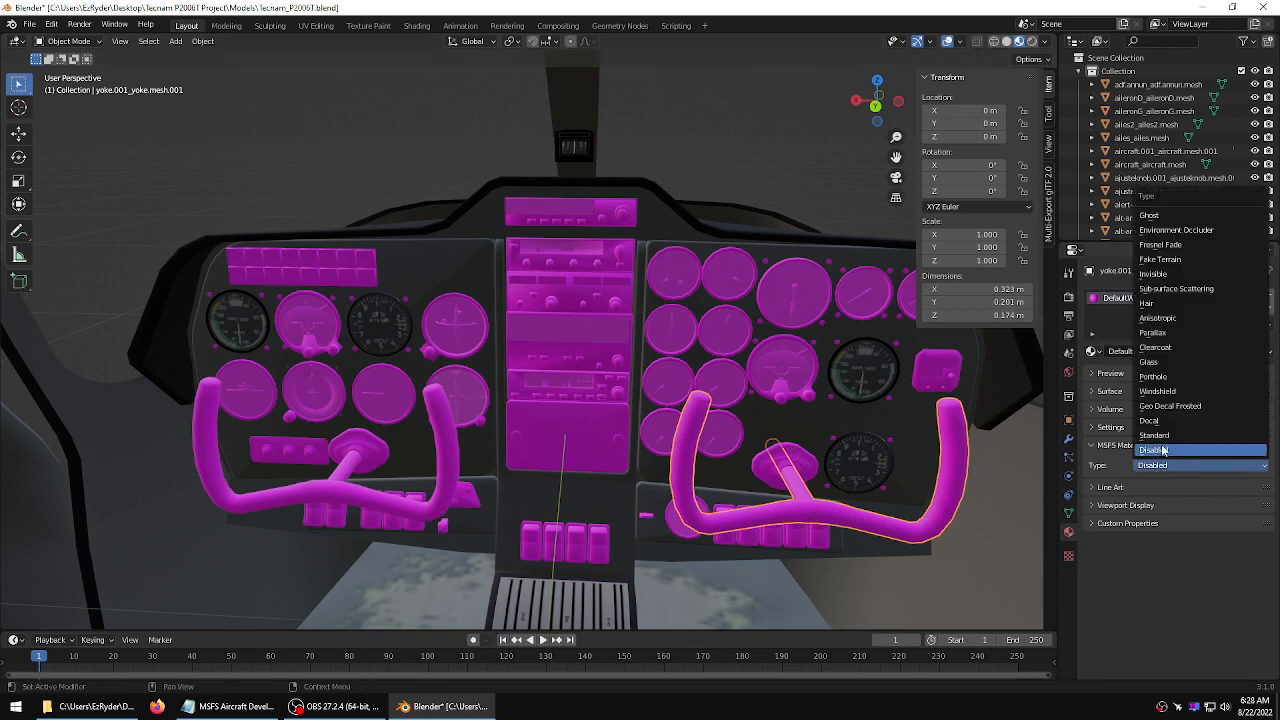
left_click(1200, 433)
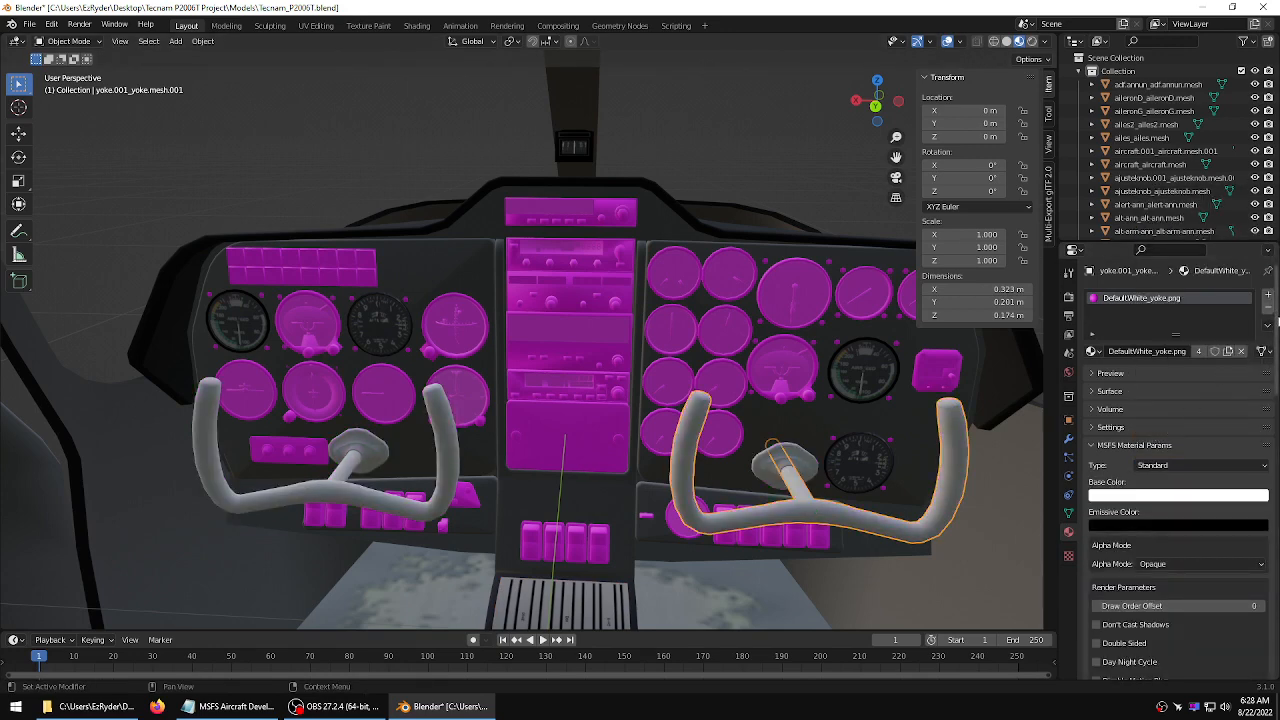
Load yoke.png from the texture folder as the yoke material's base color texture
left_click_drag(1276, 317, 1276, 566)
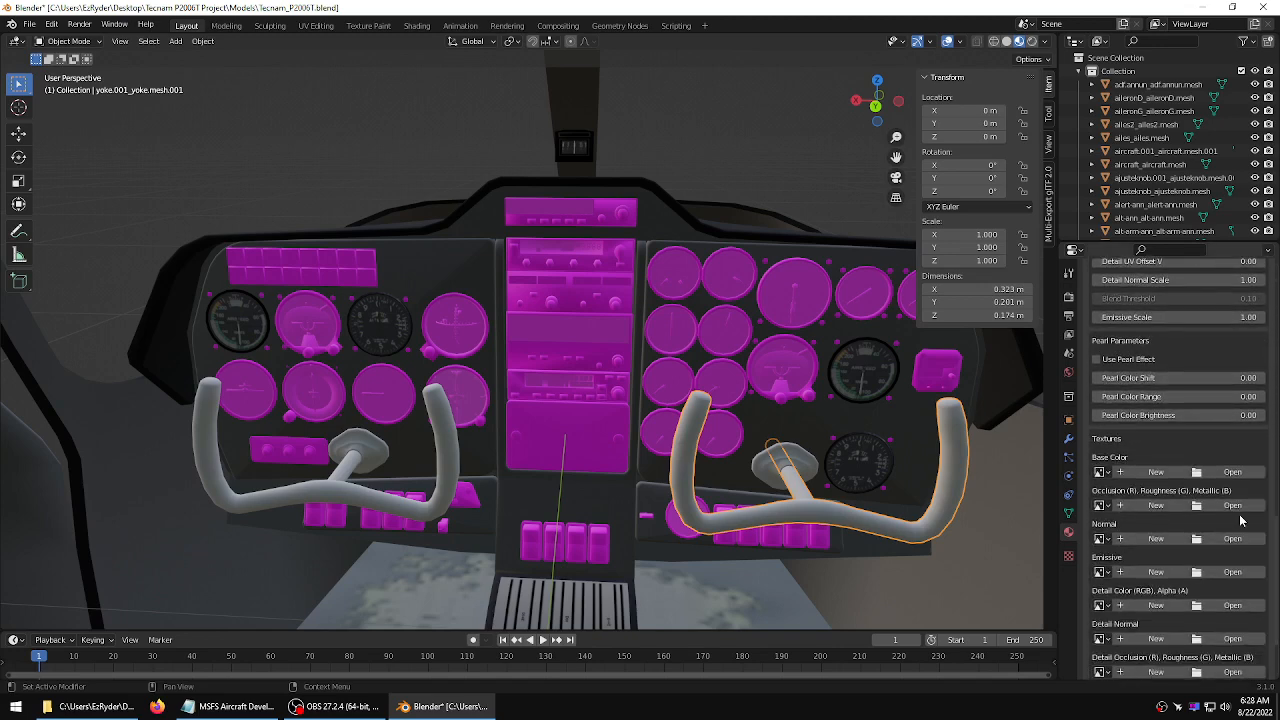
left_click(1233, 472)
double_click(480, 206)
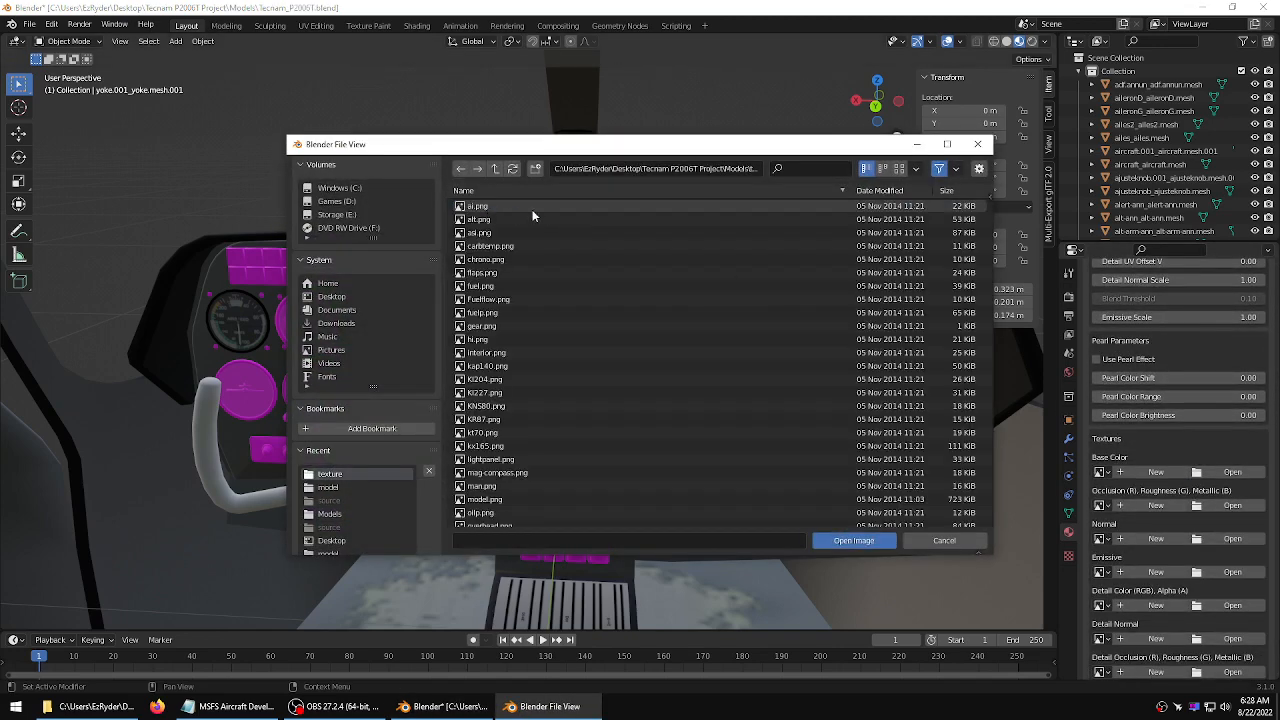
left_click(494, 169)
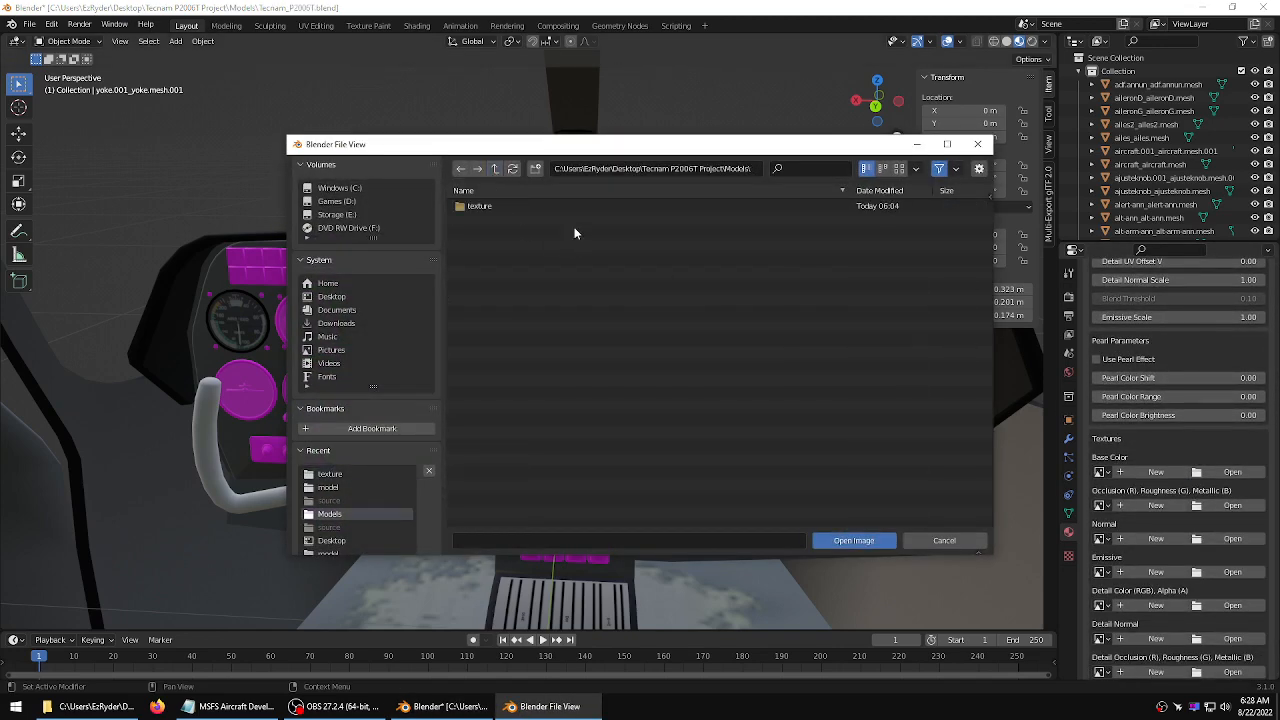
double_click(480, 206)
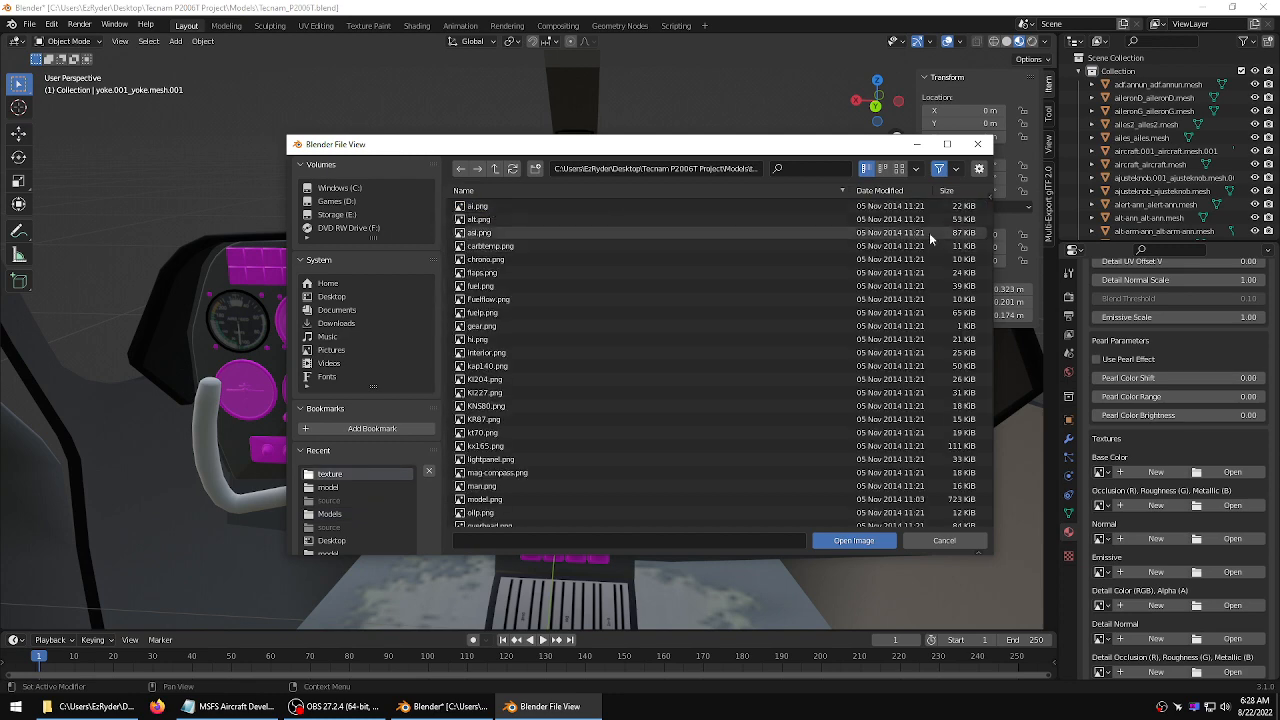
left_click_drag(990, 237, 994, 382)
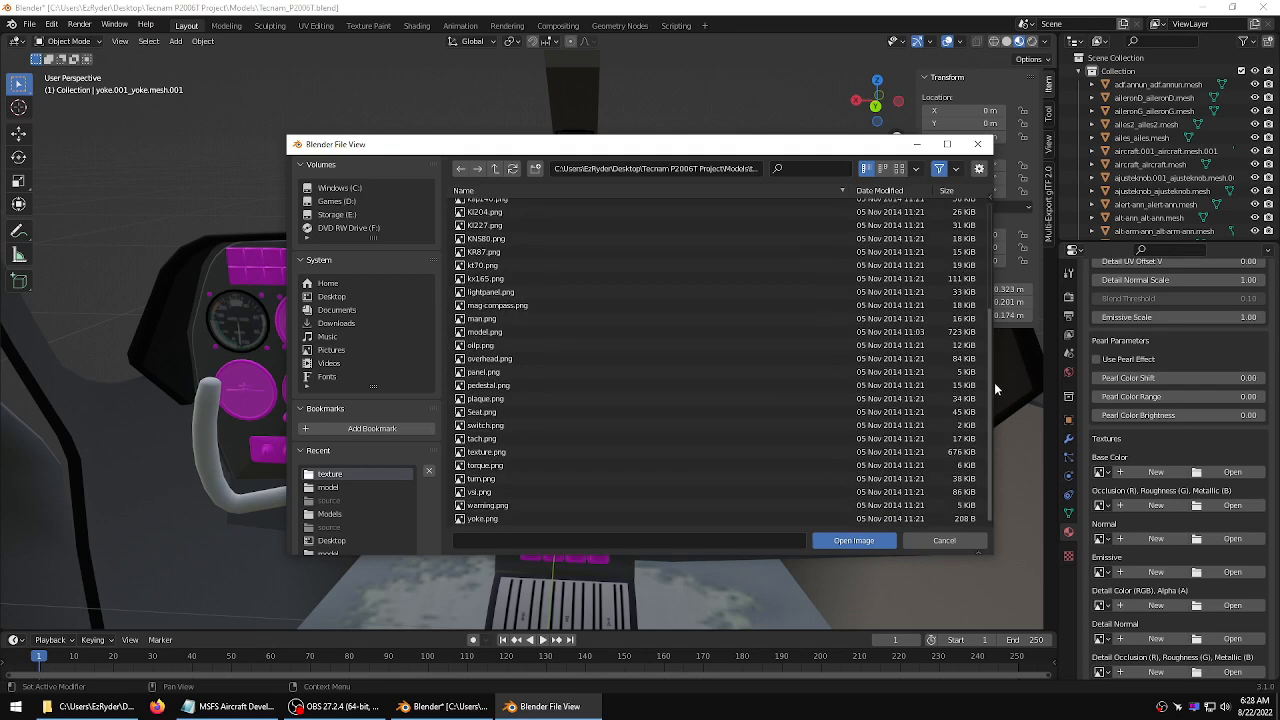
left_click(483, 519)
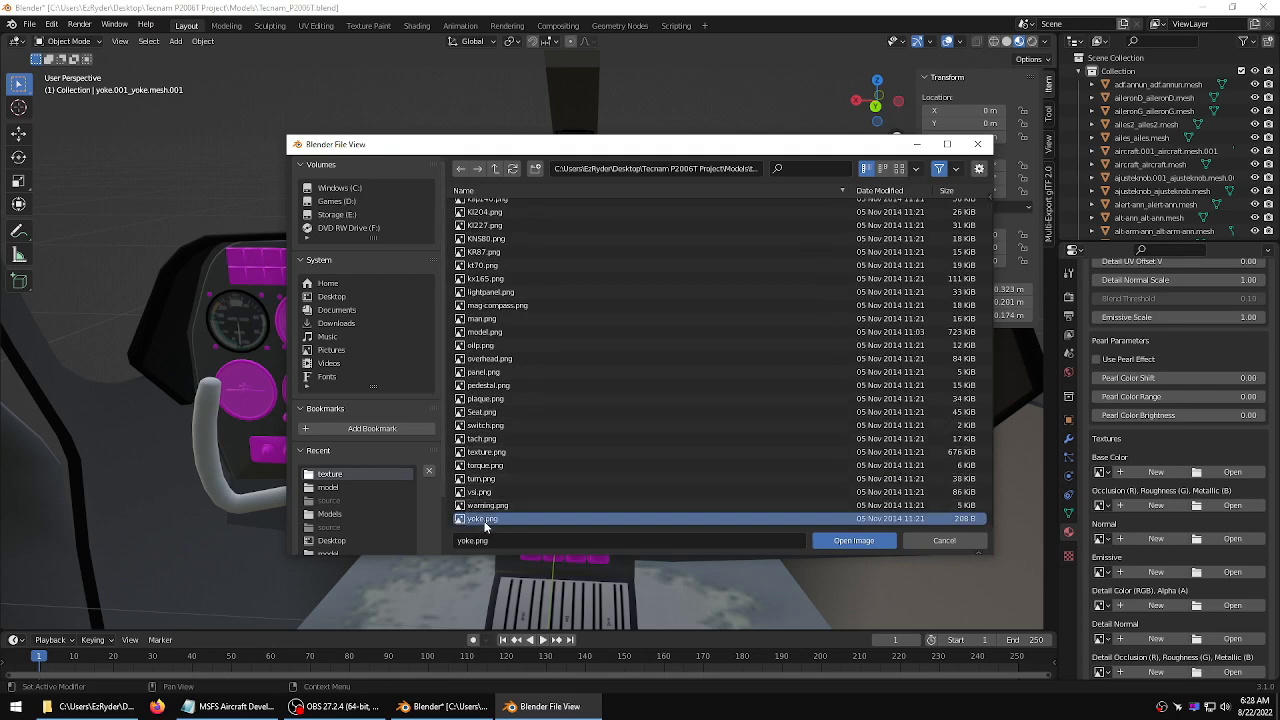
left_click(858, 536)
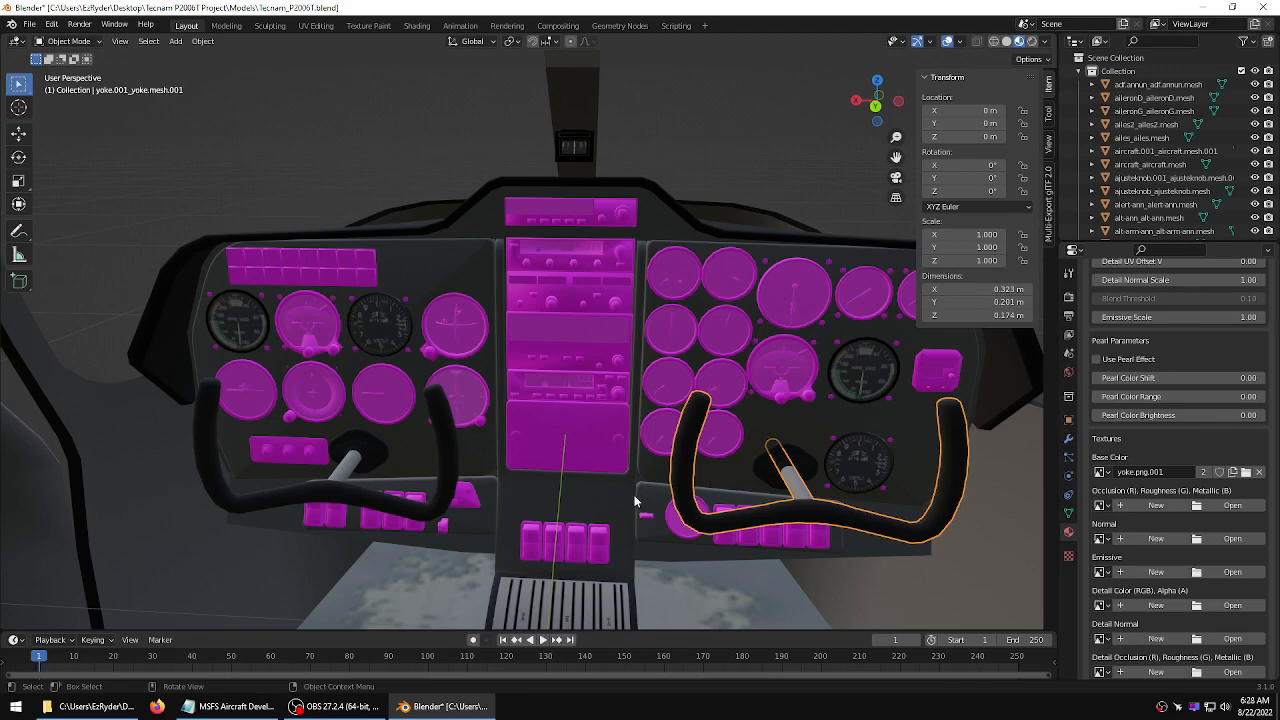
Deselect the yoke, zoom out to the whole aircraft, and save the blend file
left_click(812, 146)
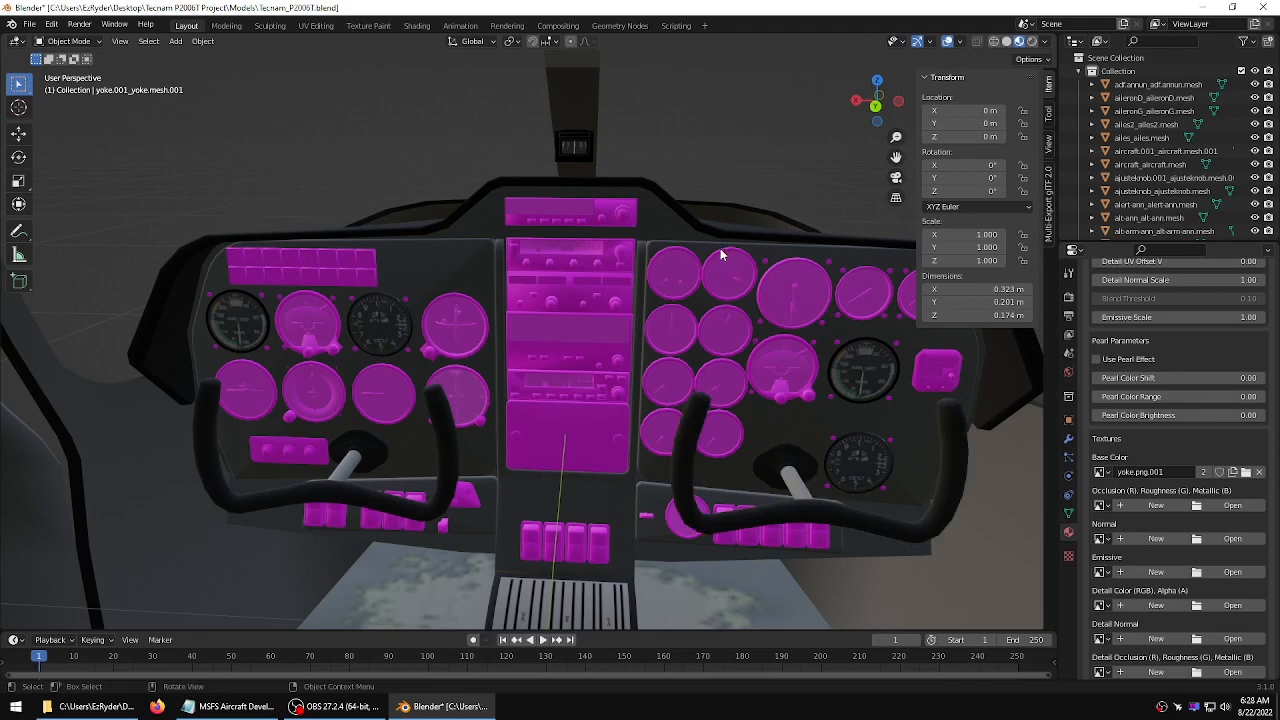
scroll(720, 255, "down", 5)
scroll(720, 256, "down", 5)
middle_click_drag(706, 278, 946, 362)
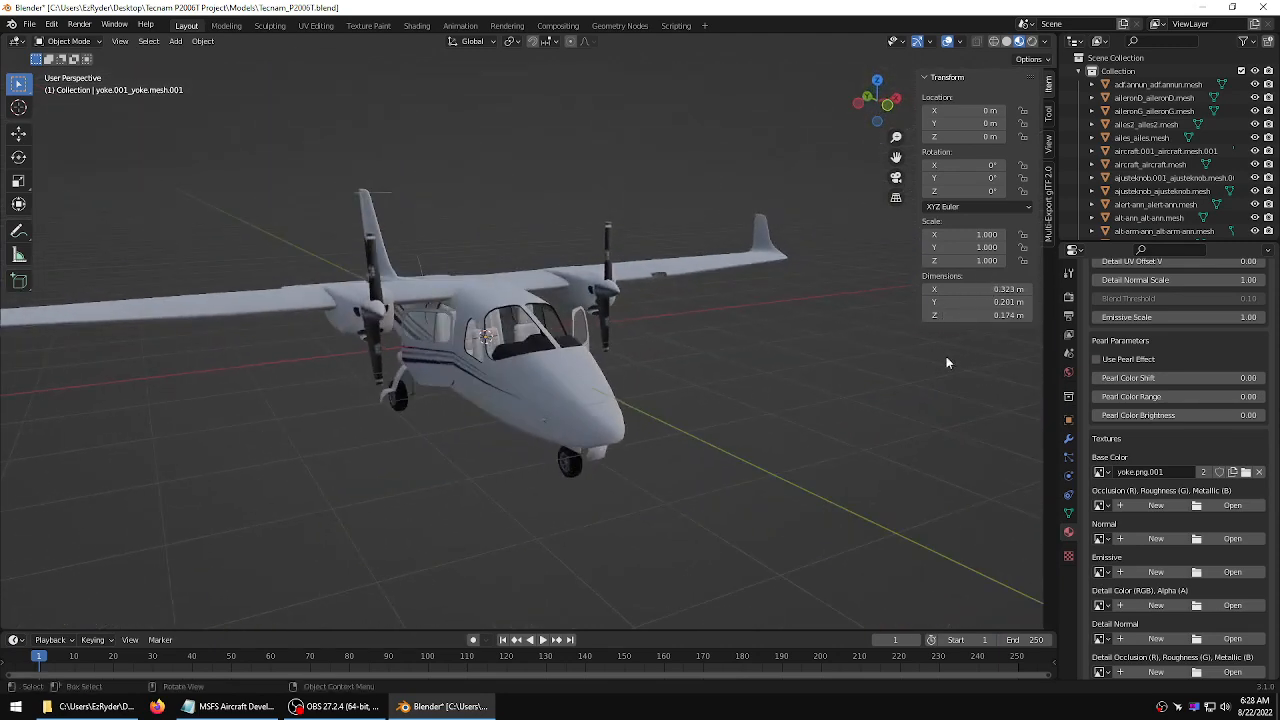
scroll(720, 343, "up", 4)
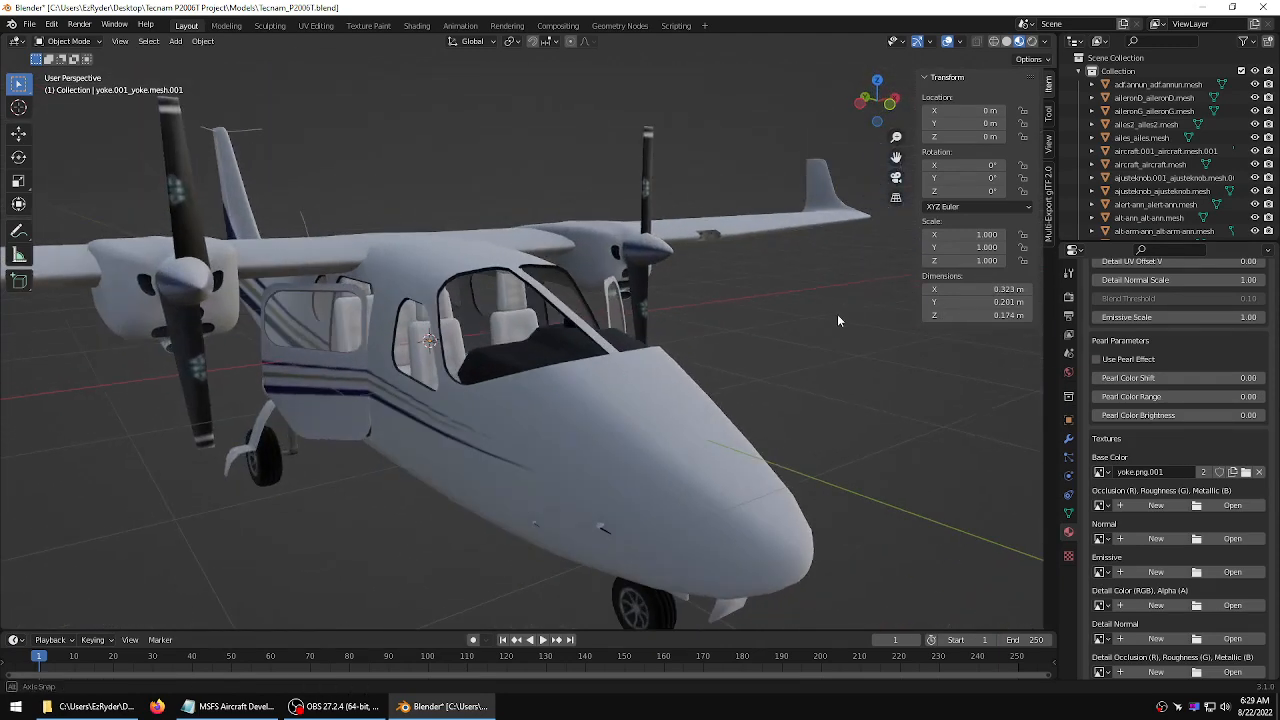
scroll(811, 334, "down", 2)
left_click(30, 24)
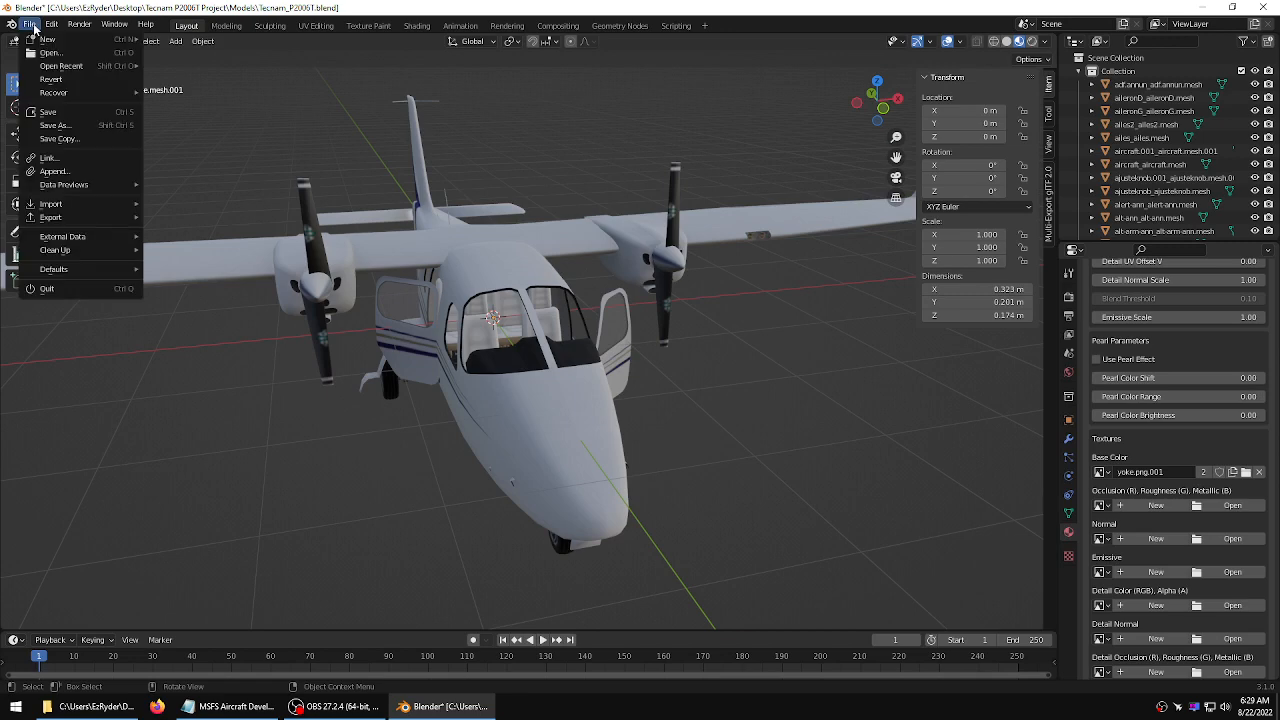
left_click(50, 113)
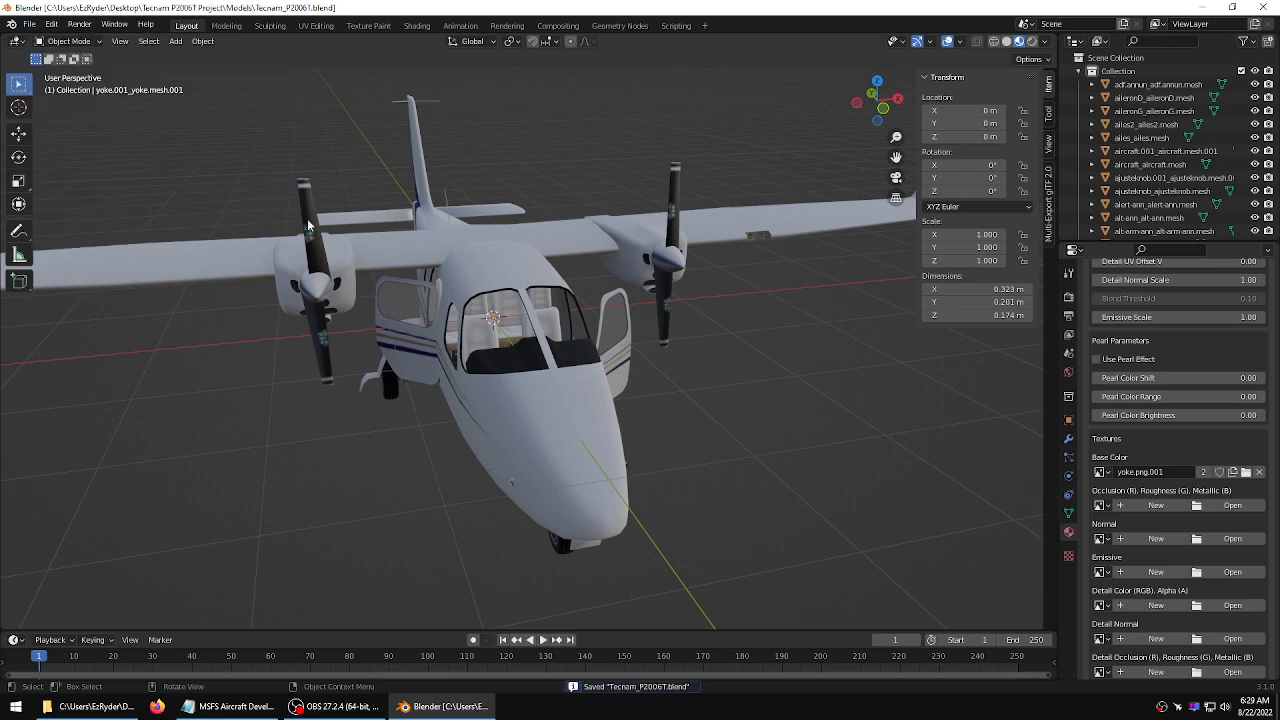
Select the cabin windows mesh and turn on the Face Orientation viewport overlay
middle_click_drag(428, 243, 557, 258)
scroll(558, 259, "up", 2)
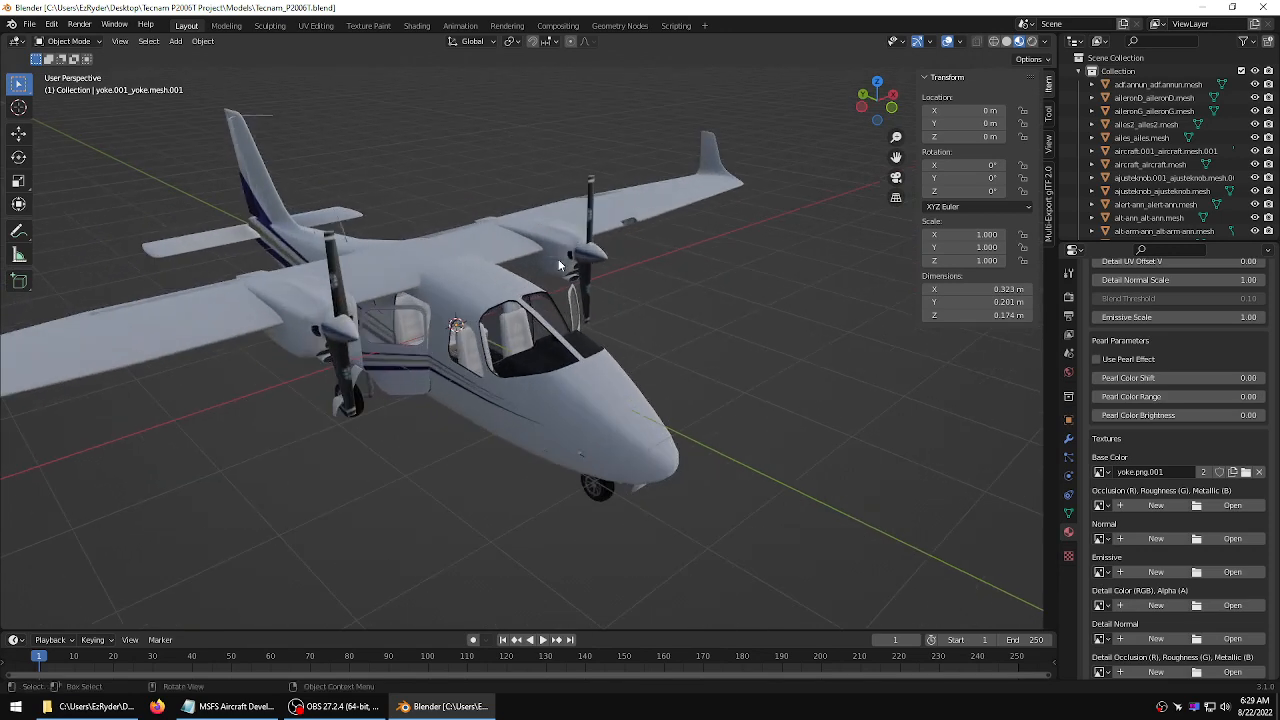
left_click(531, 335)
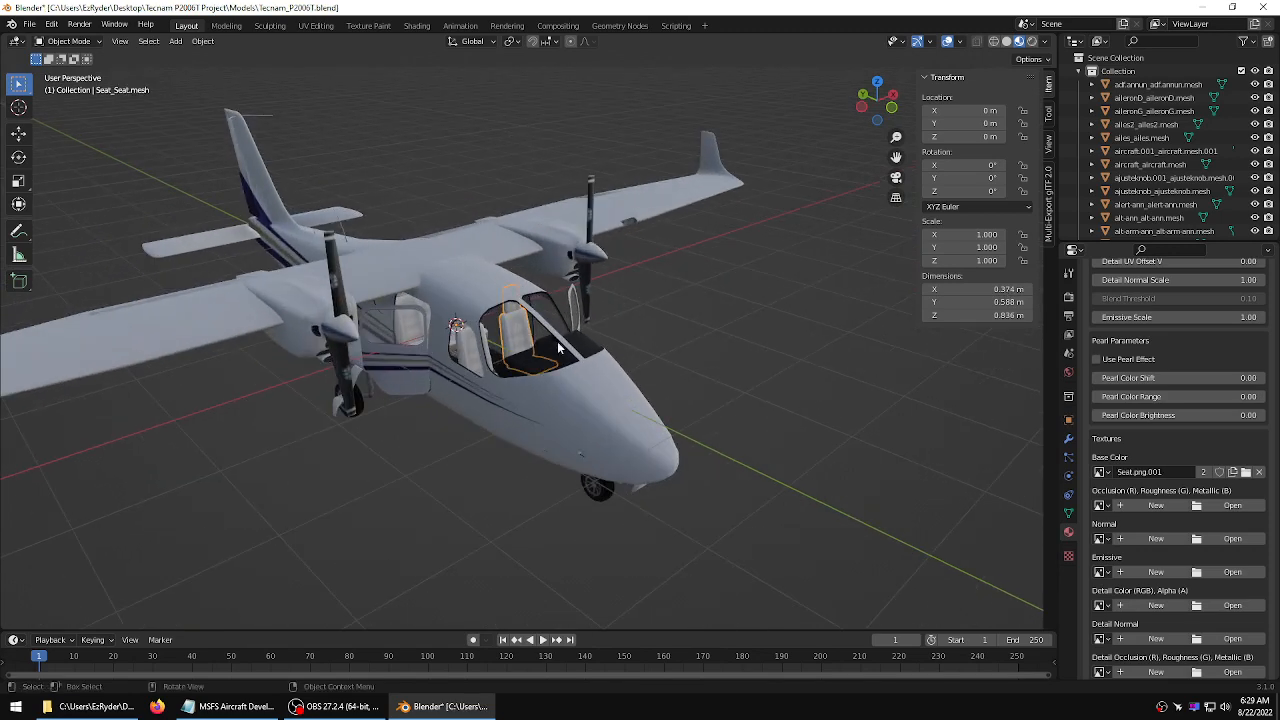
left_click(705, 348)
key("ctrl+z")
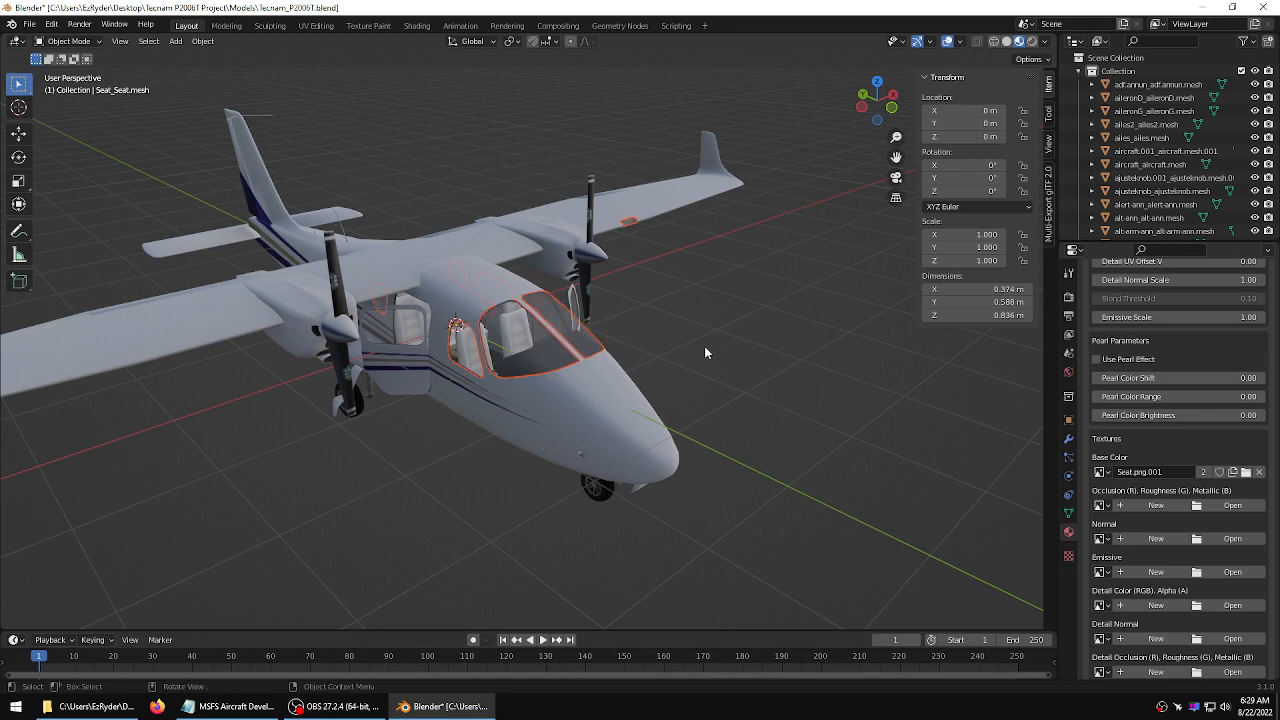
middle_click_drag(686, 336, 715, 295)
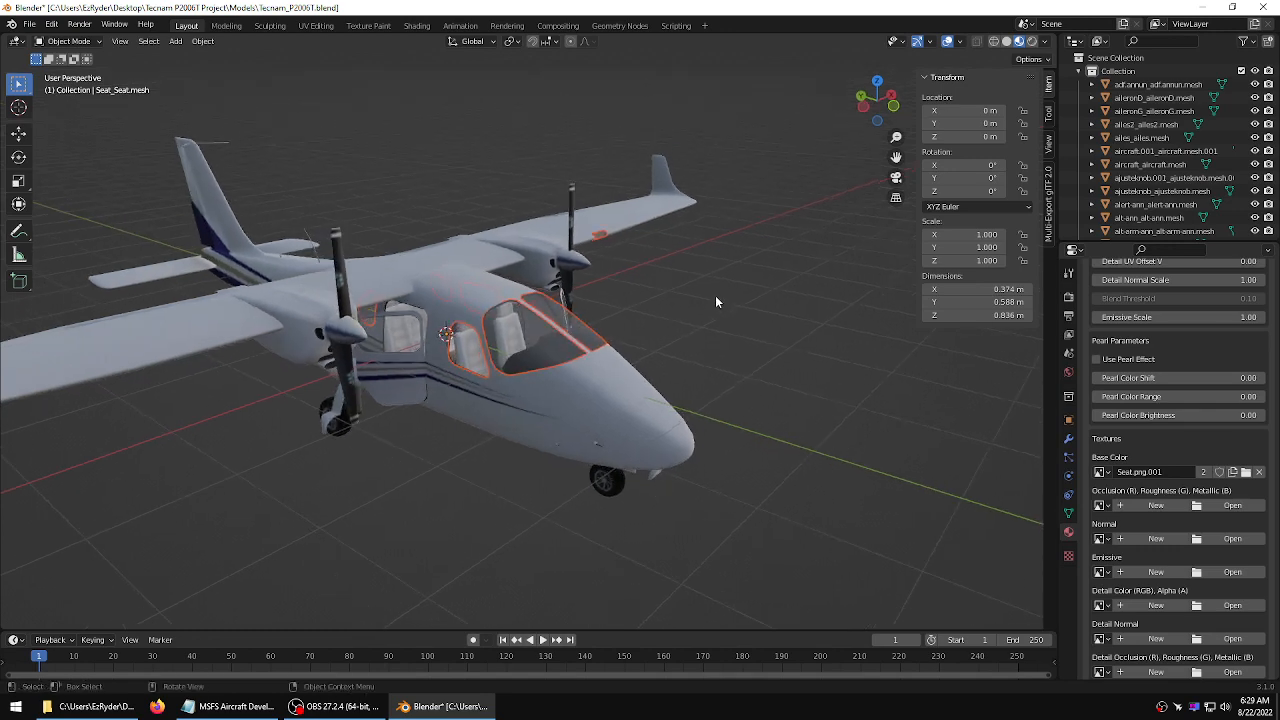
left_click(660, 298)
left_click(533, 322)
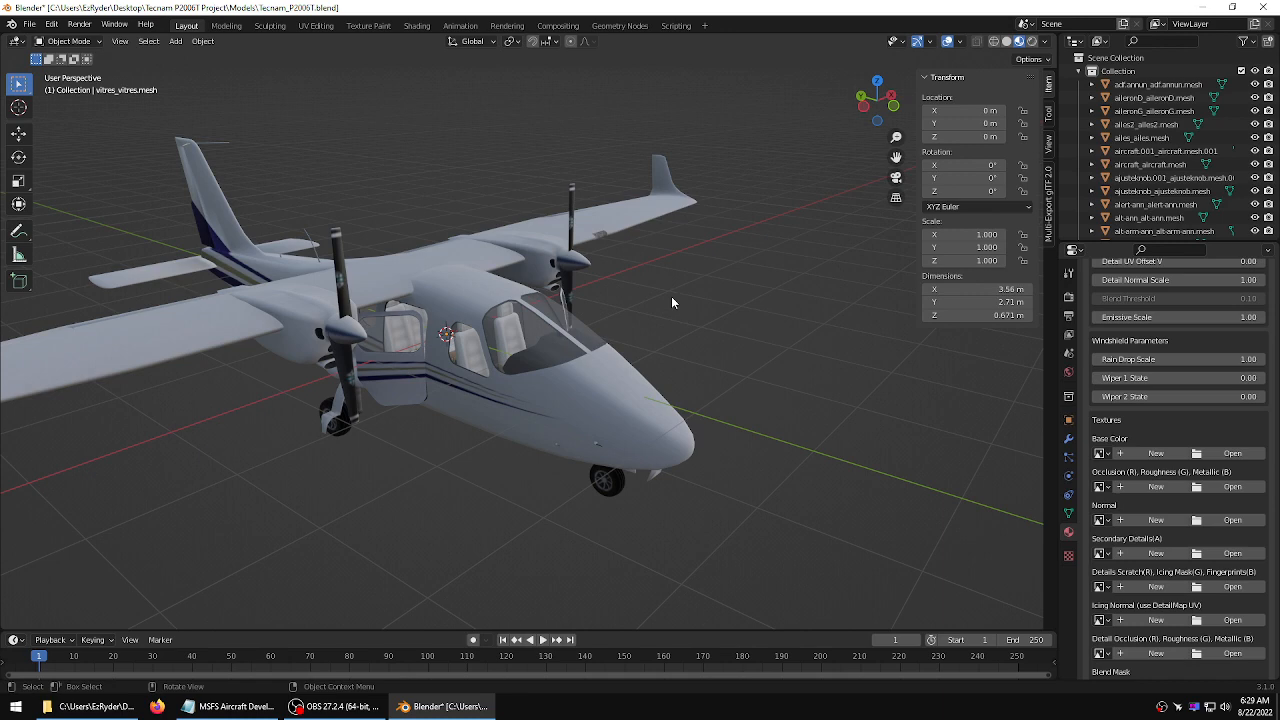
left_click(535, 341)
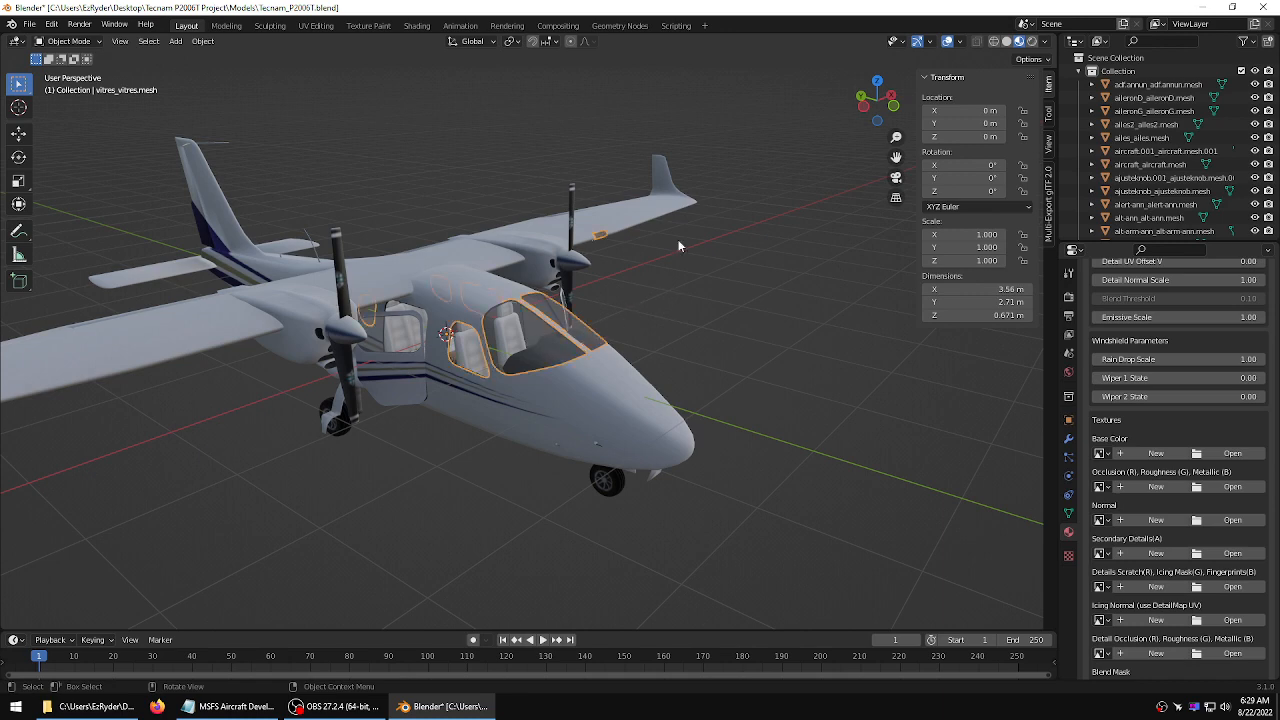
left_click(960, 43)
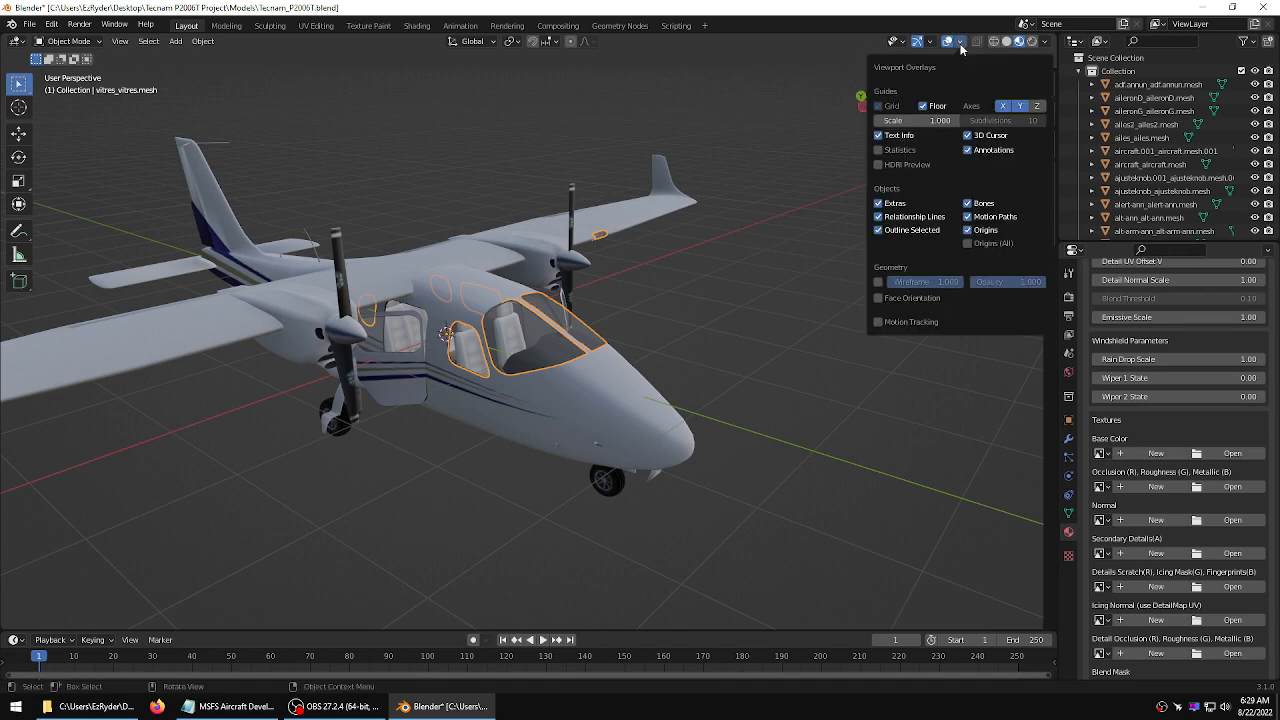
left_click(895, 299)
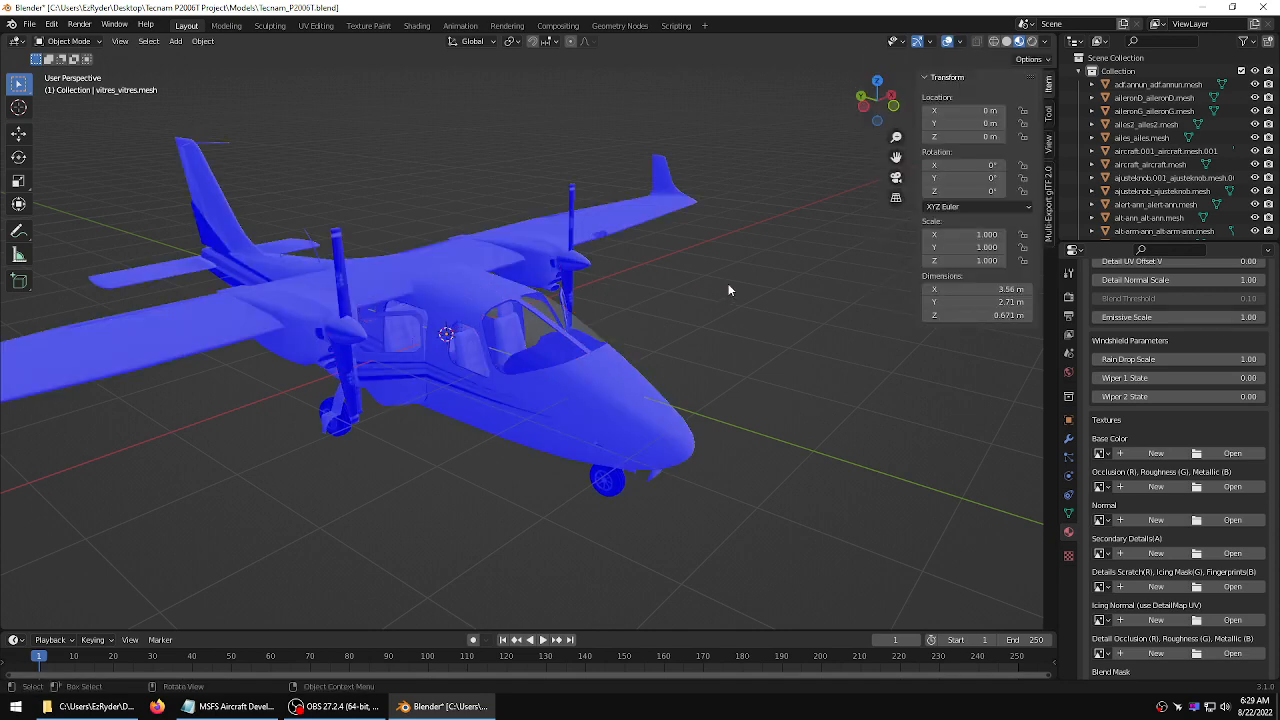
Inspect the aircraft's face orientation from several angles, then turn the Face Orientation overlay off
middle_click_drag(728, 290, 693, 296)
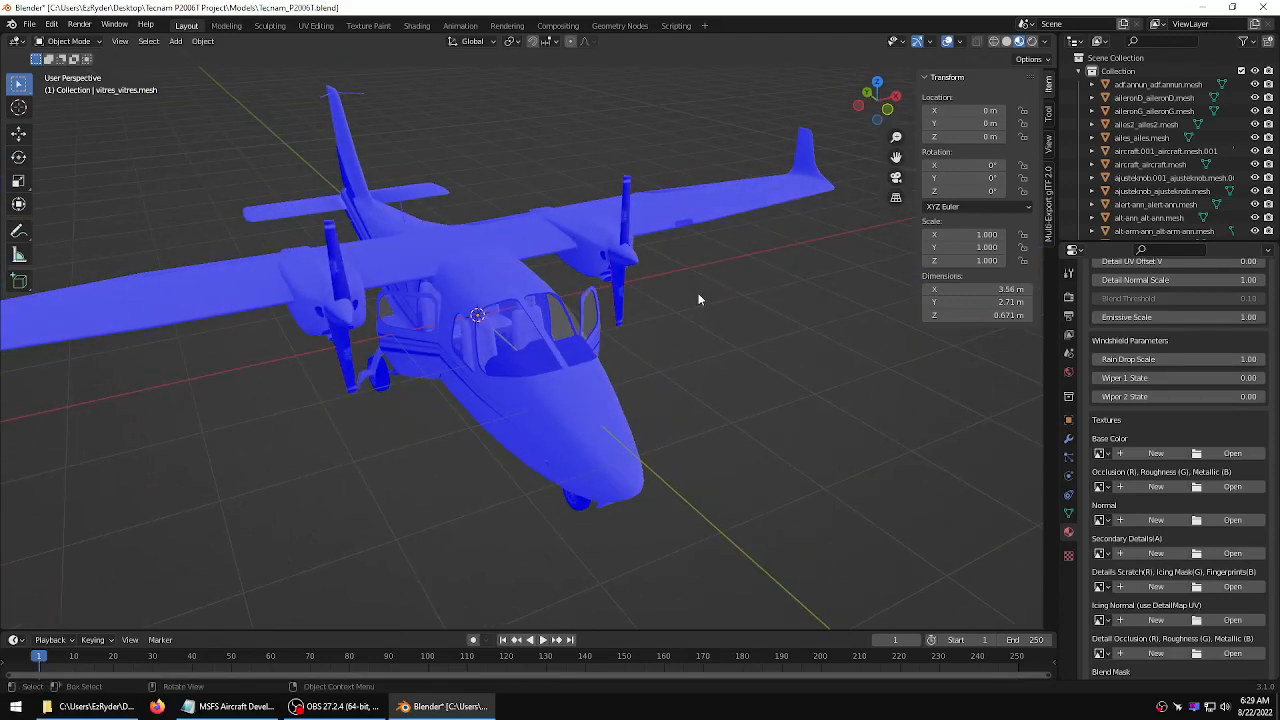
left_click(960, 41)
left_click(1007, 41)
middle_click_drag(735, 200, 572, 316)
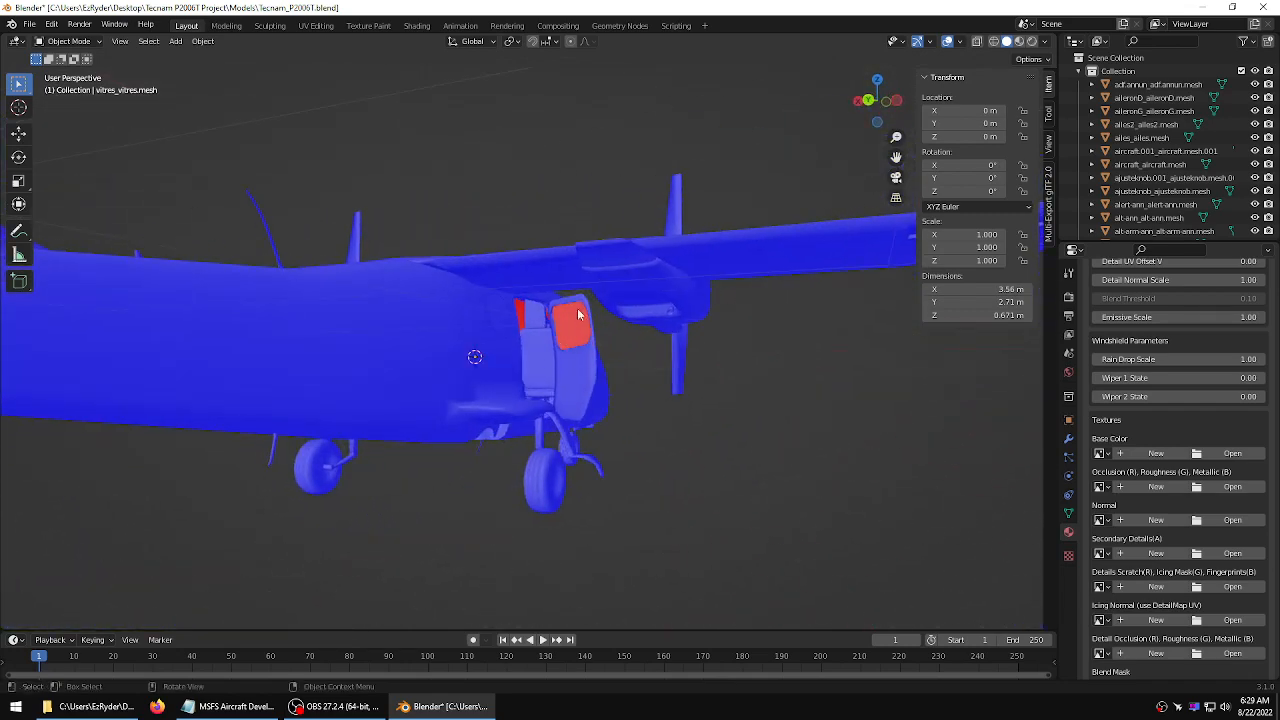
middle_click_drag(782, 368, 623, 380)
middle_click_drag(716, 324, 788, 373)
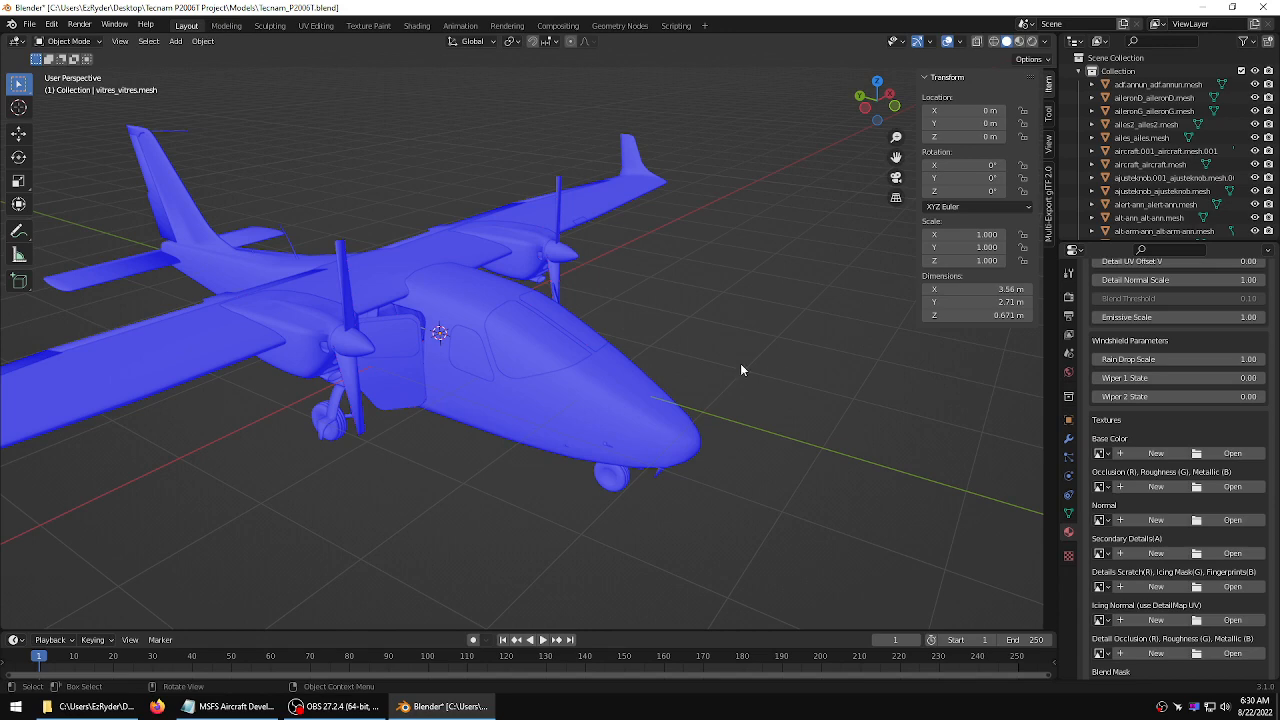
middle_click_drag(757, 309, 697, 297)
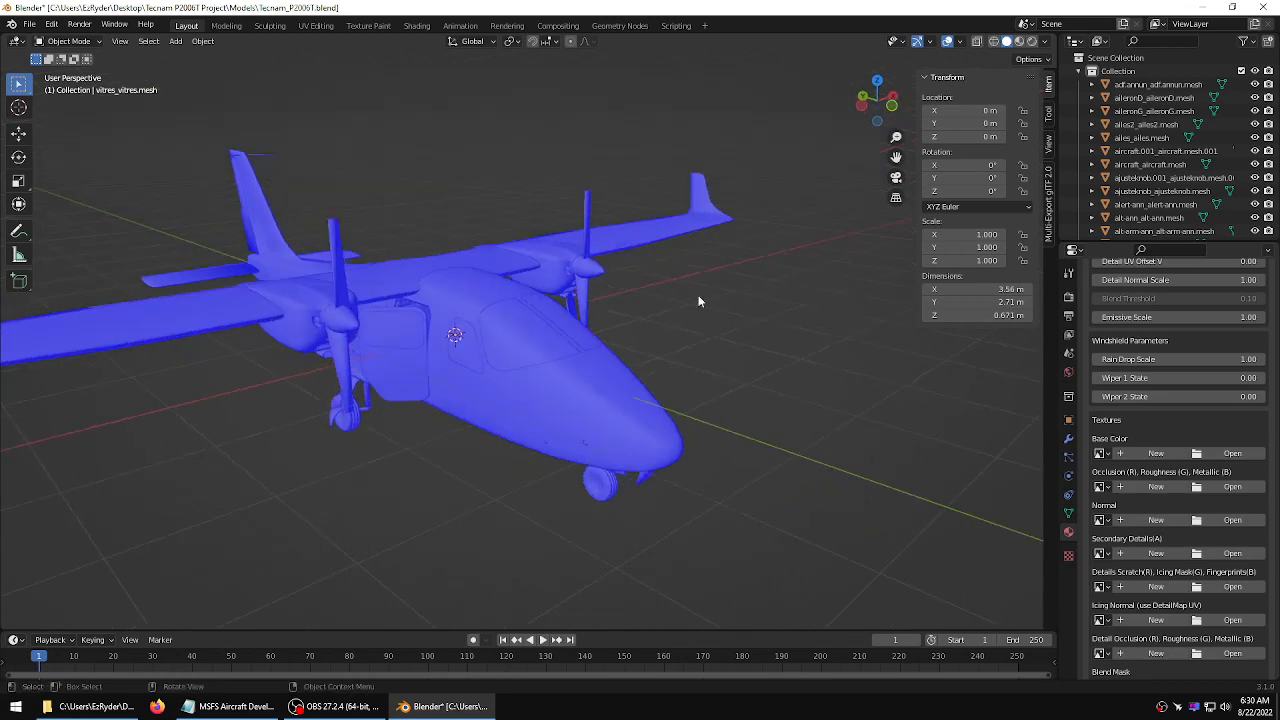
left_click(961, 42)
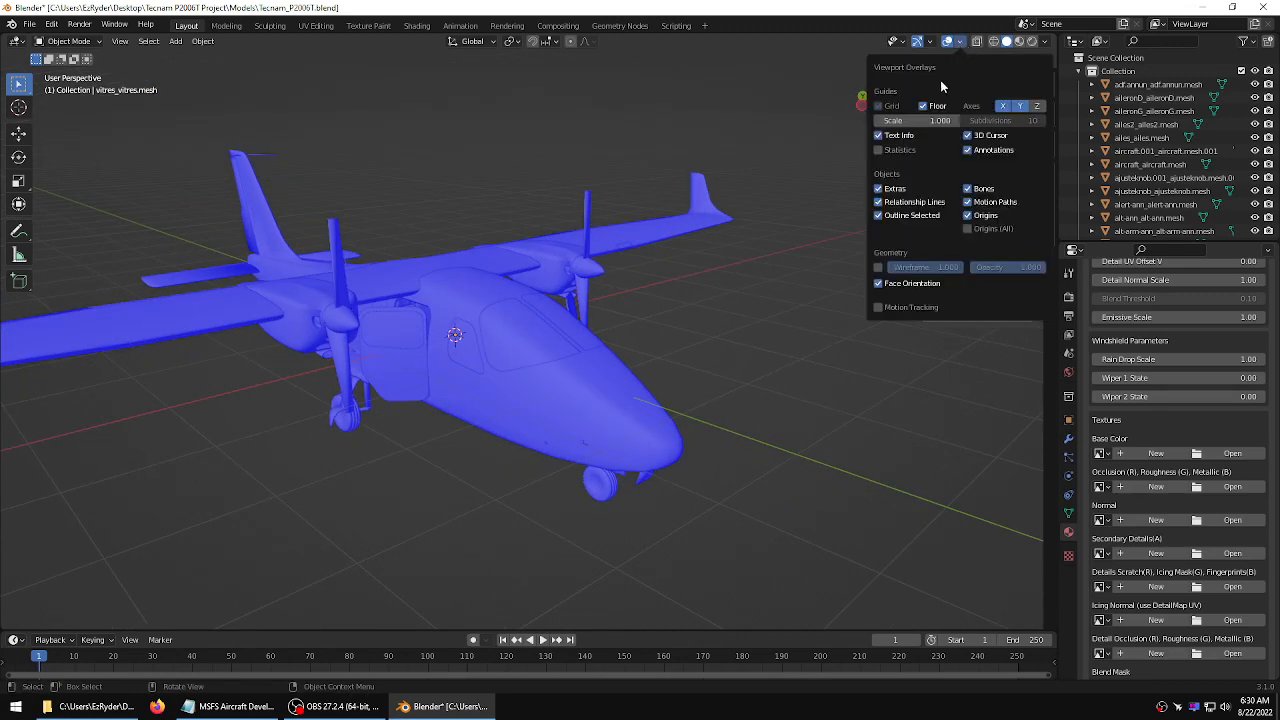
left_click(890, 283)
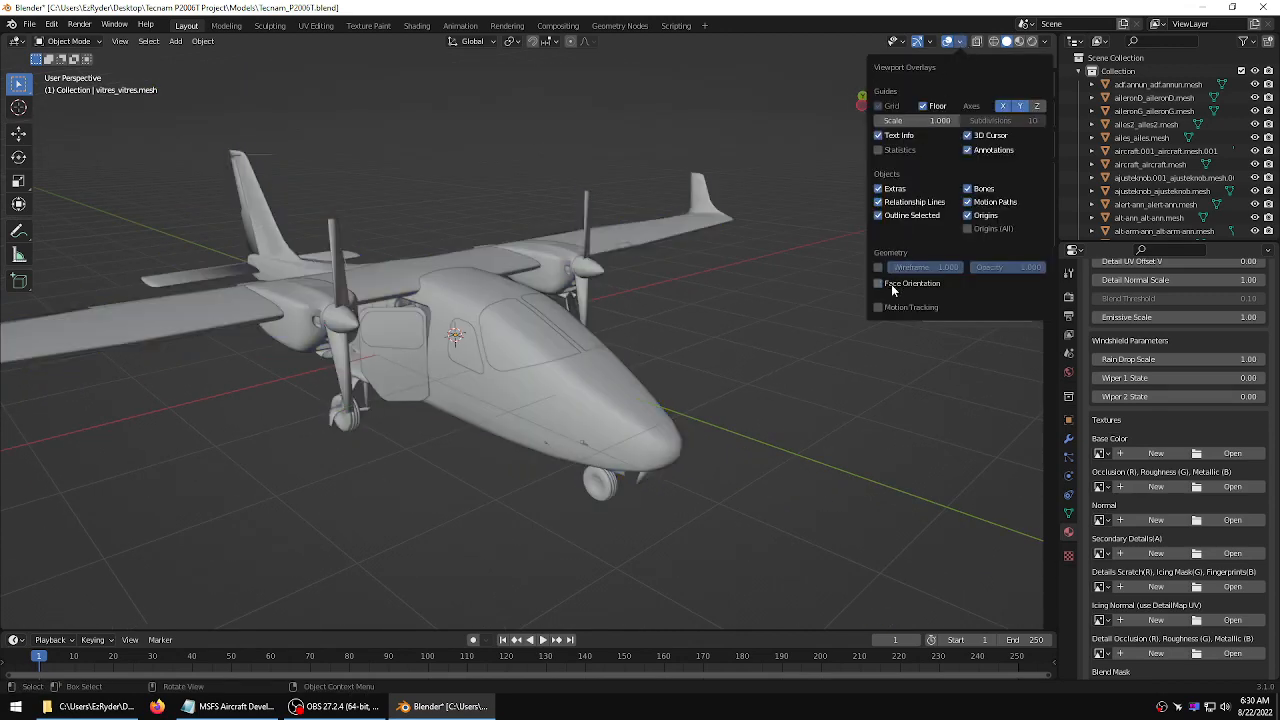
Flip the normals of the whole cabin windows mesh in Edit Mode and return to Object Mode
left_click(536, 343)
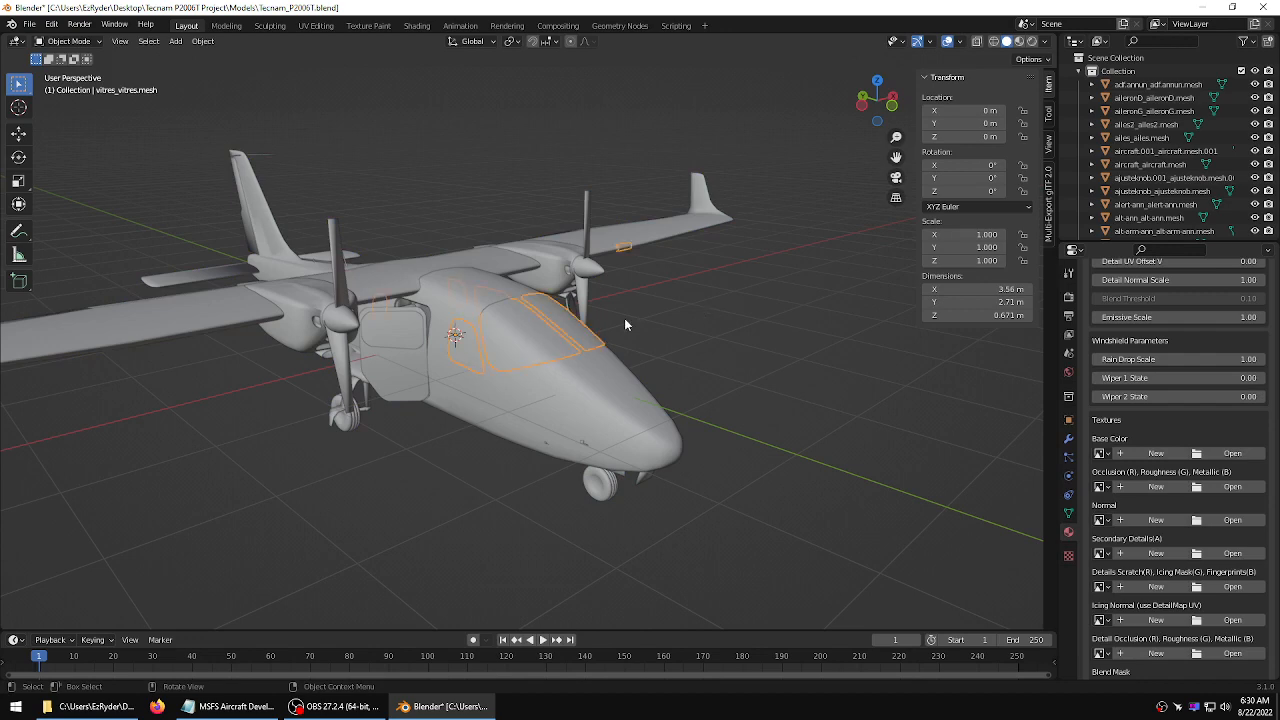
key("Tab")
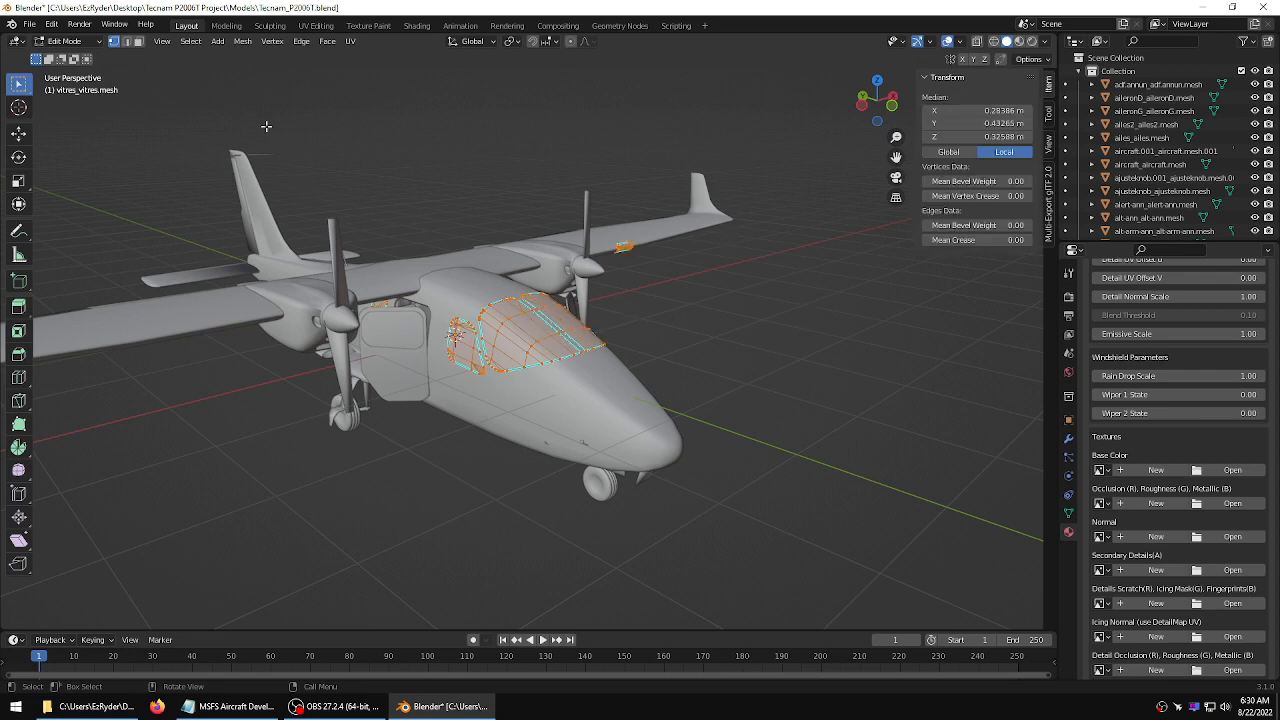
left_click(244, 42)
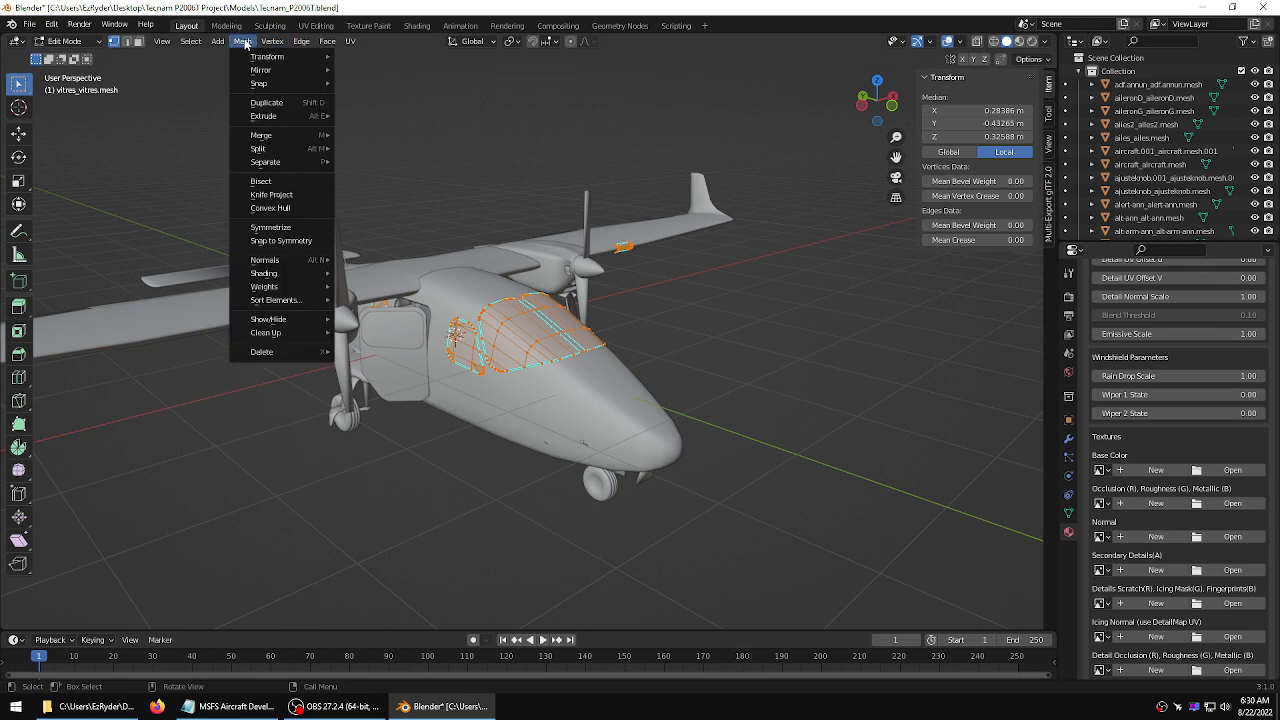
mouse_move(294, 260)
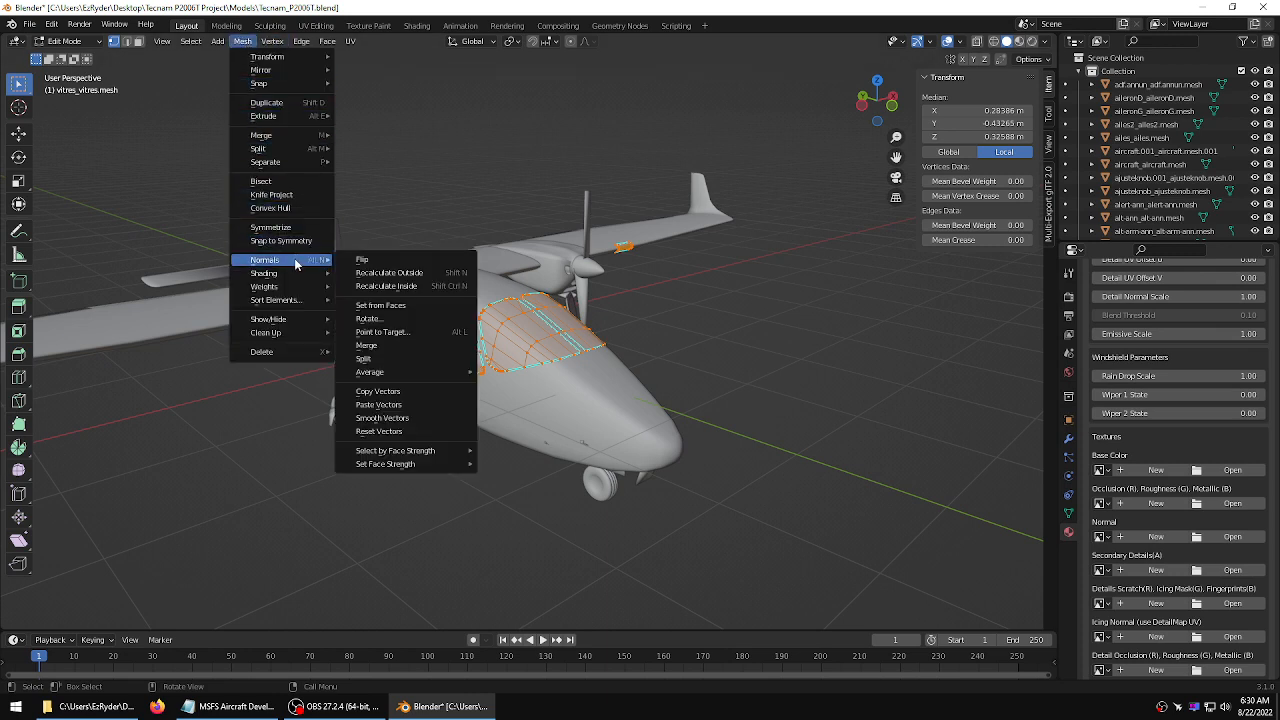
left_click(366, 261)
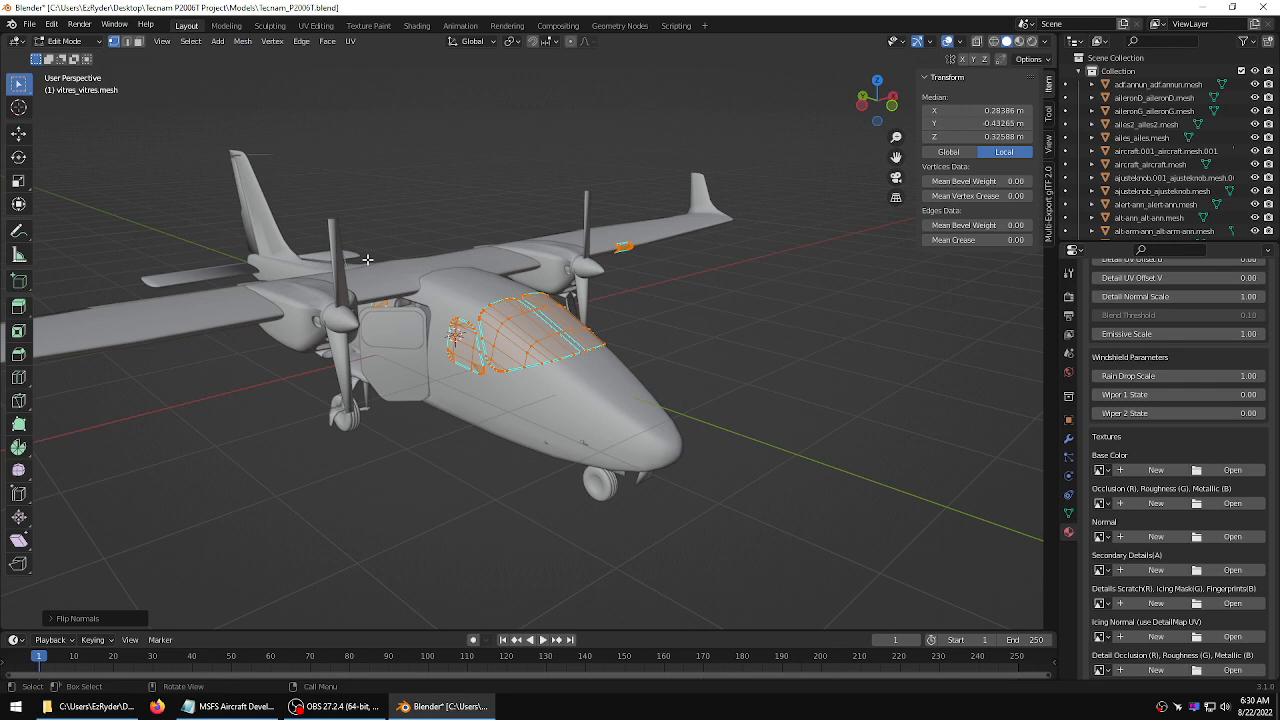
left_click(413, 176)
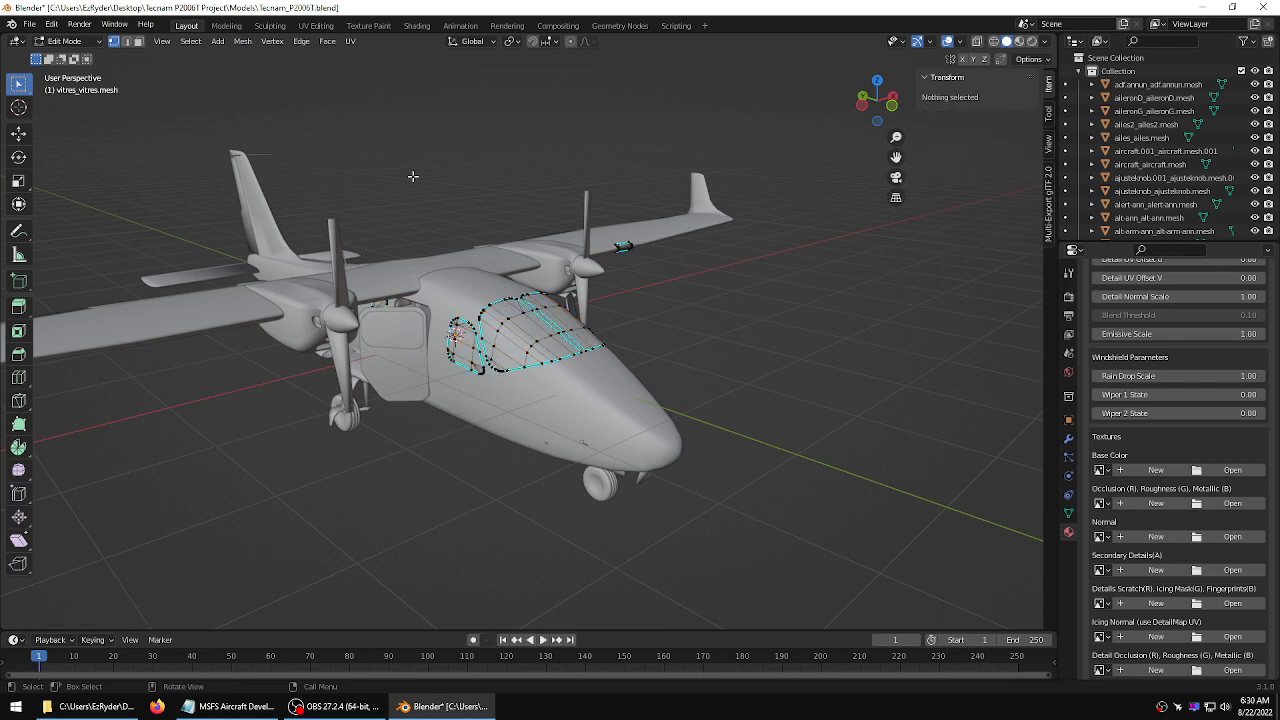
key("Tab")
Deselect everything and turn the Face Orientation overlay back on to check the windows
left_click(672, 149)
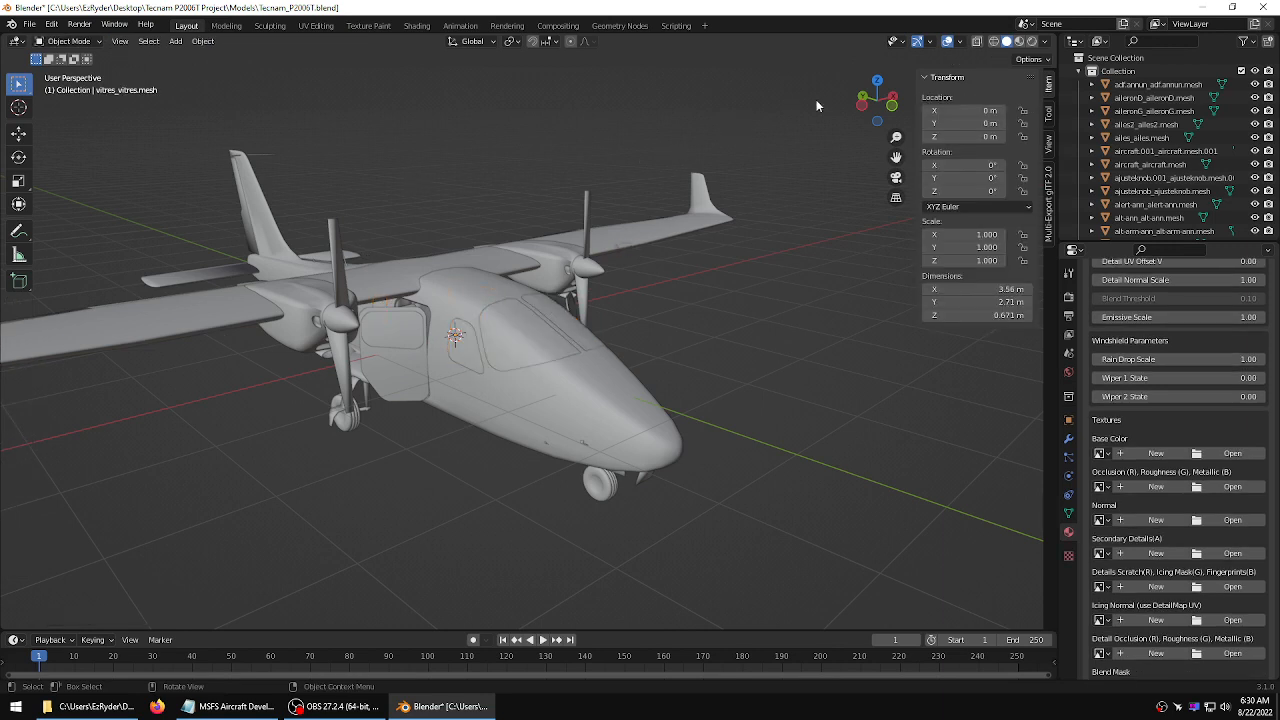
left_click(960, 41)
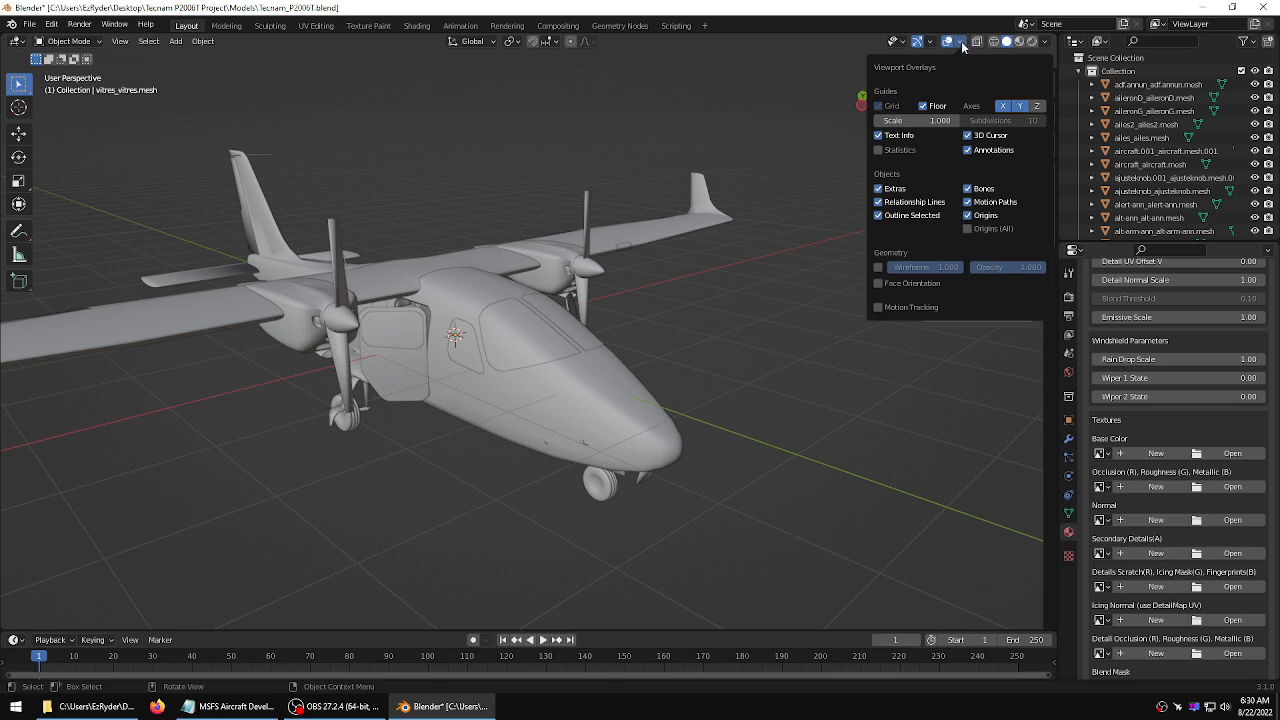
left_click(903, 283)
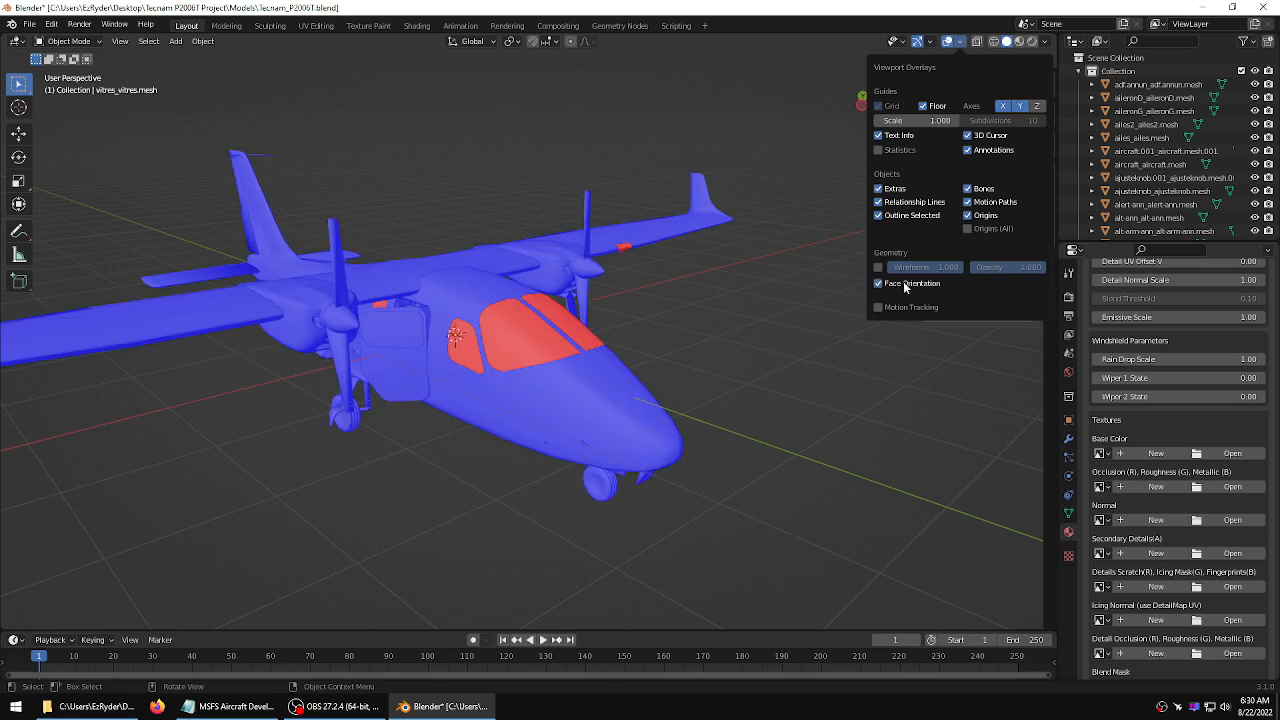
Turn off the Face Orientation overlay and select the side cabin windows mesh
left_click(903, 283)
left_click(392, 322)
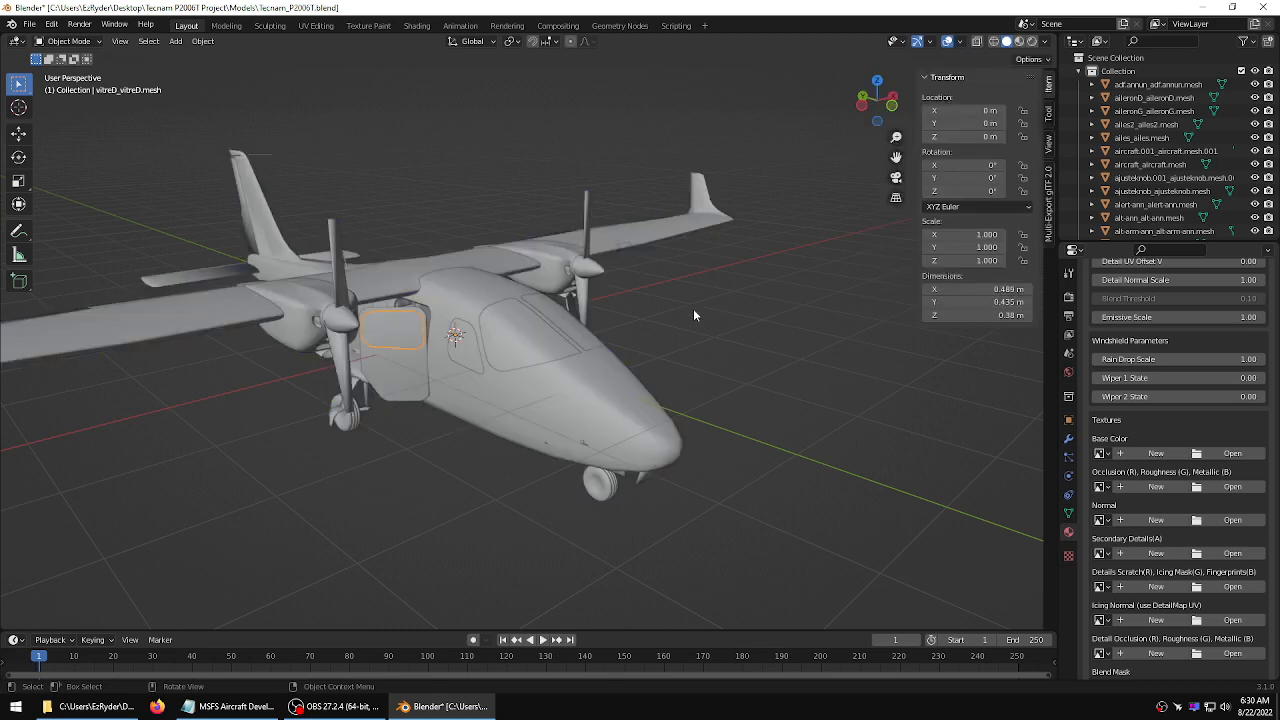
middle_click_drag(732, 164, 635, 196)
left_click(615, 345, "shift")
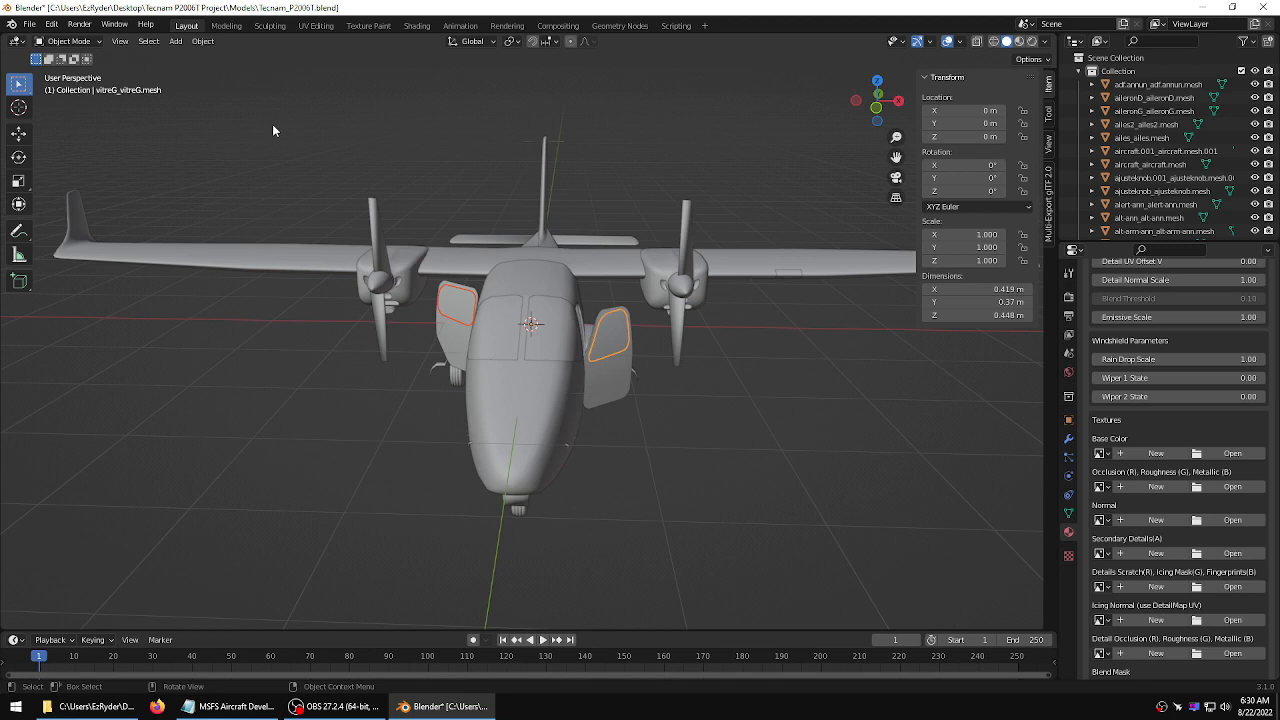
Flip the normals of the side windows mesh in Edit Mode and return to Object Mode
key("Tab")
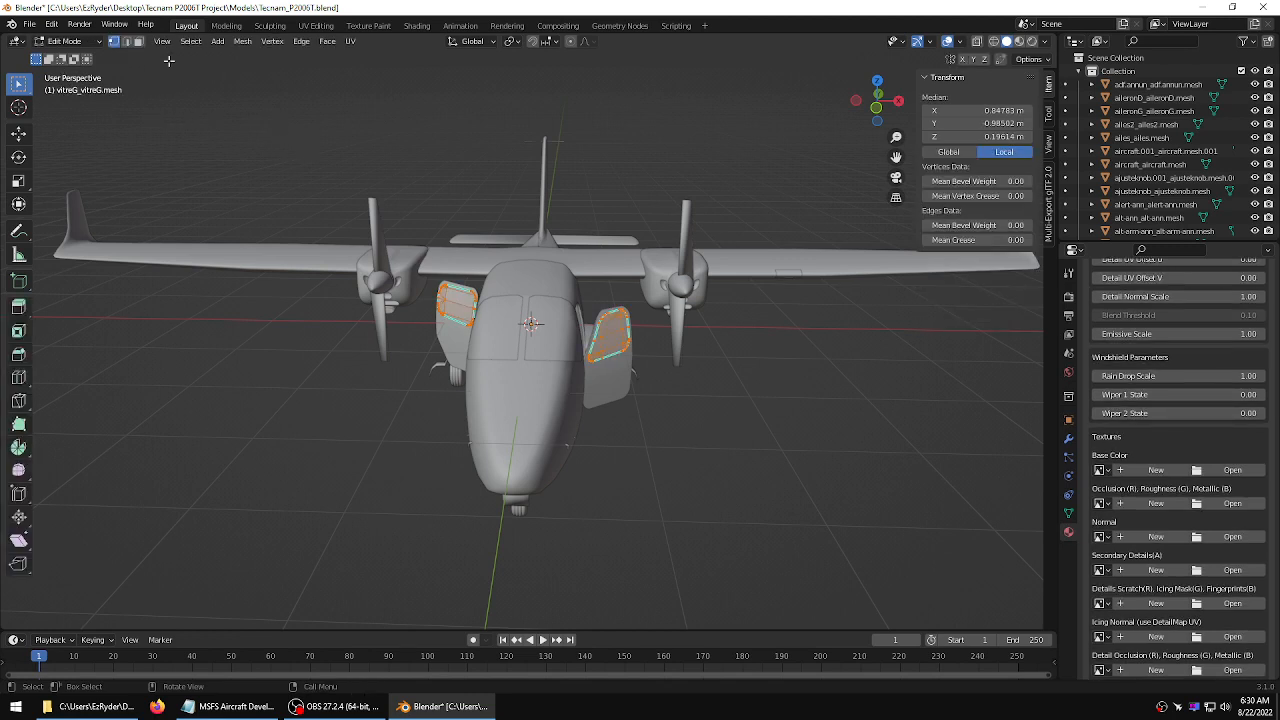
left_click(242, 41)
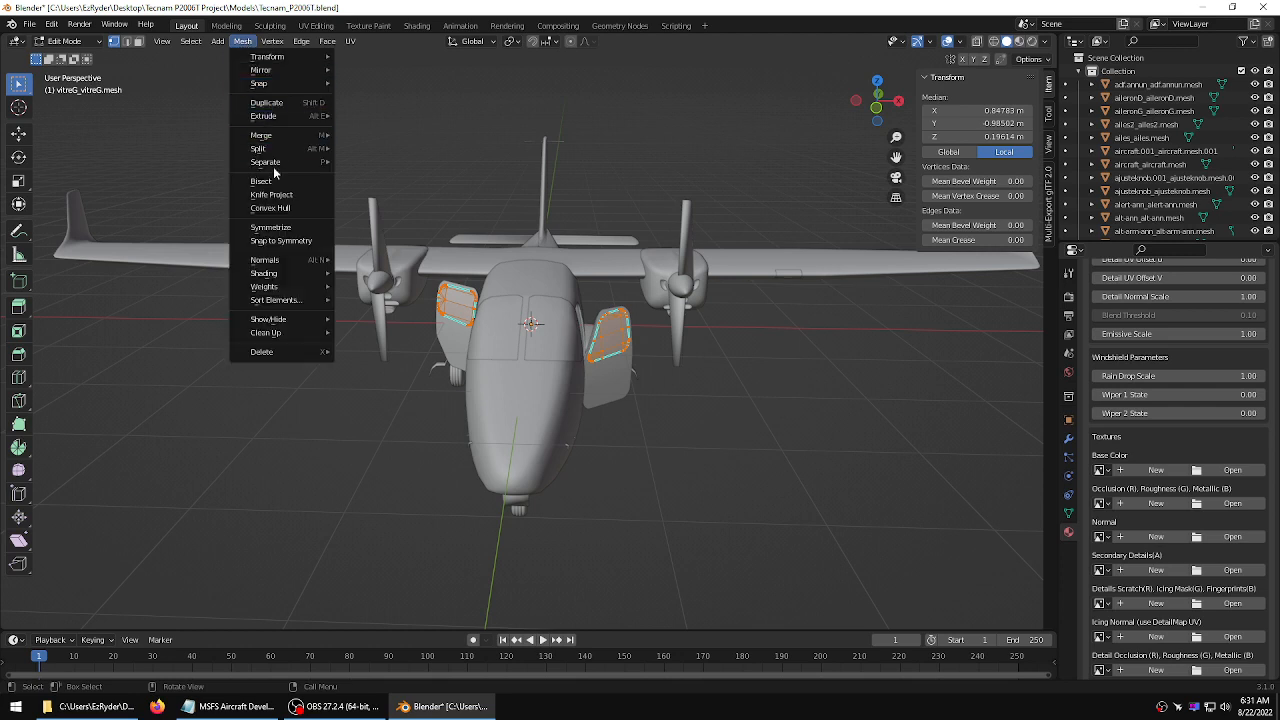
mouse_move(288, 262)
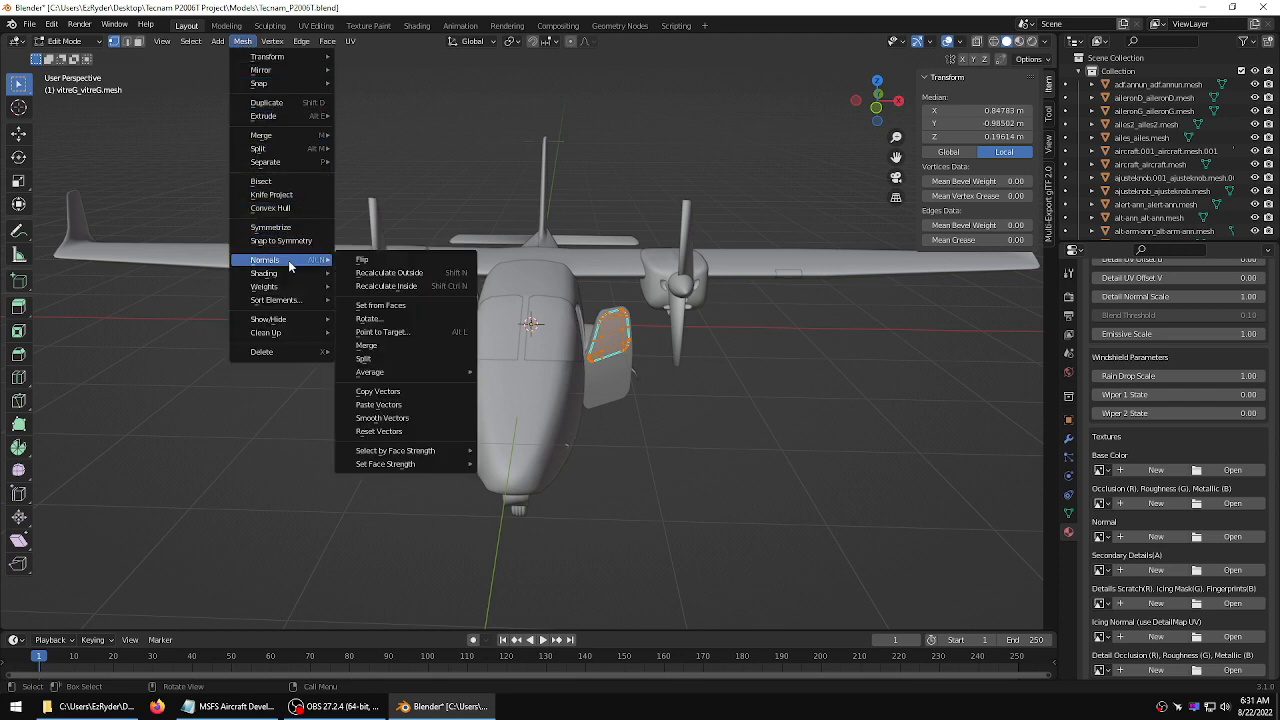
left_click(377, 260)
left_click(476, 140)
key("Tab")
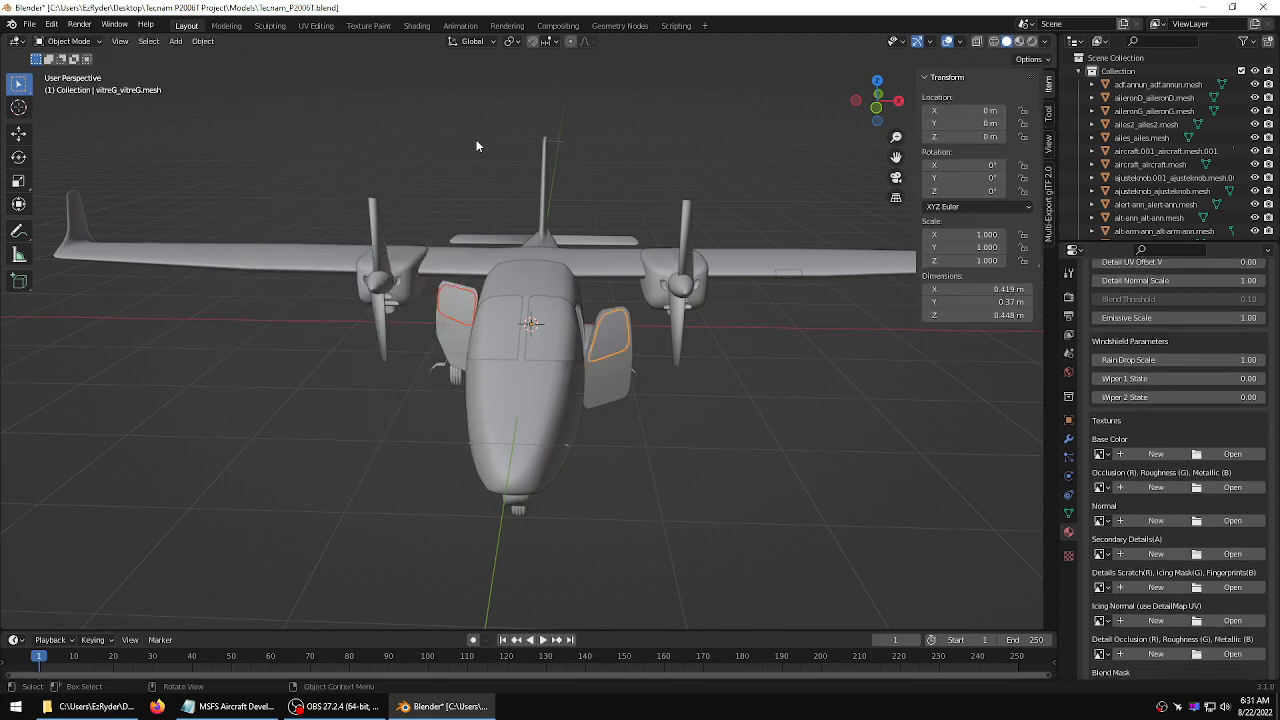
Deselect everything and toggle the Face Orientation overlay on and off to check the side windows
left_click(686, 101)
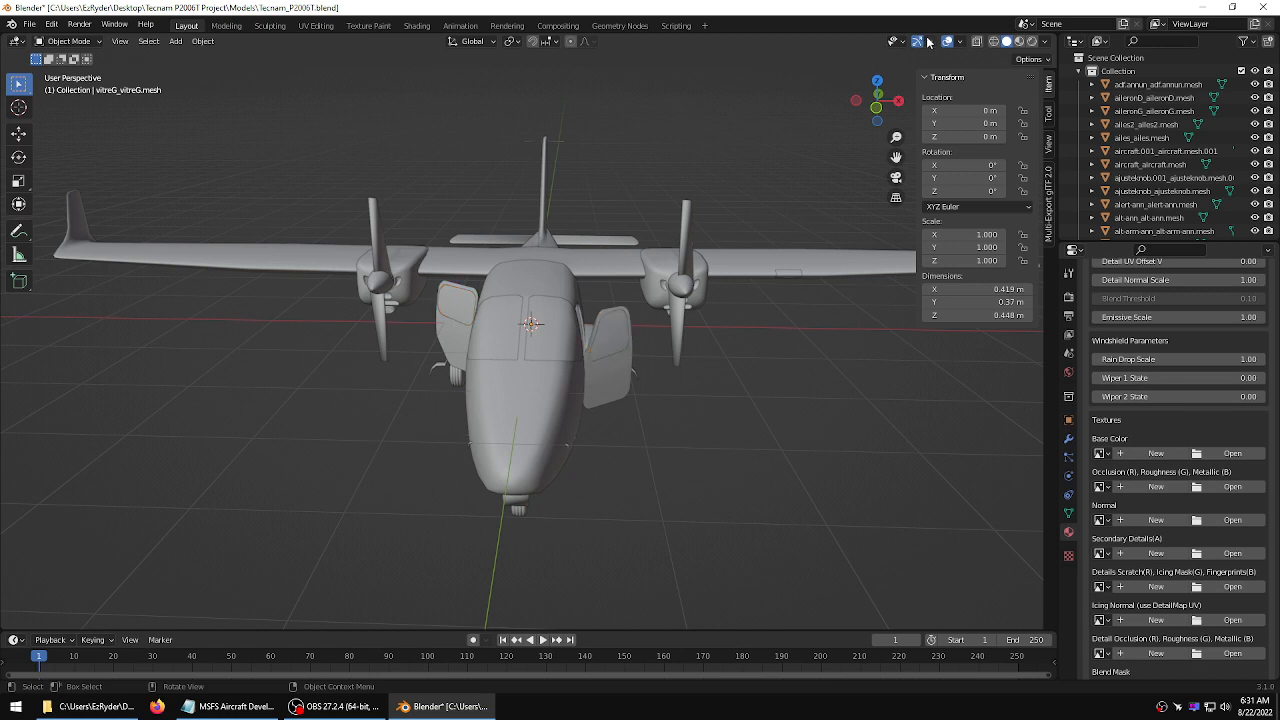
left_click(959, 43)
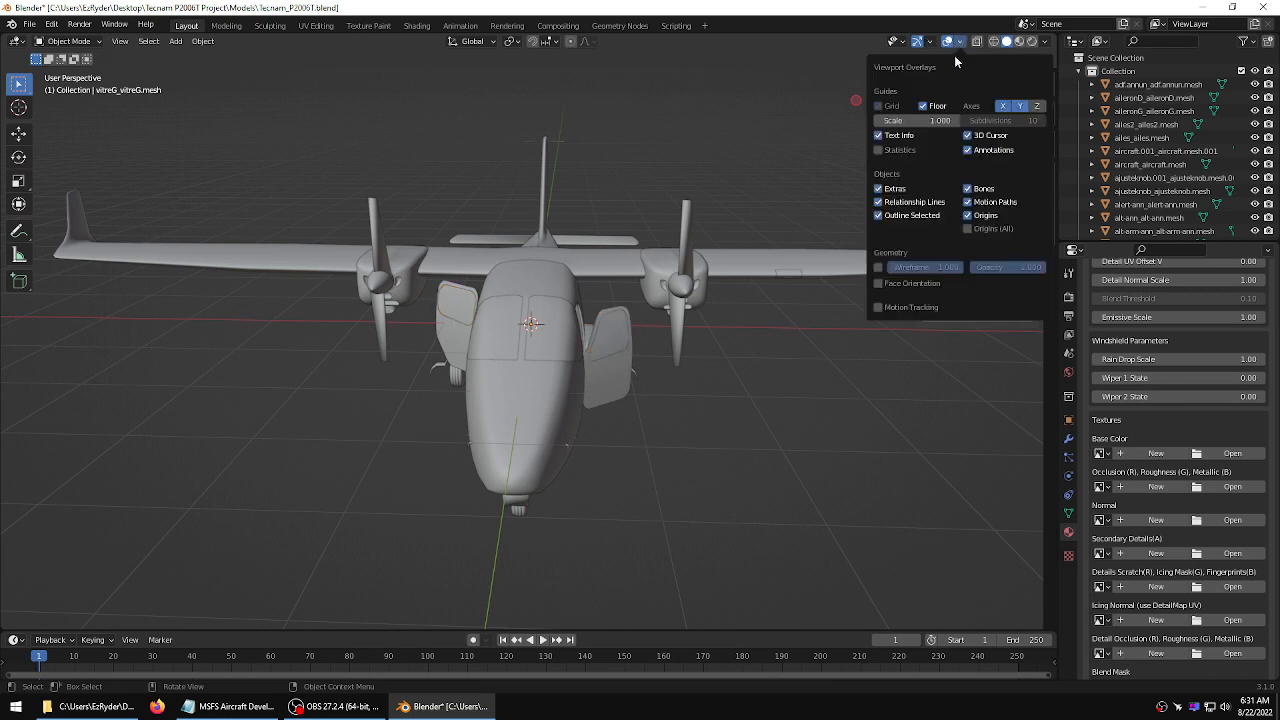
left_click(879, 284)
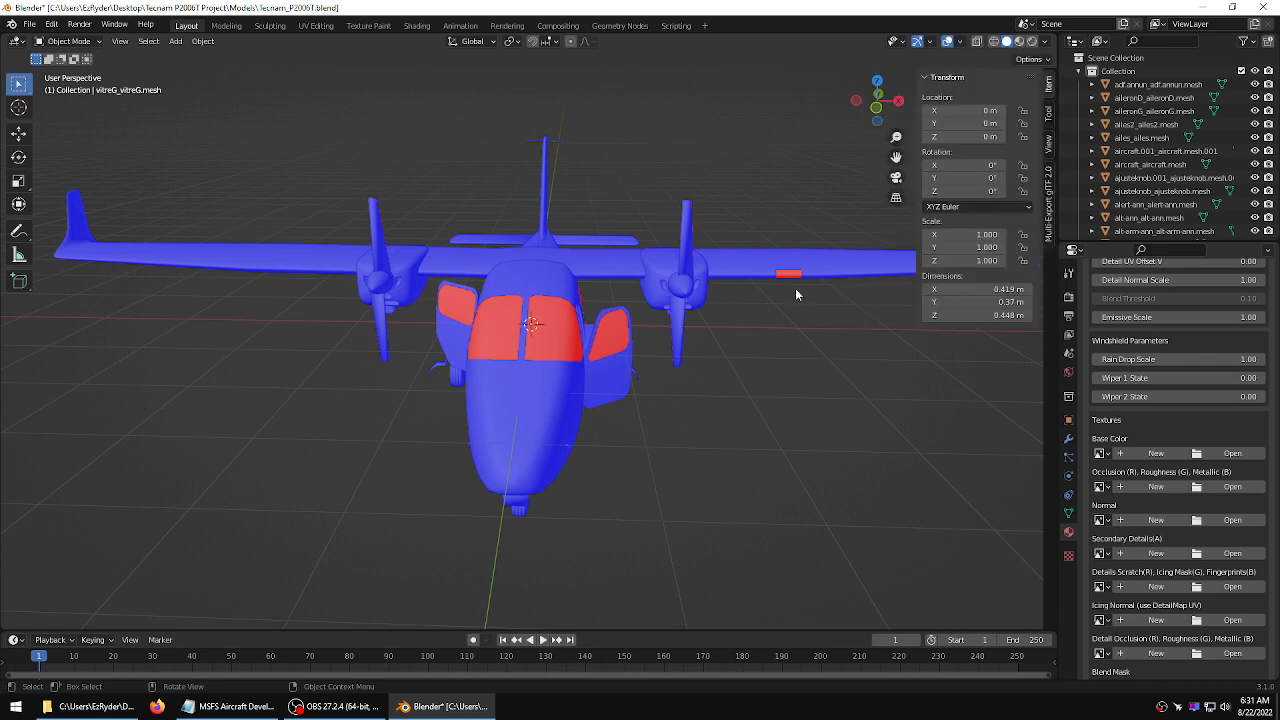
left_click(959, 43)
left_click(879, 284)
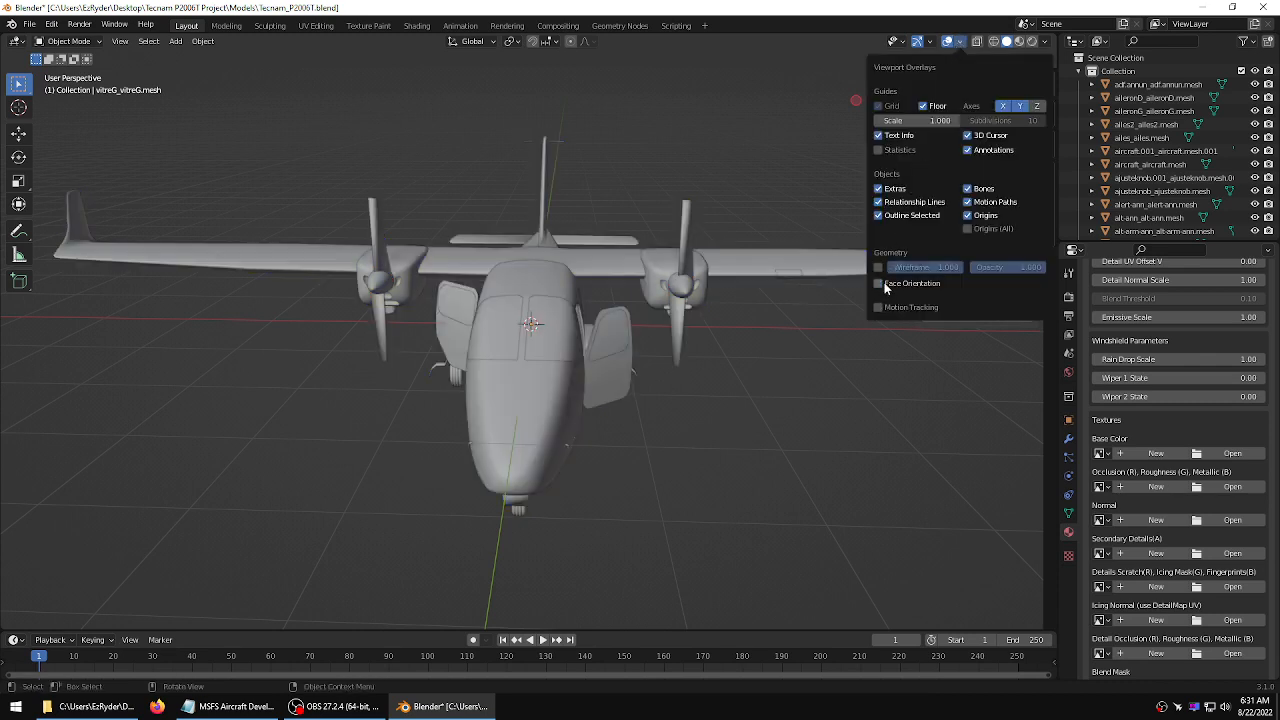
Save the Blender file
middle_click_drag(677, 206, 731, 178)
scroll(744, 175, "up", 3)
scroll(836, 158, "down", 3)
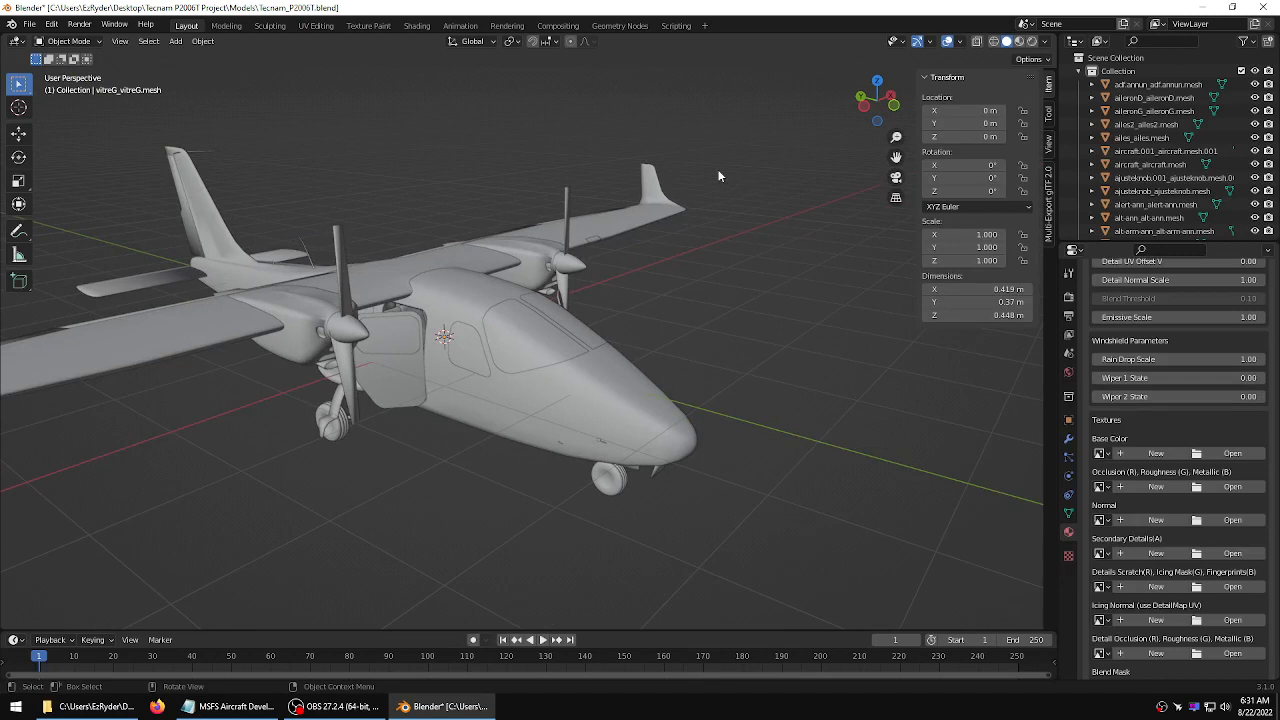
middle_click_drag(645, 228, 655, 266, "shift")
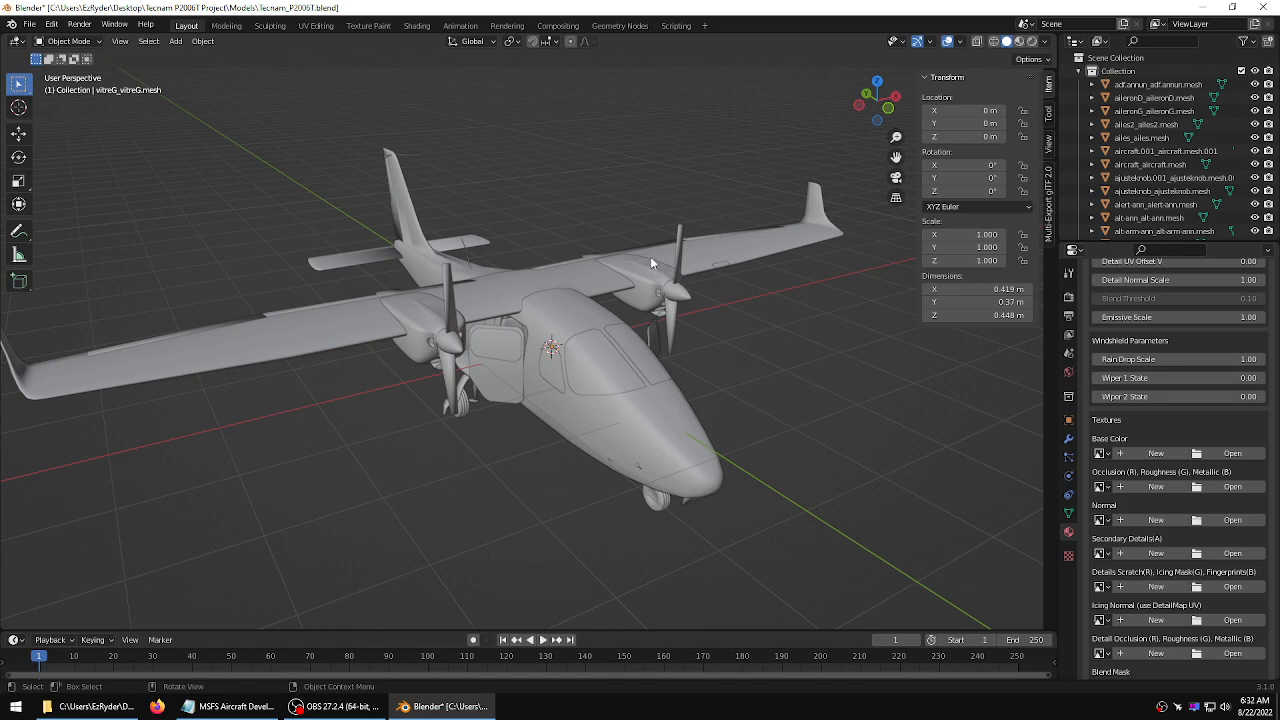
left_click(32, 24)
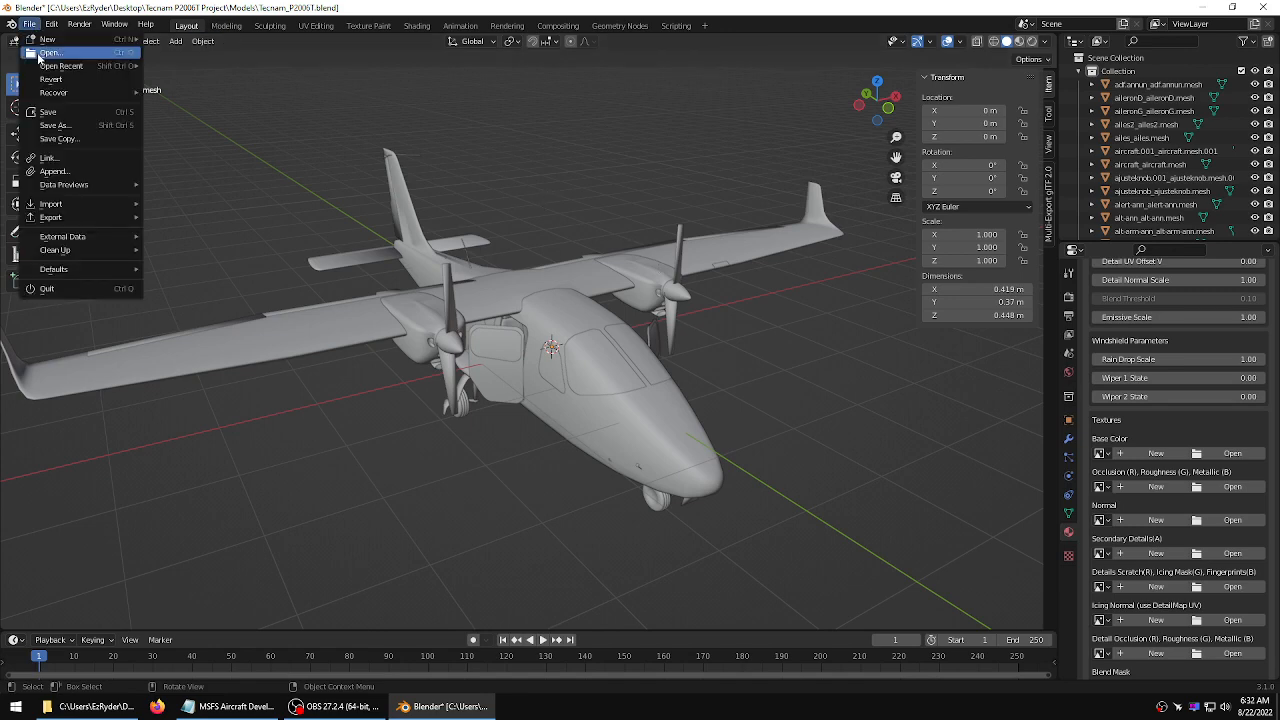
left_click(48, 111)
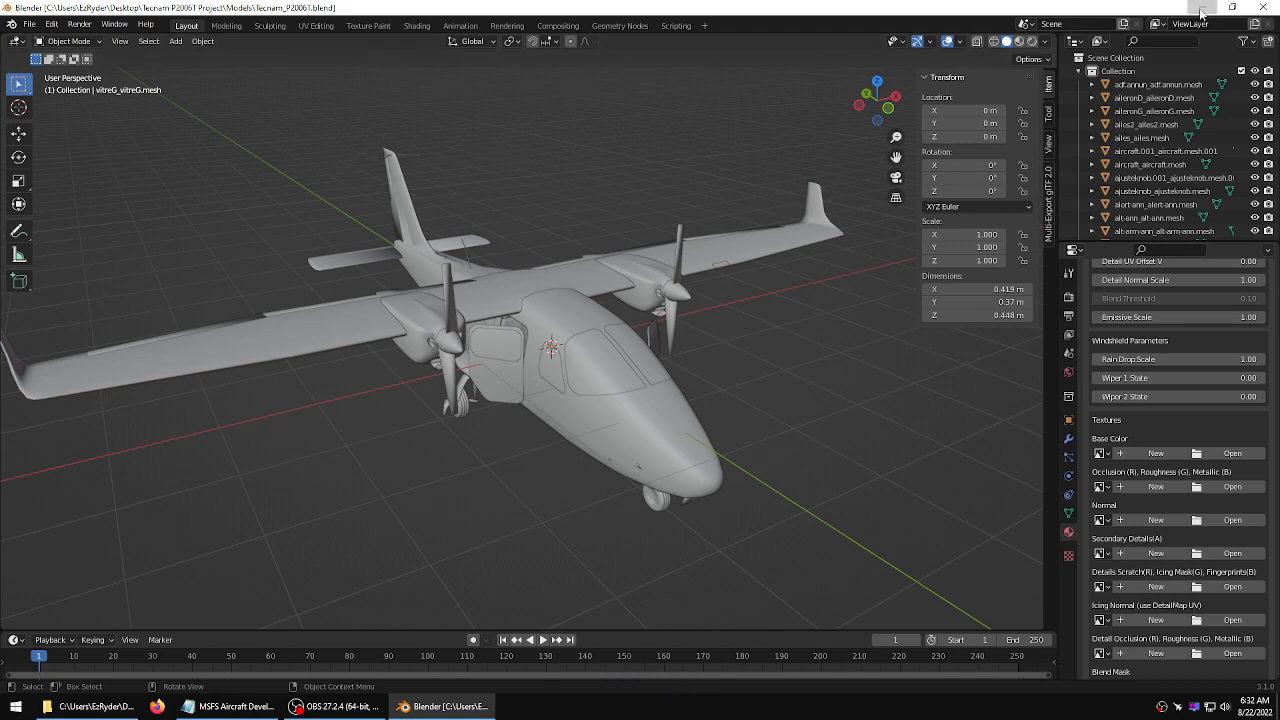
Switch to the desktop and launch Blender 2.9 from the Start menu
left_click(1232, 7)
left_click_drag(786, 192, 910, 155)
left_click(910, 155)
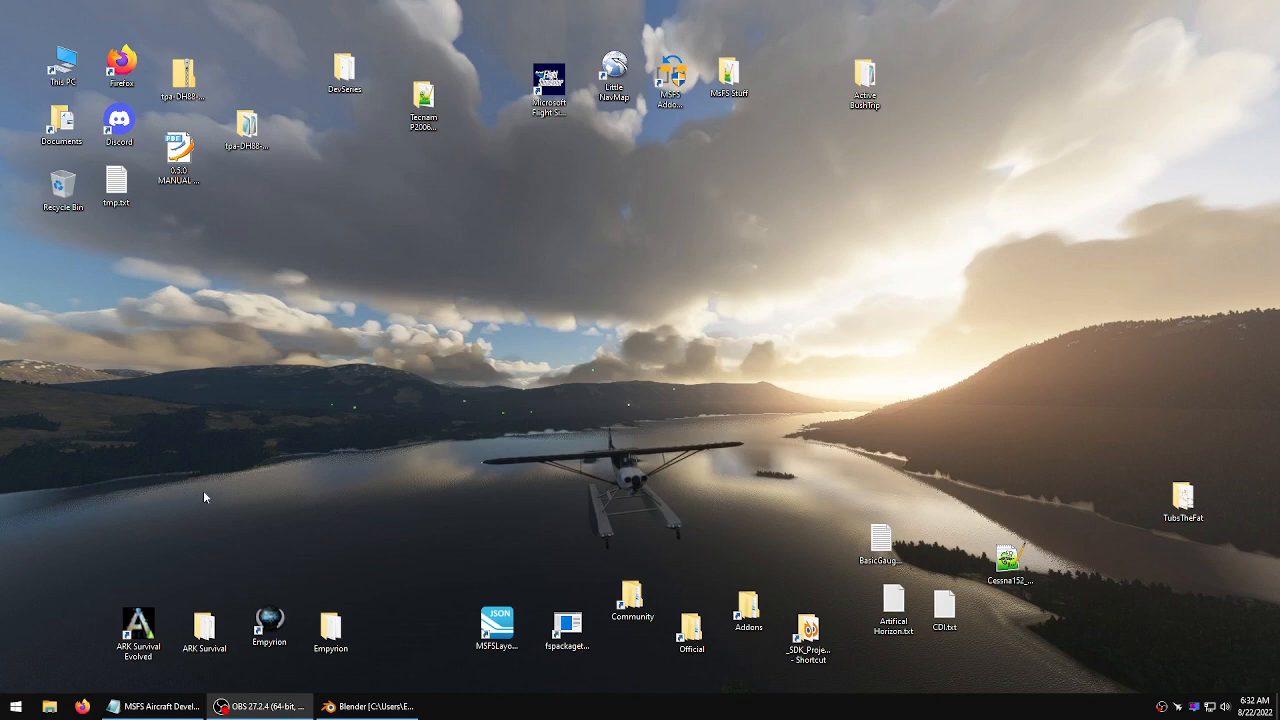
left_click(15, 706)
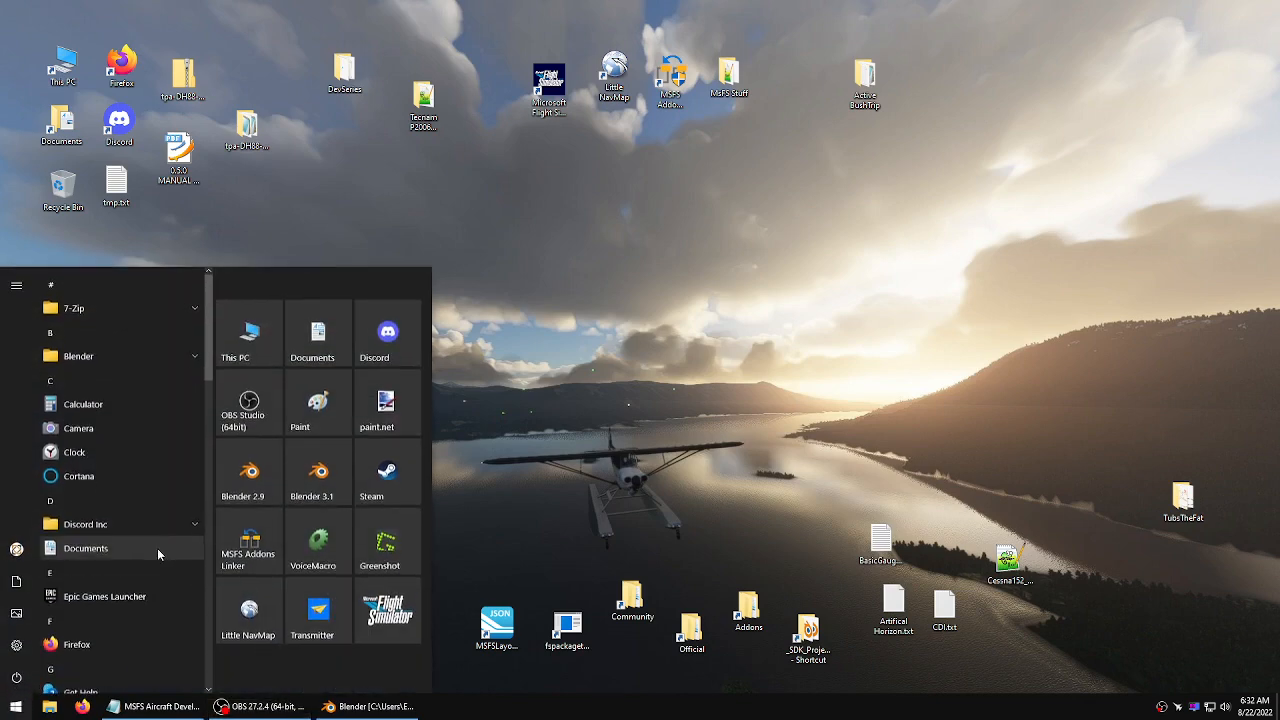
left_click(250, 475)
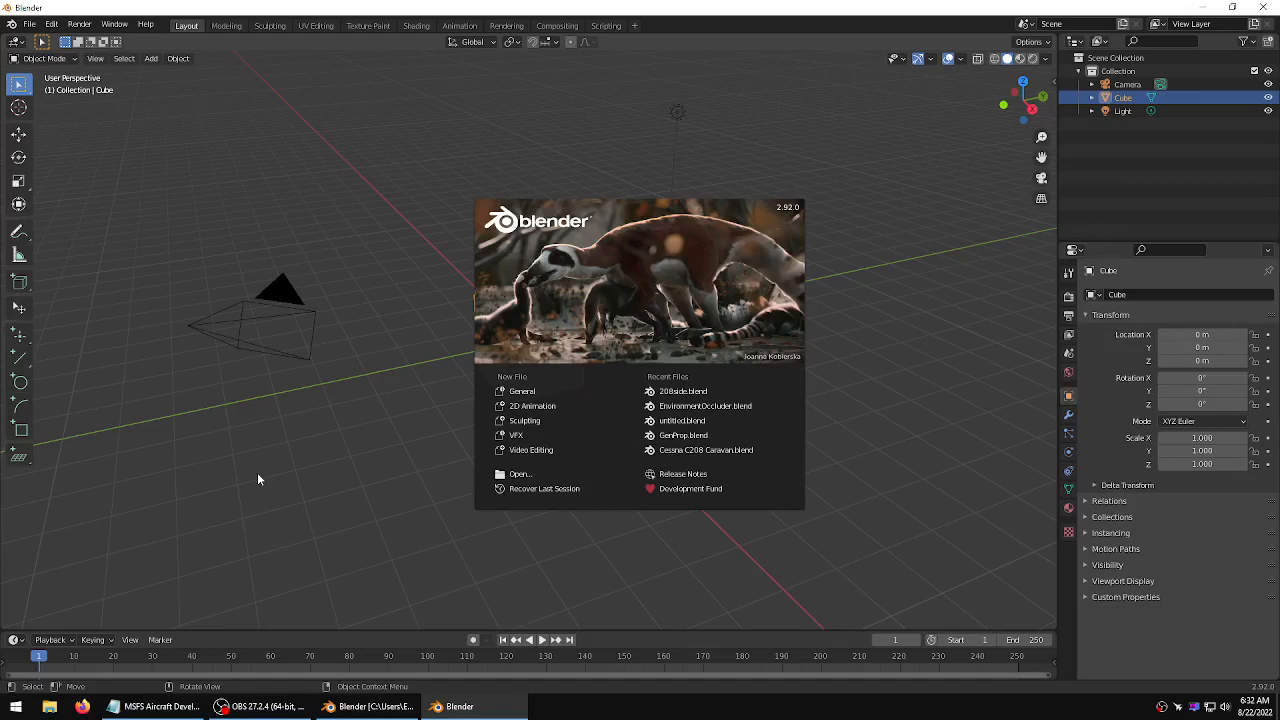
Dismiss the splash screen and delete the default camera, cube and light
left_click(340, 378)
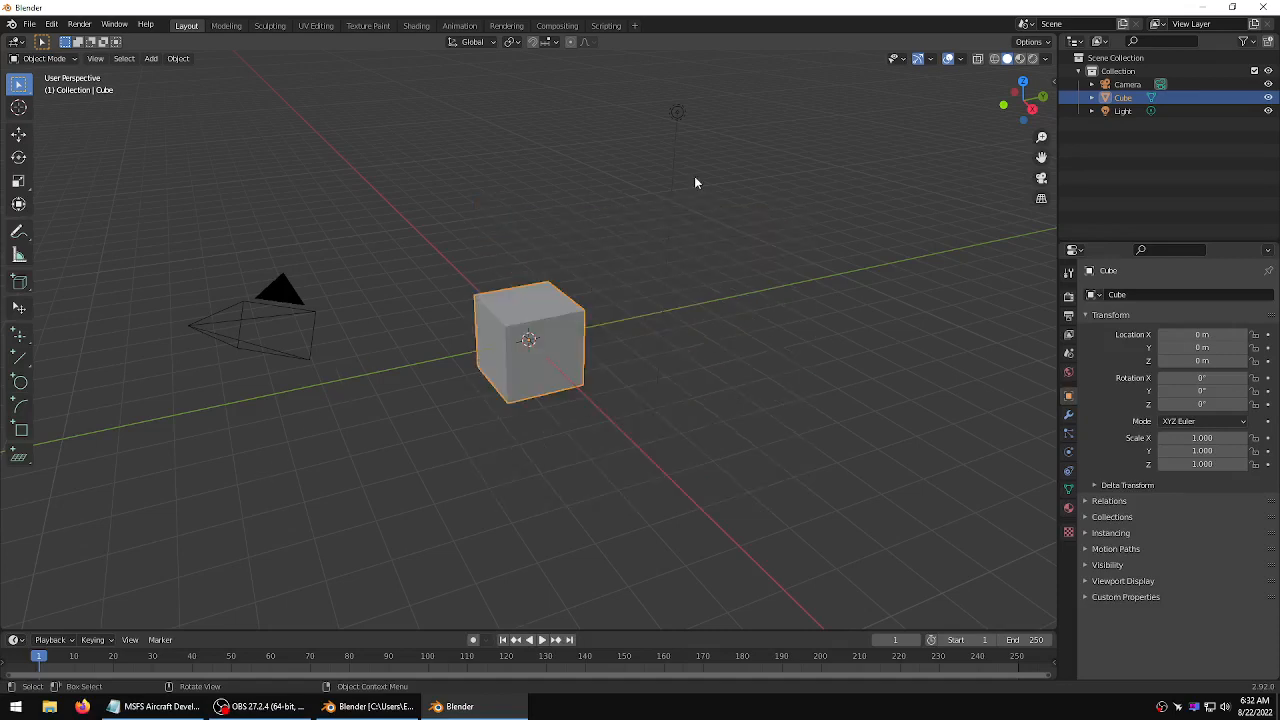
left_click_drag(757, 98, 175, 433)
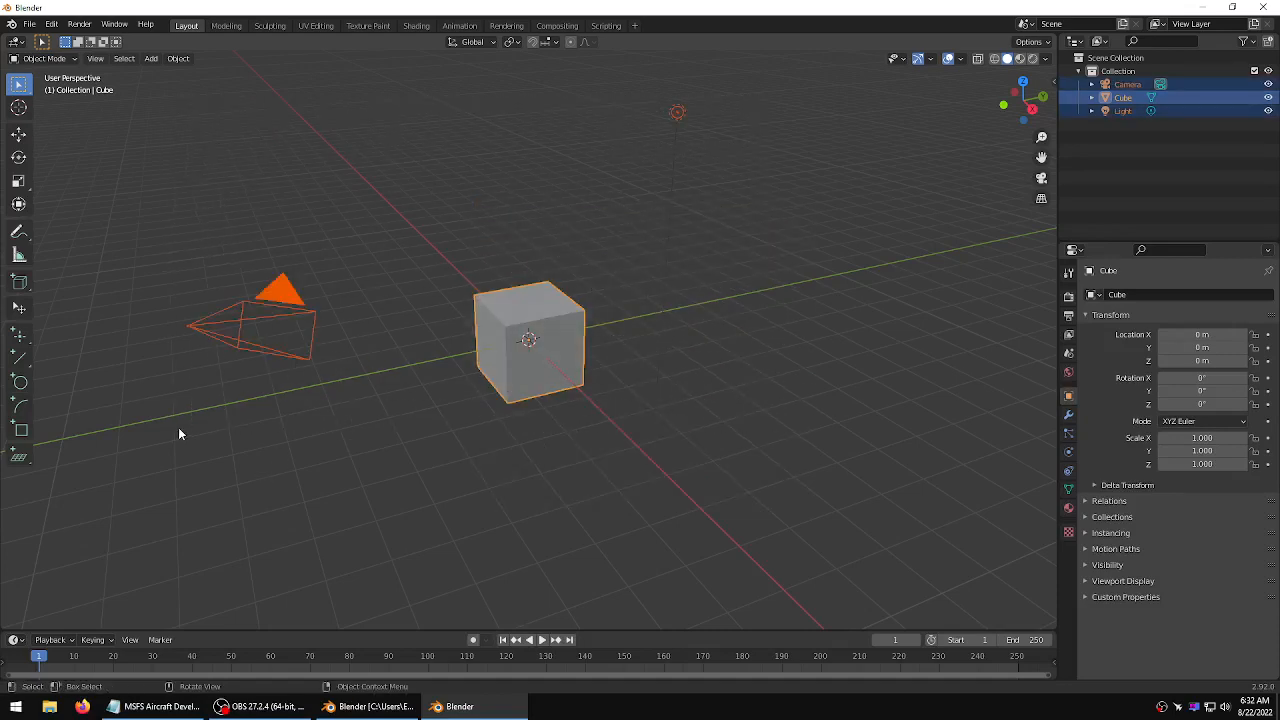
key("Delete")
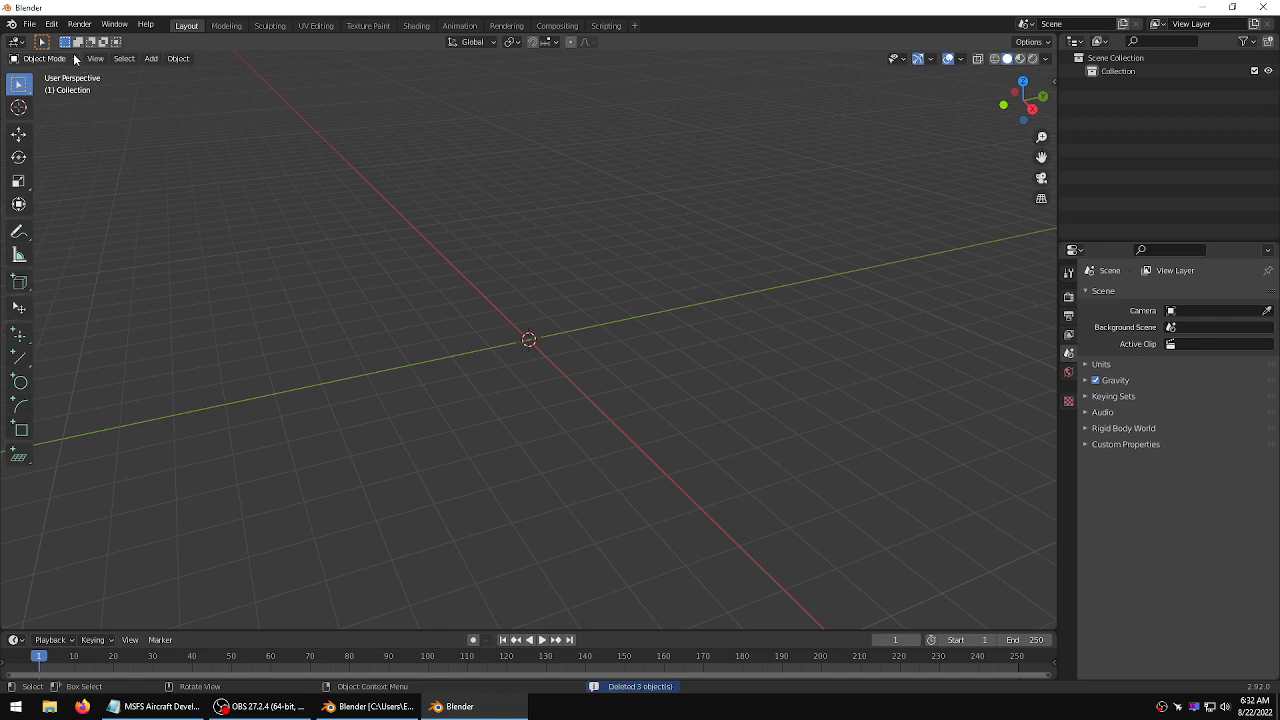
Start a glTF 2.0 for MSFS import and browse to the Official OneStore folder under MSFS Packages on drive D
left_click(29, 24)
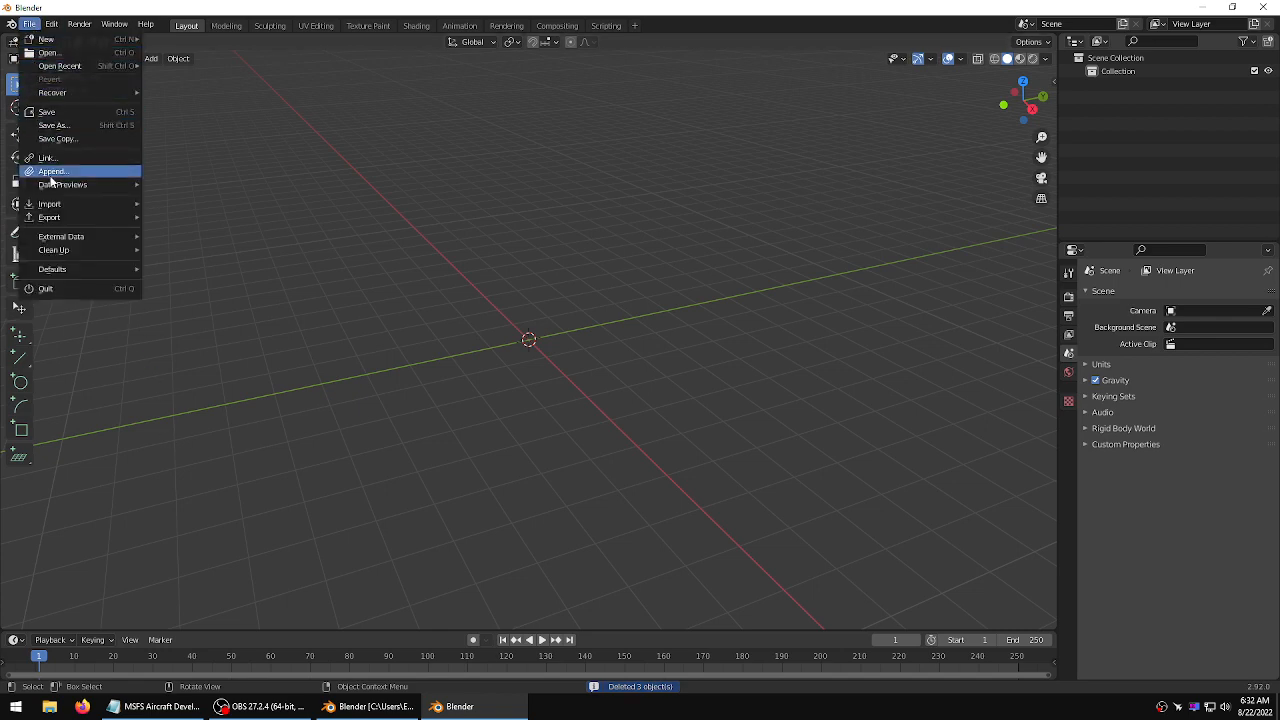
mouse_move(80, 205)
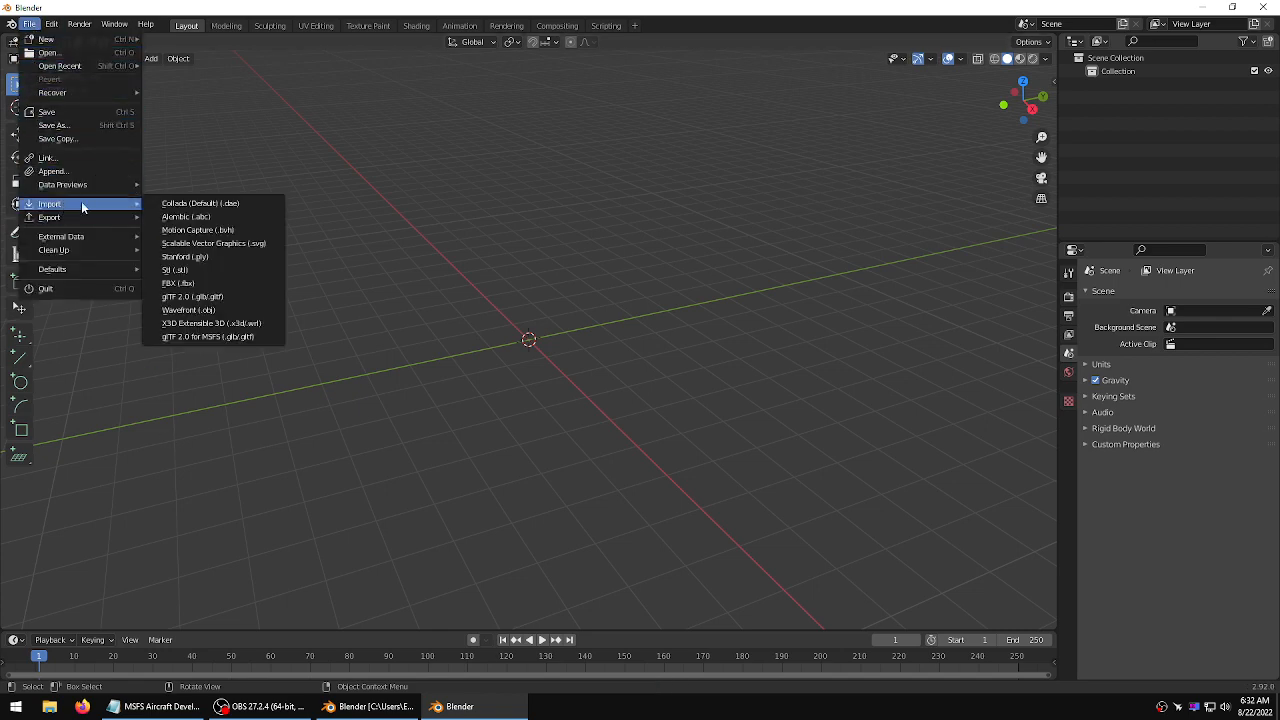
left_click(207, 338)
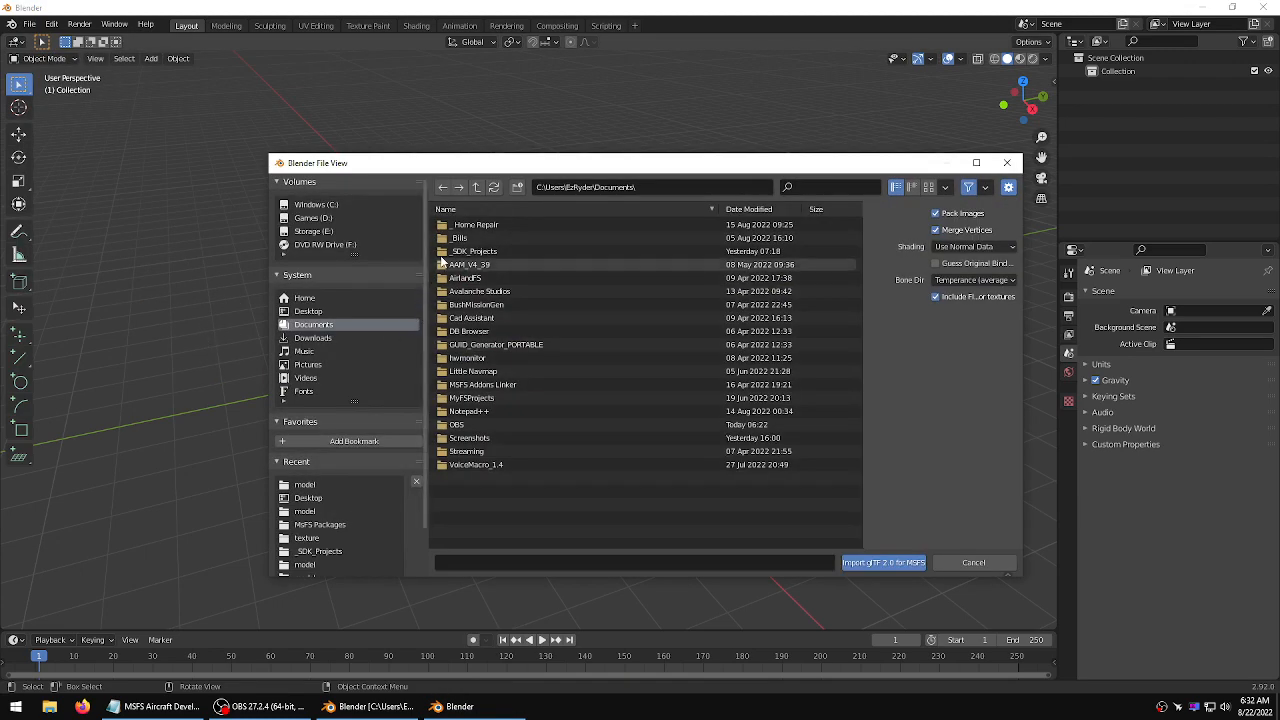
left_click(331, 218)
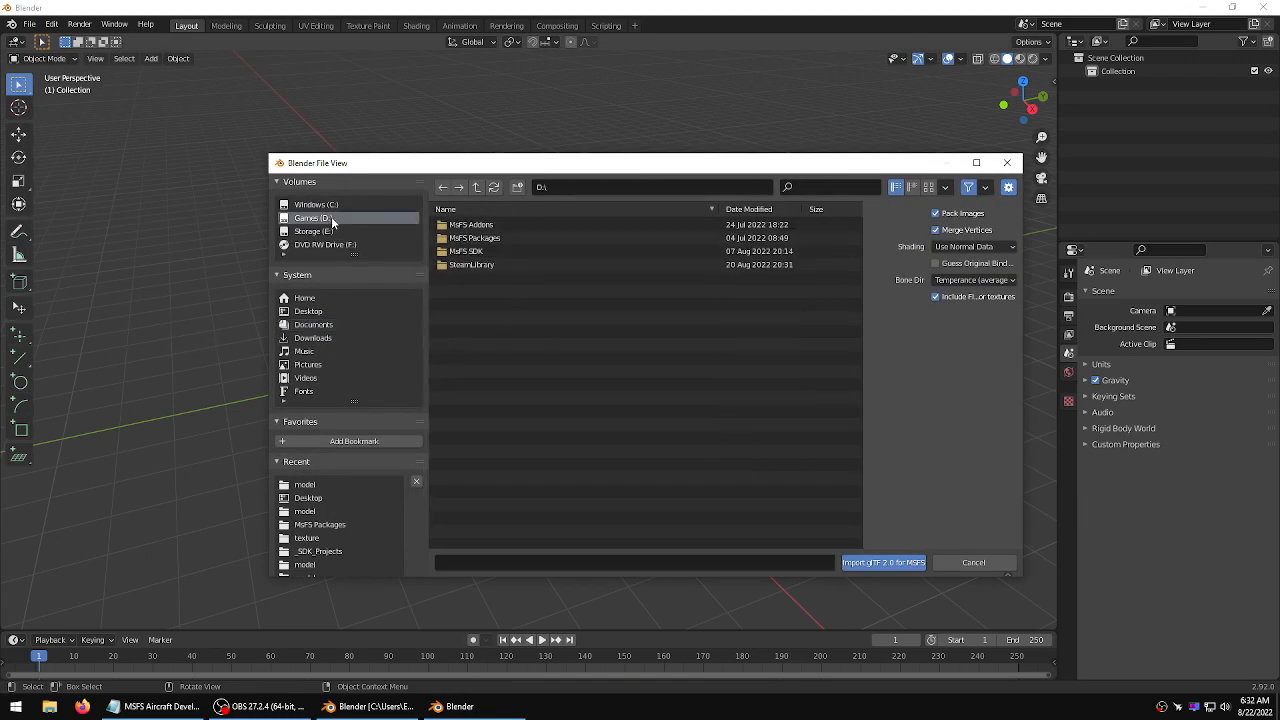
left_click(476, 240)
double_click(476, 240)
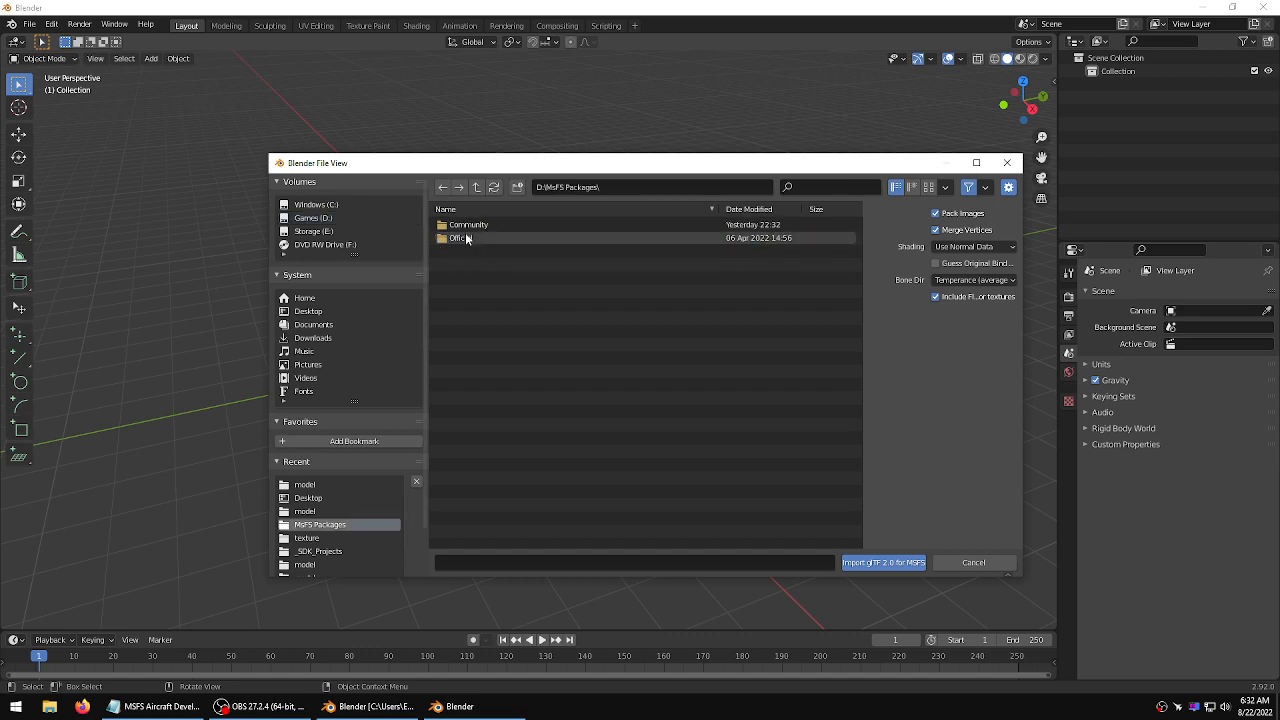
double_click(459, 240)
left_click(460, 226)
double_click(460, 226)
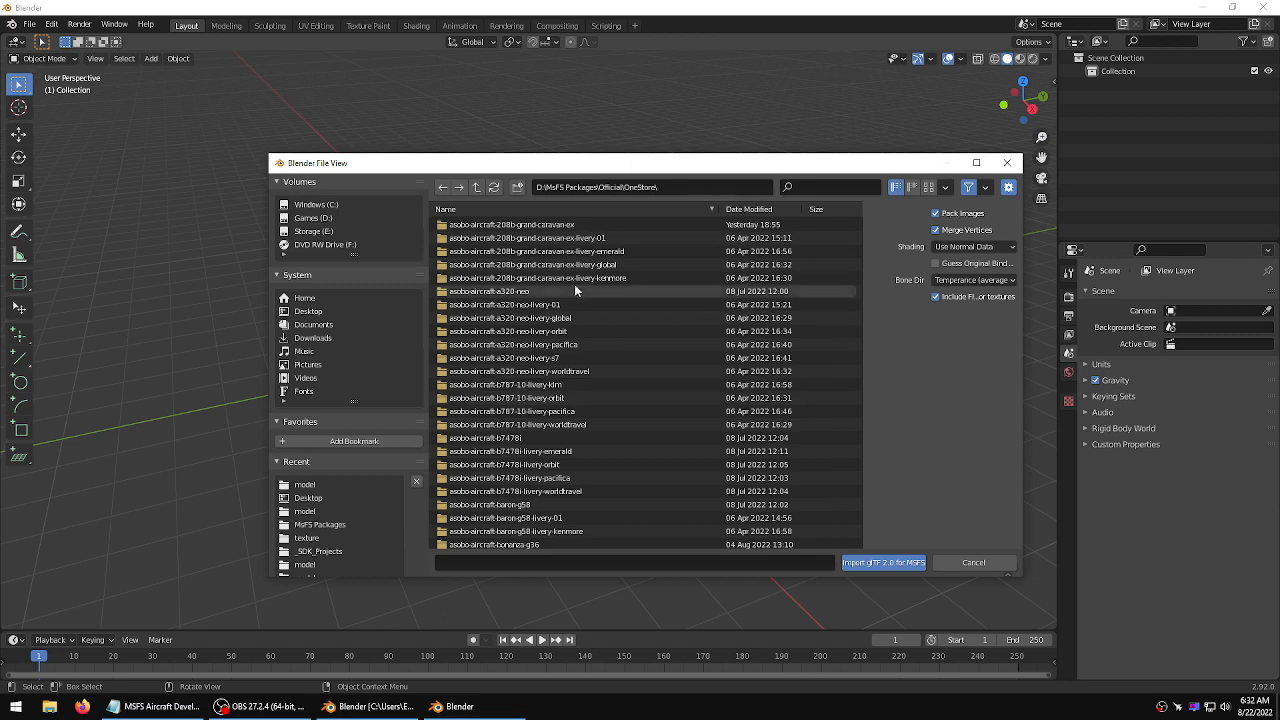
Open the Grand Caravan EX model folder and import 208B_GRAND_CARAVAN_EX_INTERIOR_LOD0.gltf
double_click(510, 225)
double_click(480, 226)
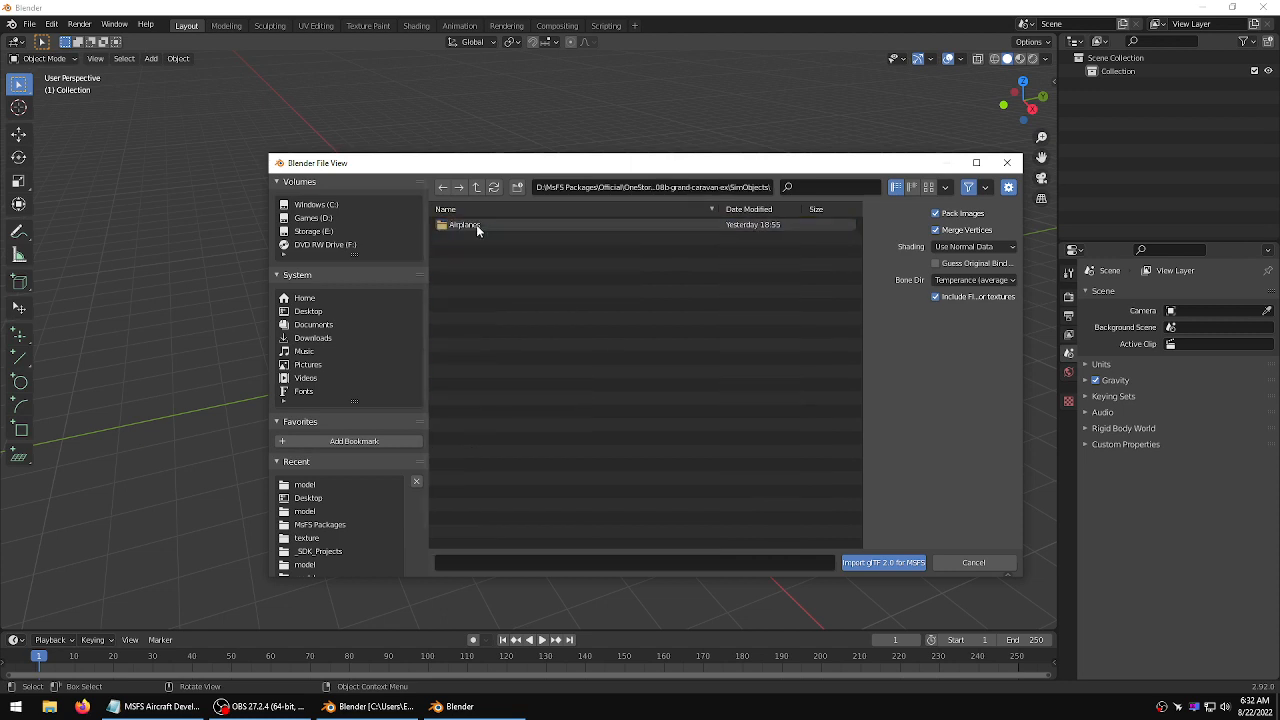
double_click(476, 225)
double_click(476, 225)
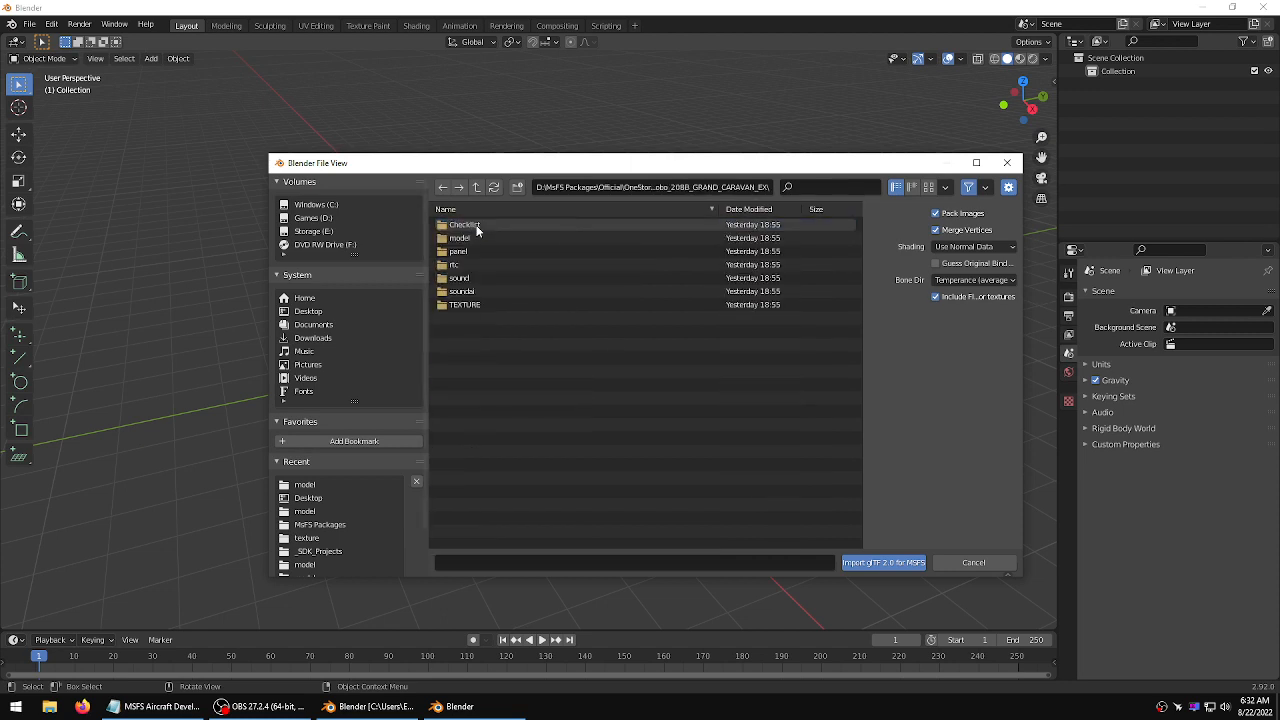
double_click(468, 239)
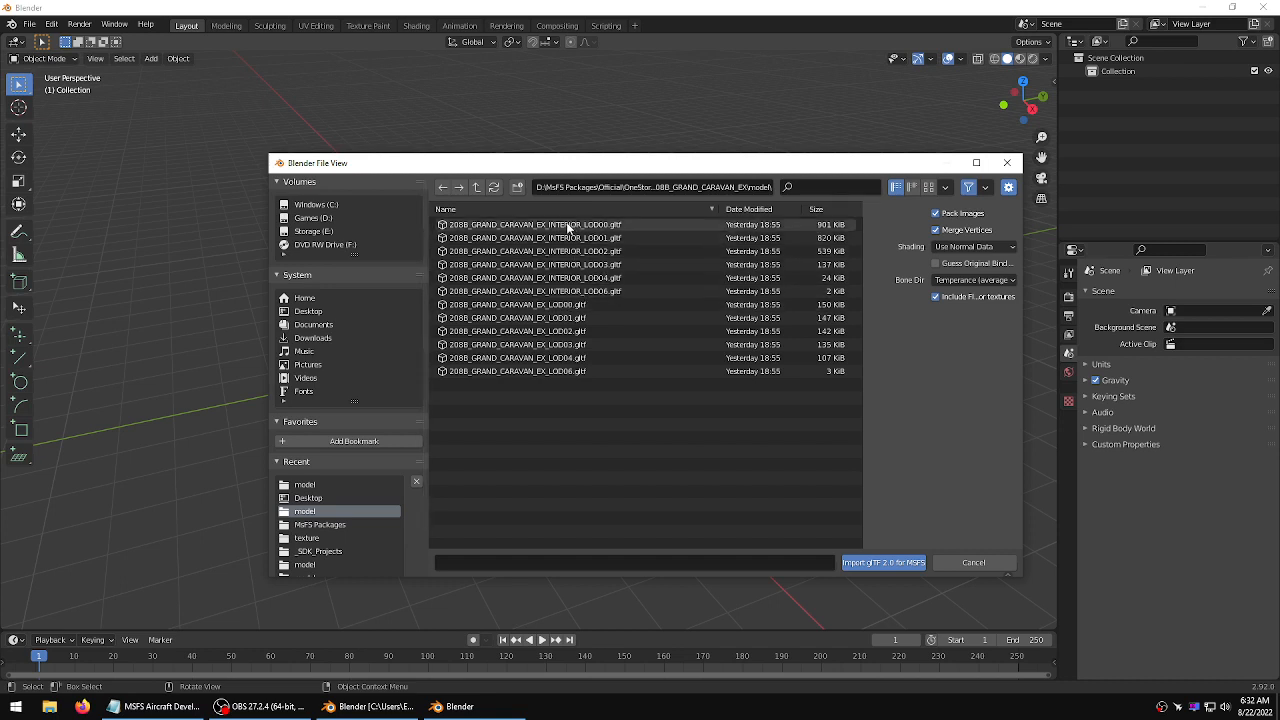
left_click(535, 225)
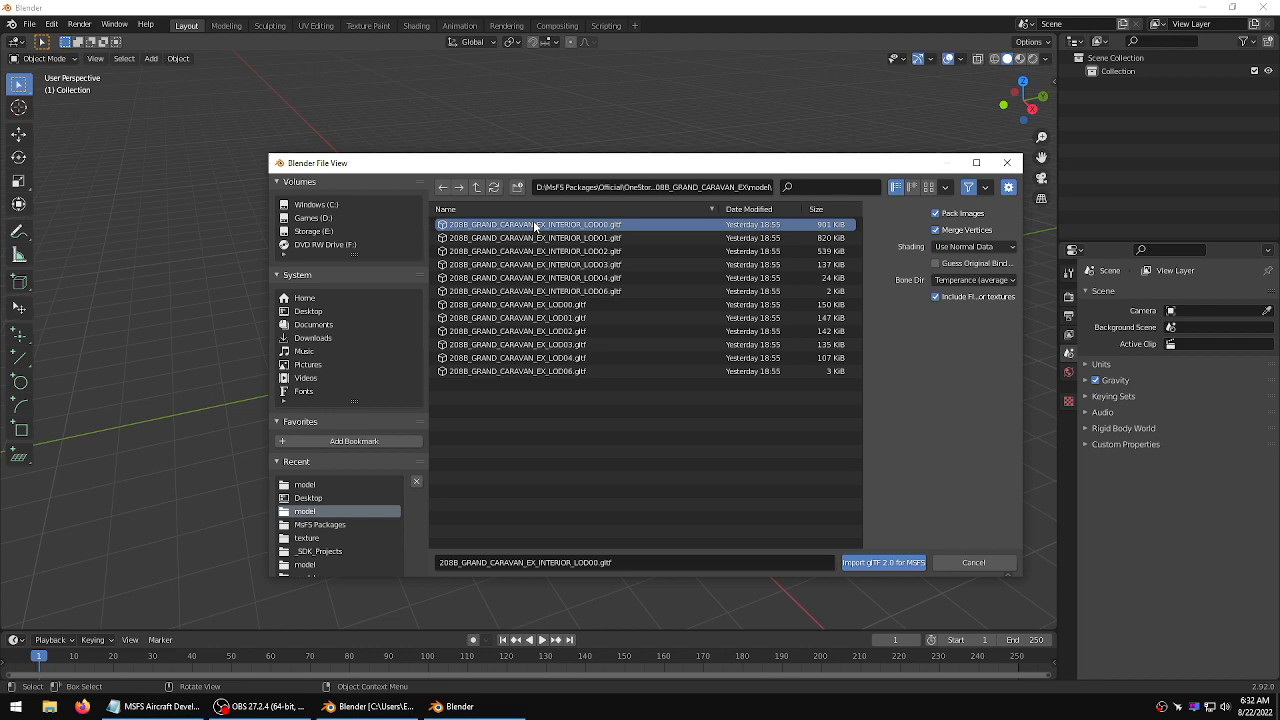
left_click(884, 561)
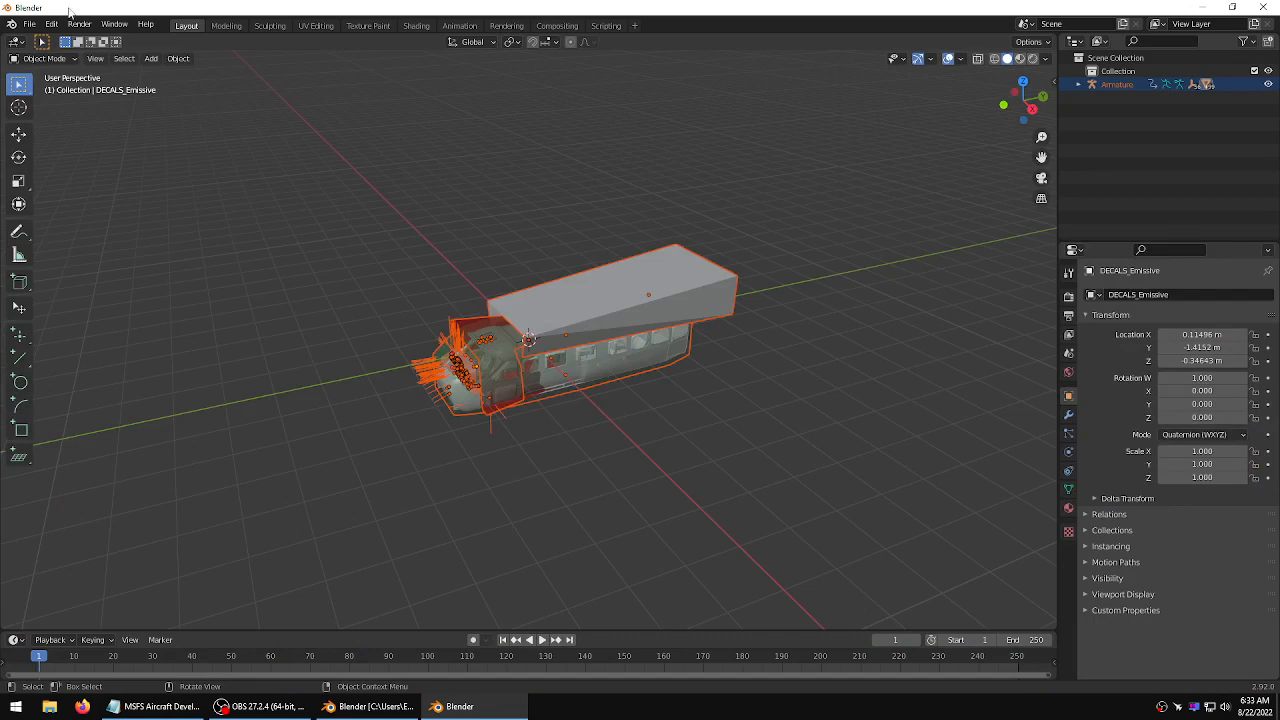
Open the Preferences and inspect the glTF 2.0 for MSFS add-on settings under Community add-ons
left_click(51, 23)
left_click(80, 215)
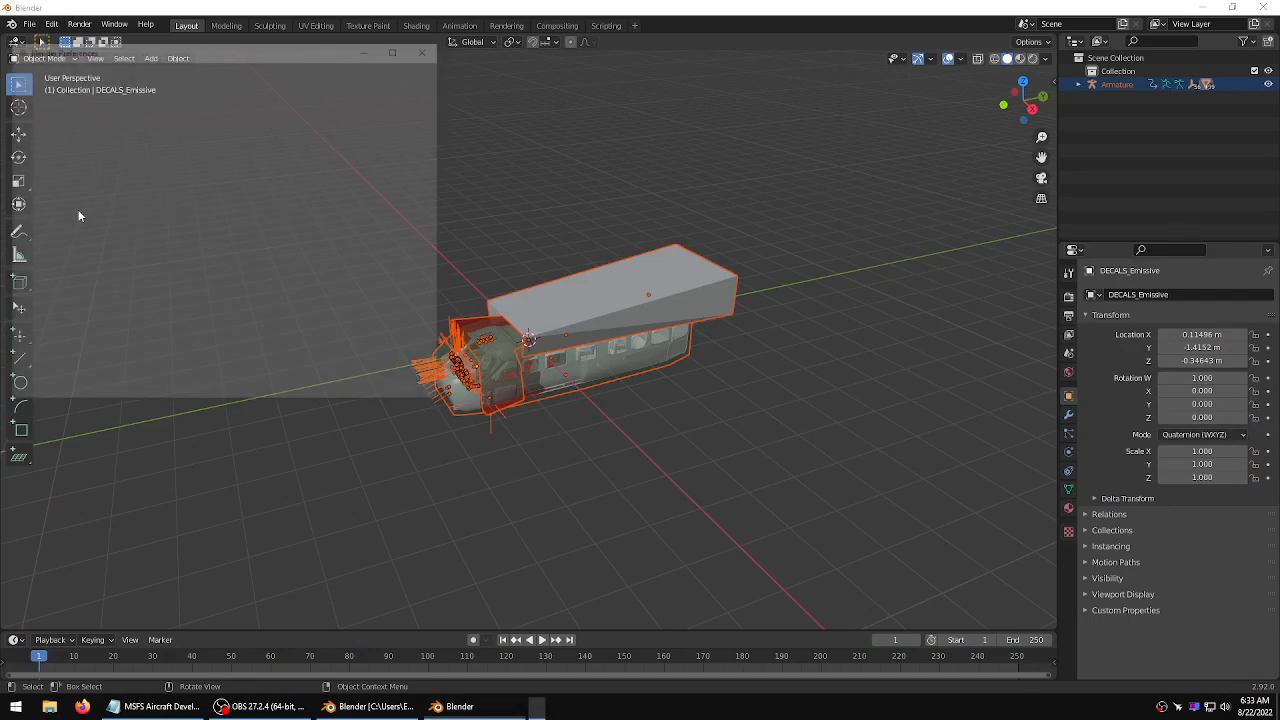
left_click_drag(200, 49, 283, 71)
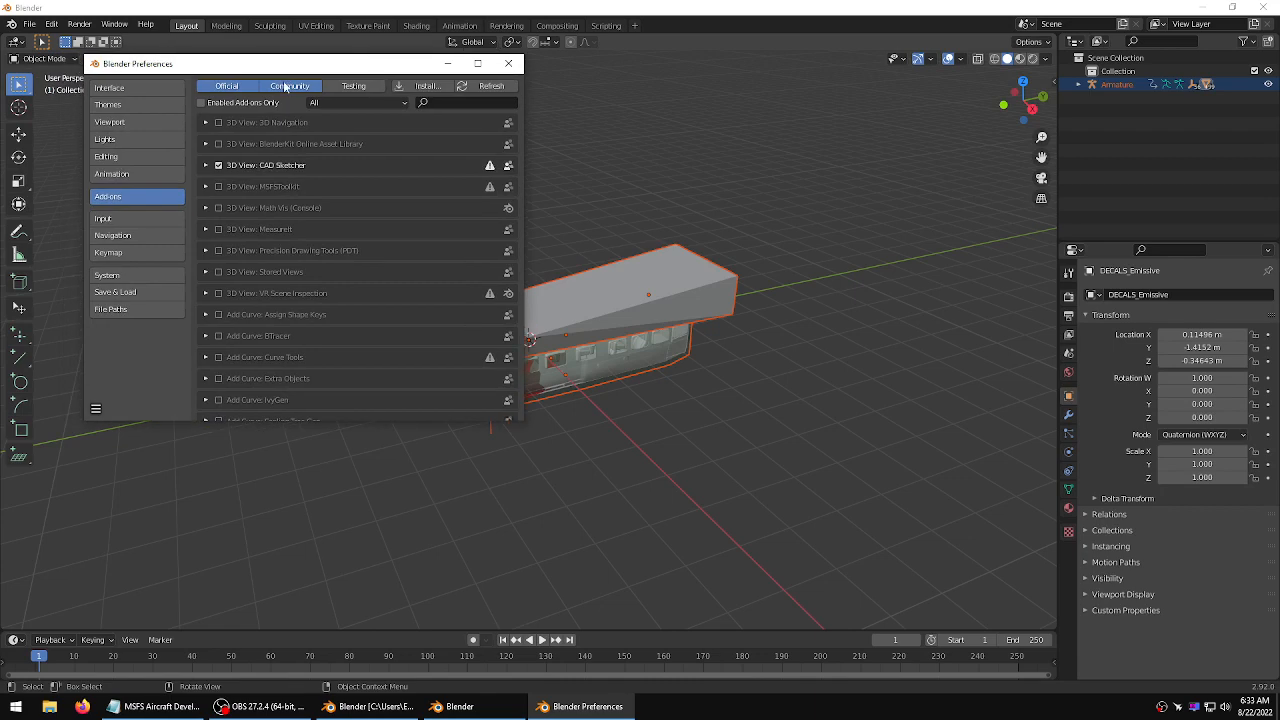
left_click(287, 86)
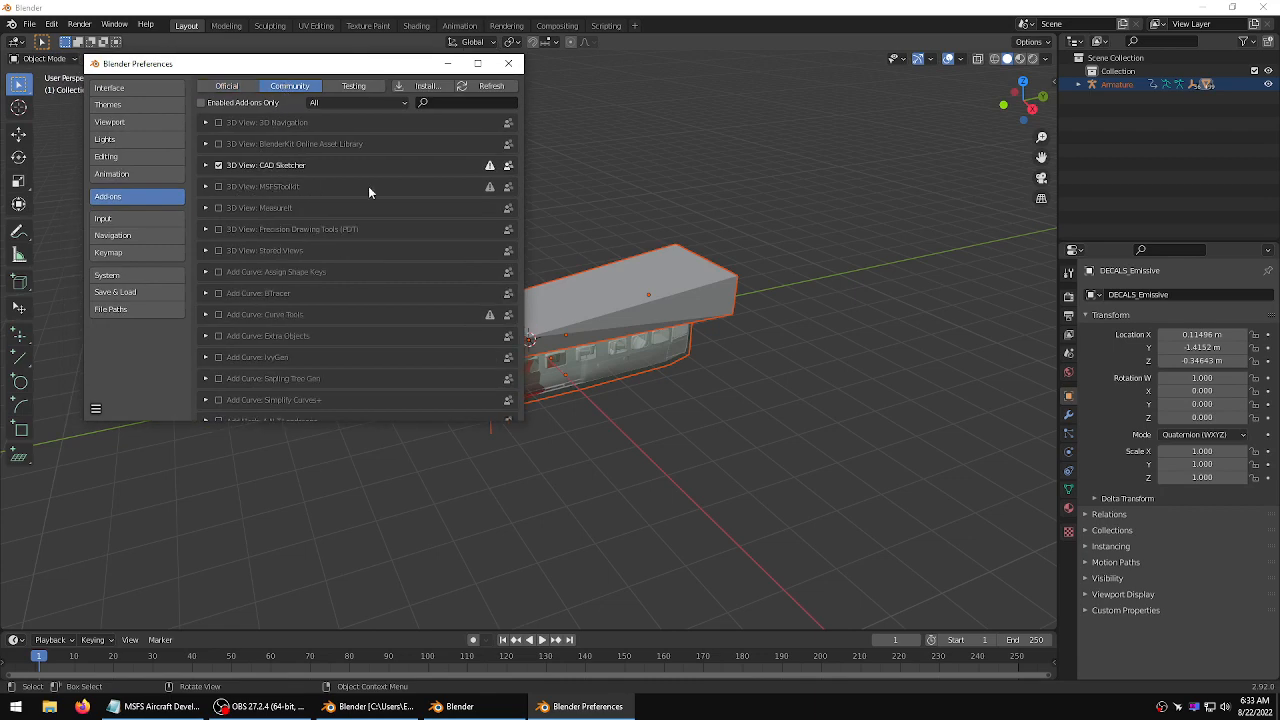
left_click_drag(522, 113, 525, 262)
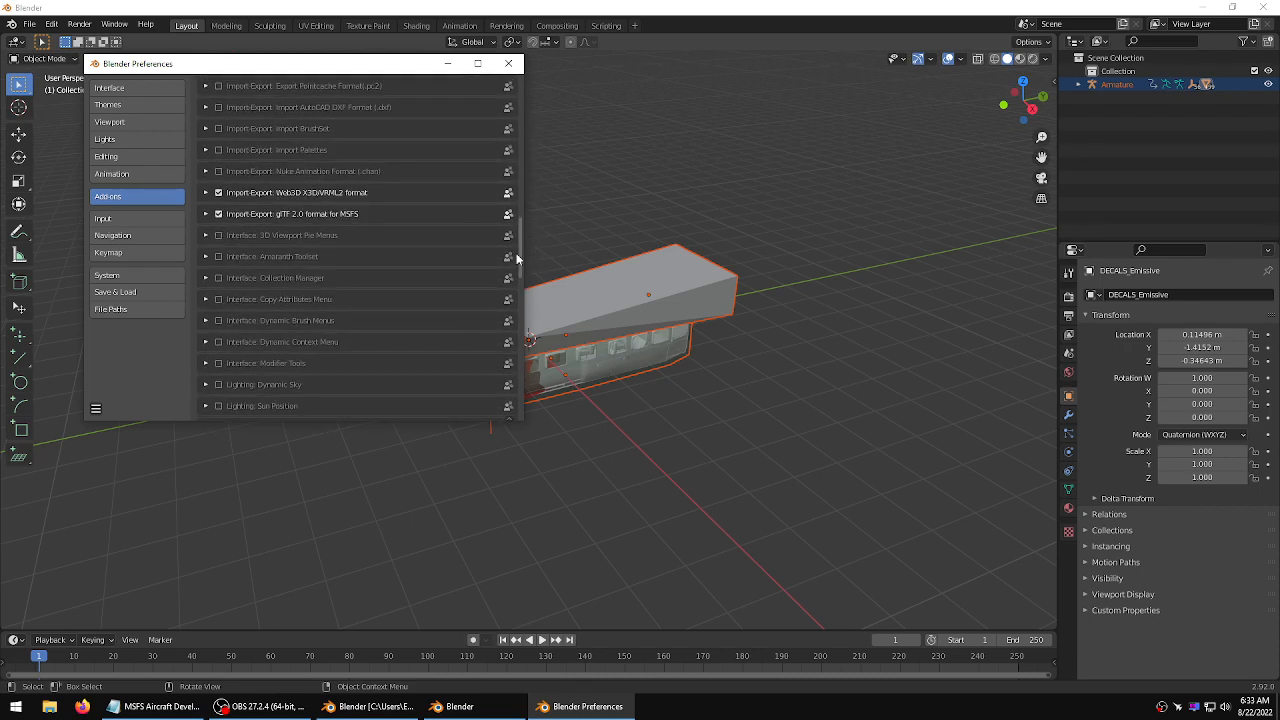
left_click(206, 214)
scroll(312, 368, "down", 2)
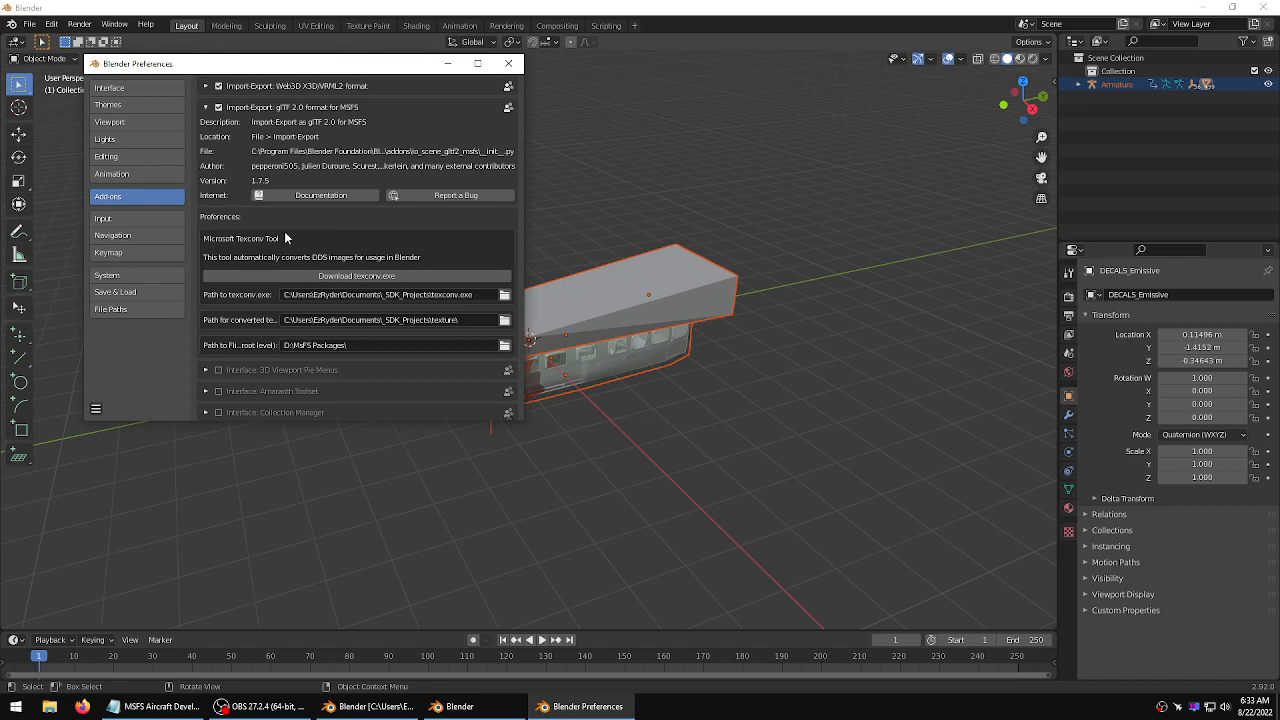
scroll(229, 224, "up", 1)
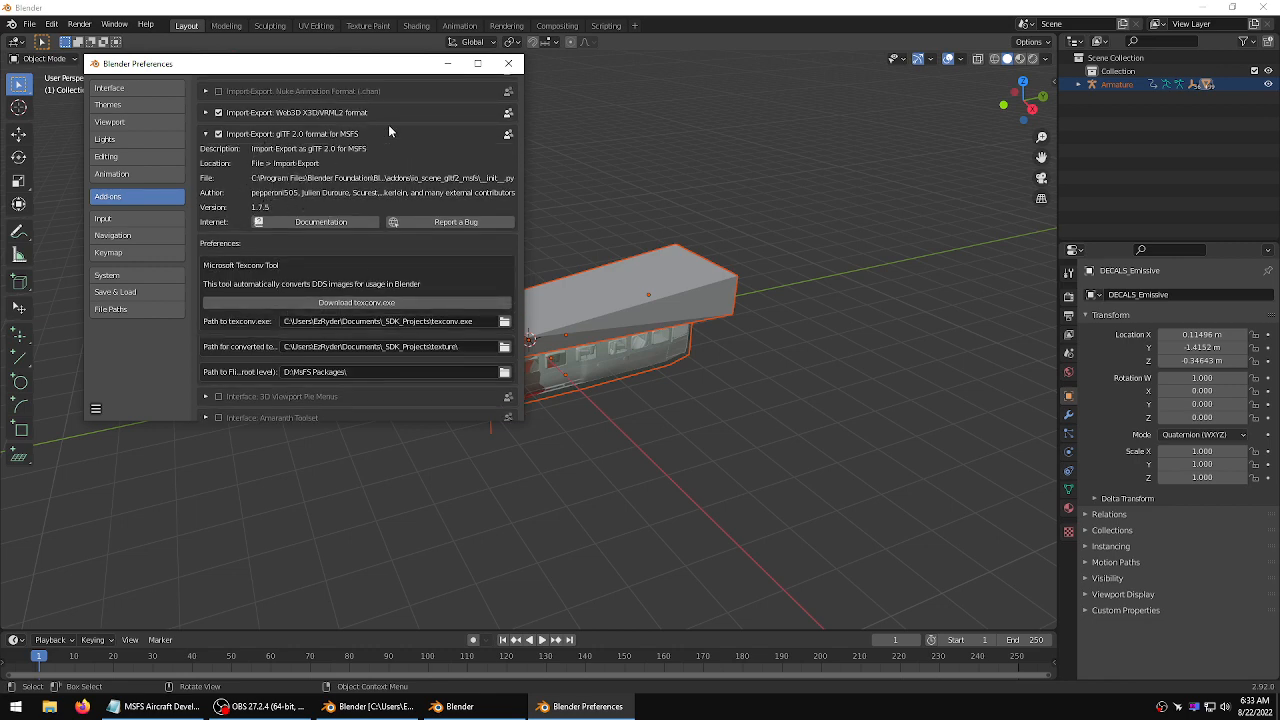
left_click(205, 134)
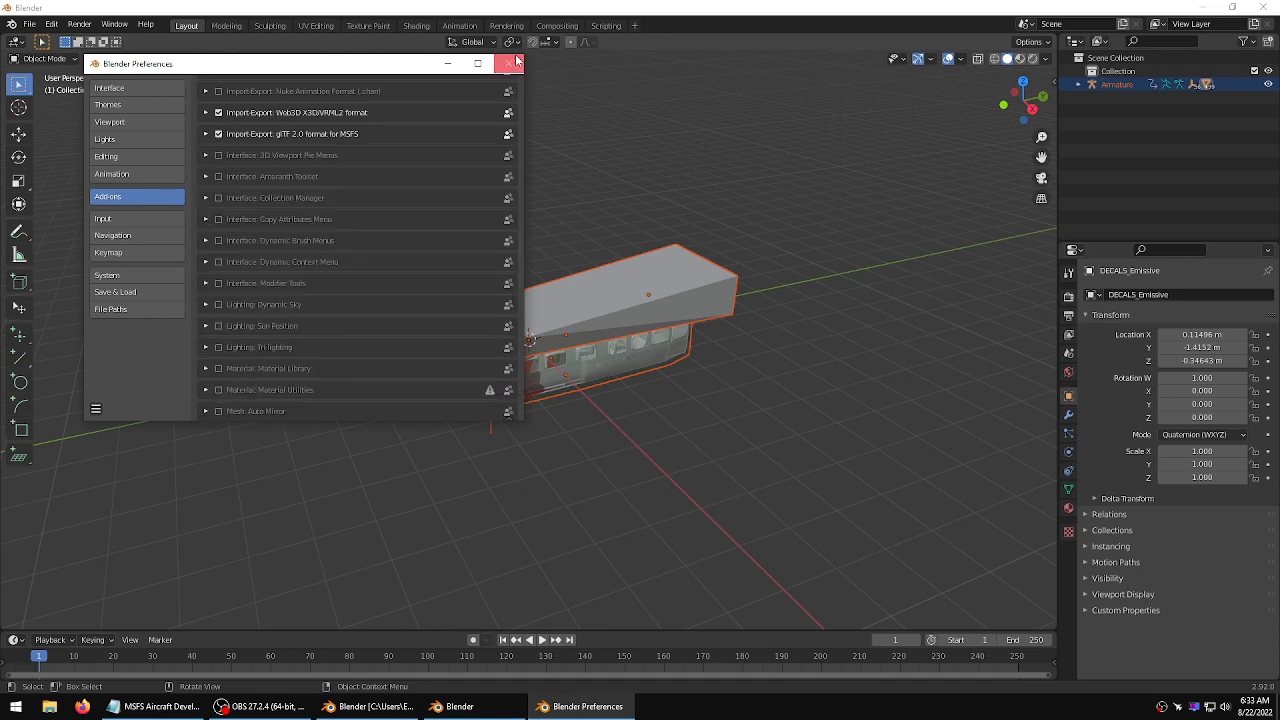
left_click(509, 64)
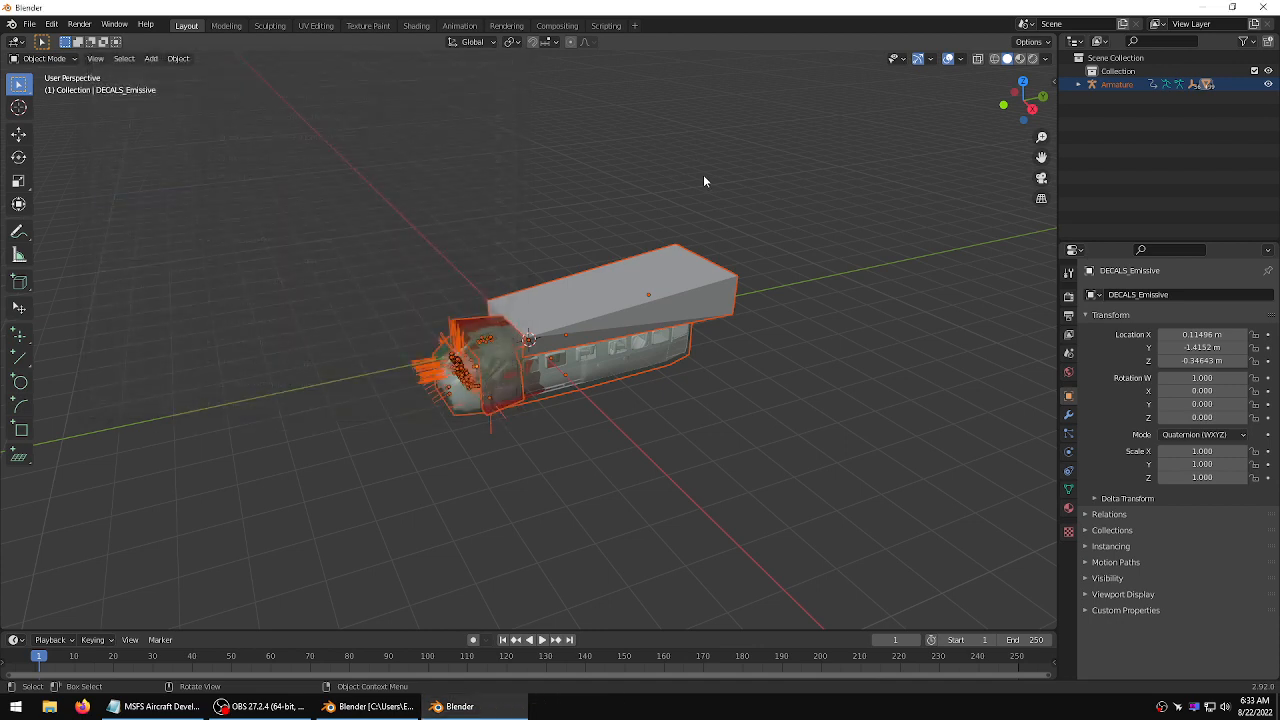
Deselect everything and switch the Animation workspace's left editor to the Nonlinear Animation editor
left_click(704, 175)
middle_click_drag(633, 190, 601, 192)
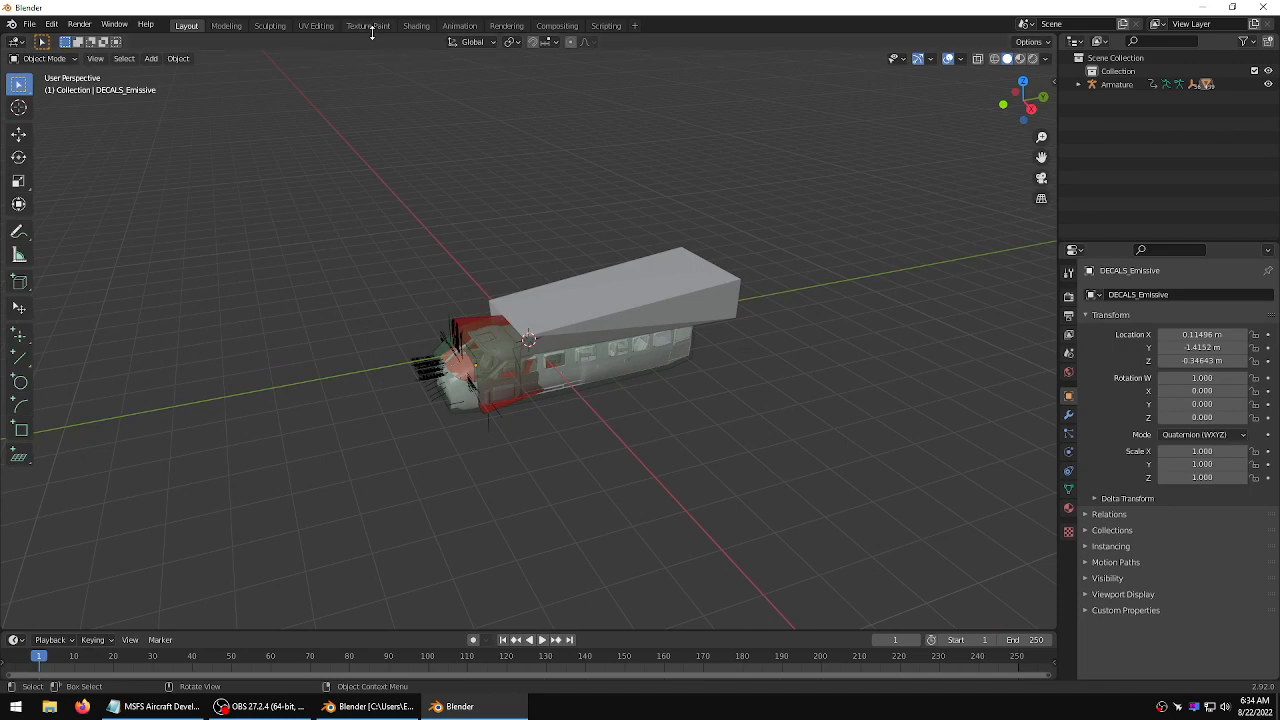
left_click(458, 26)
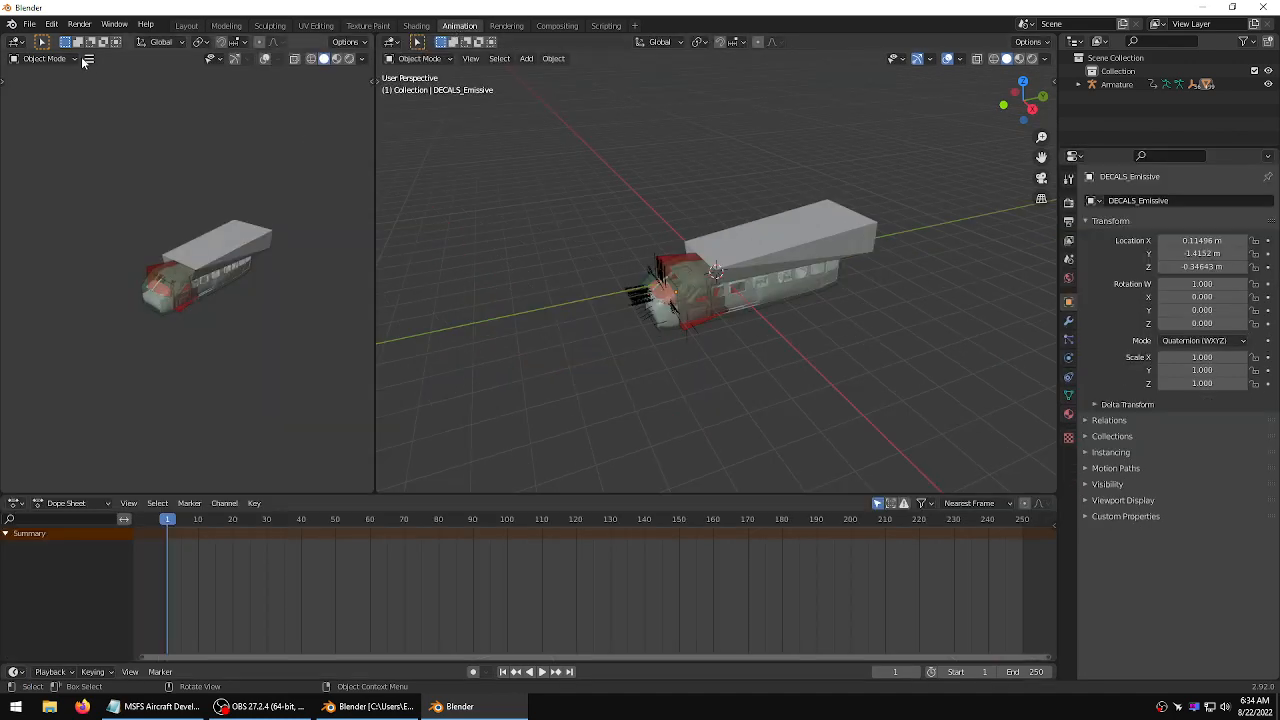
left_click(65, 60)
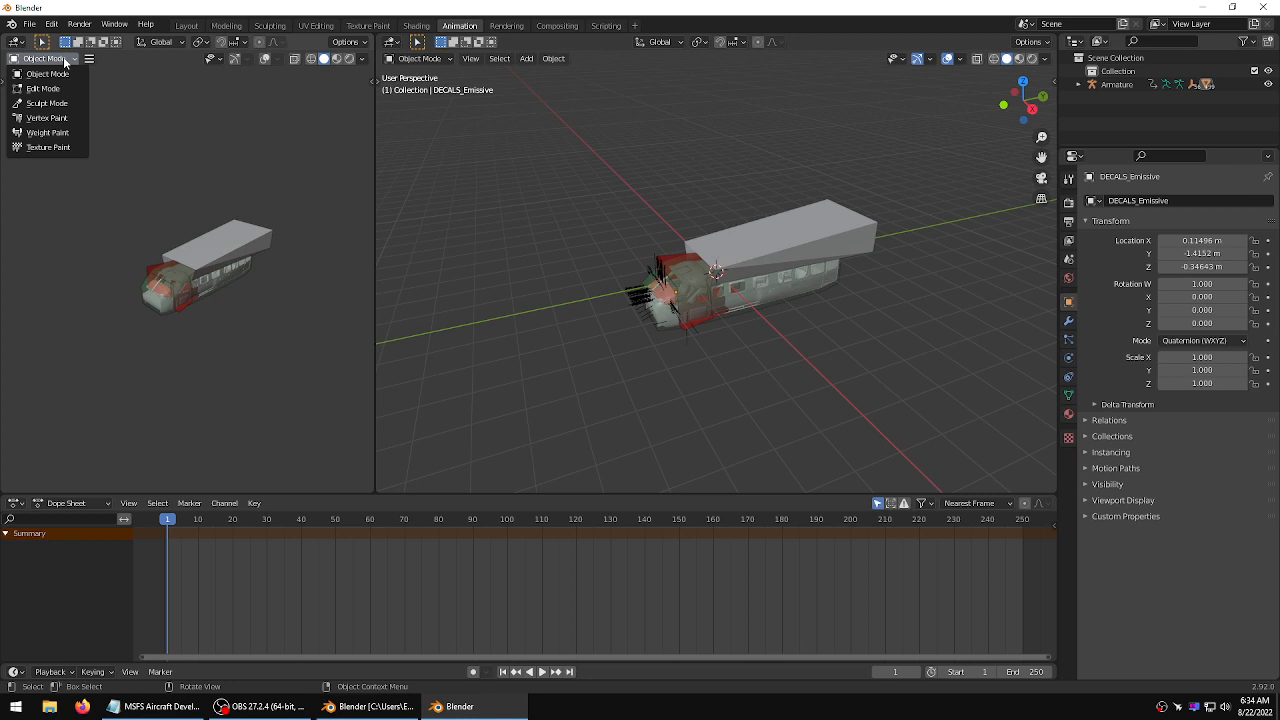
left_click(15, 42)
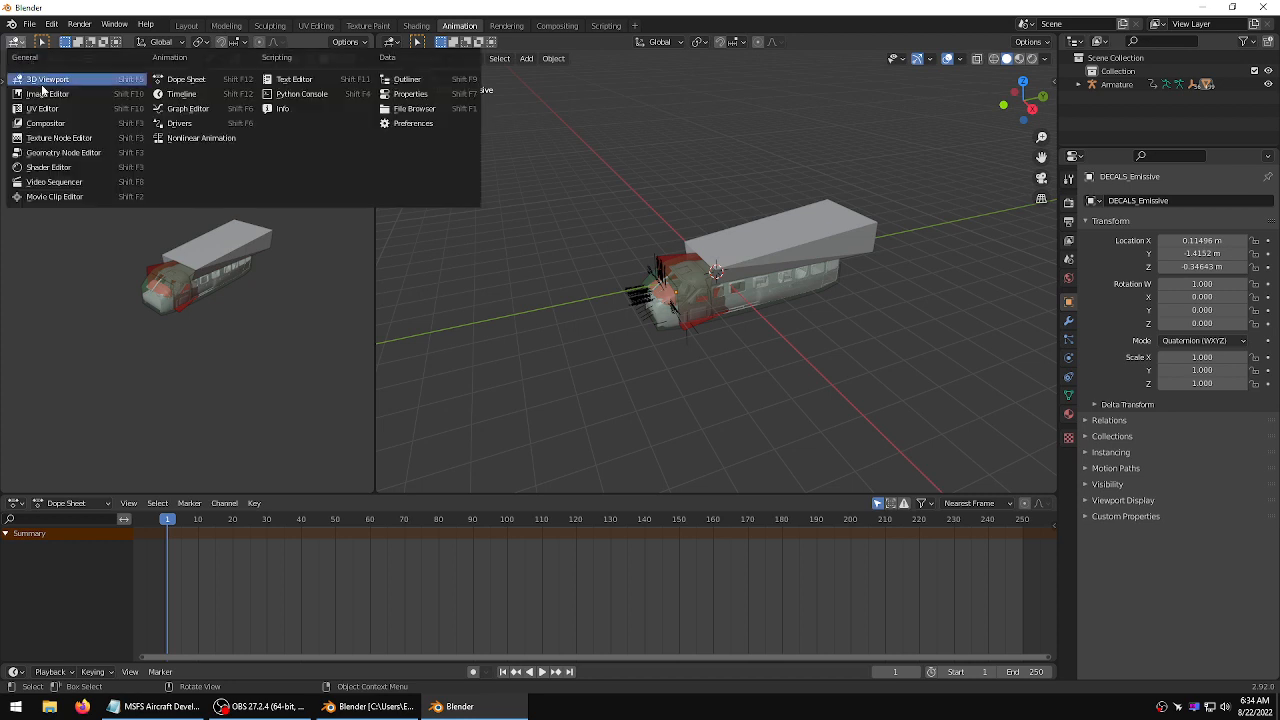
left_click(180, 137)
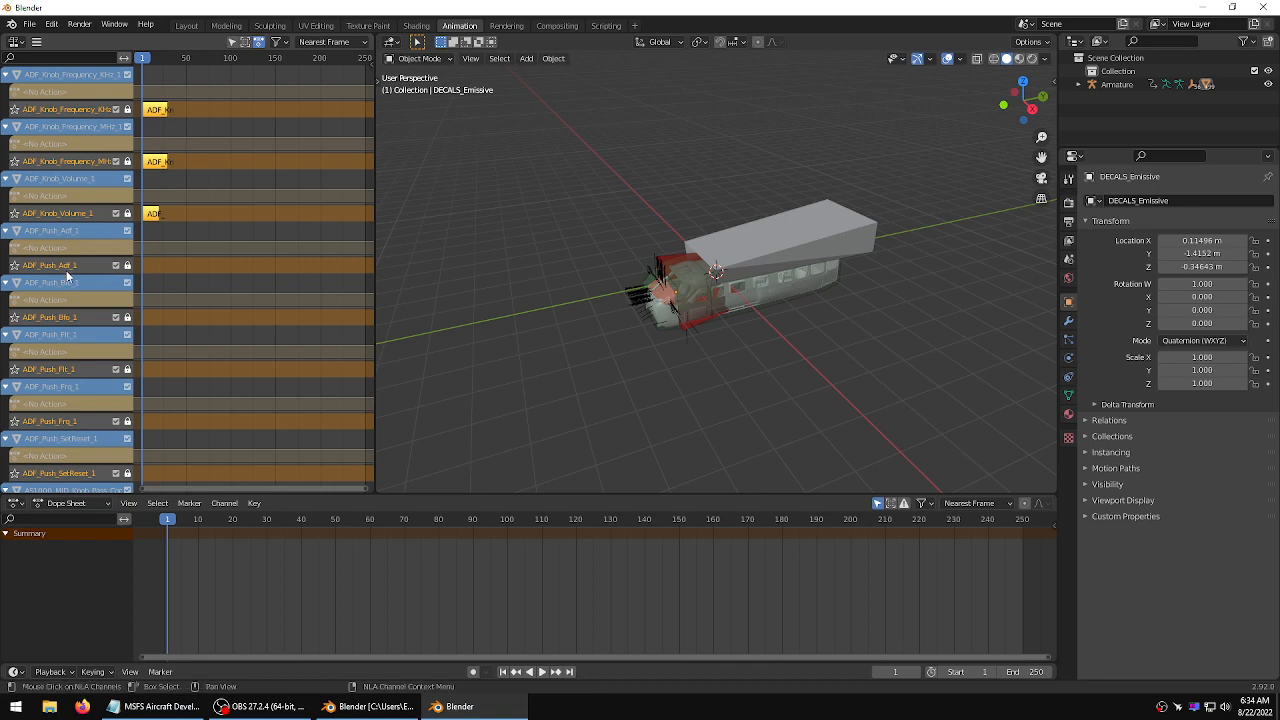
Examine the ADF knob and push-button animation strips in the Nonlinear Animation editor
left_click(159, 273)
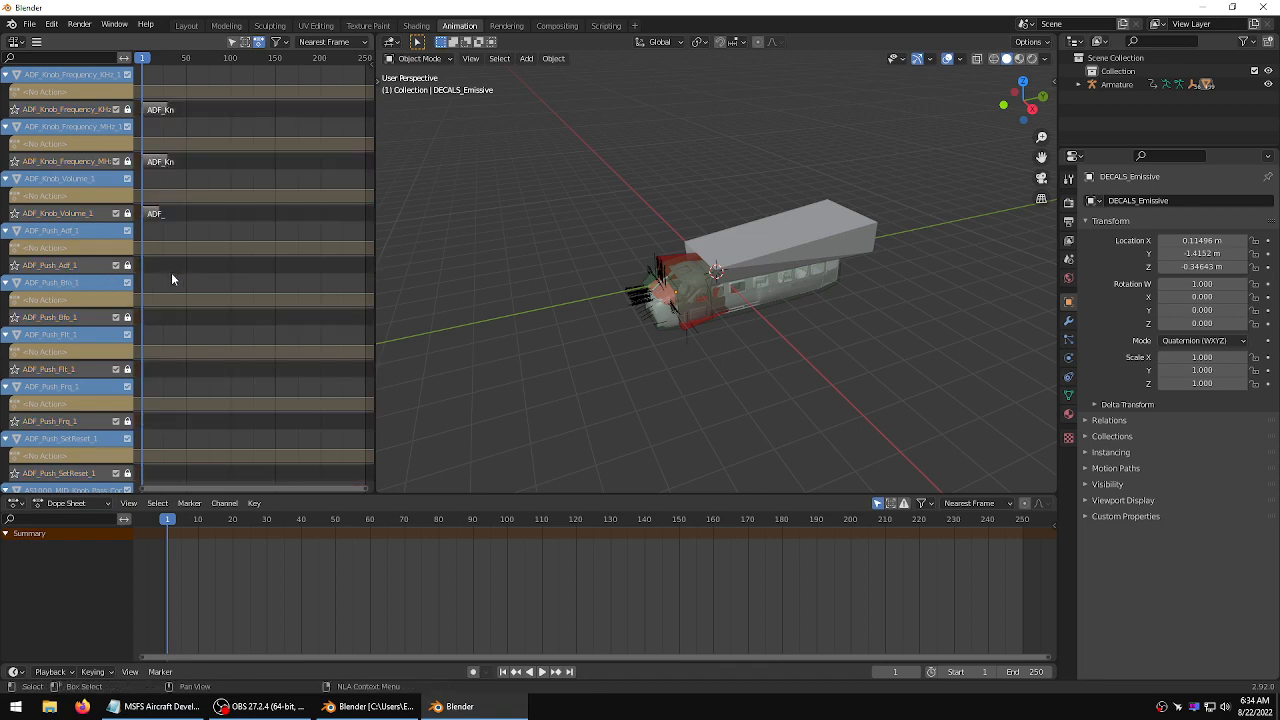
middle_click_drag(171, 272, 275, 296)
scroll(207, 275, "up", 5)
scroll(210, 275, "up", 14)
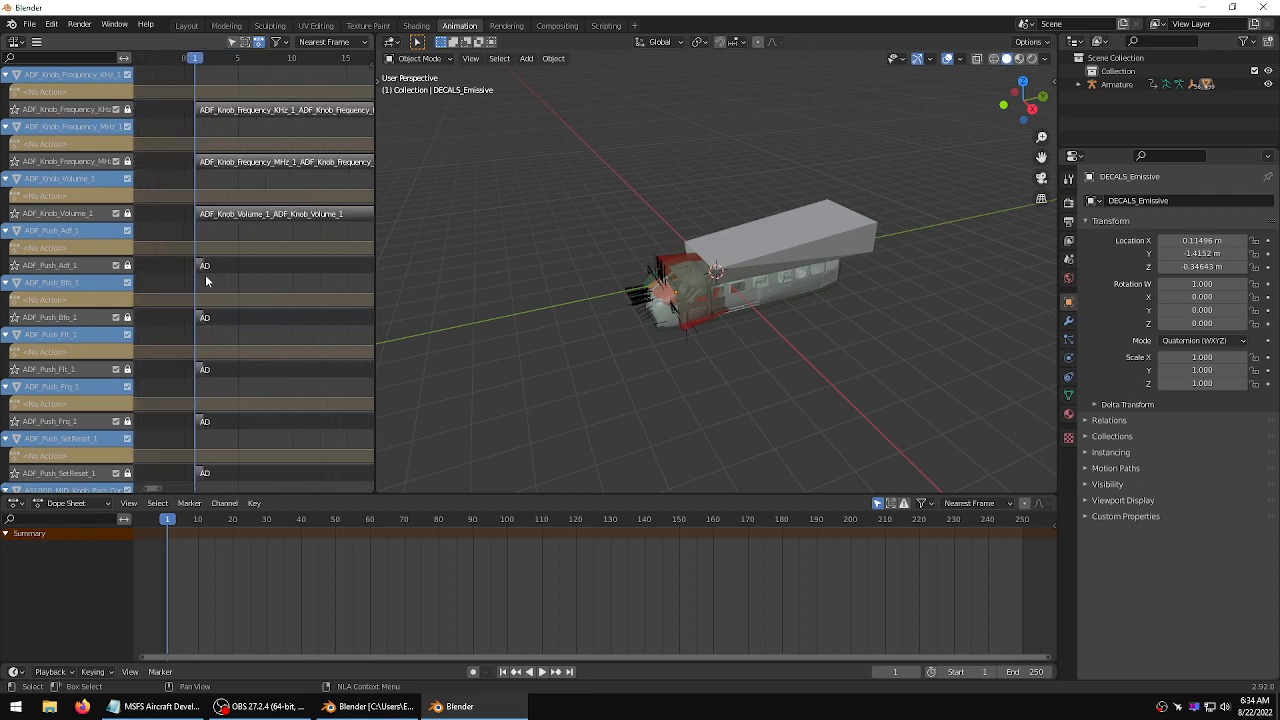
mouse_move(174, 264)
middle_mouse_down()
mouse_move(294, 268)
mouse_move(152, 266)
middle_mouse_up()
scroll(226, 270, "up", 9)
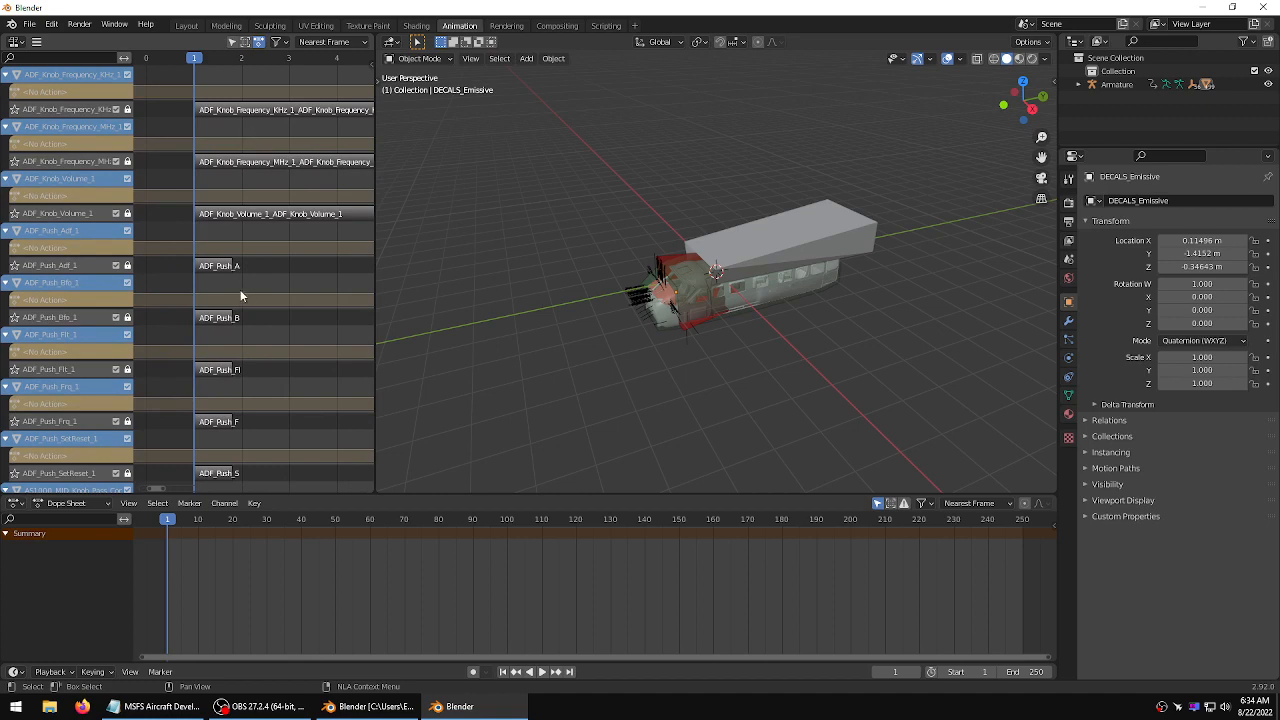
left_click(217, 267)
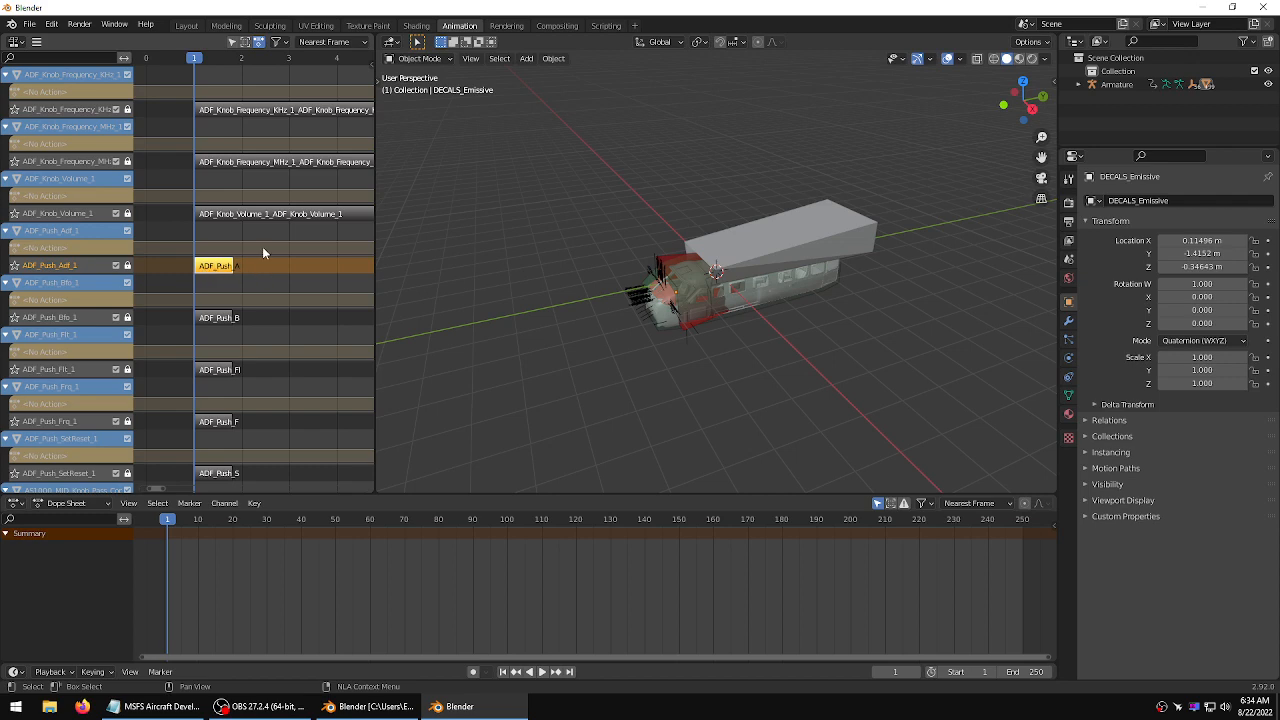
scroll(263, 246, "down", 2)
scroll(270, 216, "right", 3, "ctrl")
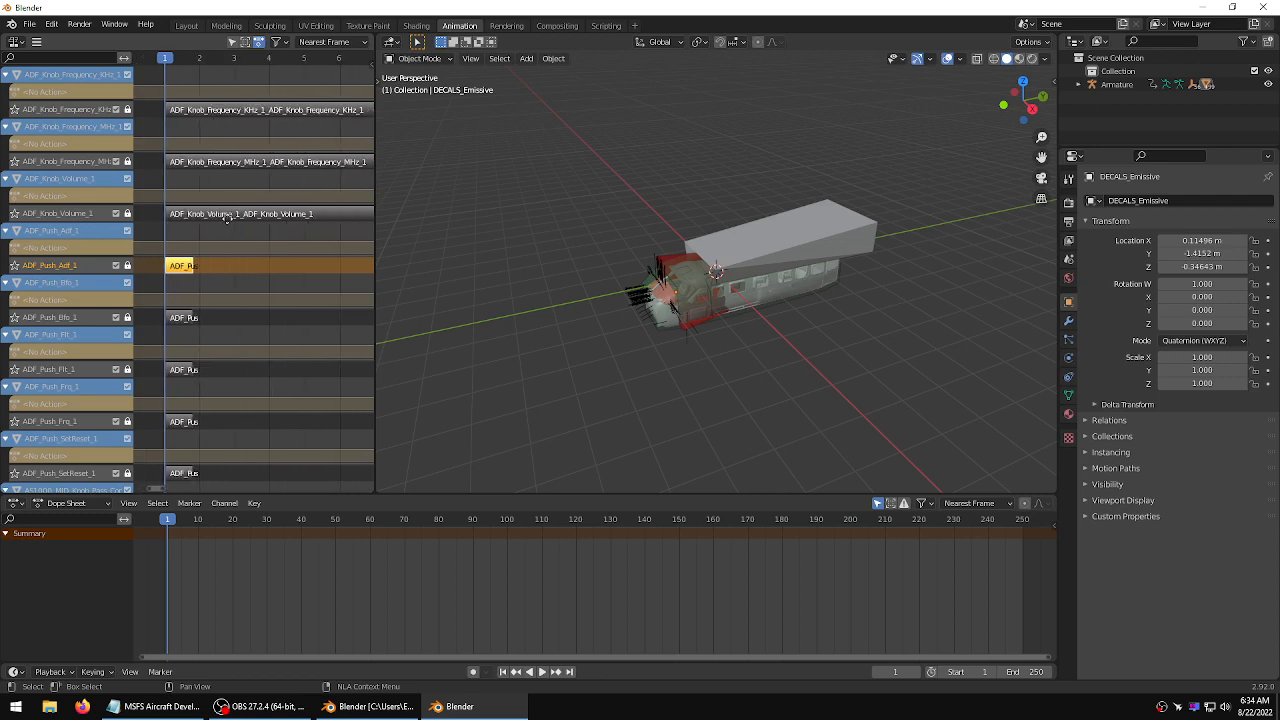
scroll(274, 210, "down", 2)
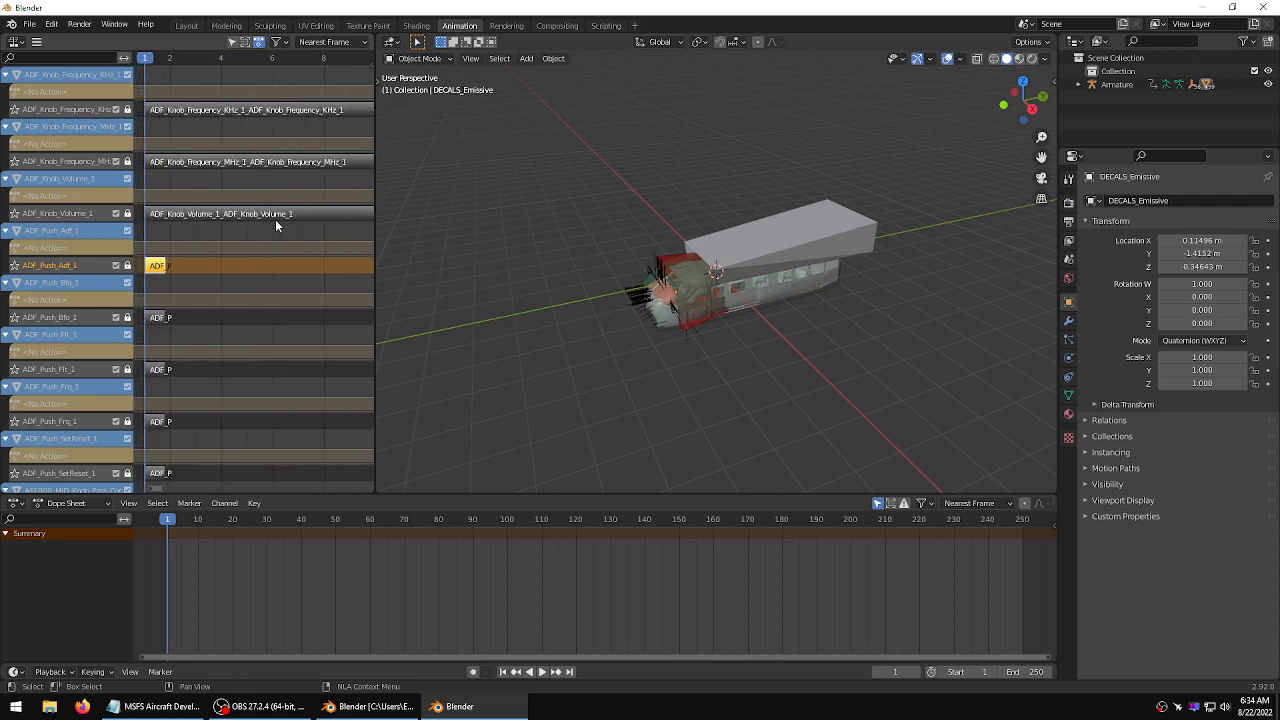
left_click(277, 216)
scroll(259, 270, "down", 6)
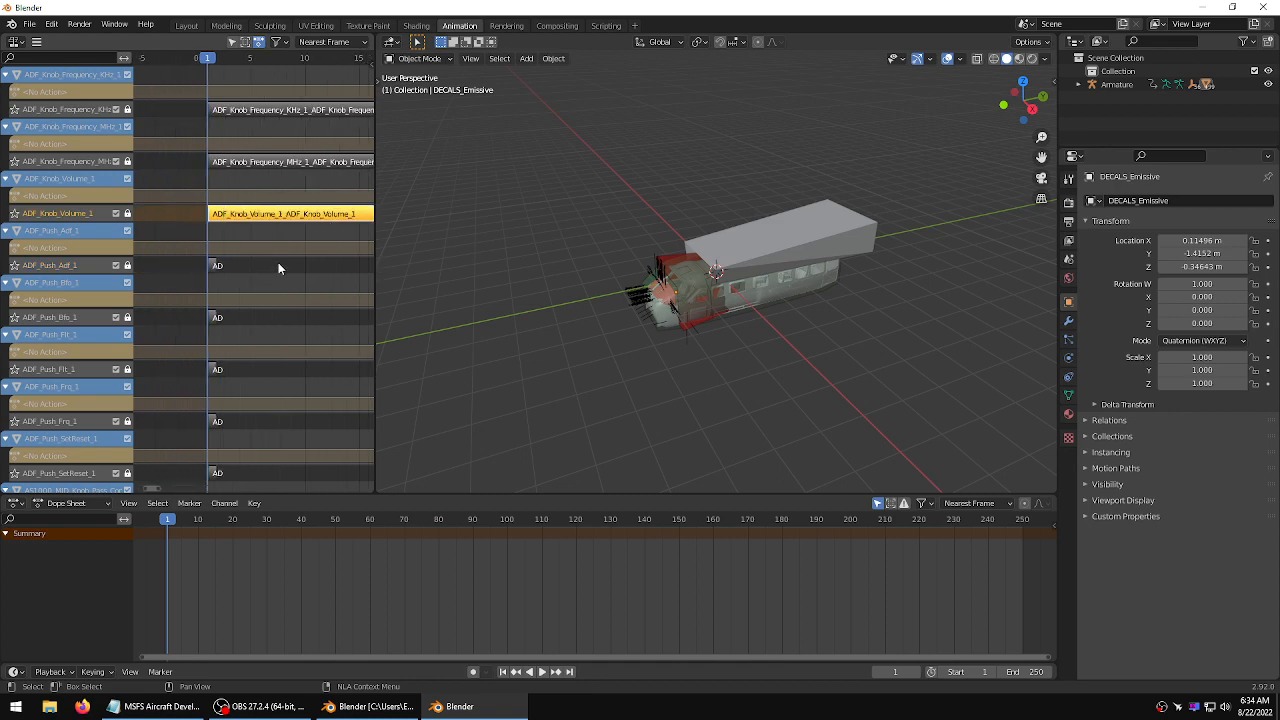
middle_click_drag(295, 277, 160, 273)
middle_click_drag(280, 271, 278, 274)
scroll(253, 282, "down", 4)
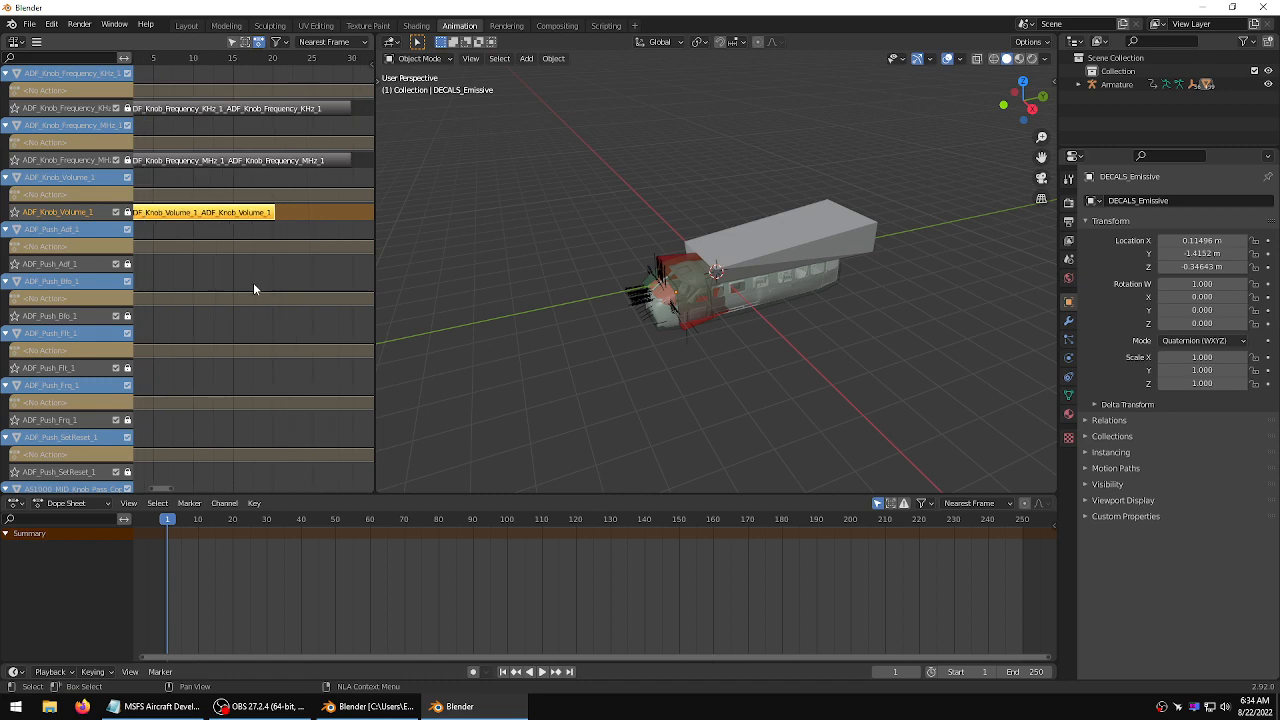
middle_click_drag(226, 283, 267, 282)
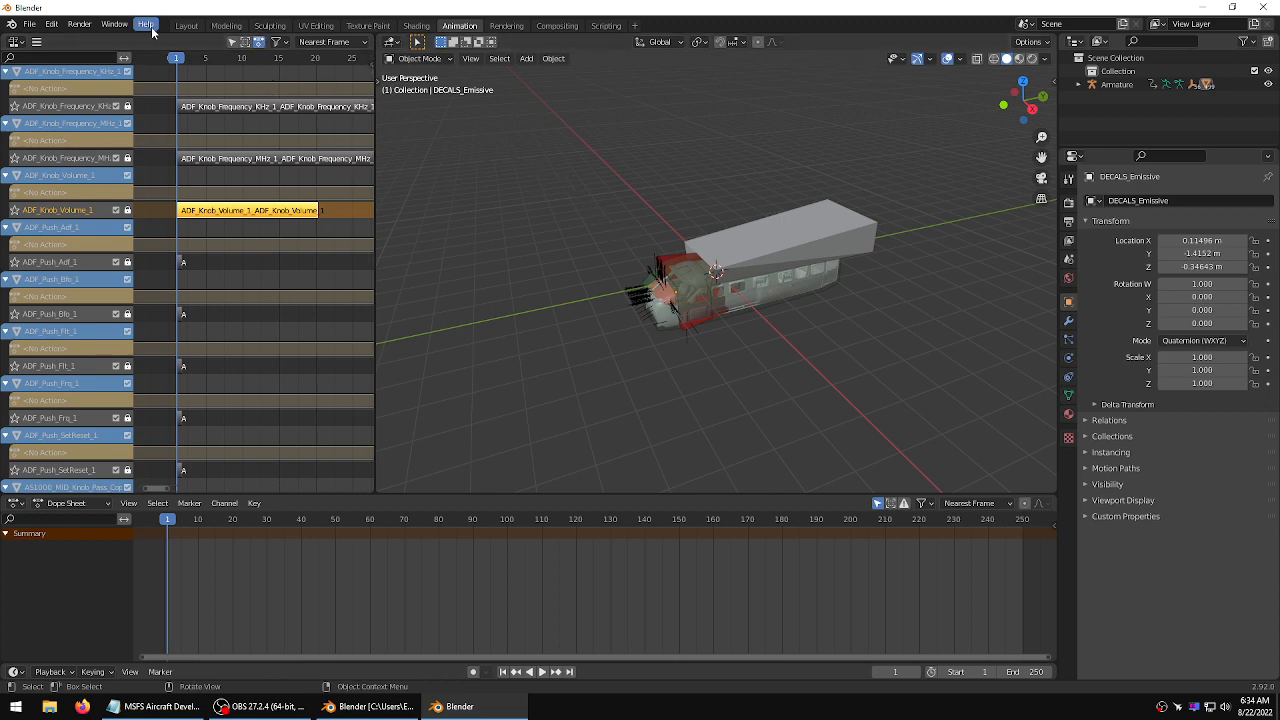
Return to the Layout workspace and hide the xo_ShadowOccluder and WINDSHIELD_COLLISION objects
left_click(186, 26)
left_click(618, 311)
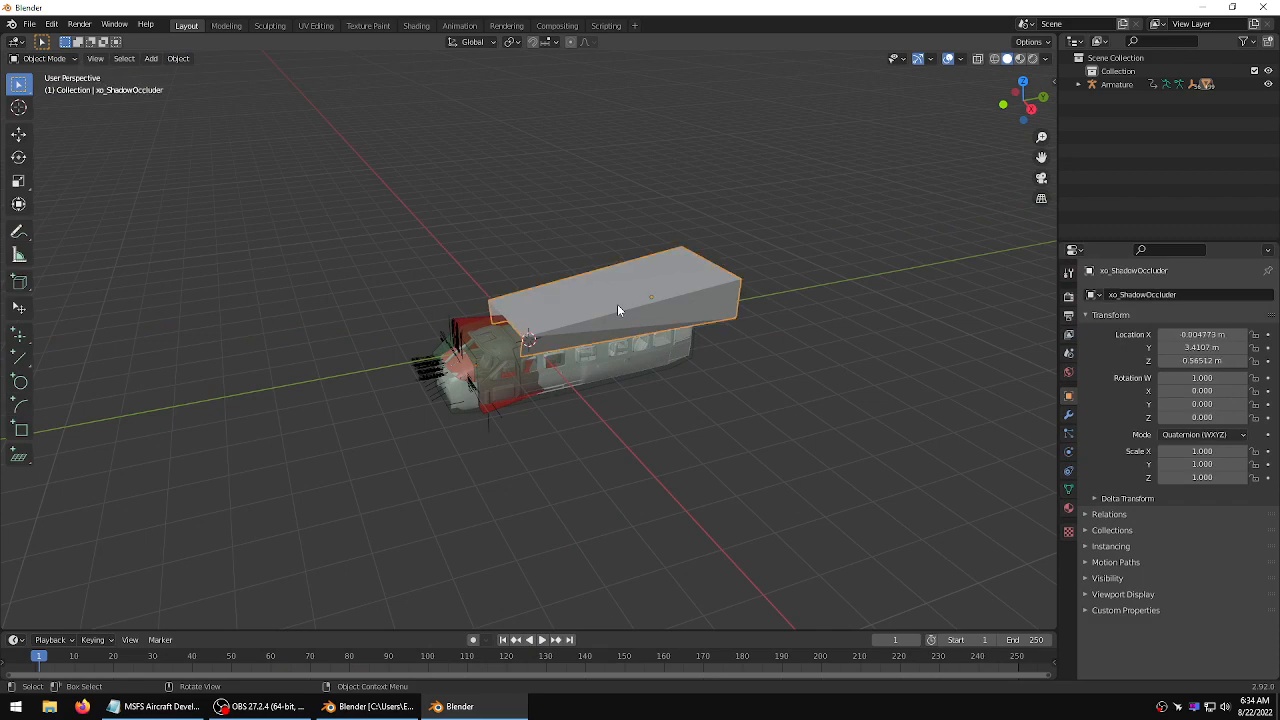
key("h")
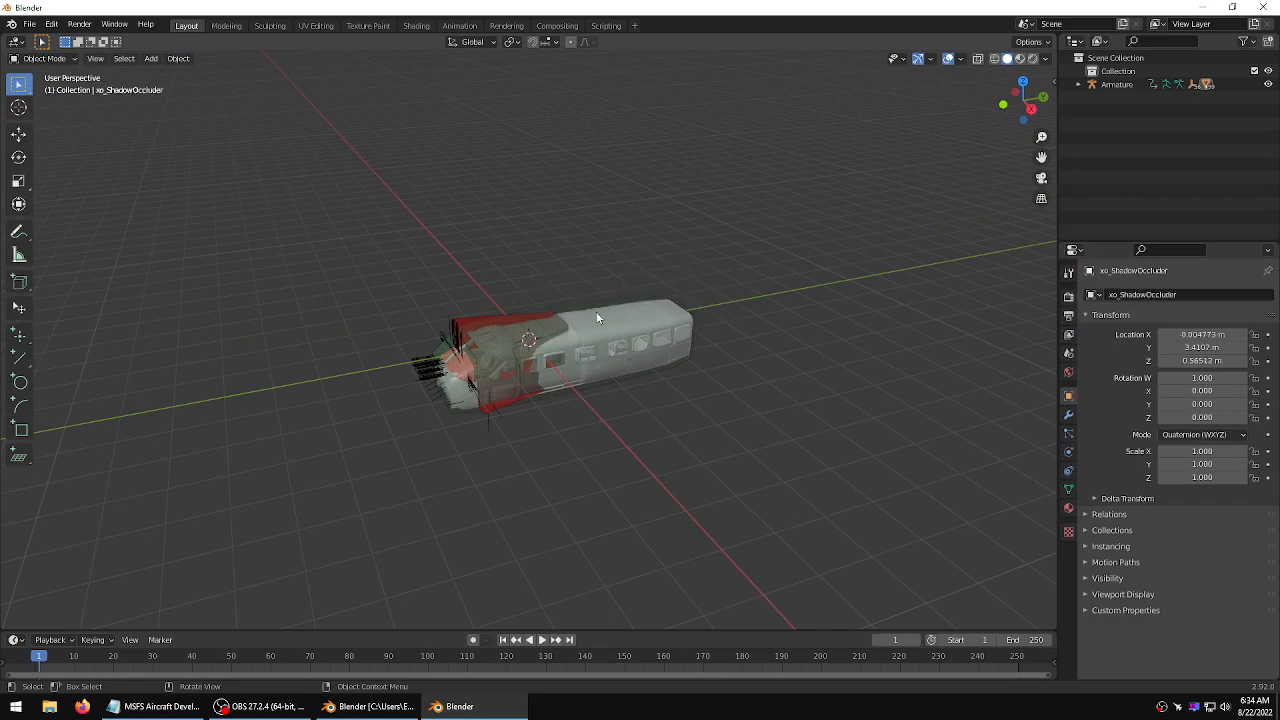
left_click(478, 337)
key("h")
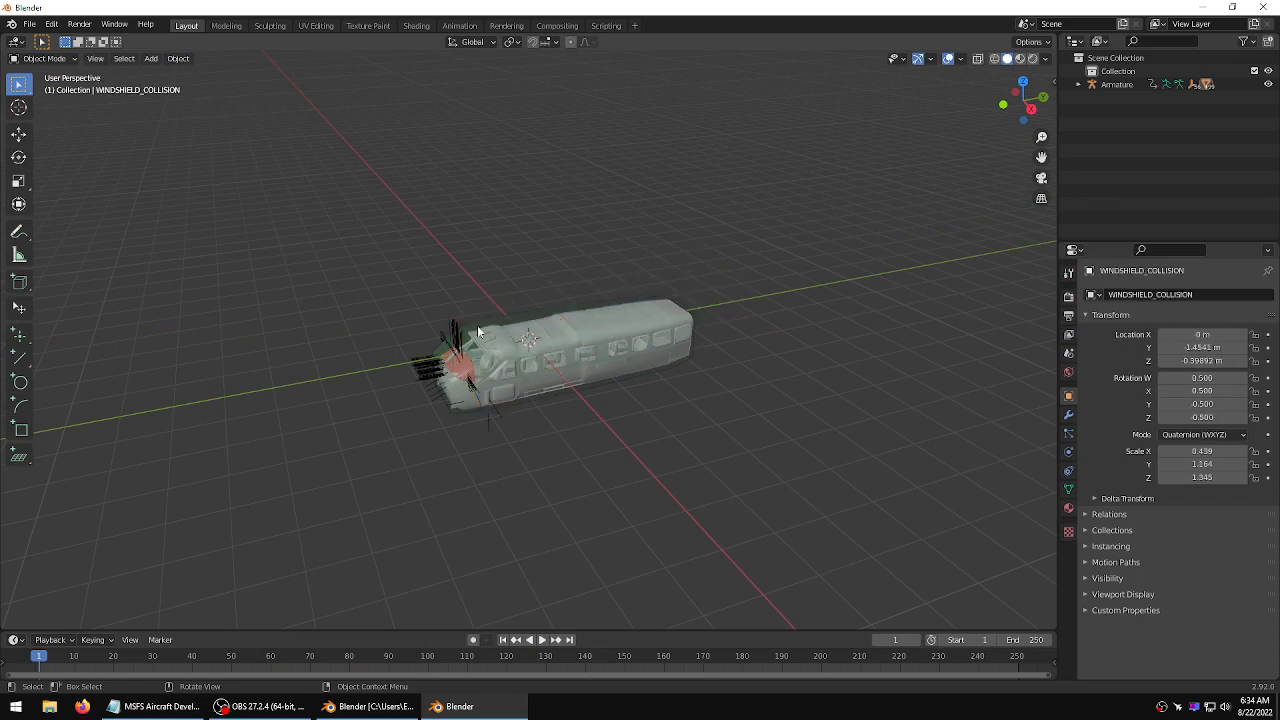
Select the Occluder mesh around the fuselage and copy it to the clipboard
left_click(498, 332)
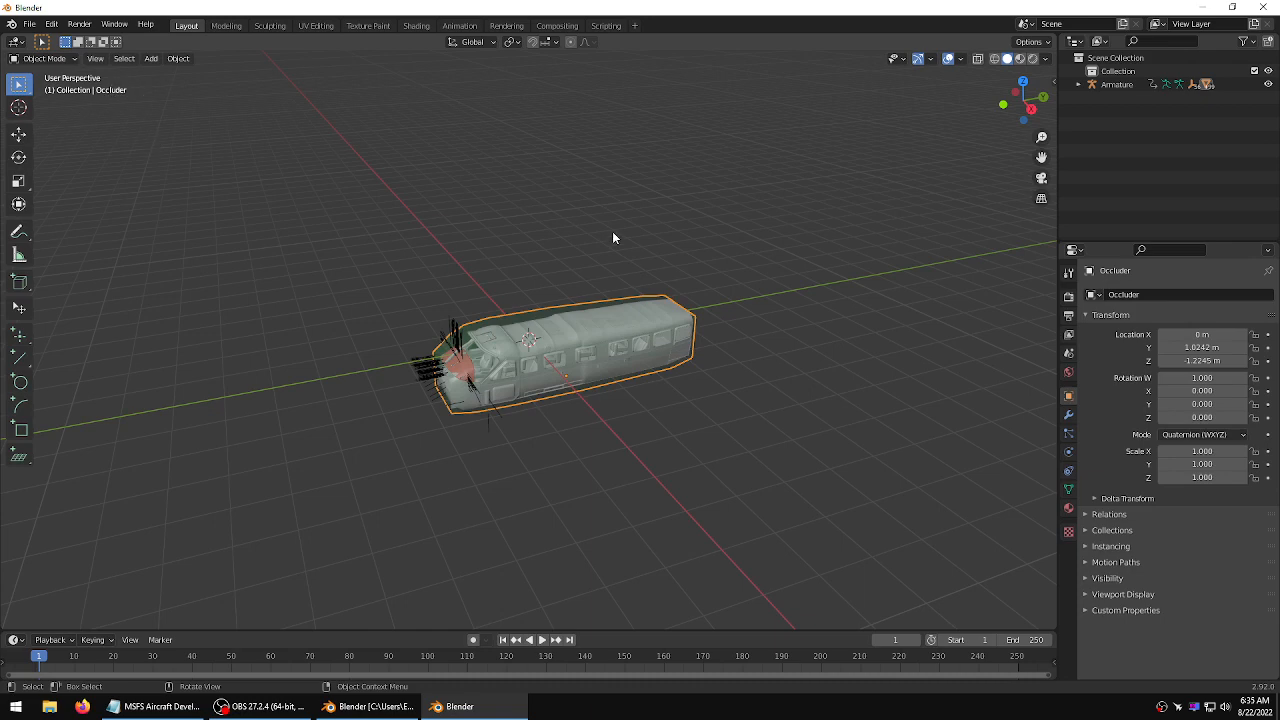
scroll(534, 305, "up", 3)
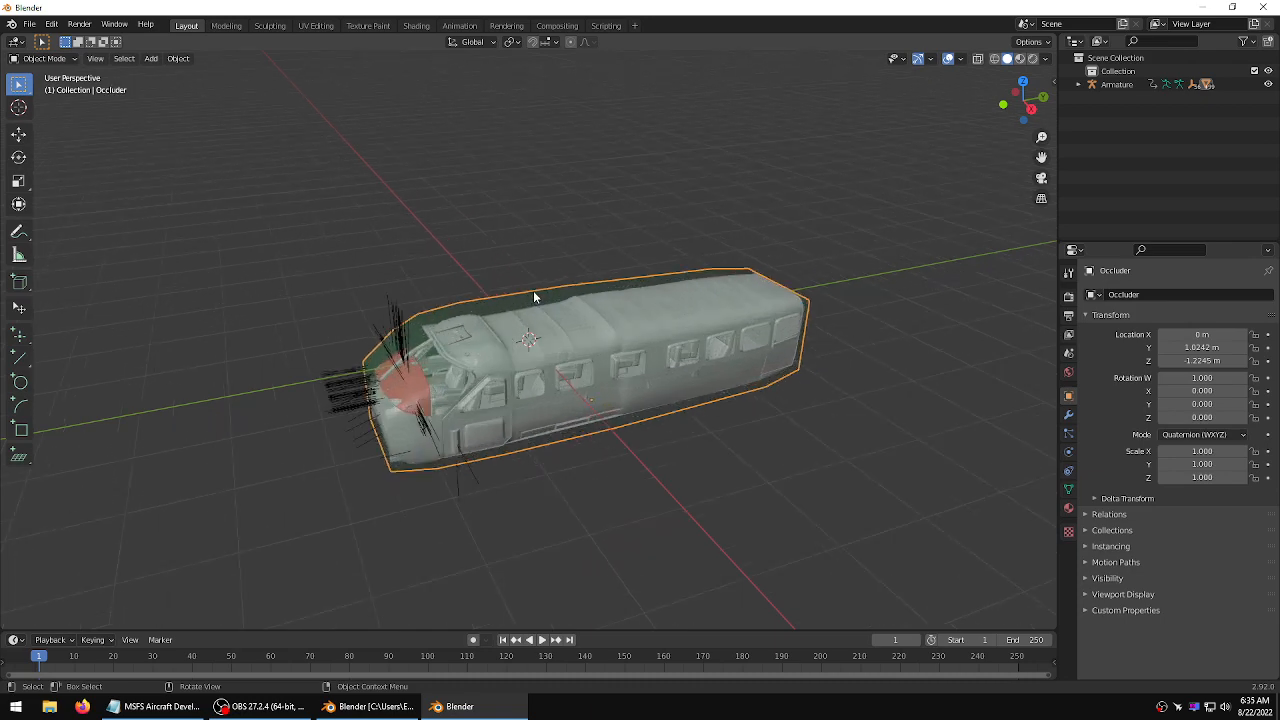
key("ctrl+c")
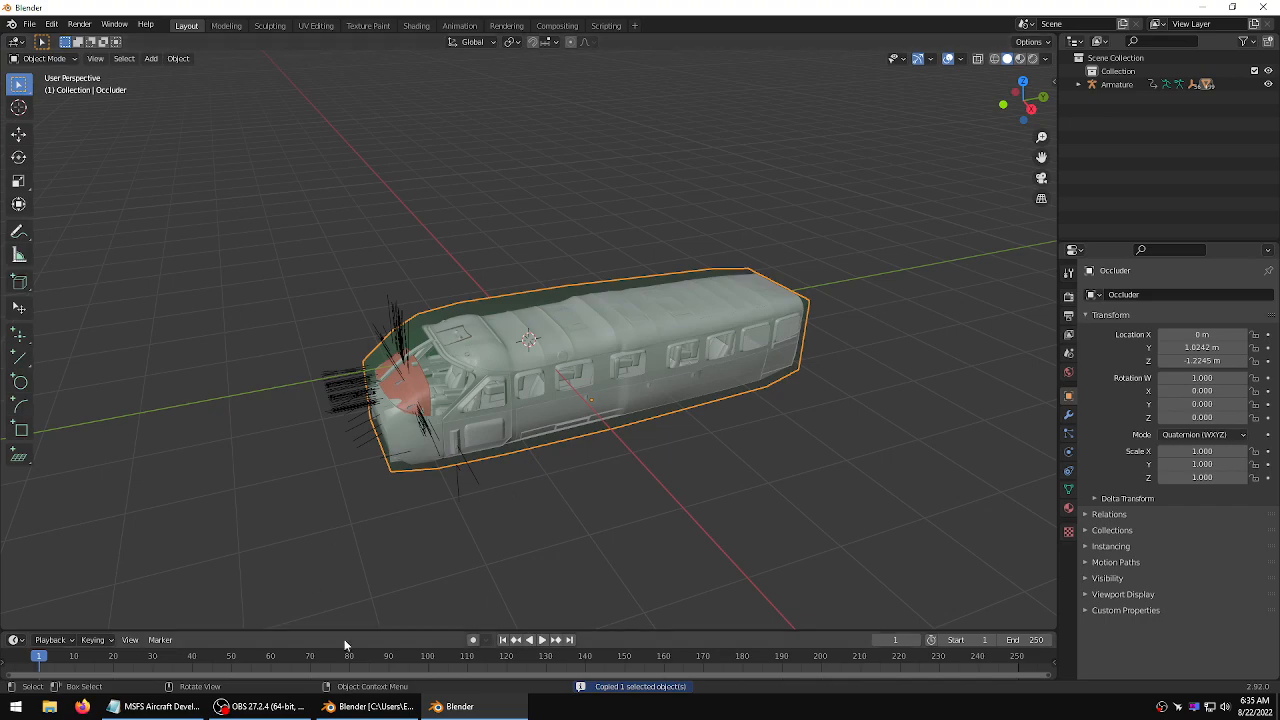
Switch to the Tecnam P2006T Blender window and save the file
left_click(362, 708)
left_click(362, 708)
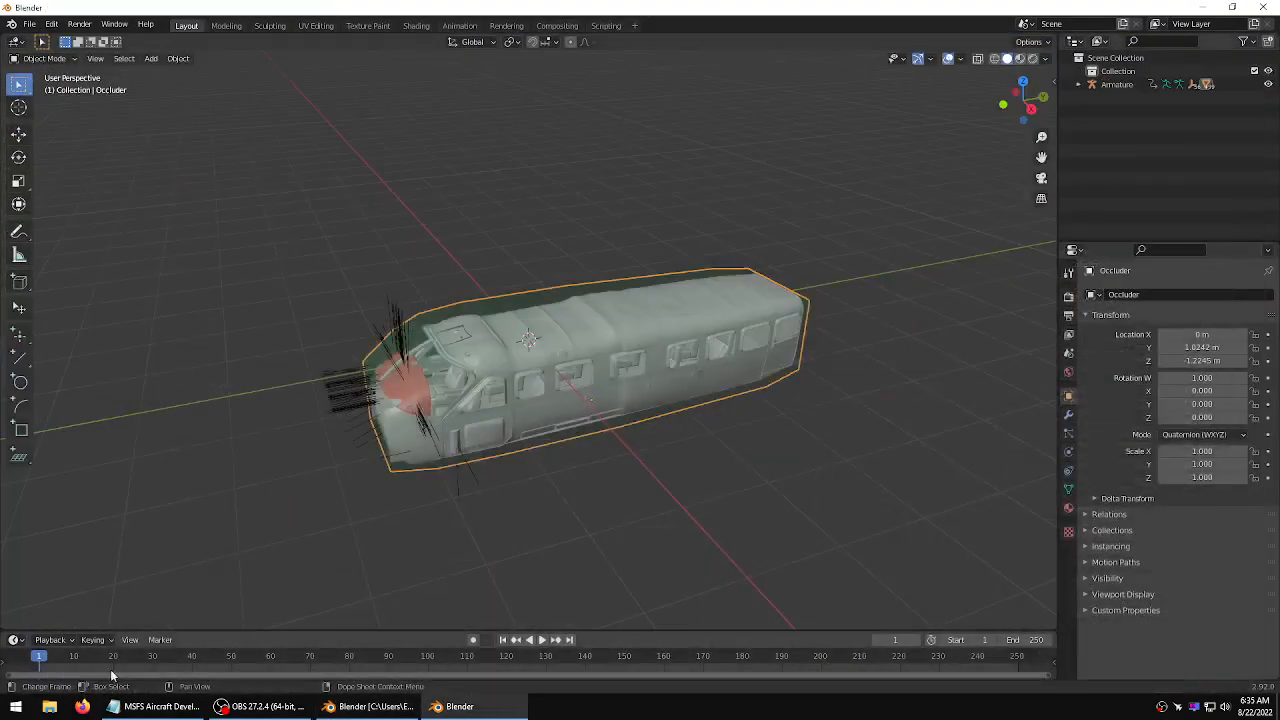
left_click(23, 713)
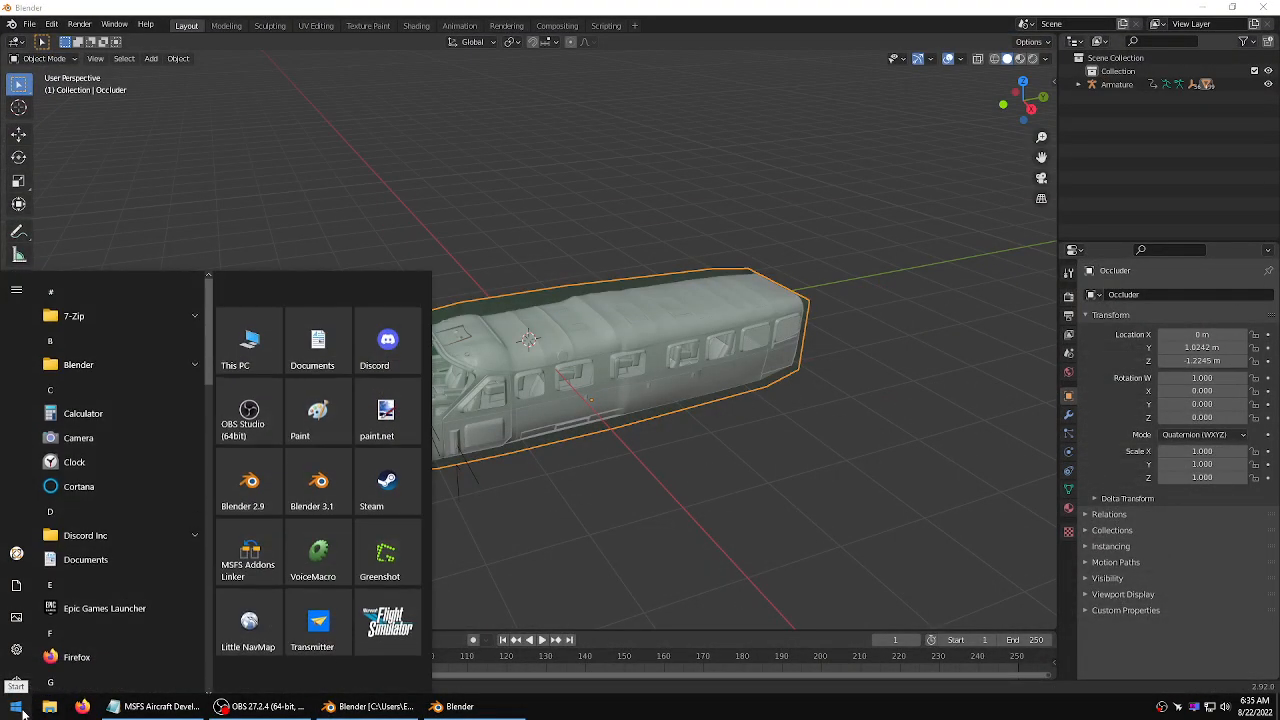
left_click(22, 713)
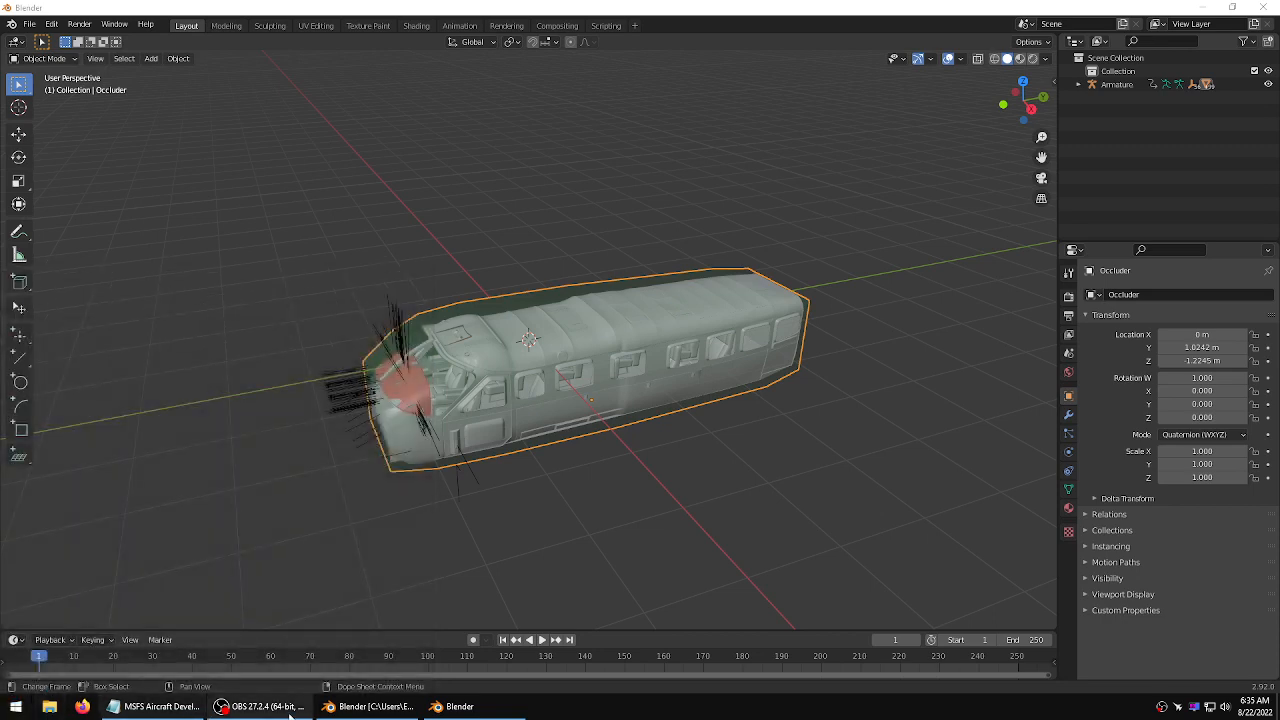
left_click(362, 708)
left_click(30, 24)
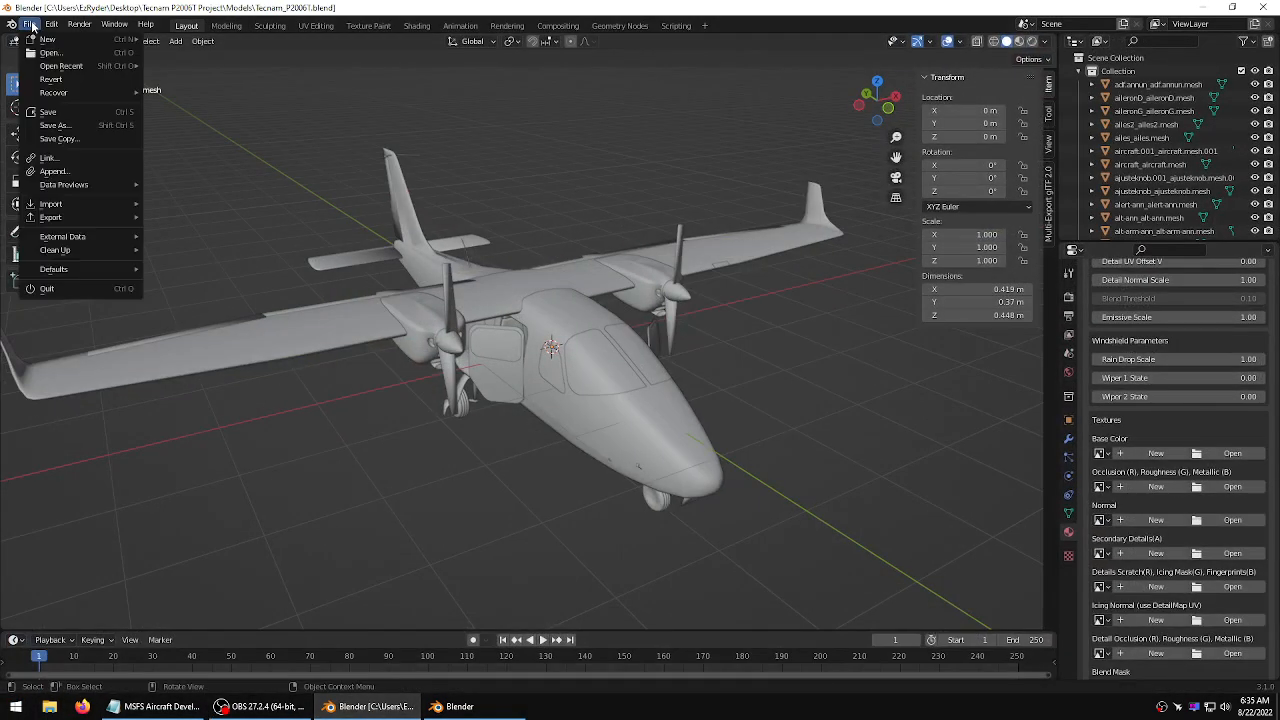
left_click(52, 114)
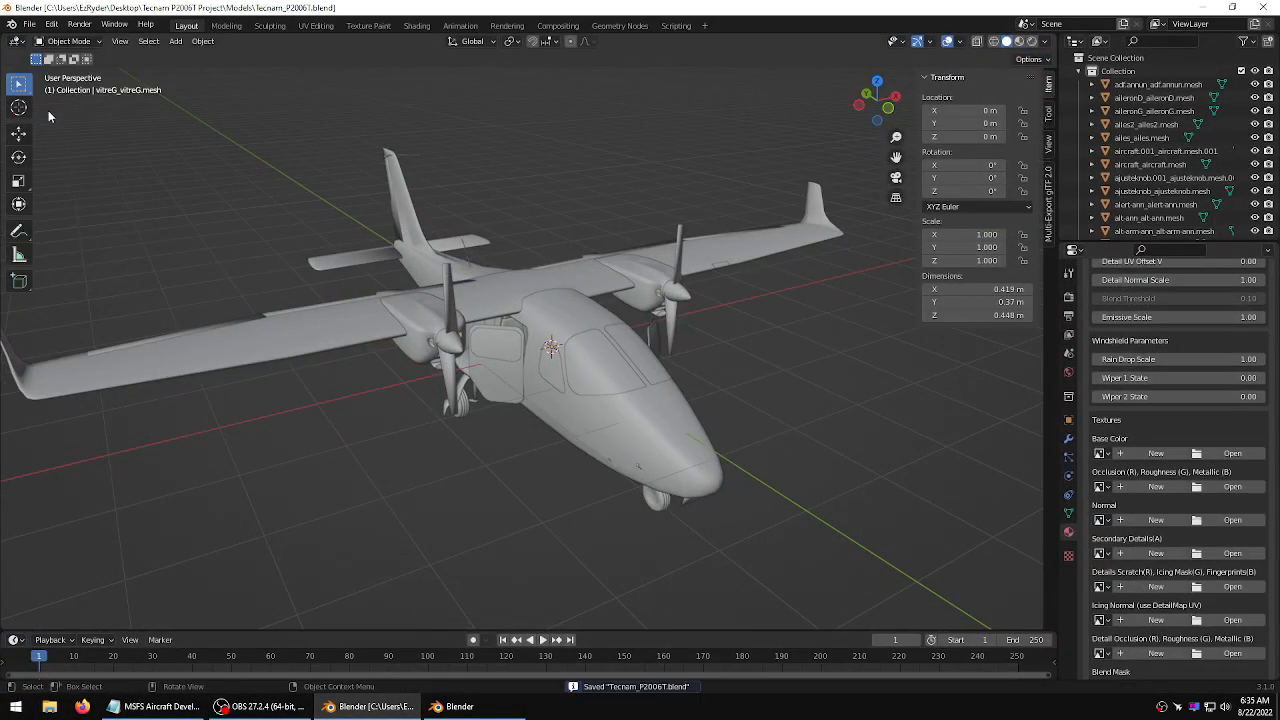
Create a new General file
left_click(30, 26)
mouse_move(50, 39)
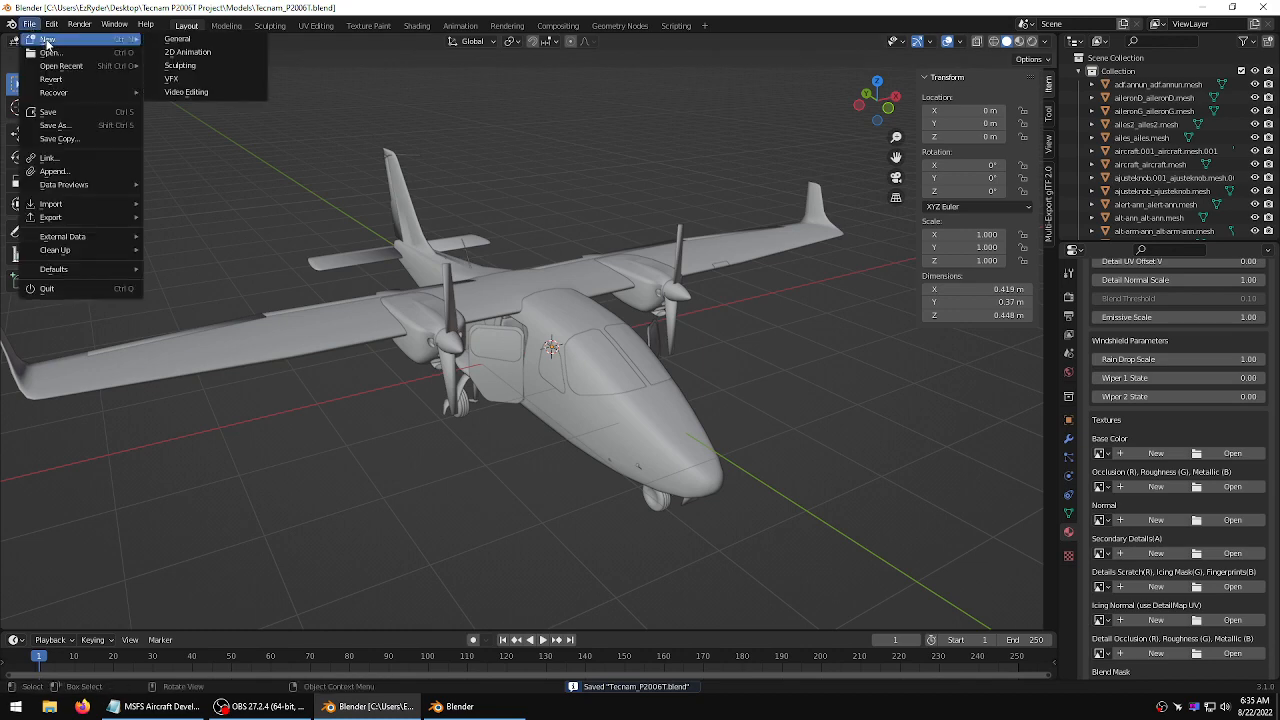
left_click(175, 39)
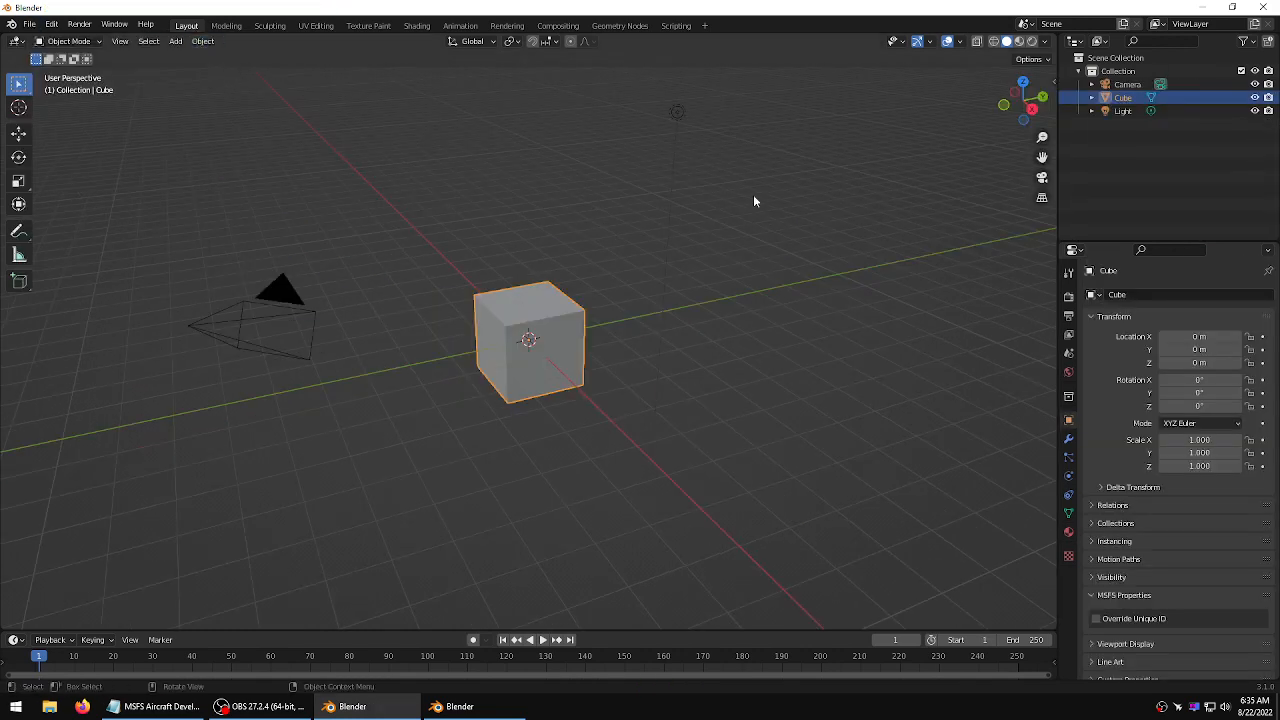
Delete the default camera, cube and light from the new scene
left_click_drag(786, 150, 108, 420)
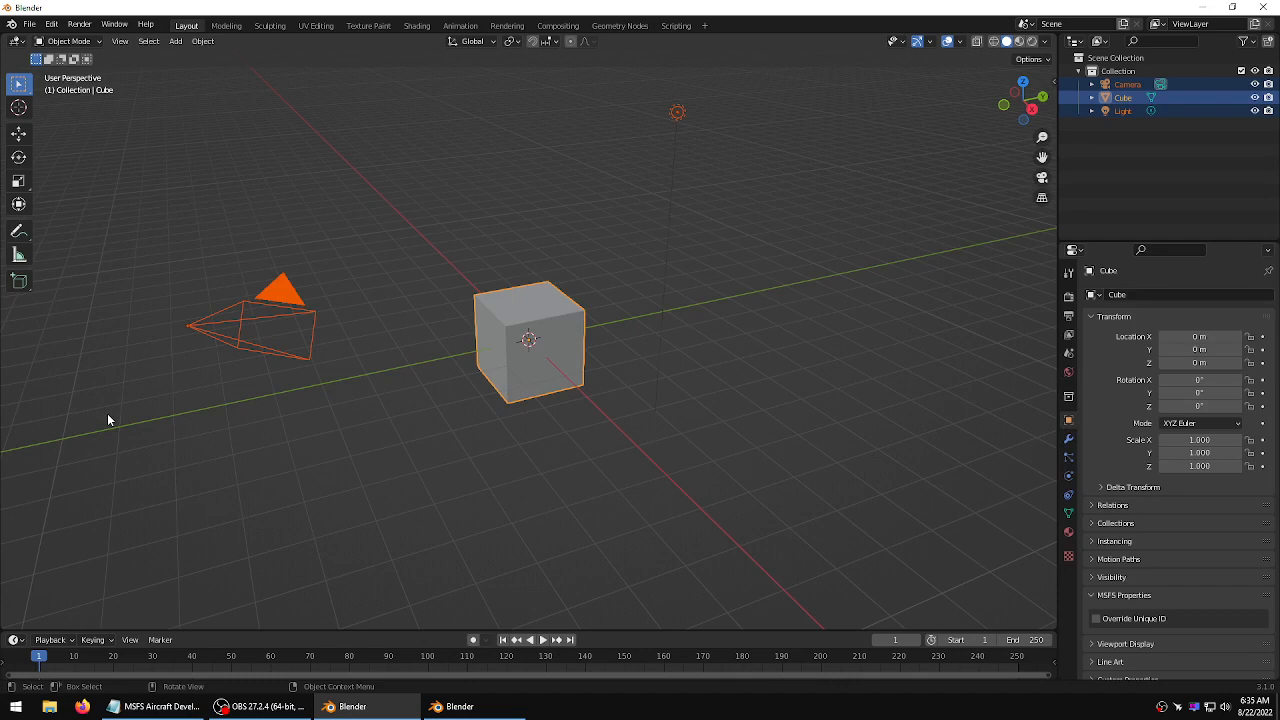
key("Delete")
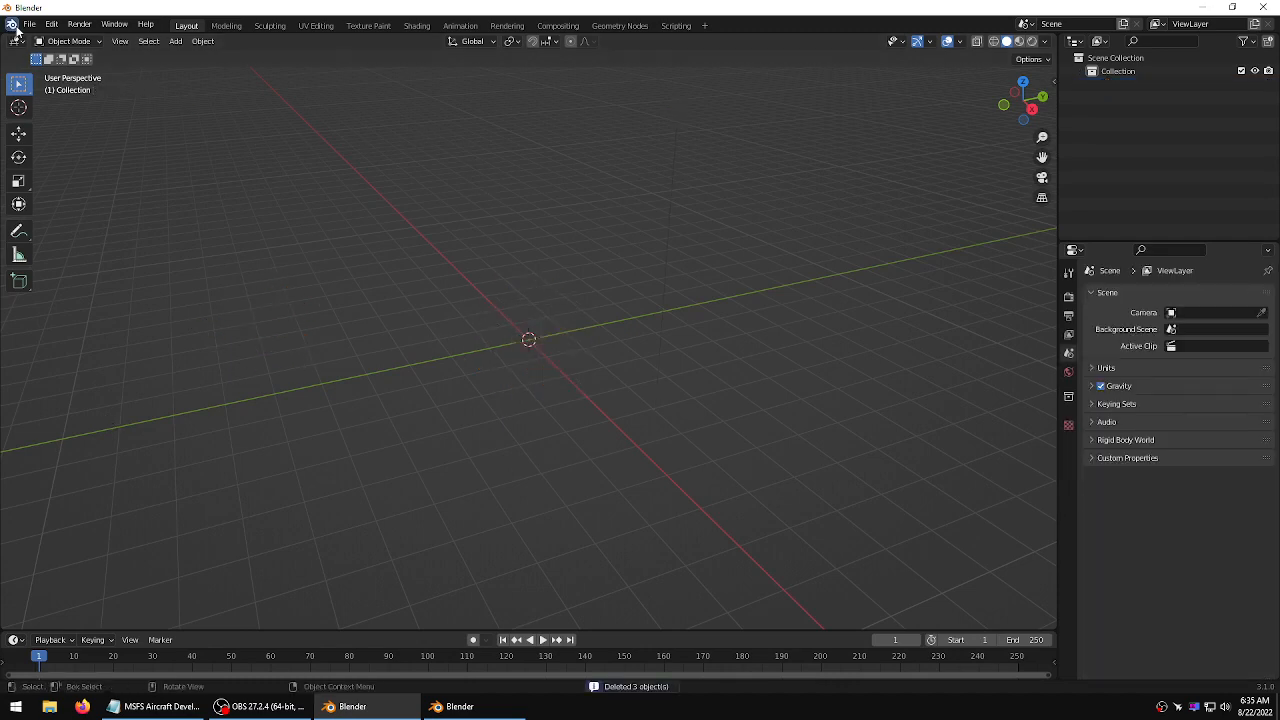
left_click(455, 706)
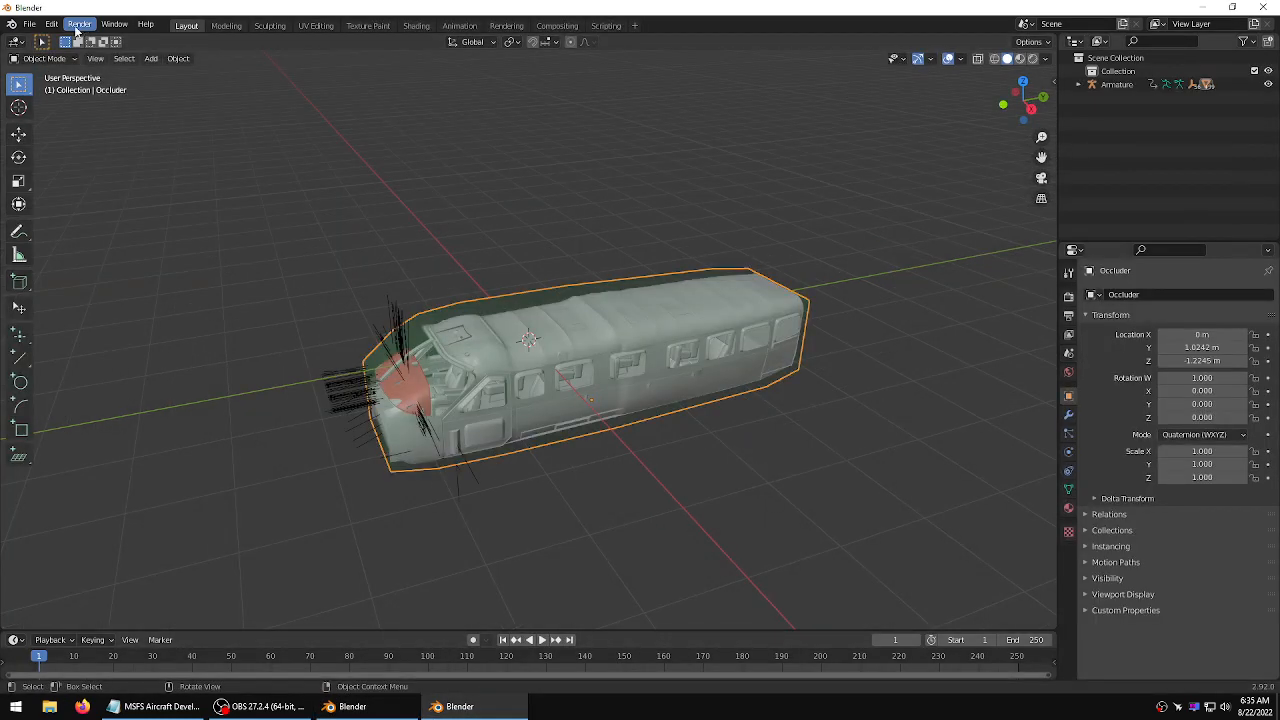
left_click(11, 24)
left_click(40, 39)
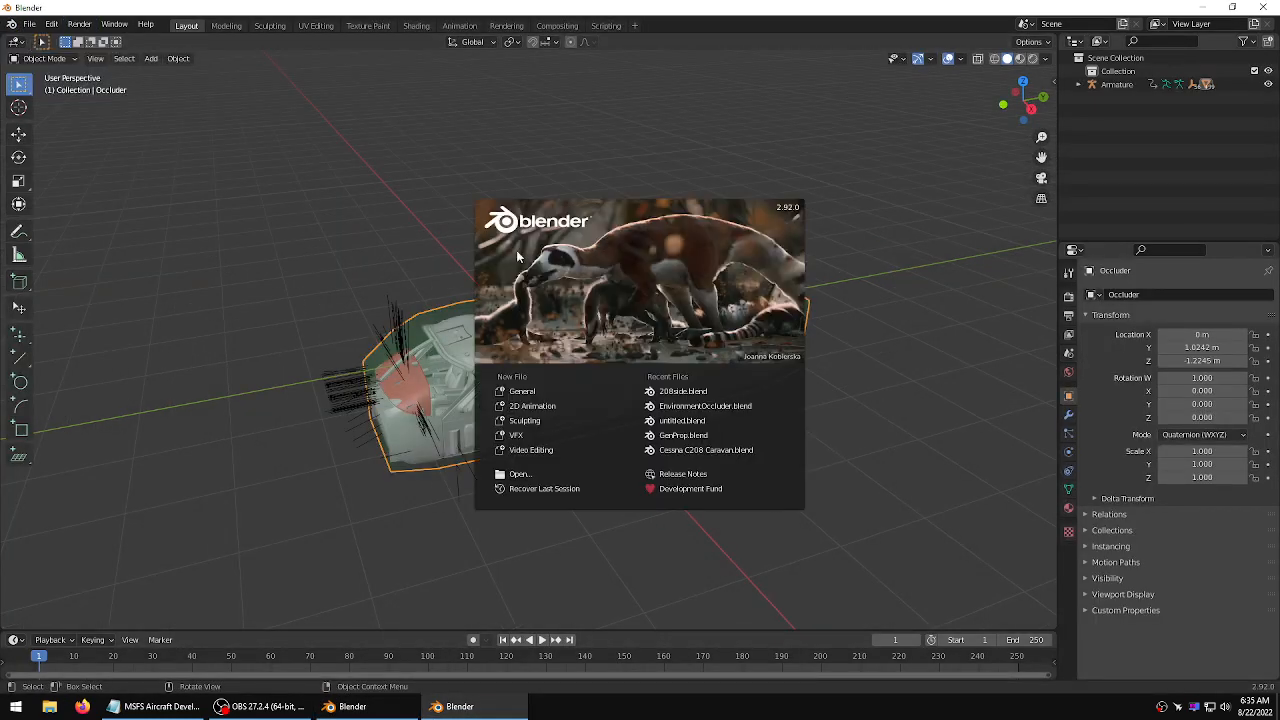
left_click(350, 706)
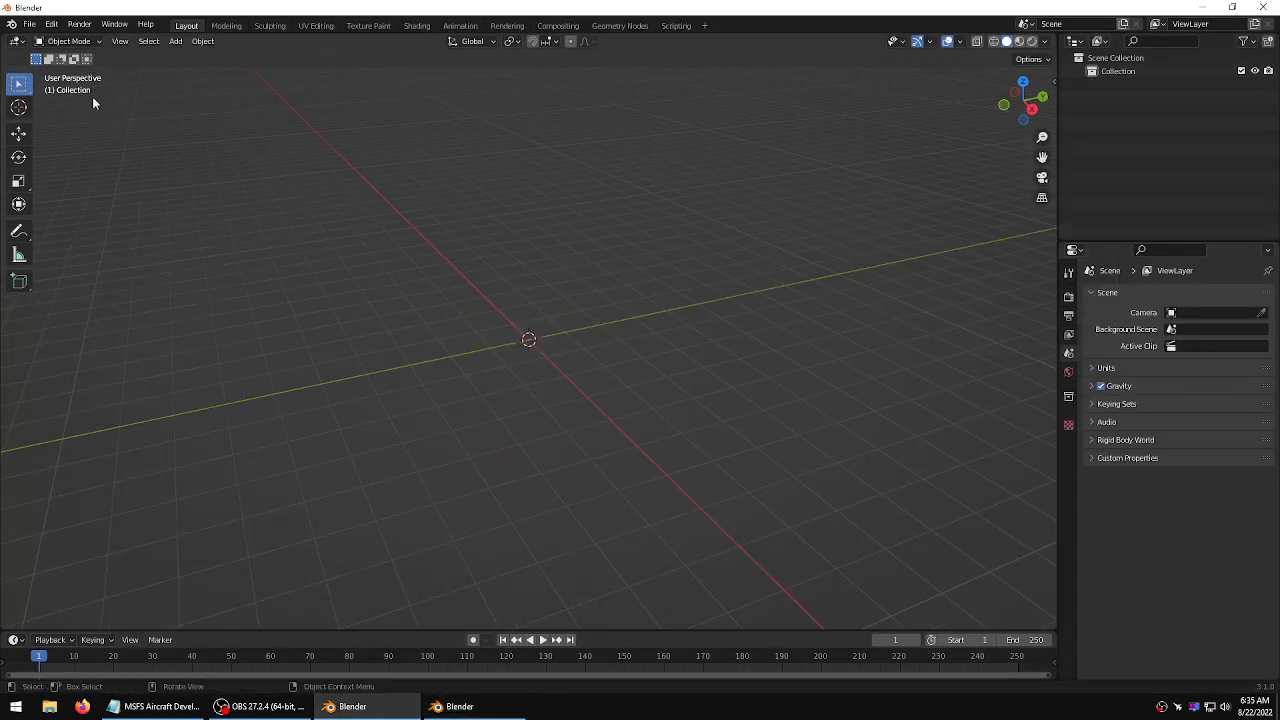
left_click(13, 25)
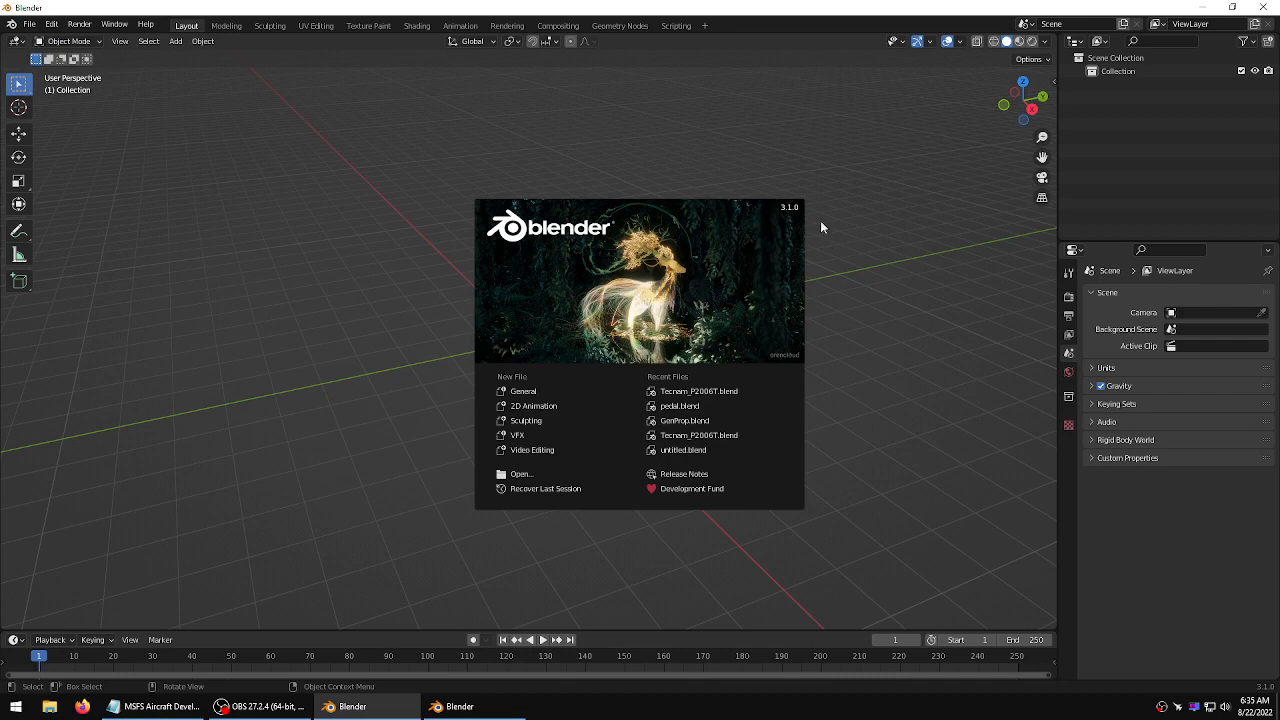
left_click(871, 212)
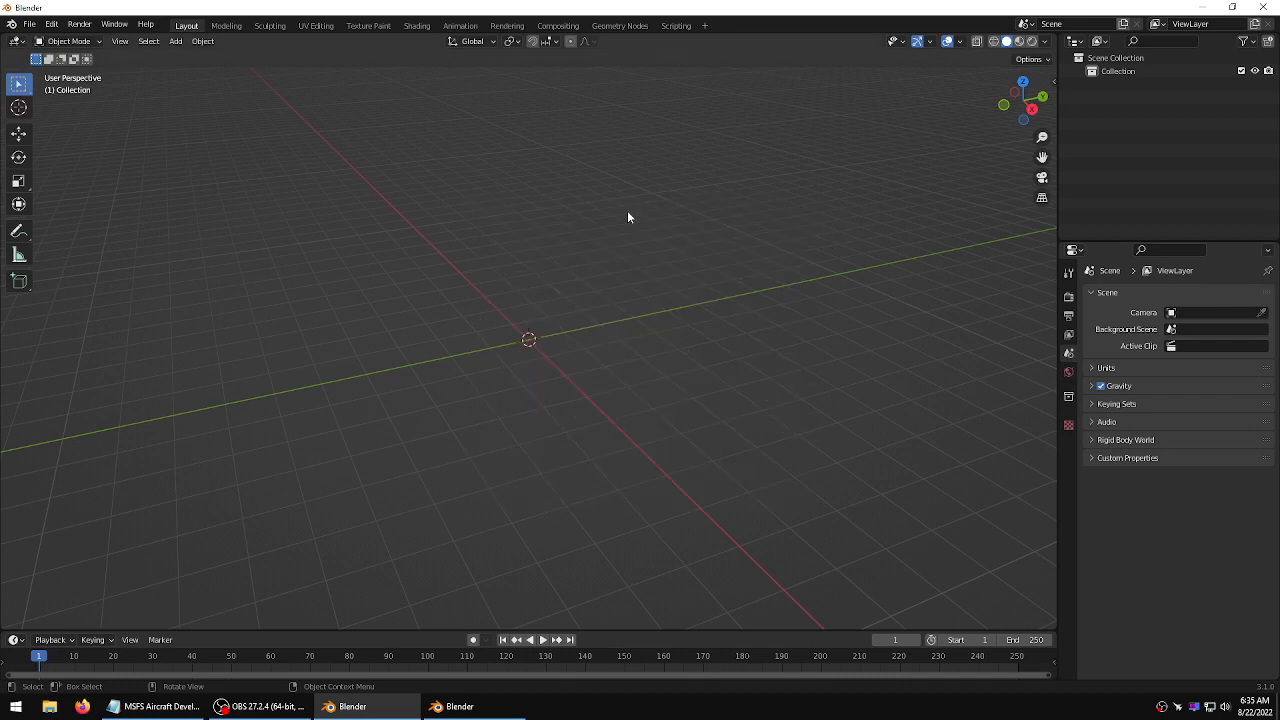
Paste the copied Occluder object into the new scene and select it
key("ctrl+v")
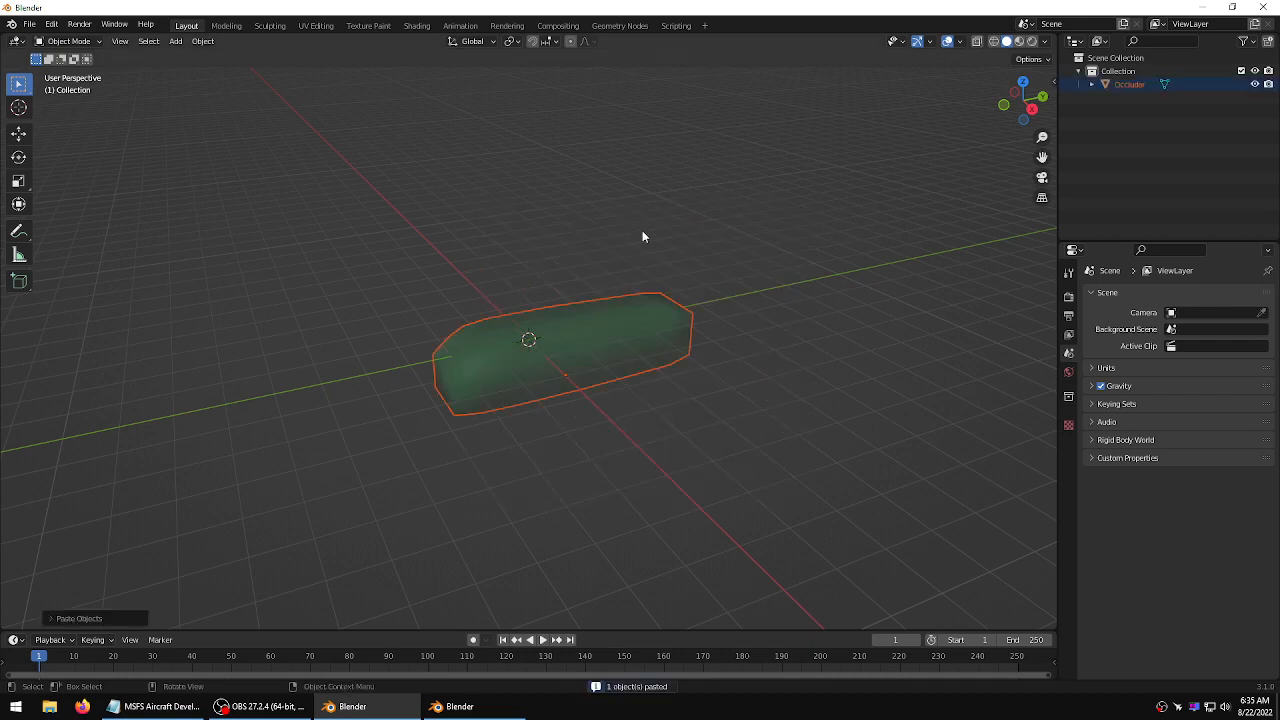
middle_click_drag(643, 237, 693, 254)
scroll(832, 290, "up", 3)
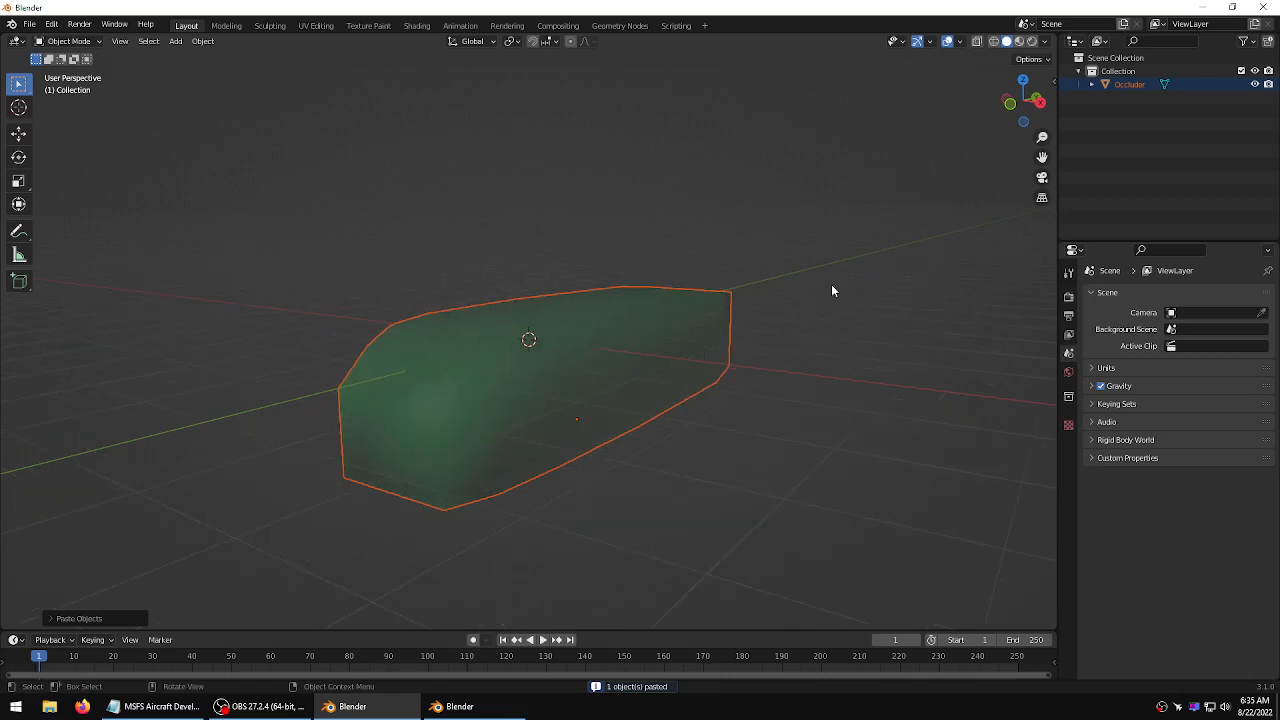
left_click(830, 294)
left_click(595, 333)
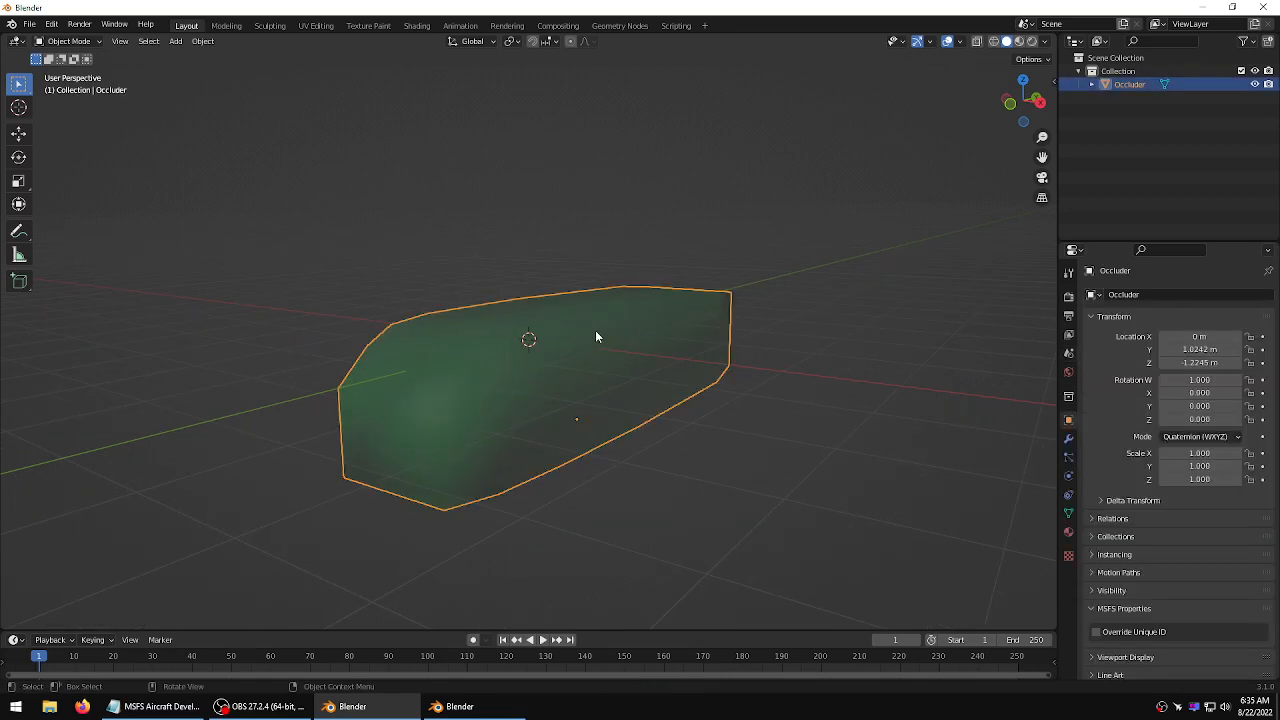
middle_click_drag(665, 287, 643, 313)
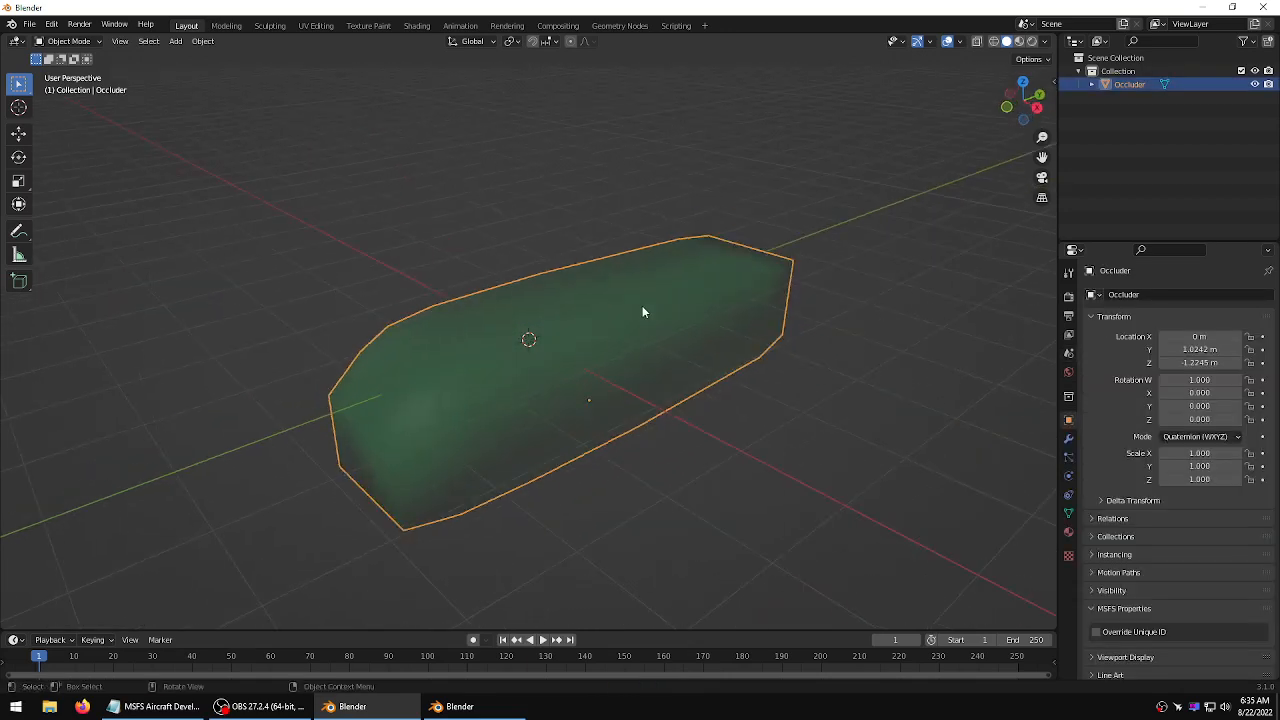
Add a cube inside the Occluder mesh in Edit Mode
key("Tab")
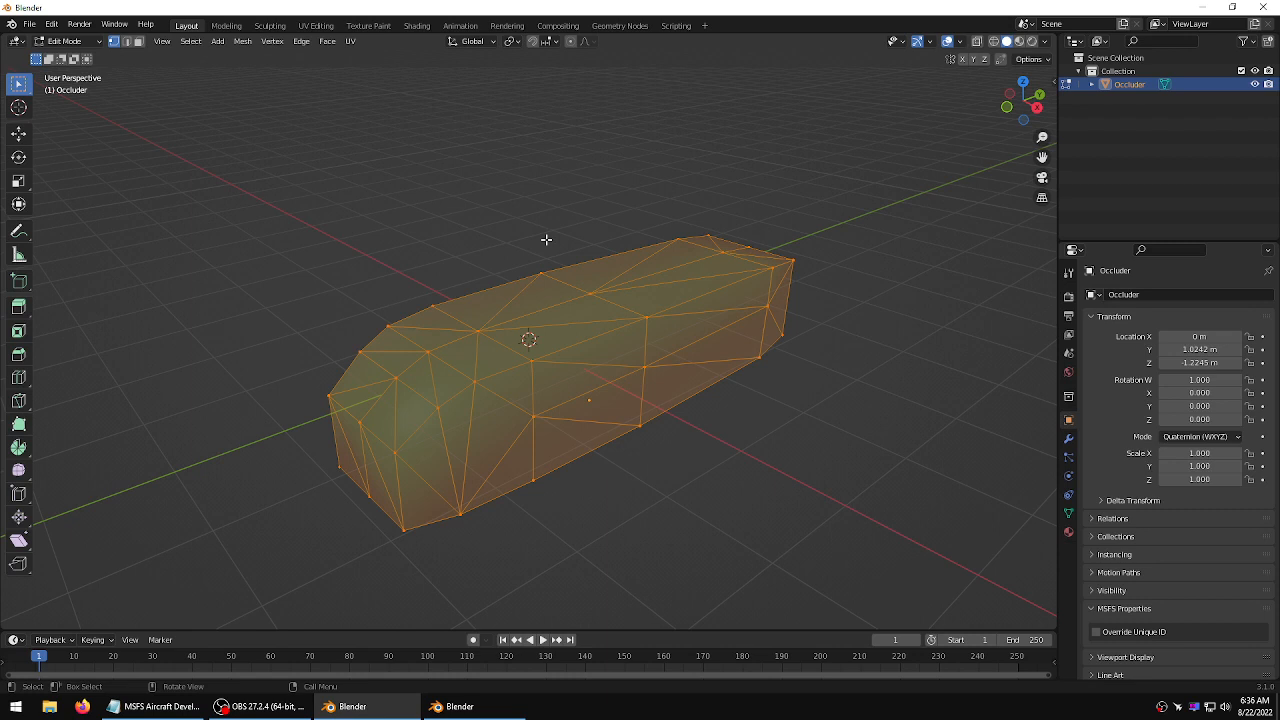
key("Tab")
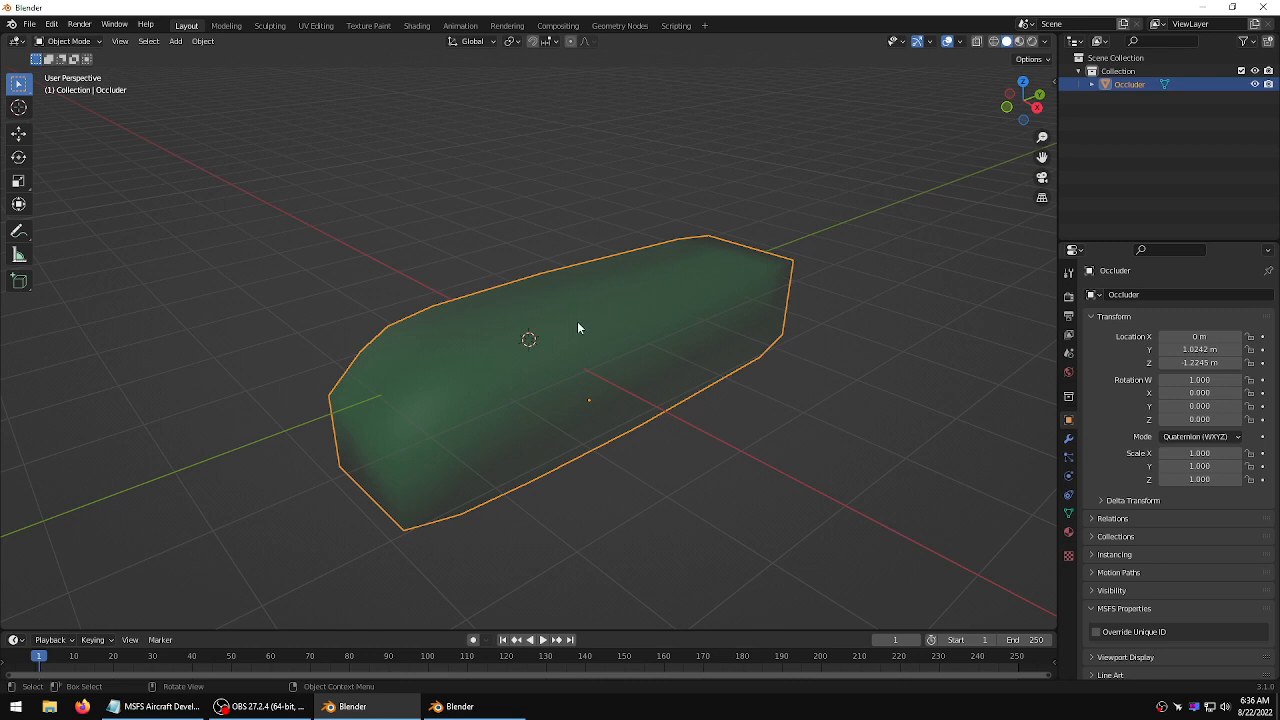
key("Tab")
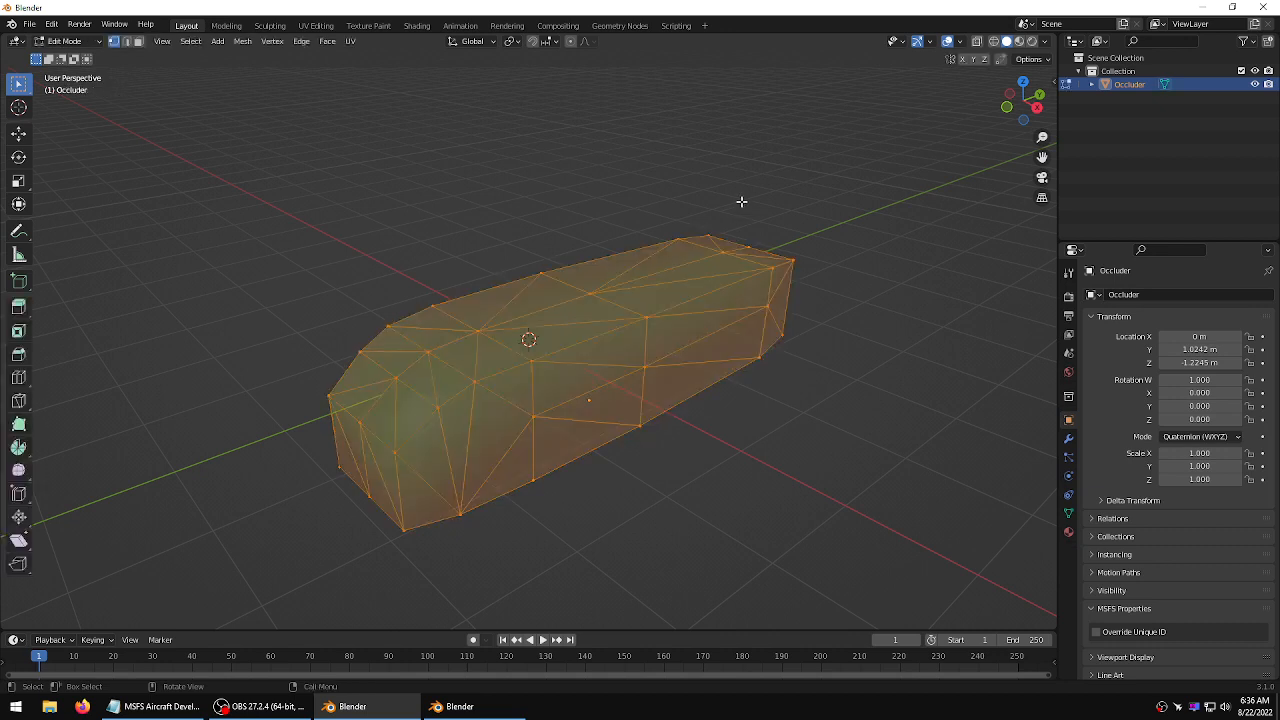
left_click(218, 41)
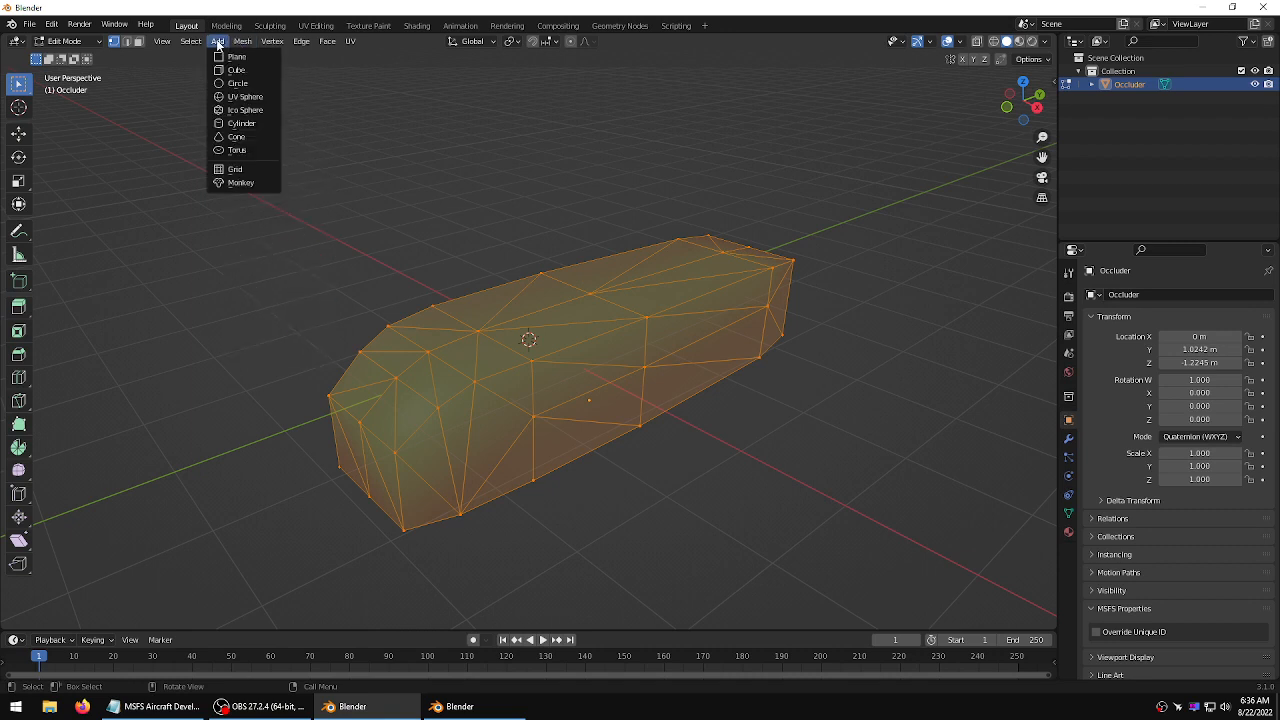
left_click(236, 70)
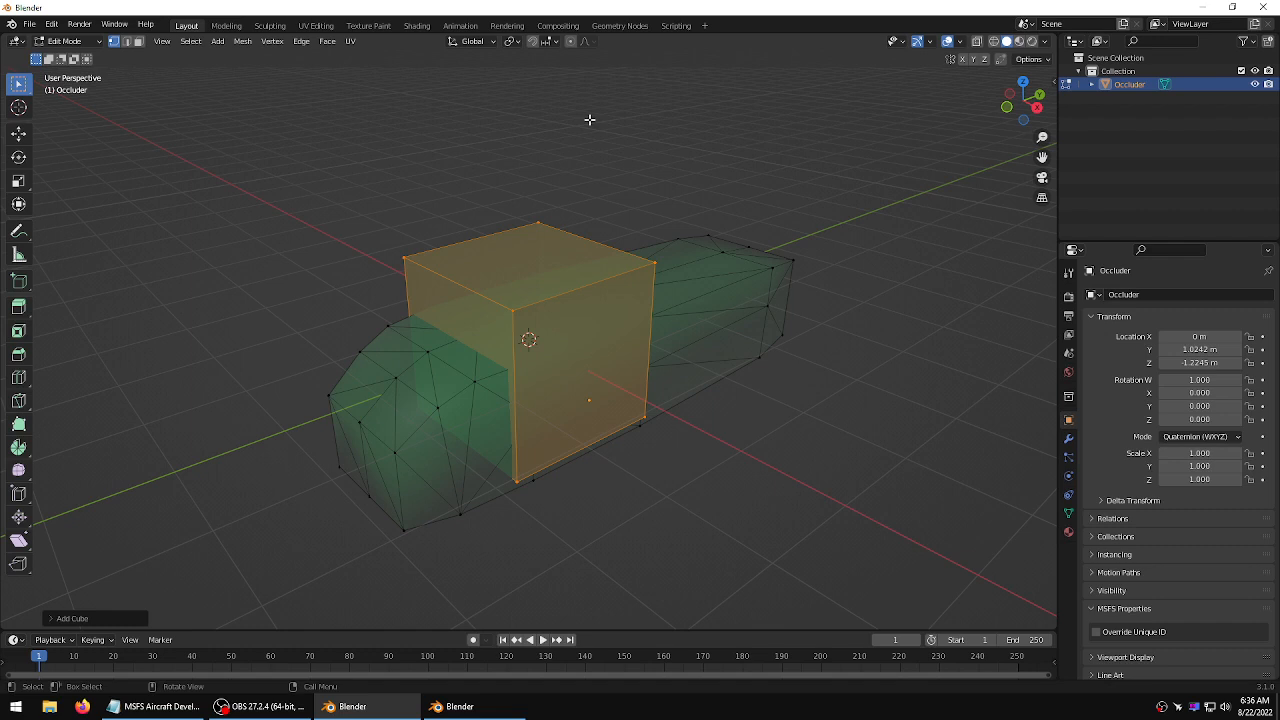
key("Tab")
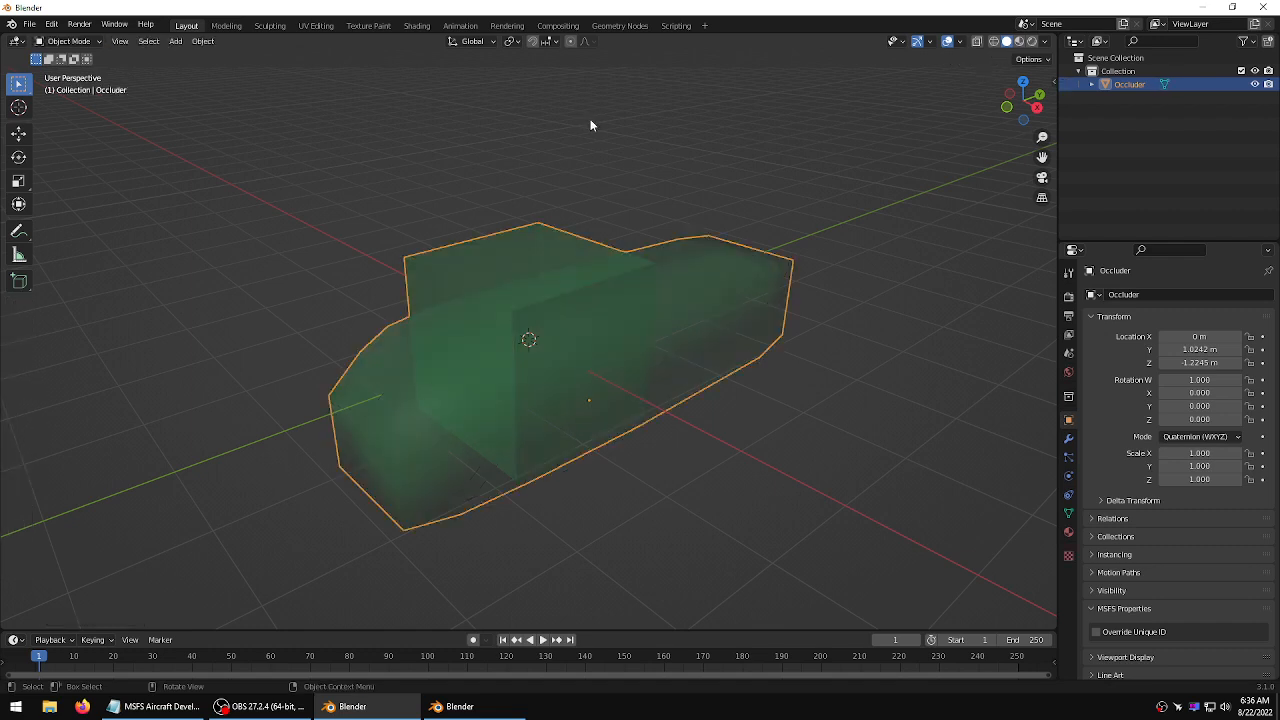
Delete the original fuselage-shaped geometry from the Occluder mesh, keeping only the new cube
left_click(590, 119)
left_click(743, 265)
key("Tab")
left_click(890, 263)
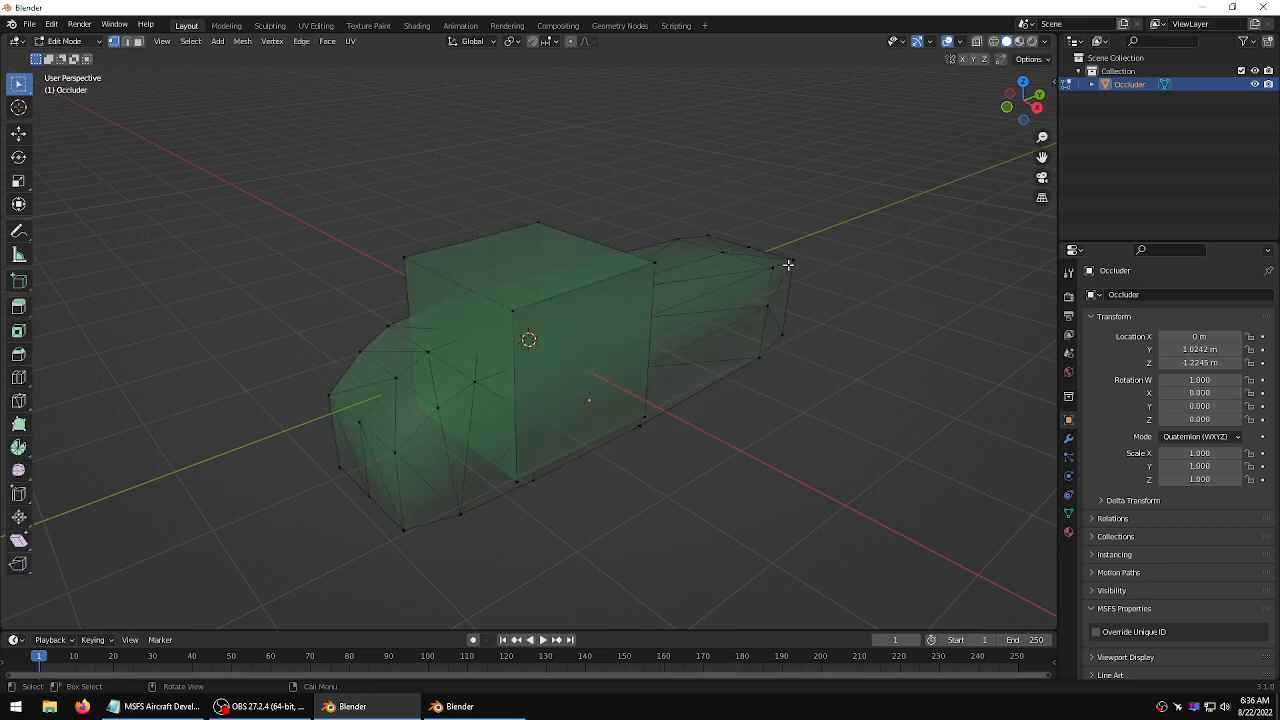
left_click(774, 267)
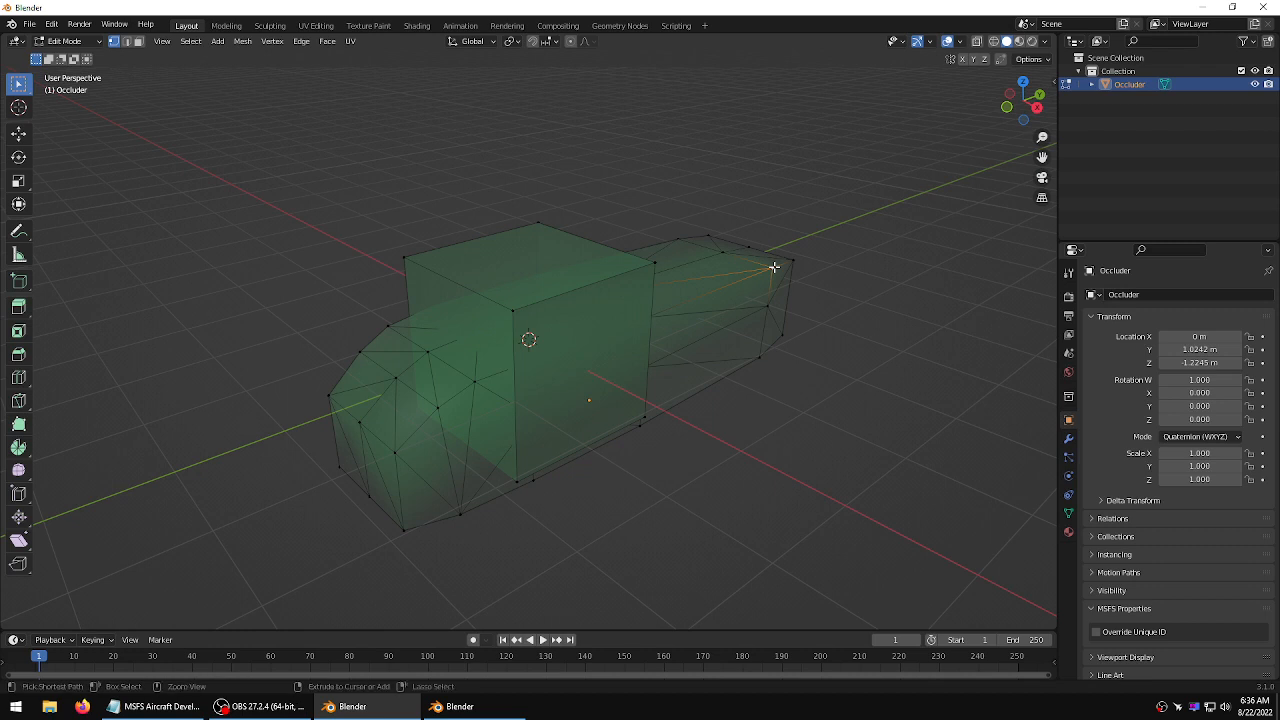
key("ctrl+l")
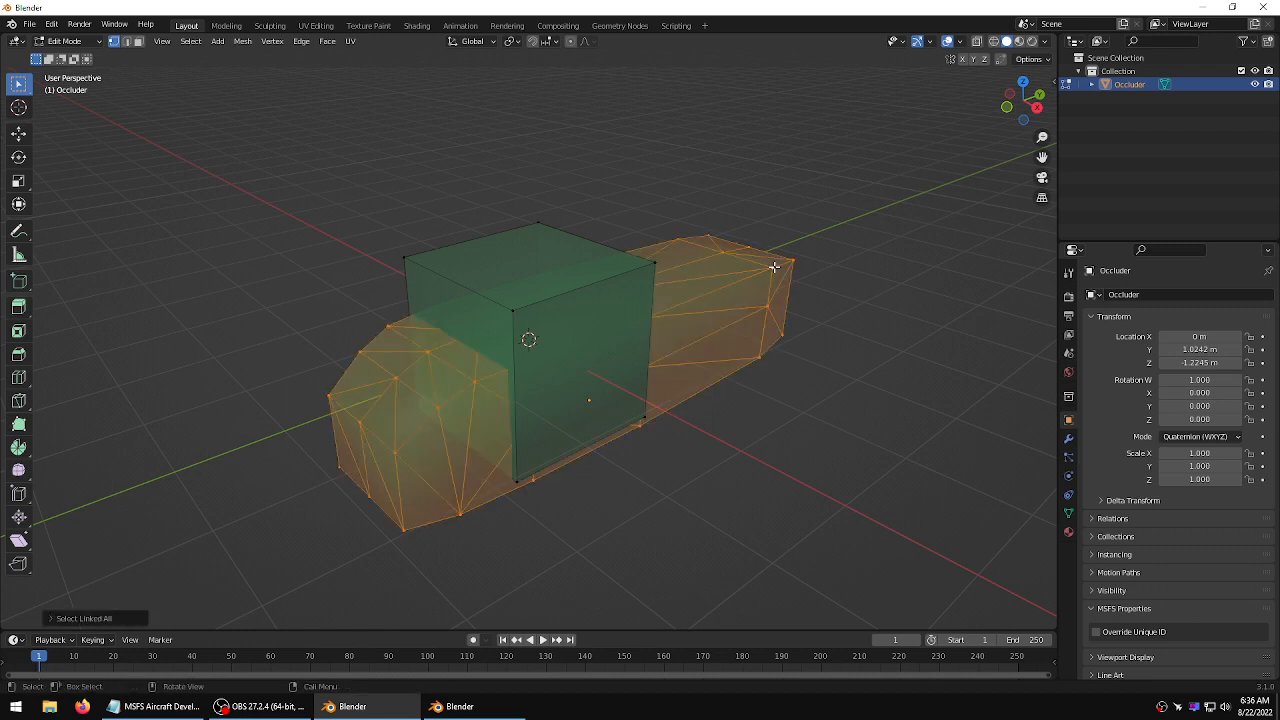
key("x")
left_click(773, 268)
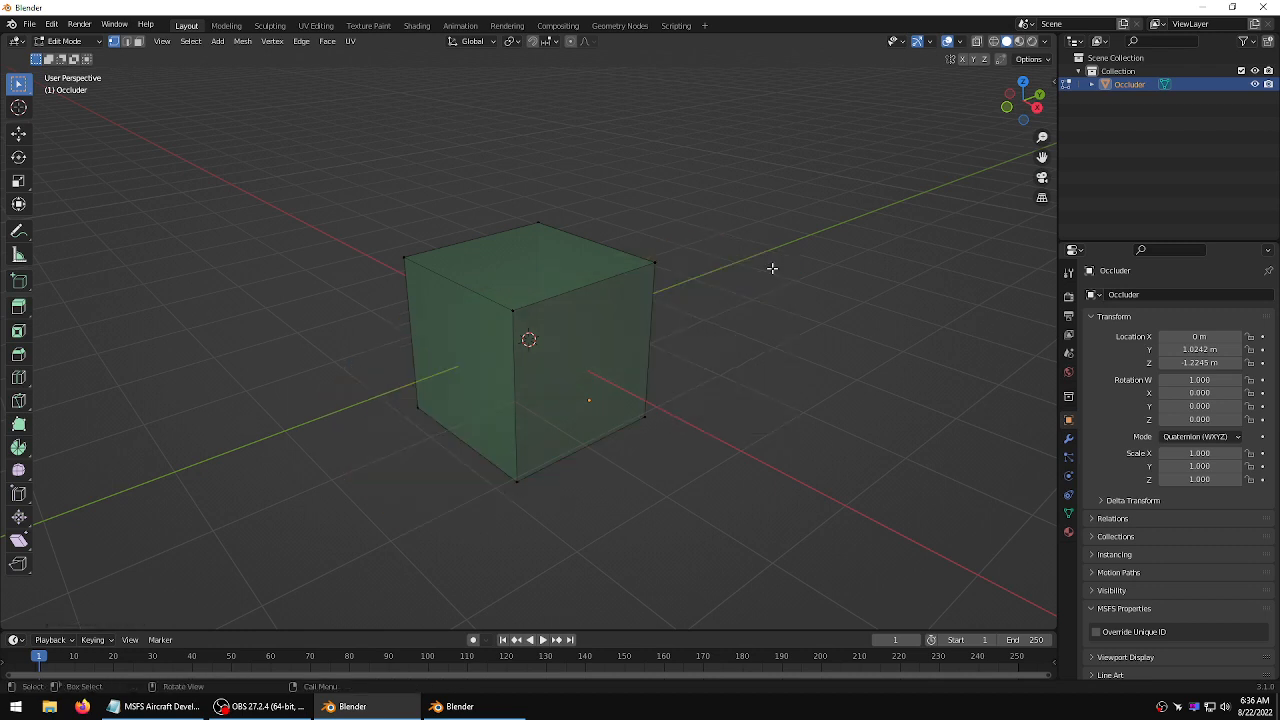
key("Tab")
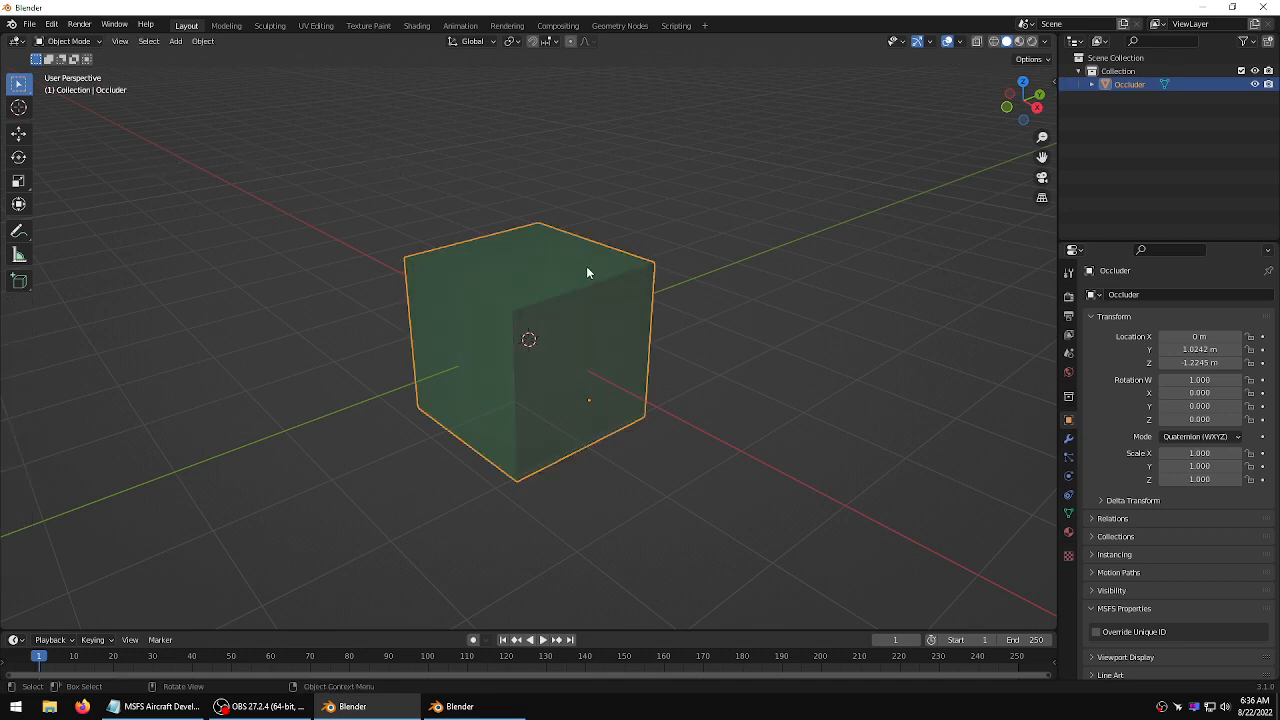
Scale the Occluder cube down uniformly to about 0.687
left_click(18, 157)
left_click(16, 185)
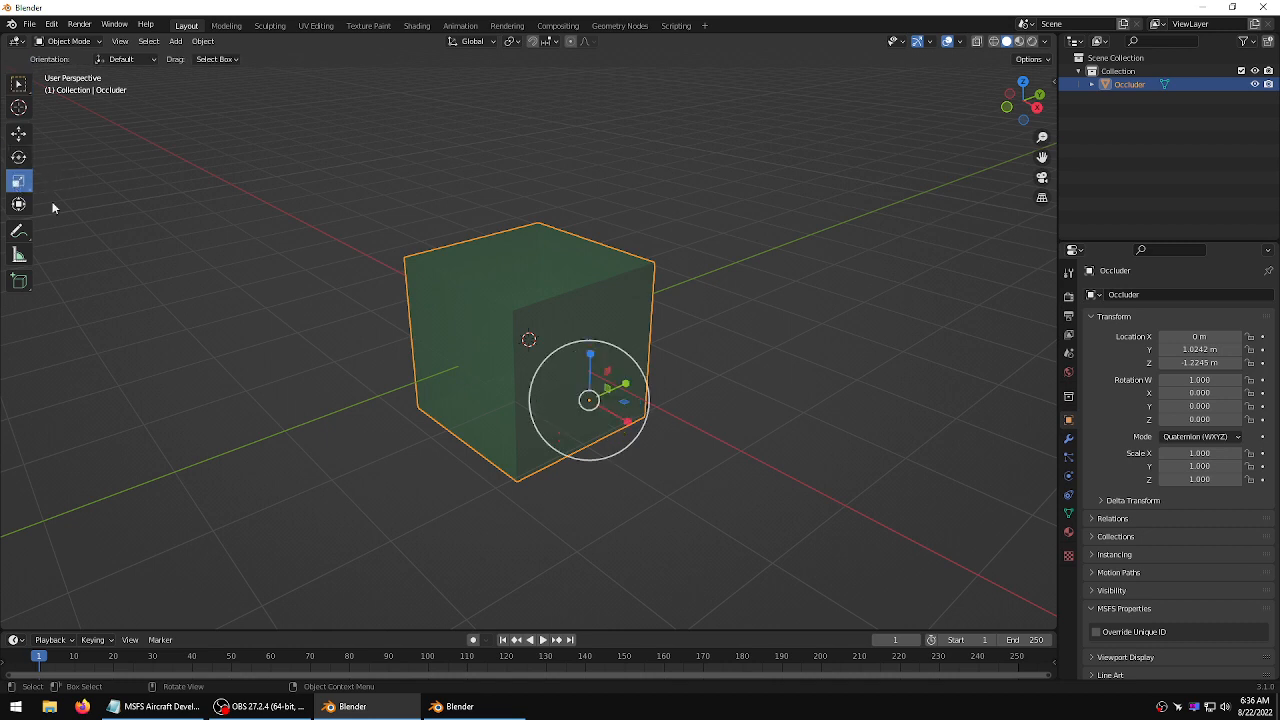
left_click_drag(580, 446, 584, 415)
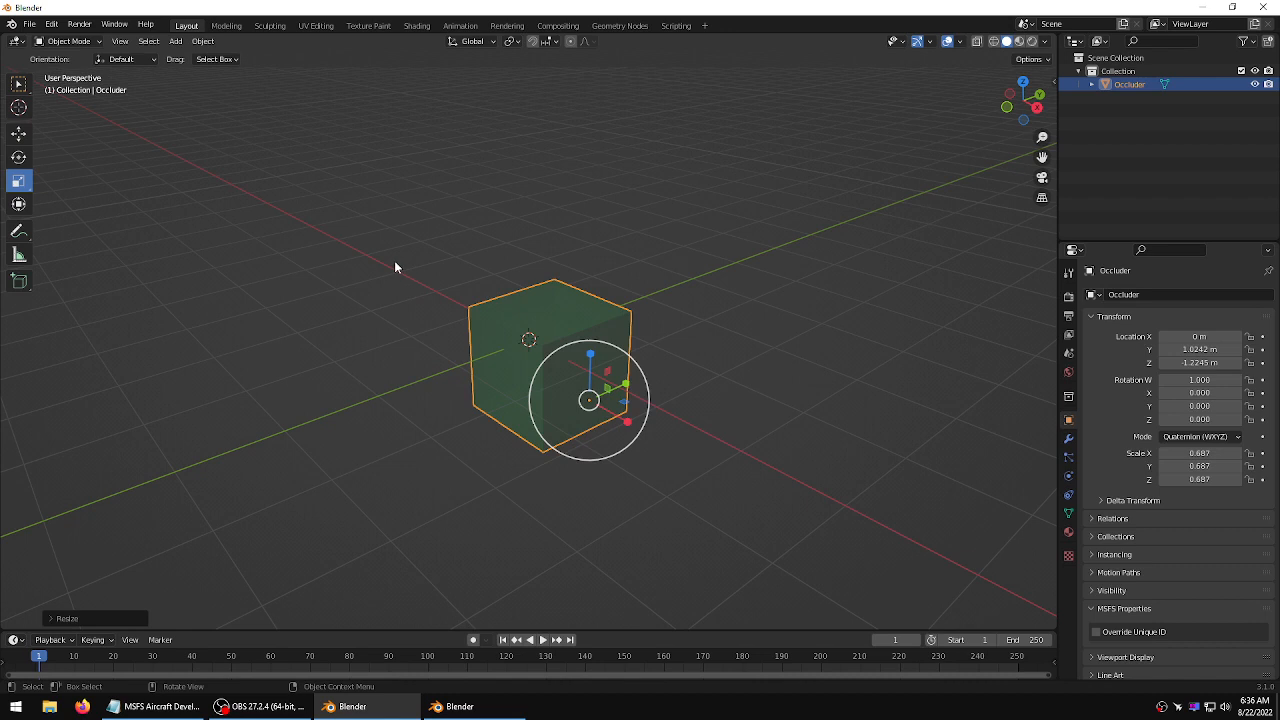
left_click(778, 209)
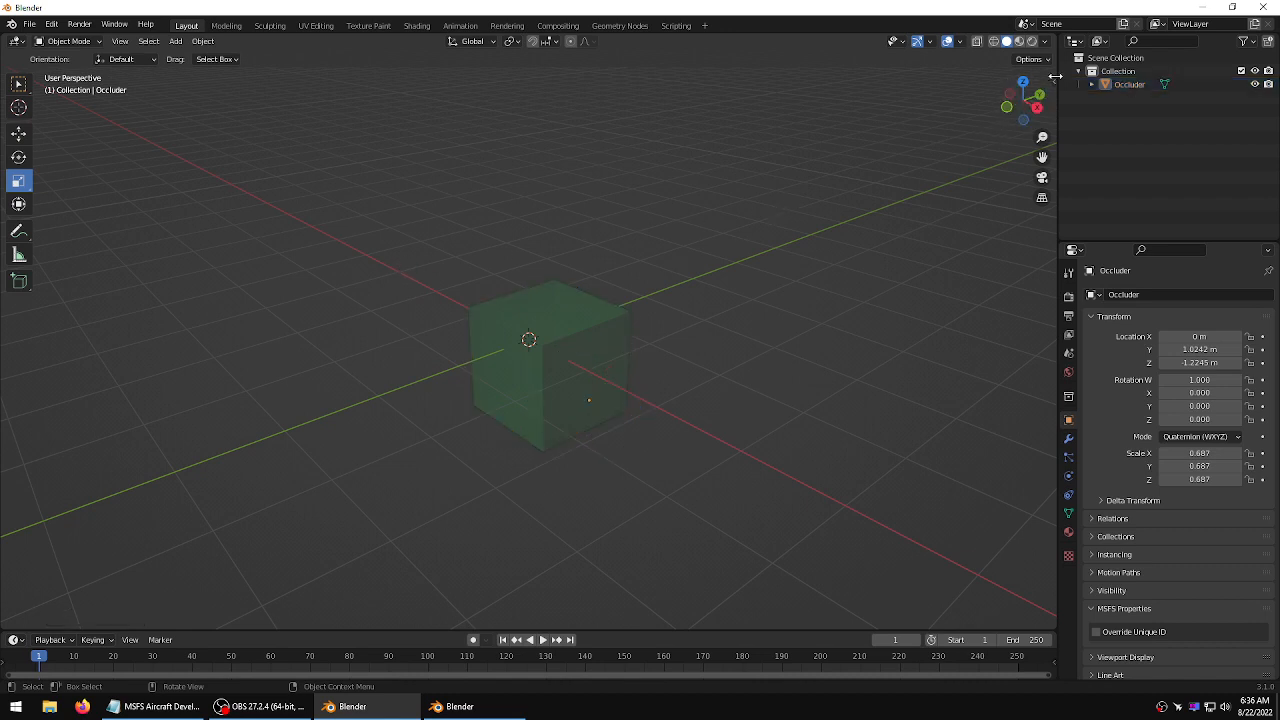
Set the Occluder's location X, Y and Z to 0 m
left_click(1050, 82)
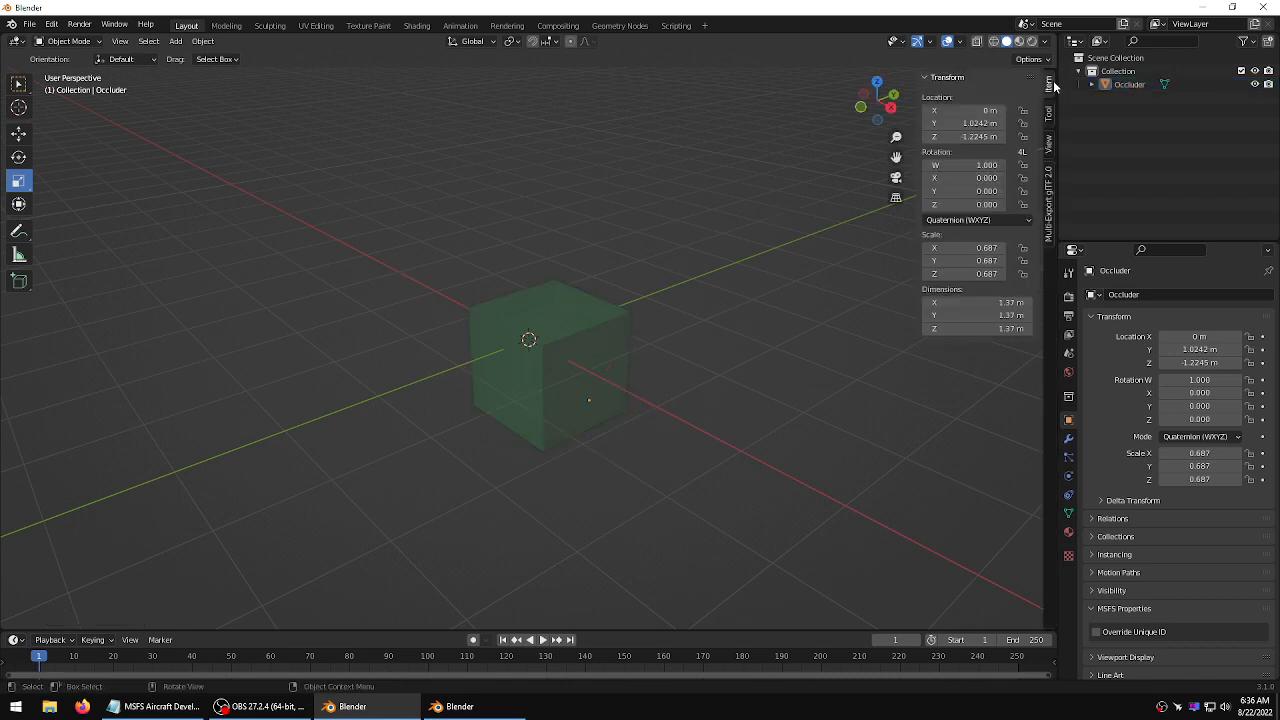
left_click(961, 110)
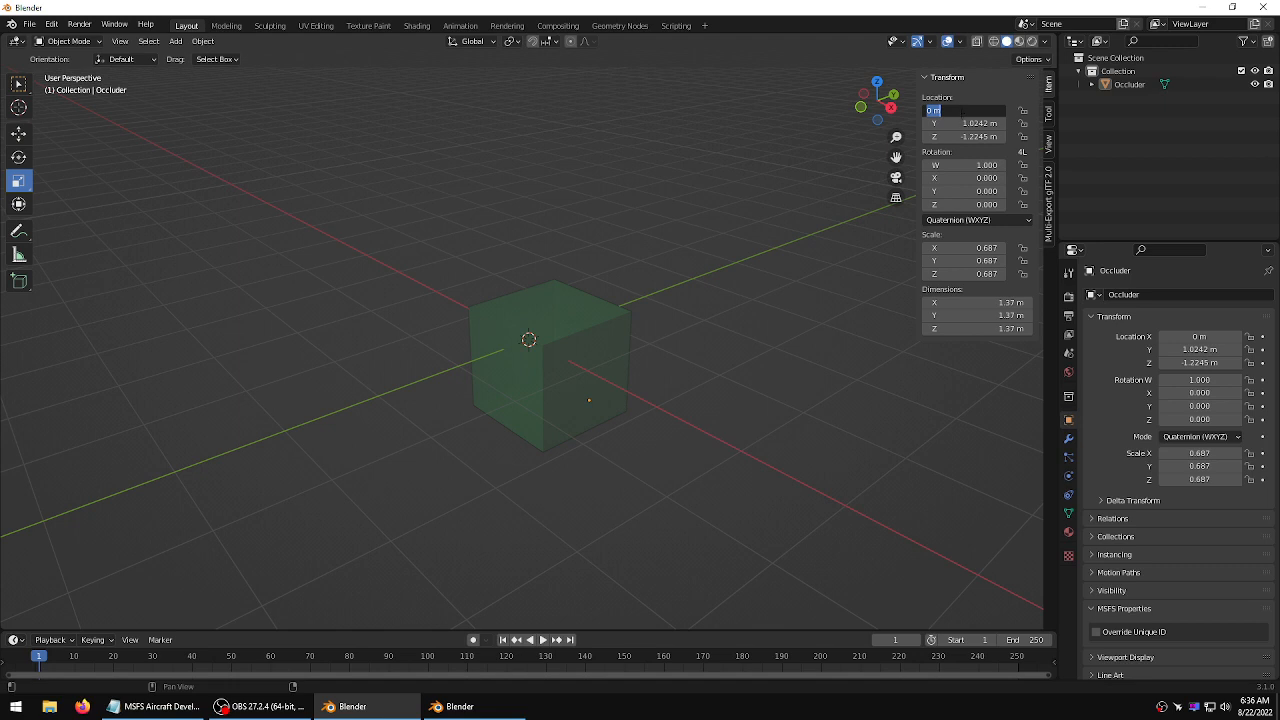
left_click(957, 124)
type("0")
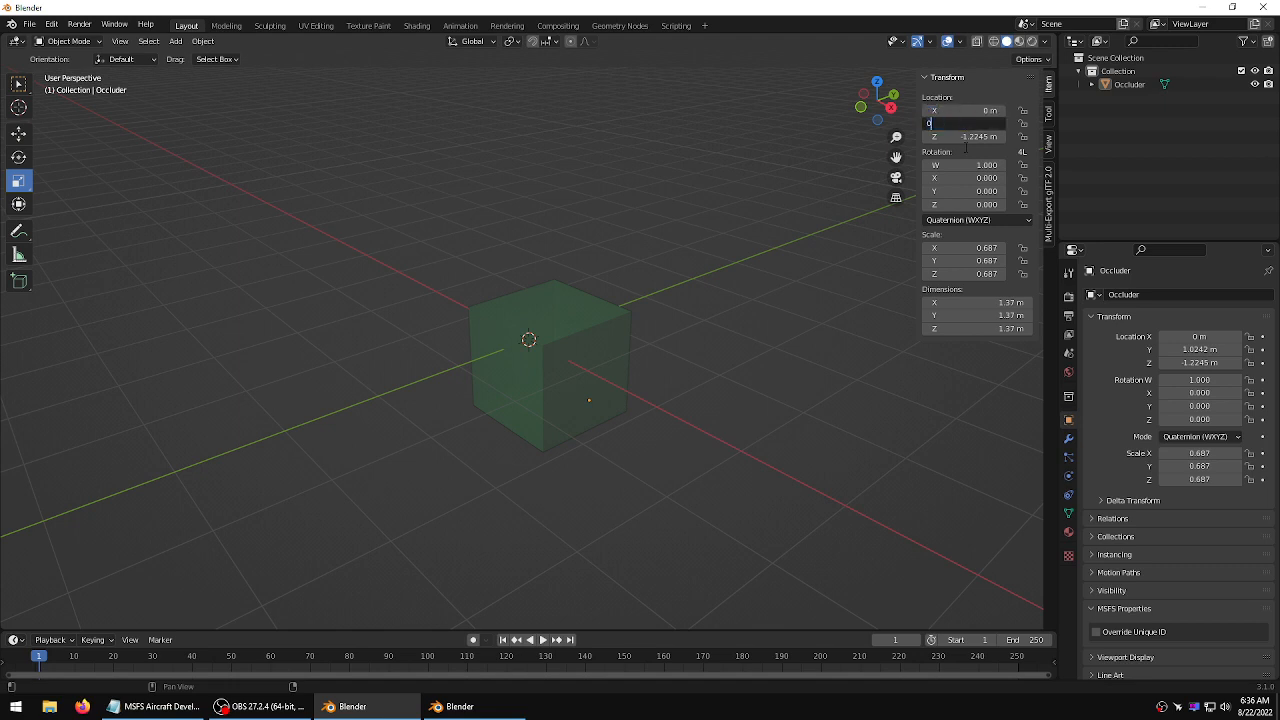
key("Return")
left_click(972, 136)
type("0")
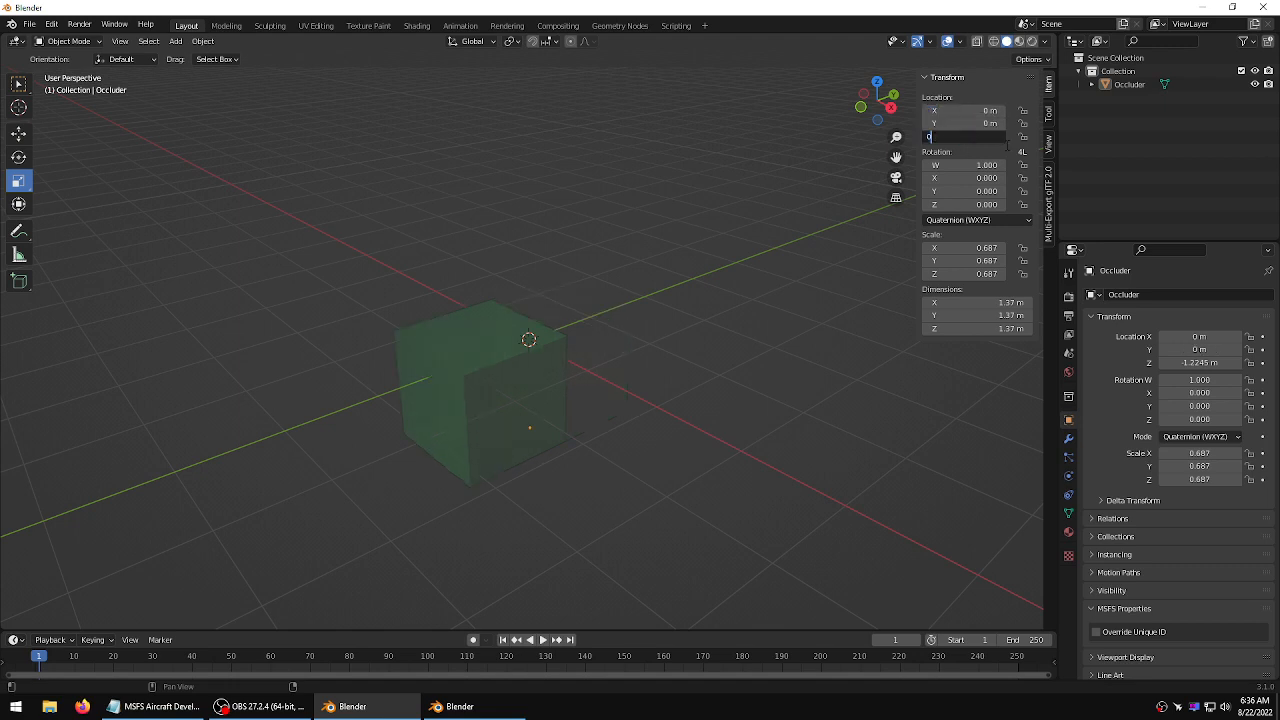
key("Return")
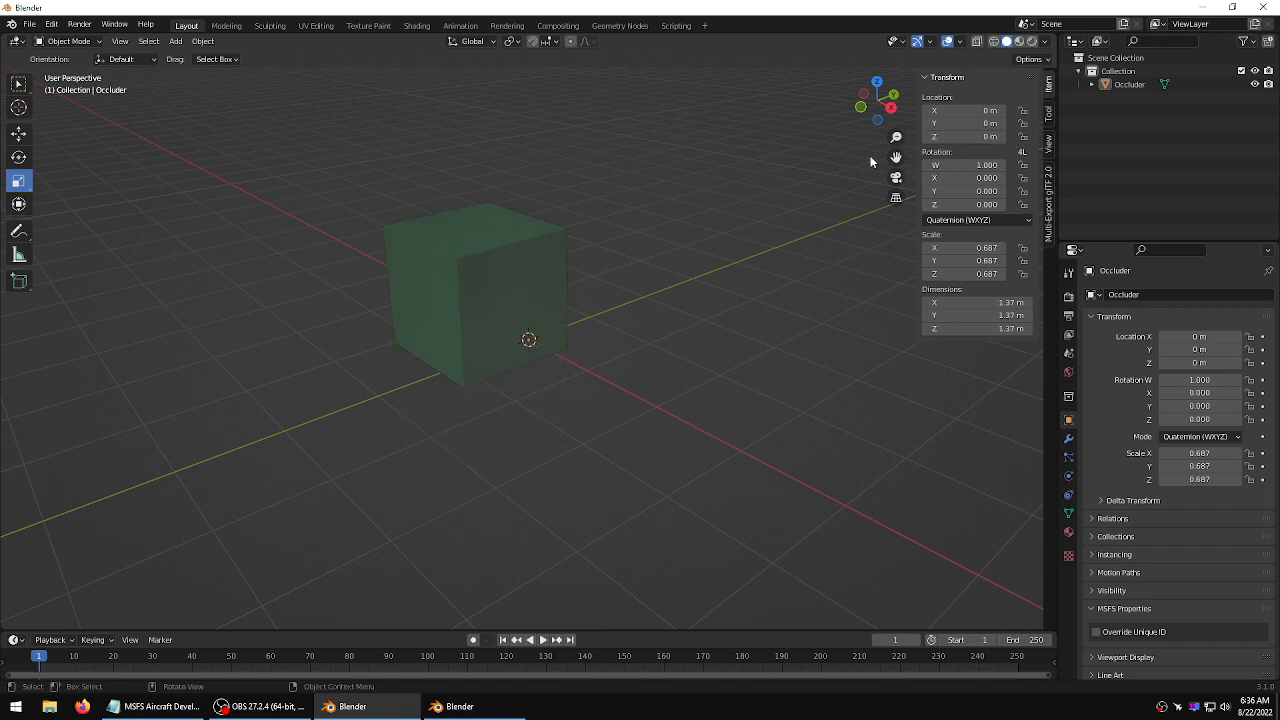
Set the Occluder's origin to its geometry
left_click(466, 257)
right_click(466, 257)
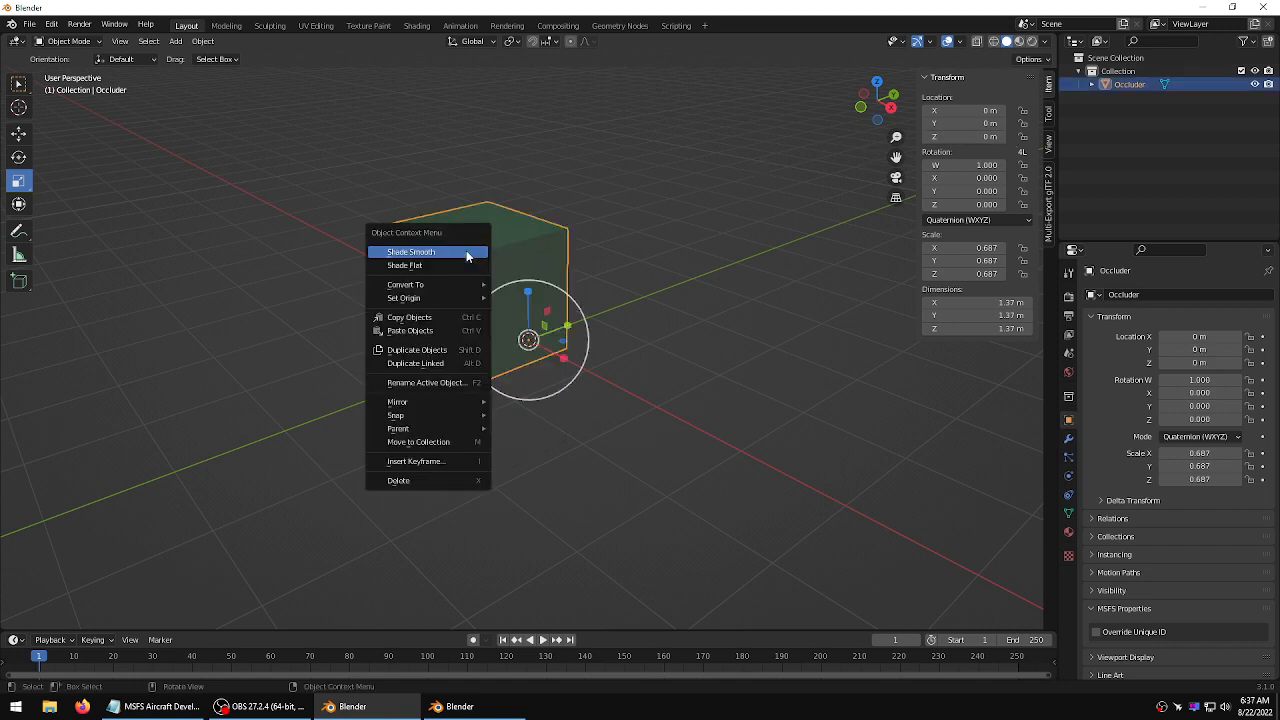
mouse_move(453, 297)
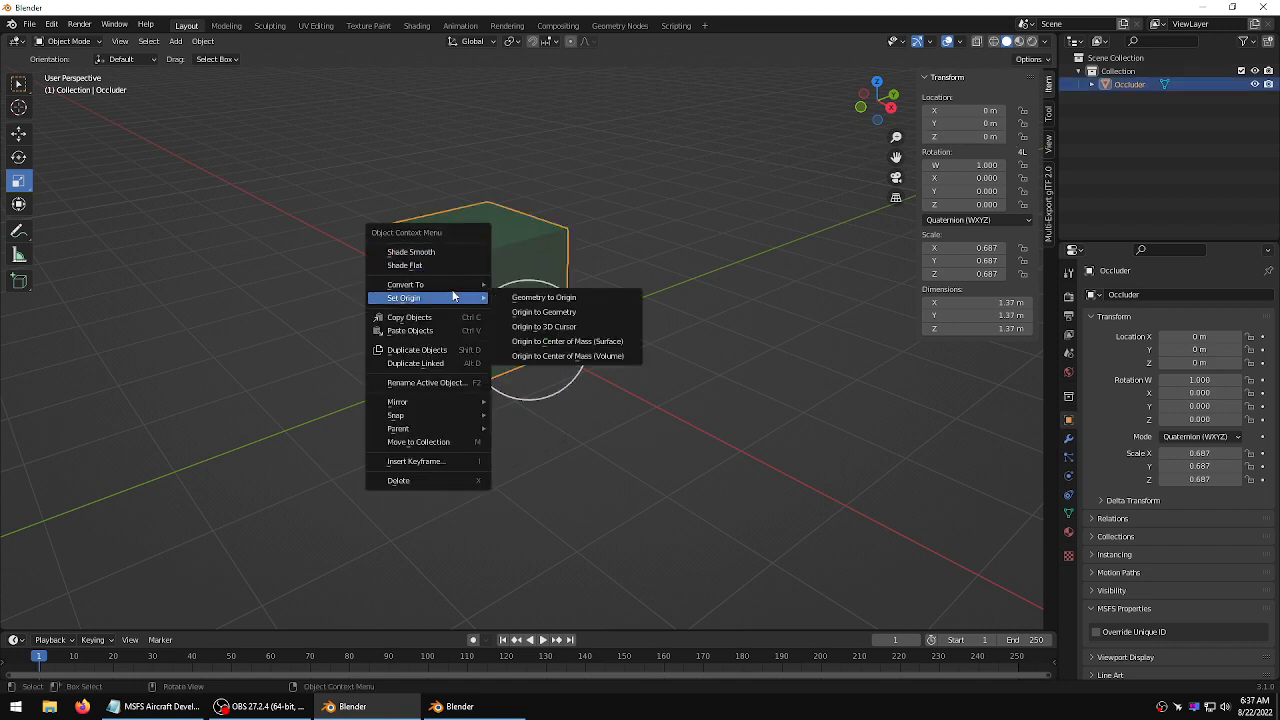
left_click(544, 312)
left_click(704, 259)
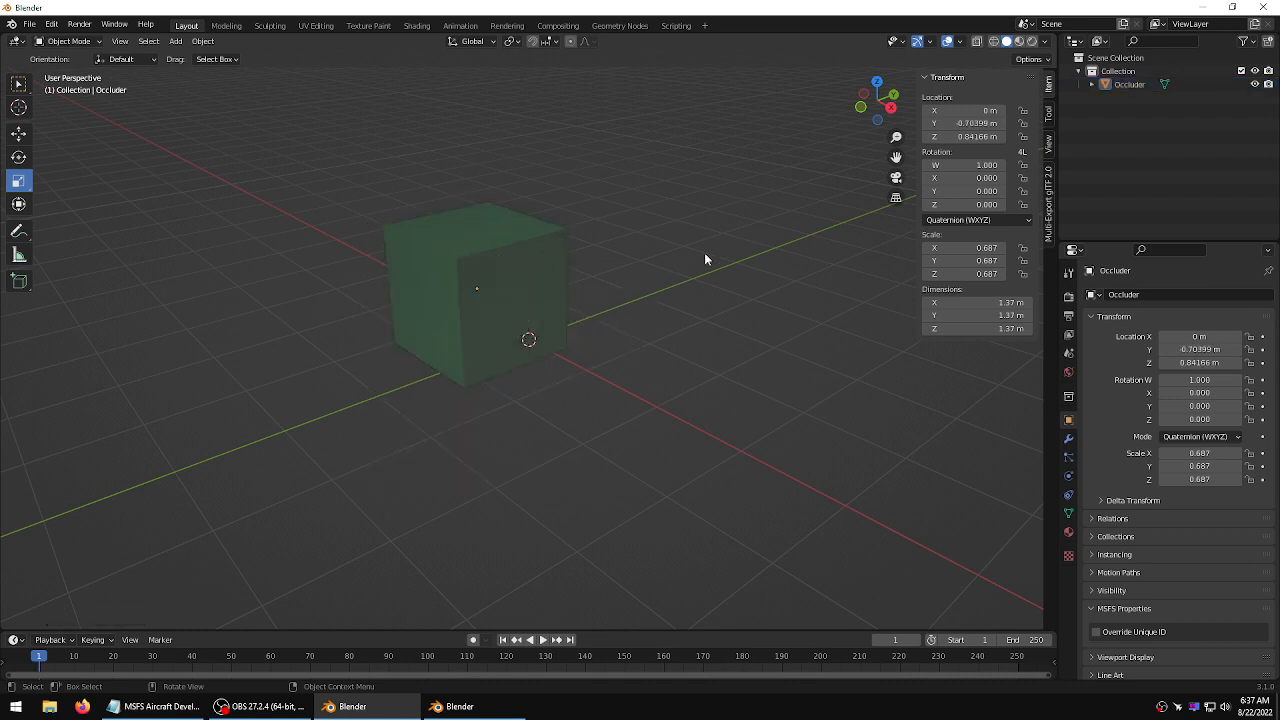
Reset the Occluder's Y and Z location to 0 m to centre it at the world origin
left_click(965, 123)
type("0")
key("Tab")
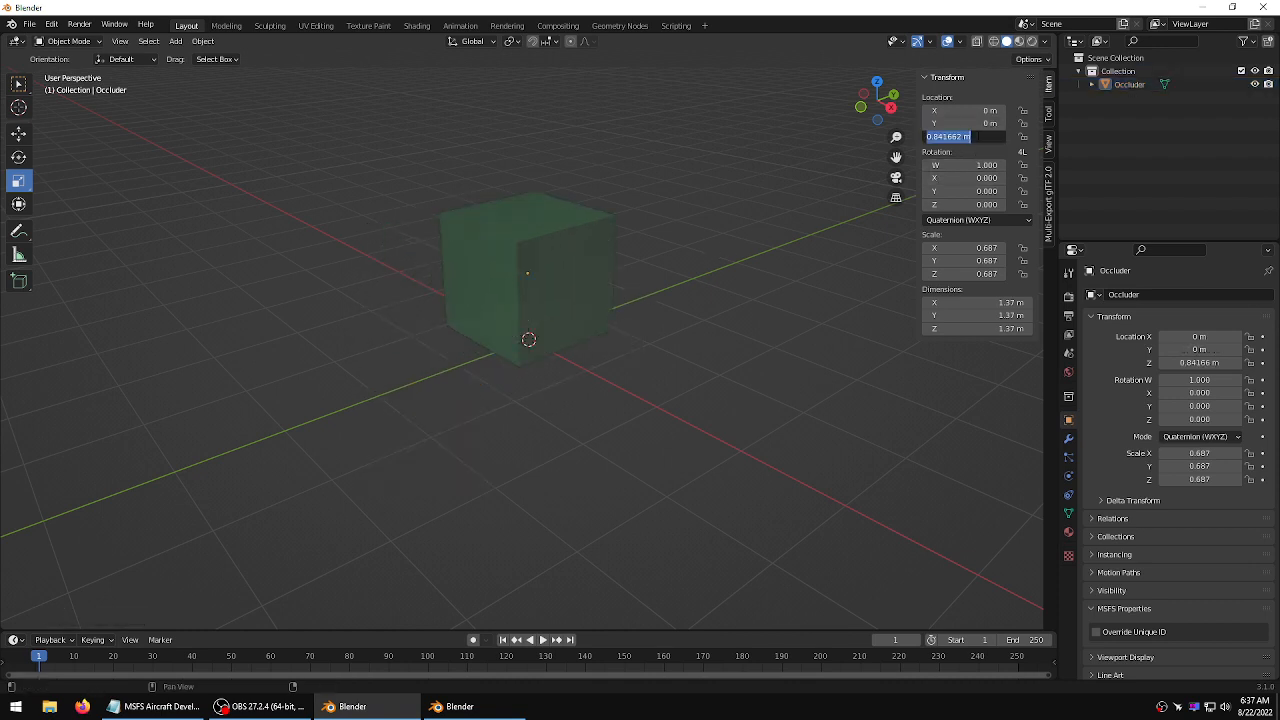
type("0")
key("Return")
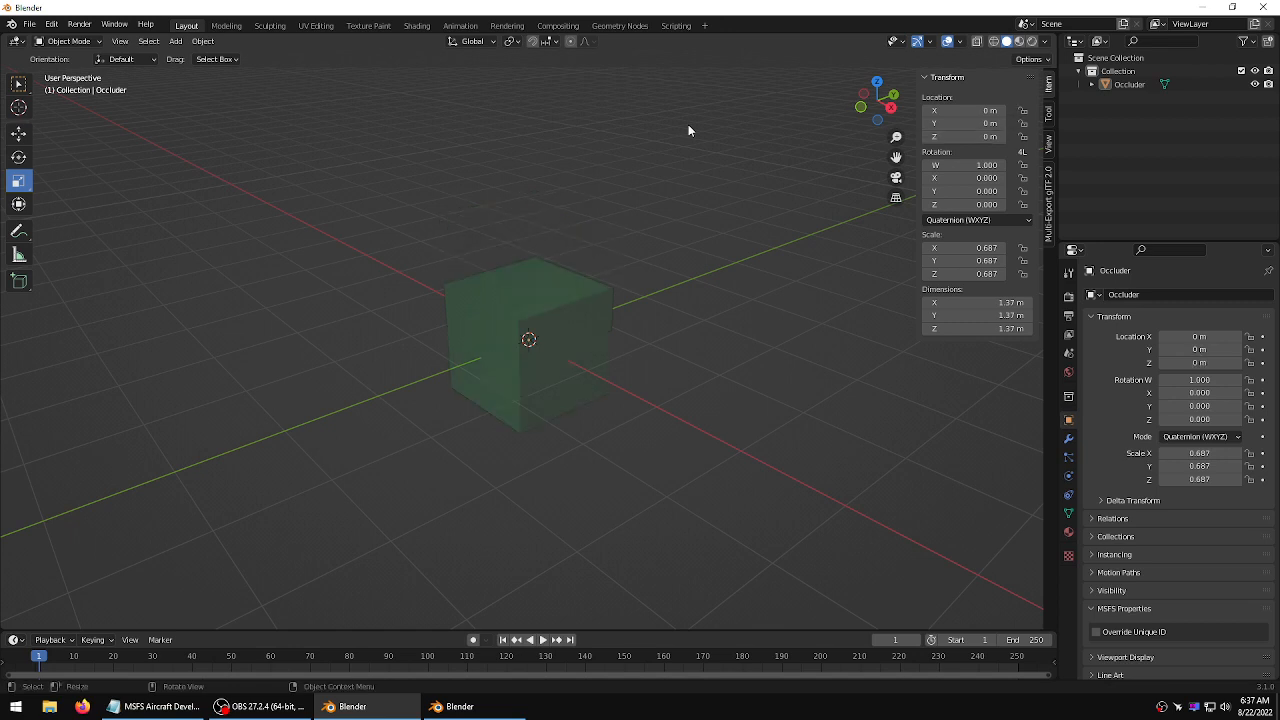
Save the new file as EnvOccluder.blend in the Tecnam P2006T project's Models folder
middle_click_drag(574, 159, 632, 164)
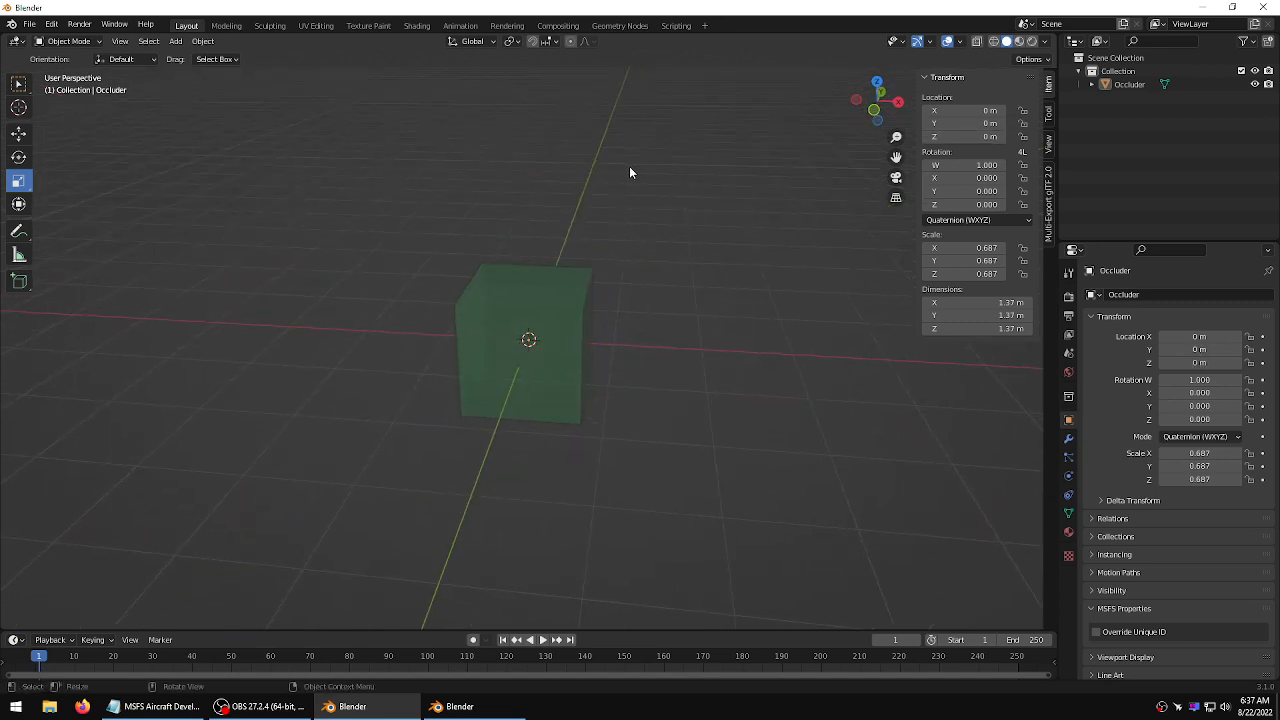
left_click(583, 312)
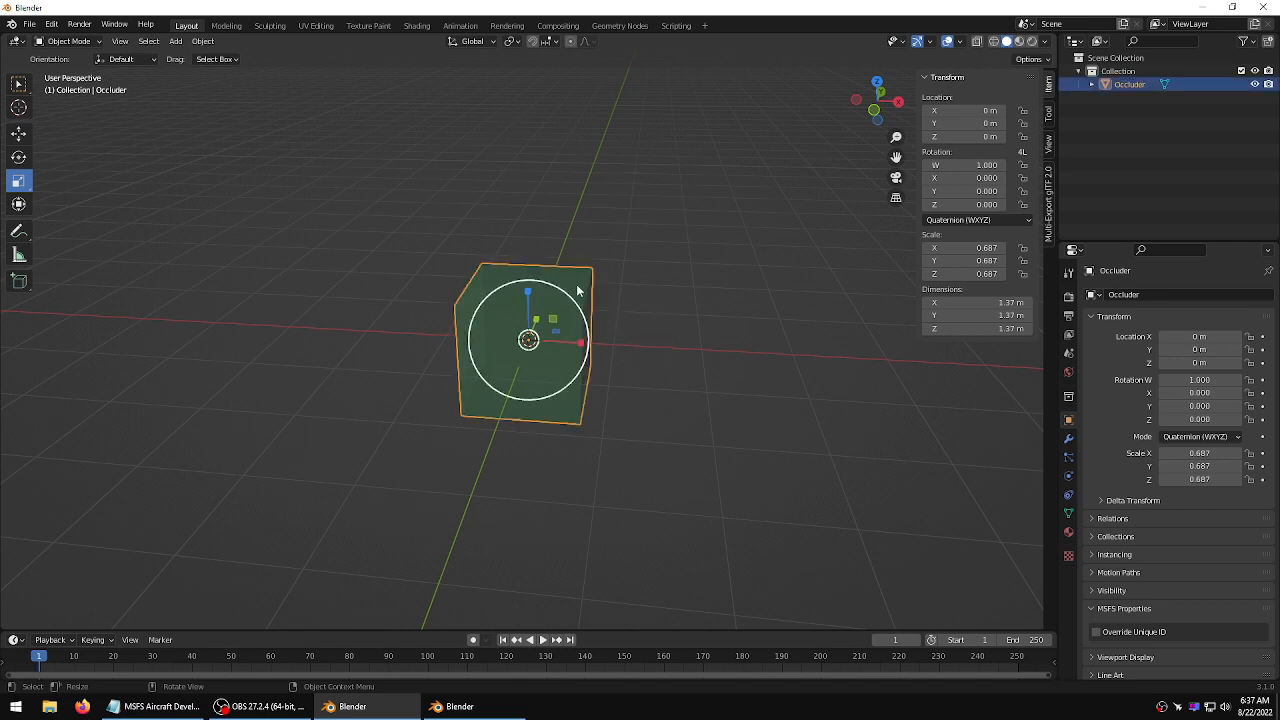
left_click(19, 85)
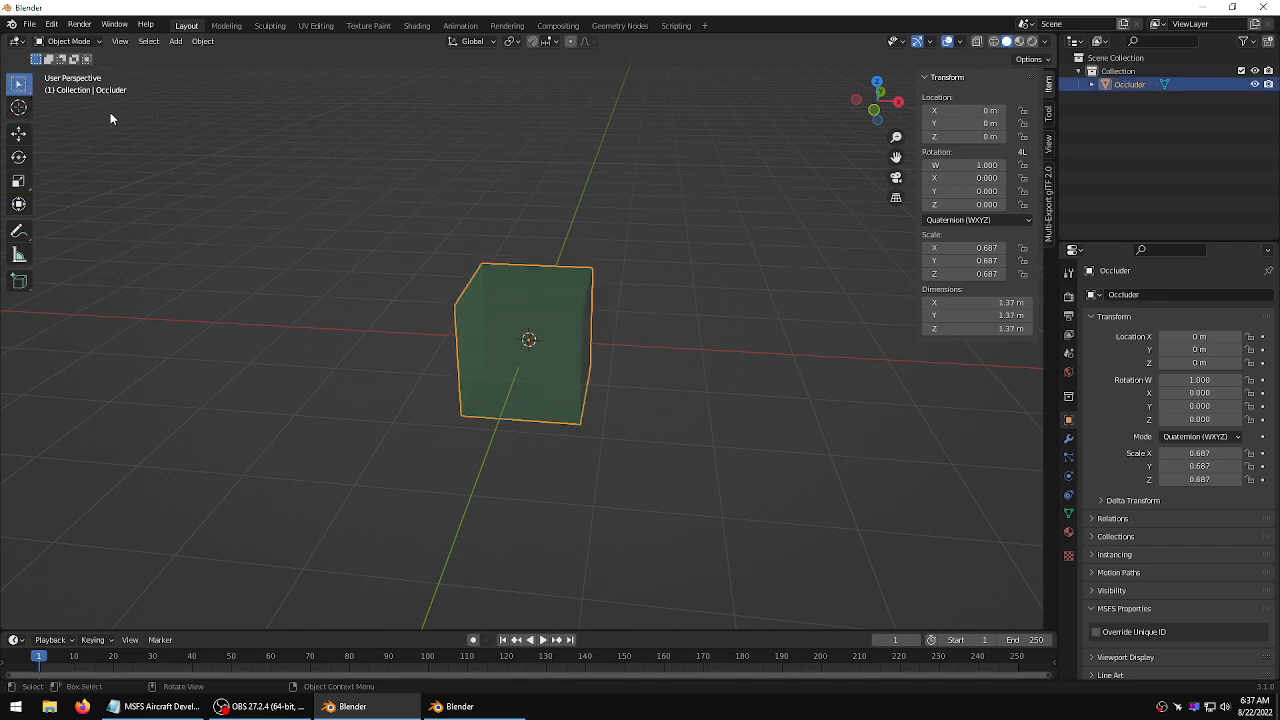
left_click(29, 24)
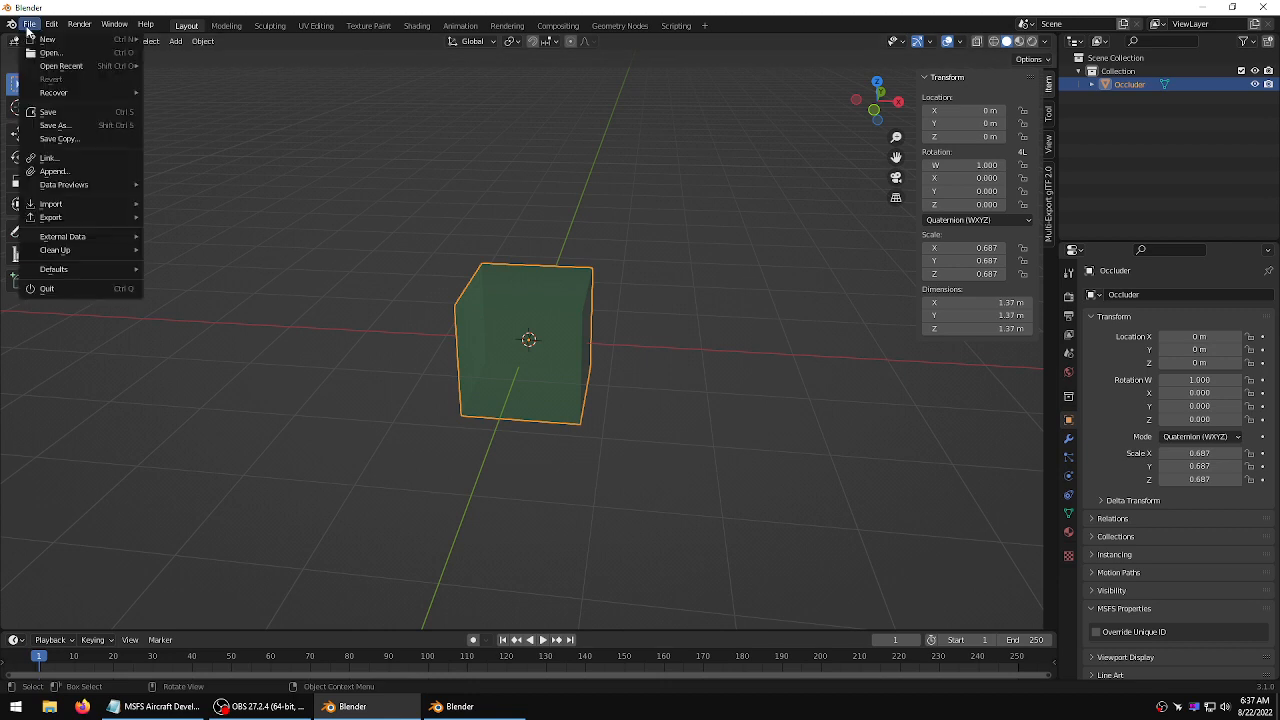
left_click(50, 125)
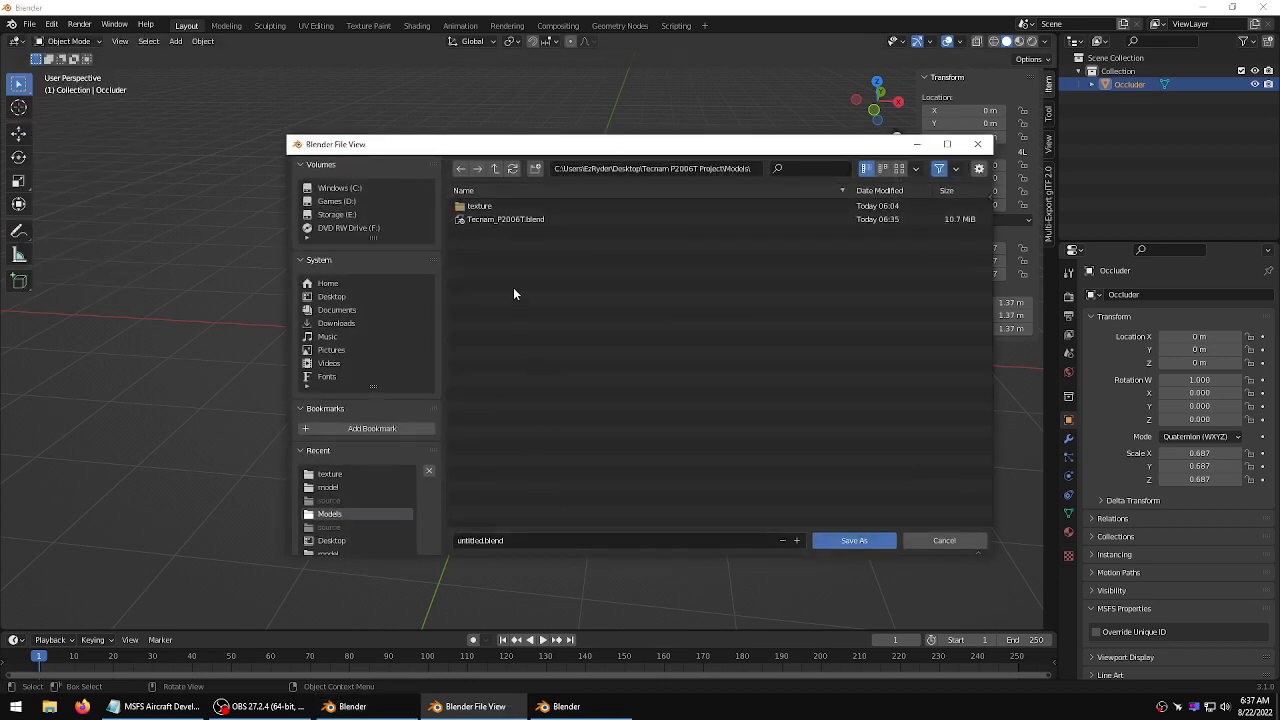
left_click(478, 541)
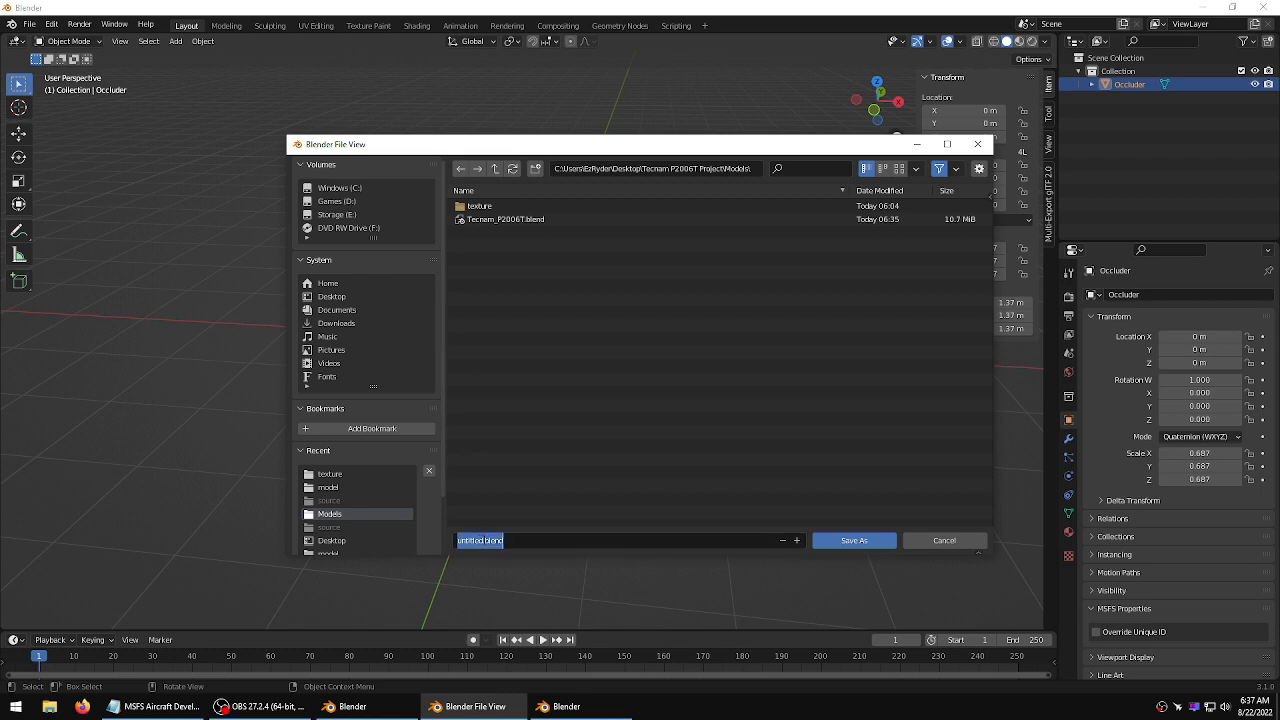
left_click(483, 541)
key("BackSpace")
key("BackSpace")
key("BackSpace")
key("BackSpace")
key("BackSpace")
key("BackSpace")
key("BackSpace")
key("BackSpace")
type("EnvOccluder")
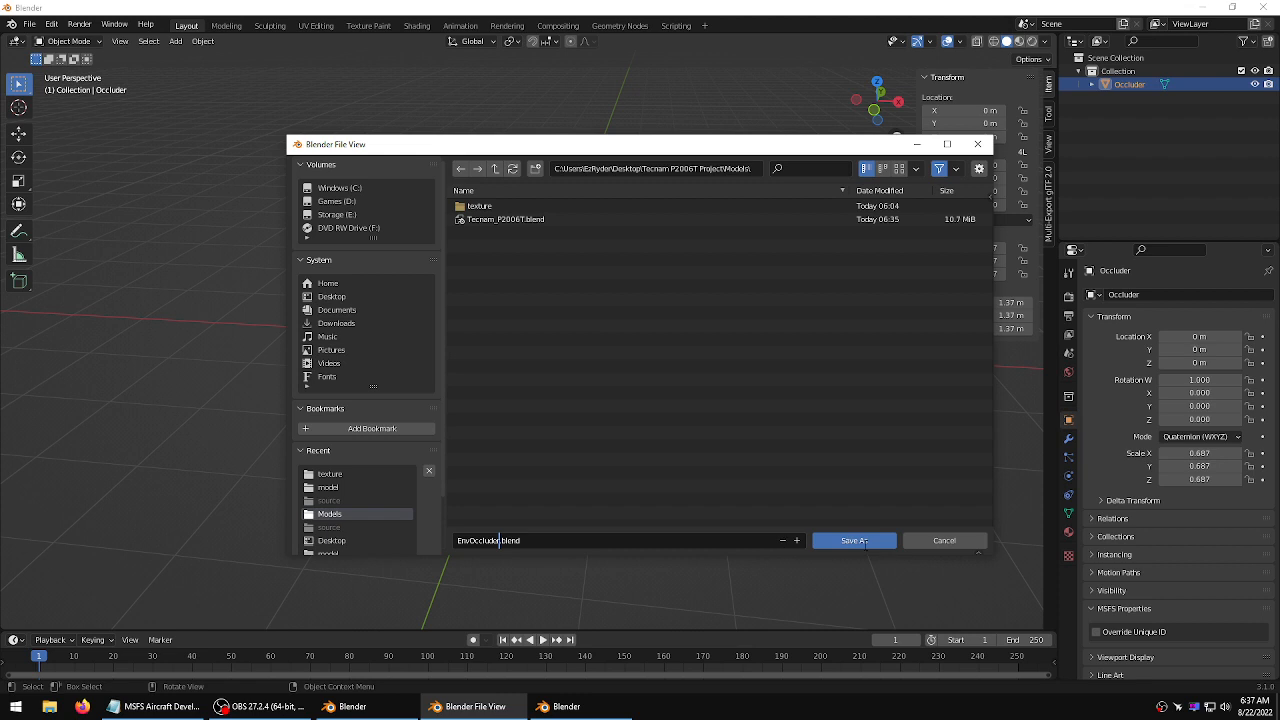
left_click(674, 229)
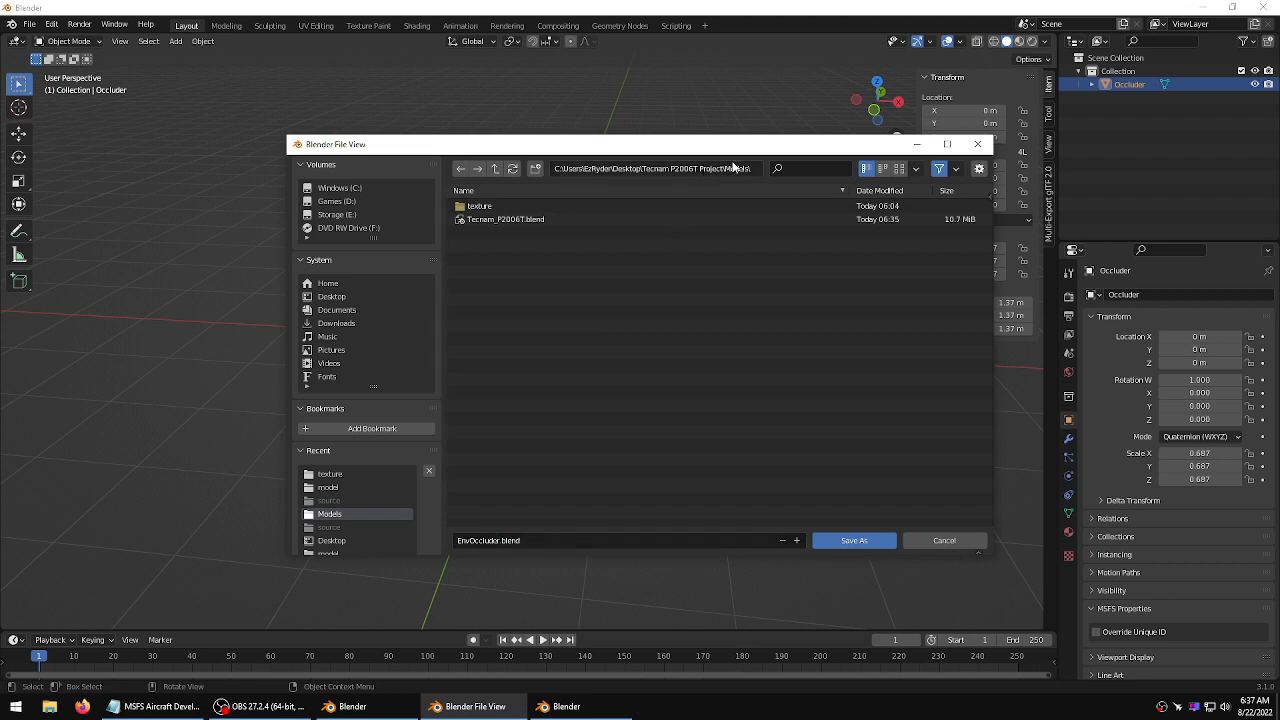
left_click(855, 542)
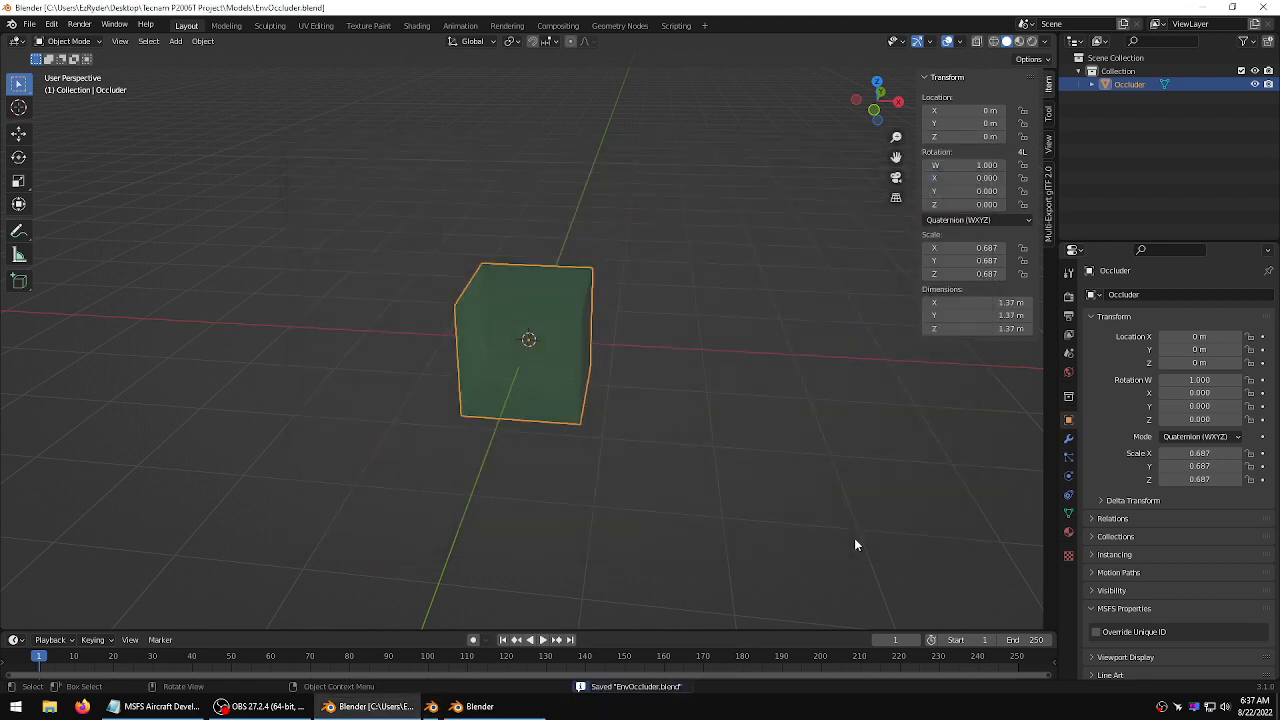
Switch to the other Blender window holding the Grand Caravan model and dismiss its splash screen
left_click(628, 285)
left_click(562, 303)
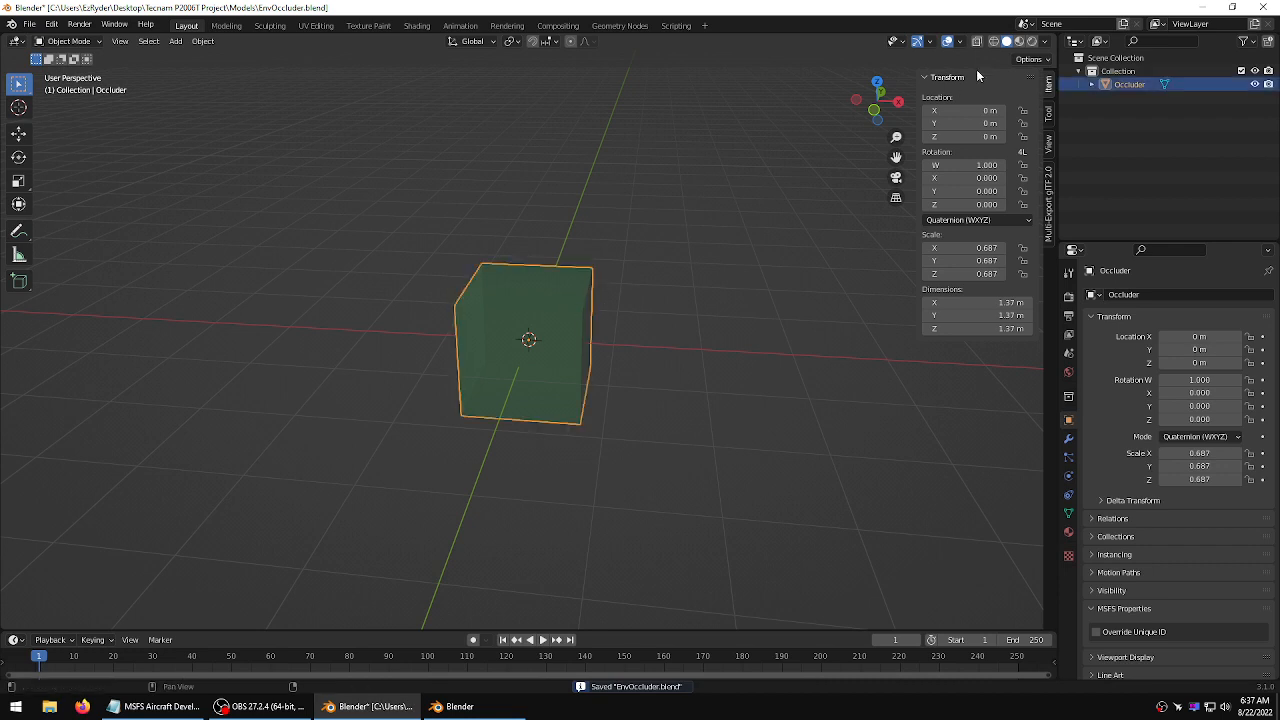
right_click(551, 335)
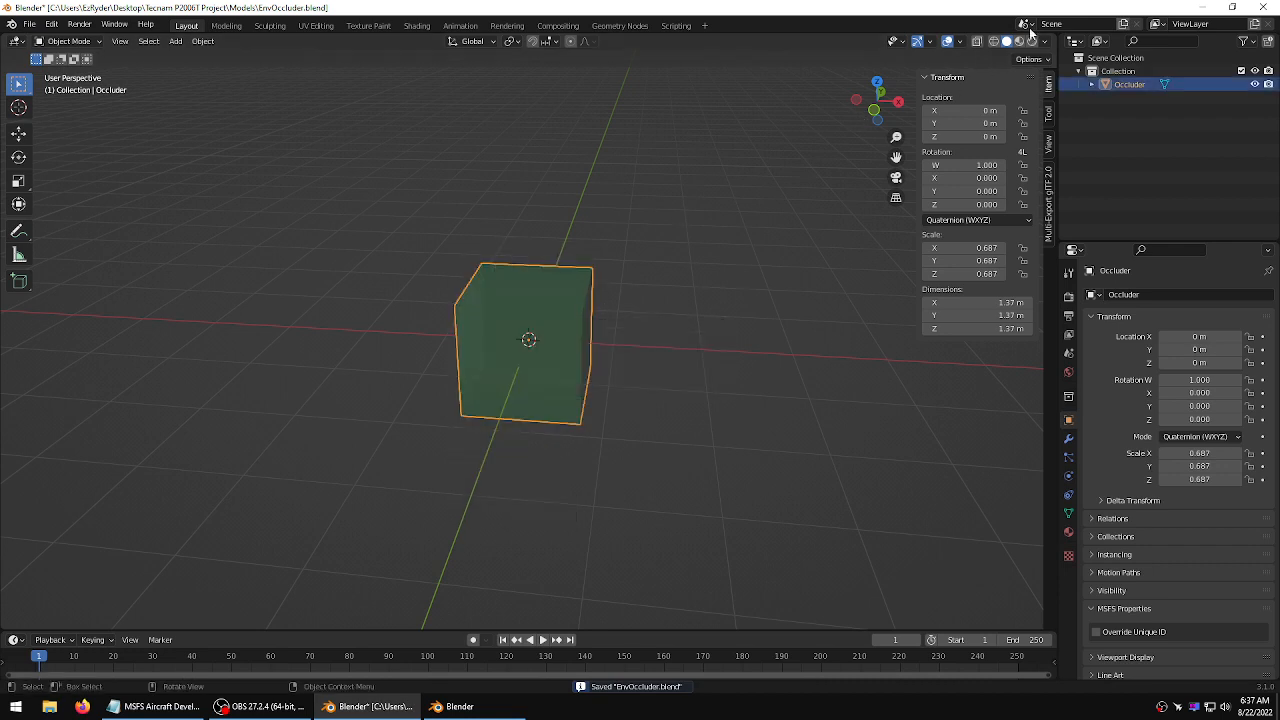
left_click(459, 708)
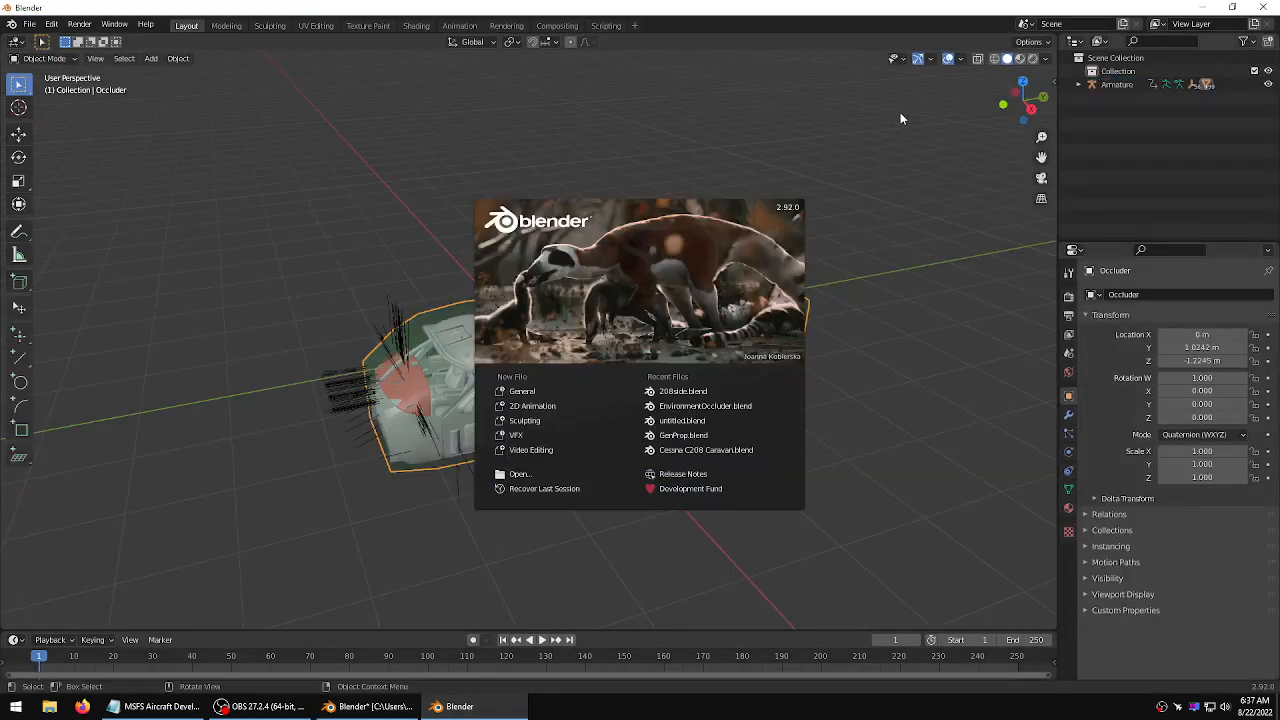
left_click(872, 188)
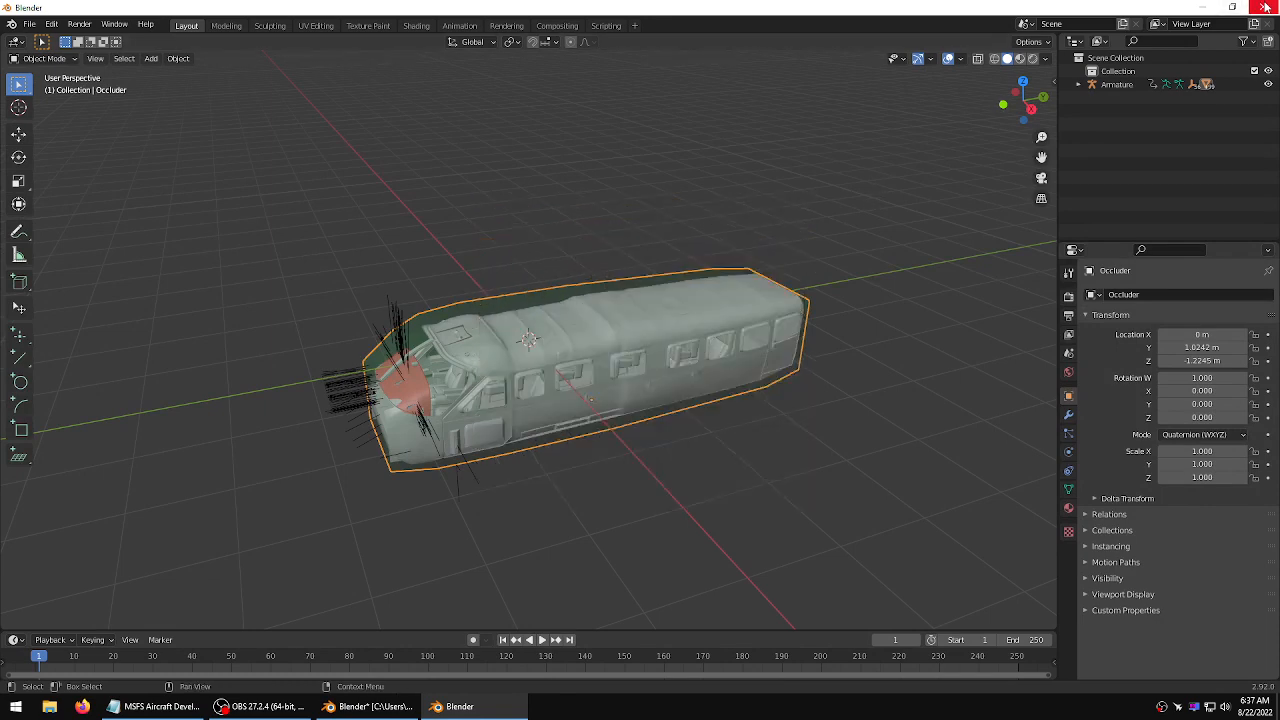
Zoom into the Caravan cockpit and hide the red PANEL_COLLISION object covering the instrument panel
left_click(645, 95)
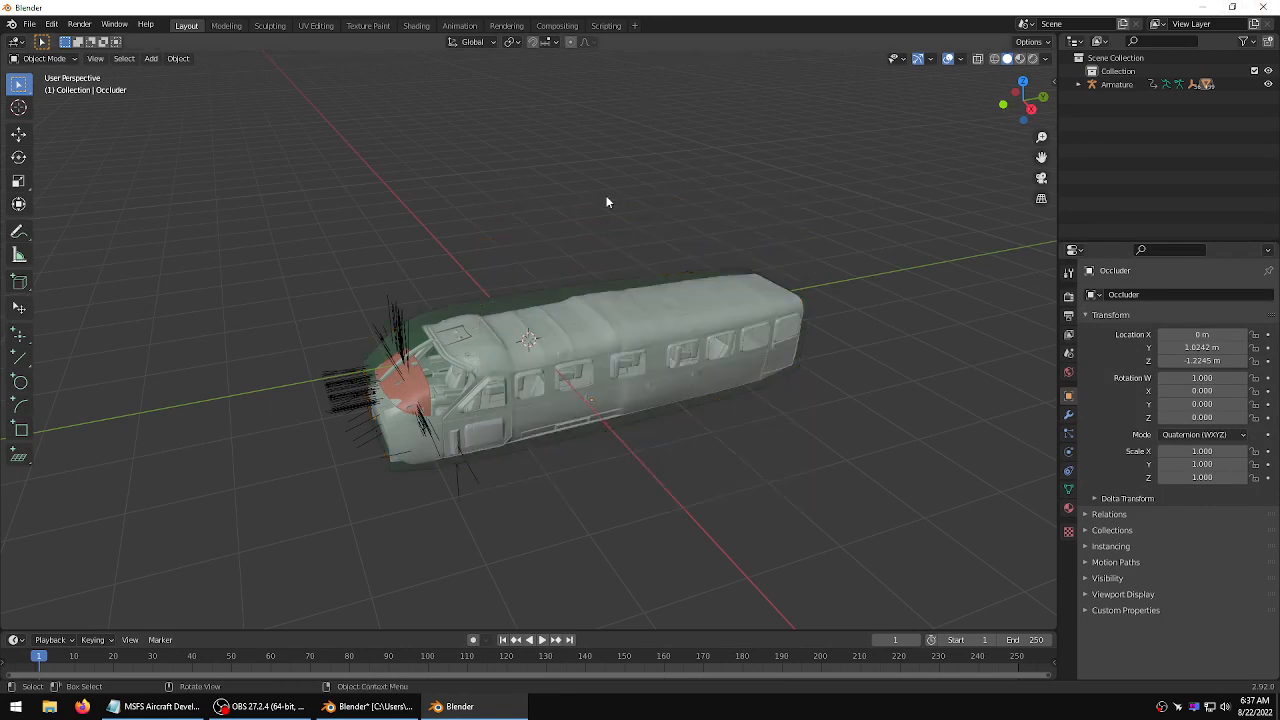
middle_click_drag(606, 202, 457, 240)
scroll(455, 241, "up", 6)
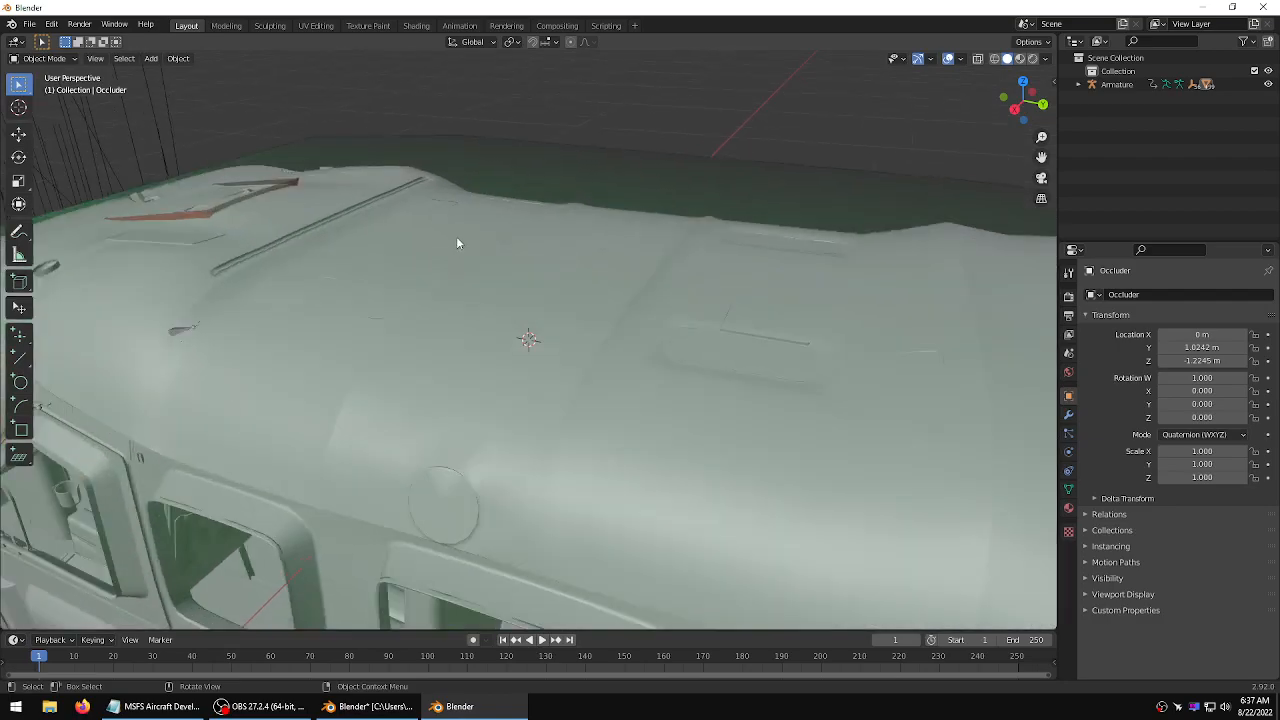
scroll(470, 220, "up", 8)
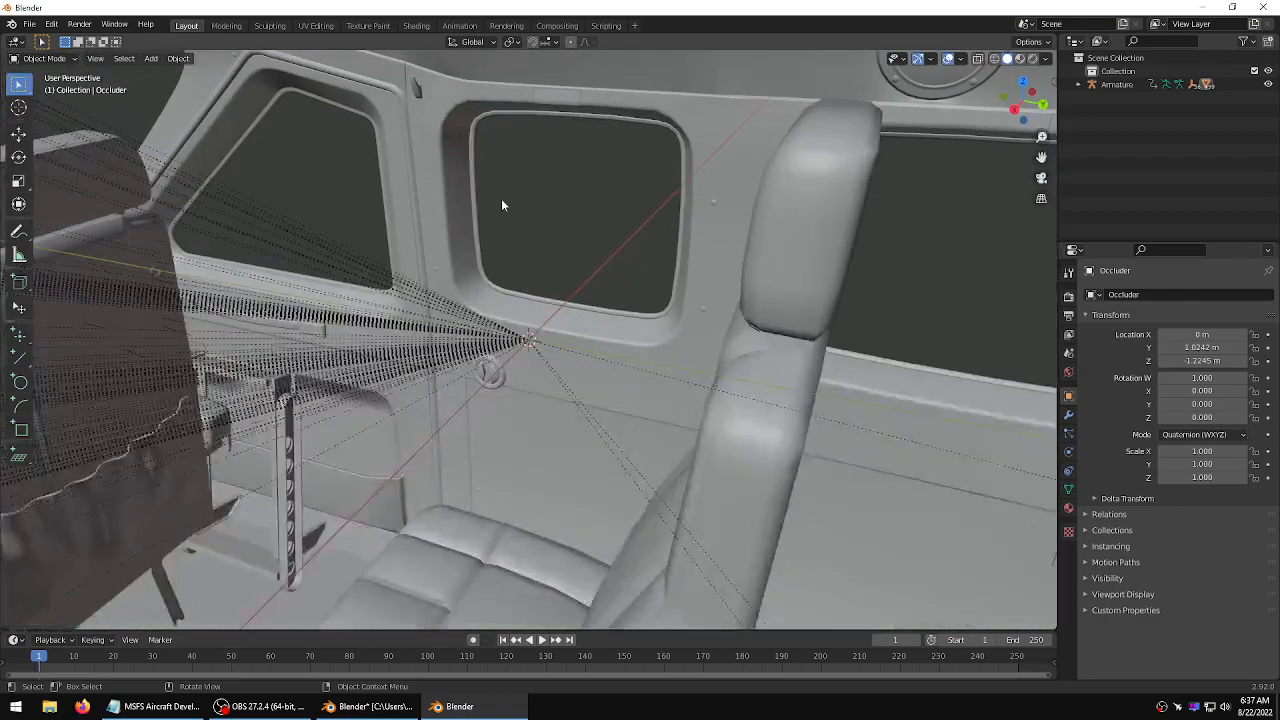
middle_click_drag(501, 198, 430, 192)
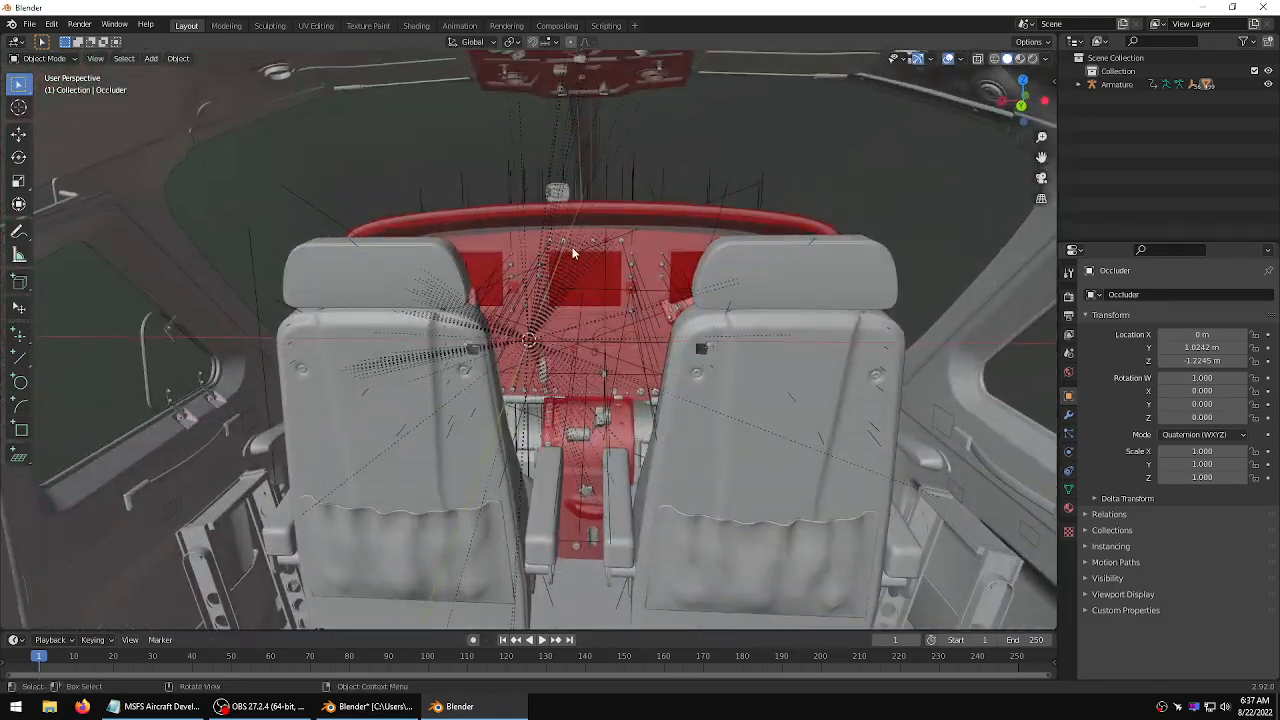
scroll(602, 262, "up", 6)
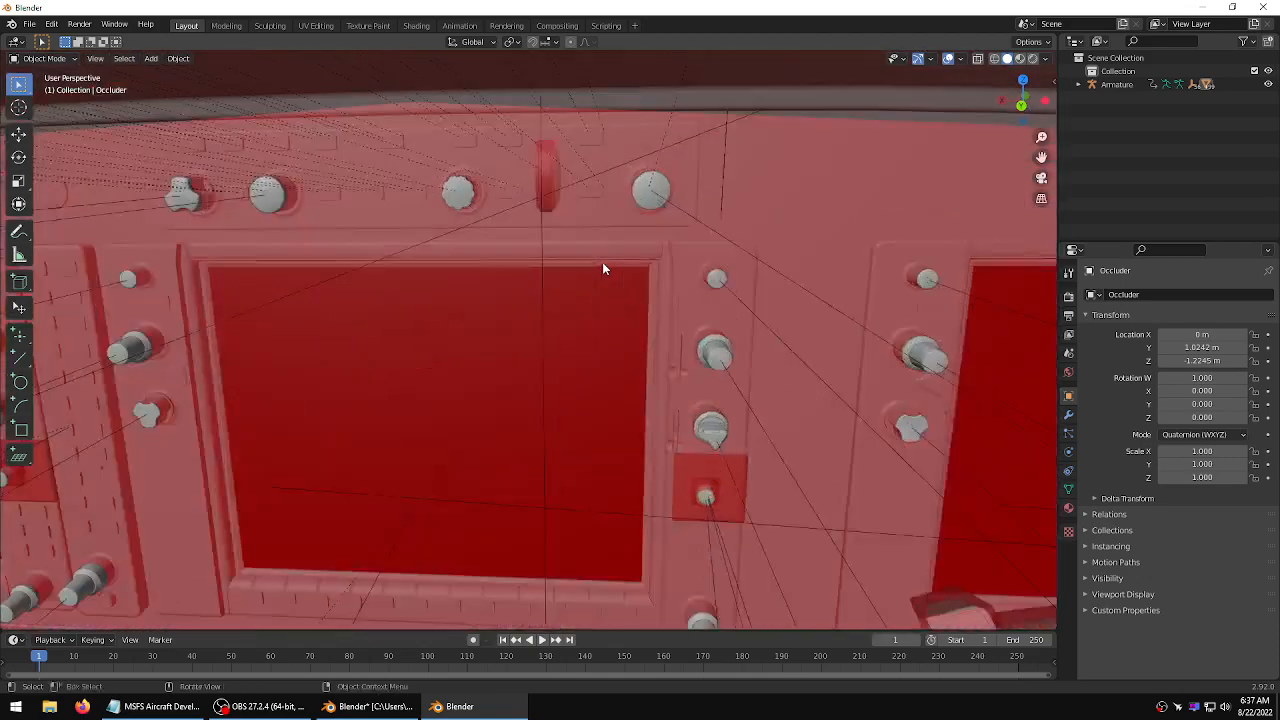
scroll(602, 262, "down", 5)
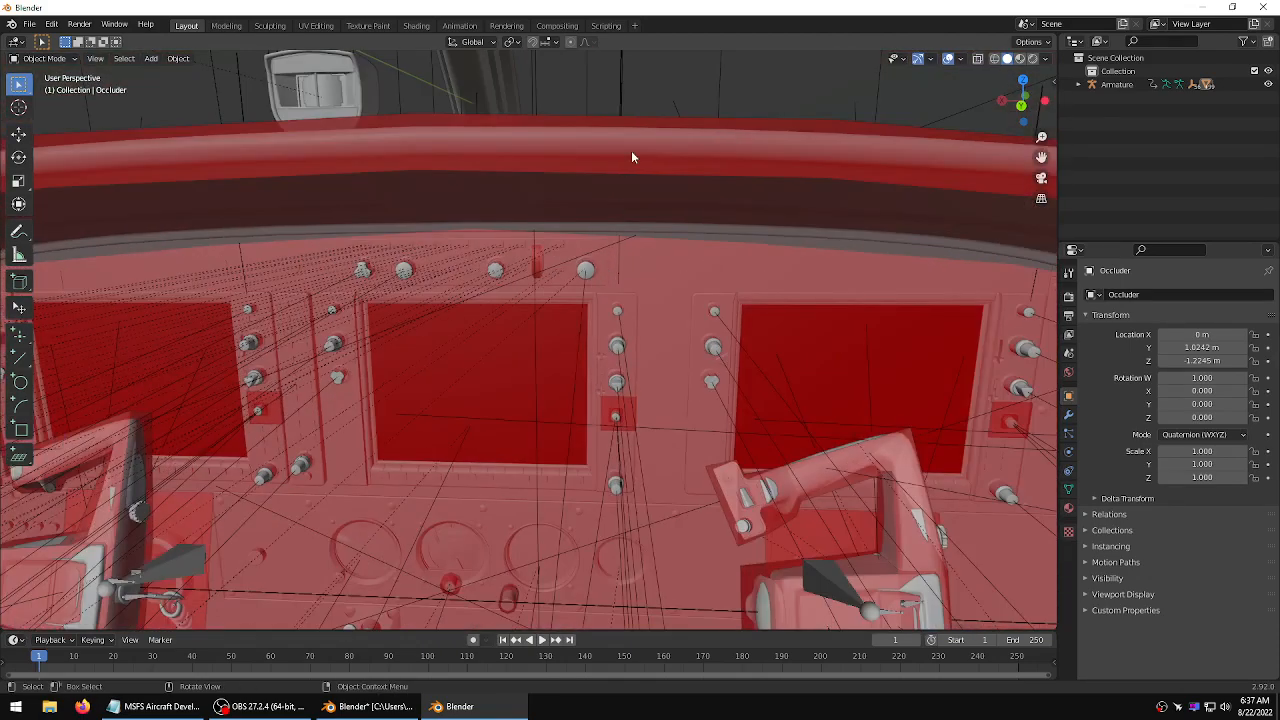
left_click(697, 120)
left_click(705, 129)
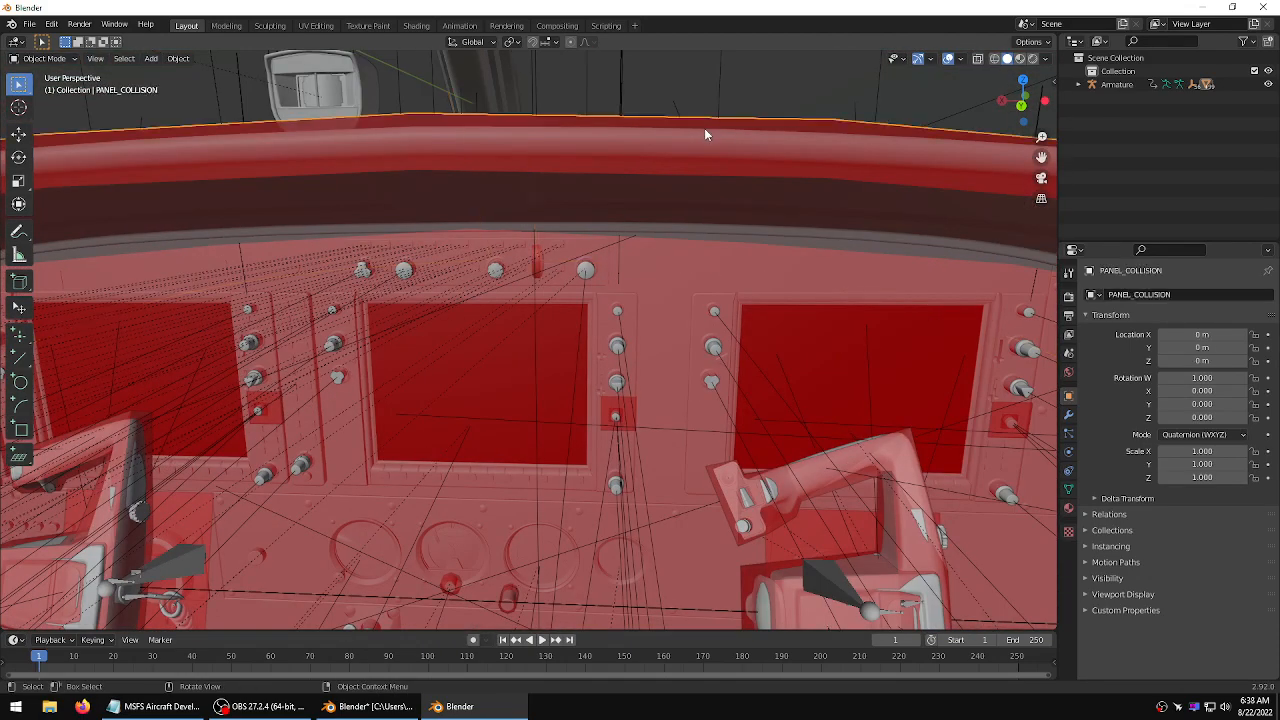
key("h")
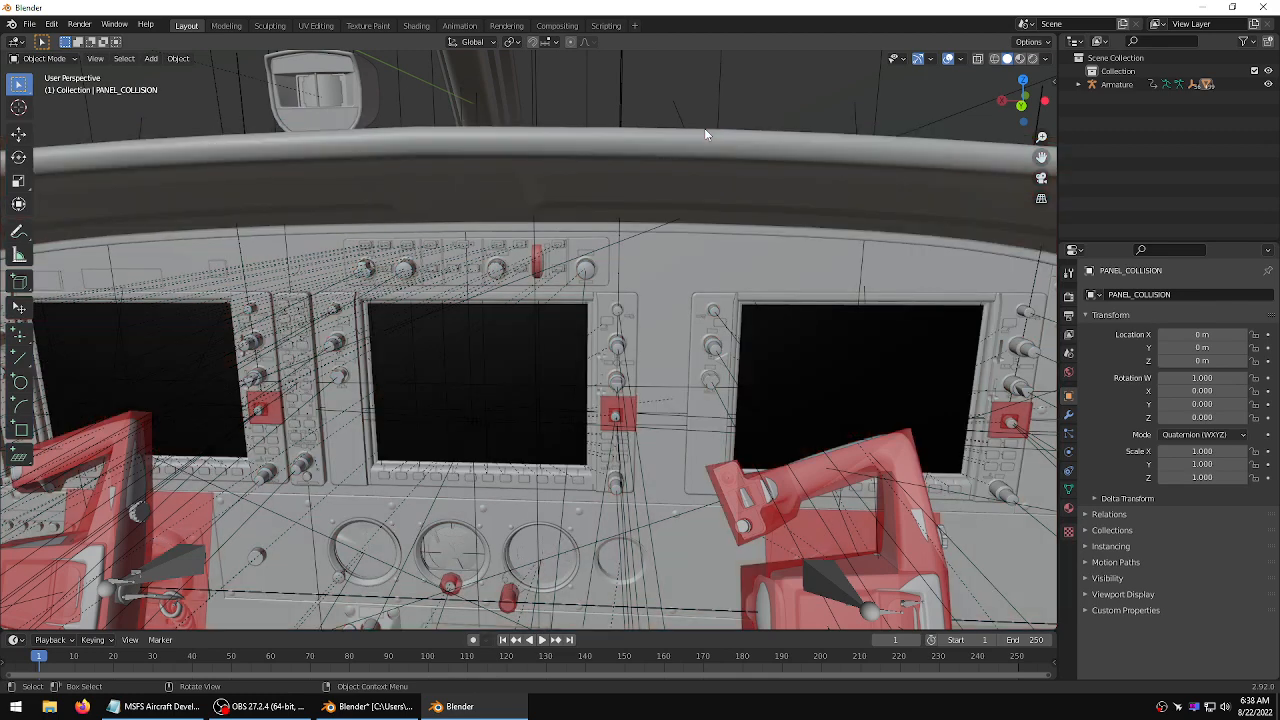
Select the PFD panel and its neighbouring knobs to inspect their object names
left_click(632, 312)
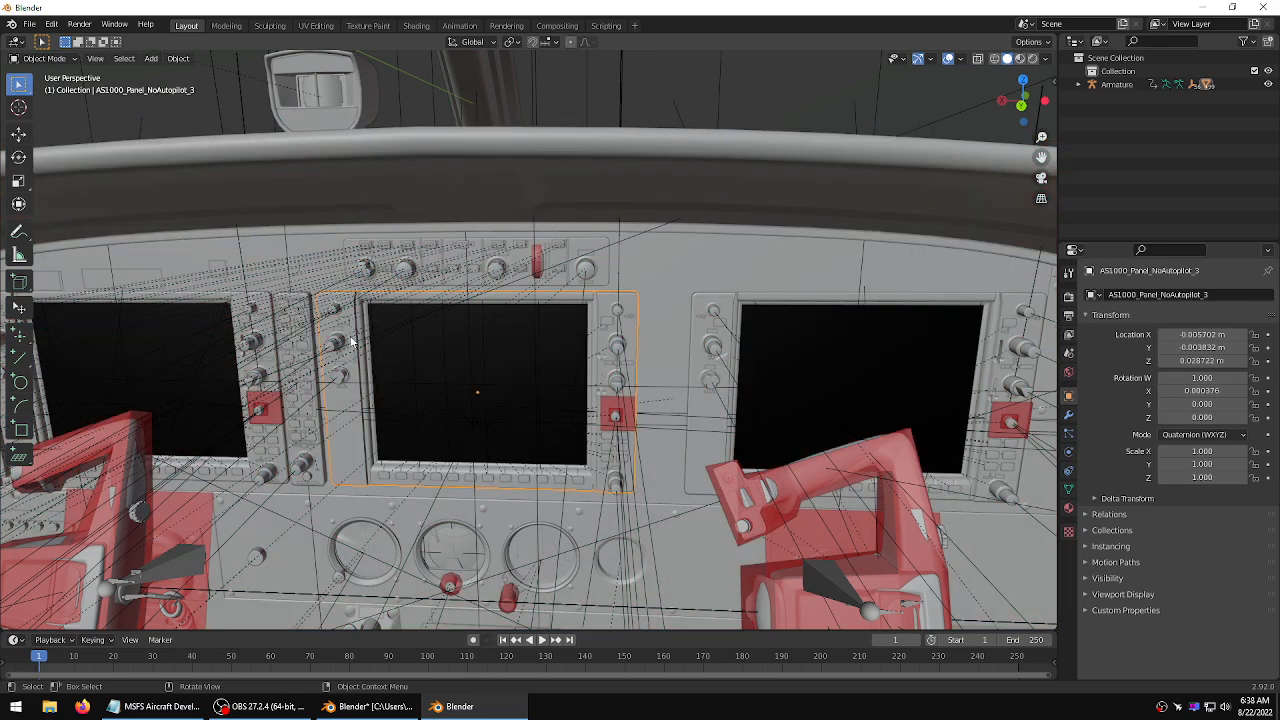
left_click(618, 348, "shift")
left_click(618, 348, "shift")
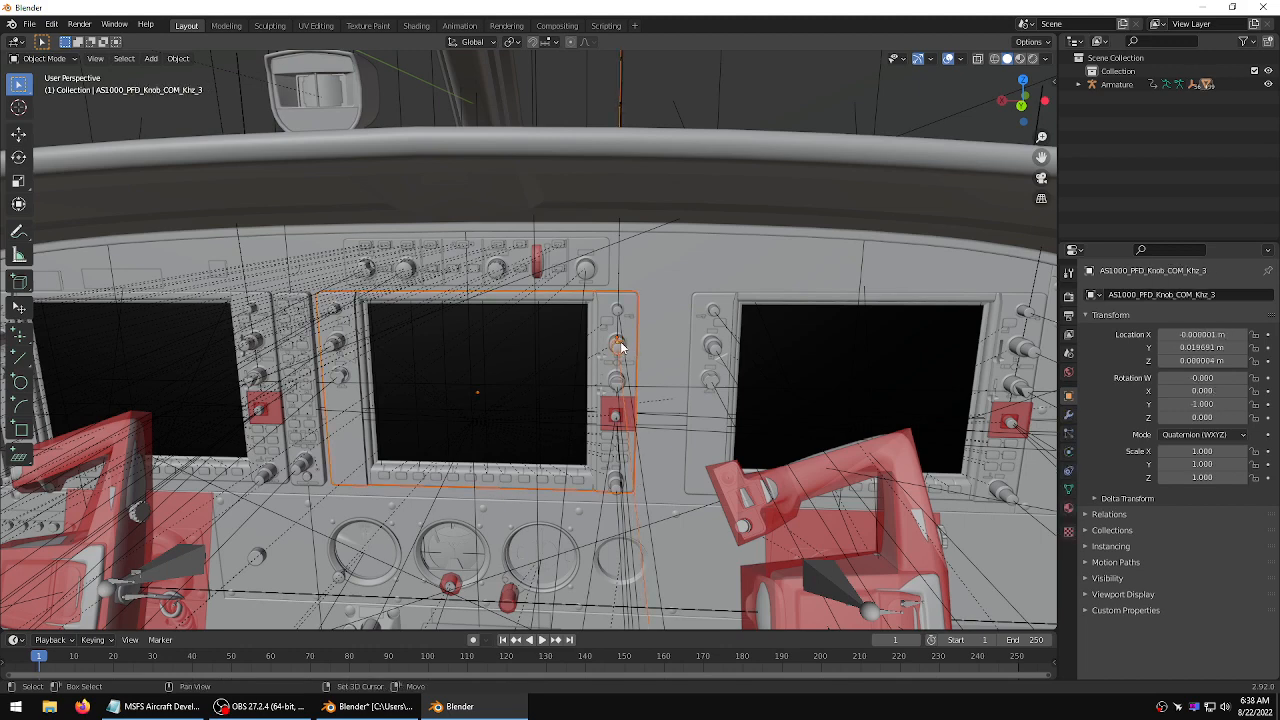
left_click(621, 343, "shift")
left_click(621, 318, "shift")
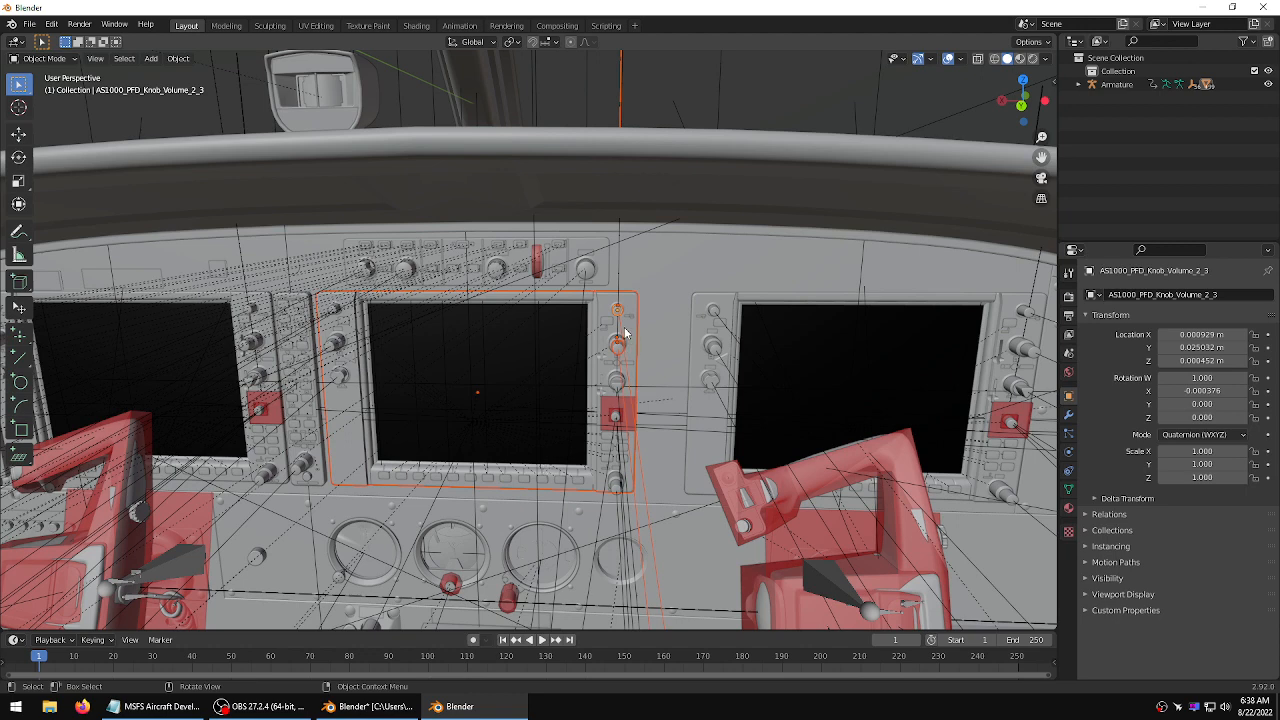
key("ctrl")
key("ctrl+c")
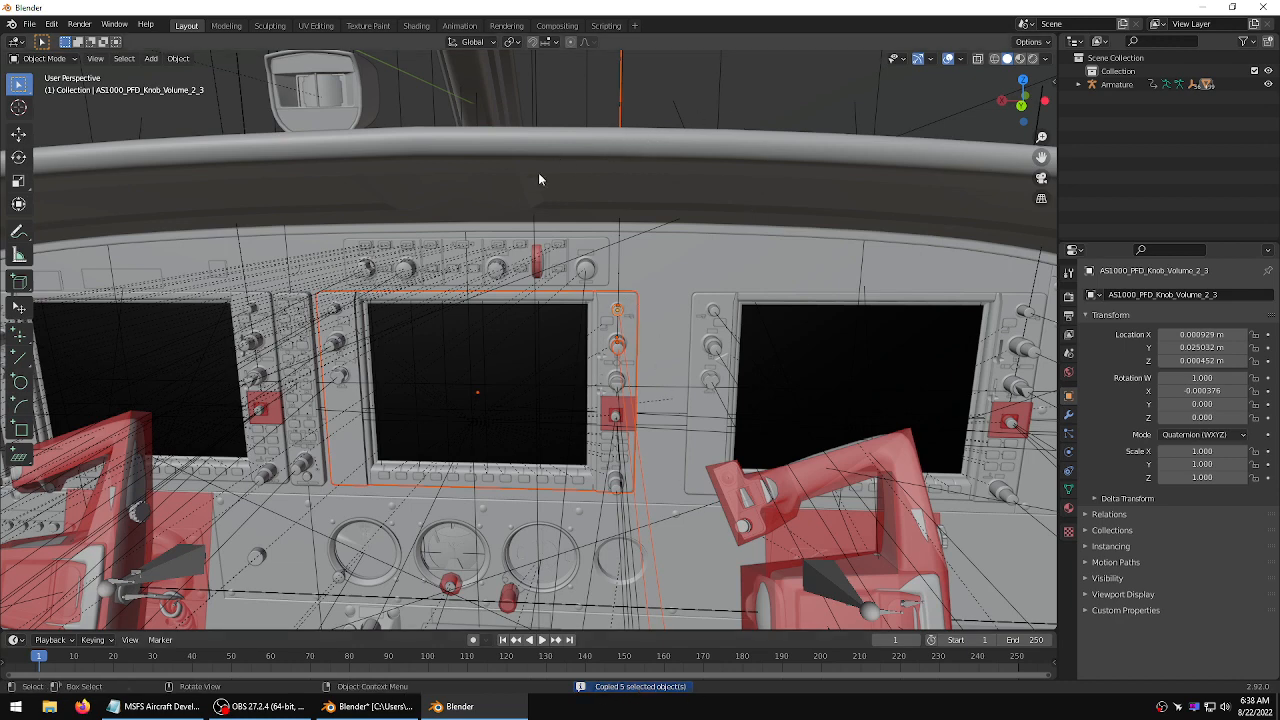
left_click(392, 708)
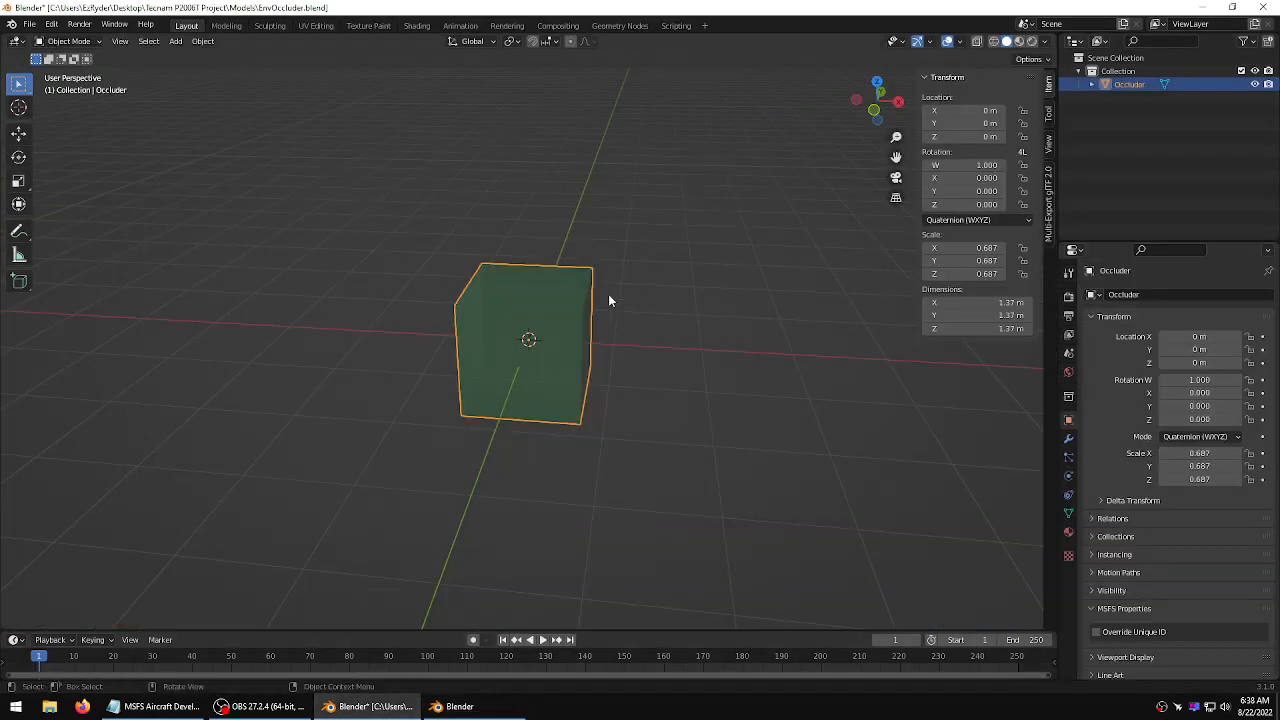
left_click(636, 276)
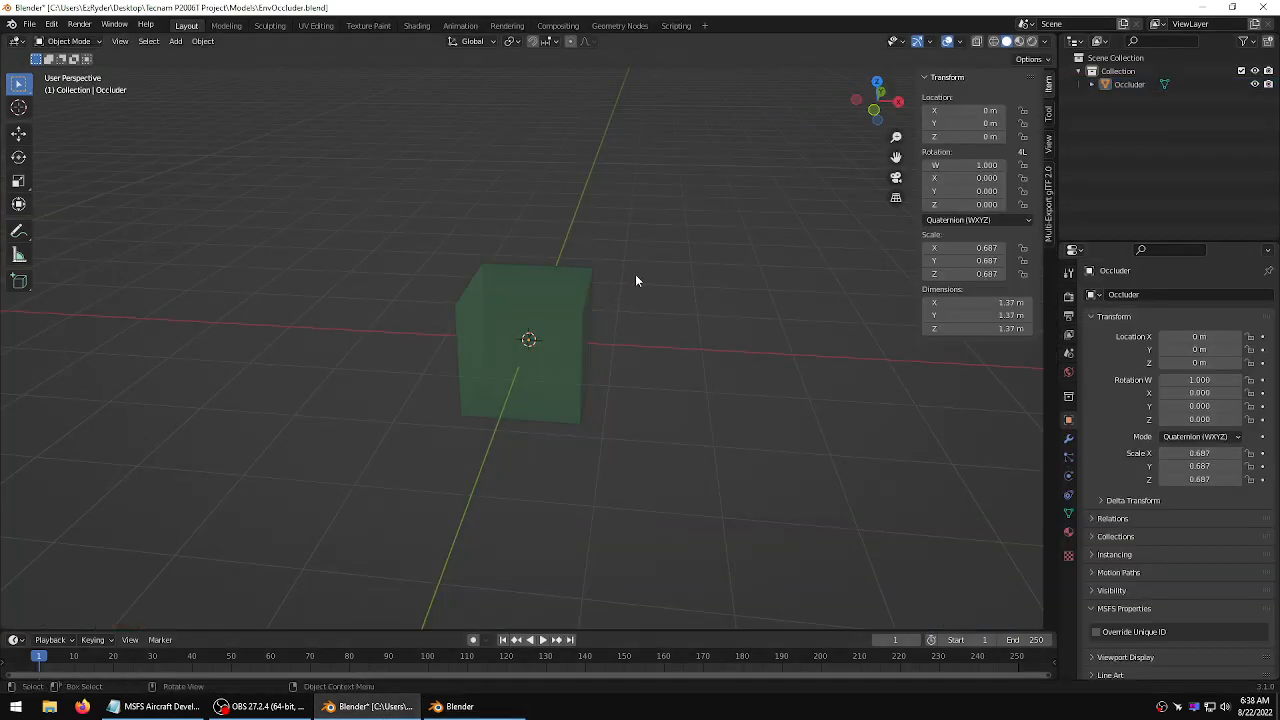
scroll(640, 271, "down", 4)
scroll(640, 271, "up", 5)
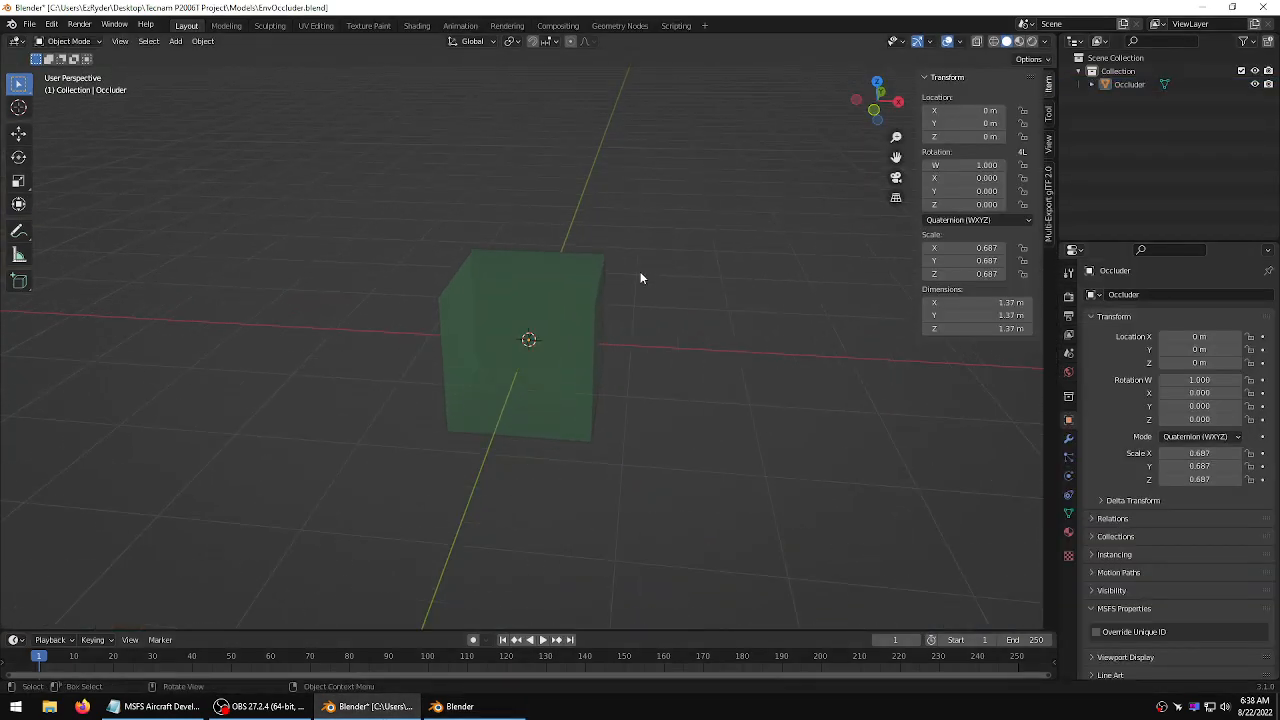
Close the Grand Caravan Blender window without saving it
left_click(455, 706)
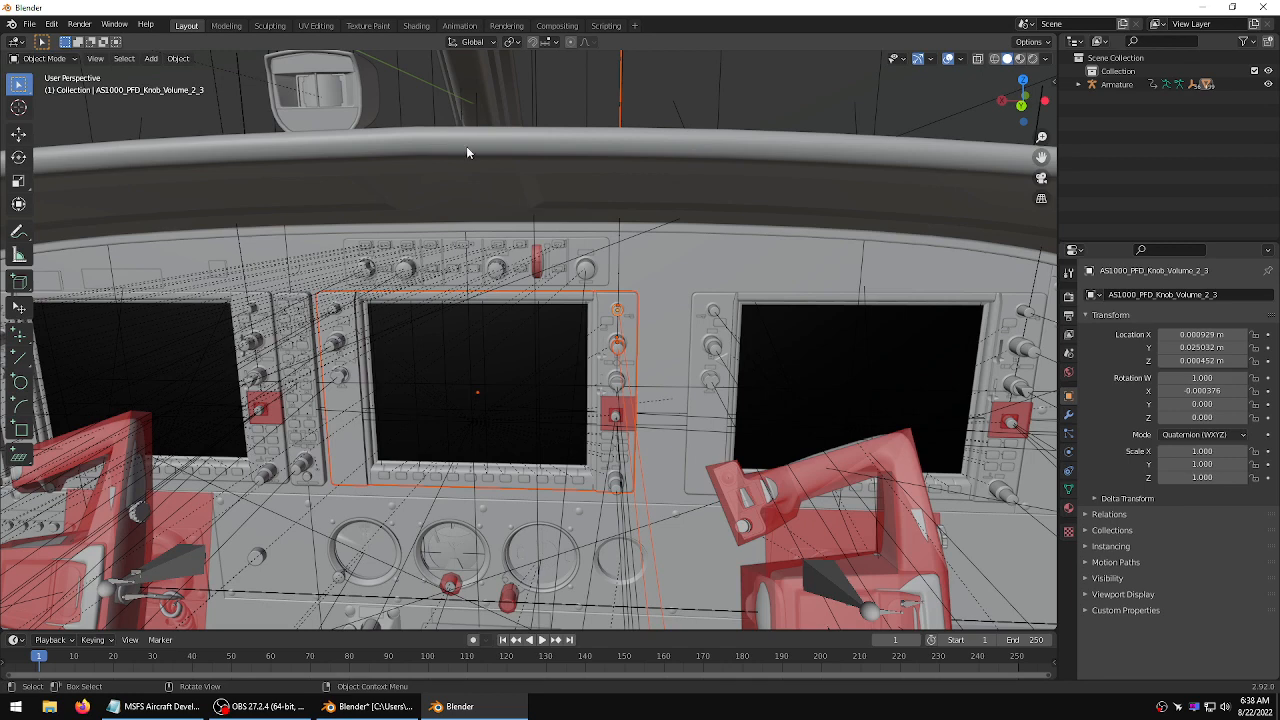
left_click(1262, 7)
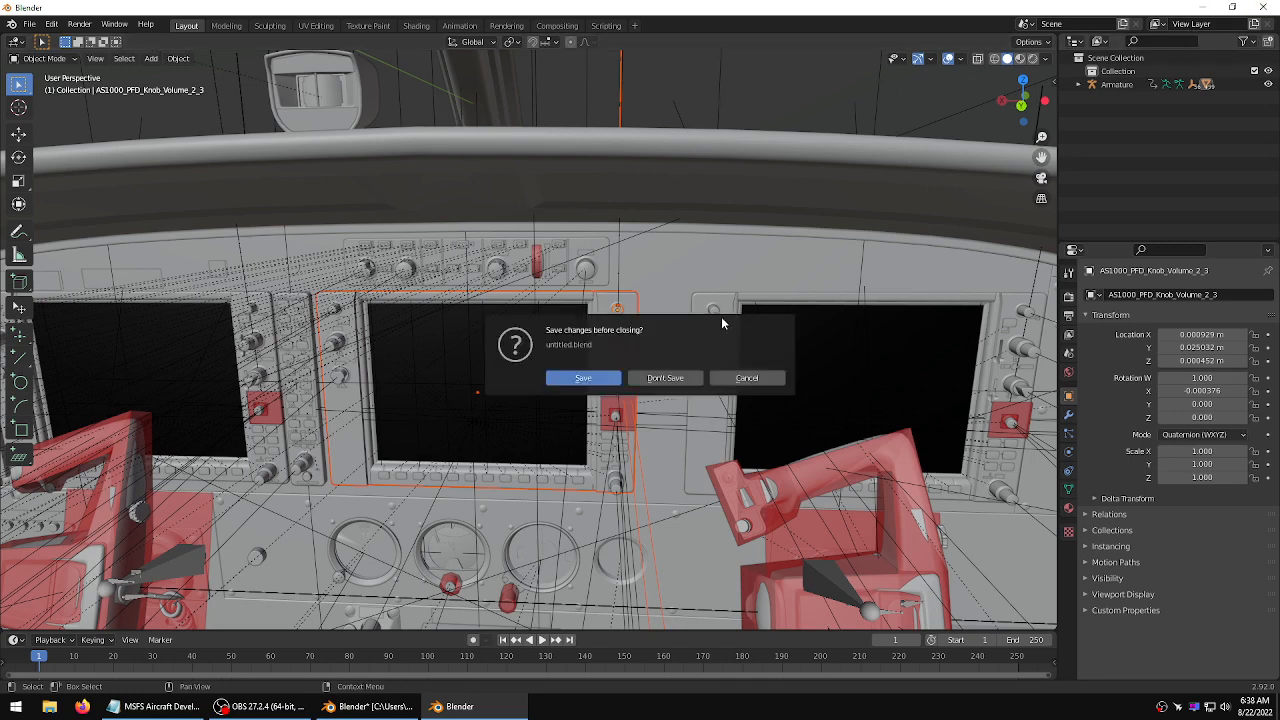
left_click(657, 376)
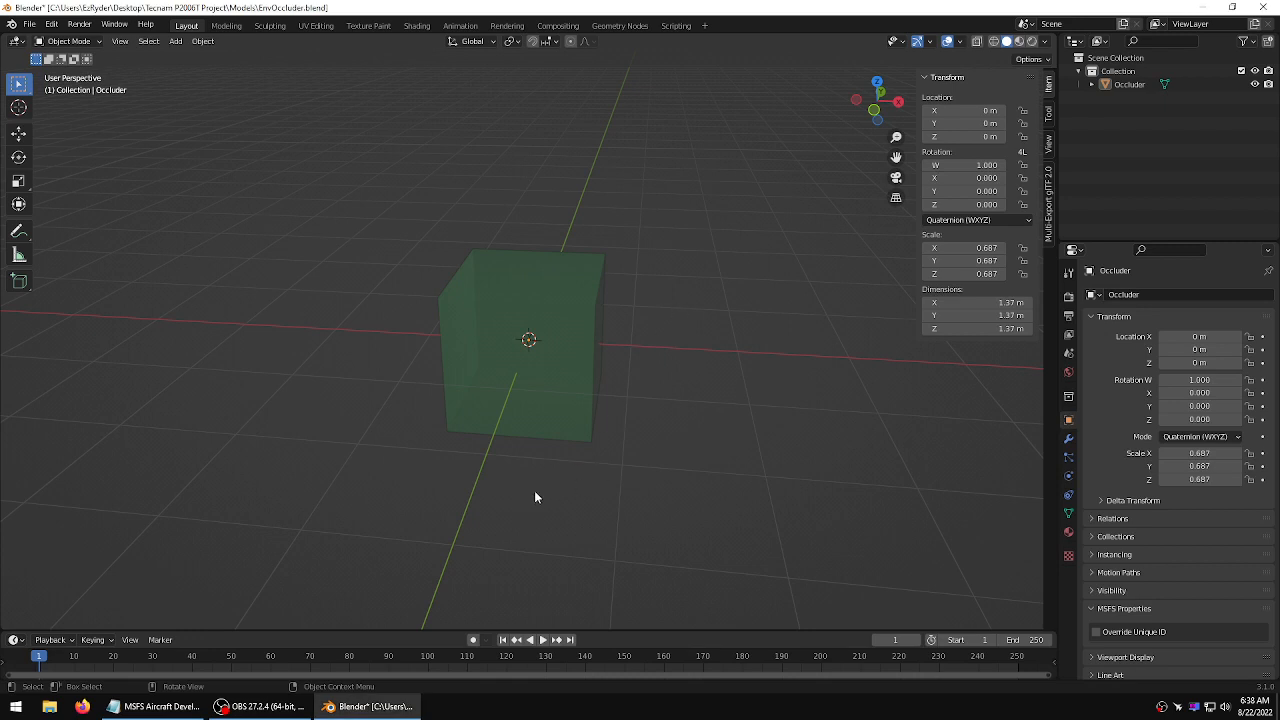
Open Tecnam_P2006T.blend from the Tecnam P2006T Project's Models folder in a new Blender window
left_click(420, 708)
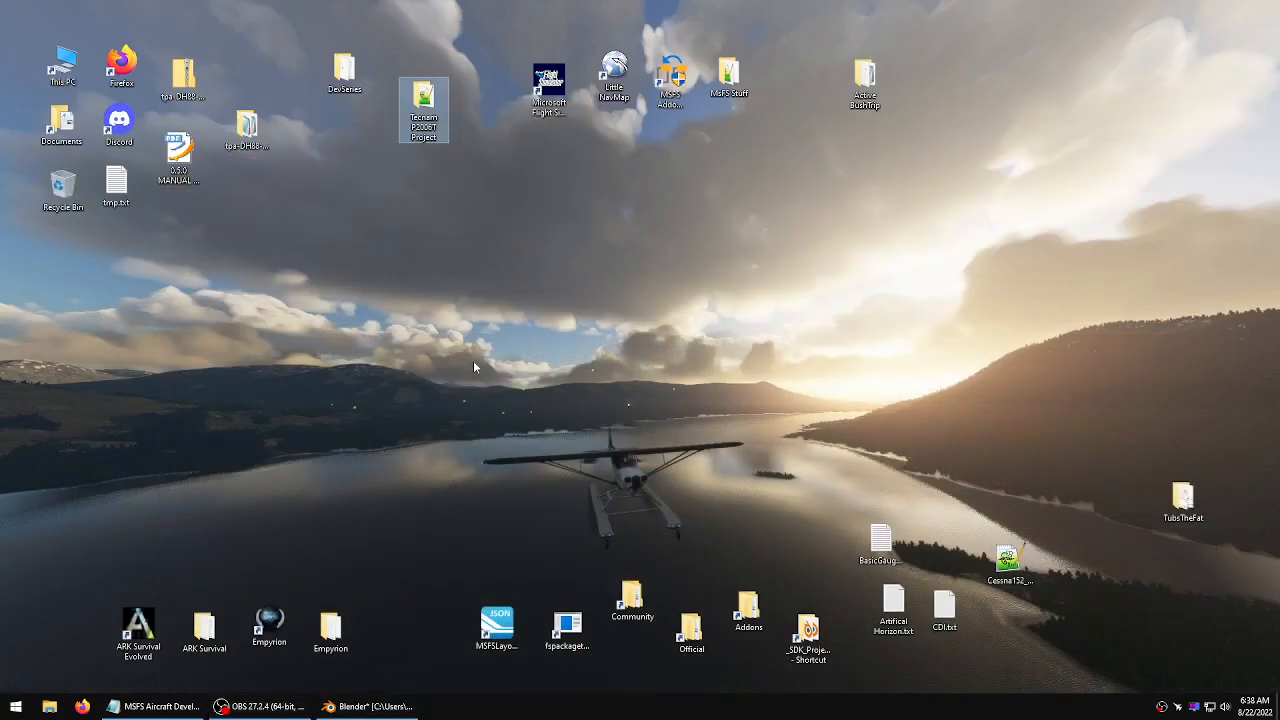
double_click(428, 112)
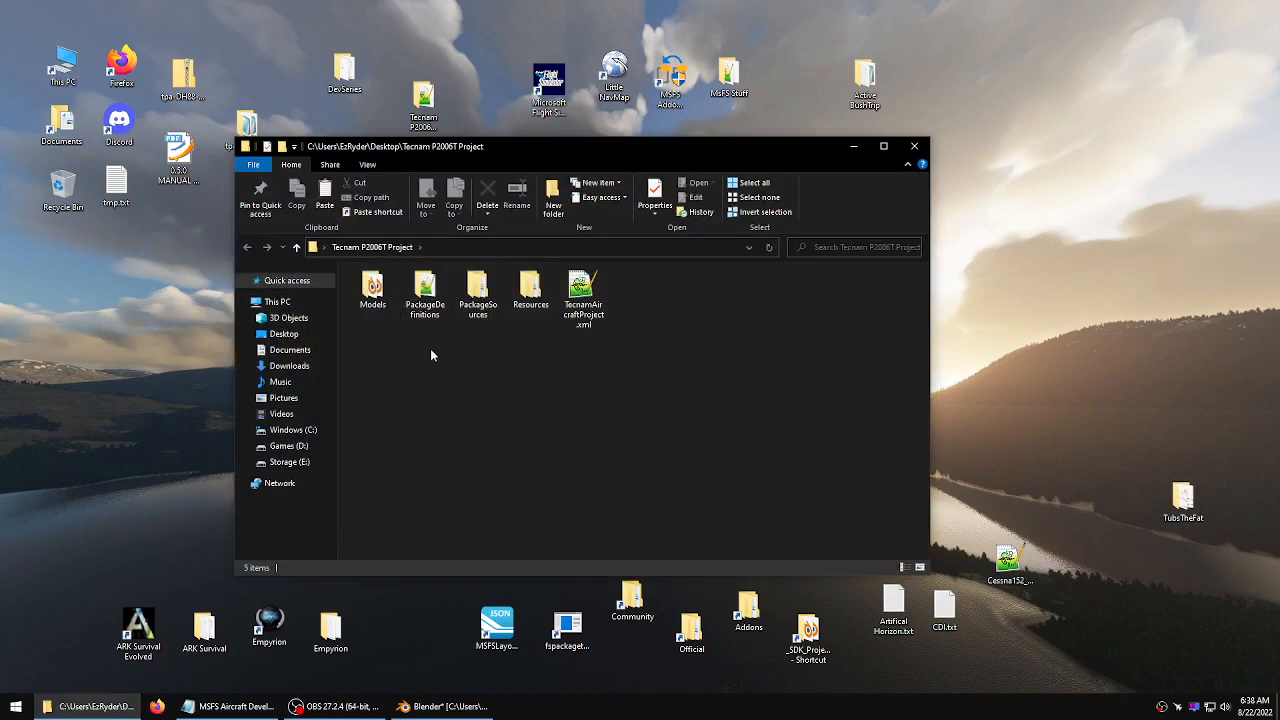
double_click(372, 290)
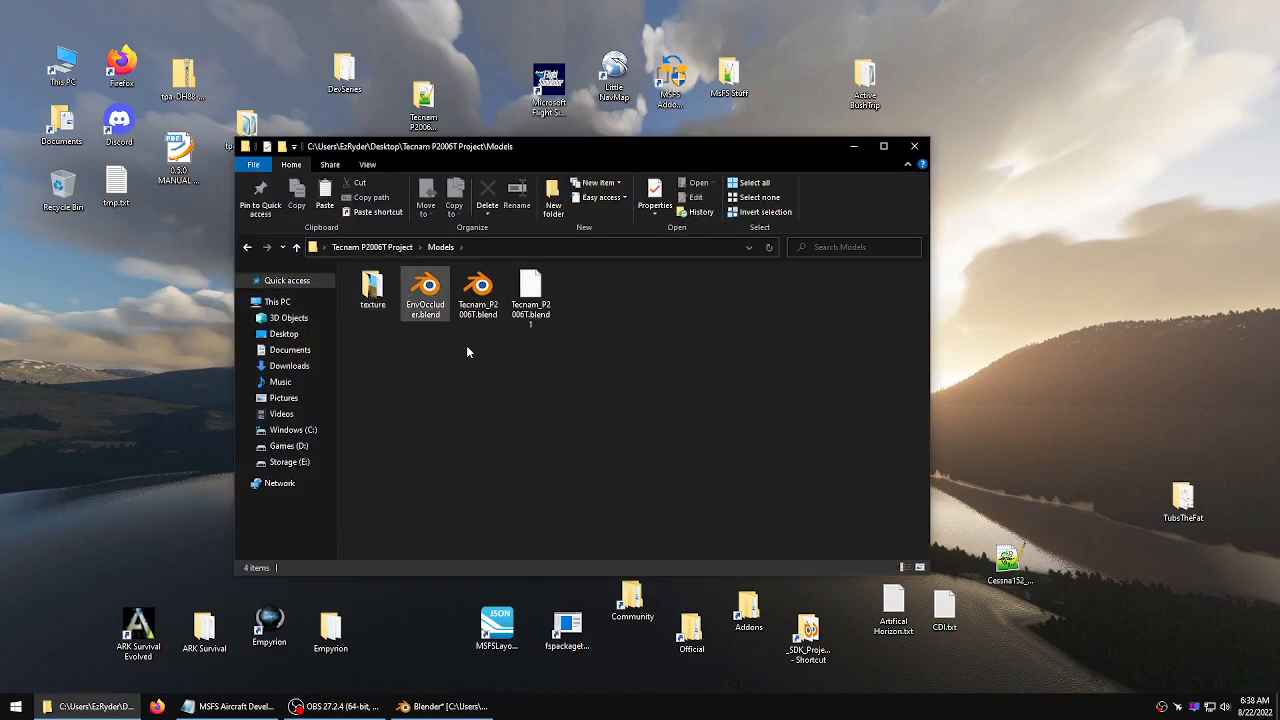
double_click(478, 295)
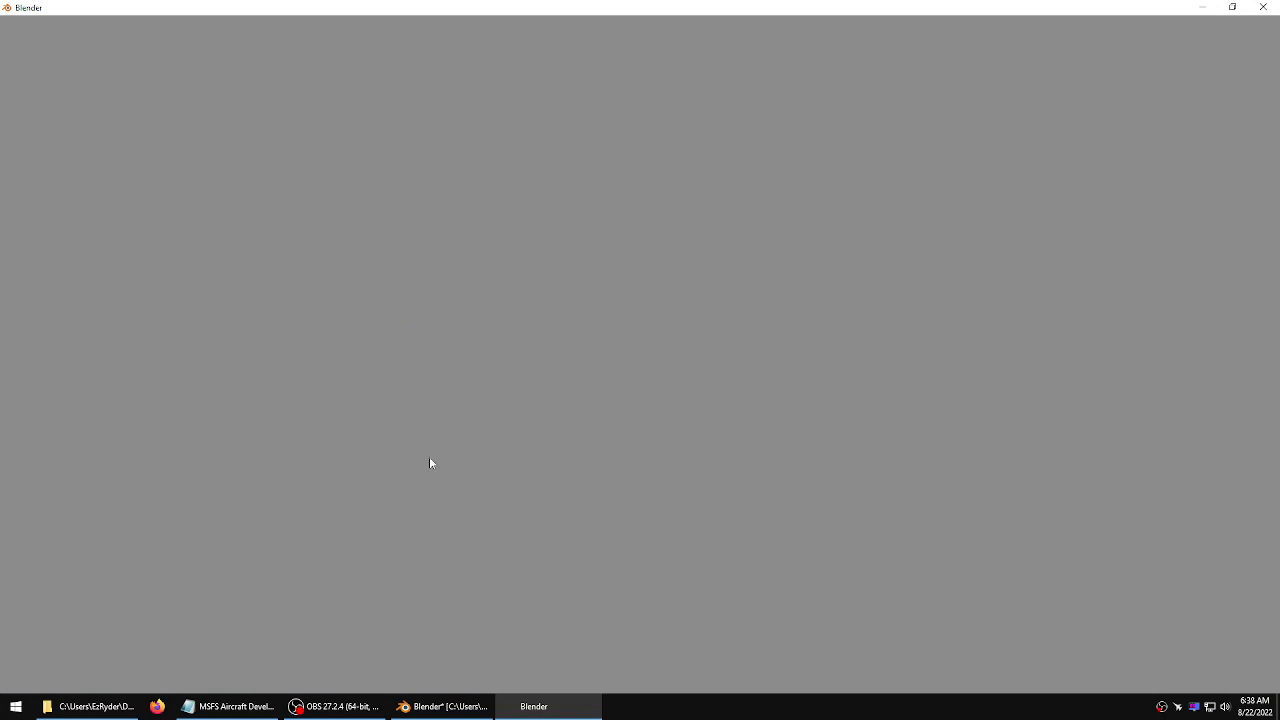
Copy the Occluder cube from EnvOccluder.blend and paste it into the Tecnam P2006T model
left_click(440, 706)
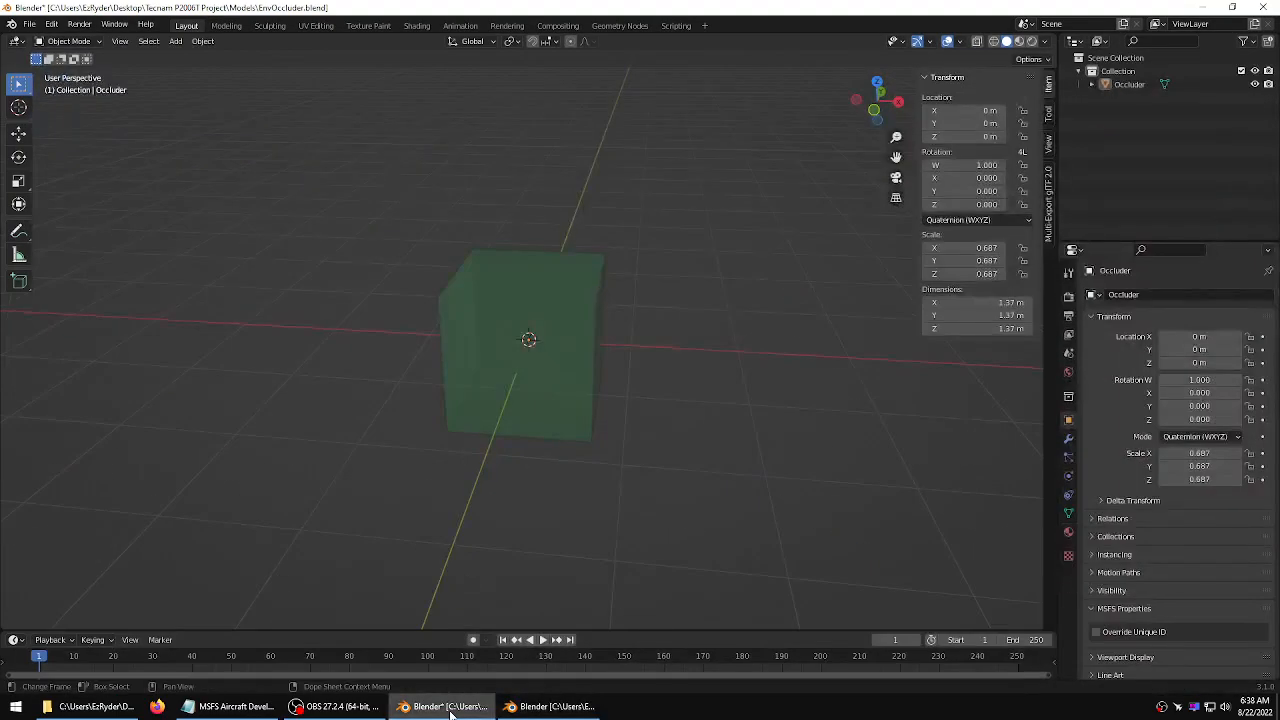
left_click(540, 341)
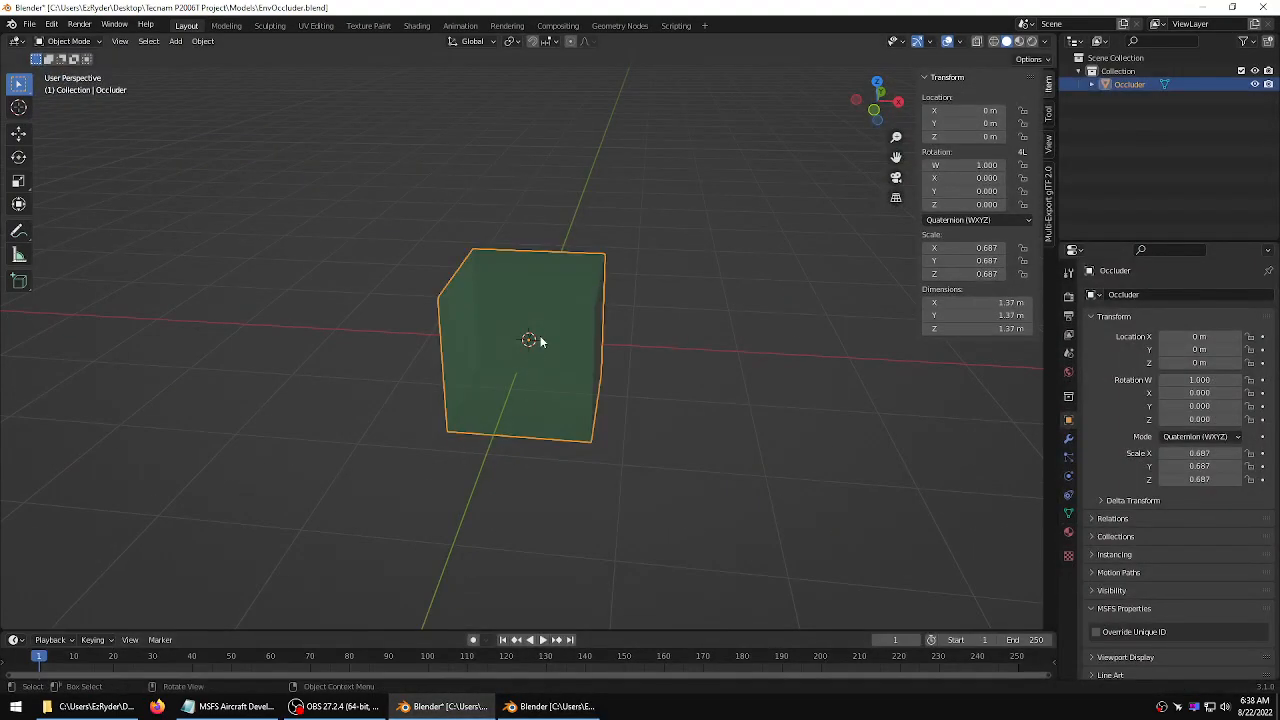
left_click(550, 706)
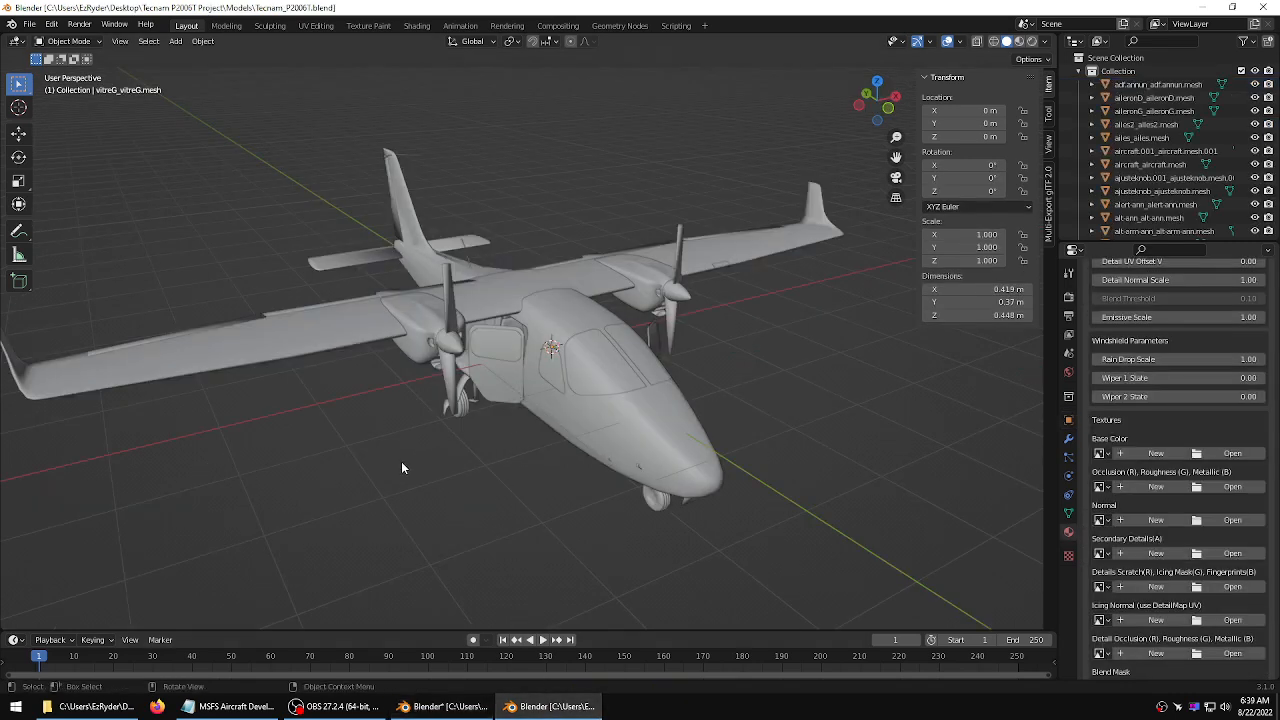
key("ctrl+v")
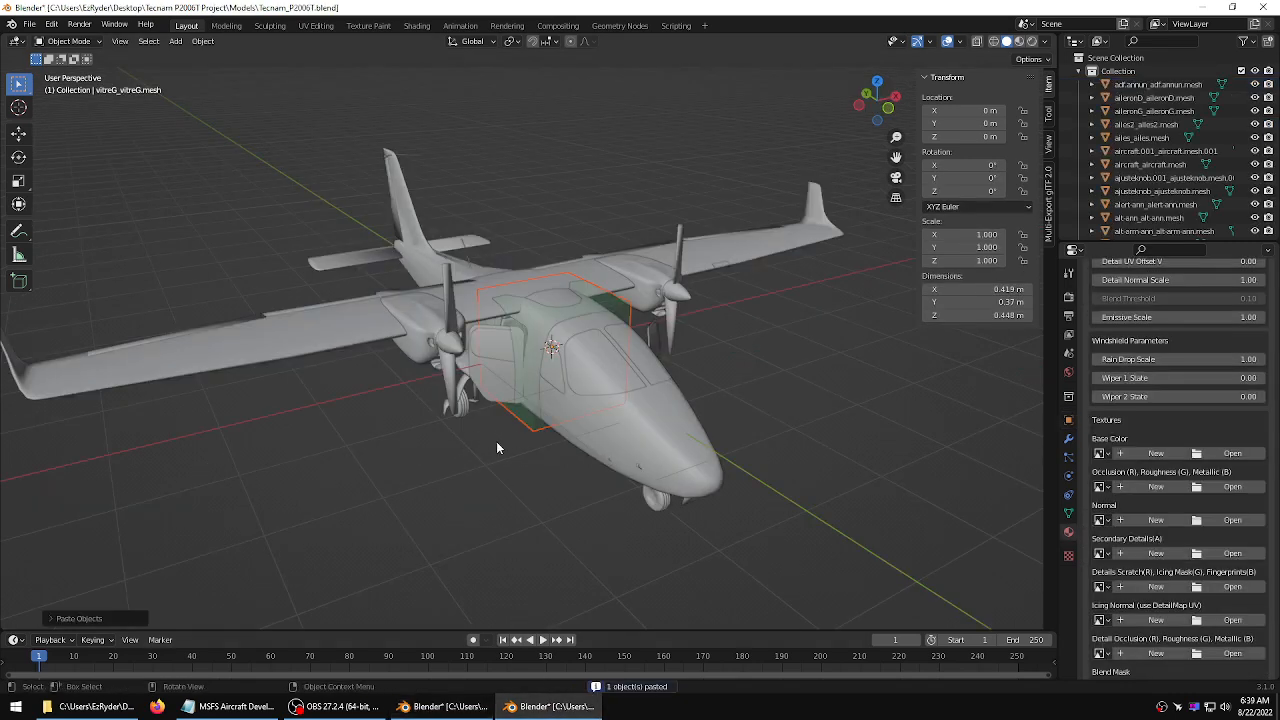
Raise the pasted occluder box slightly with the Move tool
middle_click_drag(497, 448, 552, 420)
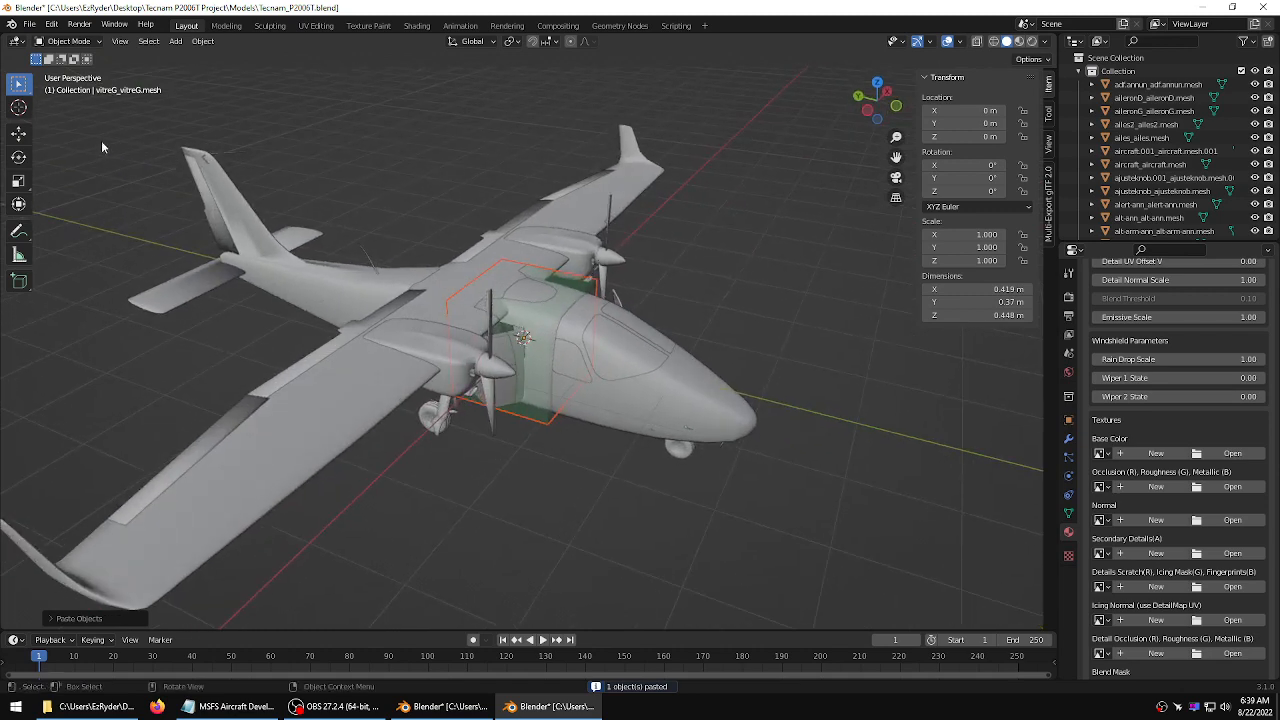
left_click(19, 134)
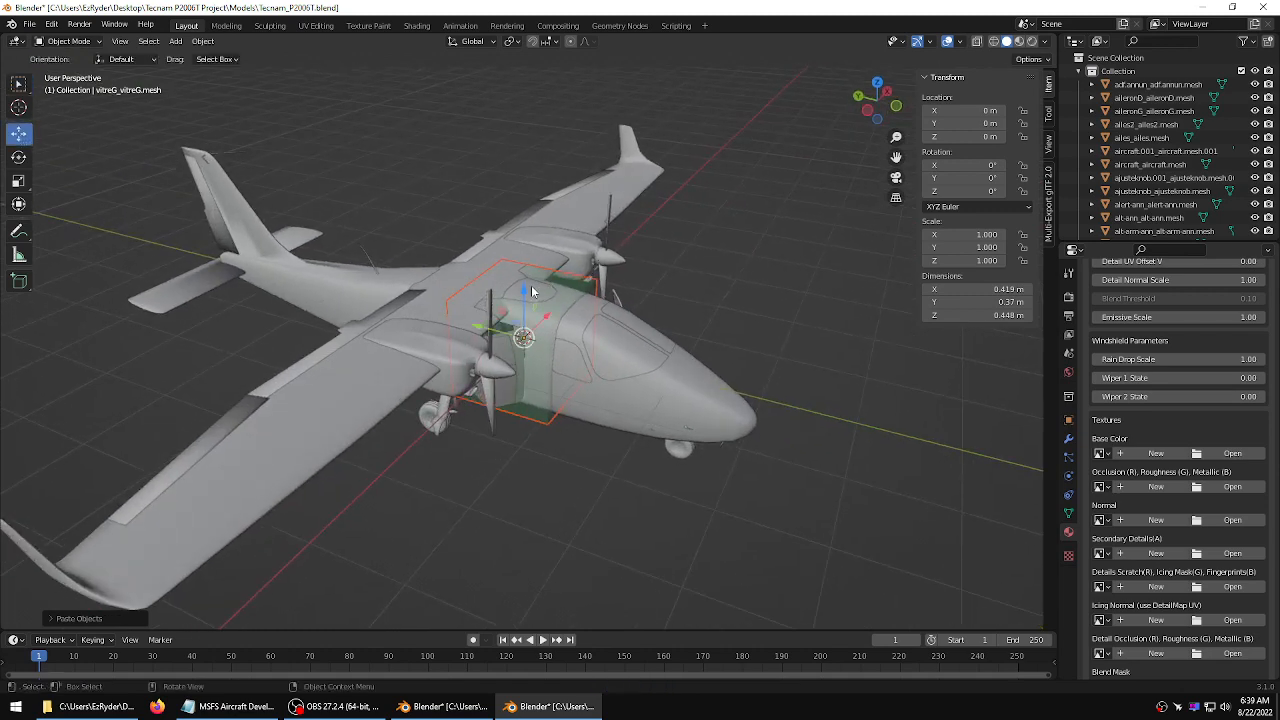
left_click_drag(525, 290, 519, 282)
Stretch the occluder box lengthwise along the fuselage with the Scale tool
middle_click_drag(750, 296, 624, 271)
scroll(675, 256, "up", 3)
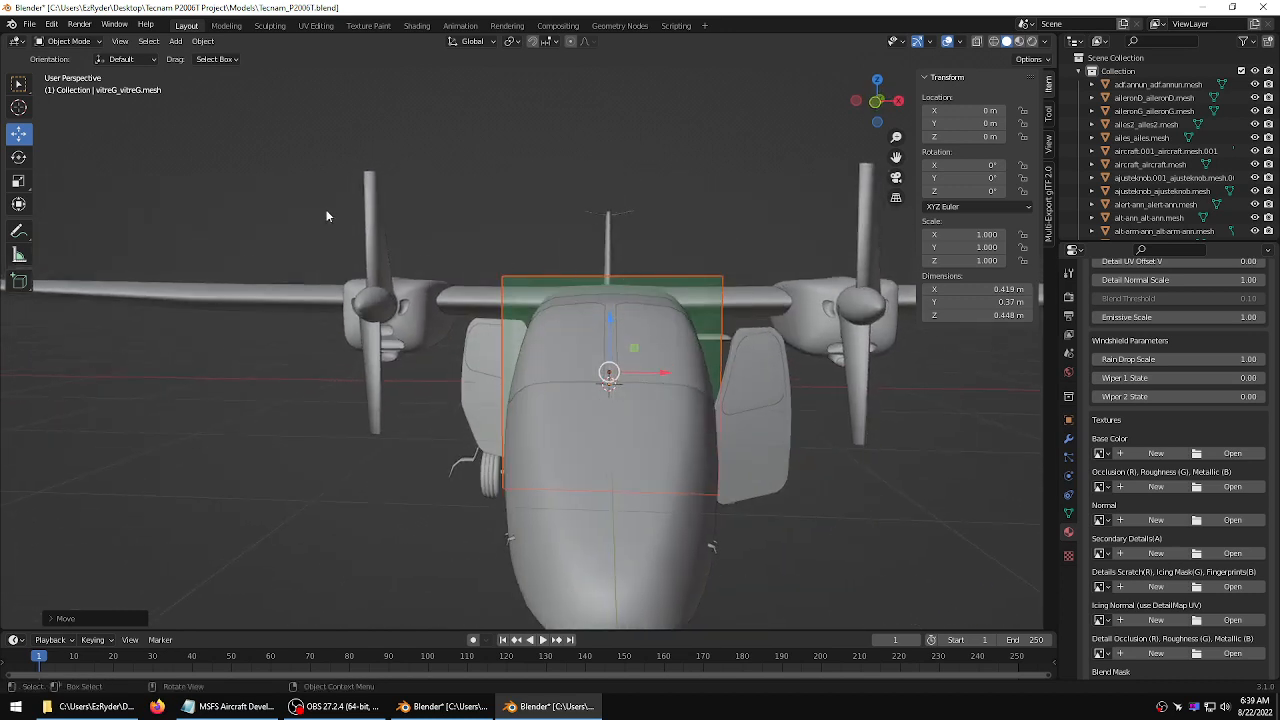
left_click(18, 180)
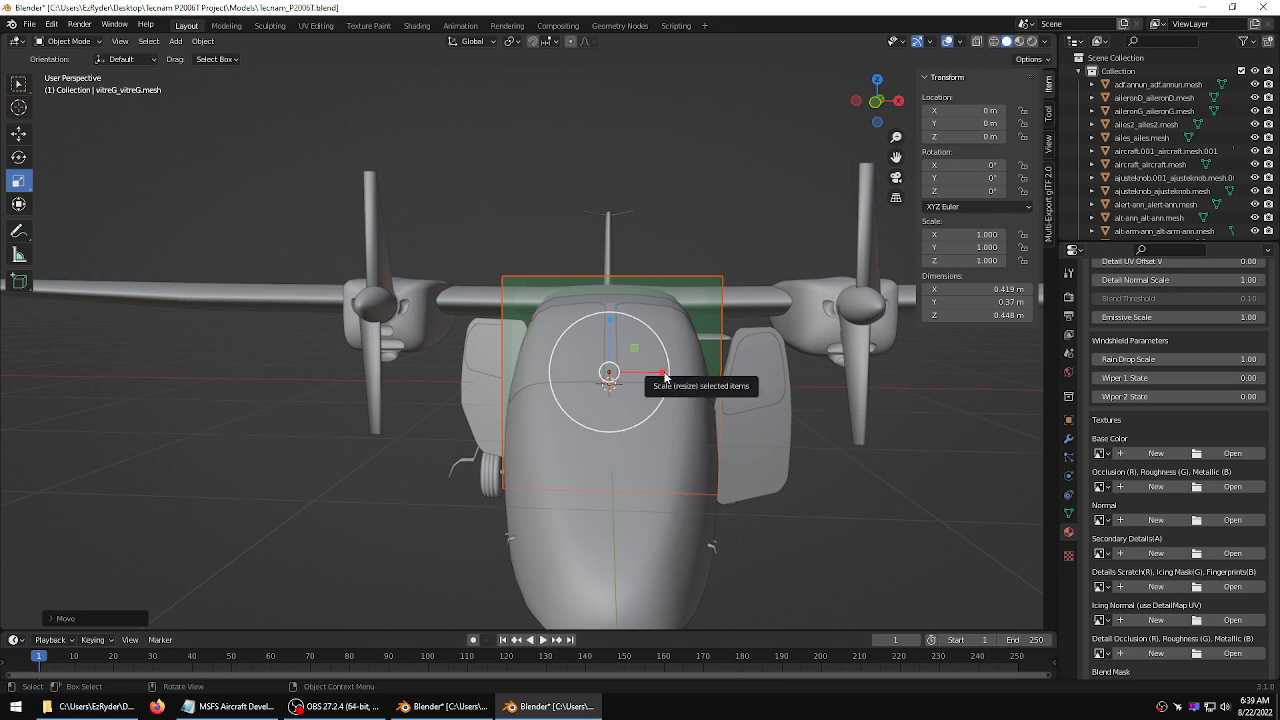
left_click_drag(664, 376, 662, 376)
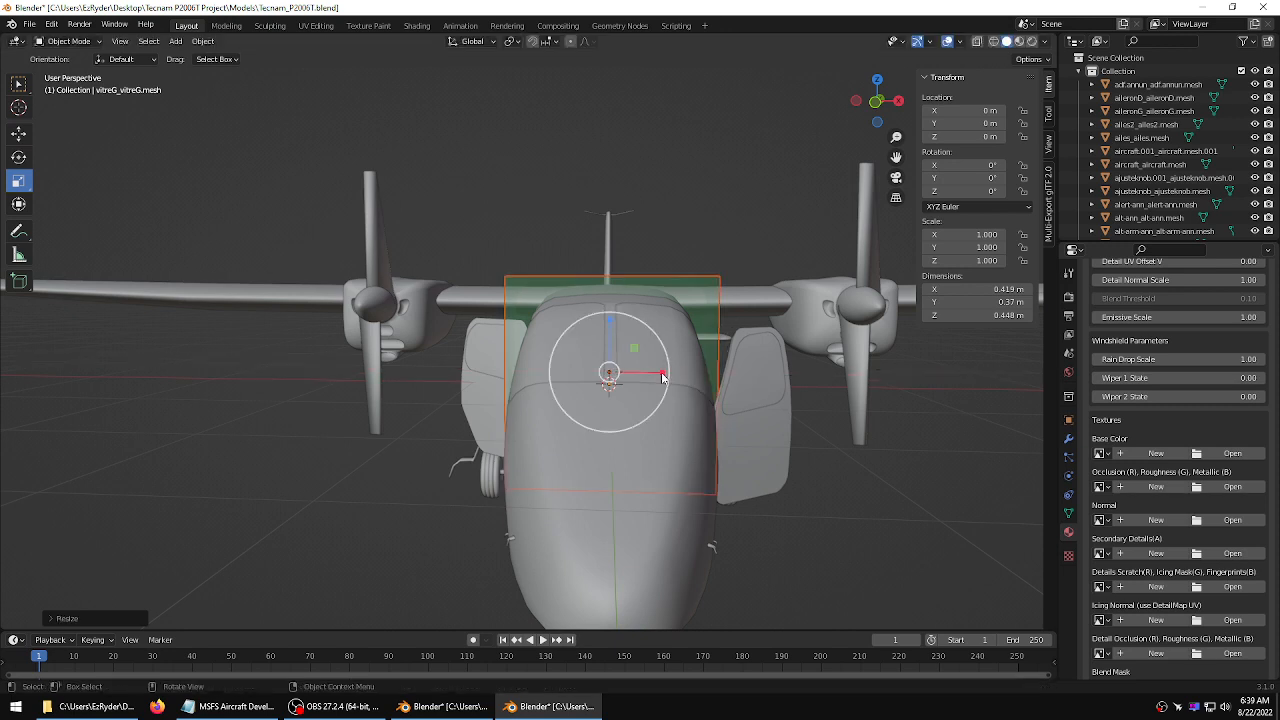
middle_click_drag(380, 368, 711, 312)
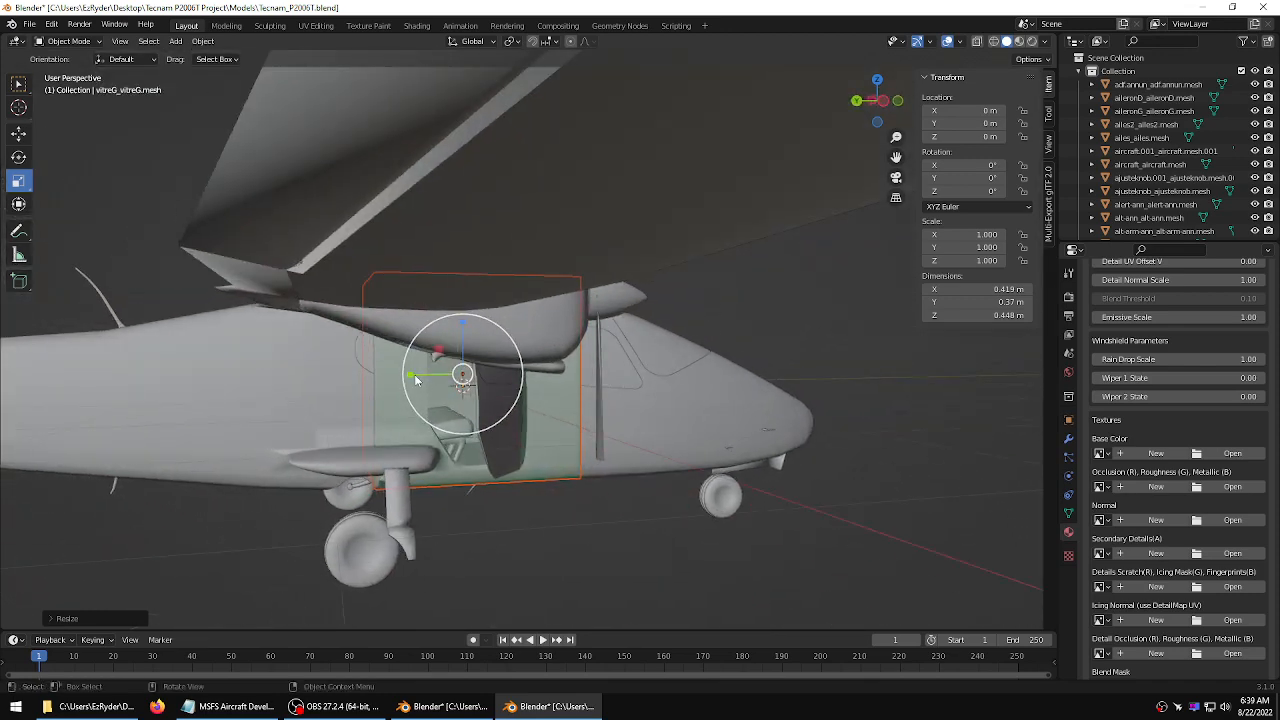
left_click_drag(410, 378, 286, 374)
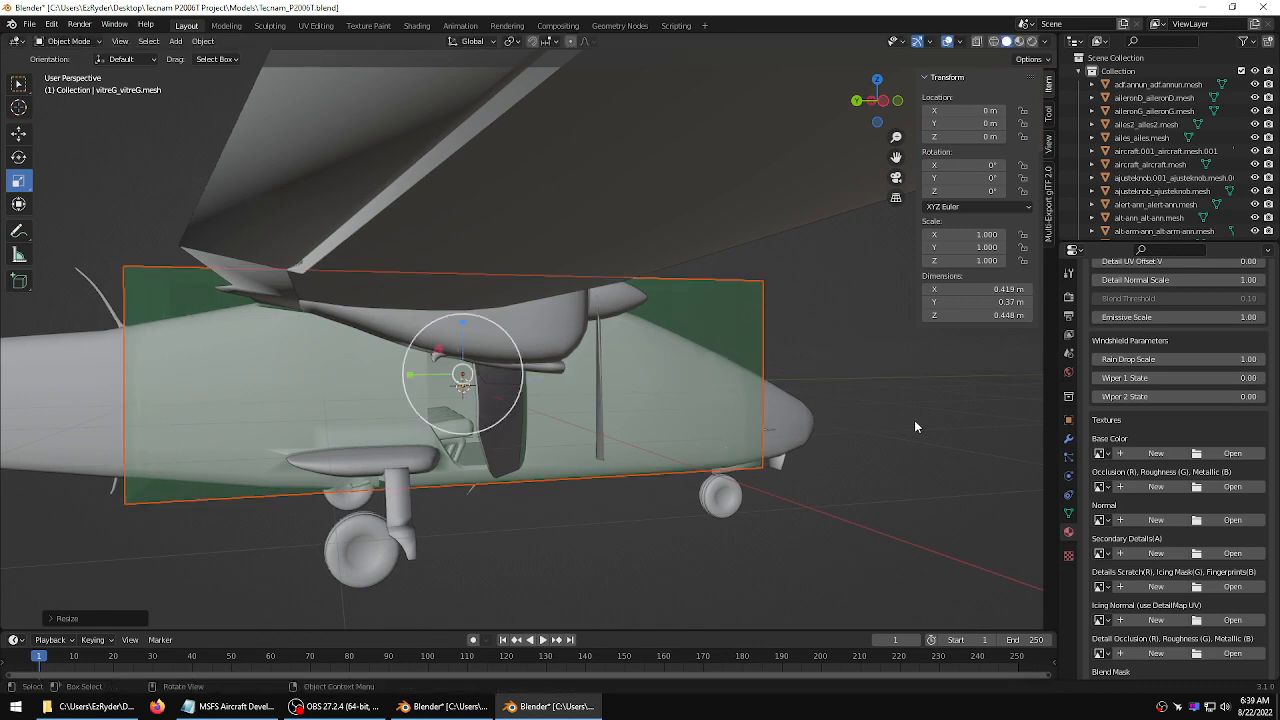
Lower the occluder box slightly along the vertical axis
middle_click_drag(914, 427, 985, 420)
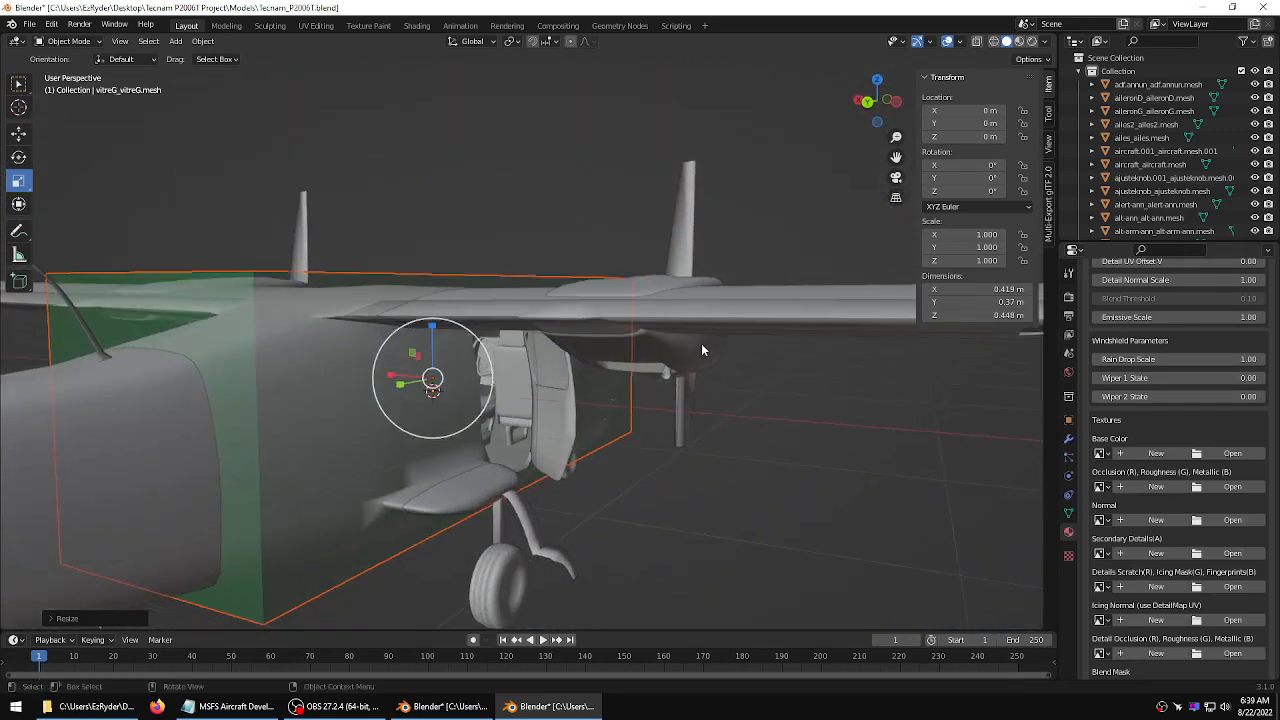
left_click(20, 133)
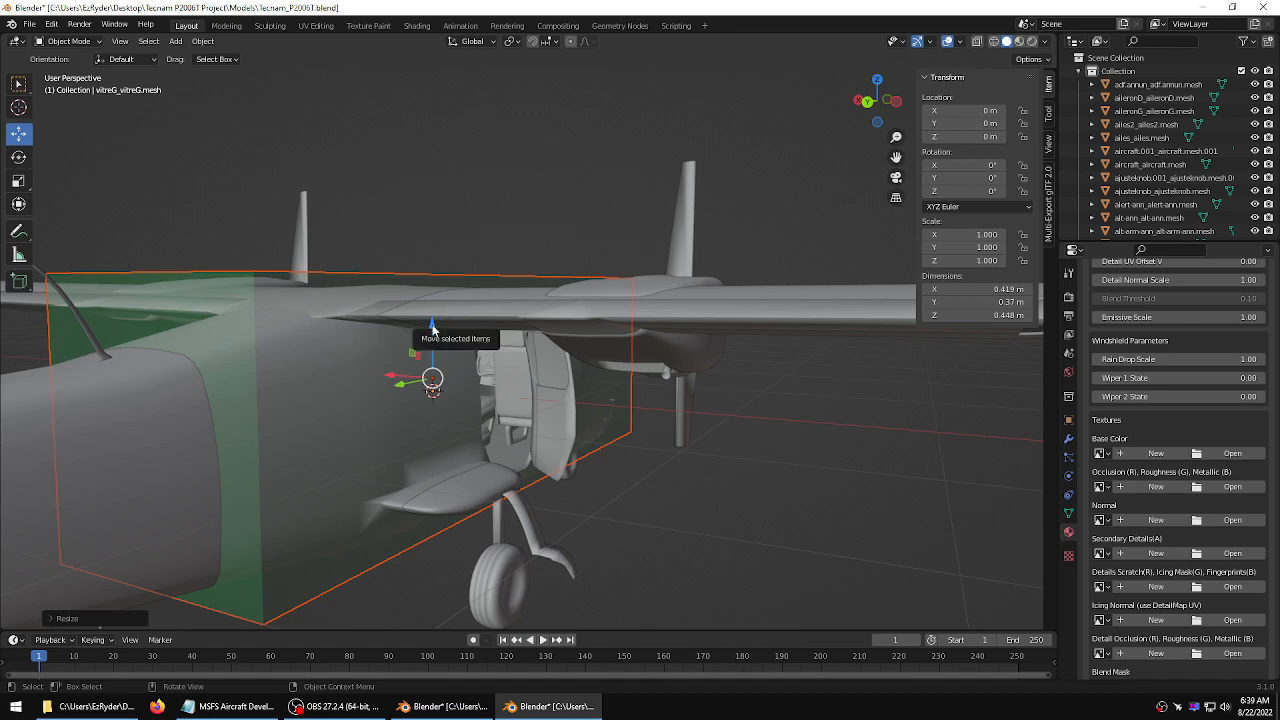
left_click_drag(432, 328, 431, 333)
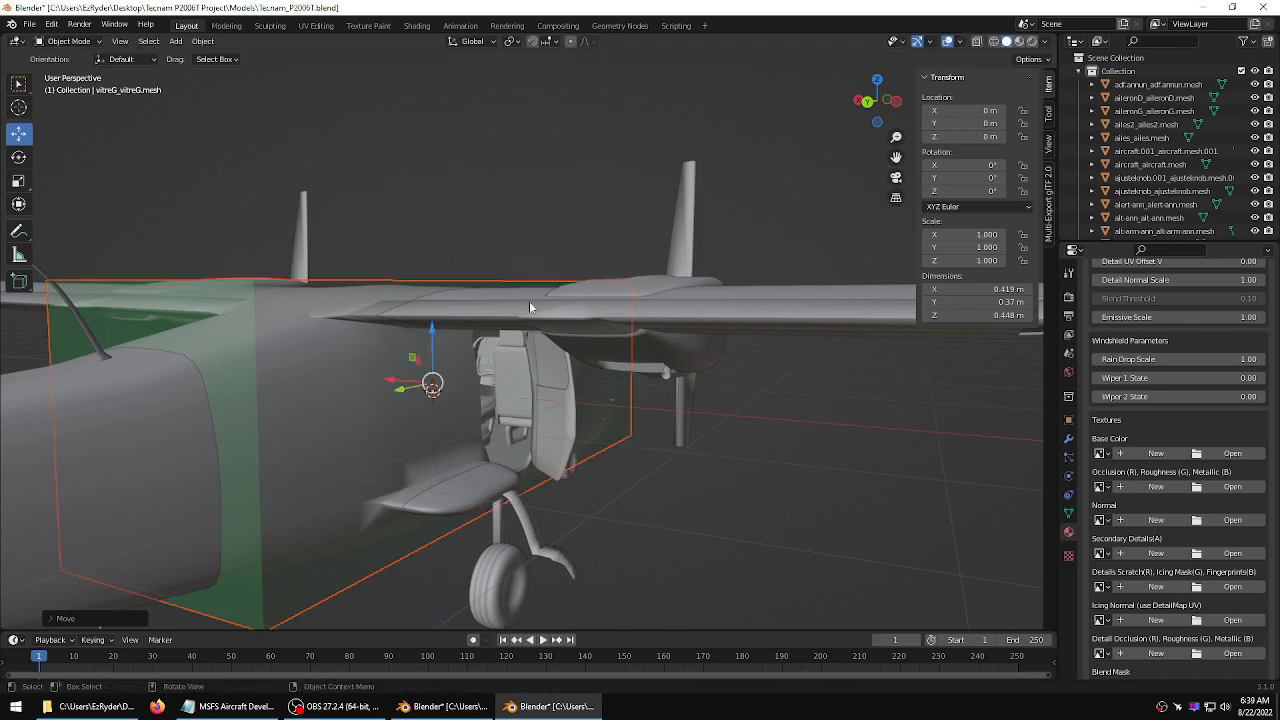
Shorten the occluder box slightly along the fuselage length
middle_click_drag(529, 306, 196, 195)
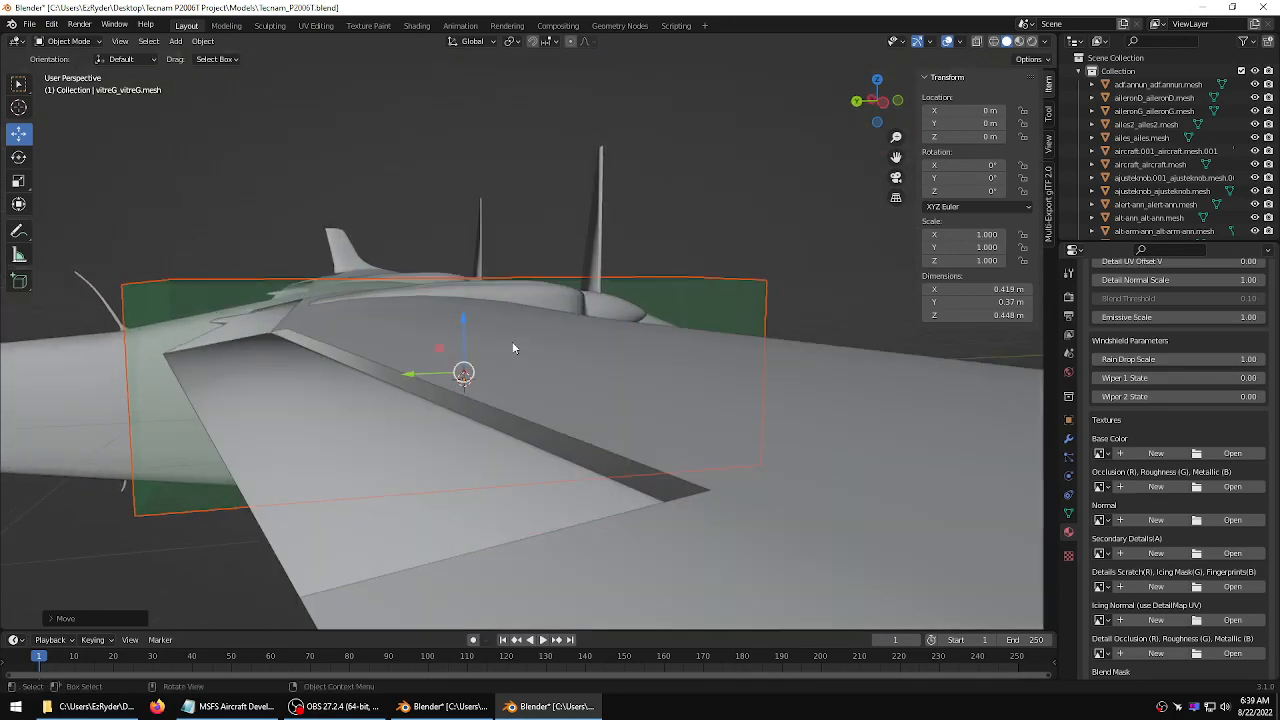
left_click(18, 180)
left_click_drag(410, 377, 420, 379)
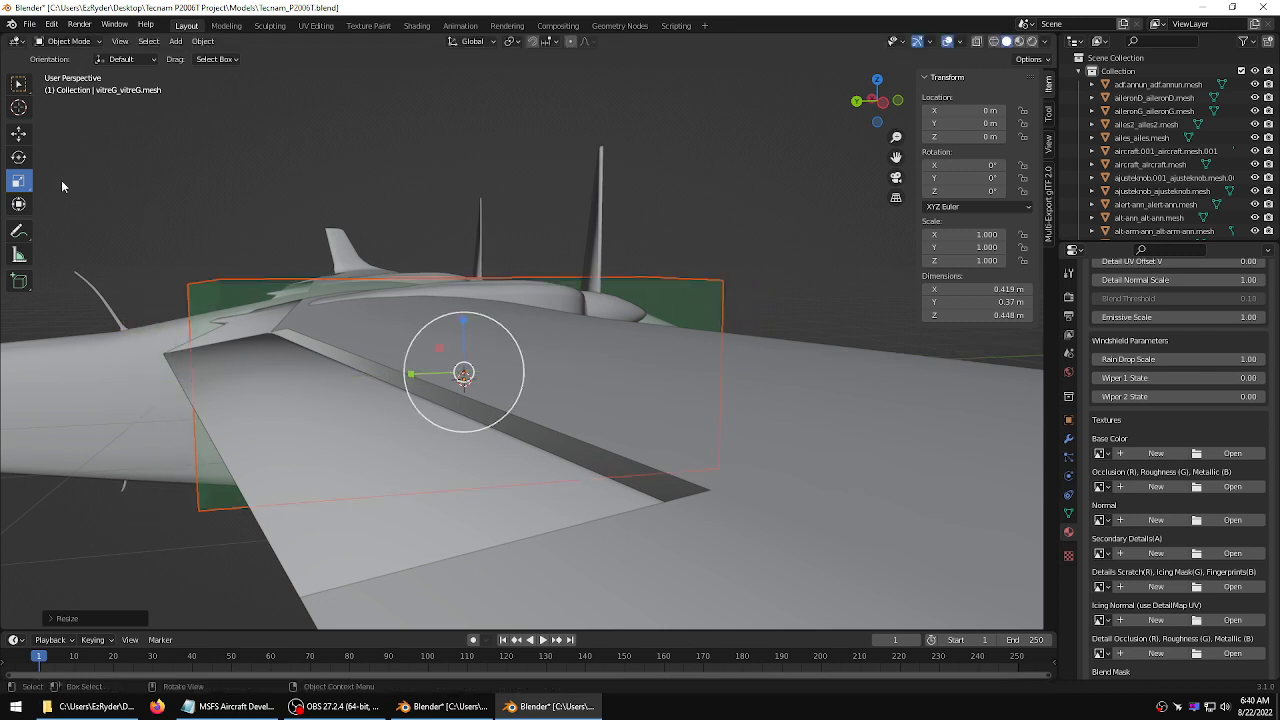
Shift the occluder box slightly along the fuselage axis with the Move tool
left_click(18, 133)
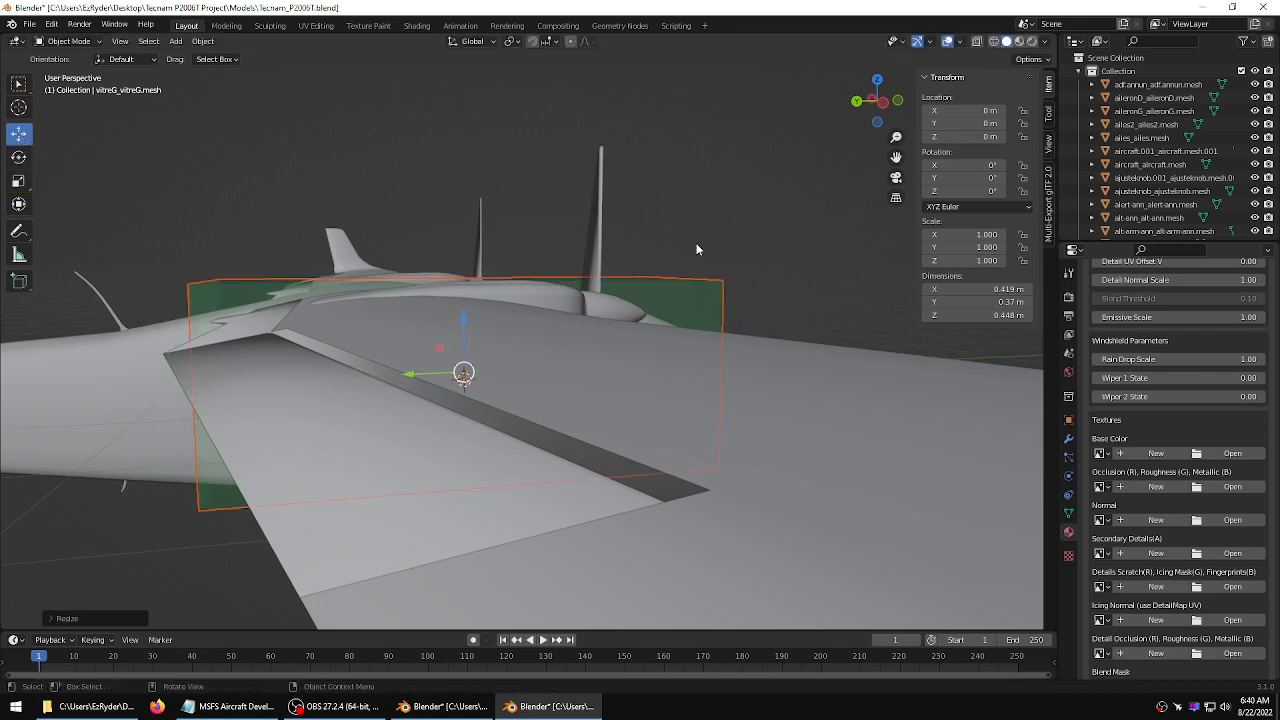
middle_click_drag(696, 243, 646, 250)
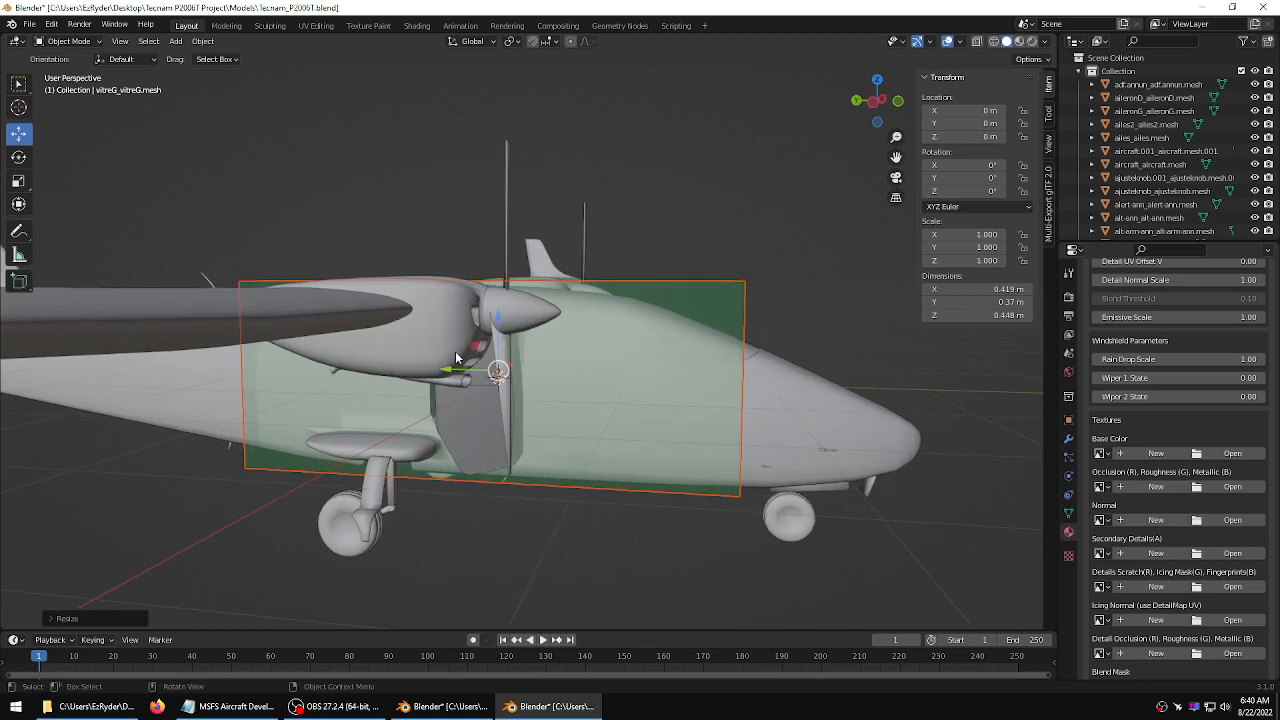
left_click_drag(447, 373, 486, 378)
Orbit around the aircraft to check how the occluder box covers the cabin
middle_click_drag(675, 523, 784, 419)
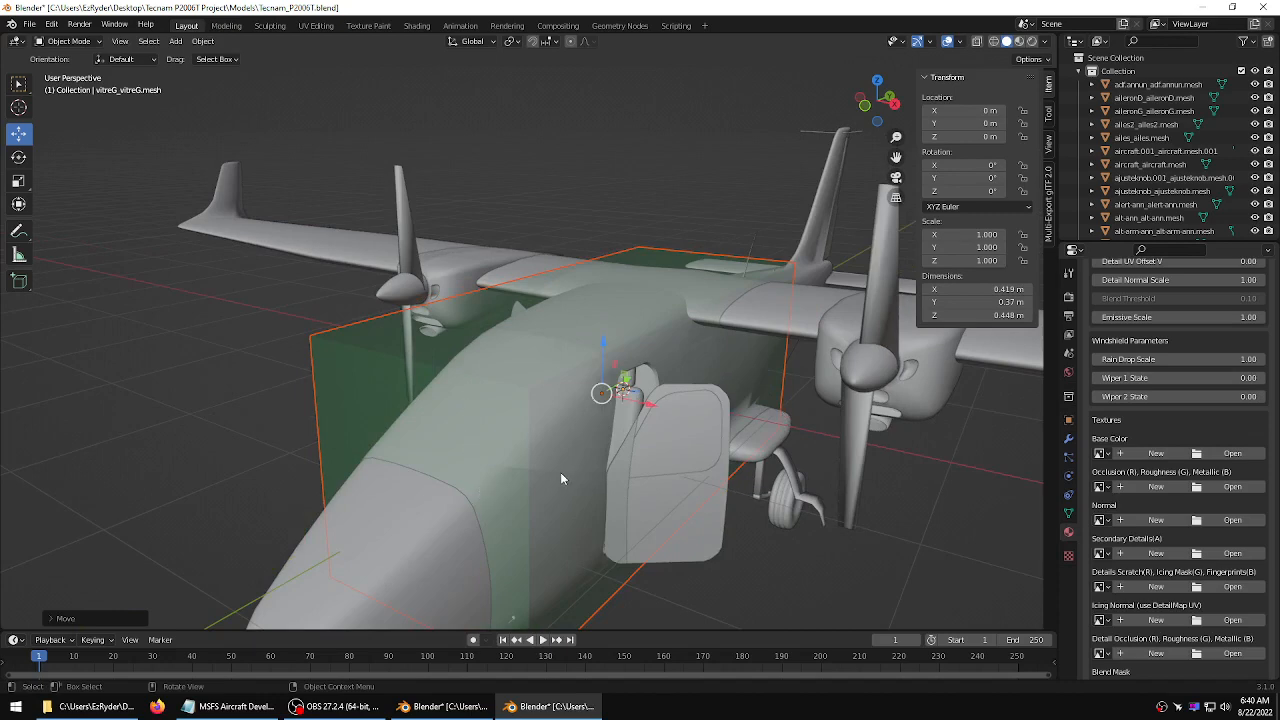
middle_click_drag(664, 456, 784, 471)
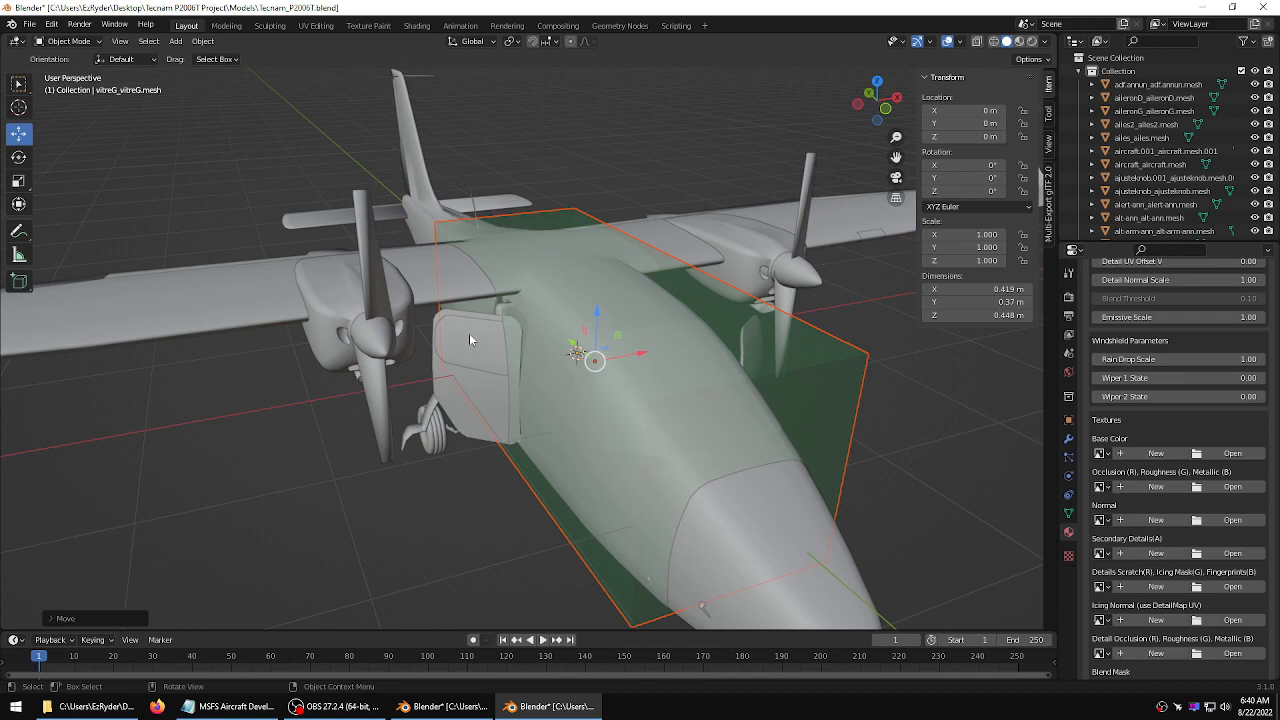
middle_click_drag(628, 337, 797, 309)
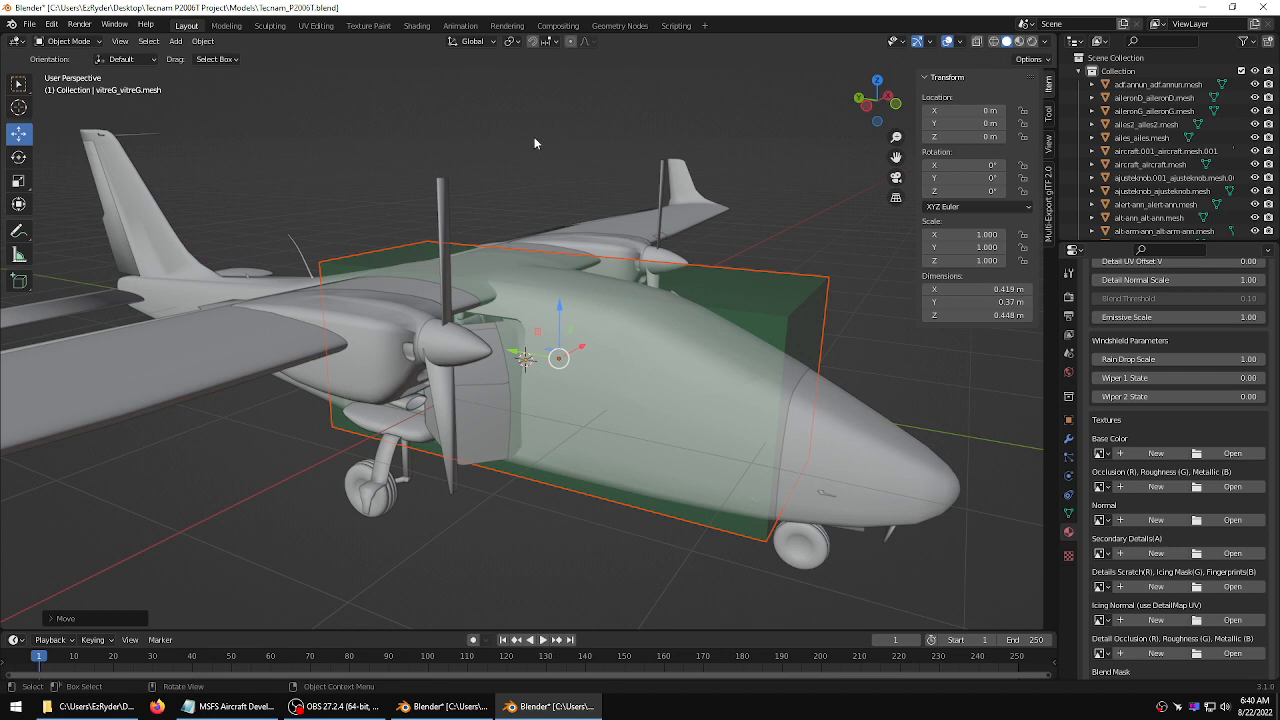
Deselect the occluder and save Tecnam_P2006T.blend
left_click(467, 136)
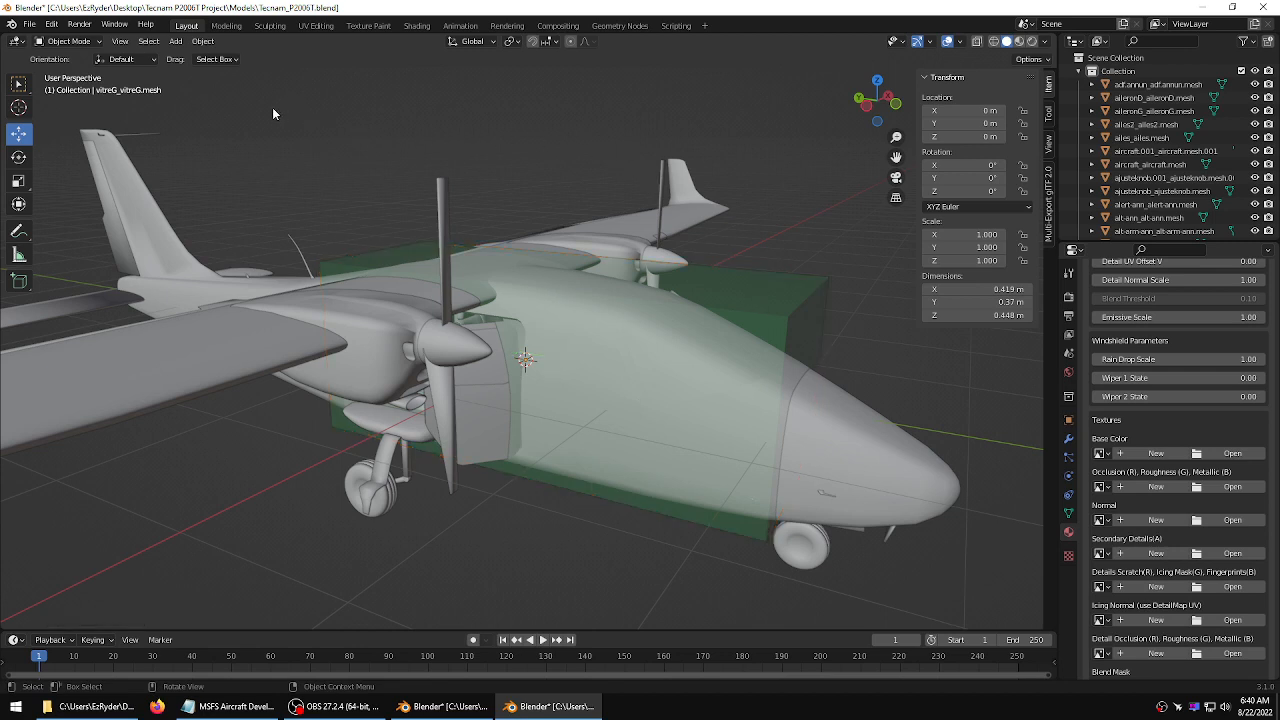
left_click(30, 24)
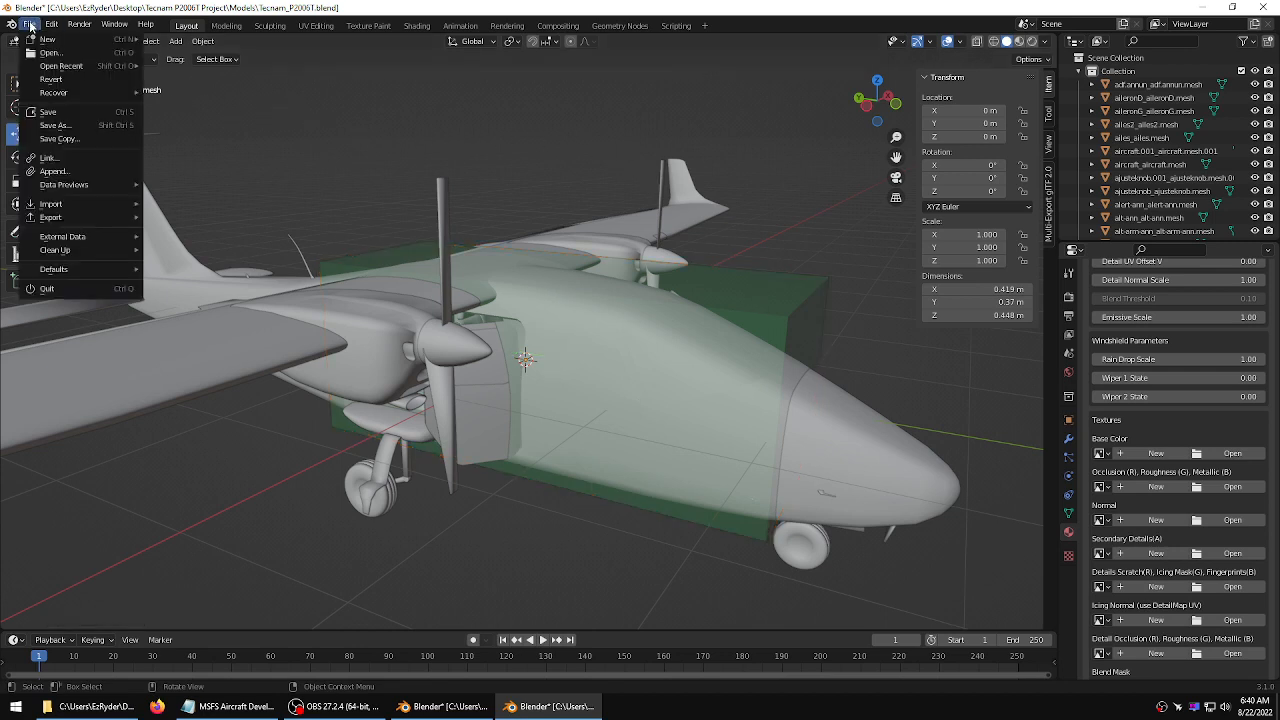
left_click(50, 112)
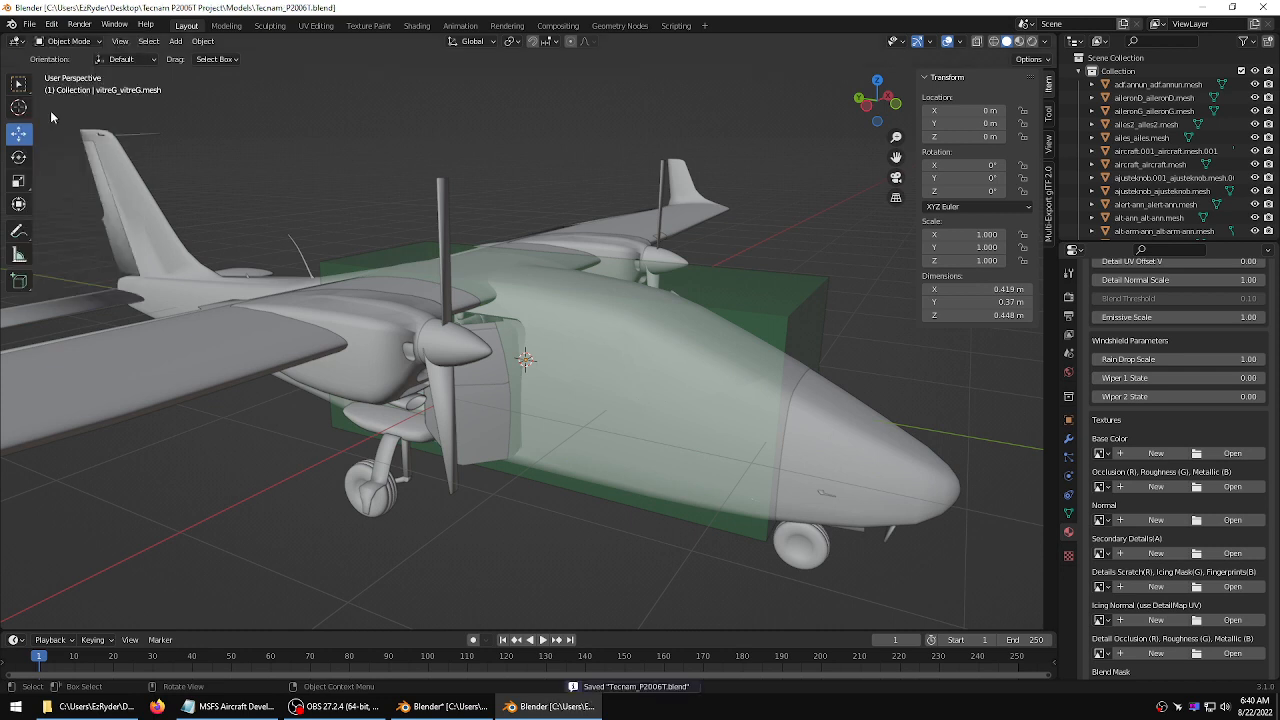
Switch the viewport to material preview shading and hide the occluder box
left_click(30, 24)
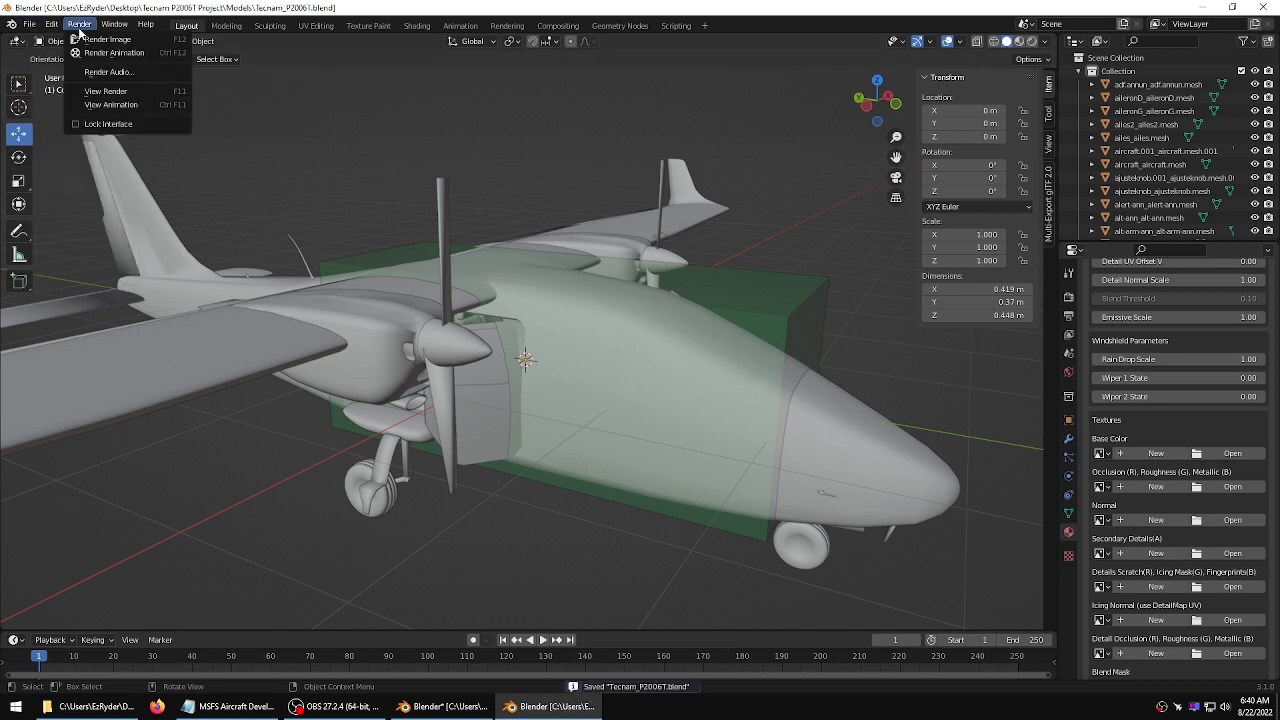
left_click(1021, 42)
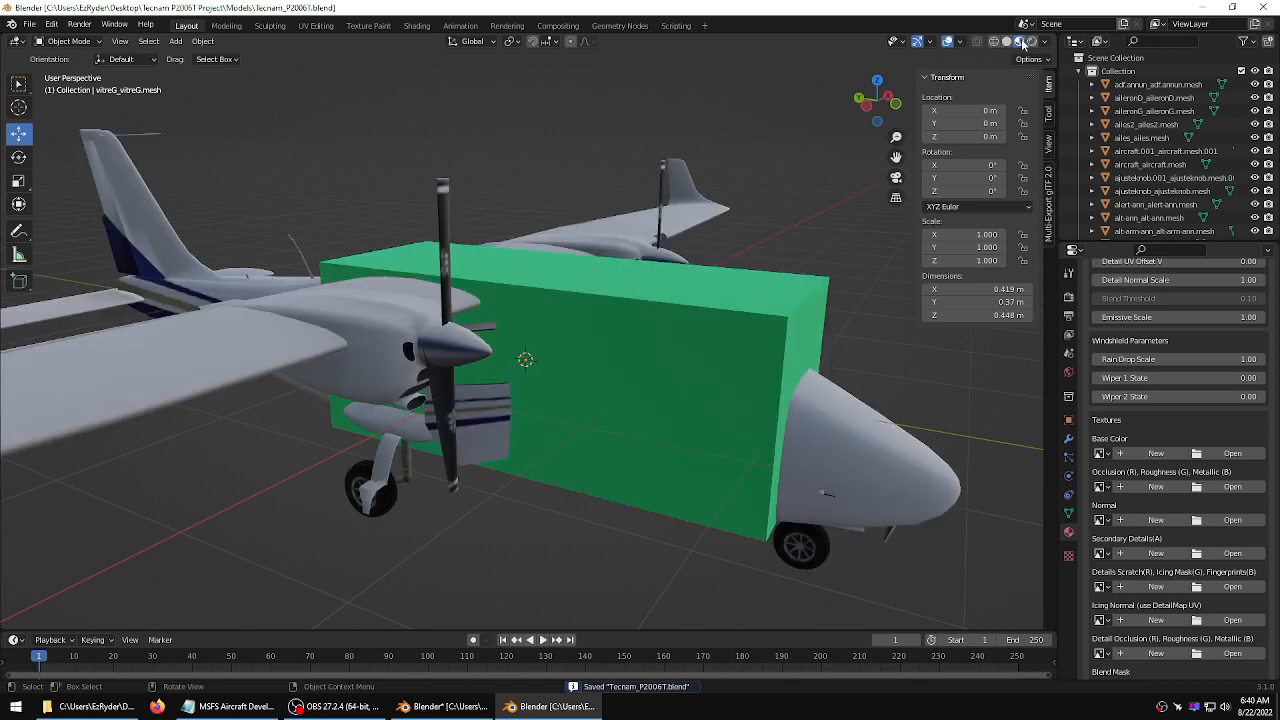
left_click(797, 310)
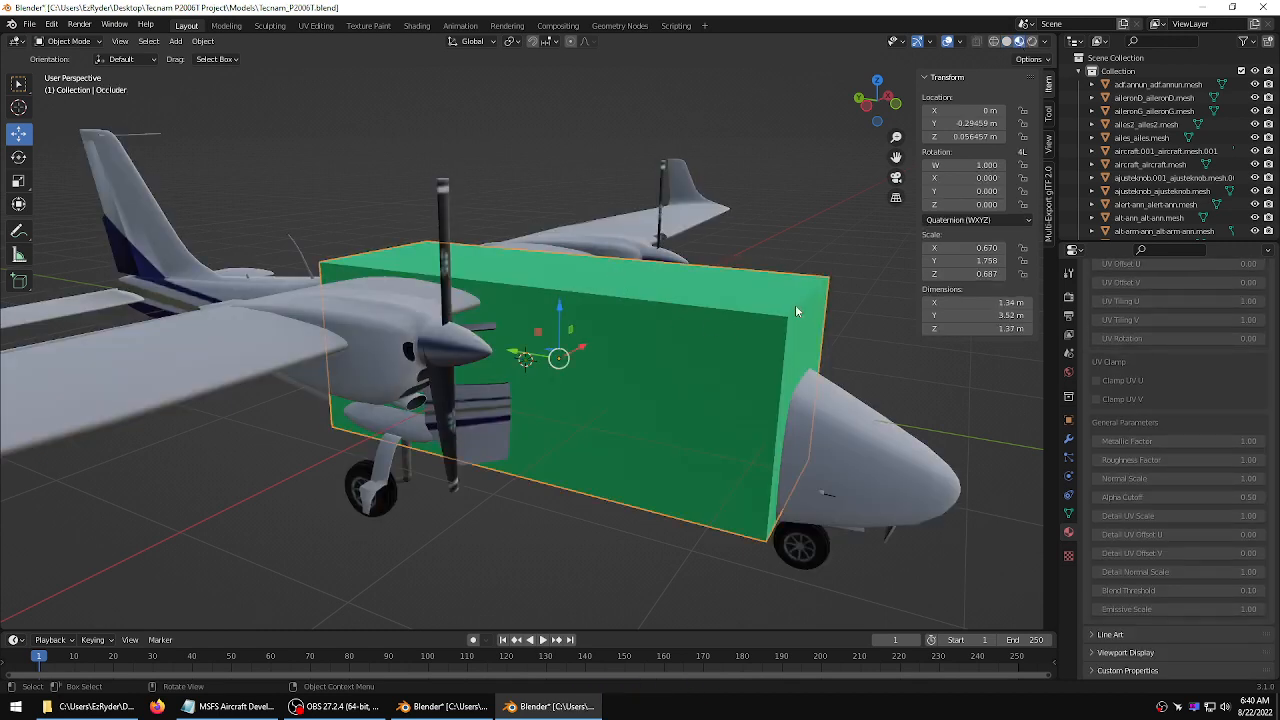
key("h")
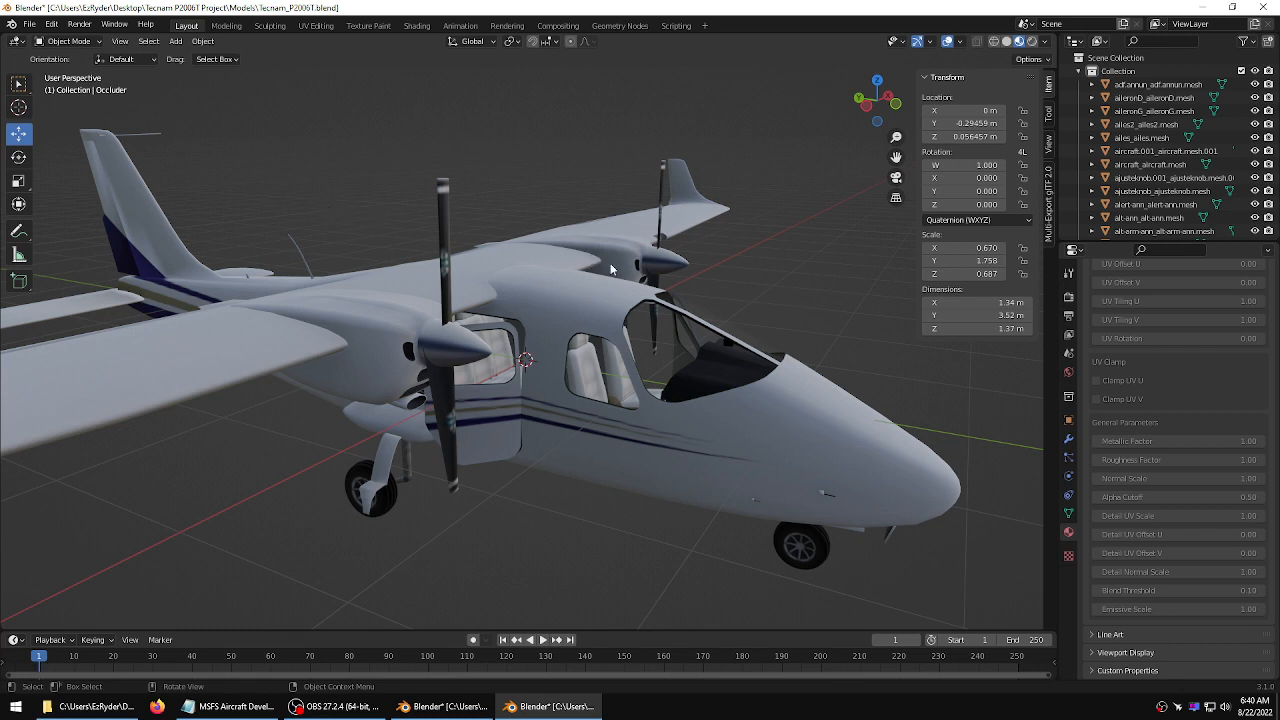
Close the separate EnvOccluder.blend Blender window without saving its changes
left_click(442, 706)
left_click(790, 297)
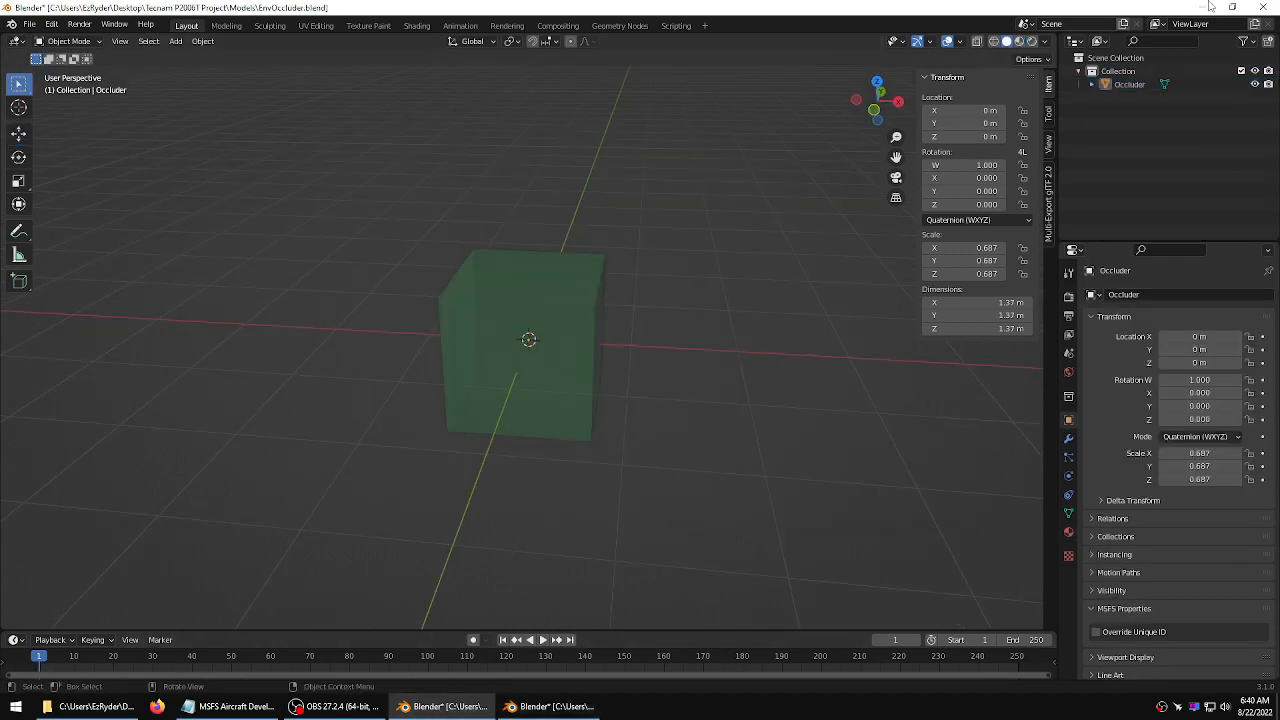
left_click(1262, 7)
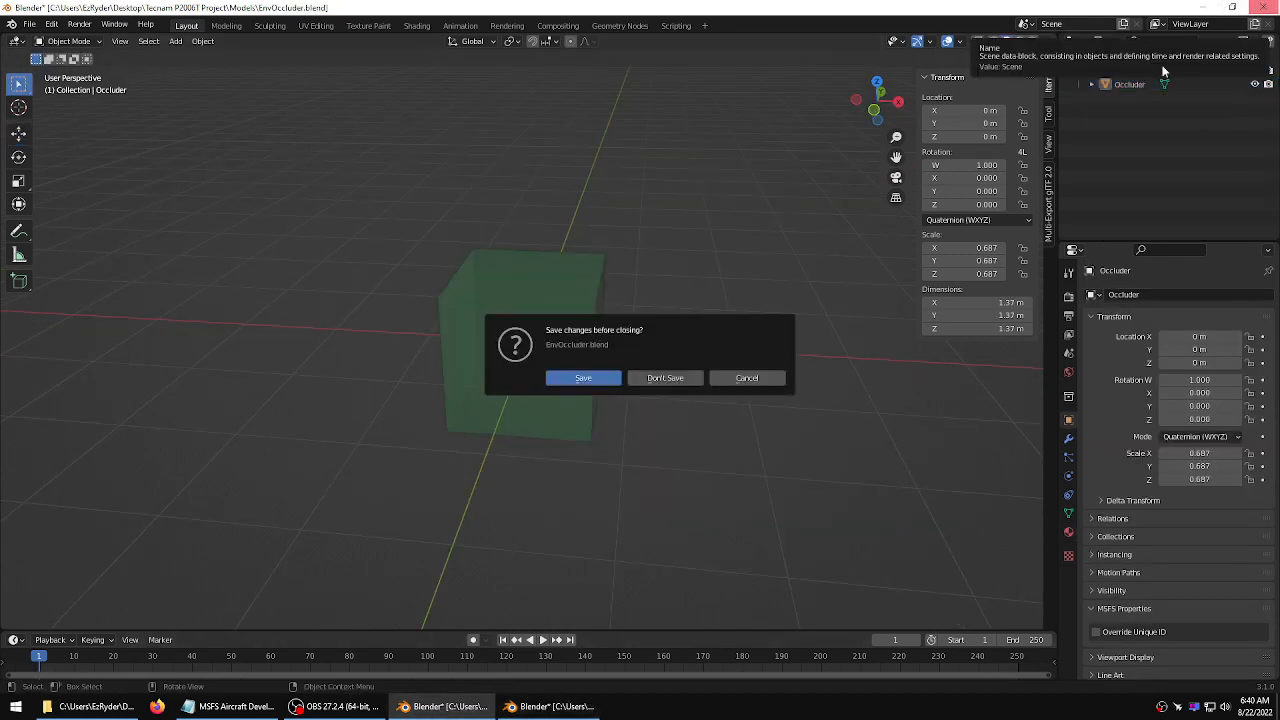
left_click(667, 379)
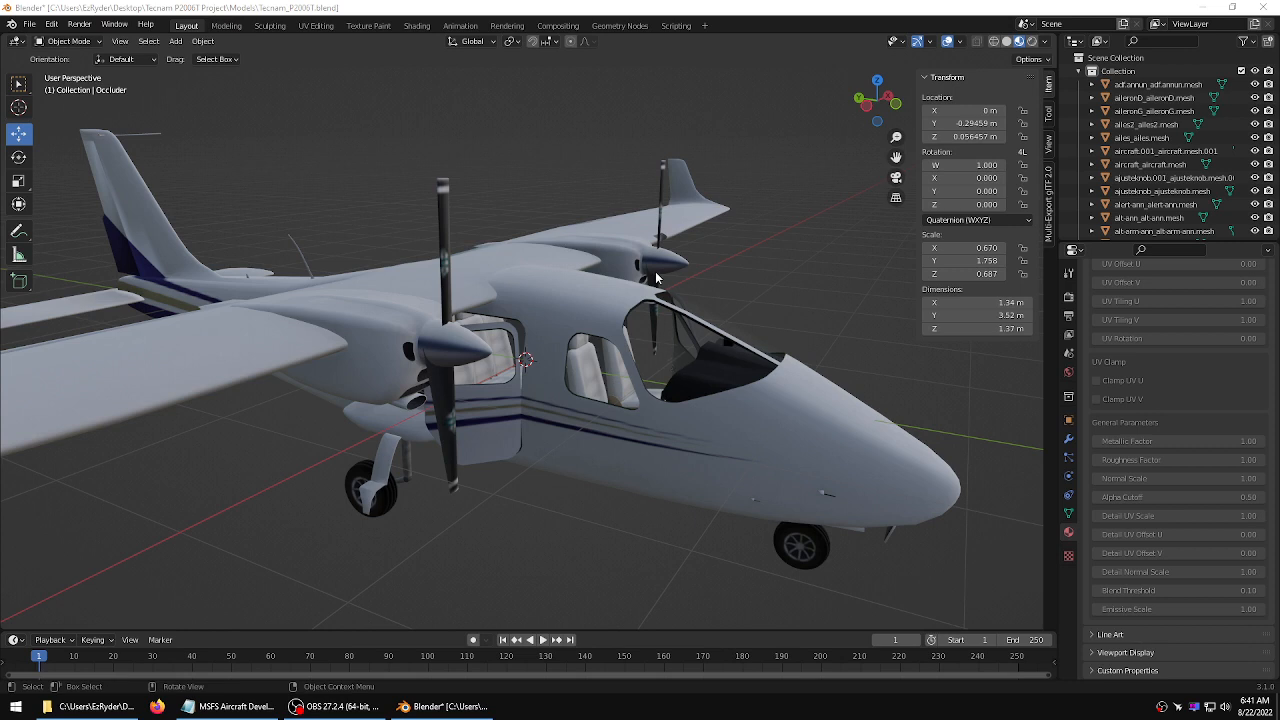
Save Tecnam_P2006T.blend
left_click(35, 26)
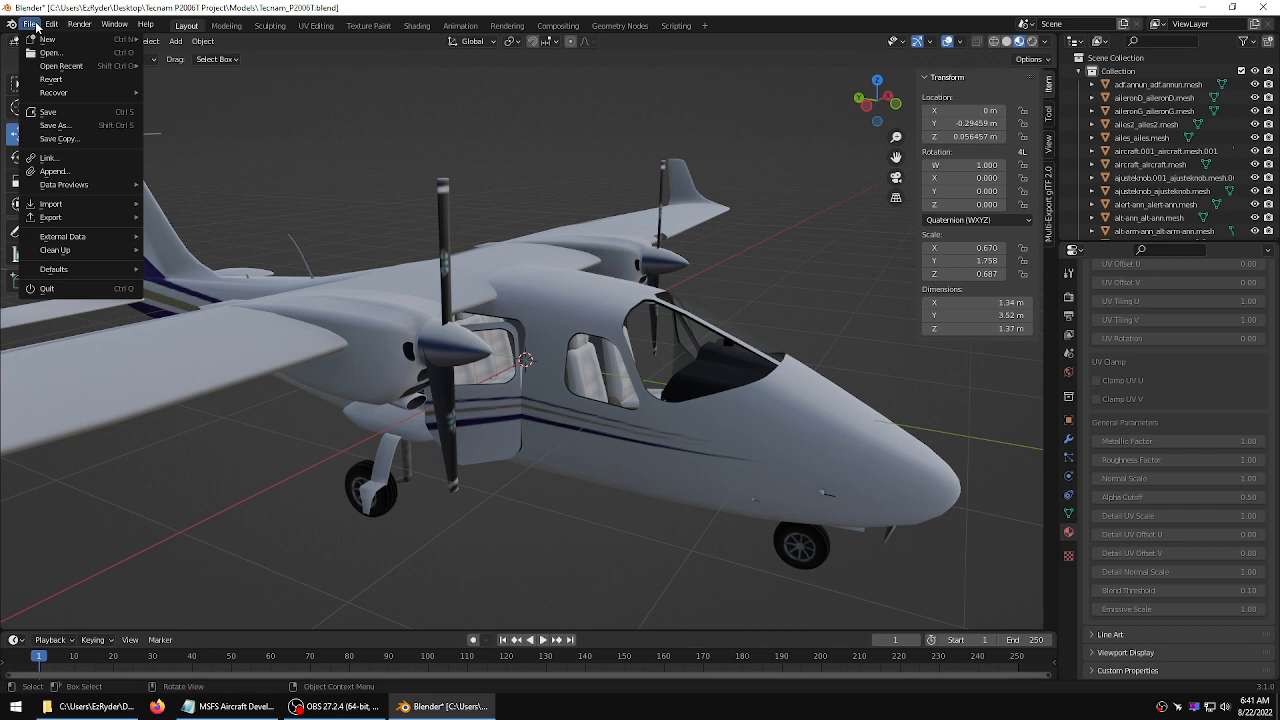
left_click(50, 113)
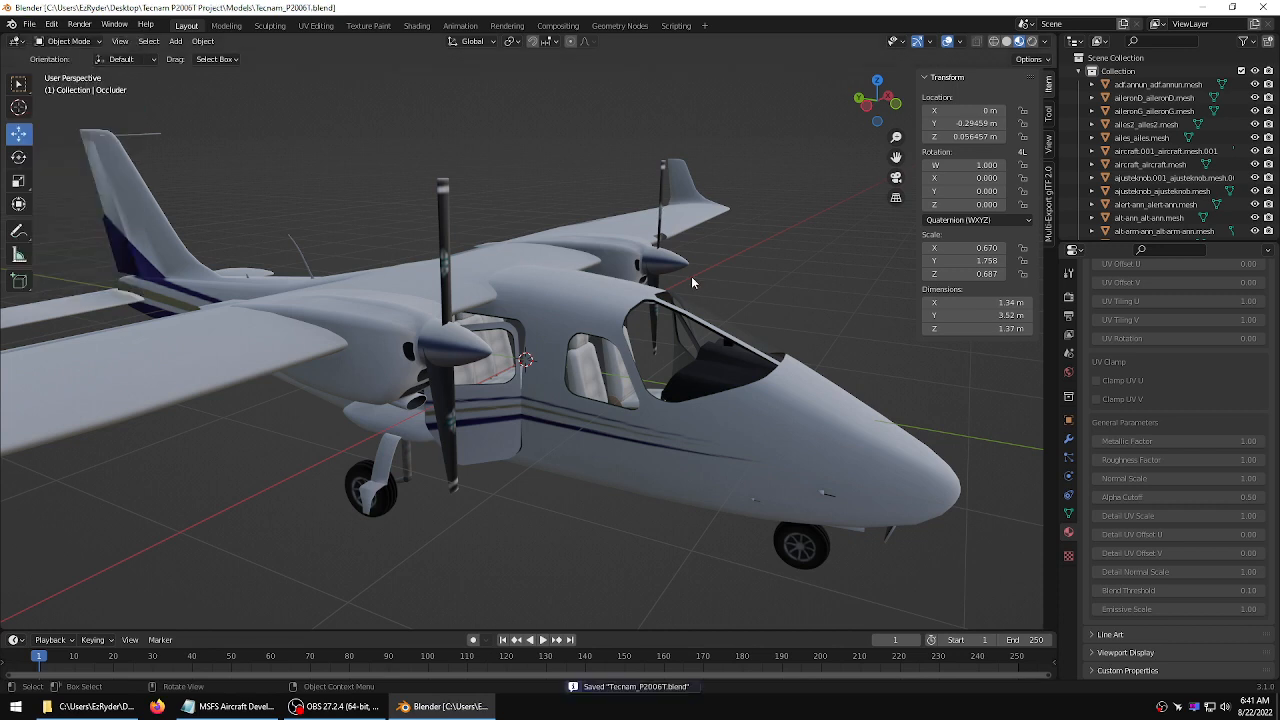
Inspect the cabin interior up close around the left door and its window
left_click(31, 28)
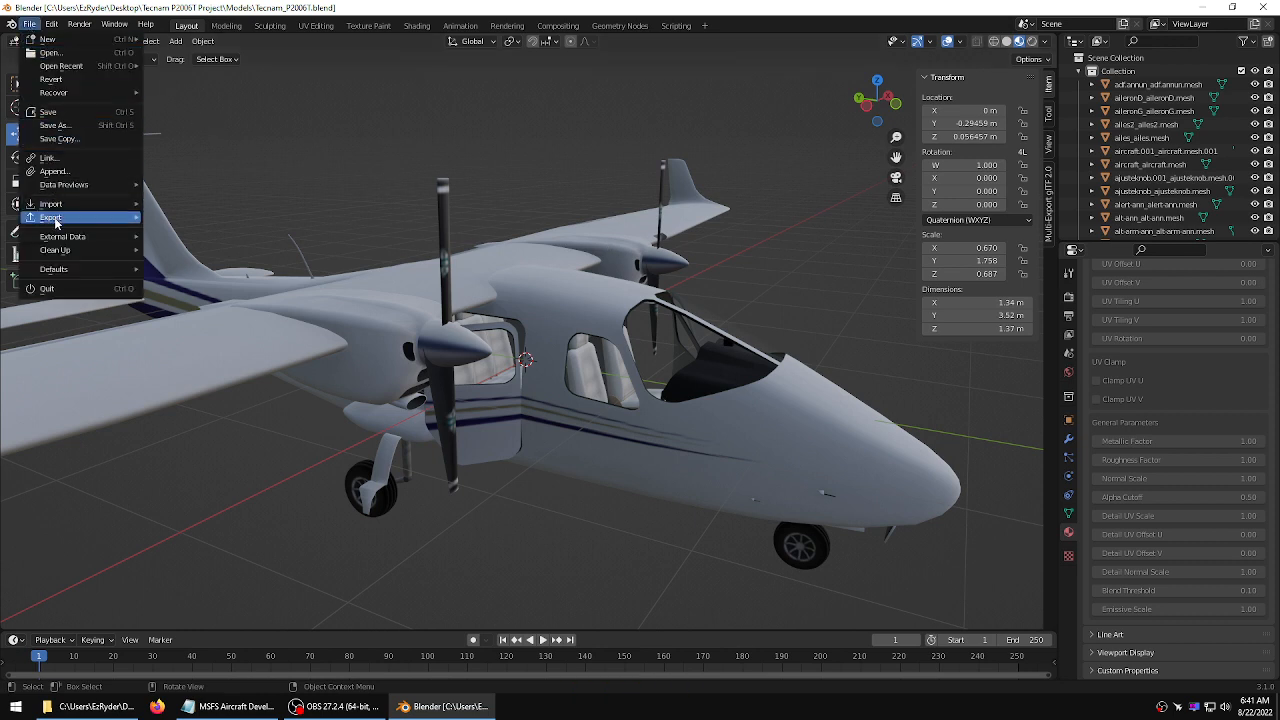
mouse_move(62, 204)
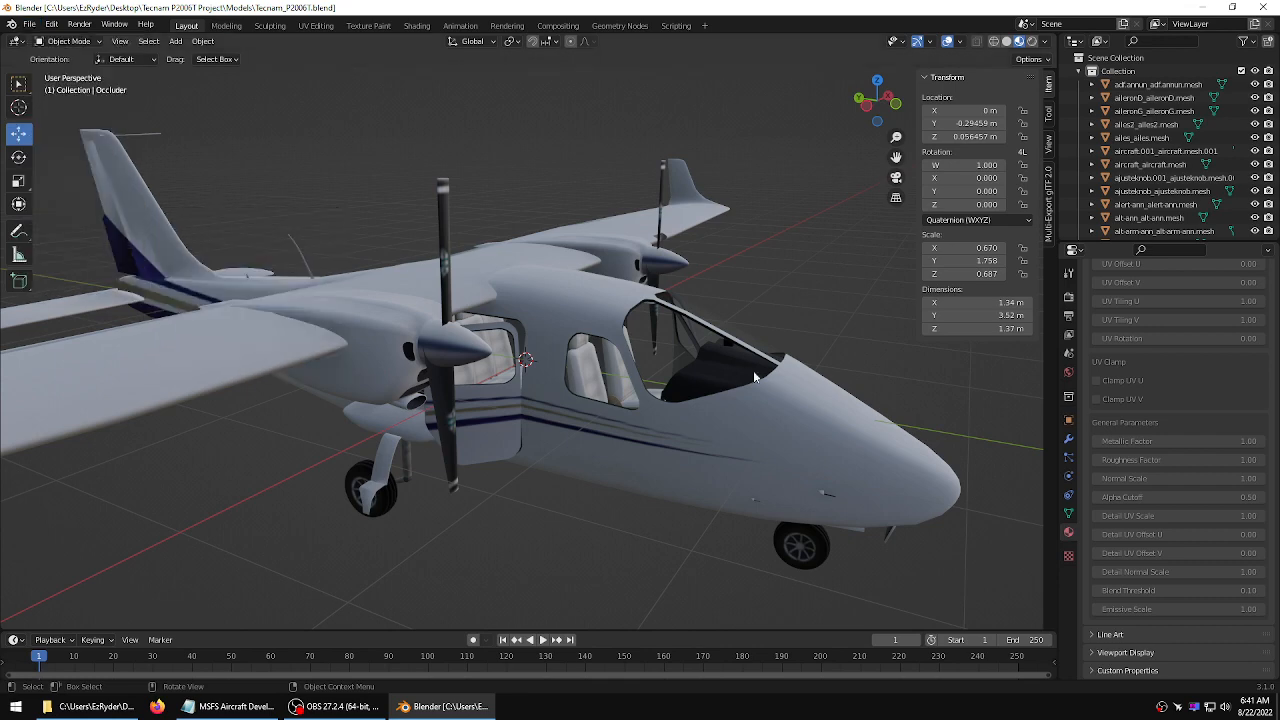
middle_click_drag(755, 377, 642, 338)
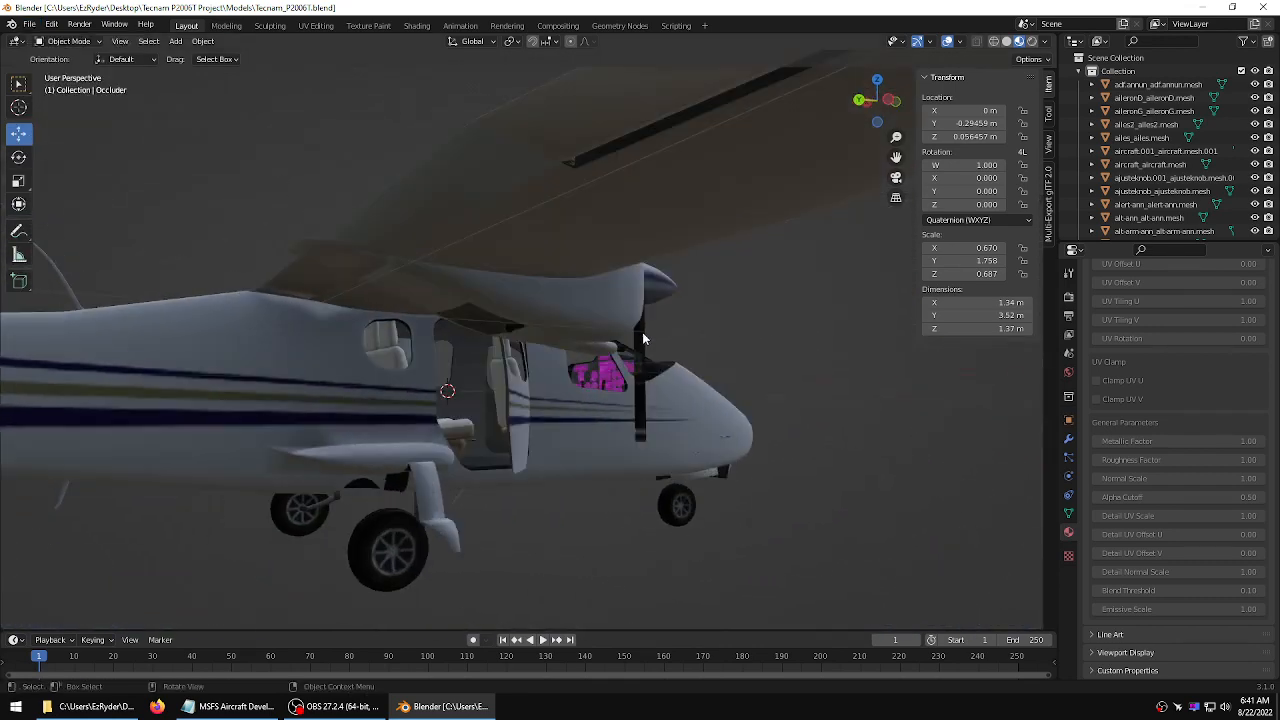
scroll(642, 338, "up", 10)
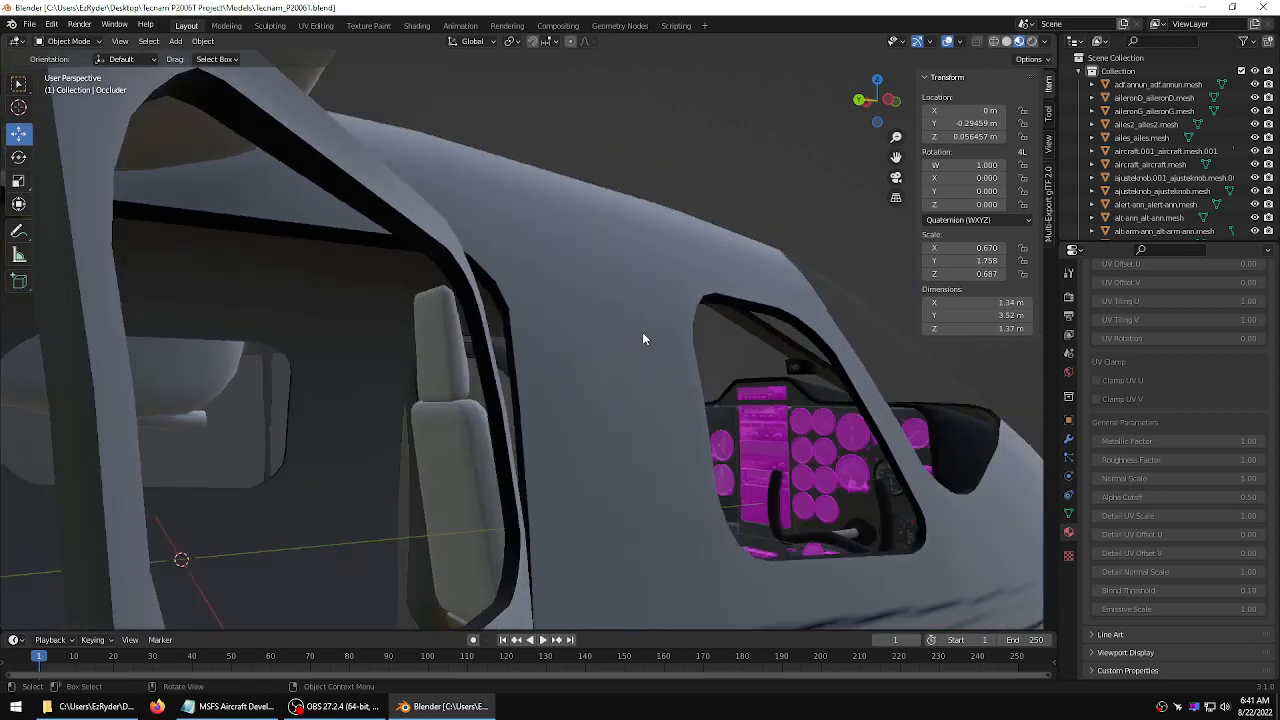
scroll(643, 339, "down", 8)
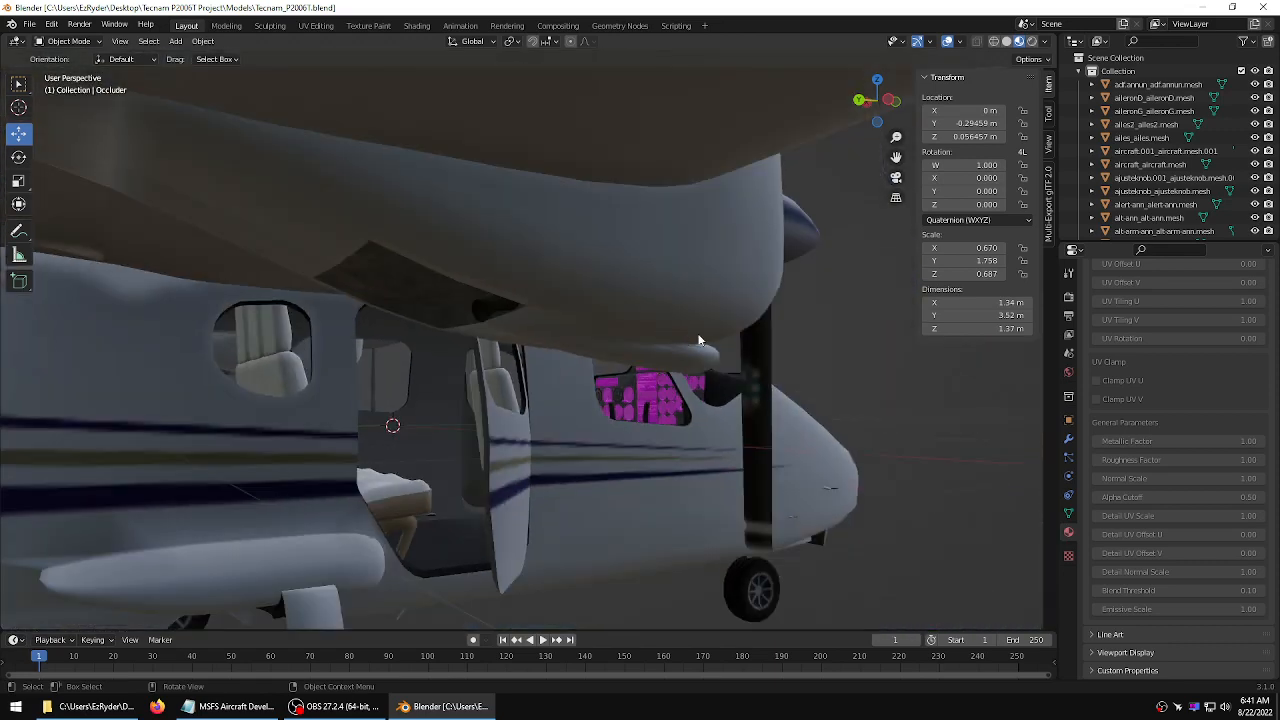
middle_click_drag(700, 341, 608, 377)
scroll(608, 377, "down", 5)
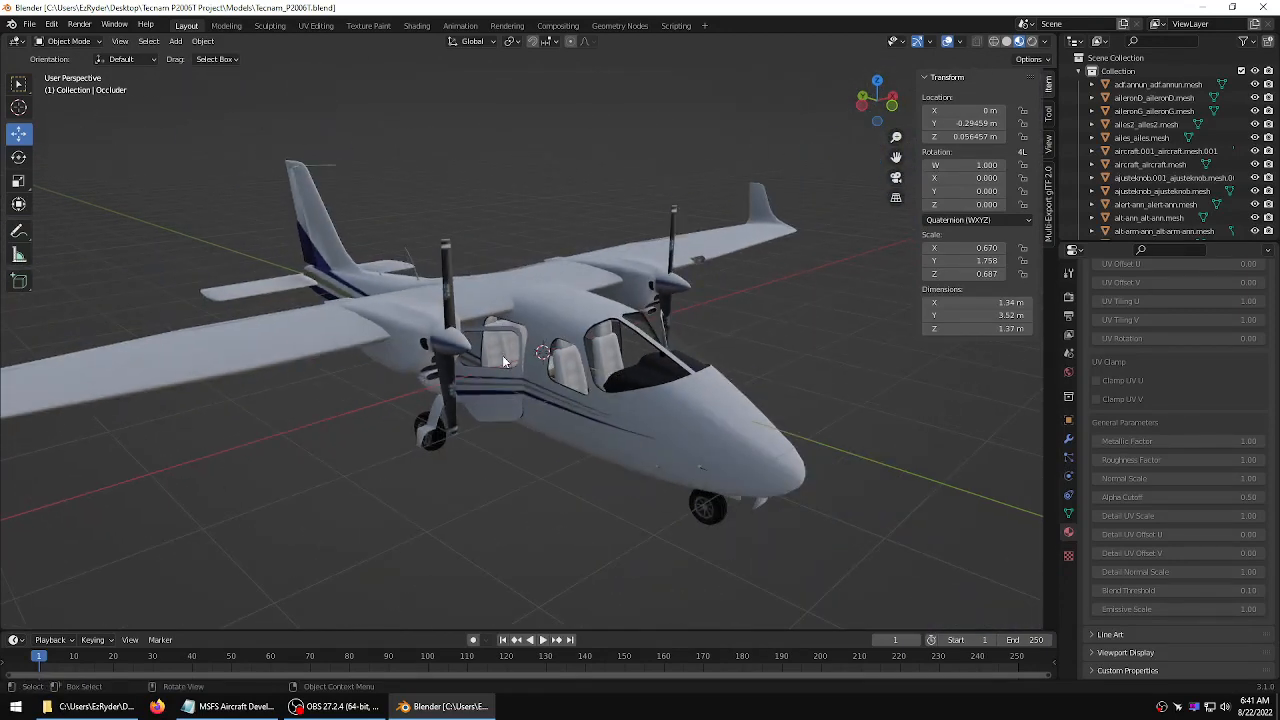
left_click(502, 390)
scroll(509, 389, "up", 7)
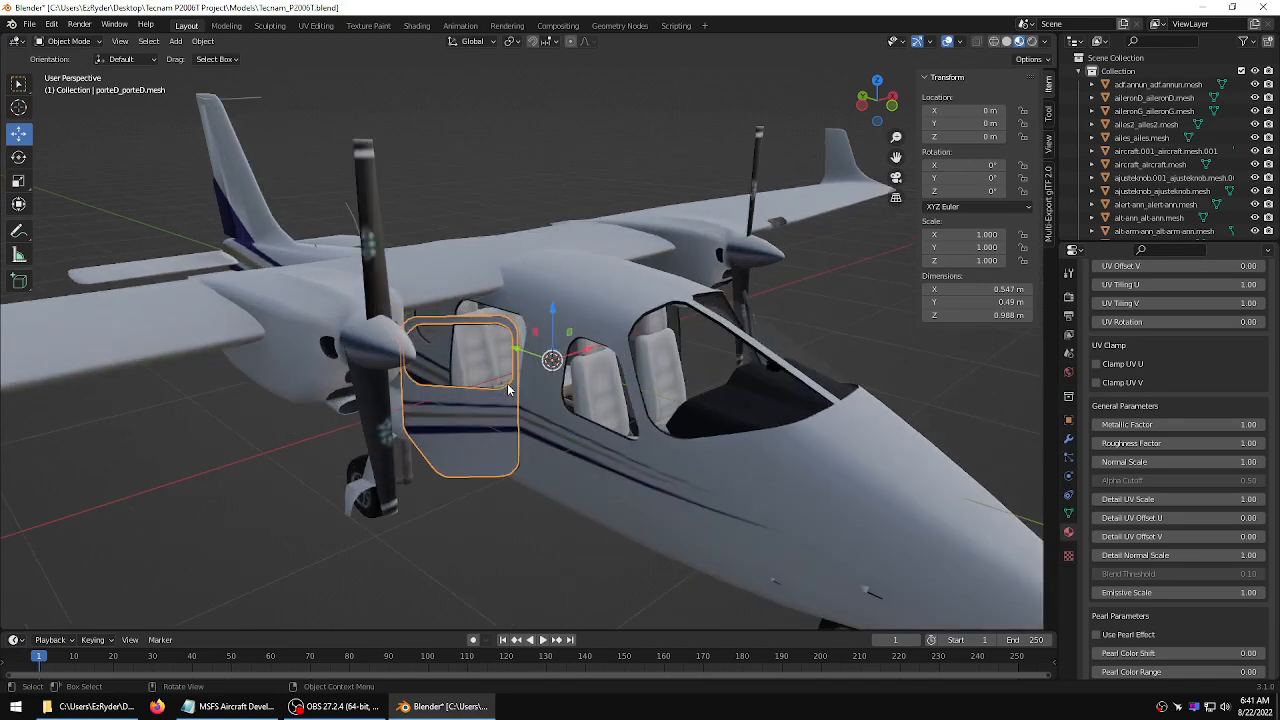
middle_click_drag(510, 387, 430, 466)
left_click(378, 464)
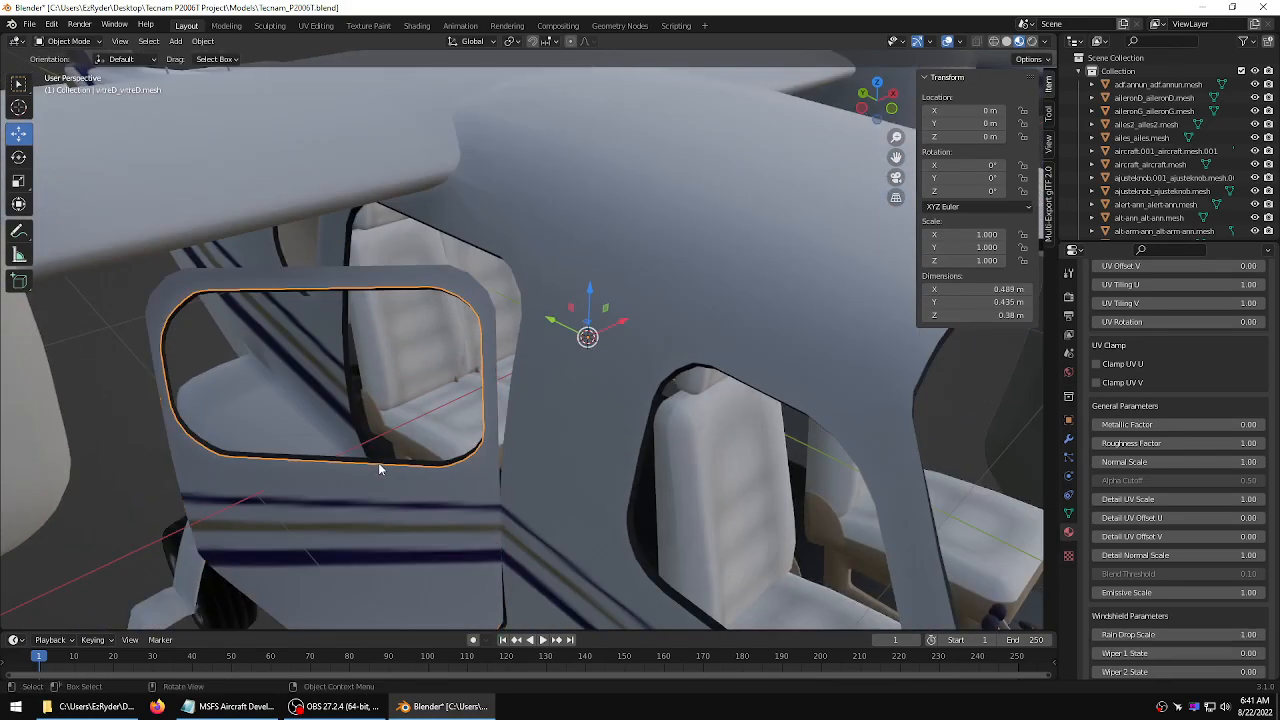
left_click(280, 504)
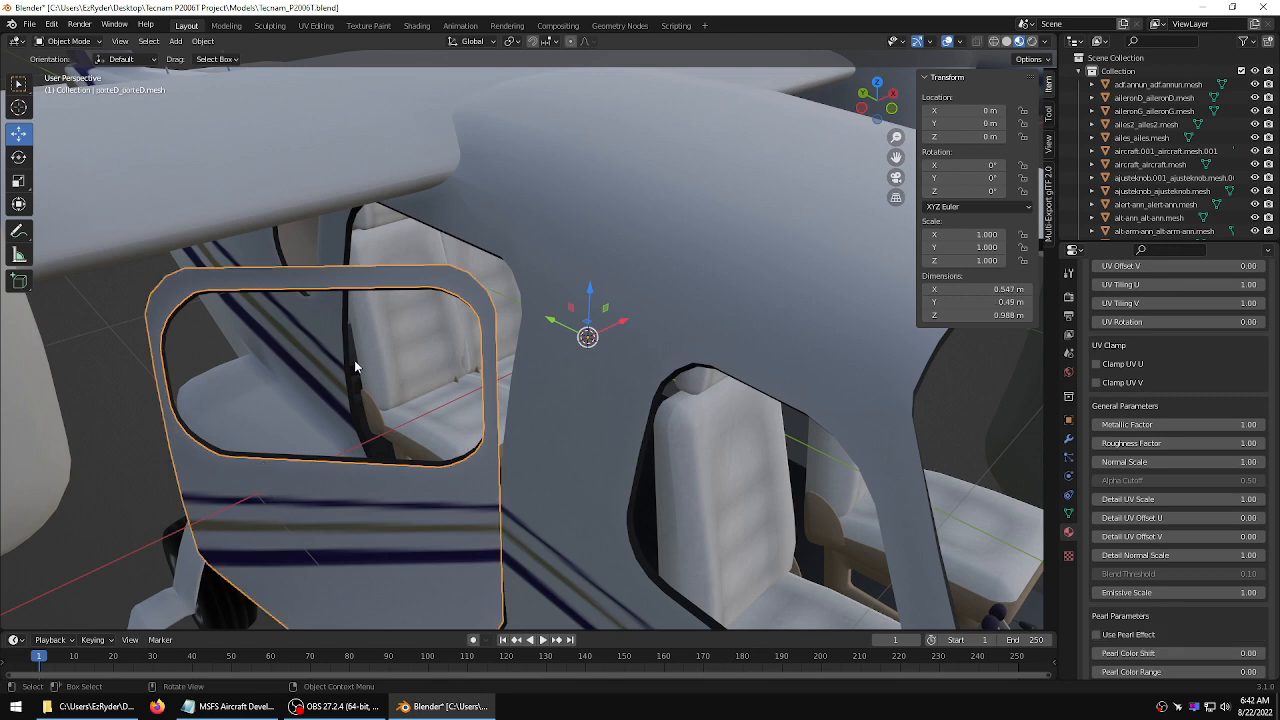
scroll(456, 362, "down", 10)
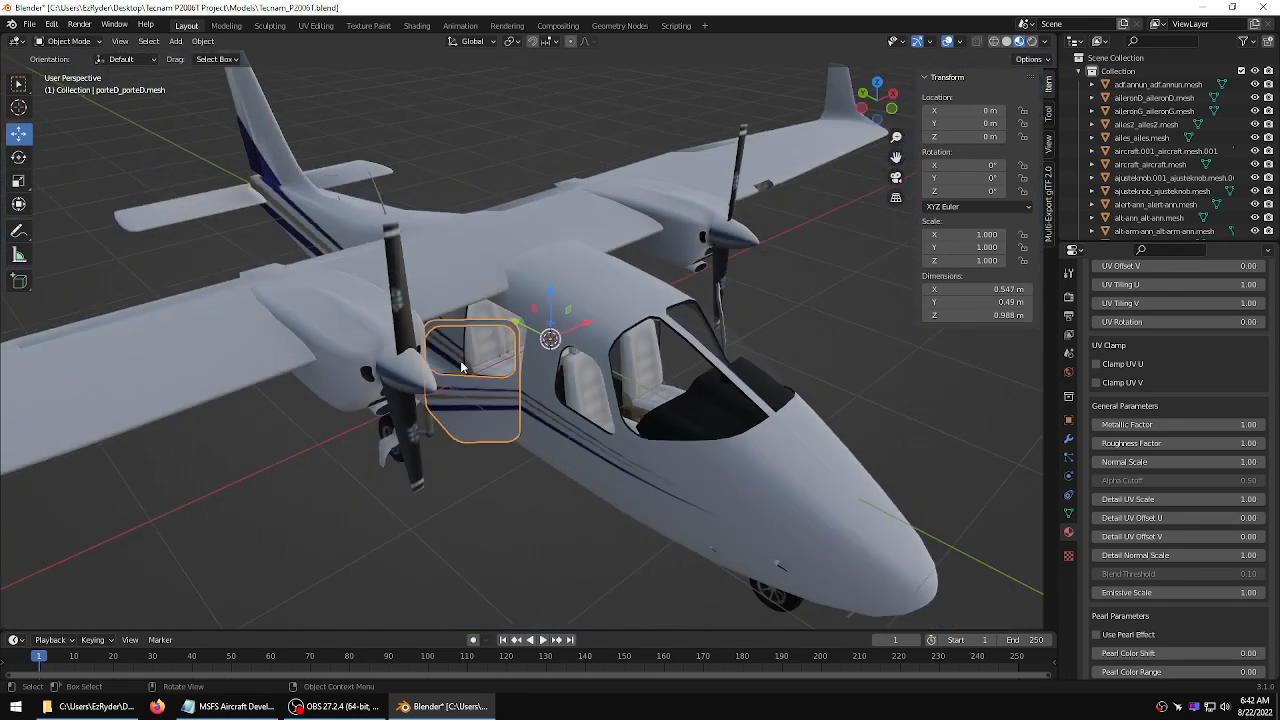
Deselect the door and save Tecnam_P2006T.blend again
left_click(782, 320)
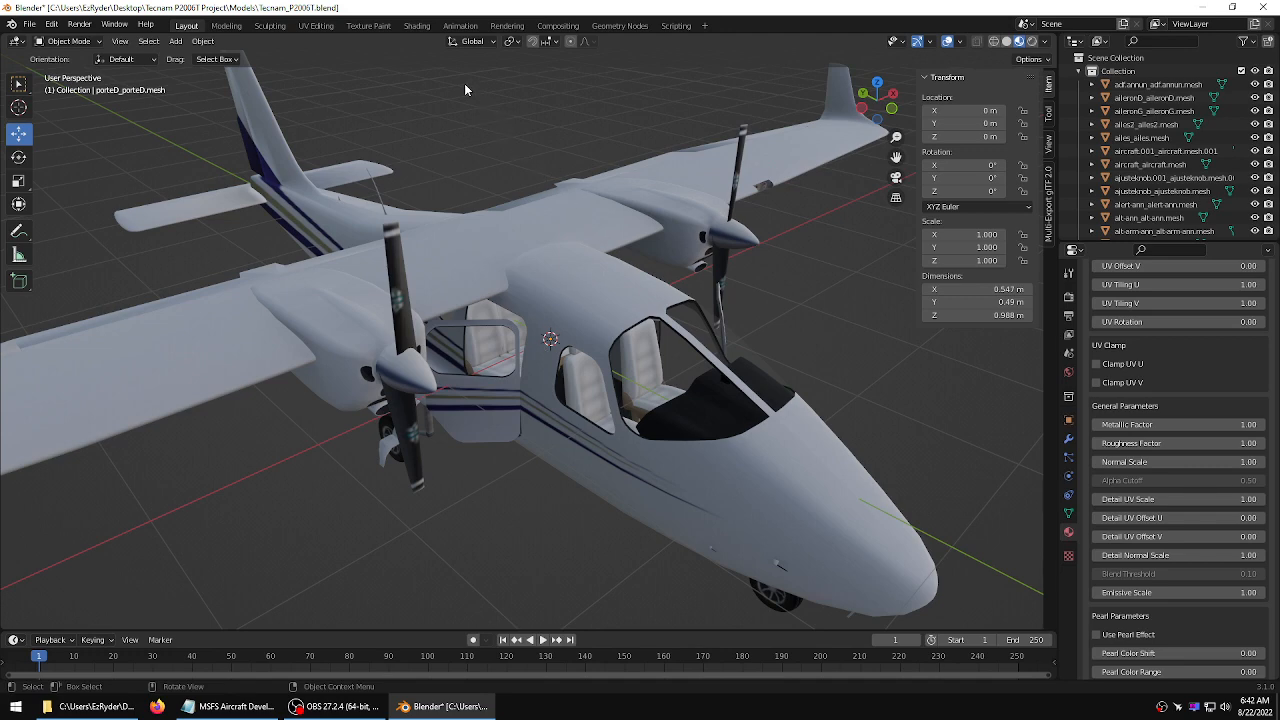
scroll(550, 122, "down", 5)
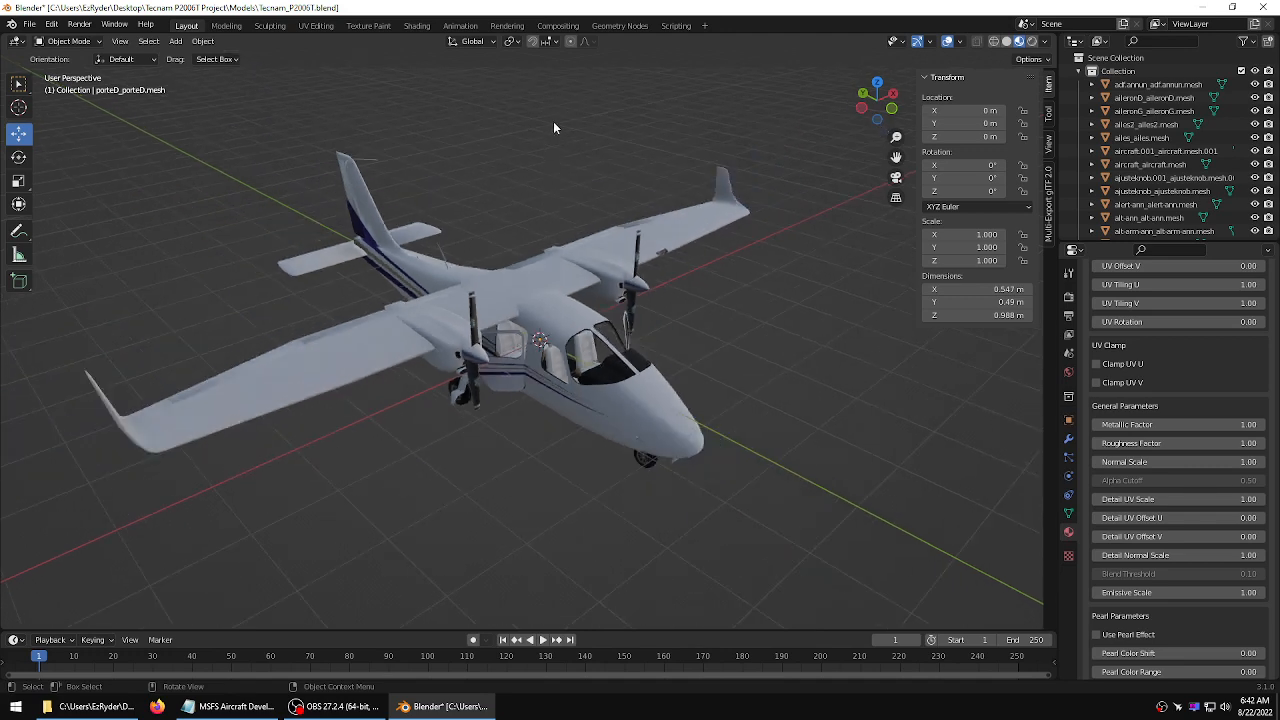
left_click(29, 23)
left_click(47, 112)
Export the aircraft as glTF 2.0, overwriting Tecnam_P2006T.gltf in the PackageSources model folder of EzMods_Tecnam_P2006T
left_click(29, 23)
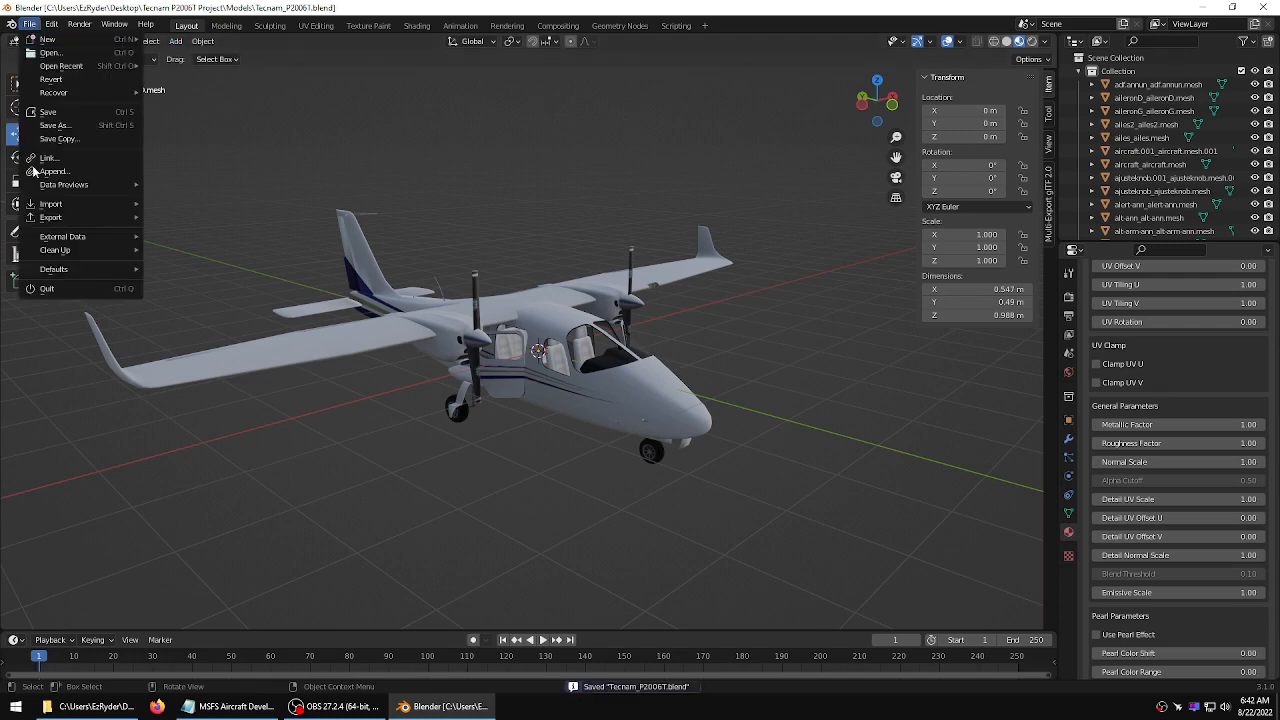
mouse_move(52, 217)
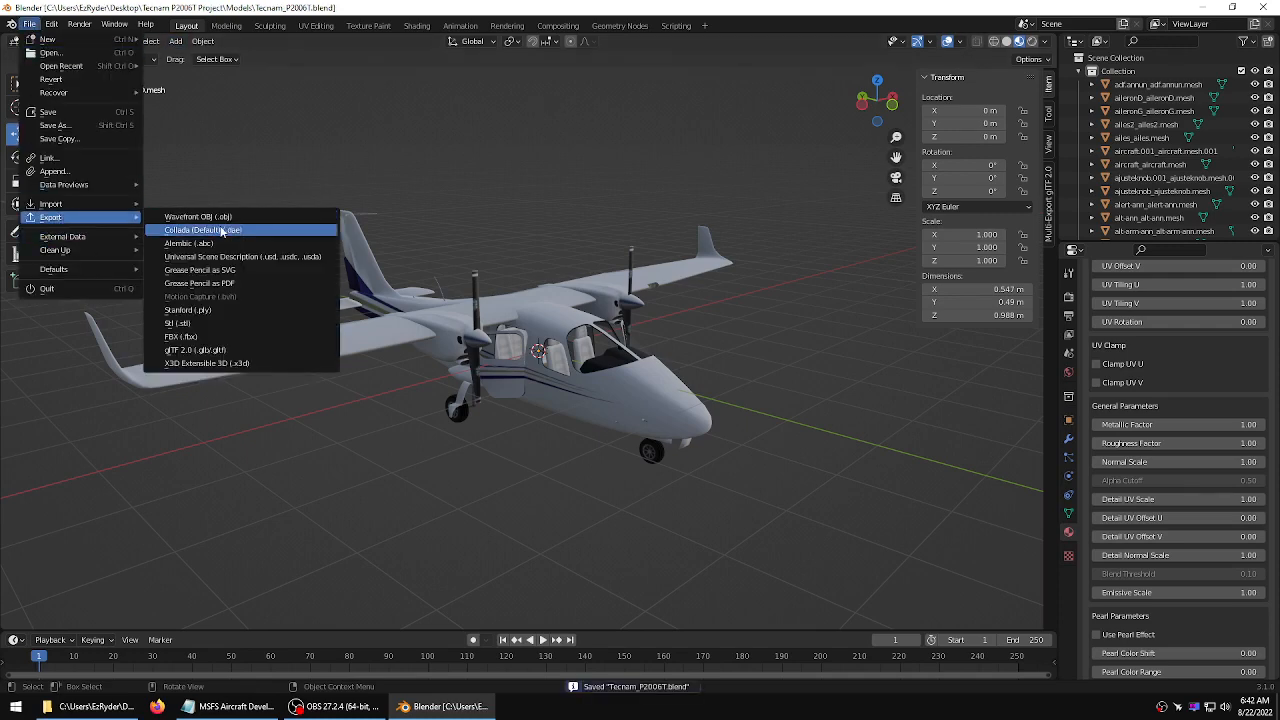
left_click(203, 350)
left_click(493, 168)
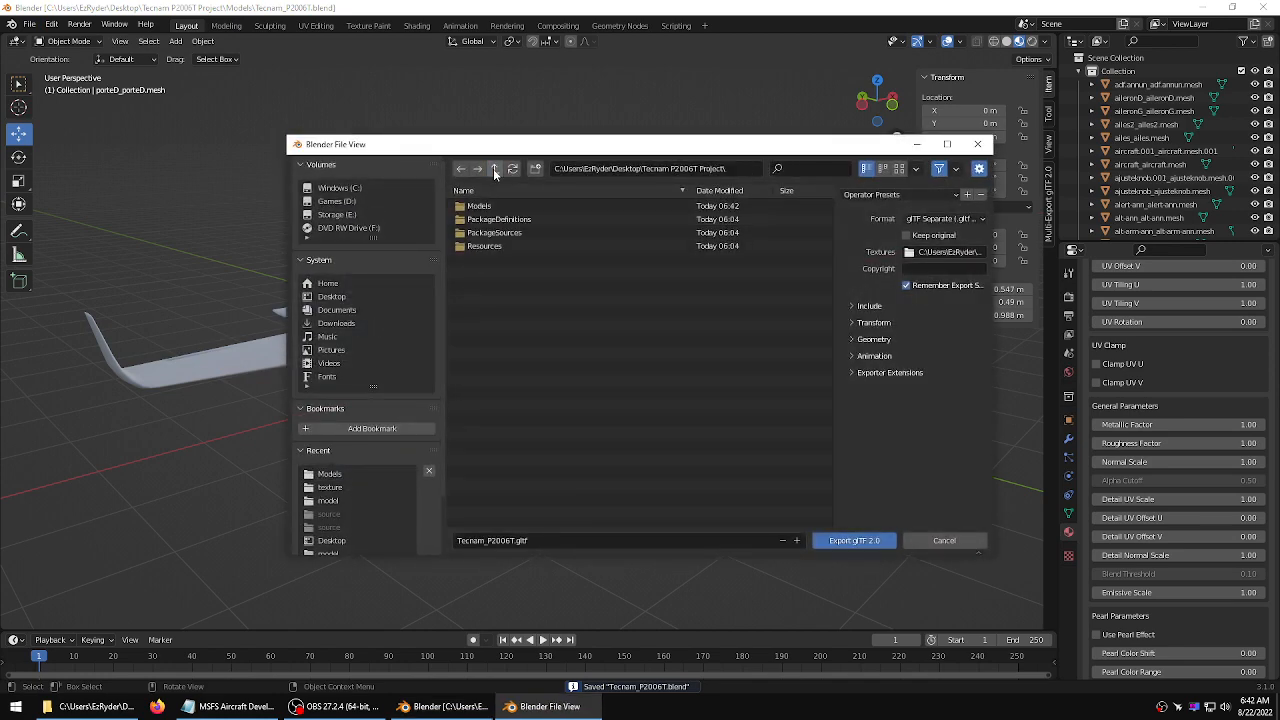
double_click(488, 226)
double_click(485, 206)
double_click(485, 206)
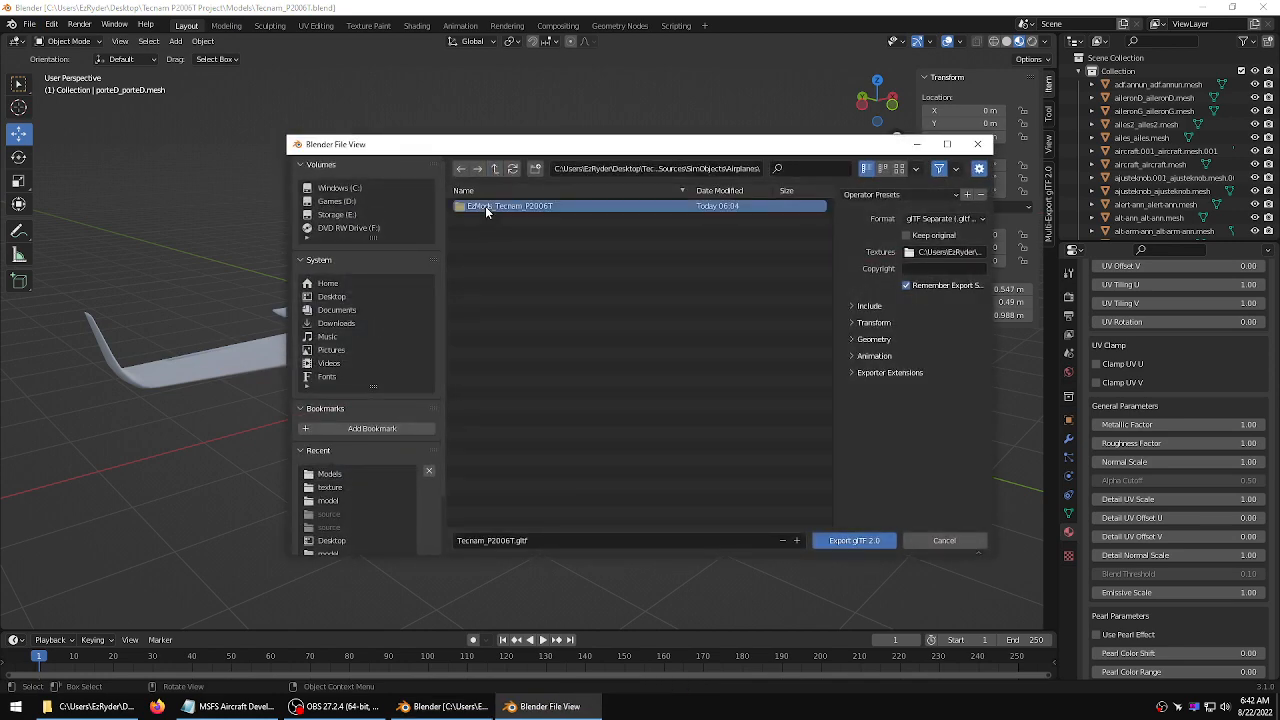
double_click(485, 206)
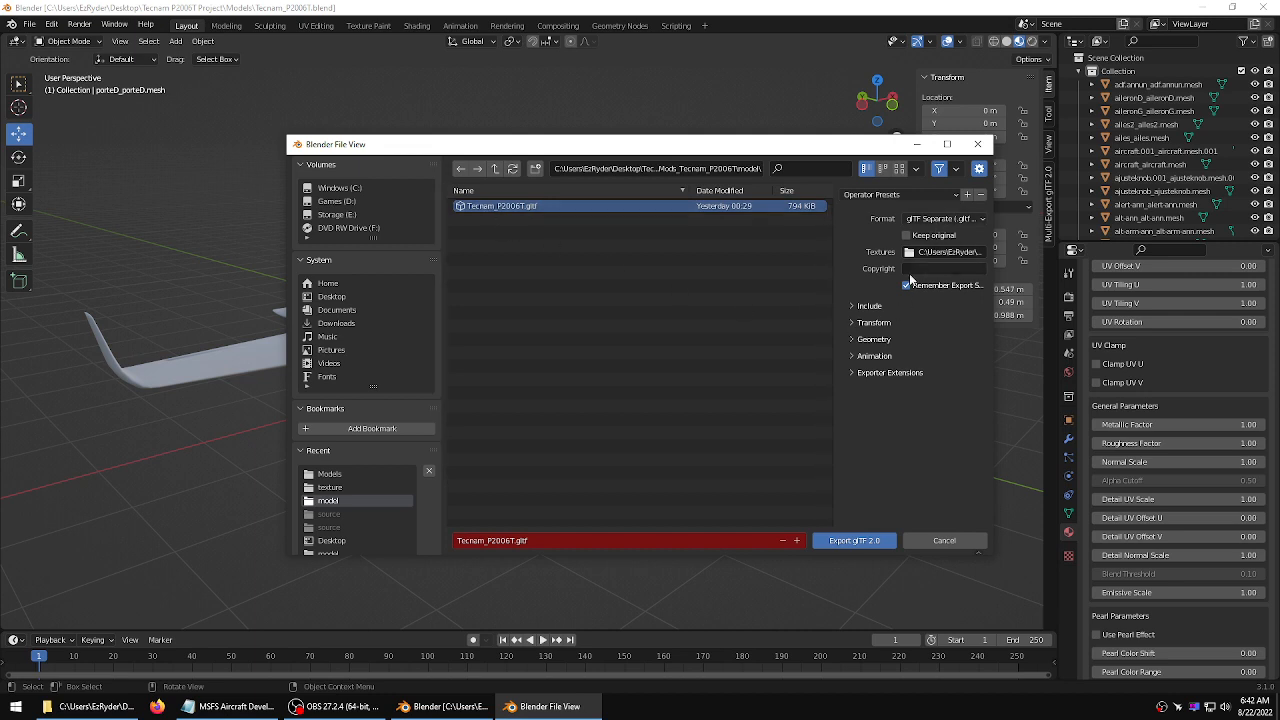
left_click(851, 305)
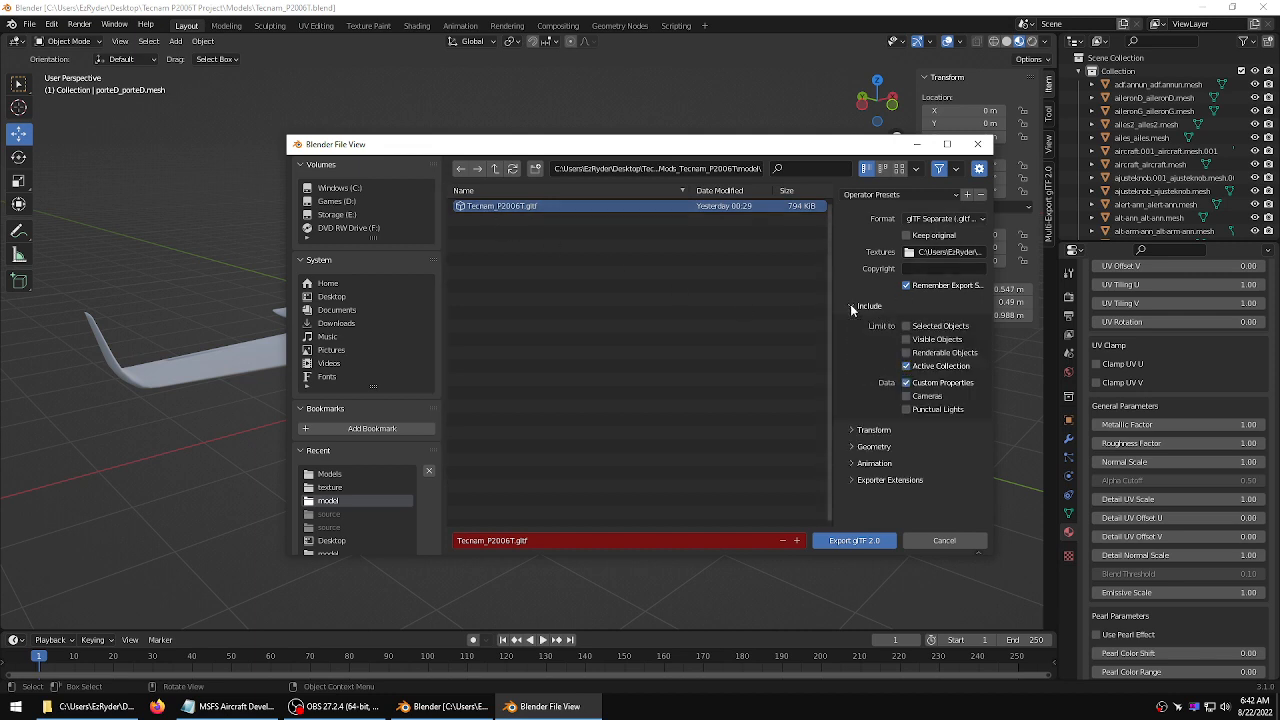
left_click(851, 305)
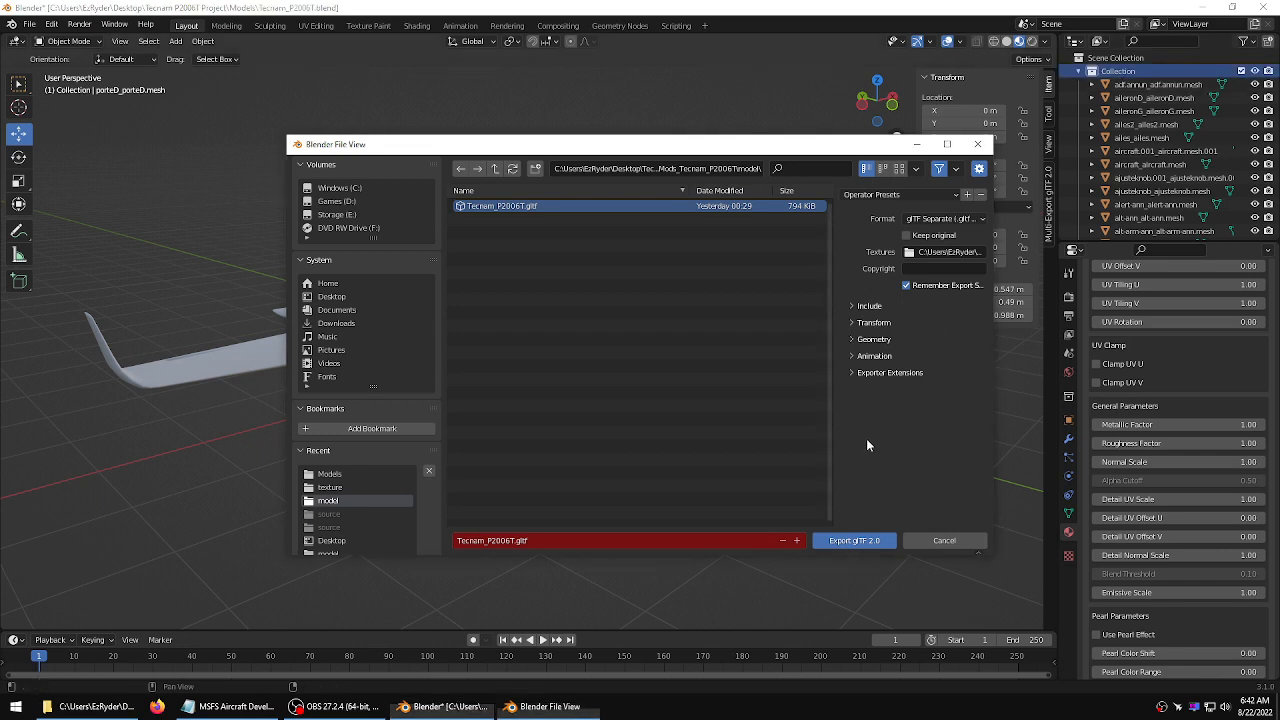
left_click(862, 541)
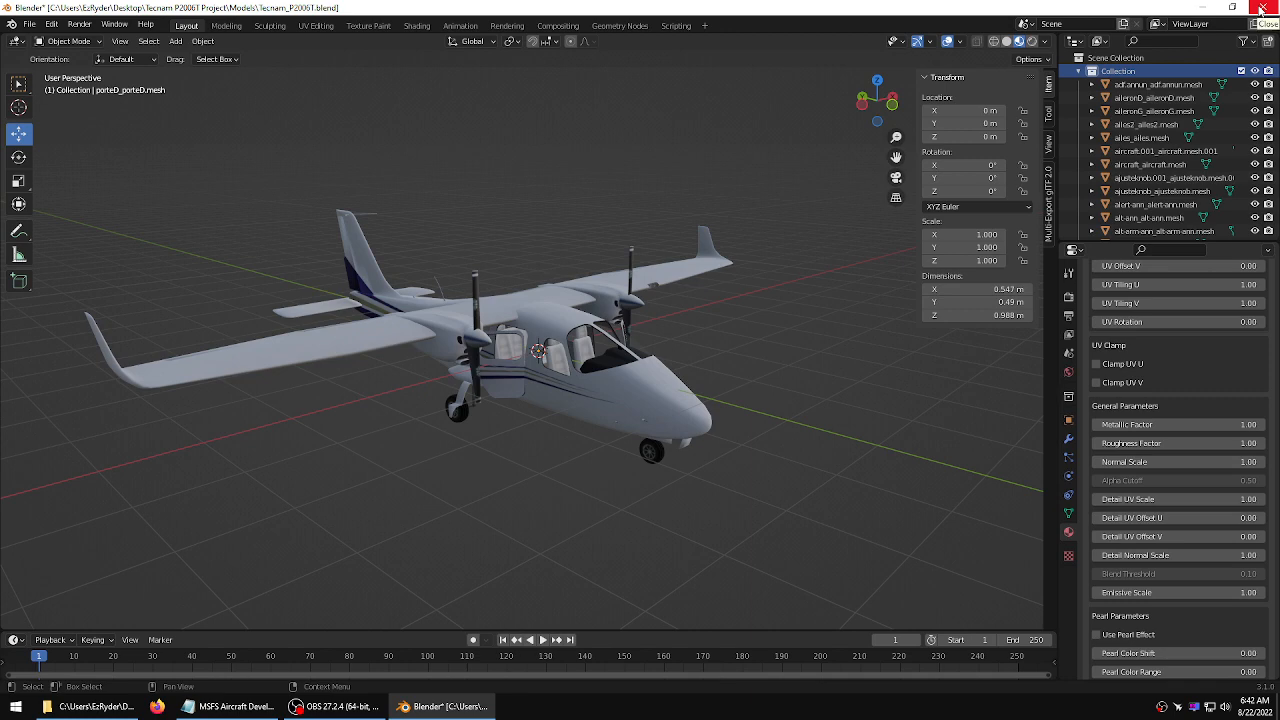
Close Blender without saving further changes
left_click(1262, 8)
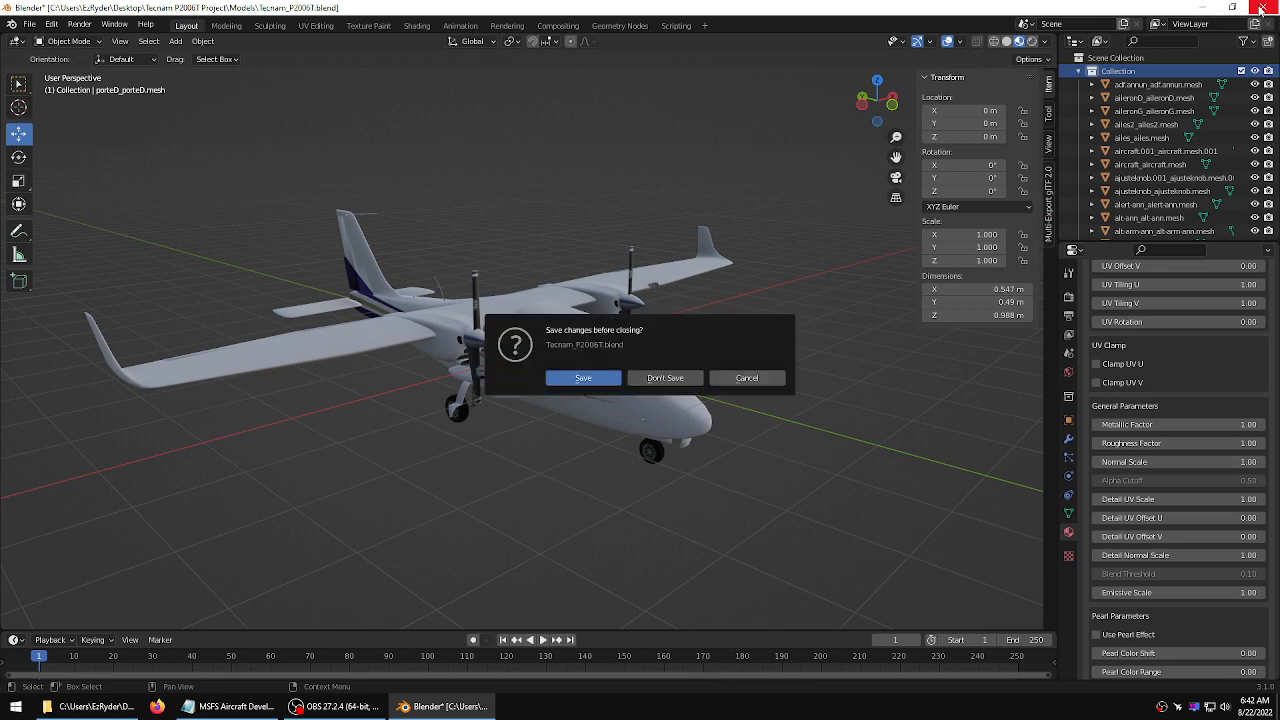
left_click(666, 379)
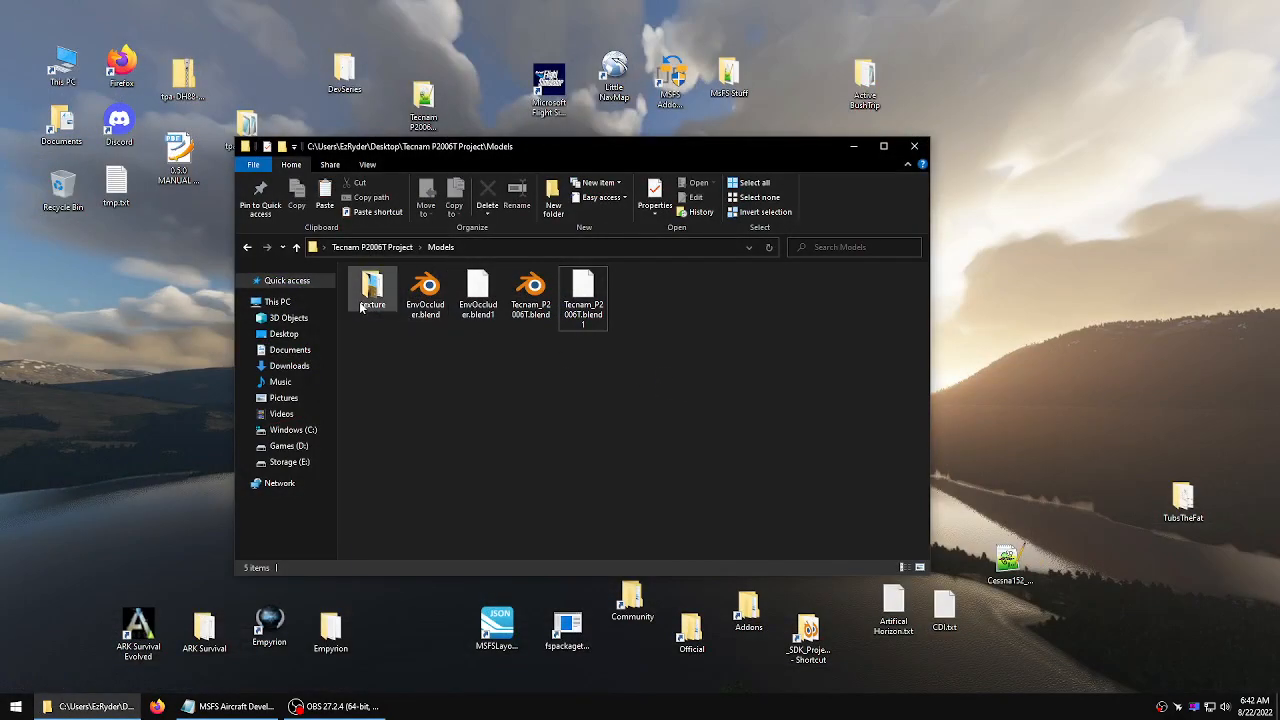
Go up to the Tecnam P2006T Project folder and open its Resources folder
left_click(297, 247)
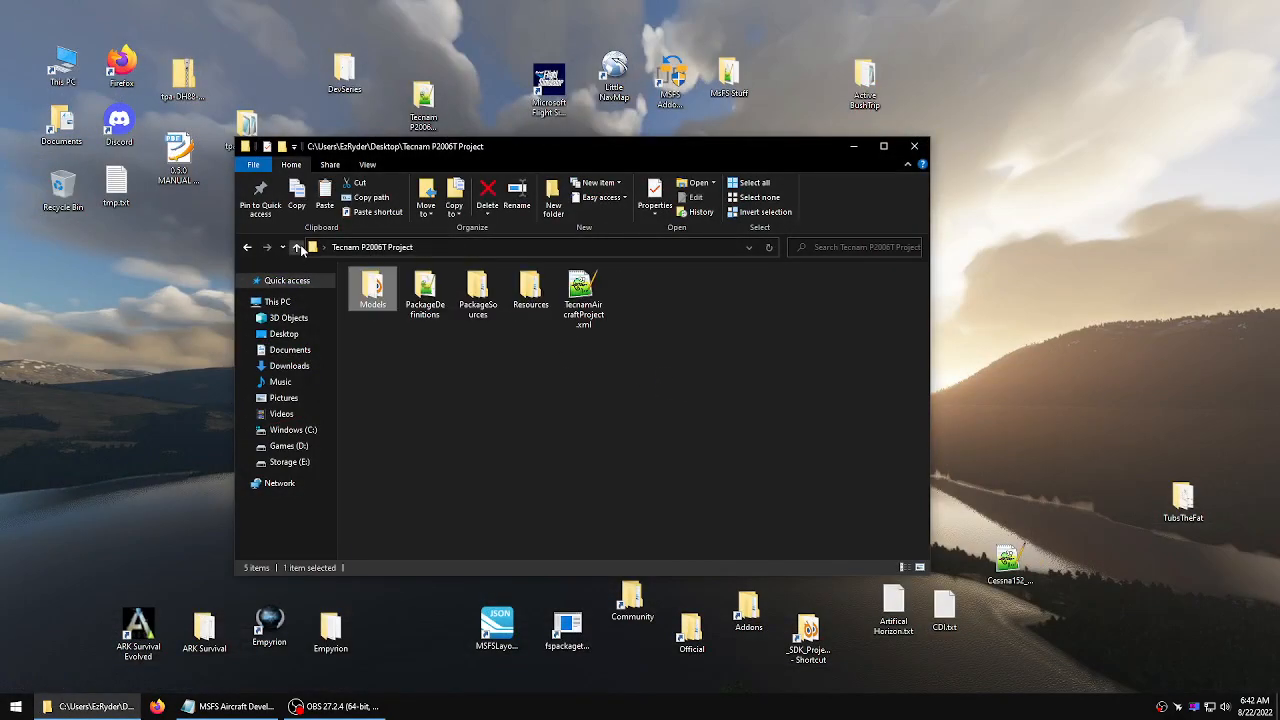
left_click(459, 346)
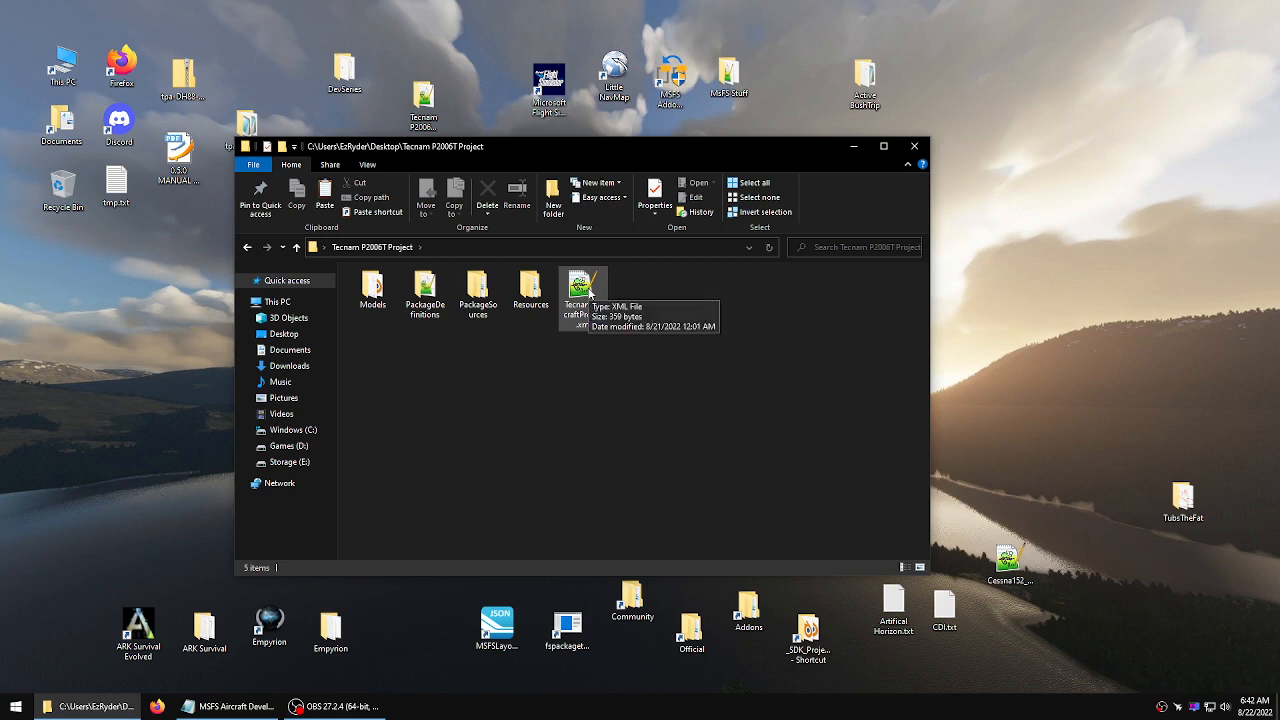
left_click(590, 290)
left_click(523, 346)
left_click(433, 314)
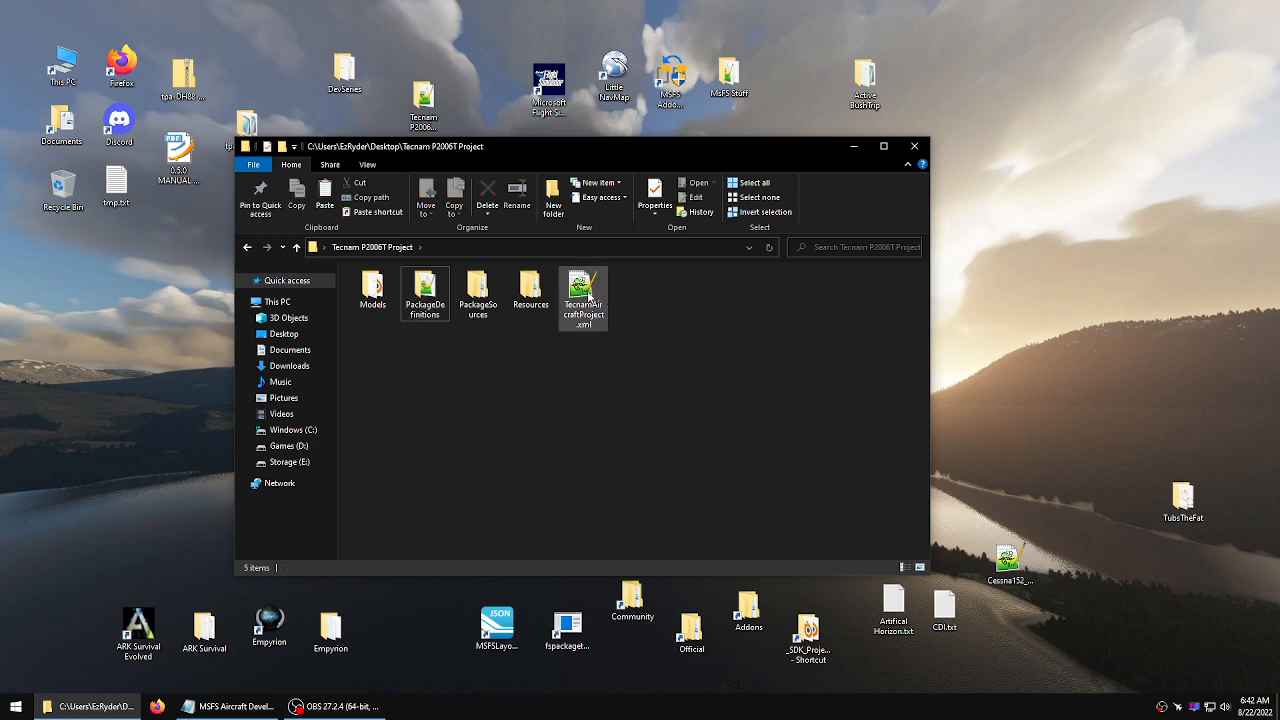
left_click_drag(583, 298, 653, 355)
double_click(532, 293)
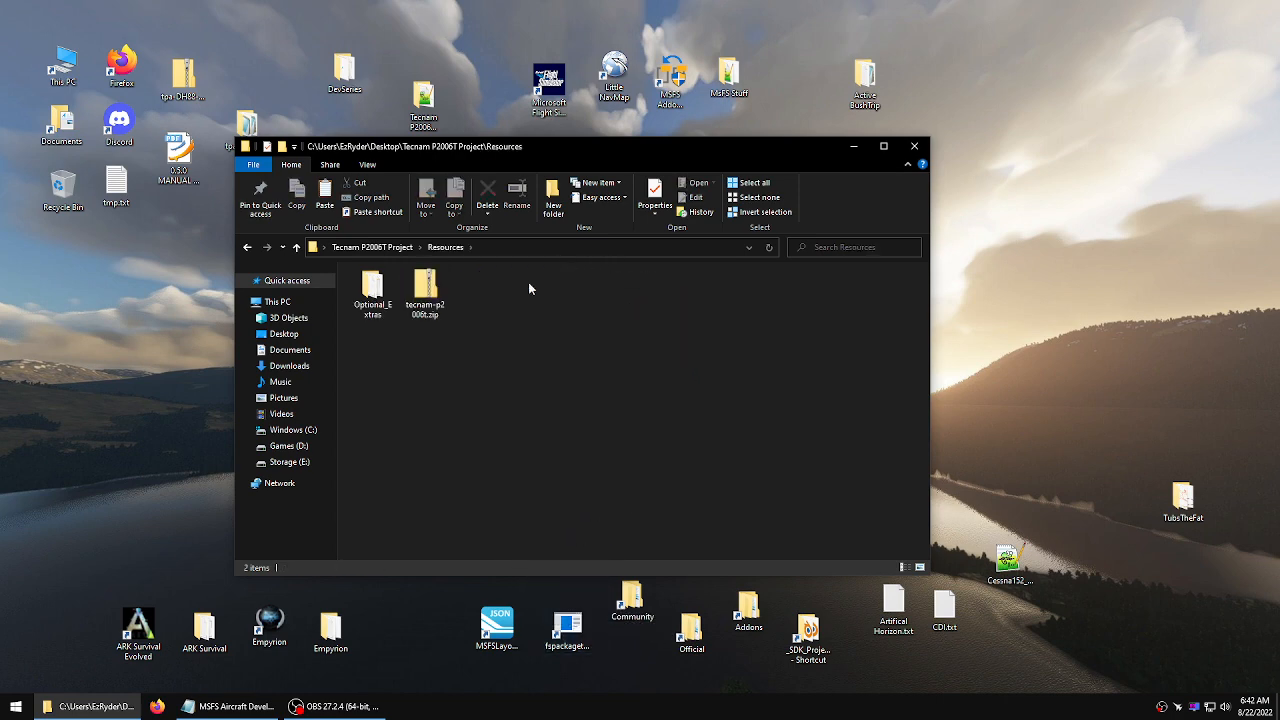
Browse the Optional_Extras resources folder, then return to the Tecnam P2006T Project folder
left_click(437, 307)
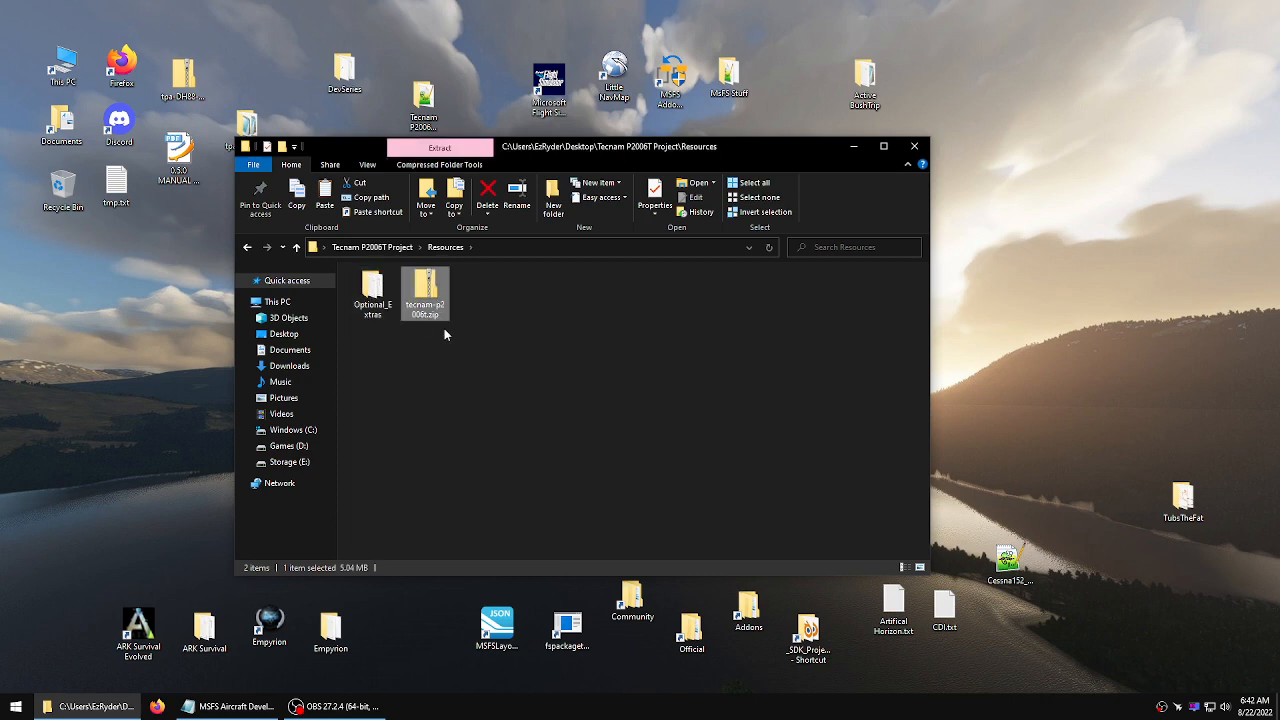
left_click(444, 330)
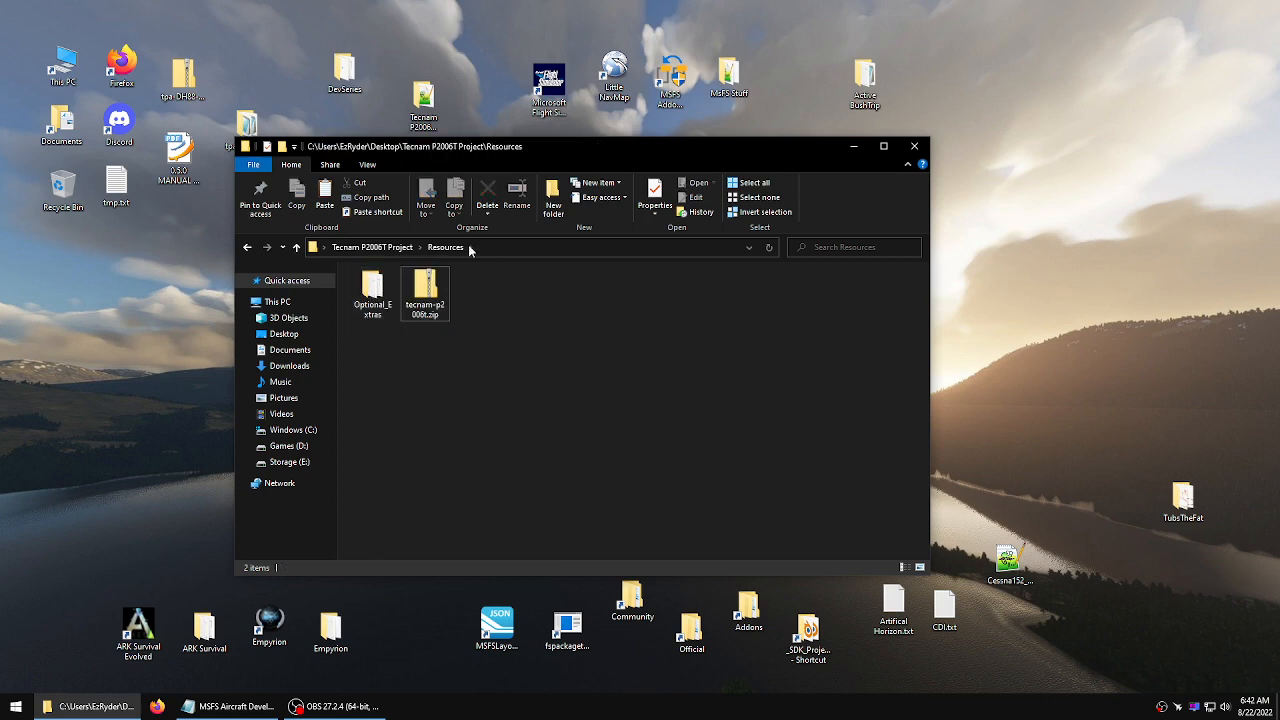
double_click(372, 290)
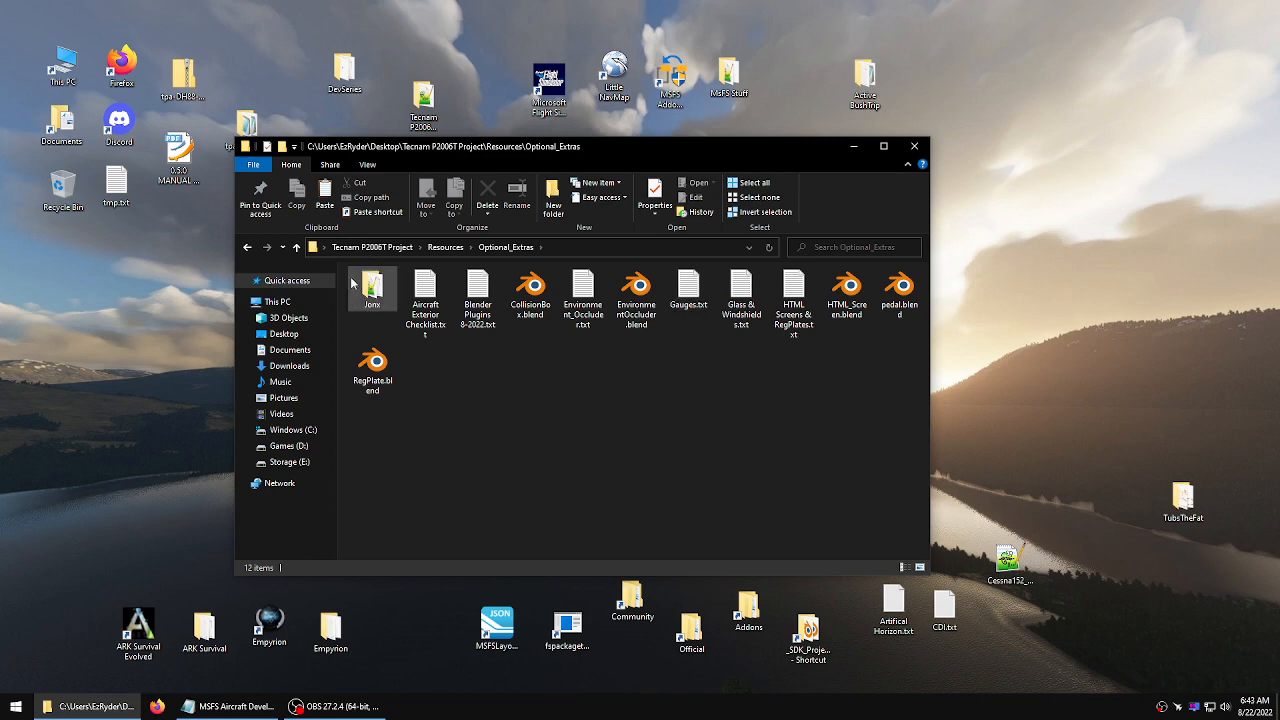
left_click(296, 247)
left_click(297, 247)
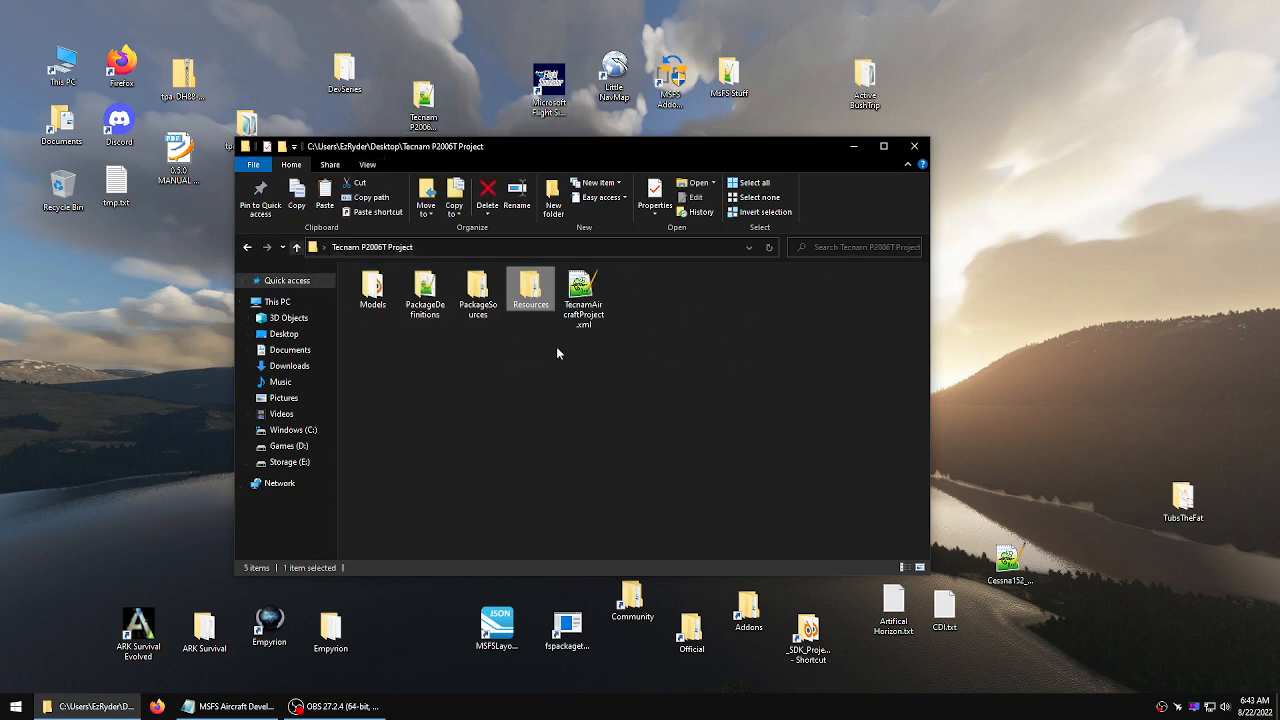
Build the package by dropping TecnamAircraftProject.xml onto the fspackagetool shortcut, then dismiss the game launch error
left_click_drag(584, 300, 567, 624)
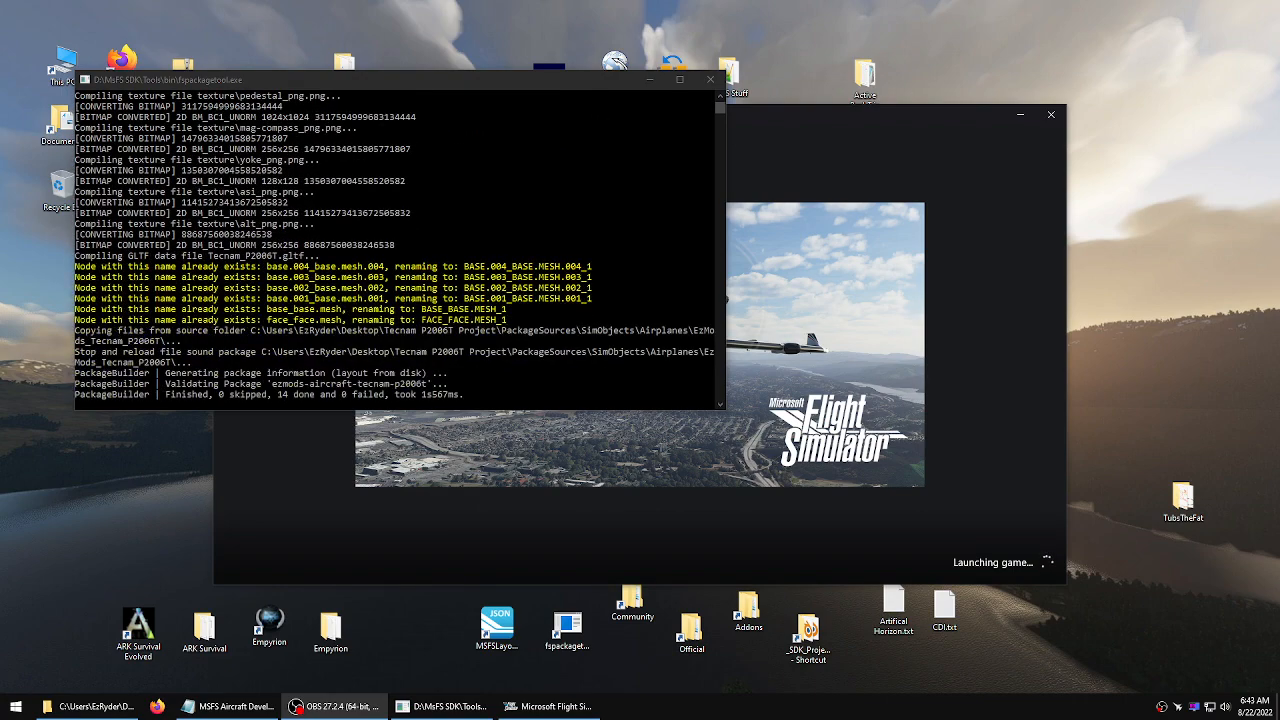
left_click(543, 153)
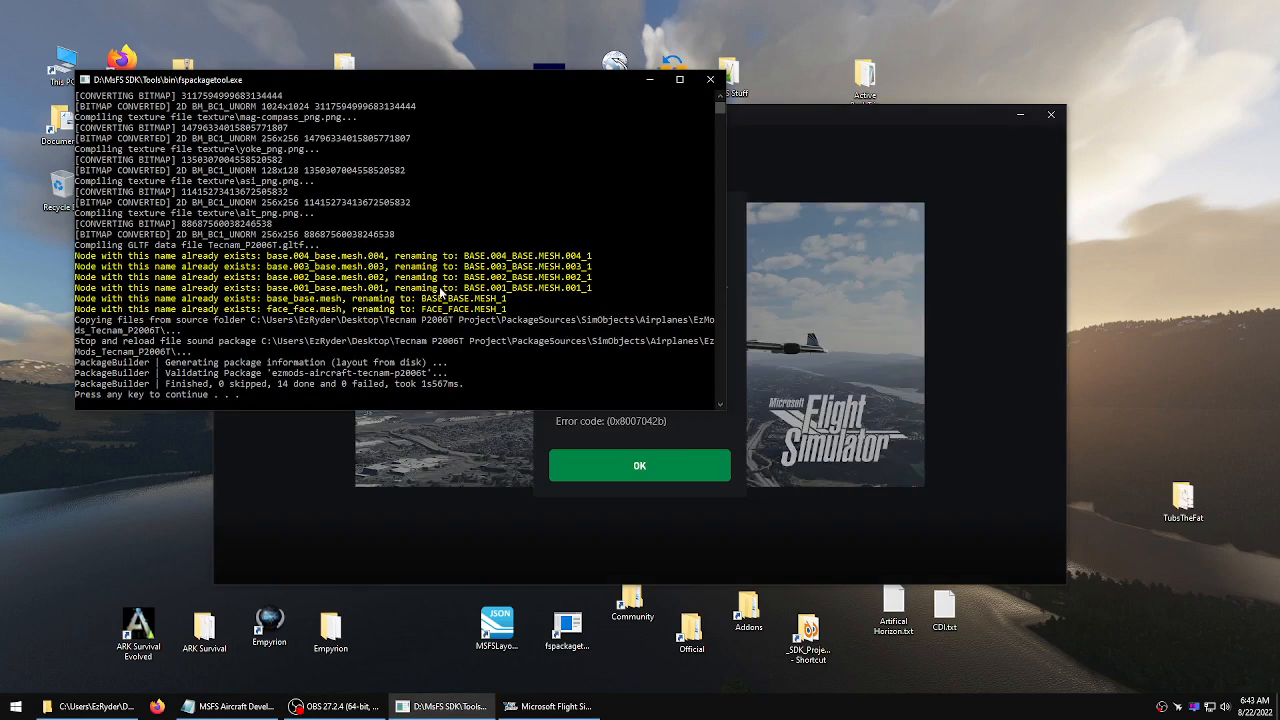
left_click(642, 478)
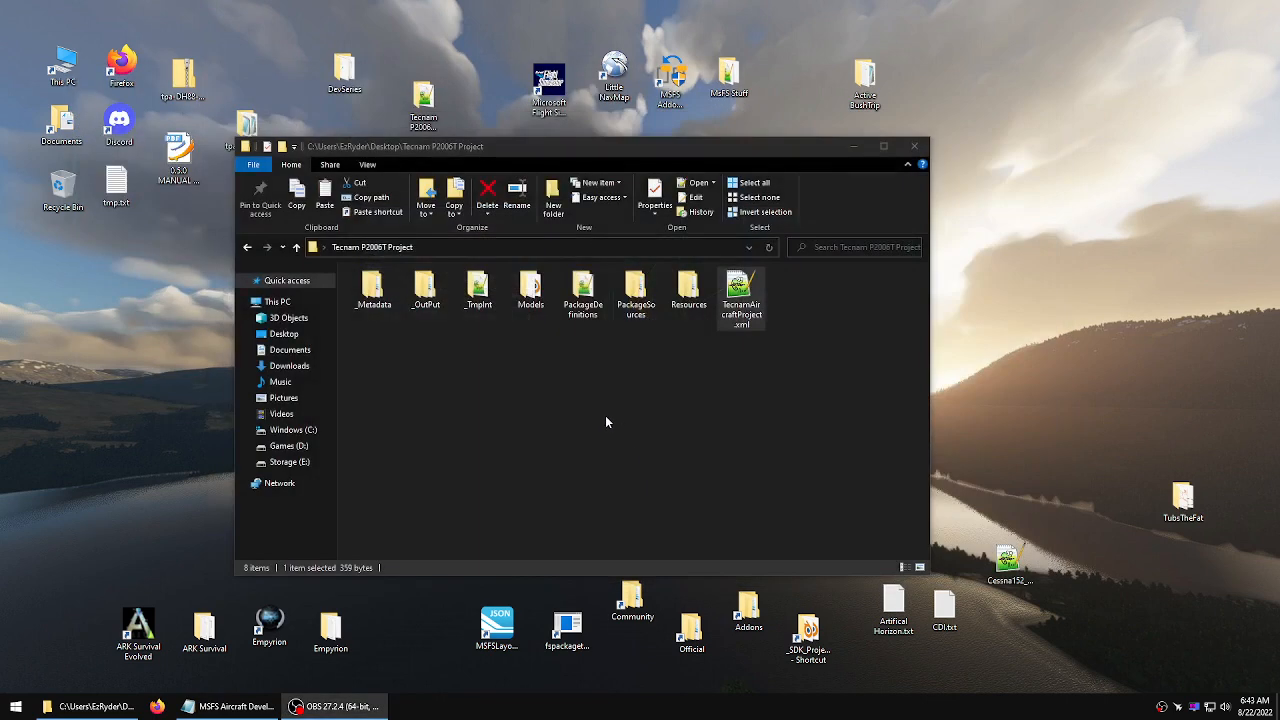
Open the project's _OutPut folder and copy the ezmods-aircraft-tecnam-p2006t package folder
double_click(425, 290)
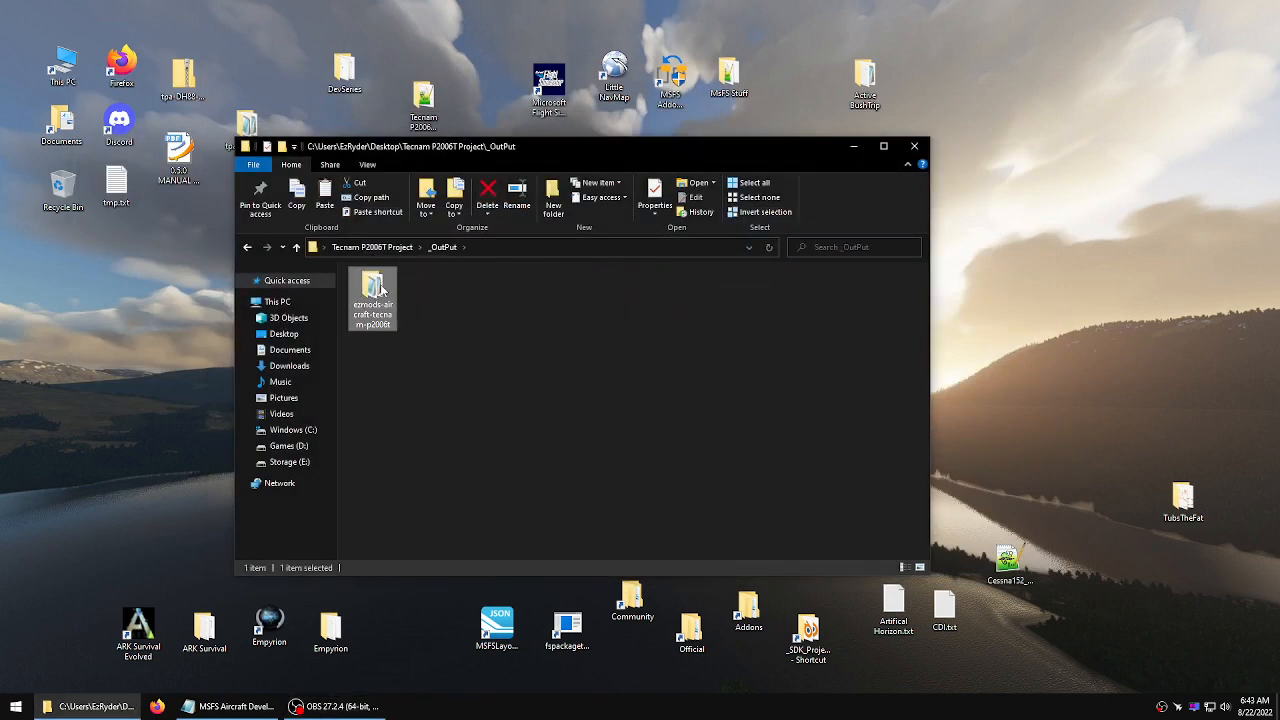
right_click(383, 290)
left_click(389, 514)
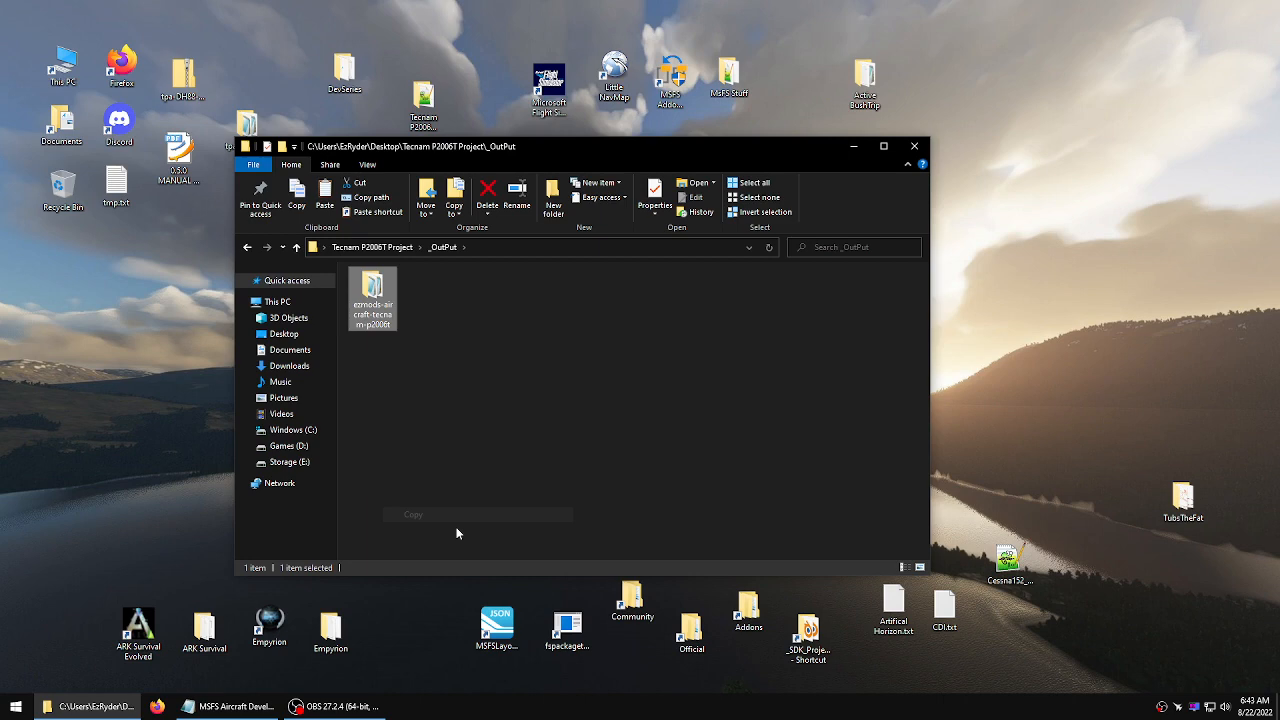
Replace the old ezmods-aircraft-tecnam-p2006t folder in the Community folder with the copied package, then close both folder windows
double_click(632, 598)
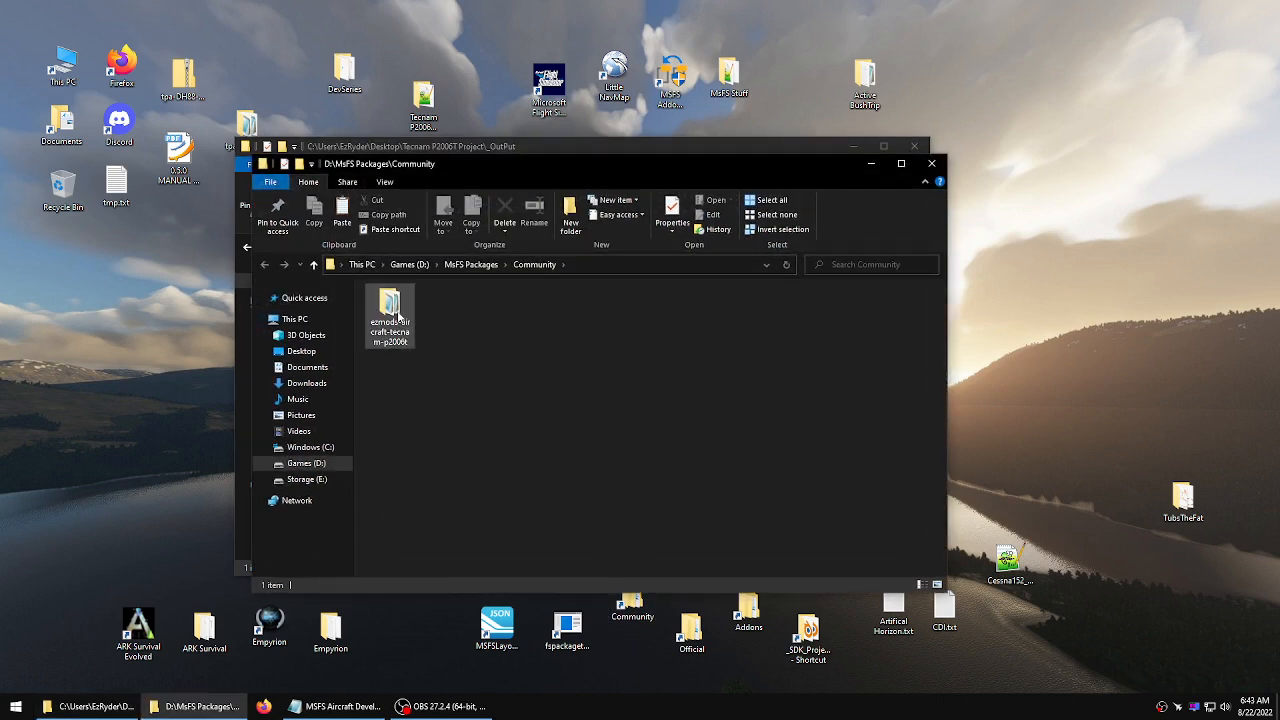
right_click(398, 316)
left_click(440, 594)
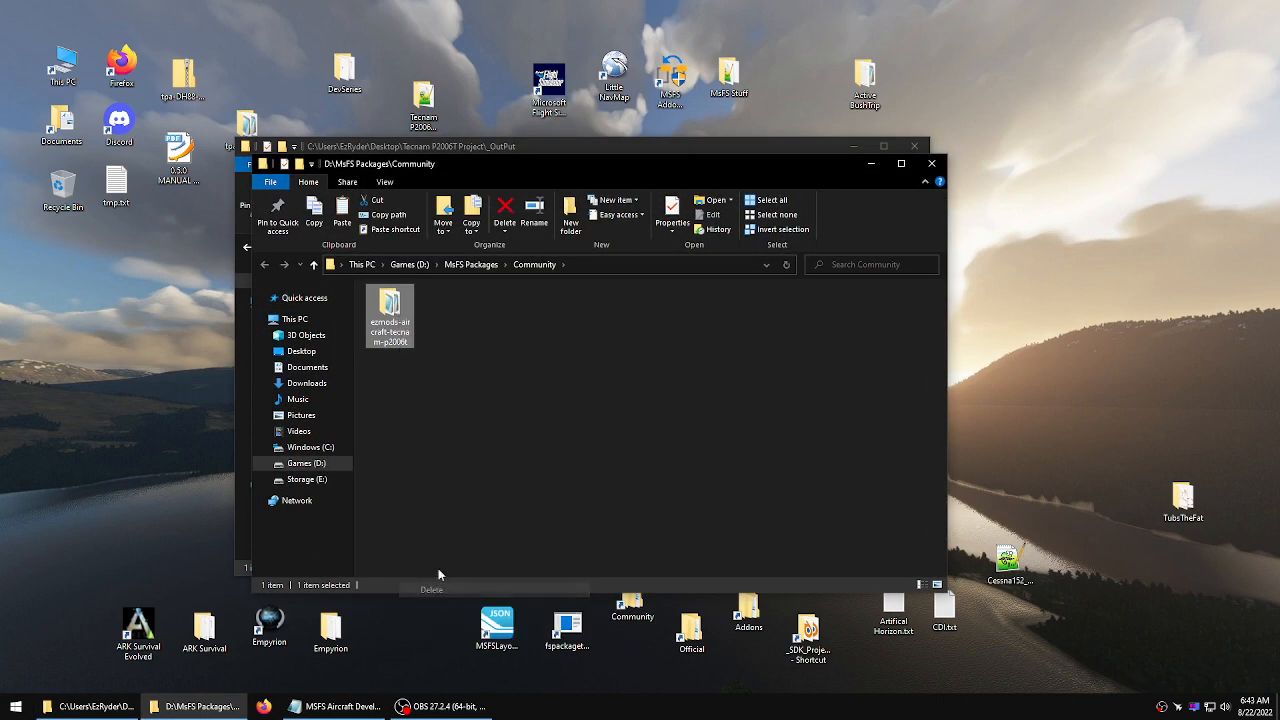
right_click(441, 337)
left_click(478, 428)
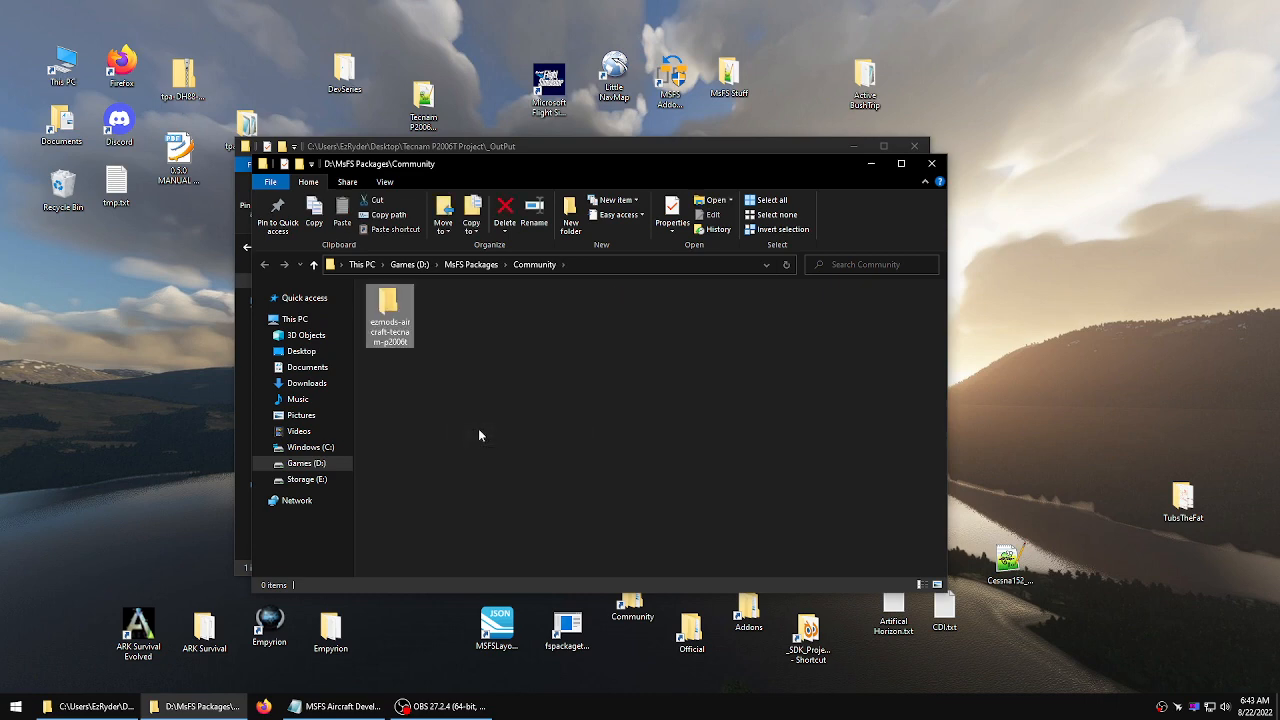
left_click(931, 163)
left_click(918, 146)
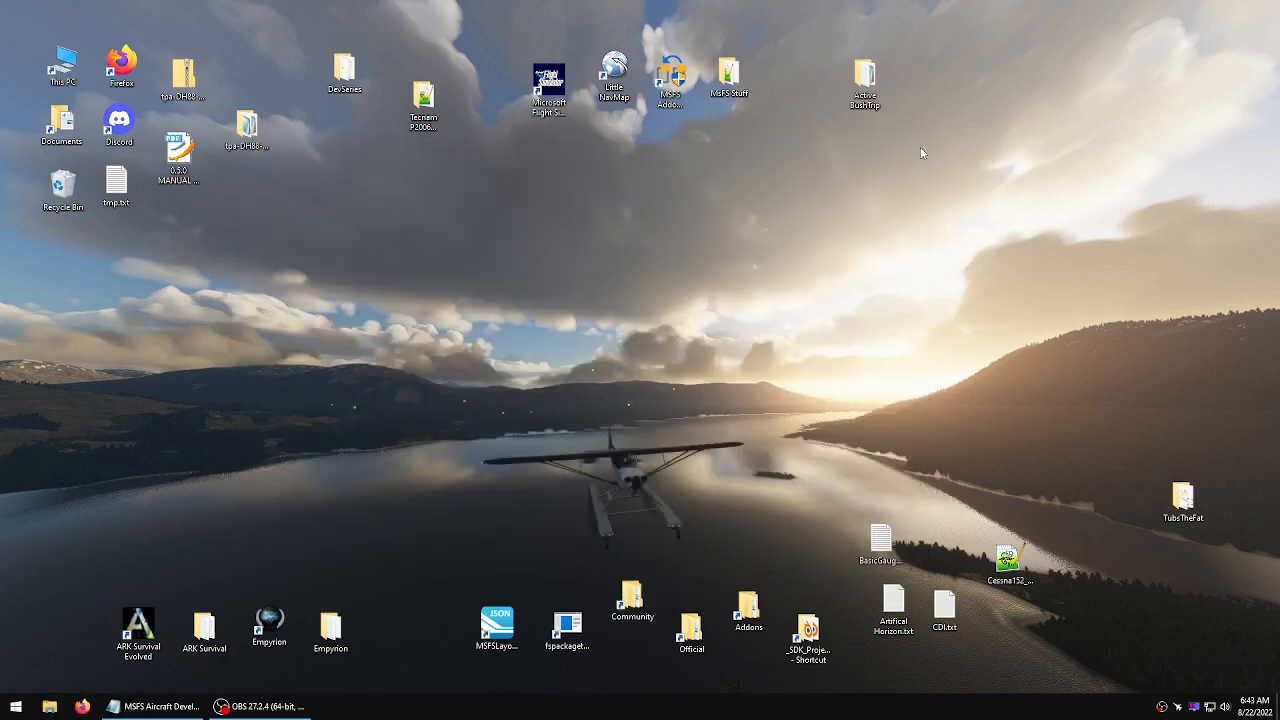
Launch Microsoft Flight Simulator and open the World Map
double_click(548, 86)
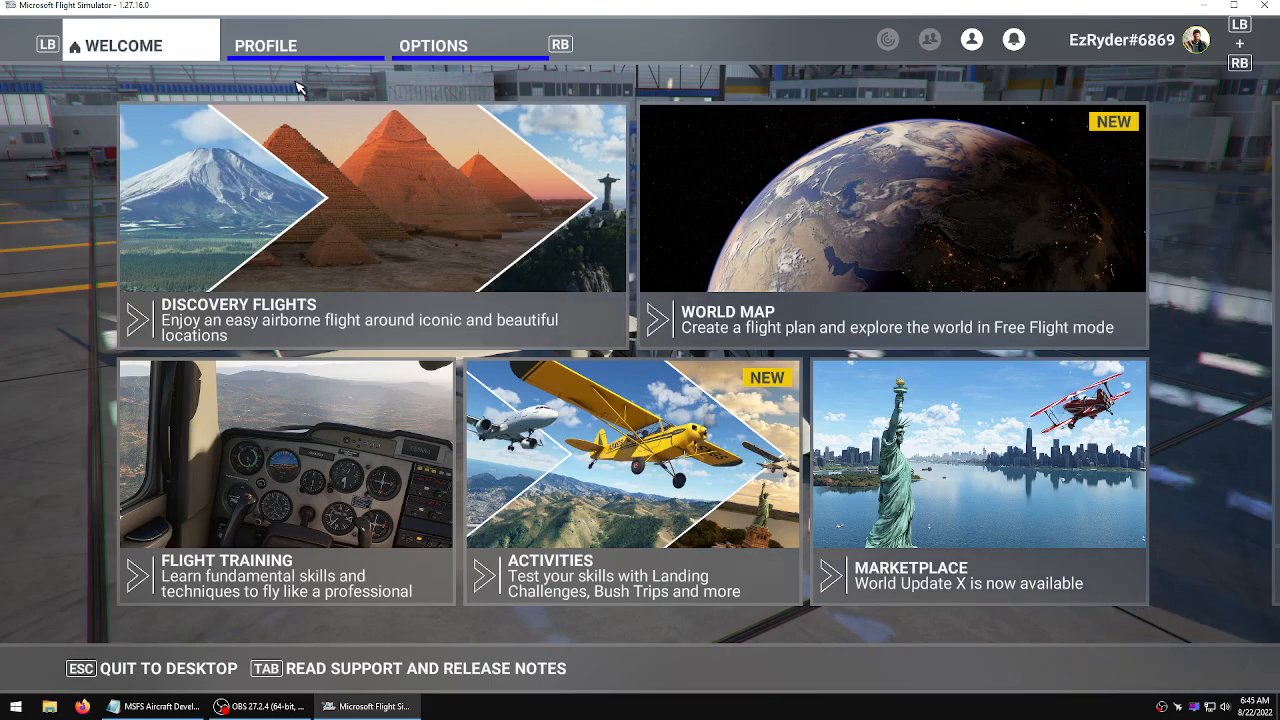
left_click(704, 170)
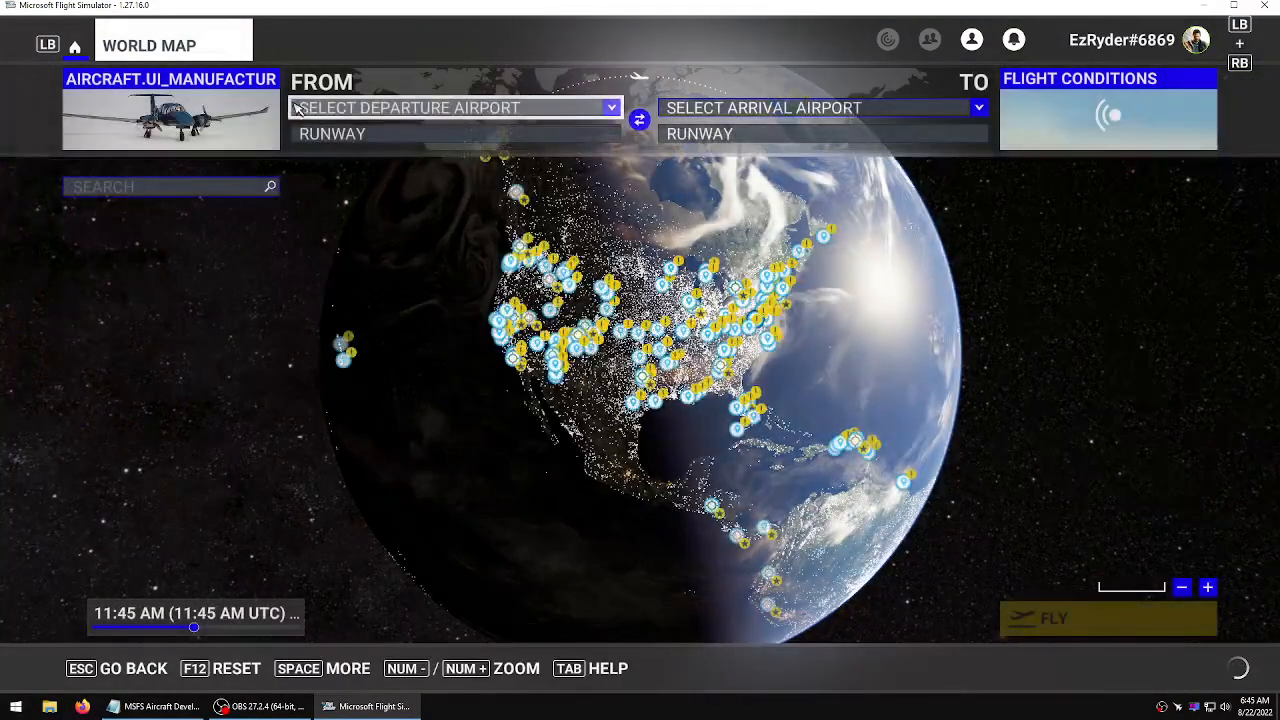
Set the departure airport to KGOK Guthrie Mun with the Parking 2 – Ramp GA Small gate
left_click(375, 108)
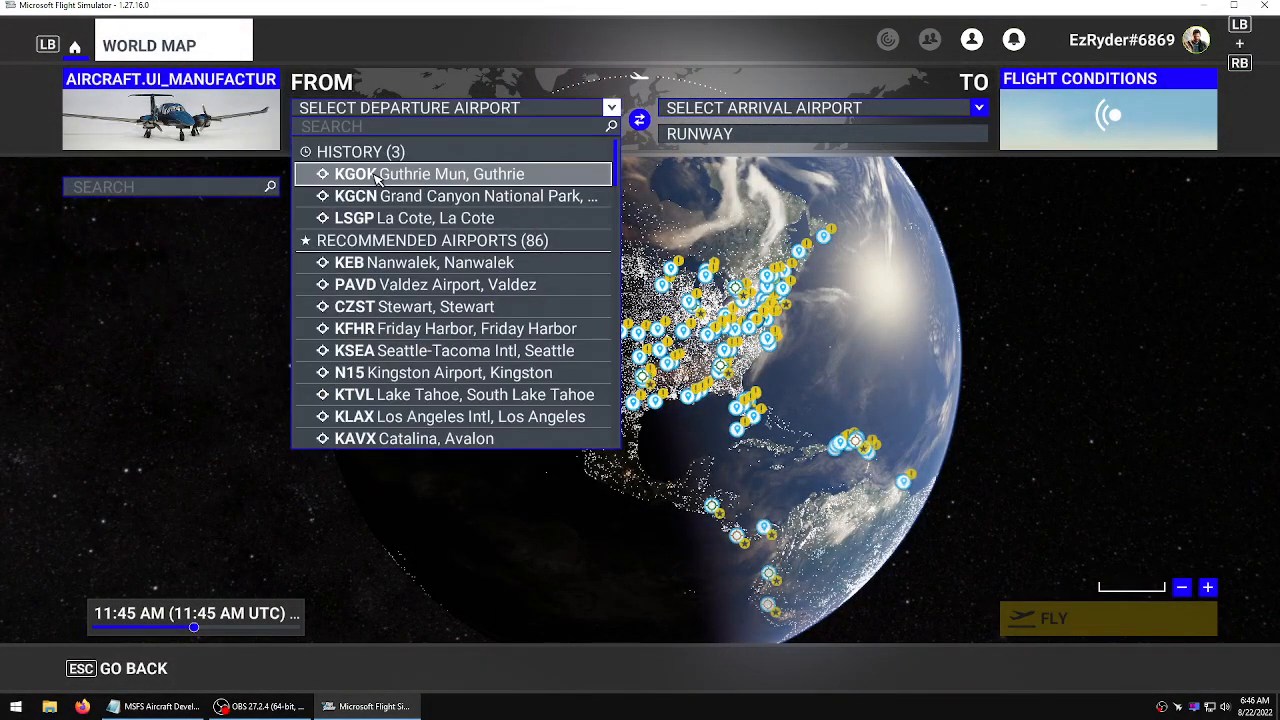
left_click(390, 174)
left_click(428, 133)
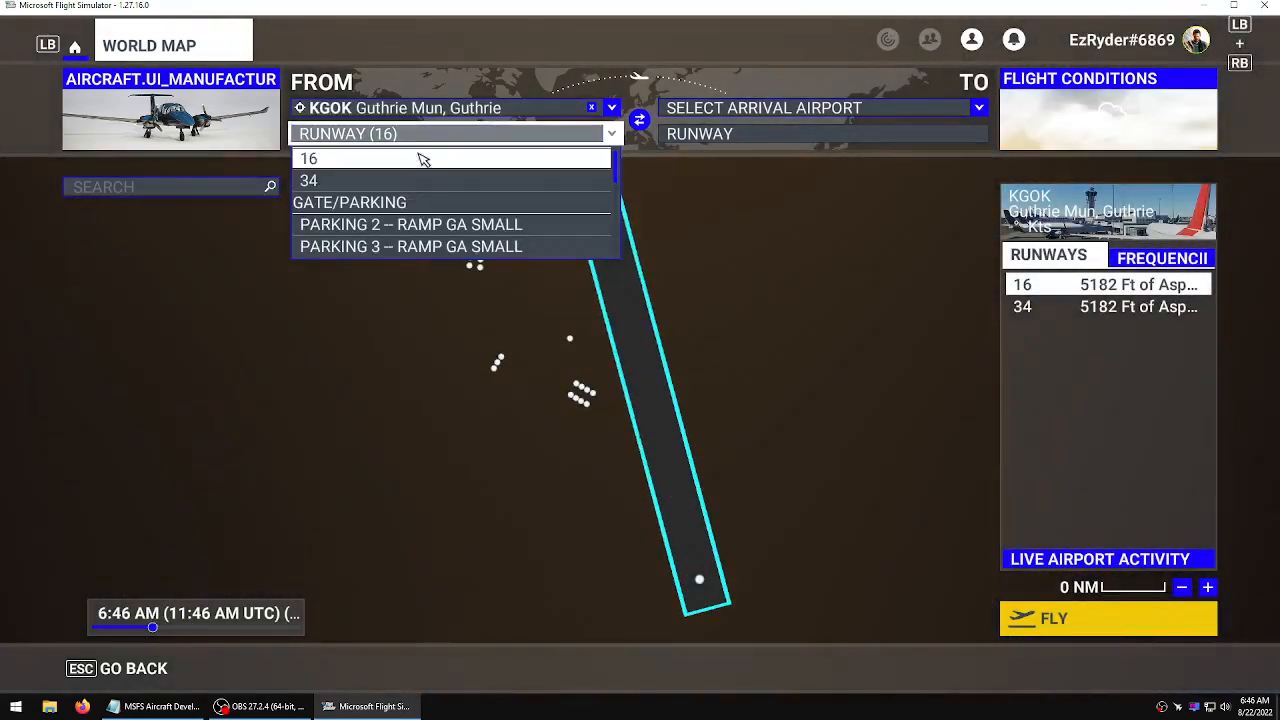
left_click(420, 224)
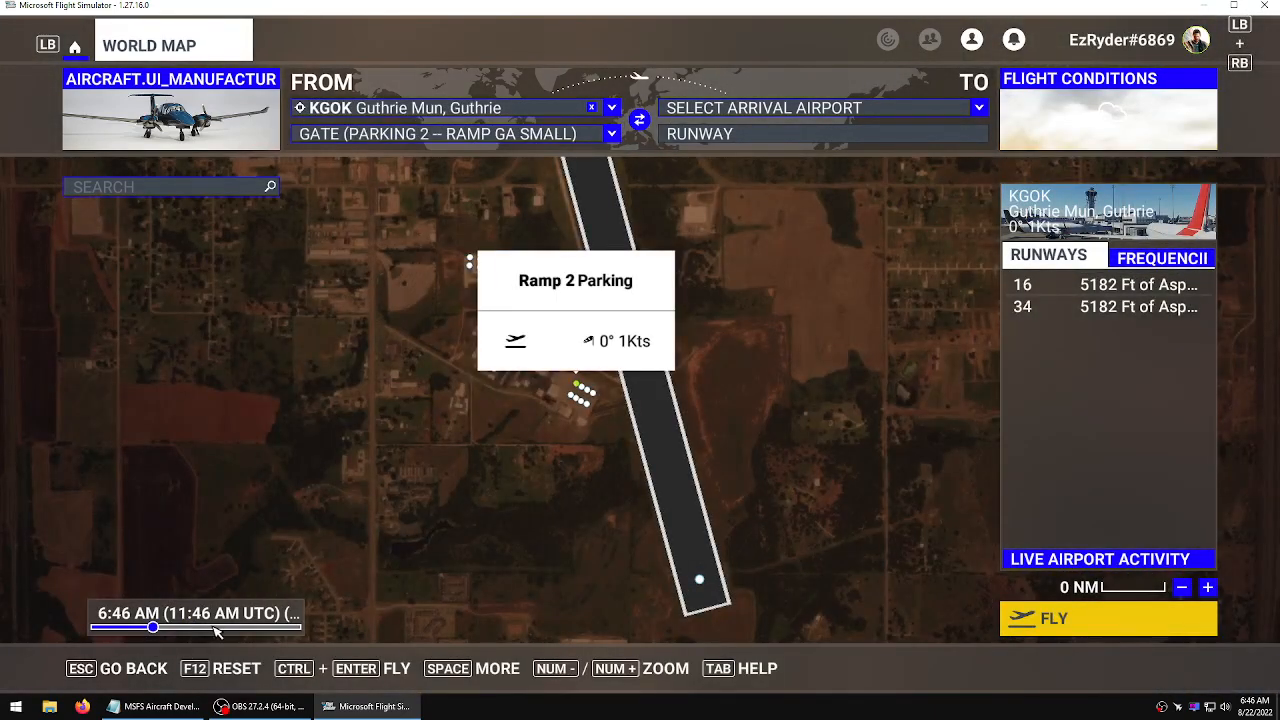
Set the time of day to about 11:58 AM and start the flight until ready to fly
left_click(197, 628)
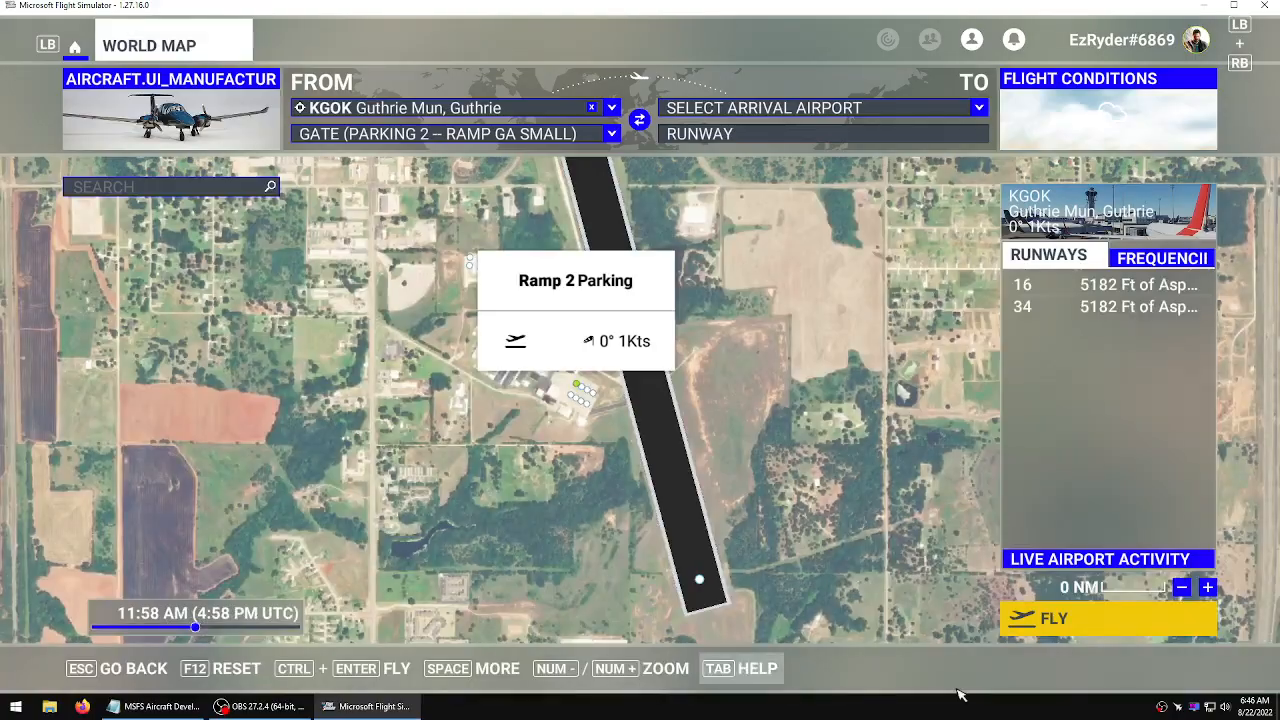
left_click(1110, 619)
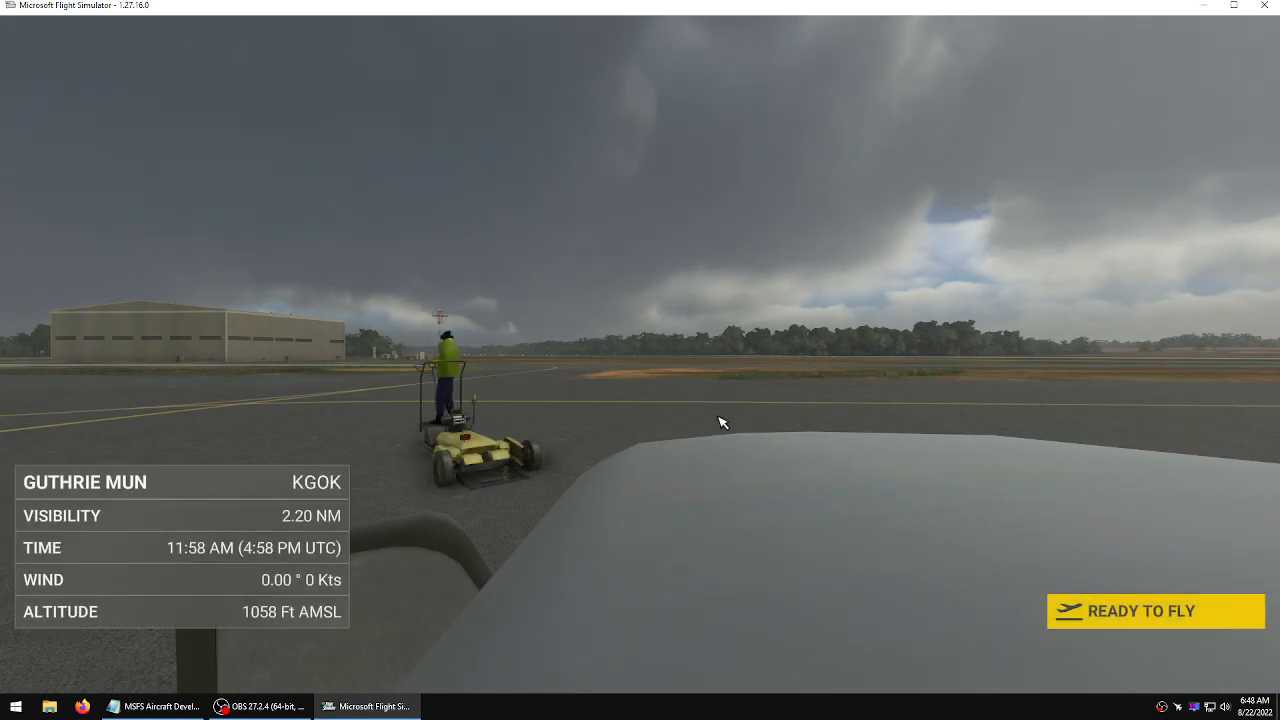
left_click(1093, 616)
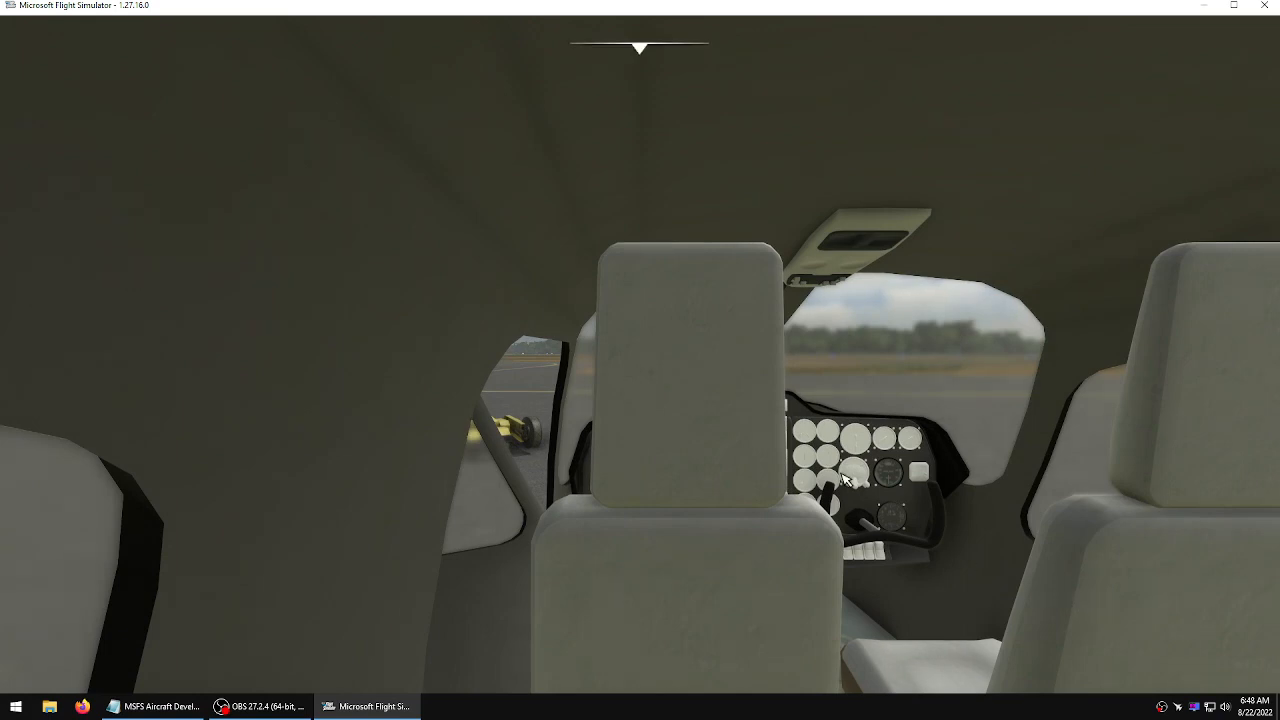
Look around the cabin and cockpit interior to inspect the exported model in the sim
right_click_drag(640, 360, 942, 395)
key("Left")
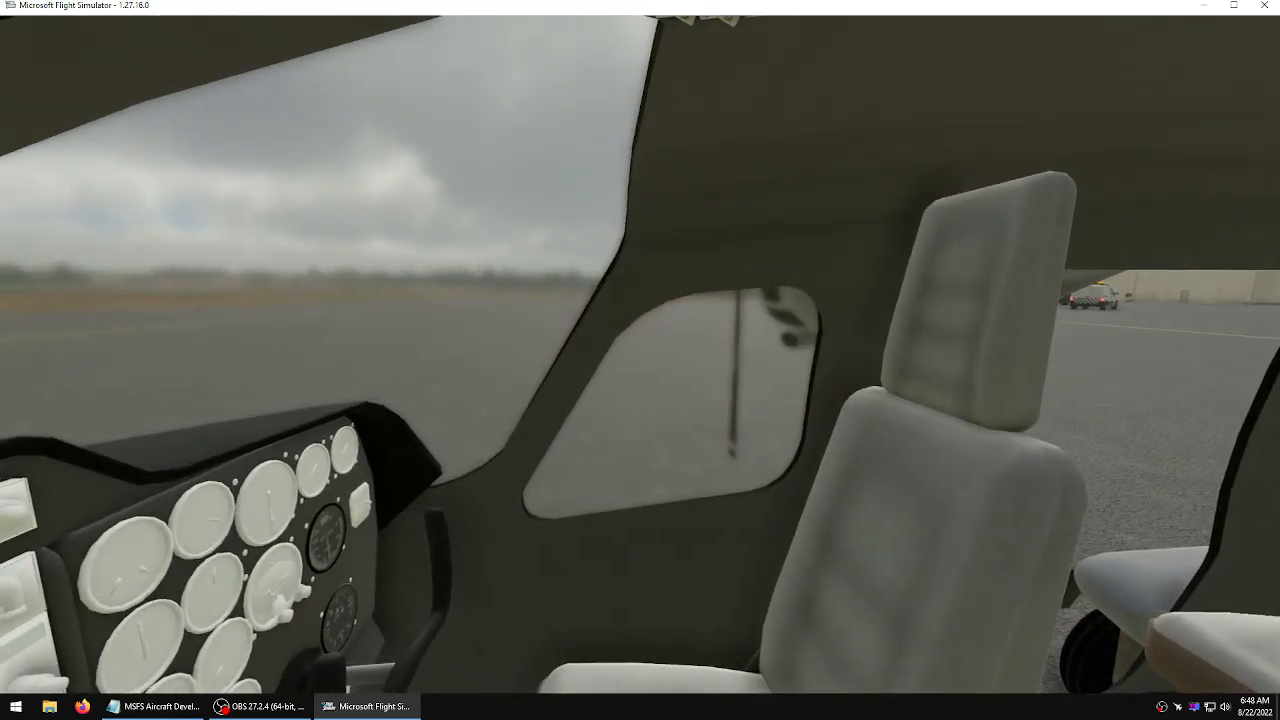
right_click_drag(640, 360, 297, 358)
key("Down")
right_click_drag(771, 409, 1040, 379)
key("Down")
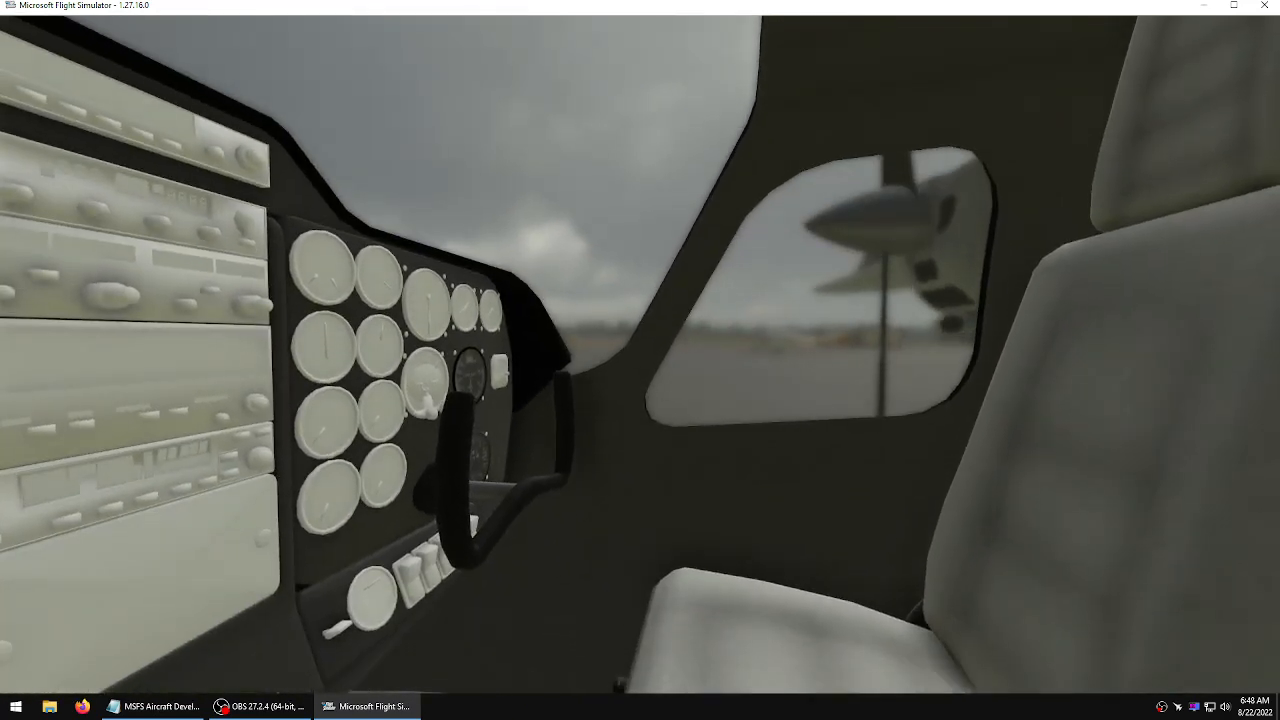
key("Up")
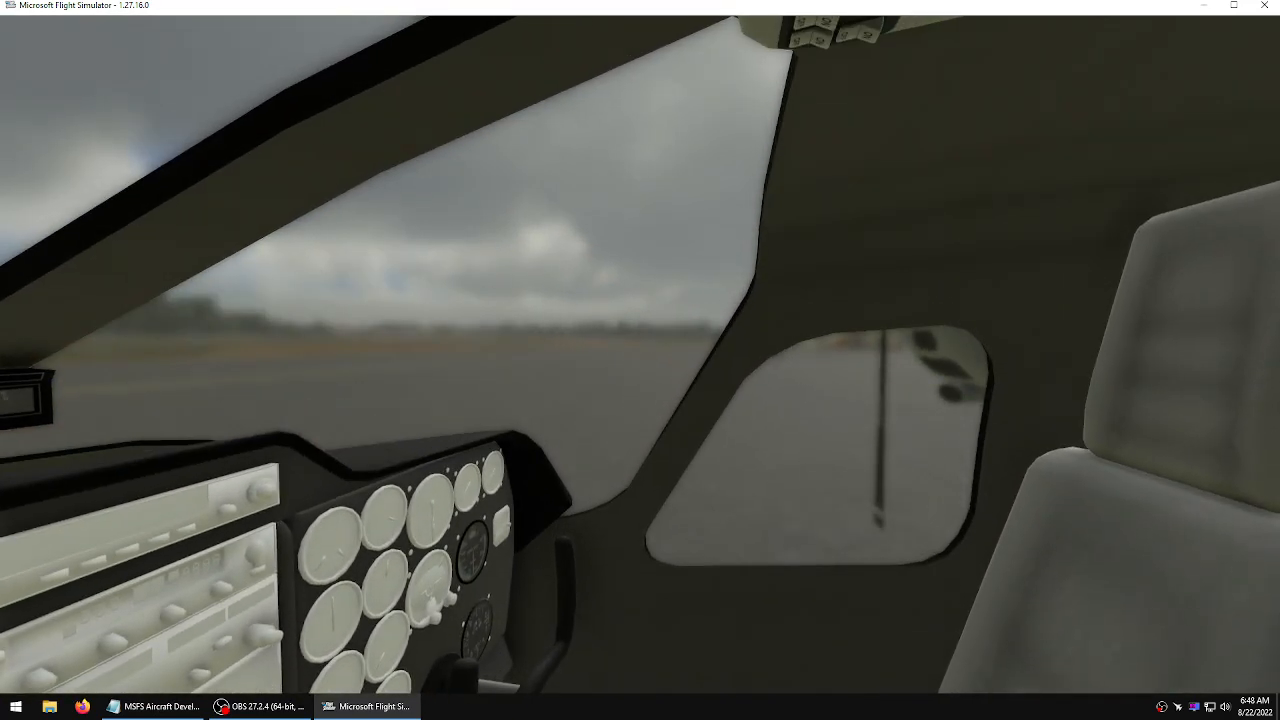
key("Right")
right_click_drag(1040, 379, 826, 380)
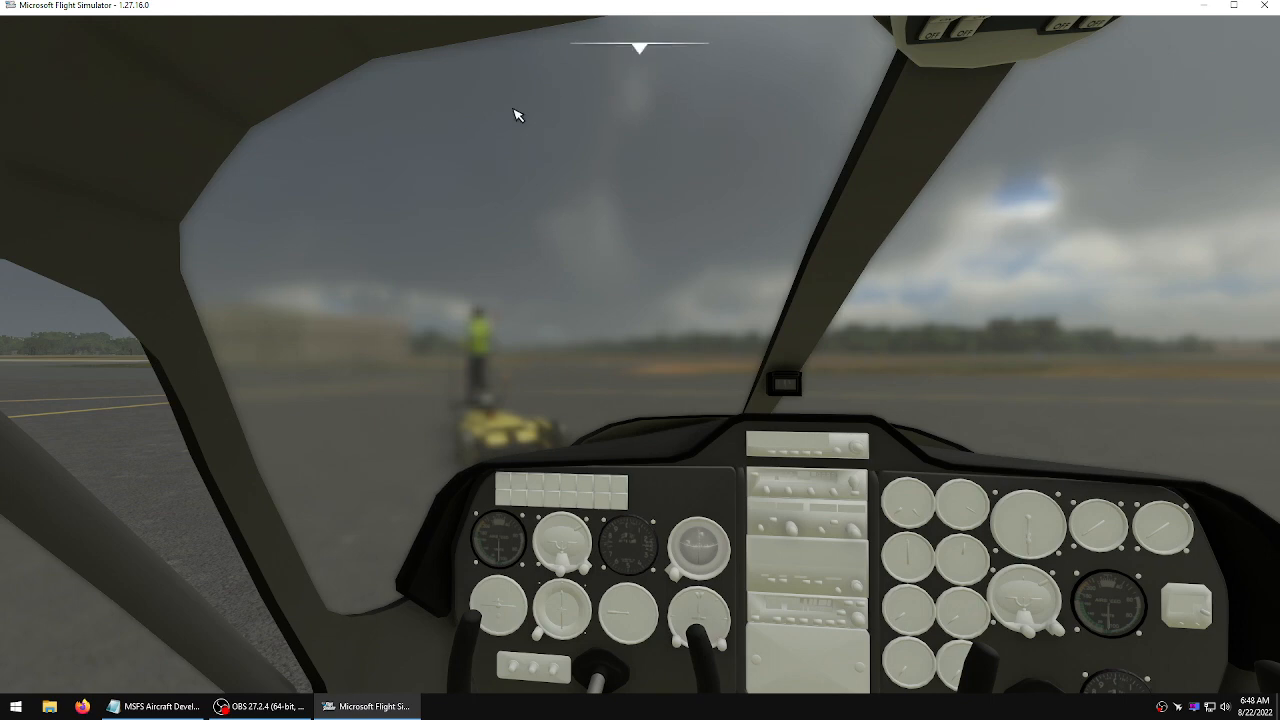
Open the pause options and turn Developer Mode on in the general options, applying and saving it
left_click(642, 50)
key("Escape")
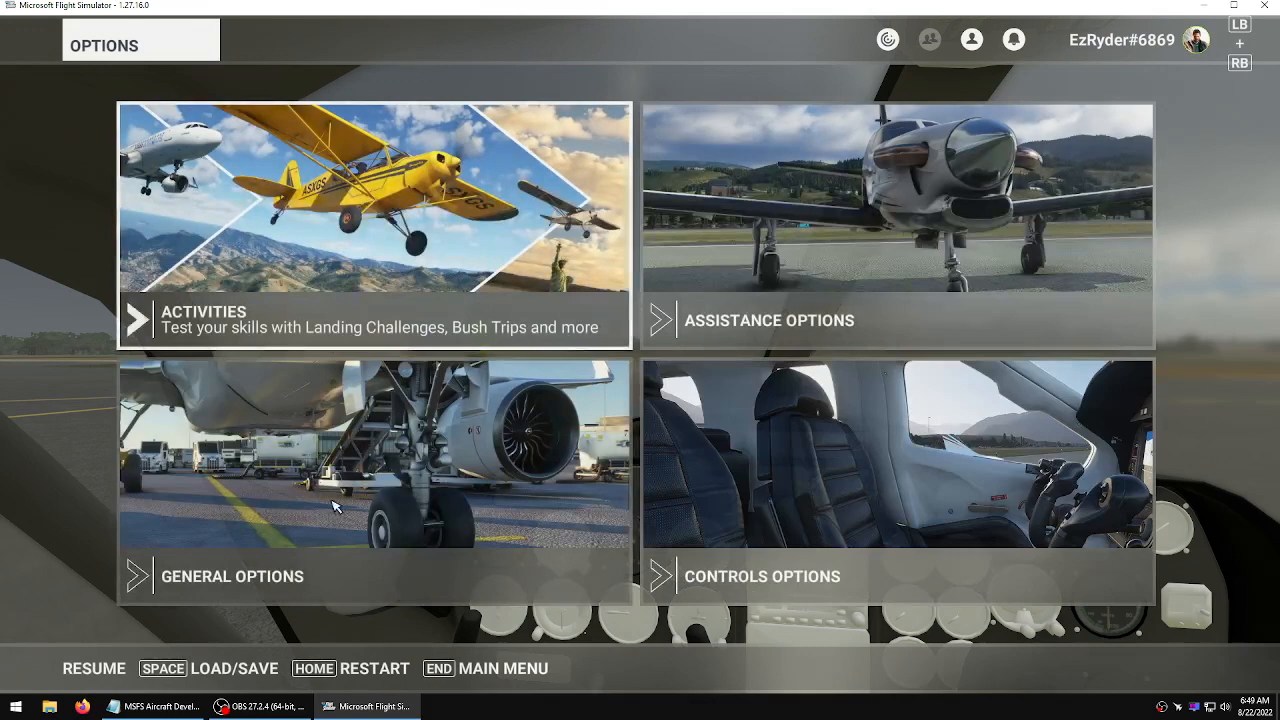
left_click(257, 515)
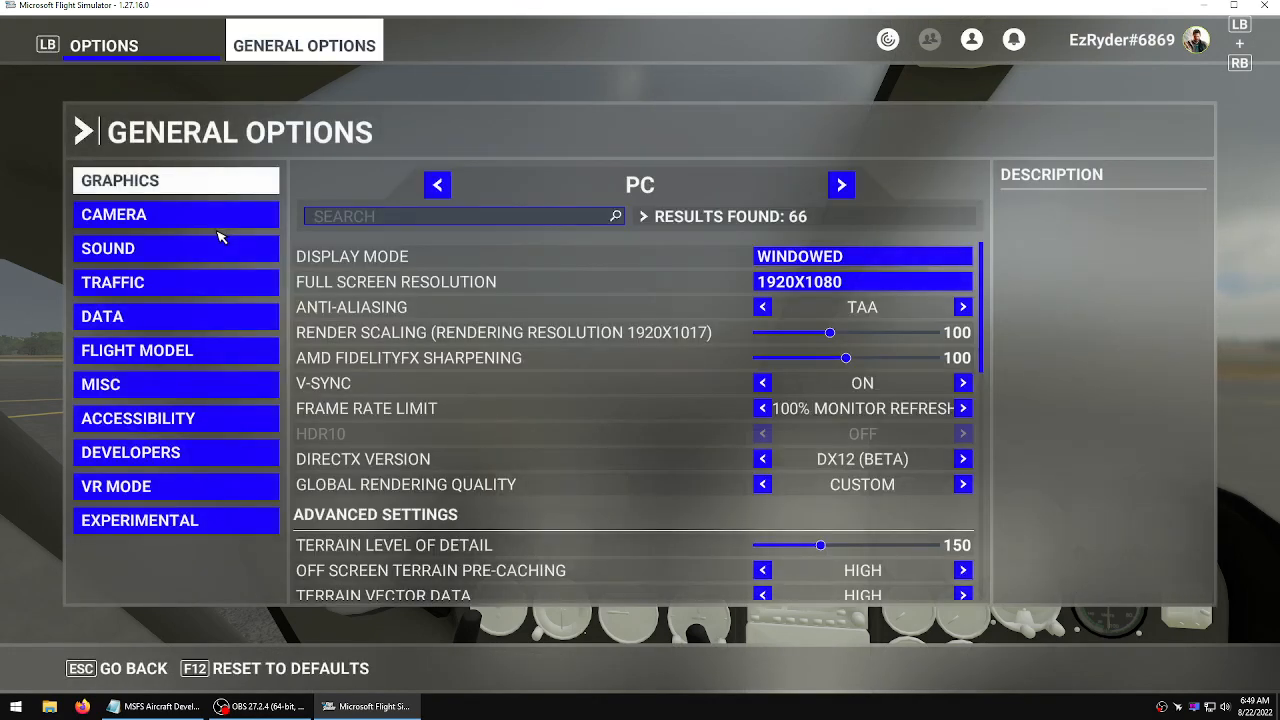
left_click(196, 452)
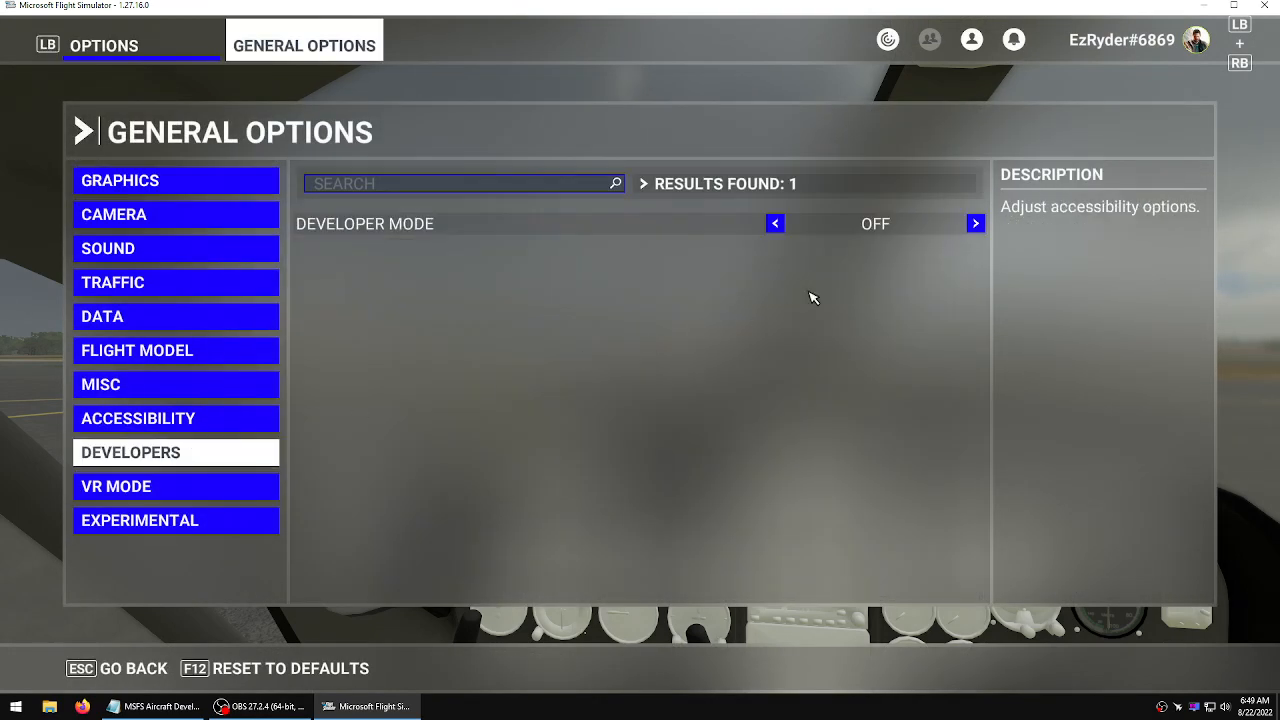
left_click(976, 224)
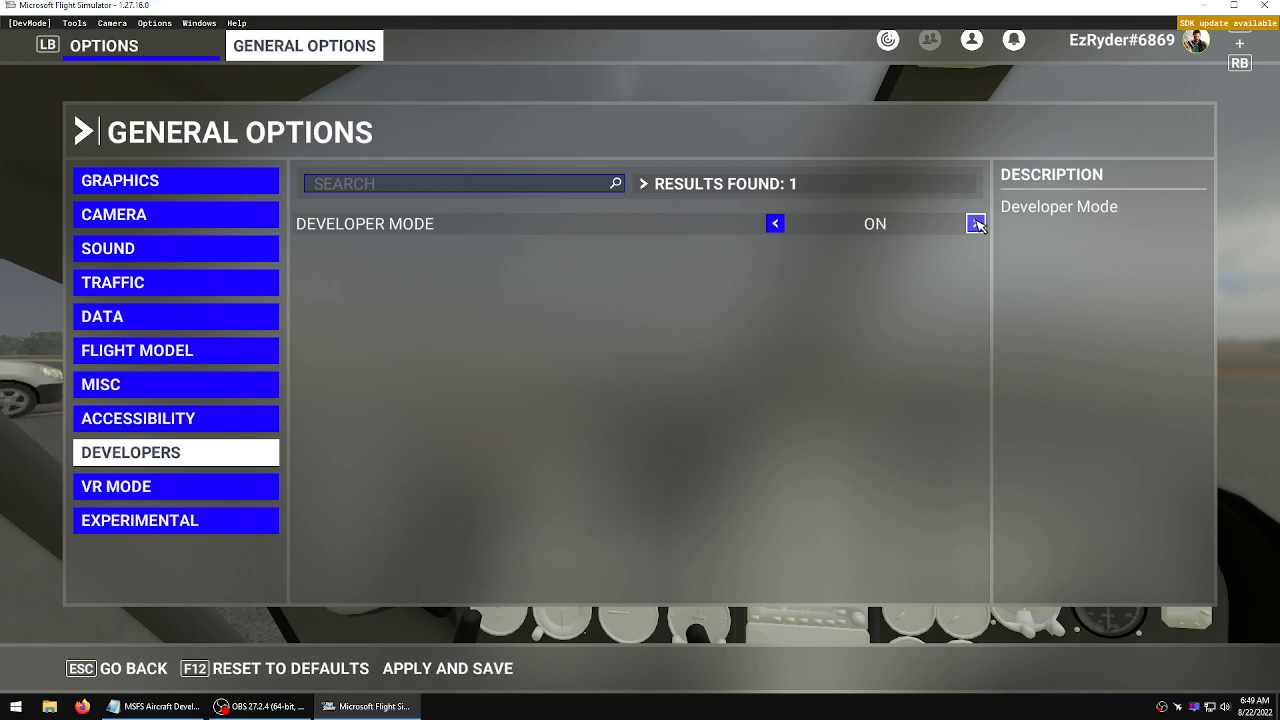
left_click(466, 670)
left_click(118, 668)
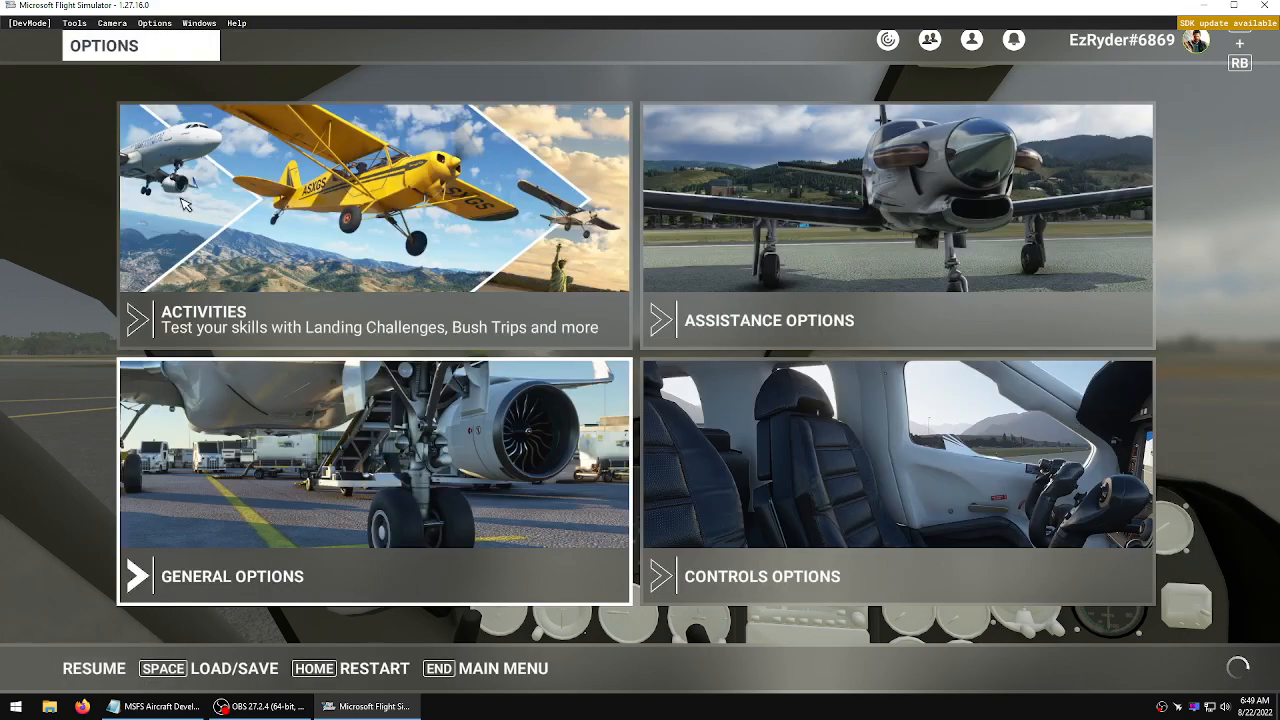
Examine the developer Windows and Options menus including the Windshield rain settings, then resume the flight
left_click(200, 23)
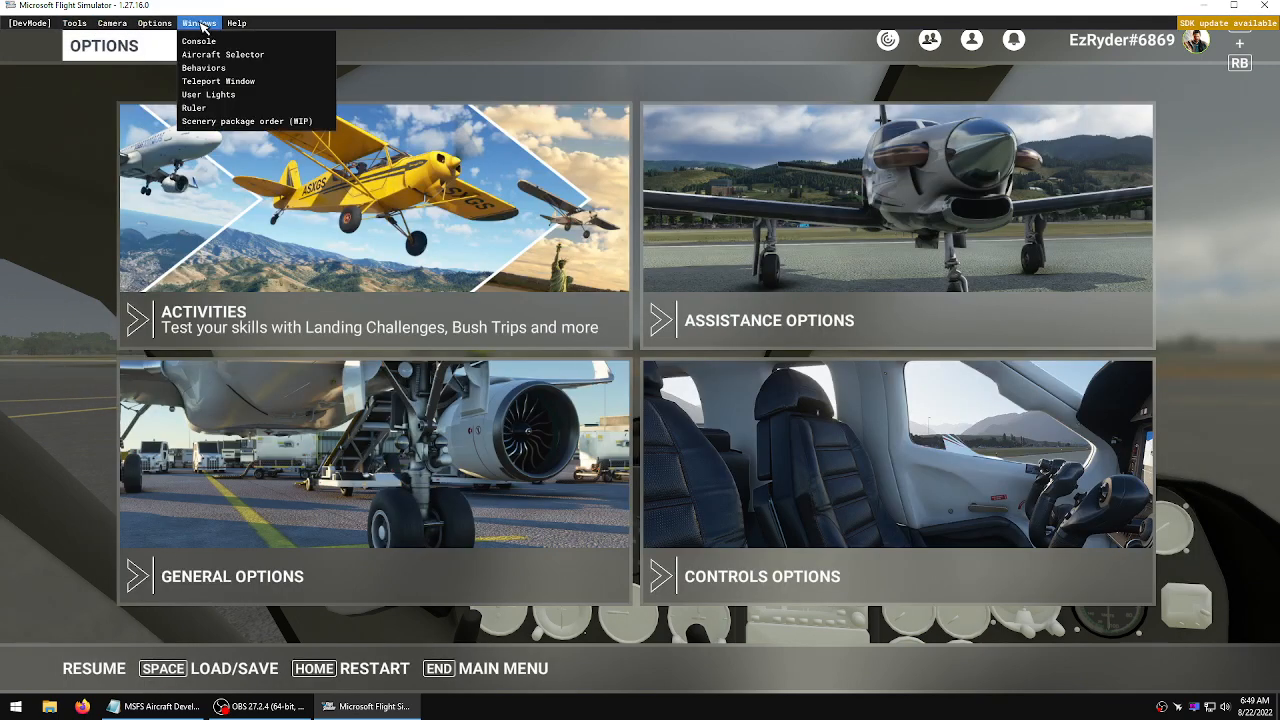
left_click(155, 23)
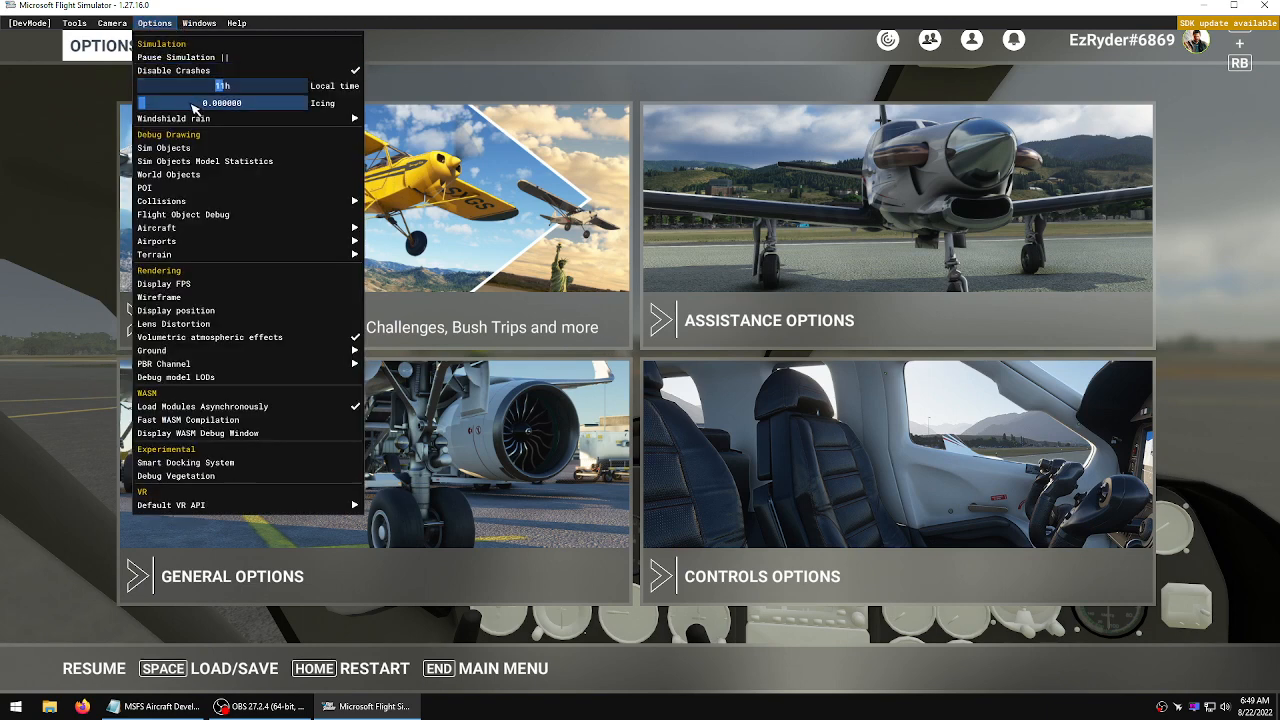
mouse_move(197, 120)
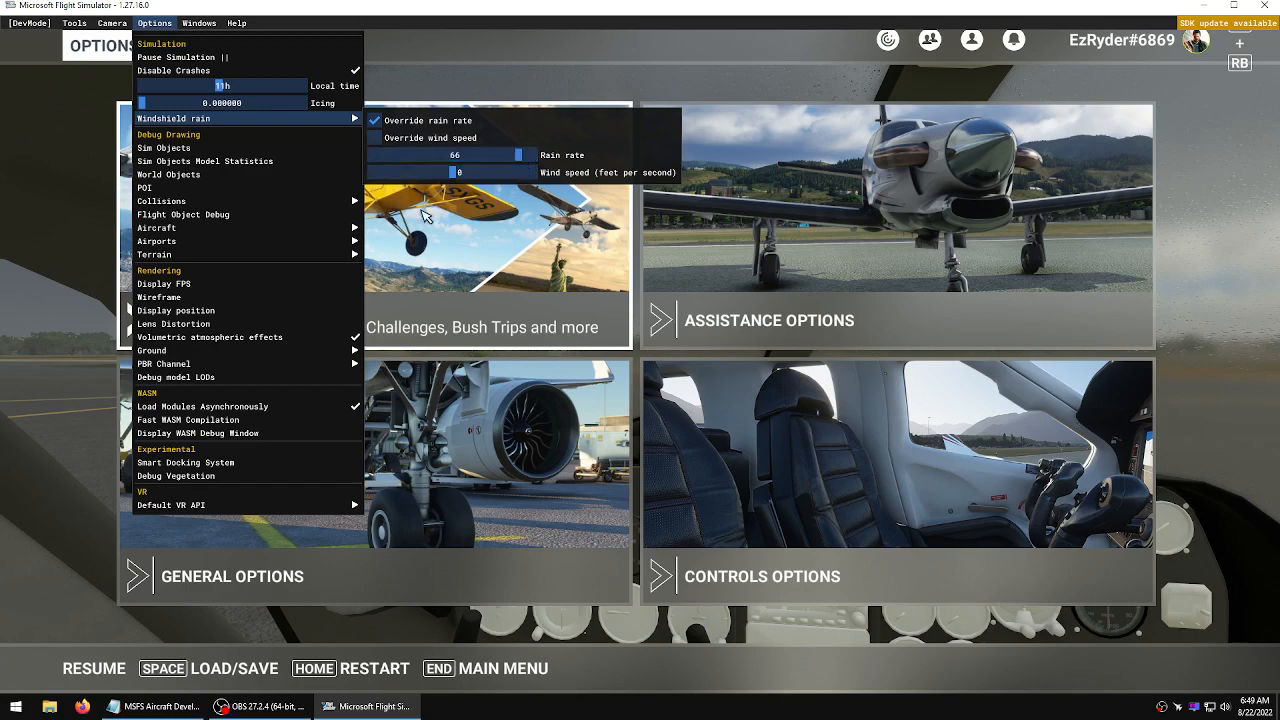
left_click(92, 334)
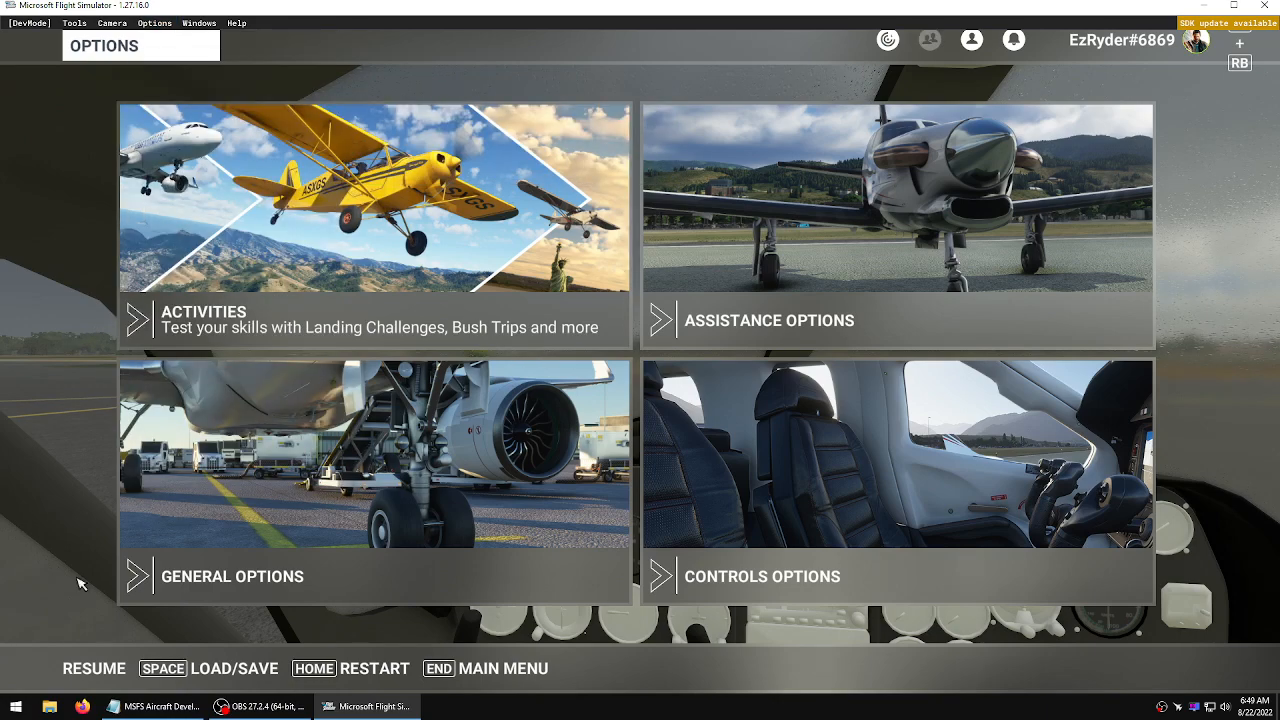
left_click(88, 668)
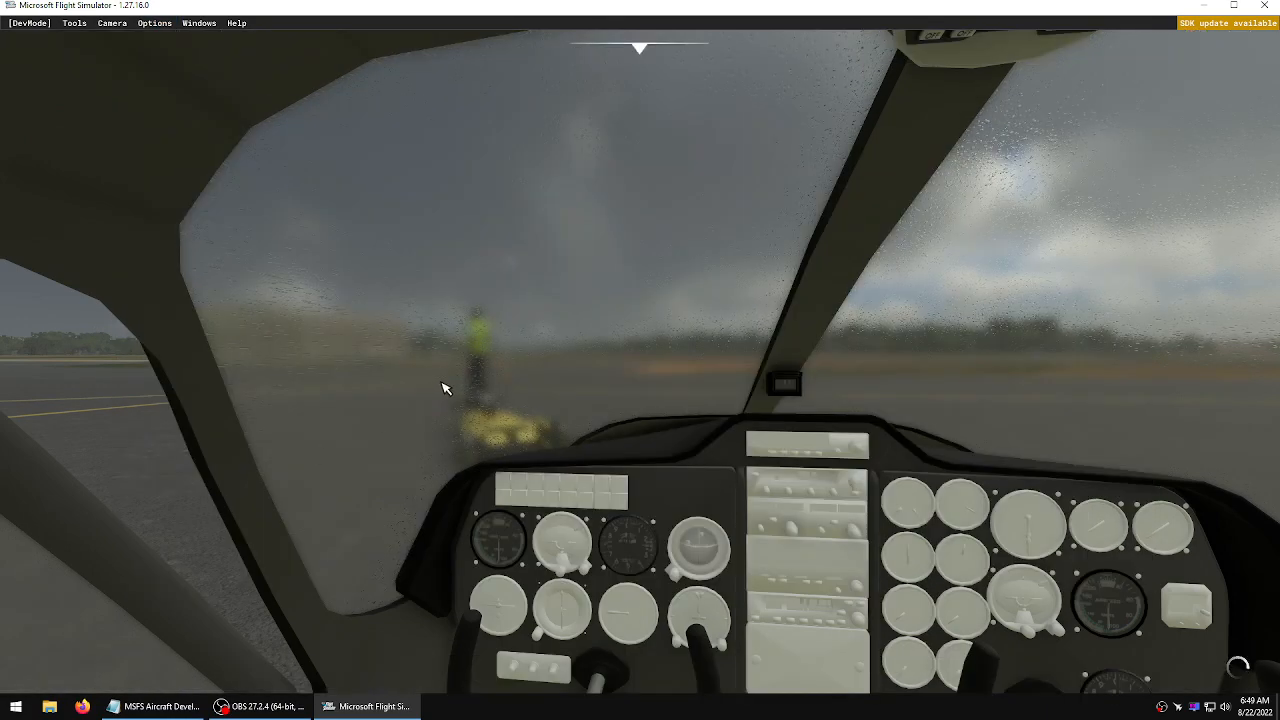
left_click(163, 23)
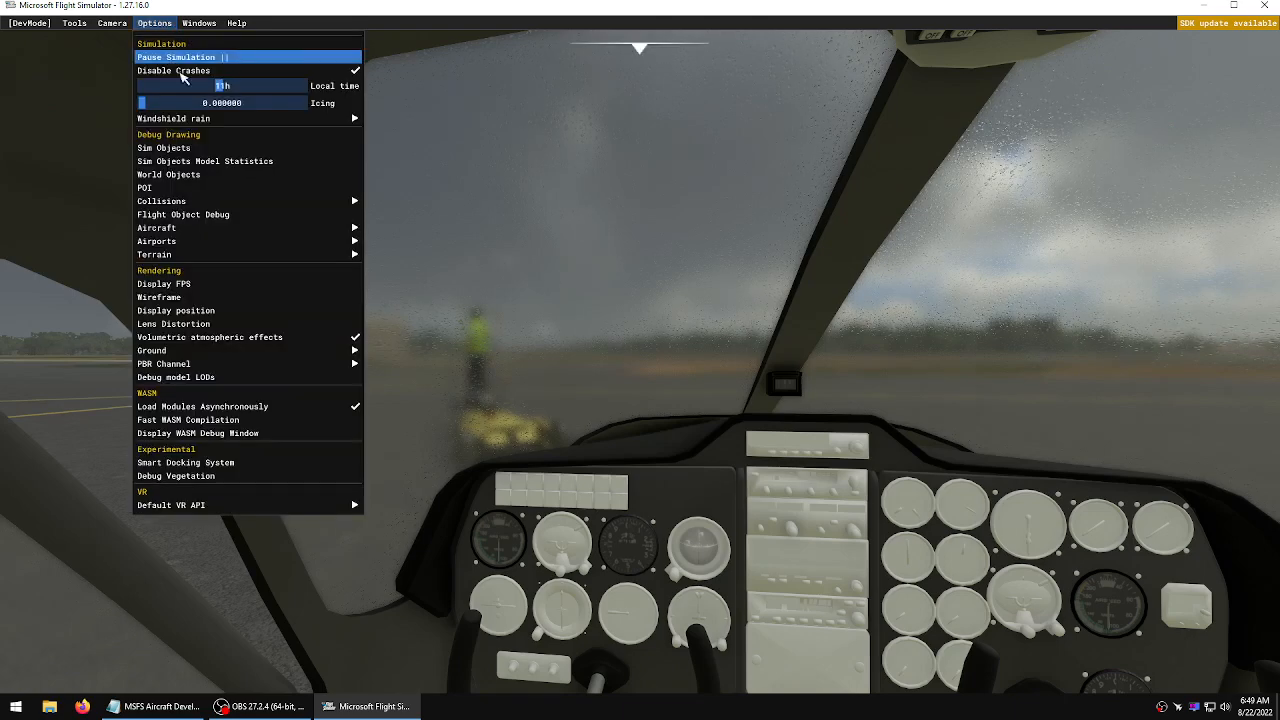
mouse_move(300, 119)
mouse_move(455, 172)
left_mouse_down()
mouse_move(520, 186)
mouse_move(564, 165)
mouse_move(581, 245)
left_mouse_up()
left_click(582, 251)
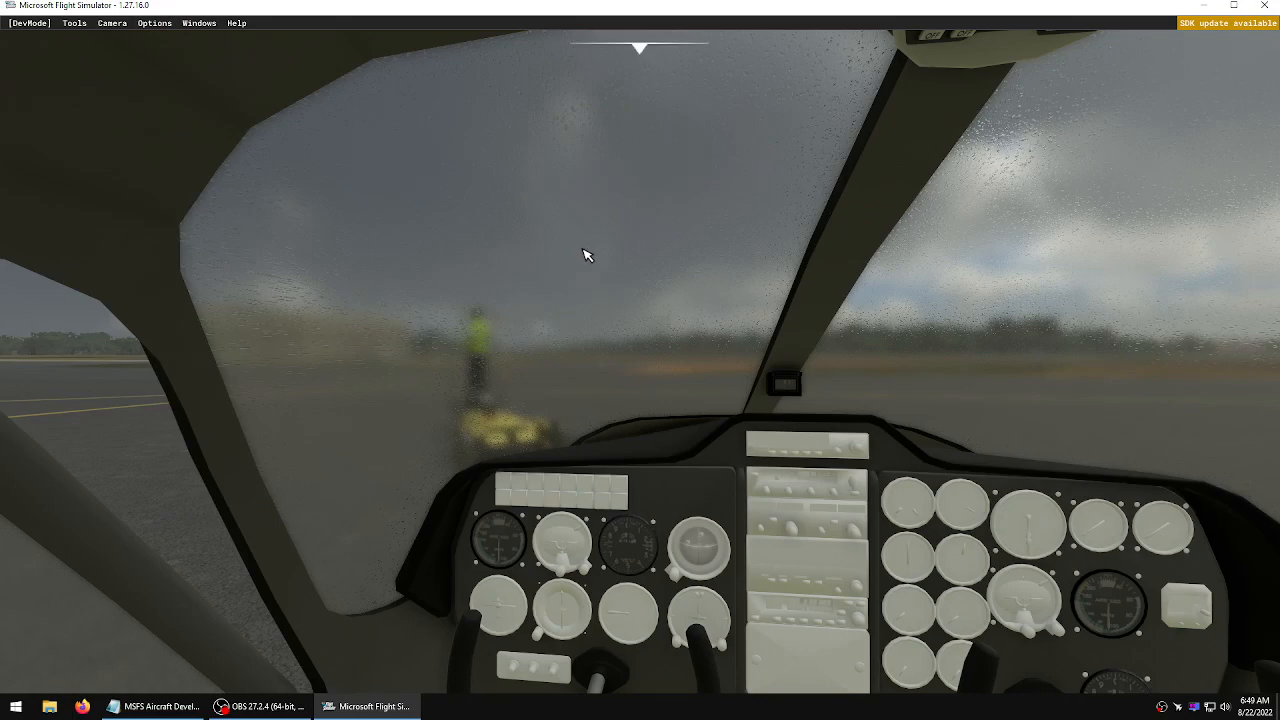
Look around the cockpit and rear cabin interior of the aircraft, pausing and resuming the flight
right_click_drag(500, 309, 708, 339)
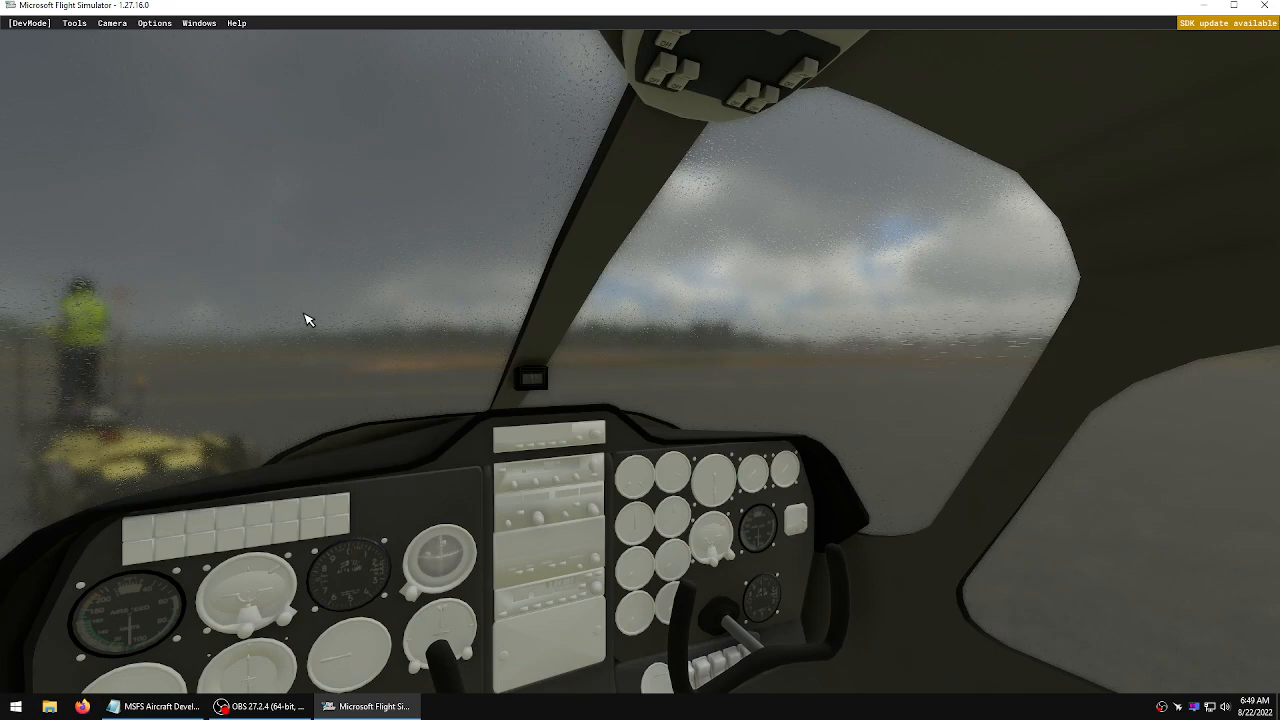
key("ctrl+space")
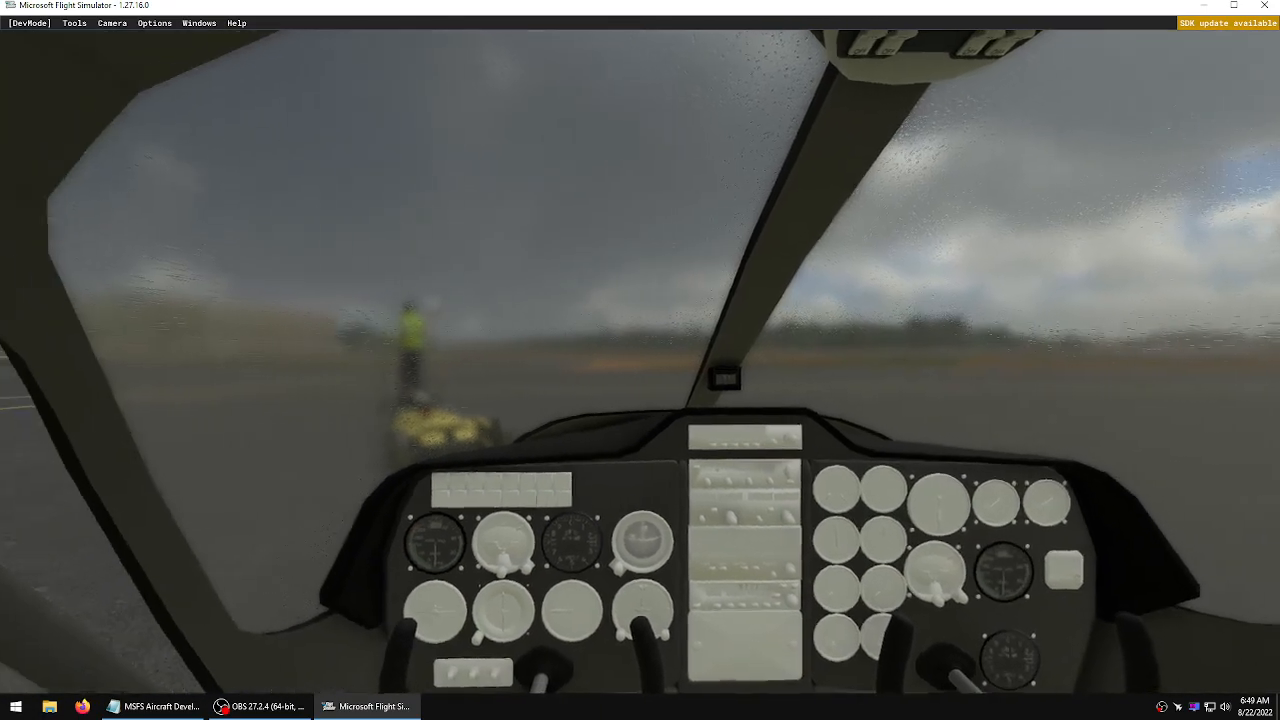
right_click_drag(537, 317, 815, 358)
right_click_drag(838, 415, 754, 407)
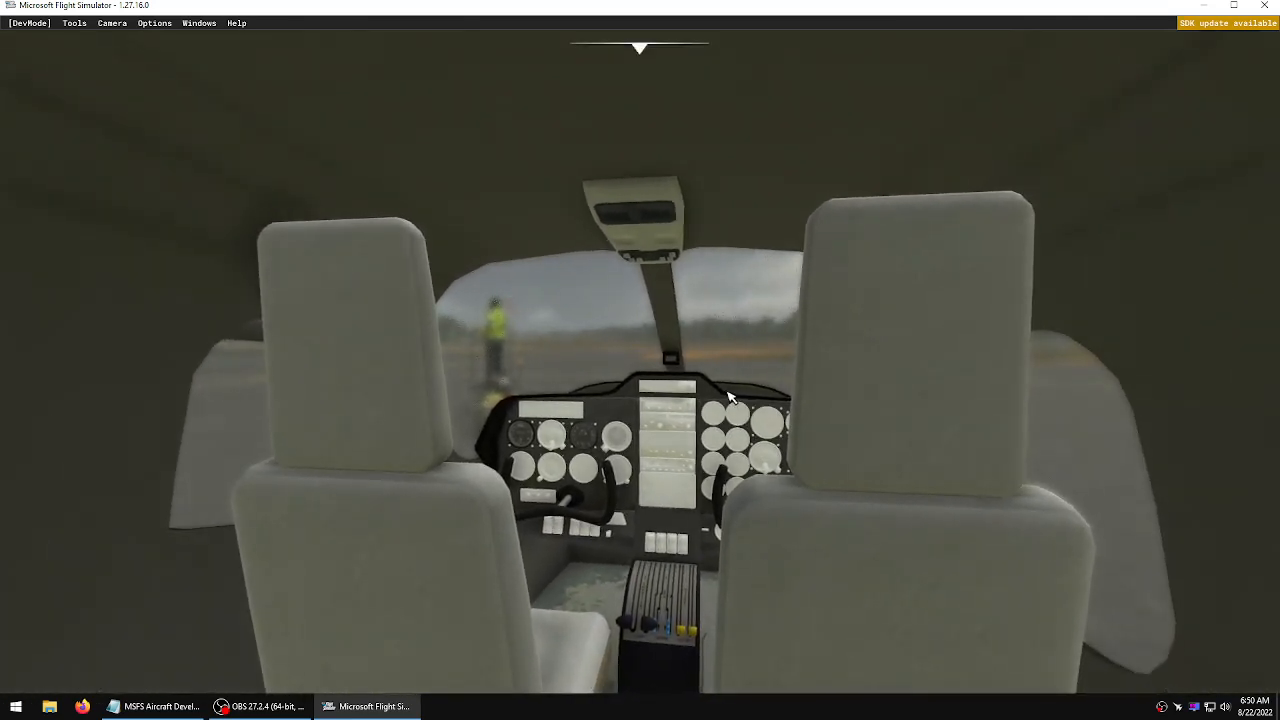
key("Escape")
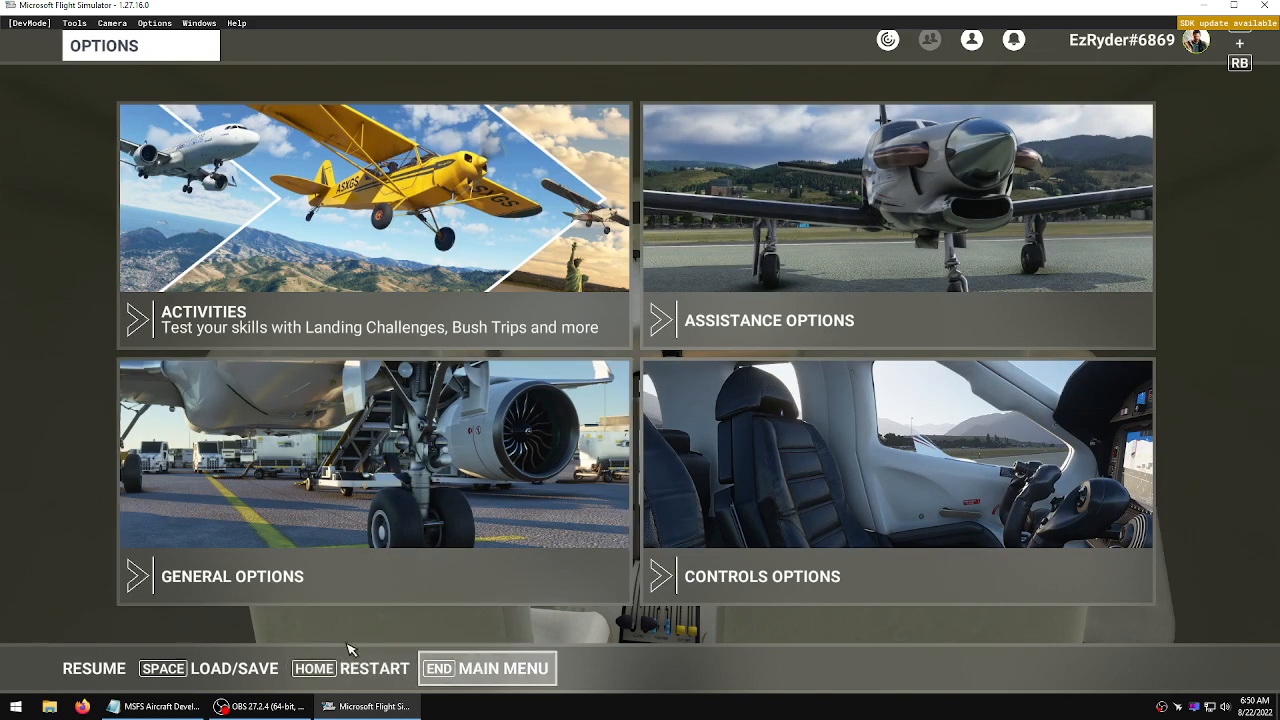
left_click(75, 673)
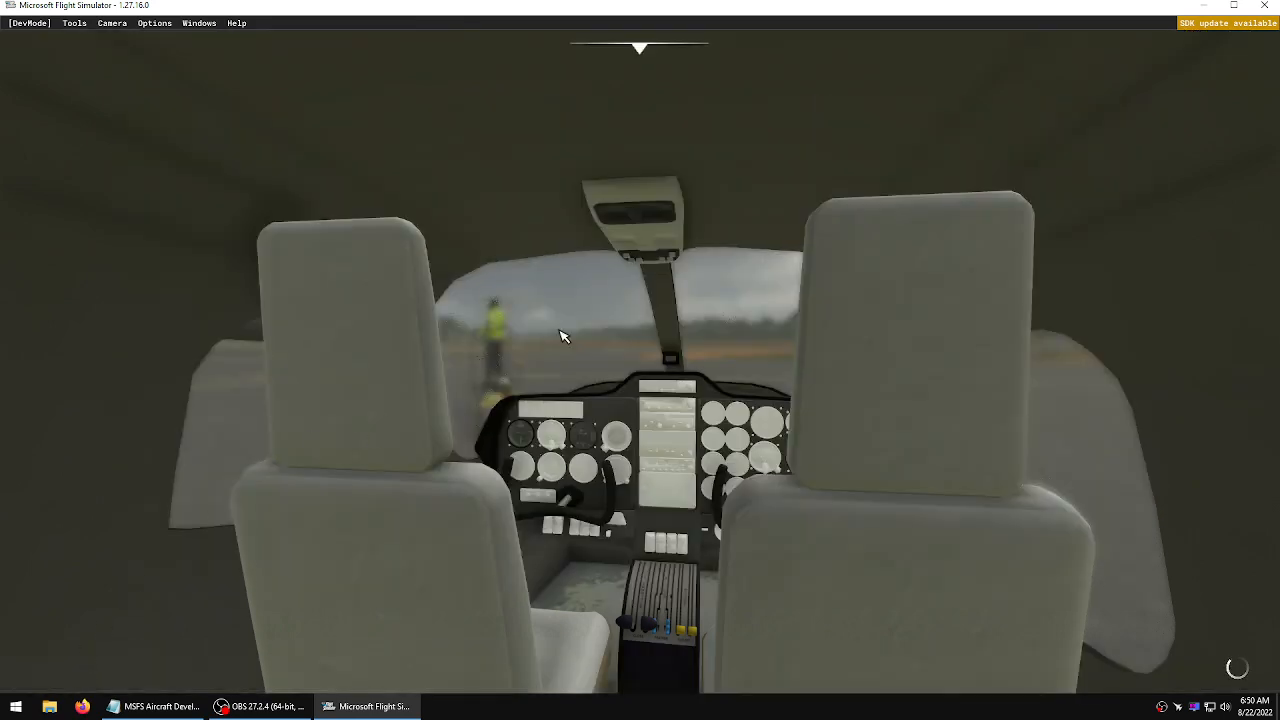
right_click_drag(560, 331, 580, 334)
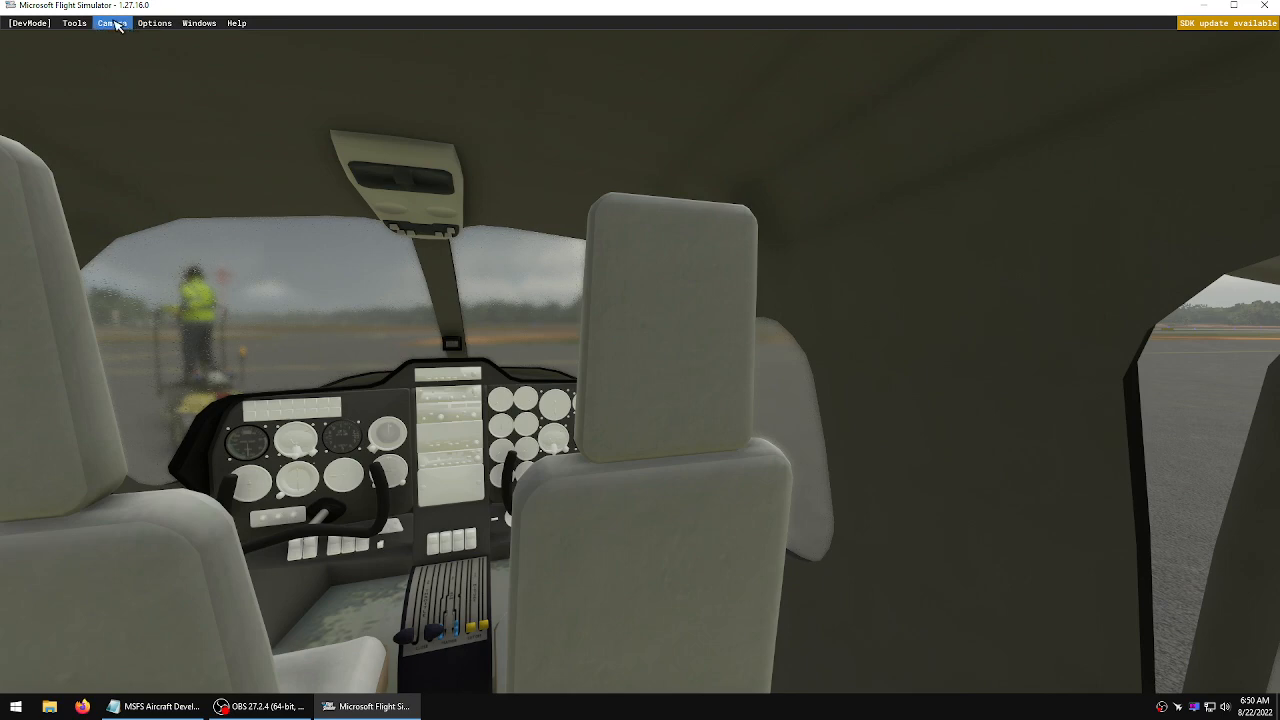
Open the TecnamAircraftProject.xml project from the Tecnam P2006T Project folder on the Desktop in Developer Mode
left_click(154, 24)
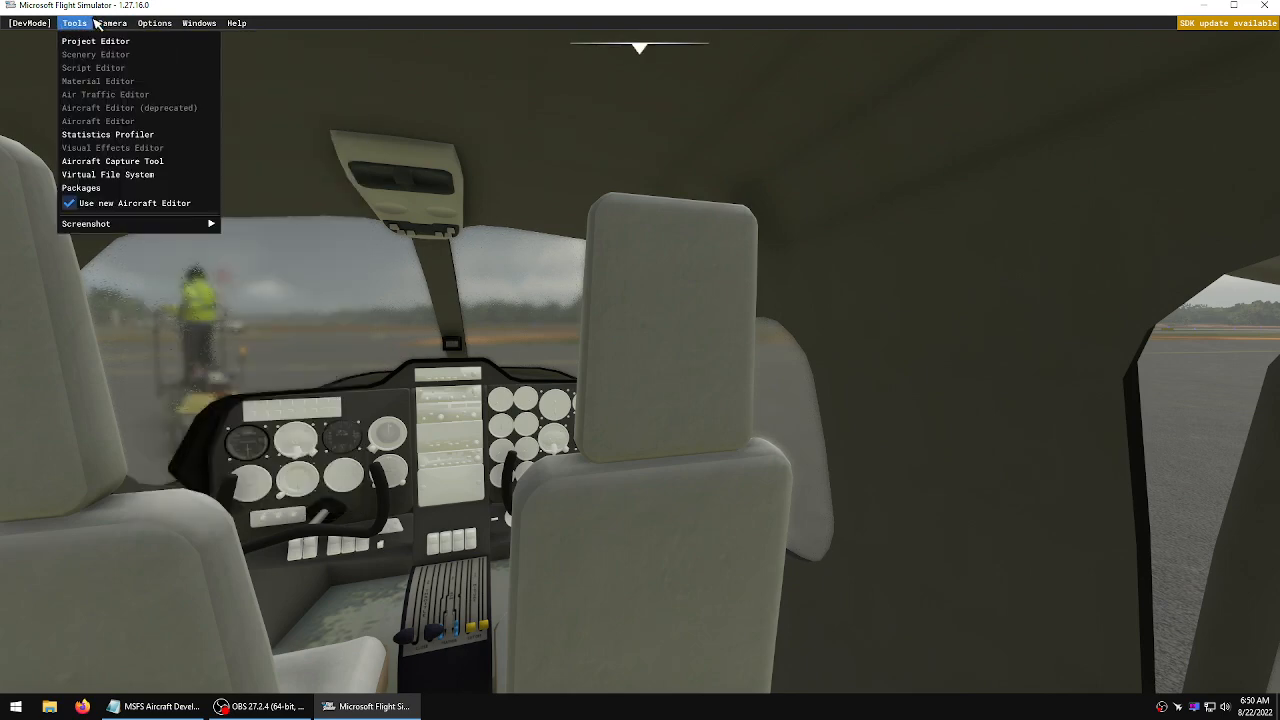
mouse_move(155, 25)
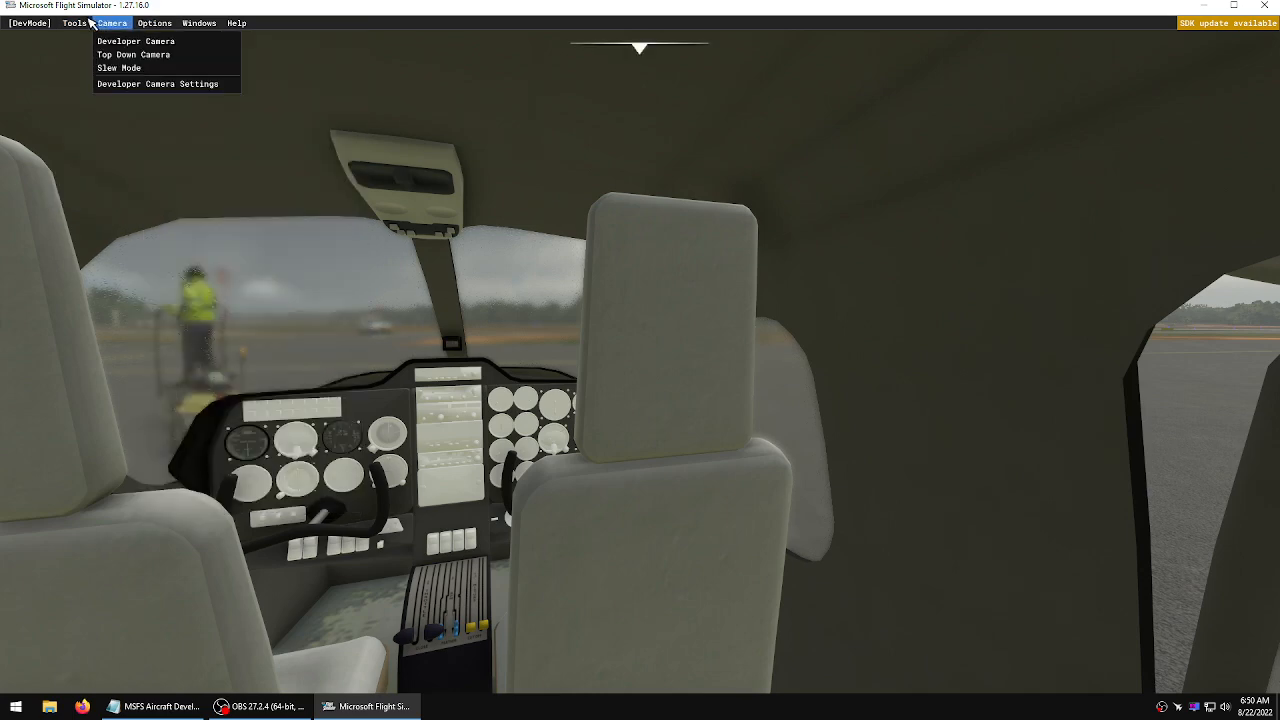
mouse_move(40, 72)
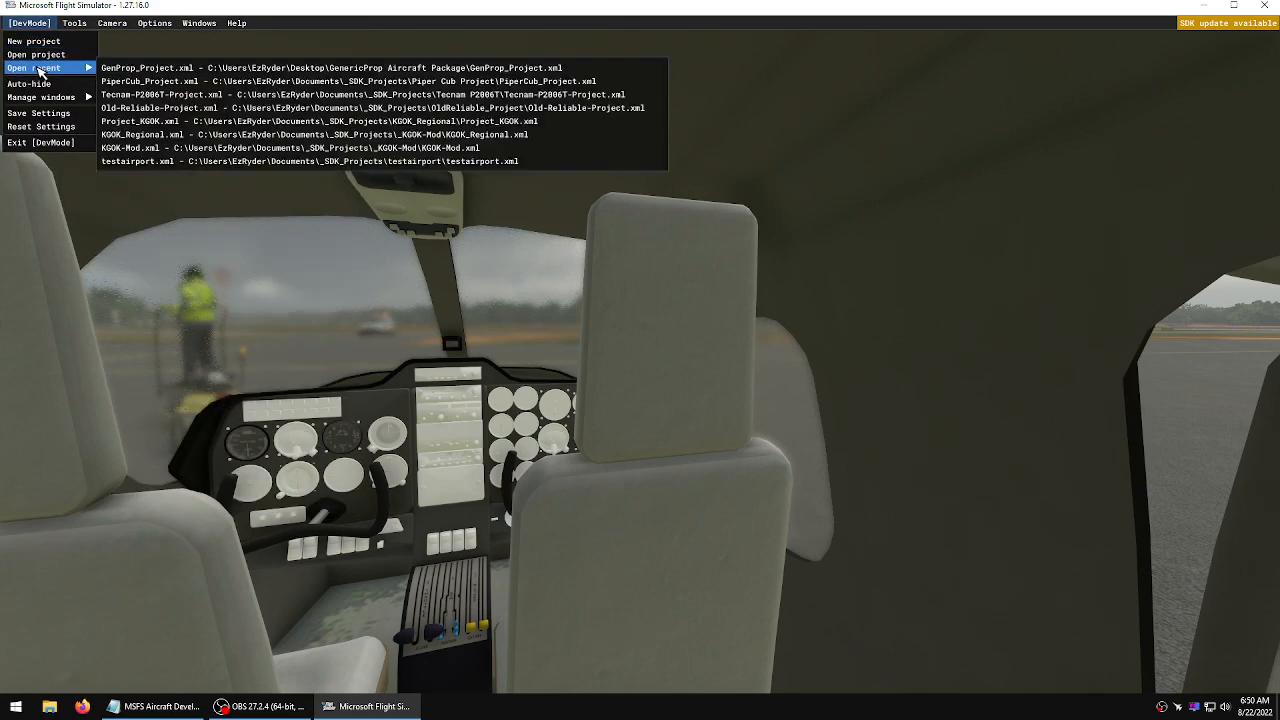
left_click(47, 56)
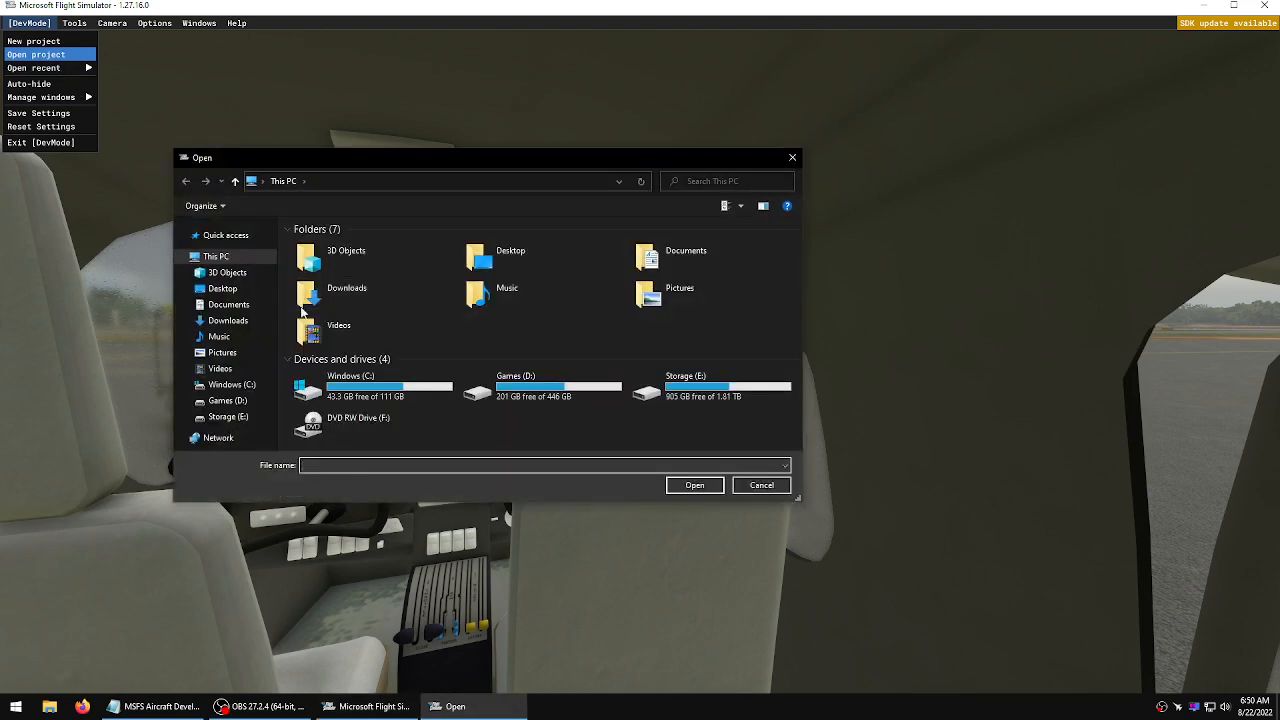
left_click(226, 289)
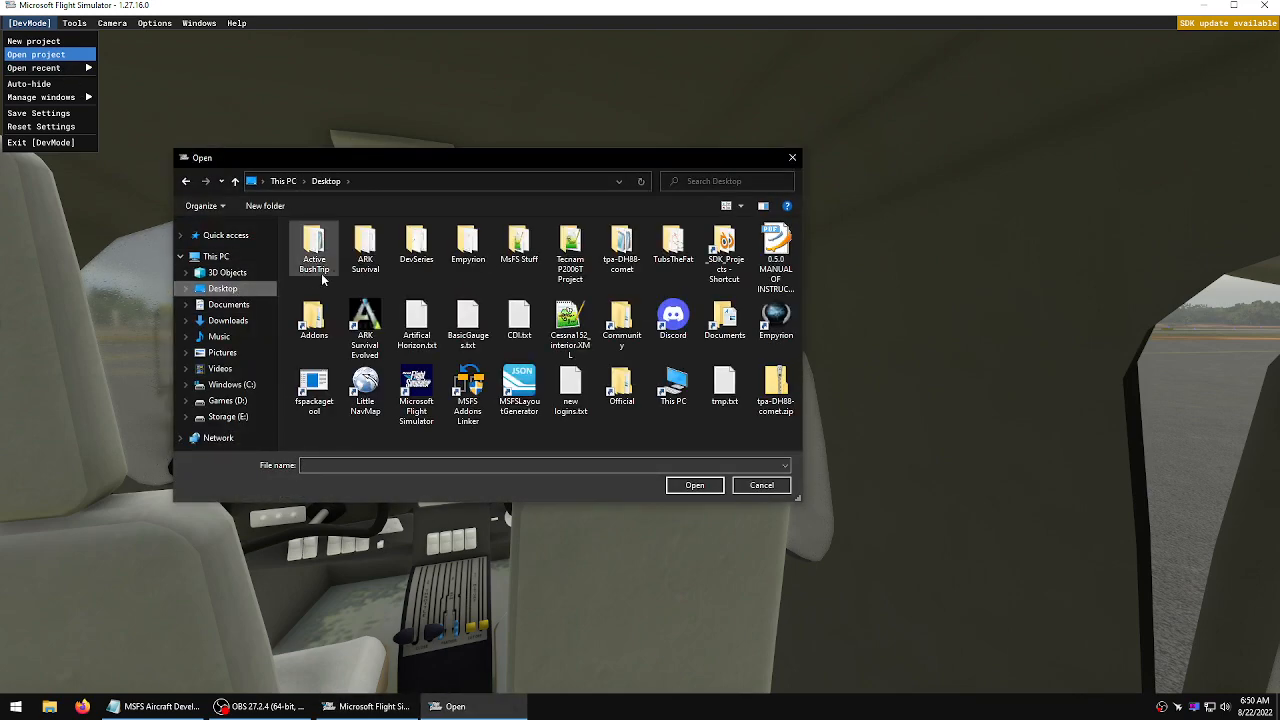
double_click(570, 250)
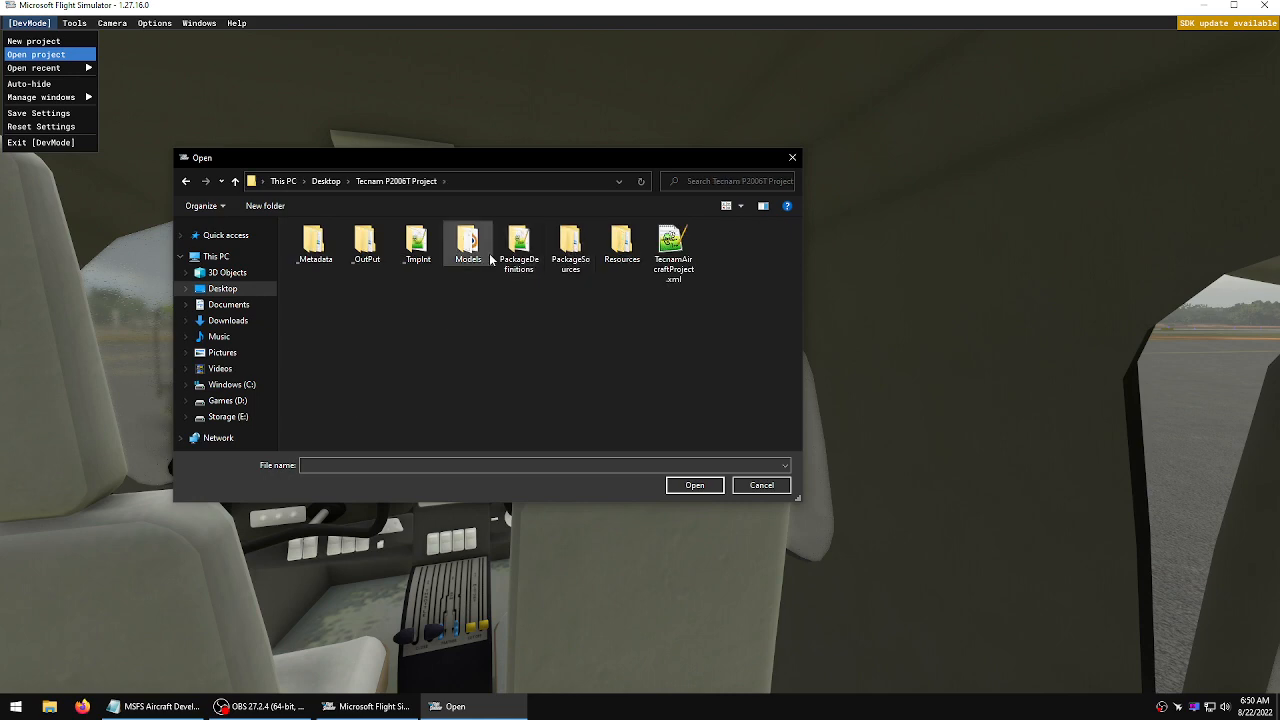
left_click(673, 255)
left_click(697, 486)
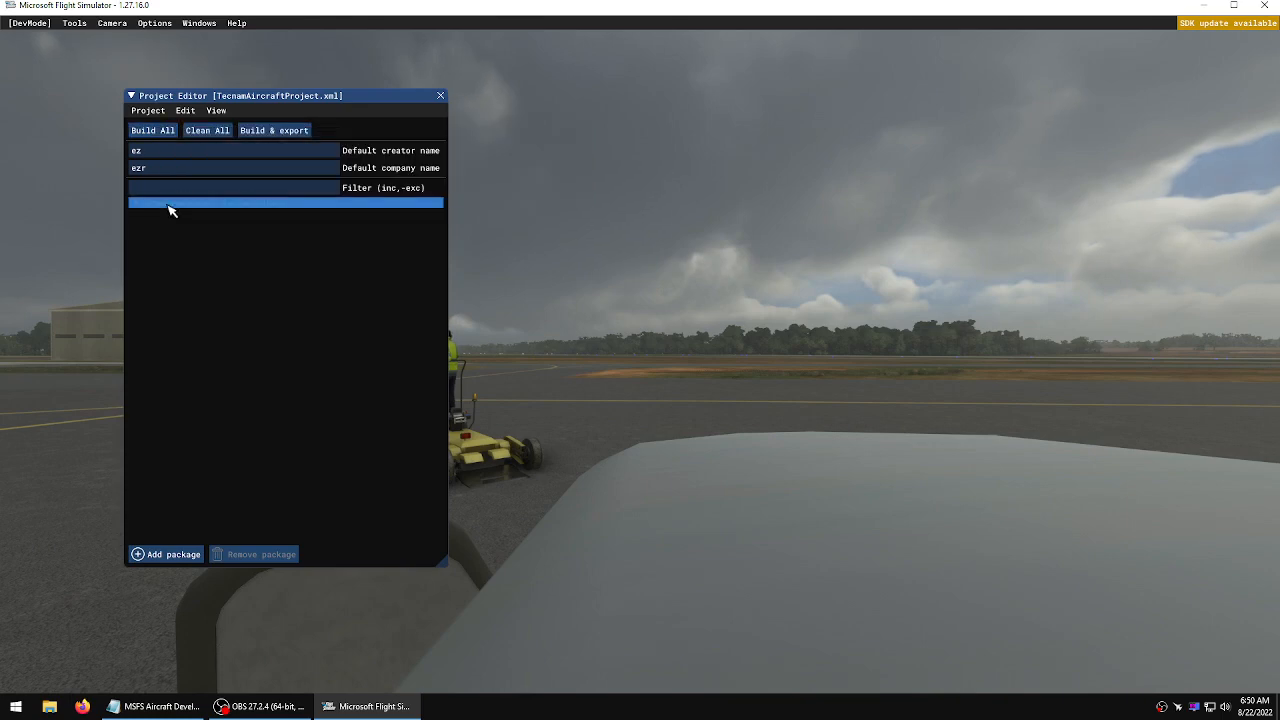
Expand the project package, select the EzMods_Tecnam_Aircraft asset group and open the Inspector for it
left_click(149, 204)
left_click(140, 205)
left_click(172, 217)
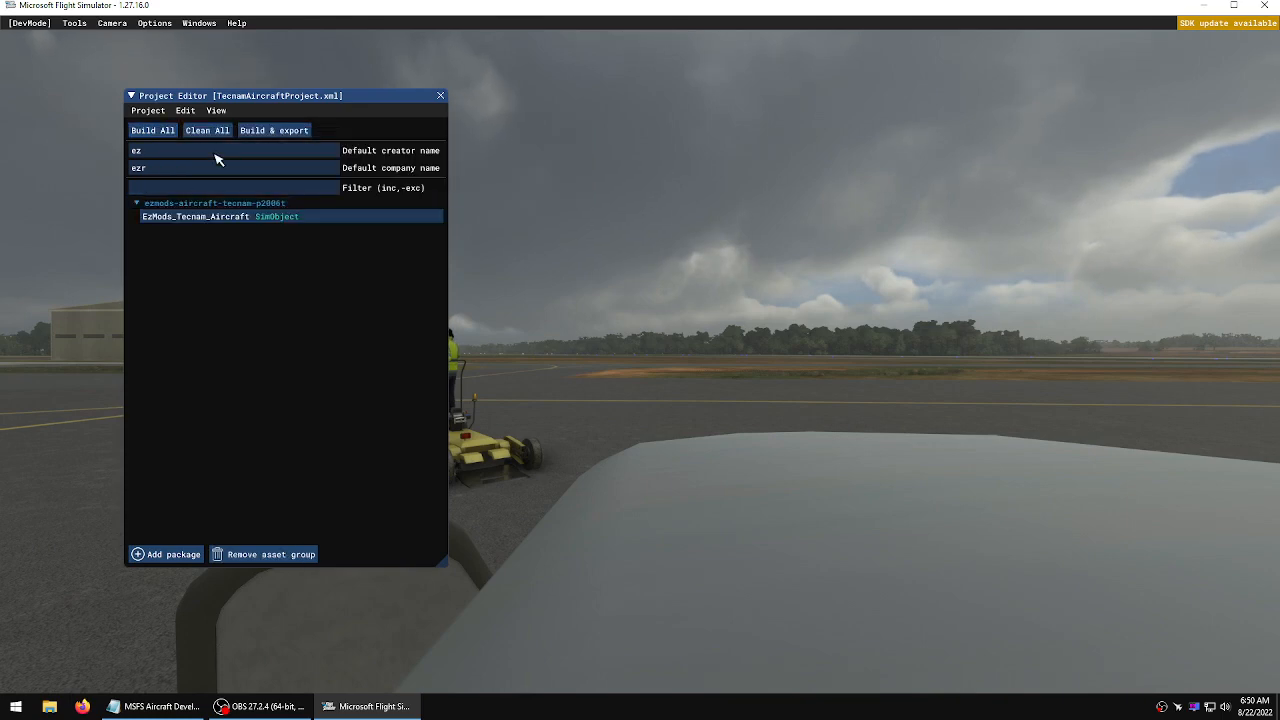
left_click(216, 110)
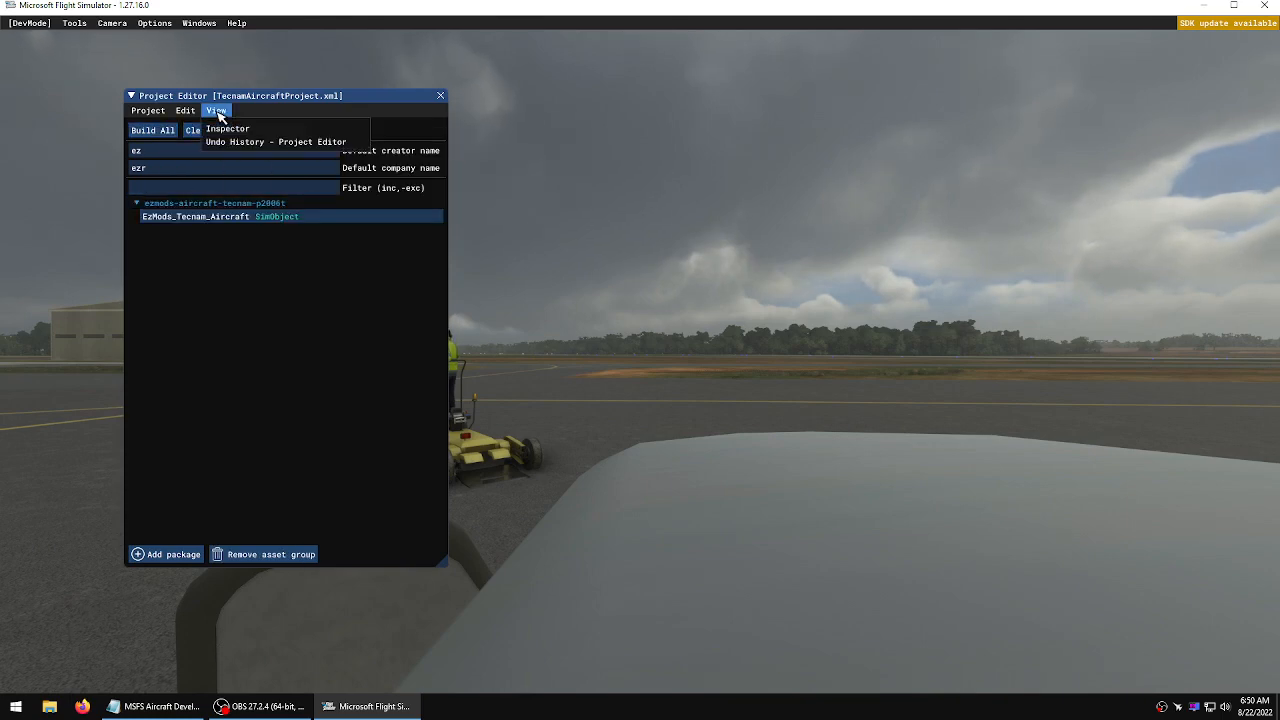
left_click(226, 131)
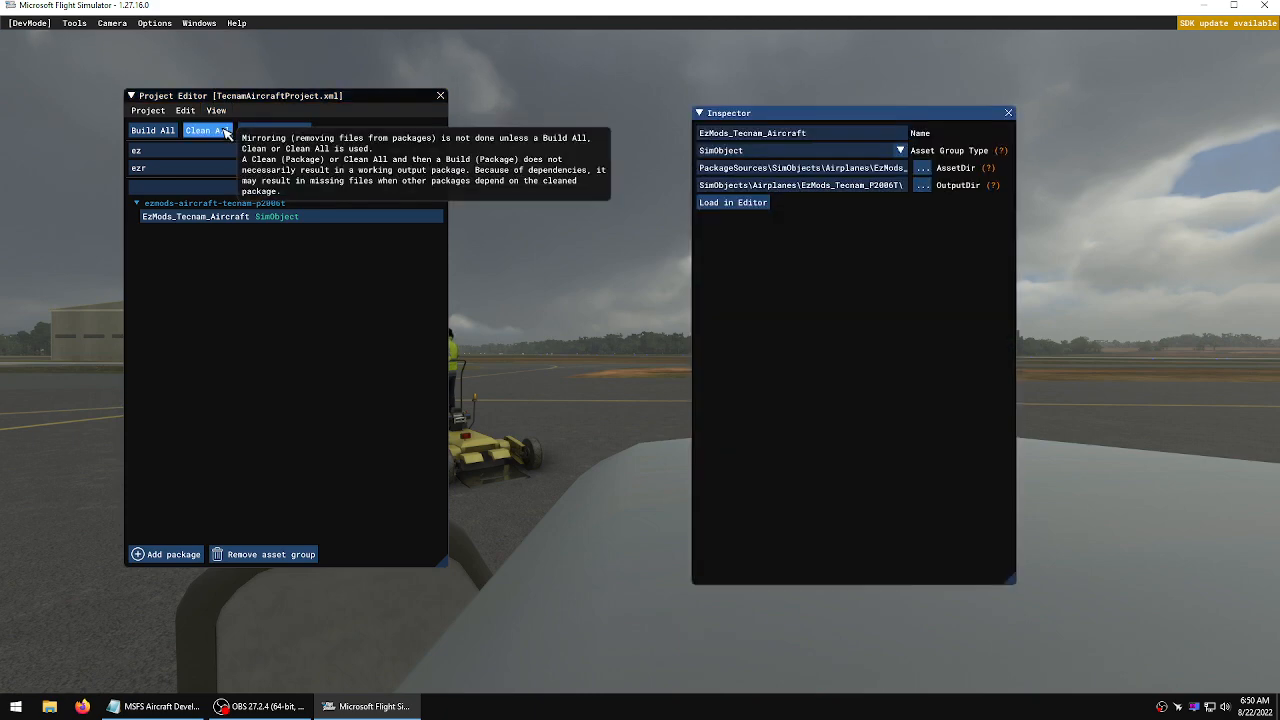
left_click(188, 220)
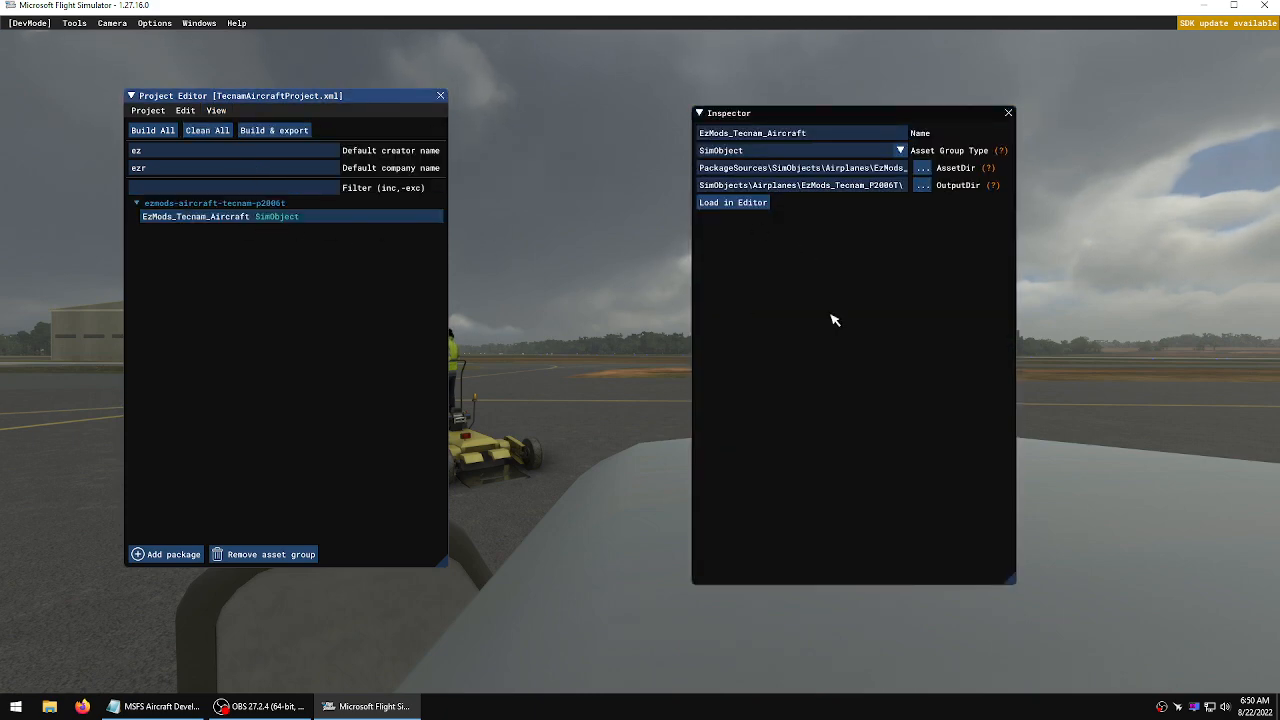
Load the EzMods_Tecnam_Aircraft asset group in the Aircraft Editor and move the editor windows aside
left_click(793, 250)
left_click(752, 204)
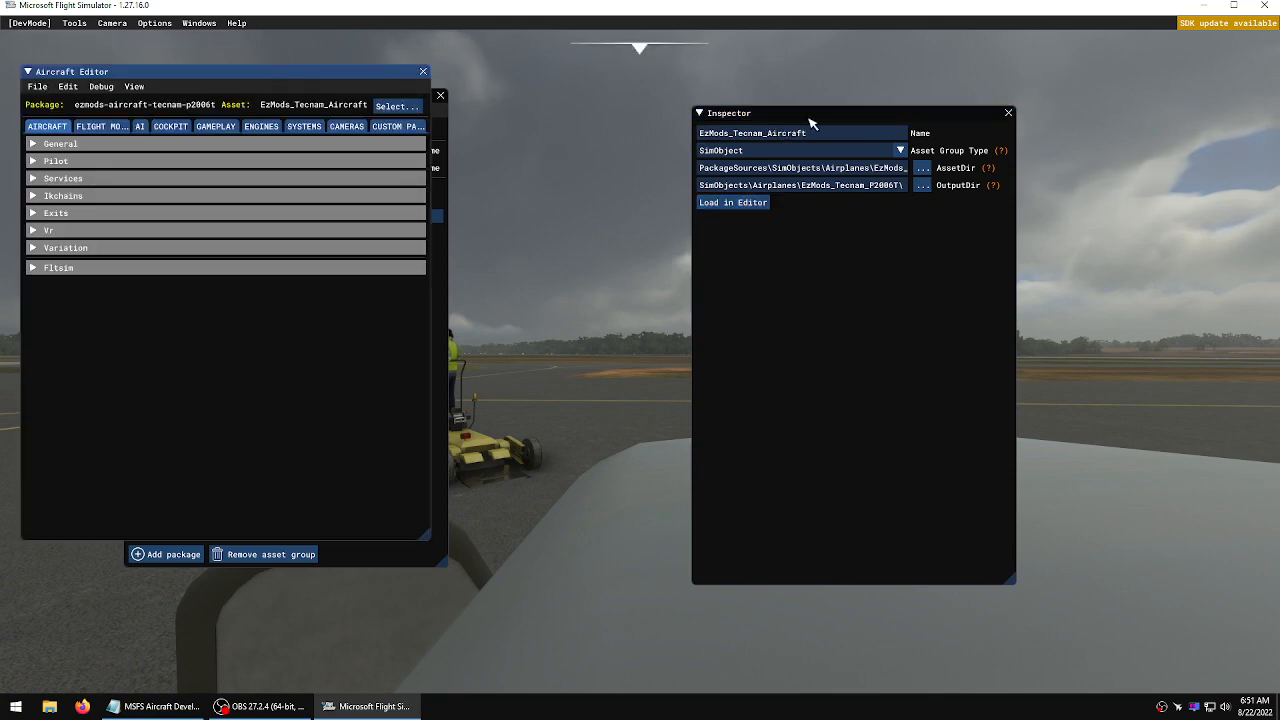
left_click_drag(812, 115, 0, 190)
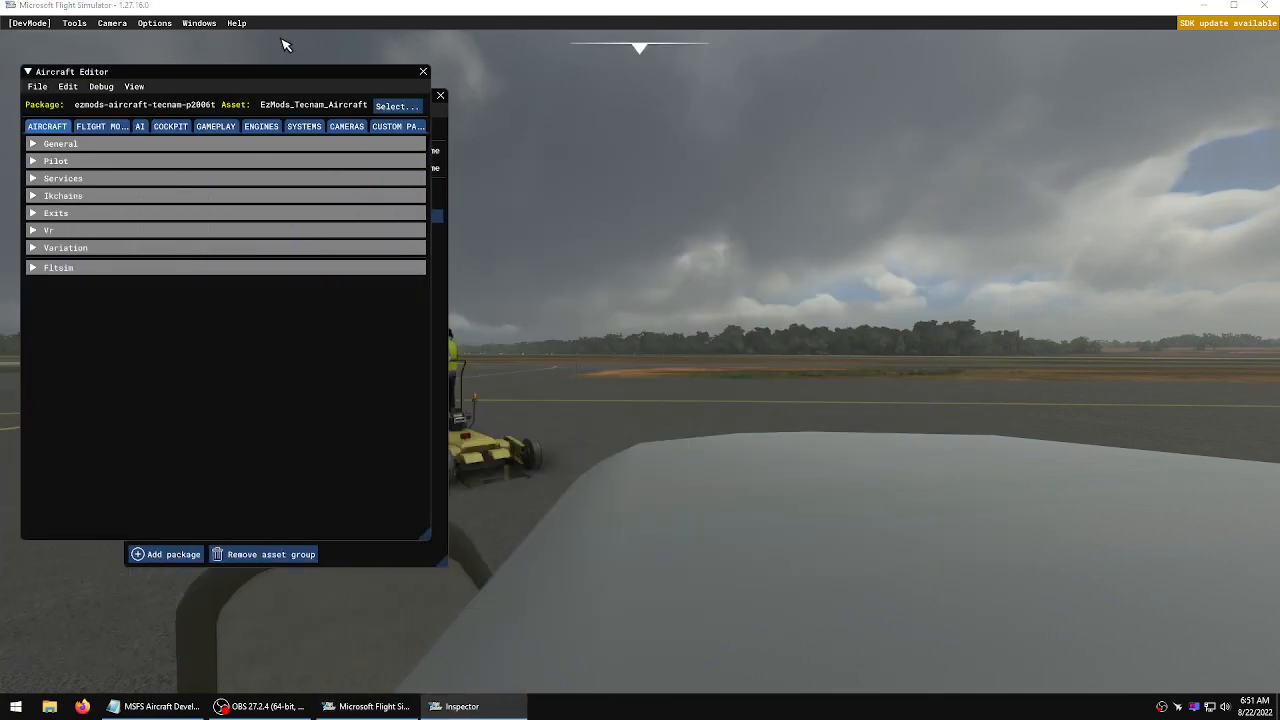
left_click_drag(293, 76, 881, 127)
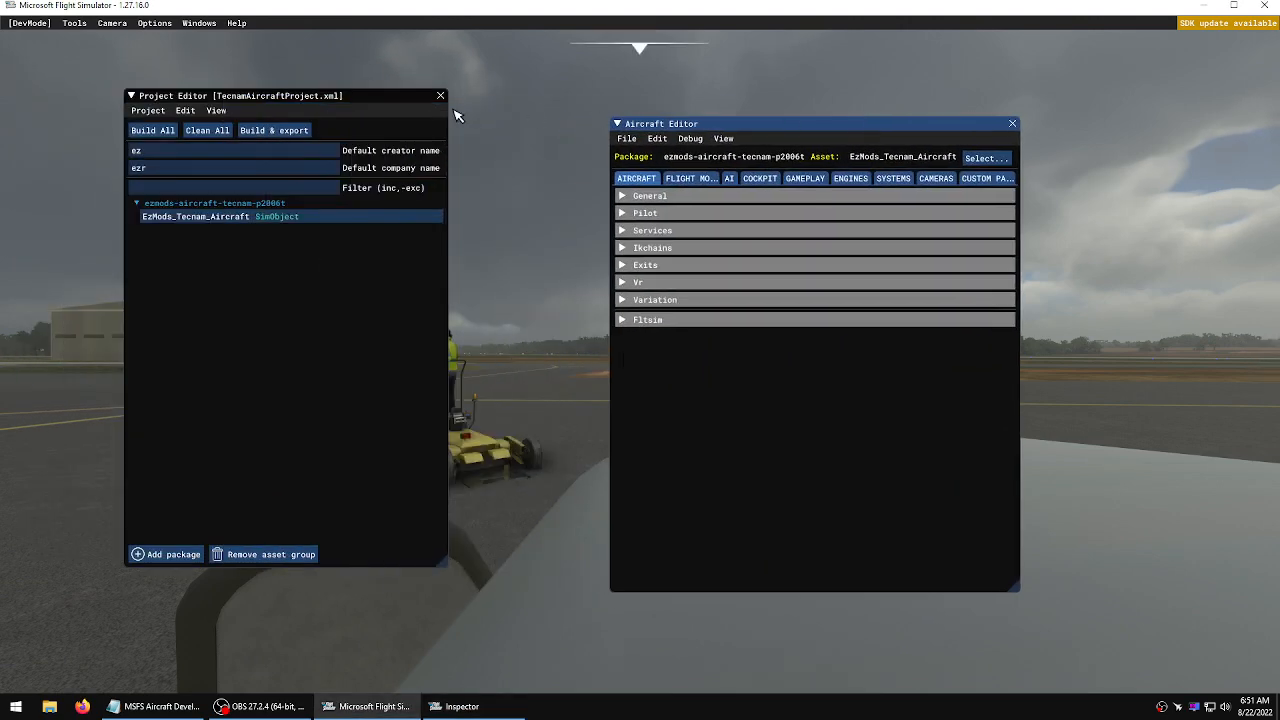
left_click_drag(371, 108, 0, 112)
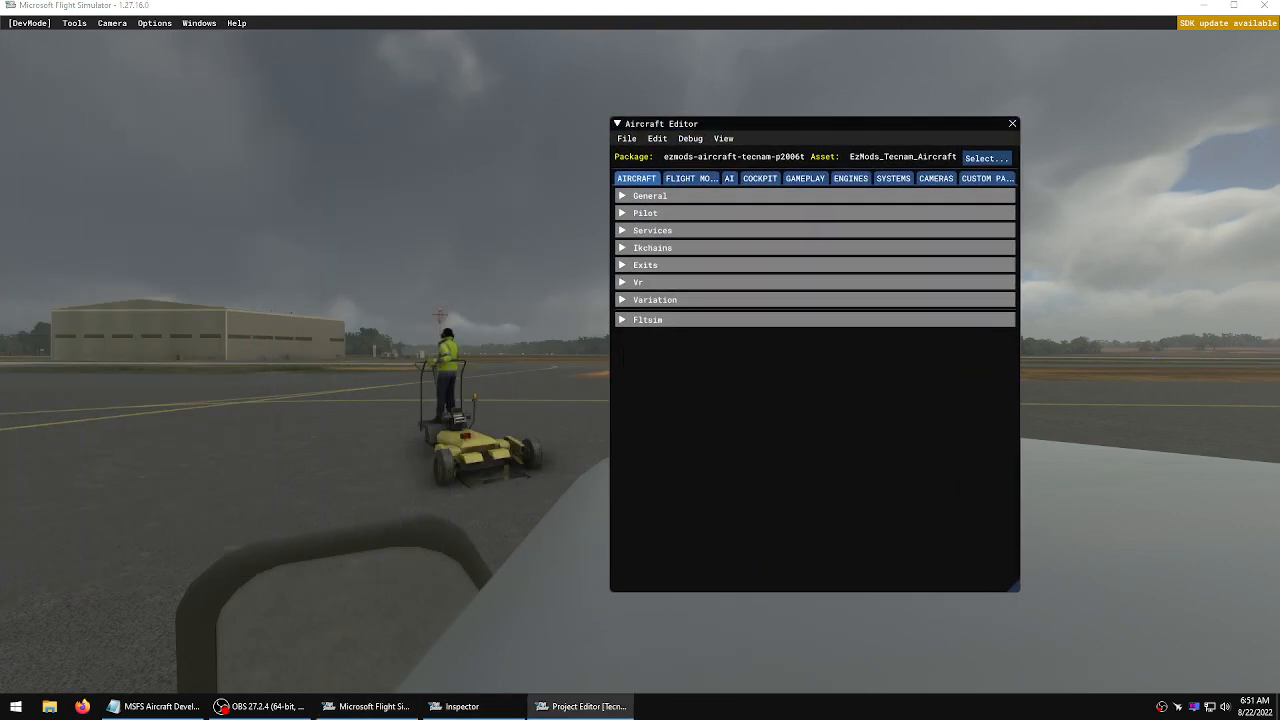
left_click_drag(798, 127, 164, 73)
Browse the Aircraft Editor's General, Flight Model and Cameras sections, expanding the Views eyepoint settings
left_click(28, 146)
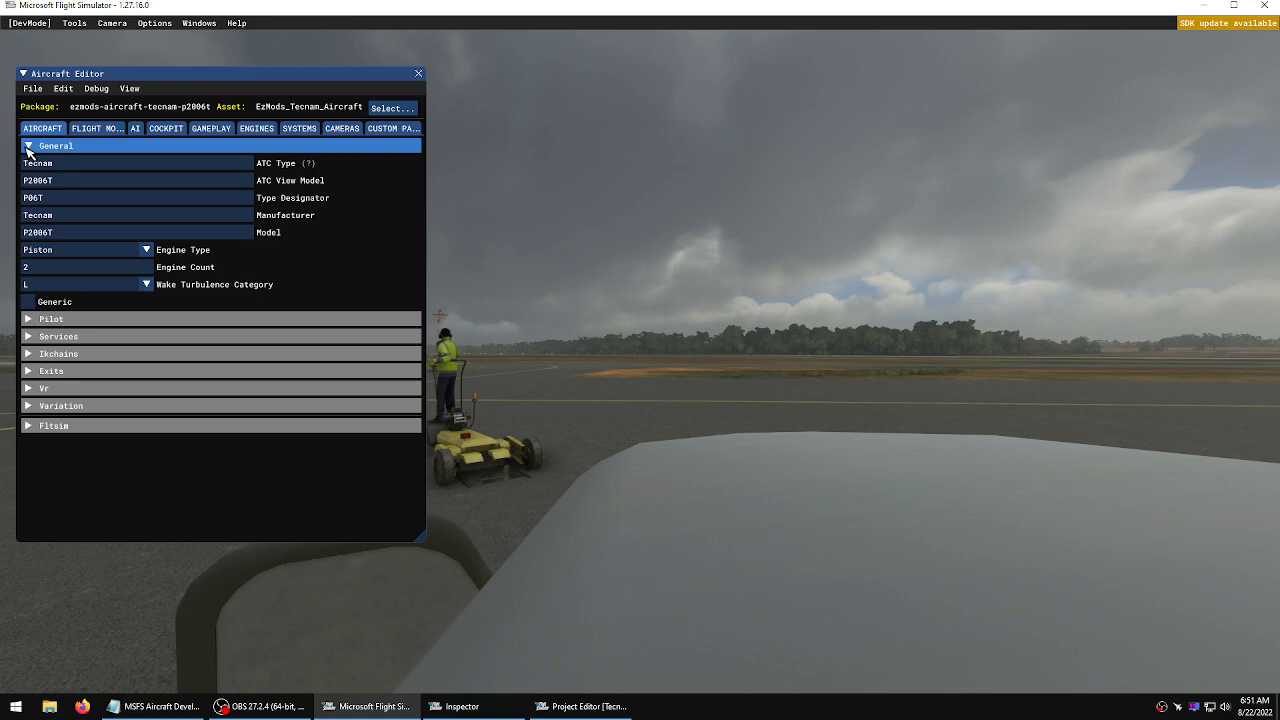
left_click(29, 146)
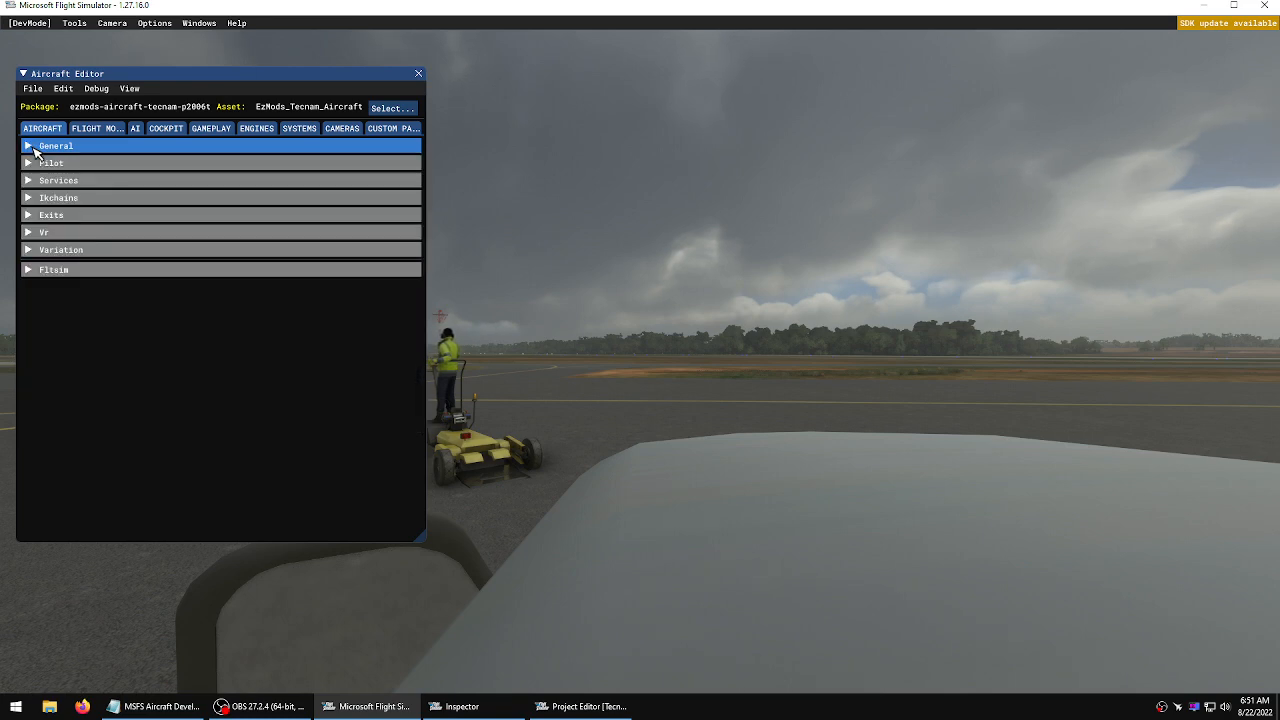
left_click(29, 146)
left_click(29, 146)
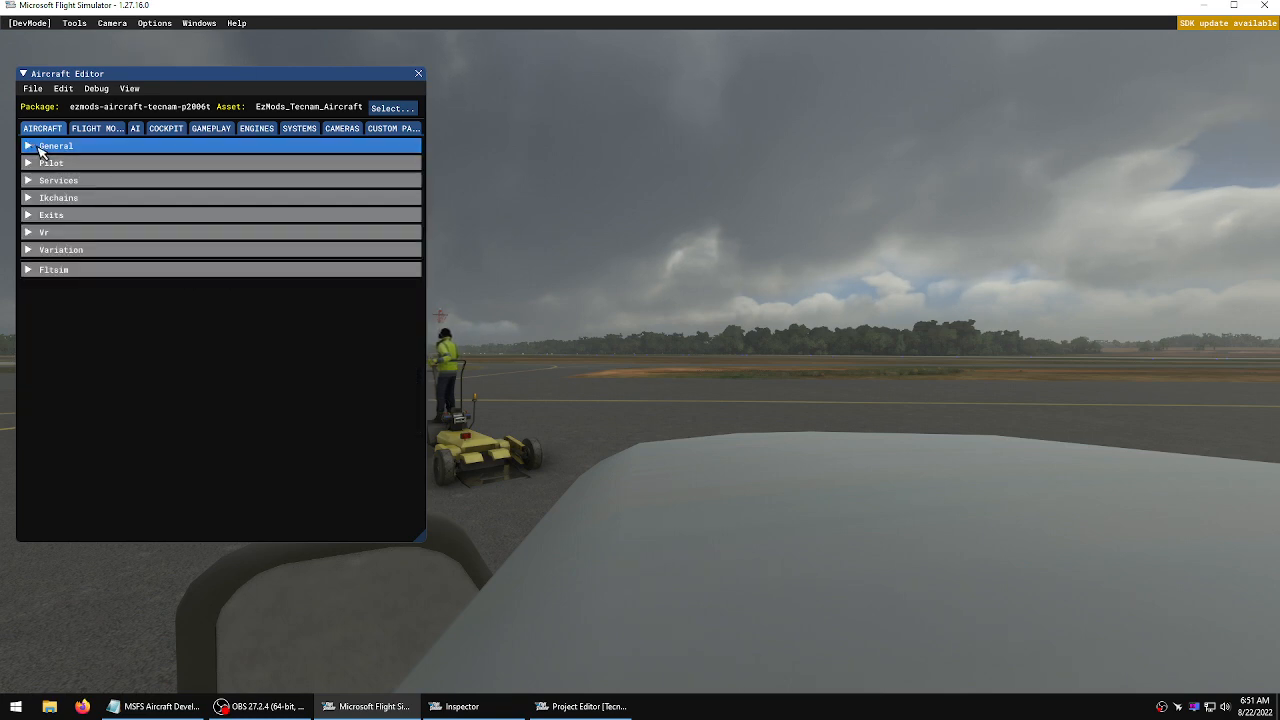
left_click(96, 129)
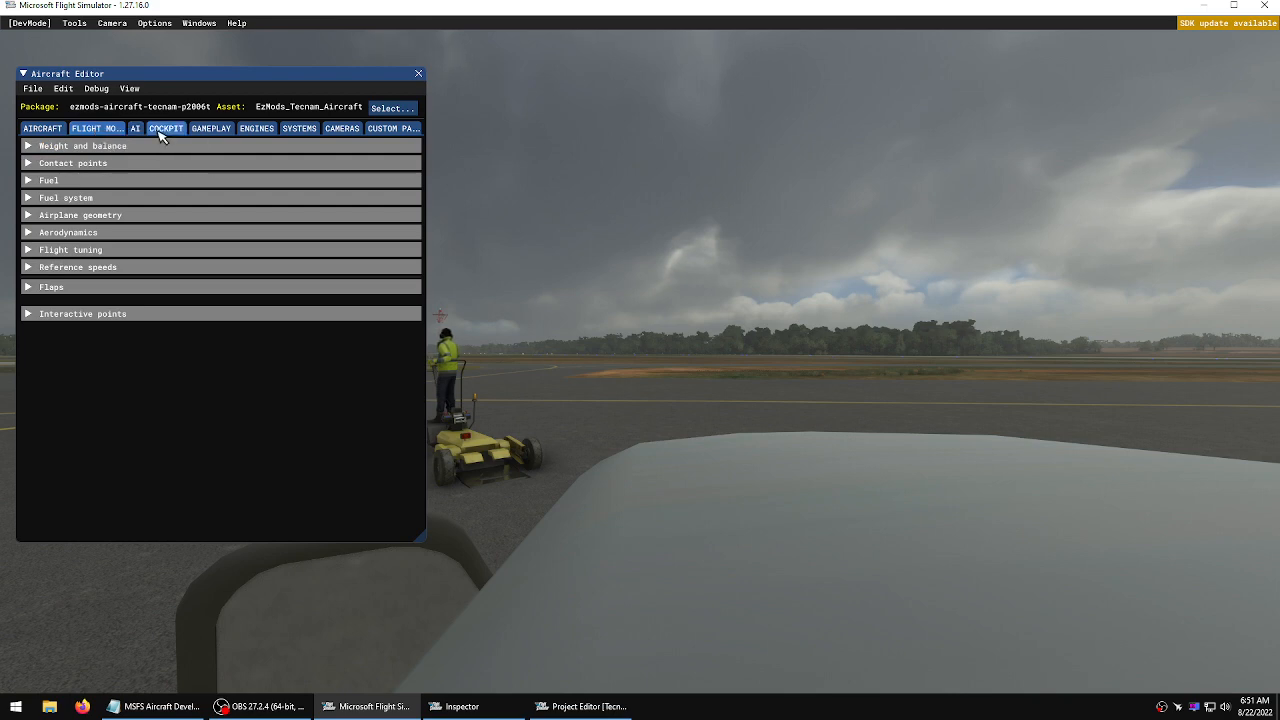
left_click(343, 129)
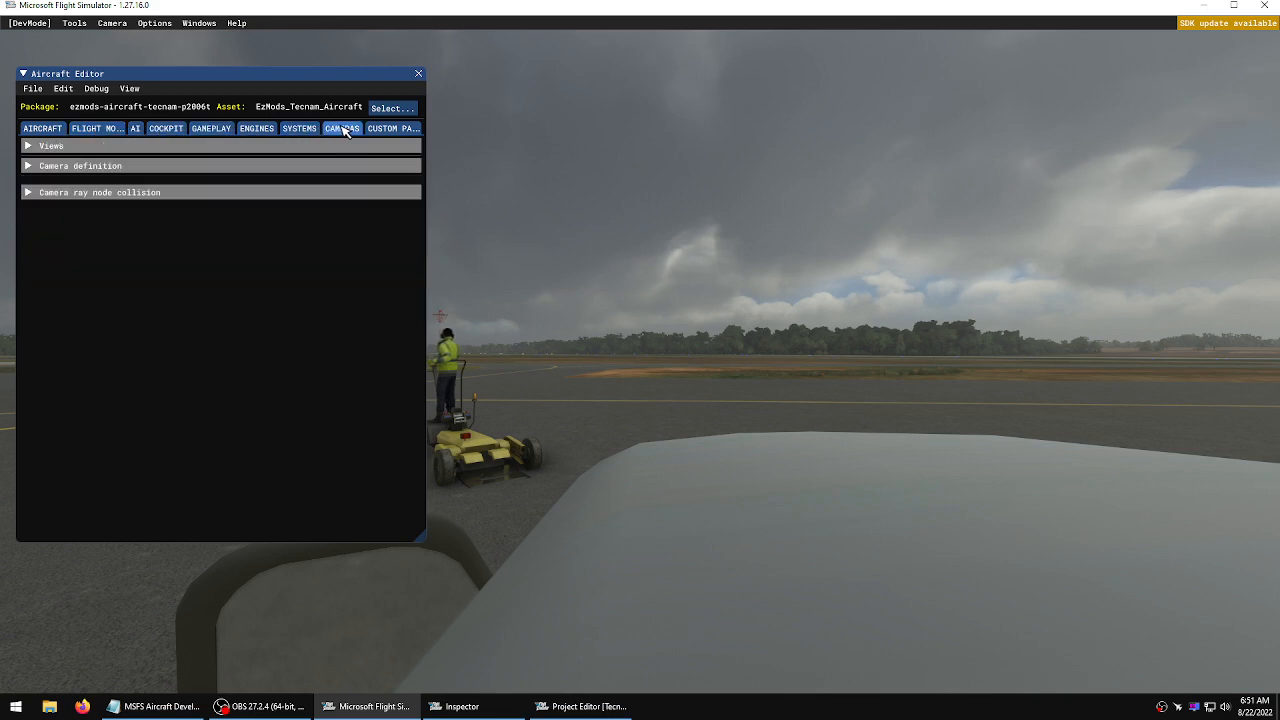
left_click(64, 146)
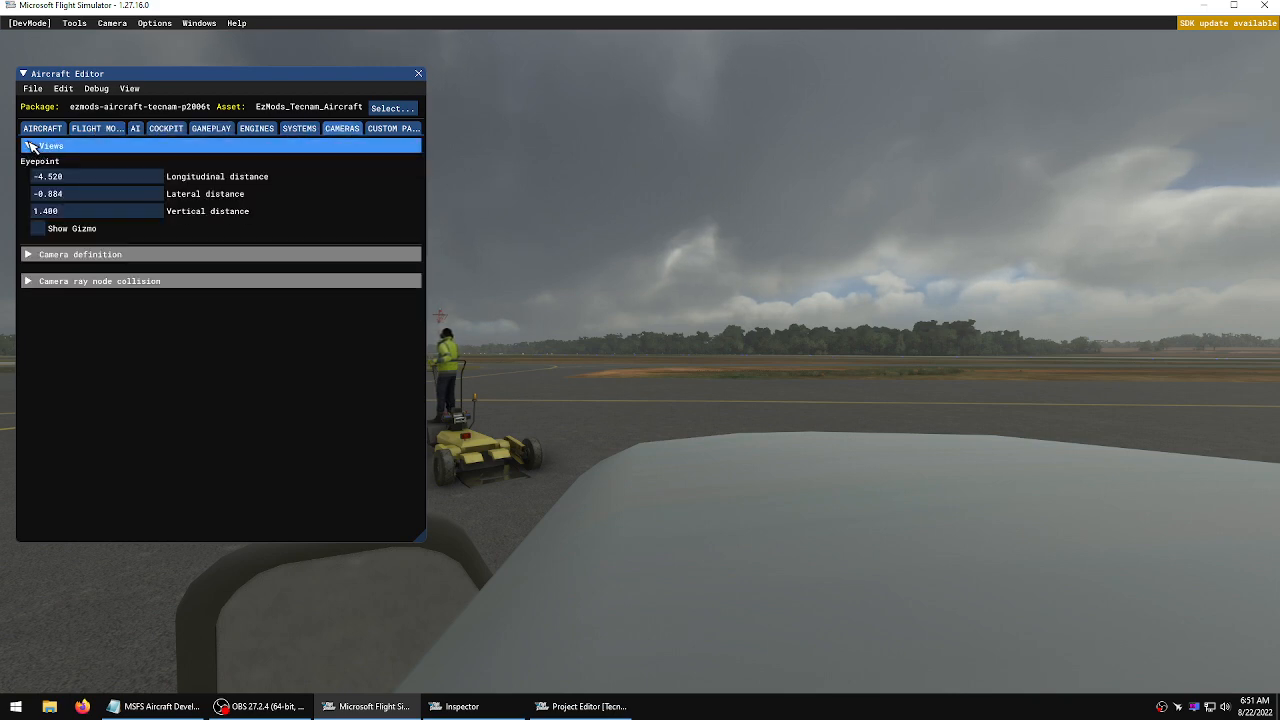
left_click(40, 229)
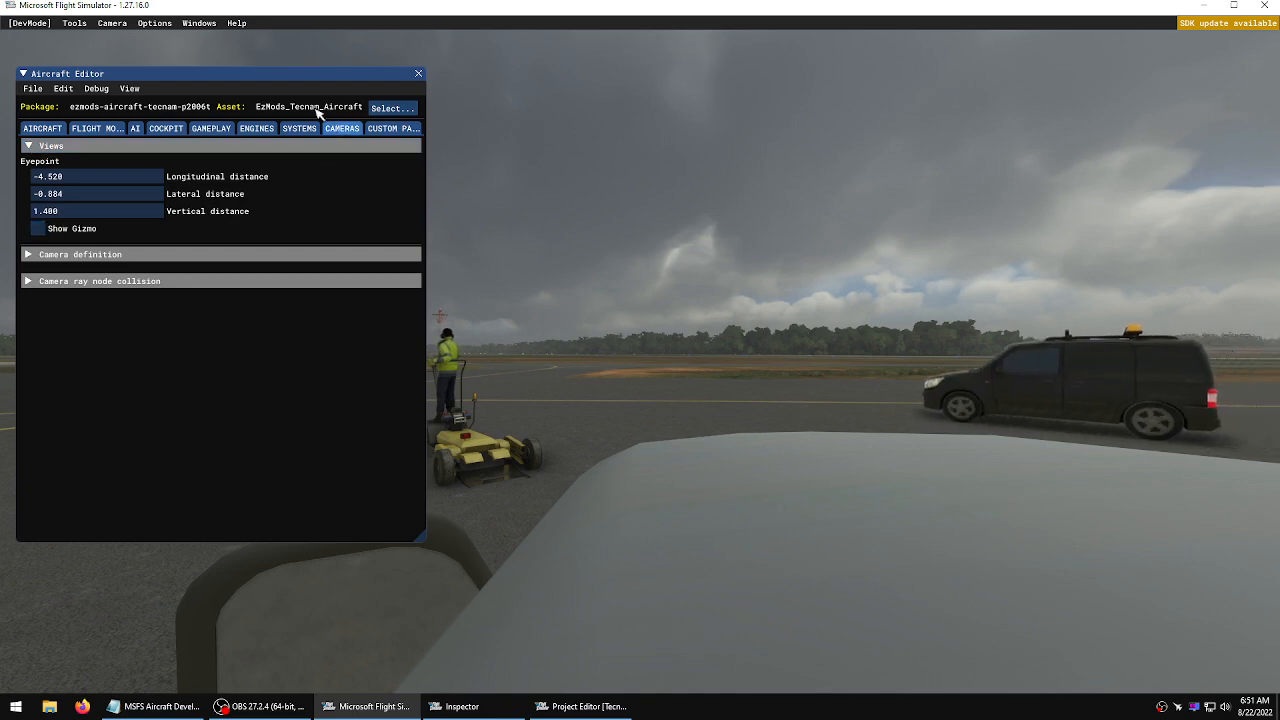
Switch to the Developer Camera and orbit around the aircraft to inspect its exterior
left_click(788, 257)
right_click_drag(806, 257, 856, 258)
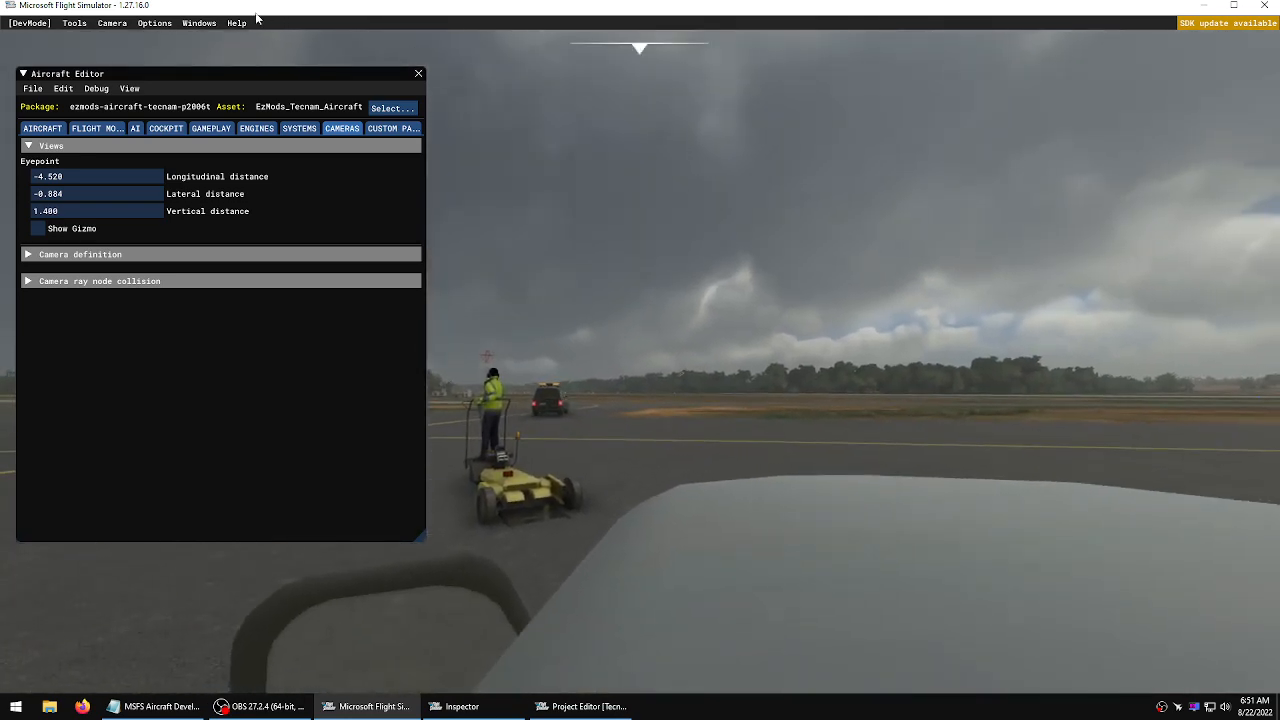
left_click(112, 22)
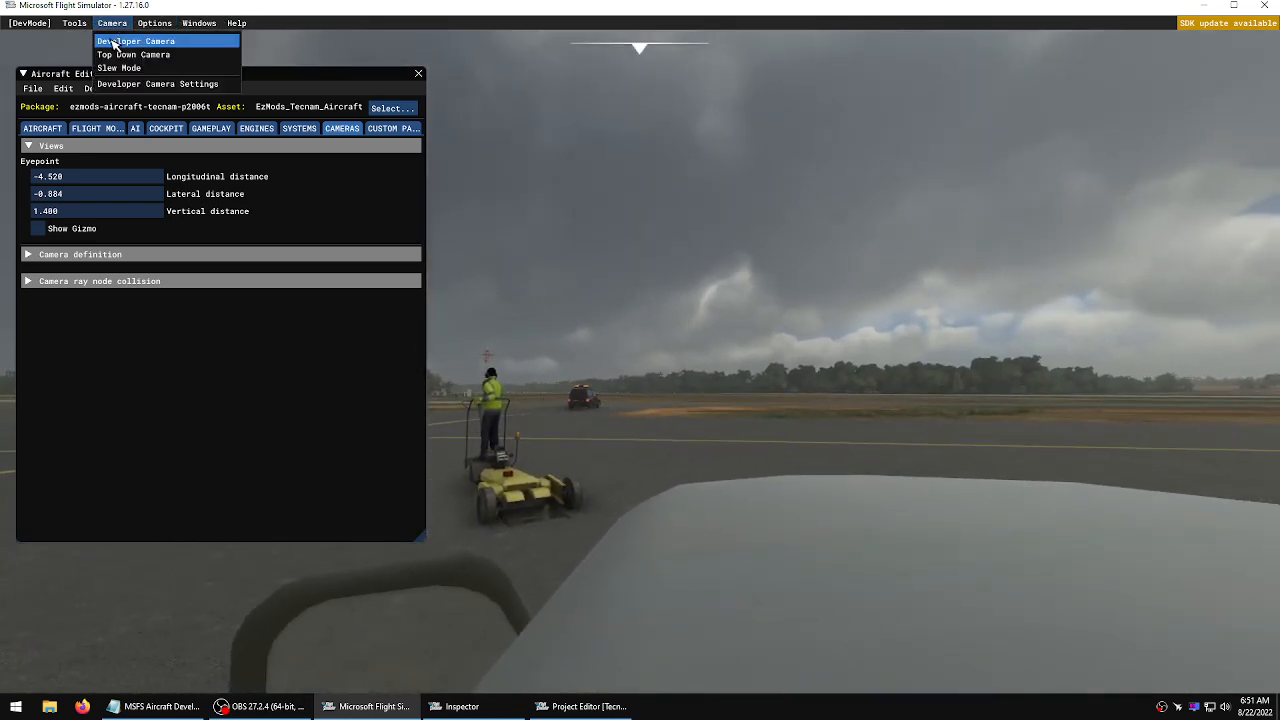
left_click(115, 42)
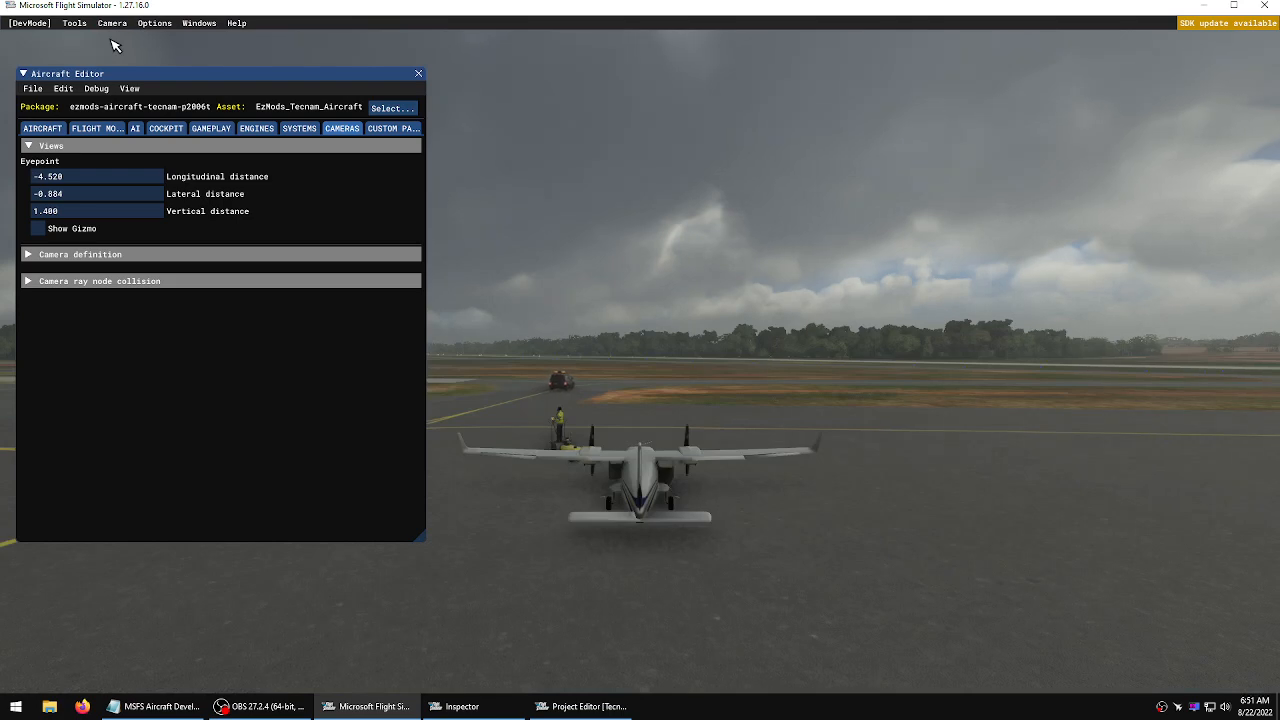
right_click(663, 241)
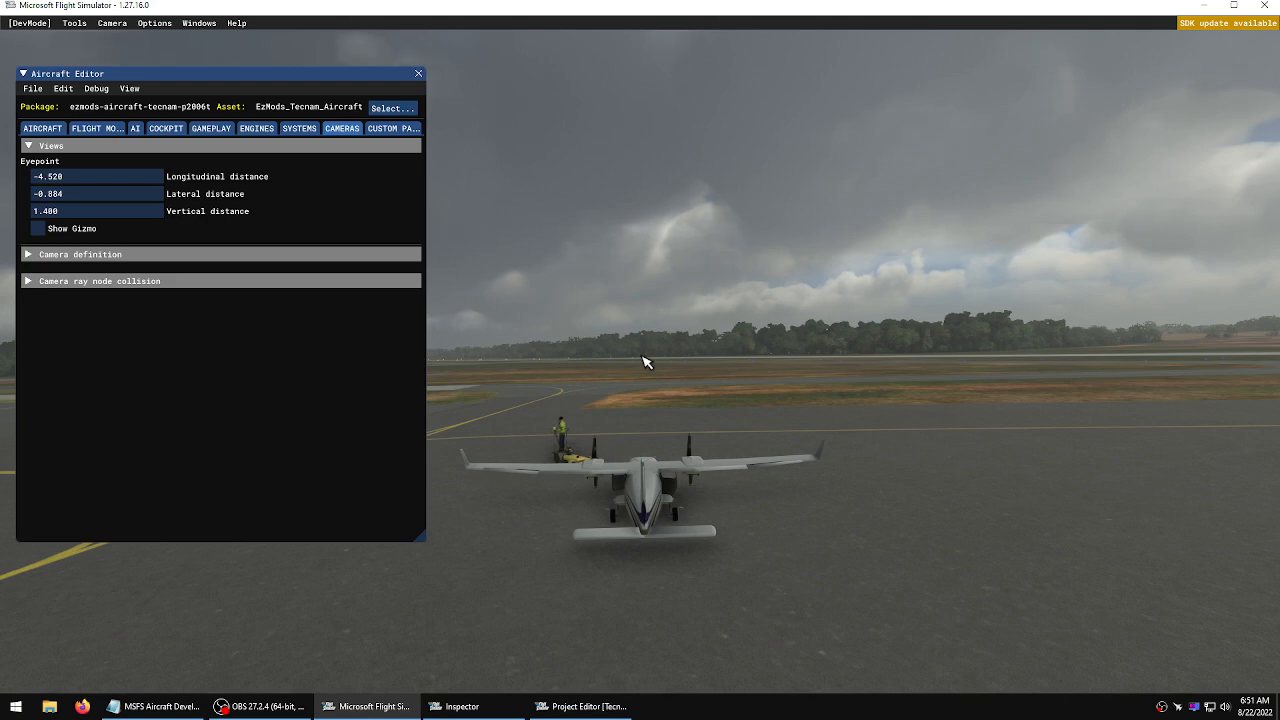
right_click_drag(642, 356, 644, 361)
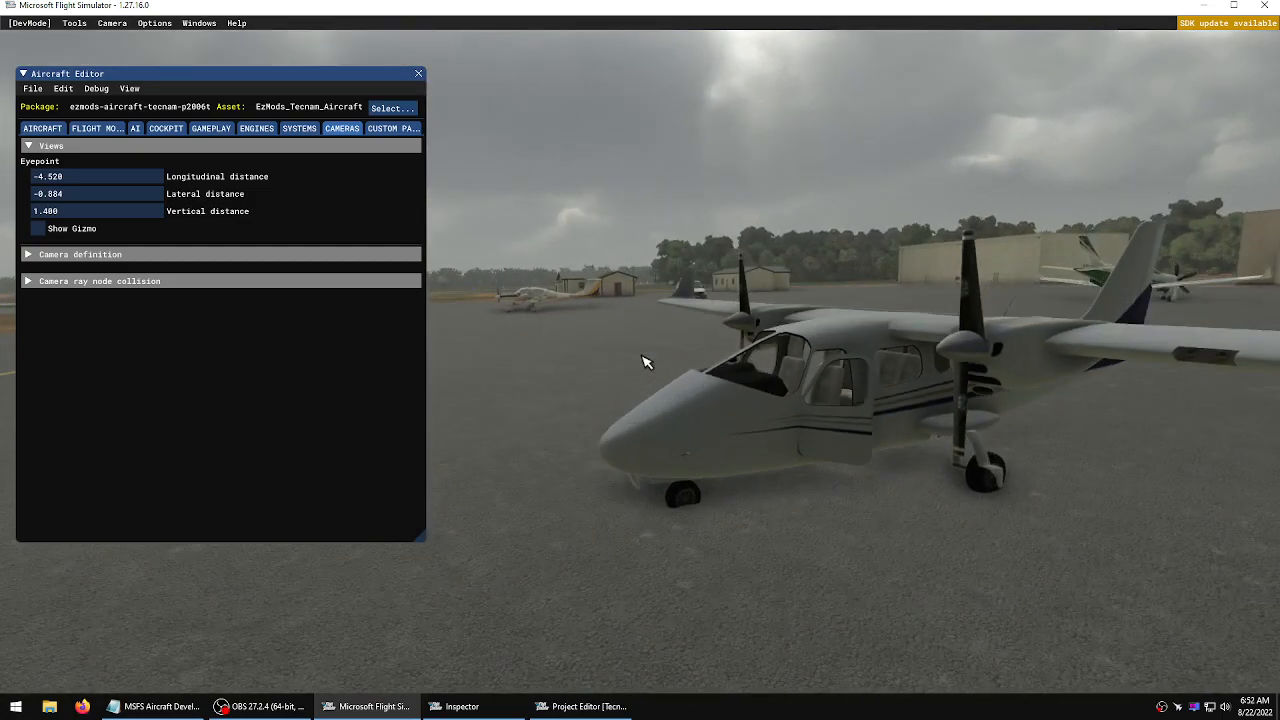
Show the eyepoint gizmo and drag it to move the pilot eyepoint to about -1.775 longitudinal and 0.539 vertical
left_click(38, 228)
key("d")
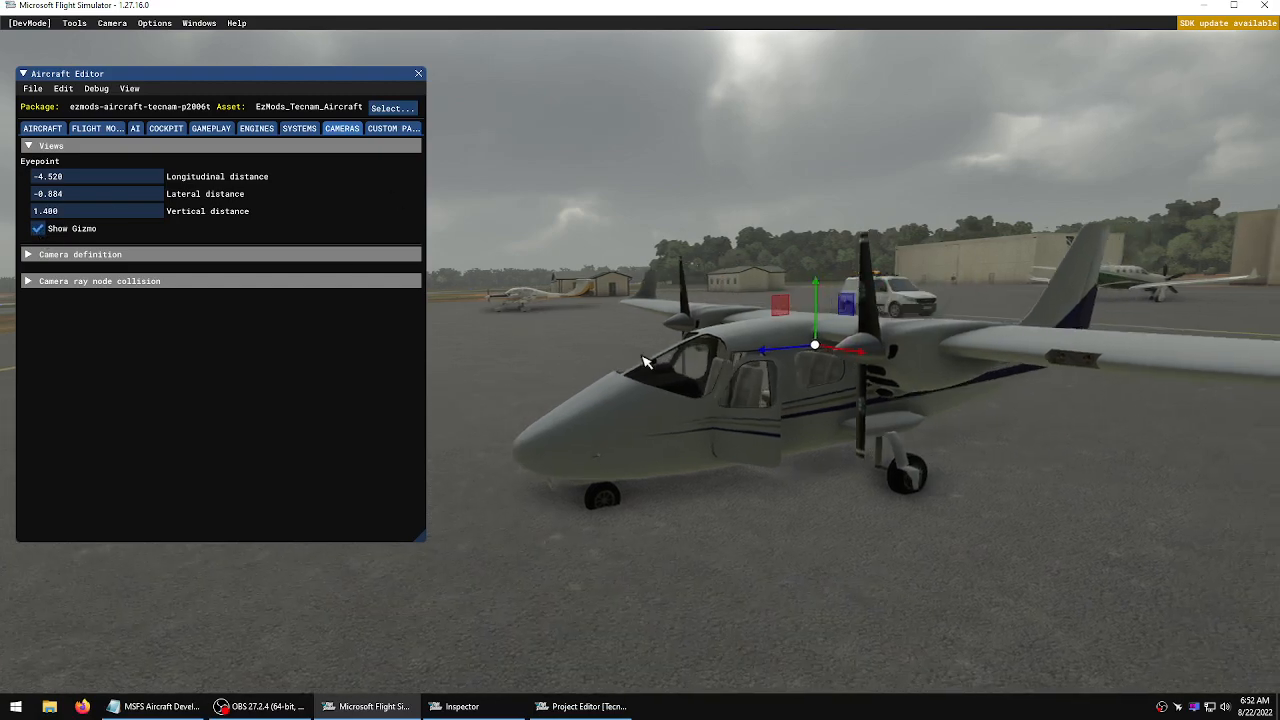
key("w")
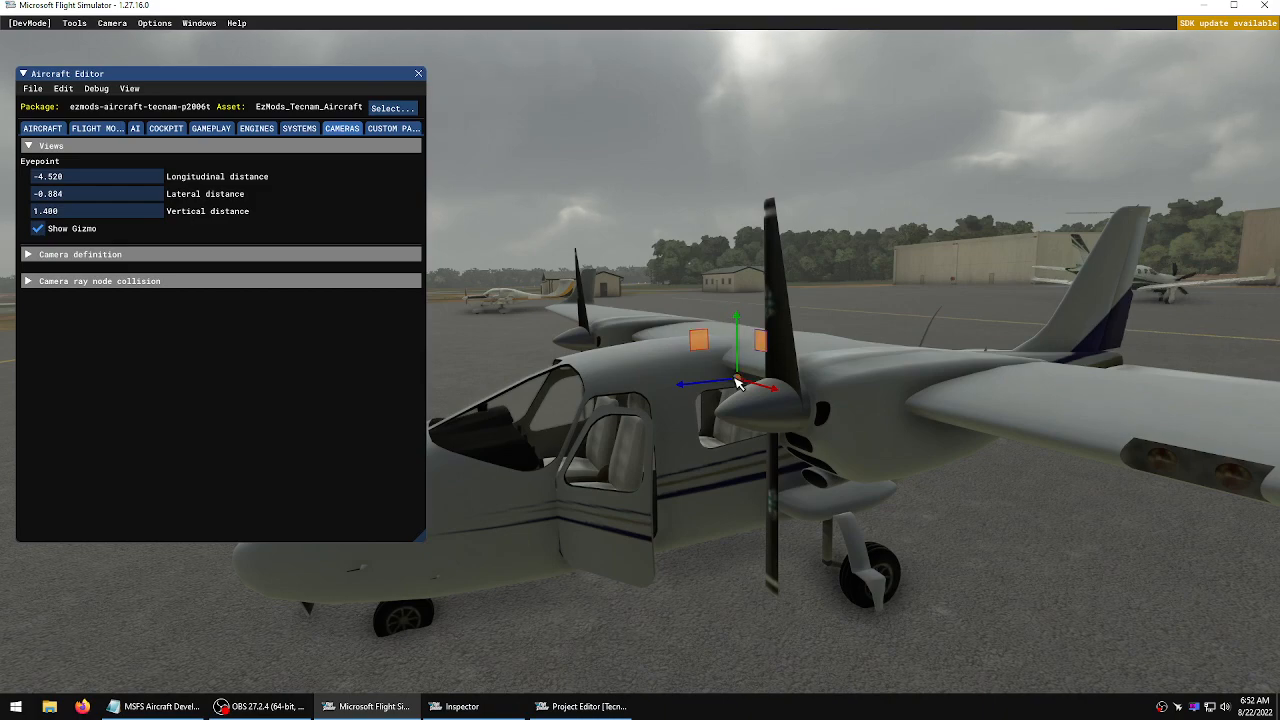
key("a")
key("d")
key("a")
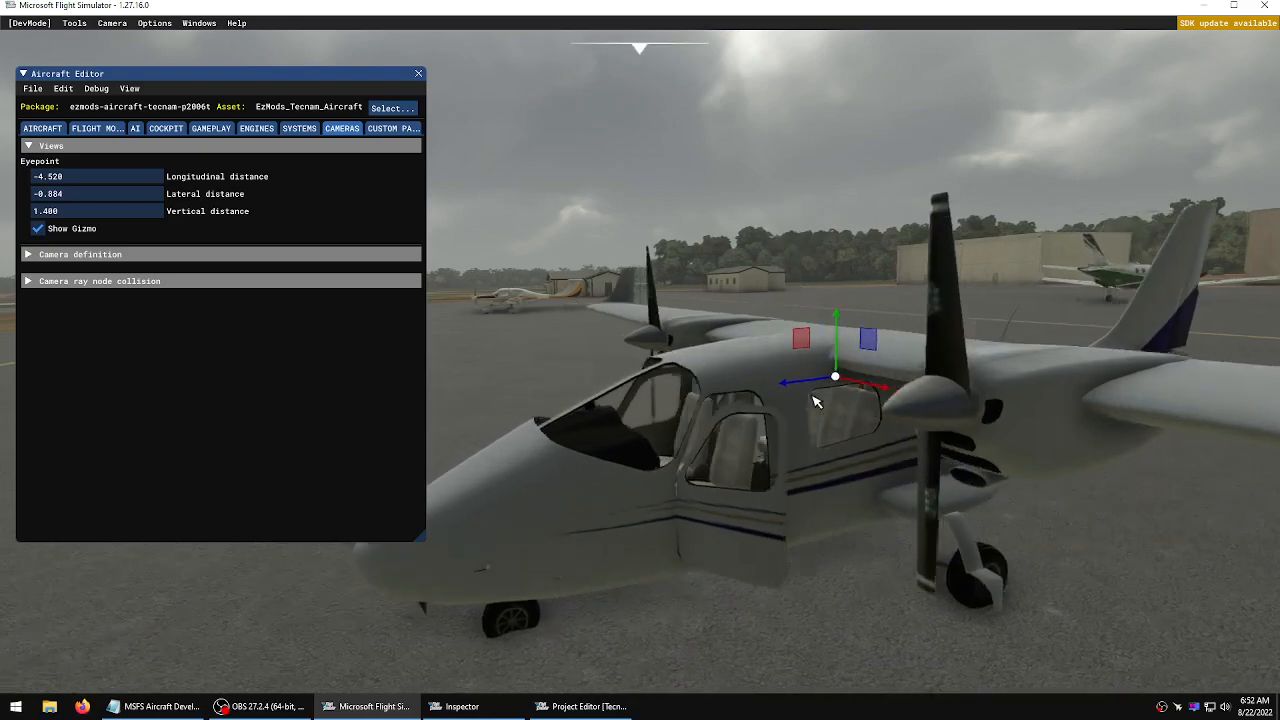
key("w")
key("a")
key("d")
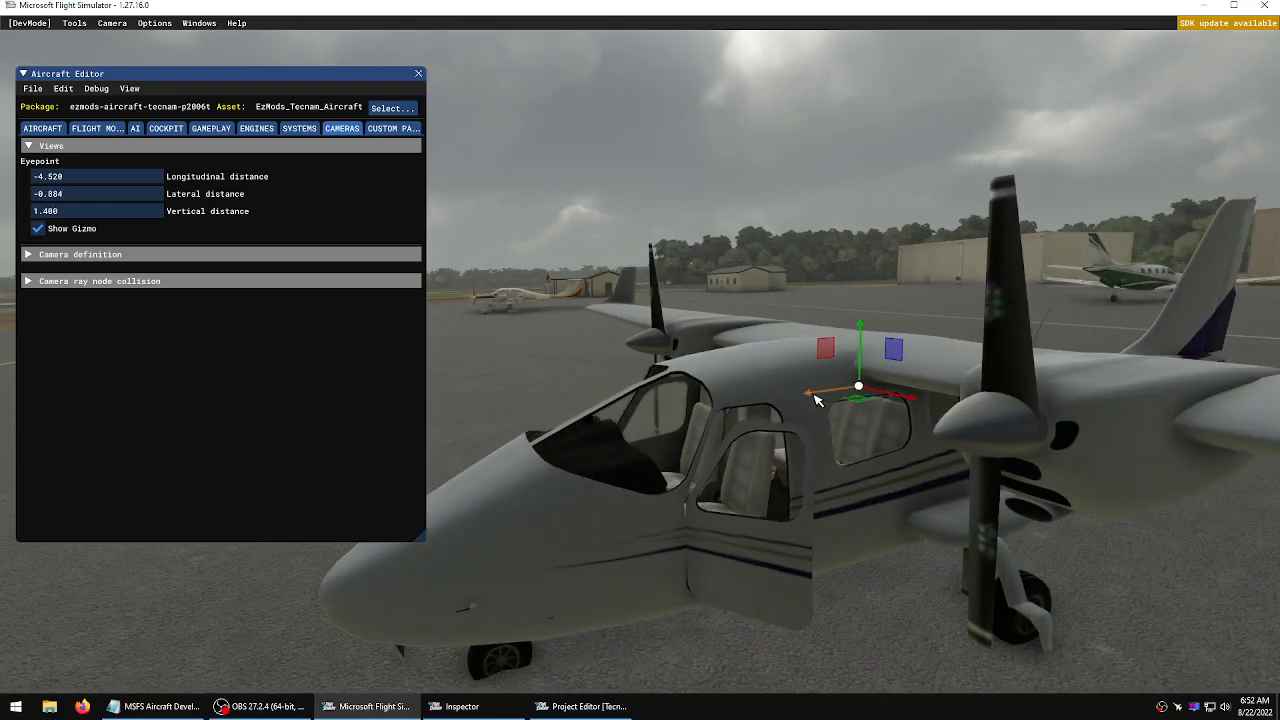
left_click_drag(815, 400, 703, 420)
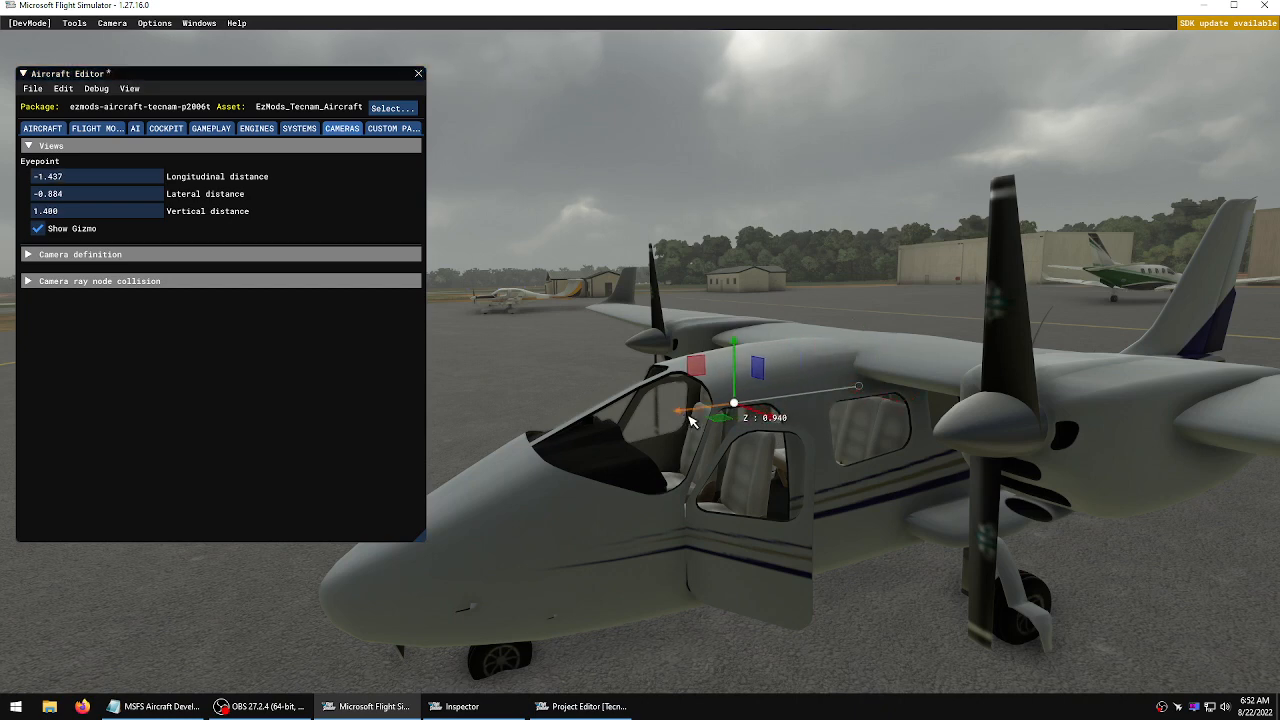
left_click_drag(690, 421, 708, 419)
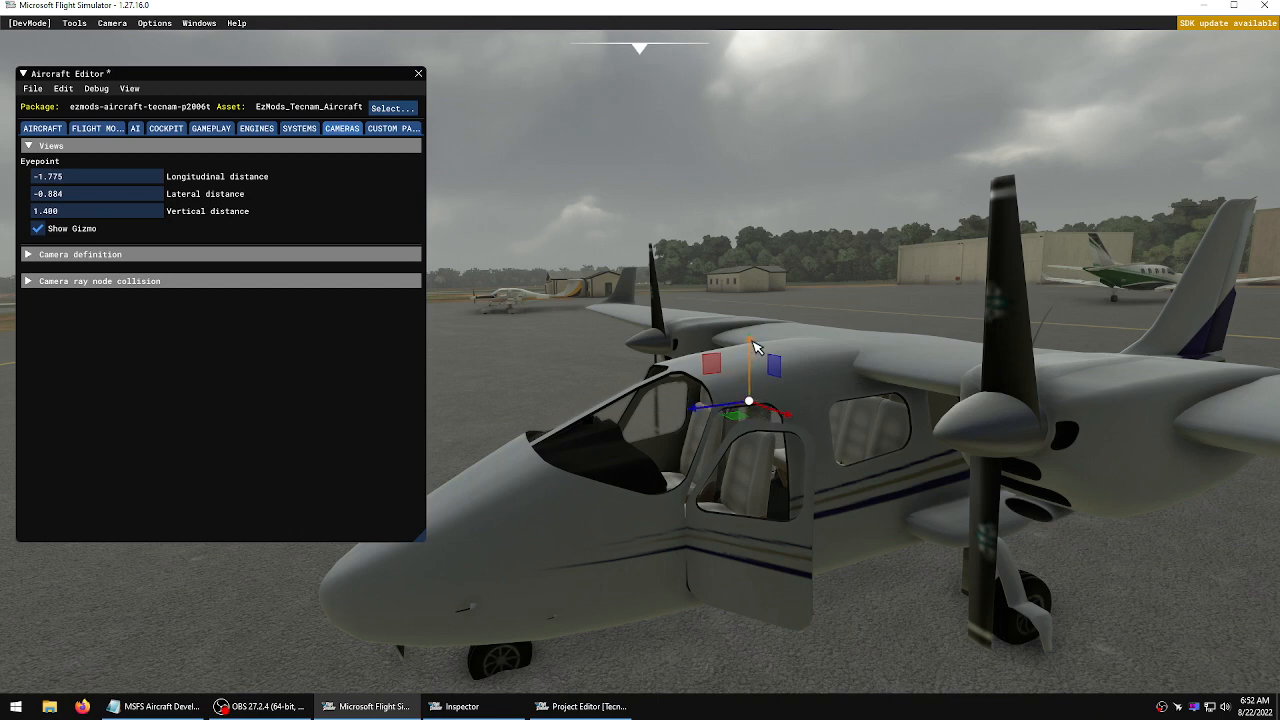
left_click_drag(755, 347, 757, 390)
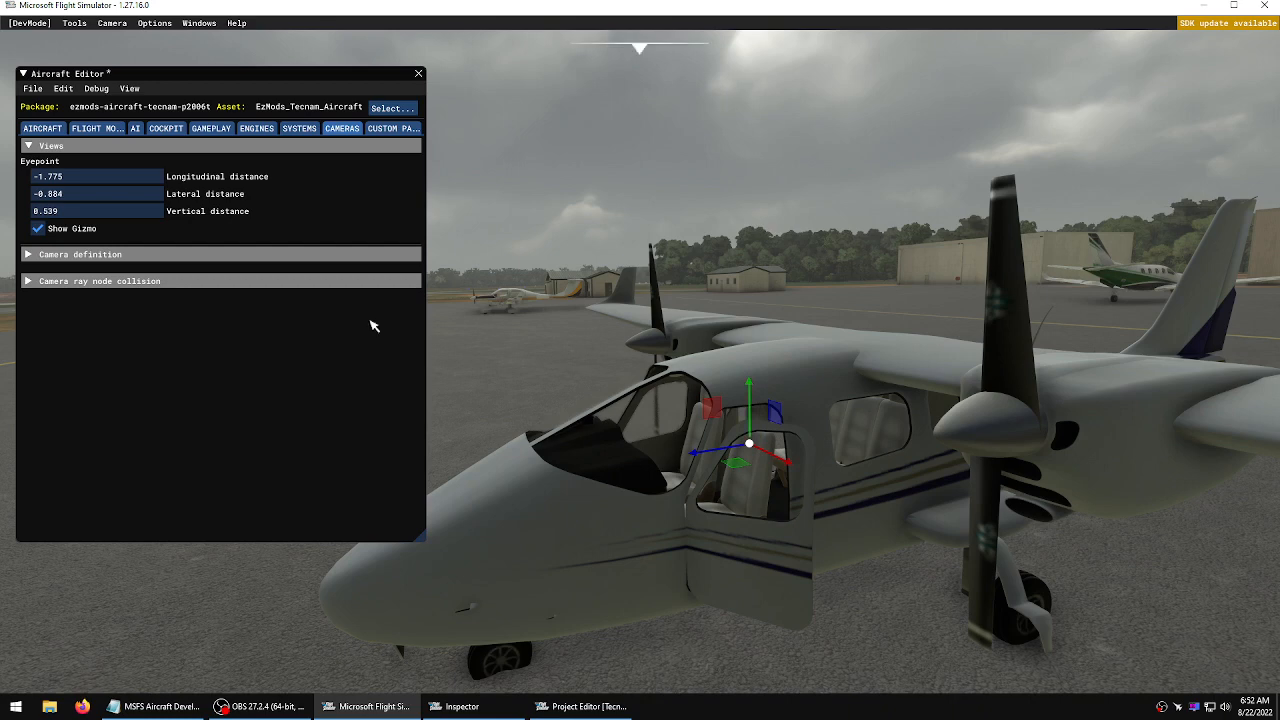
Save the Aircraft Editor changes and close the console
left_click(33, 89)
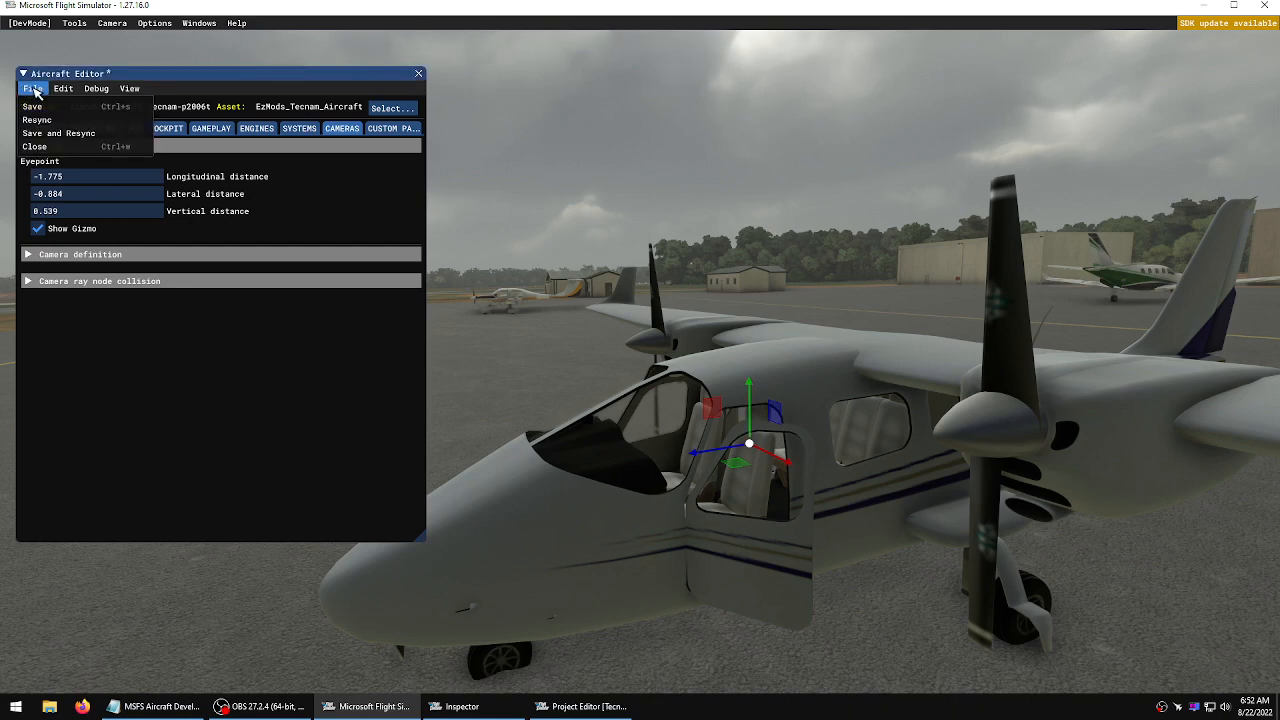
left_click(37, 107)
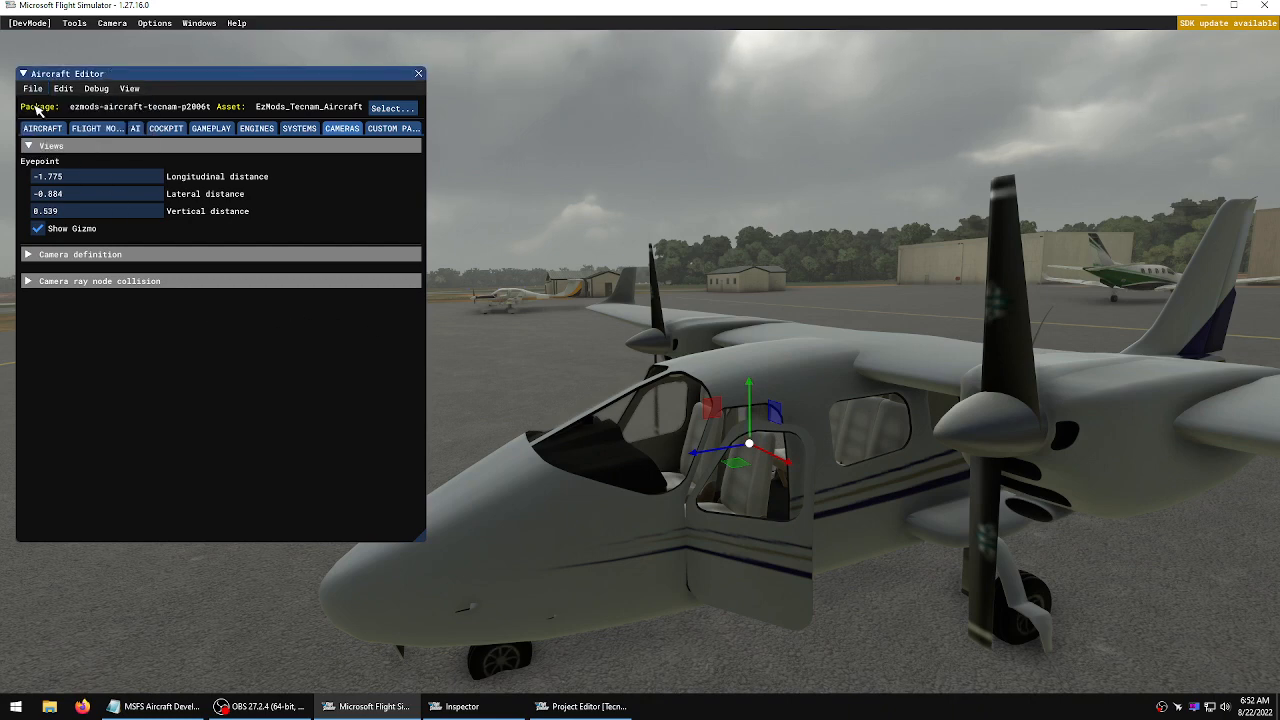
left_click(36, 90)
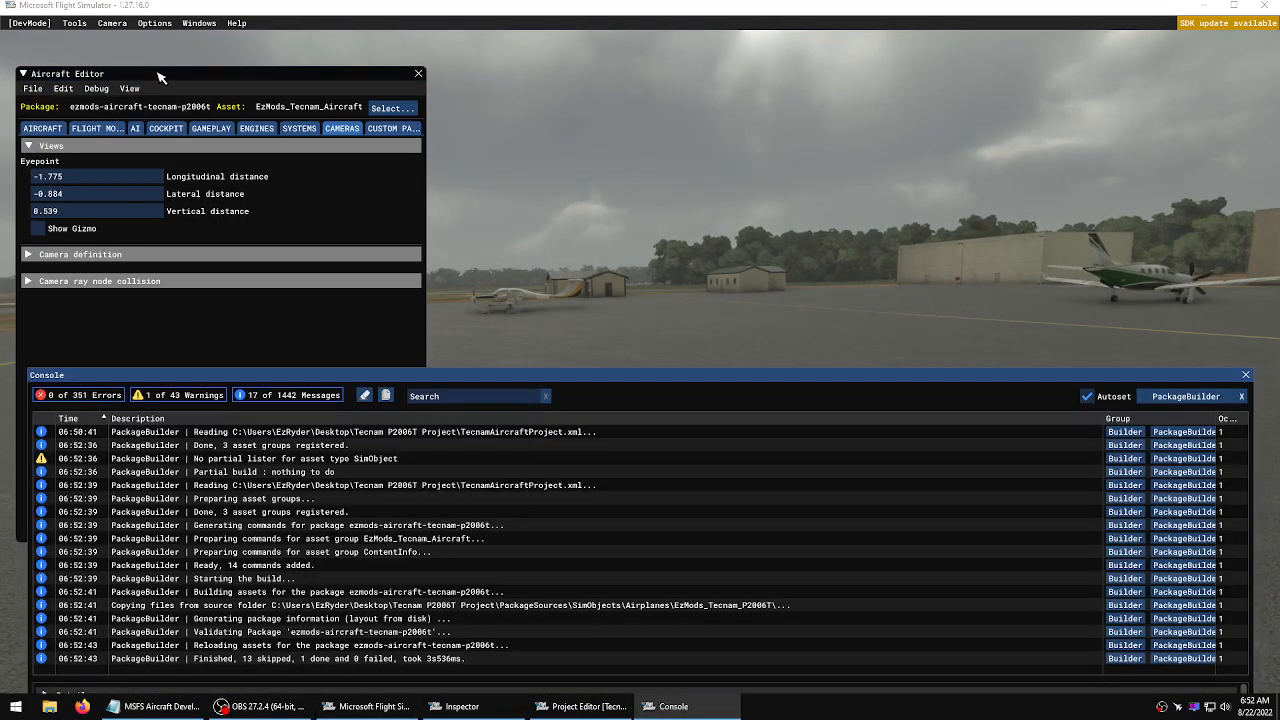
left_click(1245, 375)
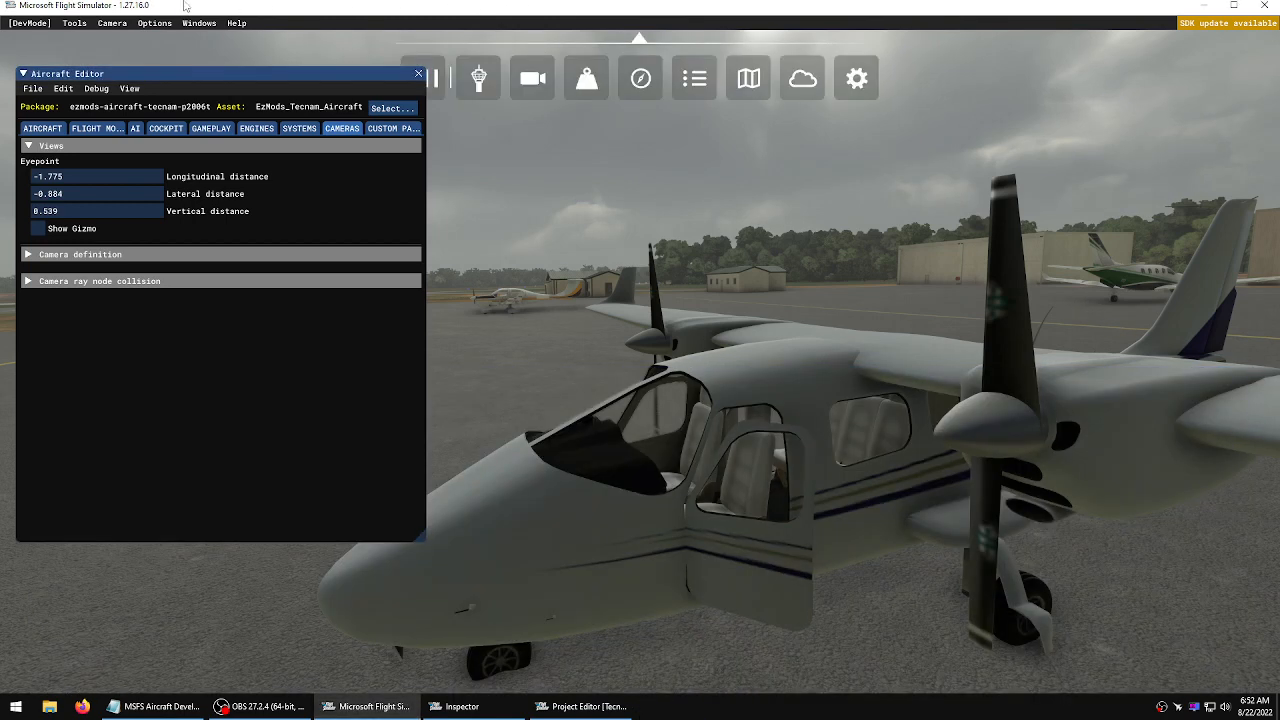
Turn off the Developer Camera and look around the cockpit from the new eyepoint
left_click(110, 26)
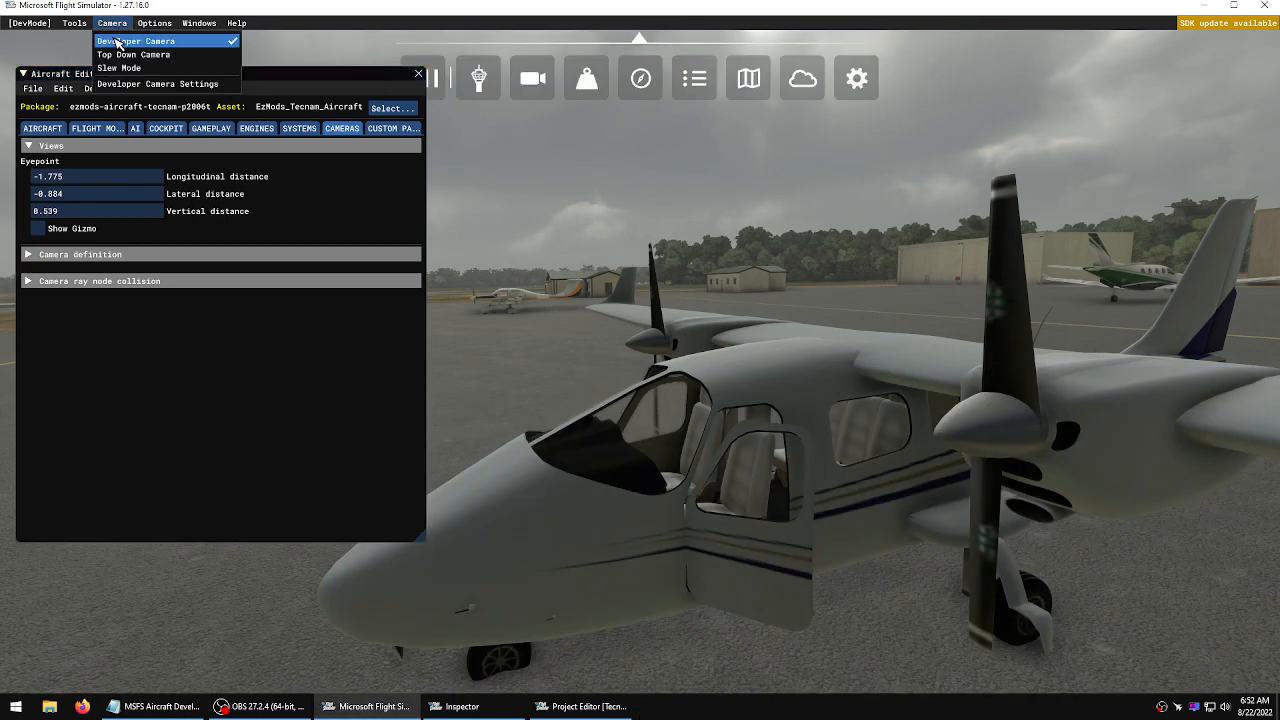
left_click(118, 42)
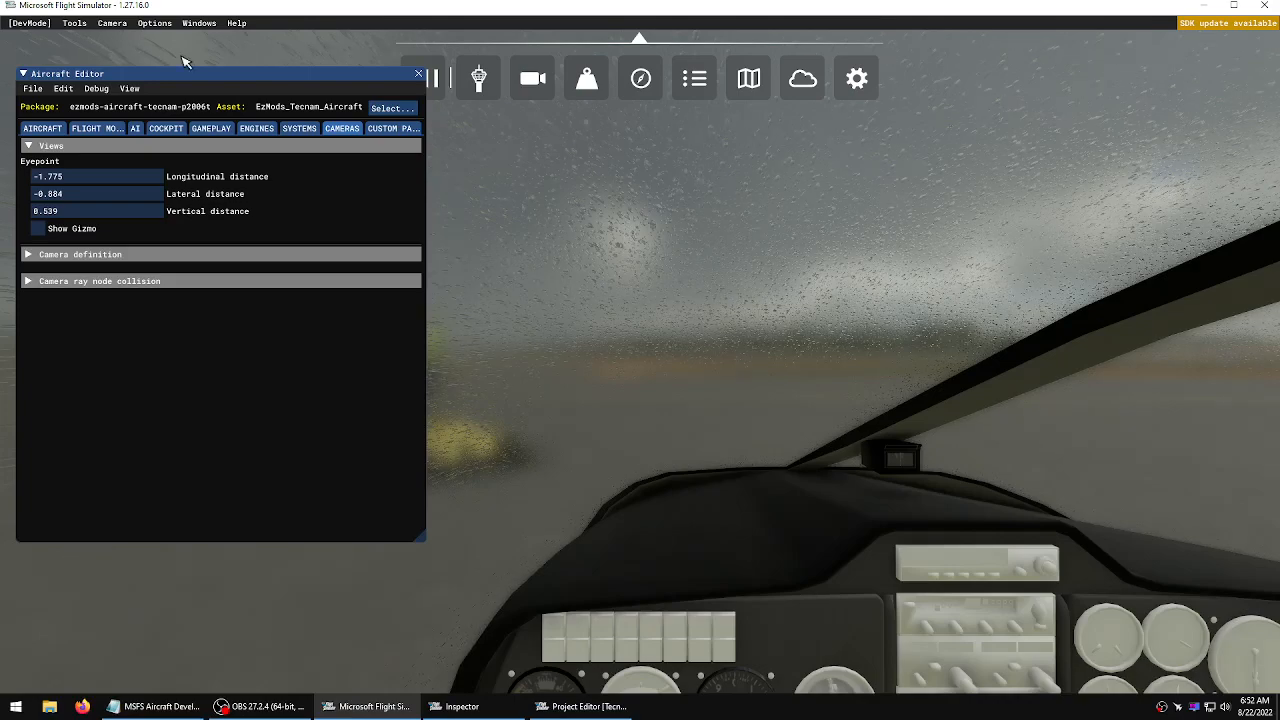
left_click(795, 253)
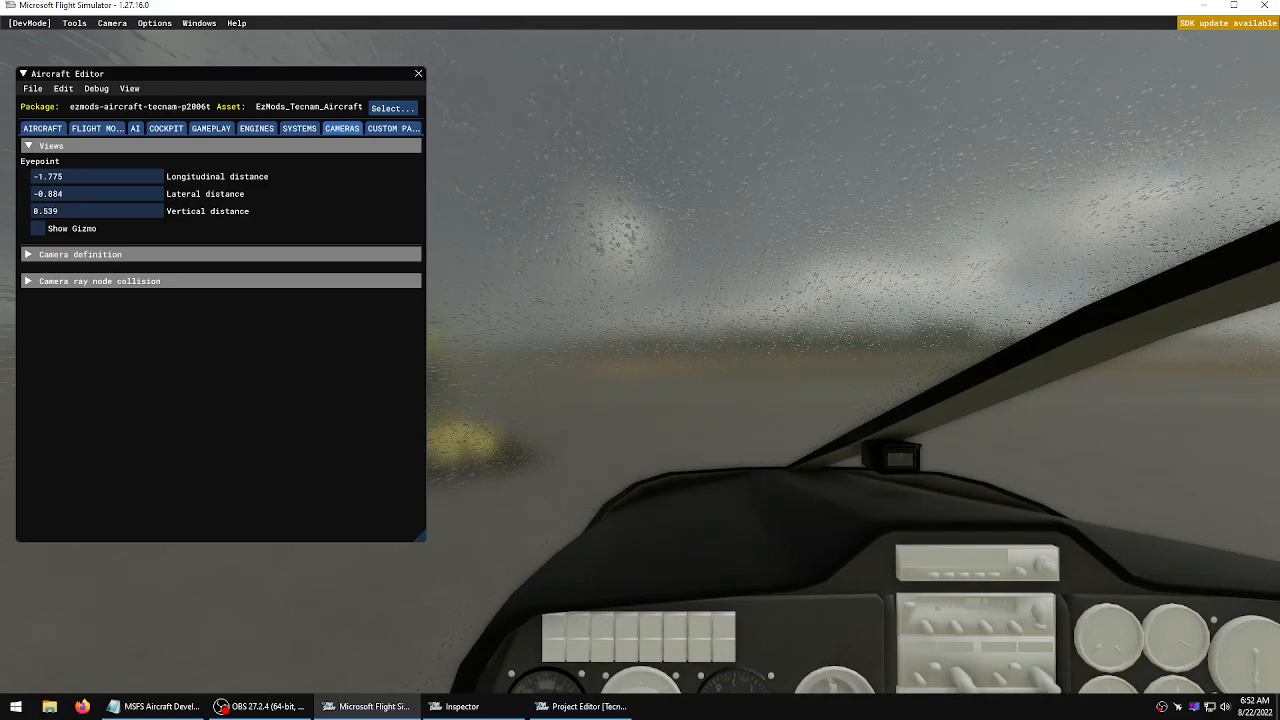
right_click_drag(660, 240, 726, 326)
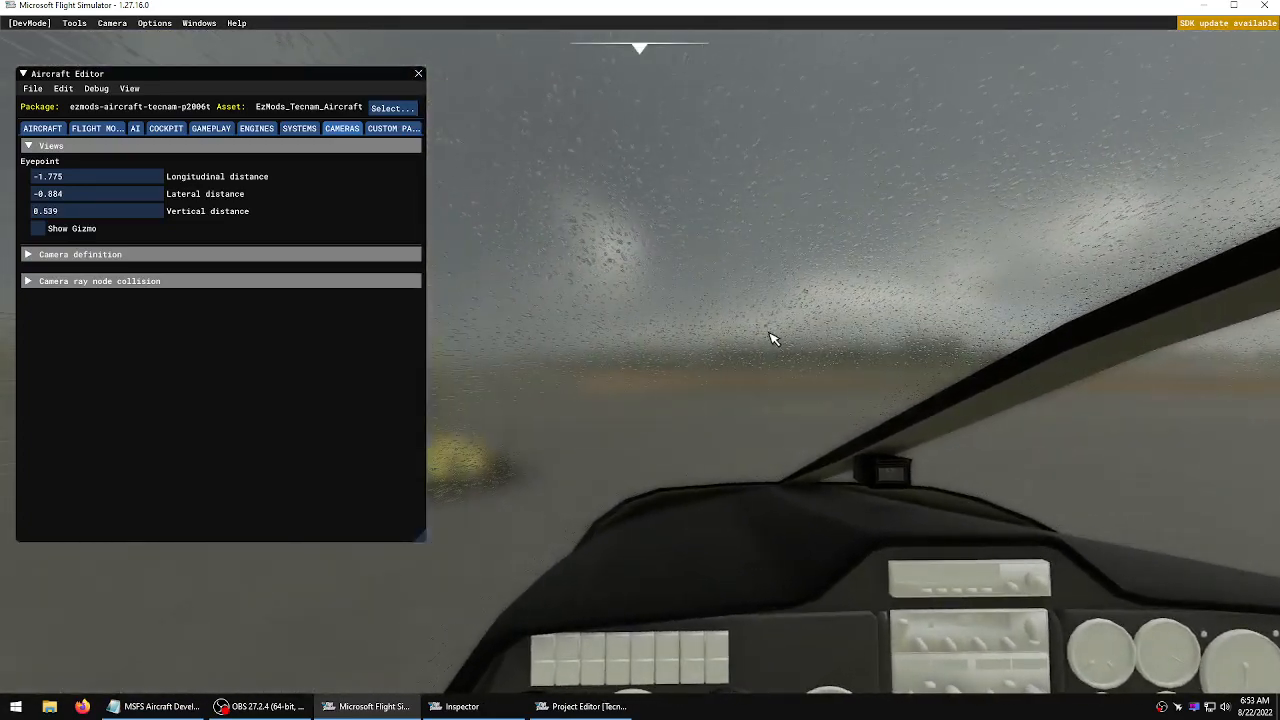
Return to the Developer Camera, show the gizmo and adjust the eyepoint to -1.841 longitudinal and 0.191 vertical
left_click(112, 23)
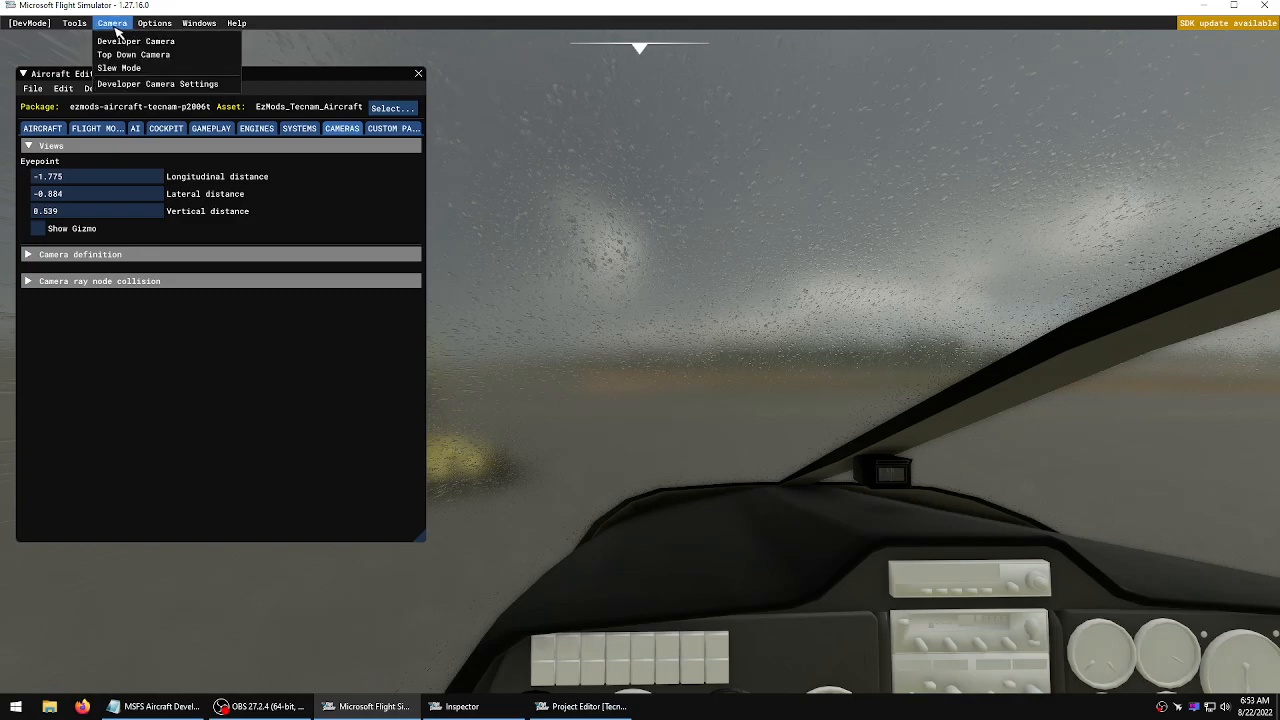
left_click(120, 42)
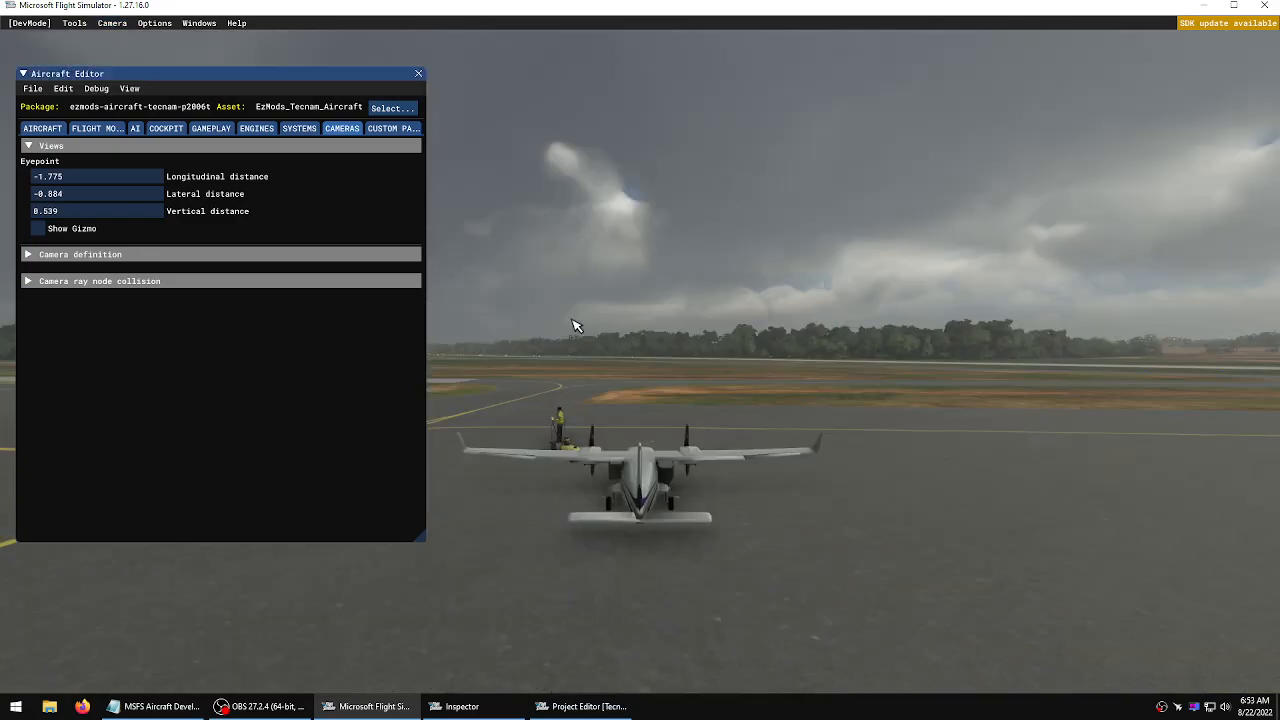
scroll(574, 325, "up", 3)
right_click_drag(573, 320, 642, 356)
key("s")
key("a")
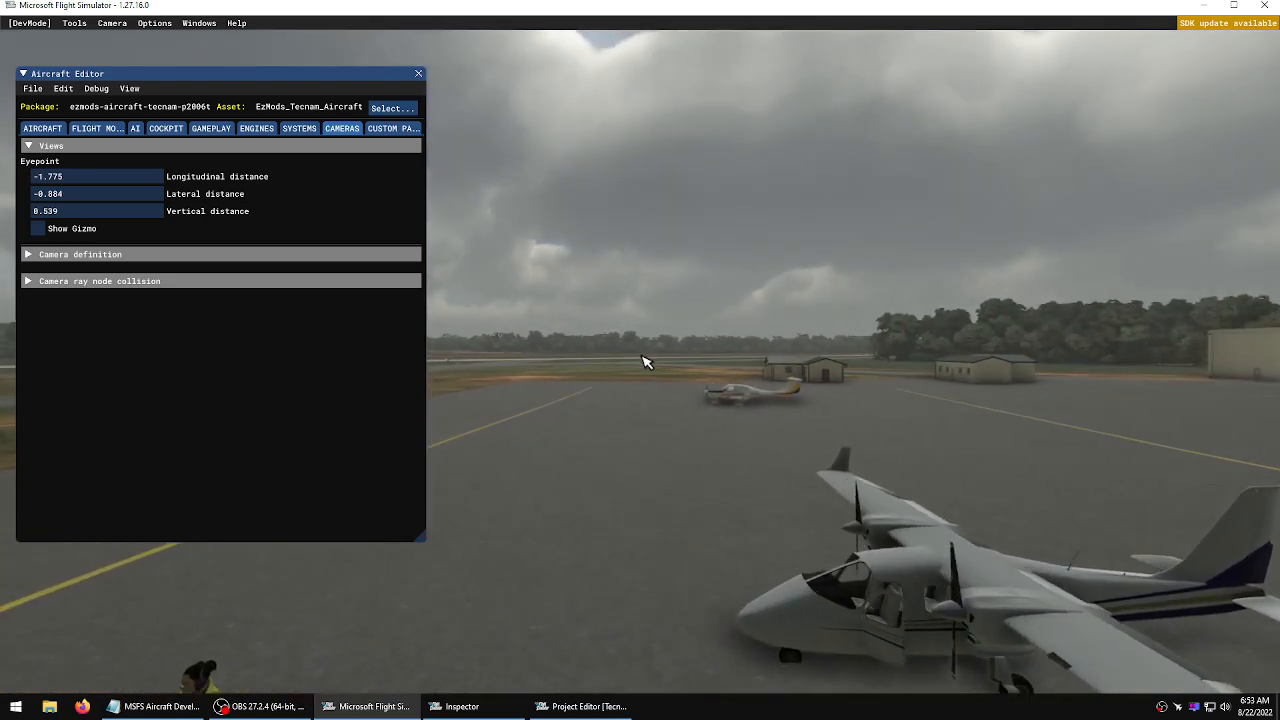
key("d")
key("f")
key("f")
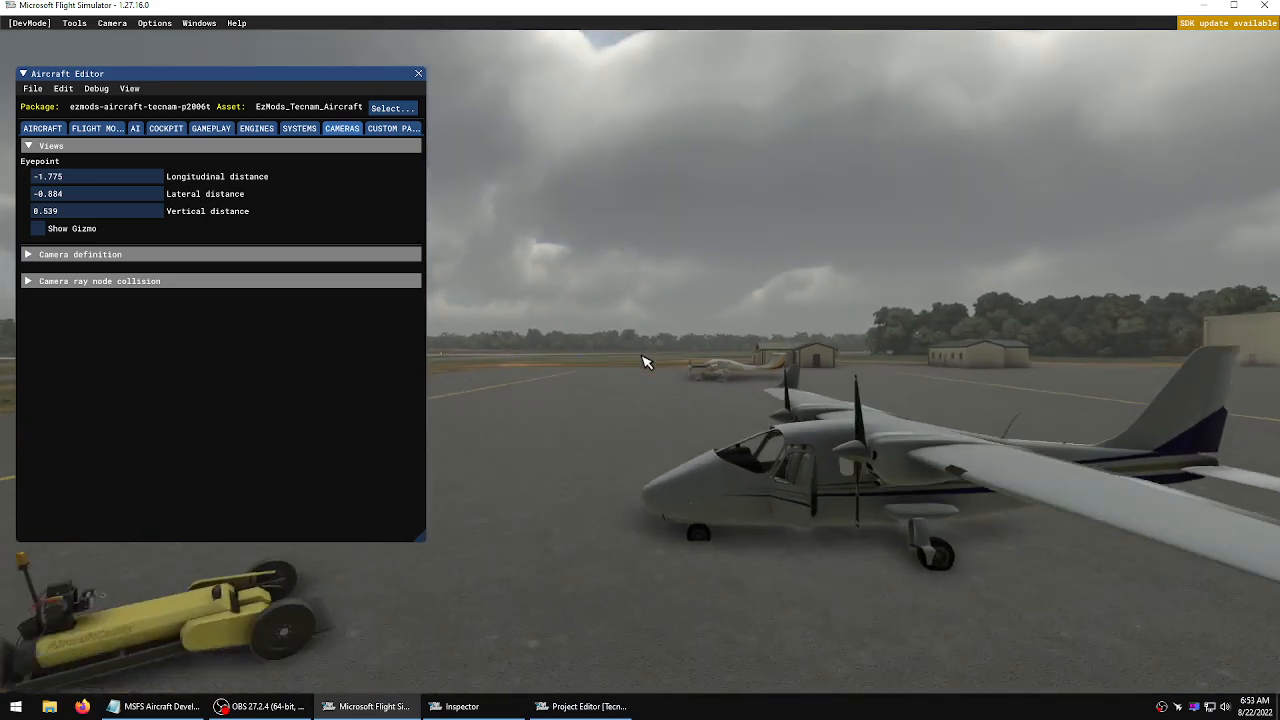
left_click(56, 233)
key("w")
key("d")
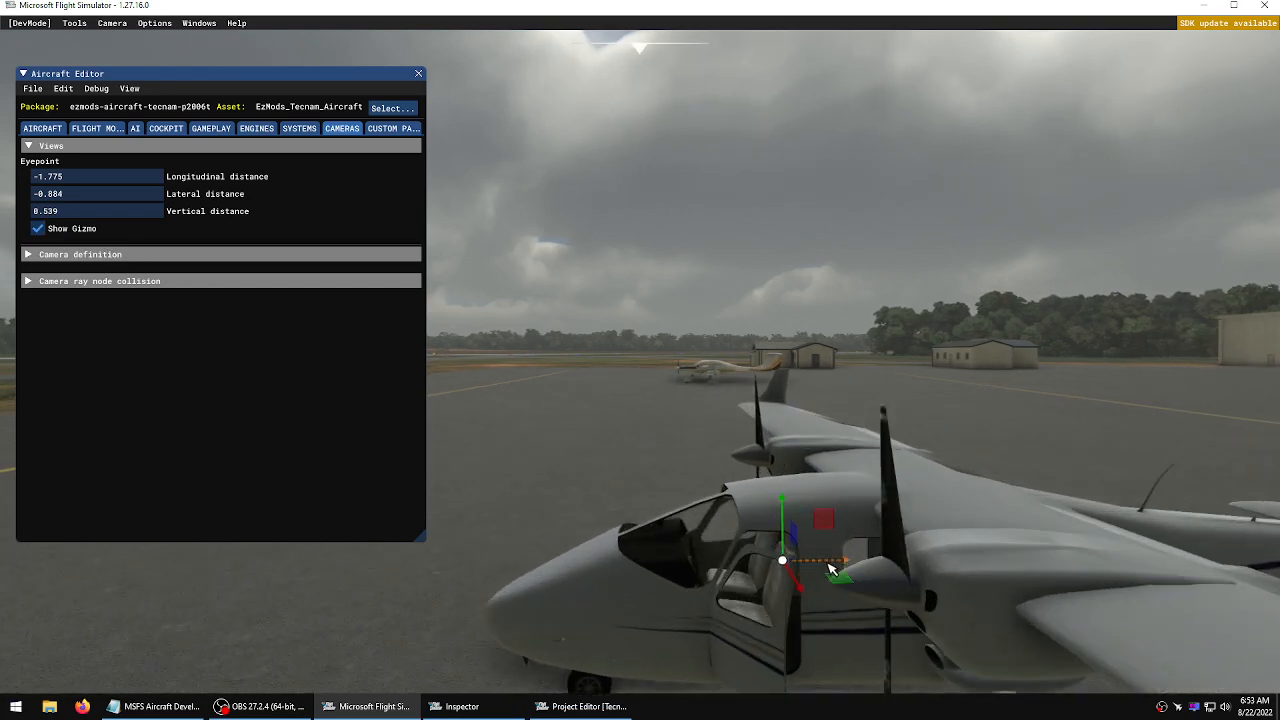
left_click_drag(838, 568, 842, 568)
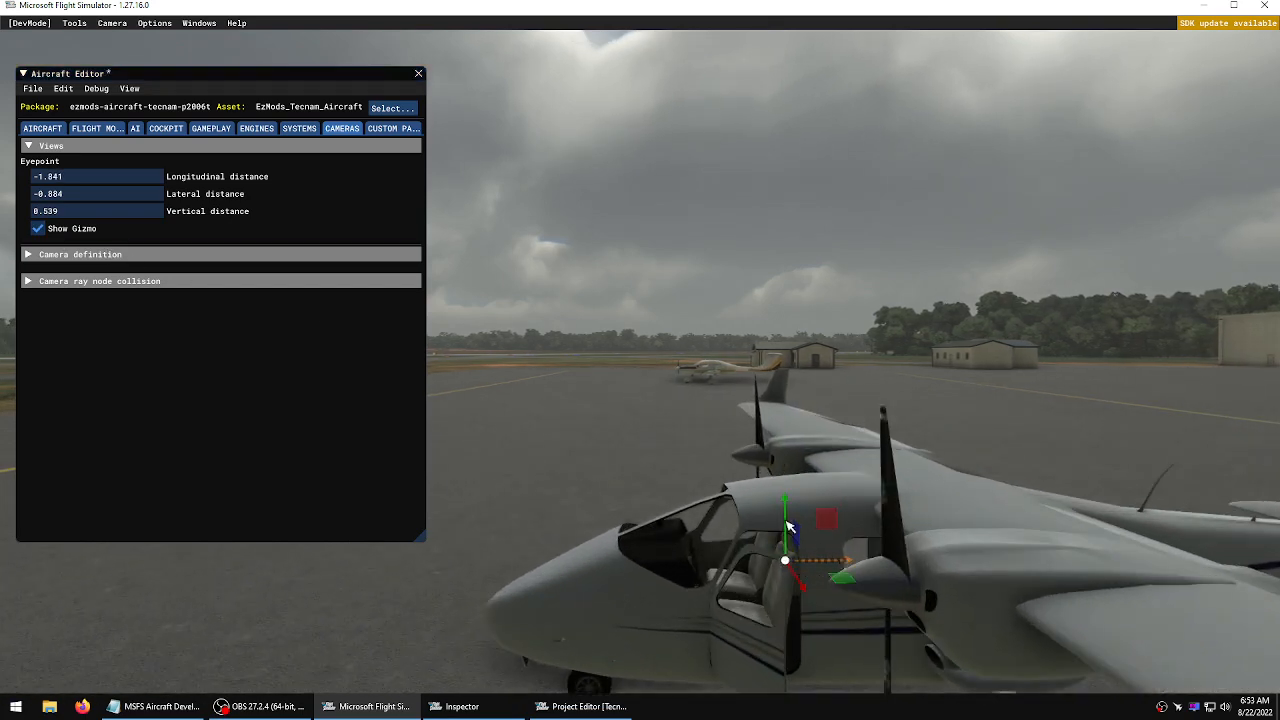
left_click_drag(788, 507, 793, 510)
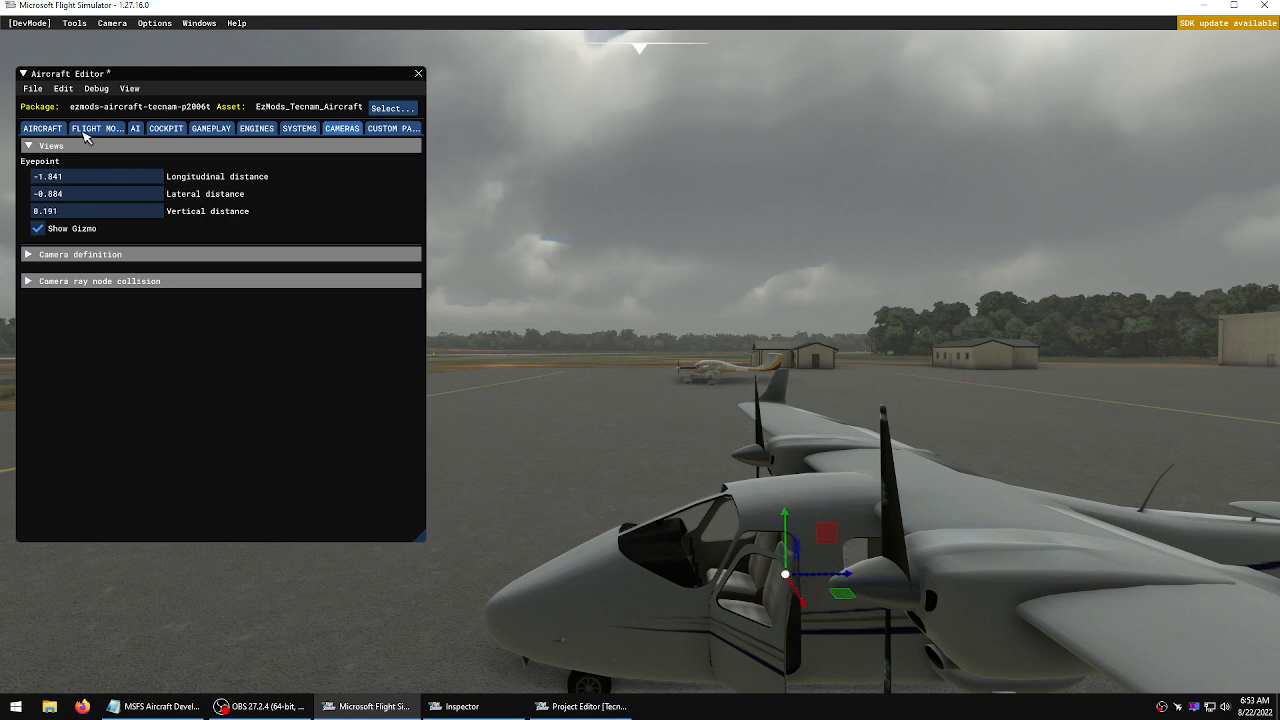
Save and resync the aircraft in the Aircraft Editor, then close the console
left_click(32, 88)
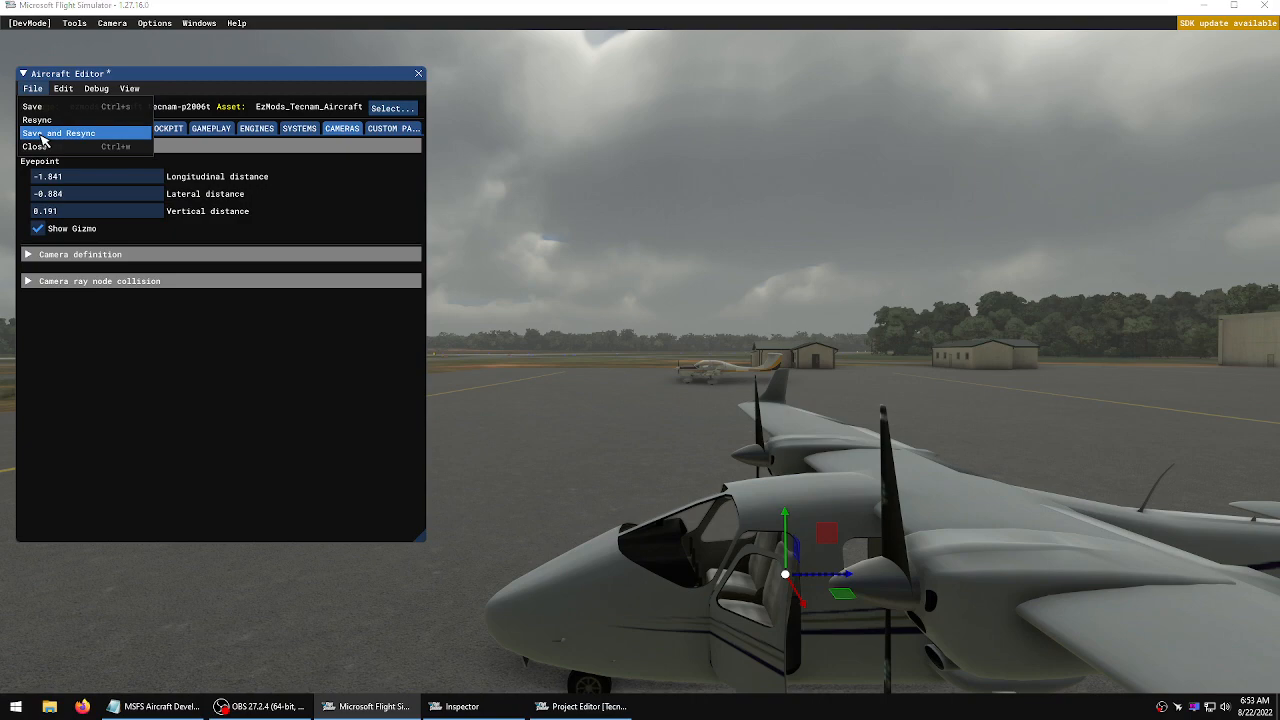
left_click(43, 133)
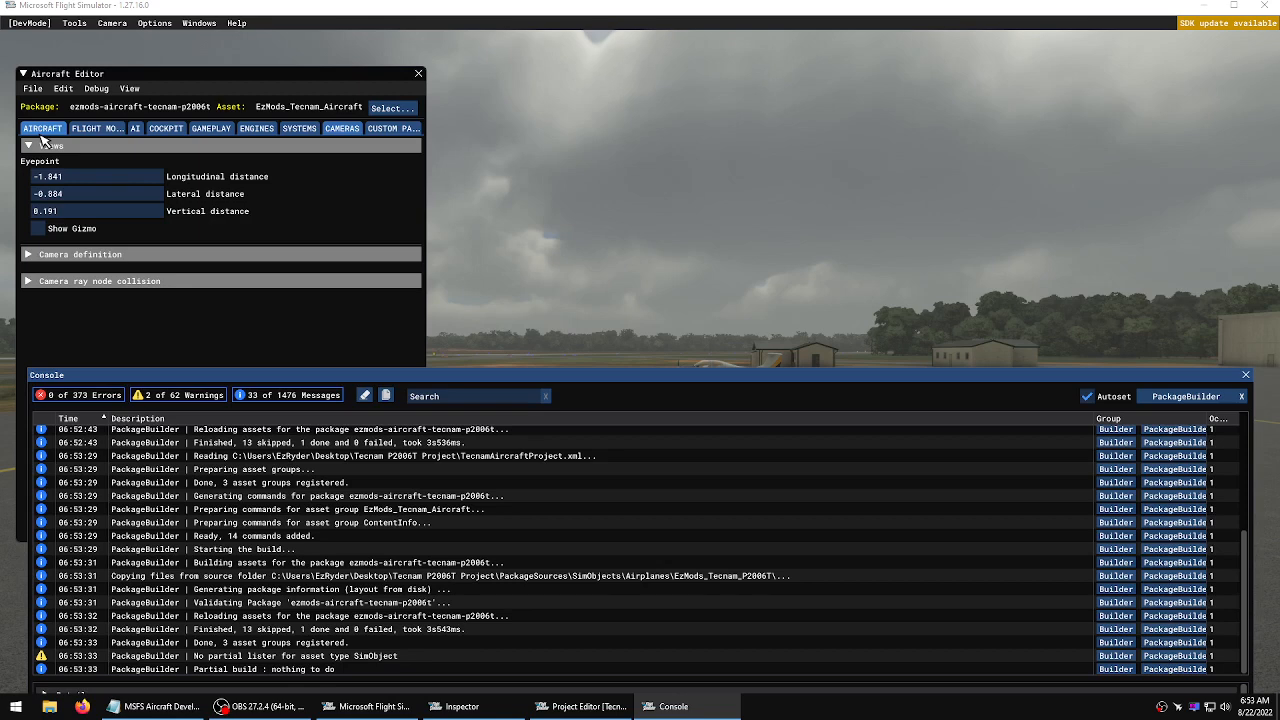
left_click(1246, 375)
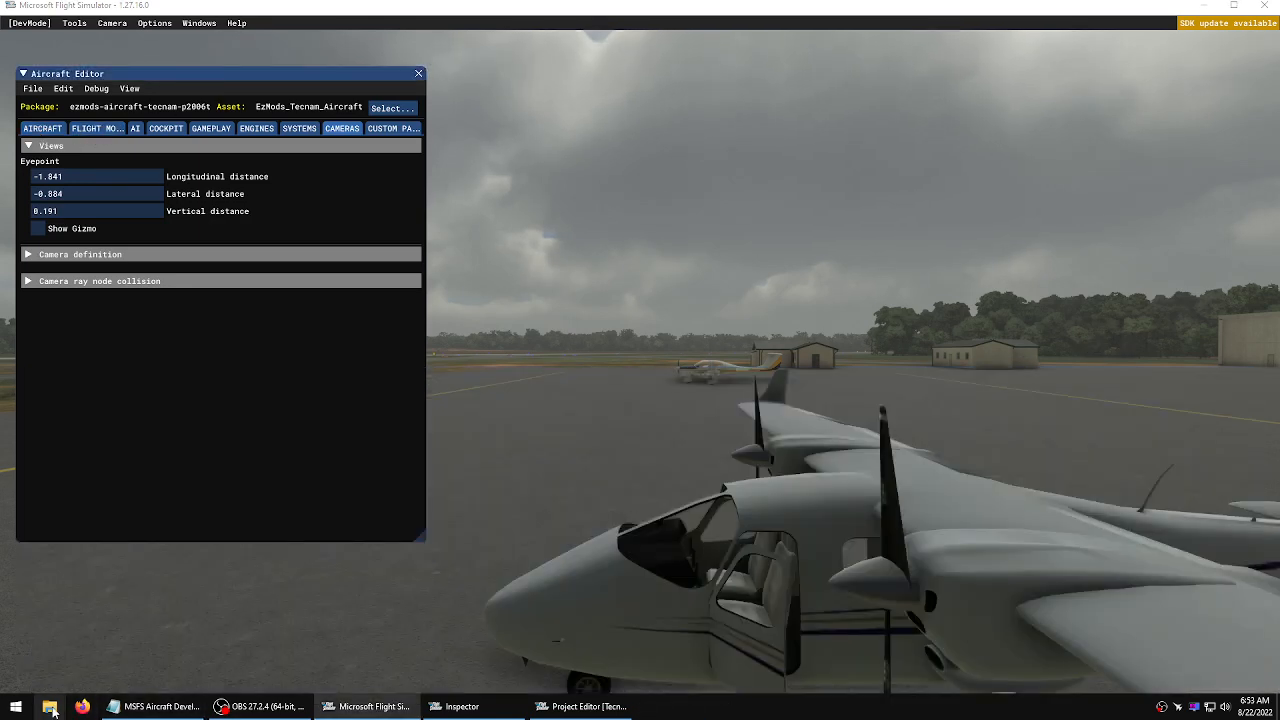
Open cameras.cfg in the project's EzMods_Tecnam_P2006T source folder, check its eyepoint line, then close Notepad and the folder
left_click(50, 707)
left_click(287, 336)
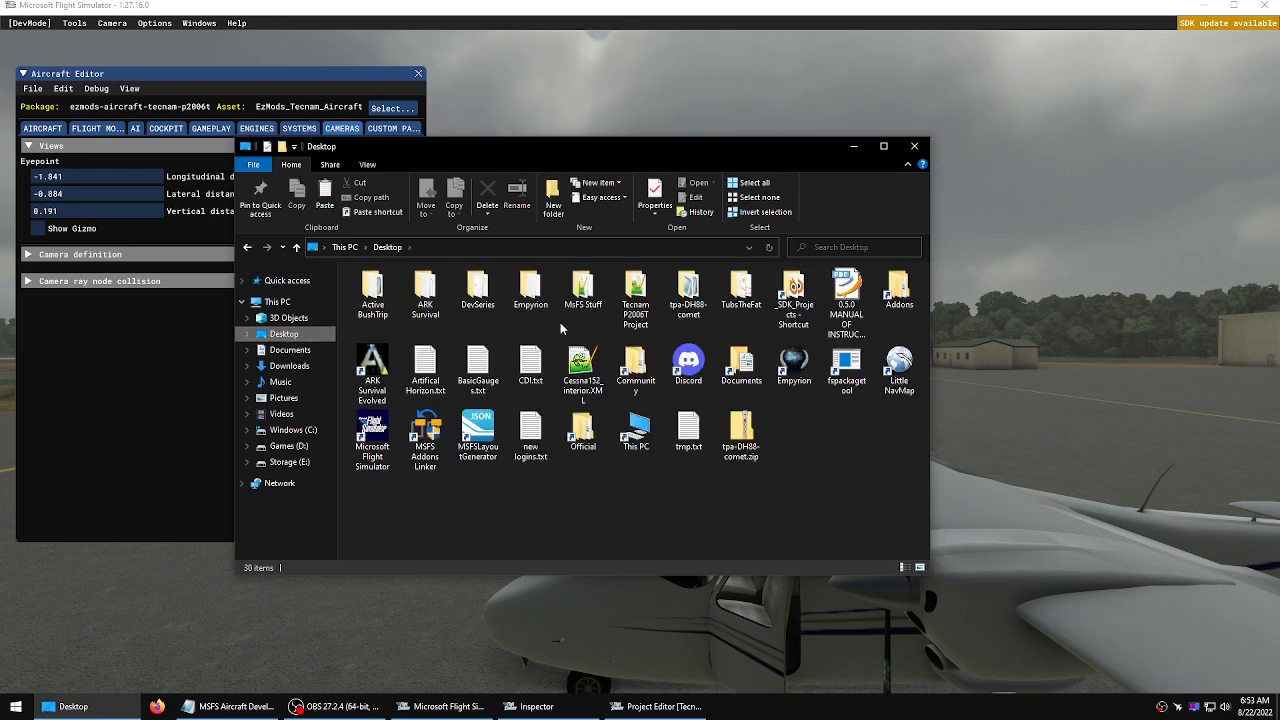
double_click(627, 302)
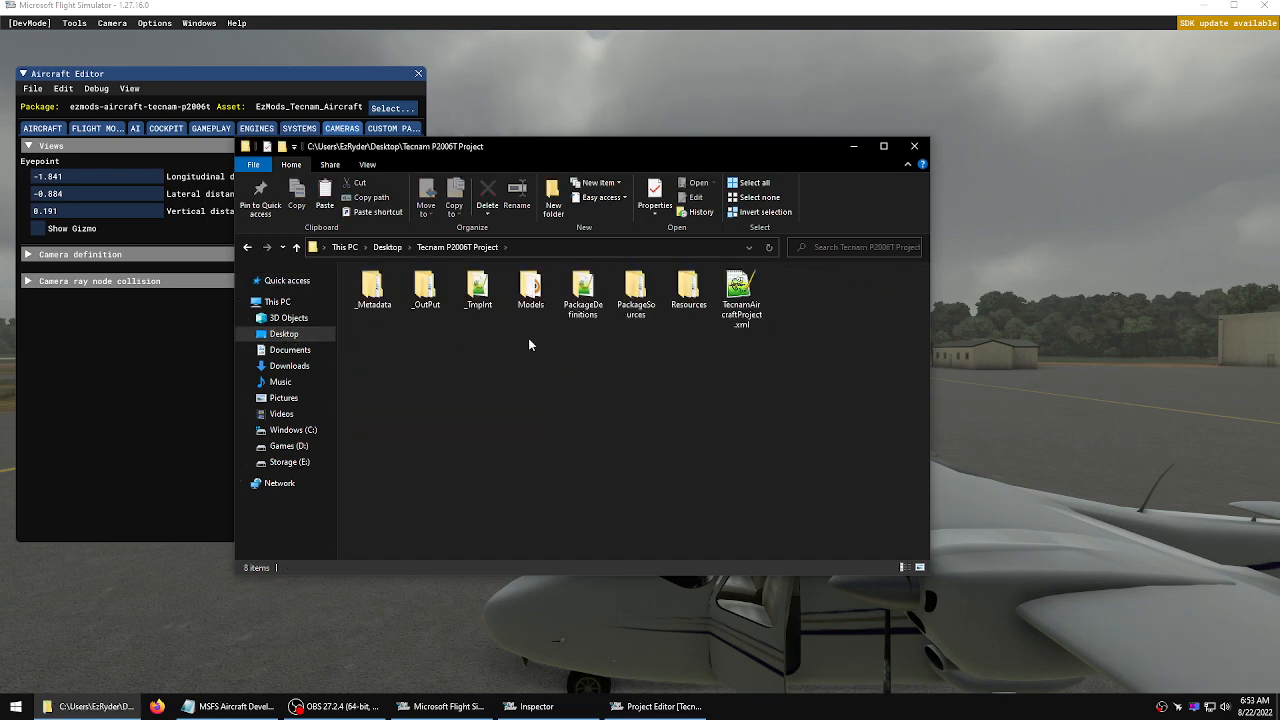
double_click(636, 295)
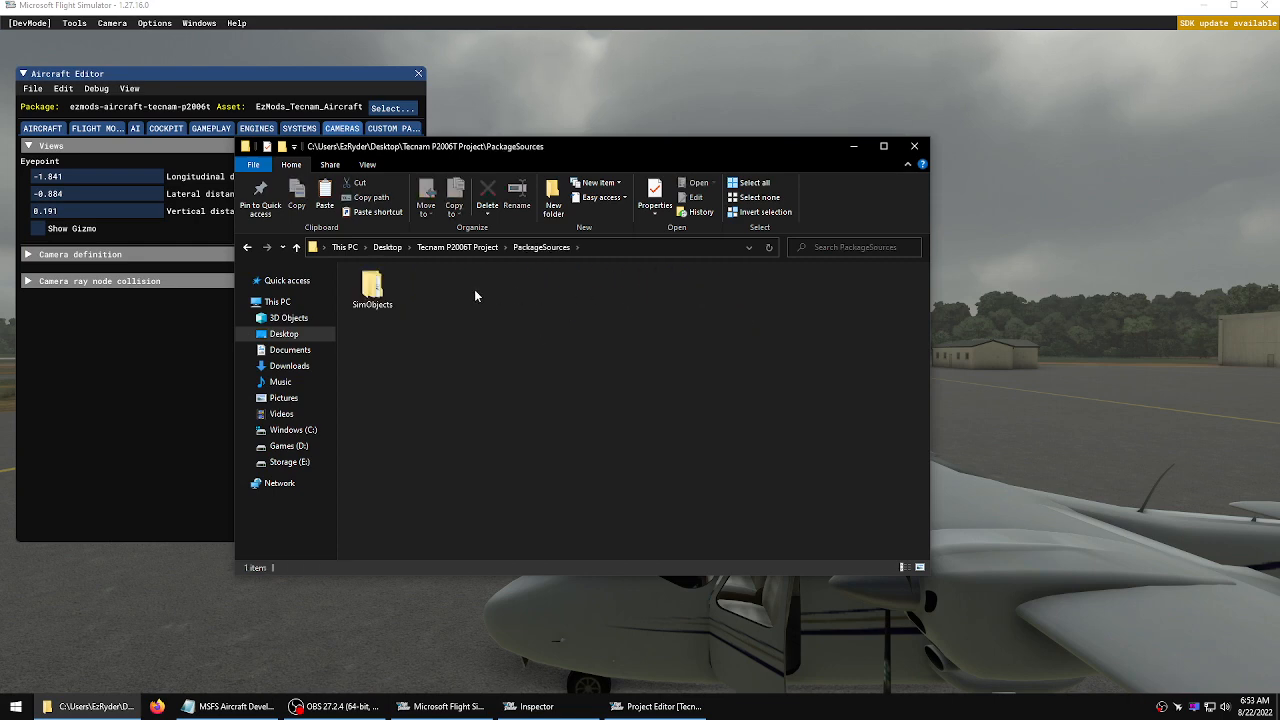
double_click(385, 292)
double_click(385, 292)
double_click(385, 292)
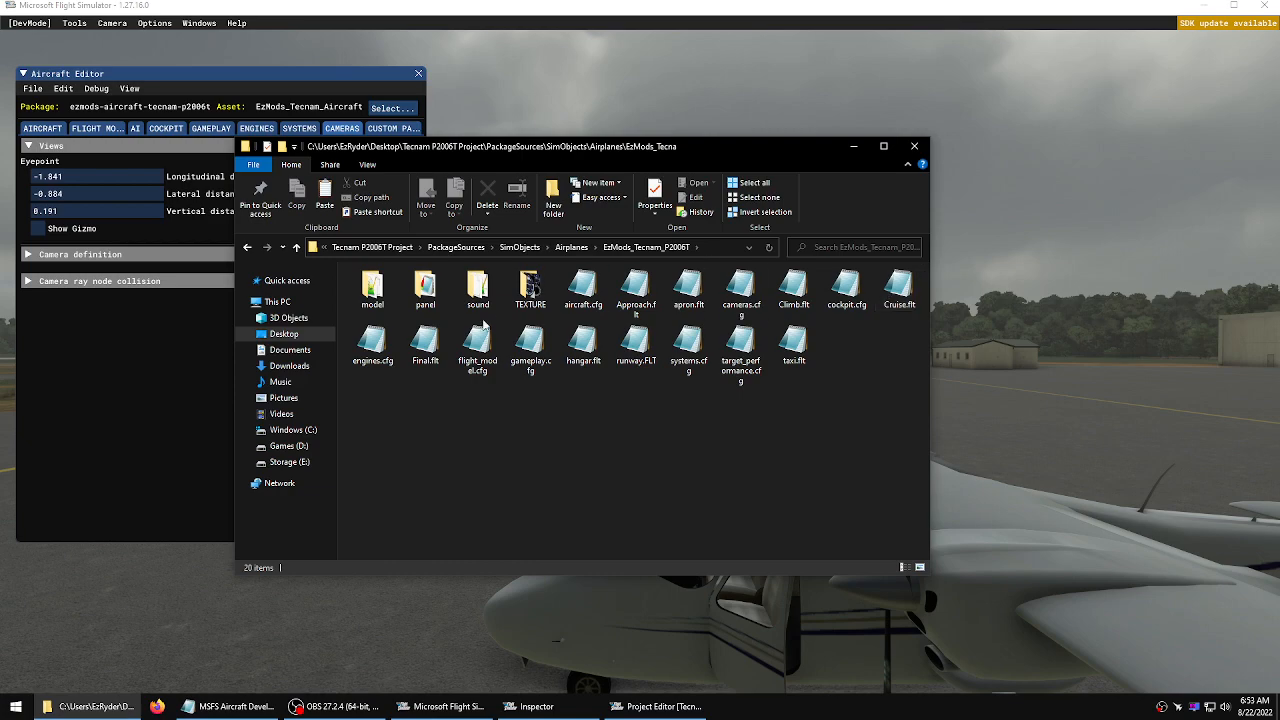
left_click(741, 292)
double_click(743, 293)
left_click_drag(580, 288, 706, 288)
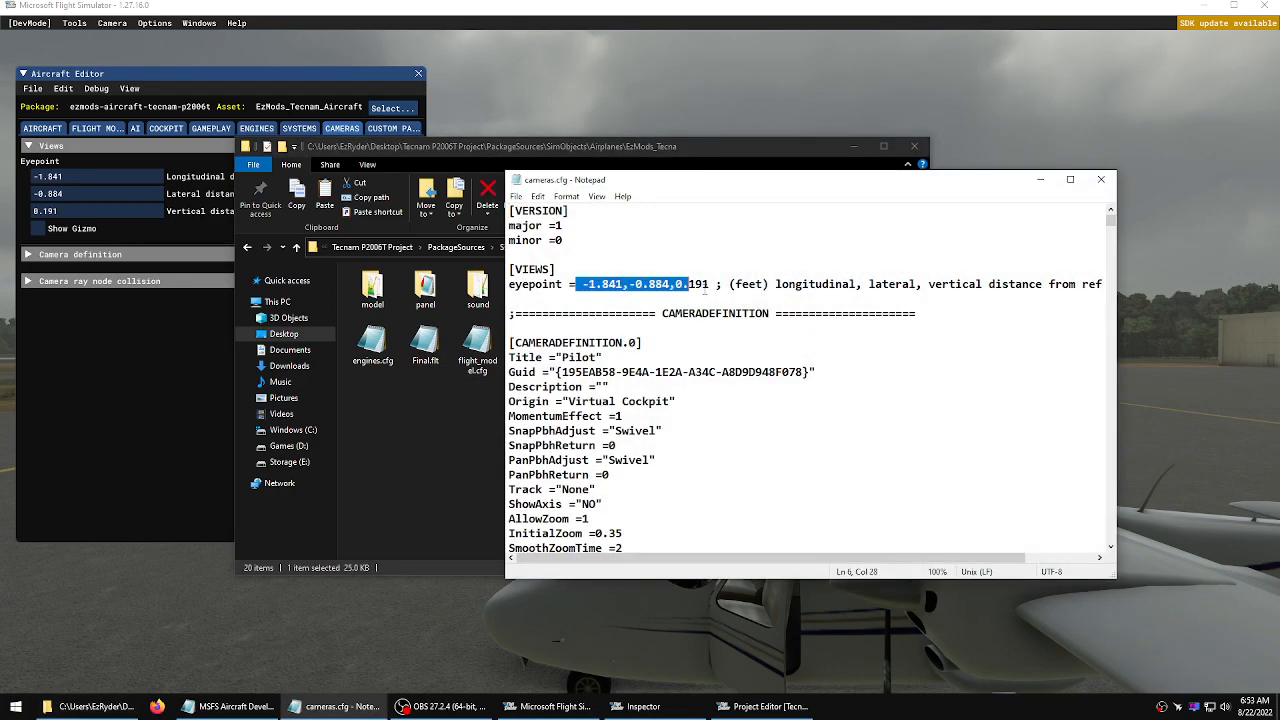
left_click(689, 351)
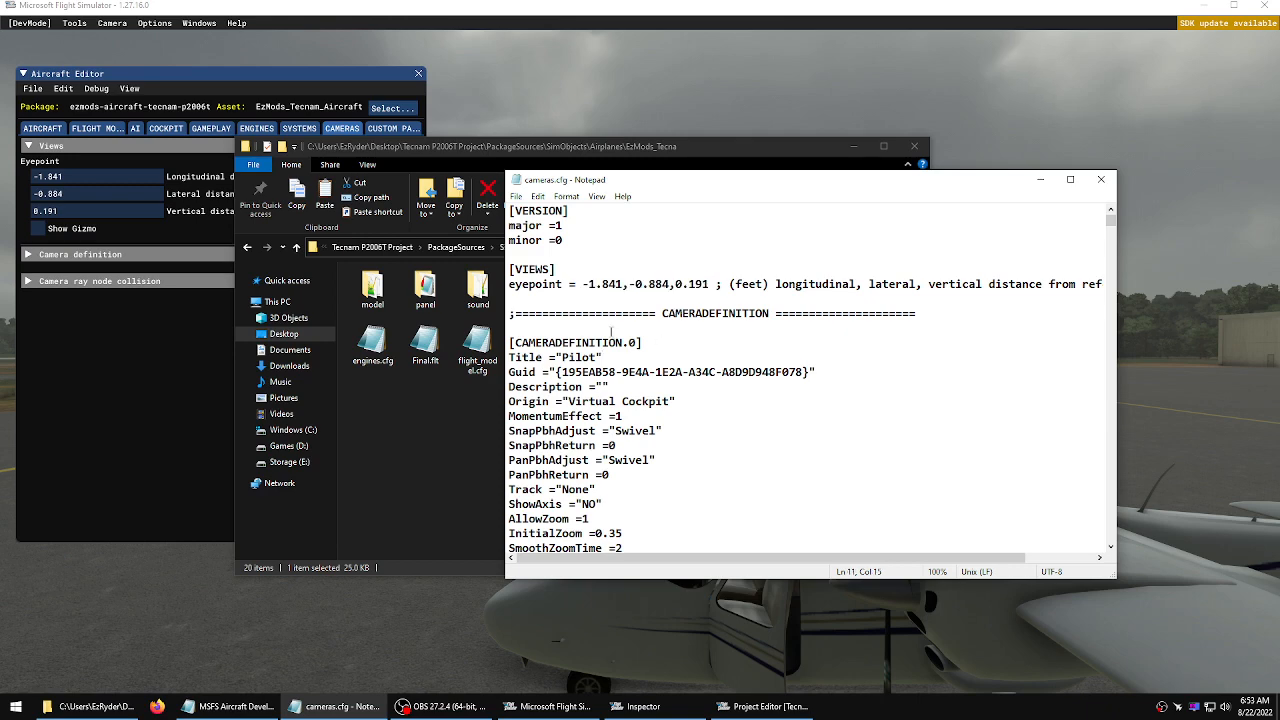
left_click(1102, 180)
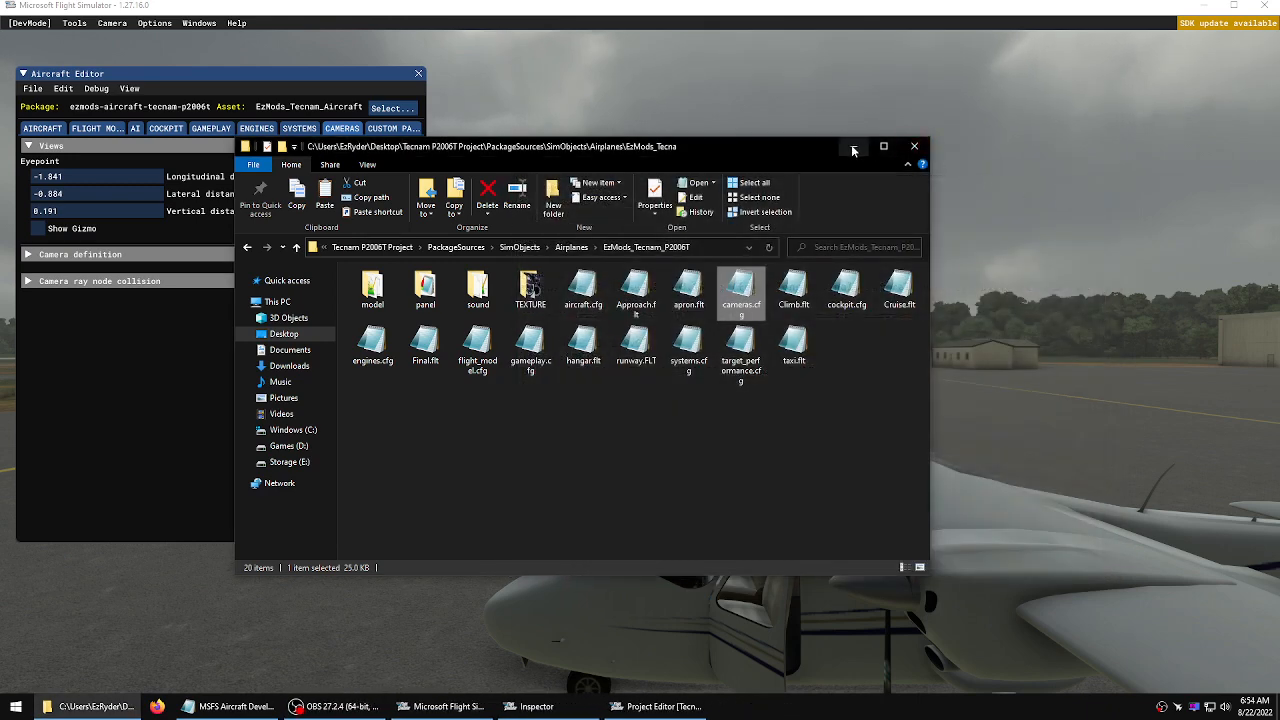
left_click(914, 146)
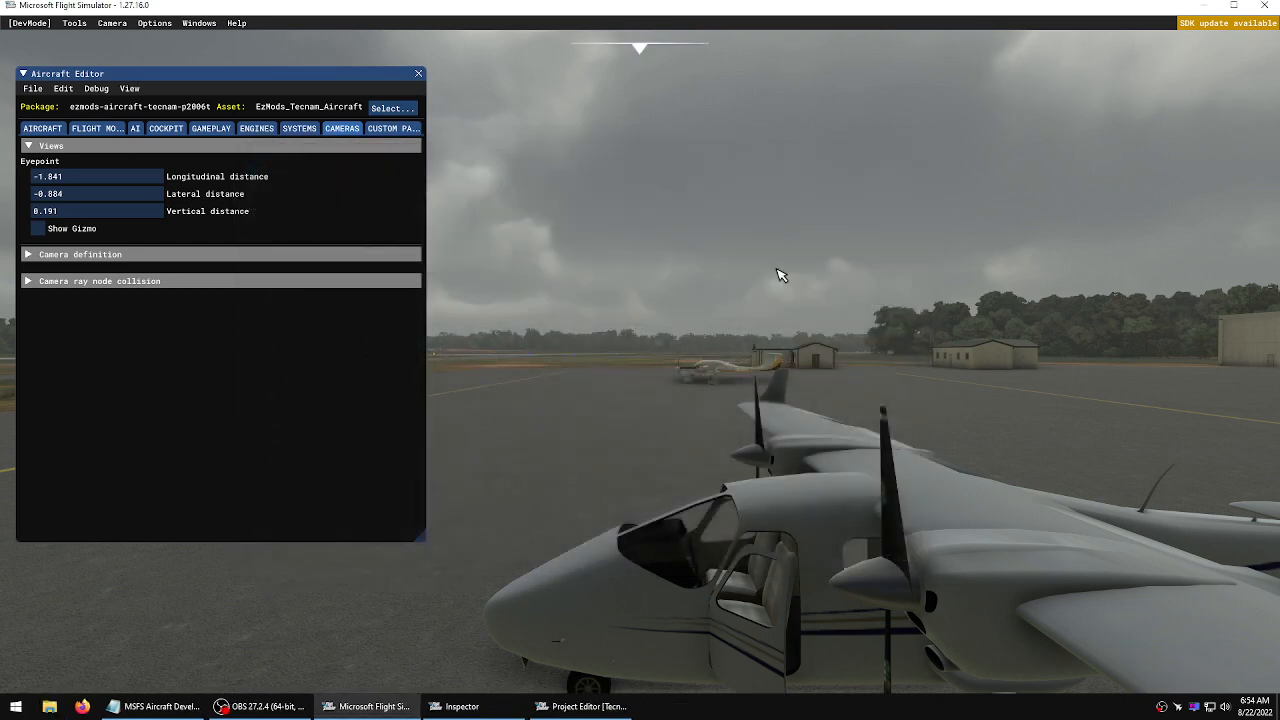
Turn off the Developer Camera and look around the cockpit from the updated eyepoint
left_click(116, 24)
left_click(116, 42)
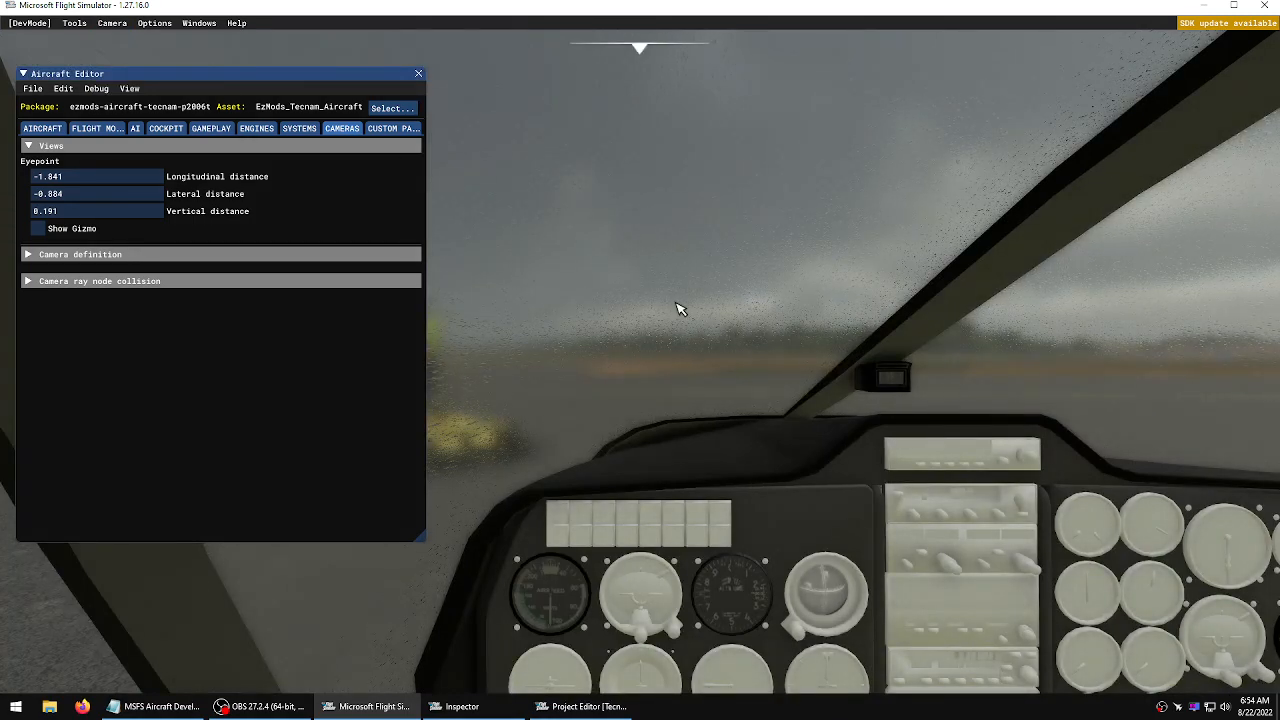
left_click(720, 302)
mouse_move(629, 297)
right_mouse_down()
mouse_move(760, 305)
mouse_move(880, 360)
mouse_move(905, 440)
mouse_move(1030, 465)
mouse_move(1065, 455)
mouse_move(631, 289)
right_mouse_up()
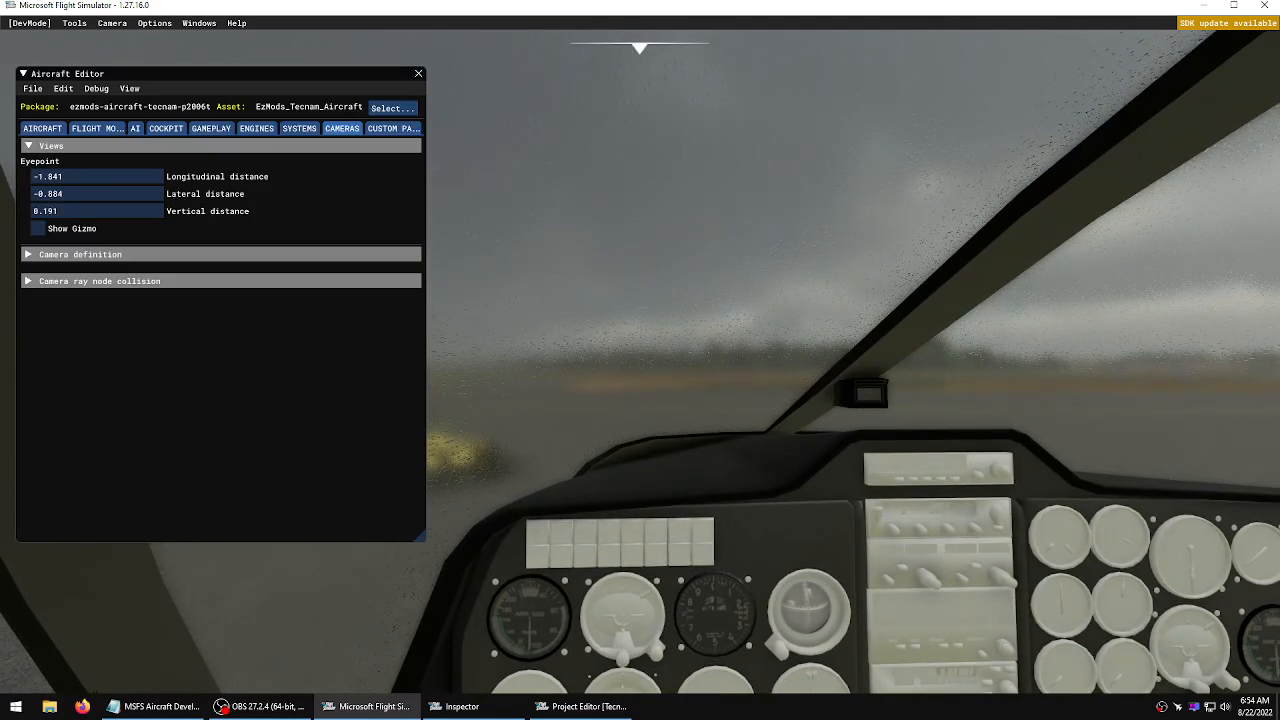
Look around the cockpit, then switch on the Developer Camera and fly around to view the aircraft from outside
right_click_drag(672, 622, 652, 599)
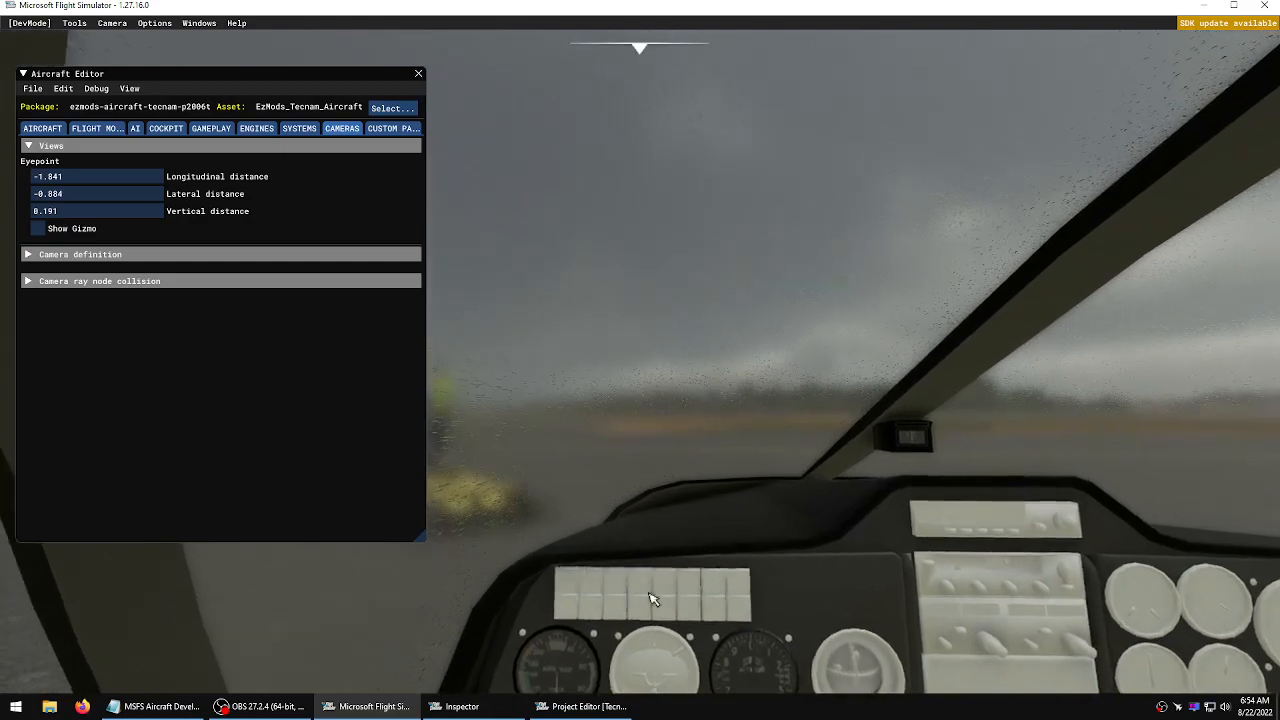
mouse_move(666, 343)
right_mouse_down()
mouse_move(666, 492)
mouse_move(666, 330)
right_mouse_up()
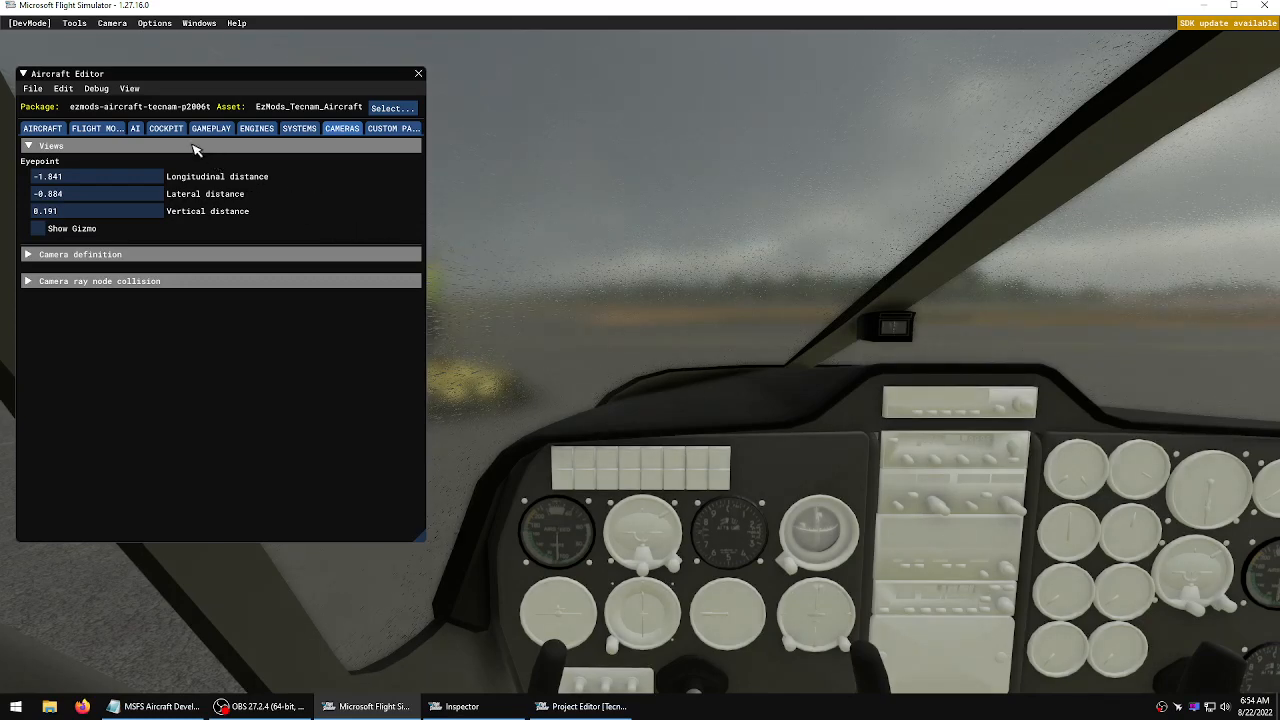
left_click(112, 23)
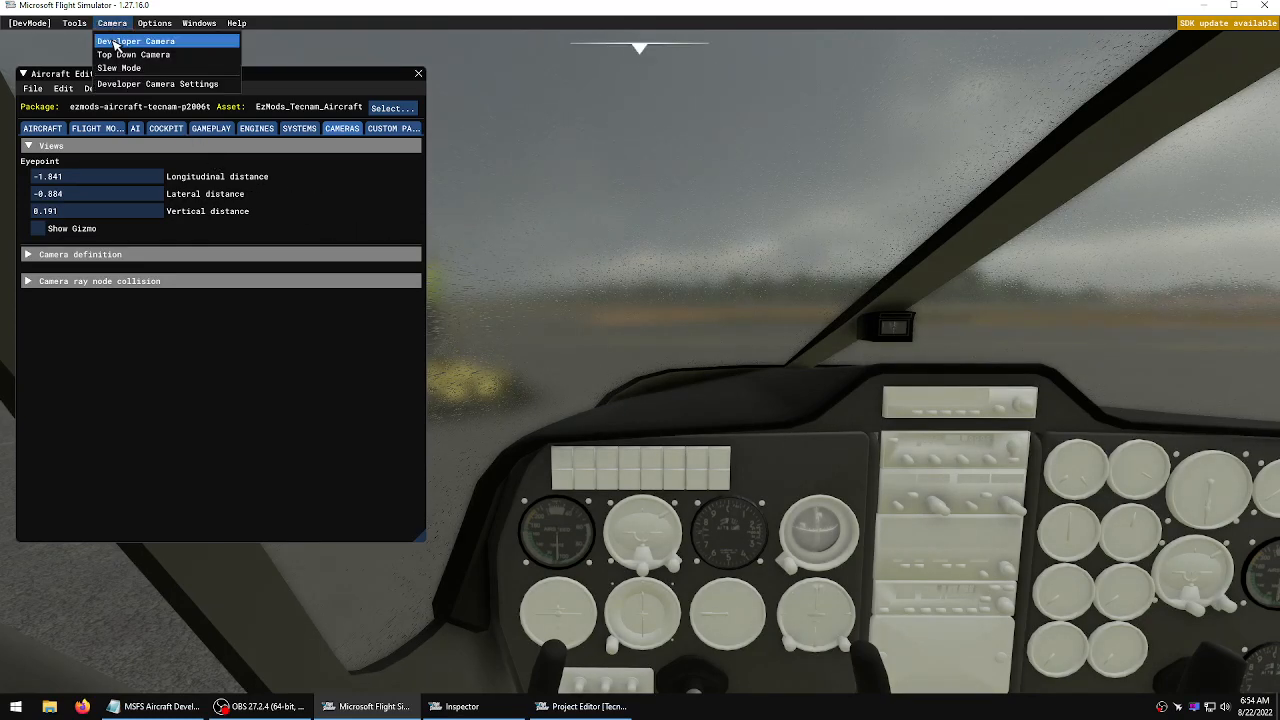
left_click(115, 42)
left_click(822, 334)
key("w")
key("a")
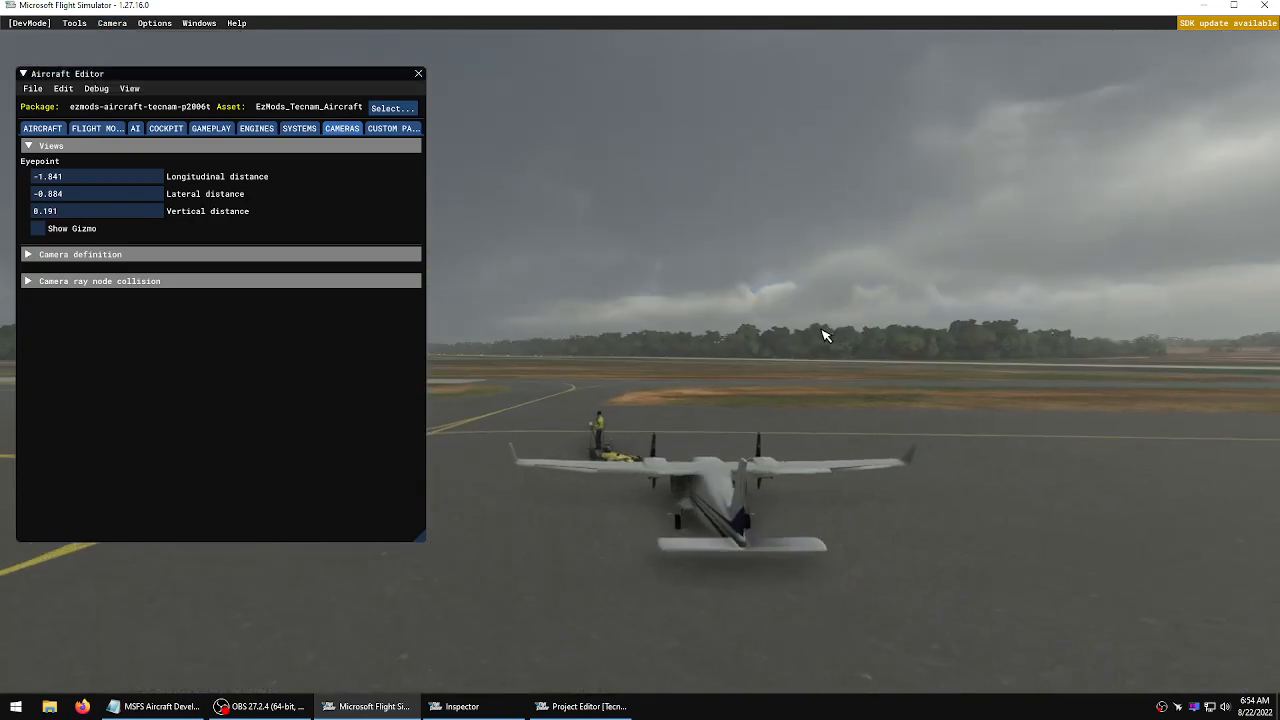
key("a")
key("KP_6")
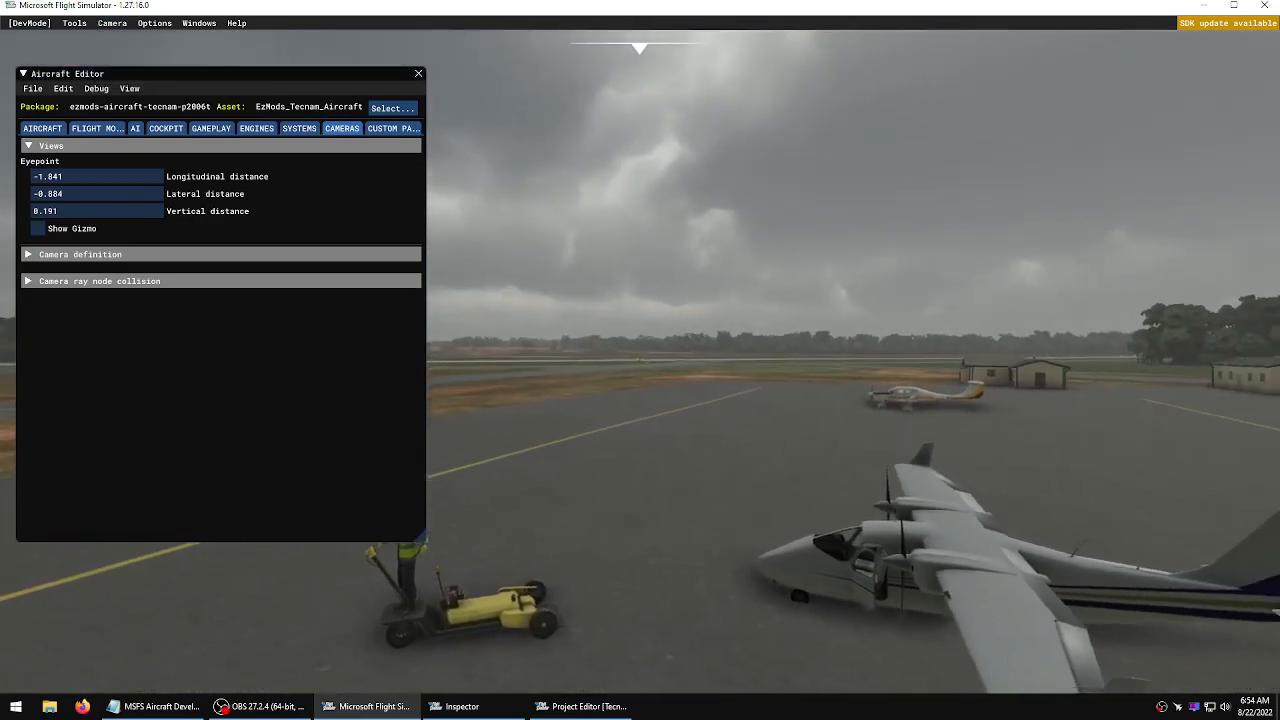
key("f")
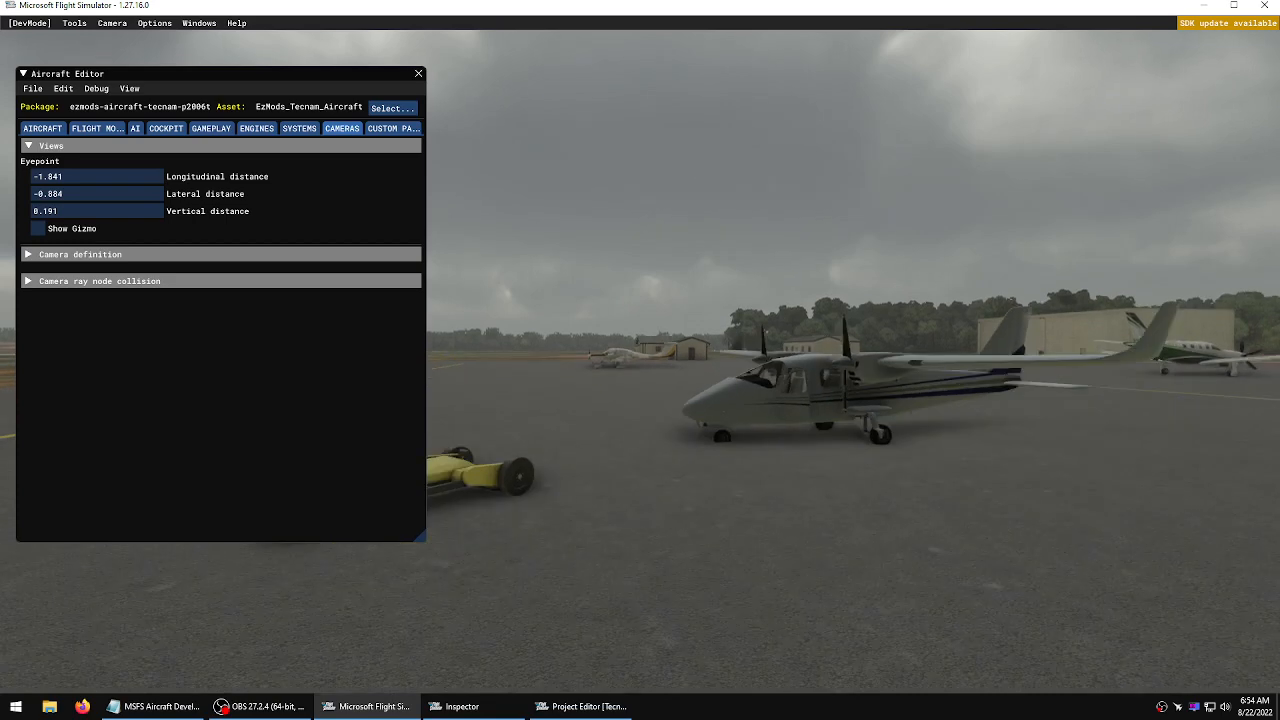
key("w")
key("w")
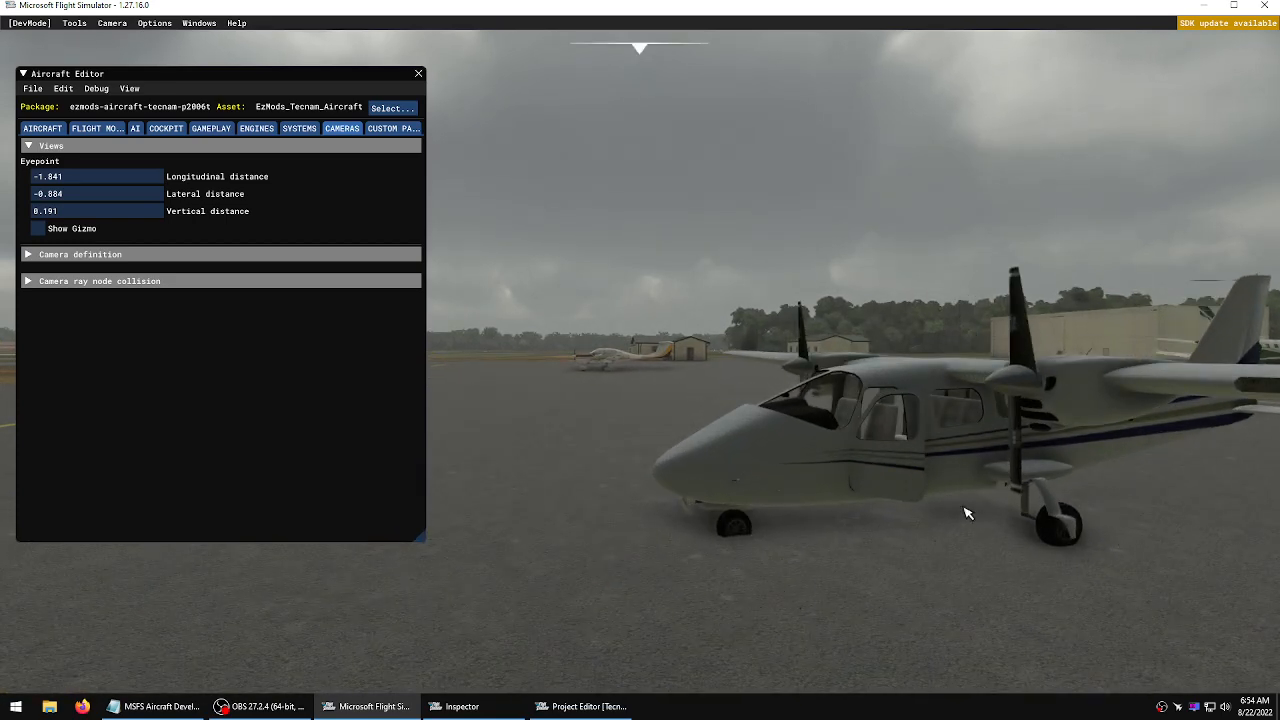
Show the eyepoint gizmo and move the eyepoint to -1.917 longitudinal and 0.024 vertical distance
left_click(39, 229)
key("d")
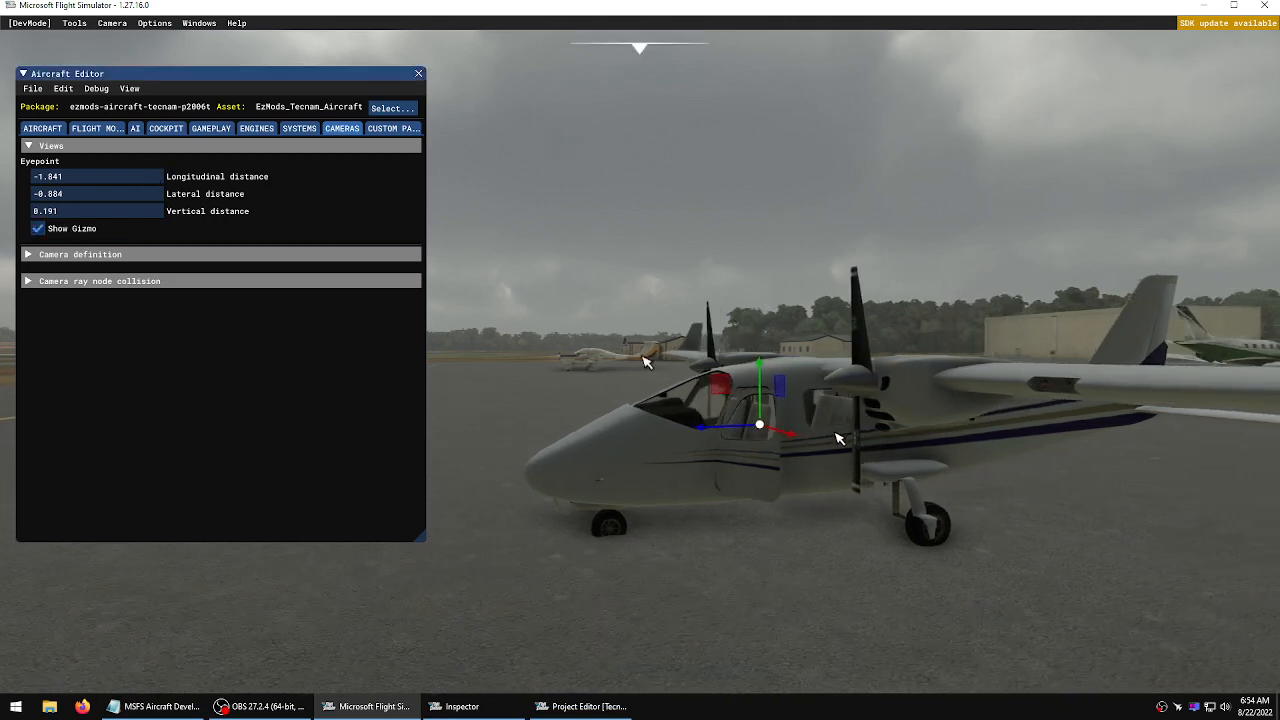
key("w")
key("d")
key("w")
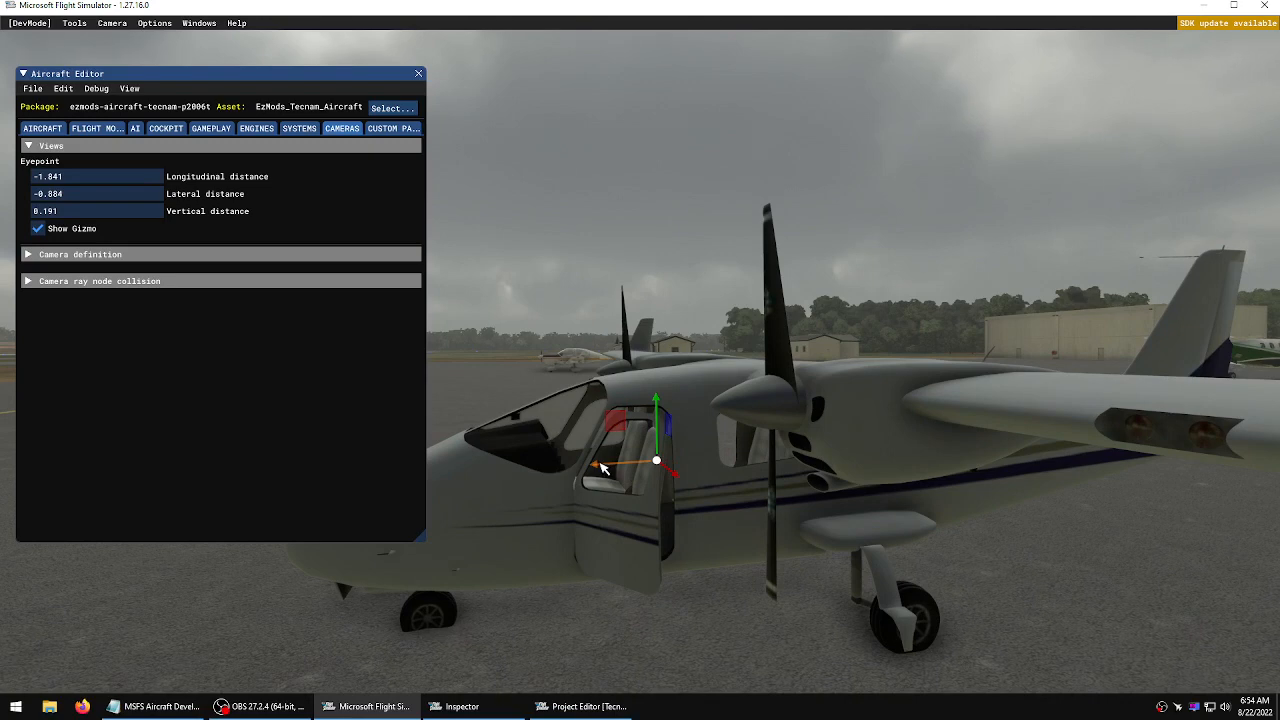
left_click_drag(603, 467, 663, 414)
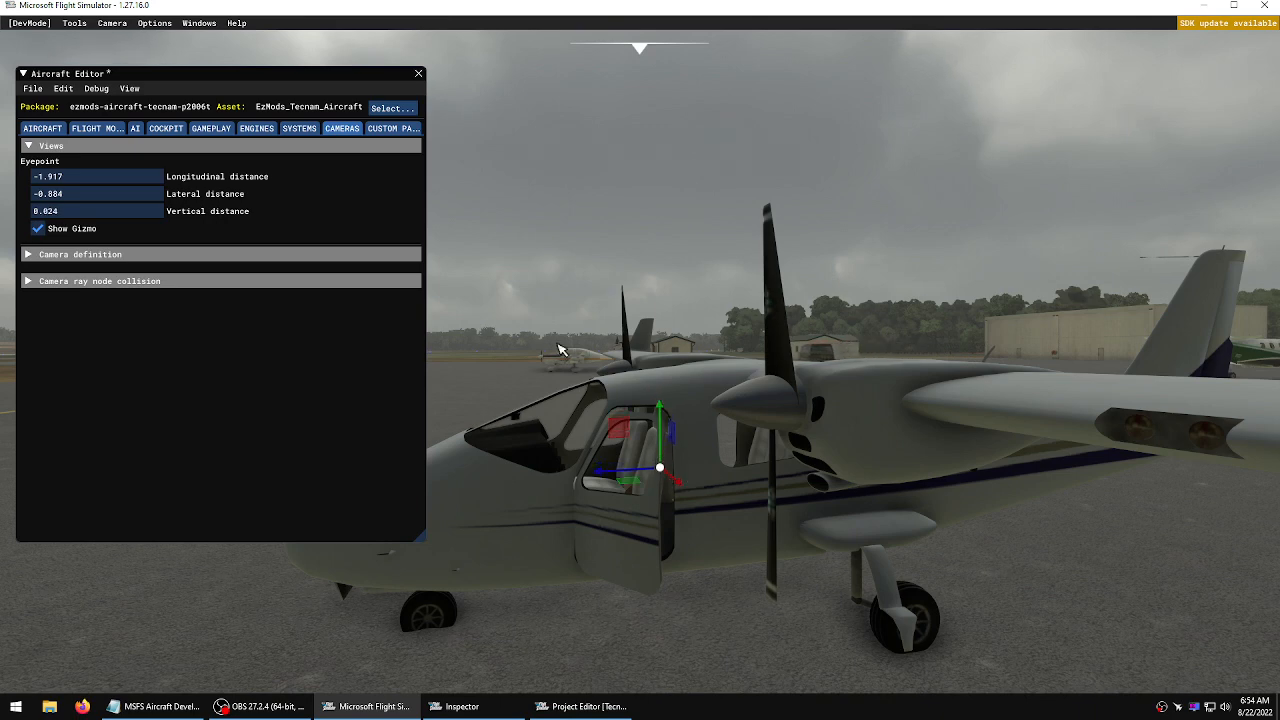
Save and resync the aircraft in the Aircraft Editor, then close the console
left_click(34, 89)
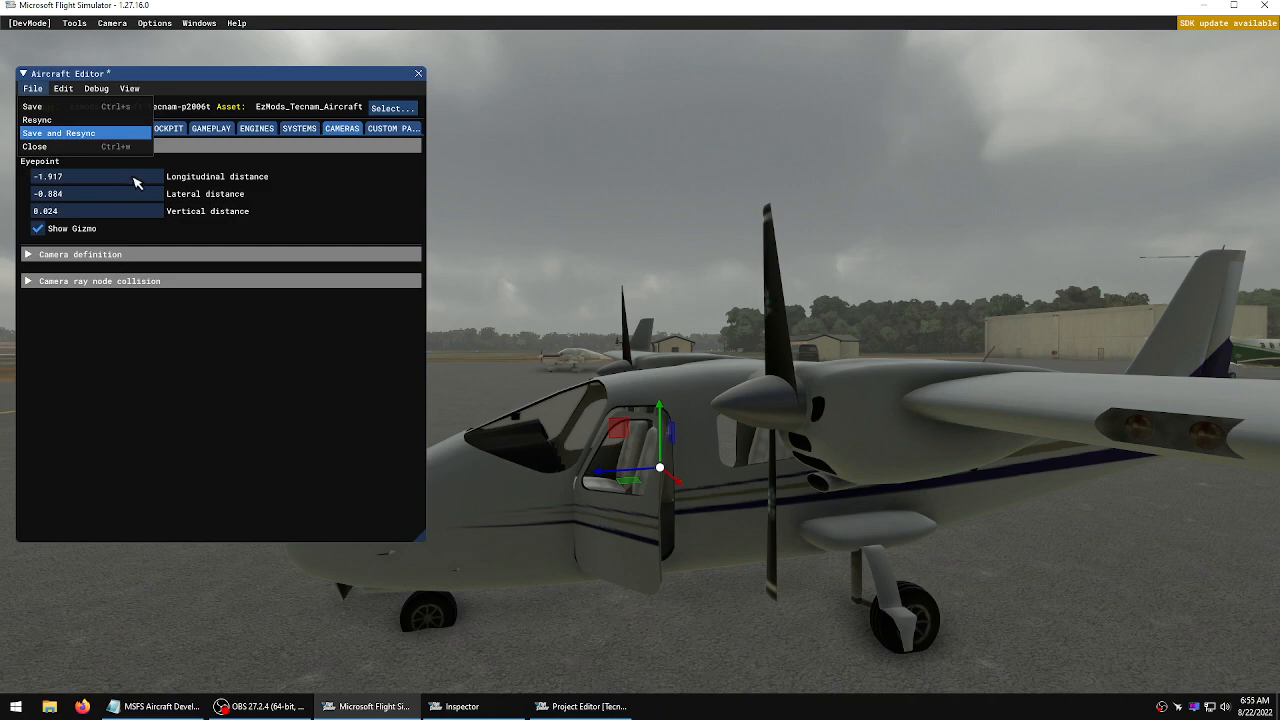
left_click(90, 133)
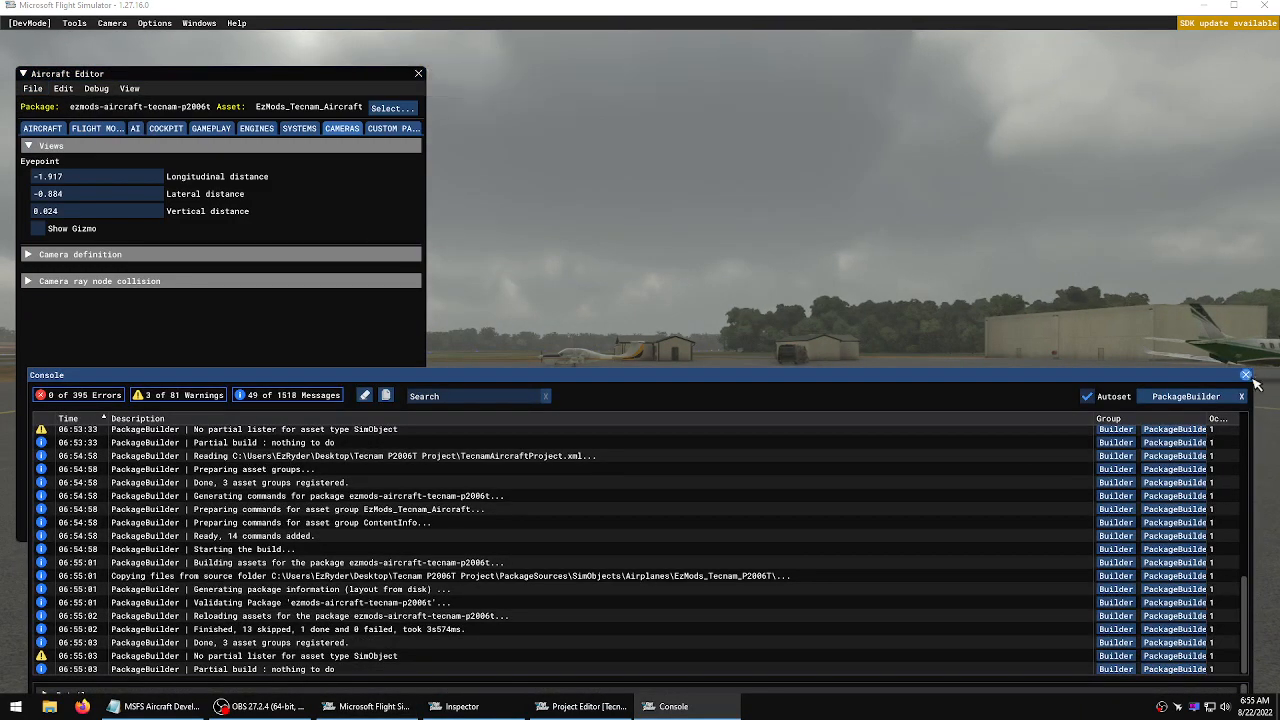
left_click(1246, 376)
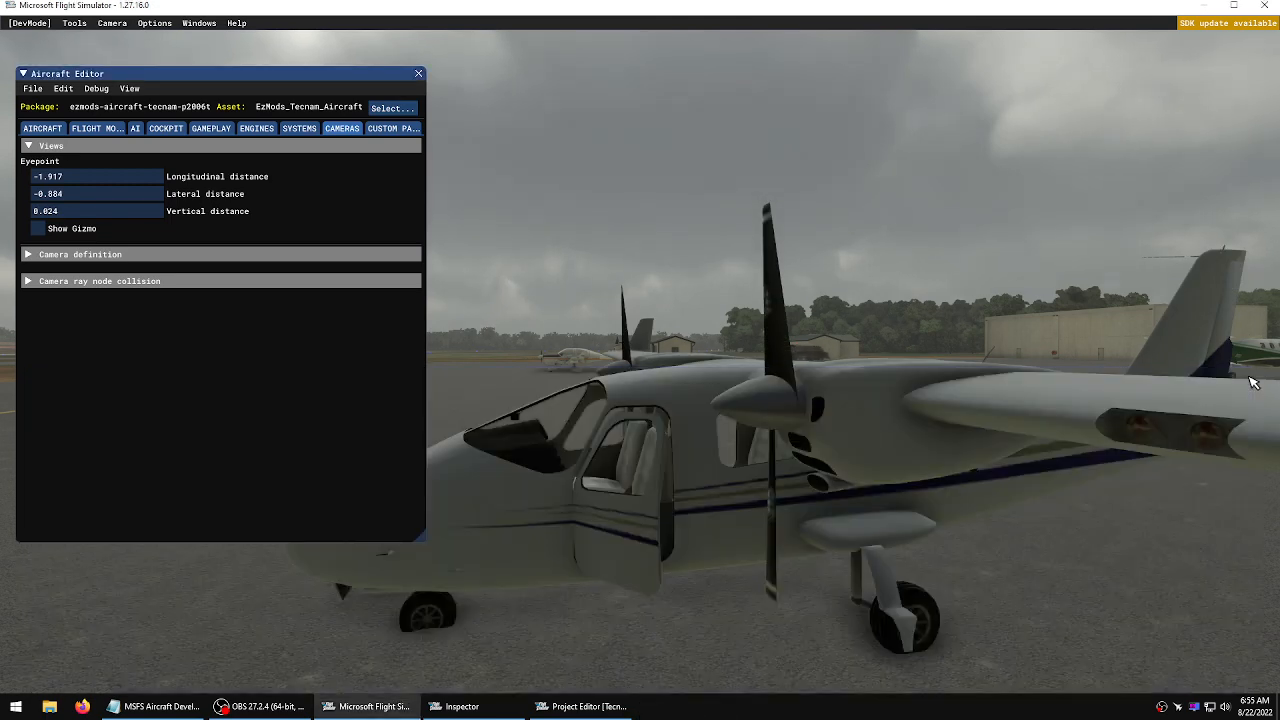
Widen the Aircraft Editor window and turn off the Developer Camera to check the cockpit view
key("s")
key("a")
key("w")
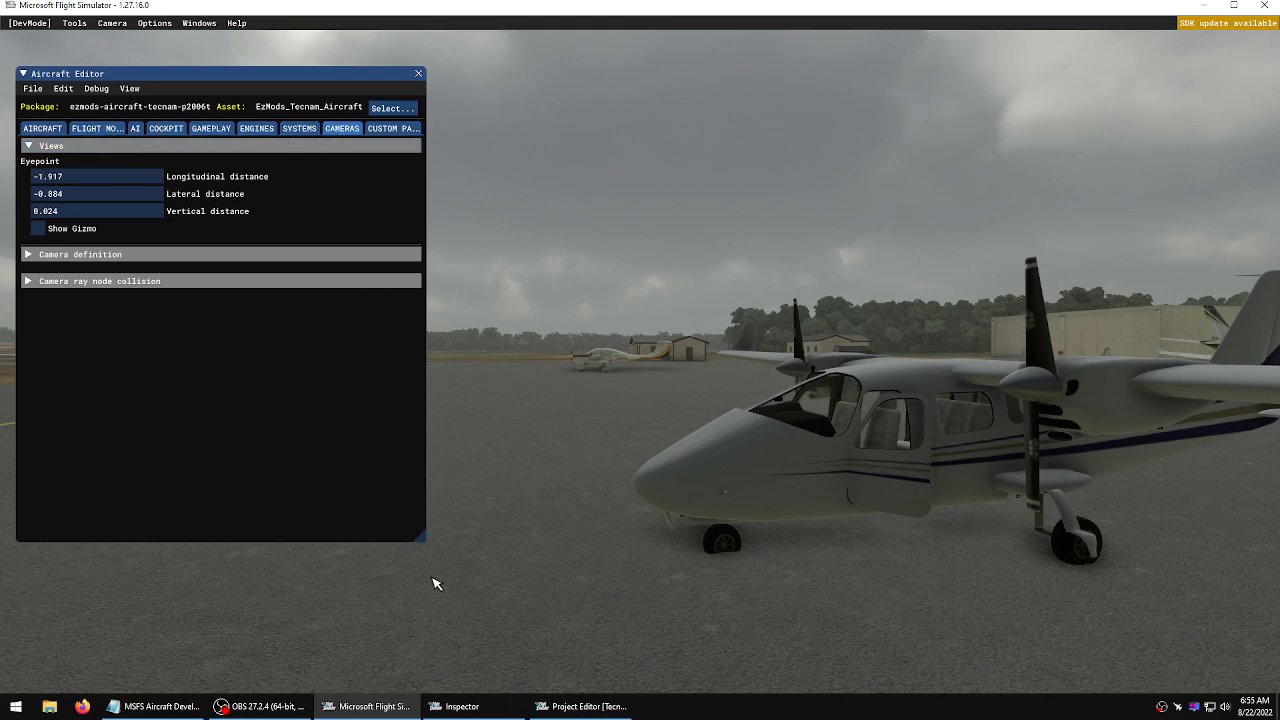
left_click_drag(419, 540, 497, 507)
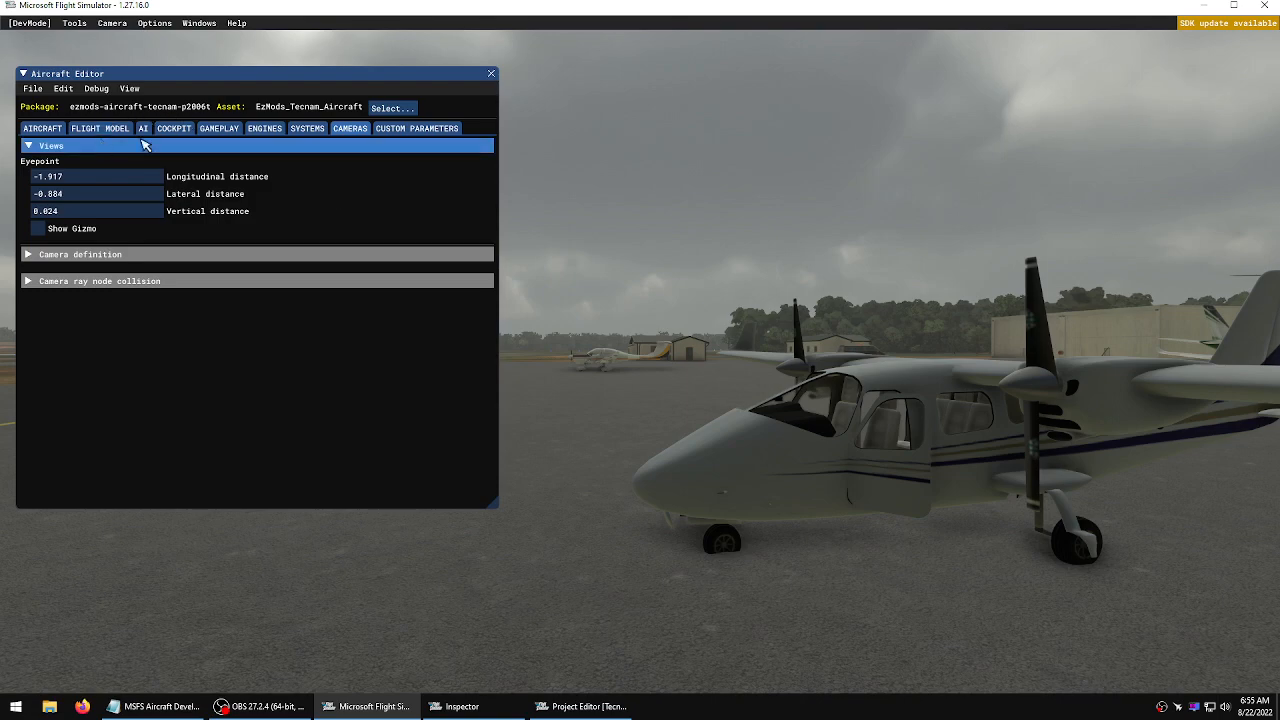
left_click(111, 22)
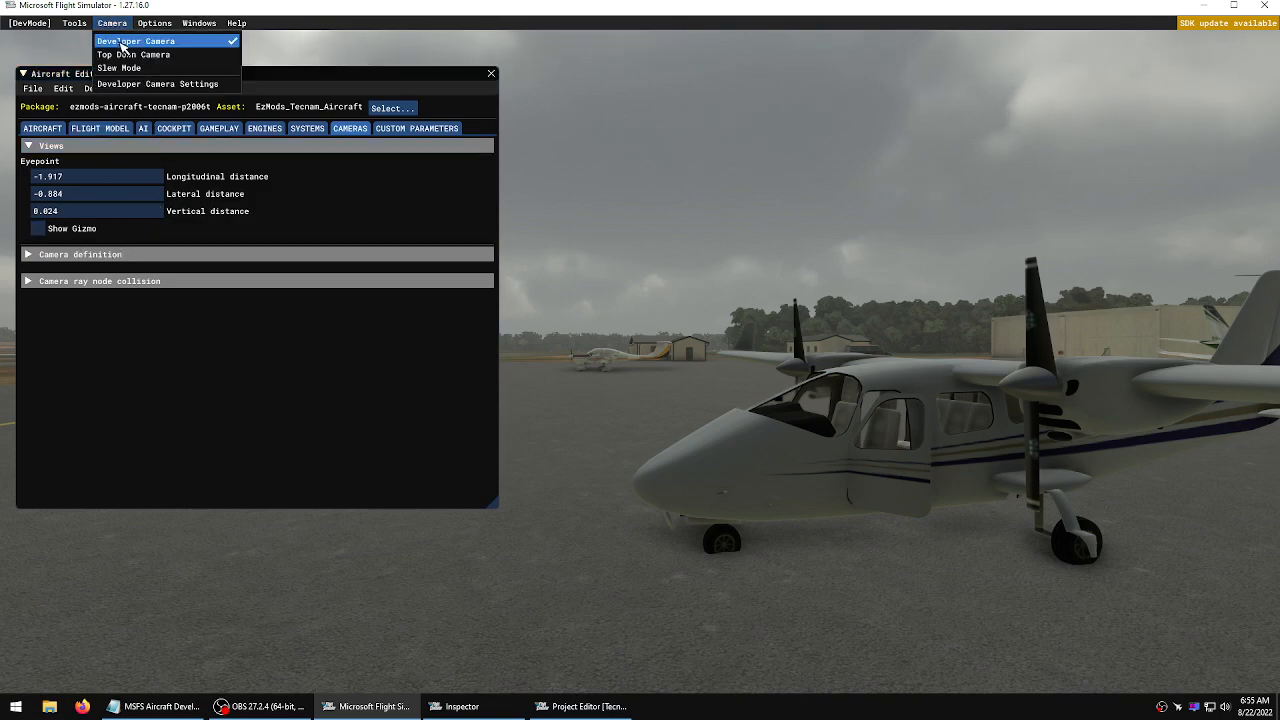
left_click(122, 42)
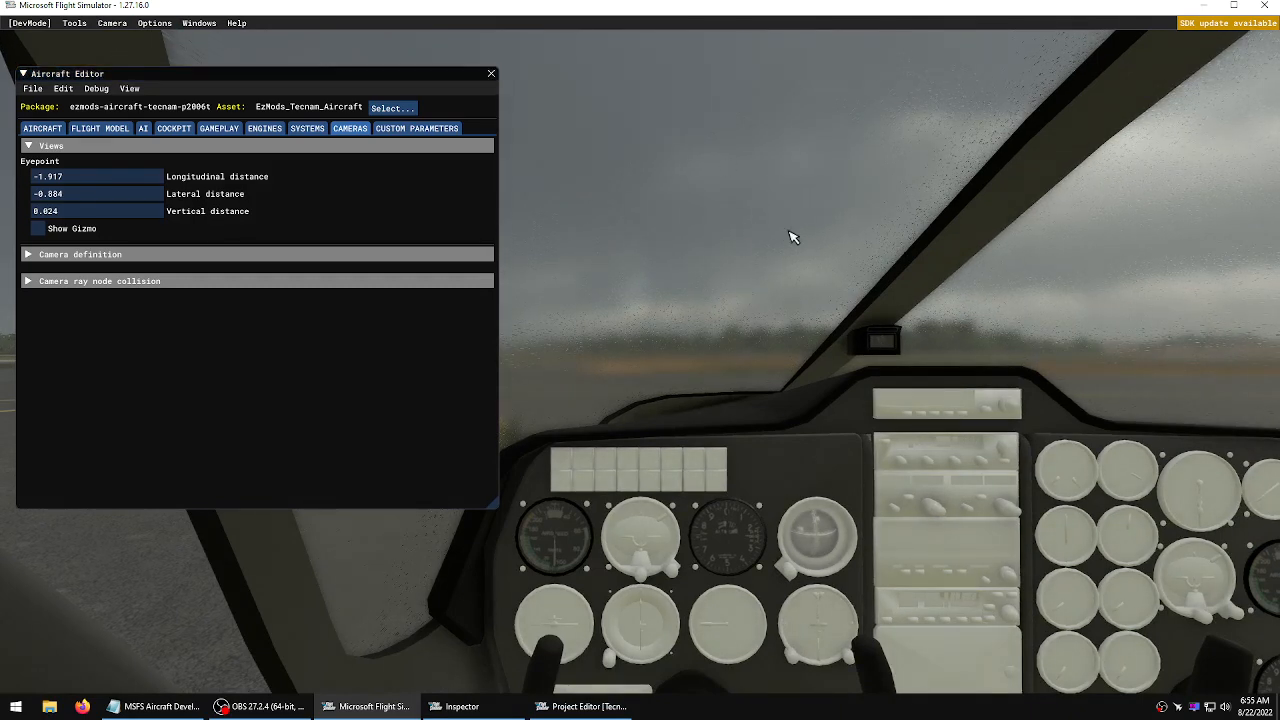
Switch the Developer Camera back on to view the aircraft and expand the Flight Model contact points section
left_click(110, 23)
left_click(120, 41)
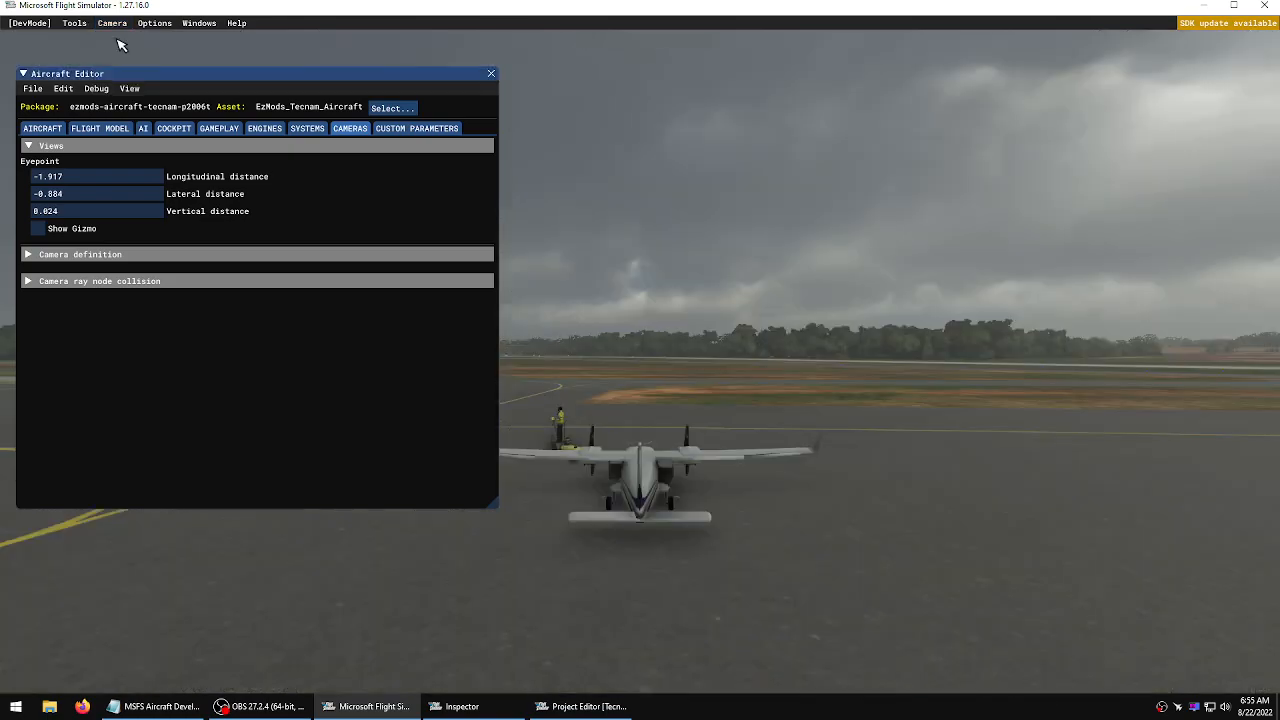
key("w")
key("a")
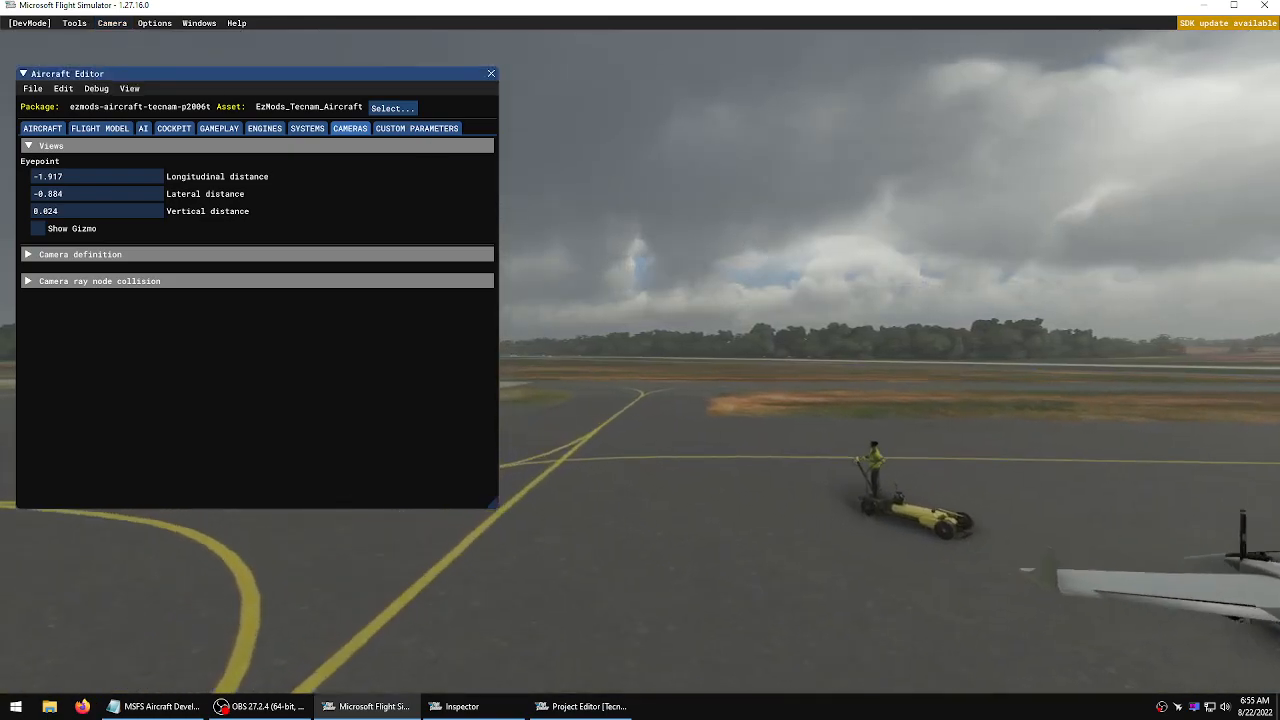
right_click_drag(766, 257, 645, 361)
key("w")
key("f")
key("w")
key("d")
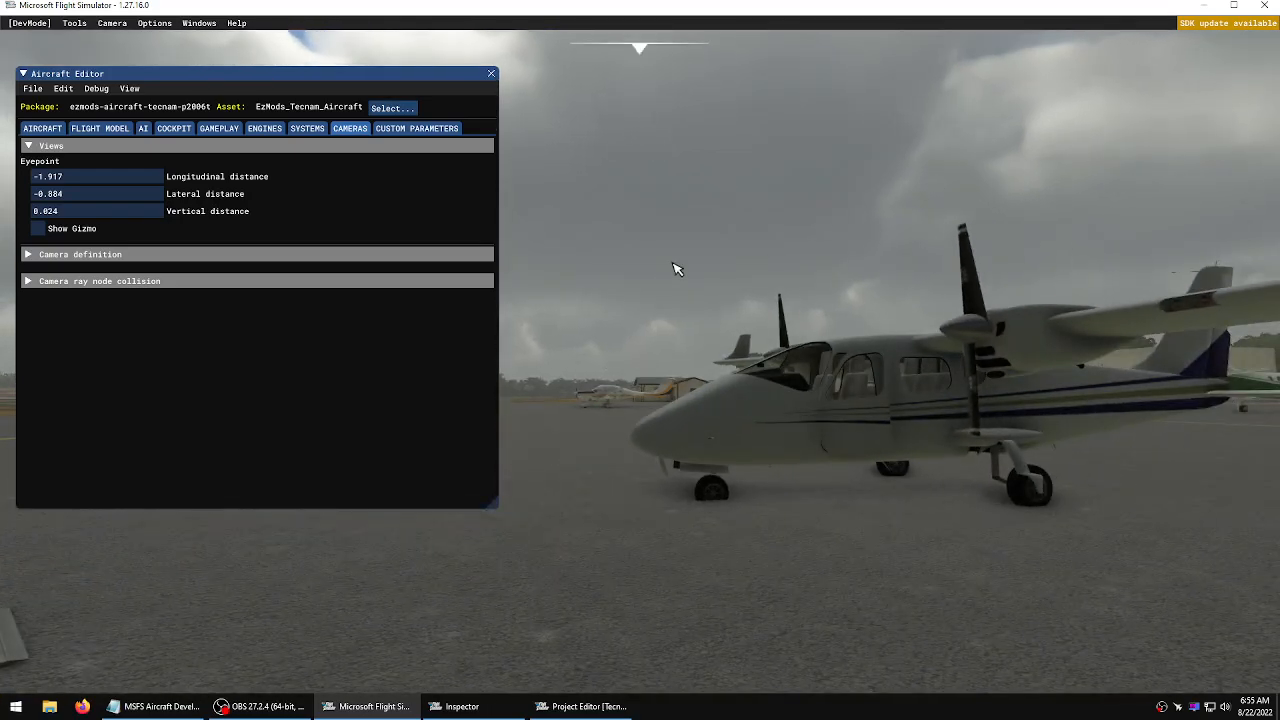
left_click(117, 134)
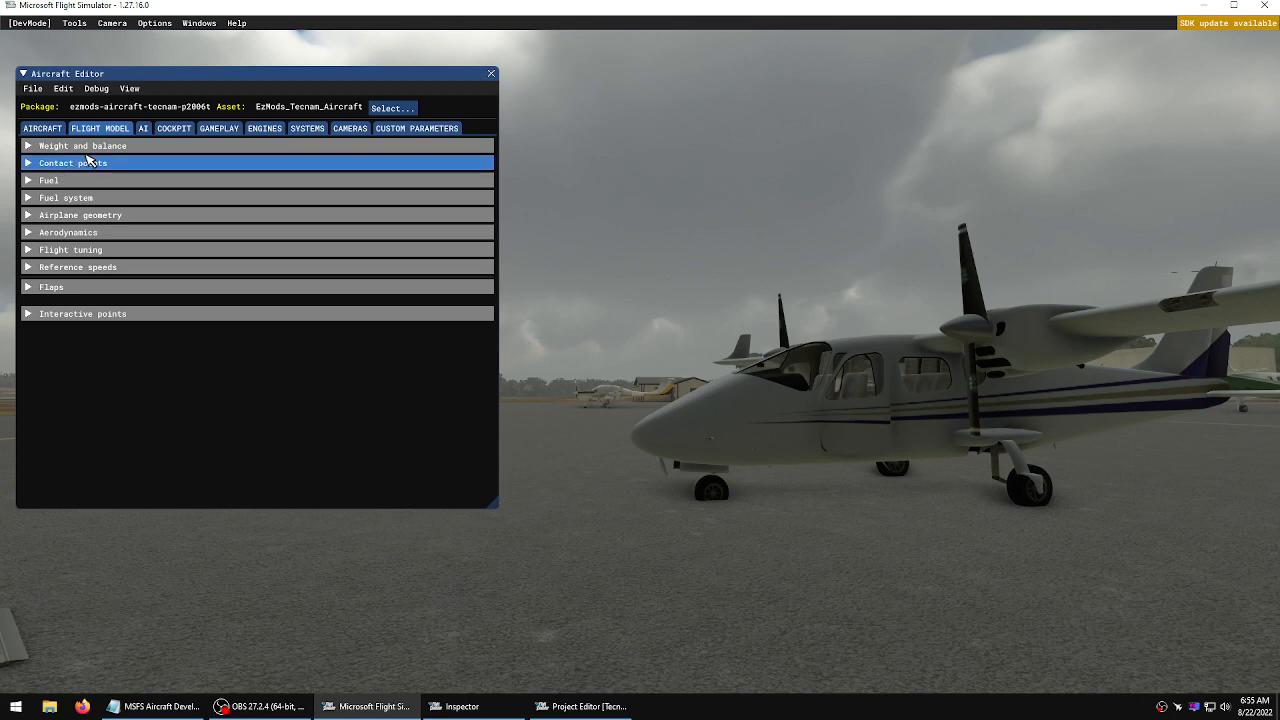
left_click(30, 165)
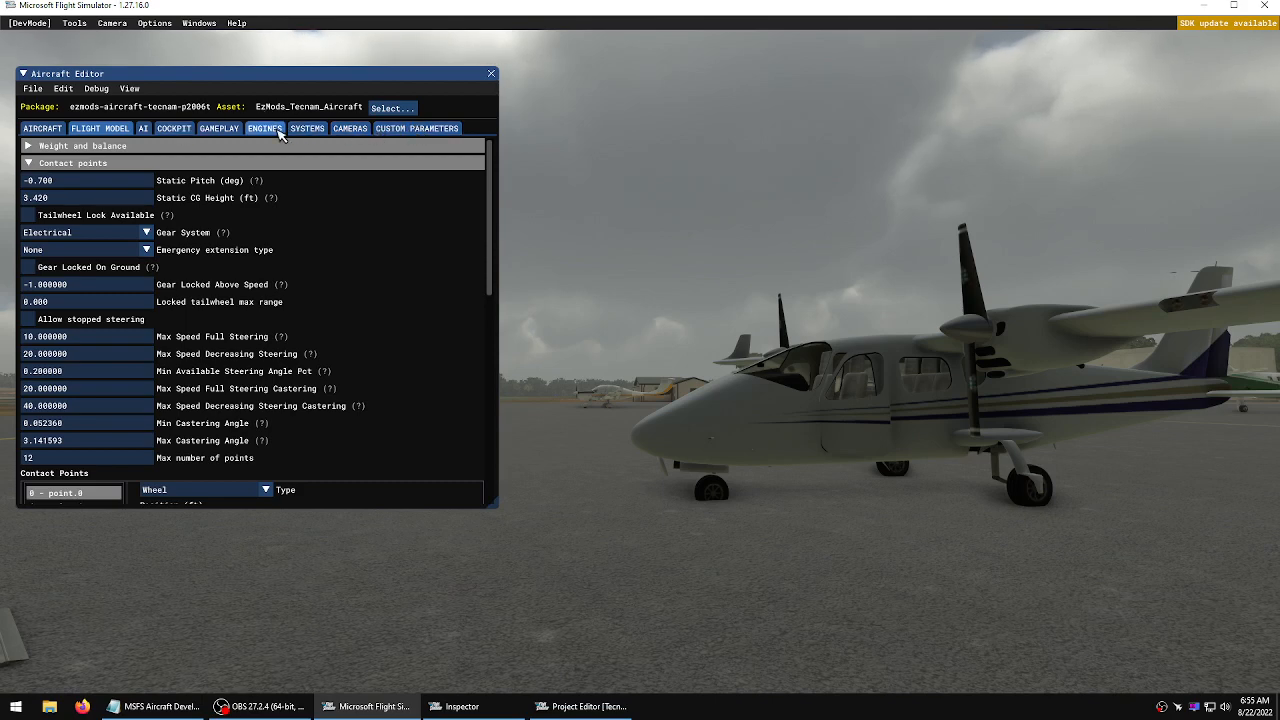
Browse to the project's EzMods_Tecnam_P2006T source folder in File Explorer, look over its files, then close it
left_click(49, 706)
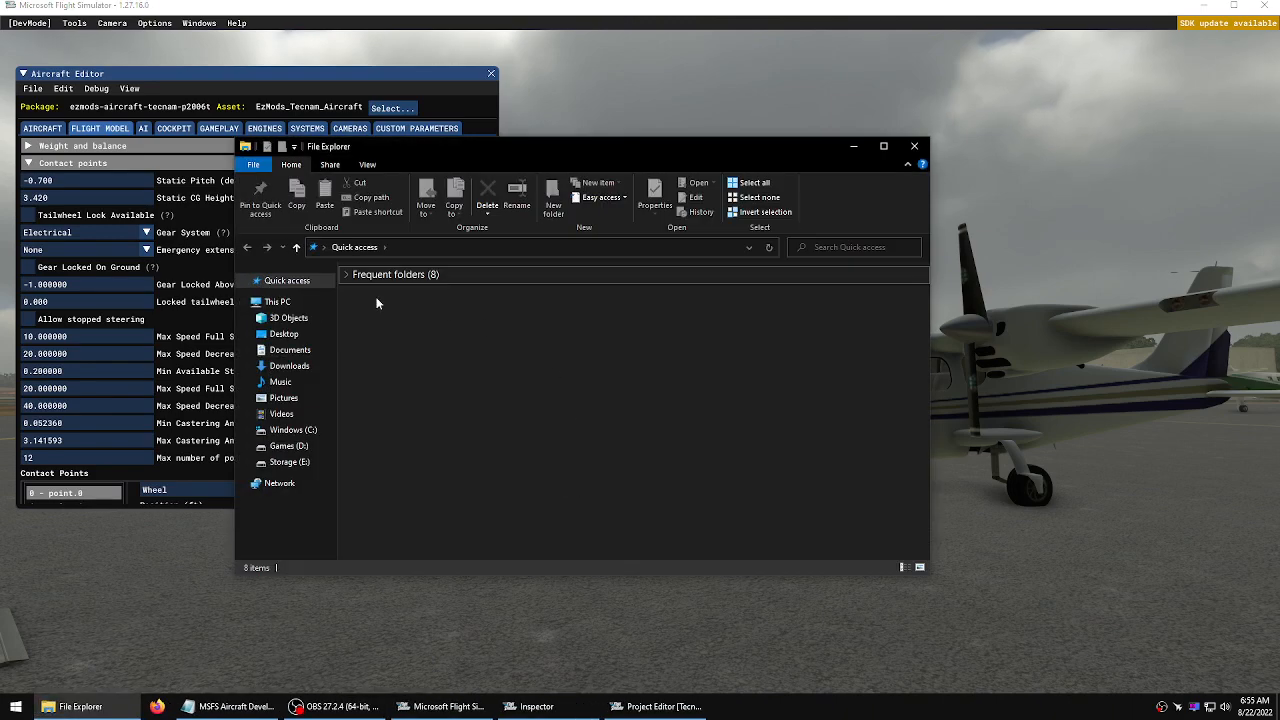
left_click(289, 334)
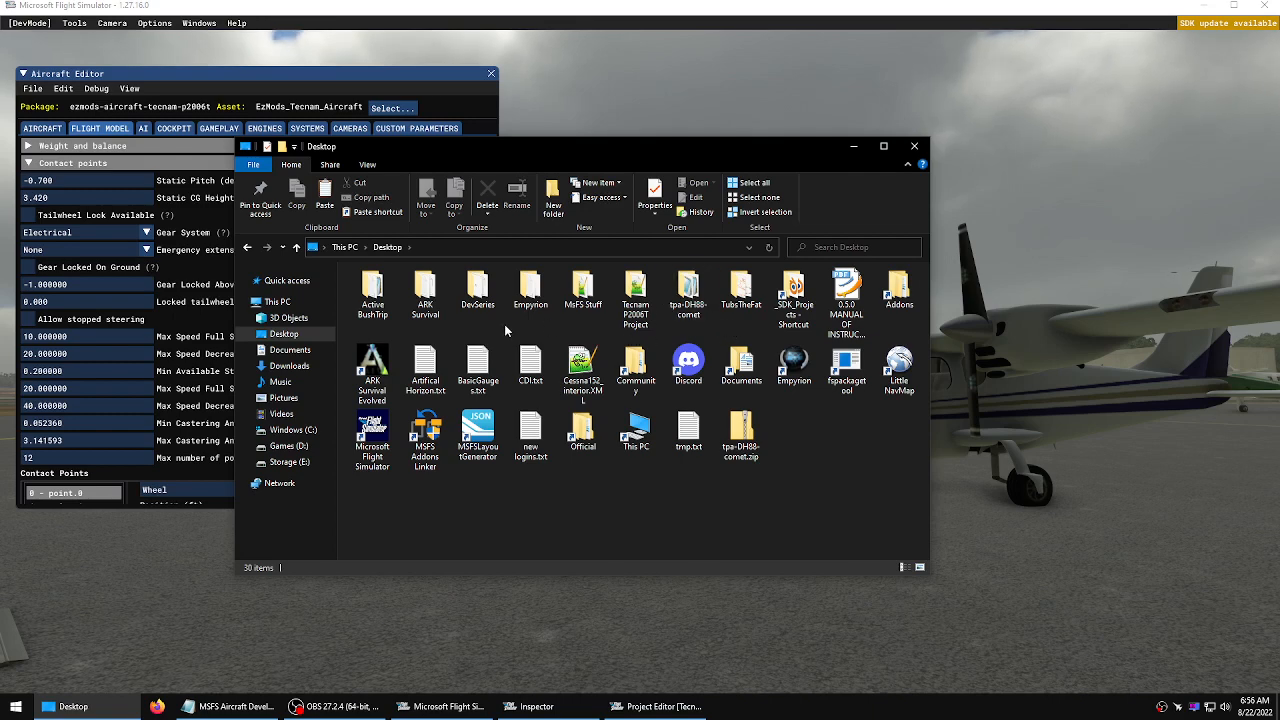
double_click(635, 295)
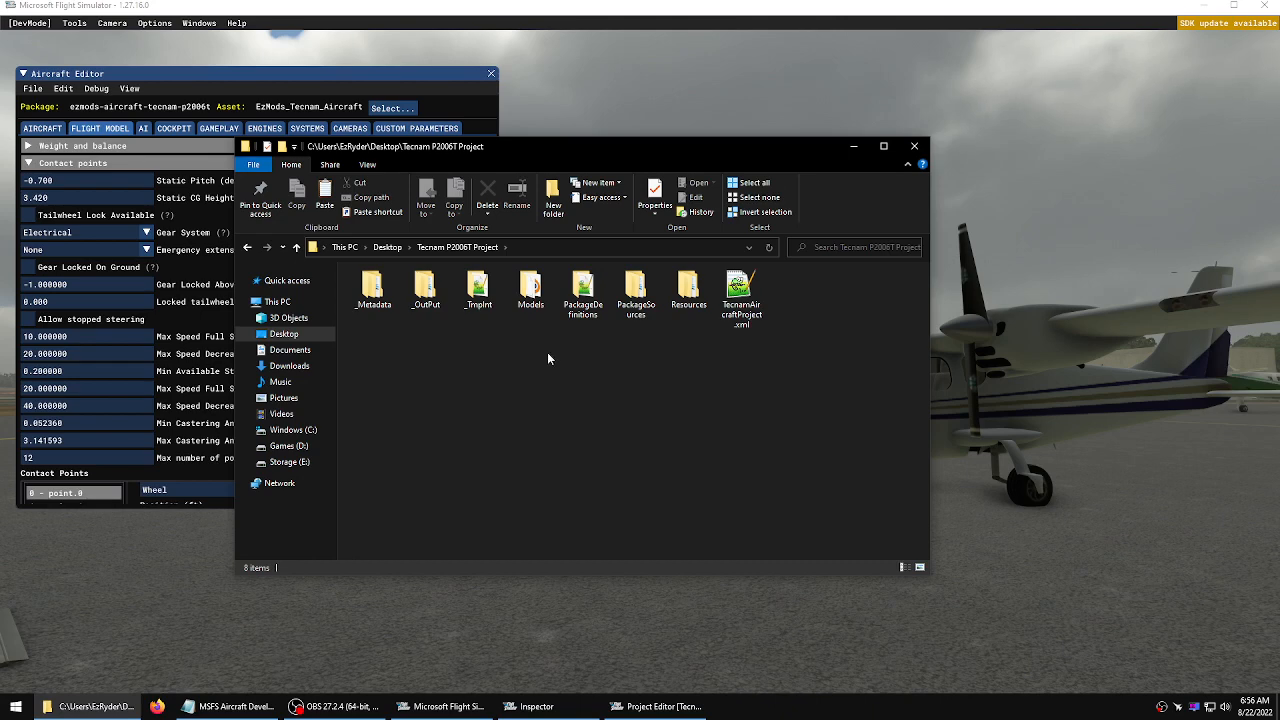
double_click(636, 290)
double_click(372, 290)
double_click(372, 290)
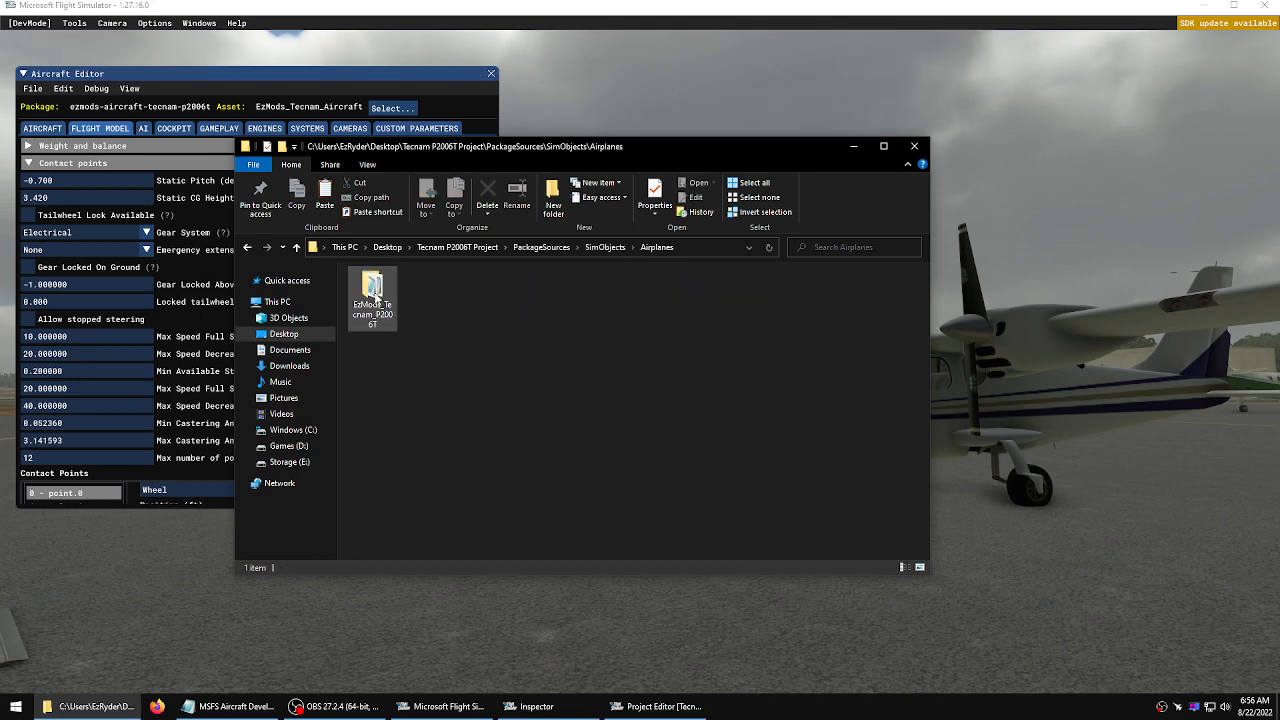
double_click(370, 289)
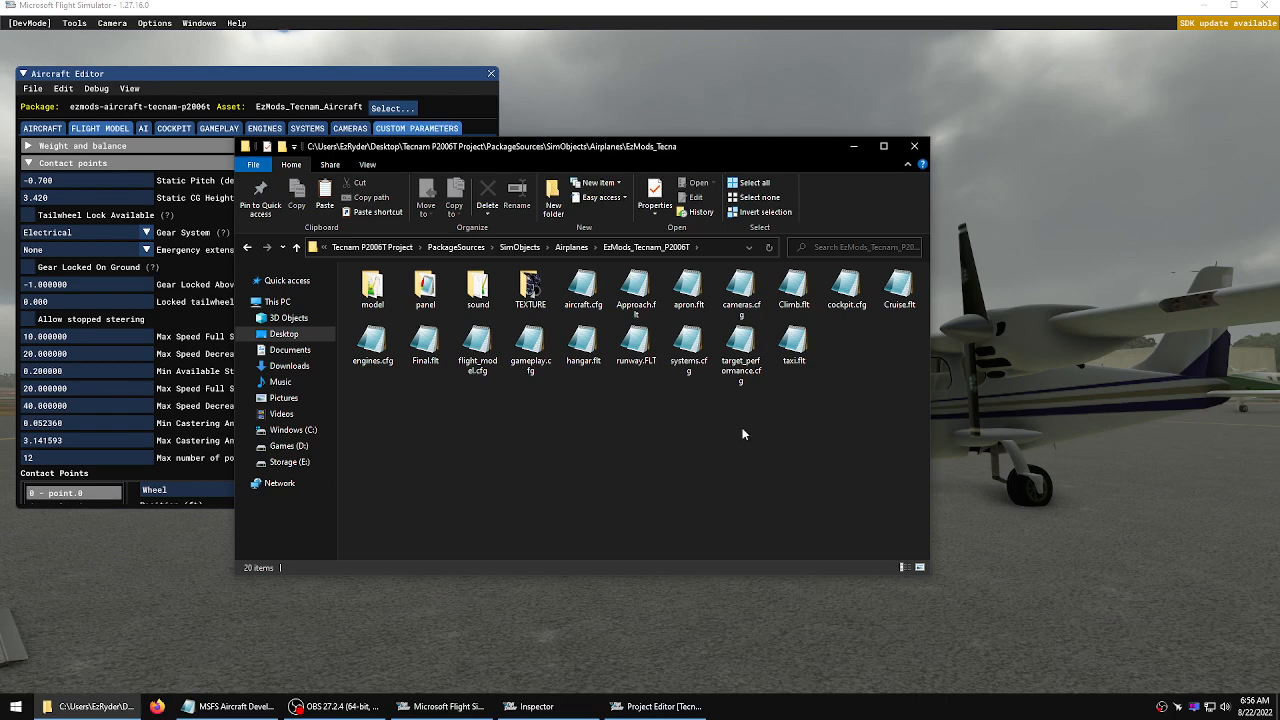
left_click(684, 354)
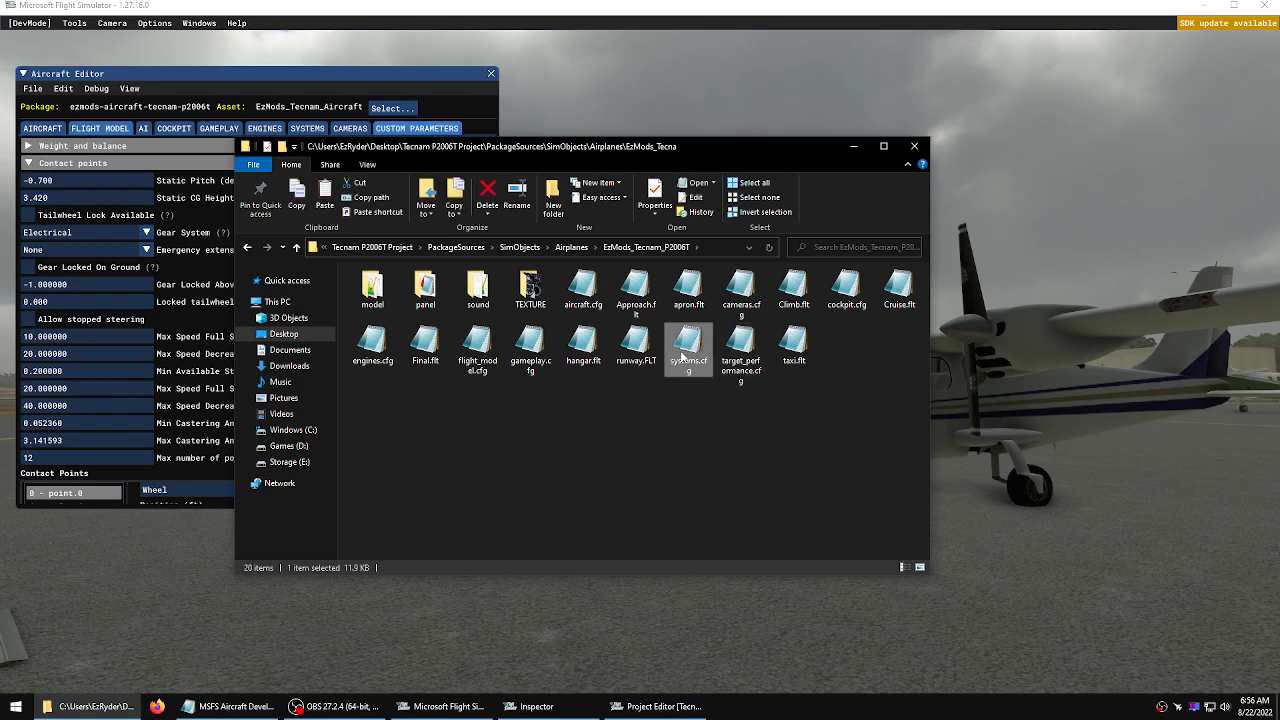
left_click(423, 403)
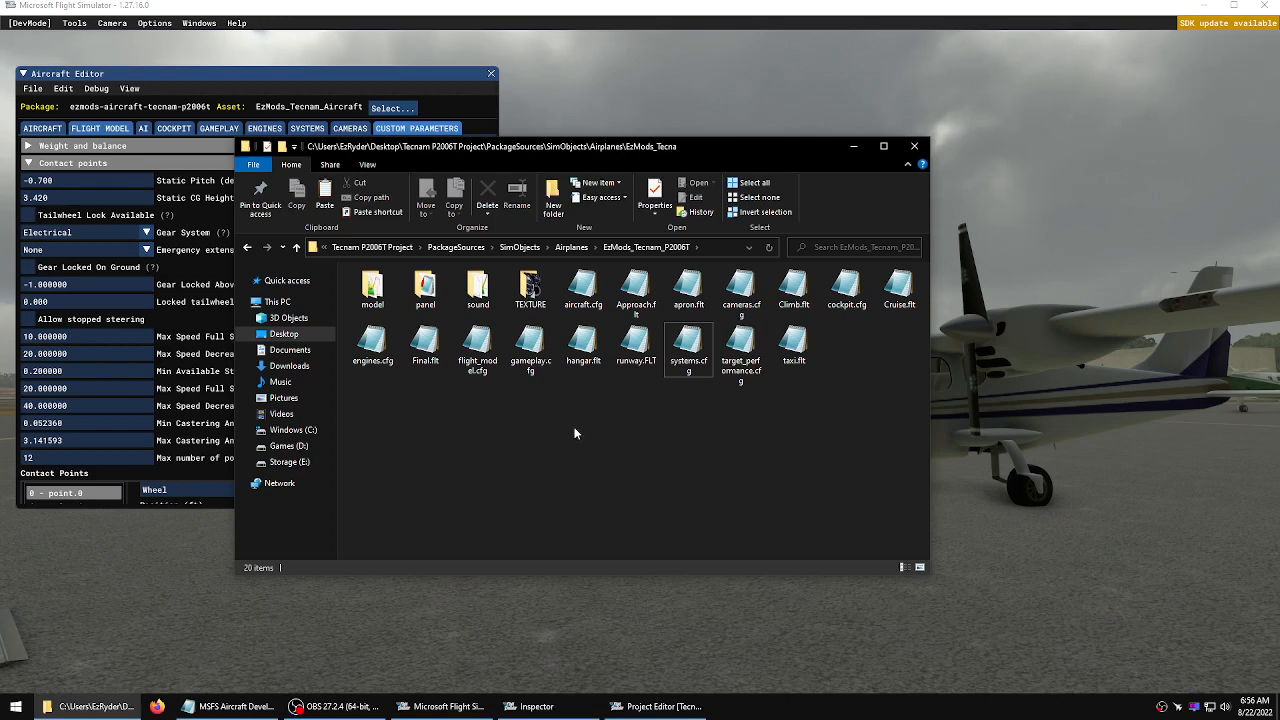
left_click(915, 147)
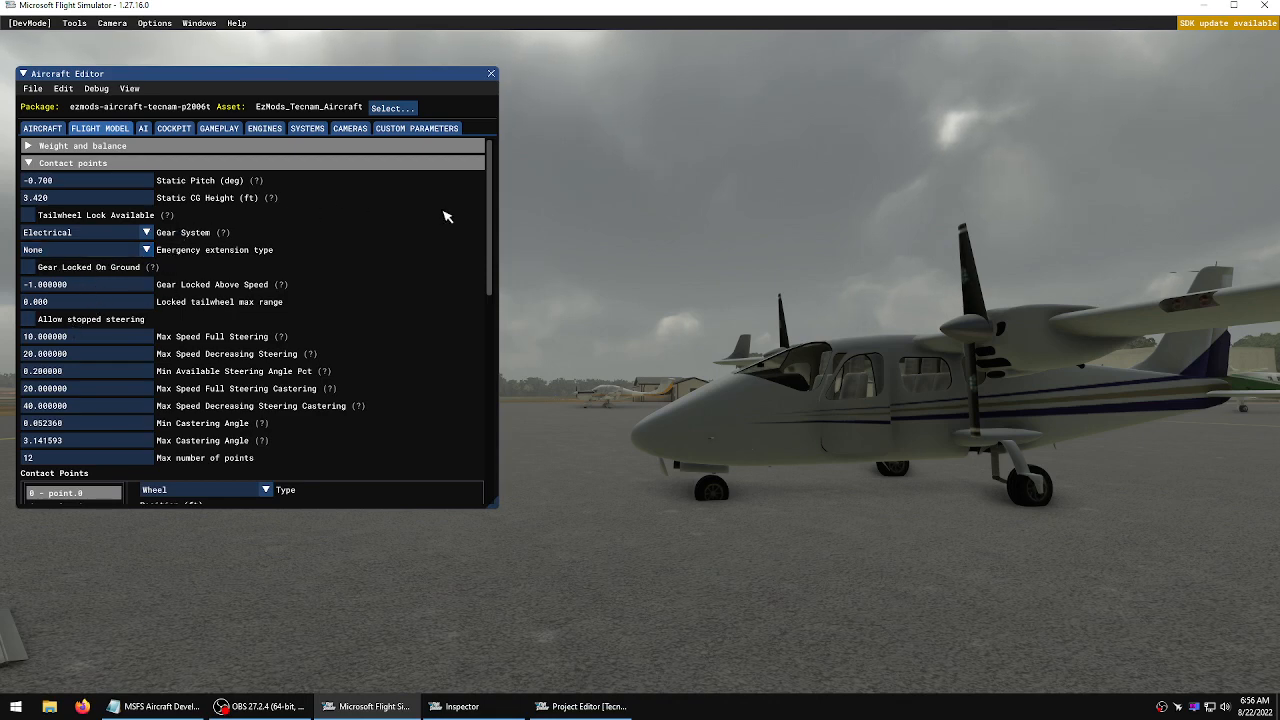
Scroll to the contact points list, inspect points 1 to 3, and show the gizmo for point 0
left_click_drag(494, 194, 487, 325)
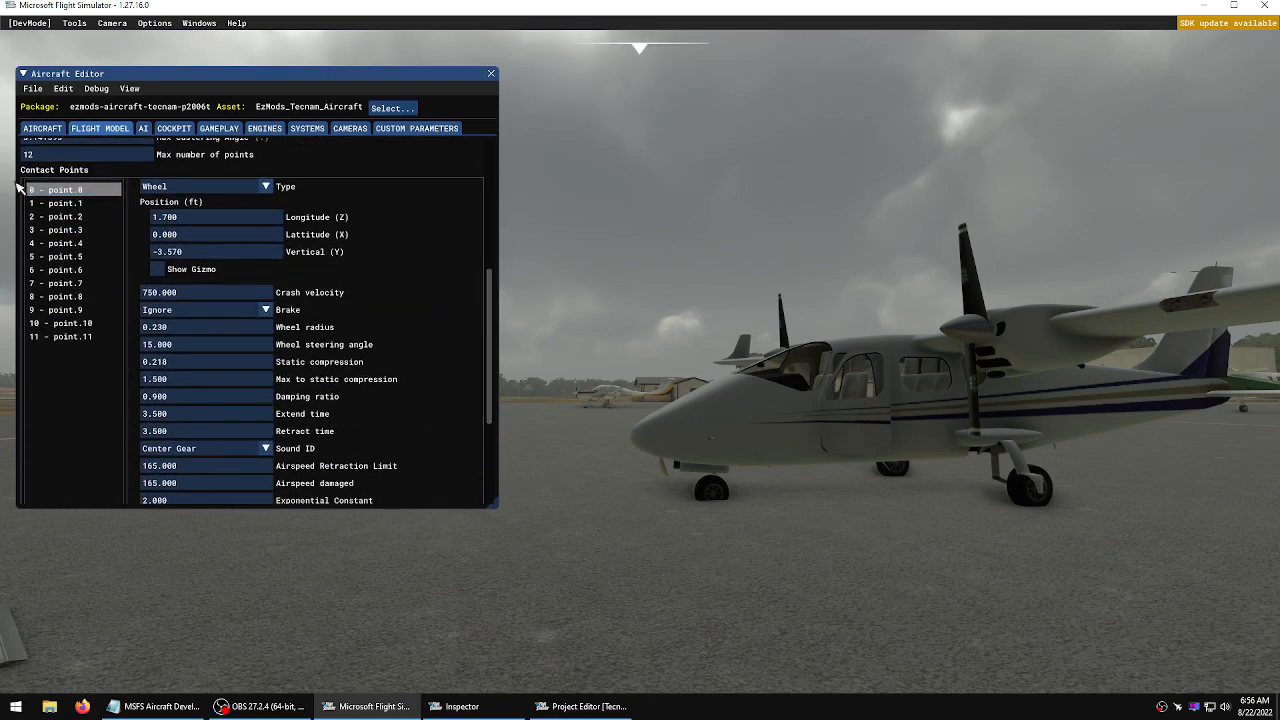
left_click(80, 204)
left_click(75, 217)
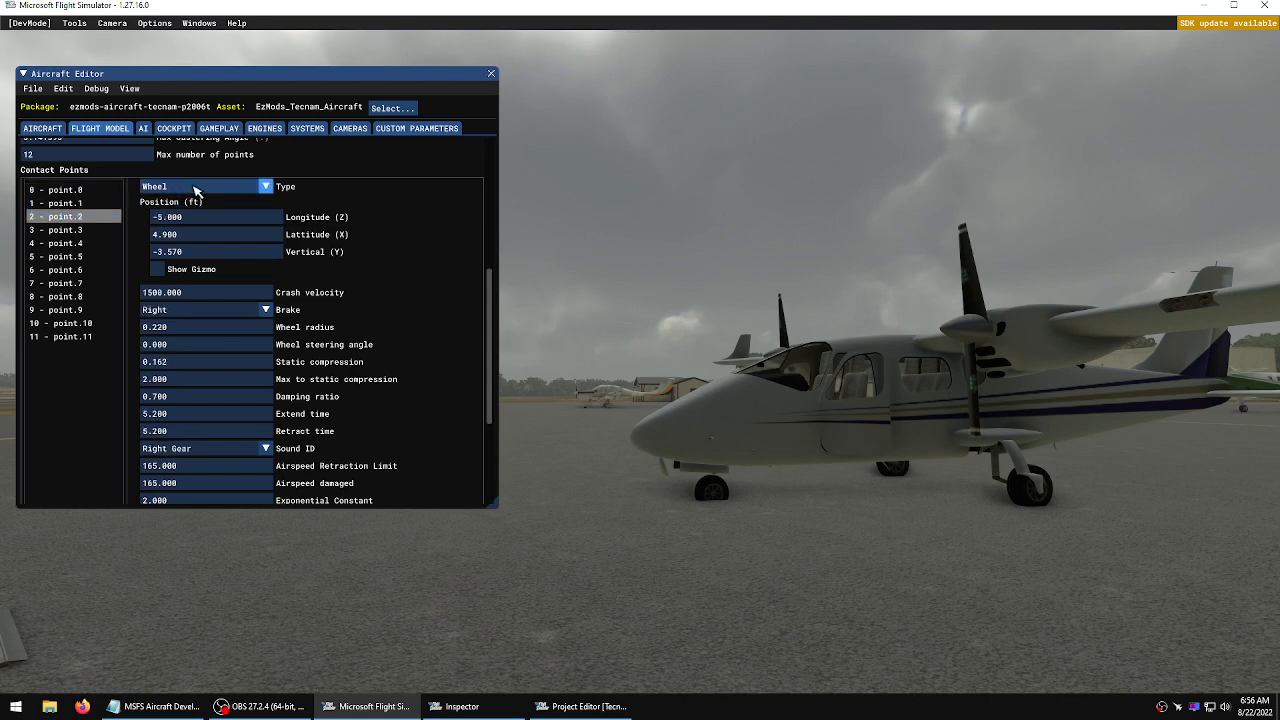
left_click(70, 230)
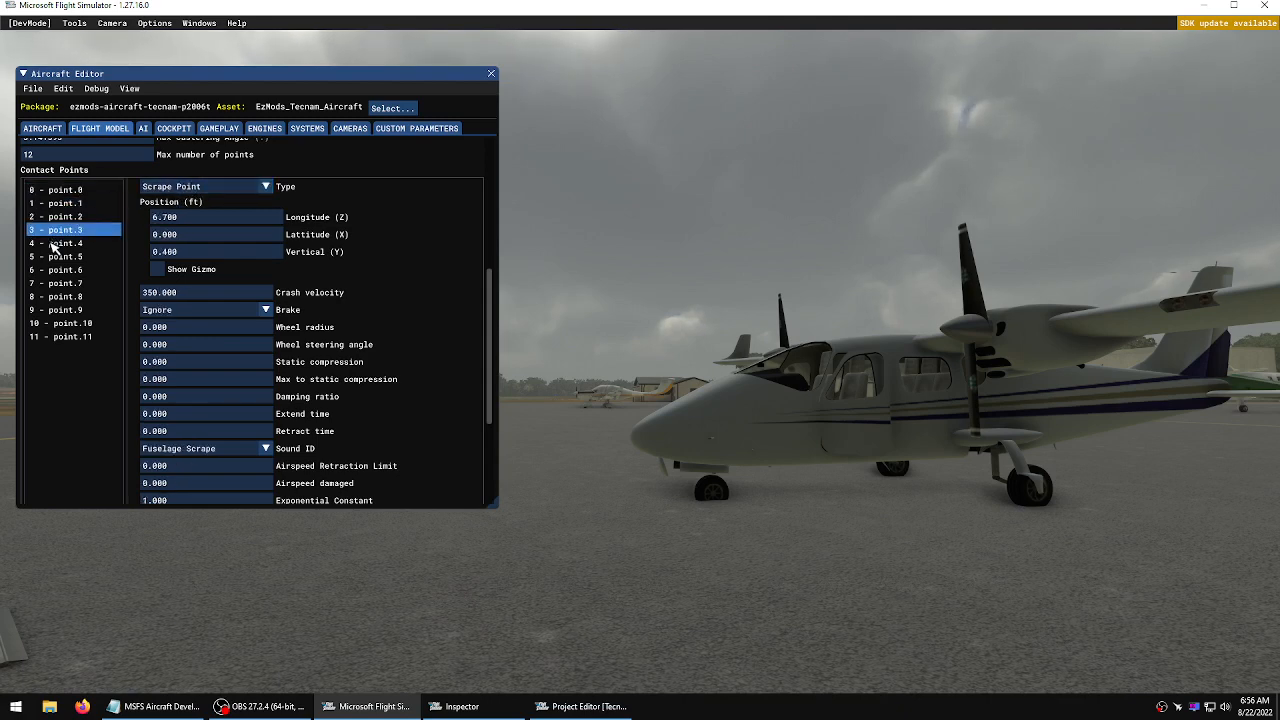
left_click(67, 191)
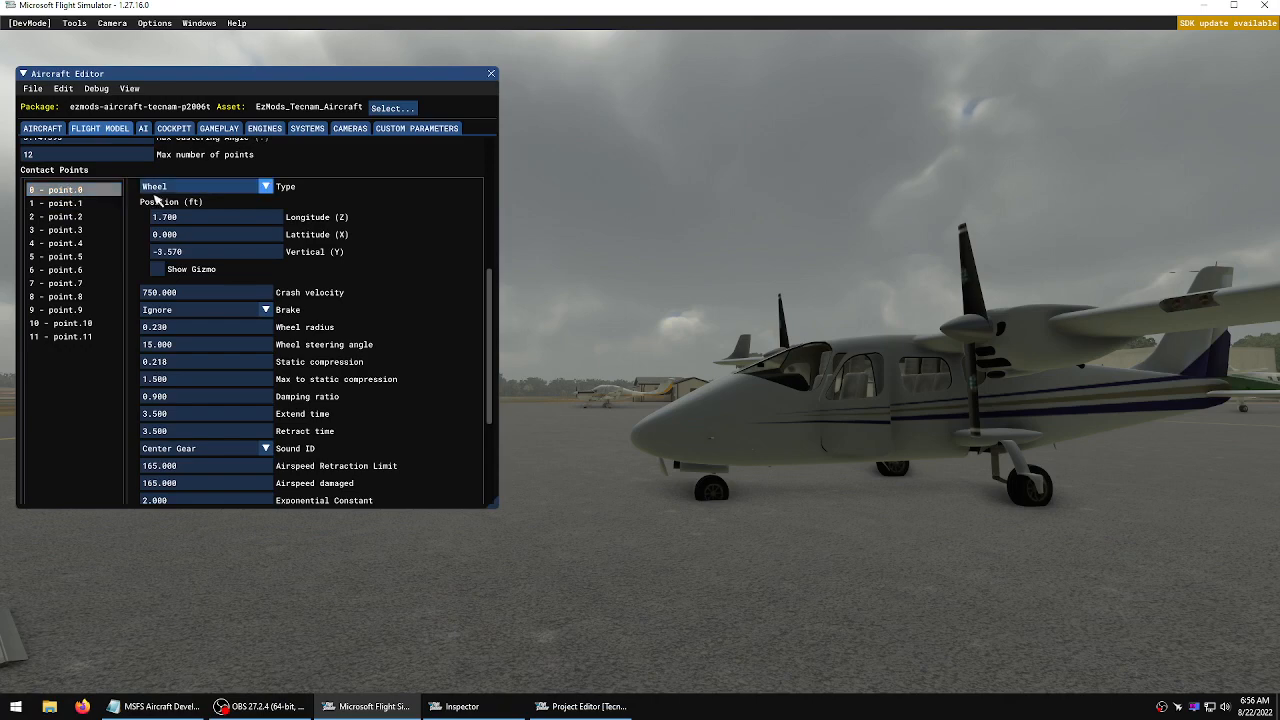
left_click(168, 270)
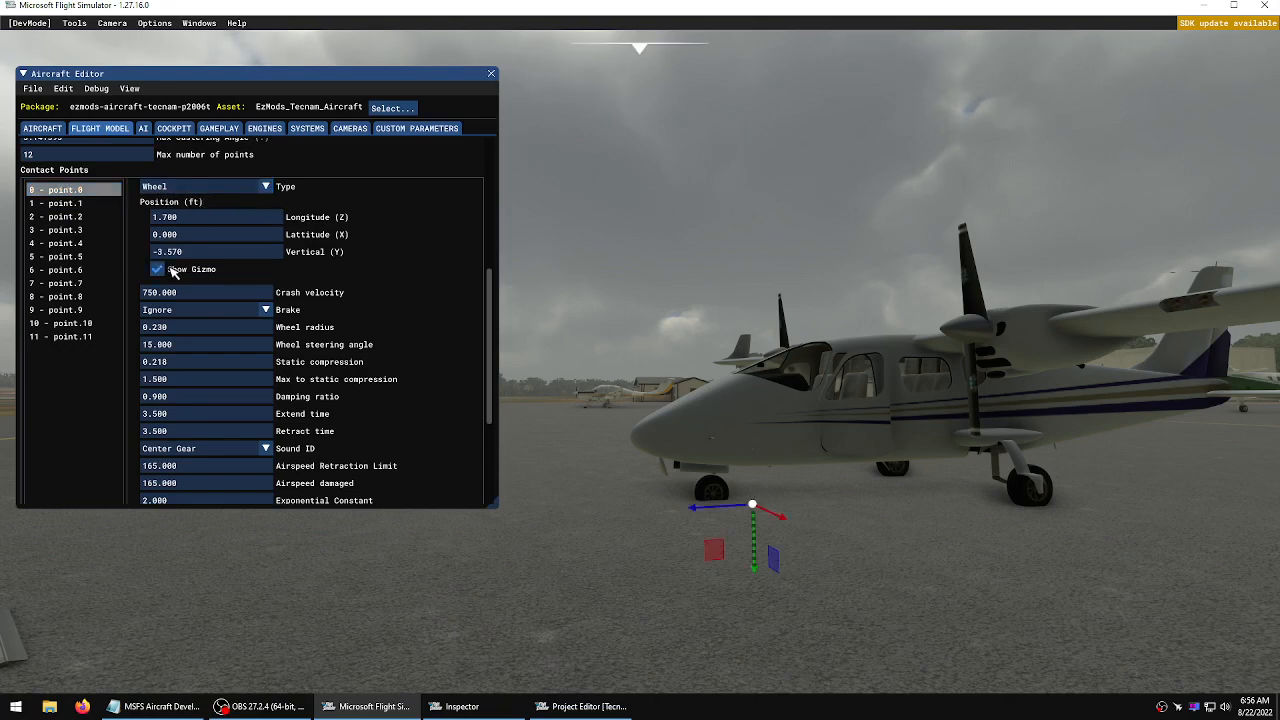
Move nose-wheel contact point 0 with its gizmo to about 3.14 ft longitude and -4.04 ft vertical
key("a")
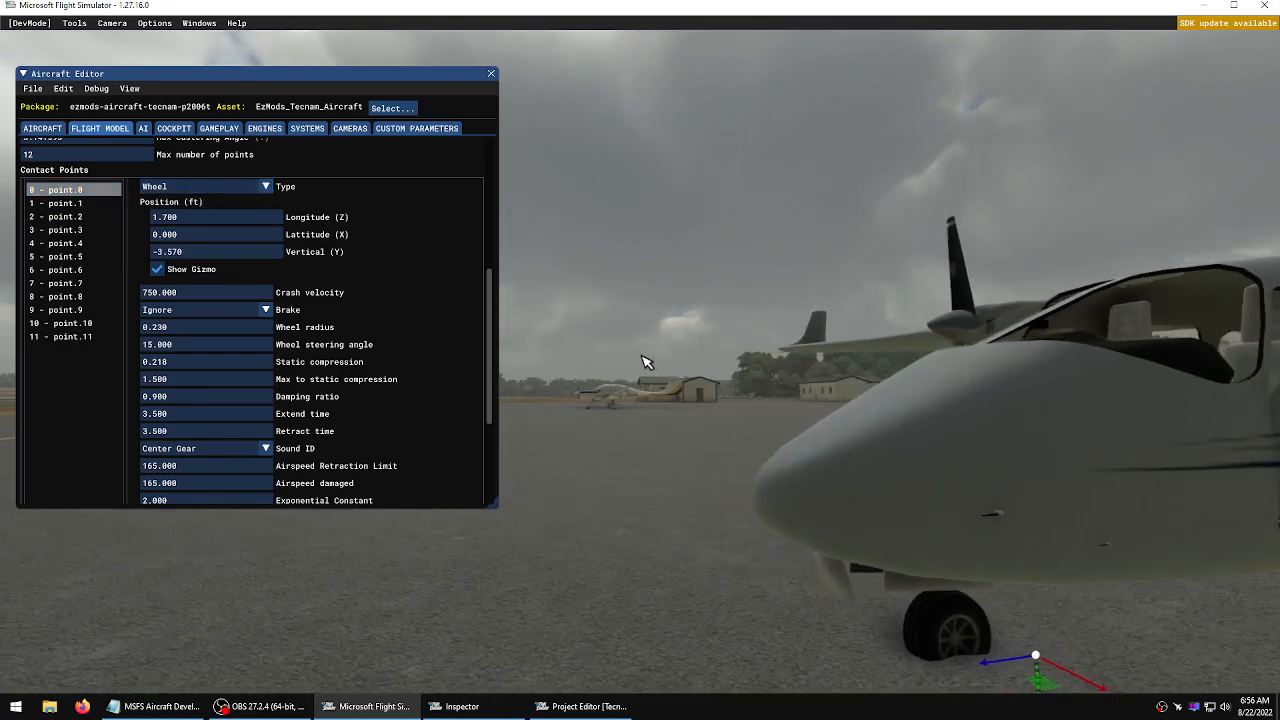
key("d")
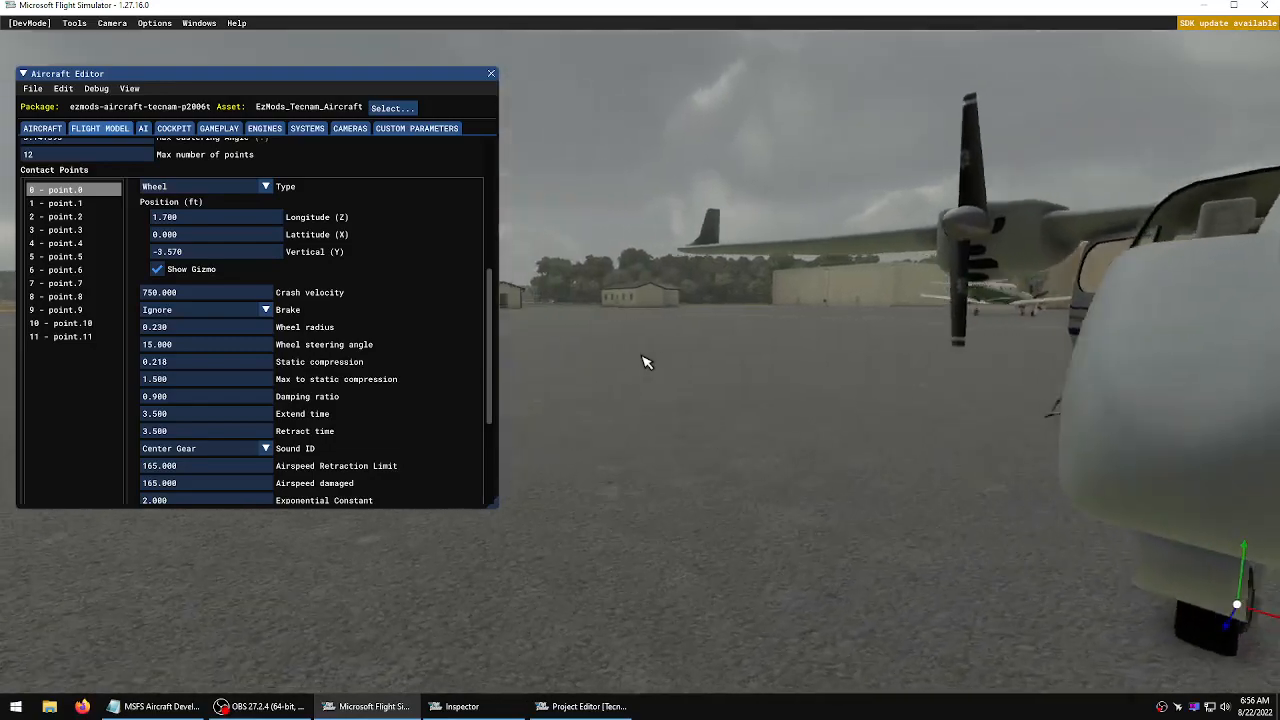
key("w")
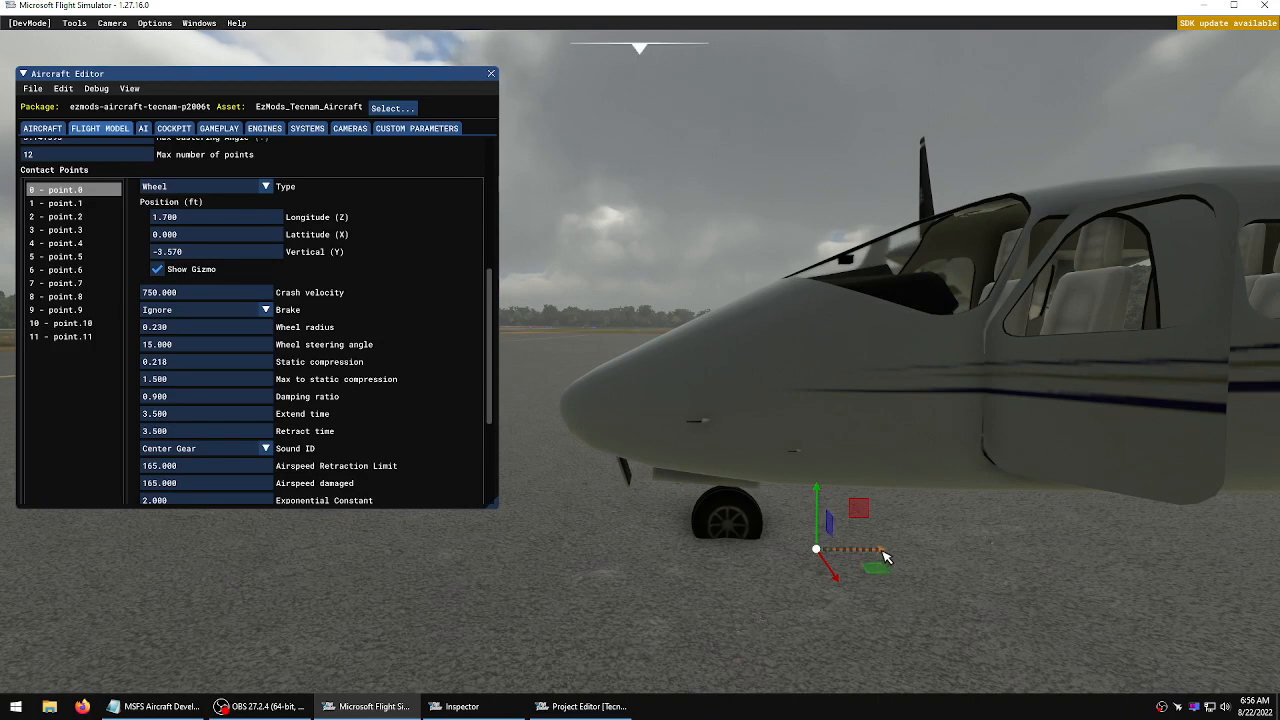
left_click_drag(885, 557, 795, 553)
key("d")
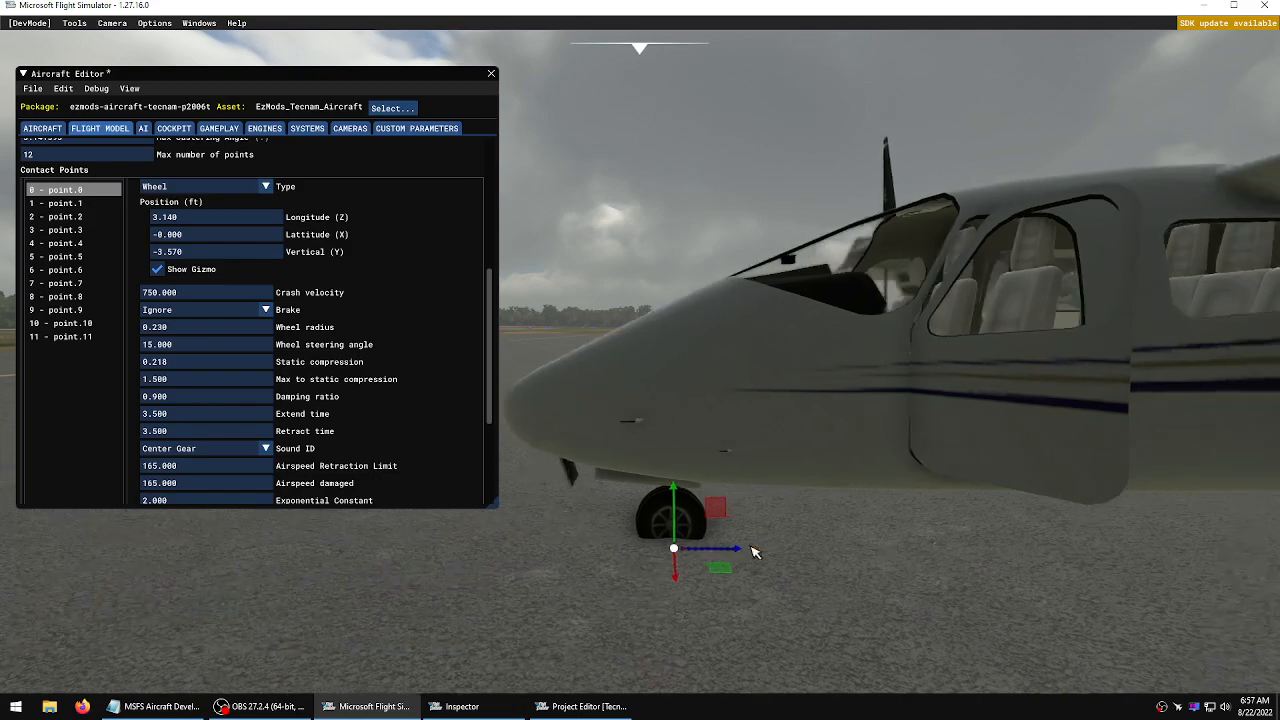
key("a")
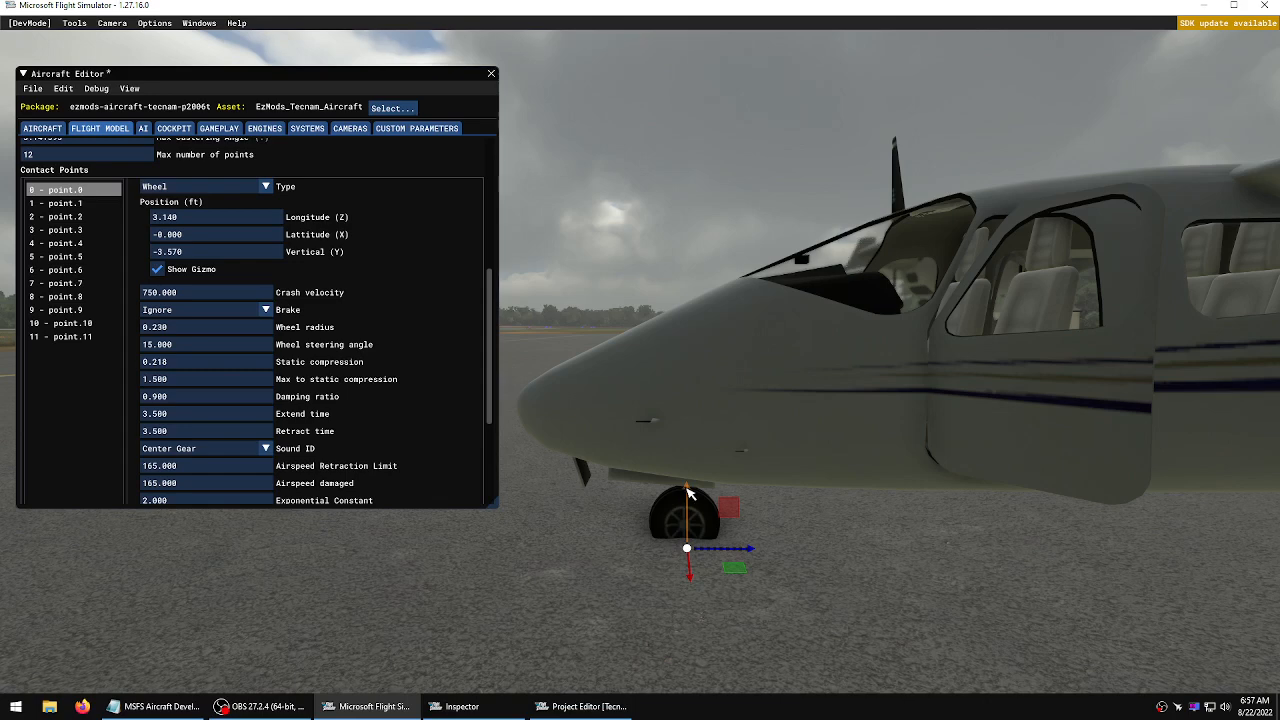
left_click_drag(688, 492, 695, 520)
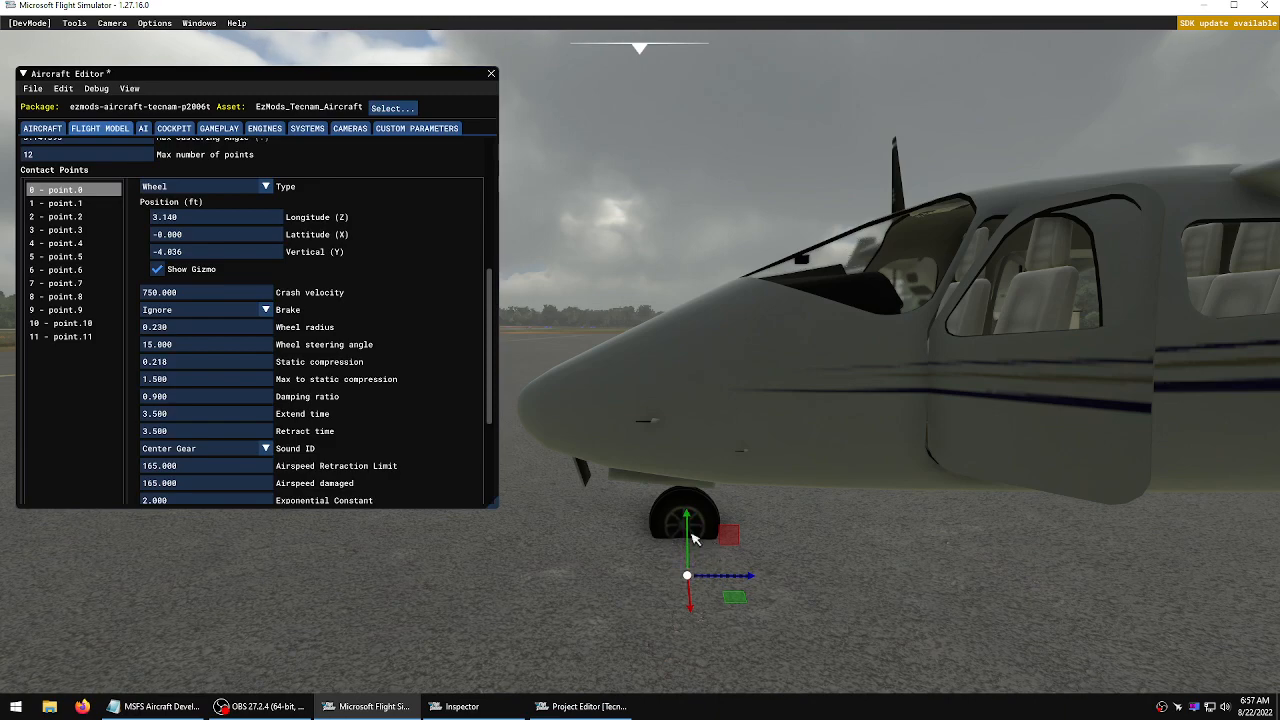
Select left-gear contact point 1 and move it aft to about -6.44 ft longitude with its gizmo
key("s")
key("d")
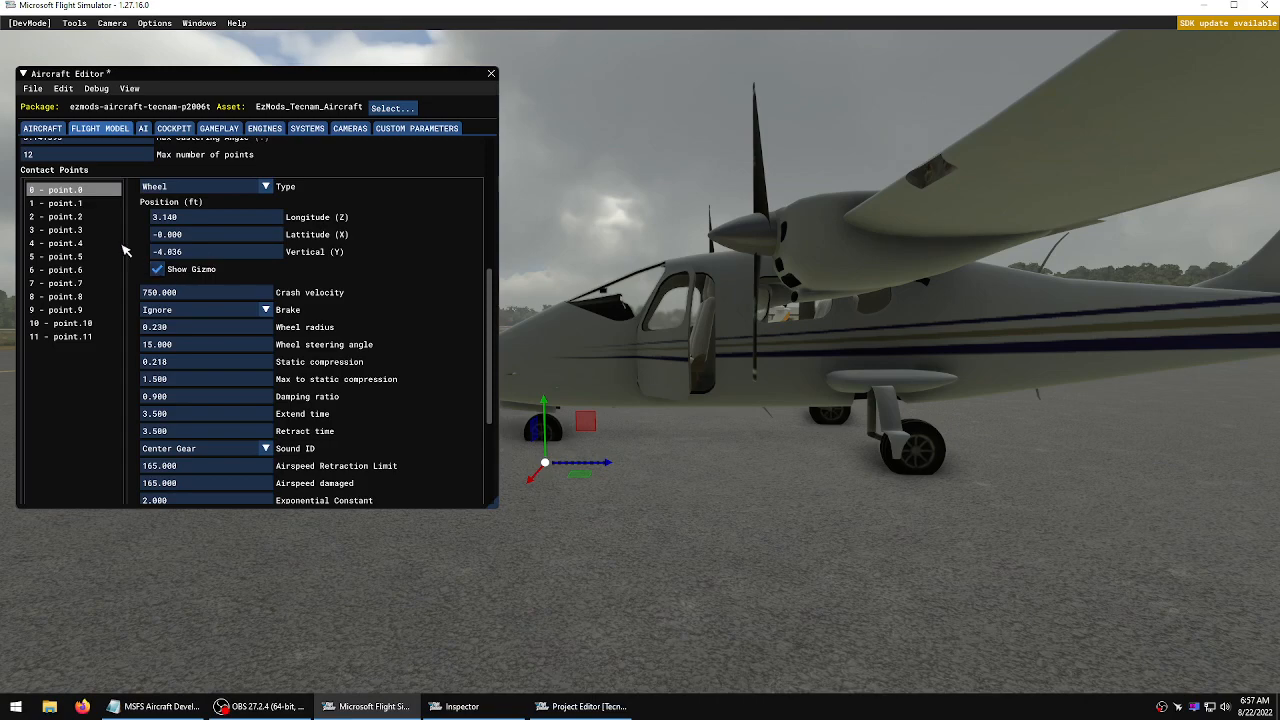
left_click(65, 203)
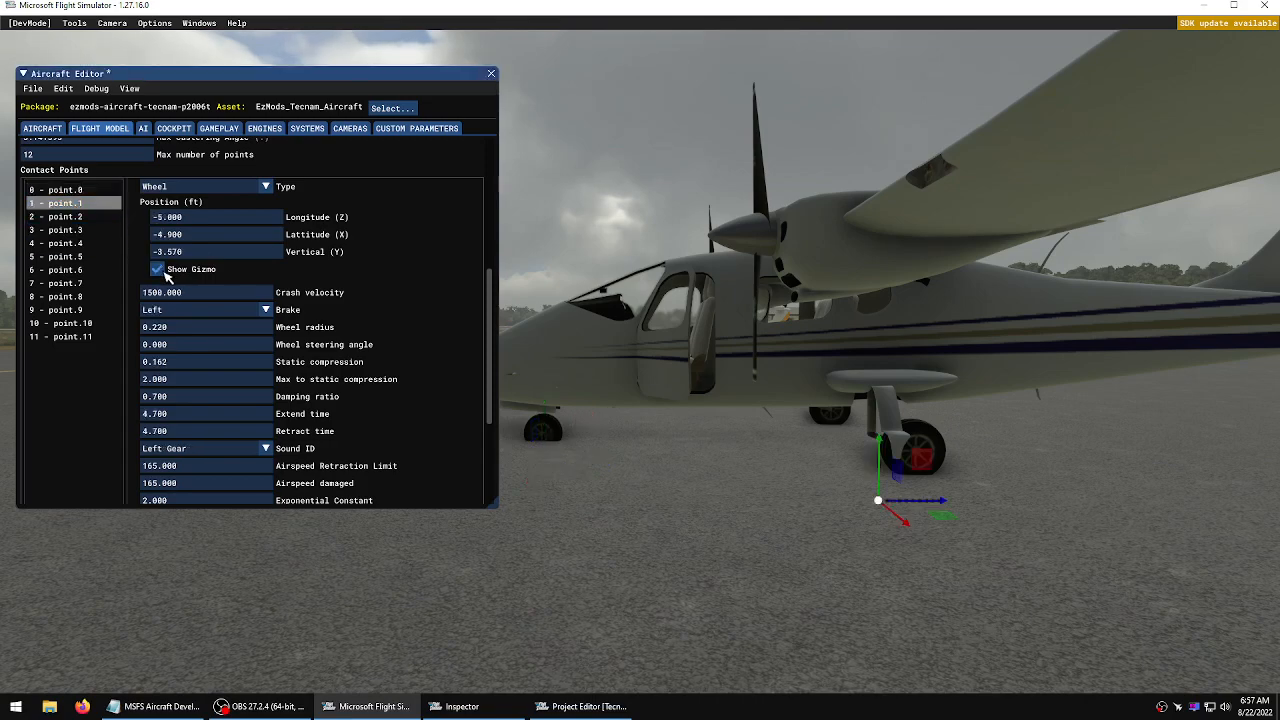
key("w")
key("d")
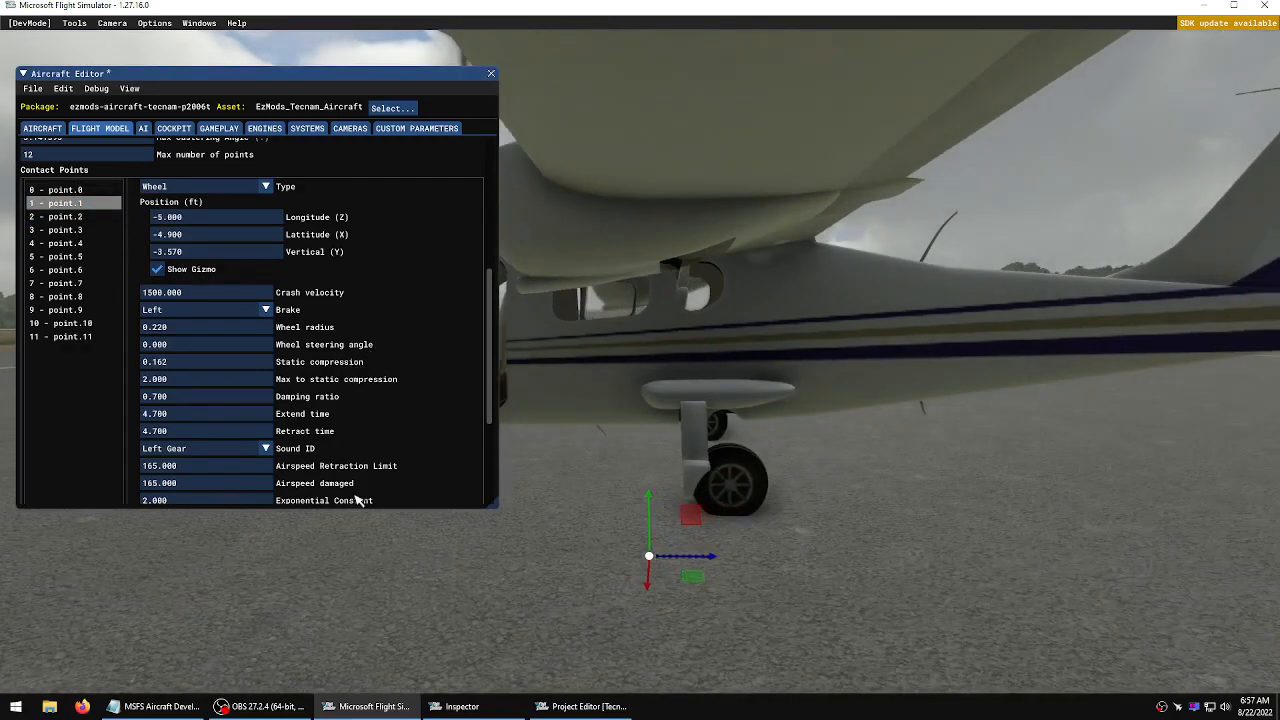
key("s")
left_click_drag(705, 520, 785, 522)
Move contact point 1 inward to about -3.51 ft latitude under the left main wheel
key("d")
key("a")
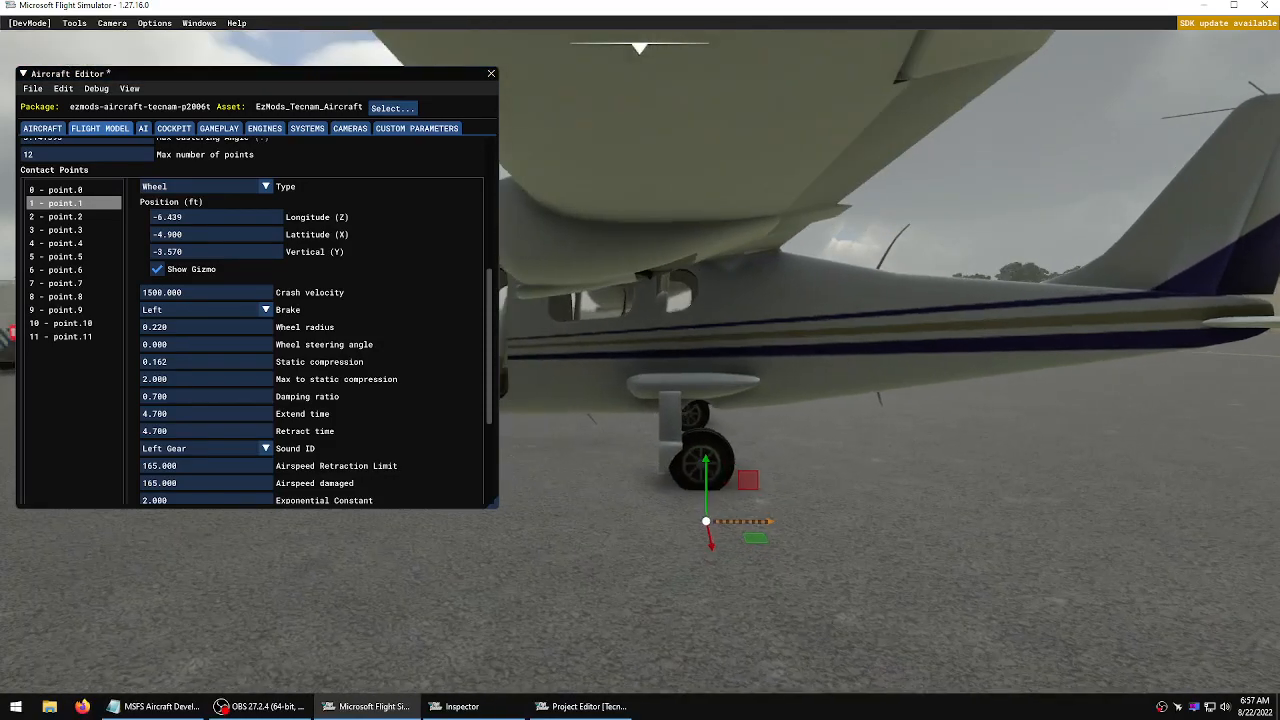
key("w")
key("d")
key("s")
key("d")
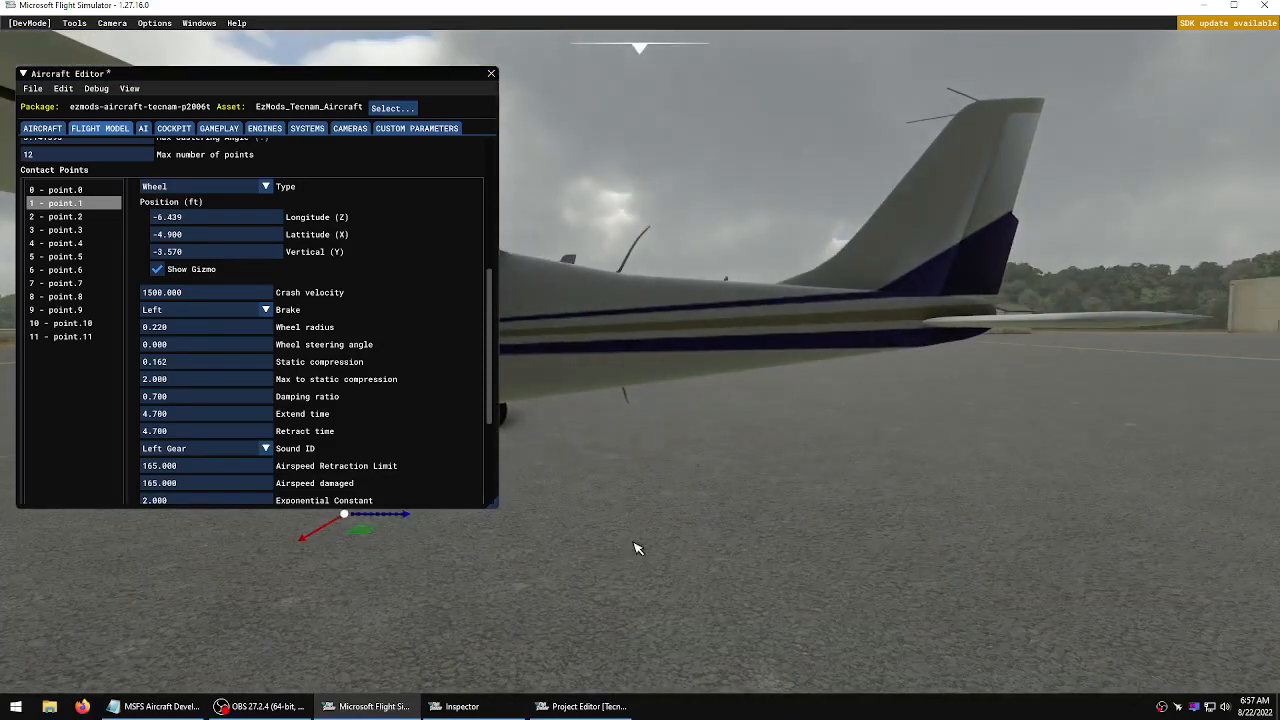
key("d")
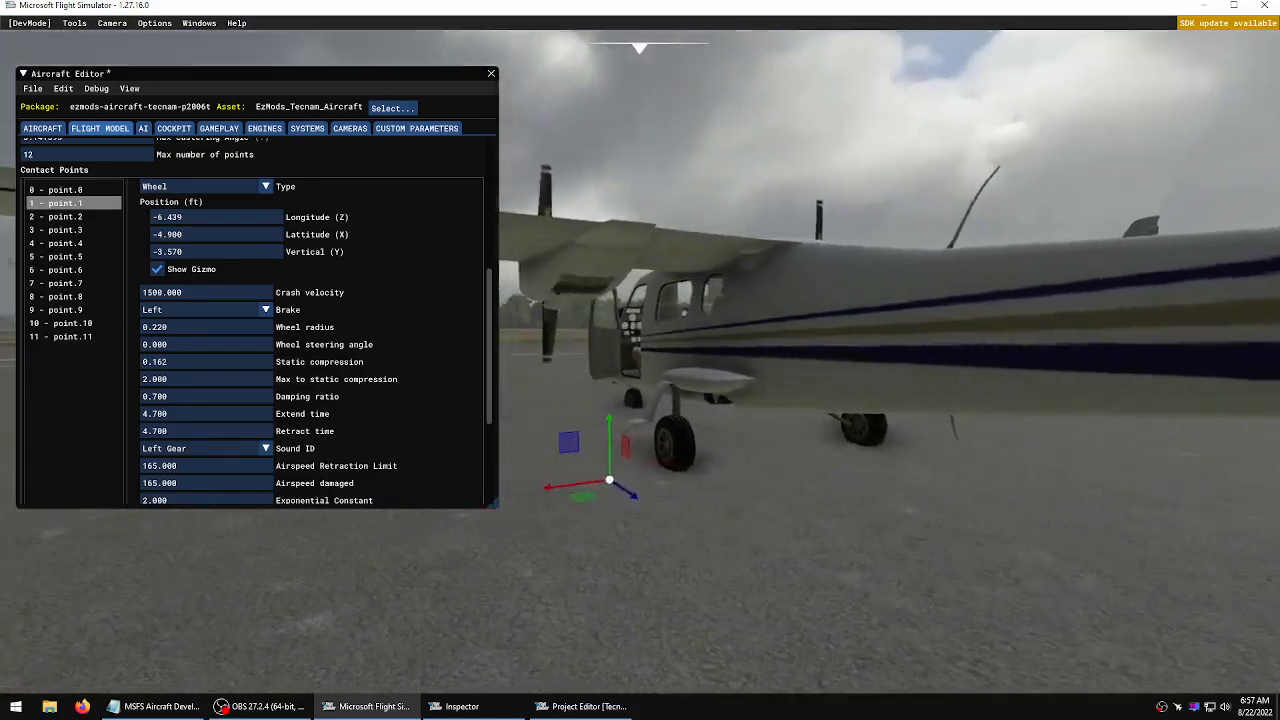
key("a")
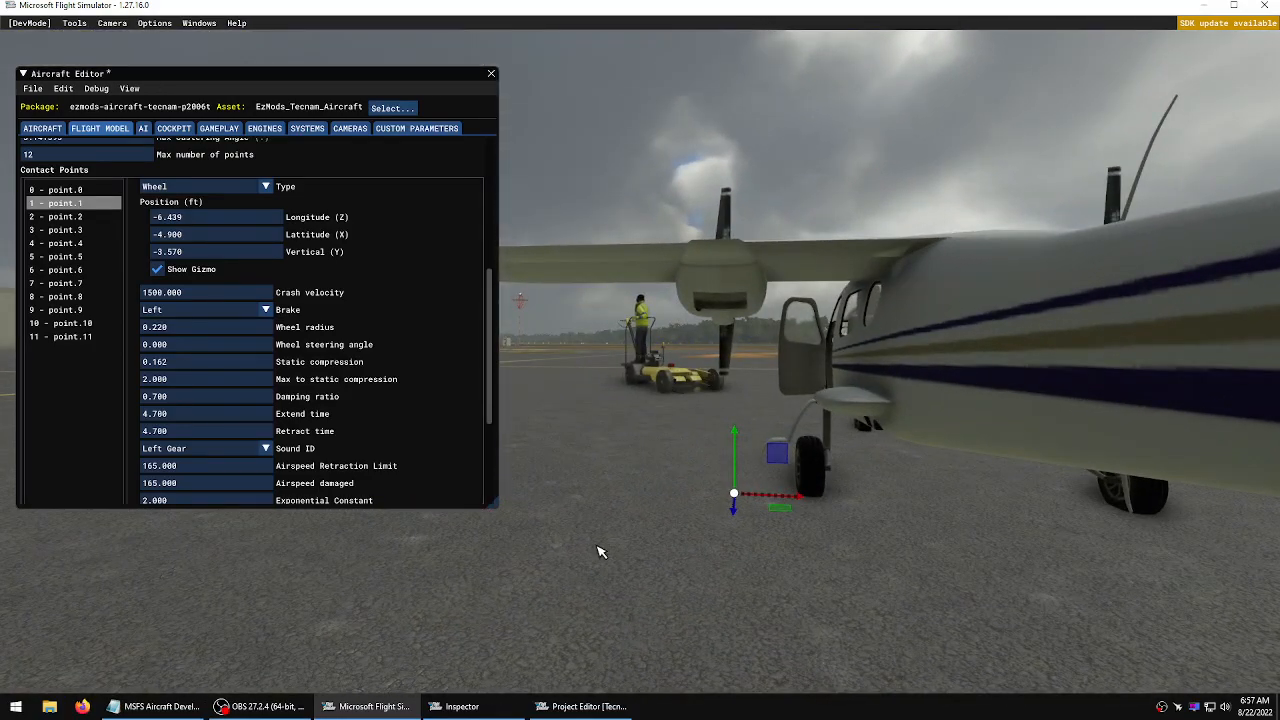
left_click_drag(807, 503, 868, 503)
Lower contact point 1 to about -3.78 ft vertical at the bottom of the left wheel
key("w")
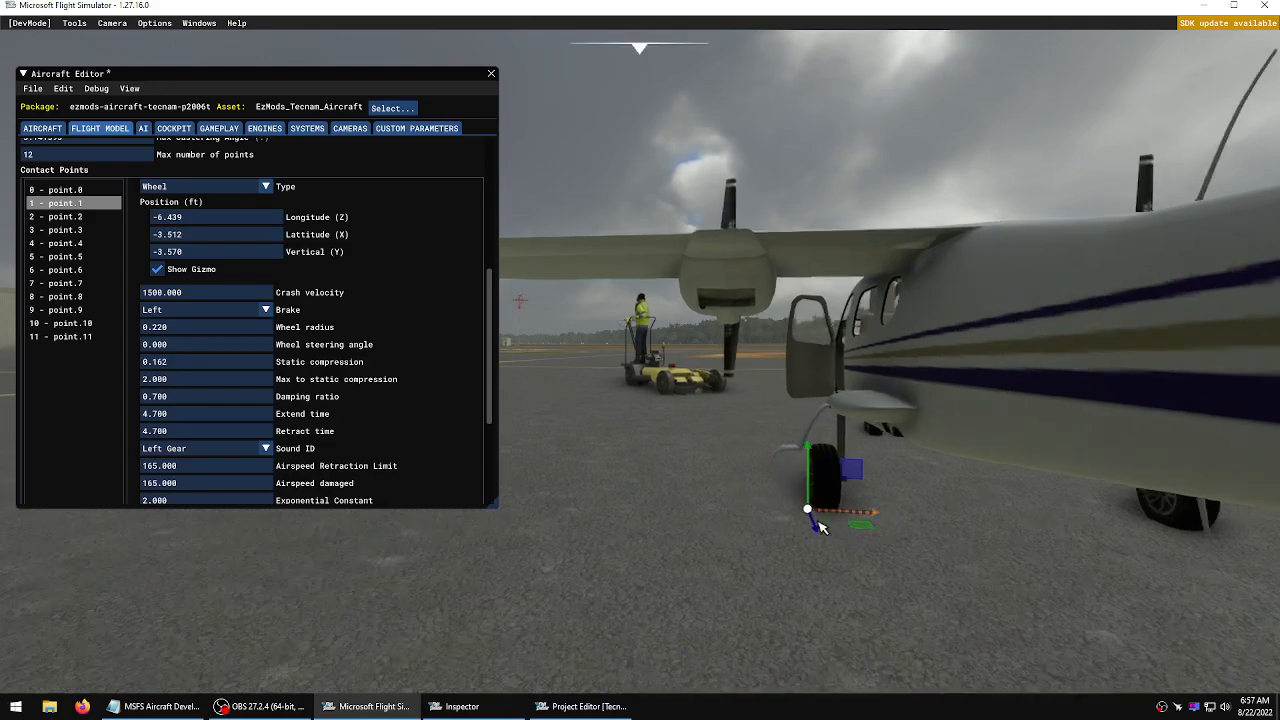
key("a")
key("KP_6")
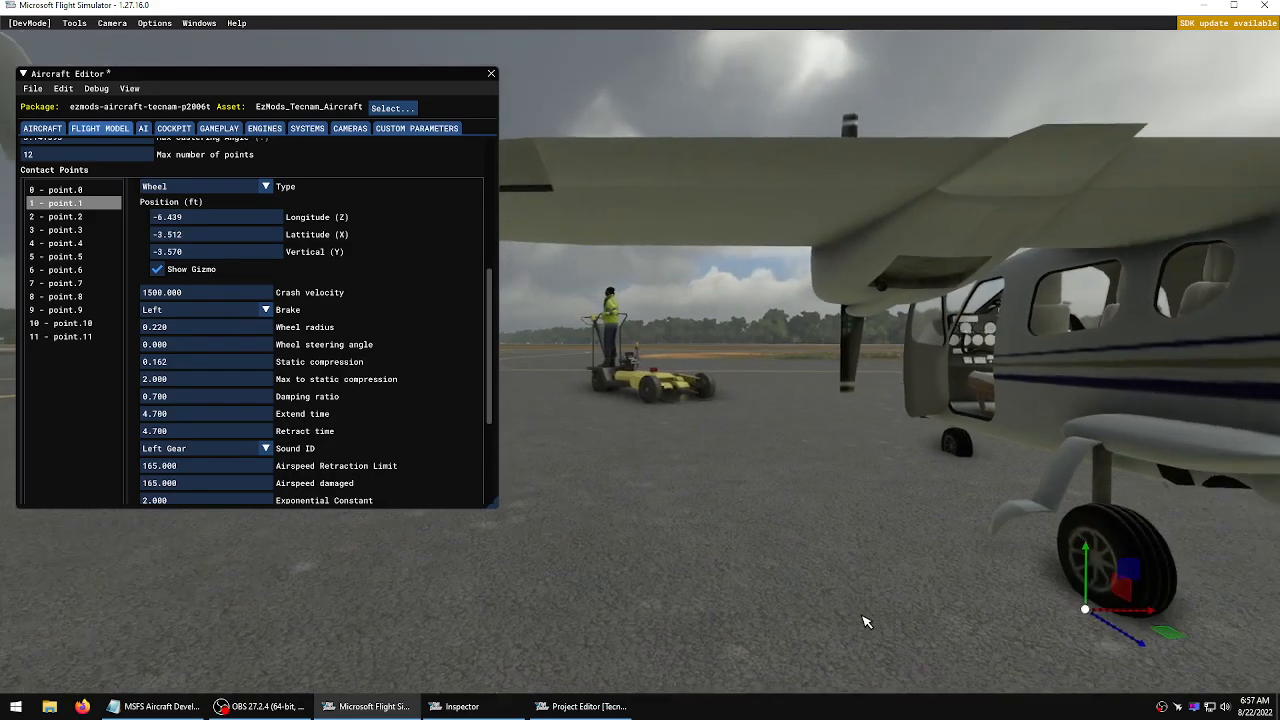
key("a")
key("a")
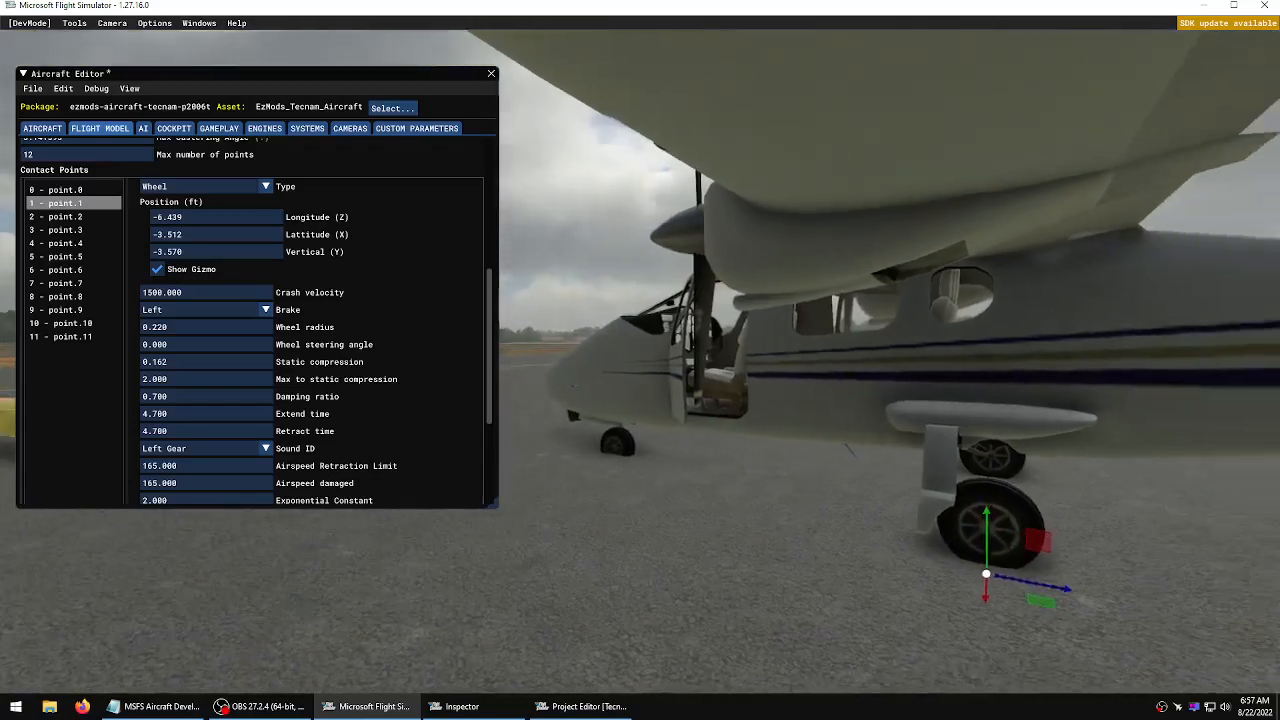
key("KP_6")
key("w")
key("s")
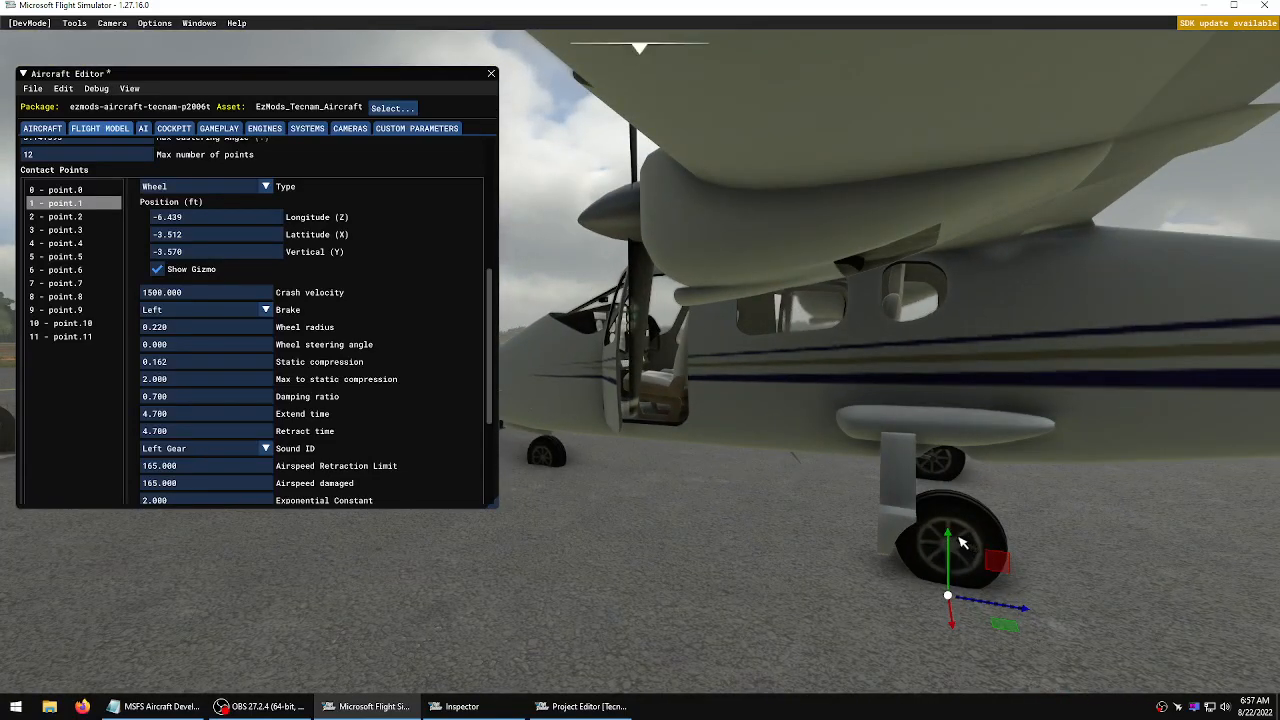
left_click_drag(951, 537, 953, 550)
Select right-gear contact point 2 and move it inward to about 3.53 ft latitude with its gizmo
key("d")
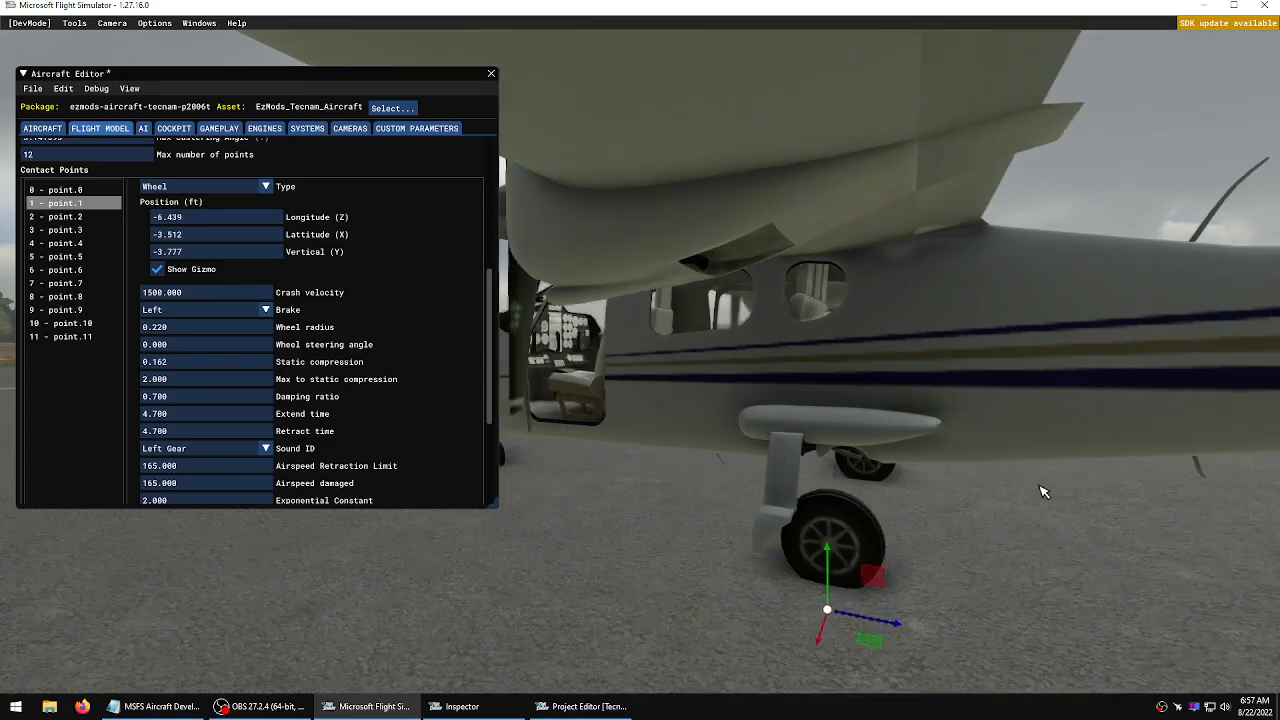
key("d")
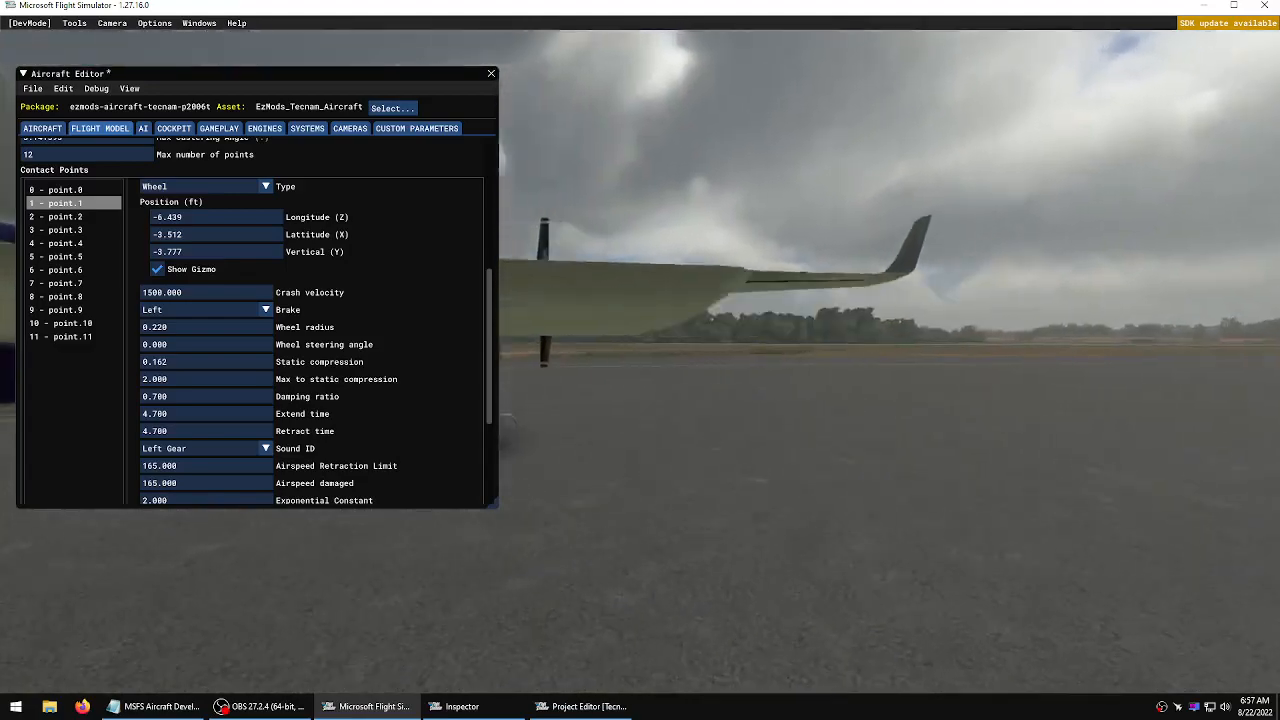
key("d")
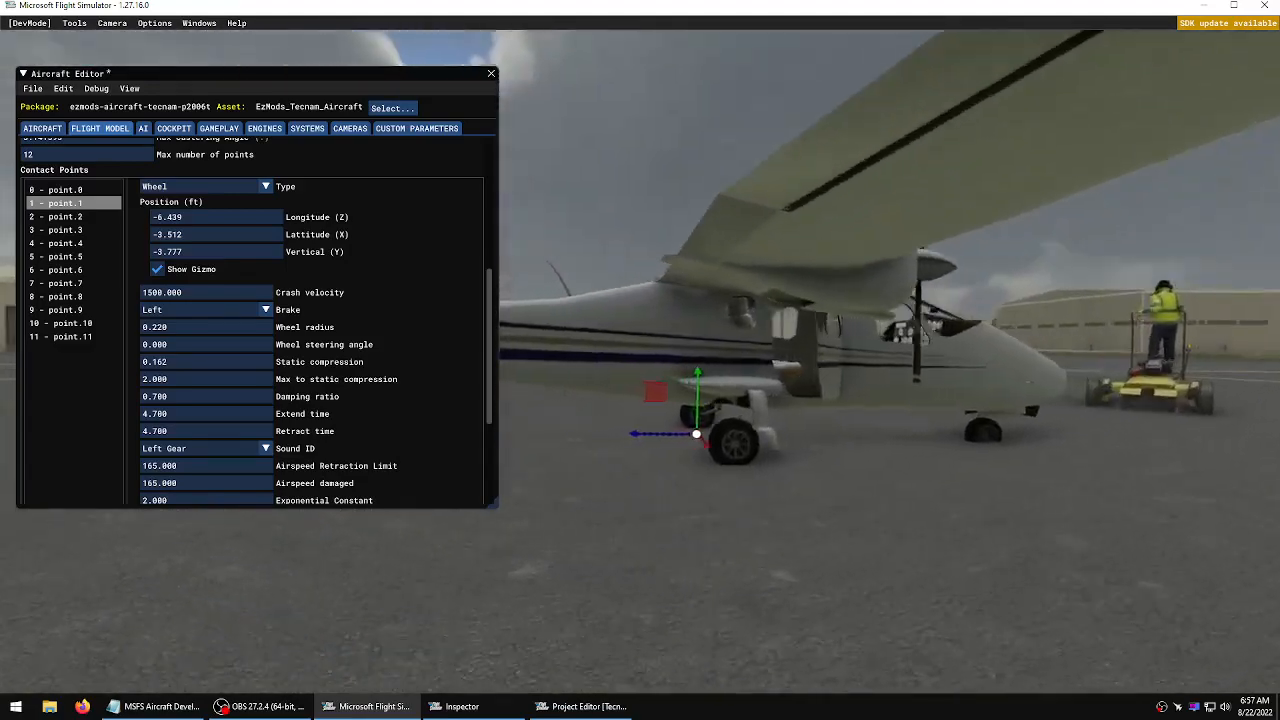
key("a")
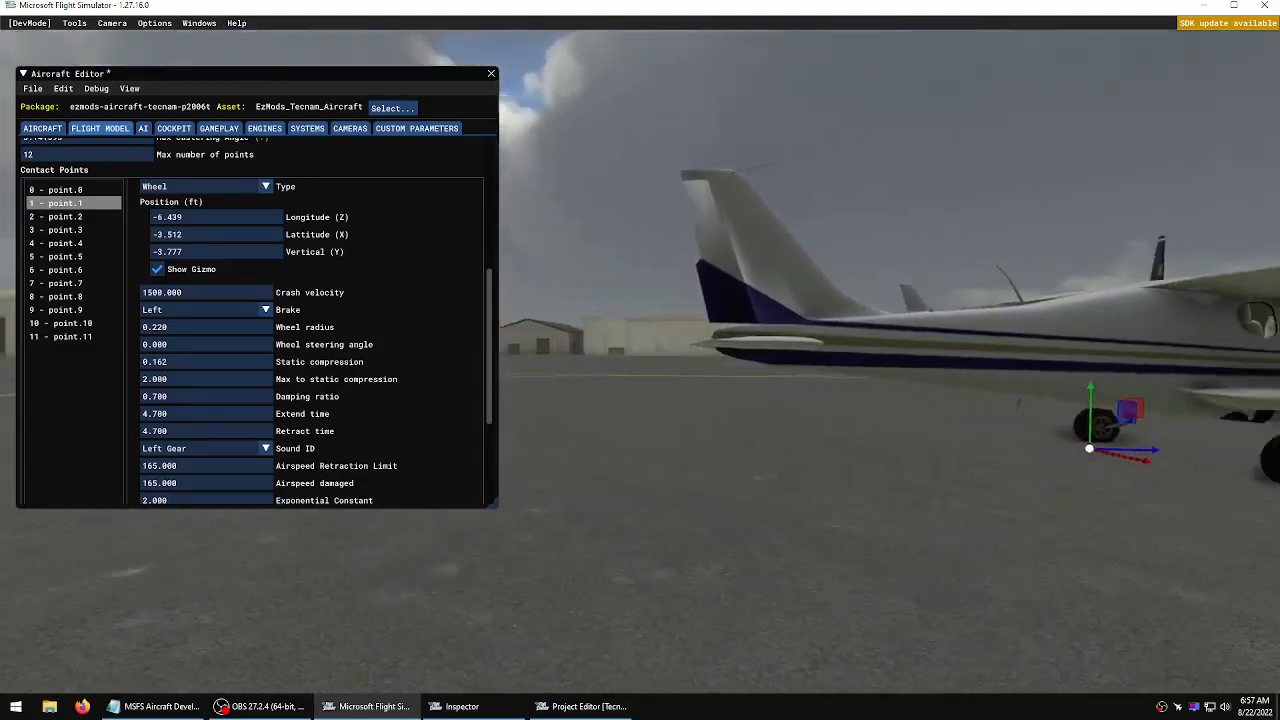
key("w")
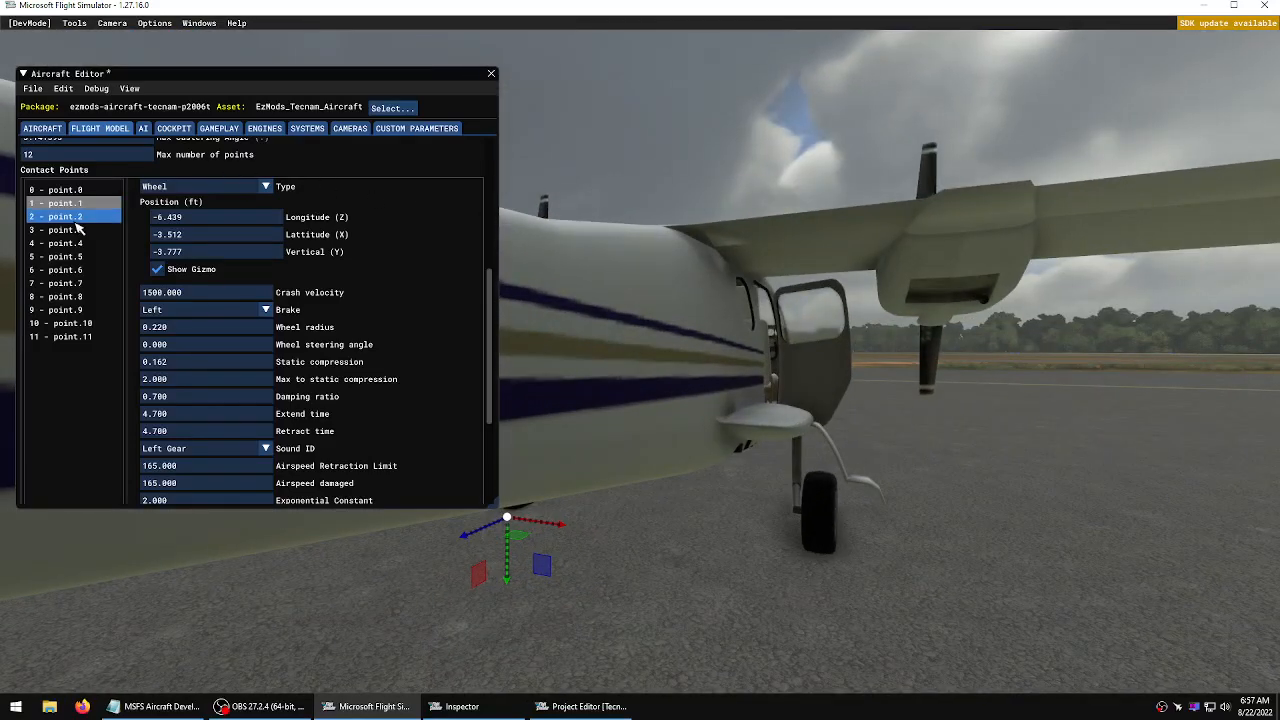
left_click(76, 219)
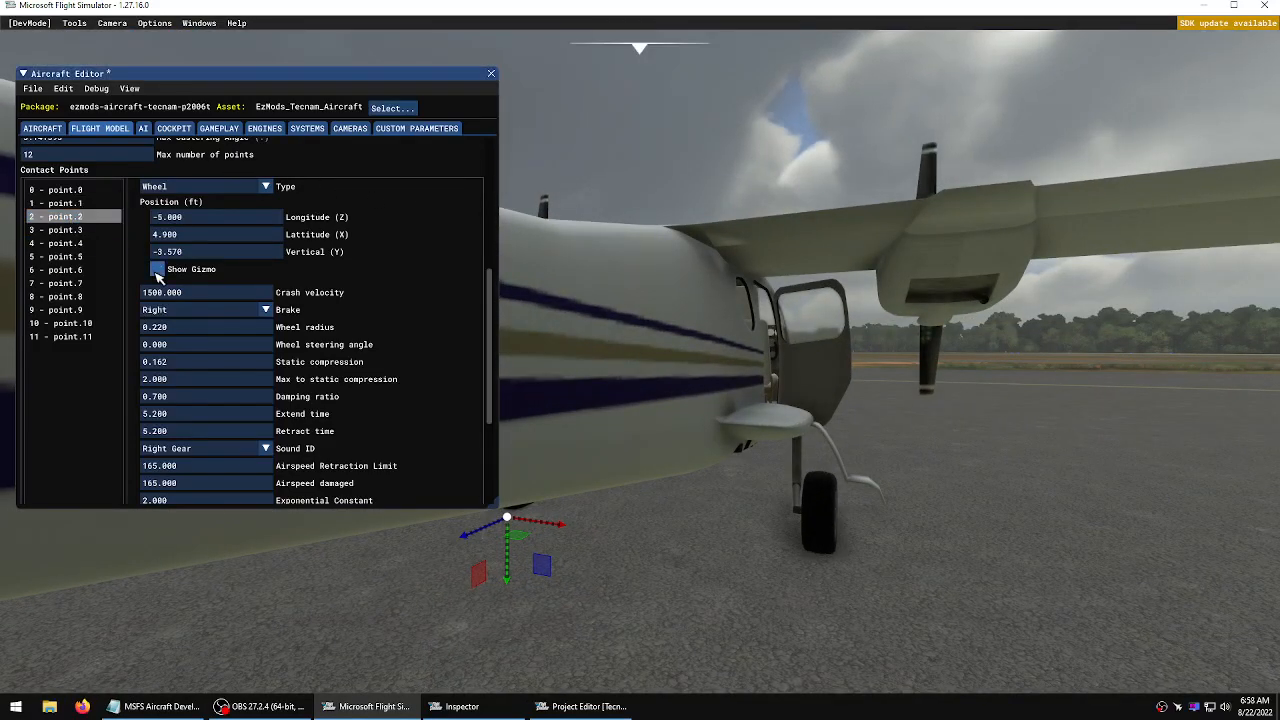
left_click_drag(998, 553, 918, 557)
Move contact point 2 aft to about -6.54 ft longitude under the right main wheel
key("d")
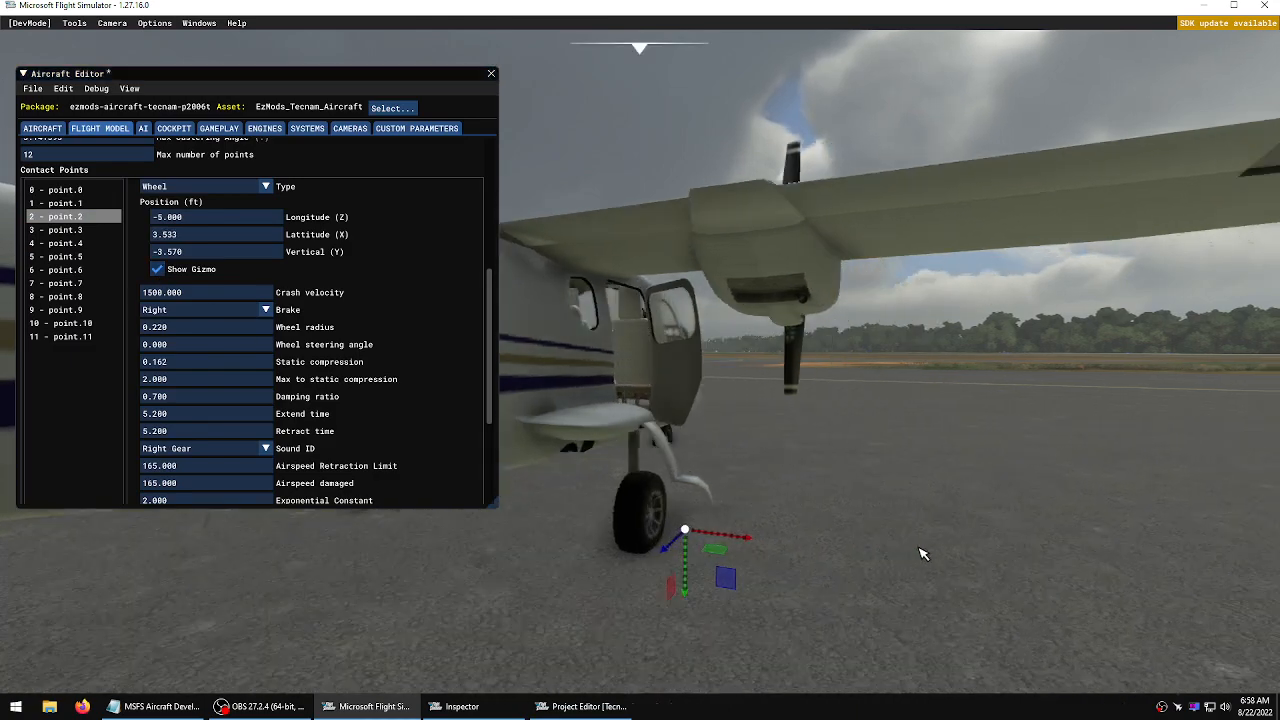
key("d")
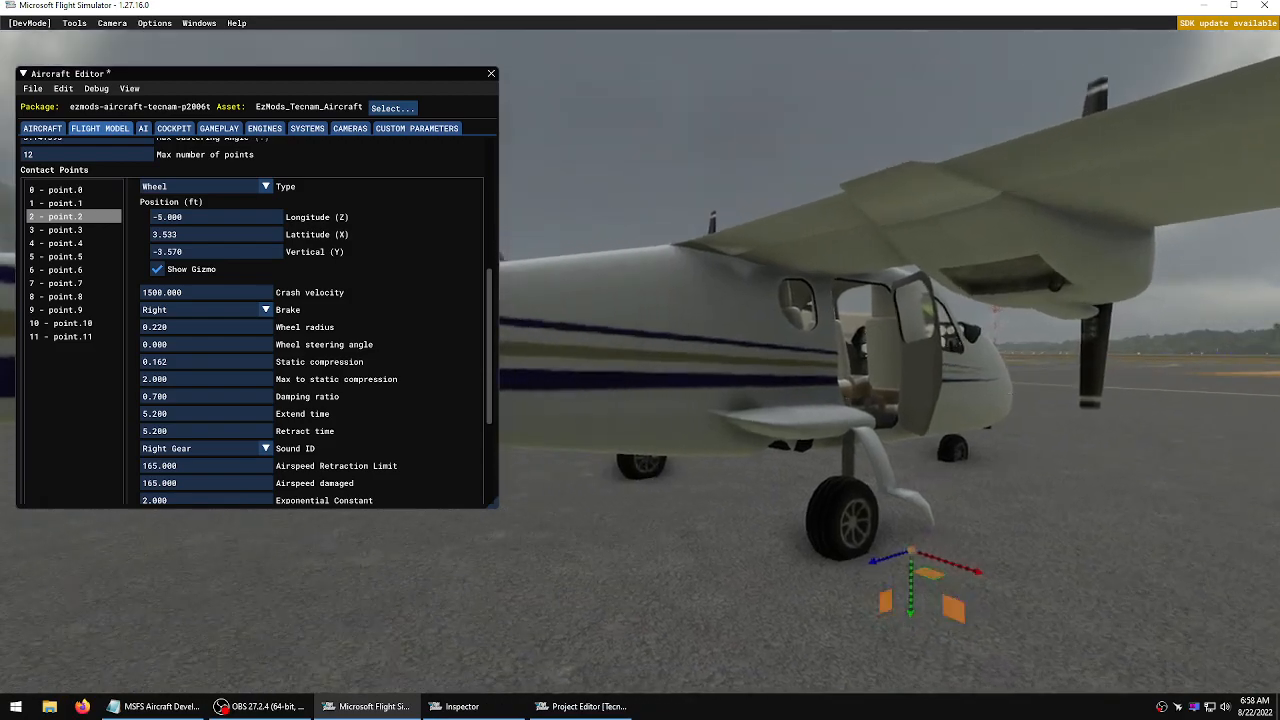
key("d")
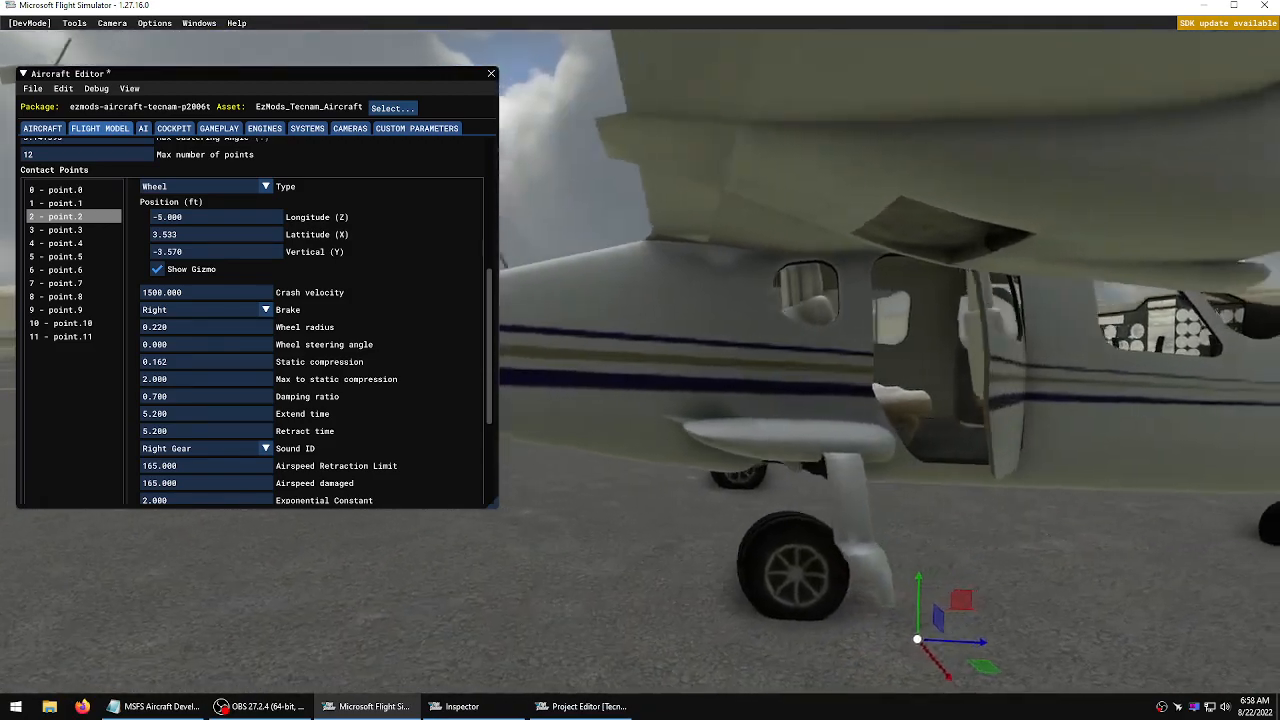
key("s")
key("w")
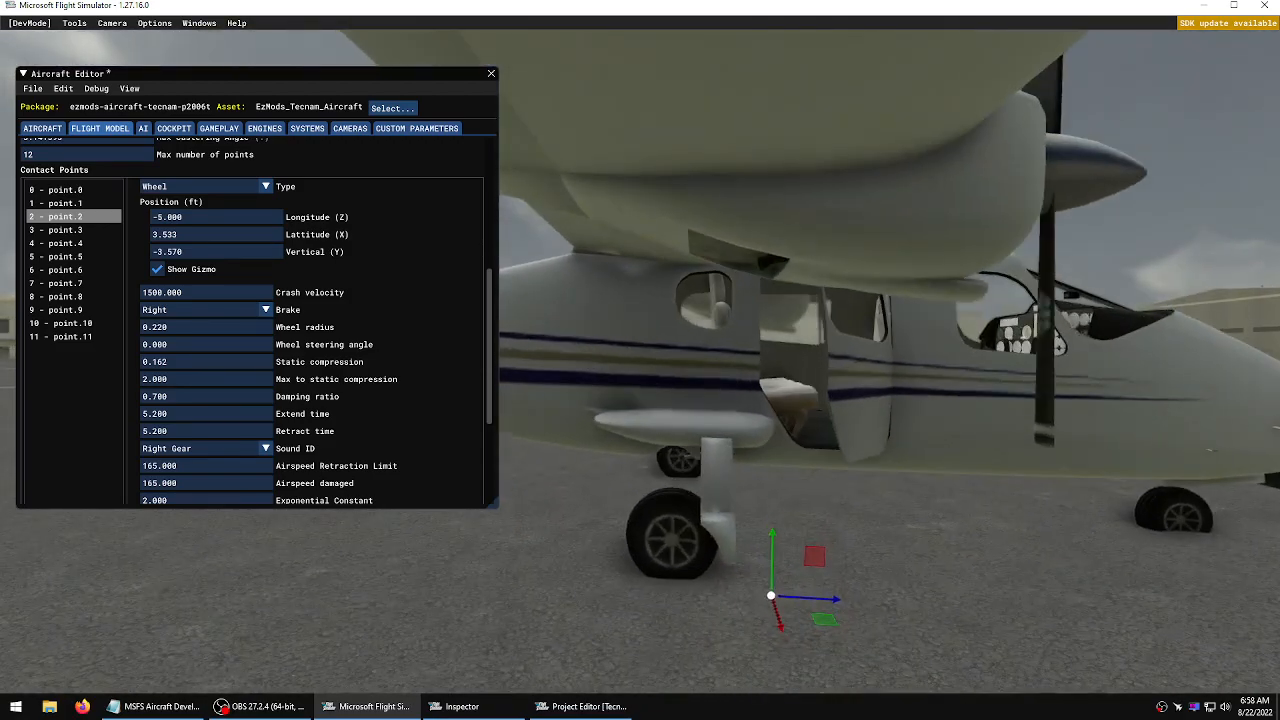
left_click_drag(826, 605, 729, 605)
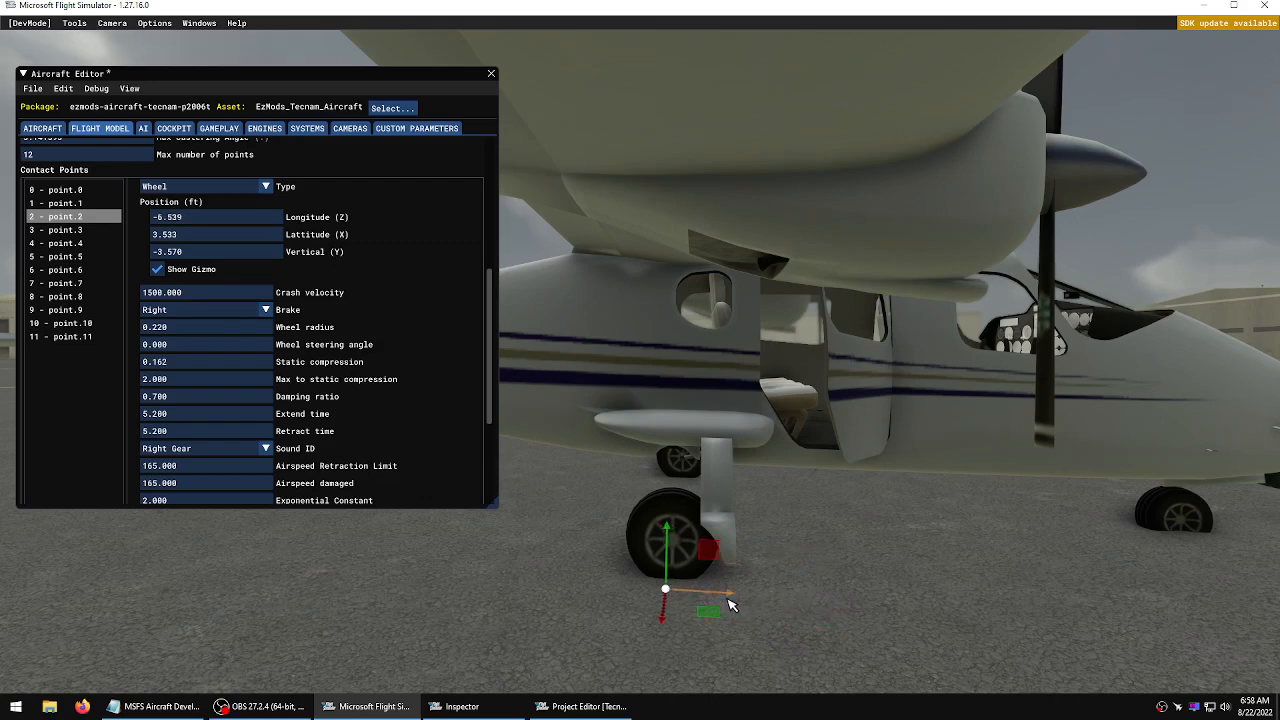
Lower contact point 2 to about -3.81 ft vertical at the bottom of the right wheel
key("a")
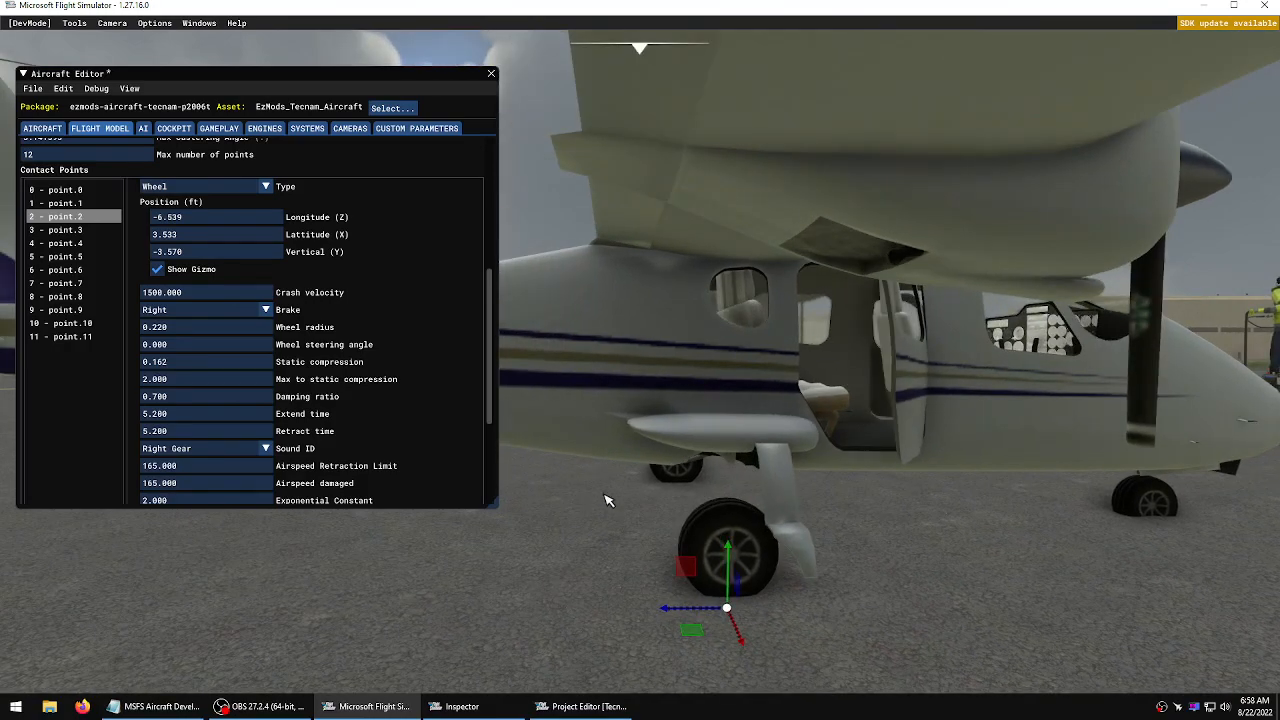
left_click_drag(733, 550, 731, 569)
key("s")
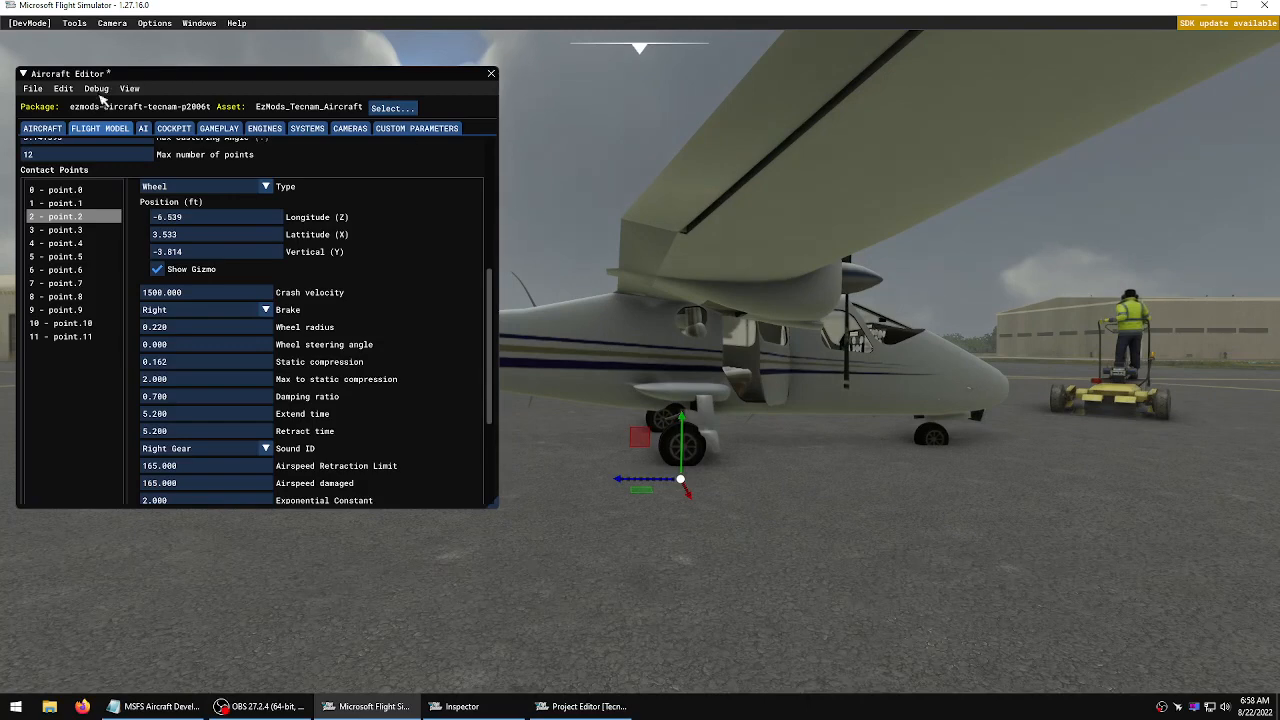
Save the aircraft editor changes and close the build console
left_click(33, 89)
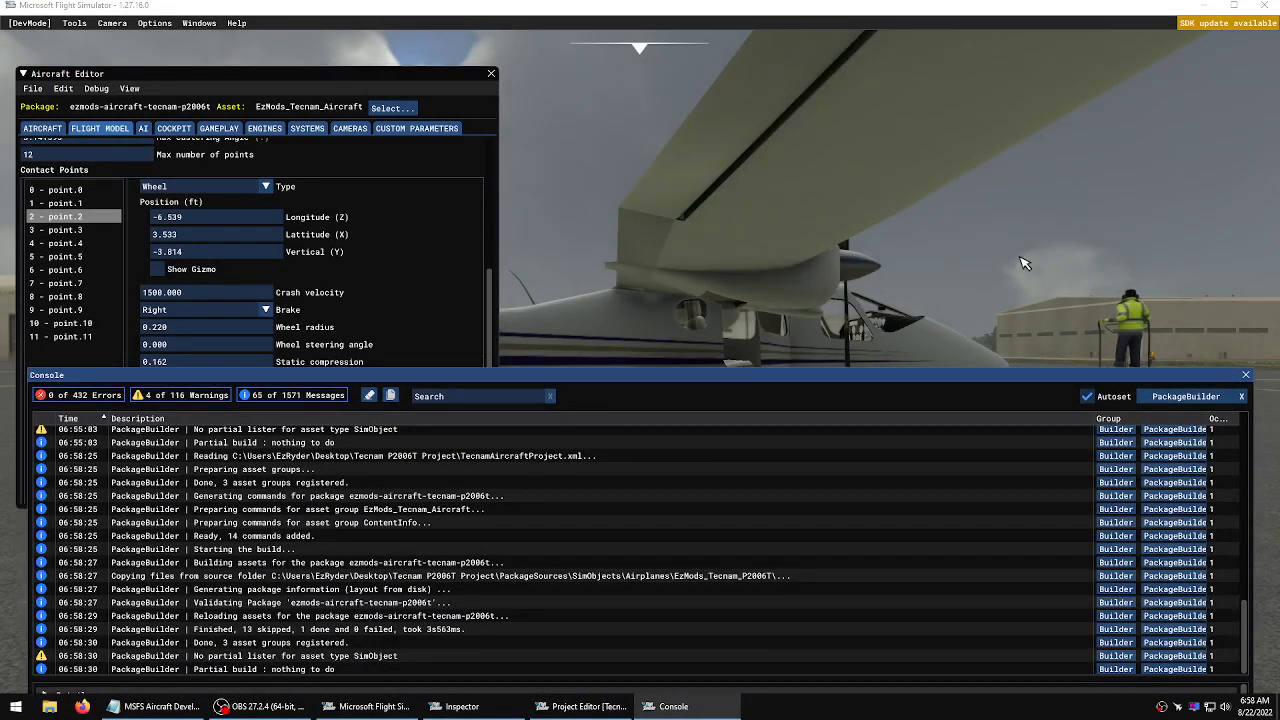
left_click(1246, 376)
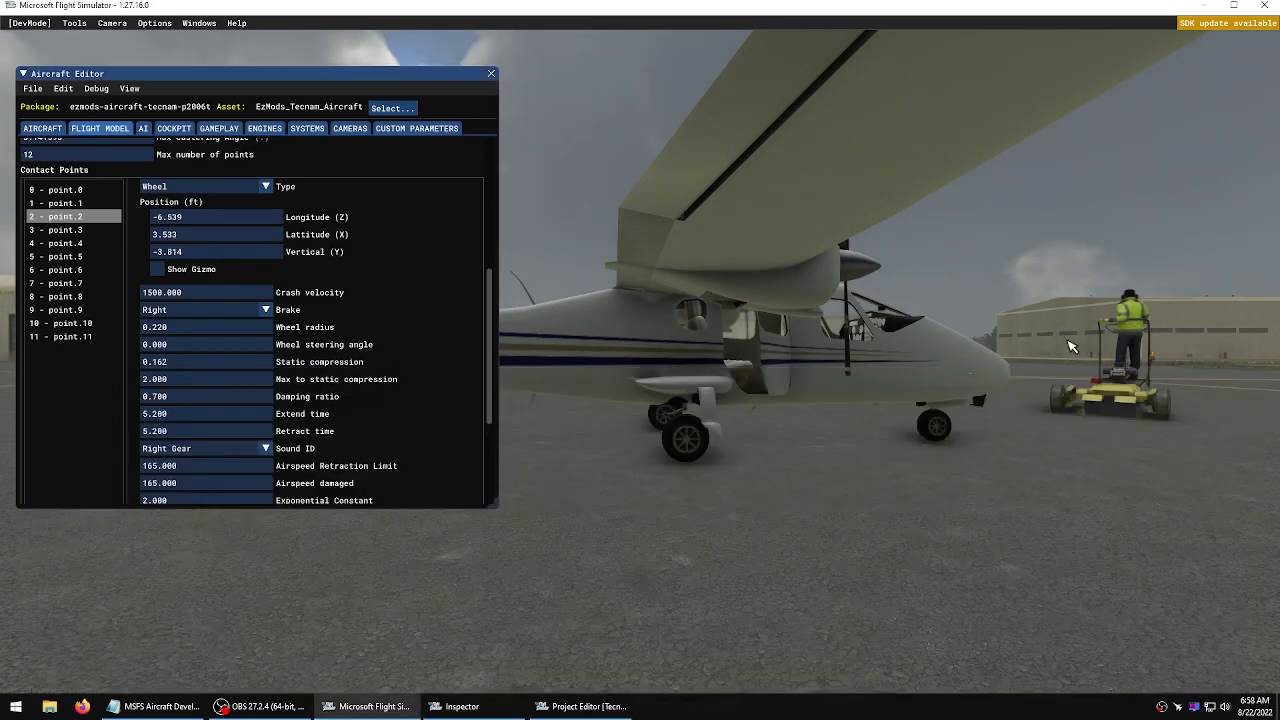
Examine the right main wheel's ground contact from a low view and open point 2's vertical position field
key("d")
right_click_drag(1071, 346, 645, 362)
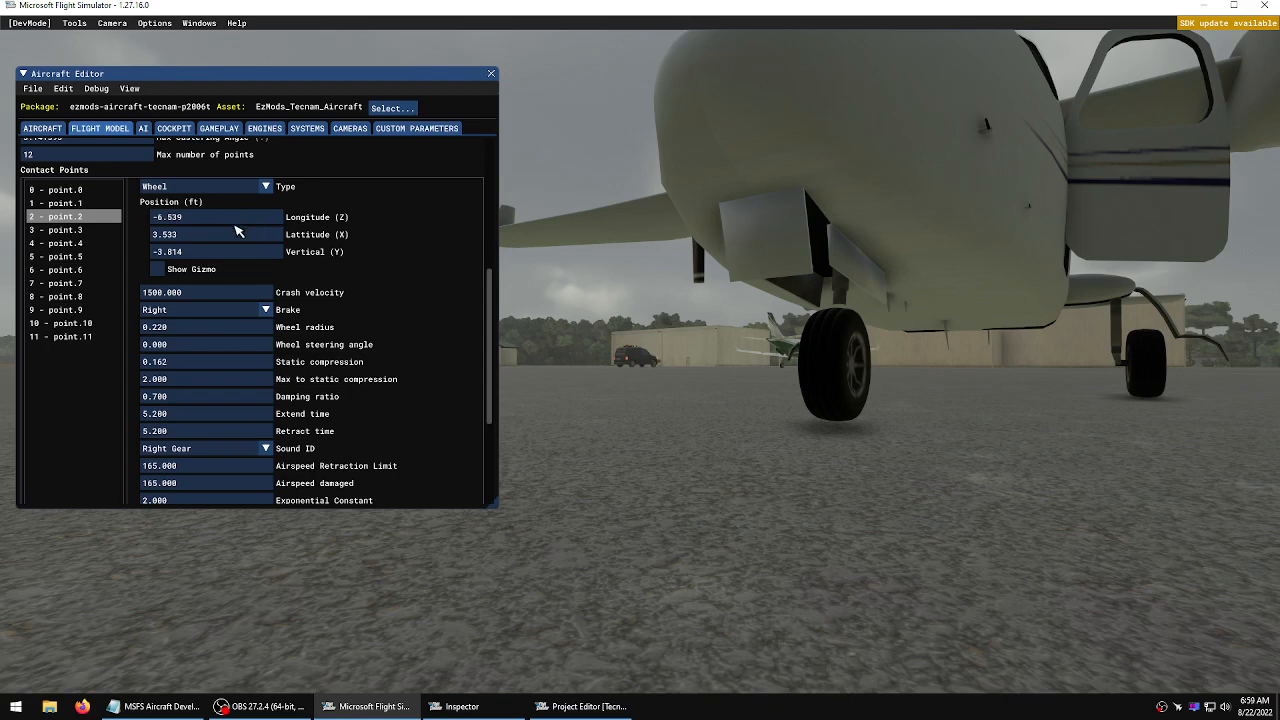
double_click(218, 253)
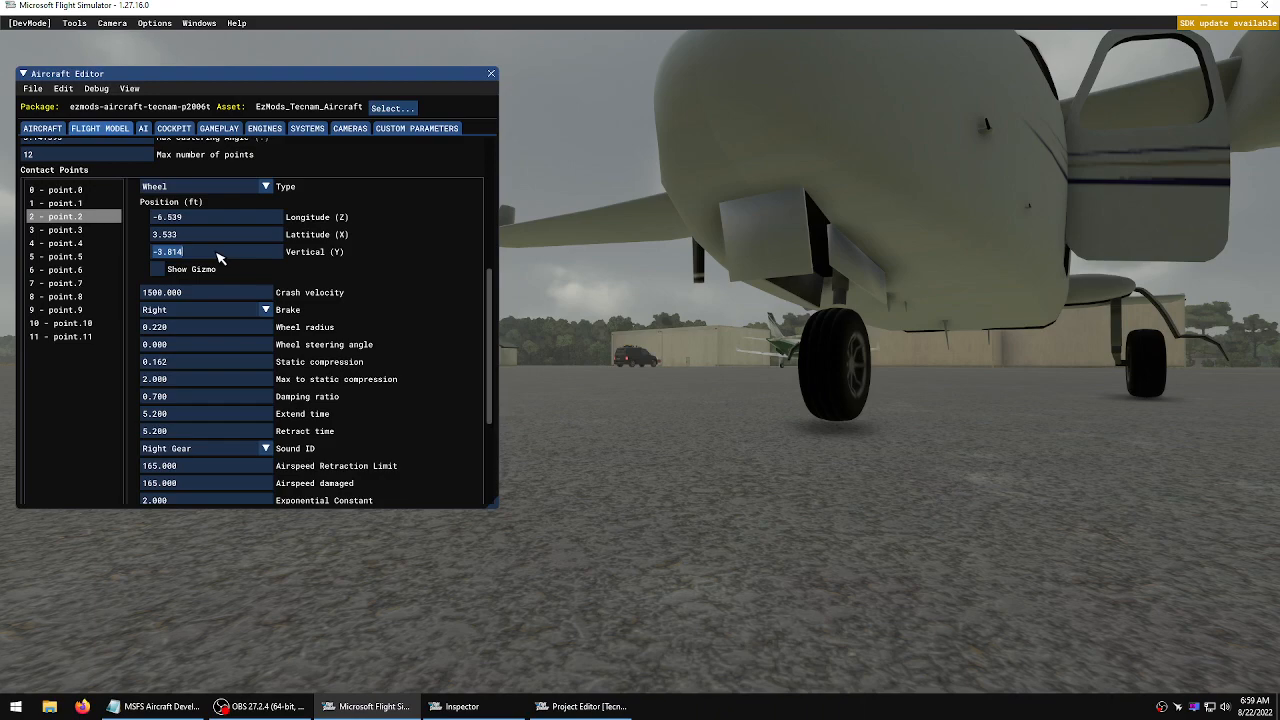
left_click(722, 468)
key("a")
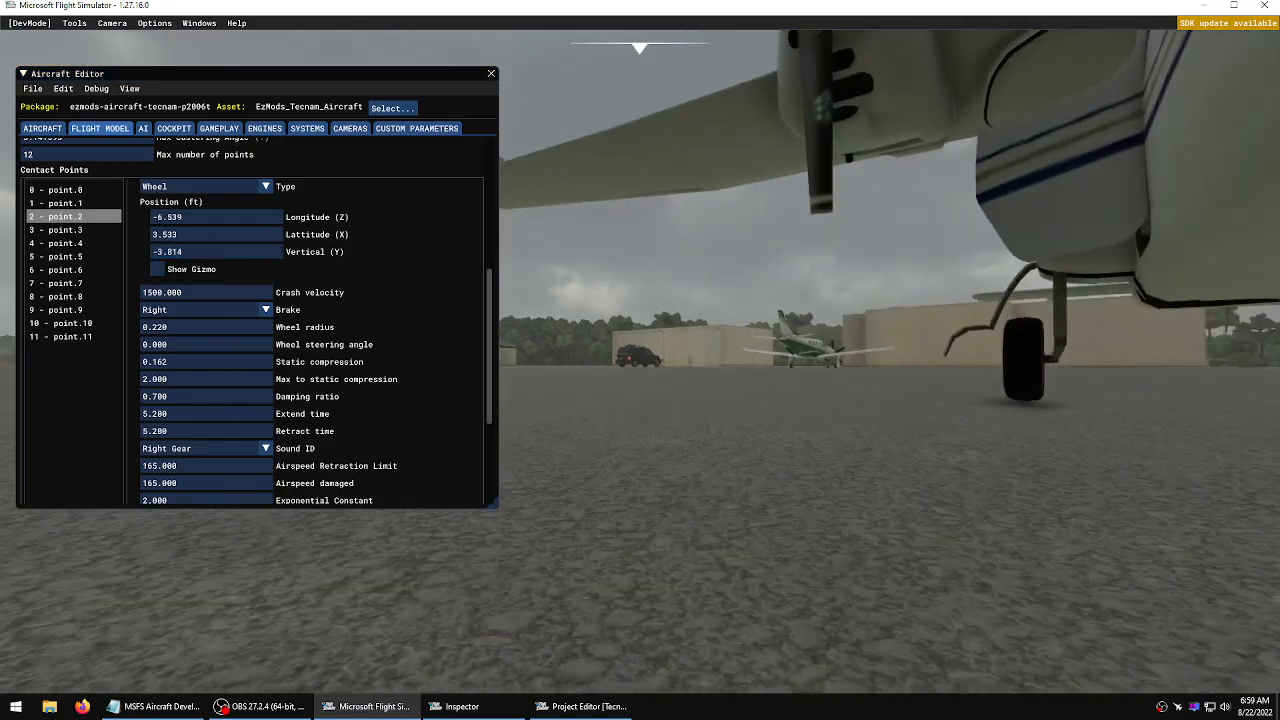
Set contact point 2's vertical position to -3.800 ft
left_click(201, 256)
left_click_drag(201, 255, 175, 255)
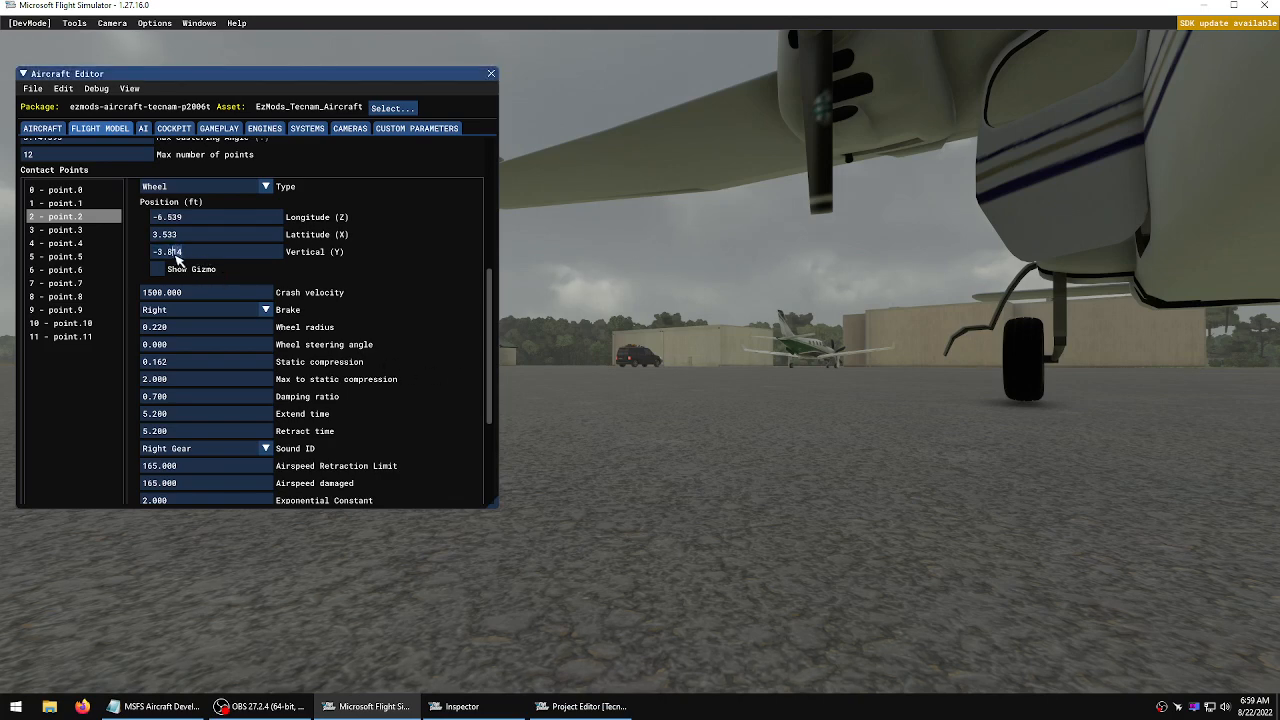
type("00")
Save and resync the aircraft editor changes, then close the build console
left_click(33, 88)
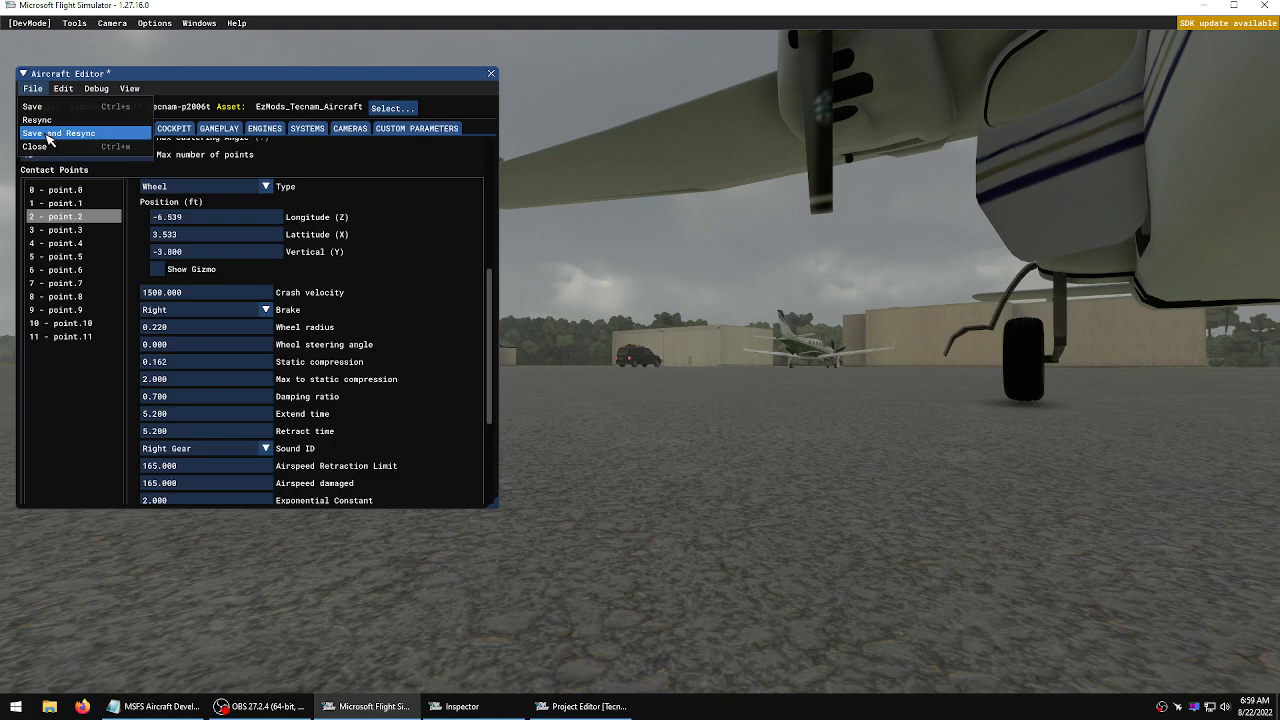
left_click(47, 134)
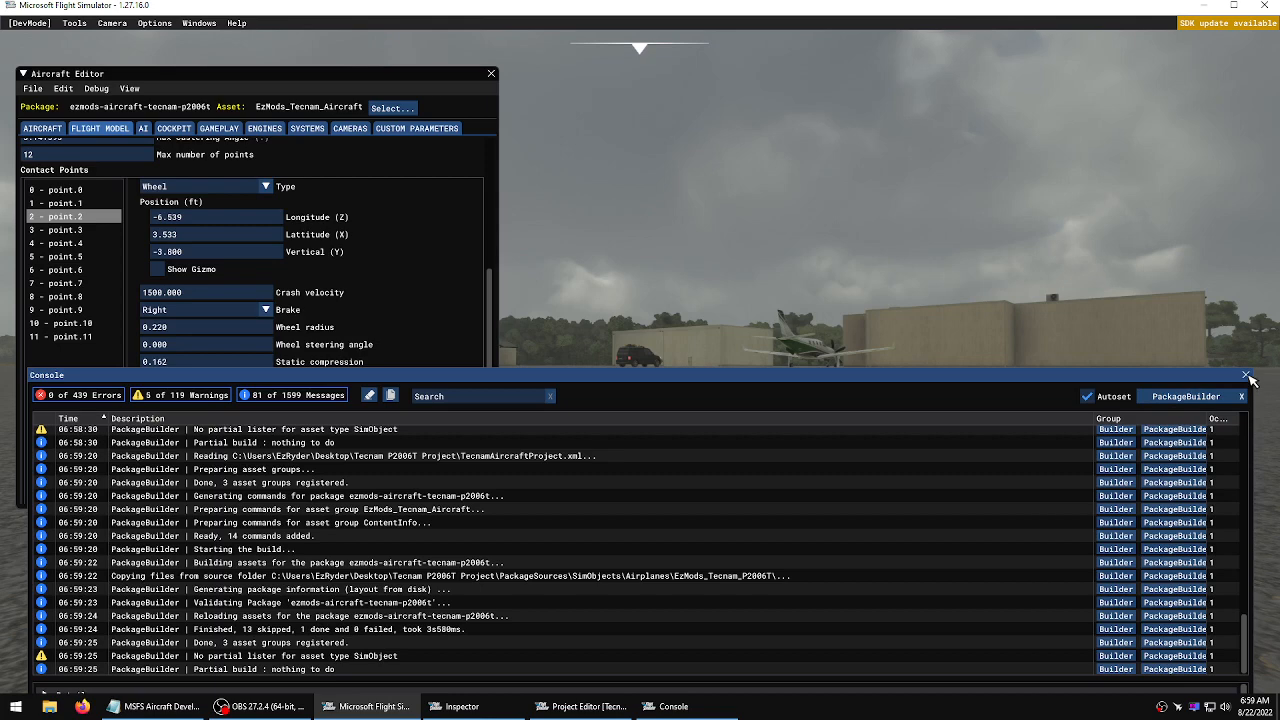
left_click(1247, 376)
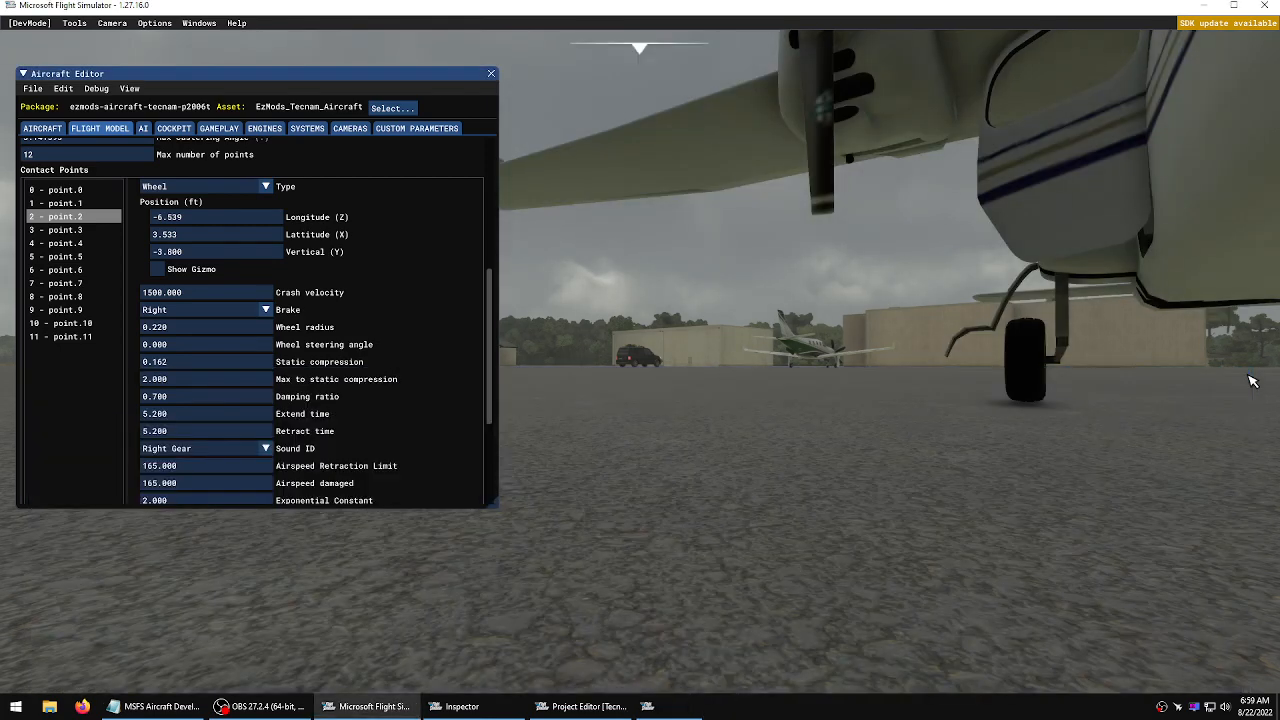
Open point 2's vertical position field and select its decimal digits for editing
left_click(193, 252)
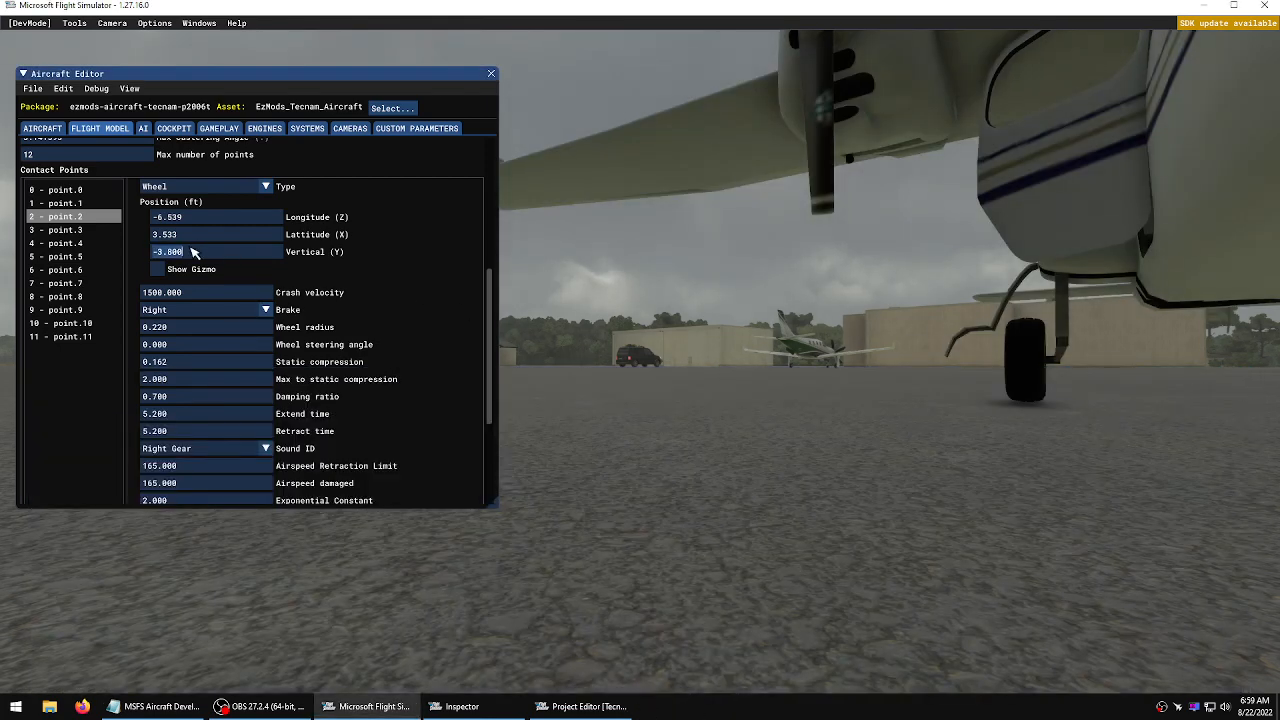
left_click_drag(182, 256, 175, 257)
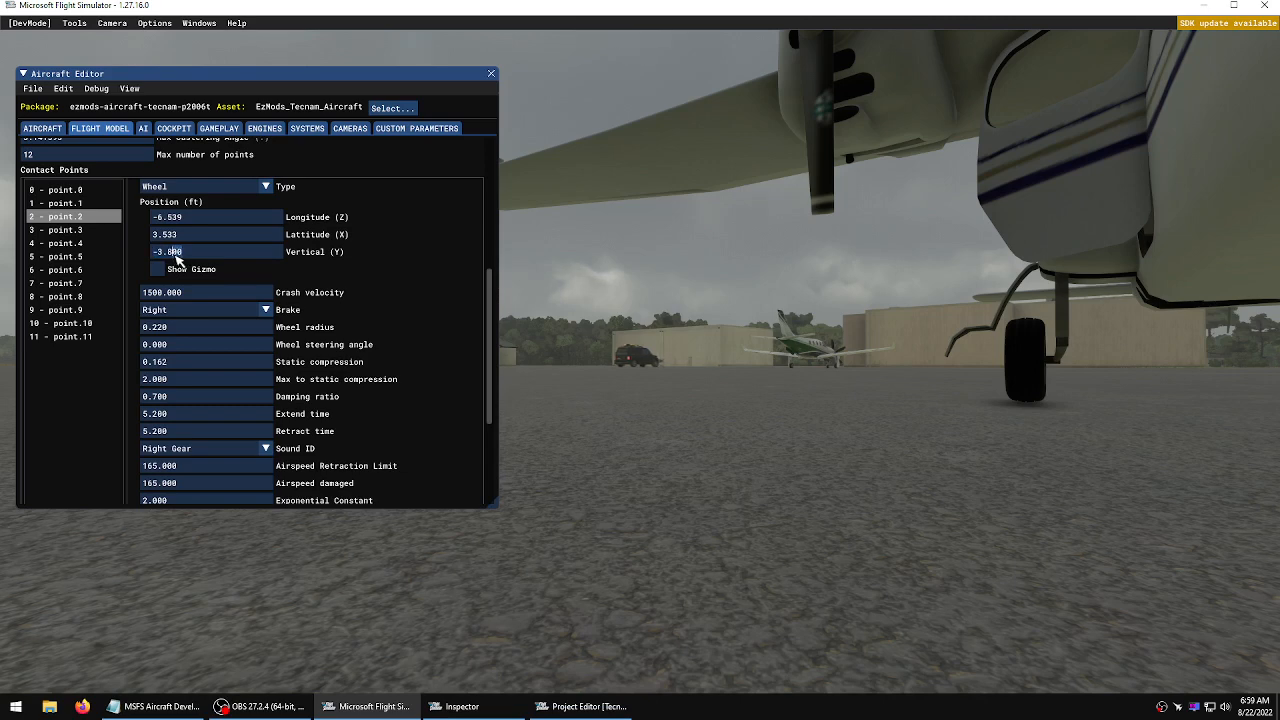
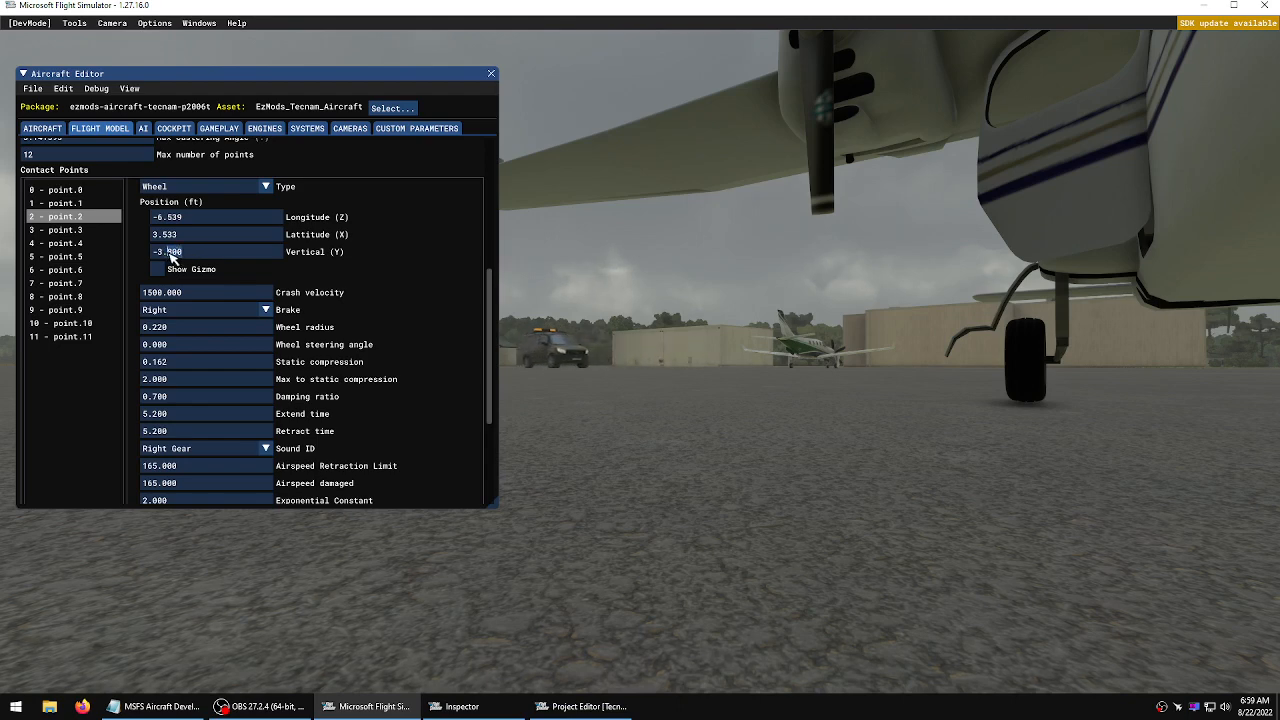
Set contact point 2's vertical position to -3.750 ft, then save and resync the aircraft and close the build console
type("75")
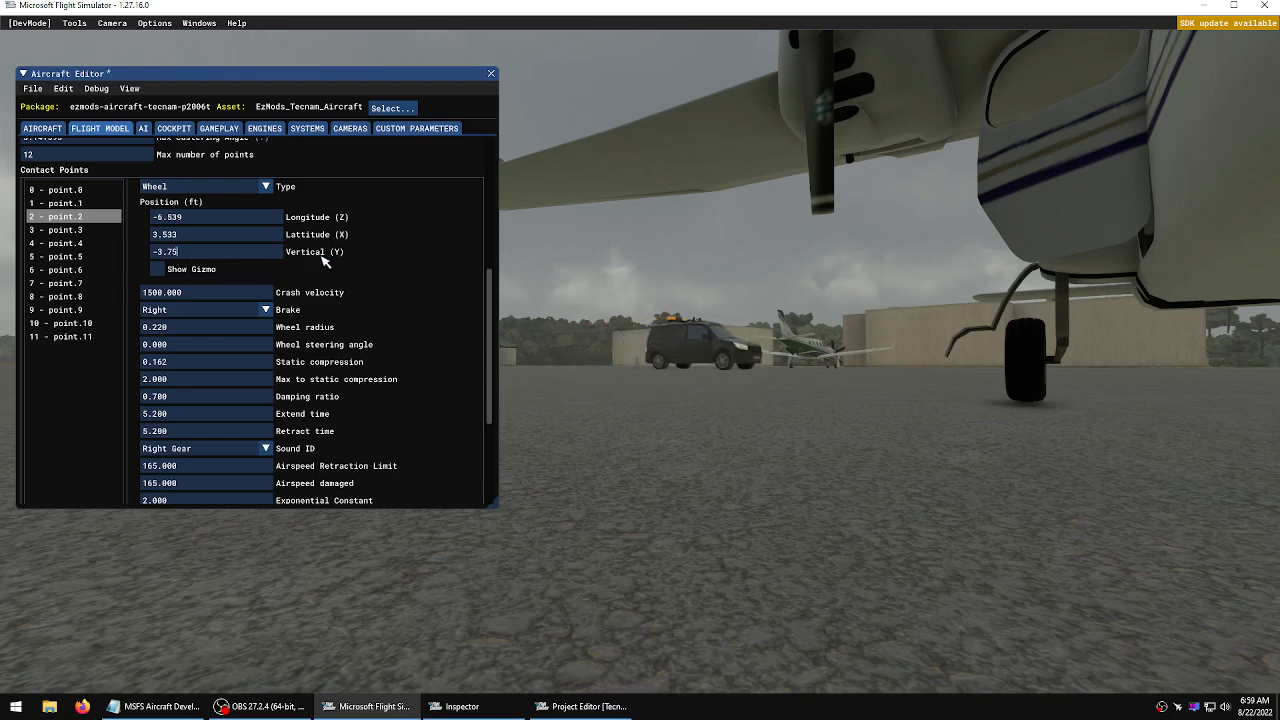
left_click(378, 256)
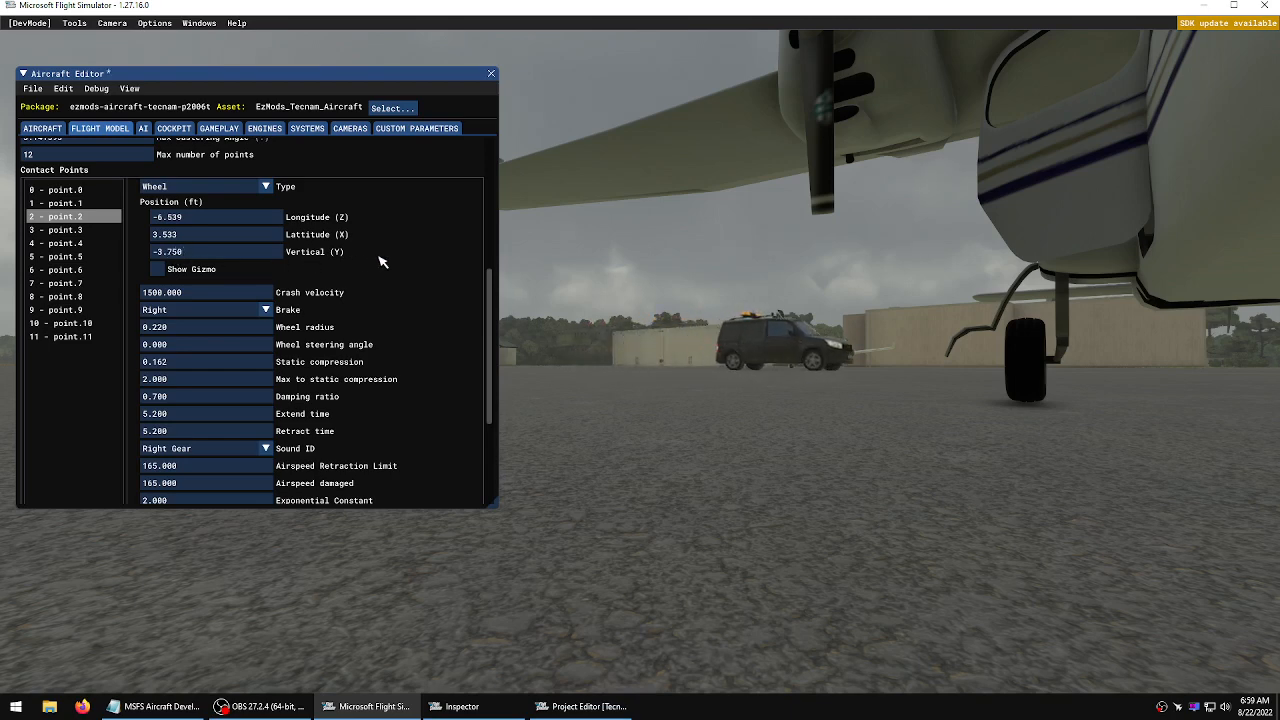
left_click(33, 88)
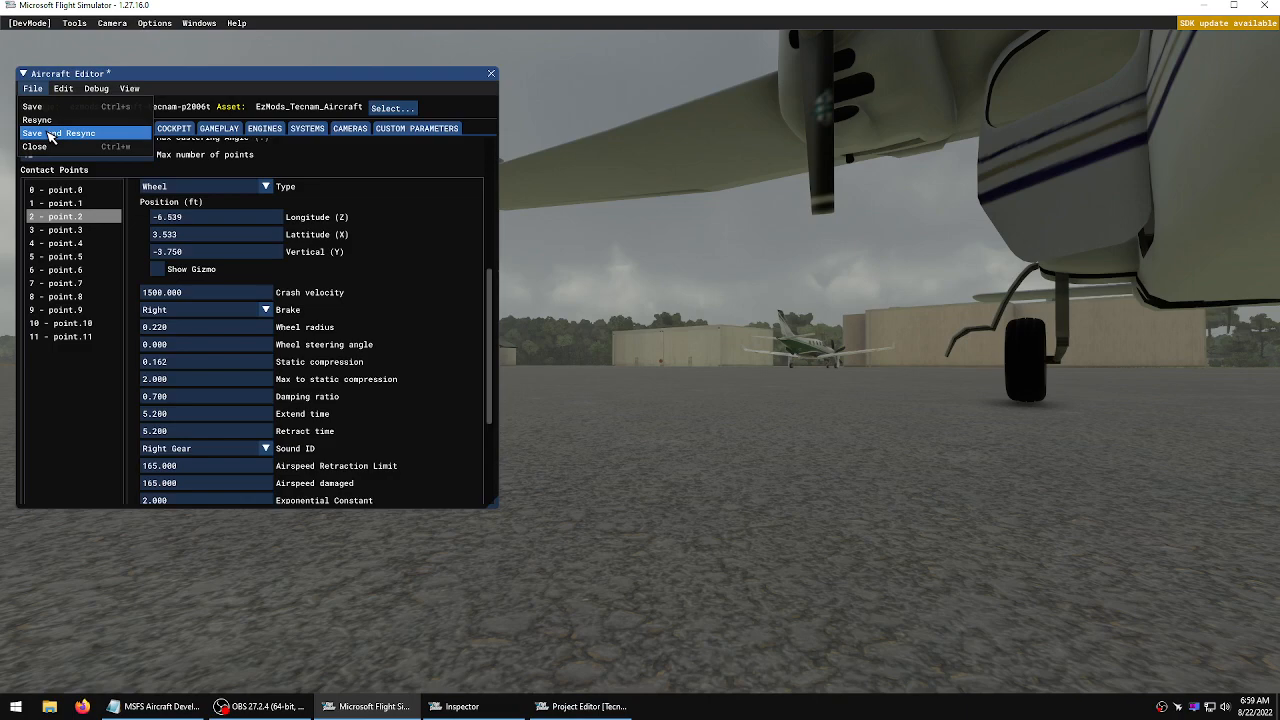
left_click(48, 136)
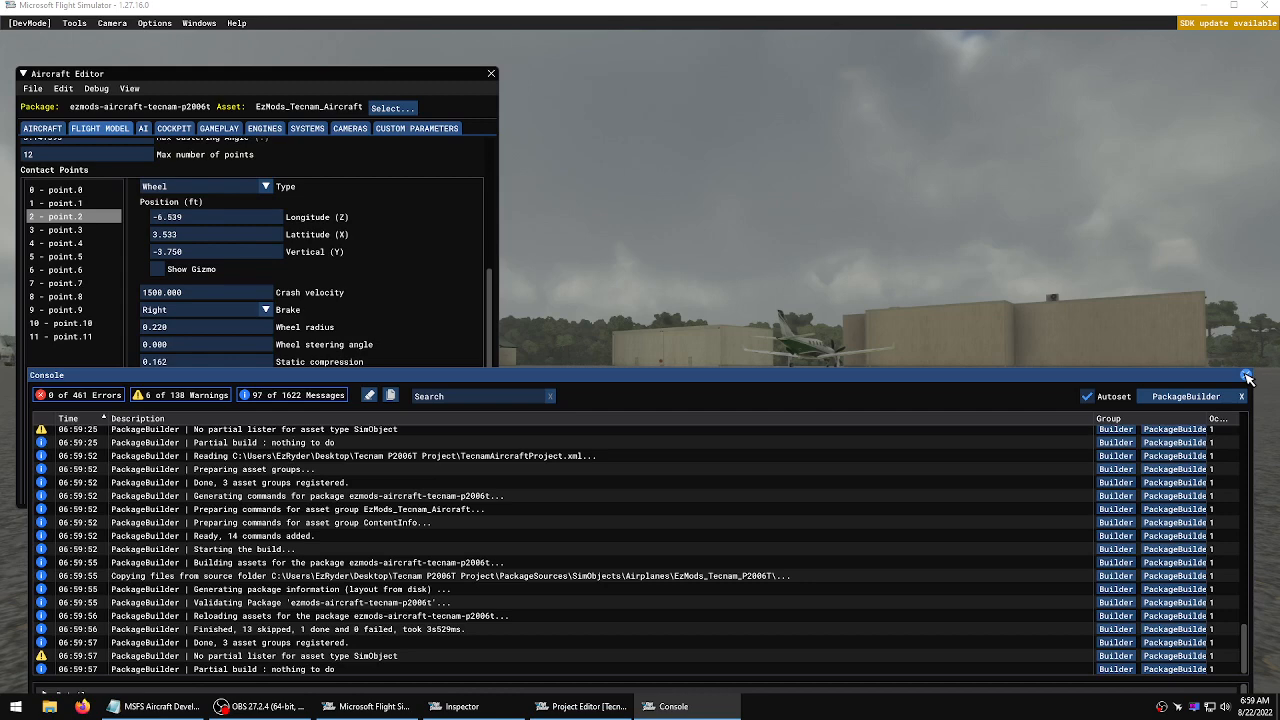
left_click(1245, 376)
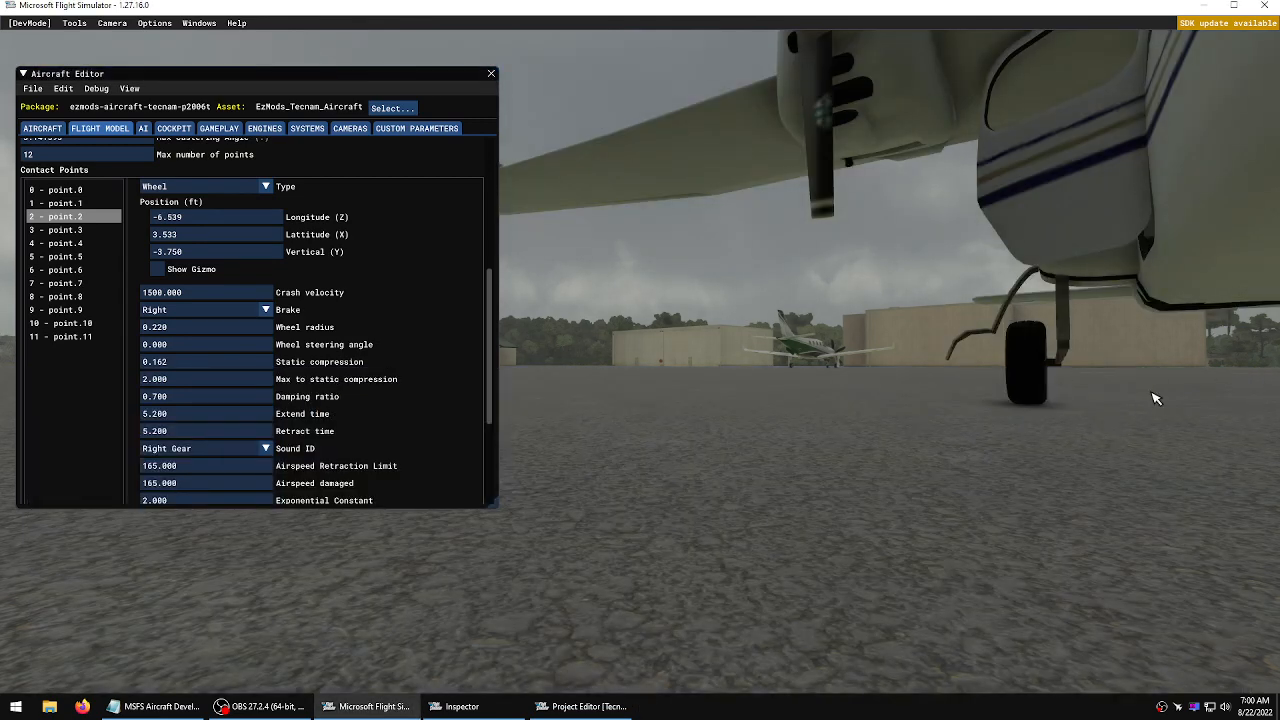
Walk the camera around the aircraft to examine how the main wheels sit on the ground
key("d")
right_click_drag(1155, 398, 1276, 402)
key("d")
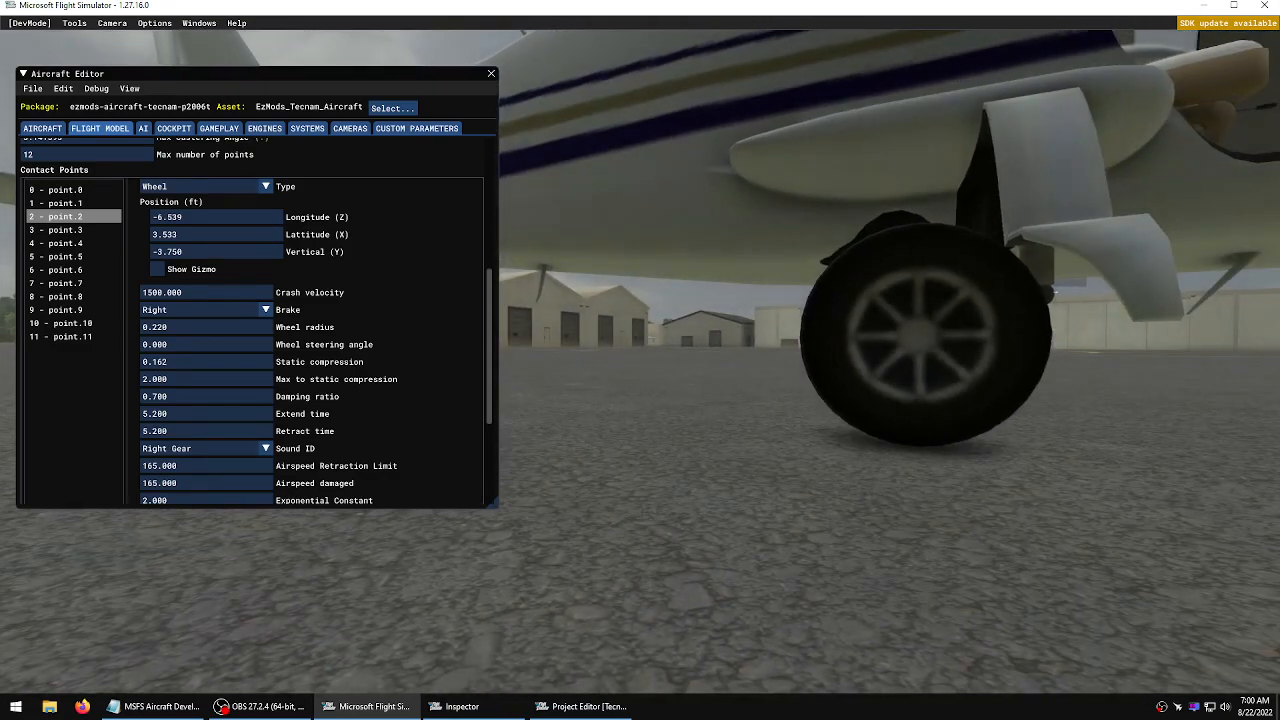
key("s")
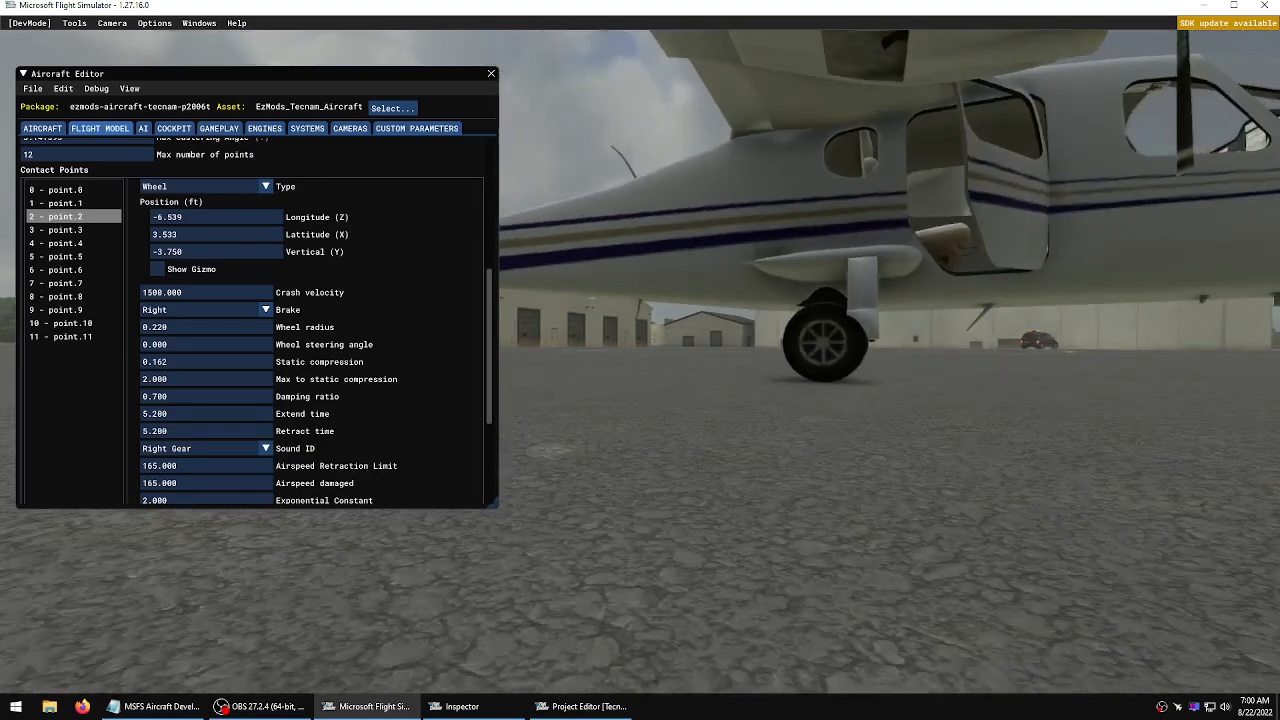
key("d")
key("a")
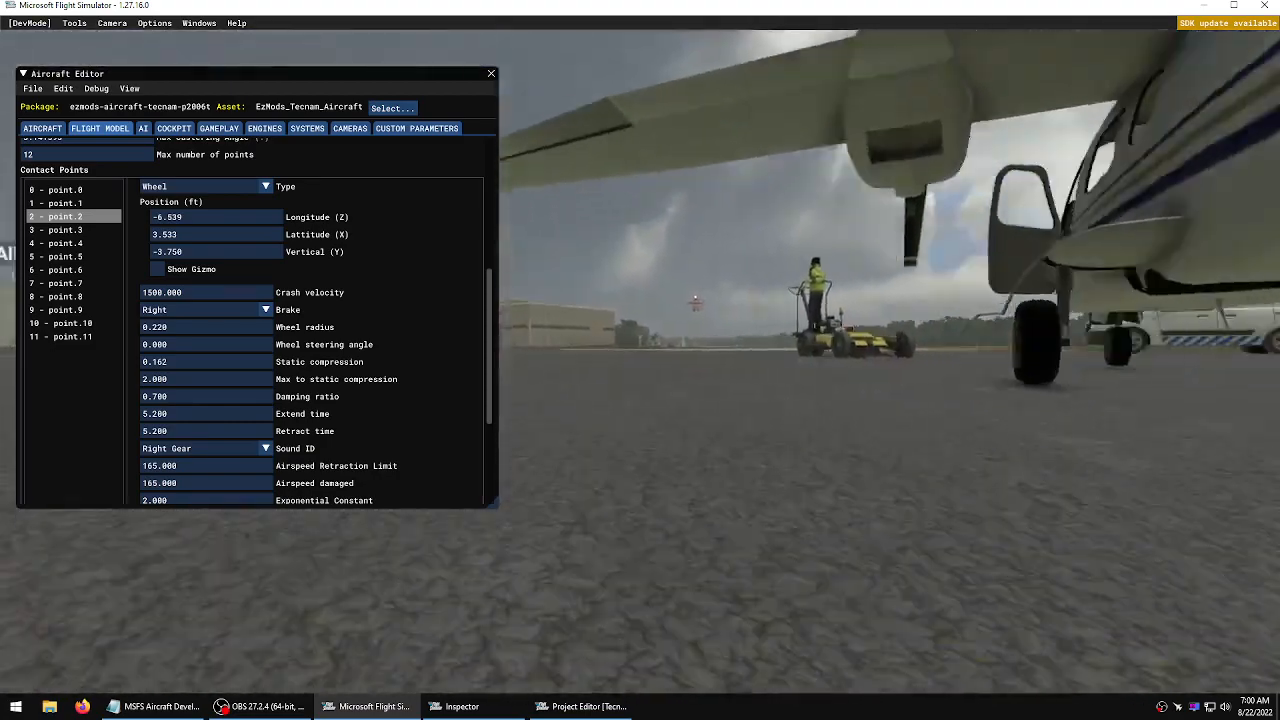
key("a")
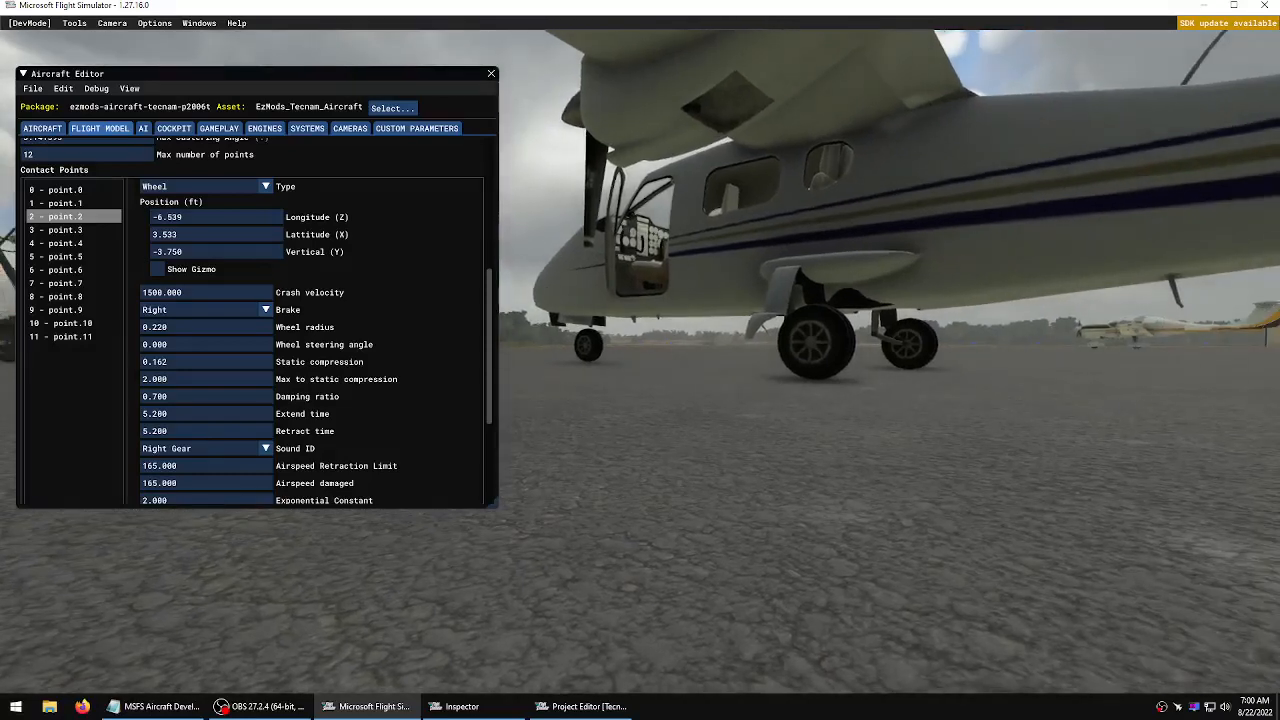
Copy point 2's vertical position value into contact point 1's vertical position field
left_click(200, 256)
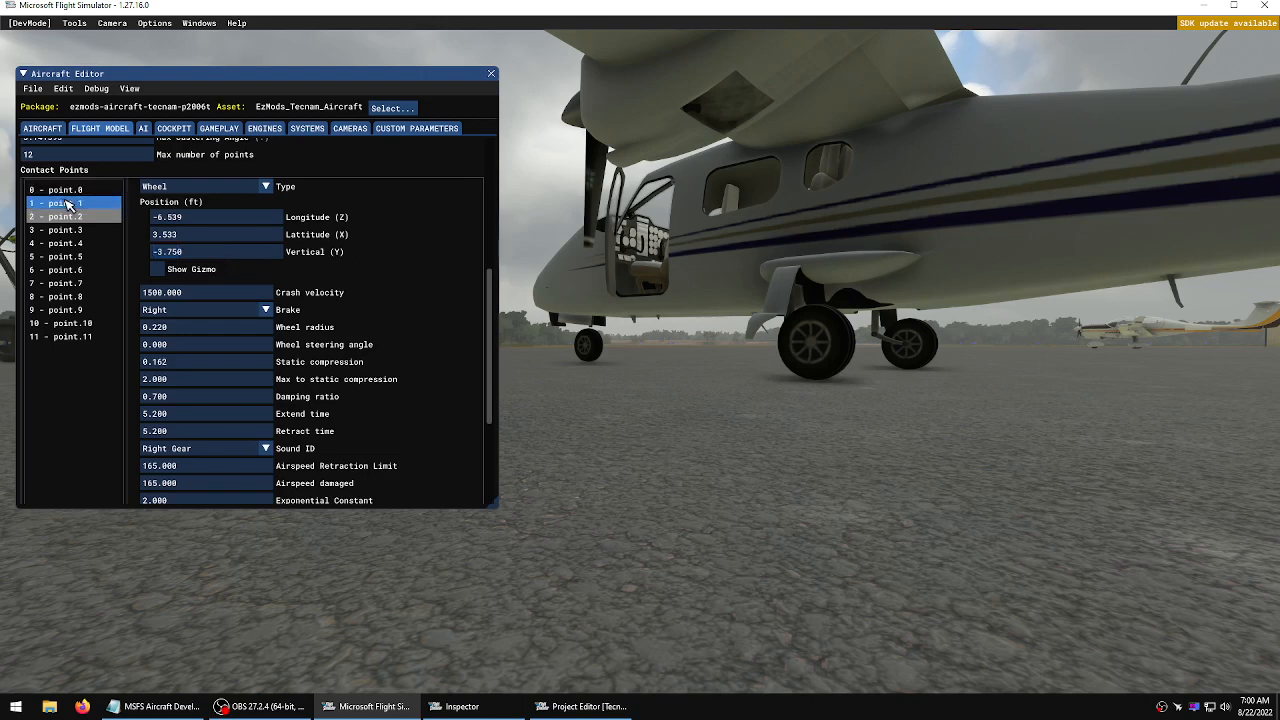
left_click(97, 204)
left_click(198, 256)
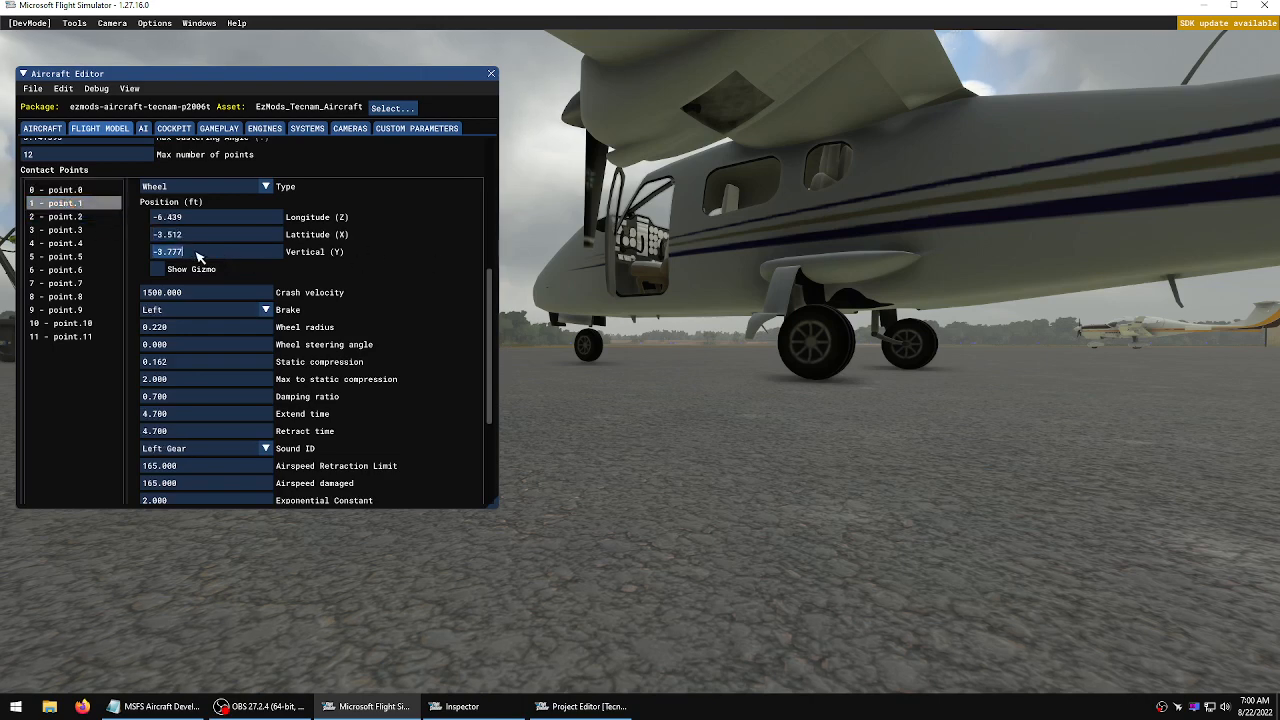
type("-3.750")
Set contact point 1's lateral position to -3.520 ft
left_click(76, 217)
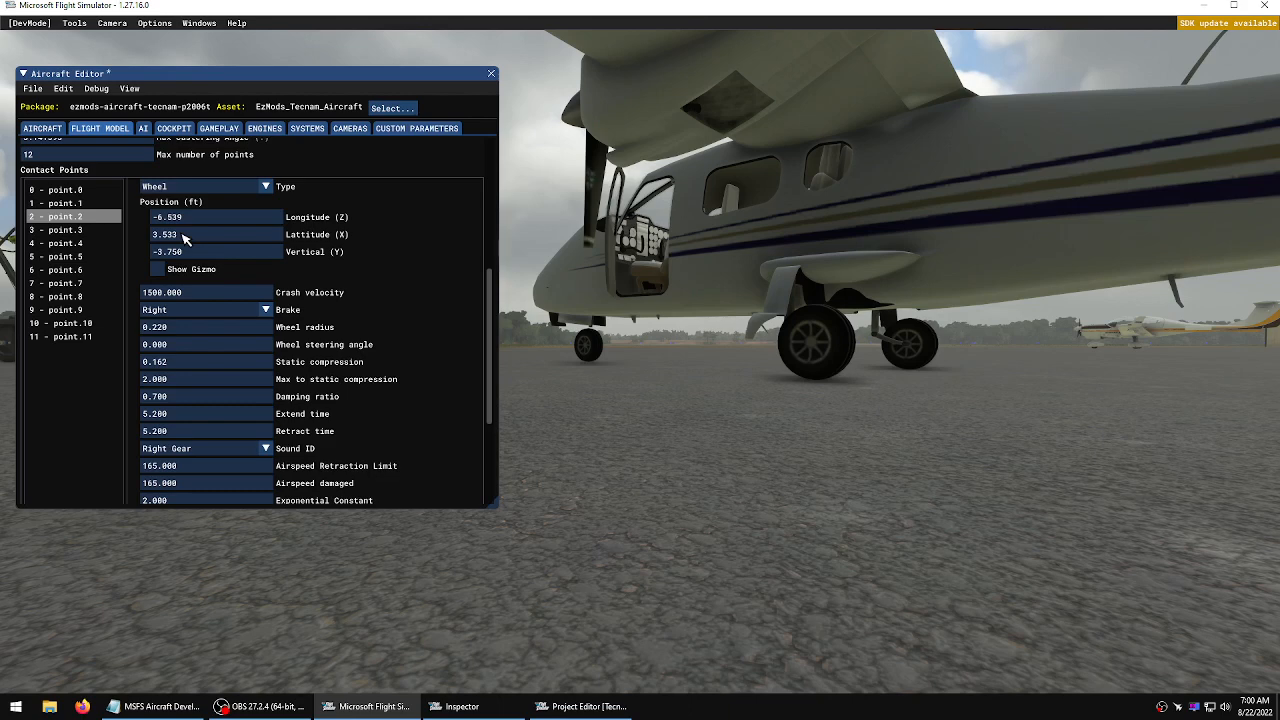
left_click(84, 204)
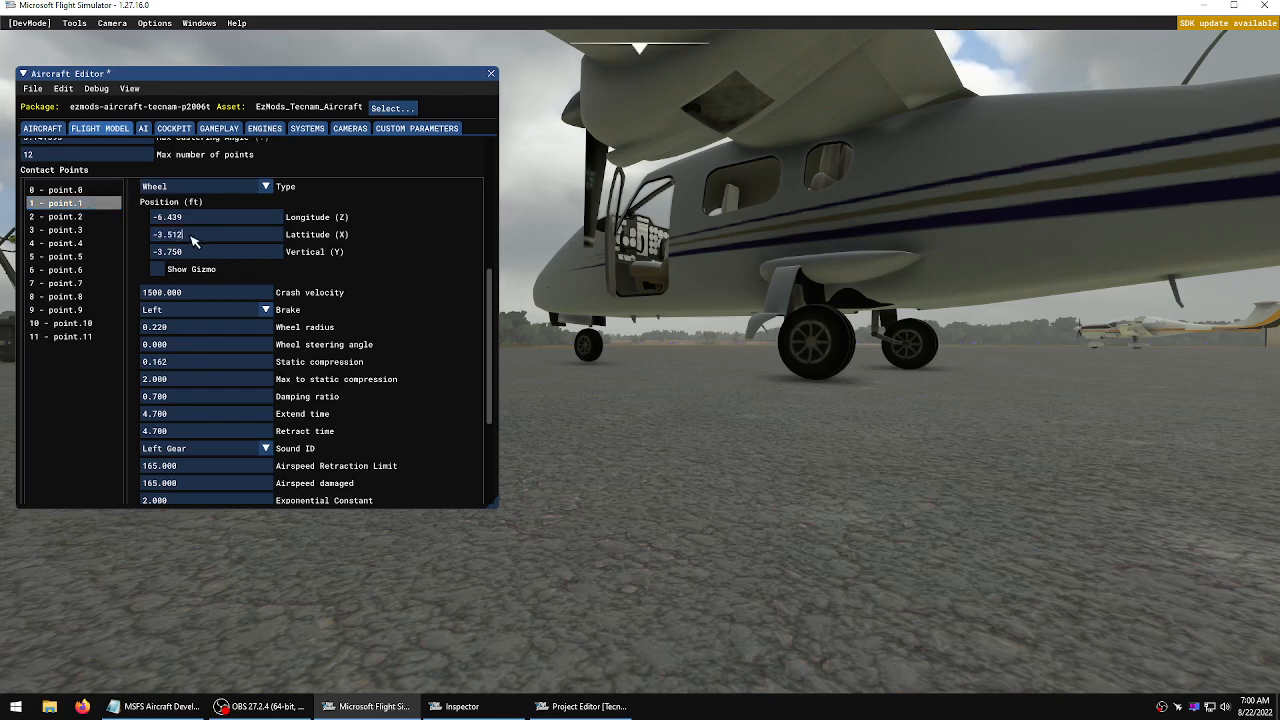
left_click_drag(180, 237, 175, 238)
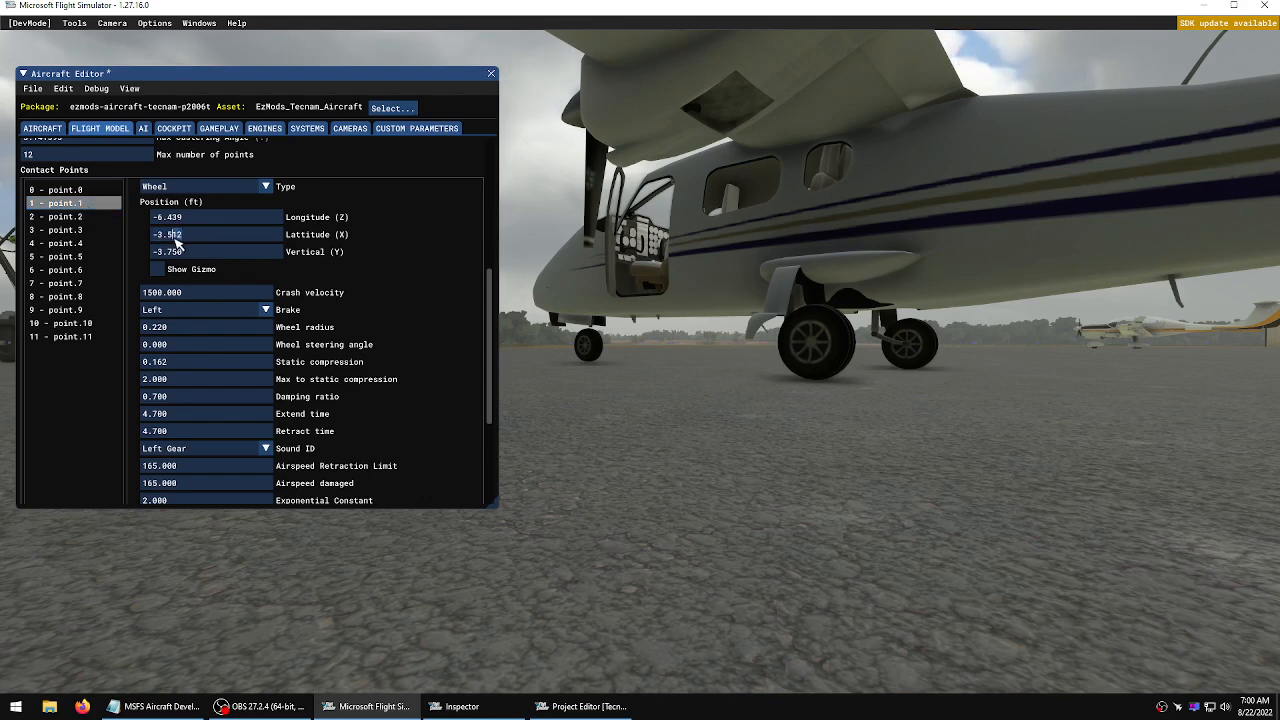
type("20")
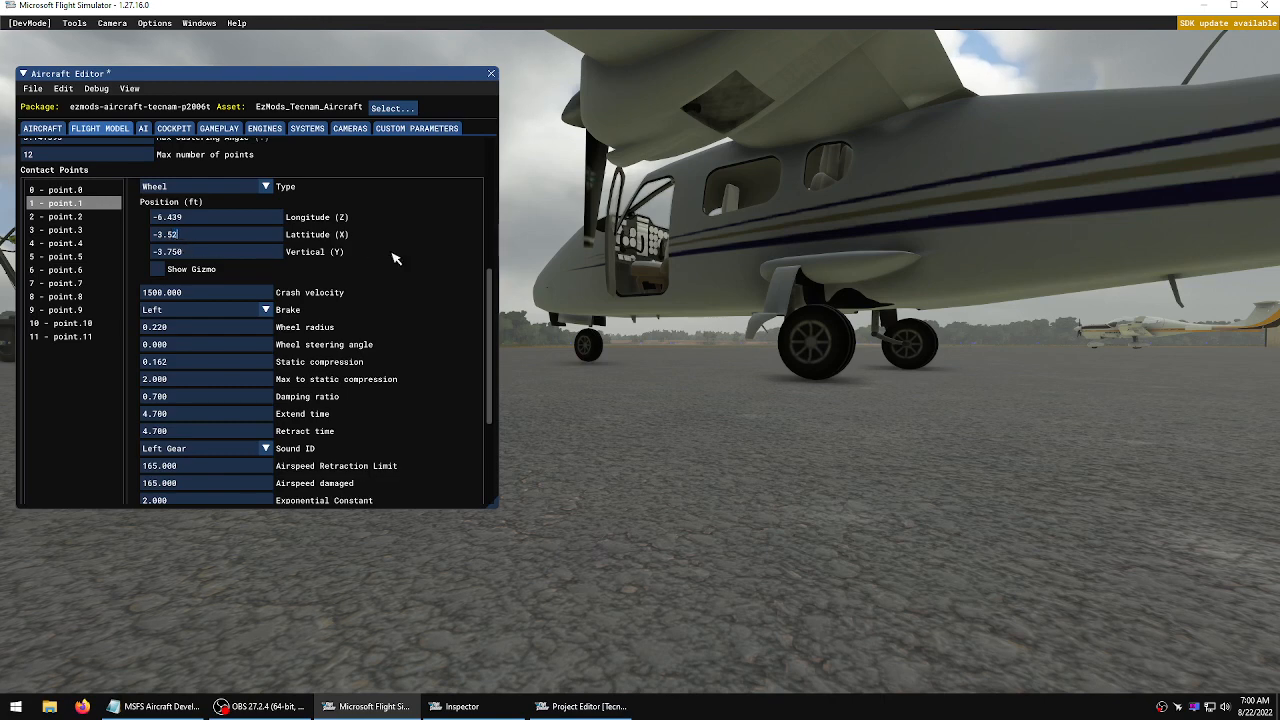
left_click_drag(393, 258, 396, 258)
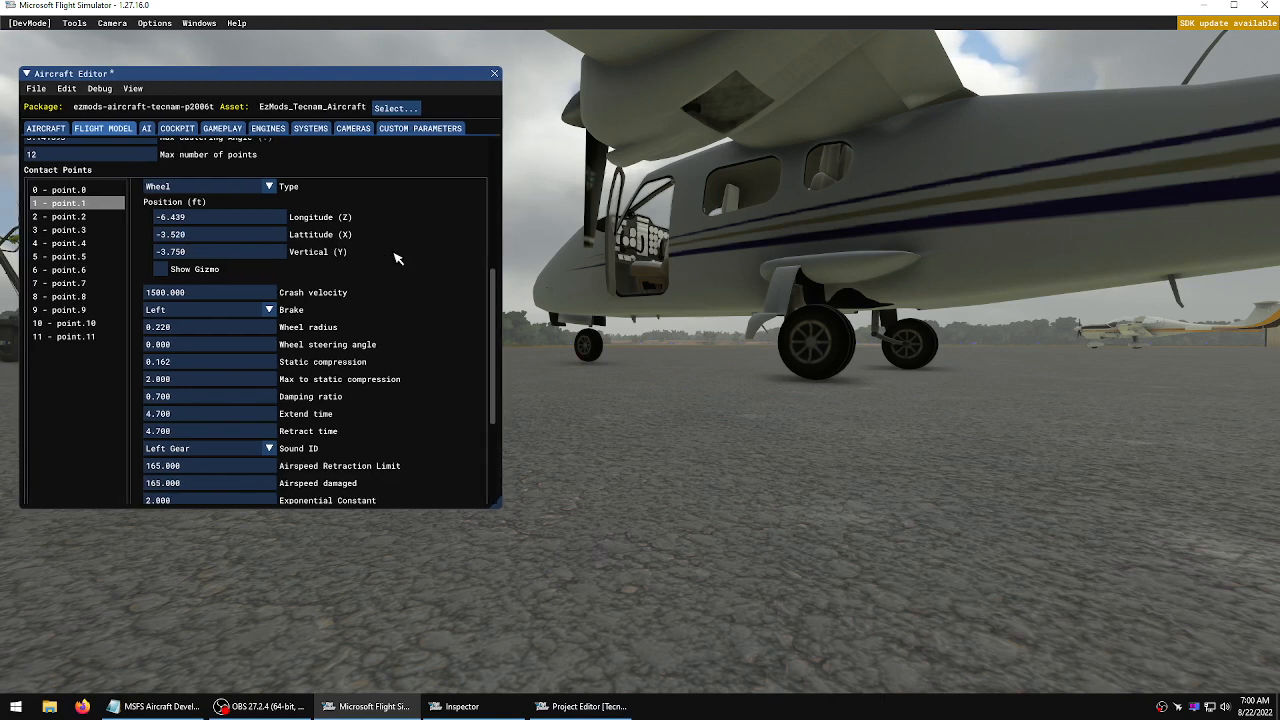
Set contact point 2's lateral position to 3.520 ft and save the aircraft
left_click(60, 216)
double_click(197, 235)
left_click_drag(191, 234, 171, 237)
type("20")
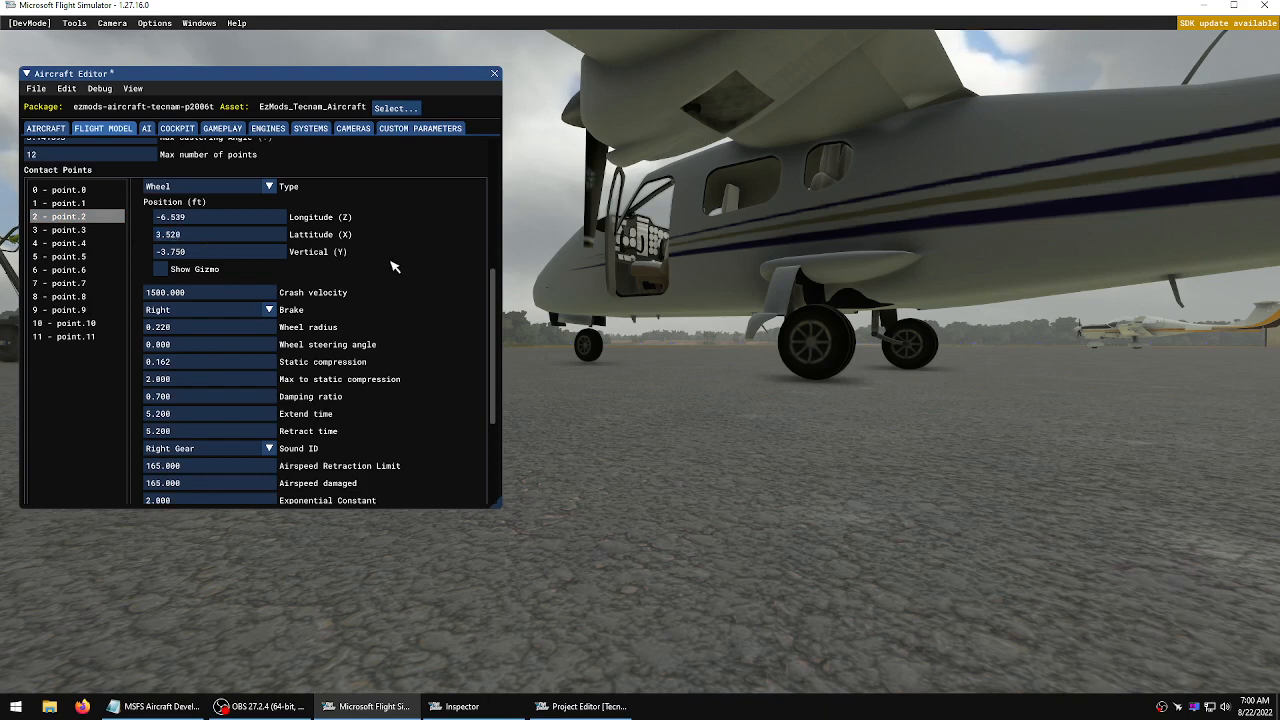
left_click(36, 88)
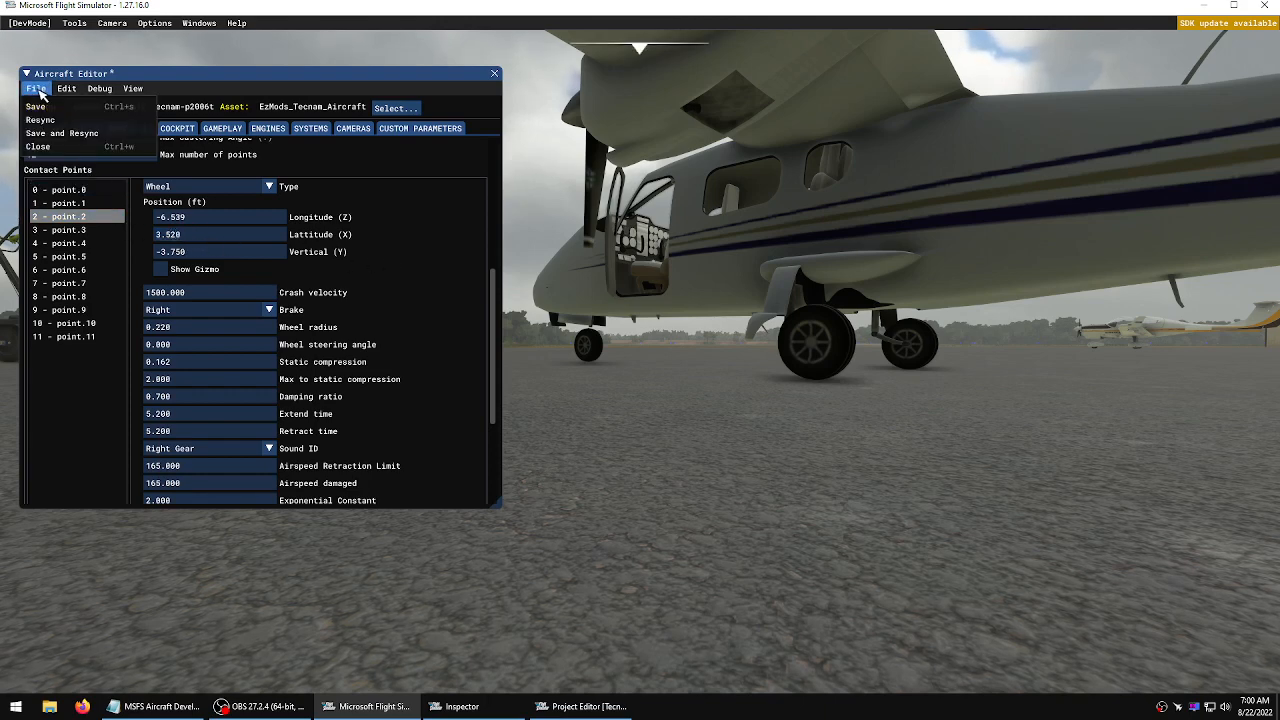
left_click(50, 108)
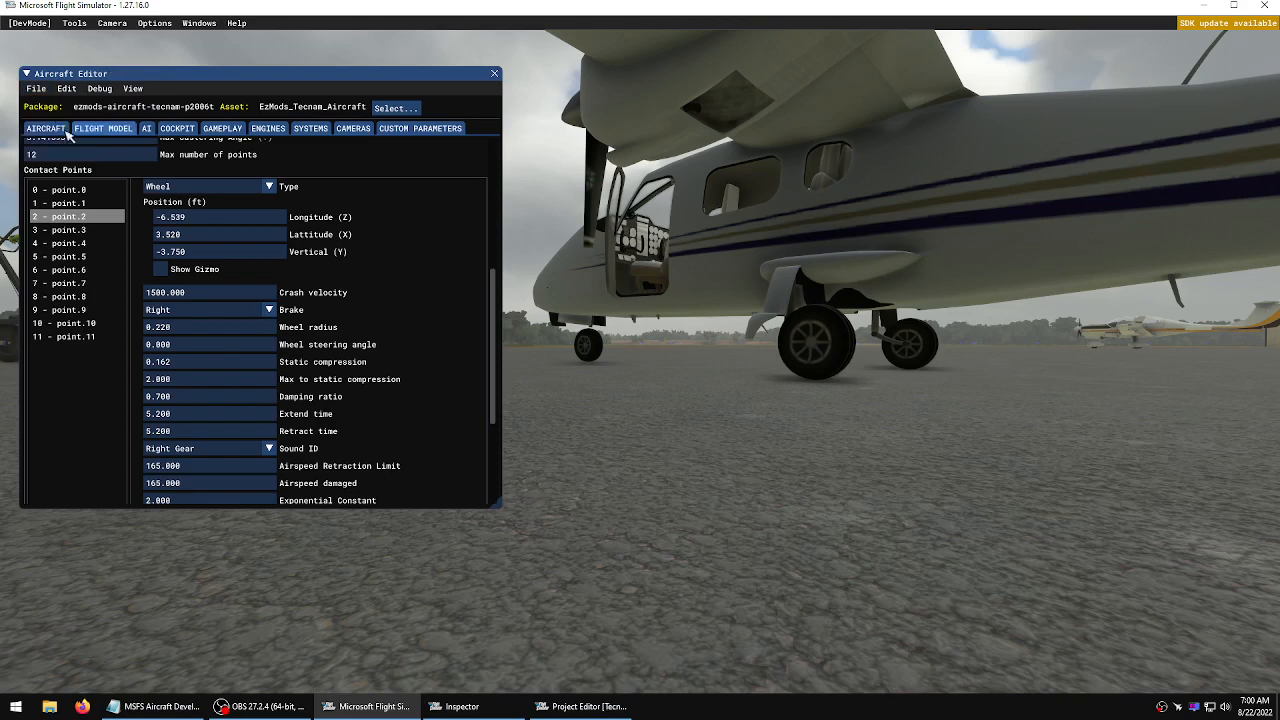
Set contact point 2's longitudinal position to -6.580 ft
left_click(68, 203)
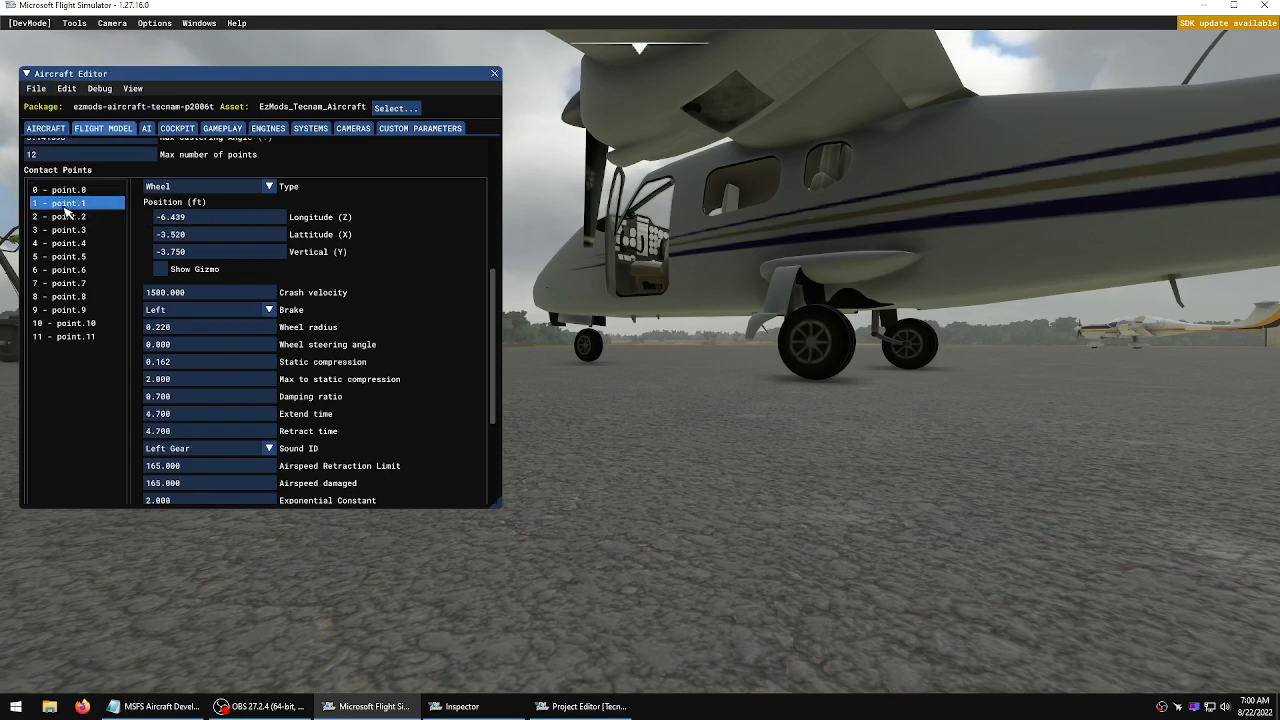
left_click(68, 217)
left_click(190, 219)
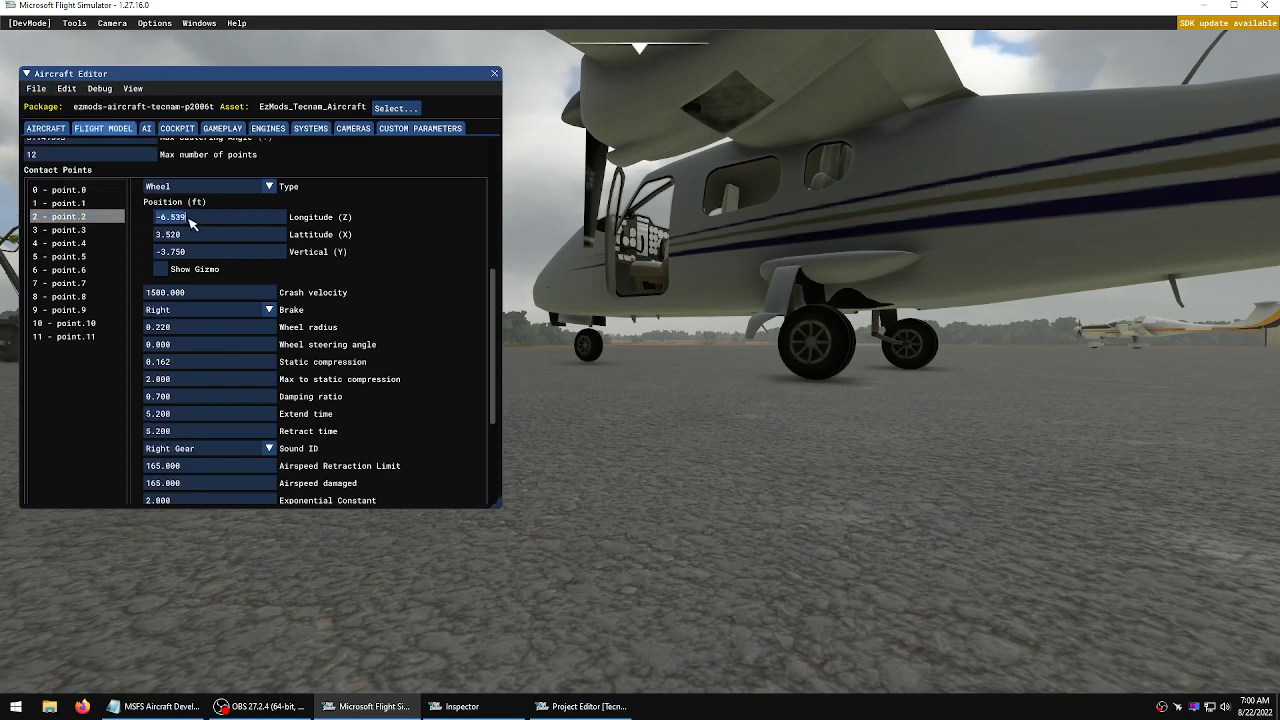
left_click(197, 226)
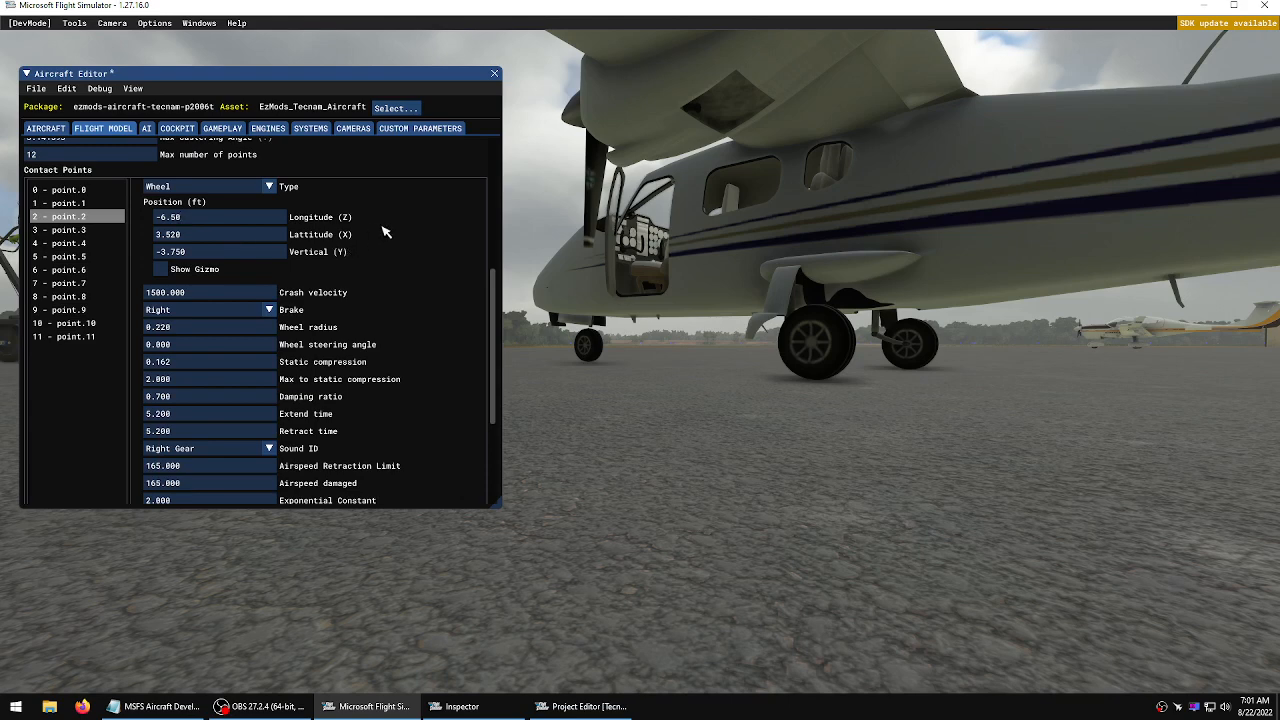
Set contact point 1's longitudinal position to -6.580 ft, then save and resync and close the build console
left_click(60, 230)
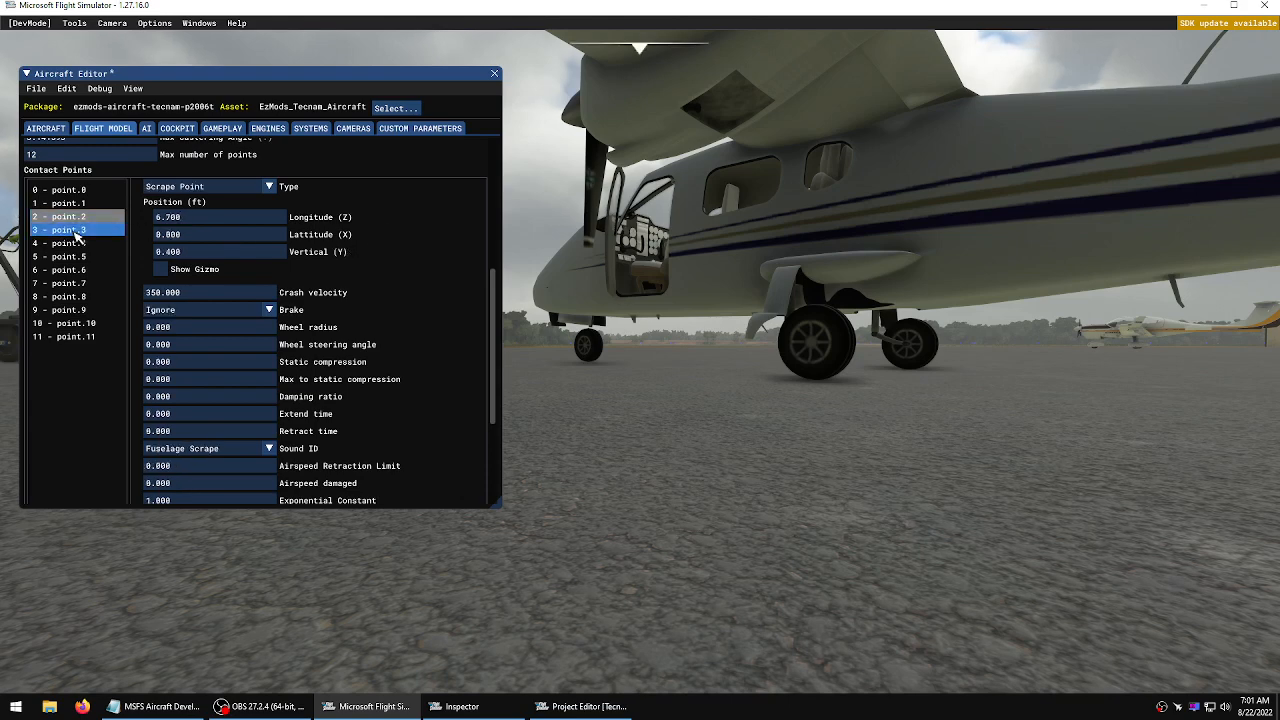
left_click(192, 219)
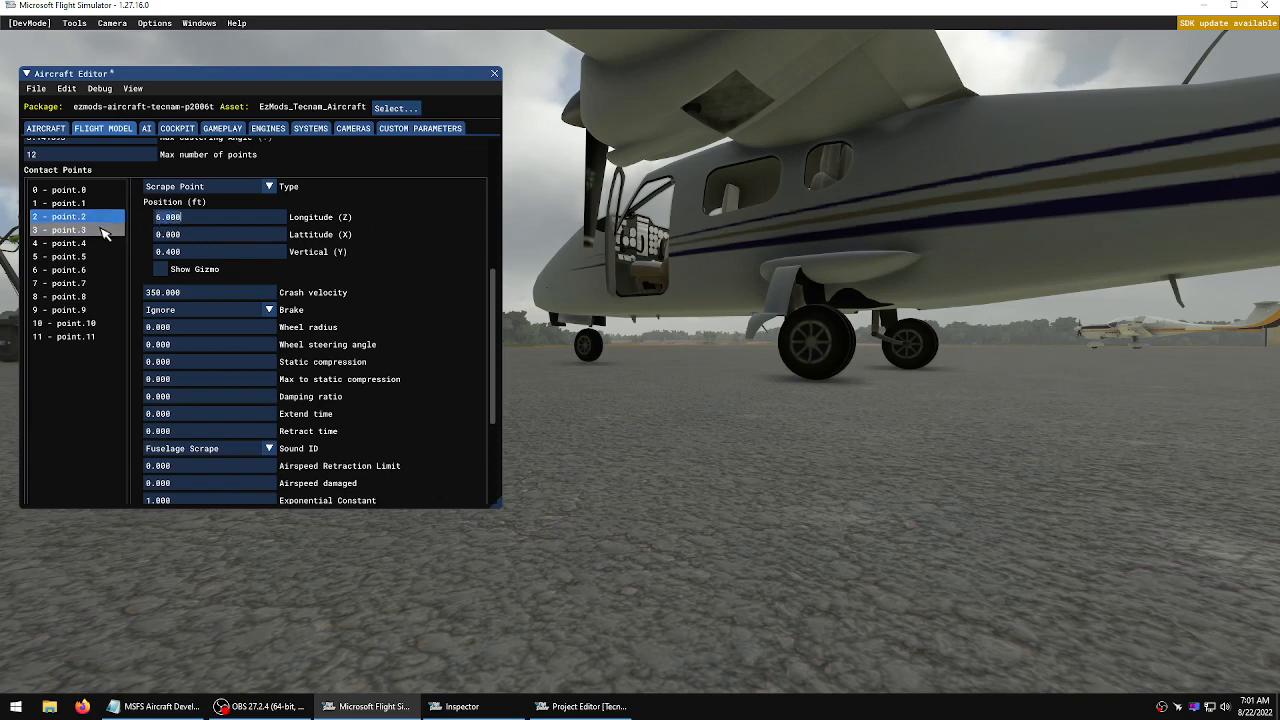
left_click(80, 204)
left_click(82, 215)
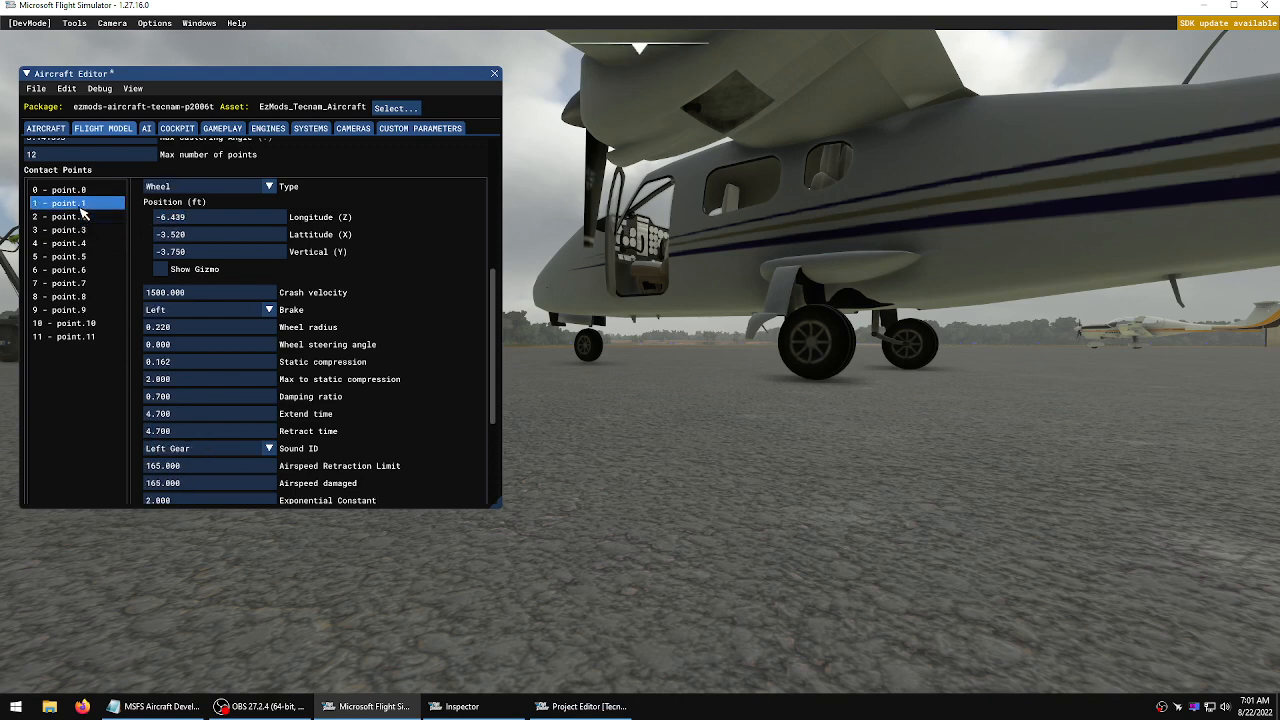
left_click(80, 204)
left_click(82, 207)
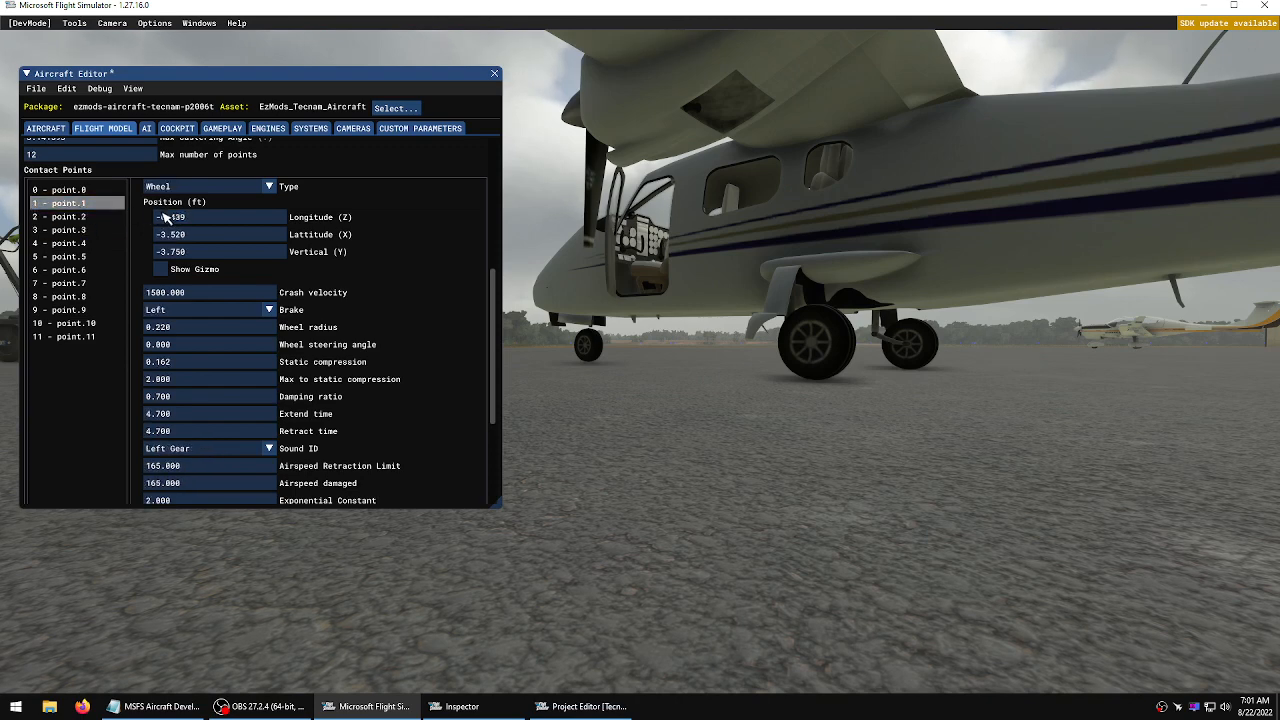
left_click(190, 218)
left_click_drag(190, 218, 176, 221)
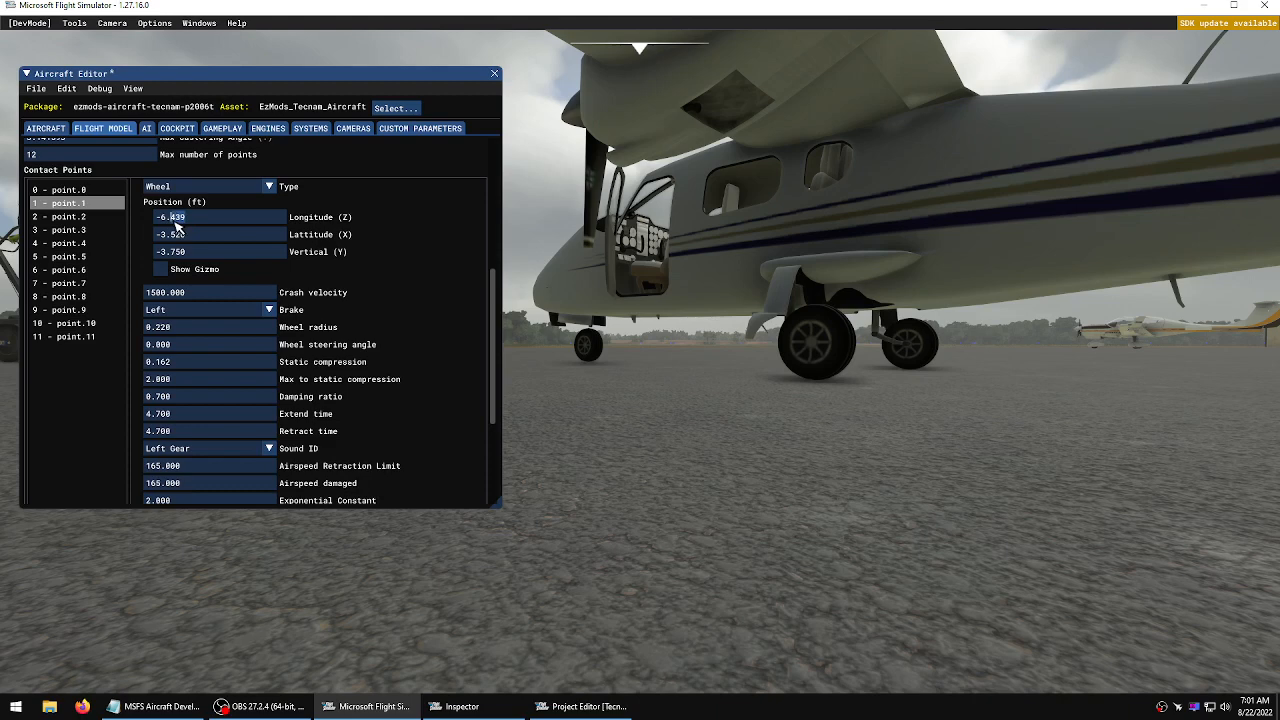
type("500")
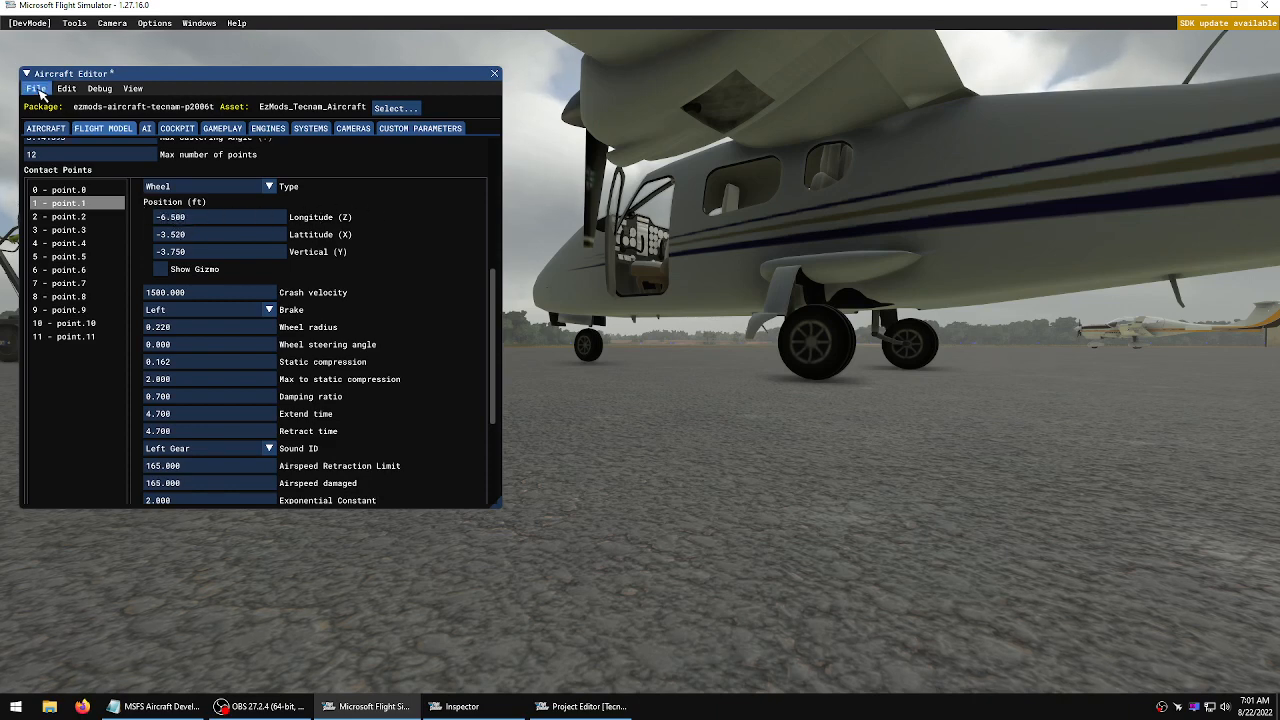
left_click(36, 88)
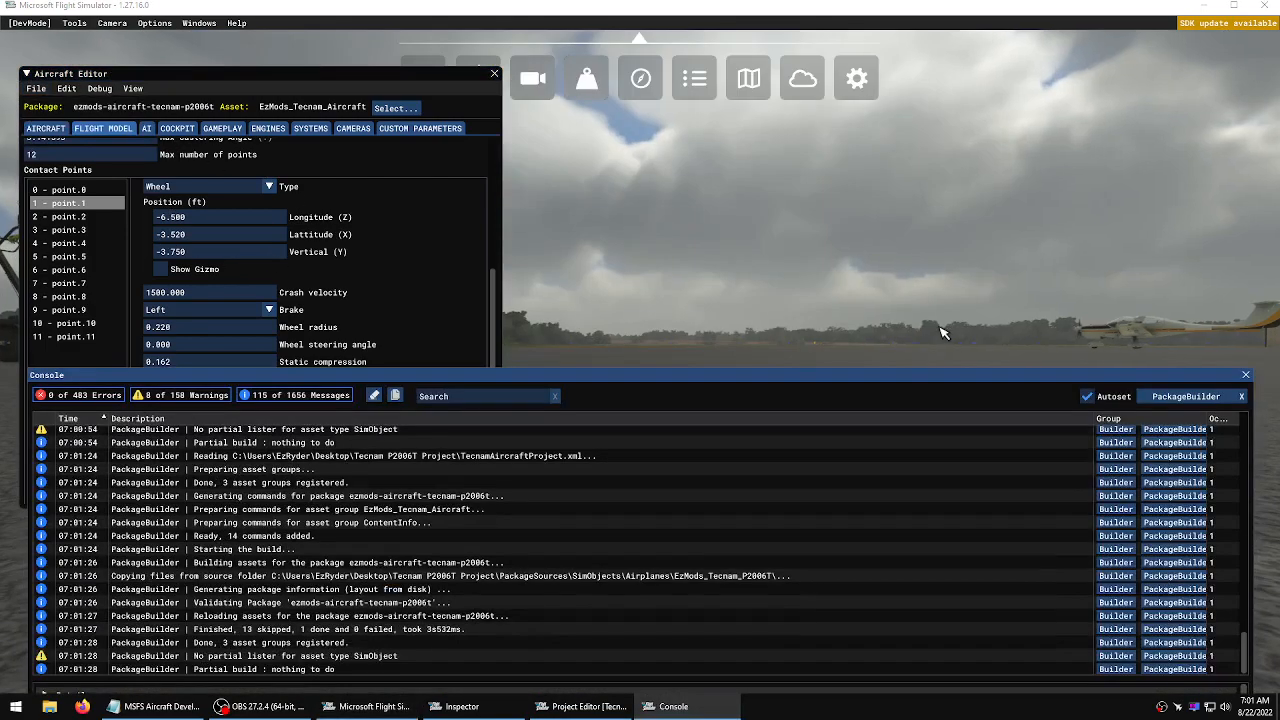
left_click(1246, 376)
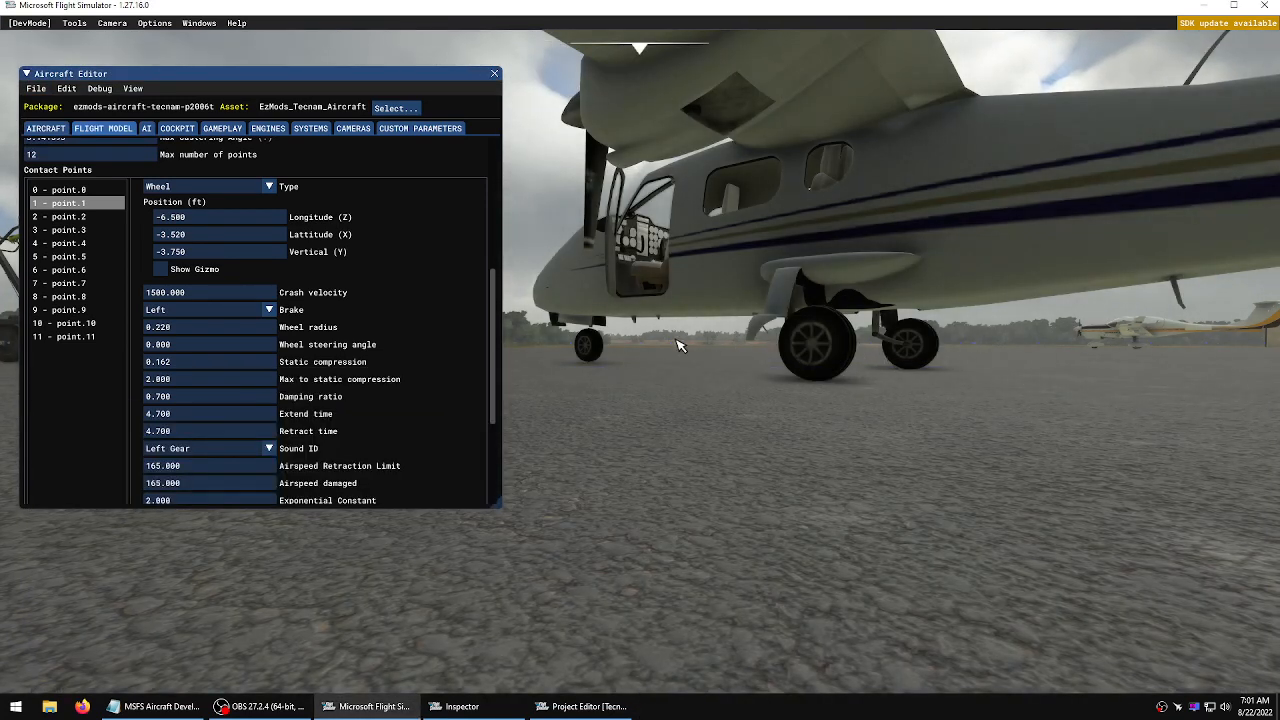
Set nose contact point 0's vertical position to -4.000 ft
left_click(70, 190)
double_click(190, 254)
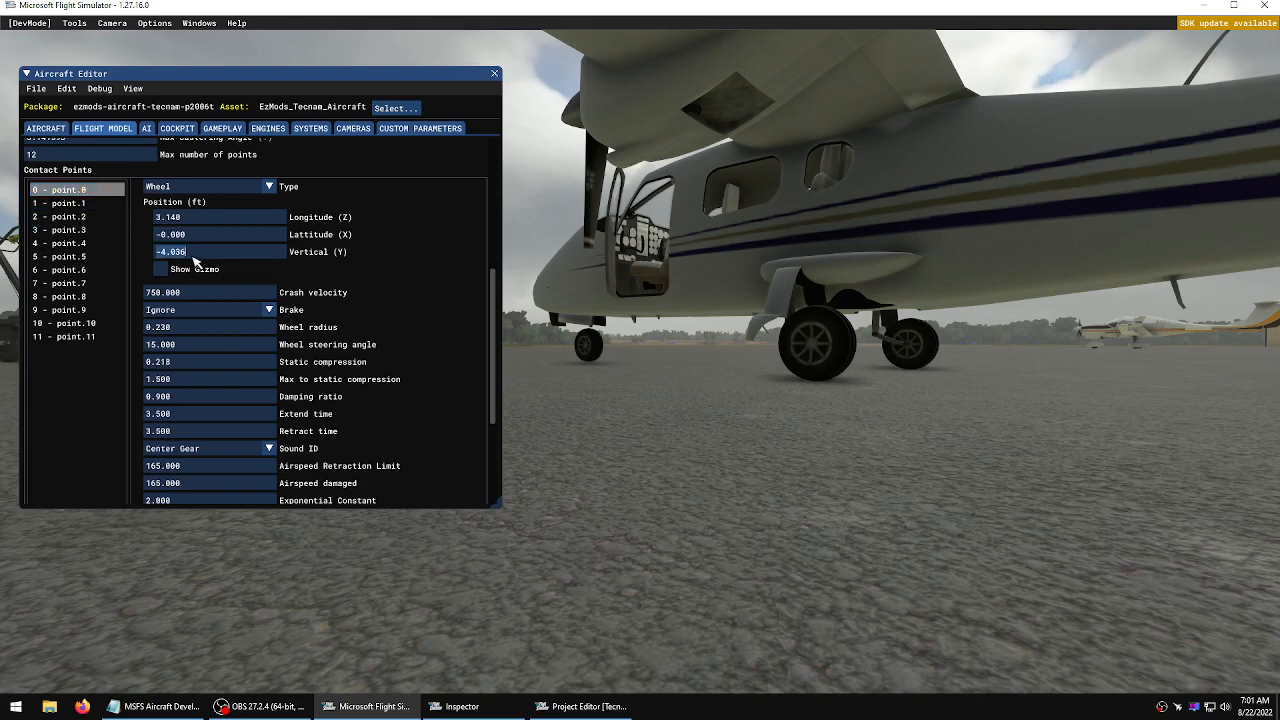
left_click_drag(195, 258, 181, 258)
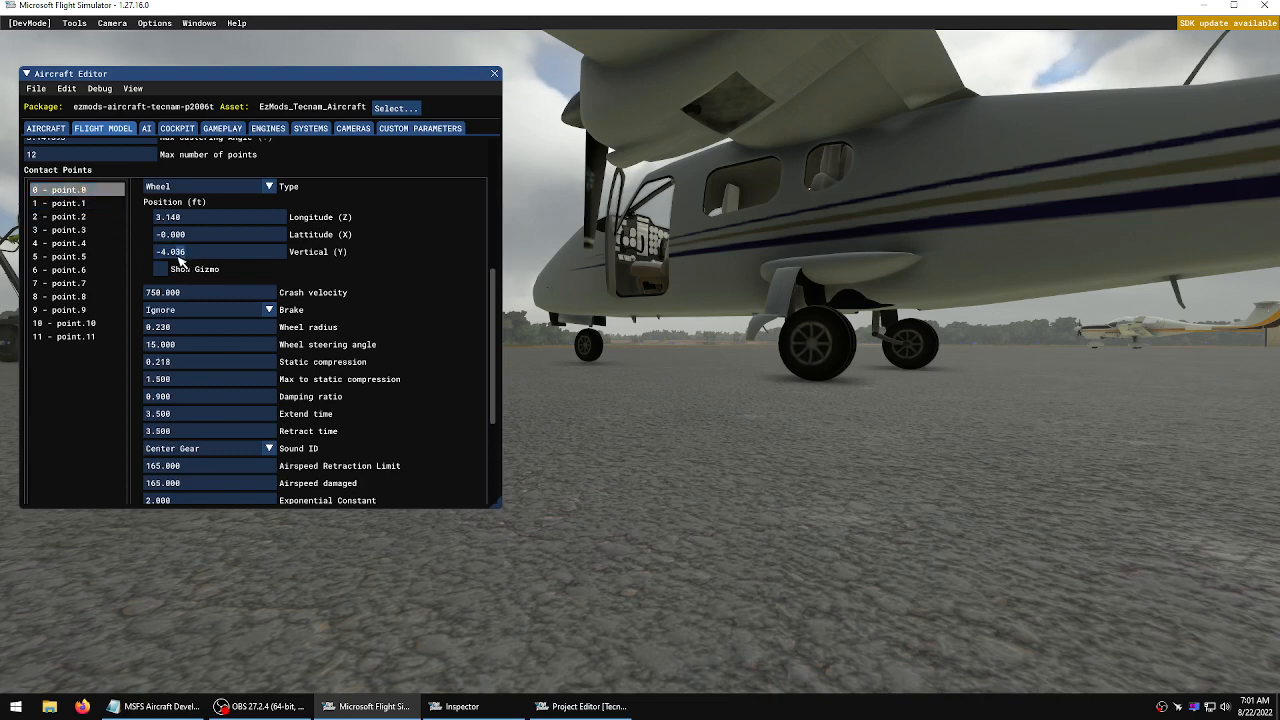
type("00")
key("Return")
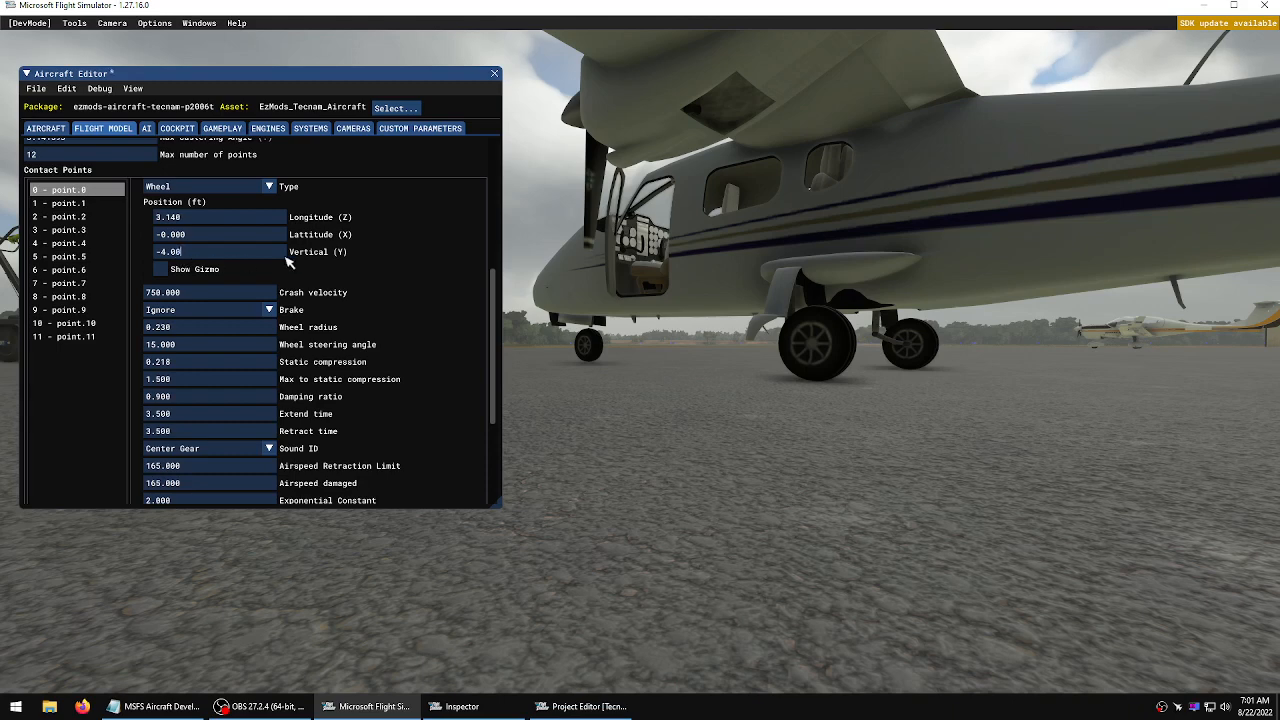
Save and resync the aircraft, then close the build console
left_click(46, 90)
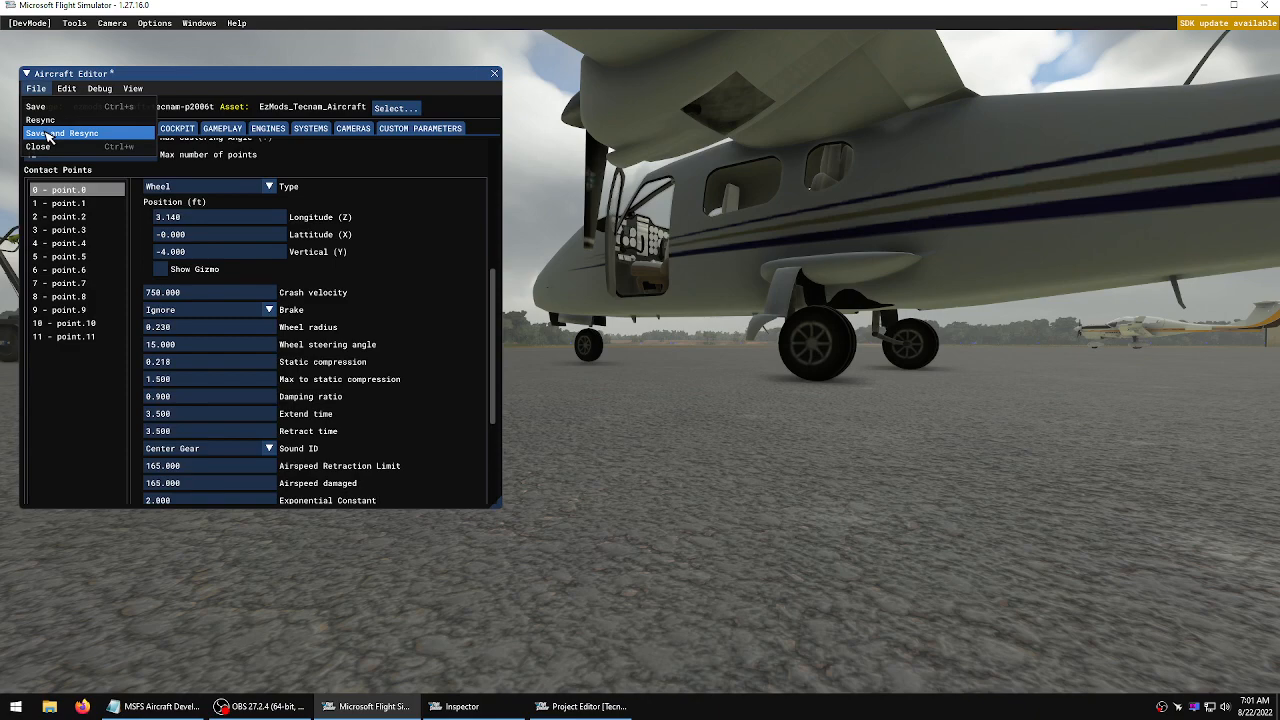
left_click(60, 133)
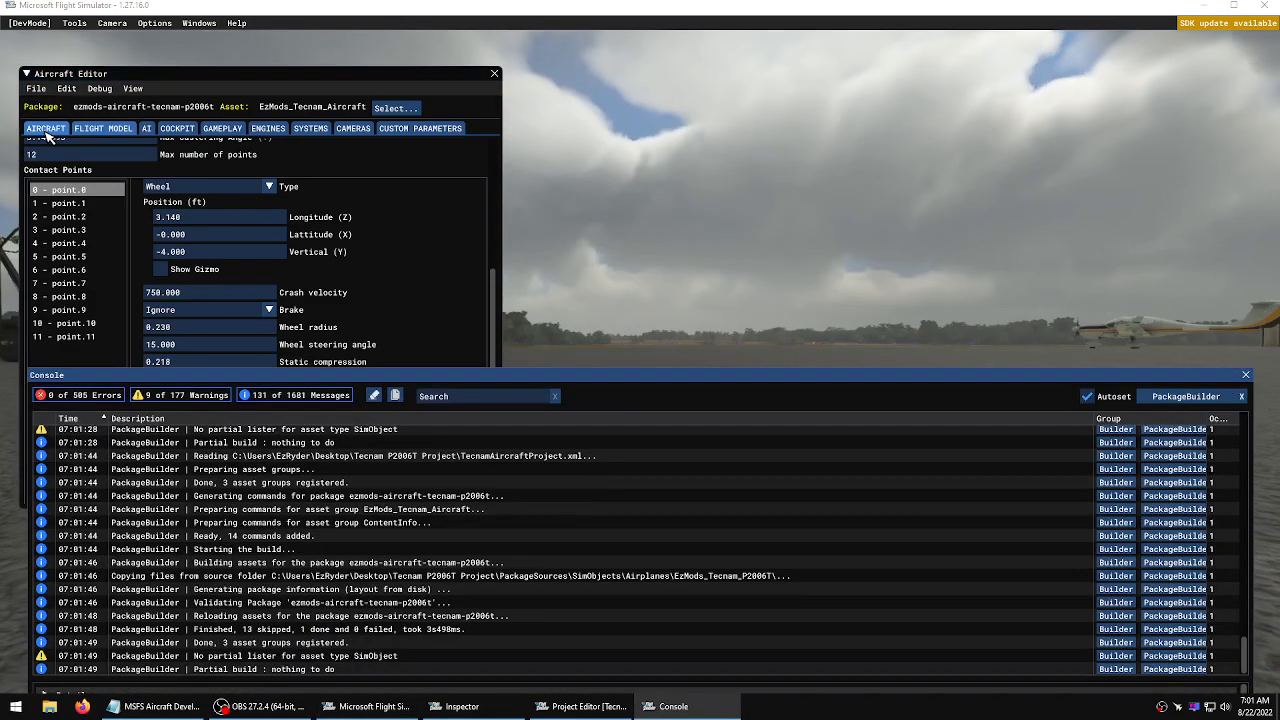
left_click(1246, 375)
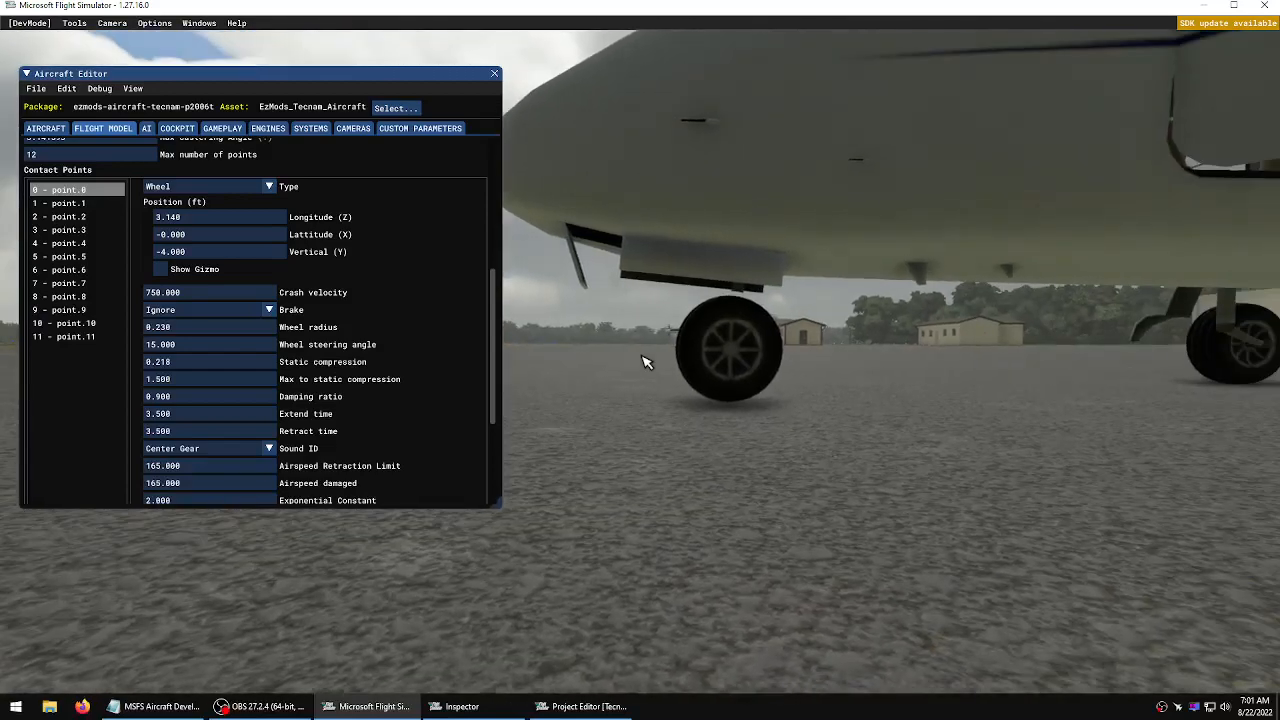
Set nose contact point 0's vertical position to -3.950 ft, then save and resync the aircraft
left_click(170, 254)
left_click(170, 256)
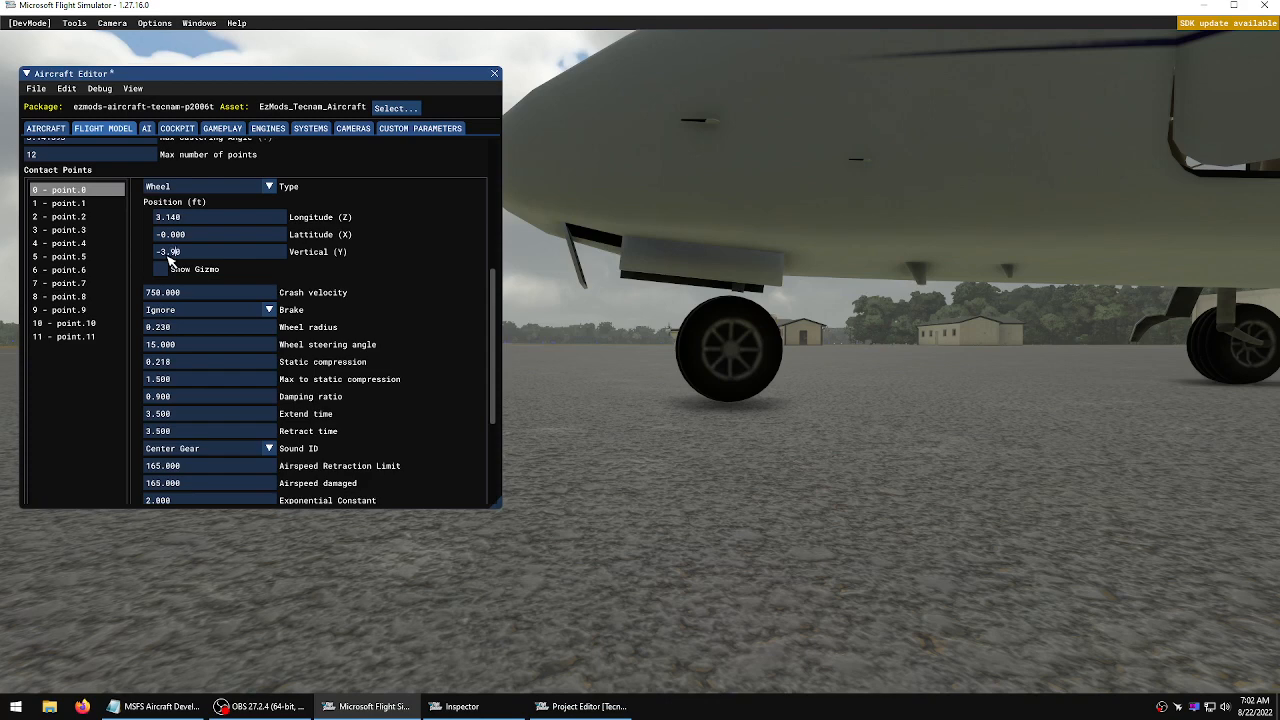
left_click(370, 258)
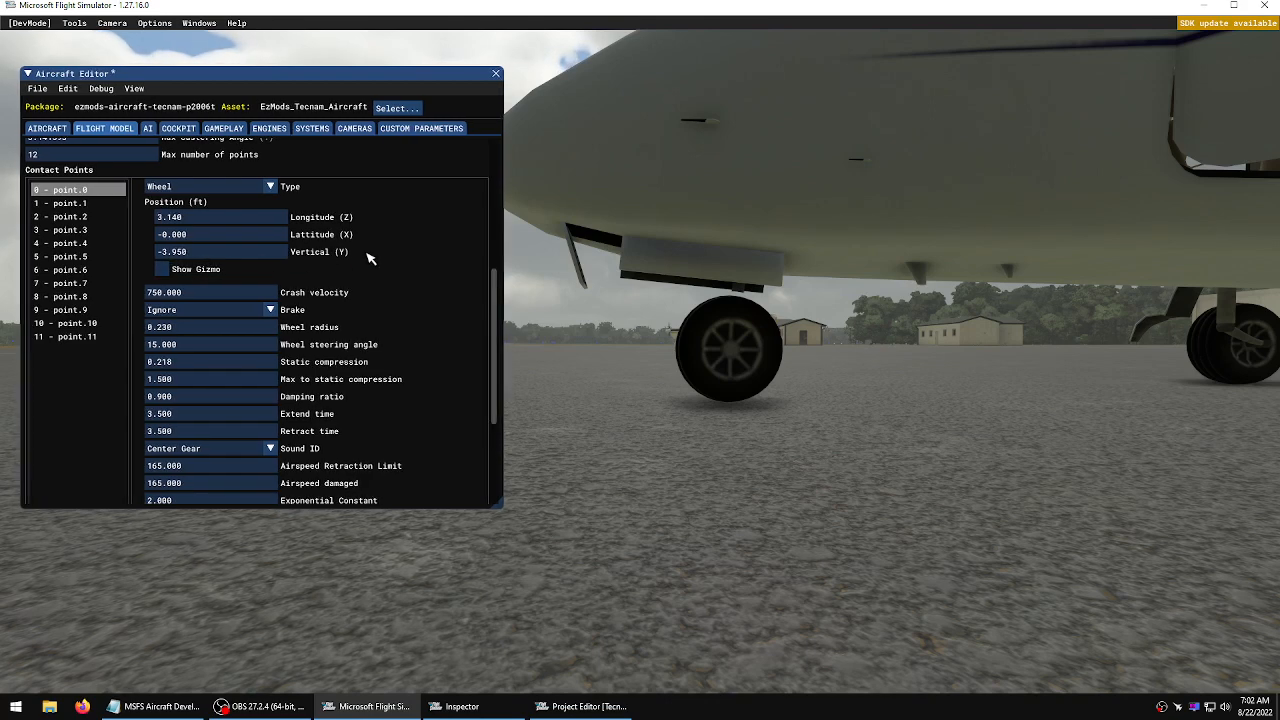
left_click(37, 88)
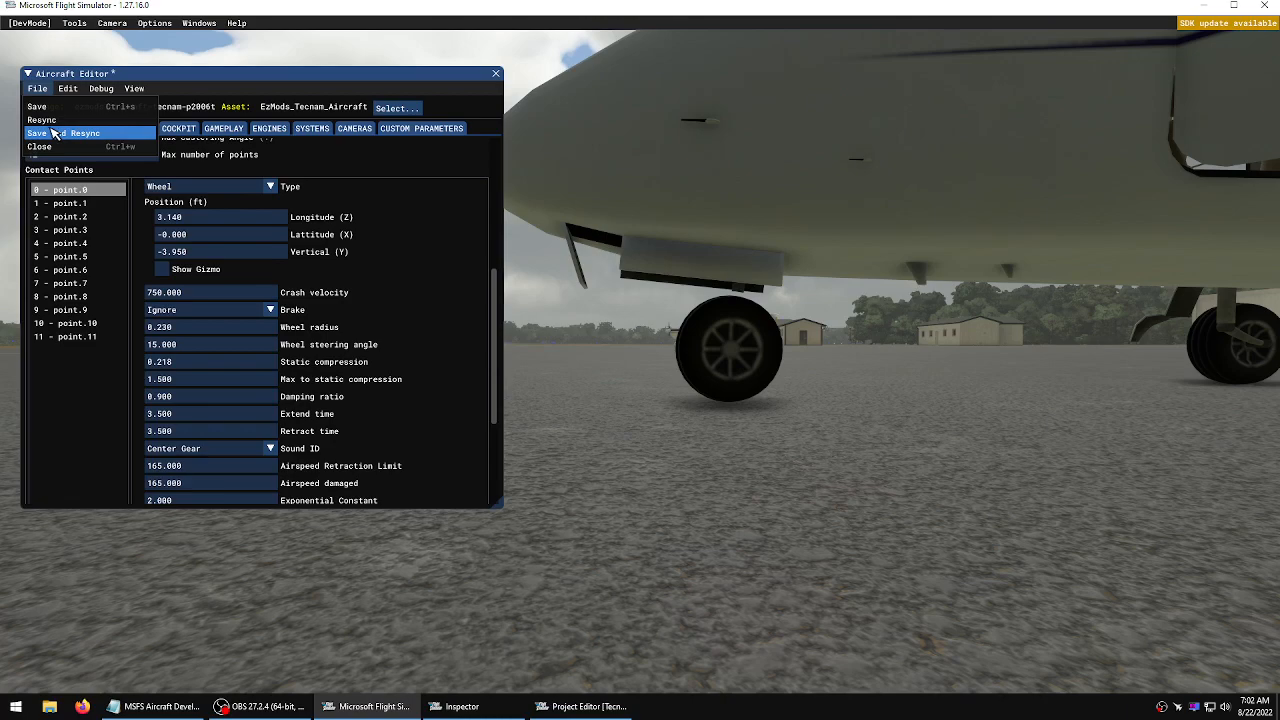
left_click(55, 133)
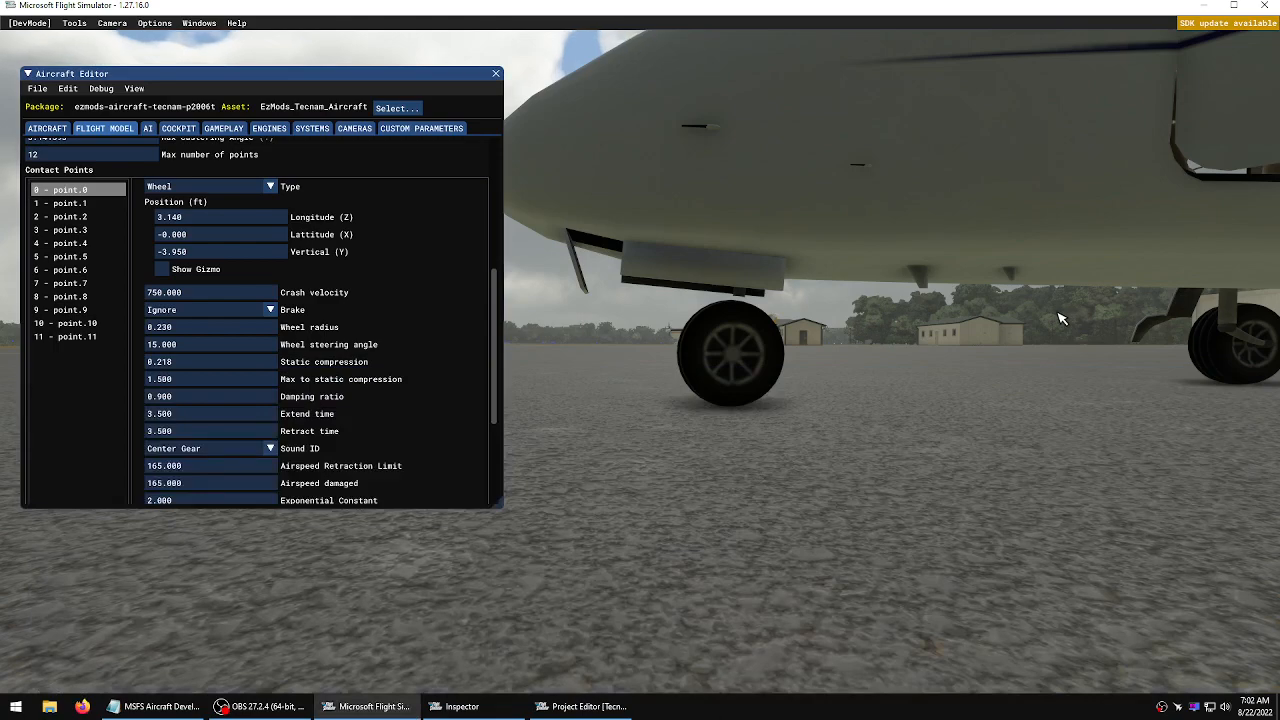
Inspect the nose wheel's contact with the ground from several camera angles
right_click_drag(1060, 315, 644, 360)
key("r")
key("a")
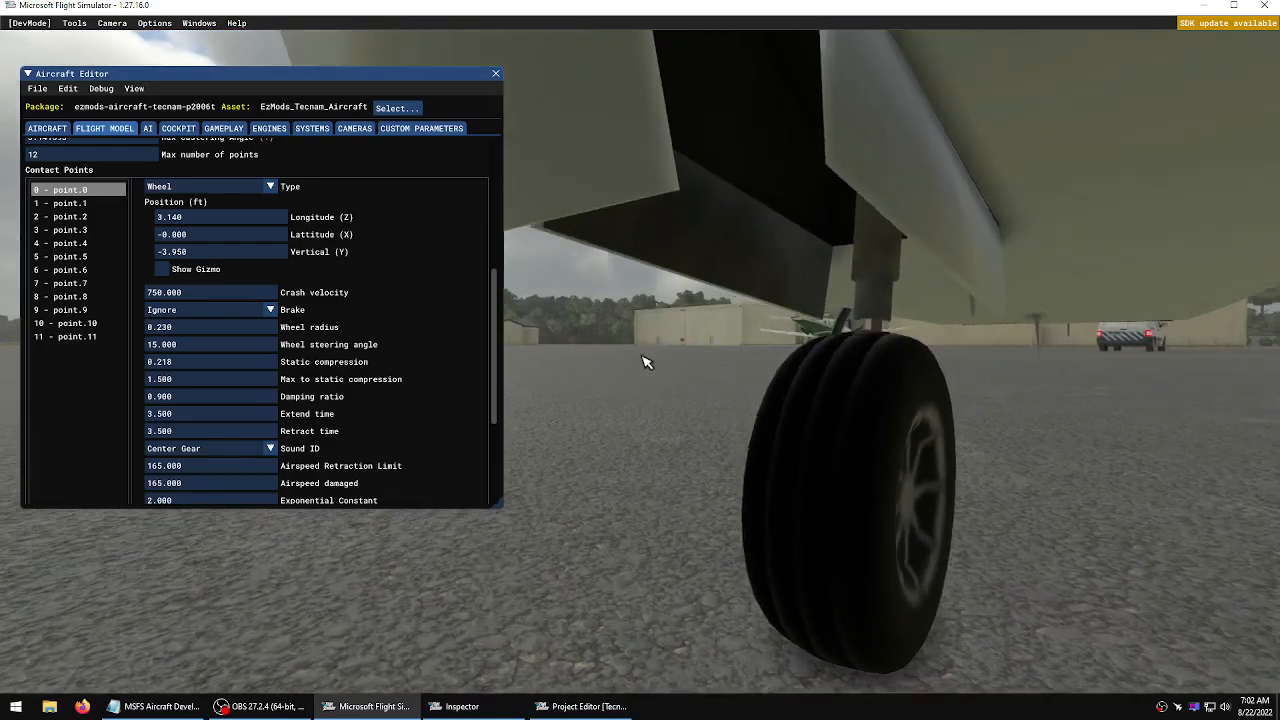
key("w")
key("r")
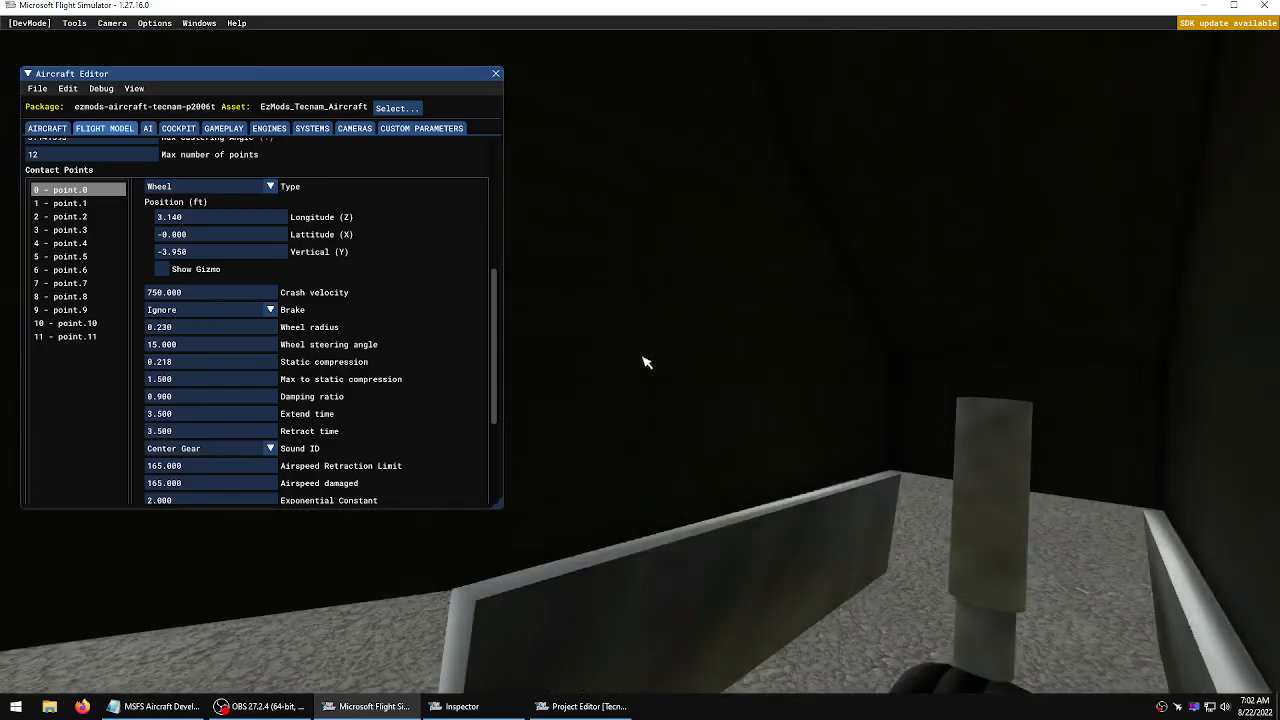
key("s")
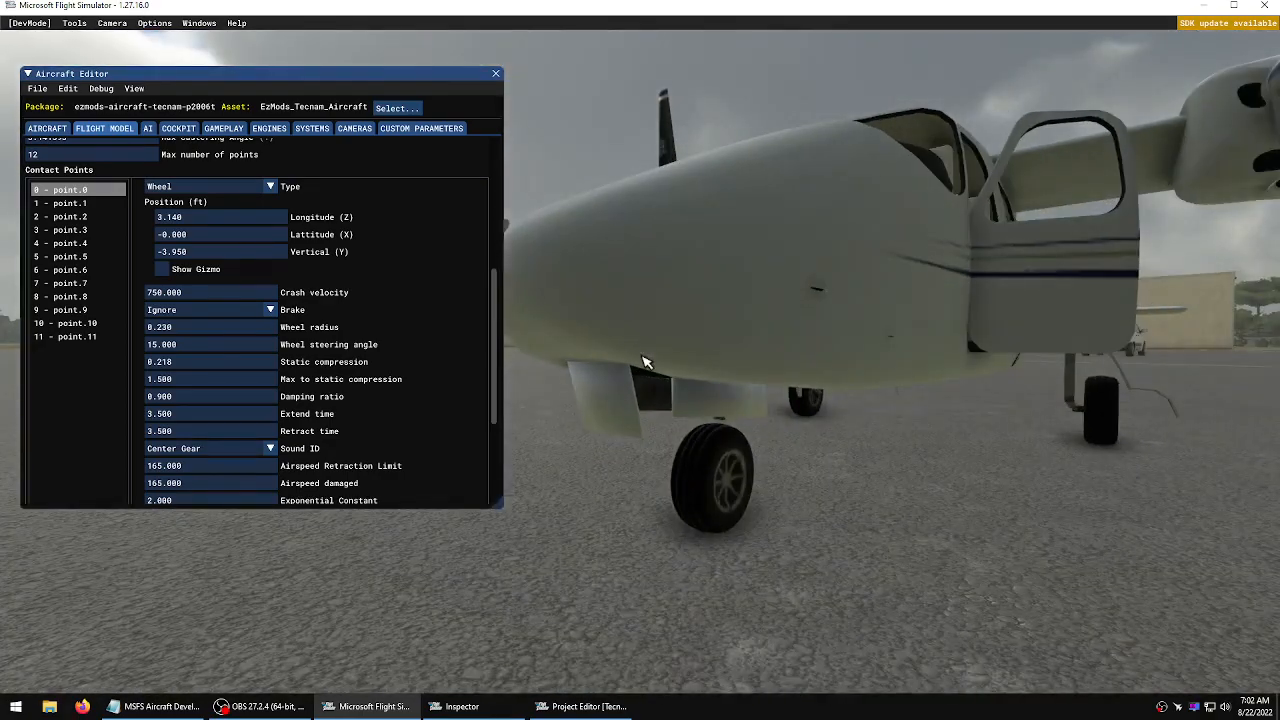
key("f")
key("d")
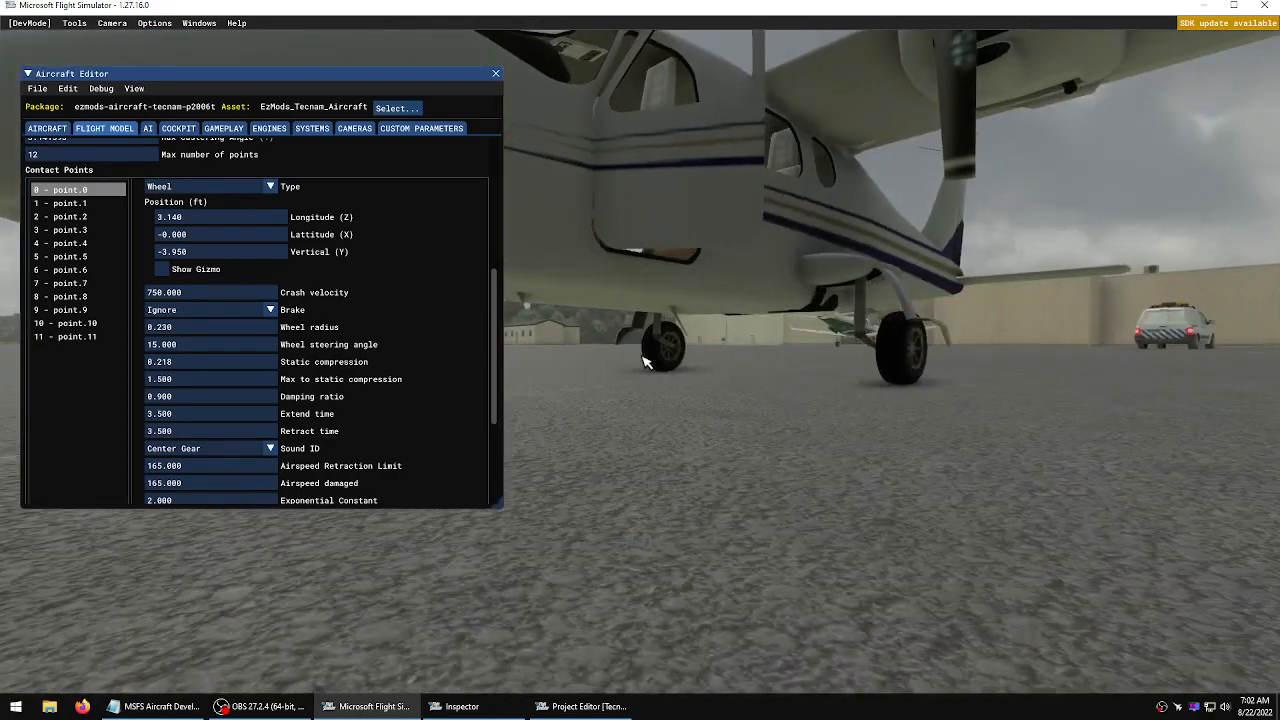
key("KP_4")
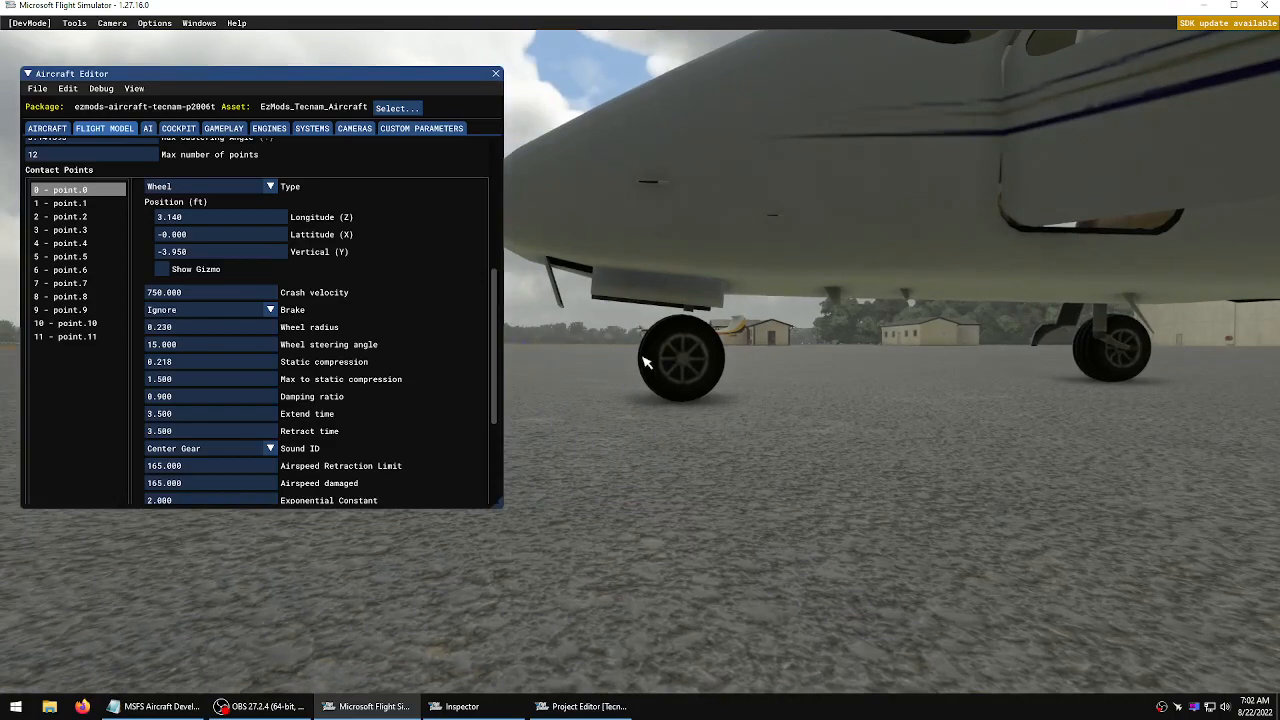
key("w")
key("f")
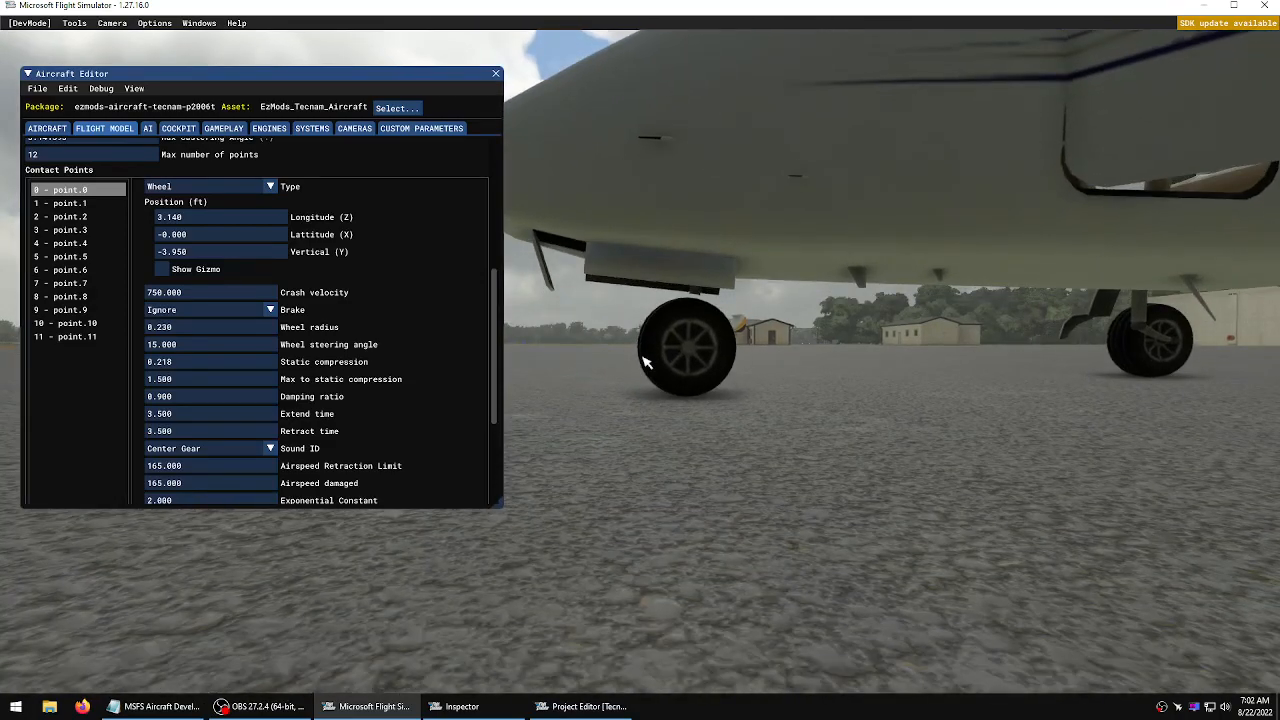
key("KP_6")
key("a")
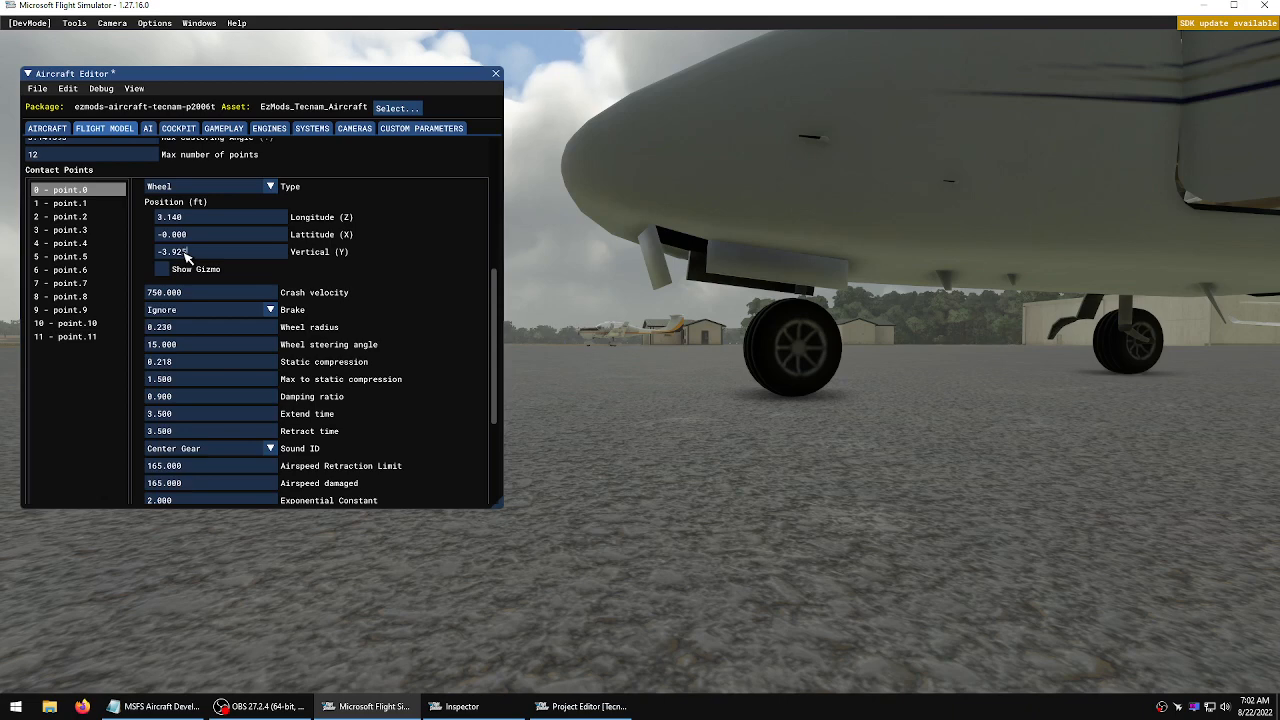
Set nose contact point 0's vertical position to -3.925 ft, then save and resync and close the build console
left_click(37, 88)
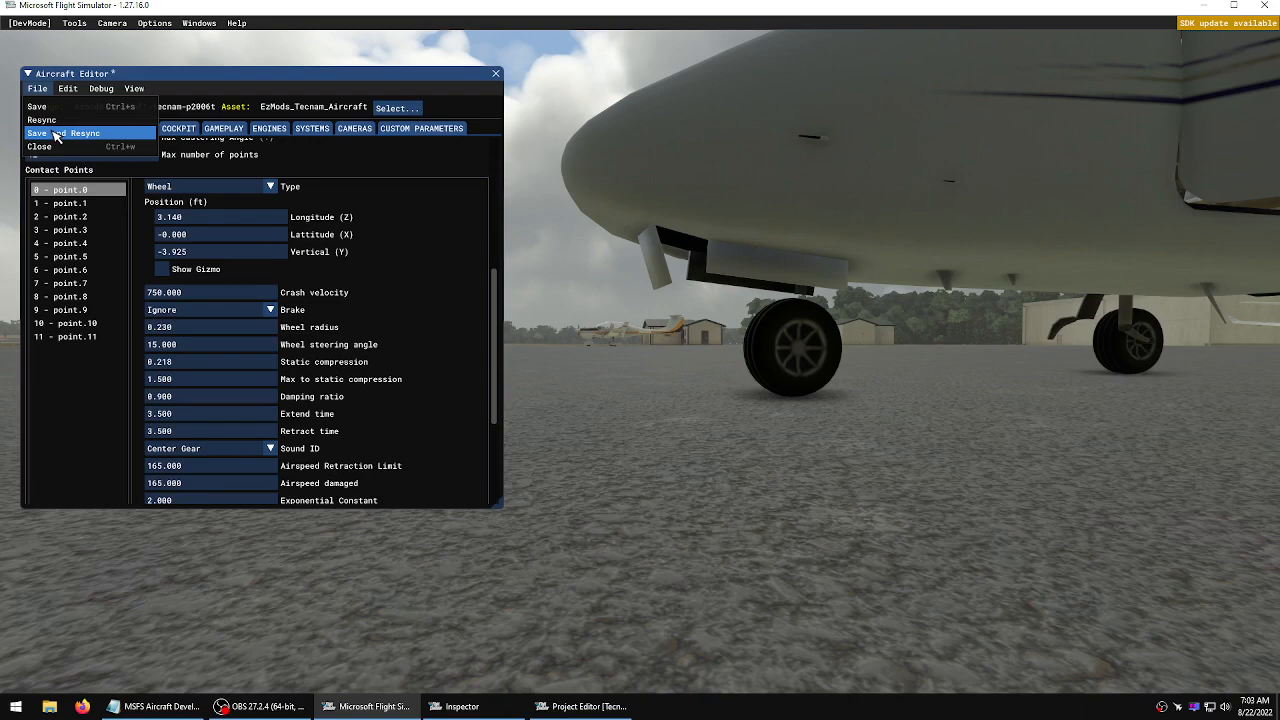
left_click(55, 133)
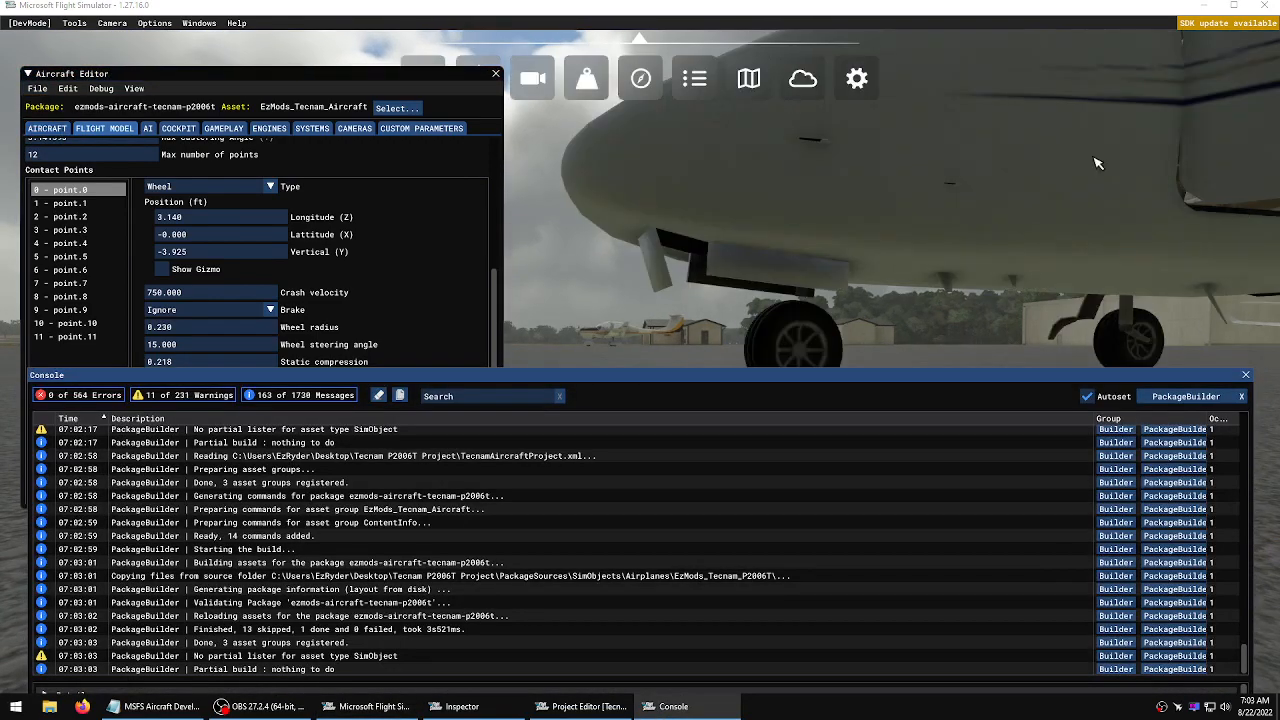
left_click(1245, 376)
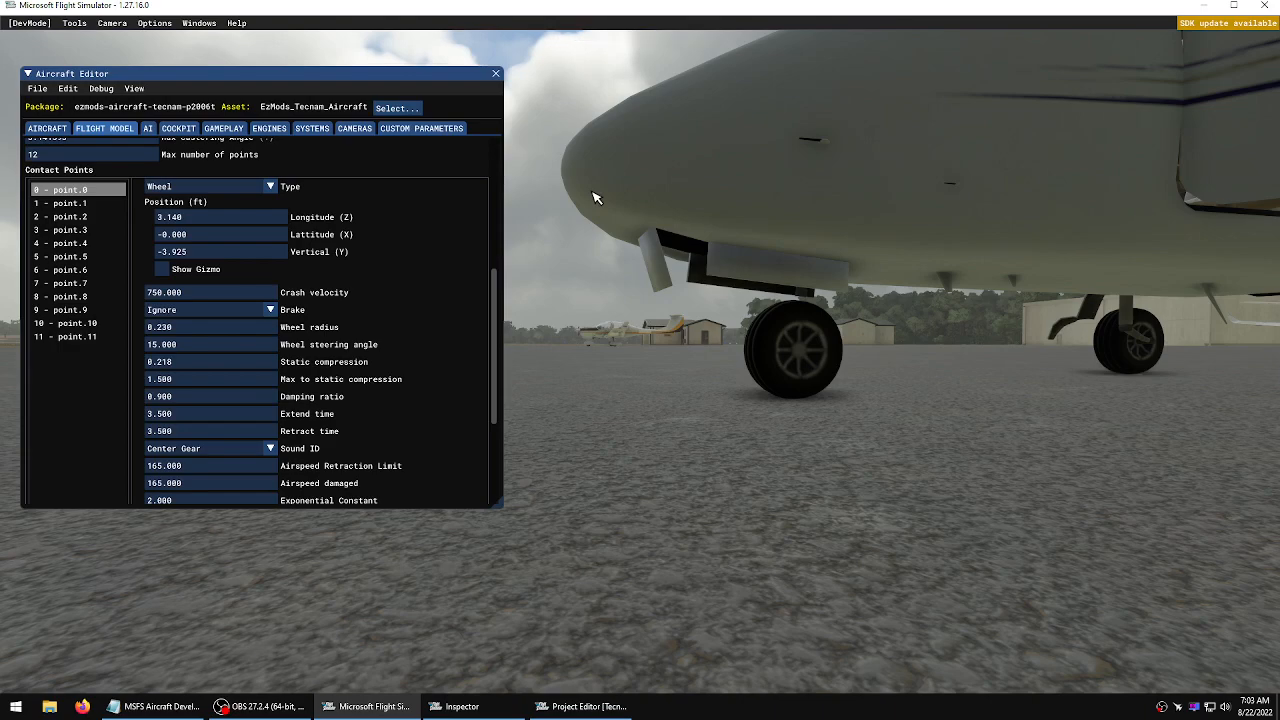
Switch from the contact points to the Weight and balance section and show the reference datum gizmo
scroll(592, 192, "down", 5)
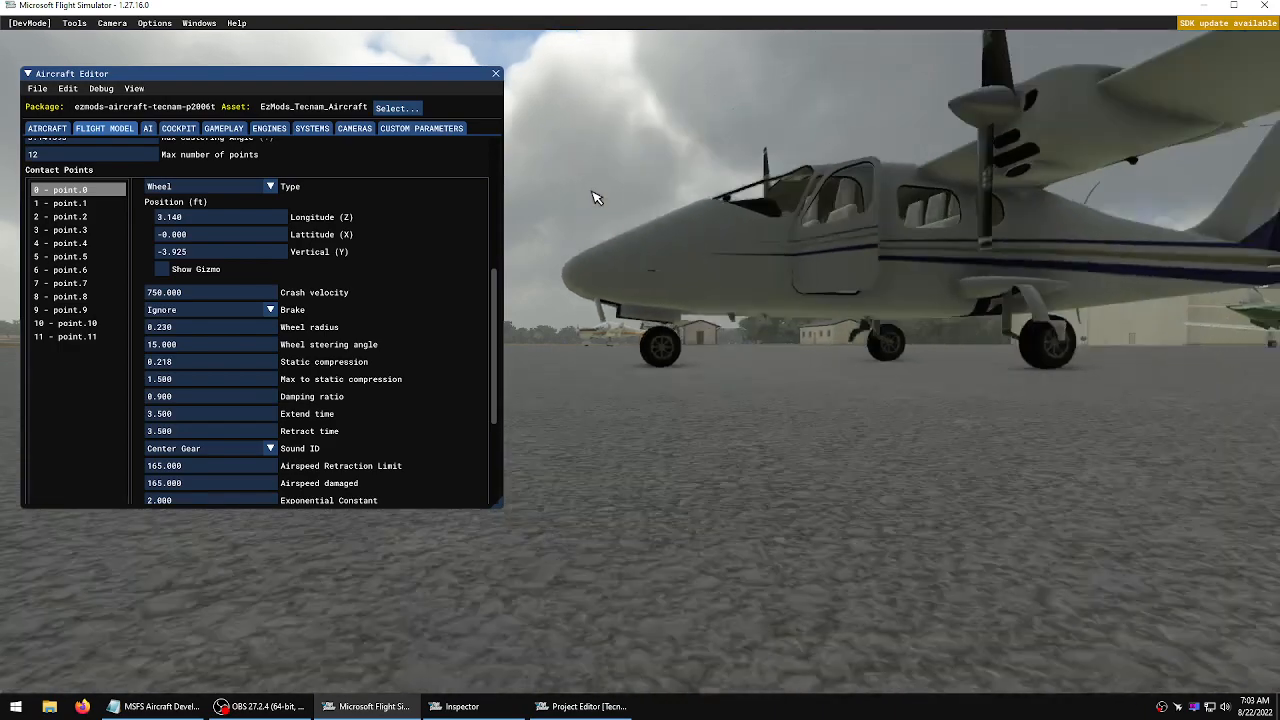
middle_click_drag(592, 192, 642, 356)
key("d")
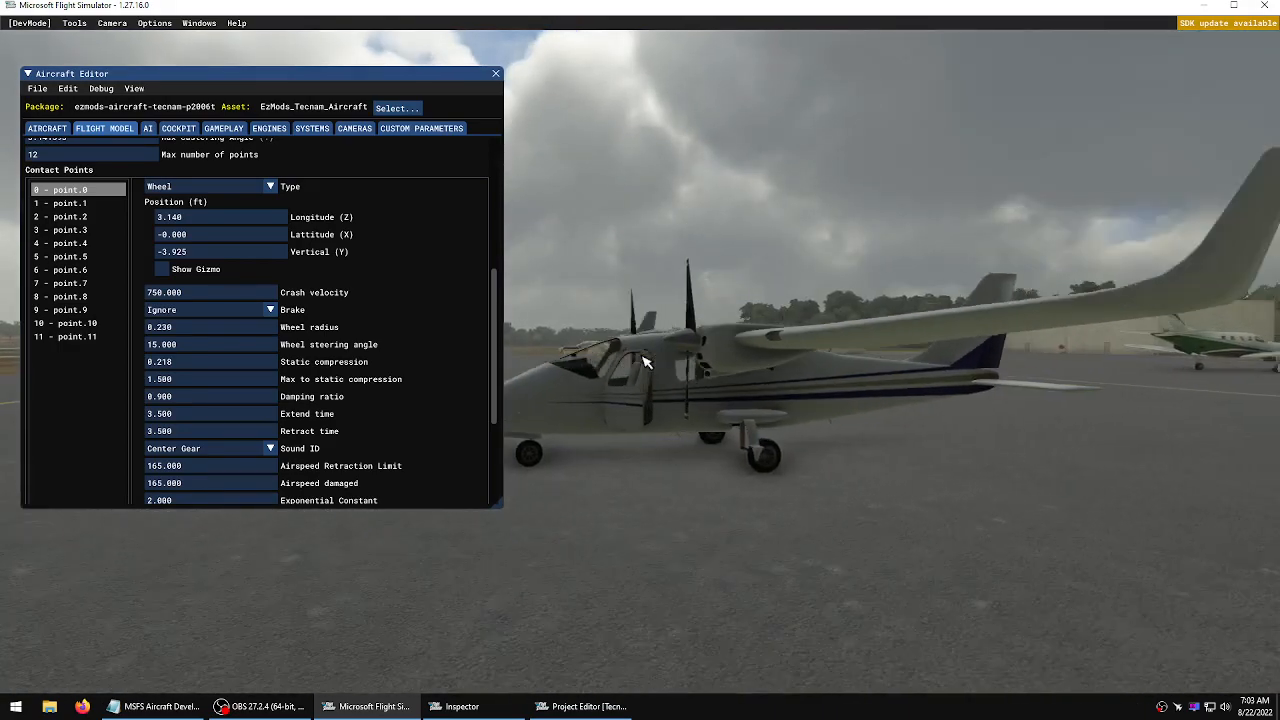
key("r")
key("a")
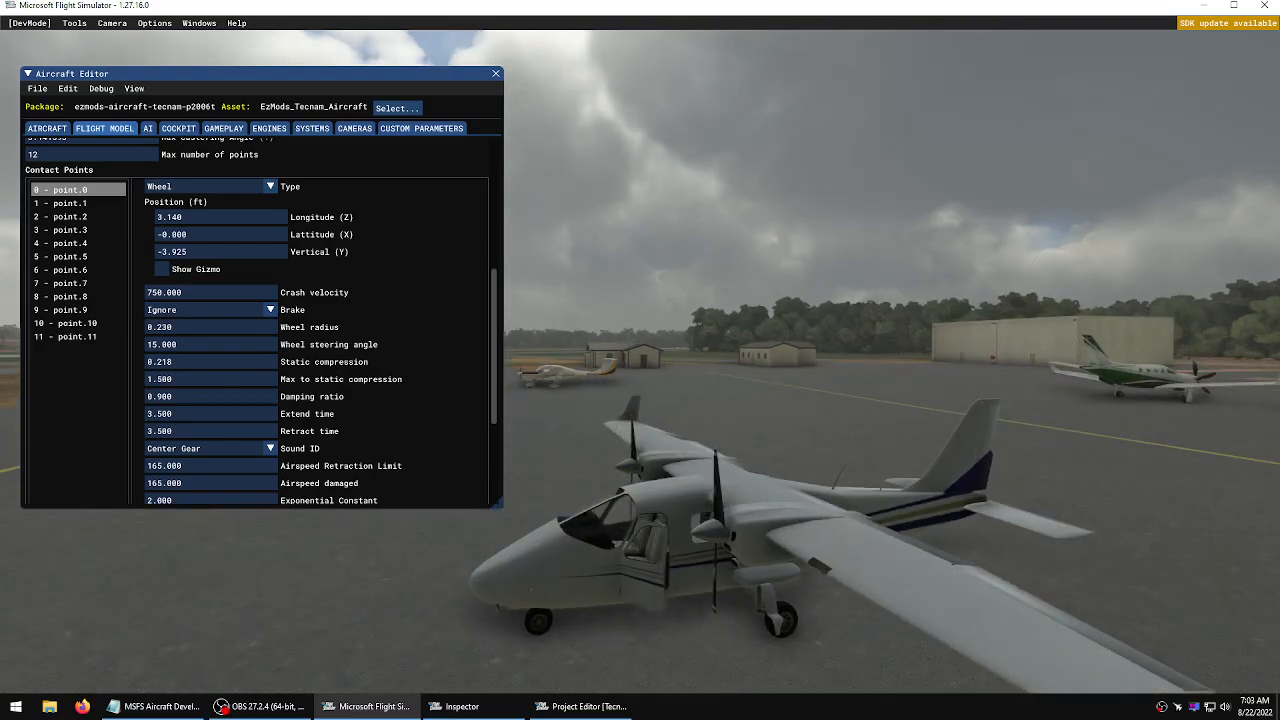
left_click_drag(129, 75, 146, 73)
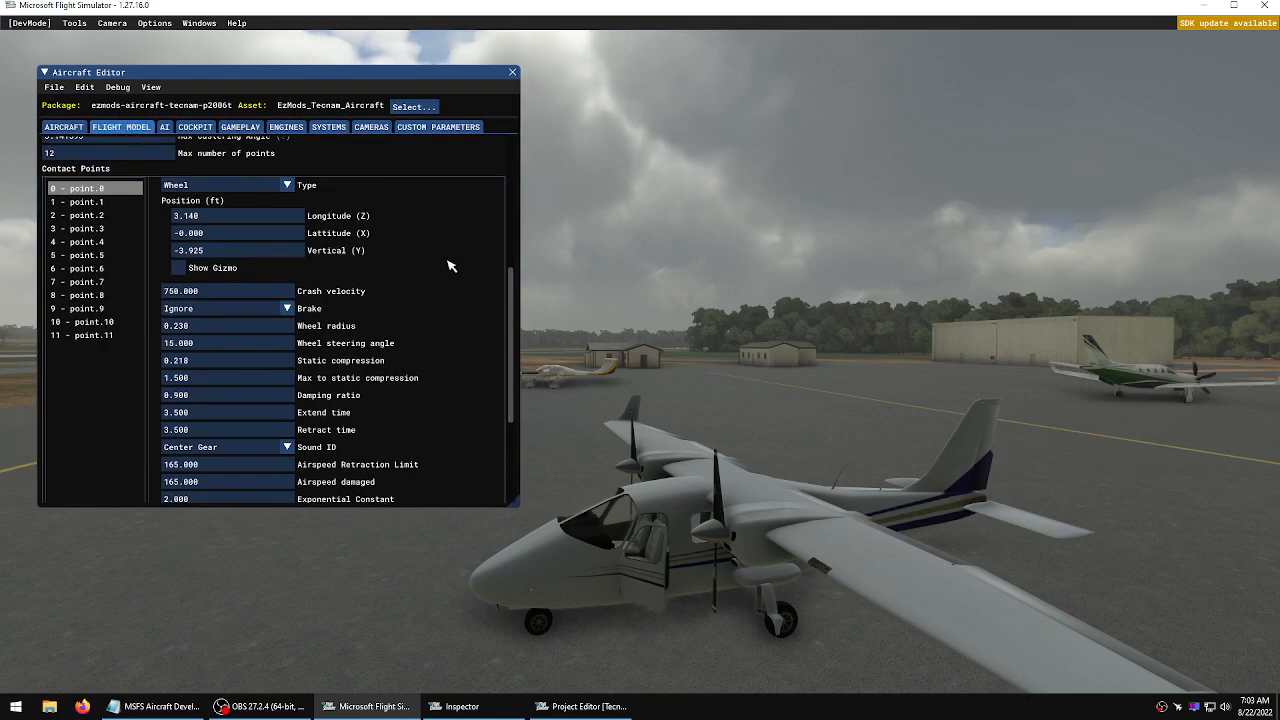
left_click_drag(515, 327, 517, 175)
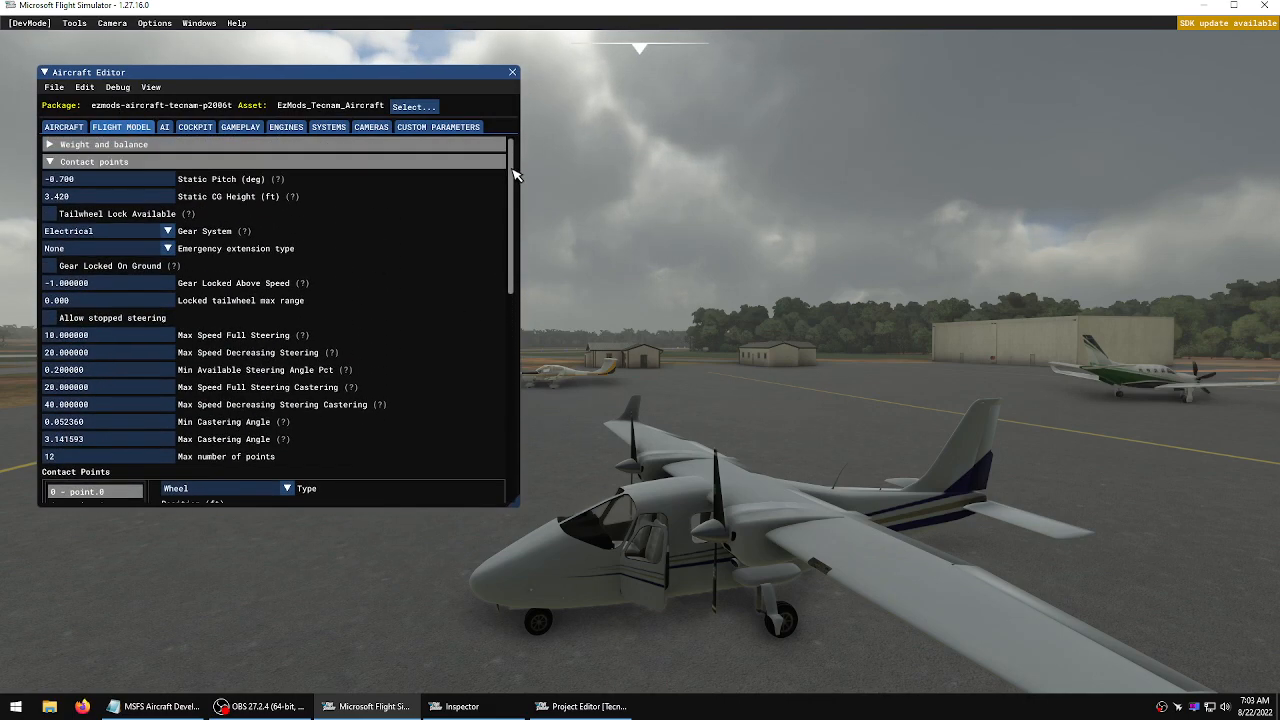
left_click(52, 162)
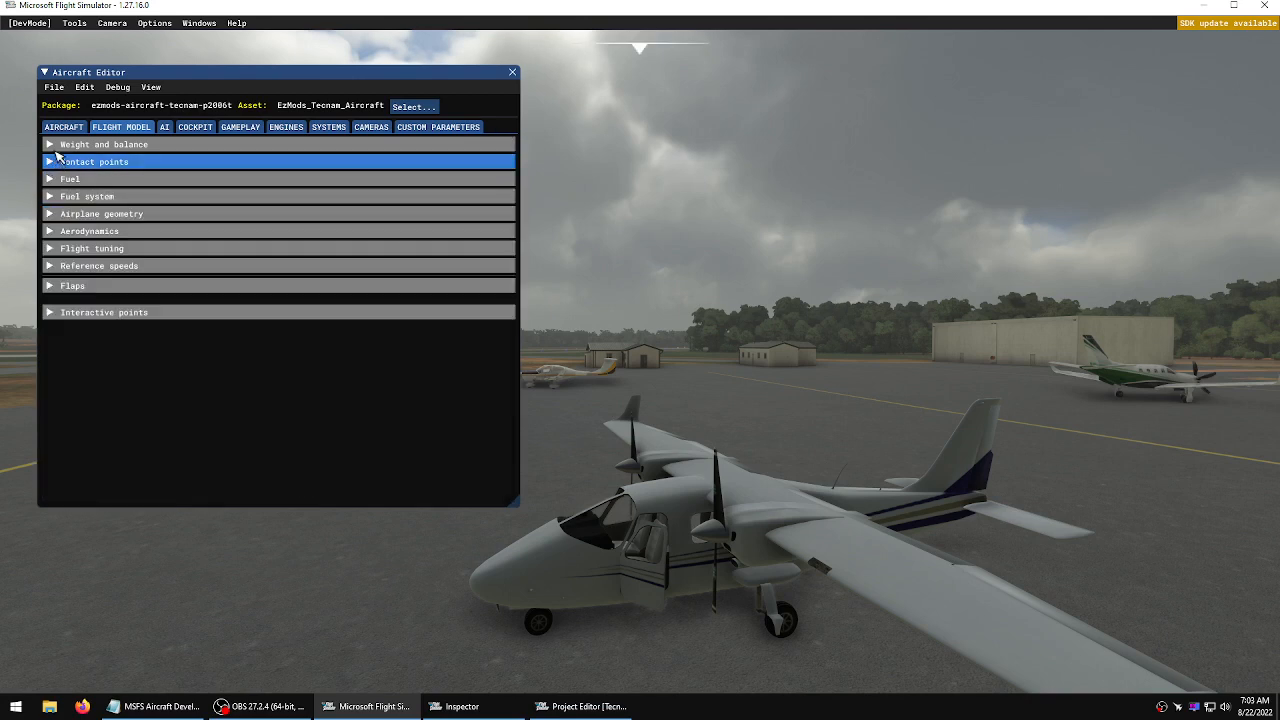
left_click(55, 145)
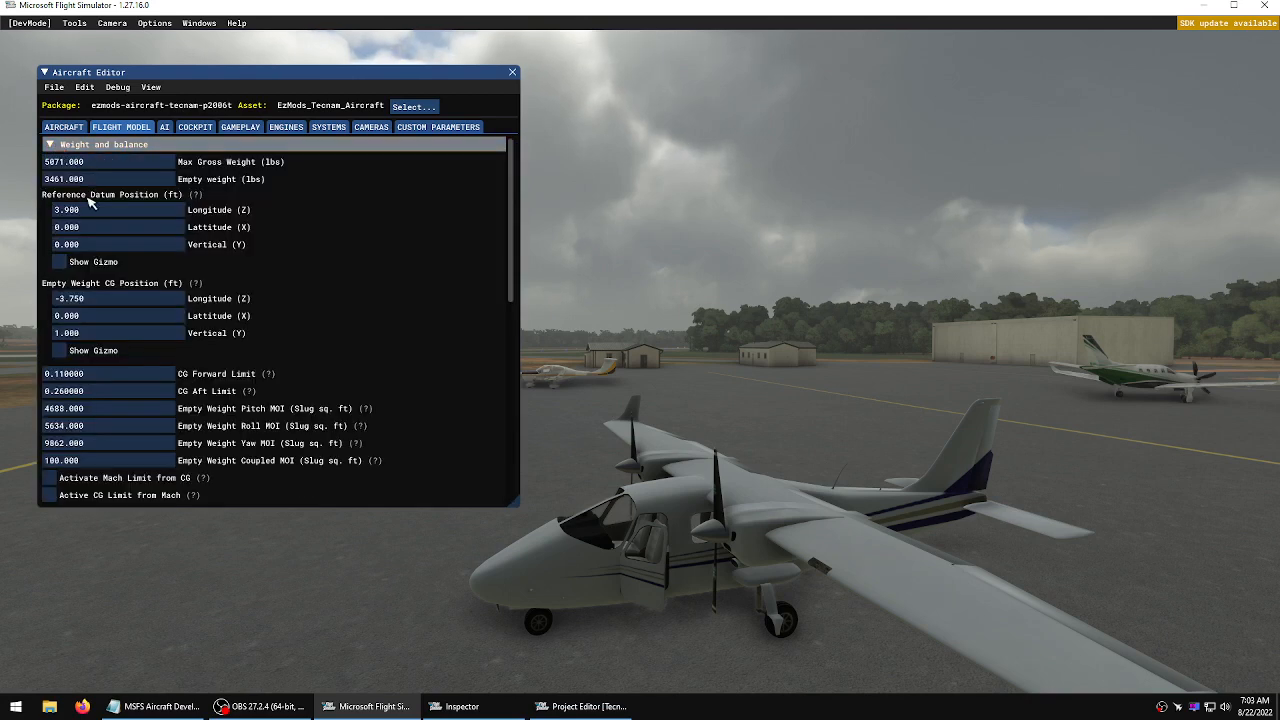
left_click(90, 263)
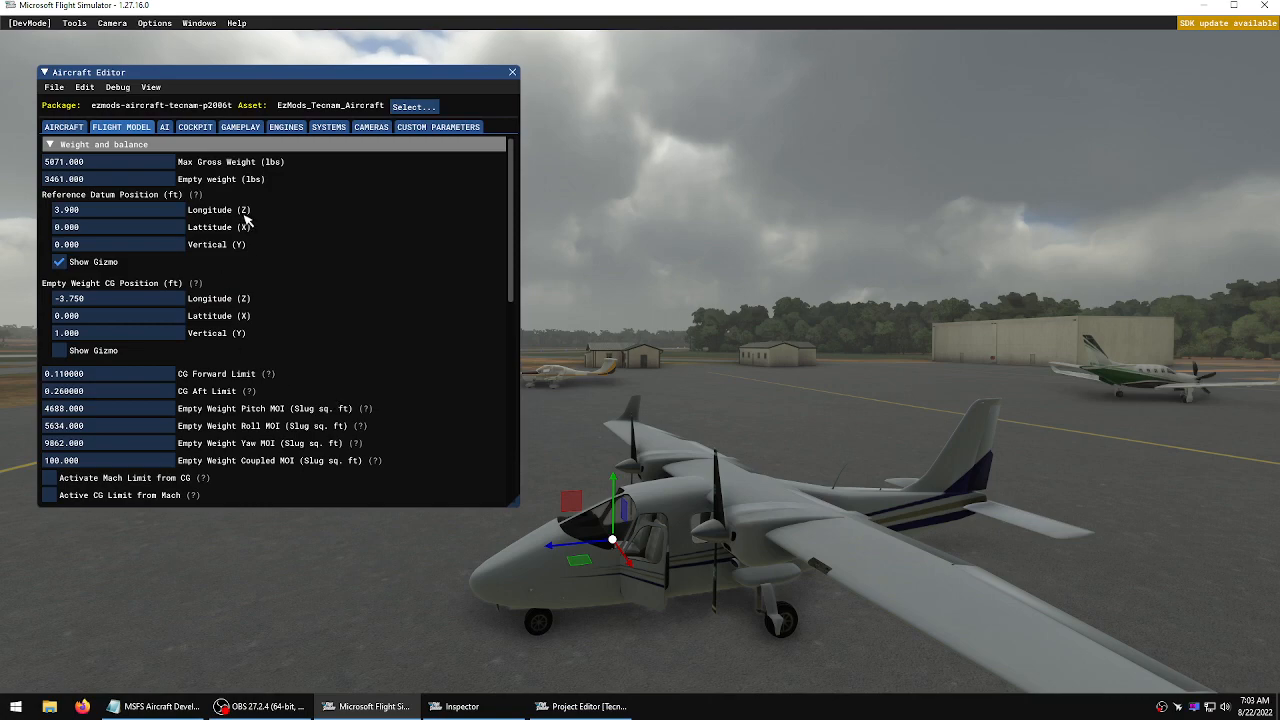
Show the empty weight CG position gizmo on the aircraft
key("r")
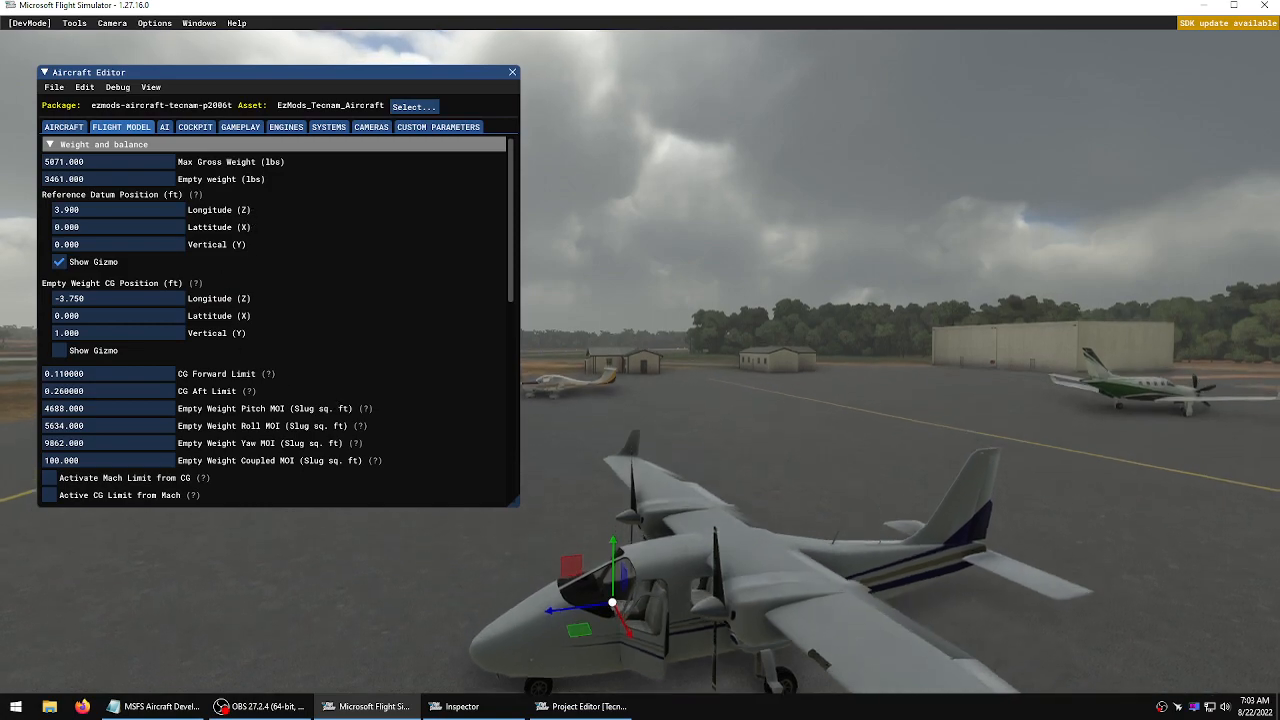
key("f")
right_click_drag(643, 360, 643, 360)
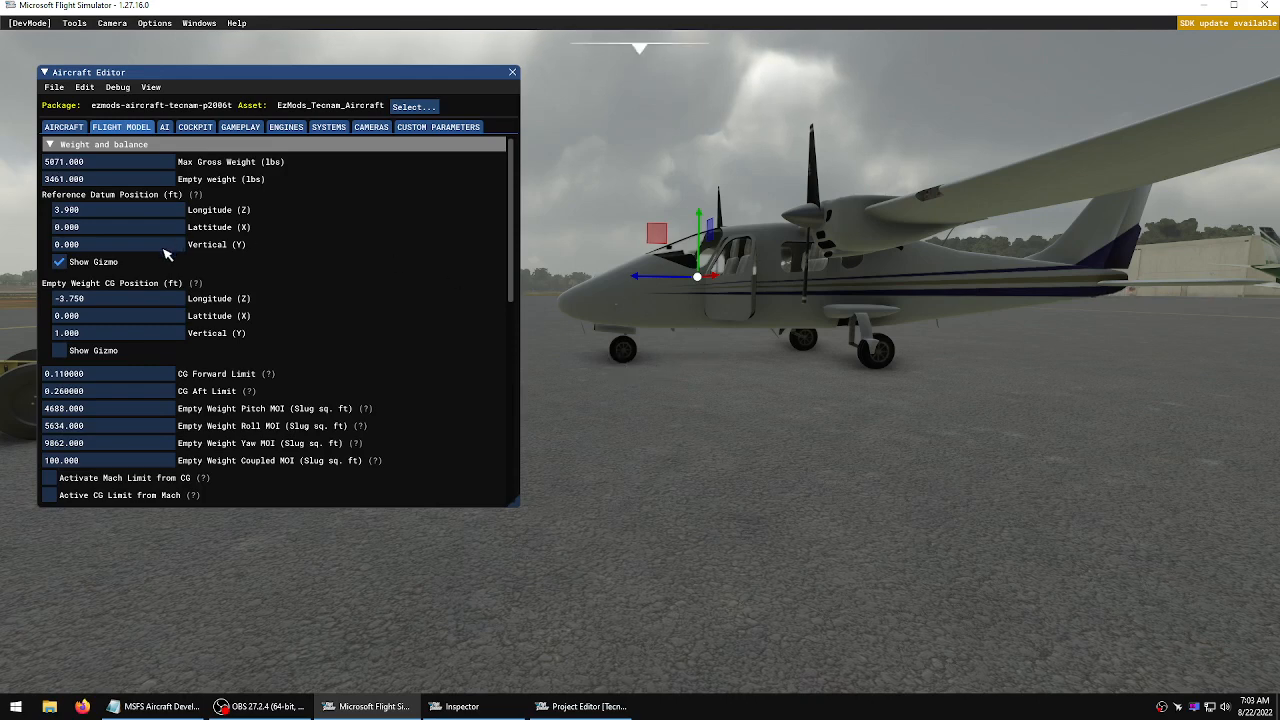
left_click(60, 351)
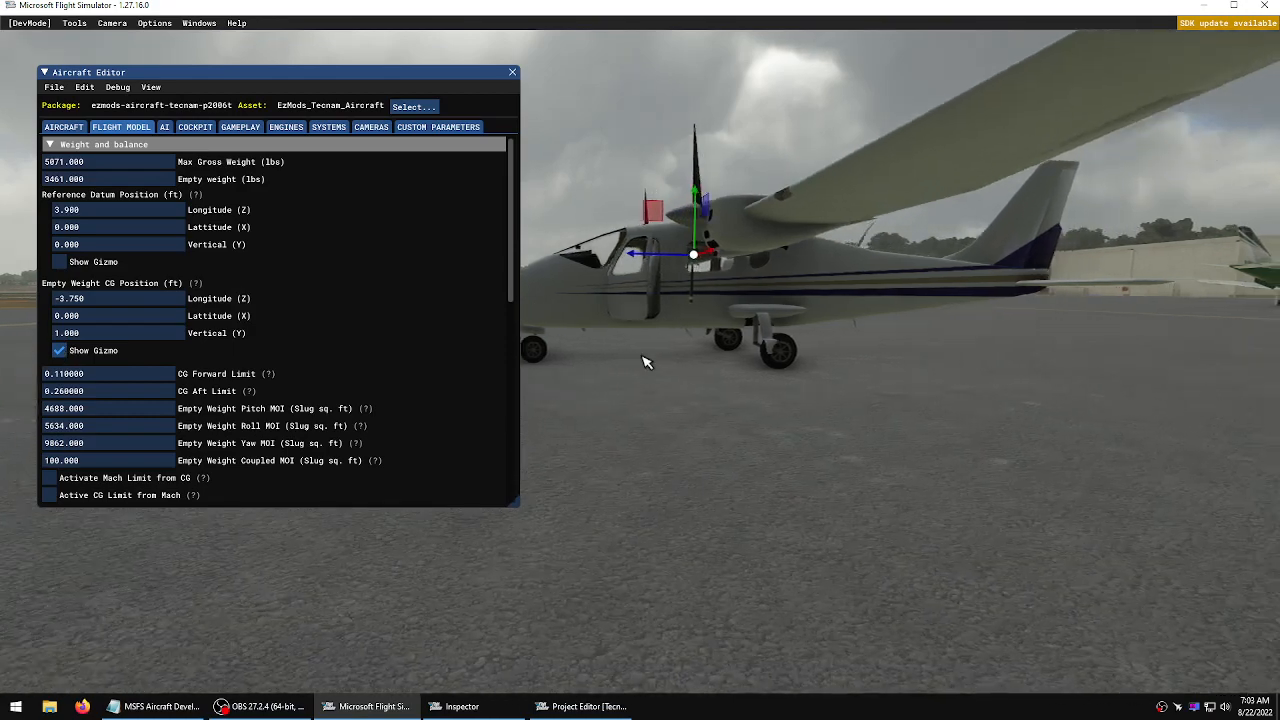
Move the empty weight CG gizmo up to a vertical position of about 0.394 ft and save the aircraft
key("r")
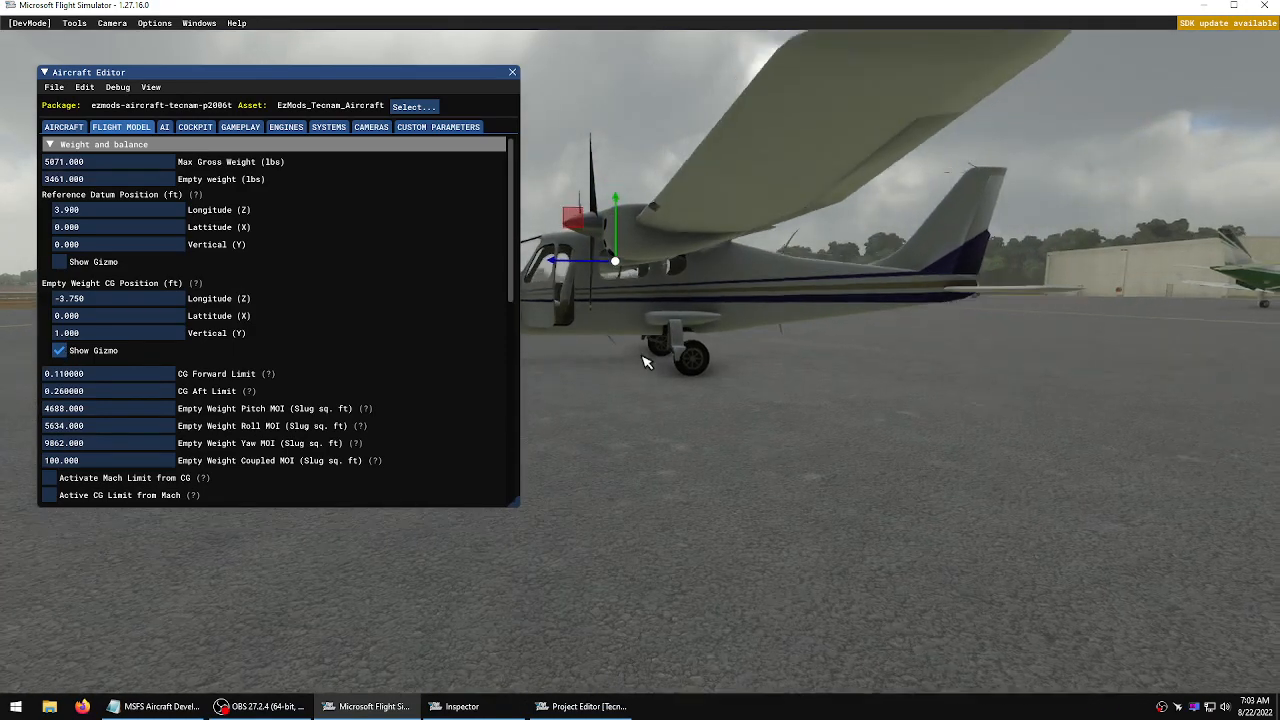
key("f")
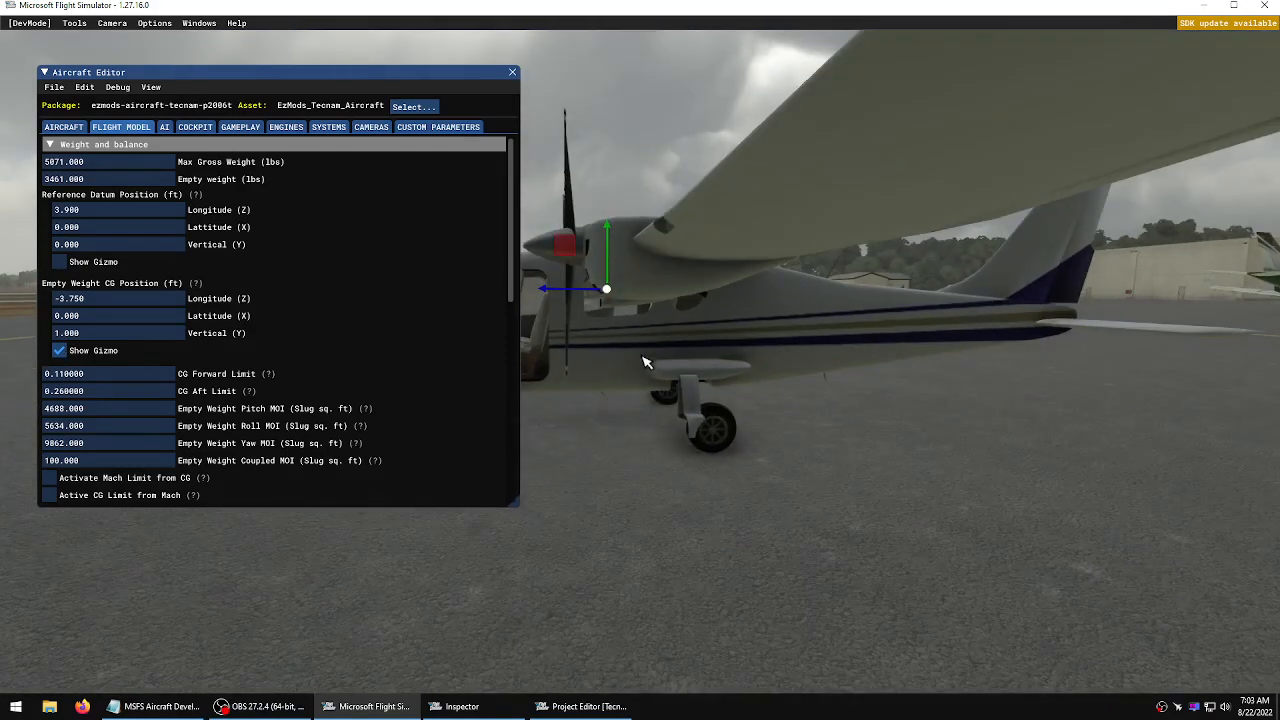
key("w")
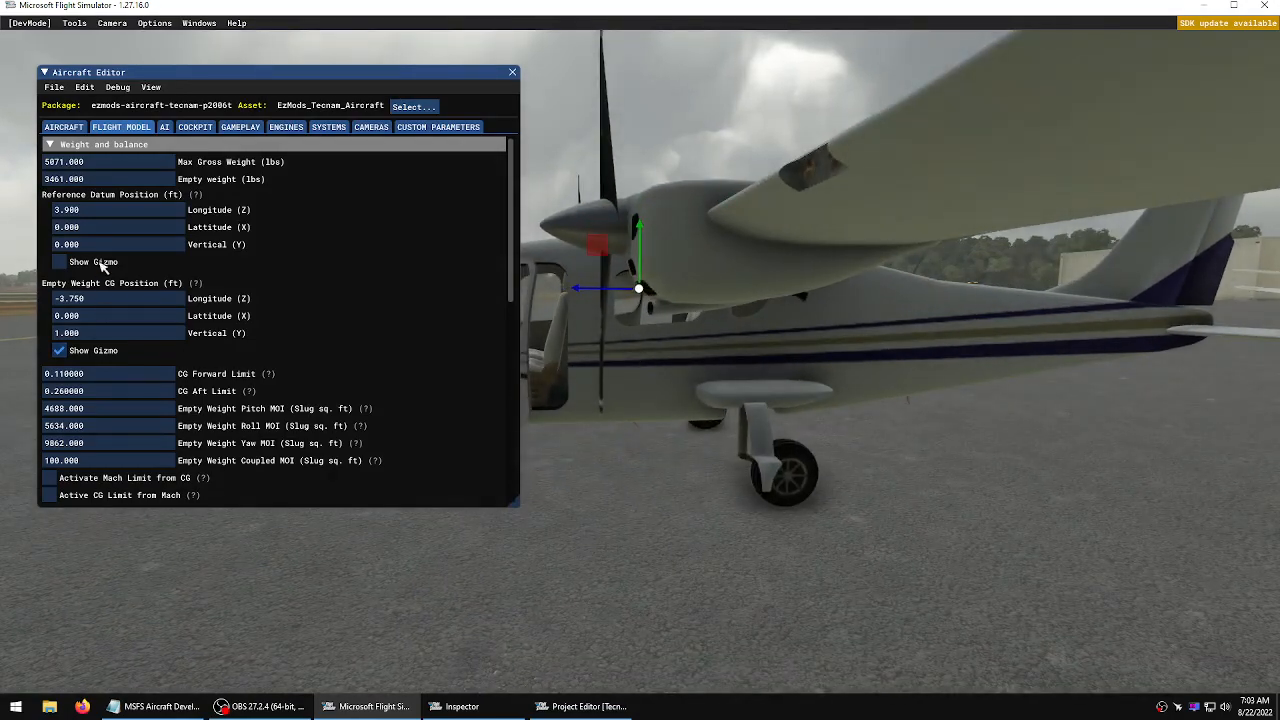
left_click_drag(646, 232, 647, 257)
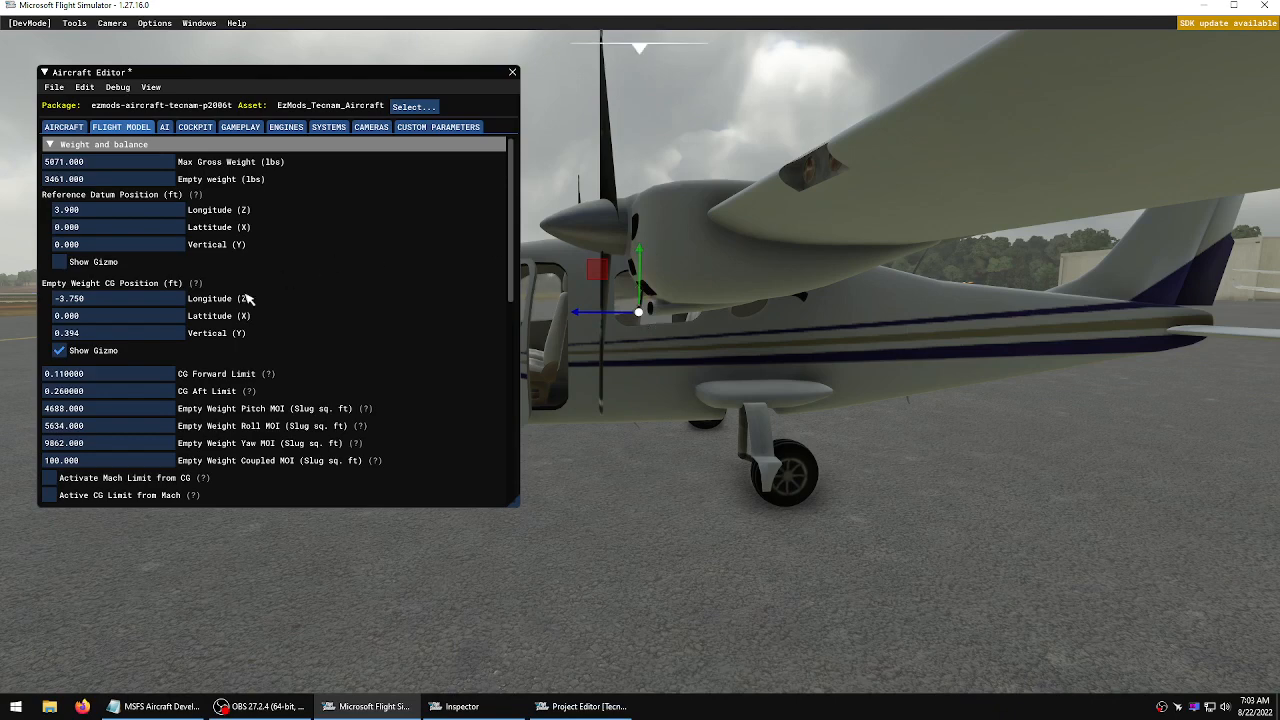
left_click(54, 88)
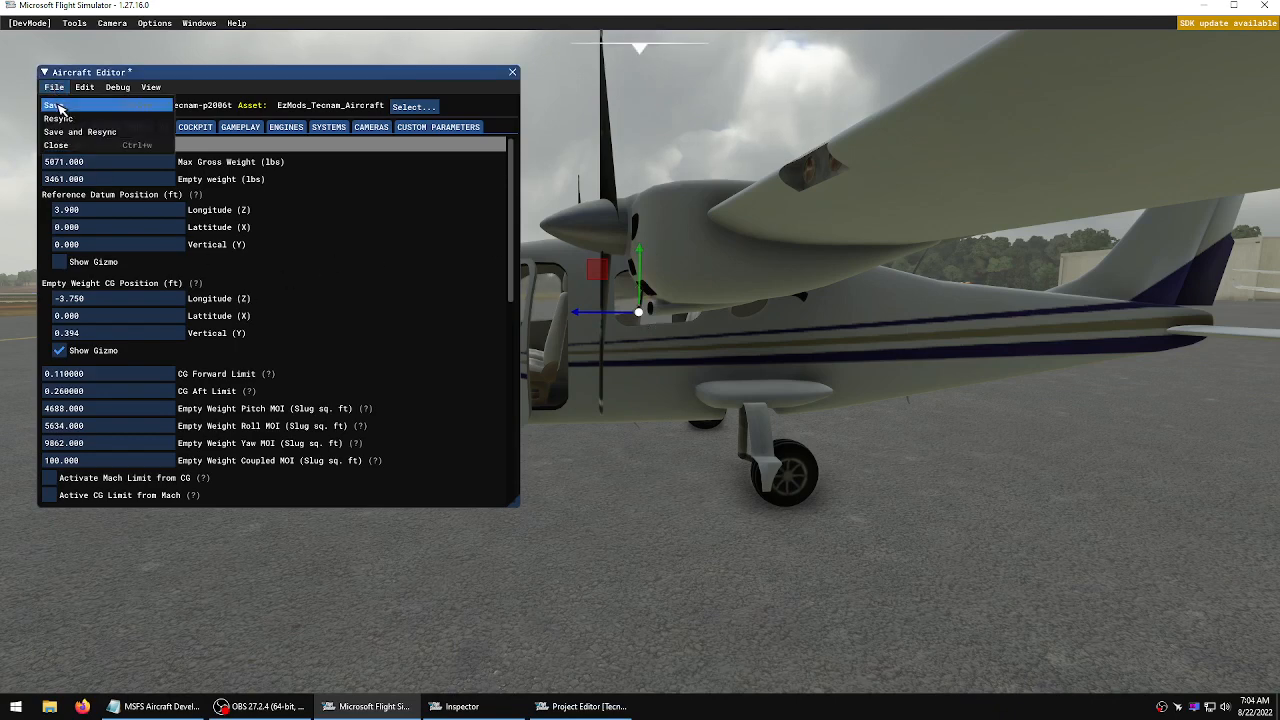
left_click(58, 105)
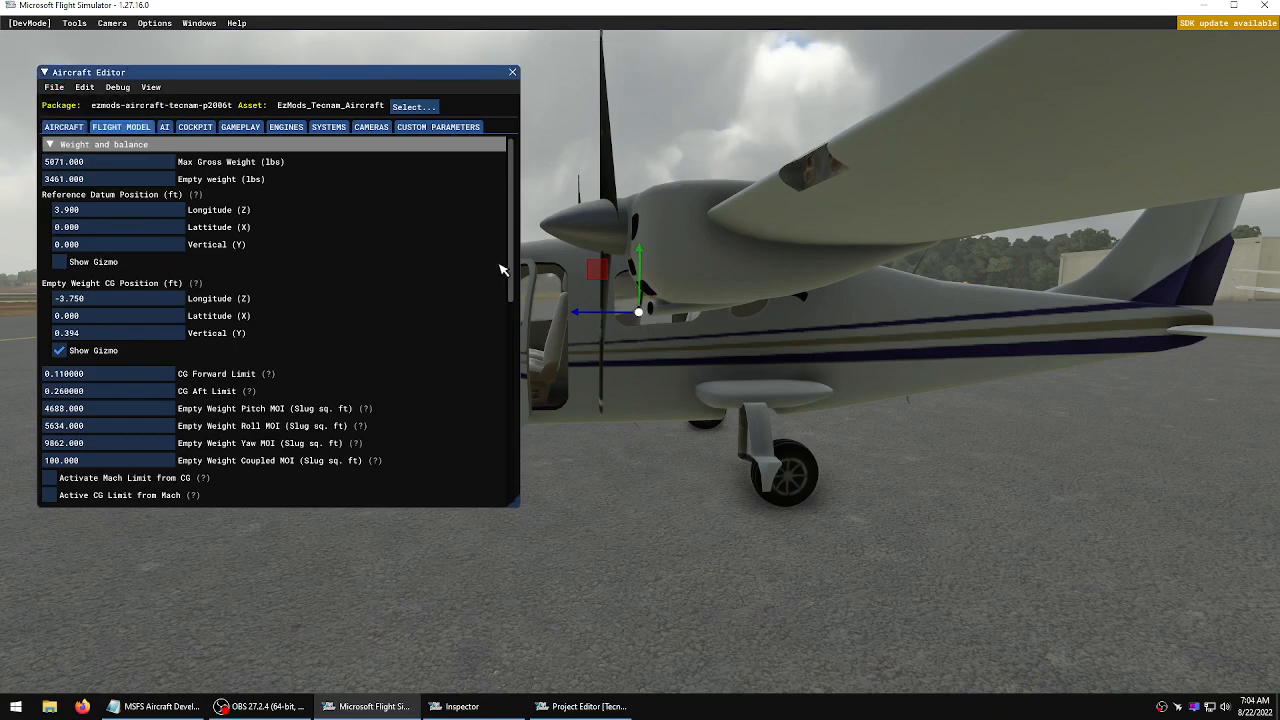
Scroll to the payload station list and review the position values of each passenger and baggage station
left_click_drag(511, 270, 511, 390)
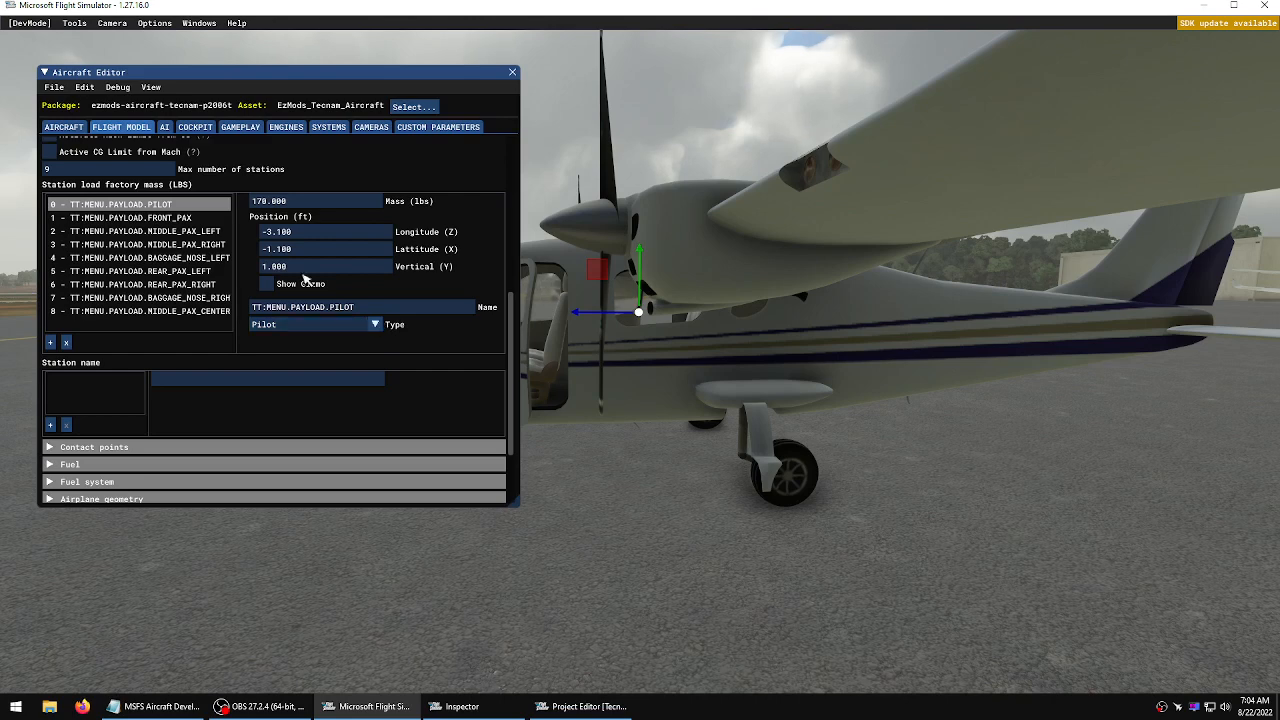
left_click(152, 218)
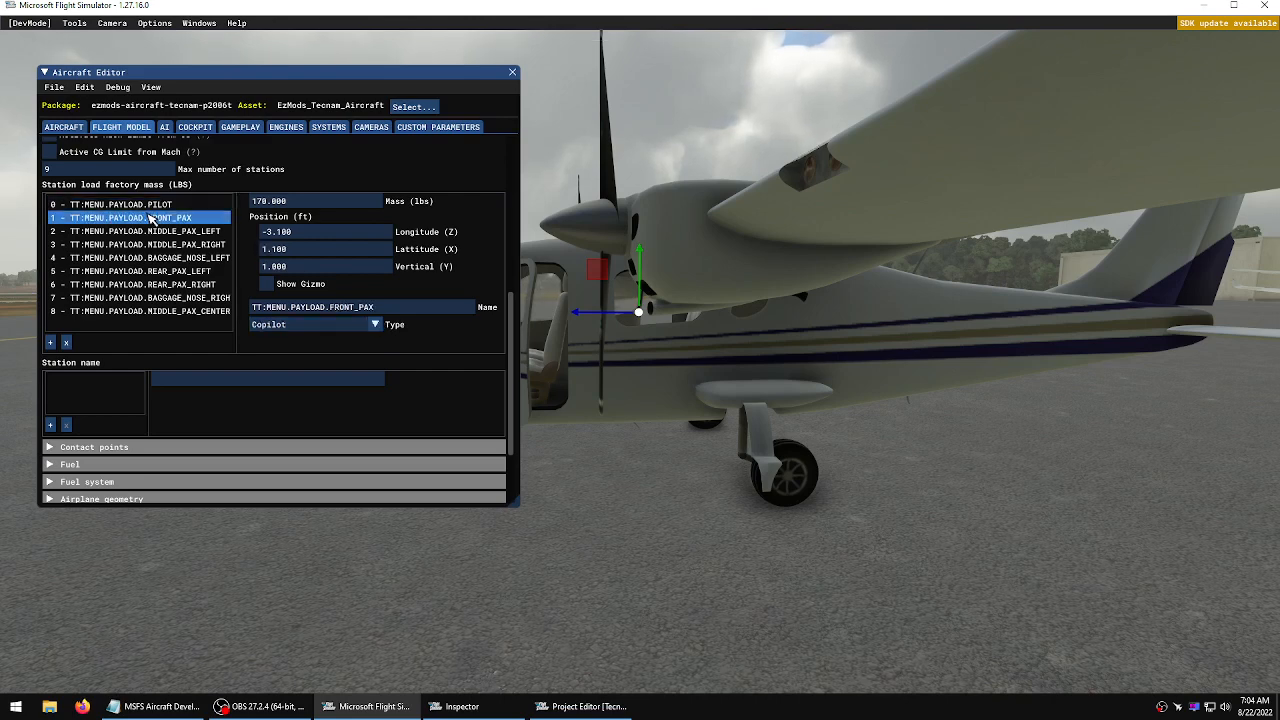
left_click(148, 231)
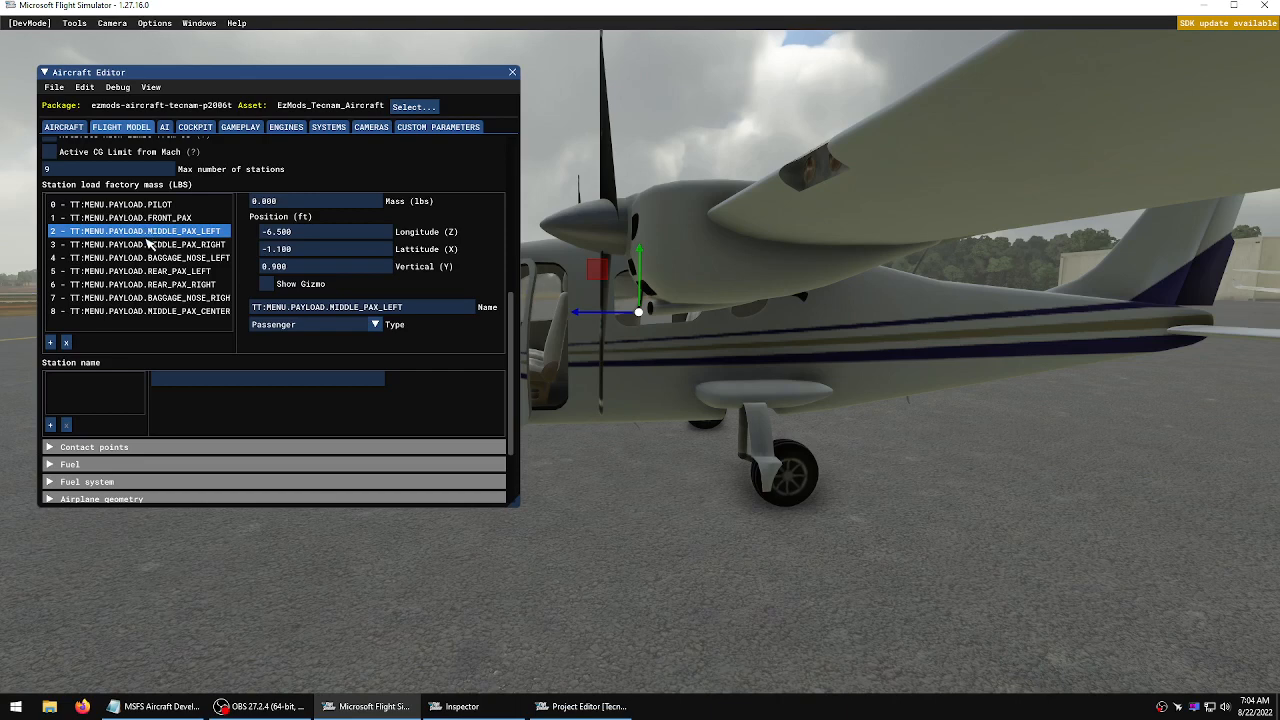
left_click(148, 247)
left_click(150, 272)
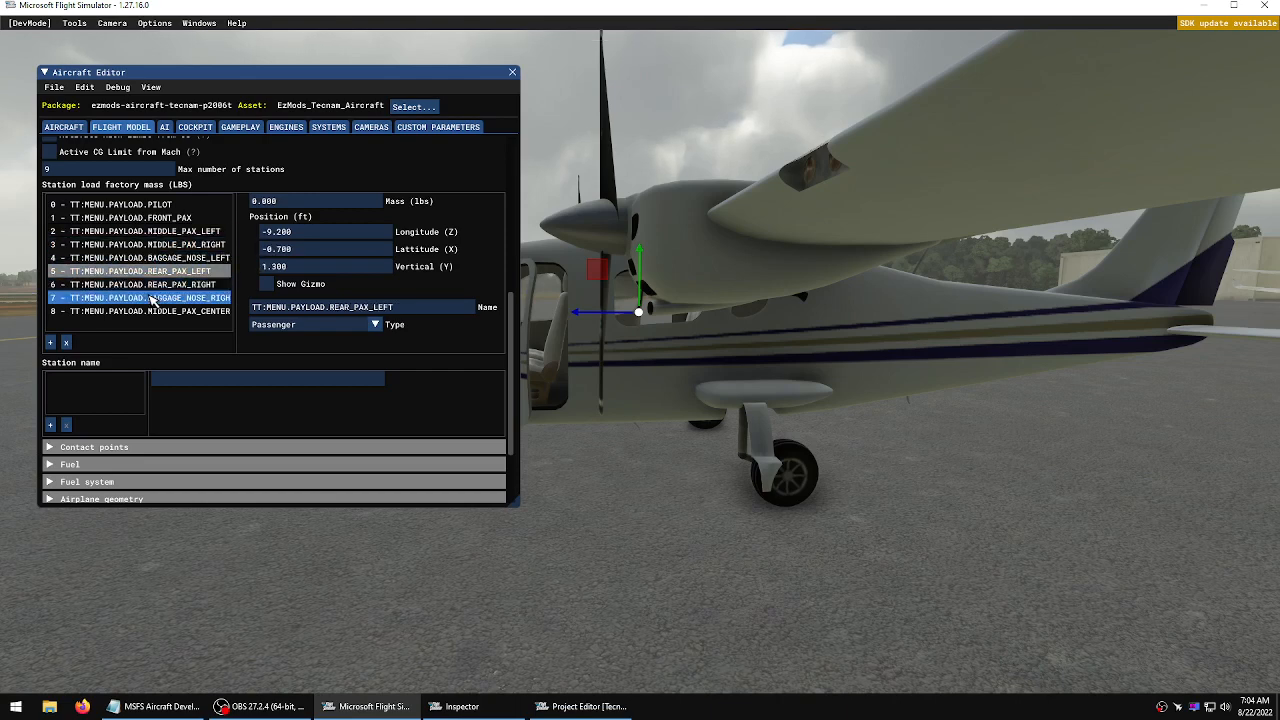
left_click(150, 298)
left_click(150, 272)
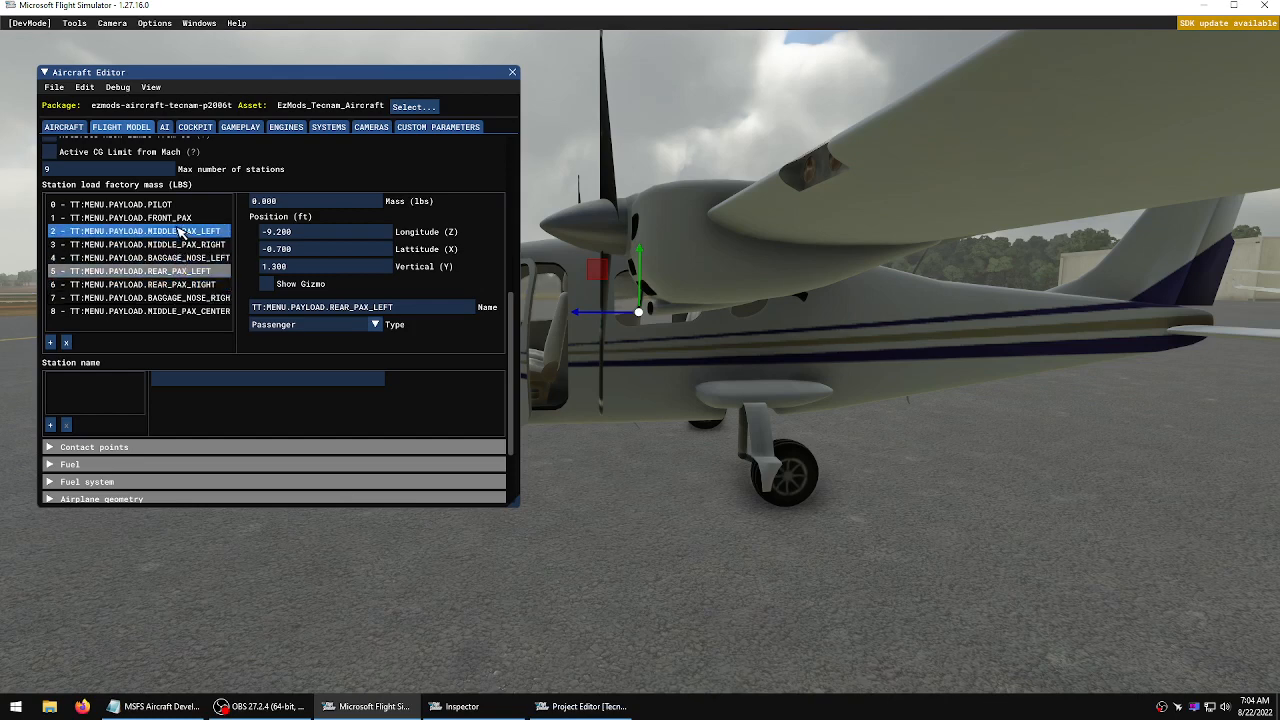
left_click(178, 232)
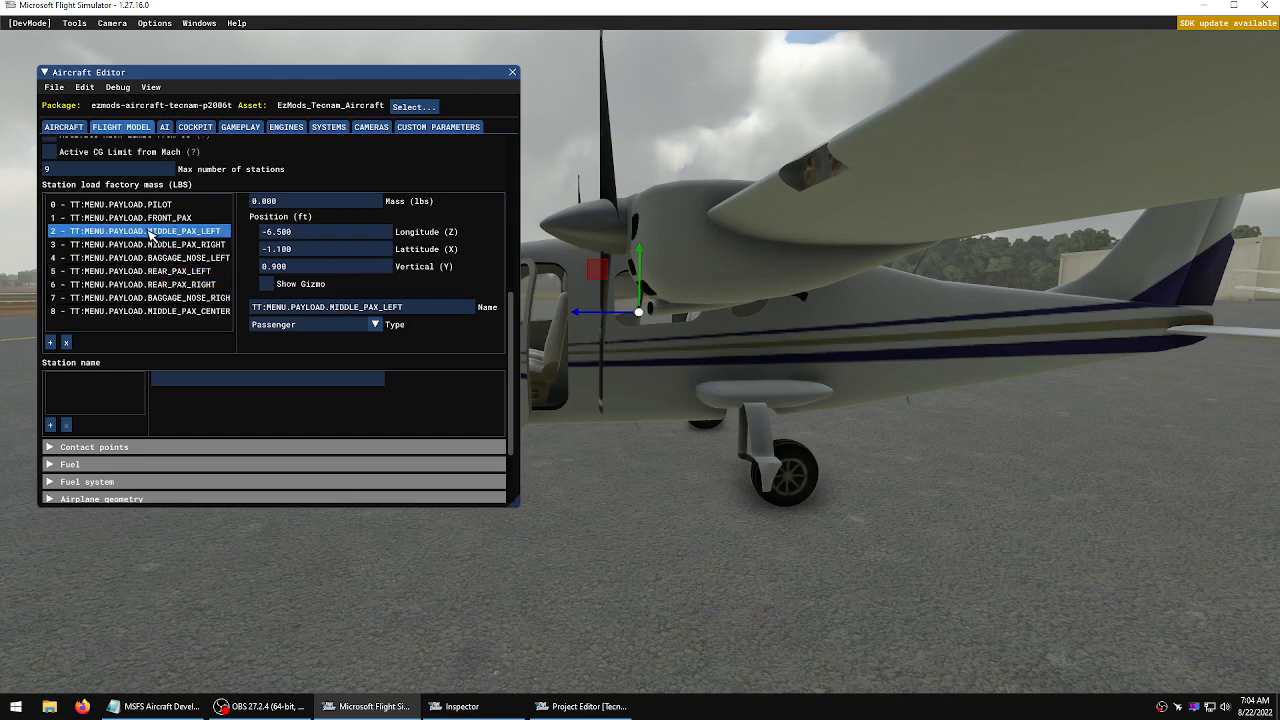
left_click(153, 245)
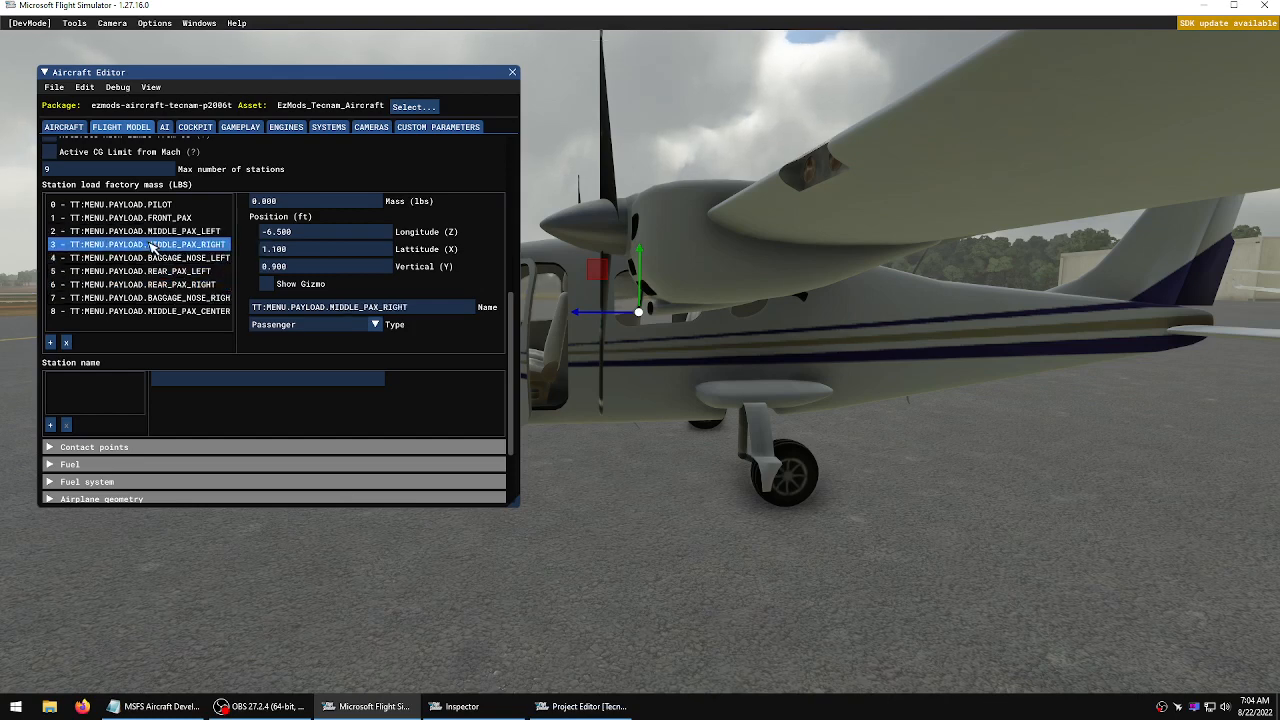
left_click(153, 272)
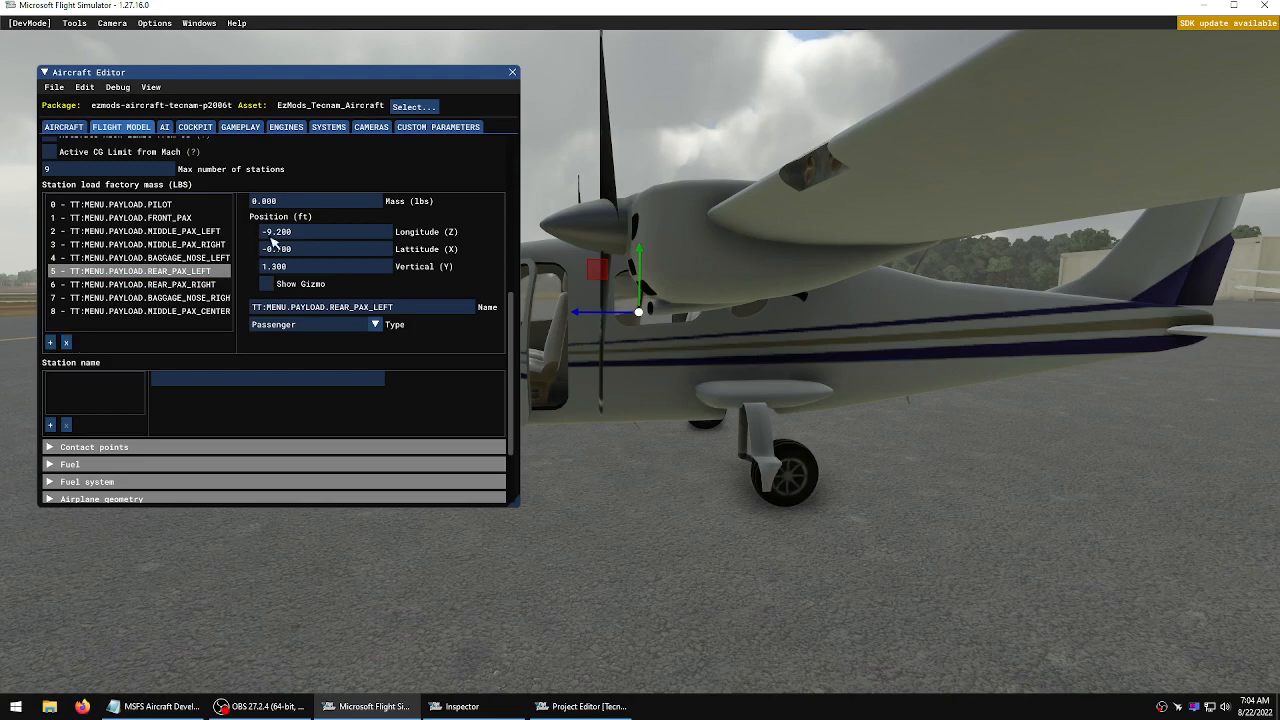
Show the pilot station gizmo and move it into the pilot seat, to about -1.054 ft longitude and -0.207 ft vertical
left_click(172, 206)
left_click(280, 290)
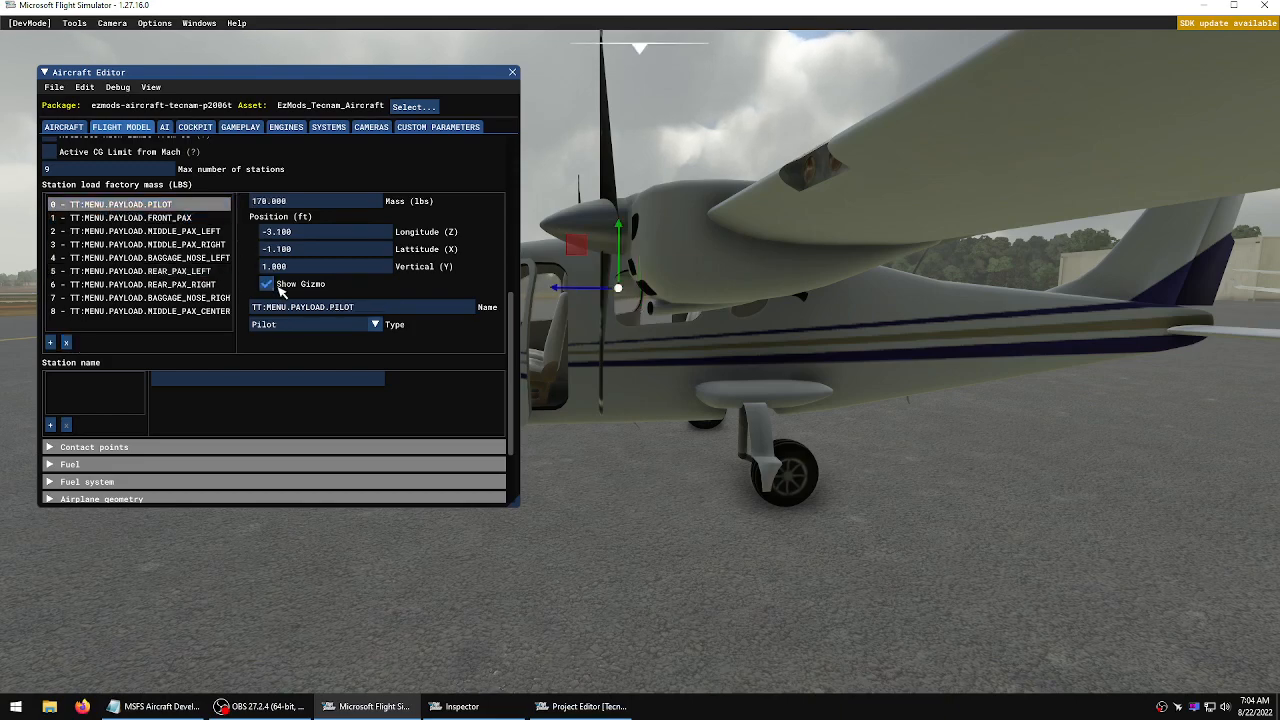
key("a")
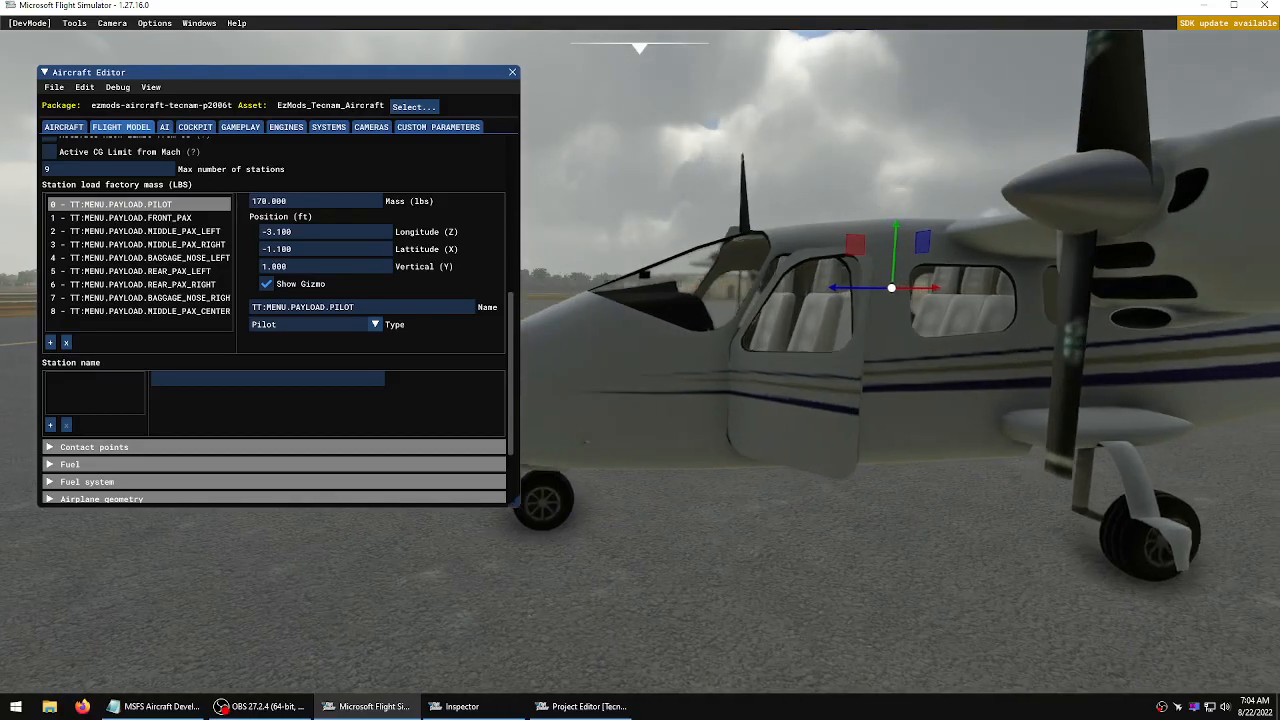
key("d")
key("r")
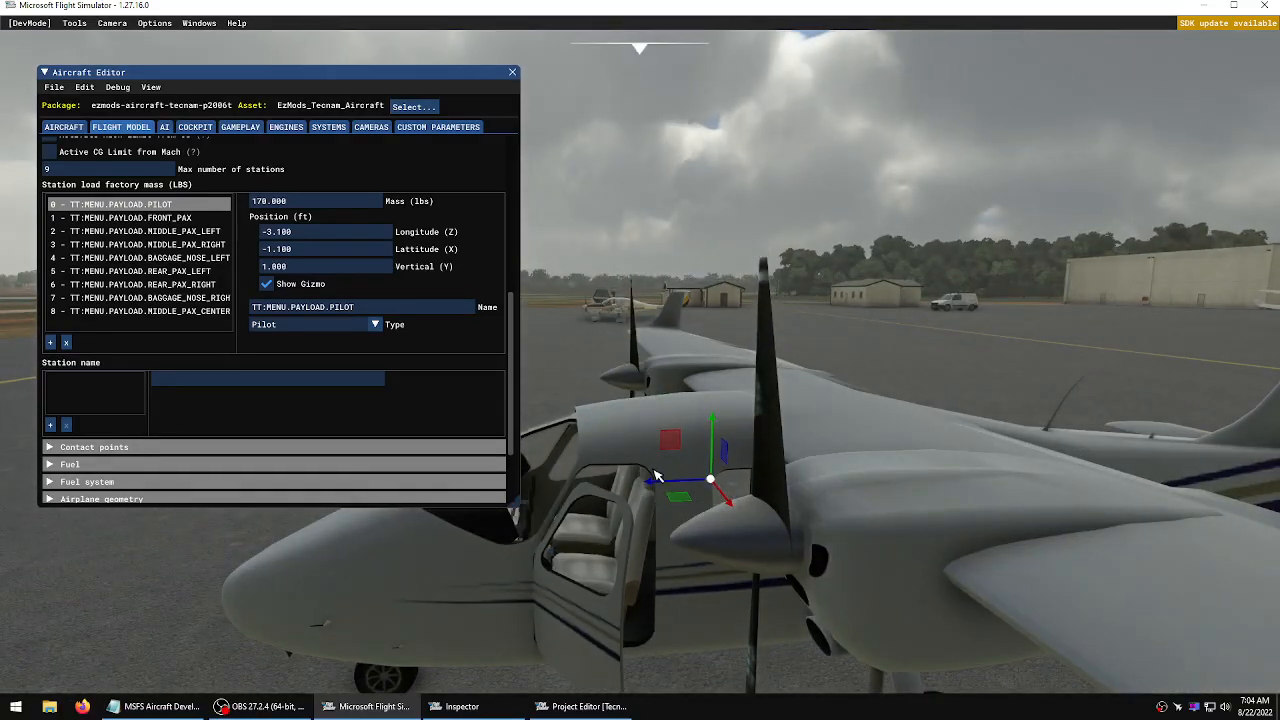
left_click_drag(652, 484, 551, 496)
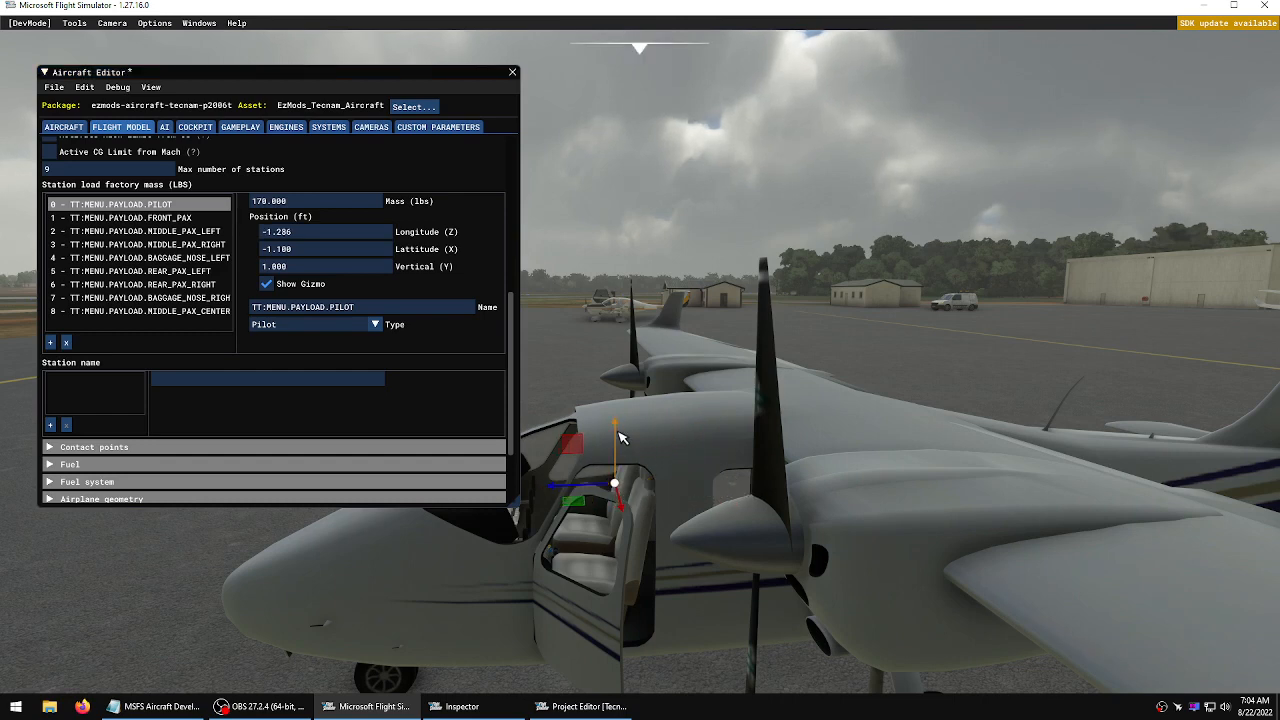
left_click_drag(617, 450, 609, 500)
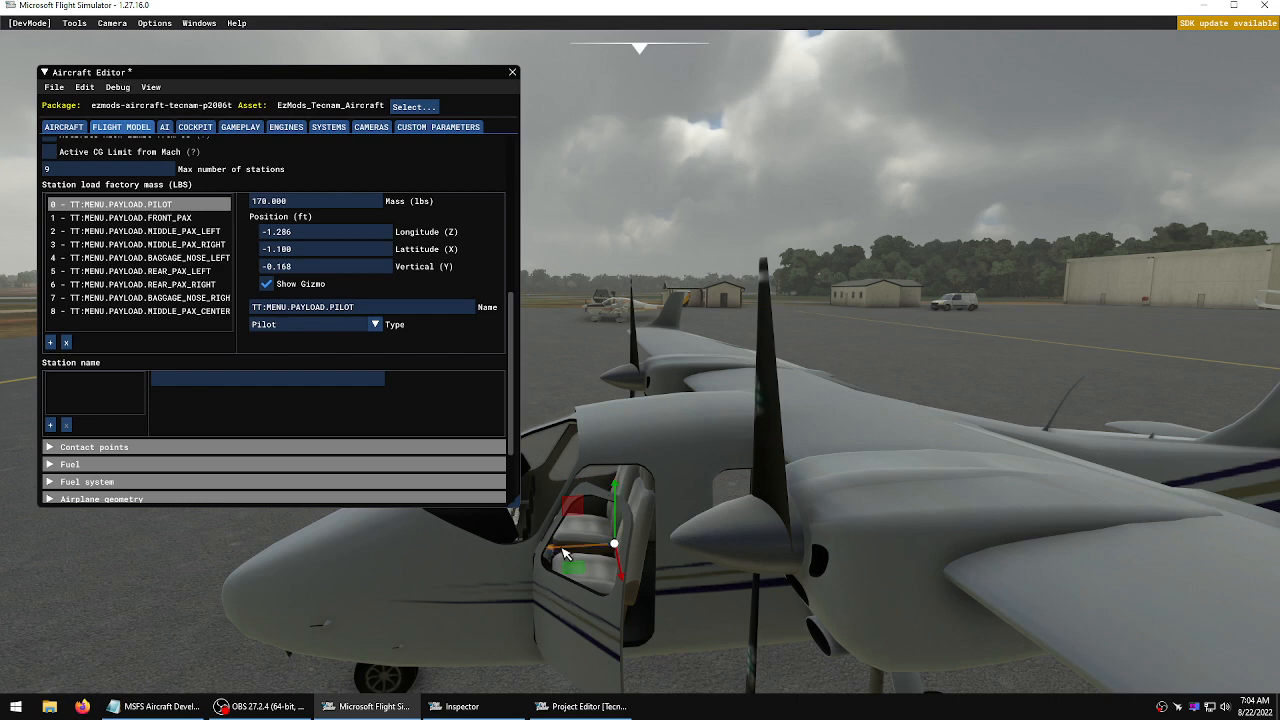
left_click_drag(564, 553, 600, 502)
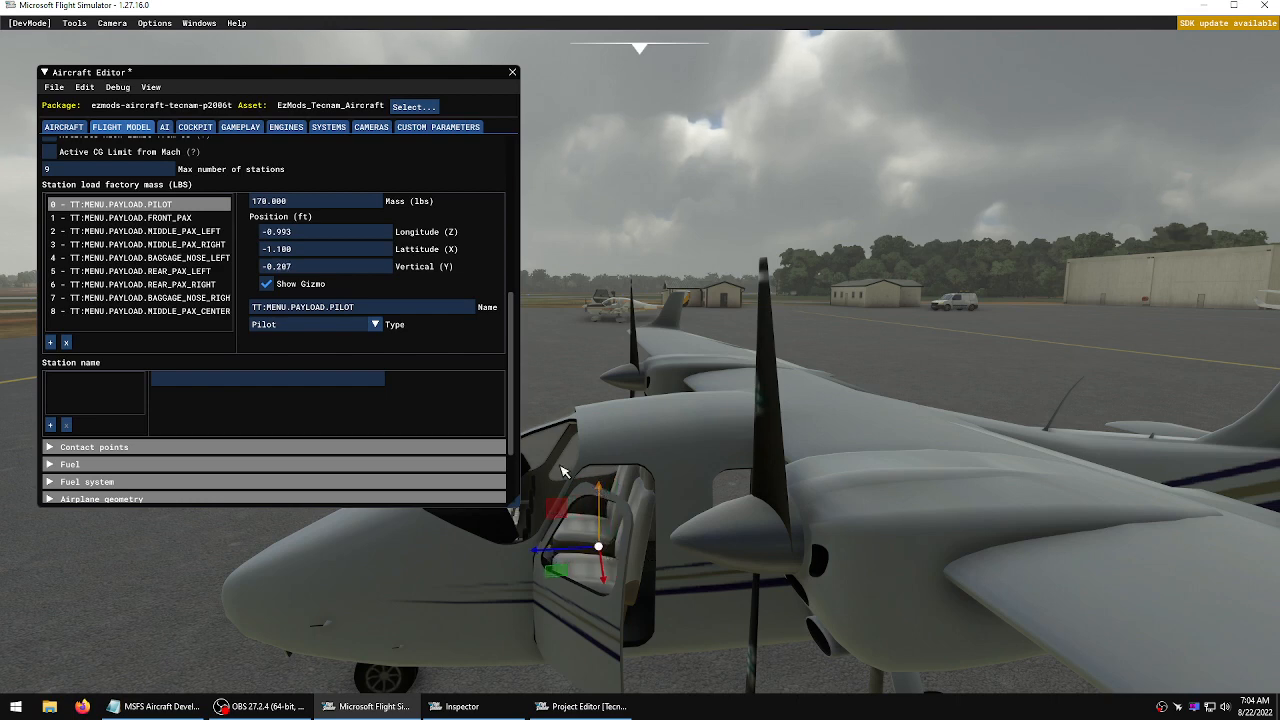
left_click_drag(562, 548, 566, 548)
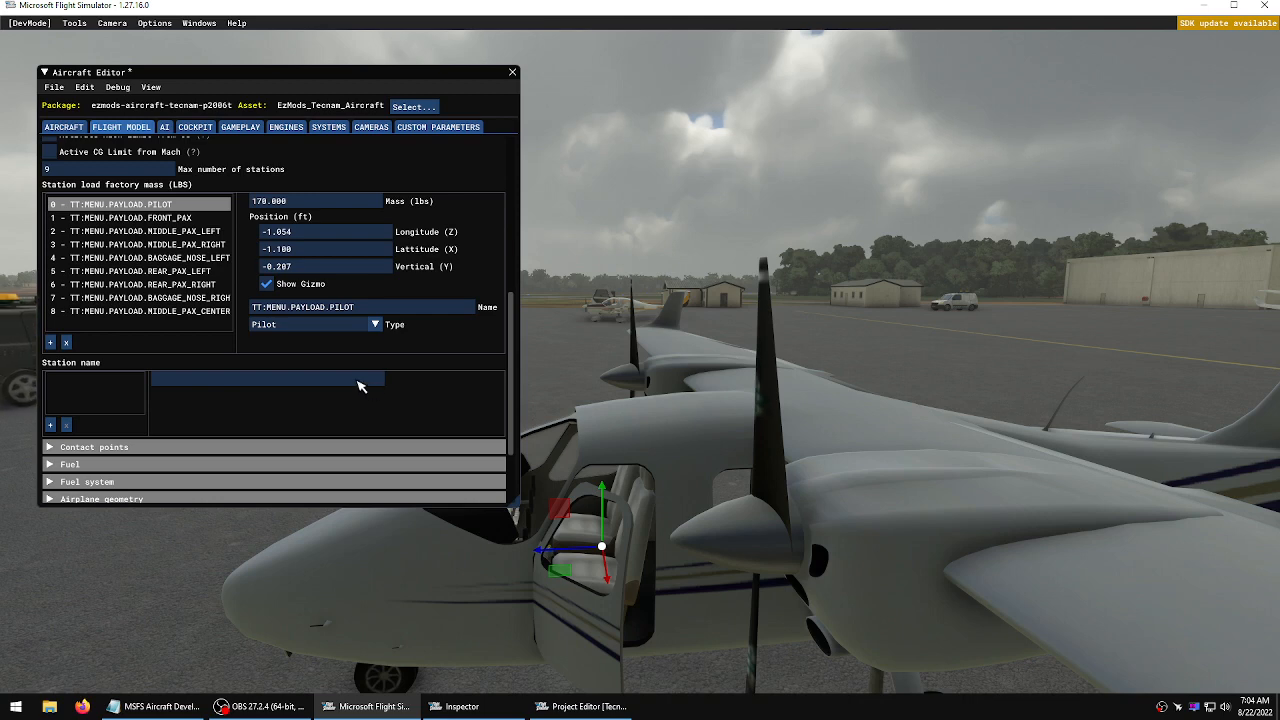
Show the front passenger station gizmo and move it into the copilot seat, to about -1.115 ft longitude and -0.209 ft vertical
left_click(145, 220)
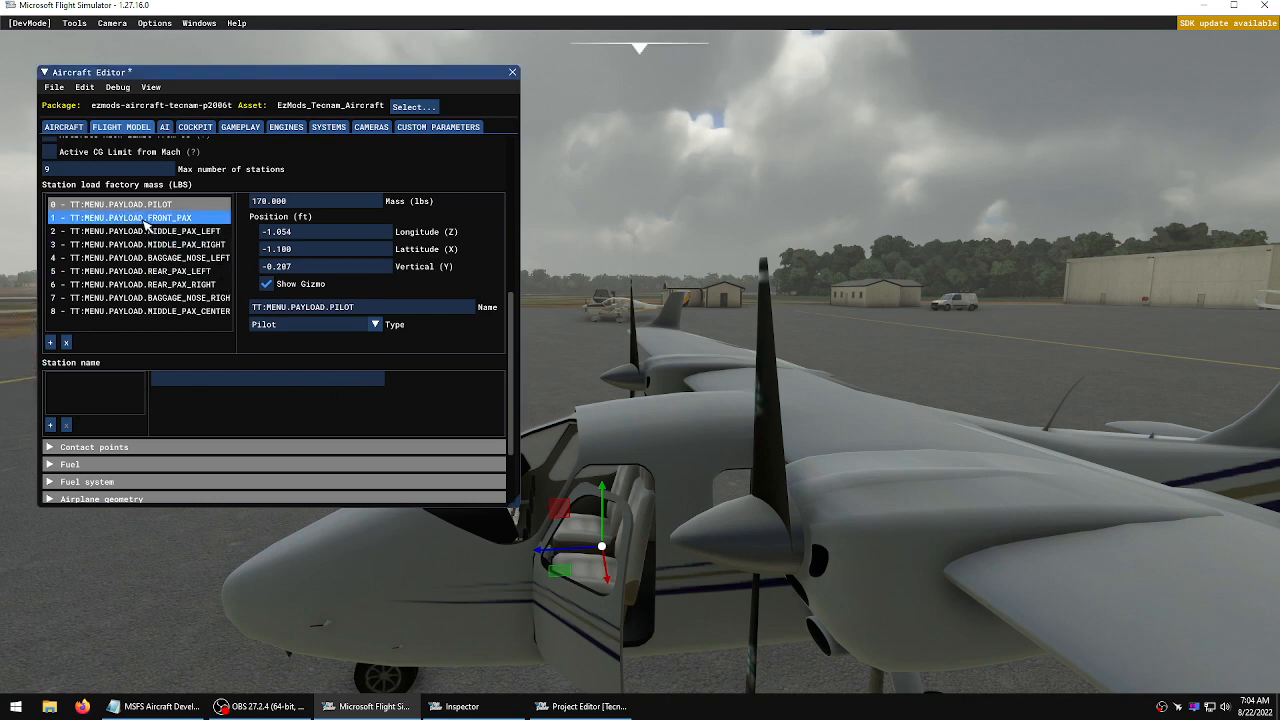
left_click(266, 284)
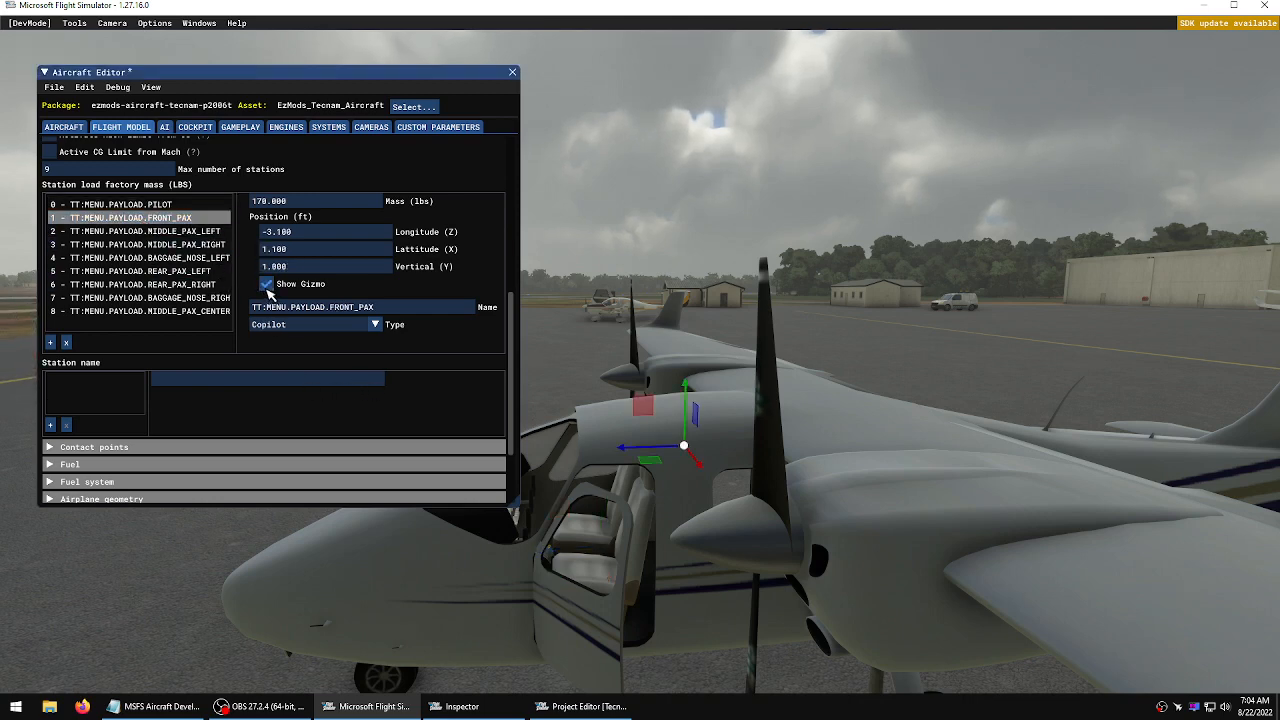
left_click_drag(636, 453, 604, 463)
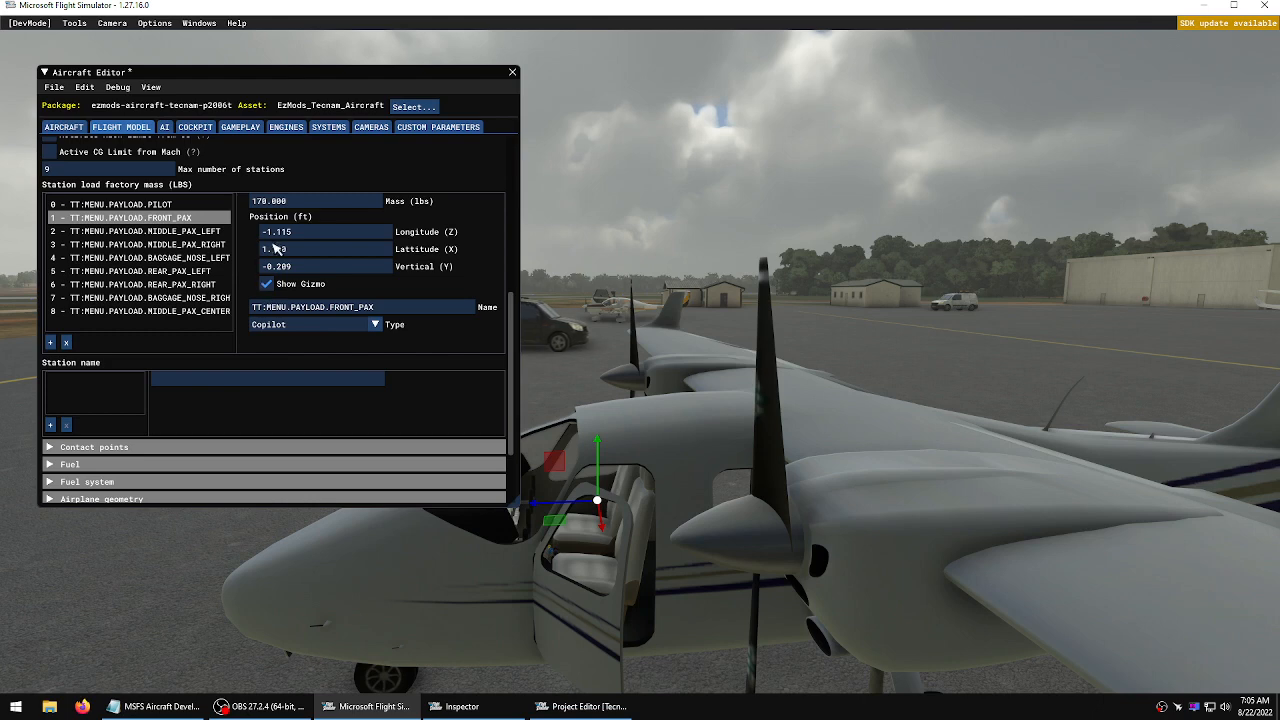
Compare with the pilot station and set the front passenger station's longitude to -1.054 ft
left_click(159, 205)
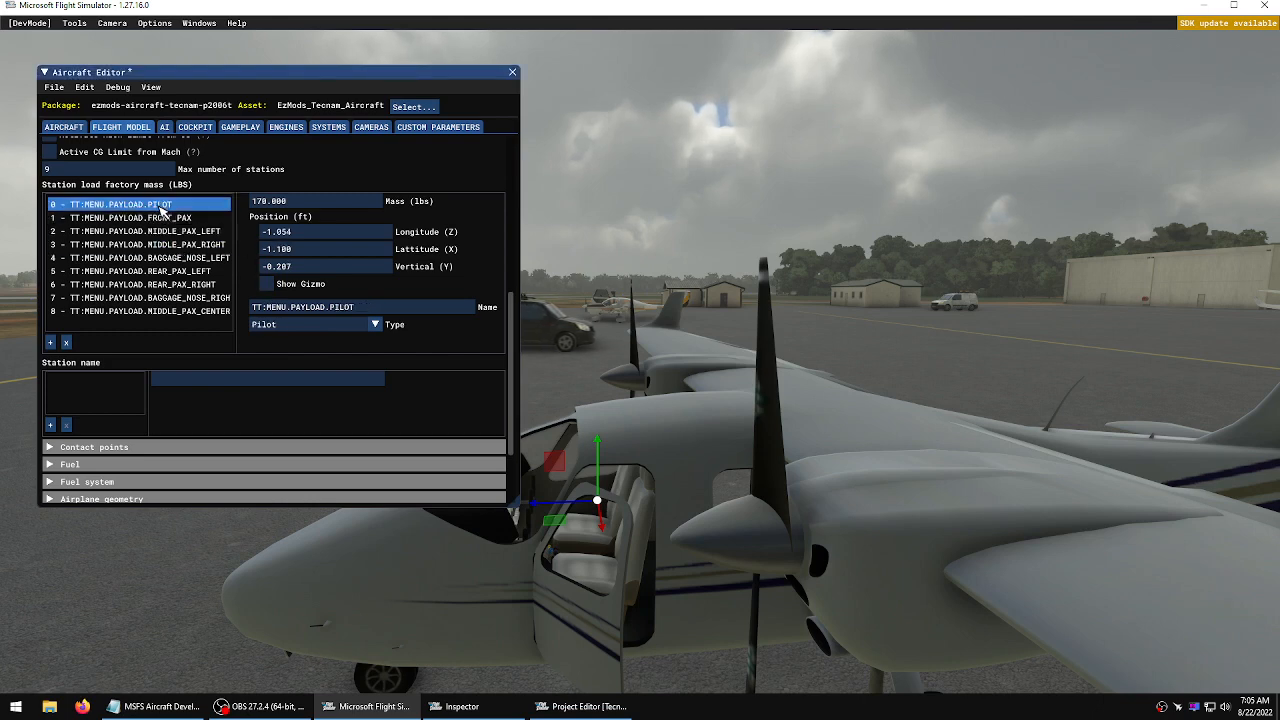
left_click(158, 217)
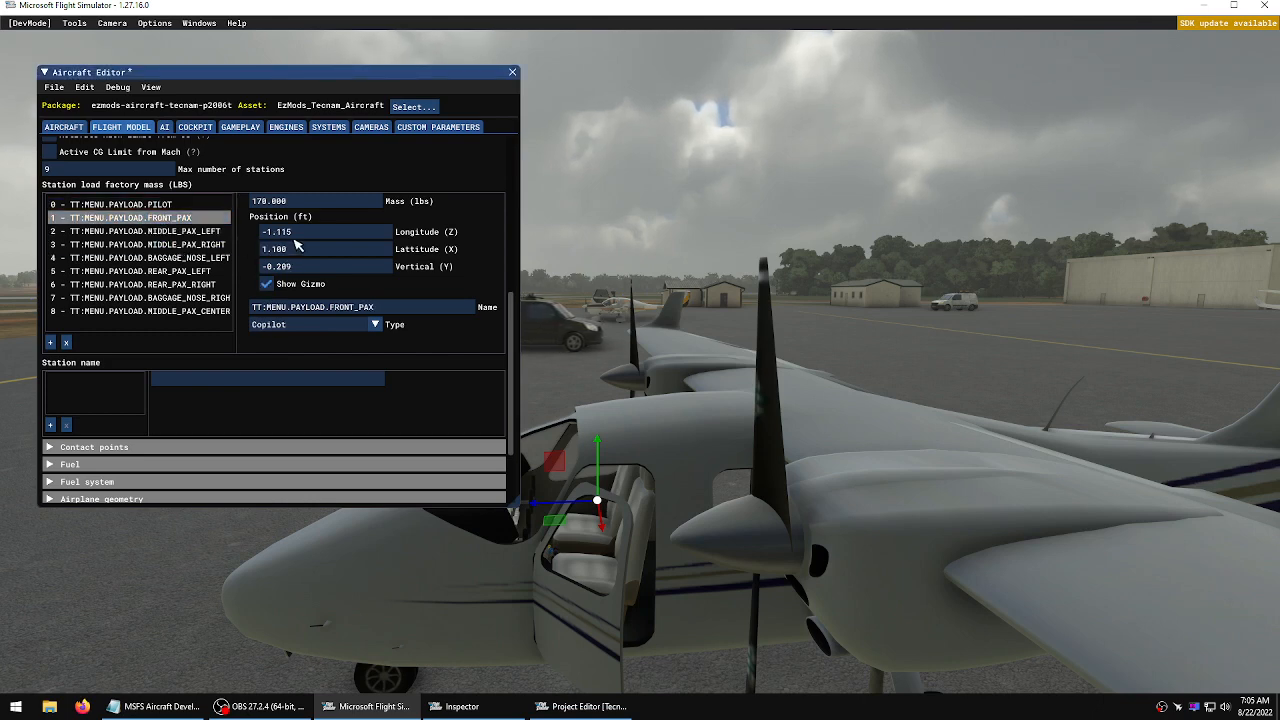
left_click(300, 235)
left_click_drag(301, 234, 281, 236)
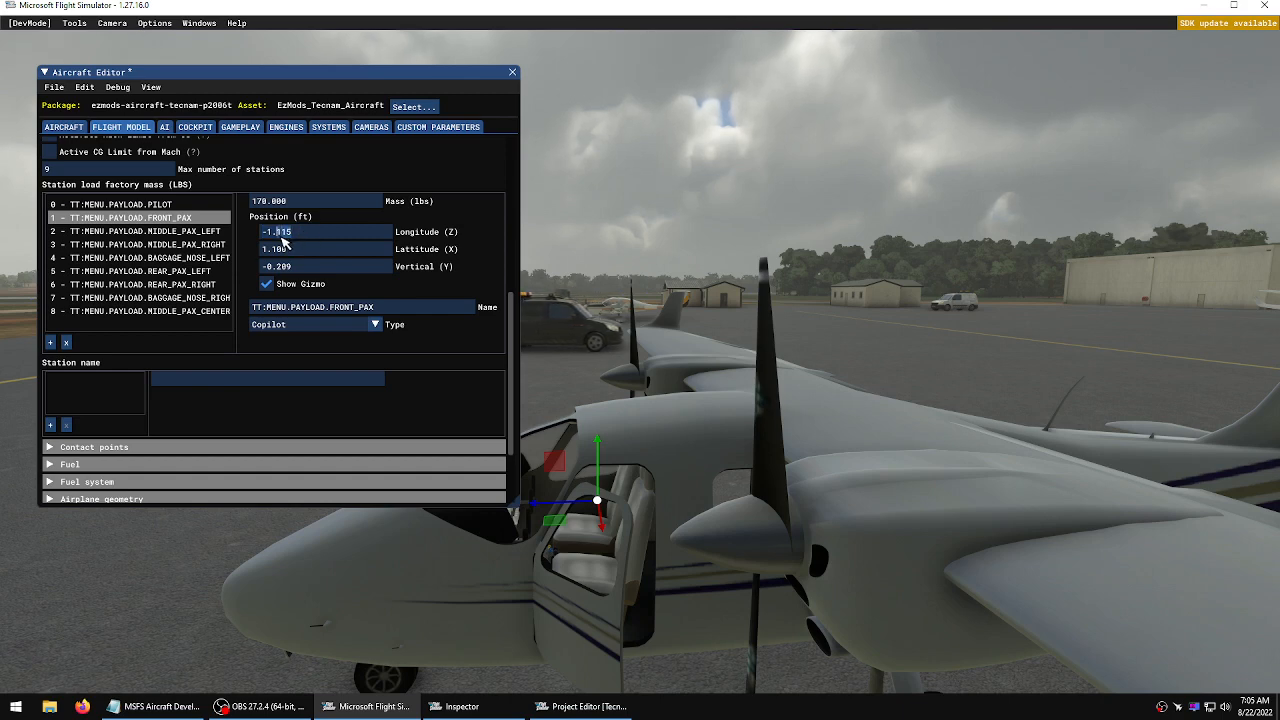
type("054")
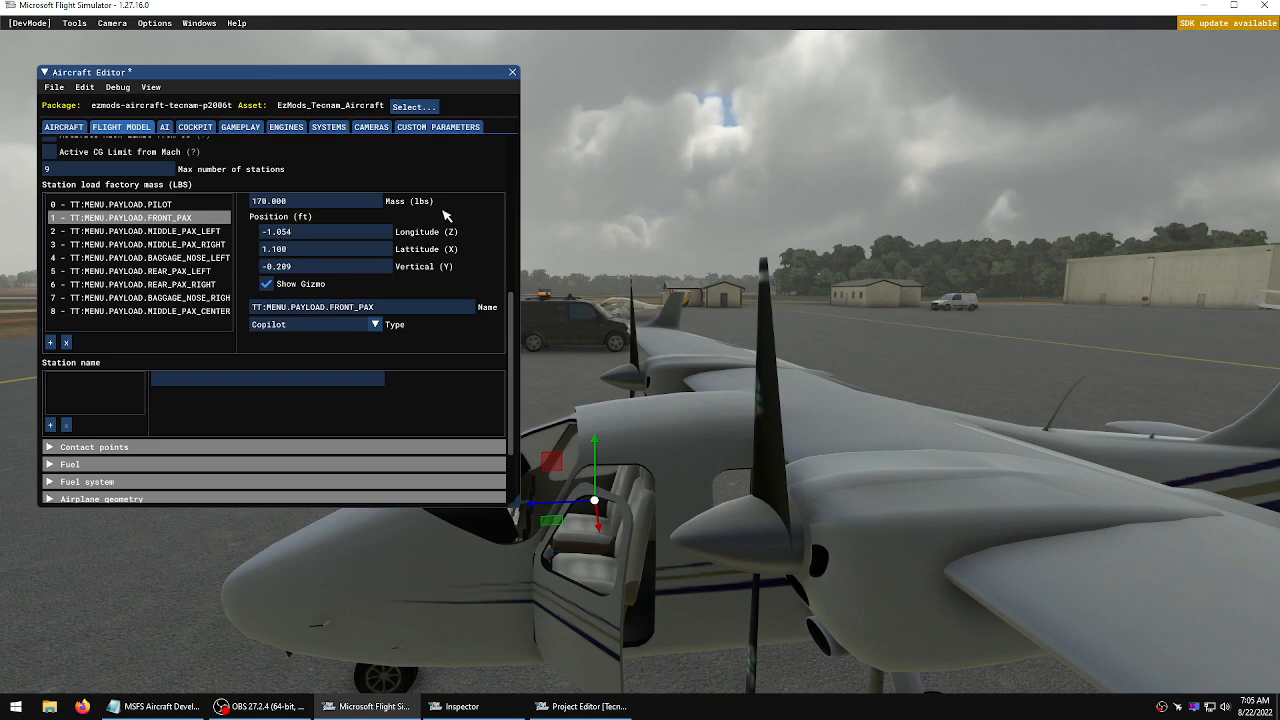
left_click(190, 231)
Set the pilot station's vertical position to -0.900 ft and save the aircraft
left_click(165, 204)
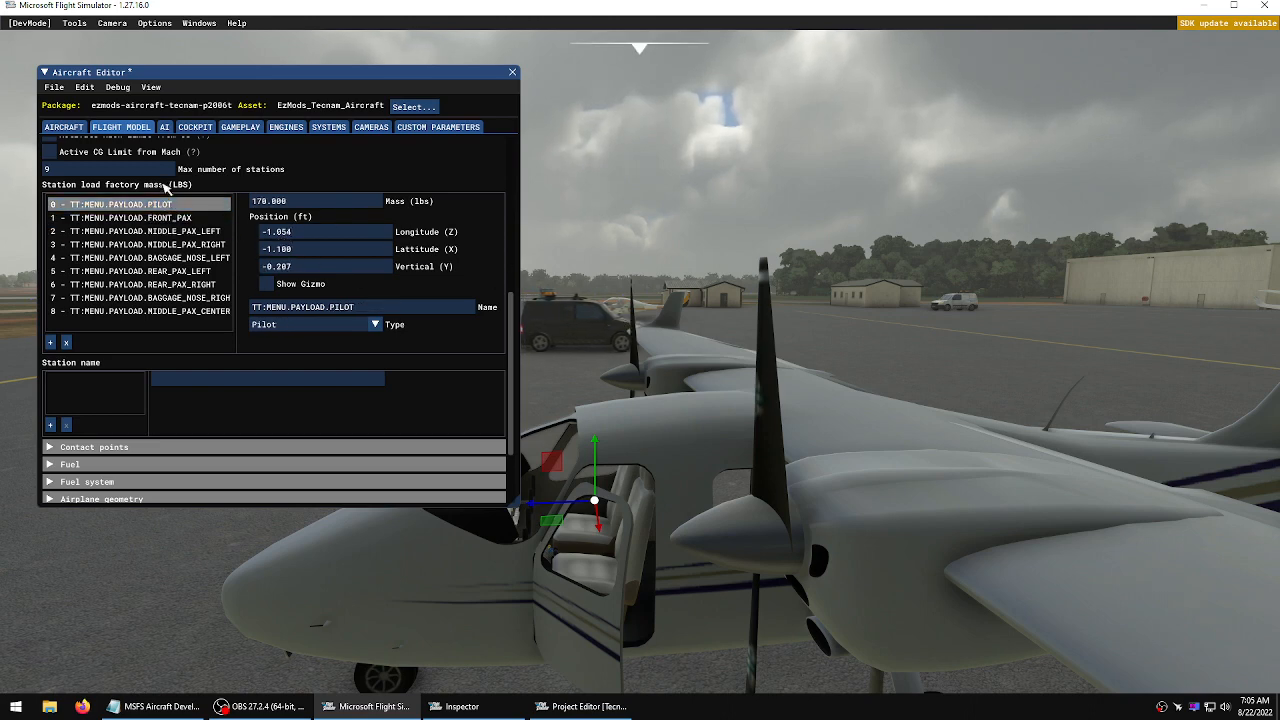
left_click(168, 231)
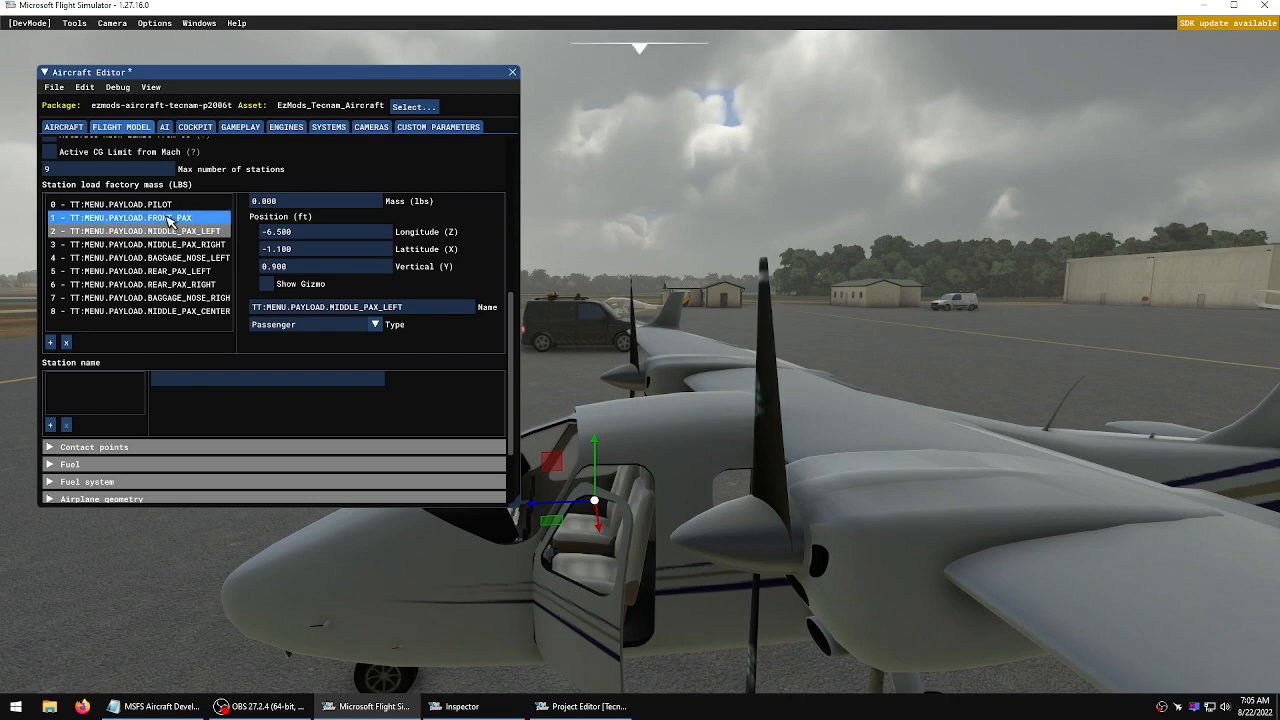
left_click(168, 218)
left_click(168, 231)
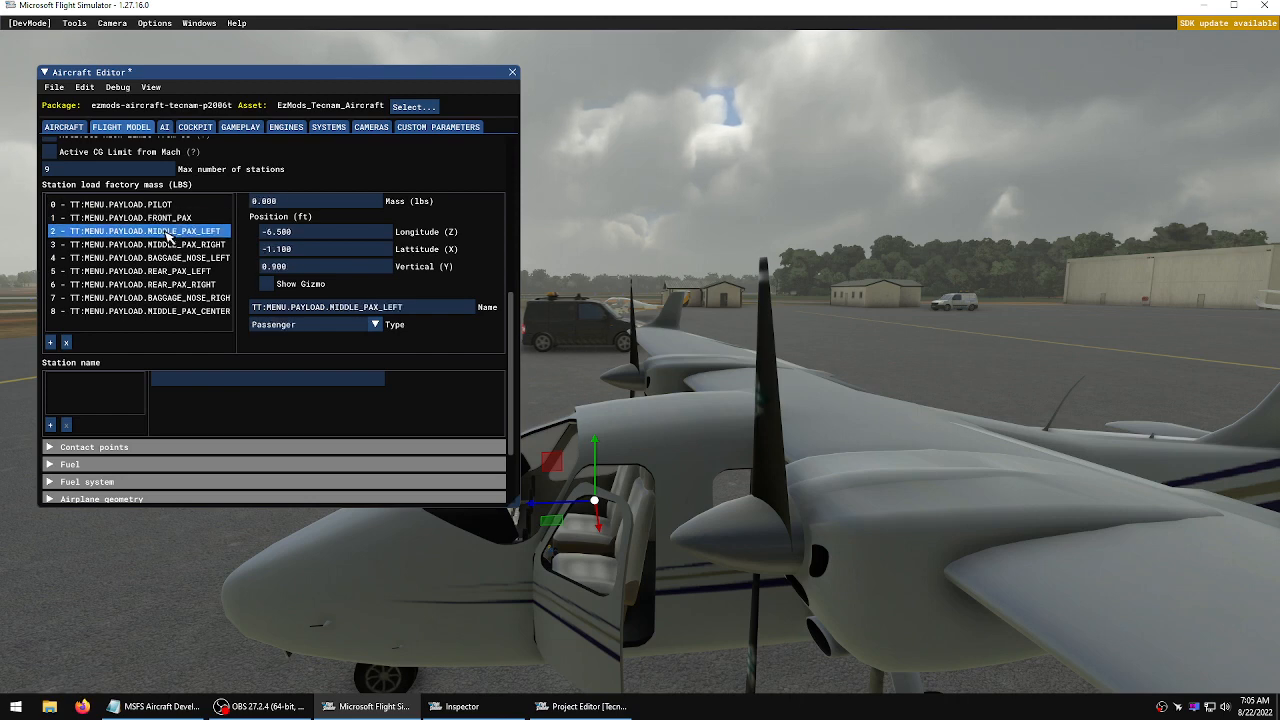
left_click(168, 204)
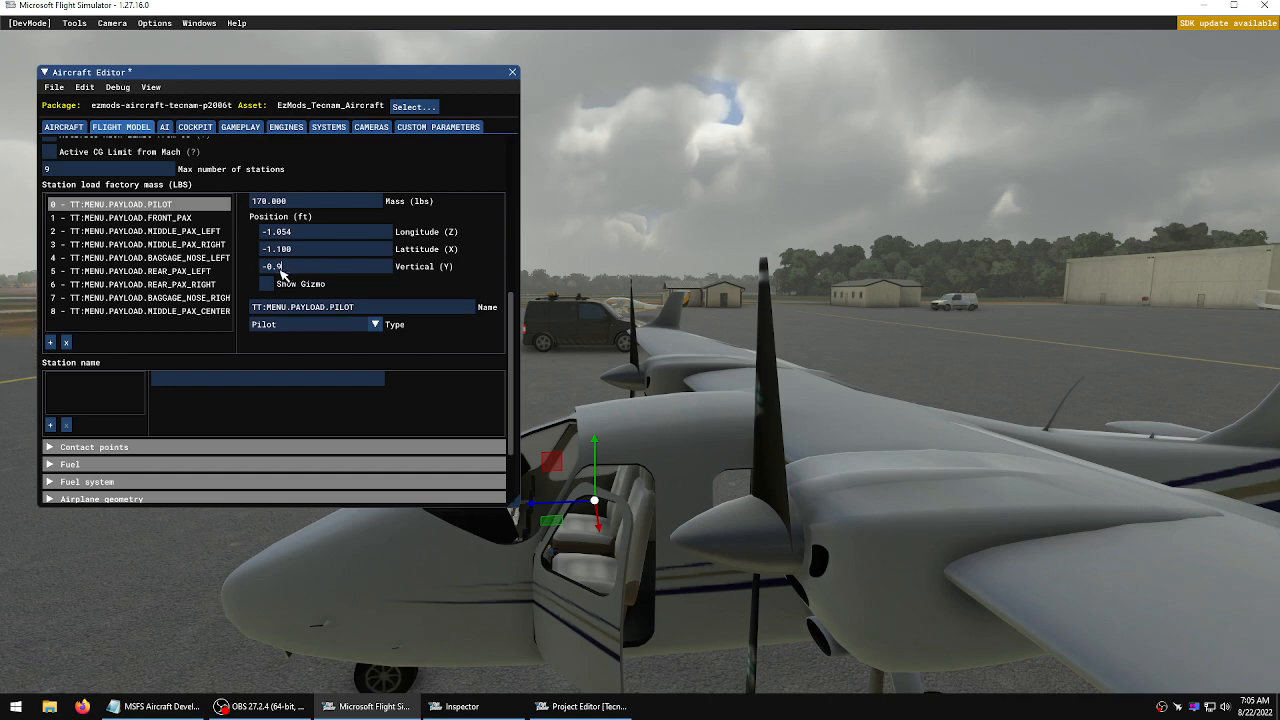
key("Return")
left_click(54, 87)
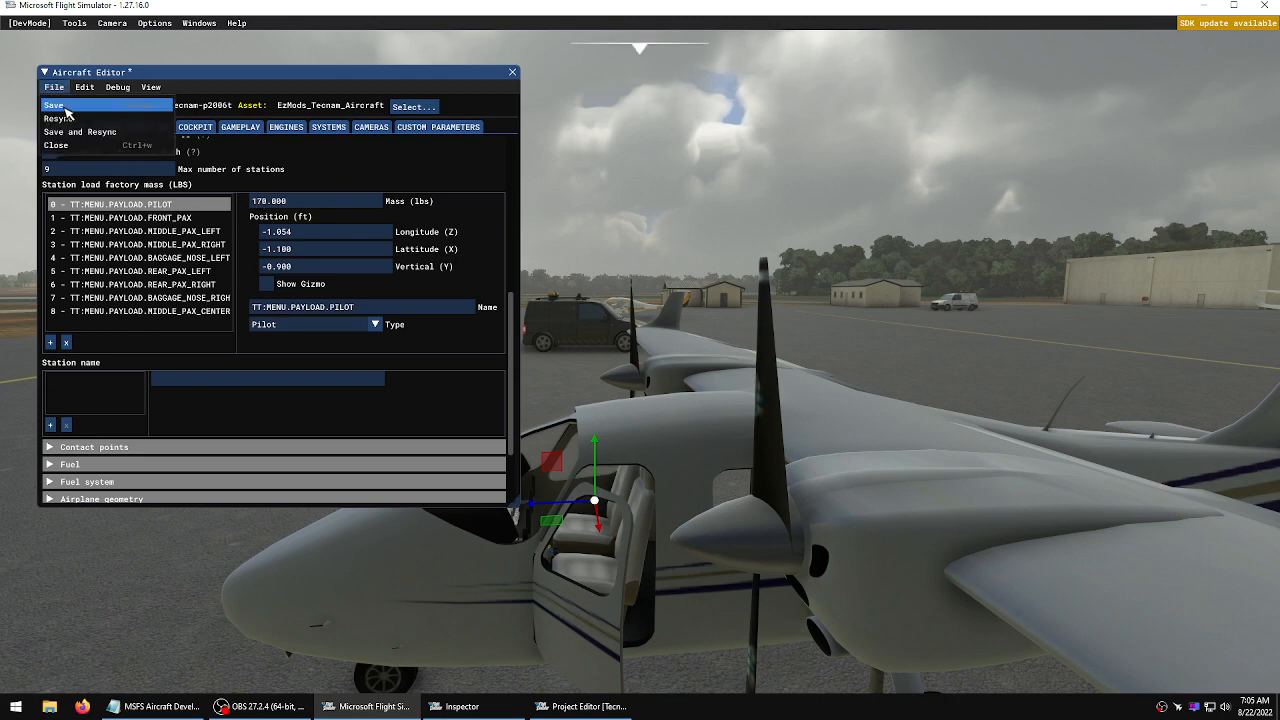
left_click(67, 106)
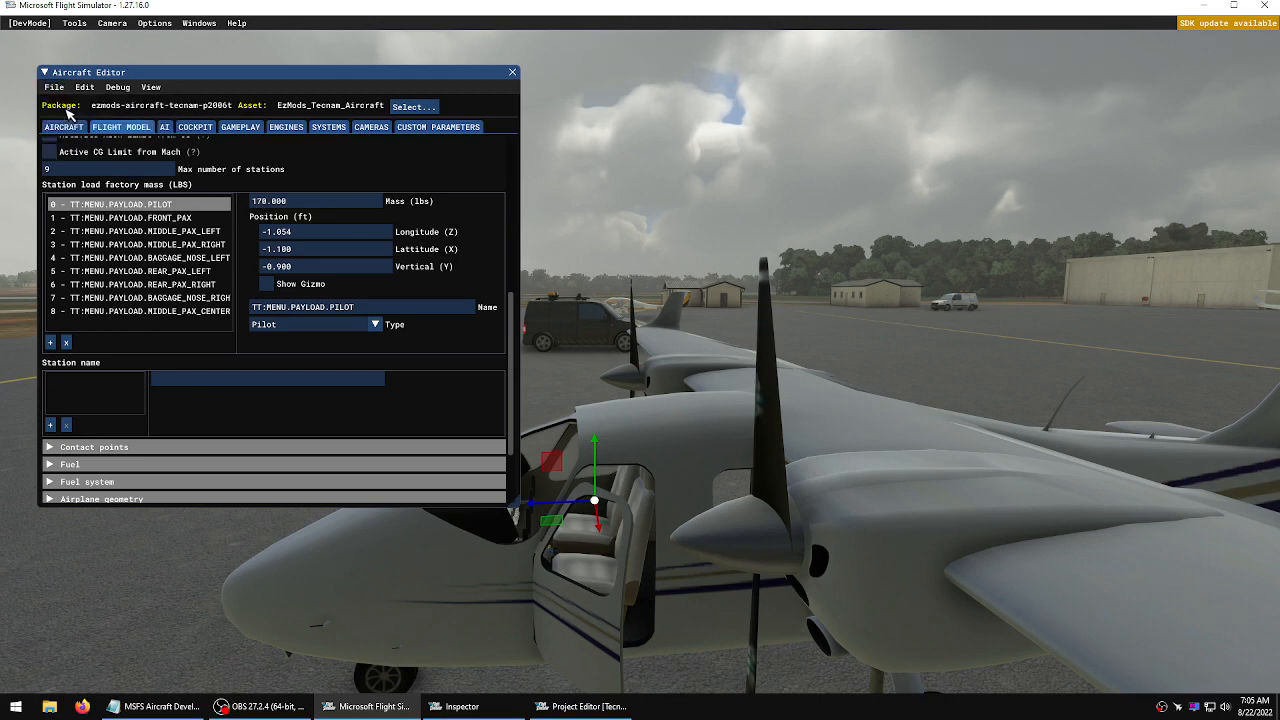
Show the pilot and front passenger station gizmos and inspect their placement from in front of the aircraft
left_click(283, 286)
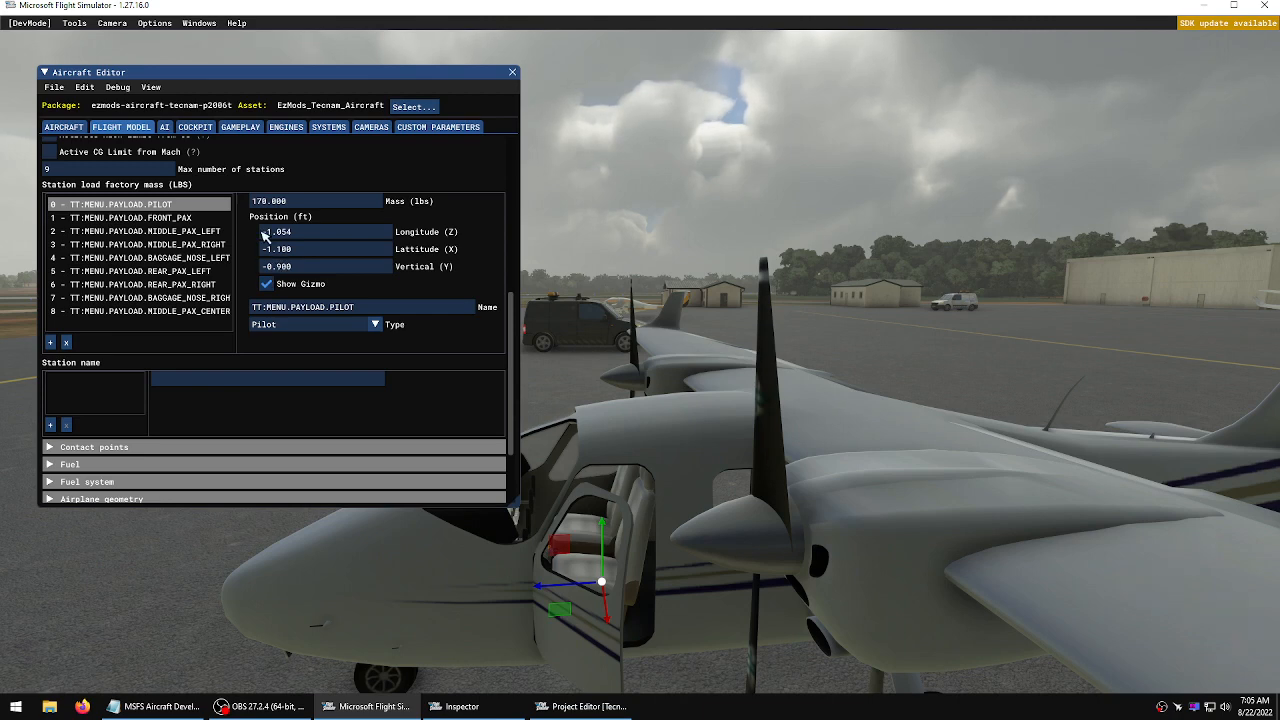
left_click(176, 218)
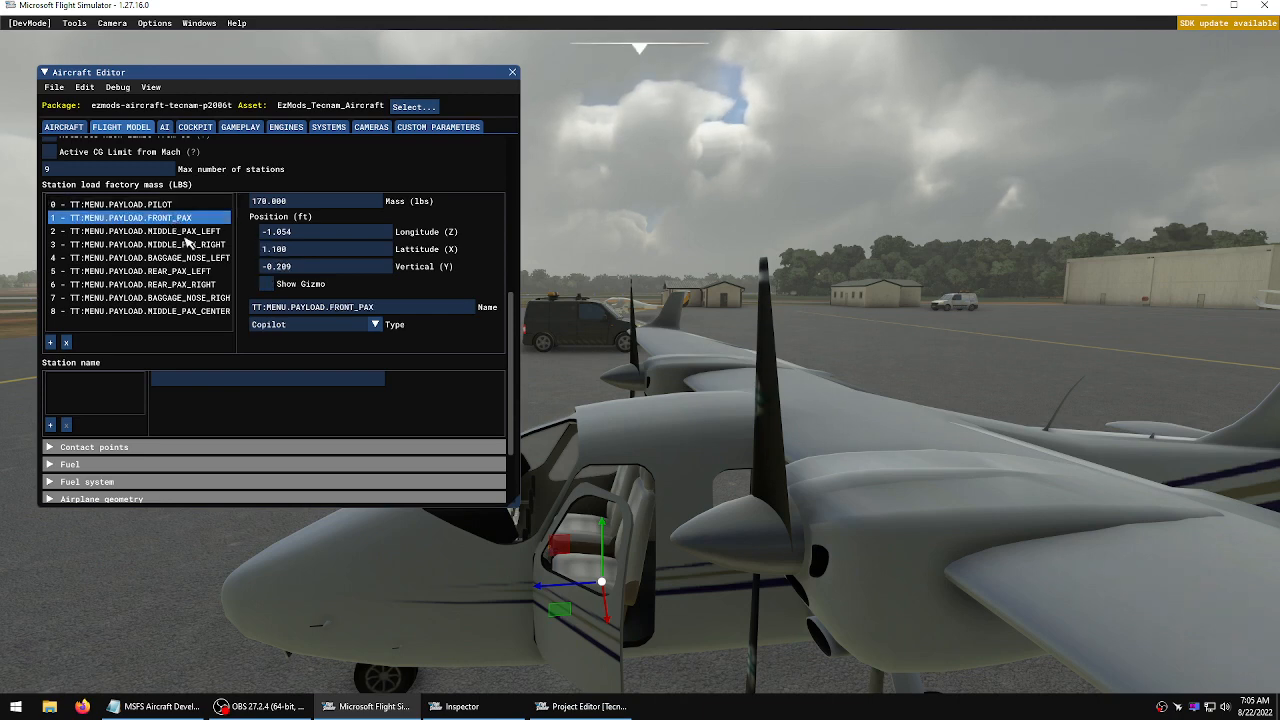
left_click(268, 286)
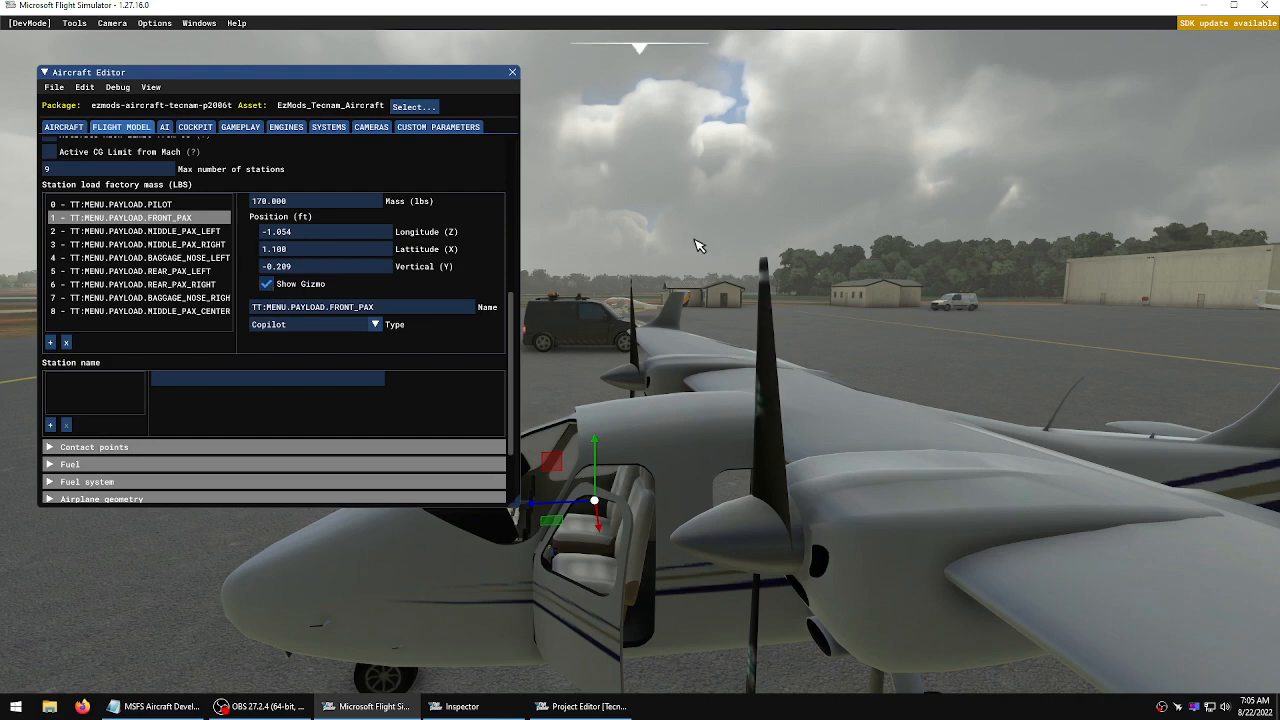
key("a")
right_click_drag(699, 246, 646, 362)
key("a")
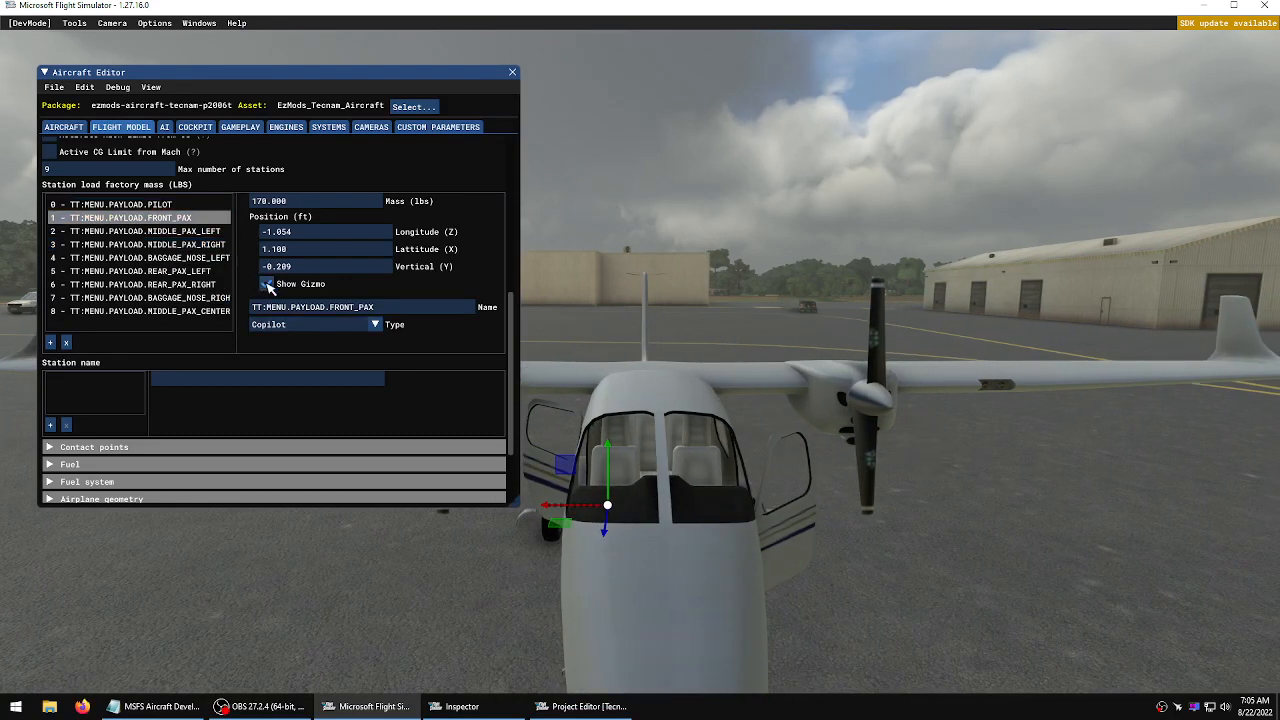
left_click(150, 204)
left_click(268, 285)
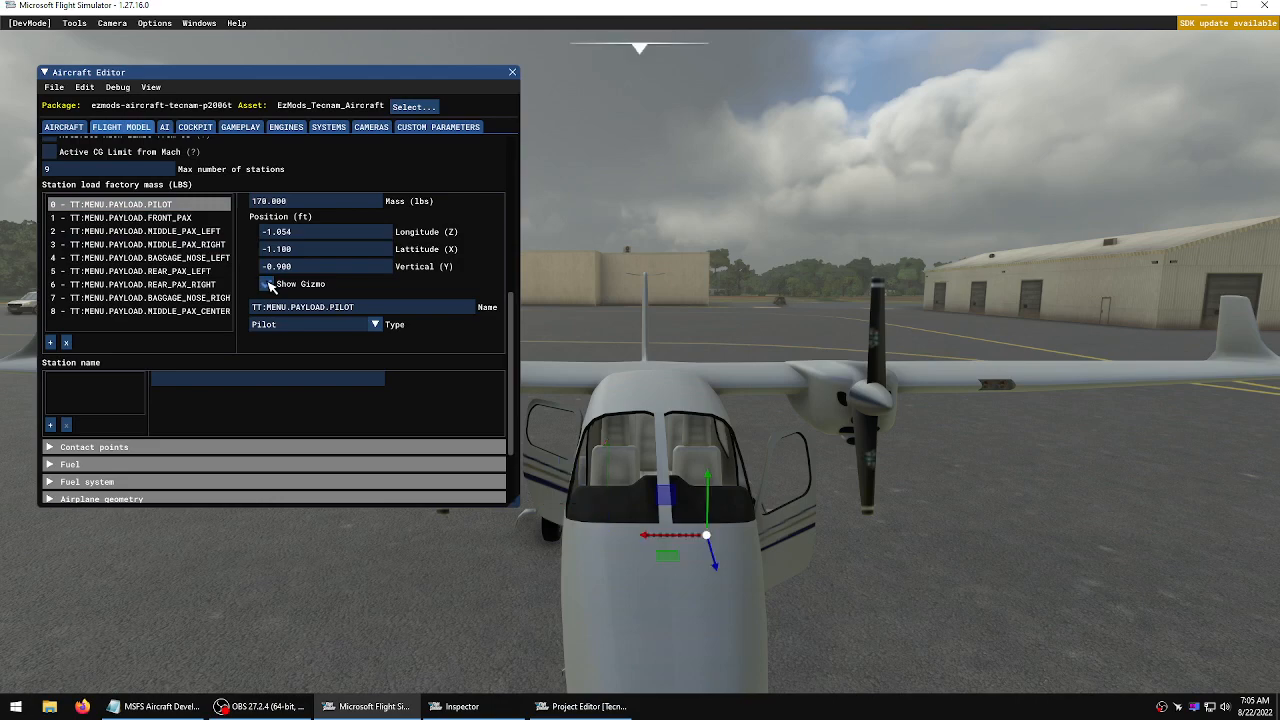
key("d")
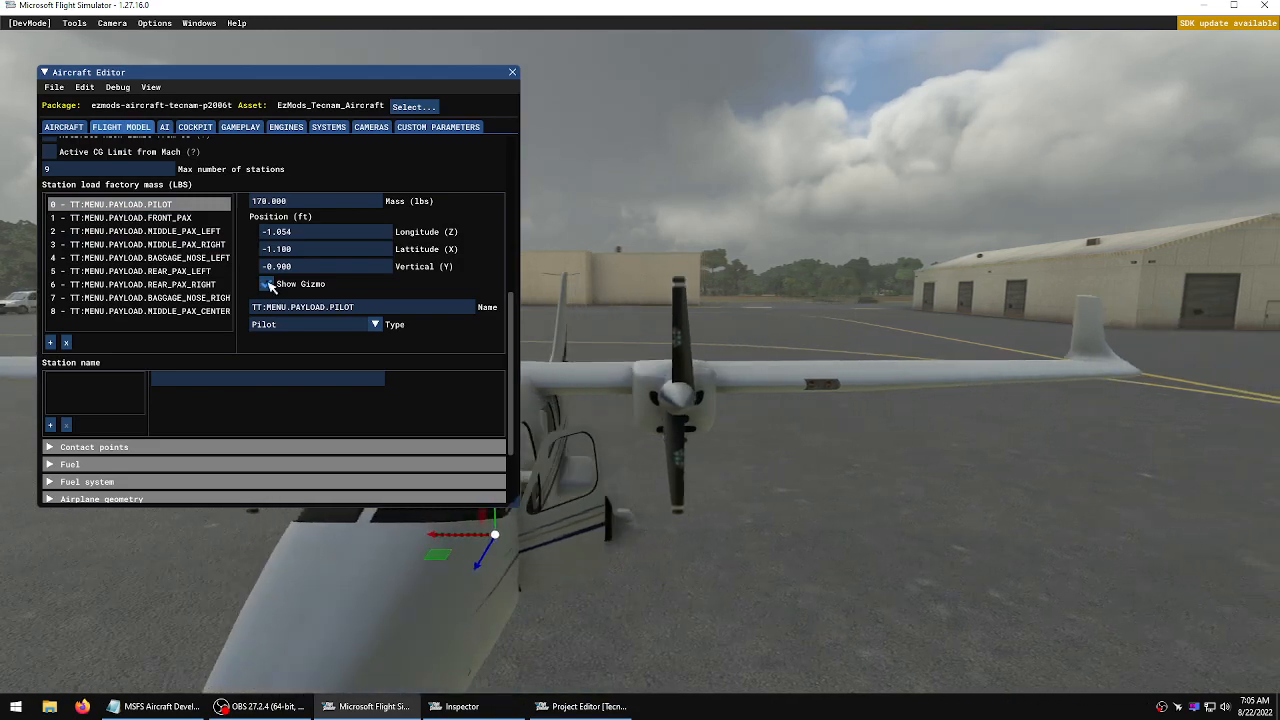
key("w")
key("d")
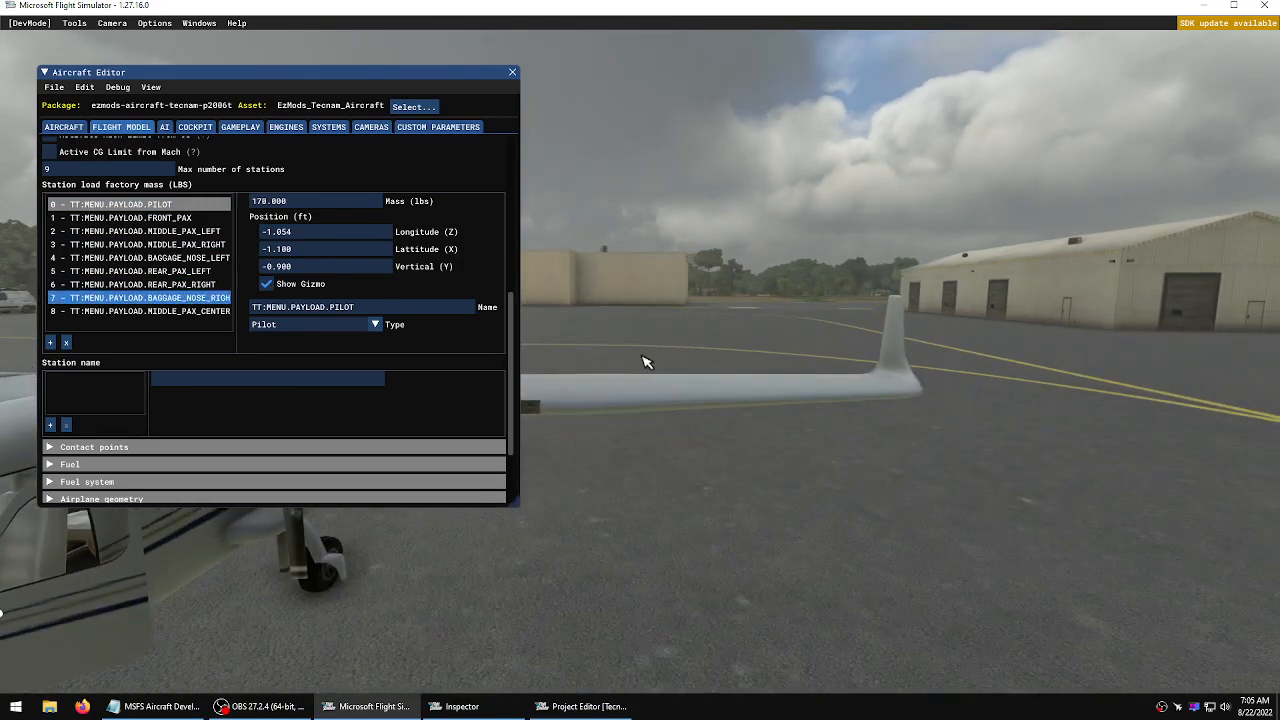
Show the front passenger station's gizmo and review the positions of the other payload stations
right_click_drag(646, 362, 646, 362)
key("d")
key("d")
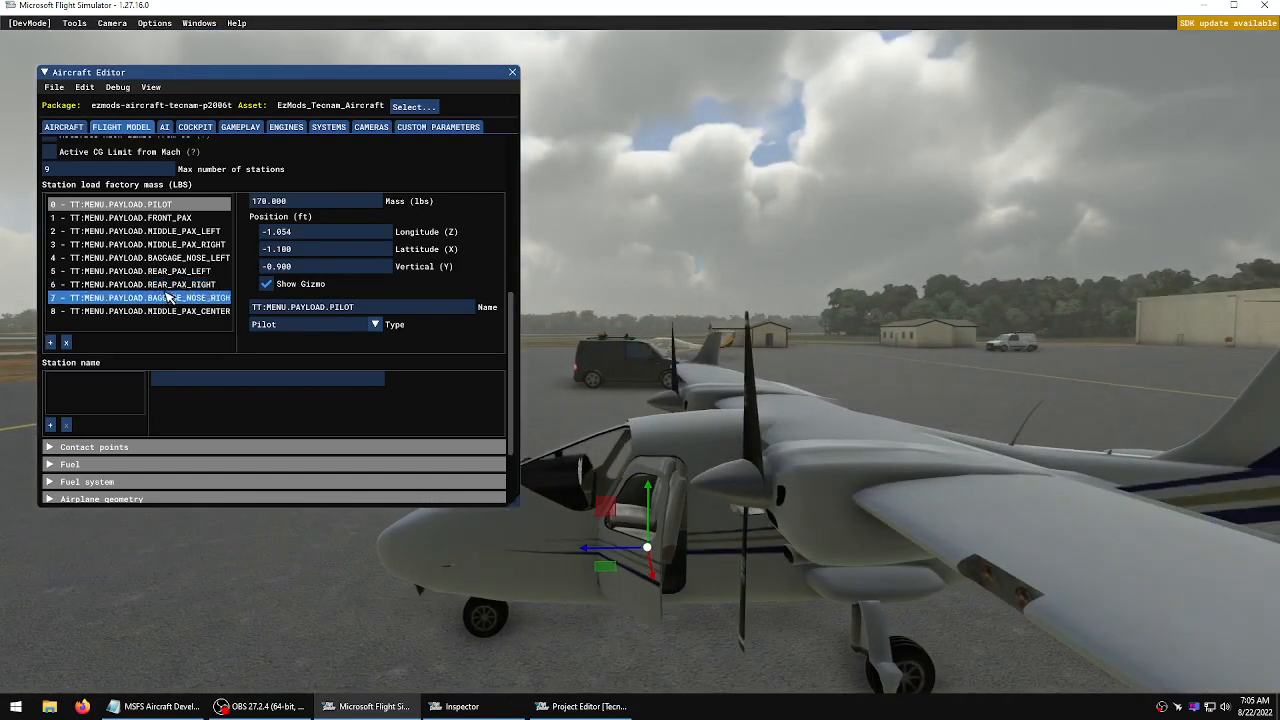
left_click(150, 218)
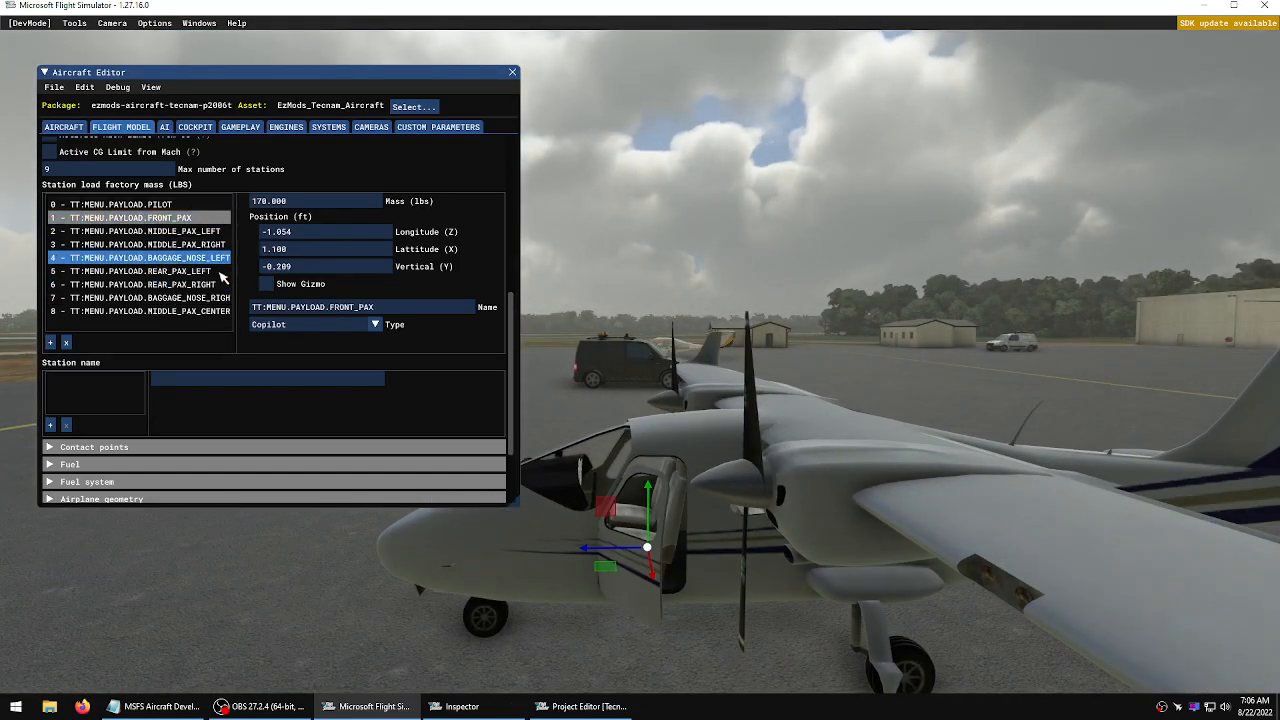
left_click(267, 284)
key("d")
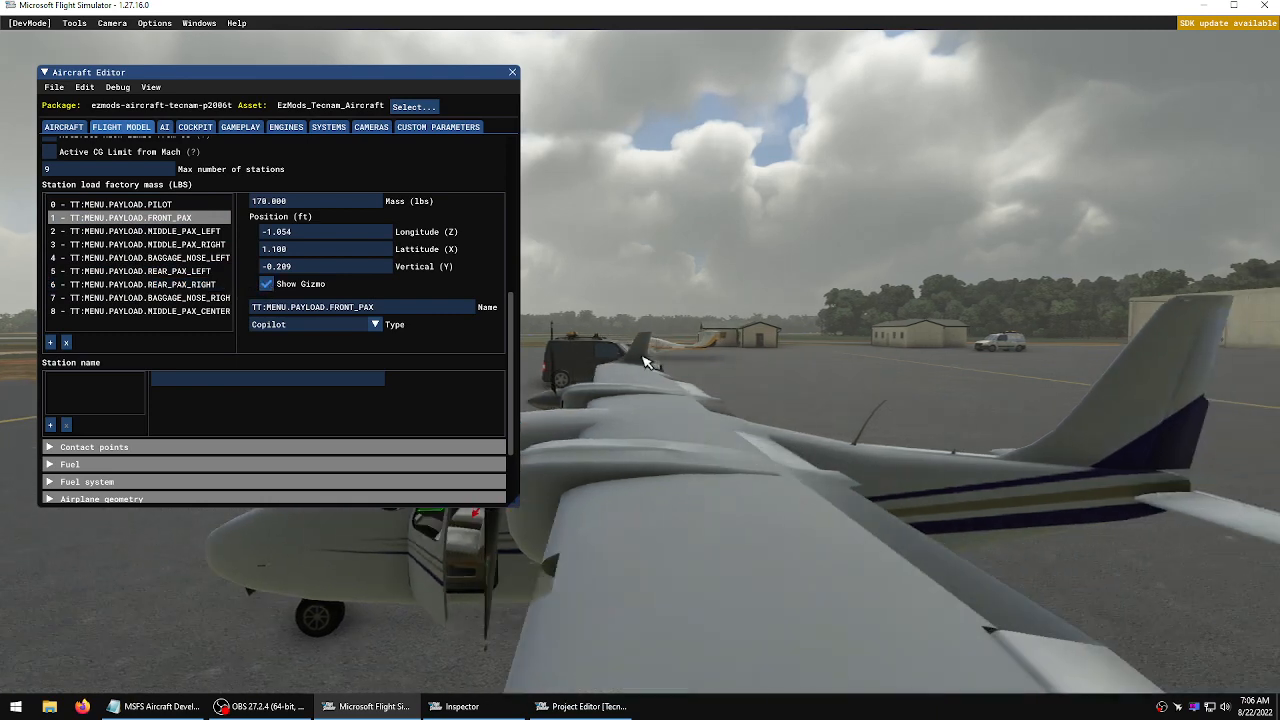
key("a")
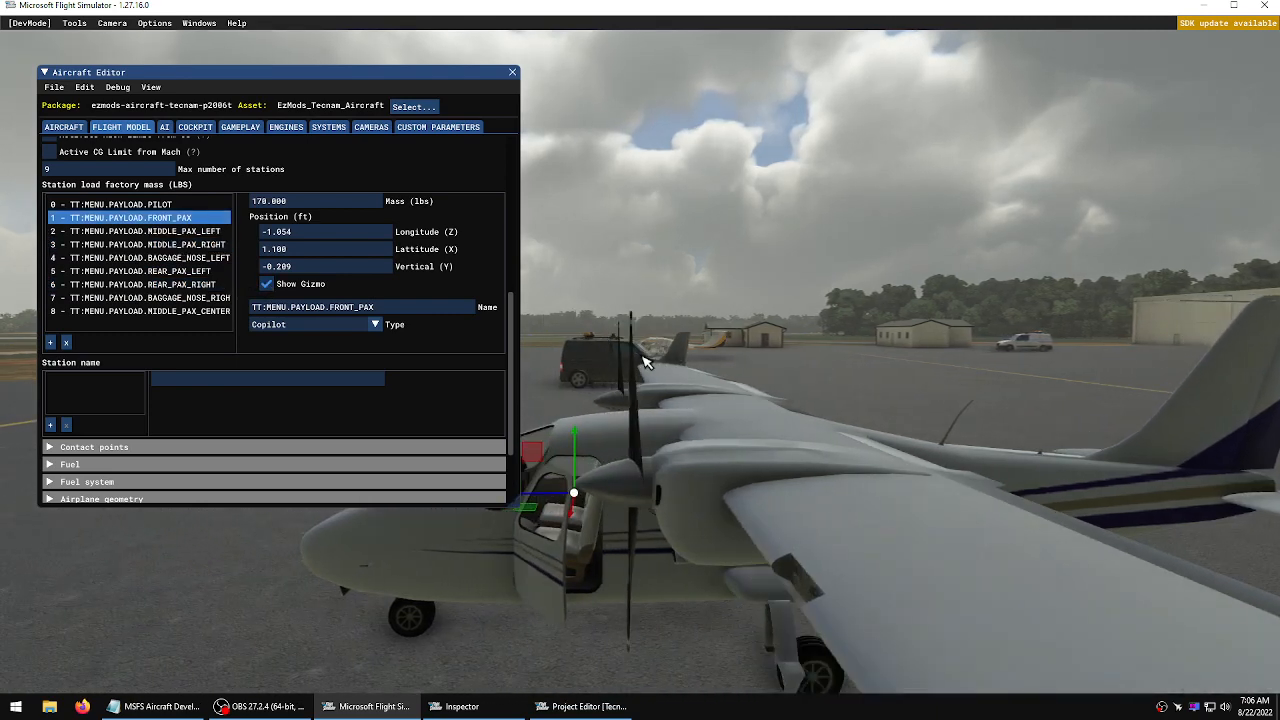
left_click(166, 234)
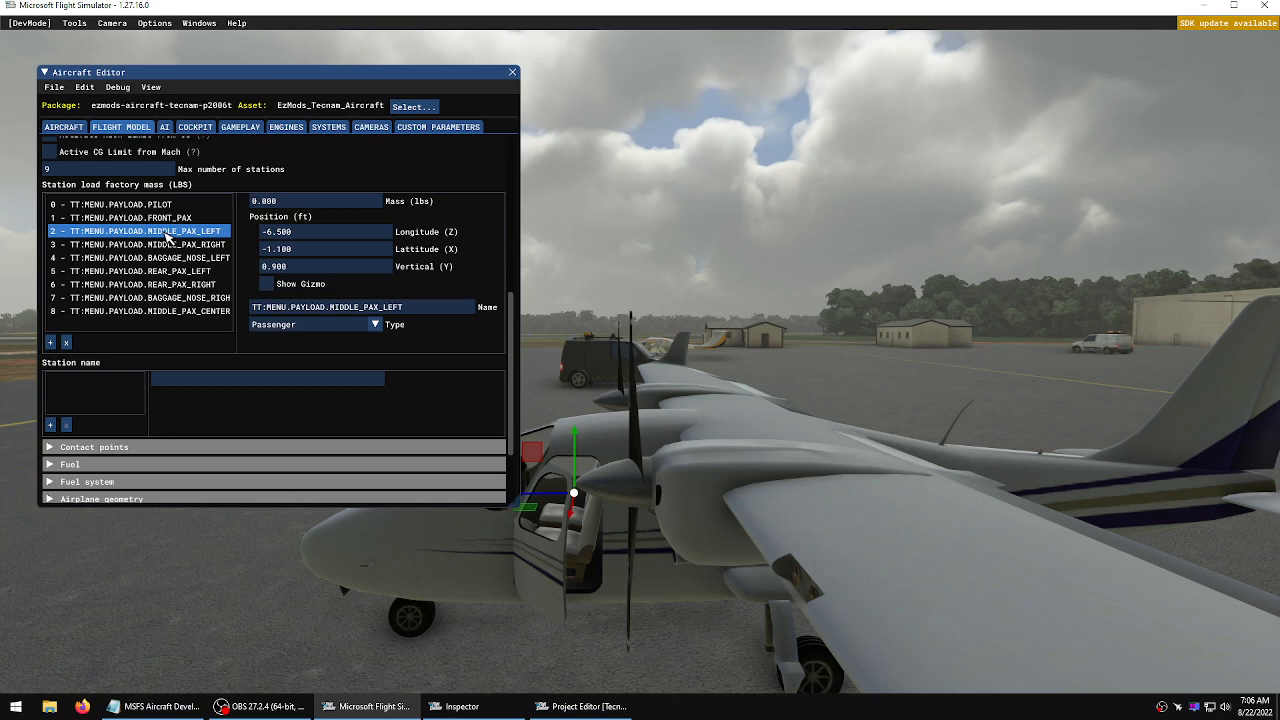
left_click(170, 299)
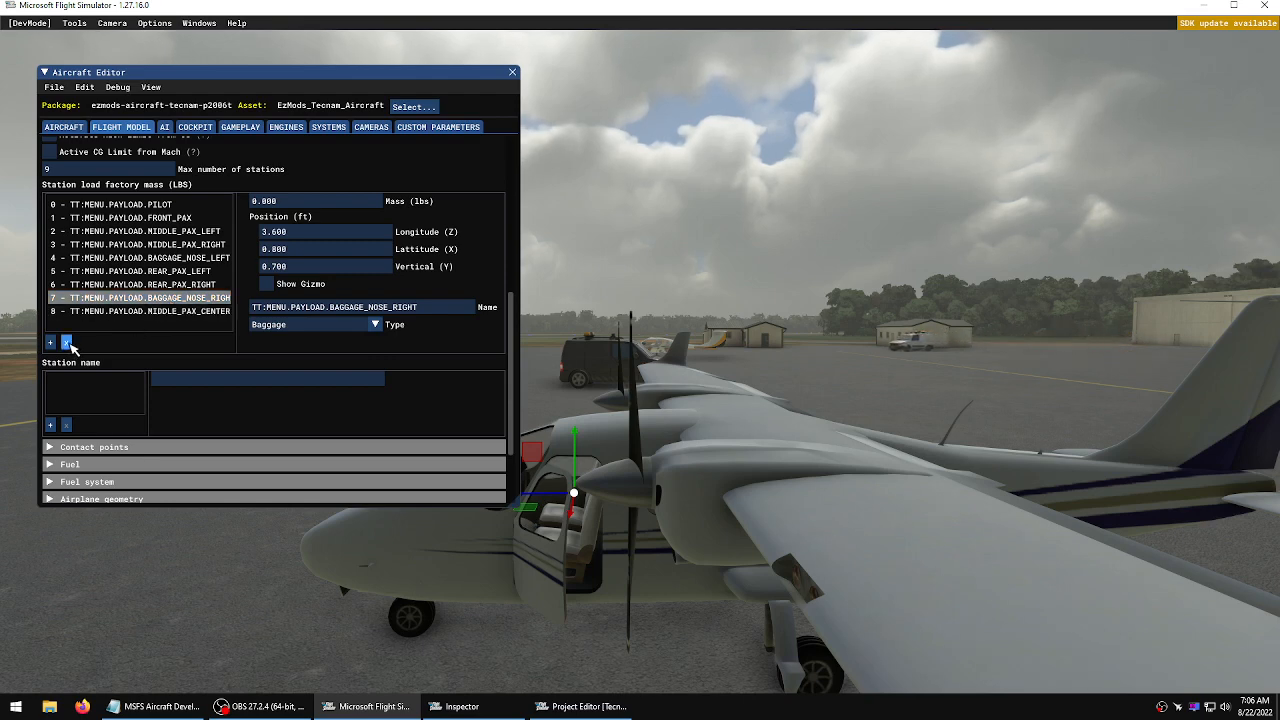
key("a")
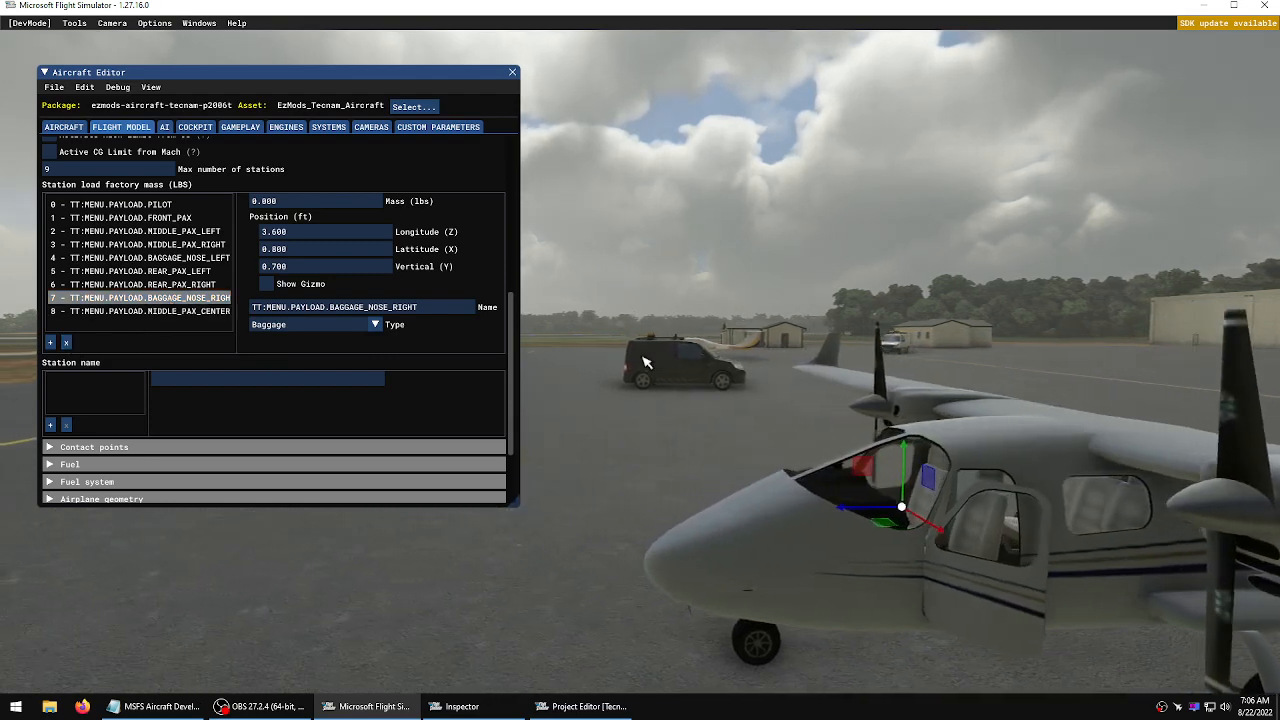
left_click(185, 312)
scroll(190, 312, "down", 3)
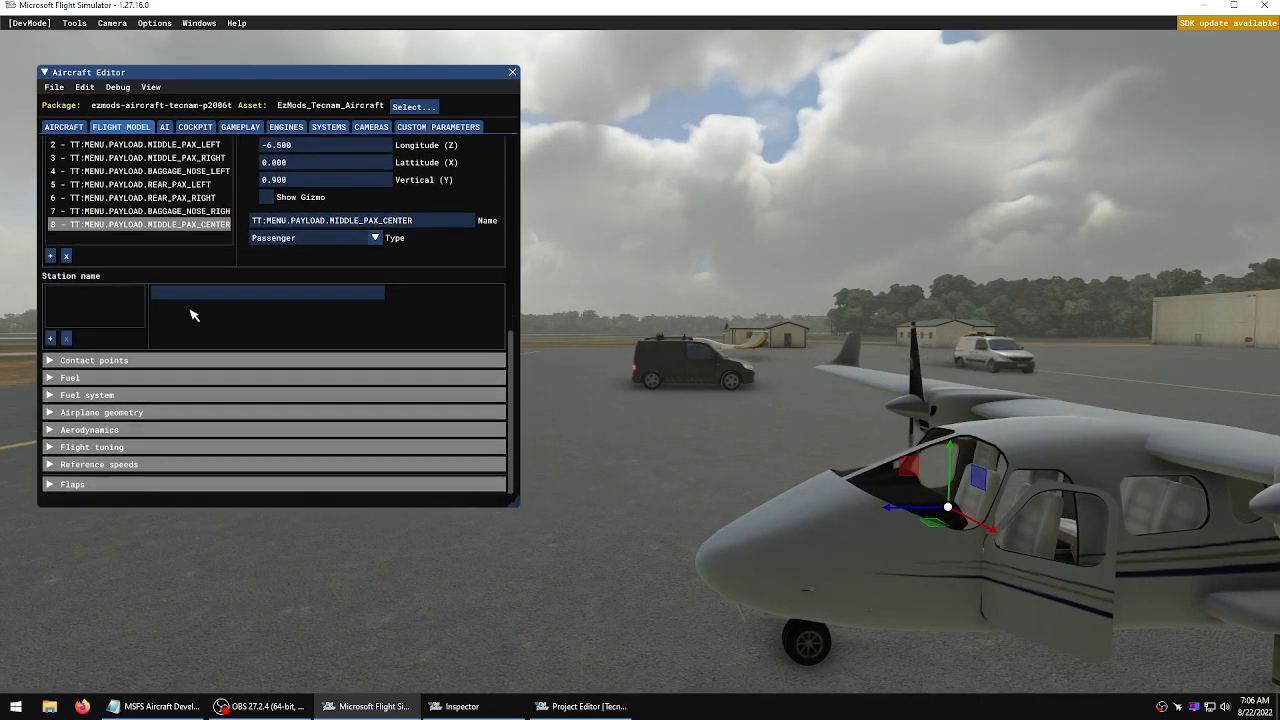
scroll(170, 240, "up", 3)
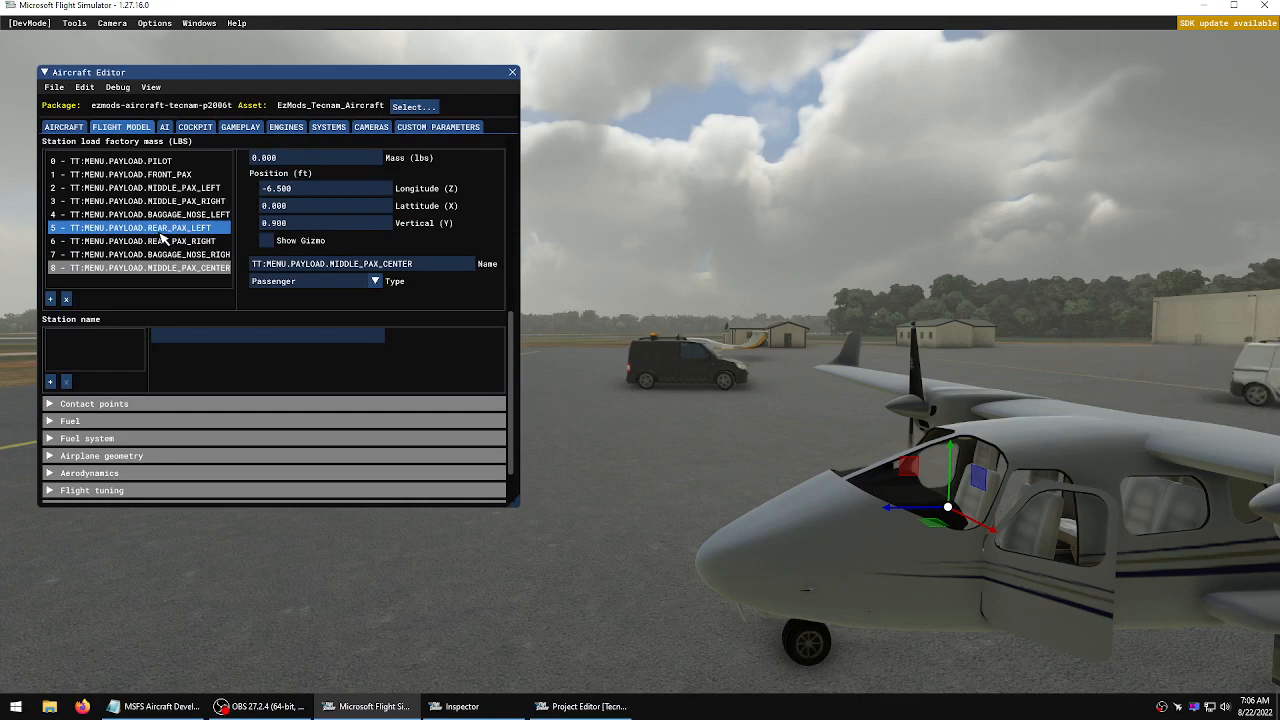
Show the middle right passenger station's gizmo and move it into its seat, to about -4.818 ft longitude and -0.041 ft vertical
left_click(187, 245)
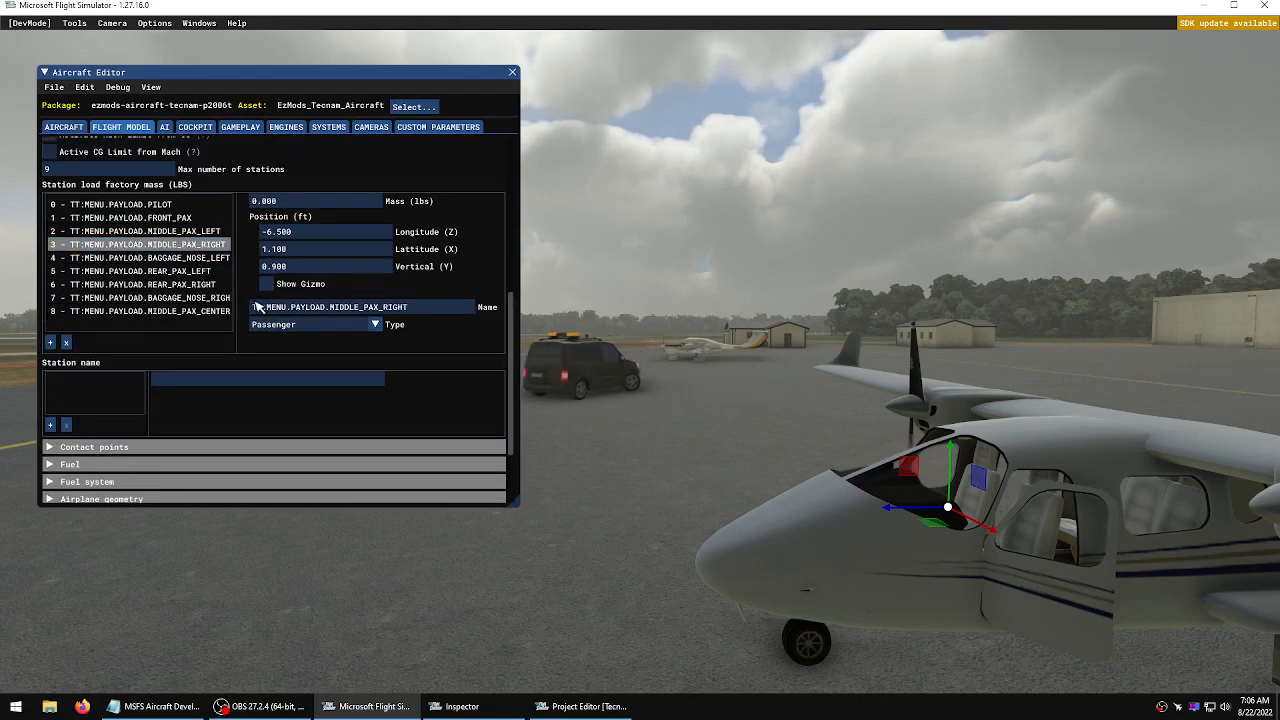
left_click(266, 284)
key("d")
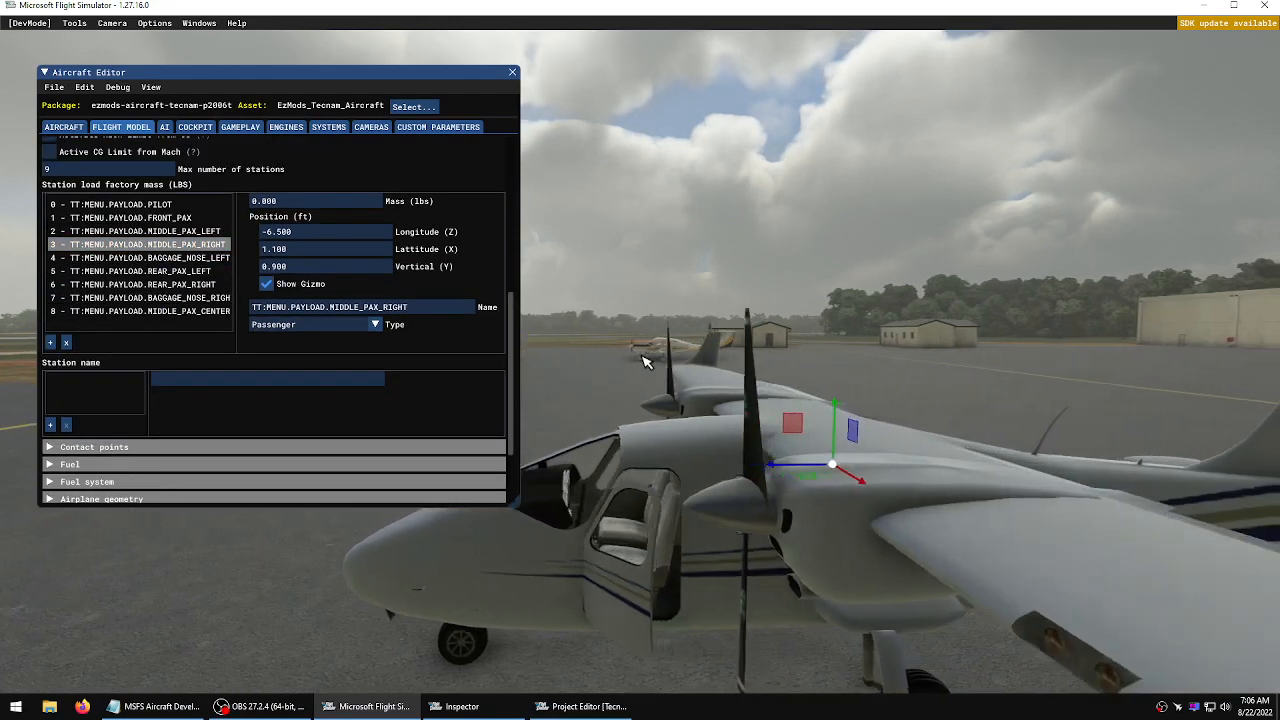
key("w")
key("d")
key("f")
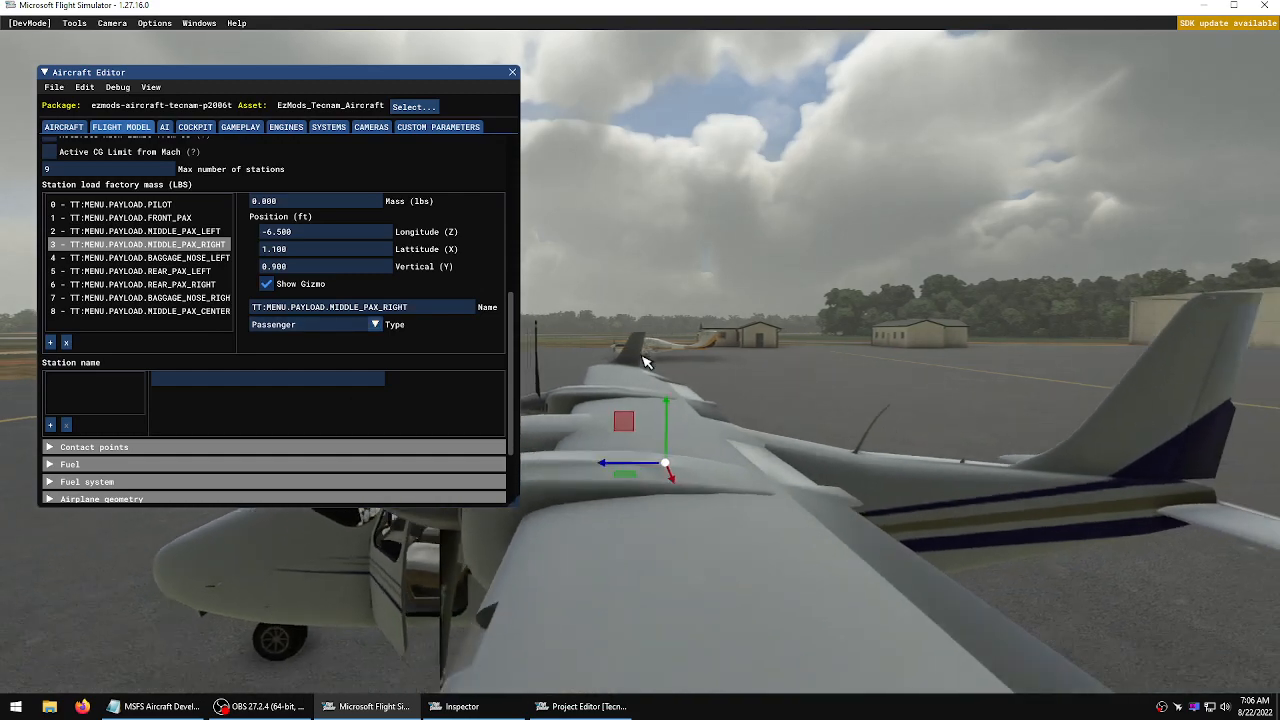
key("w")
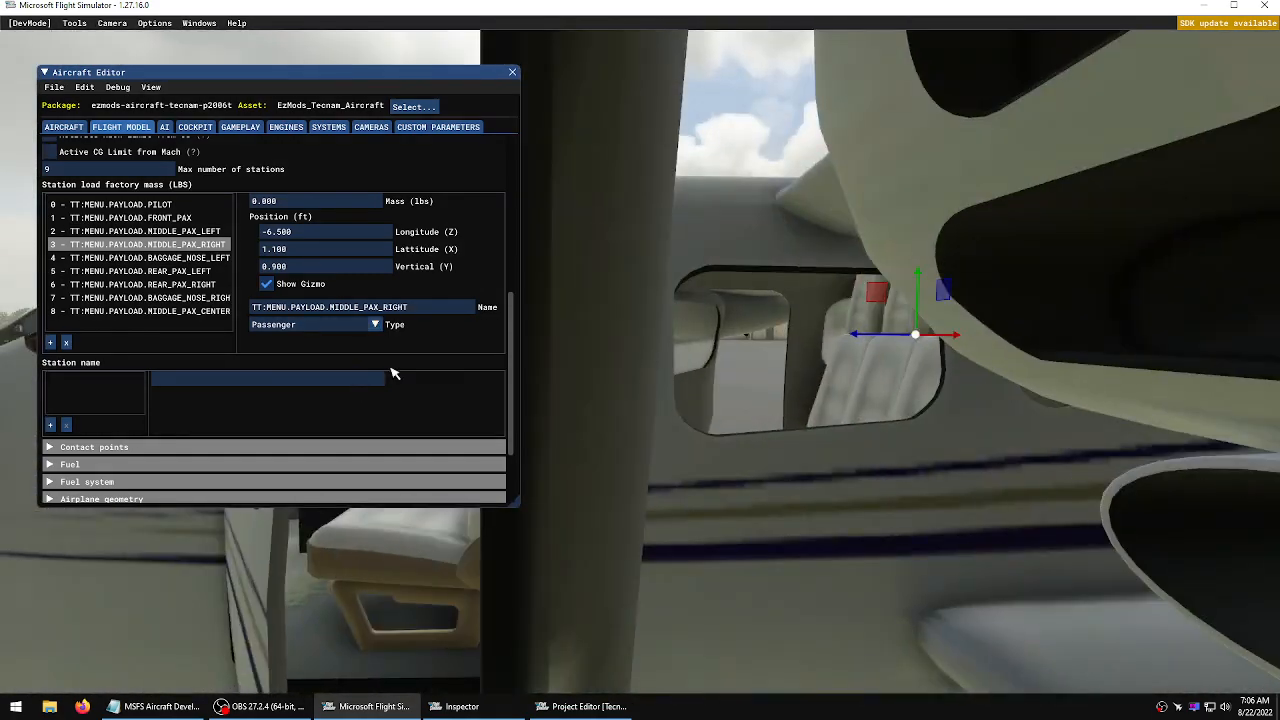
key("d")
key("a")
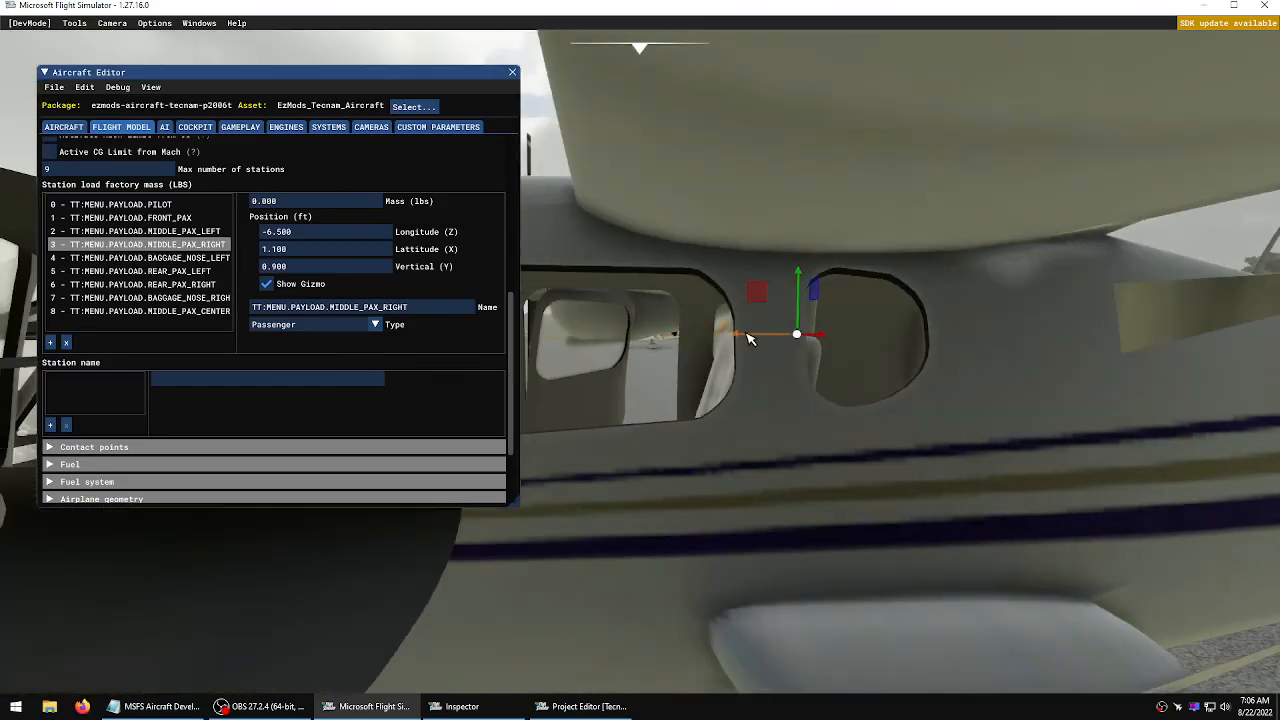
left_click_drag(745, 335, 620, 342)
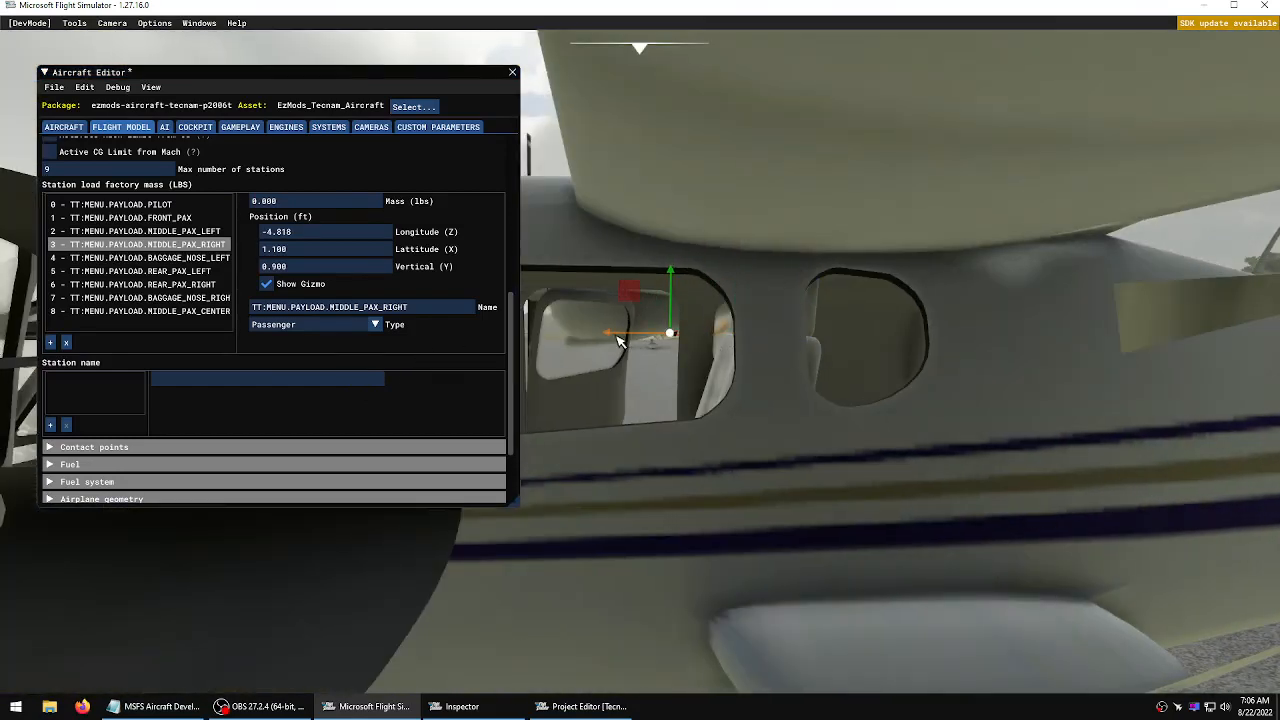
left_click_drag(672, 278, 686, 350)
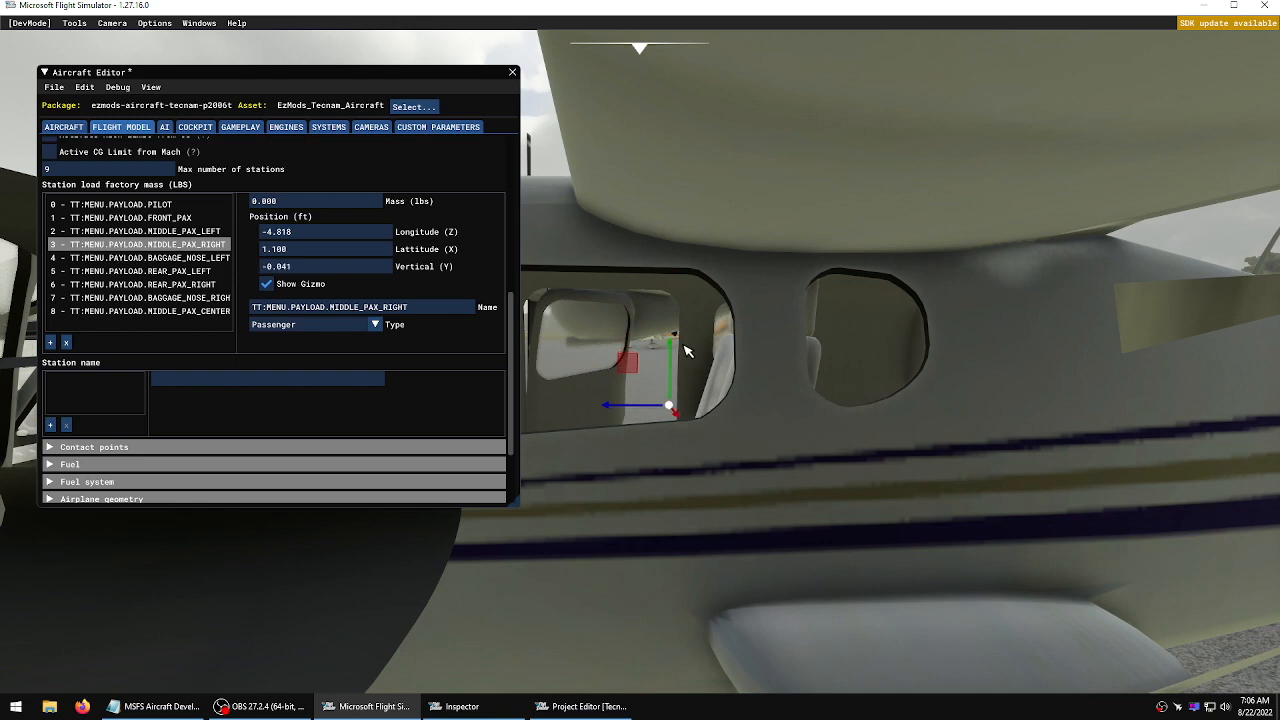
Show the middle left passenger station's gizmo and move it into its seat, to about -4.610 ft longitude and 0.069 ft vertical
left_click(133, 233)
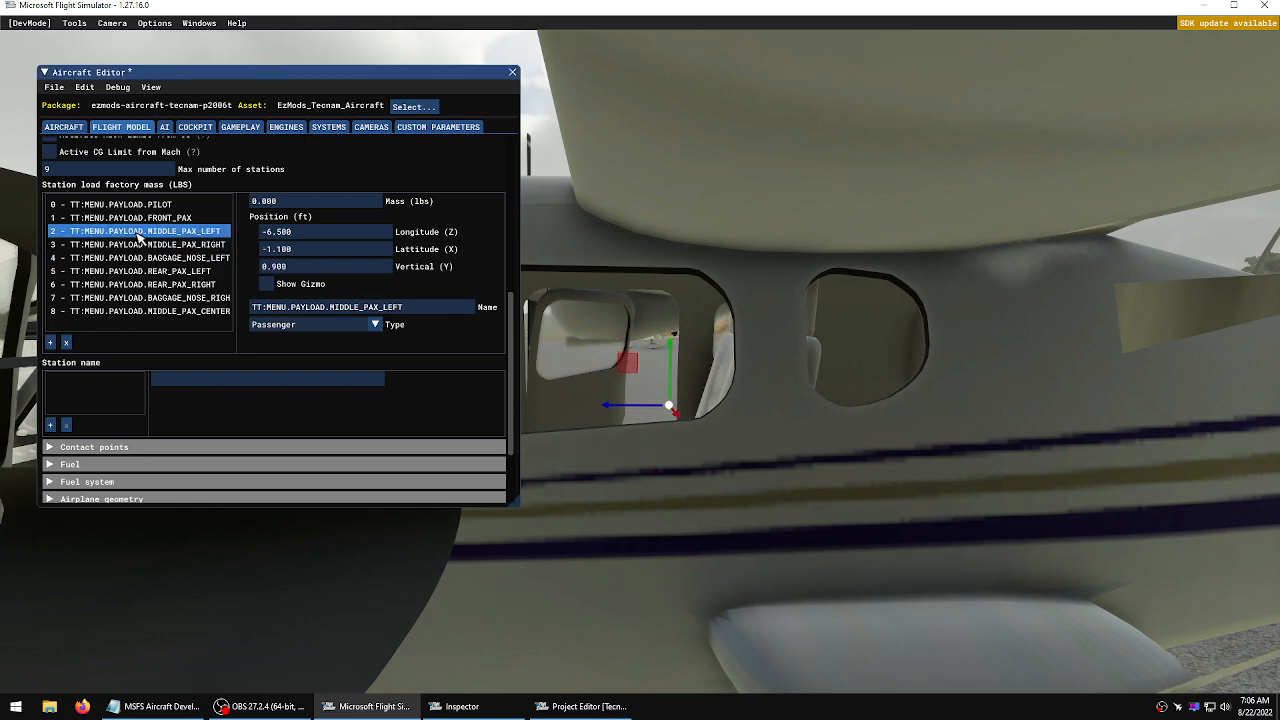
left_click(266, 284)
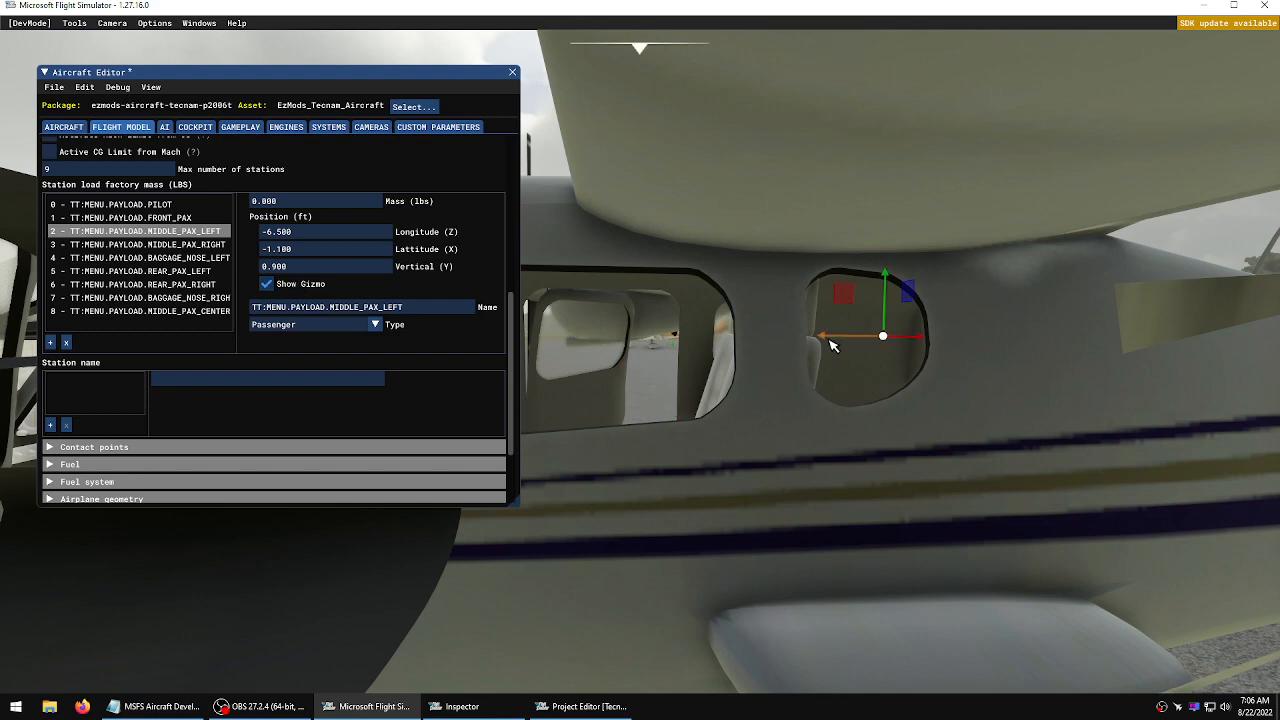
left_click_drag(830, 344, 619, 345)
left_click_drag(678, 281, 676, 376)
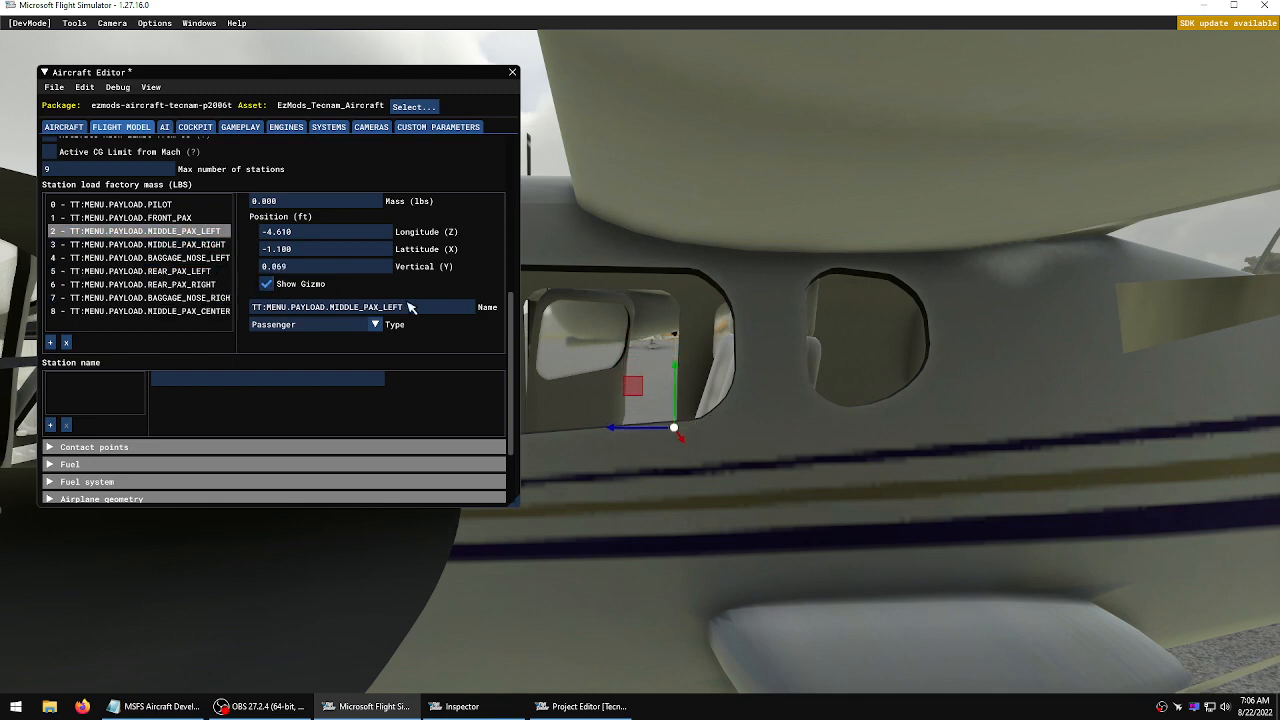
Move the middle centre passenger station to about -6.626 ft longitude and 0.302 ft vertical, and save the aircraft
left_click(166, 297)
left_click(166, 311)
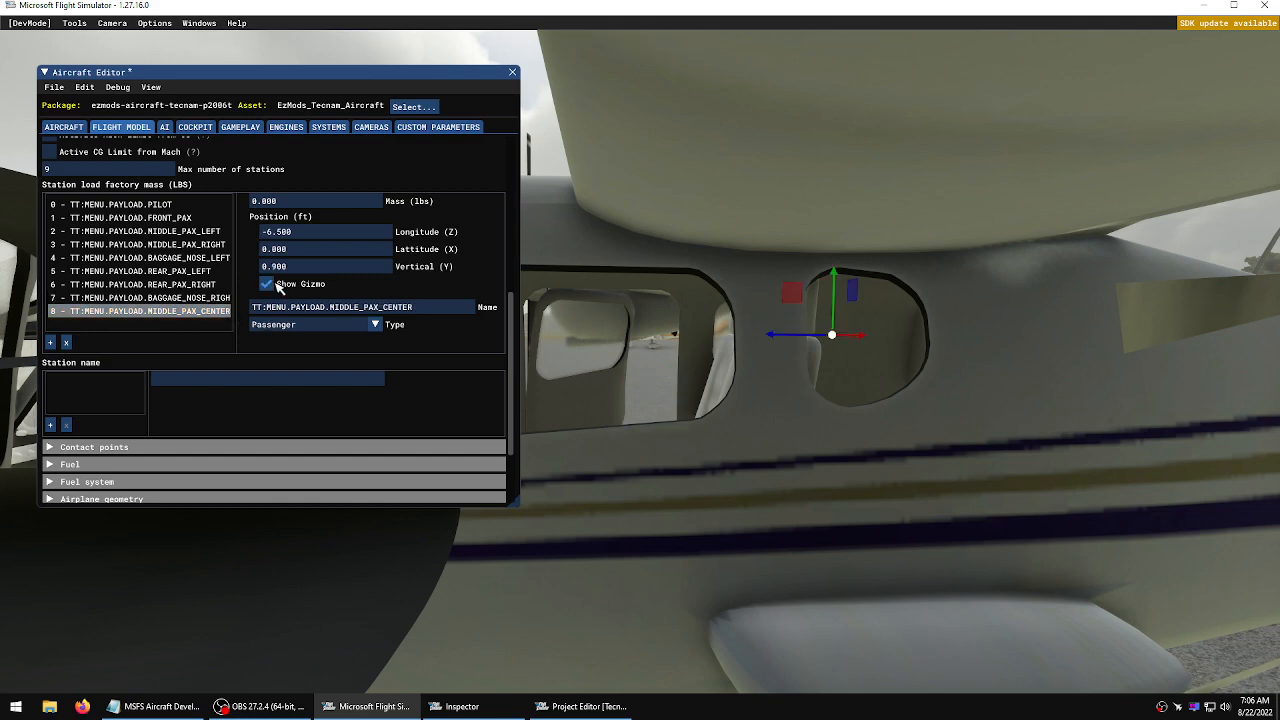
left_click(267, 284)
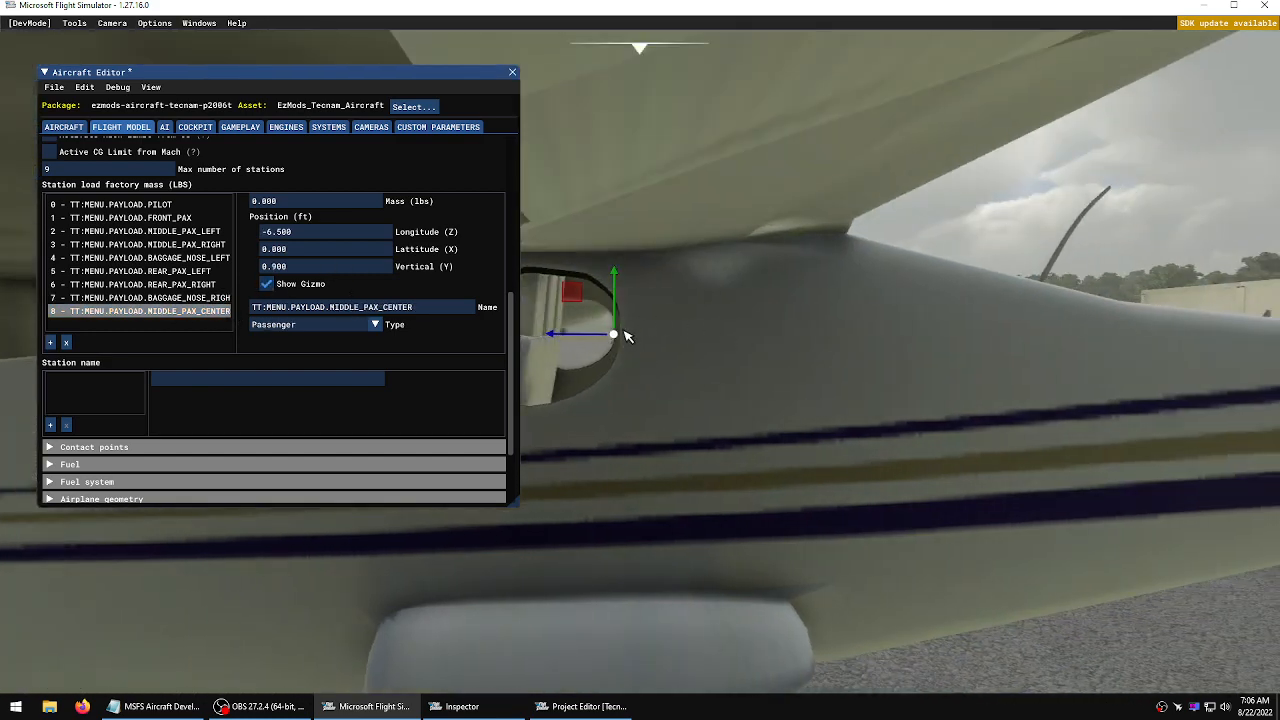
mouse_move(617, 285)
left_mouse_down()
mouse_move(613, 395)
mouse_move(567, 395)
left_mouse_up()
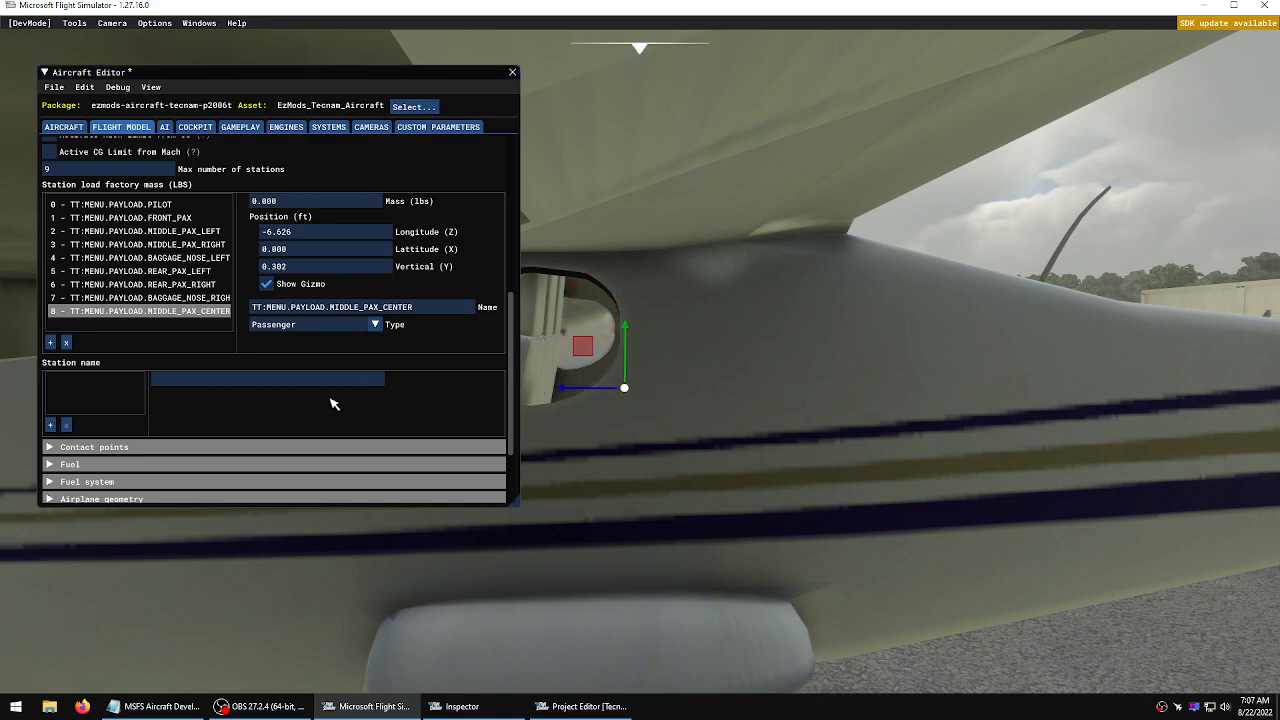
left_click(50, 89)
left_click(62, 108)
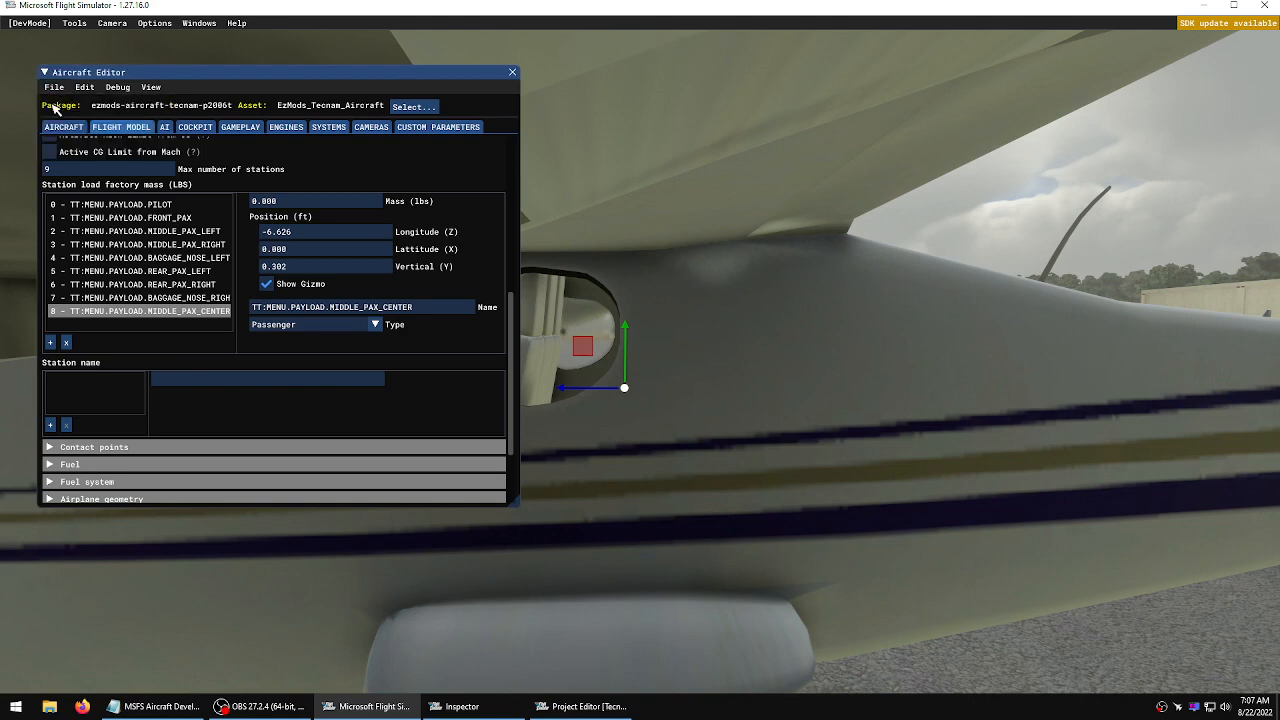
Remove the rear left, rear right and middle centre passenger stations from the payload station list
left_click(168, 272)
left_click(66, 342)
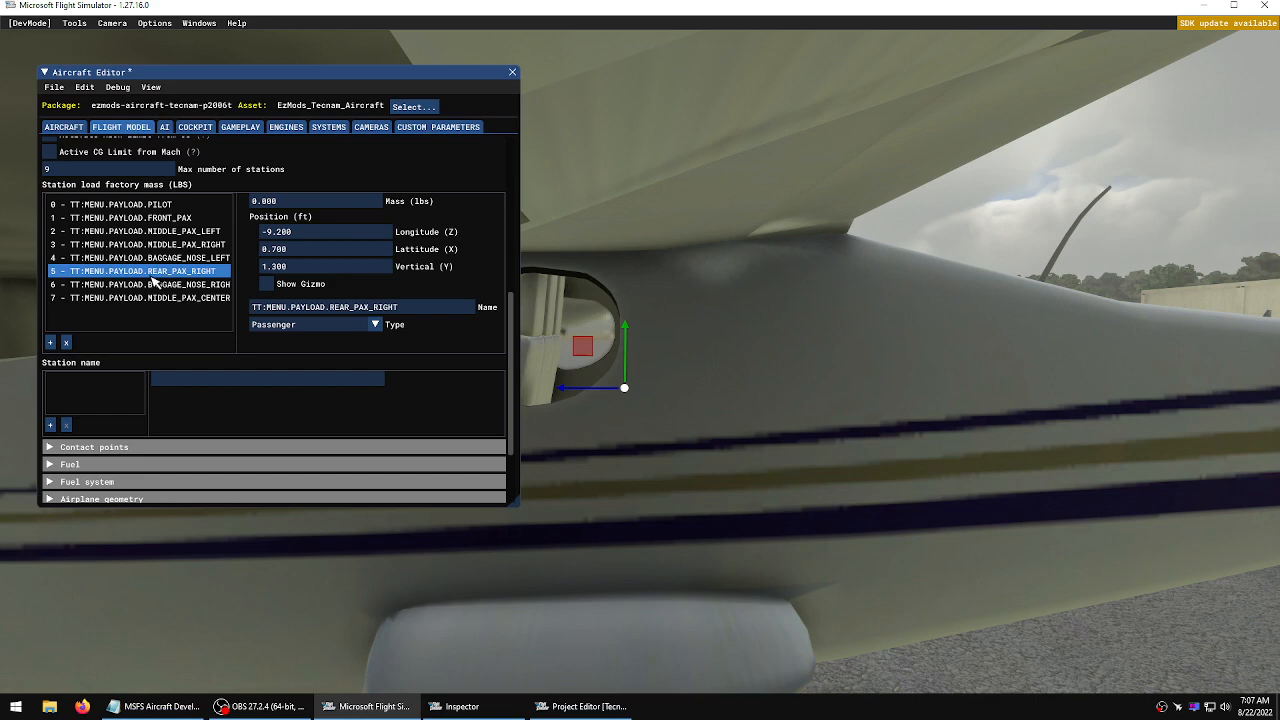
left_click(66, 342)
left_click(160, 285)
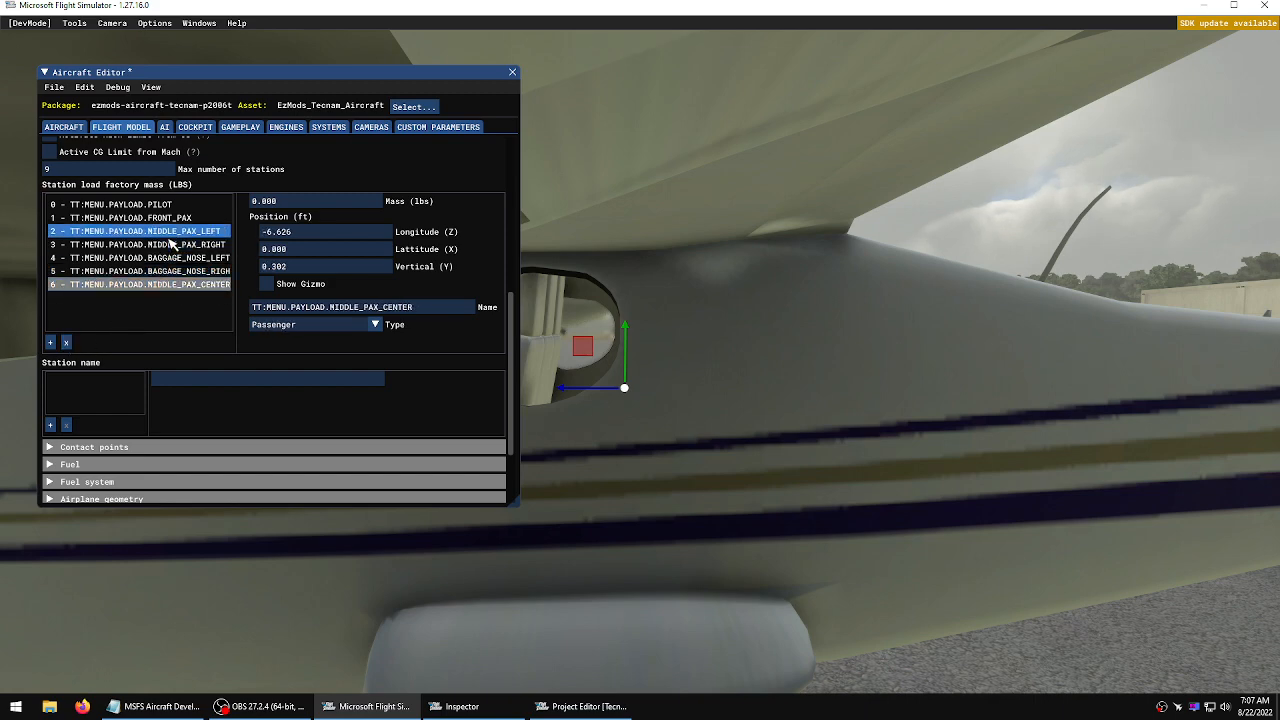
key("a")
key("d")
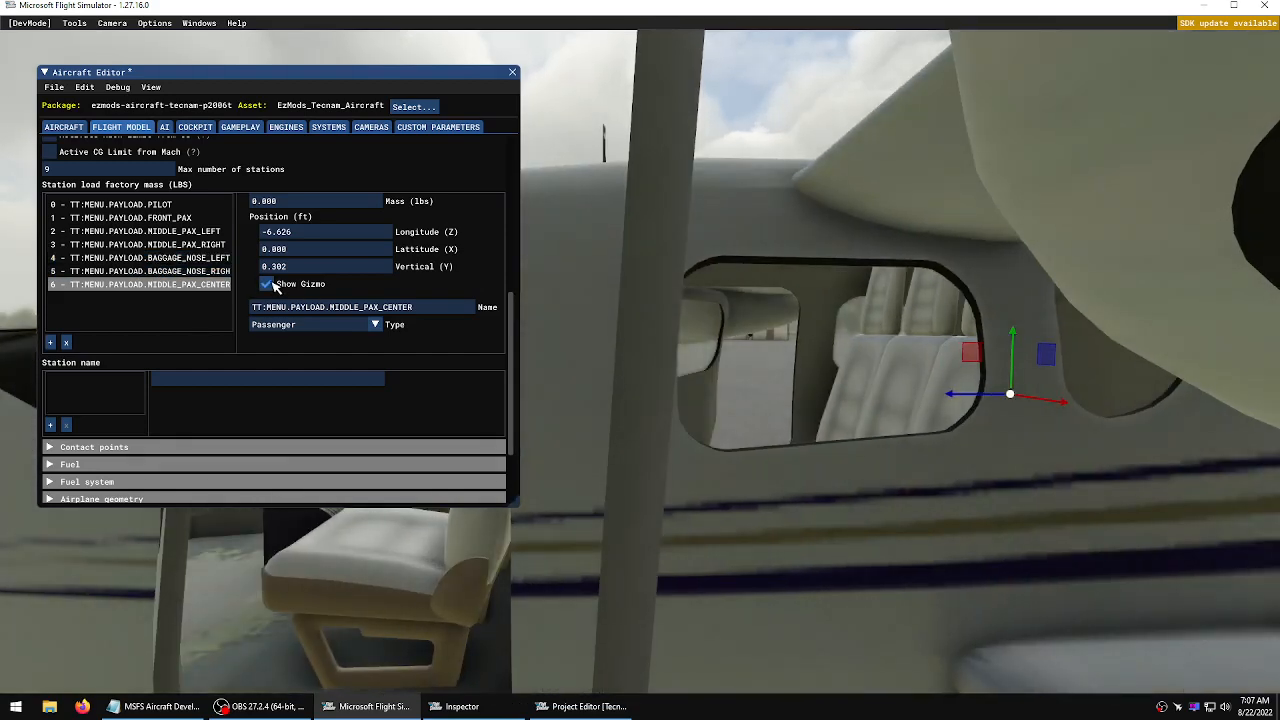
key("d")
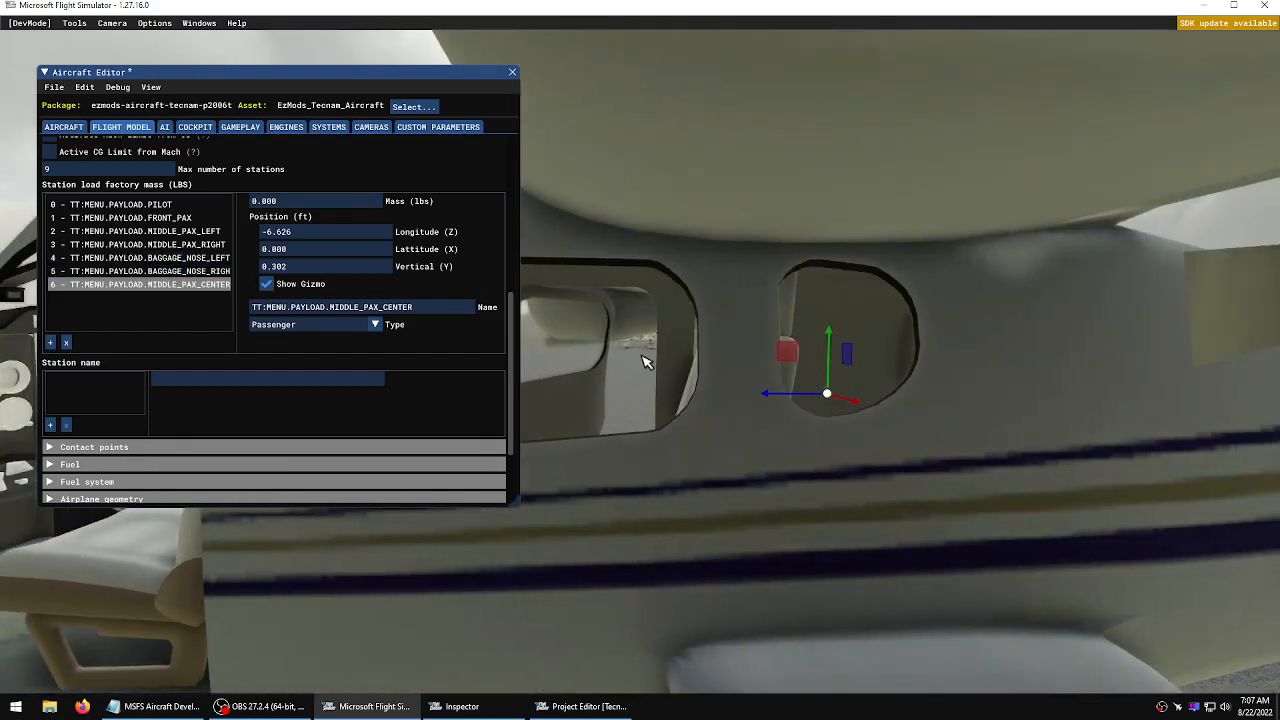
left_click(67, 343)
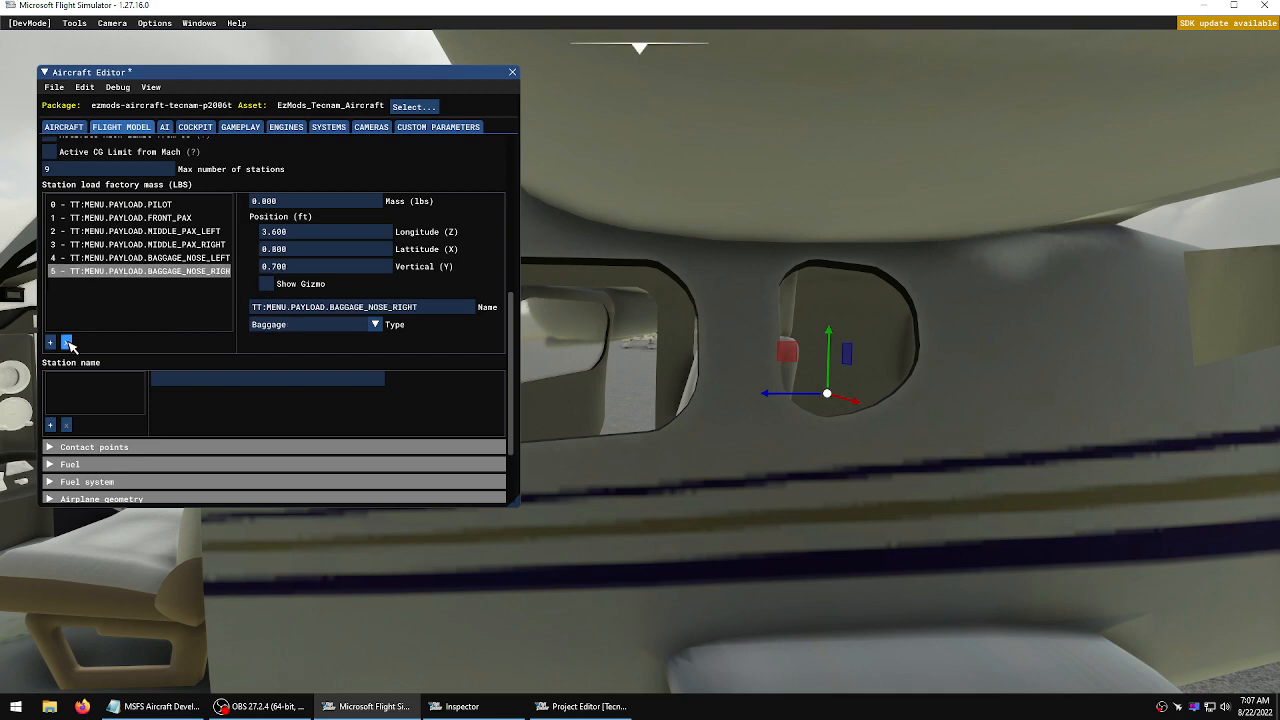
Remove the nose left baggage station and undo the removal
left_click(145, 218)
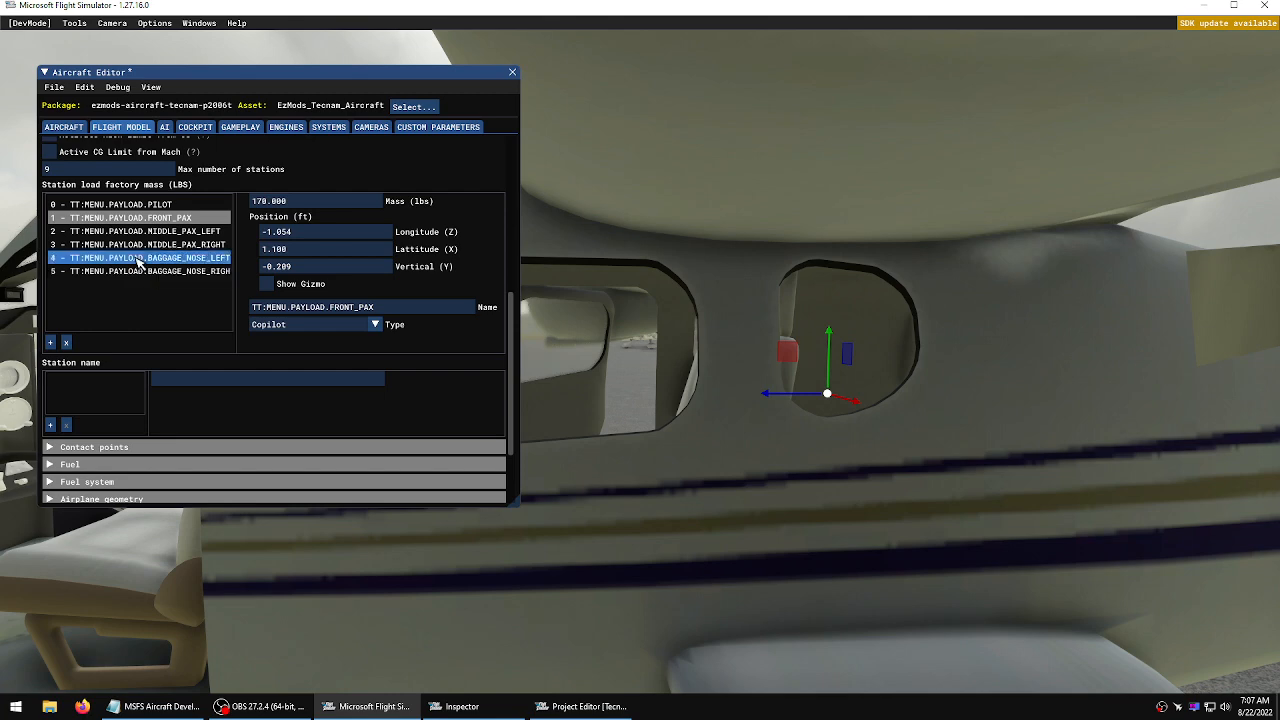
left_click(138, 260)
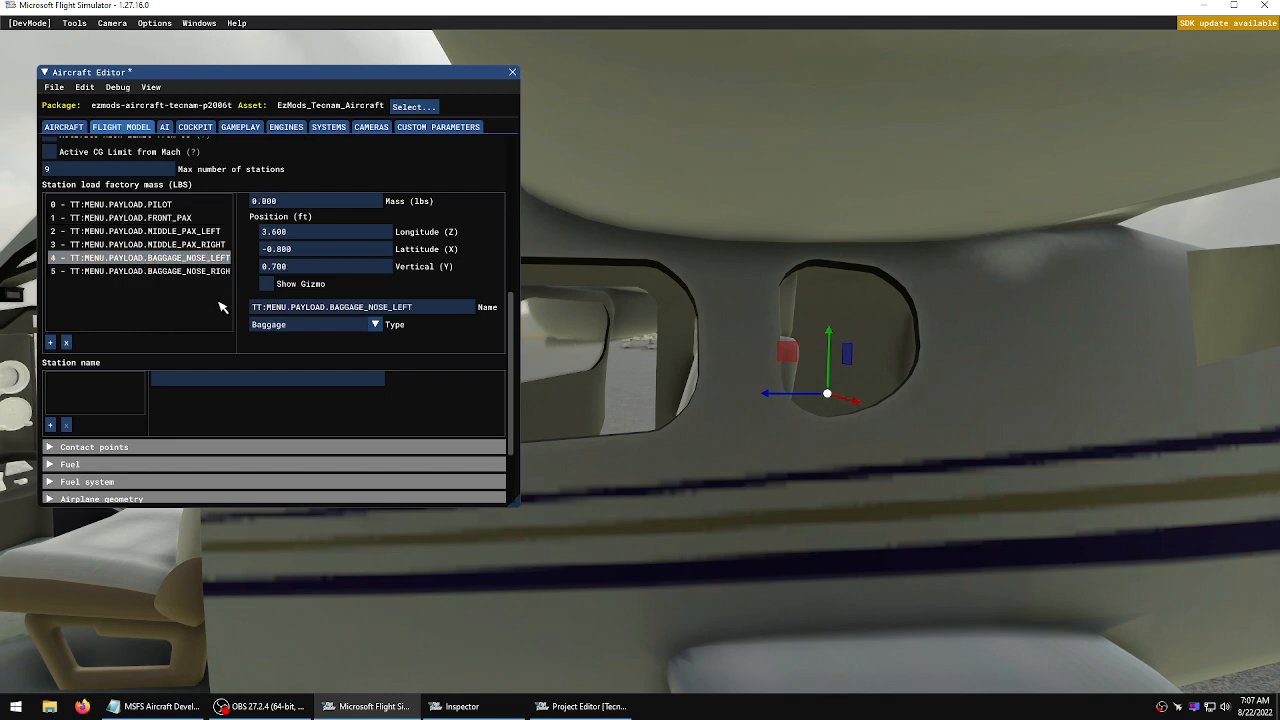
left_click(267, 284)
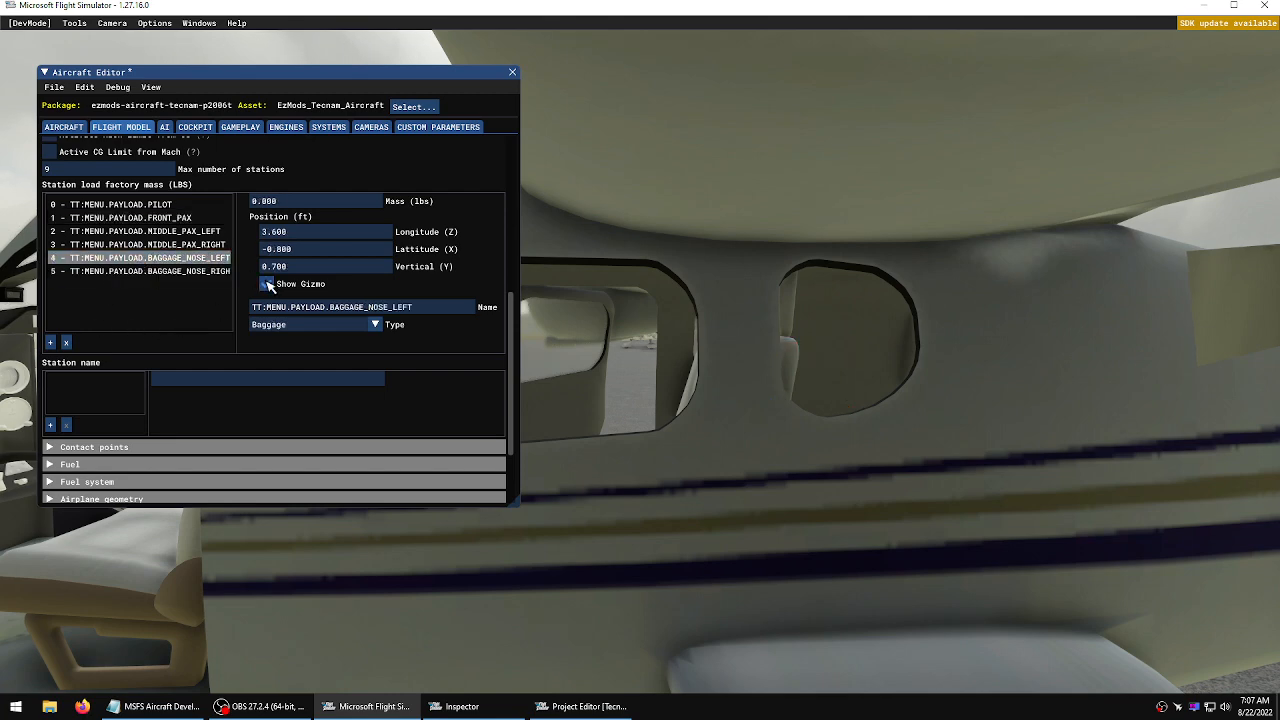
left_click(267, 284)
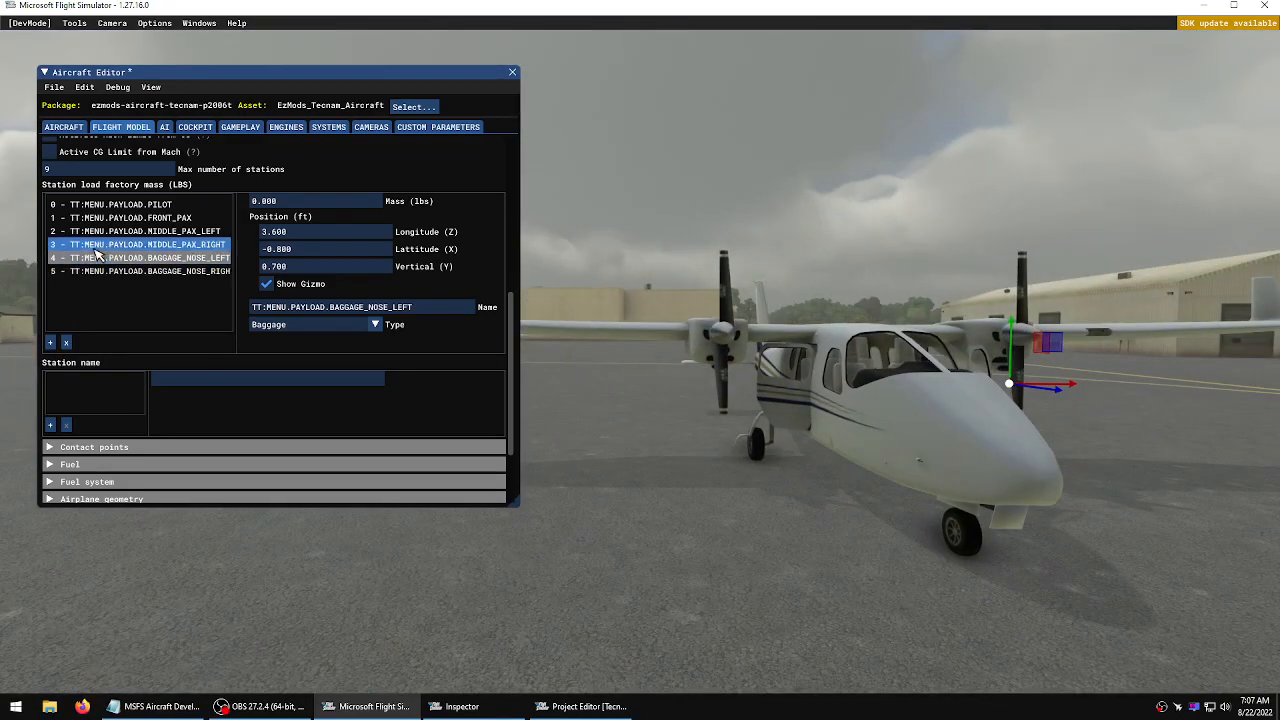
left_click(66, 342)
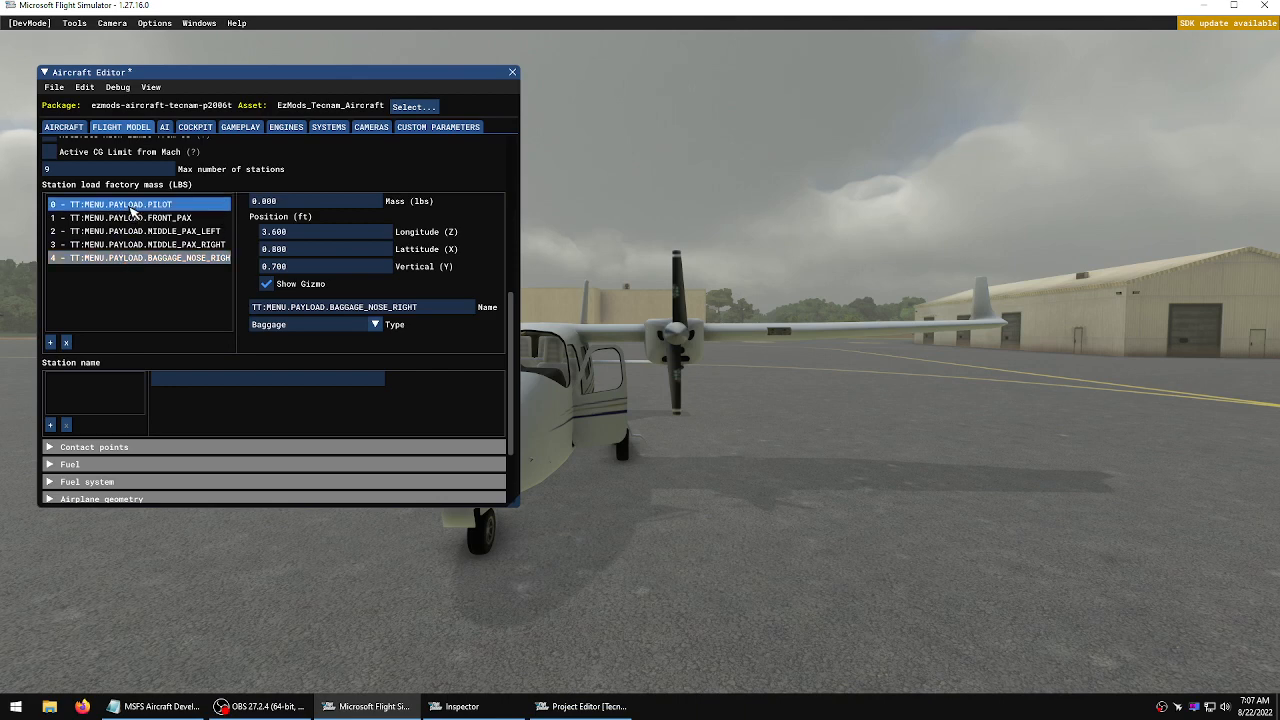
left_click(85, 88)
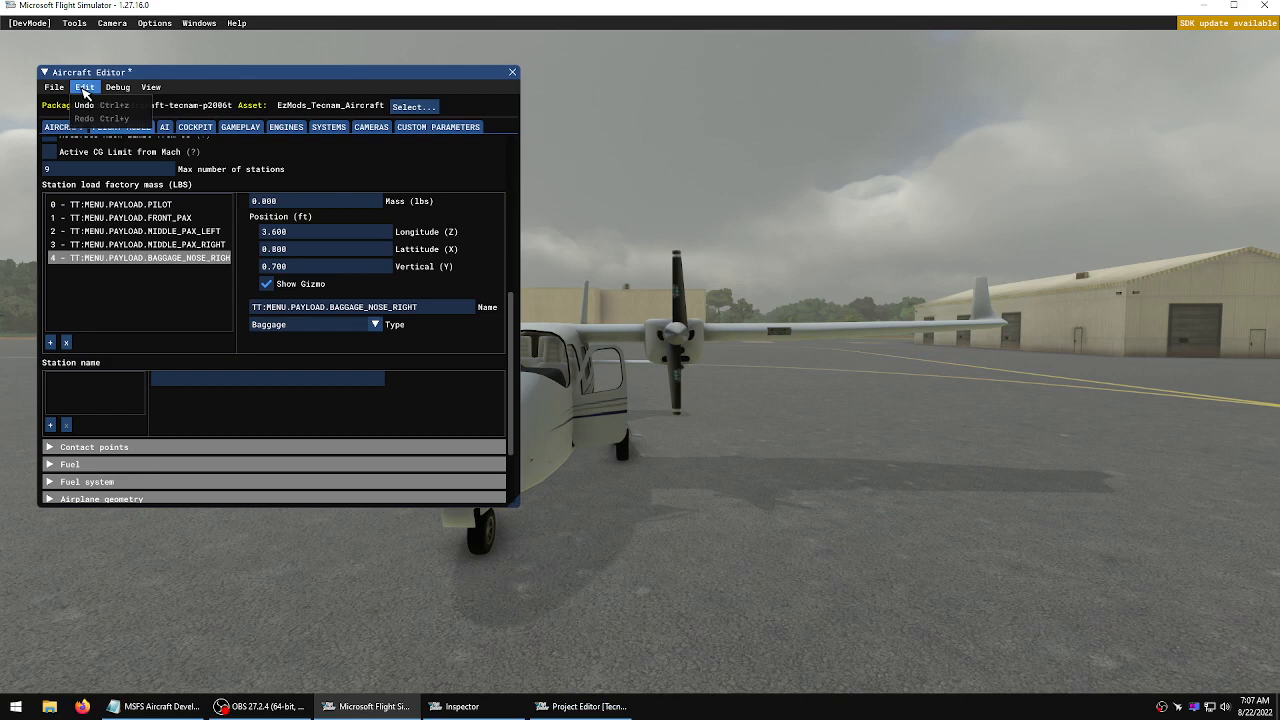
left_click(85, 106)
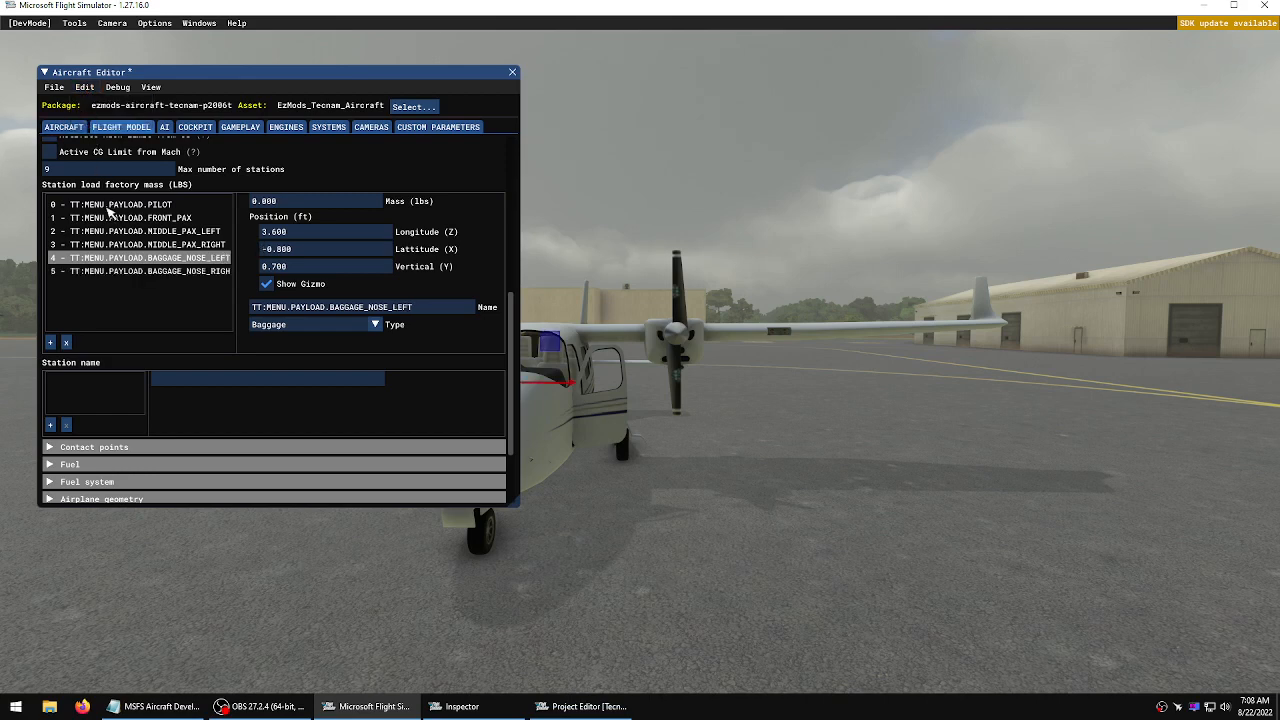
Examine the nose left and nose right baggage stations and their gizmos on the aircraft
left_click(121, 272)
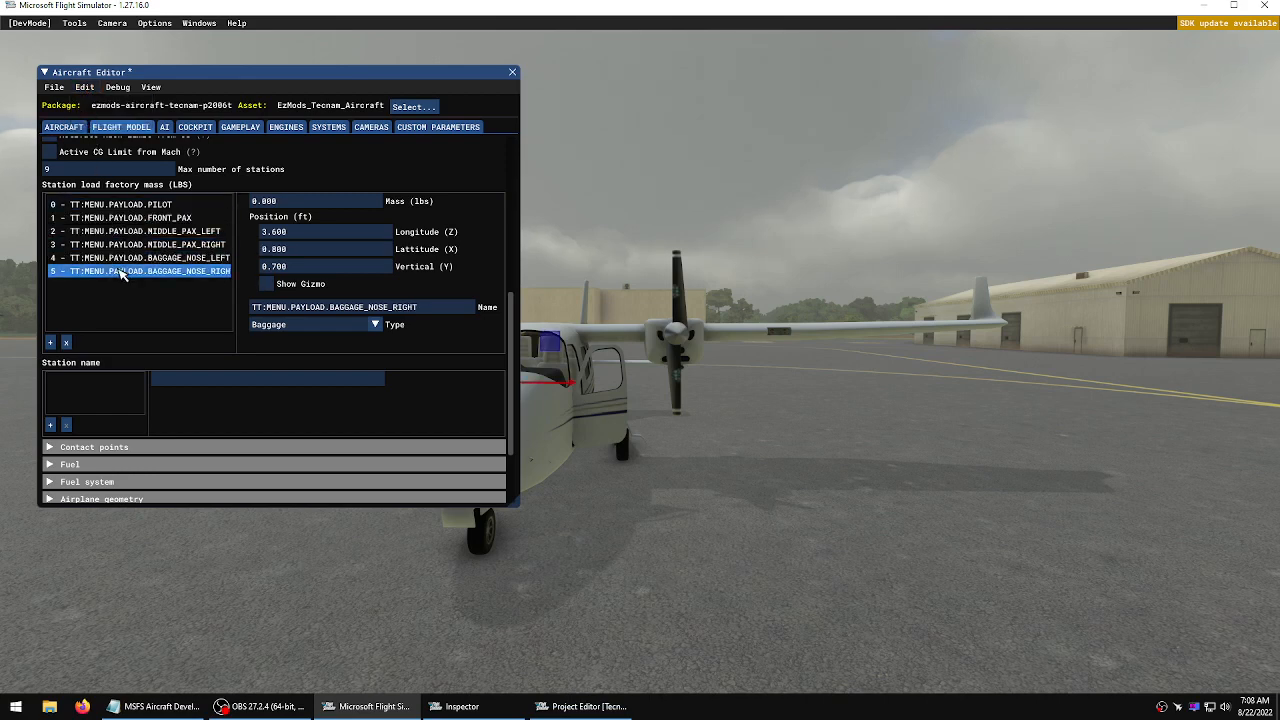
left_click(133, 258)
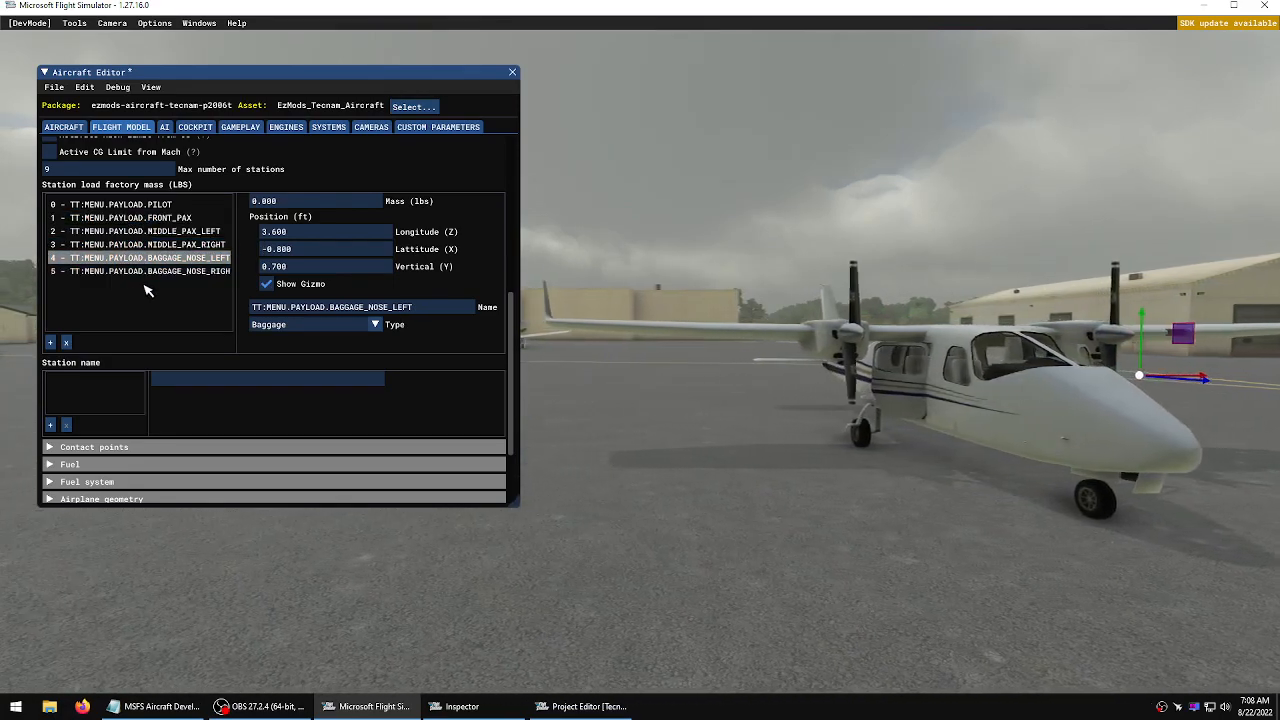
left_click(205, 271)
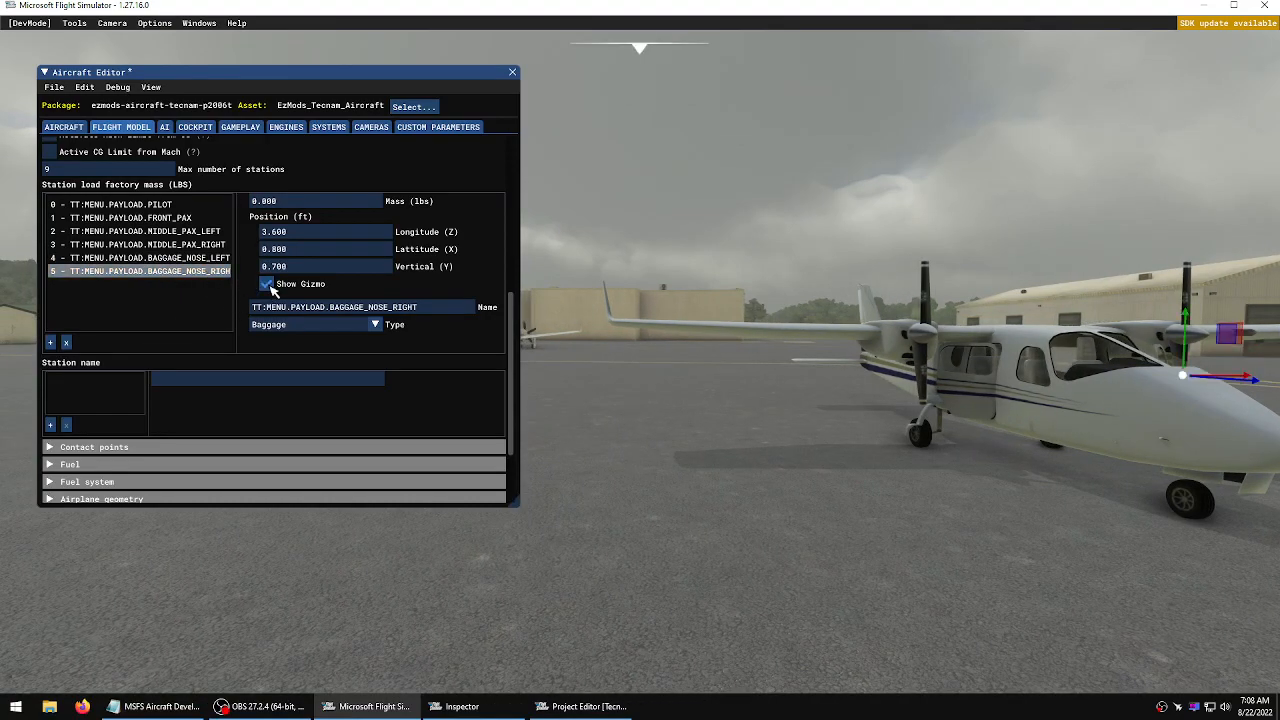
key("d")
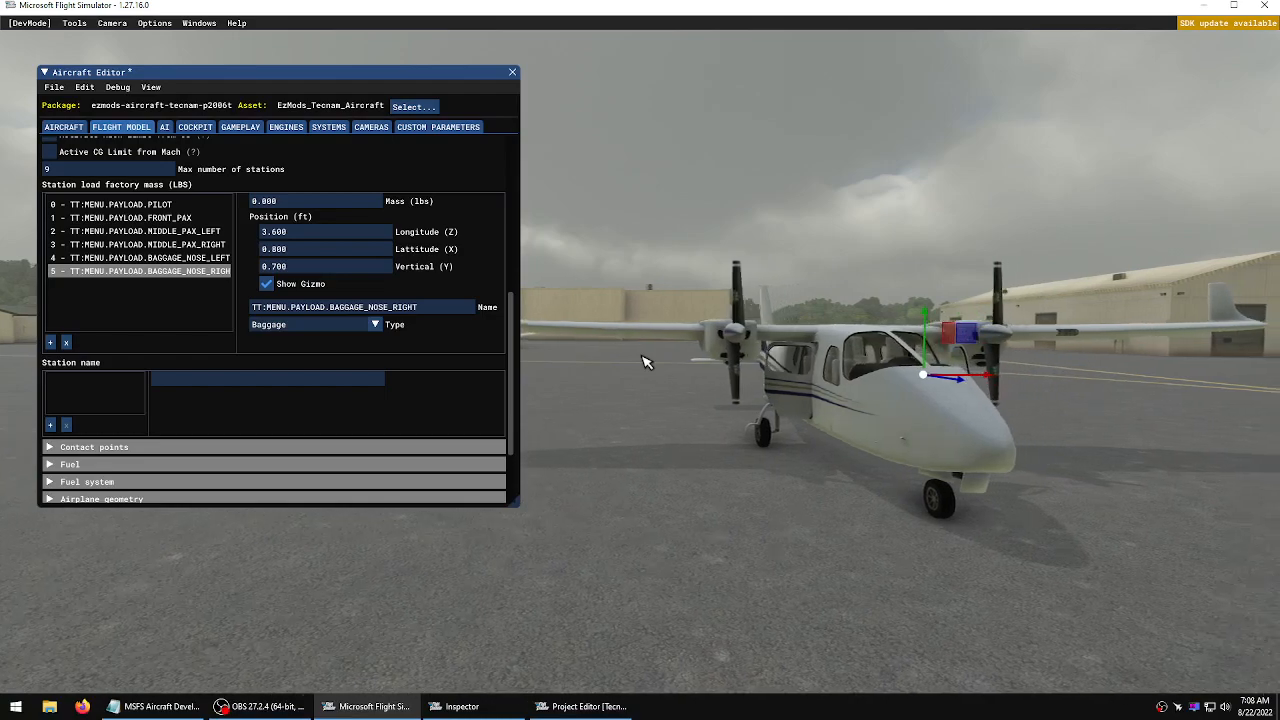
key("w")
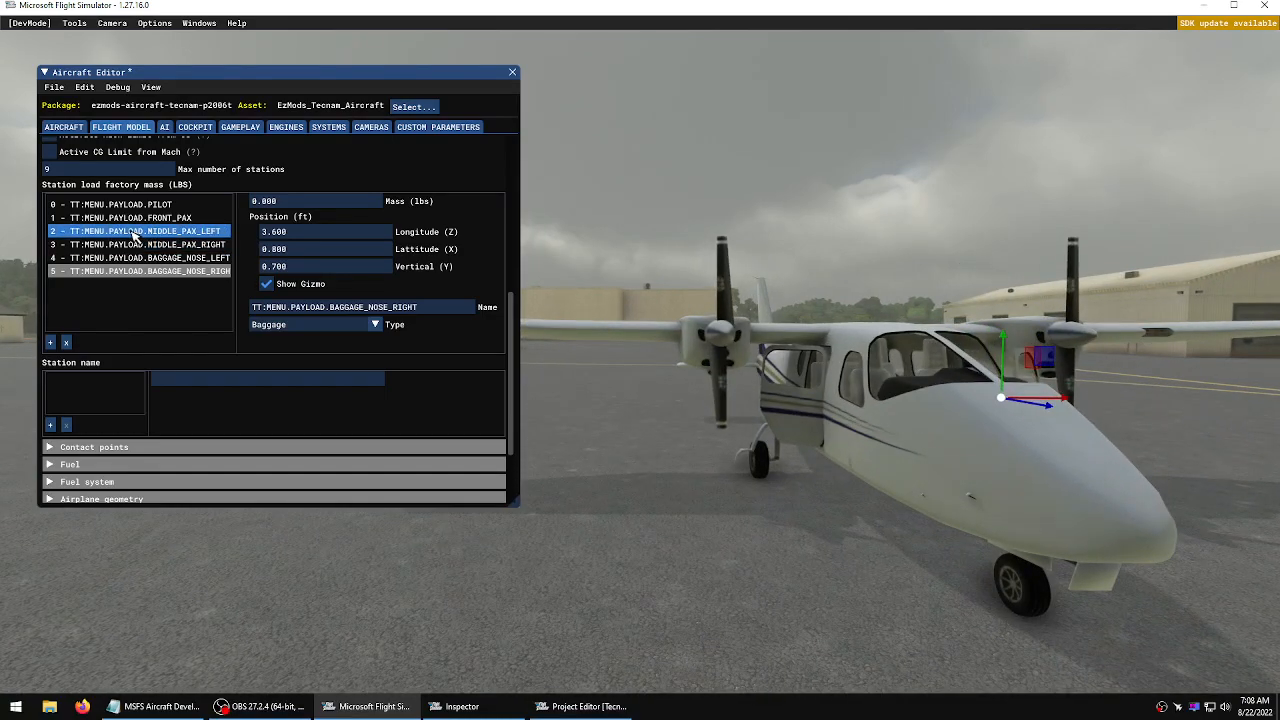
Undo the last three station removals, restoring the middle centre, rear right and rear left passenger stations
left_click(85, 87)
left_click(87, 115)
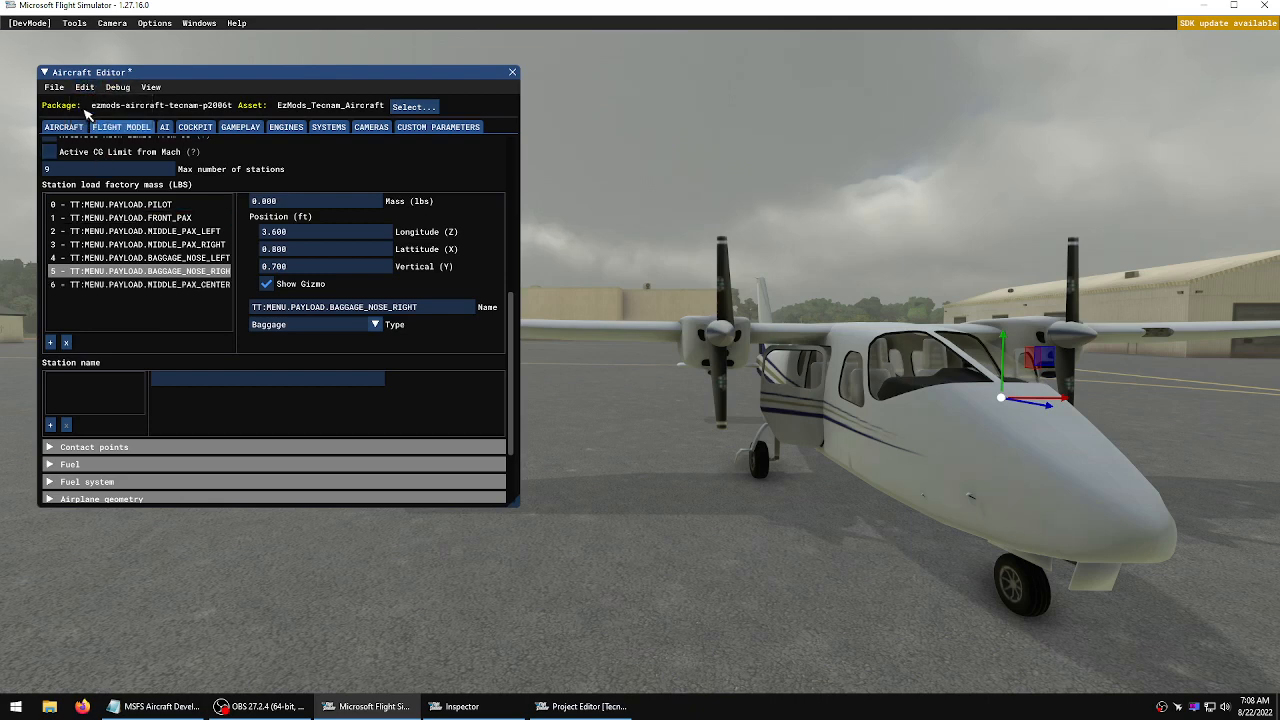
left_click(166, 285)
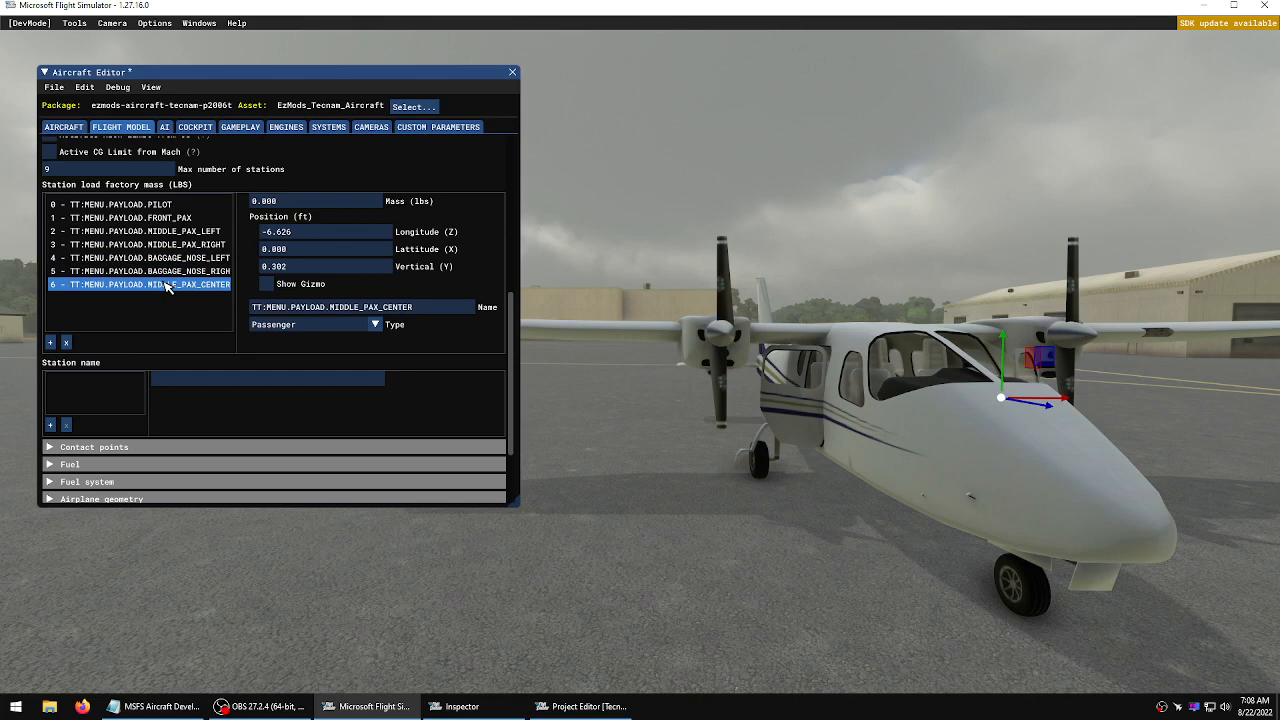
left_click(85, 87)
left_click(88, 114)
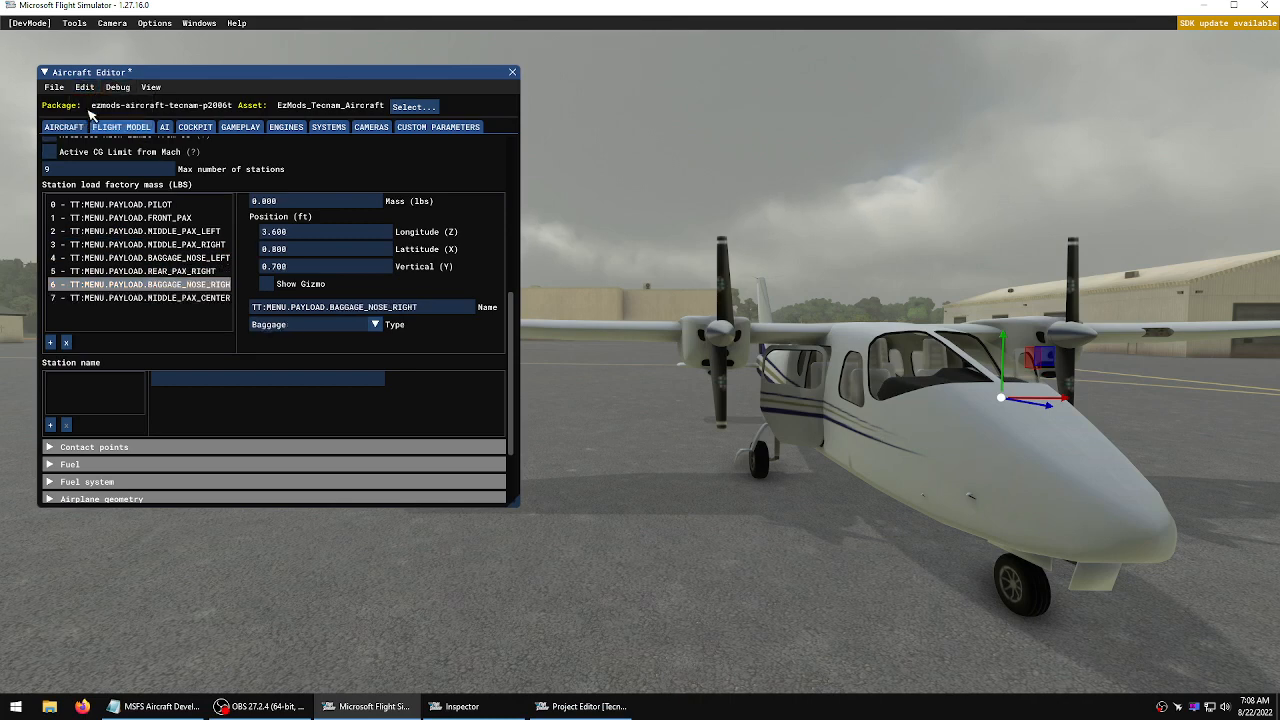
left_click(159, 300)
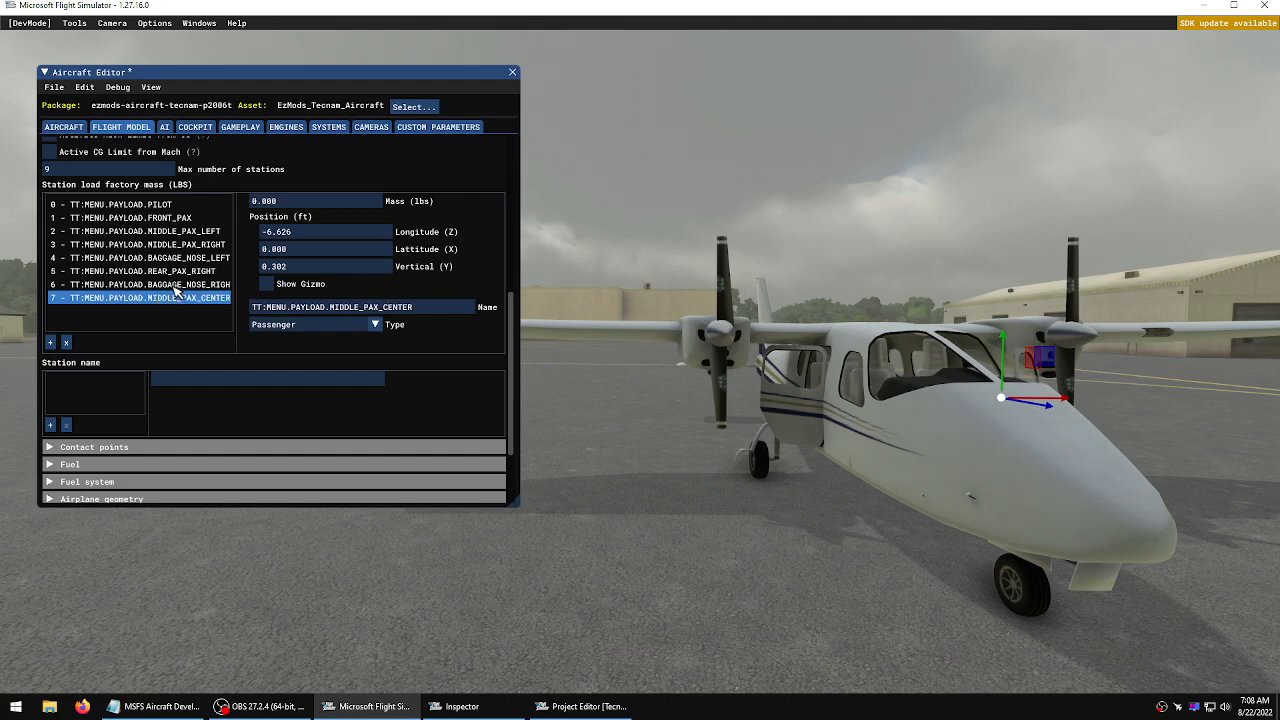
left_click(86, 87)
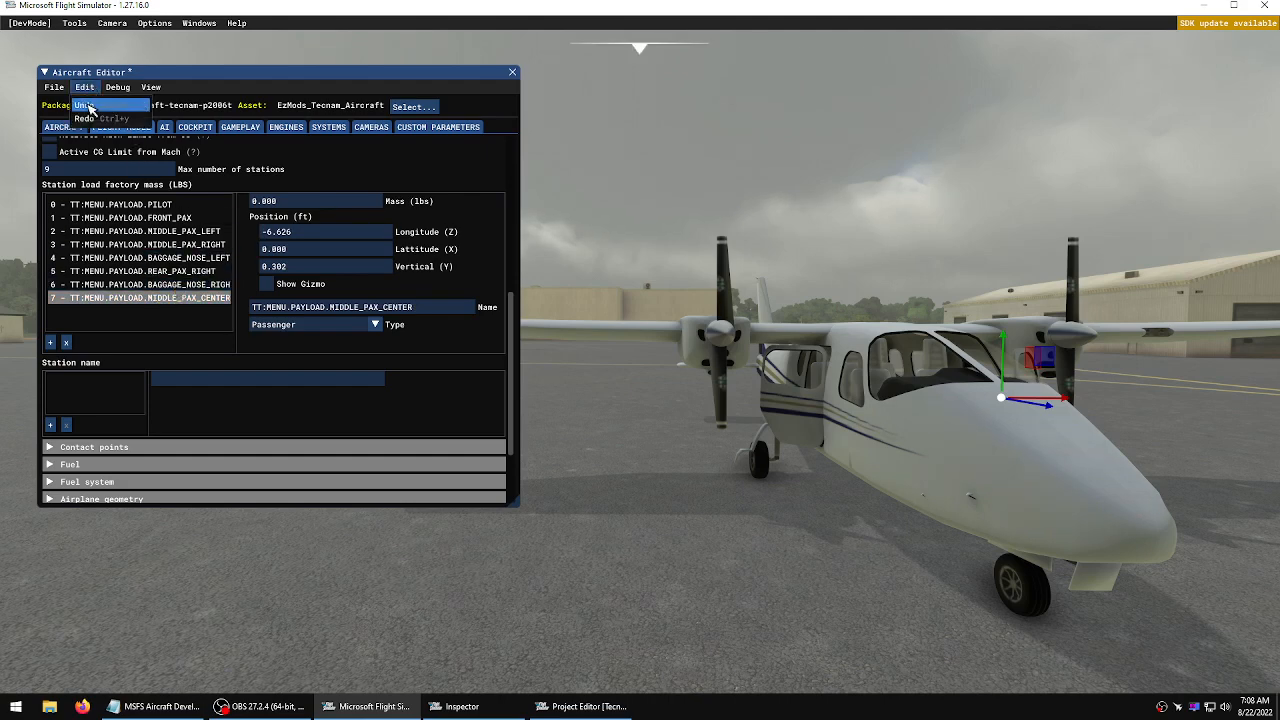
left_click(91, 108)
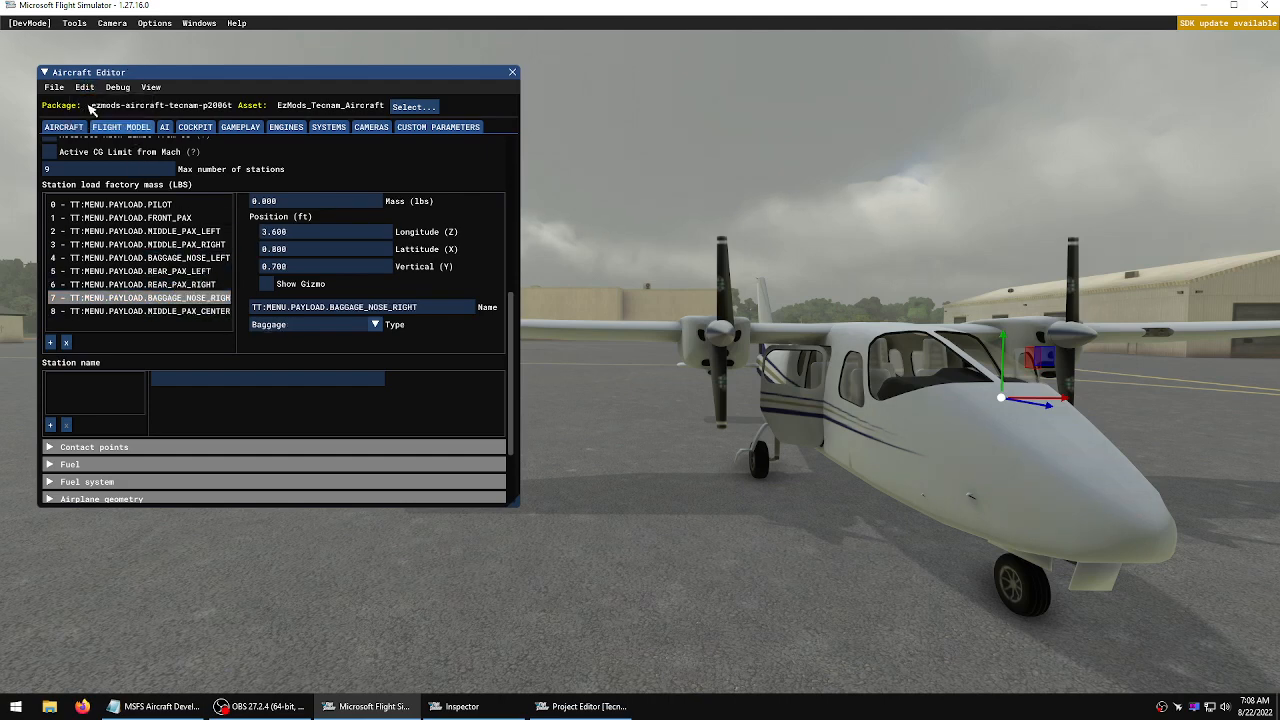
Show the middle centre passenger station's gizmo and inspect its position on the aircraft
left_click(150, 316)
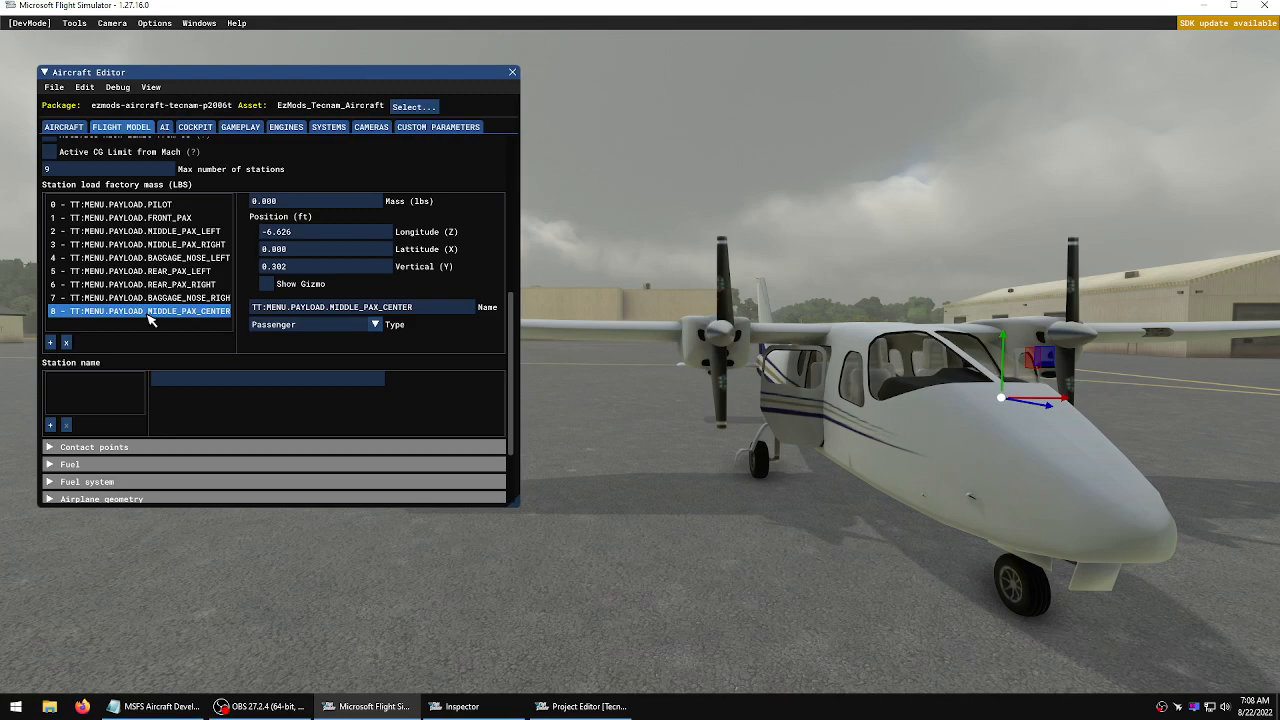
left_click(266, 284)
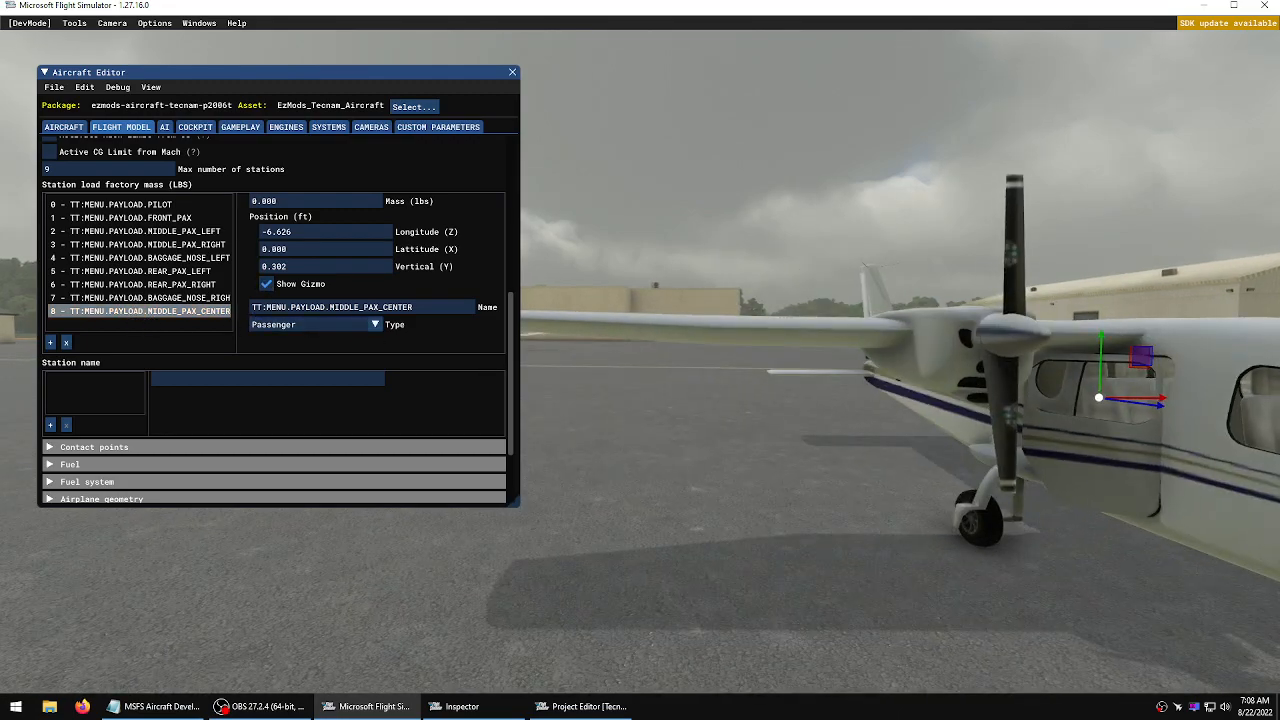
right_click_drag(643, 356, 645, 362)
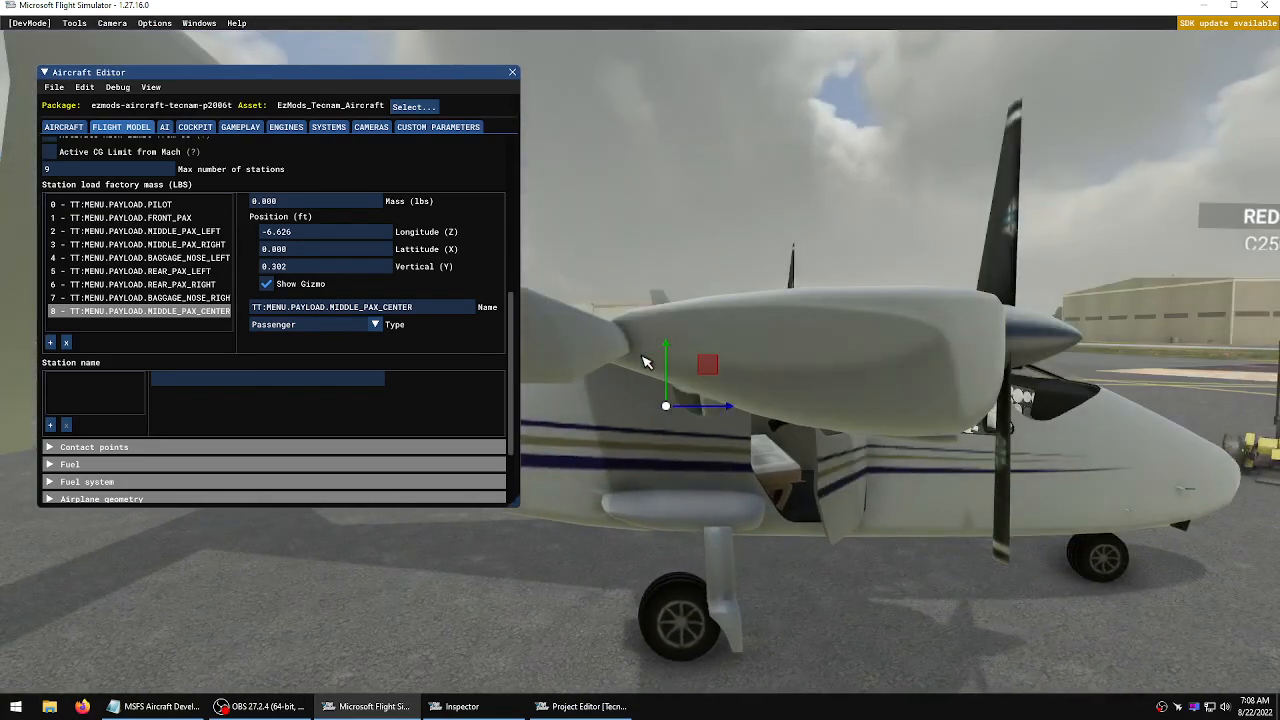
Remove both nose baggage stations and the rear left and rear right passenger stations, then save the aircraft
left_click(168, 299)
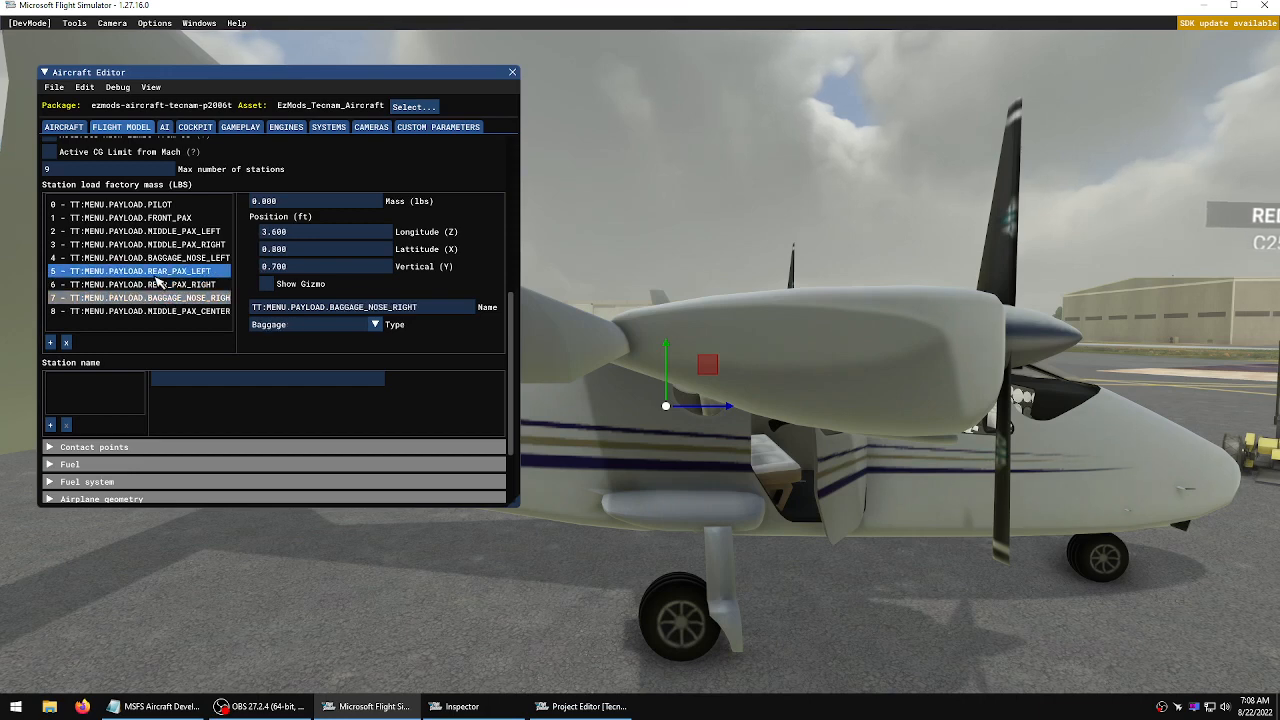
left_click(157, 275)
left_click(171, 259)
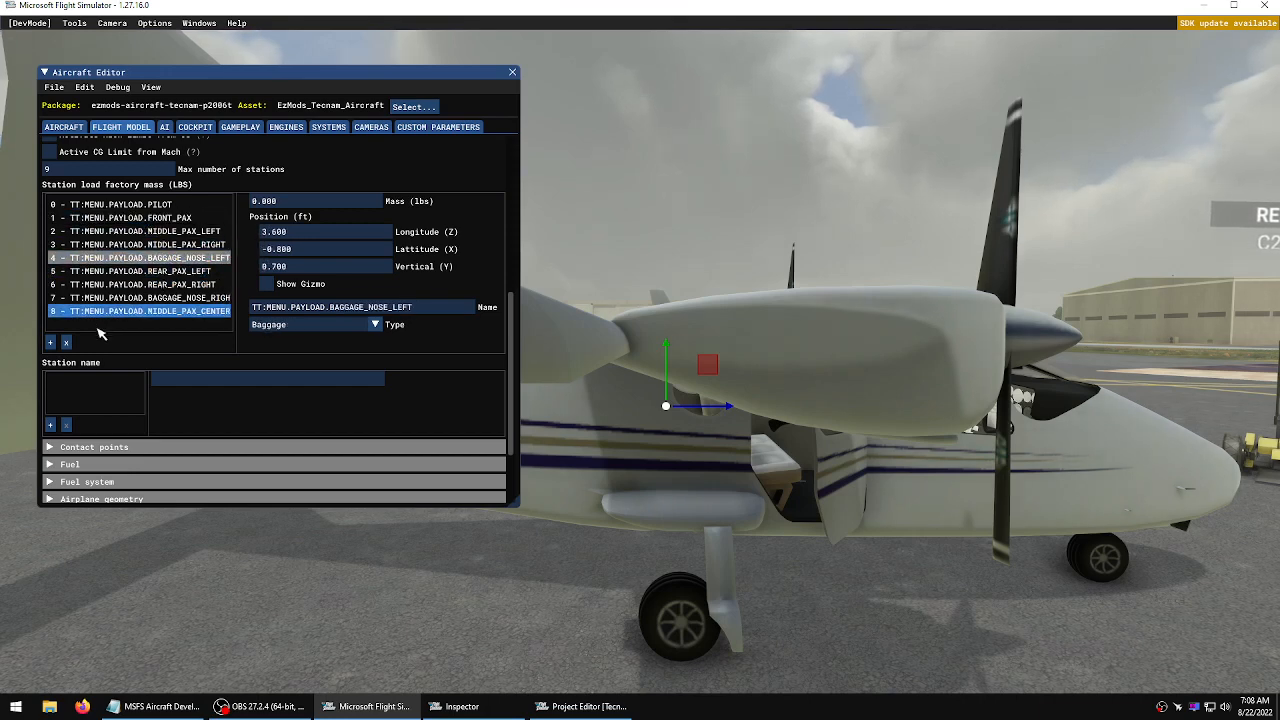
left_click(66, 342)
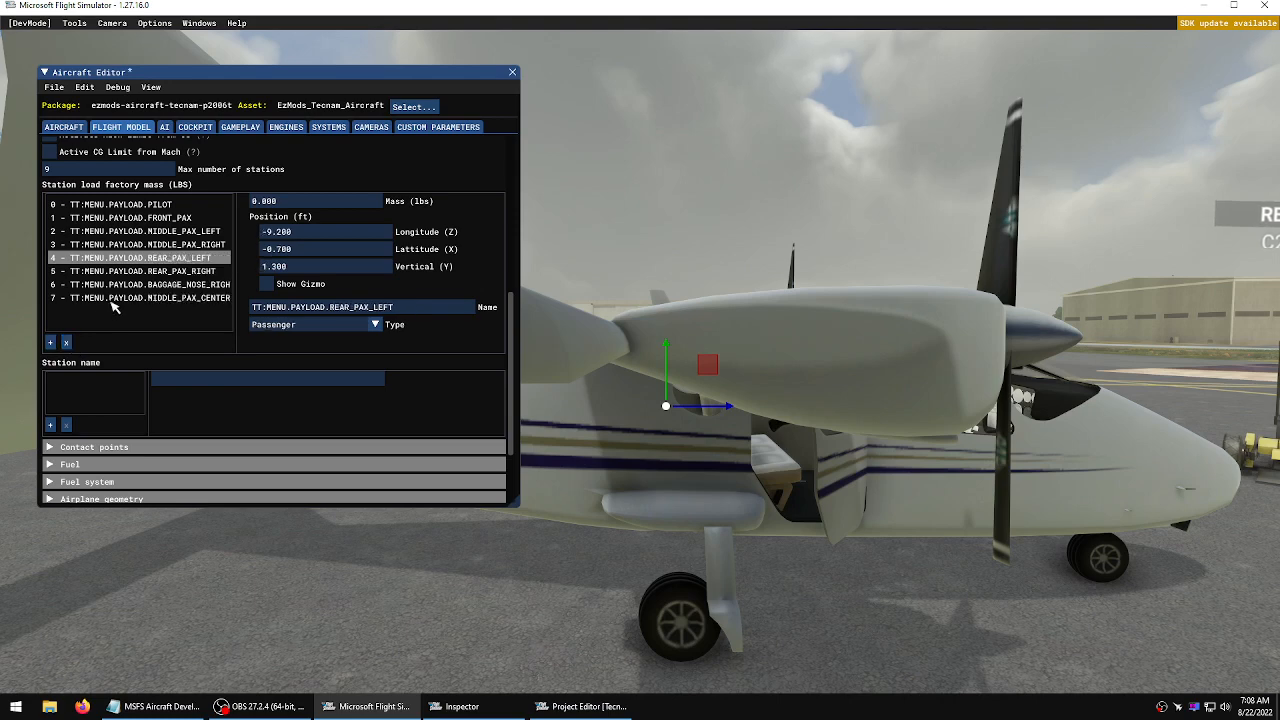
left_click(170, 285)
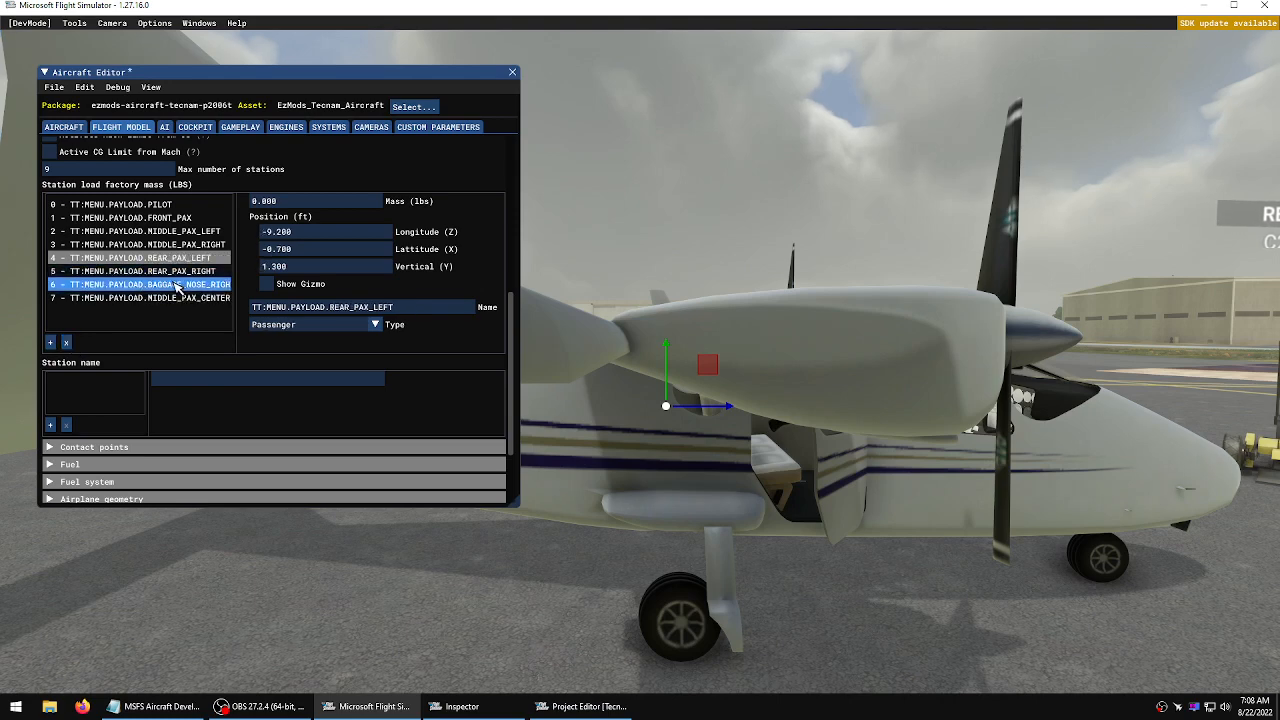
left_click(66, 342)
left_click(130, 257)
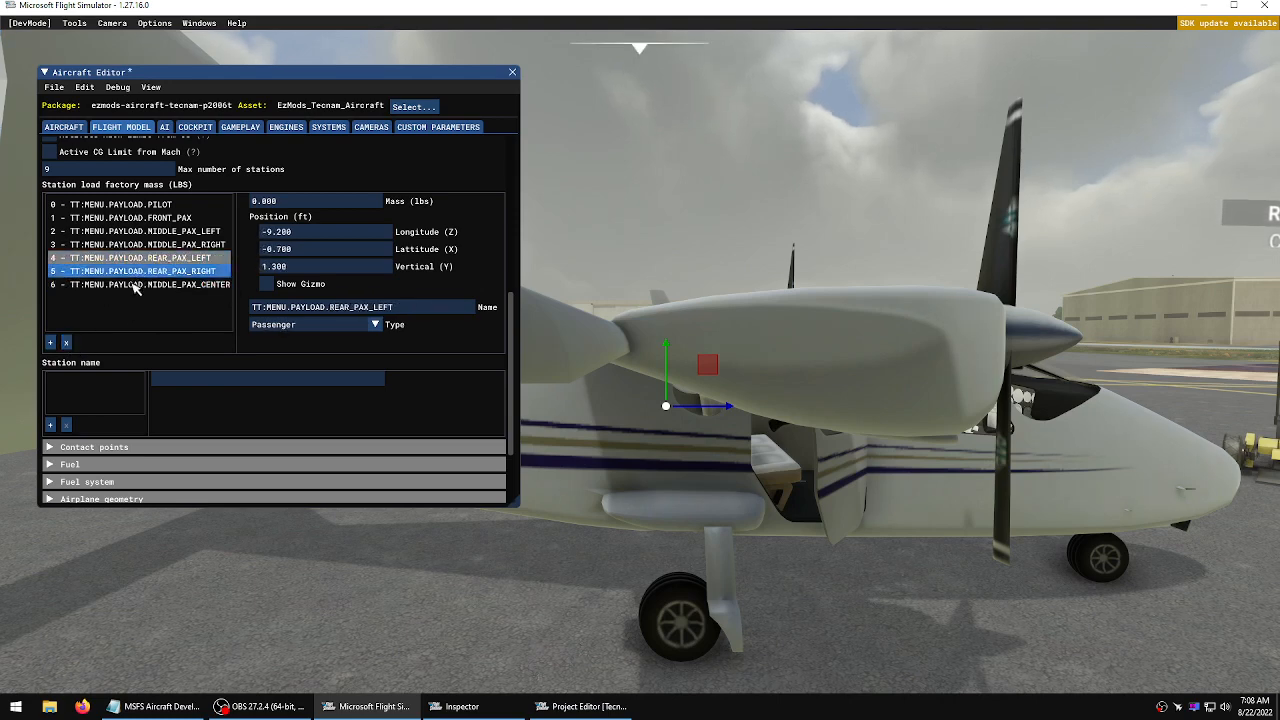
left_click(66, 342)
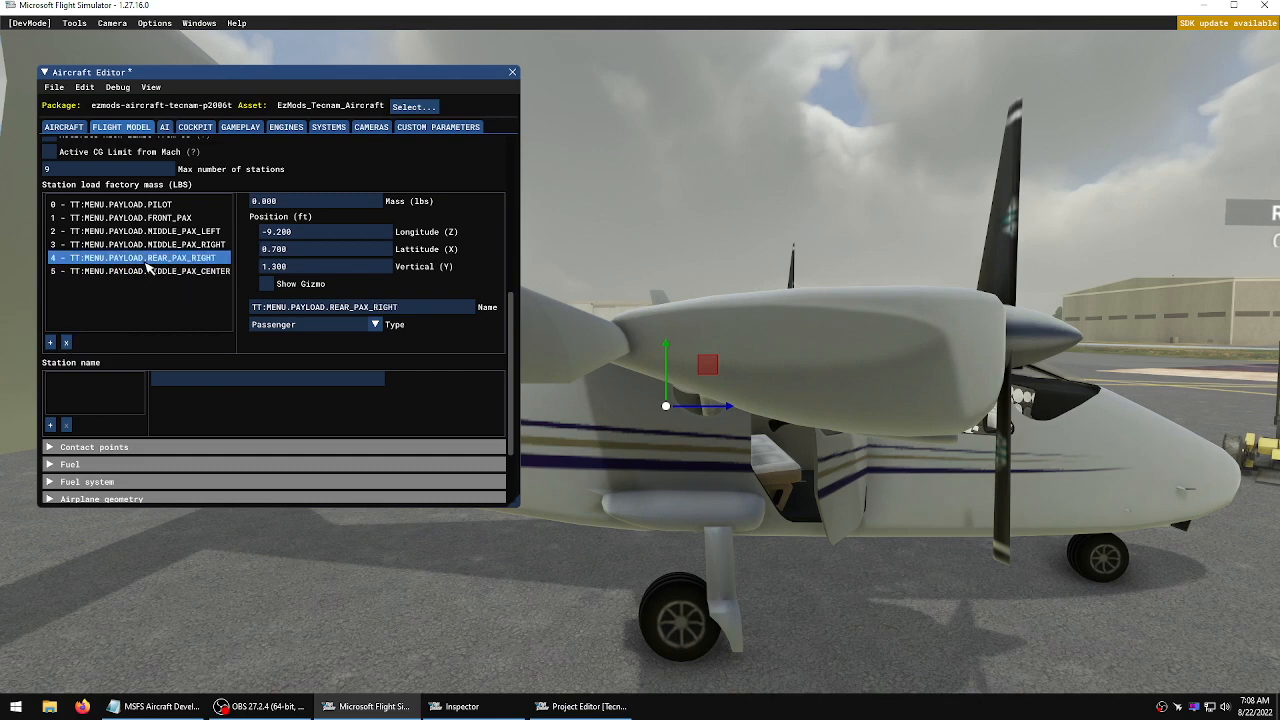
left_click(66, 342)
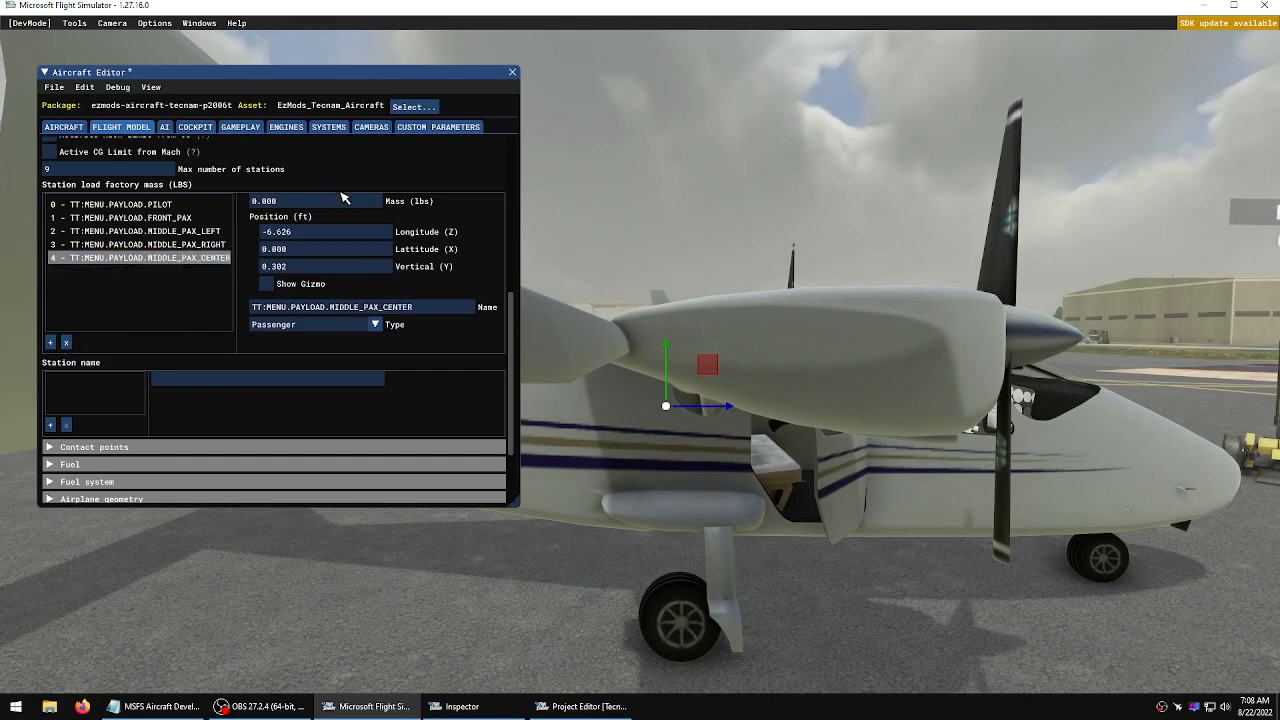
left_click(54, 87)
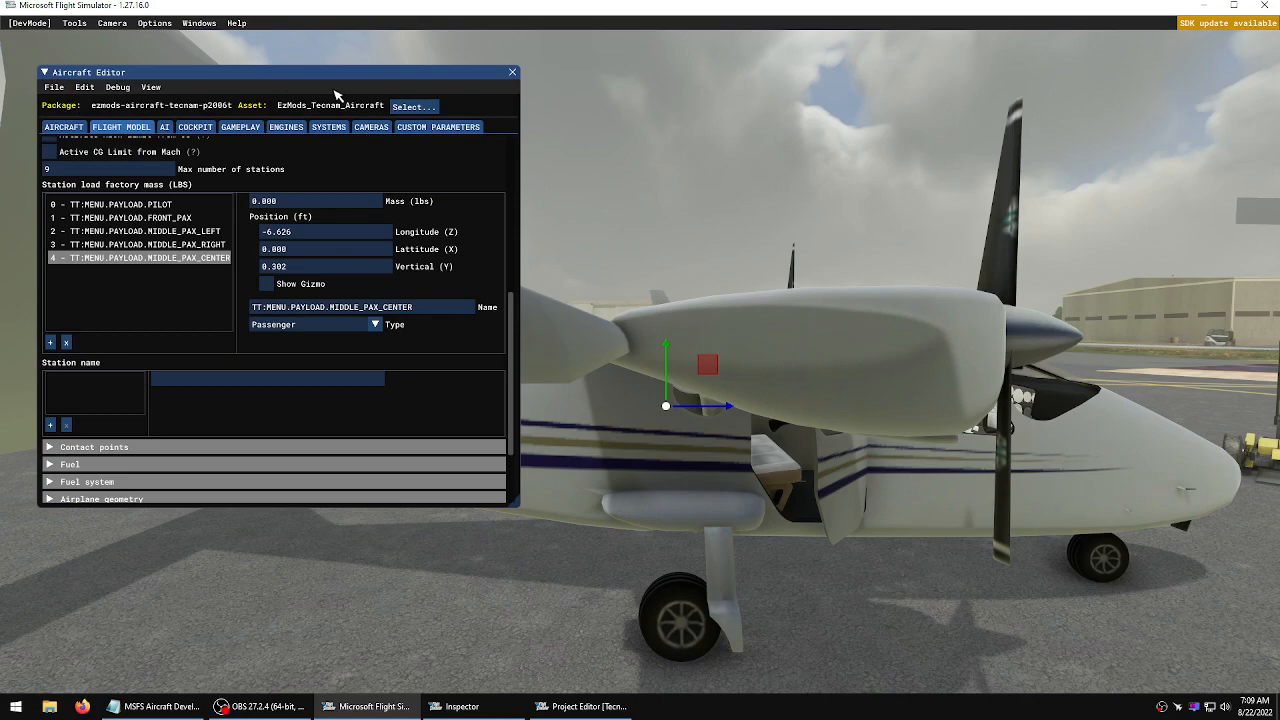
Collapse the Weight and balance section and open the Lights section of the Systems category
key("d")
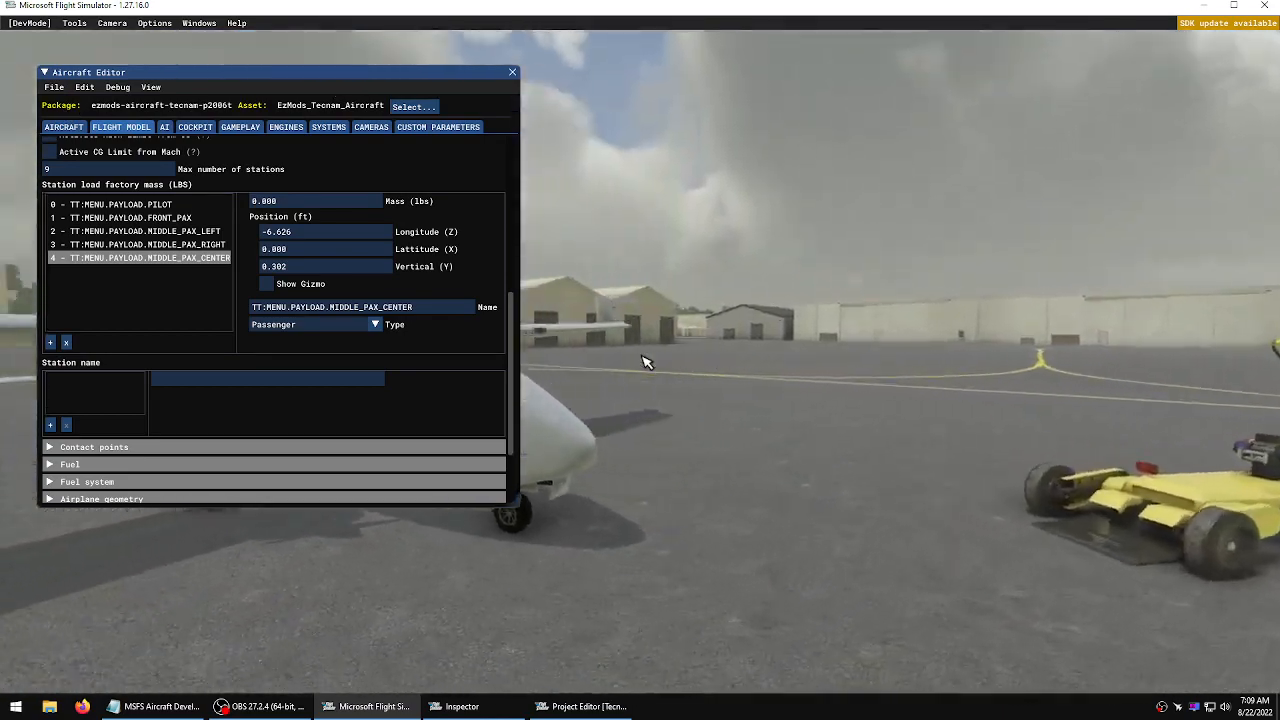
key("d")
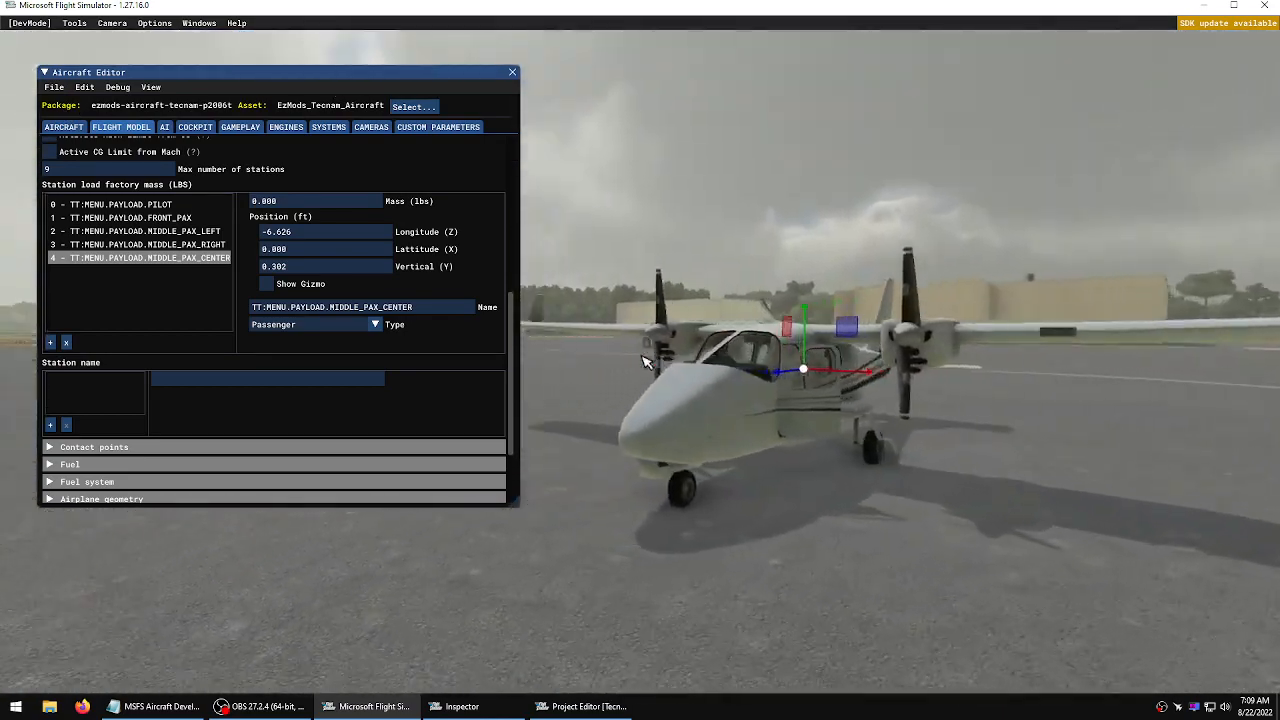
key("d")
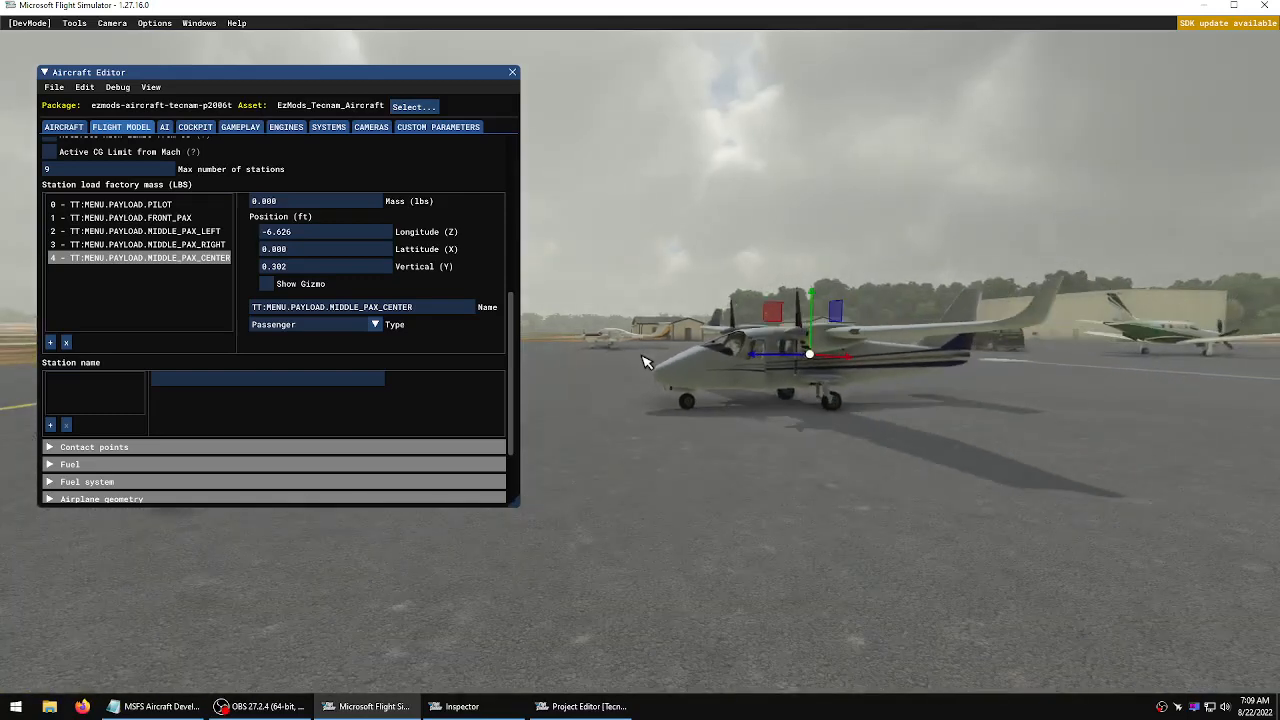
key("r")
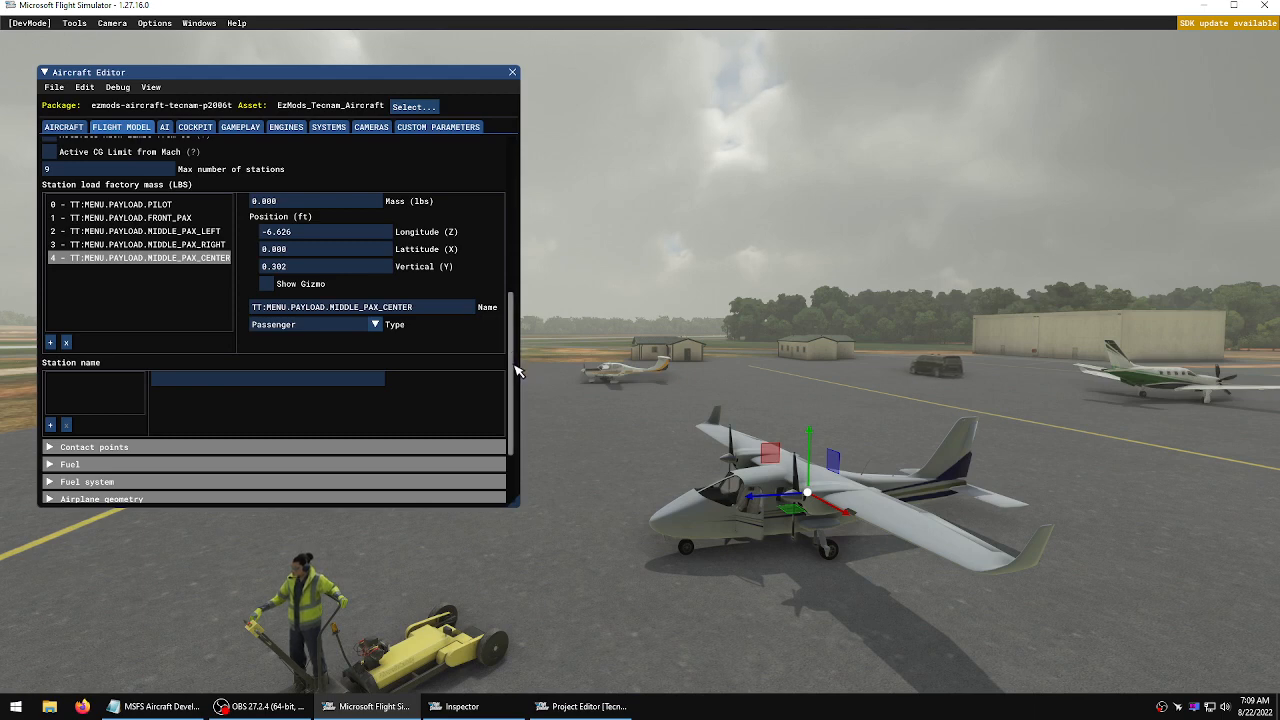
left_click_drag(516, 371, 521, 183)
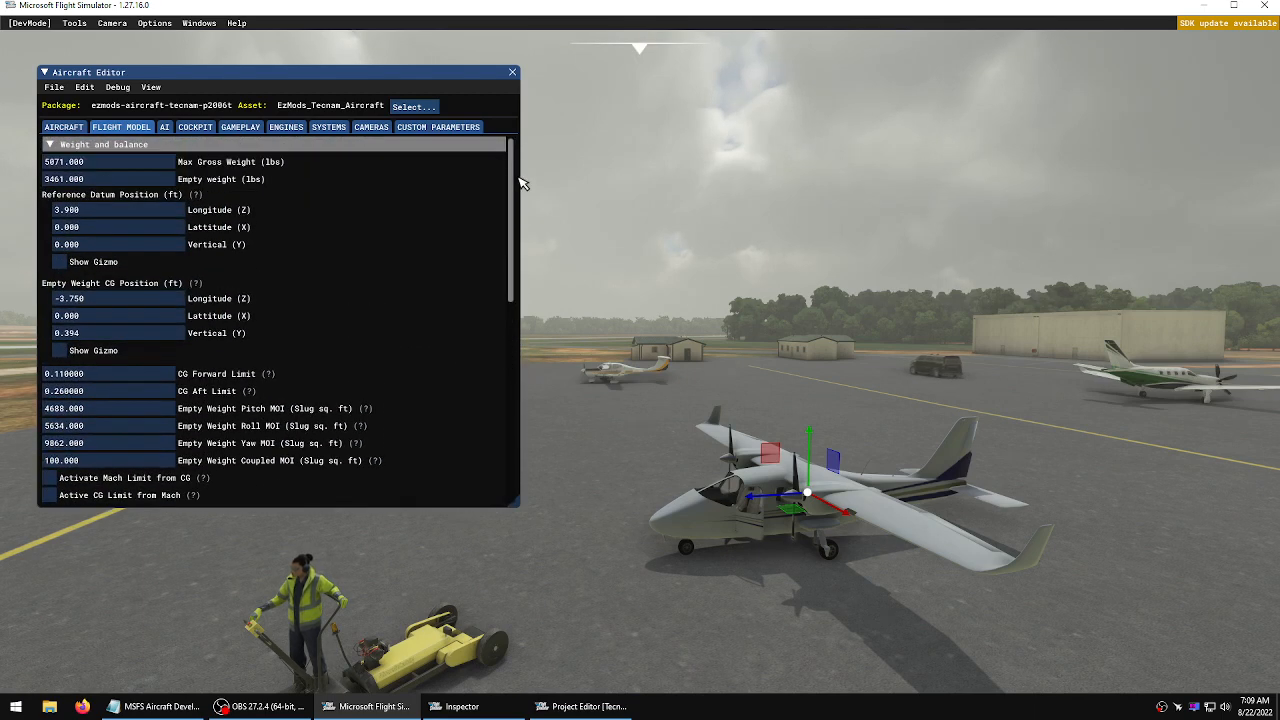
left_click(48, 143)
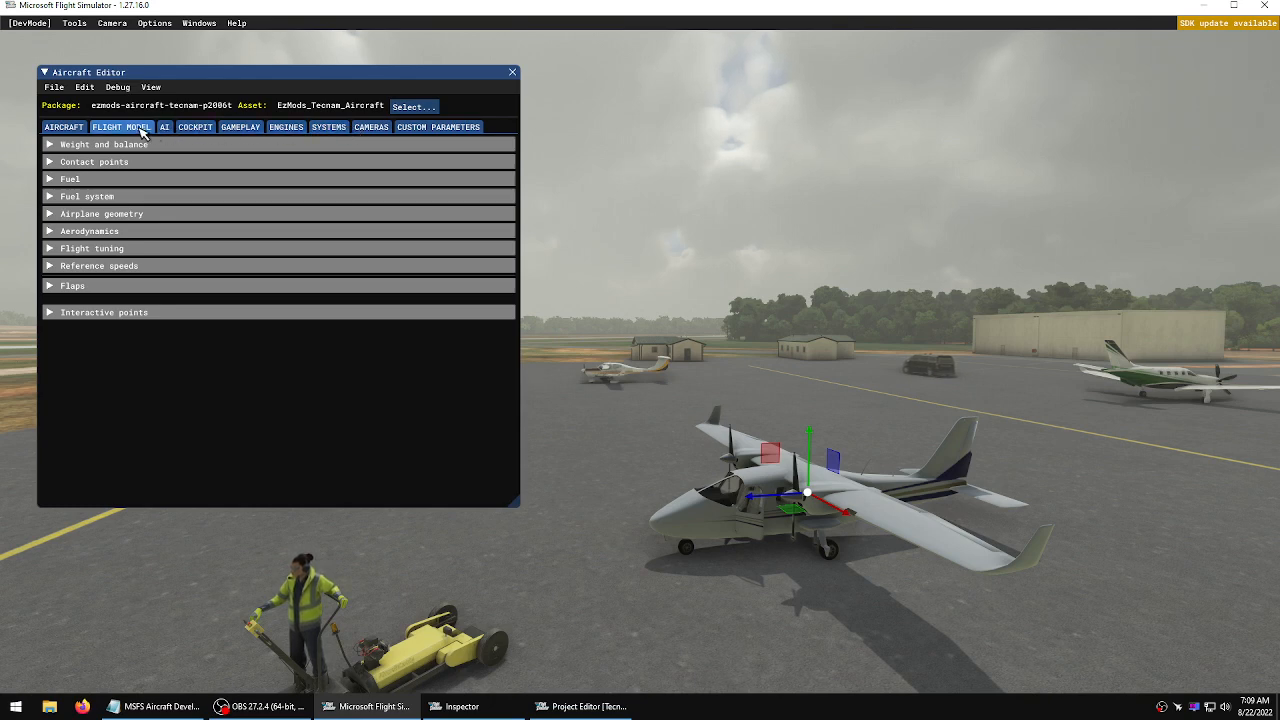
left_click(71, 130)
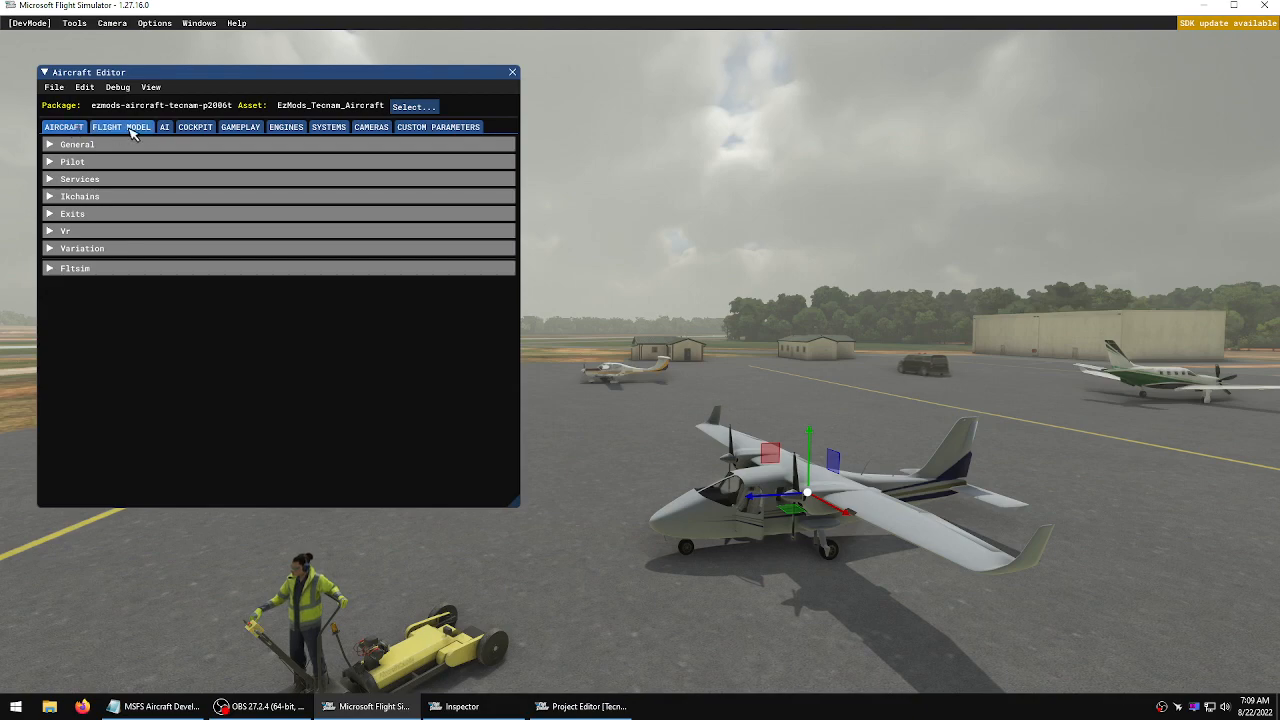
left_click(333, 129)
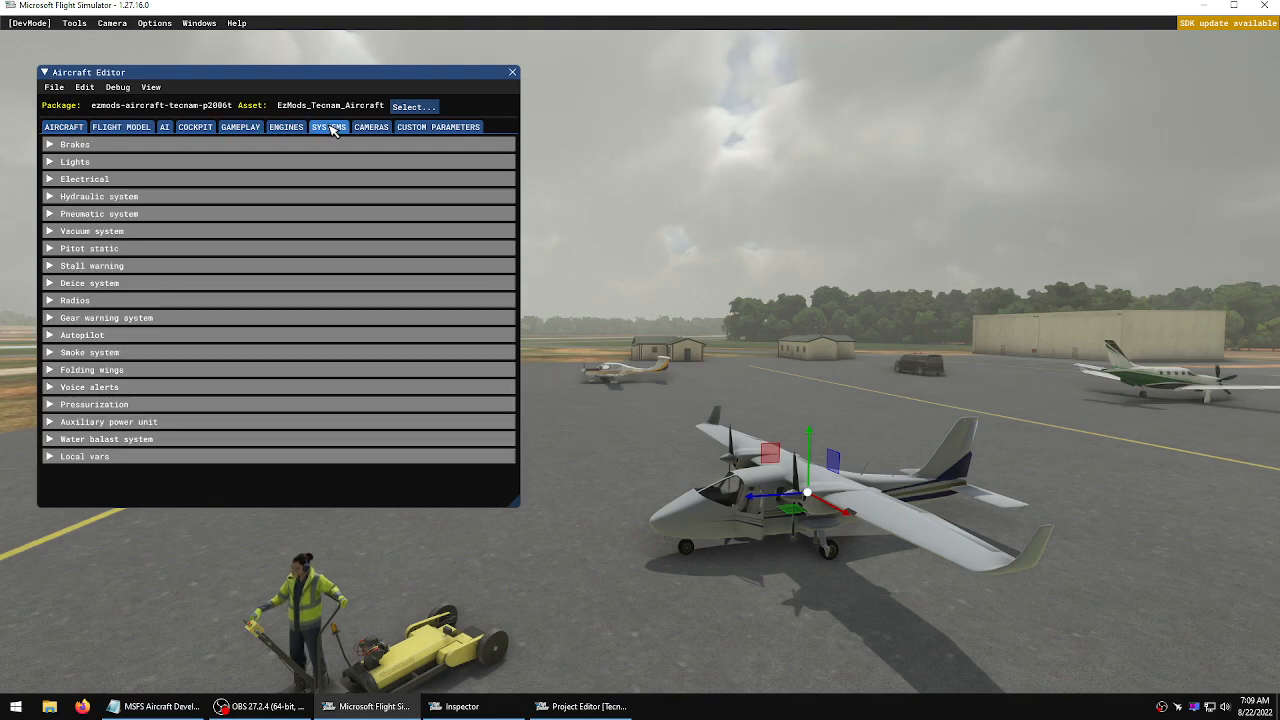
left_click(92, 168)
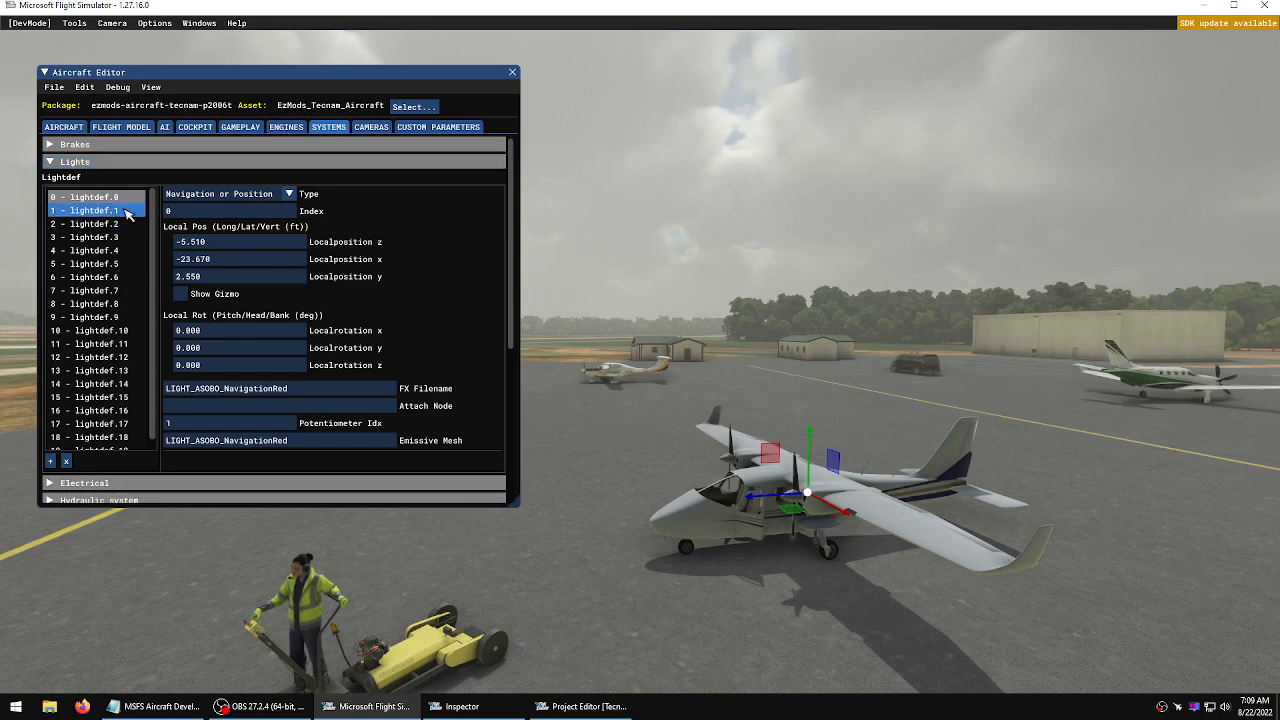
Show the gizmo for light lightdef.0 and compare its position with lightdef.1
left_click(180, 294)
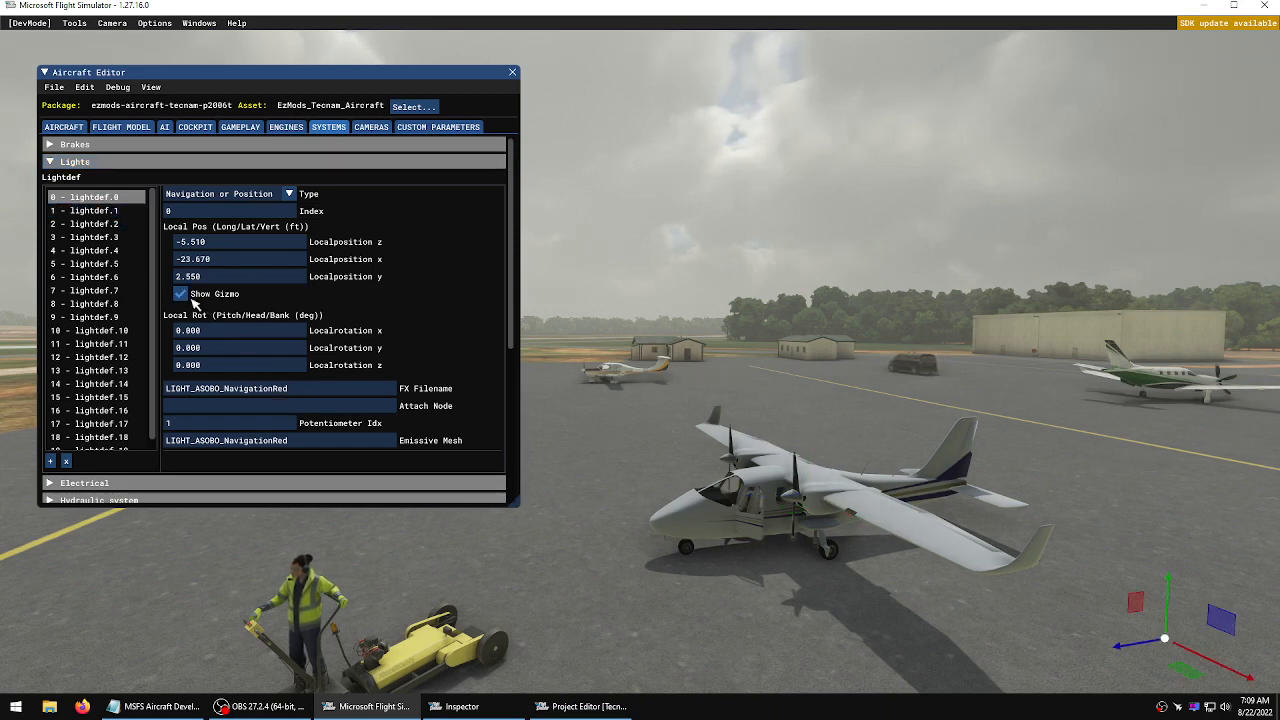
key("s")
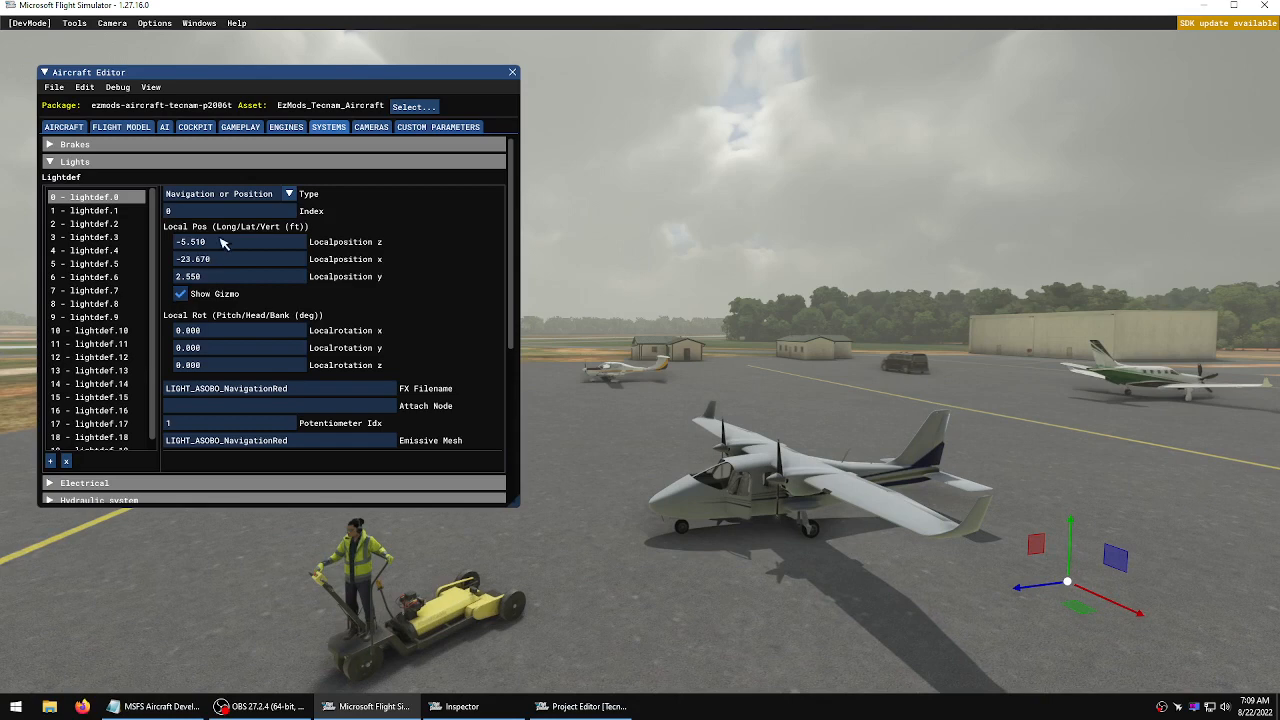
left_click(90, 210)
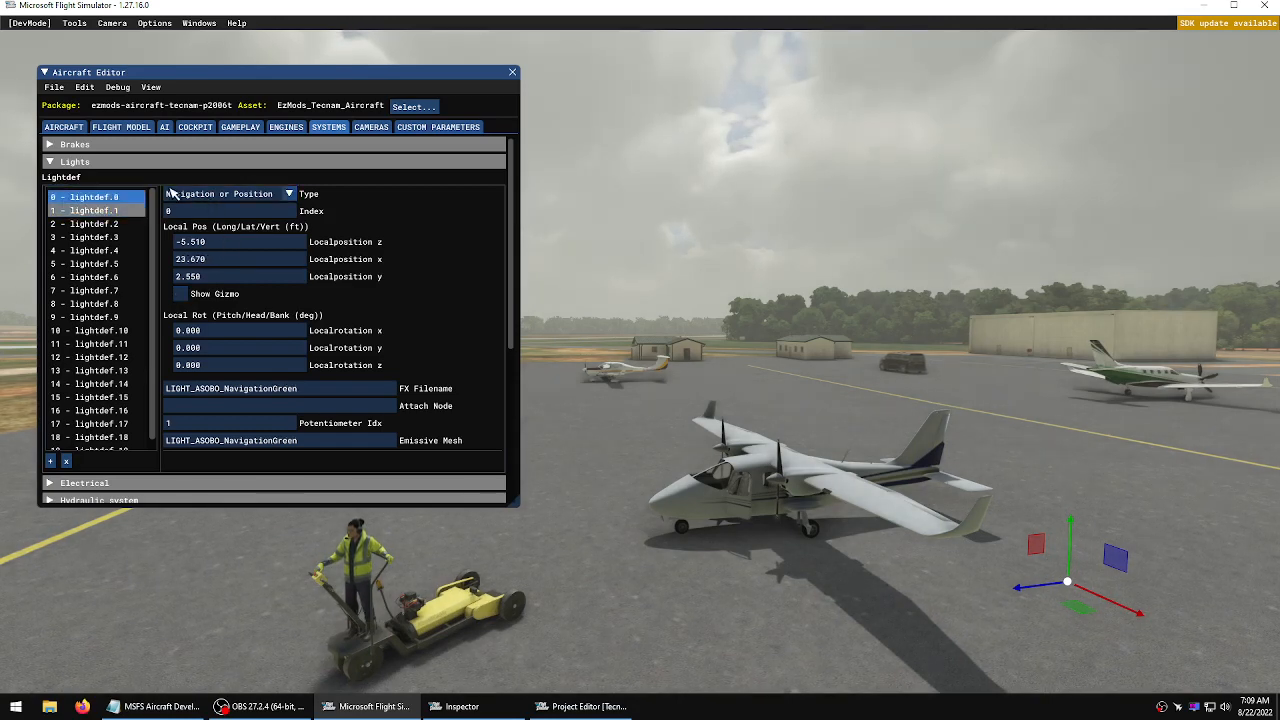
left_click(135, 197)
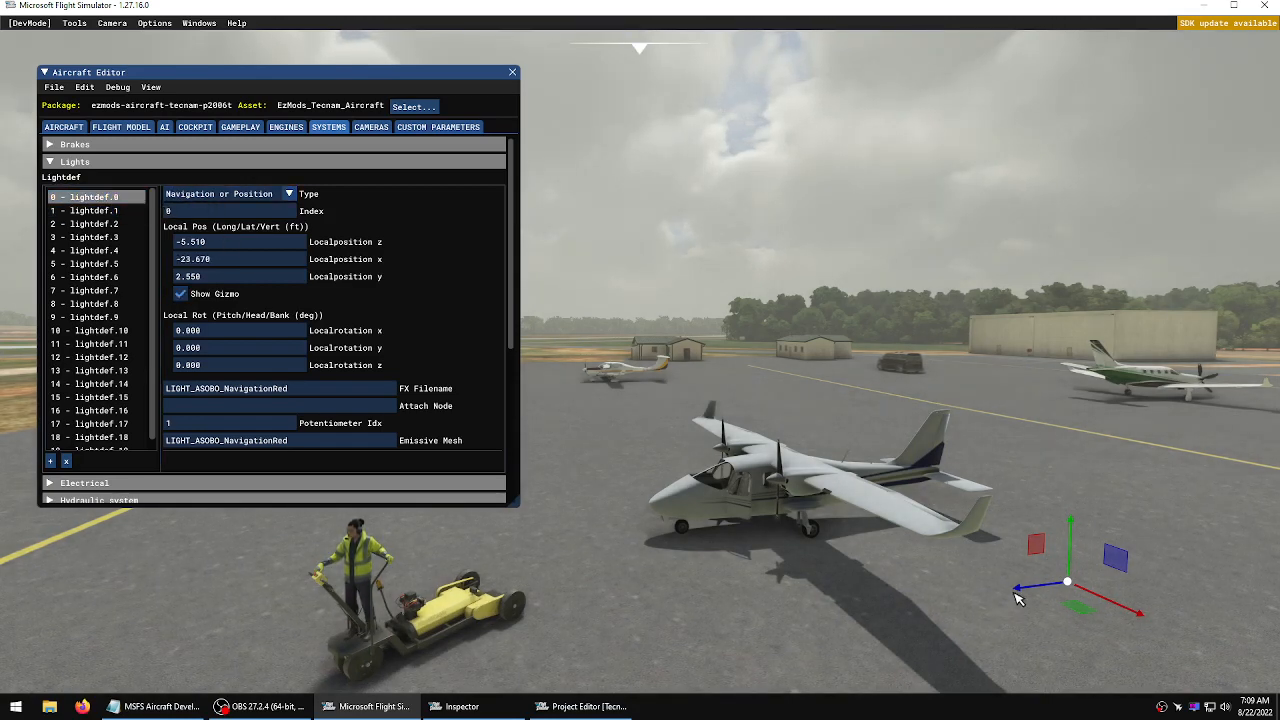
Drag the red navigation light lightdef.0 inboard along its lateral axis to about -18.2 ft
key("d")
key("w")
key("a")
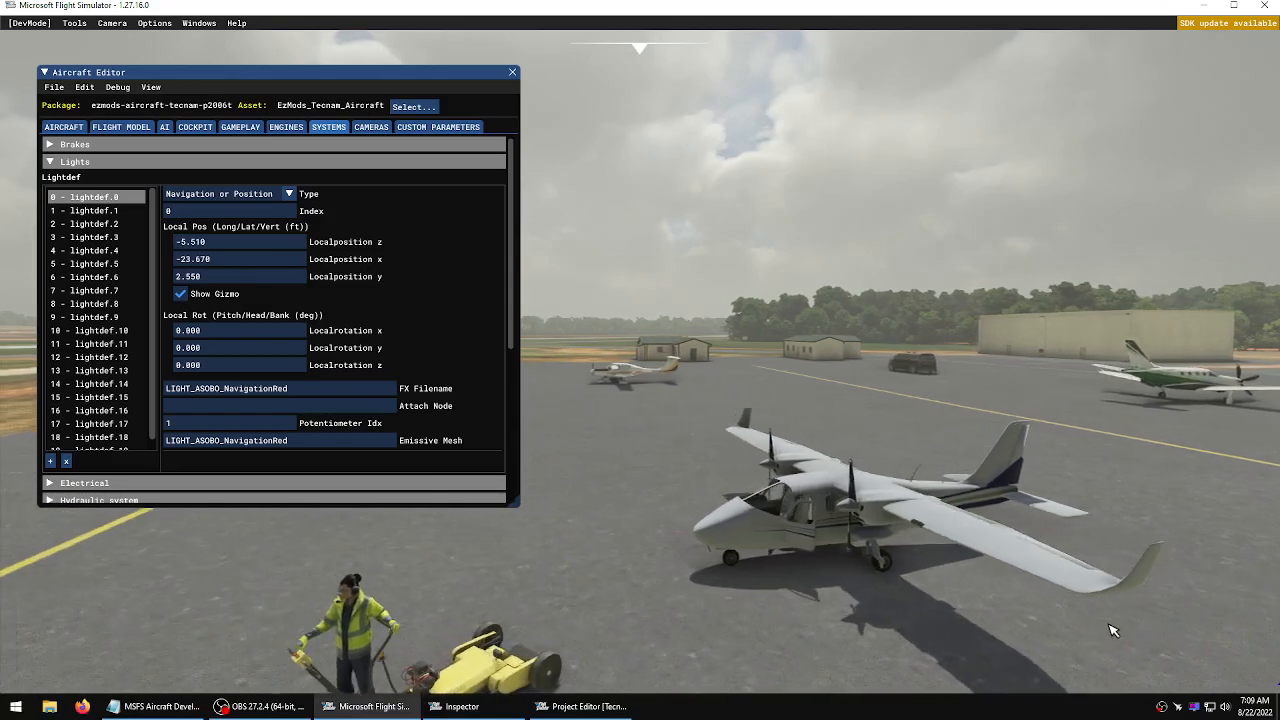
key("a")
key("a")
right_click_drag(1170, 635, 645, 363)
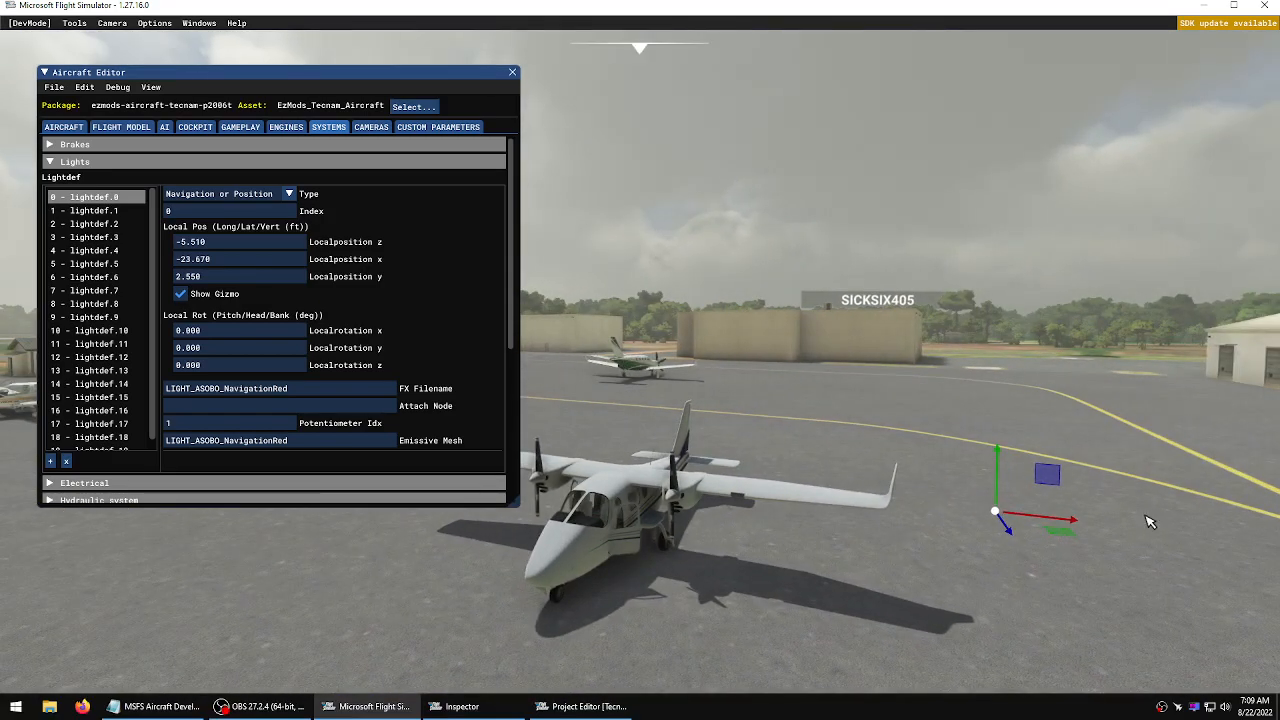
left_click_drag(1076, 531, 968, 523)
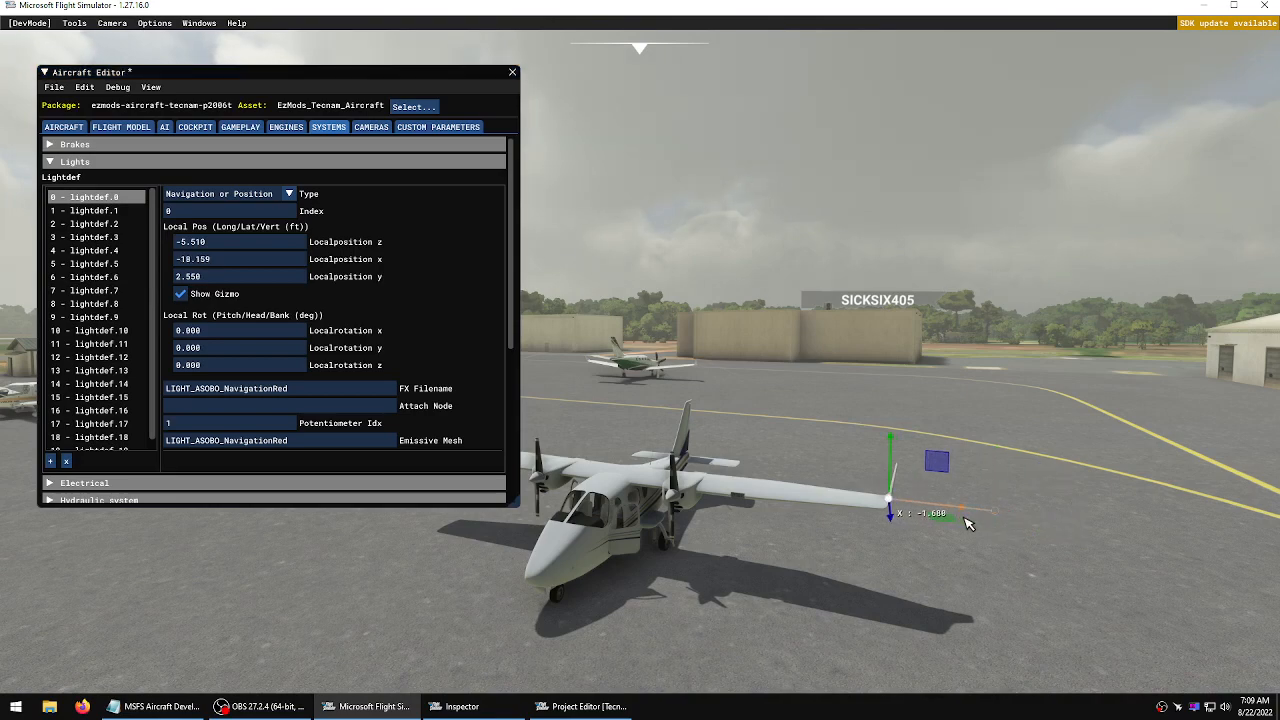
Move lightdef.0 up and aft onto the left wingtip, to about -6.5 ft long, -17.3 ft lat and 4.26 ft vert
key("d")
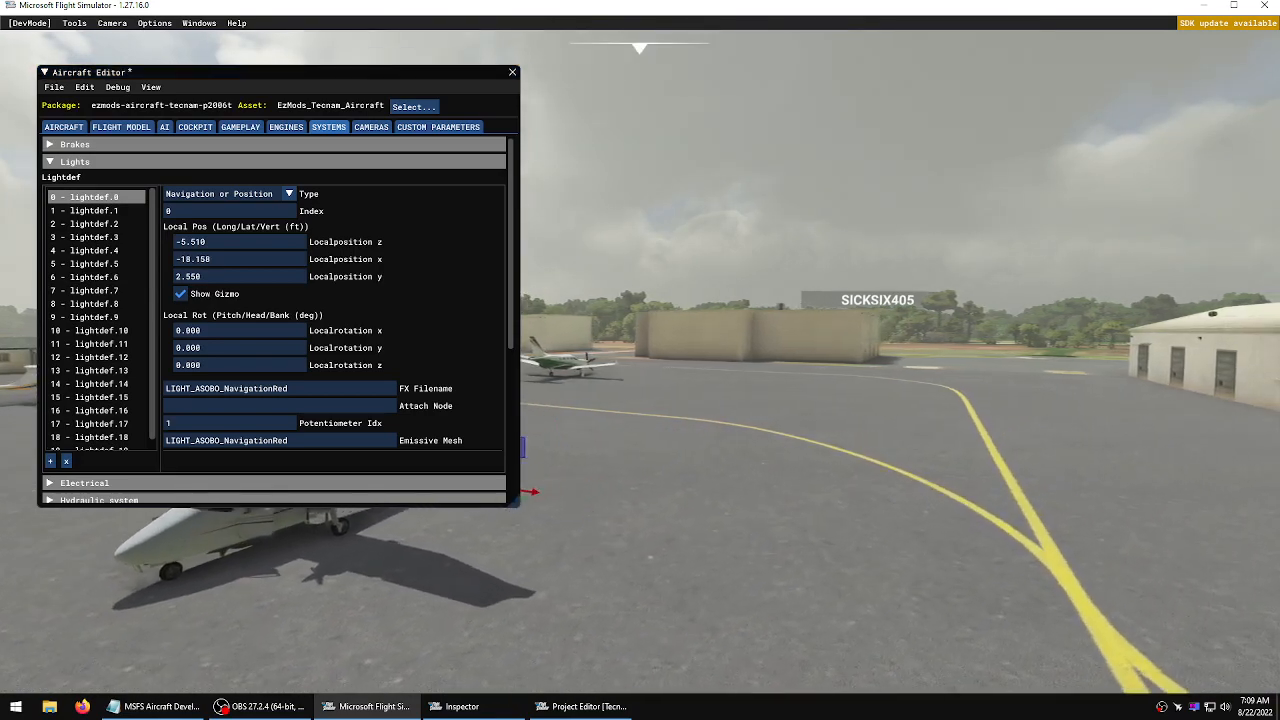
key("d")
right_click_drag(645, 363, 390, 363)
key("w")
key("d")
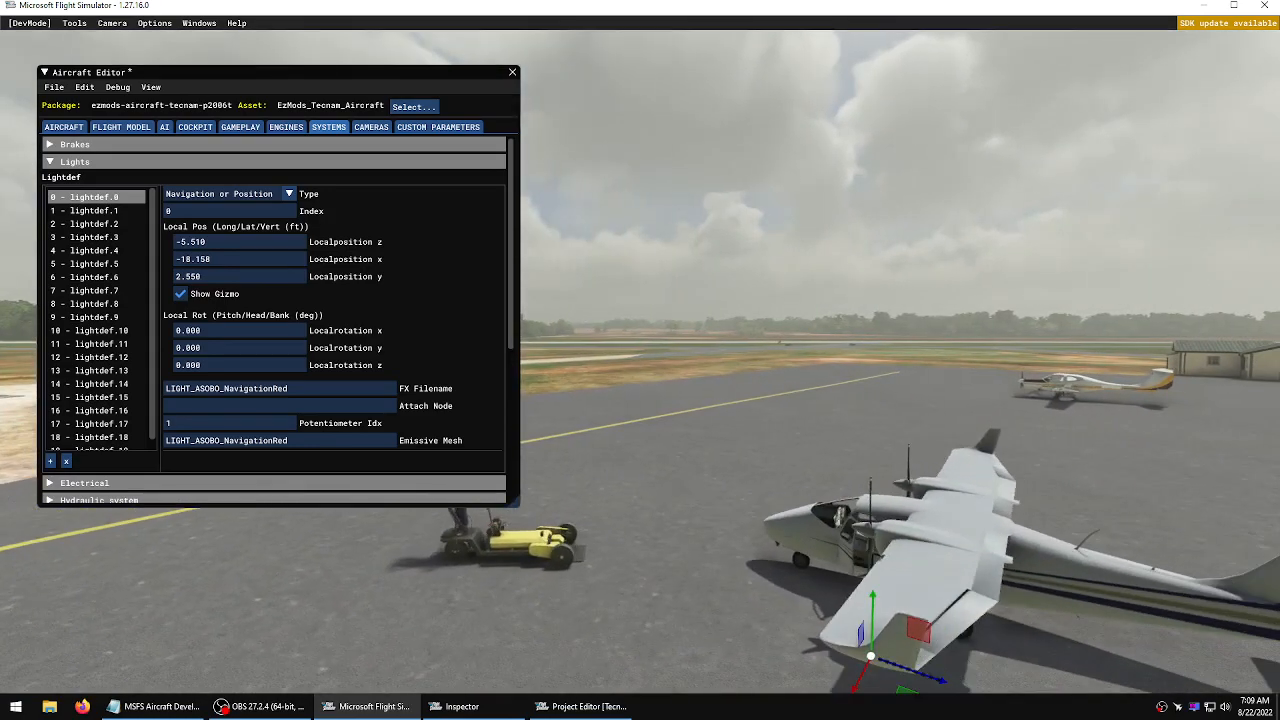
key("f")
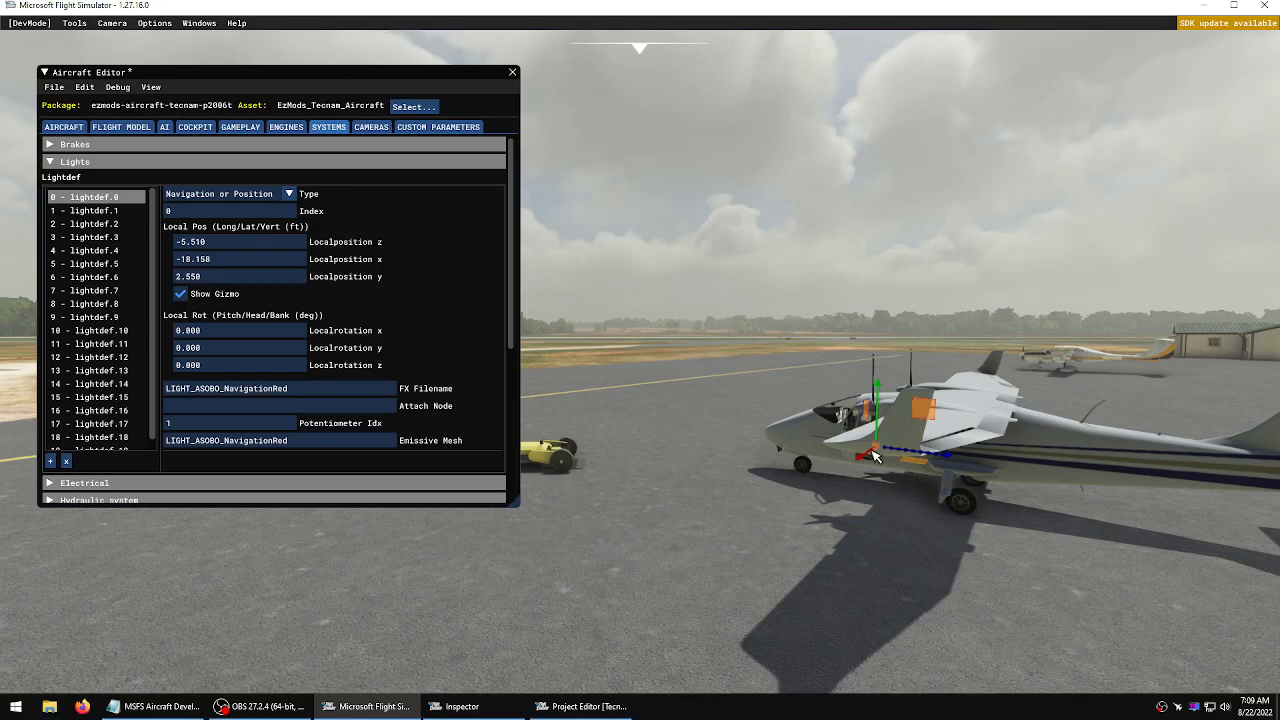
left_click_drag(876, 453, 920, 397)
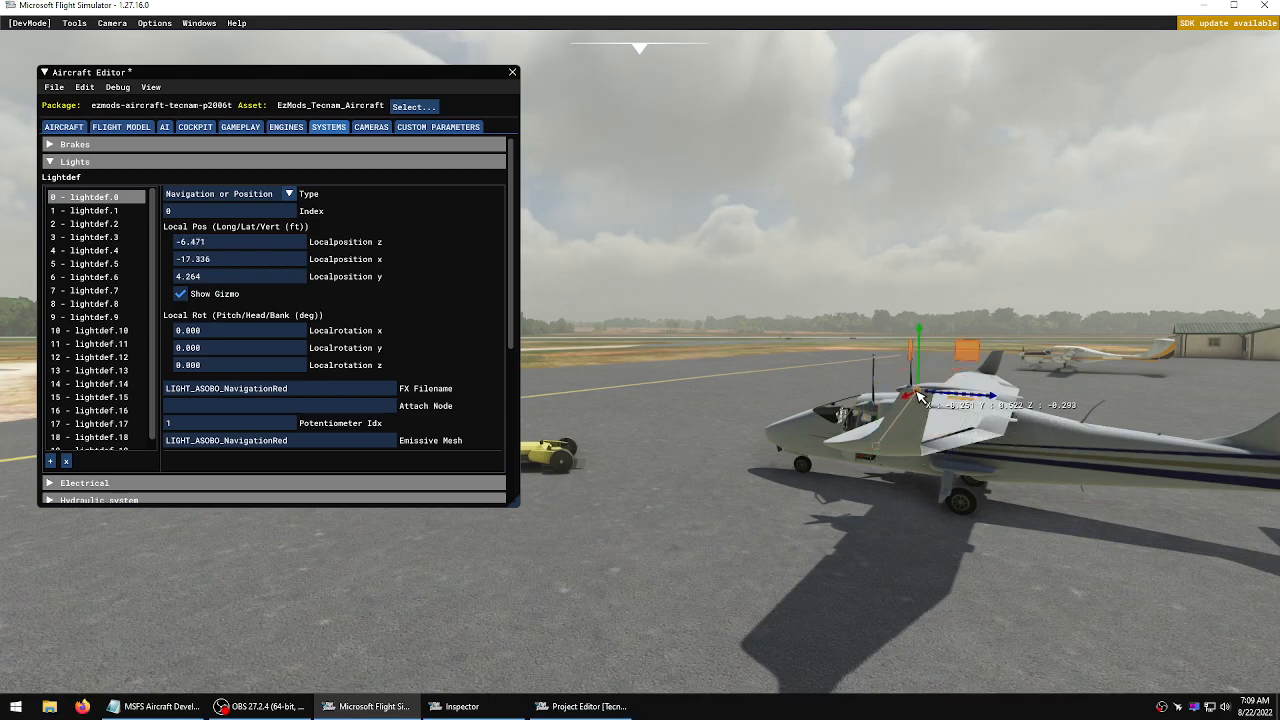
Shift lightdef.0 outboard along the left wing to about -18.6 ft lateral
key("a")
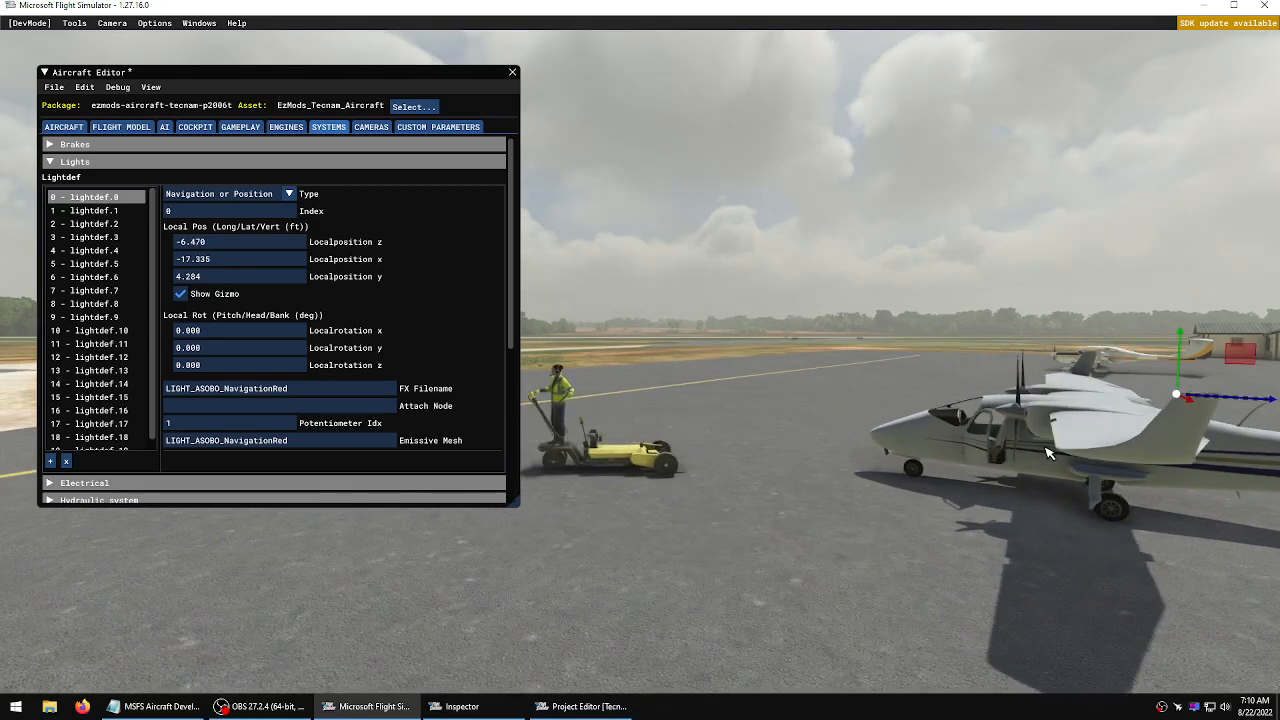
key("a")
right_click_drag(1045, 447, 1048, 450)
key("w")
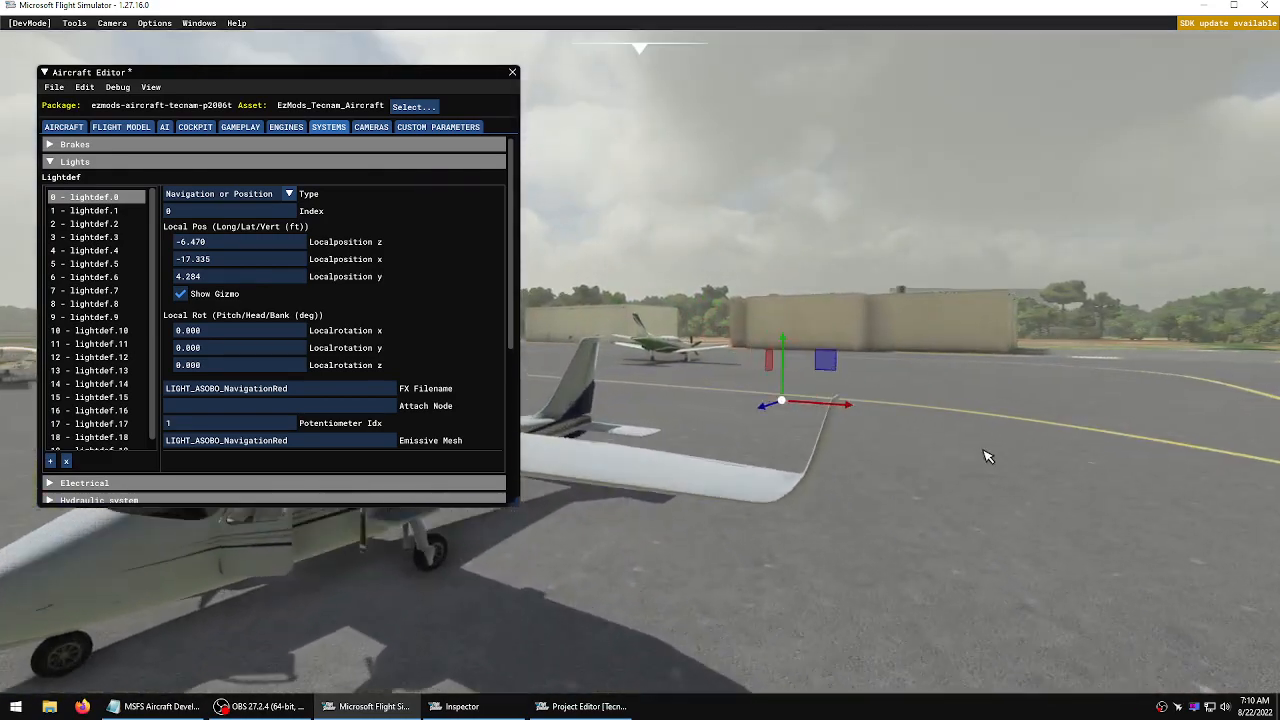
key("w")
left_click_drag(990, 471, 1098, 478)
key("d")
key("d")
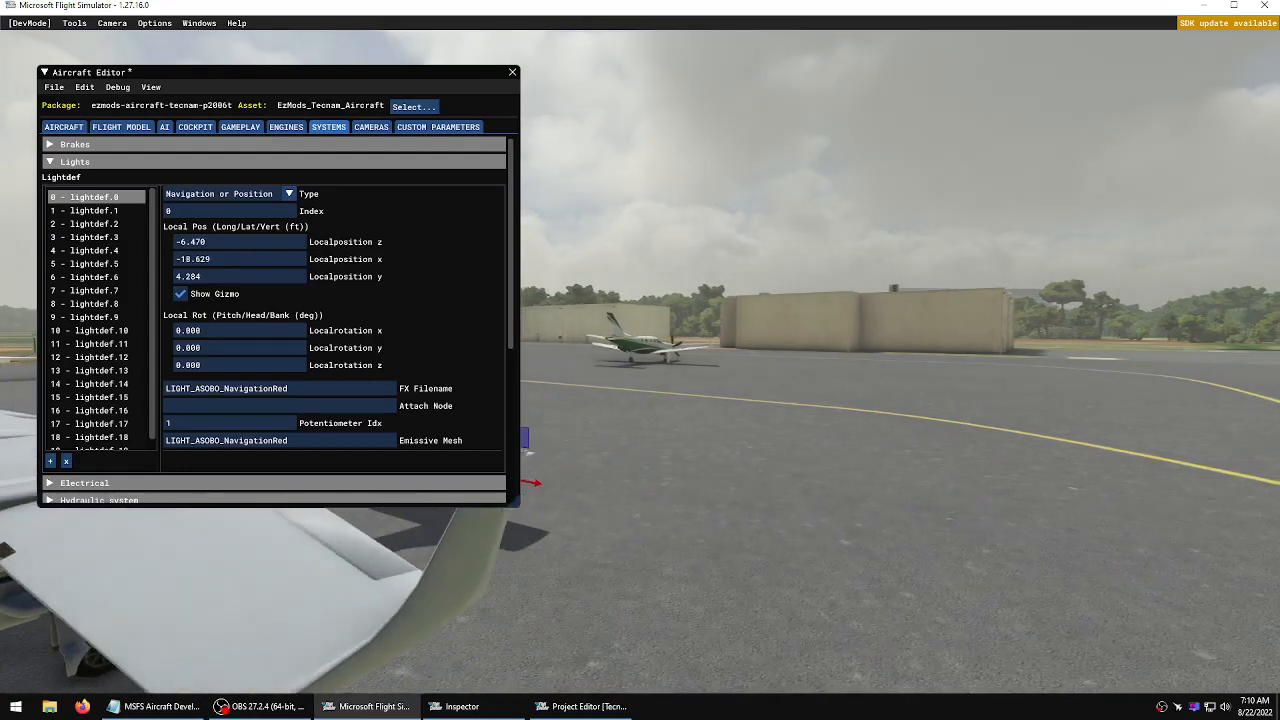
Raise lightdef.0 to about 4.45 ft and move it aft to about -6.65 ft at the left winglet tip
key("s")
right_click_drag(1054, 512, 904, 512)
right_click_drag(1064, 480, 964, 480)
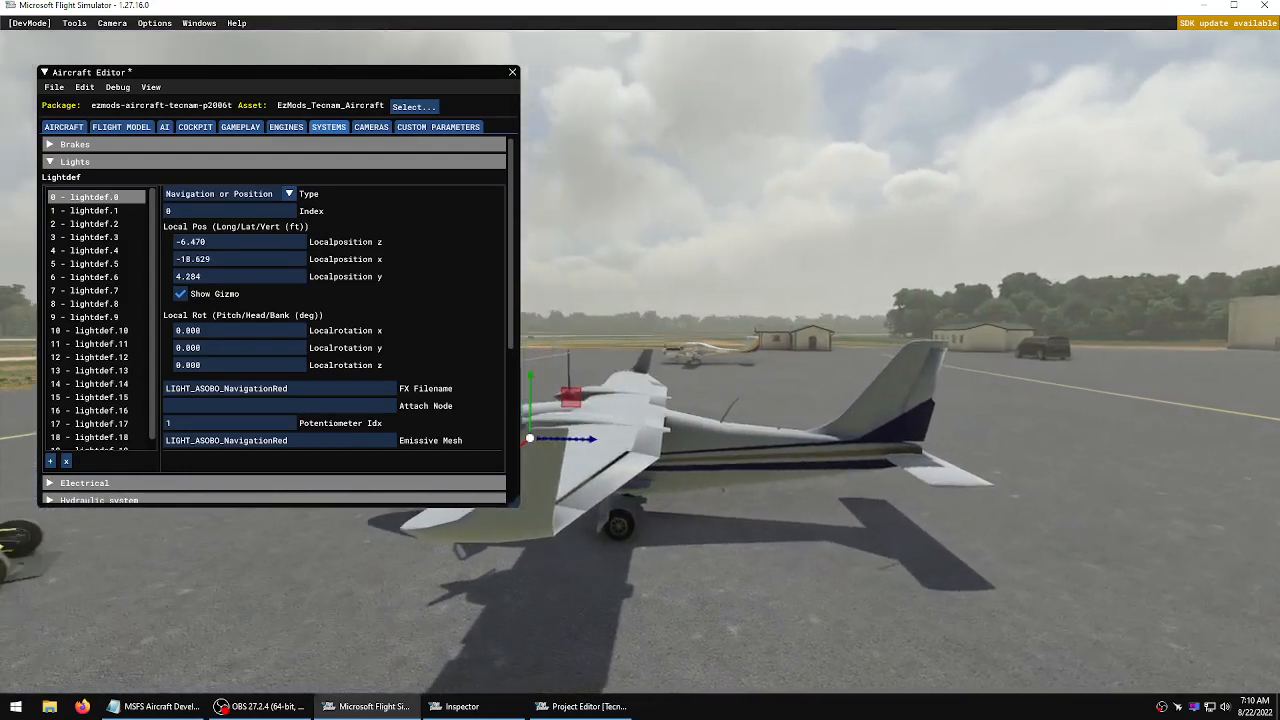
key("a")
key("d")
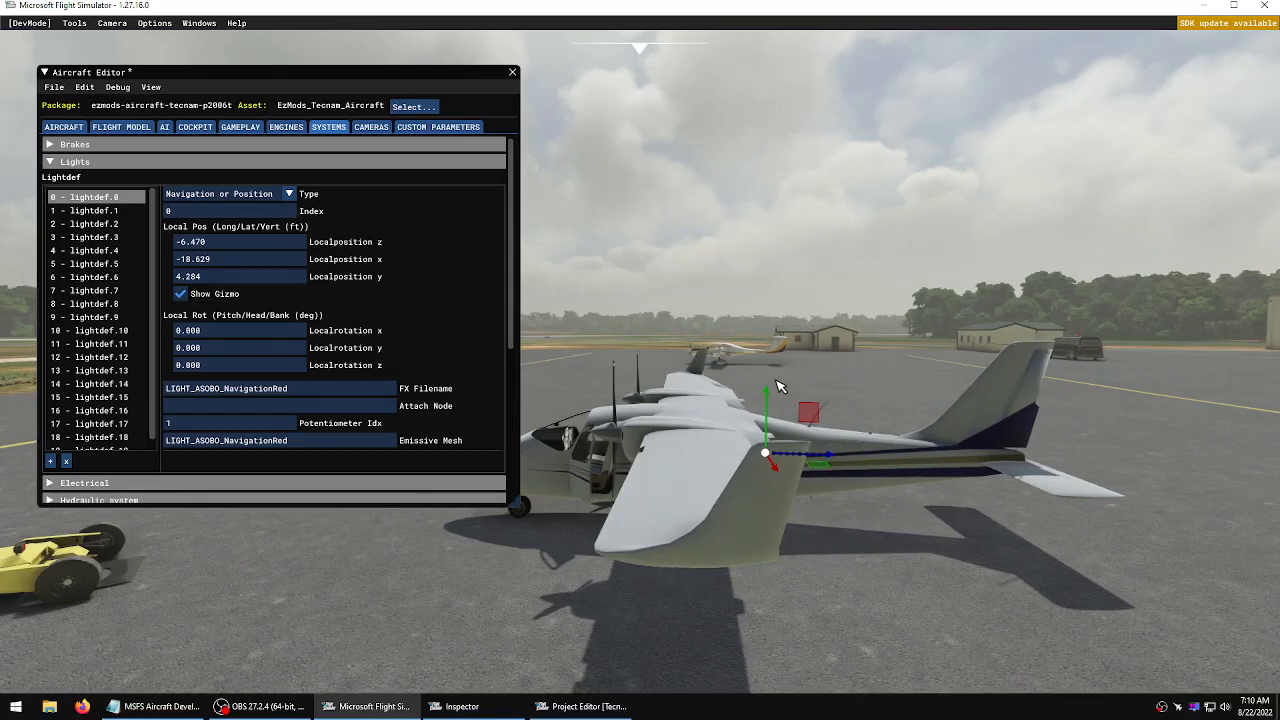
key("f")
left_click_drag(777, 375, 780, 361)
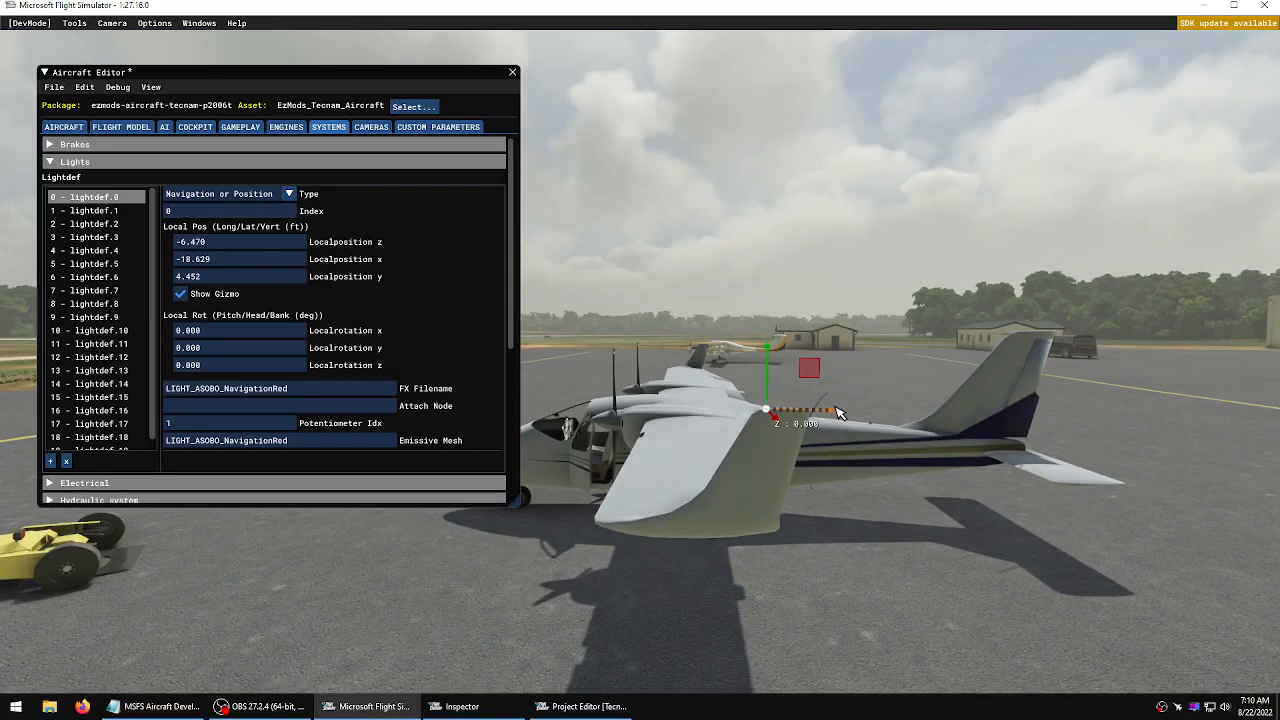
left_click_drag(838, 412, 846, 412)
key("a")
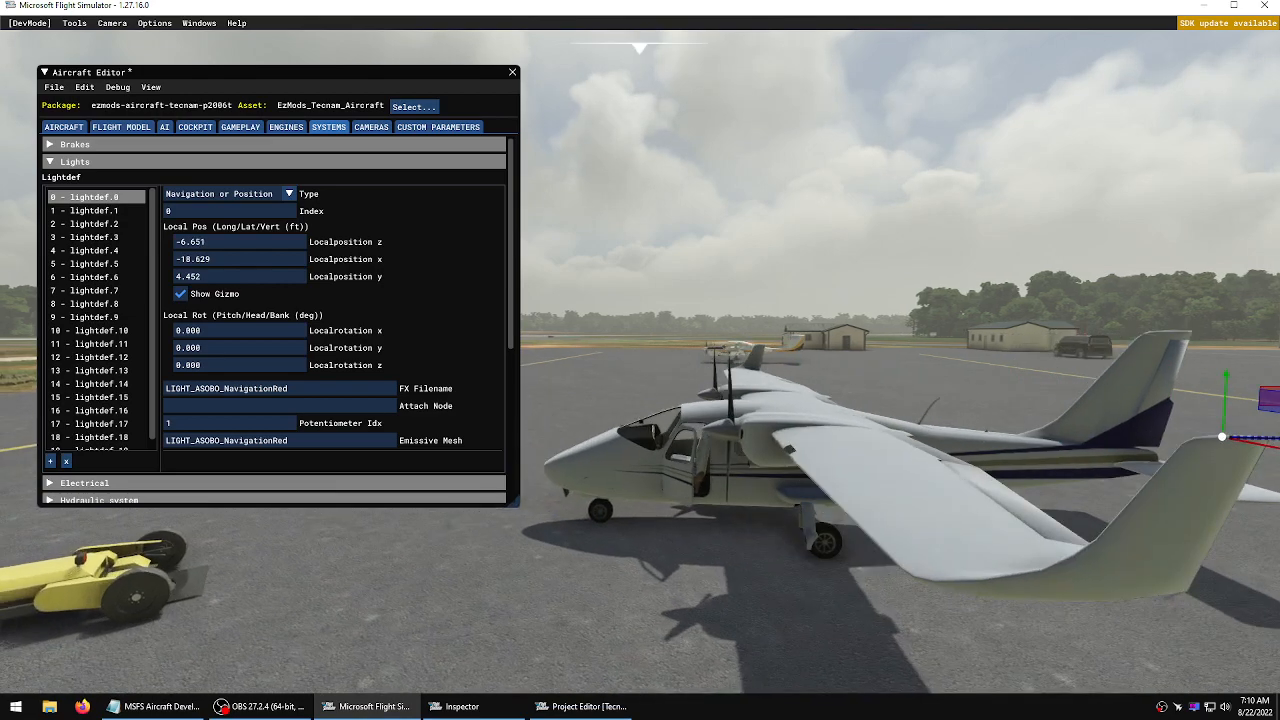
right_click_drag(809, 433, 940, 433)
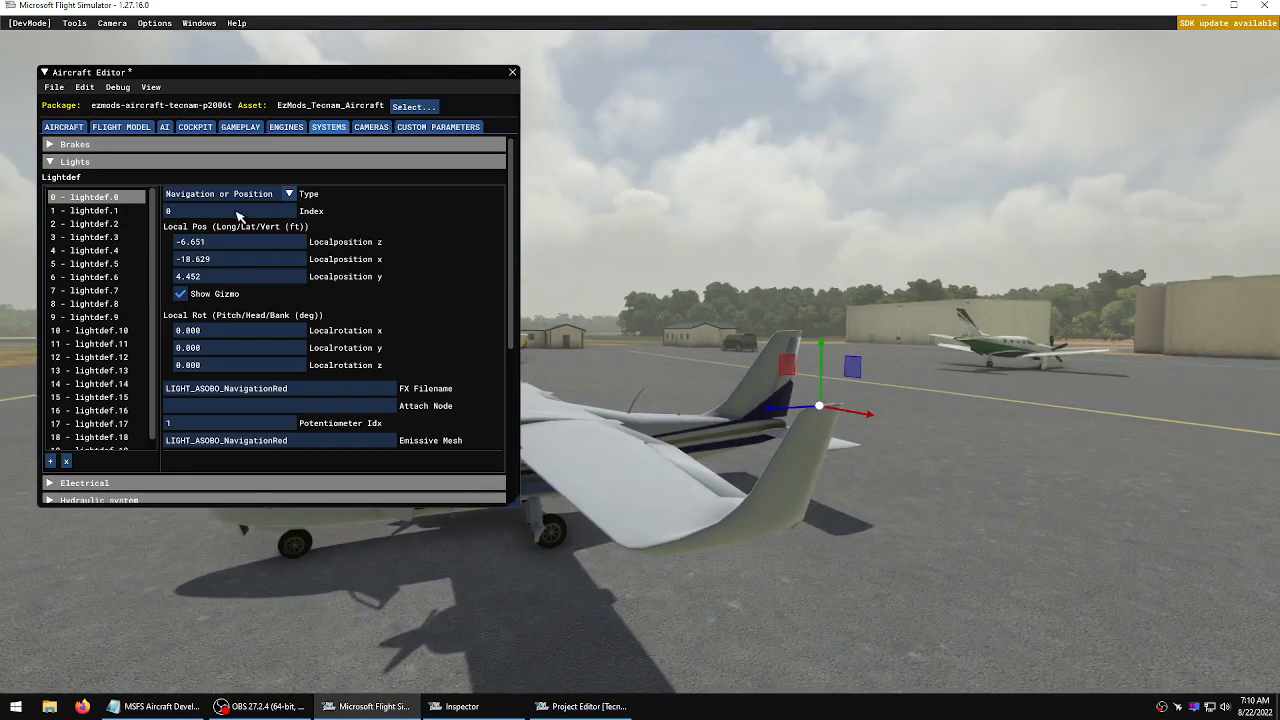
Select lightdef.1, show its gizmo, and move the green light onto the right wingtip at about -7.3, 18.4, 4.42 ft
left_click(106, 211)
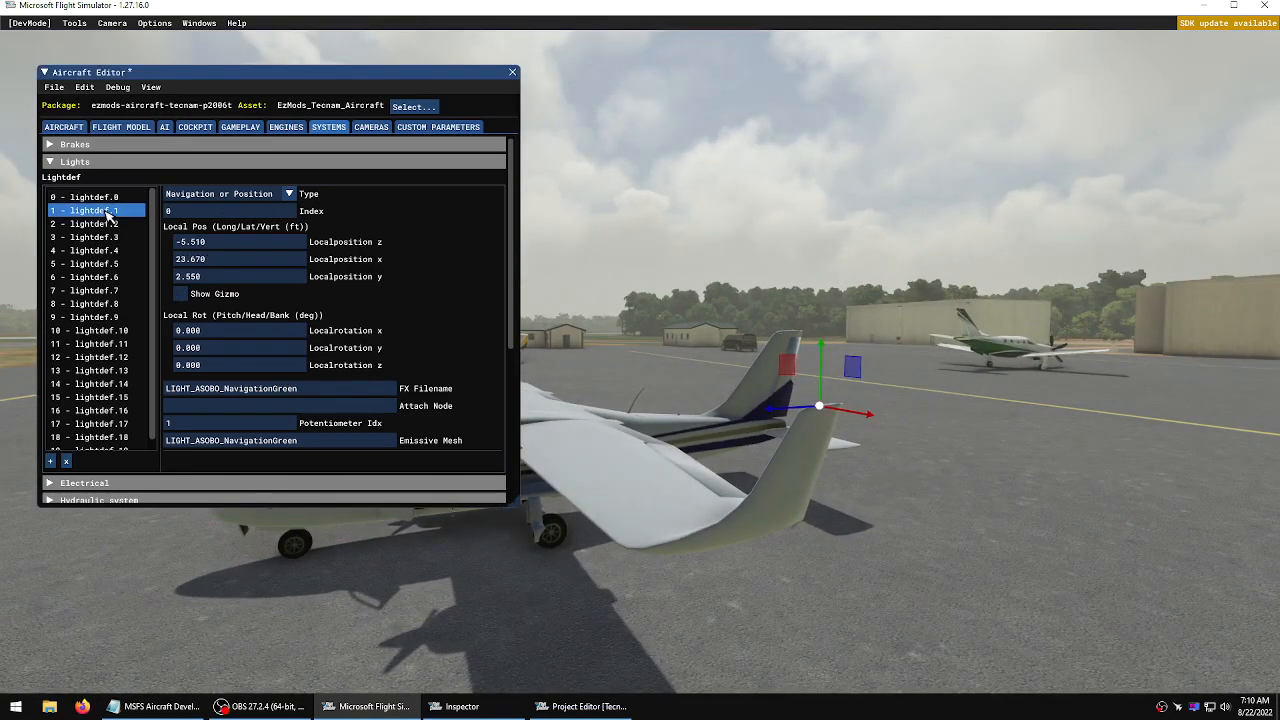
left_click(182, 294)
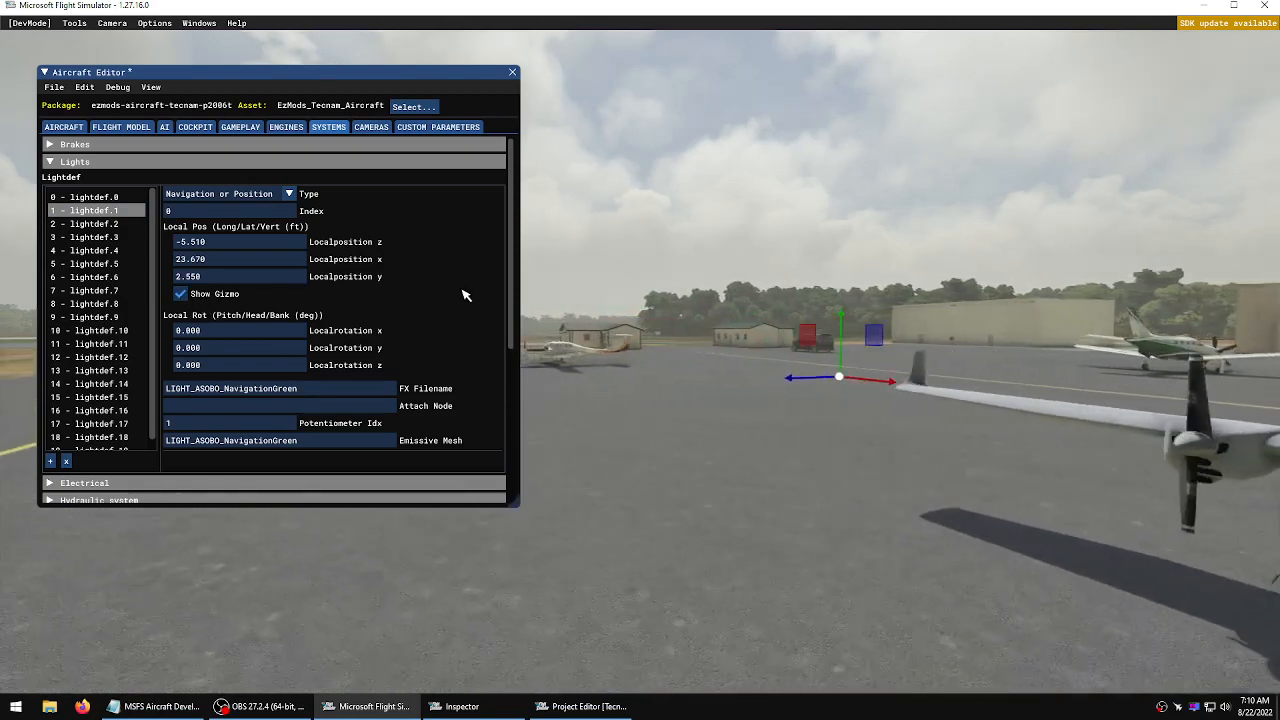
key("a")
key("w")
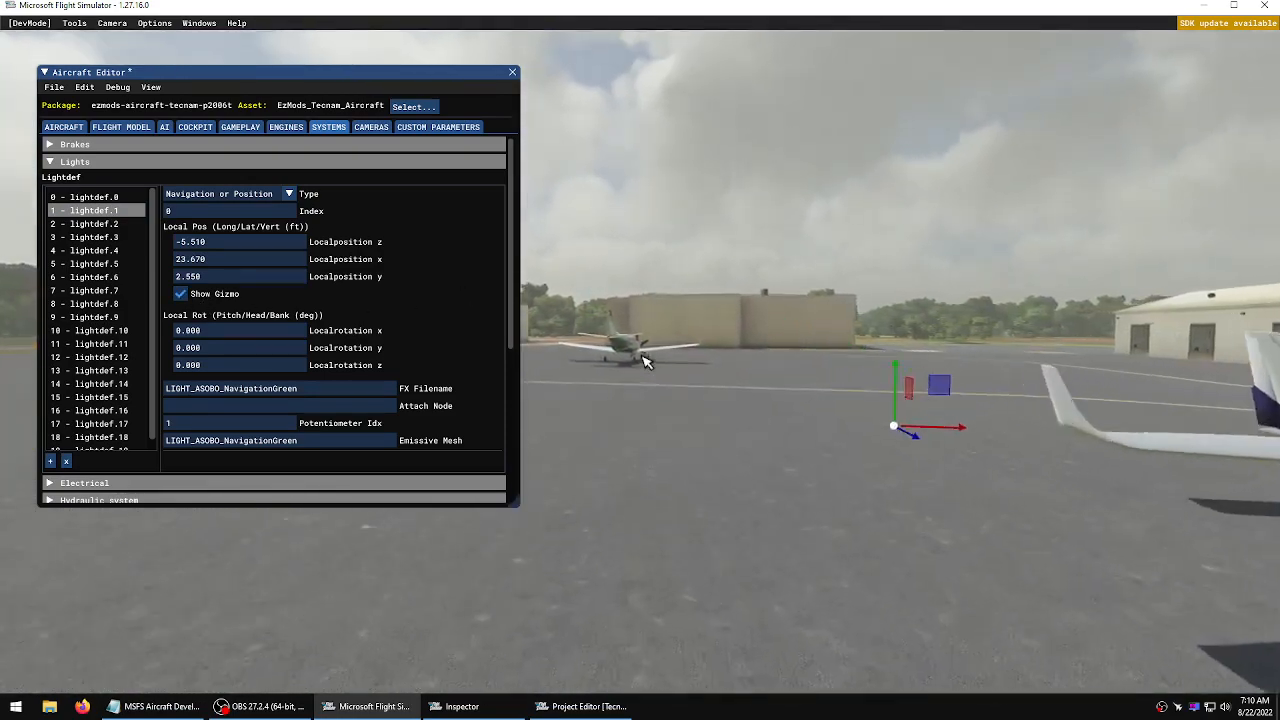
key("d")
key("w")
key("s")
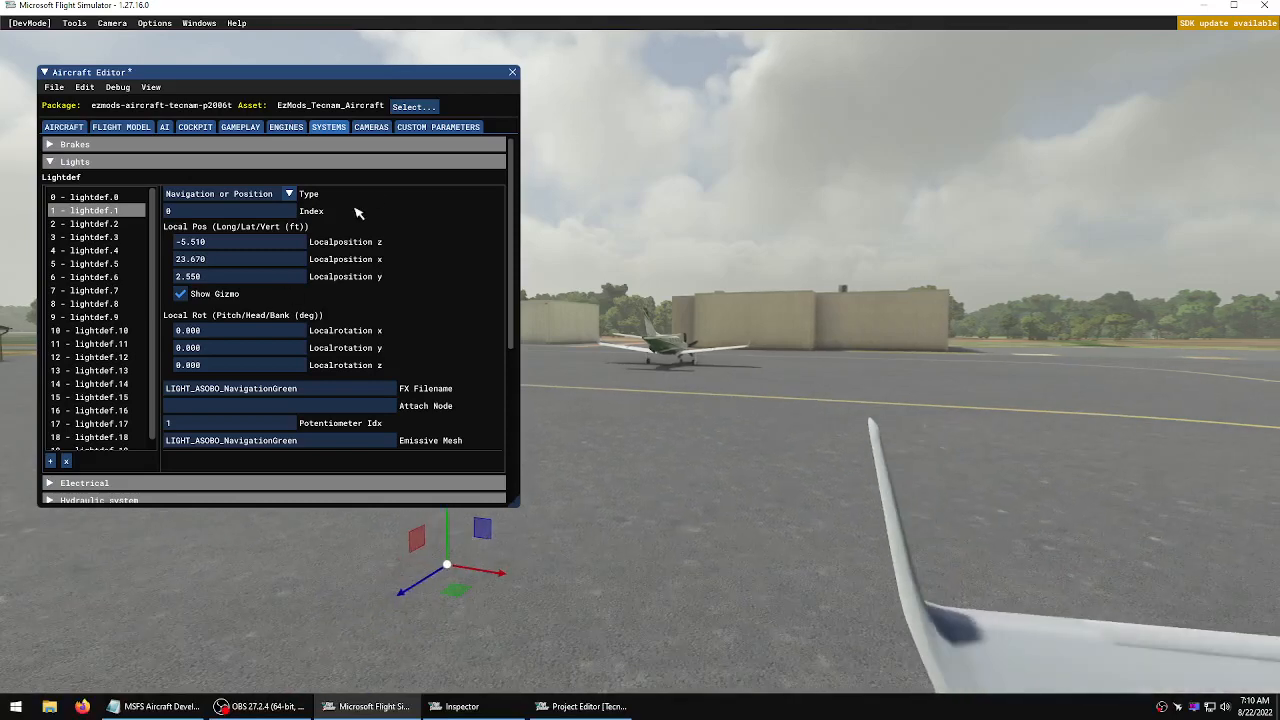
key("s")
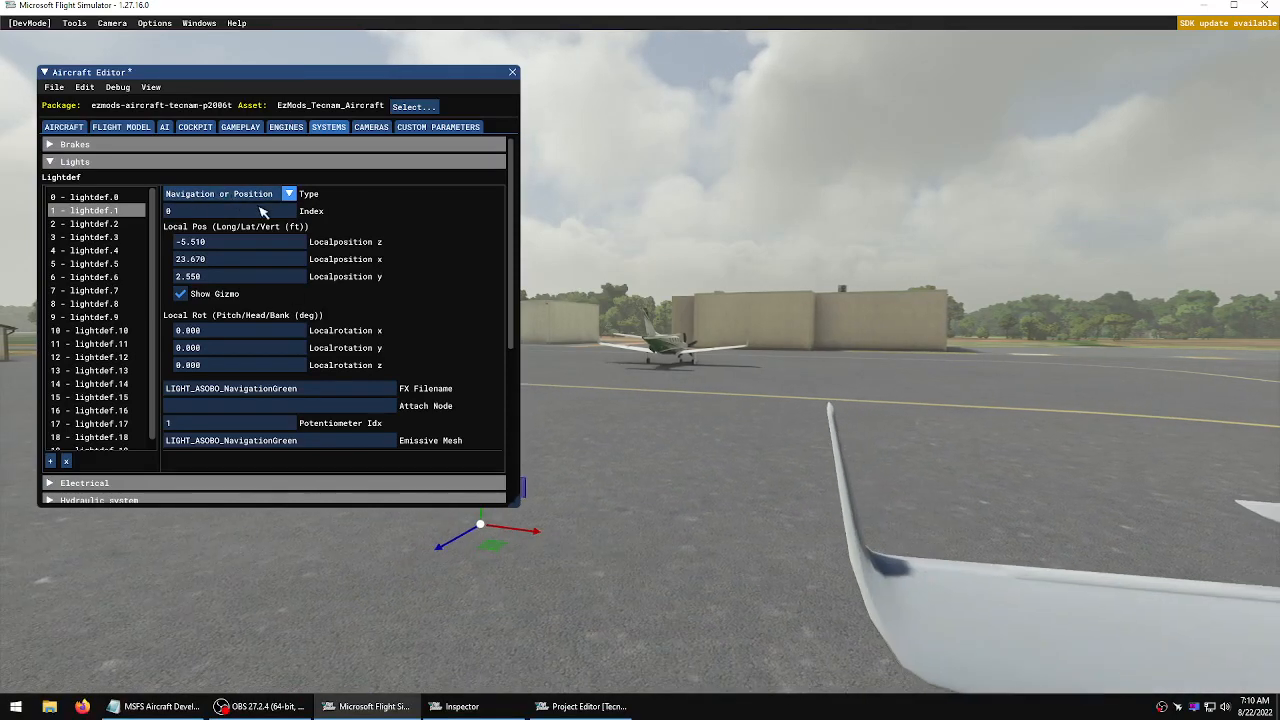
key("a")
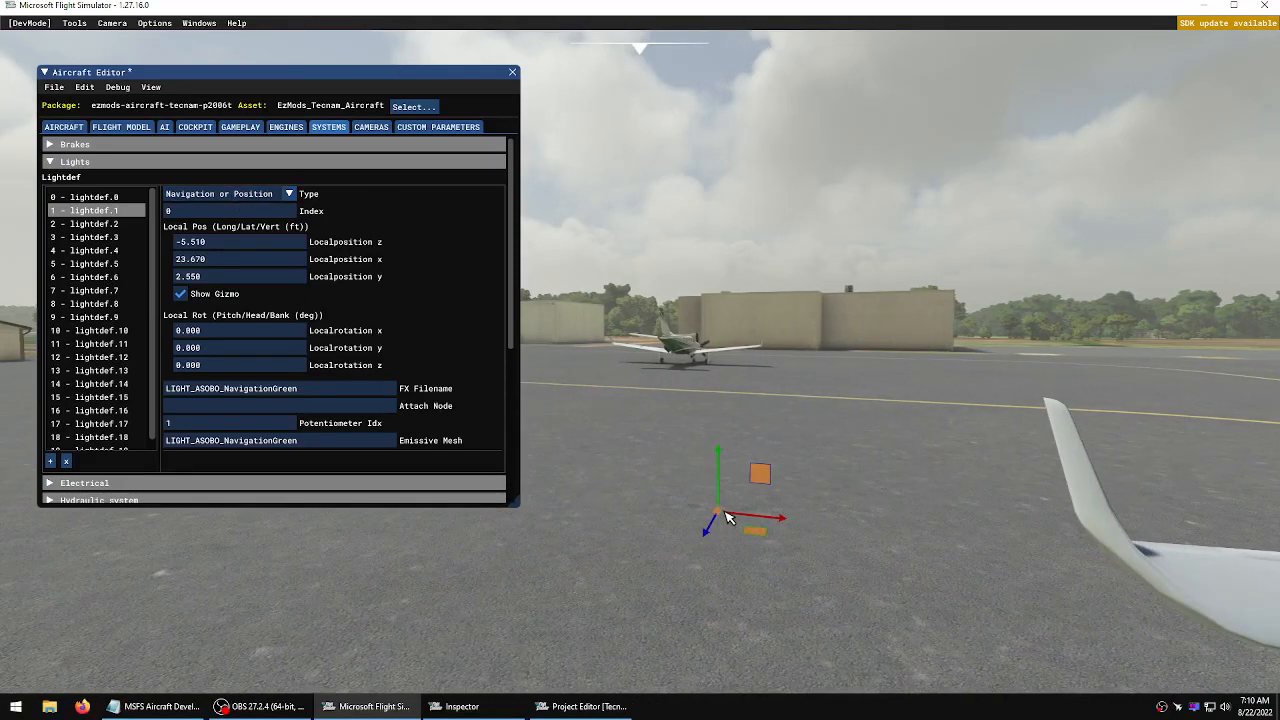
left_click_drag(726, 516, 1060, 409)
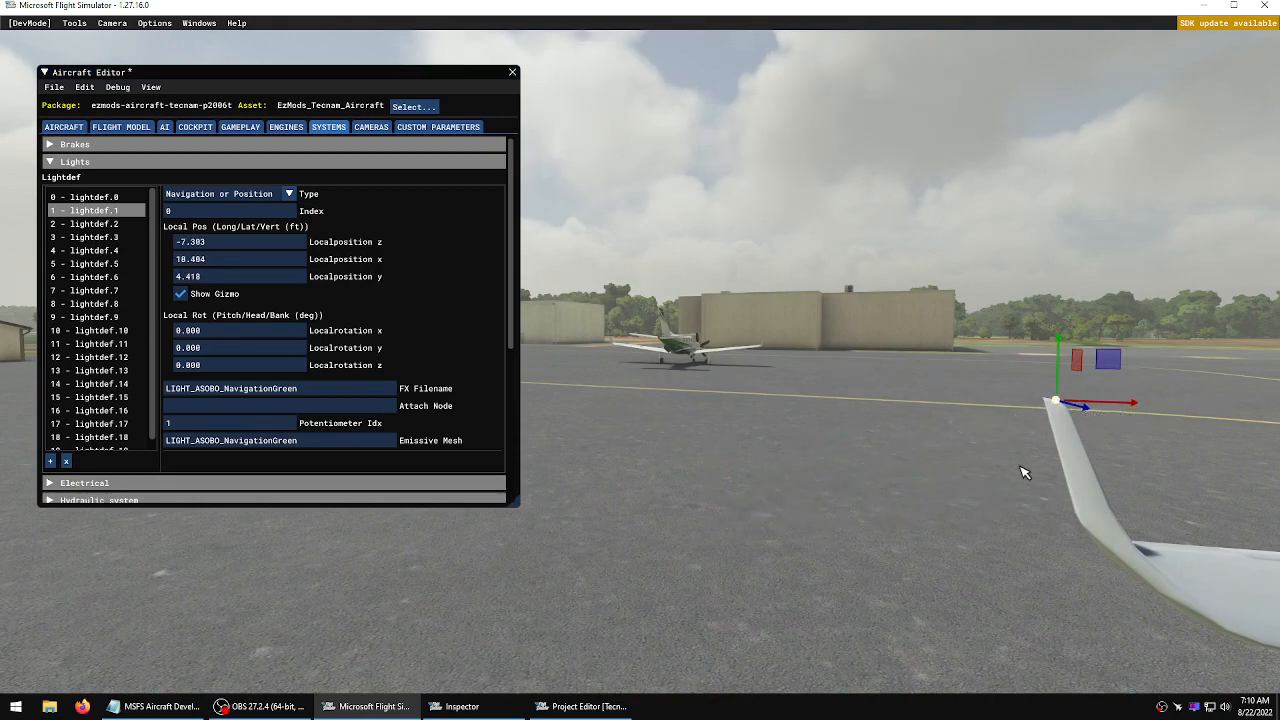
Fine-tune lightdef.1 to about -6.6 ft longitudinal, 18.65 ft lateral and 4.47 ft vertical at the right winglet tip
key("a")
key("KP_6")
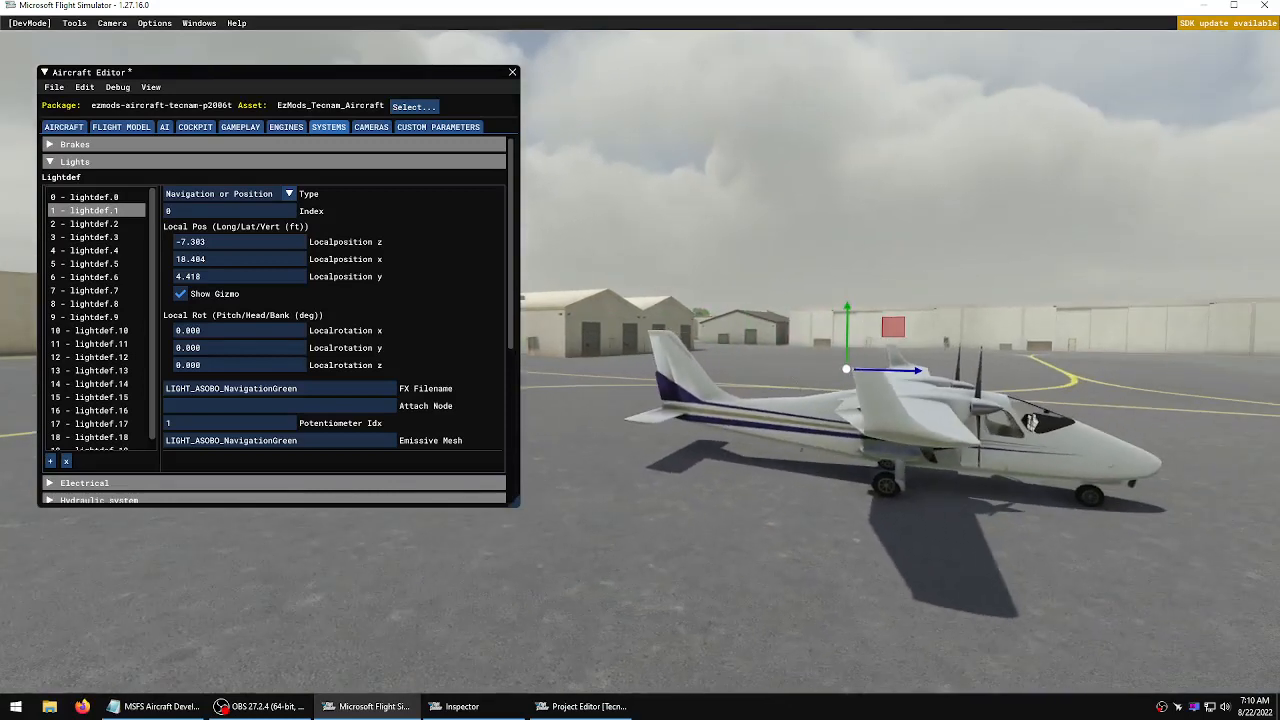
key("w")
key("a")
key("d")
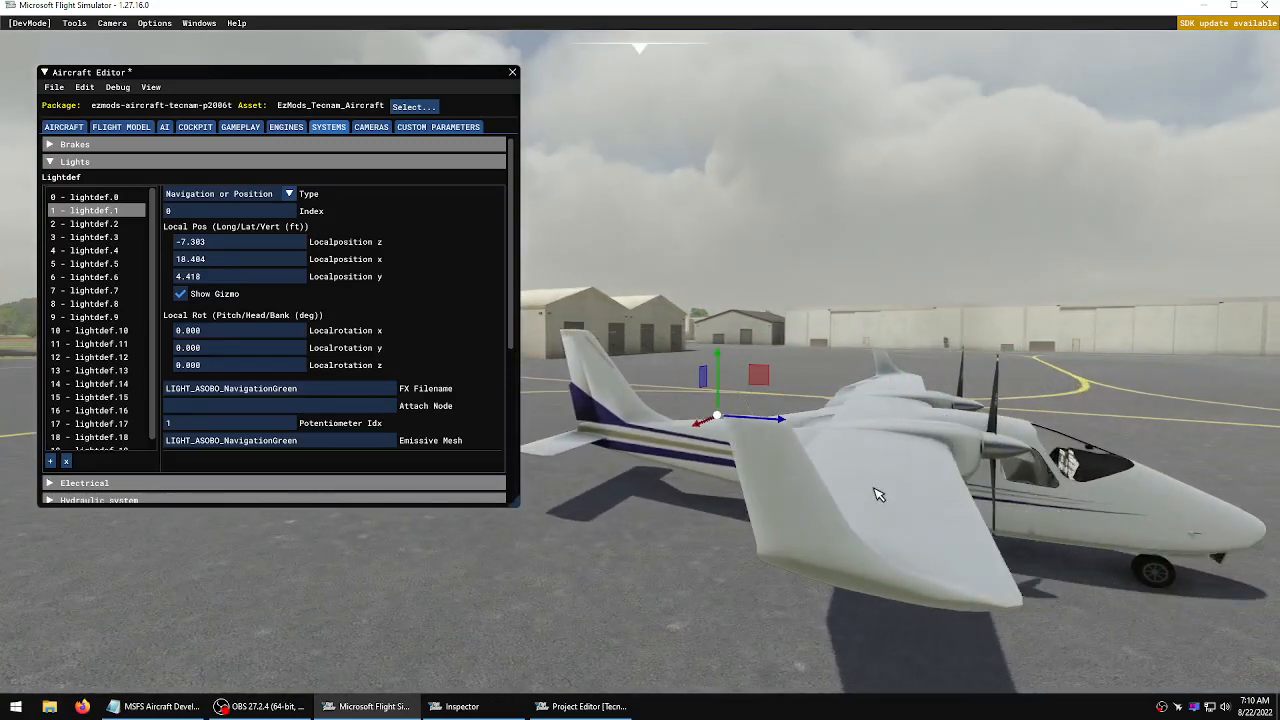
left_click_drag(783, 424, 840, 427)
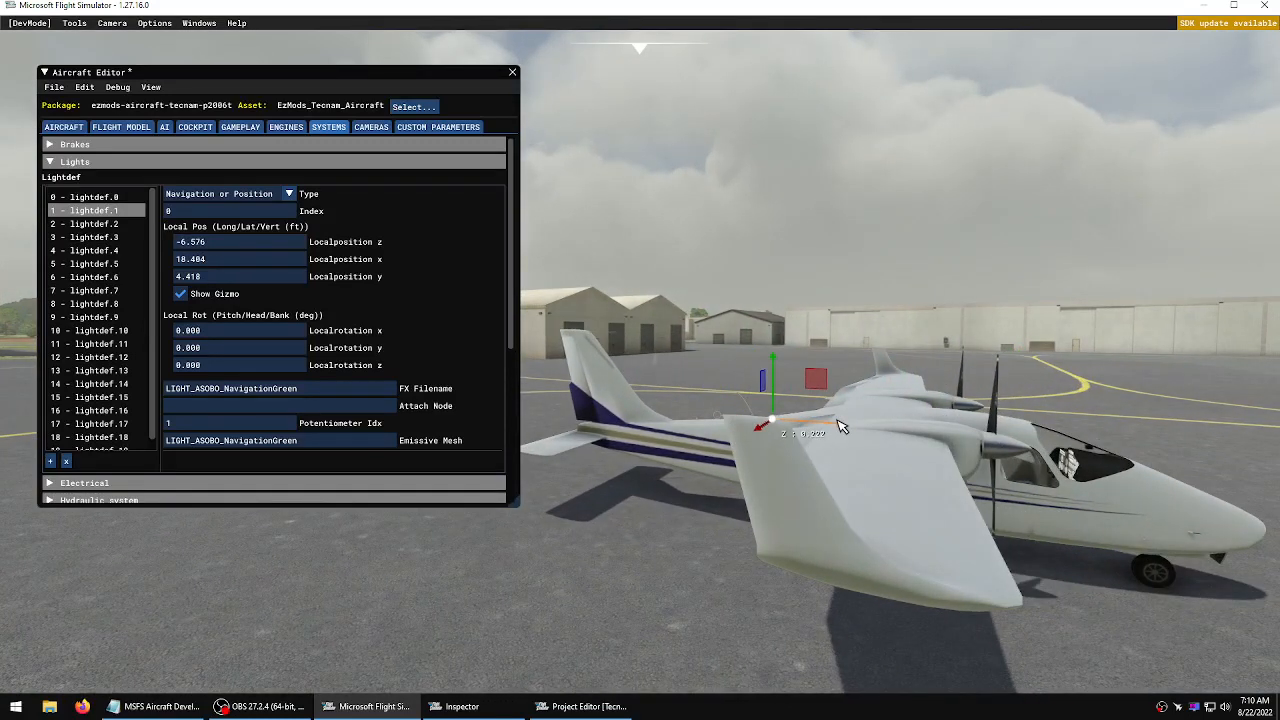
key("d")
key("KP_4")
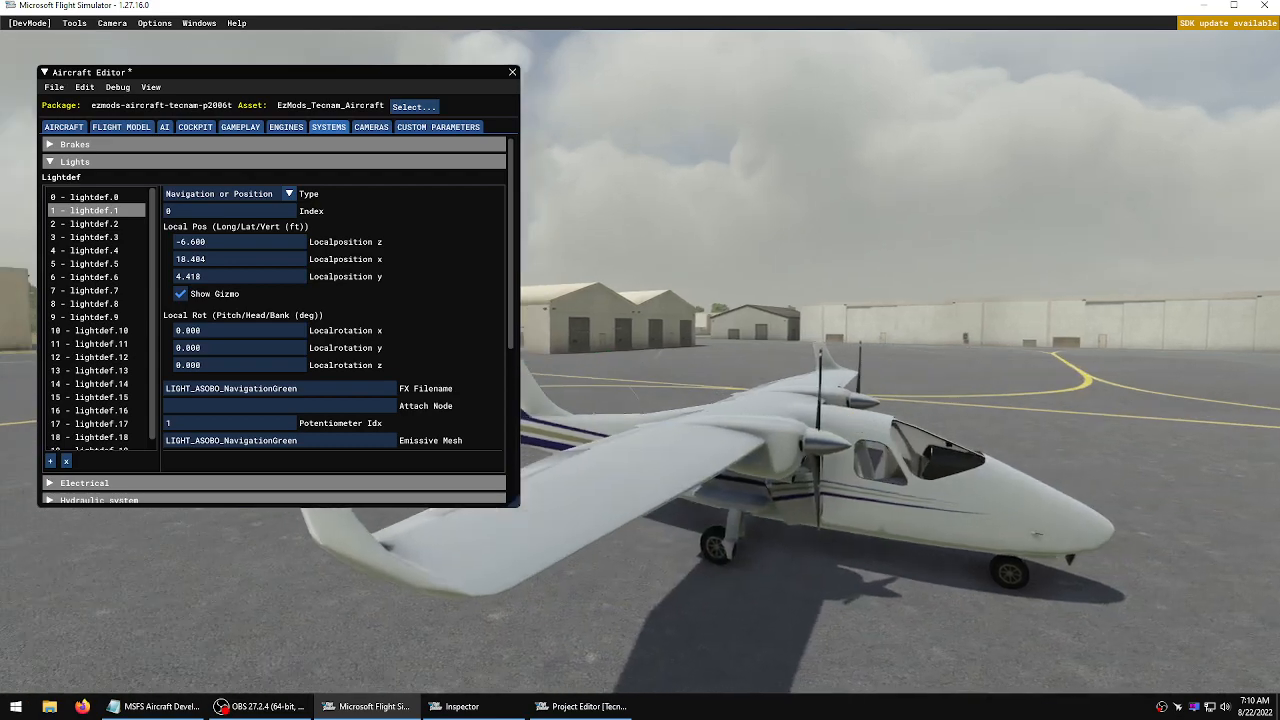
key("d")
key("KP_4")
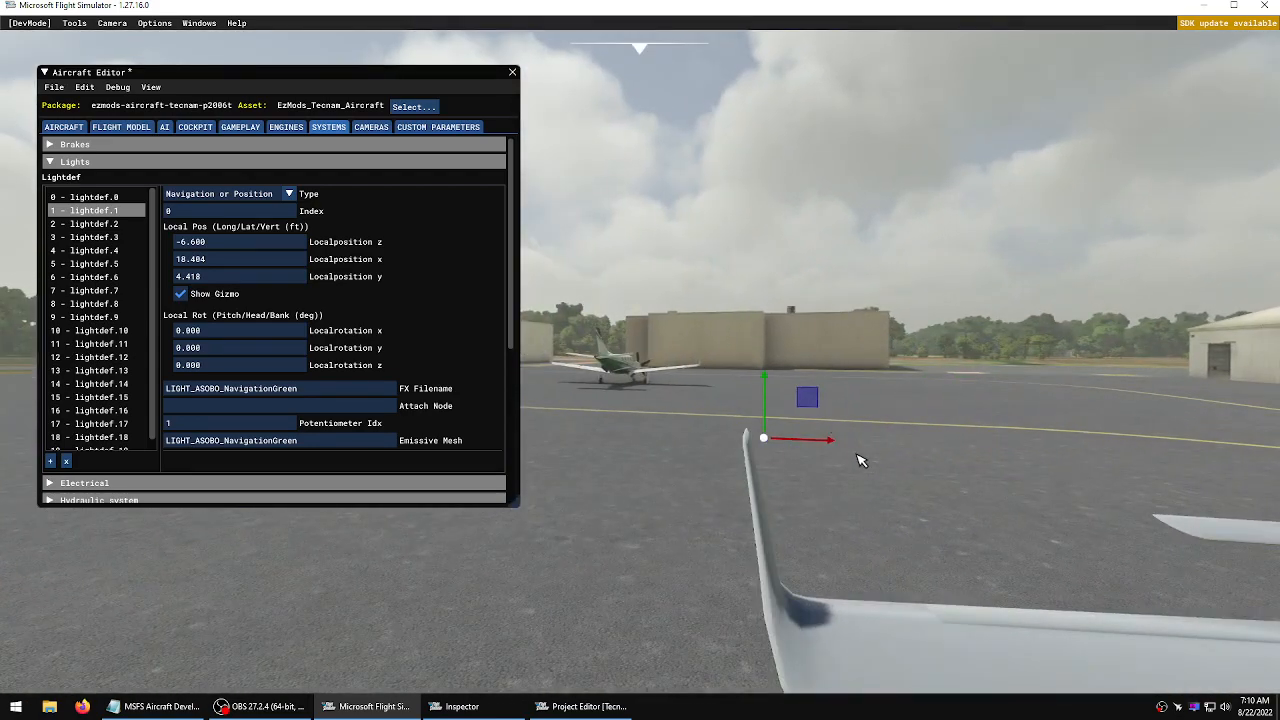
left_click_drag(836, 451, 816, 447)
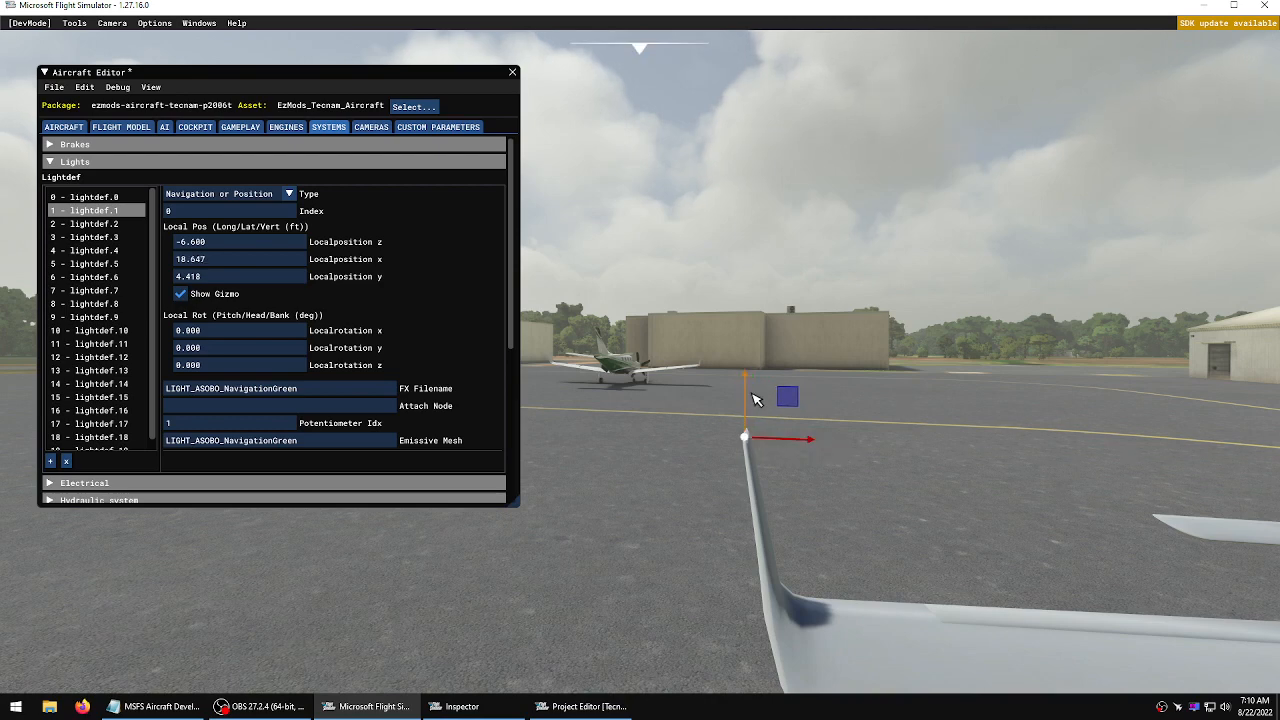
left_click_drag(749, 381, 753, 372)
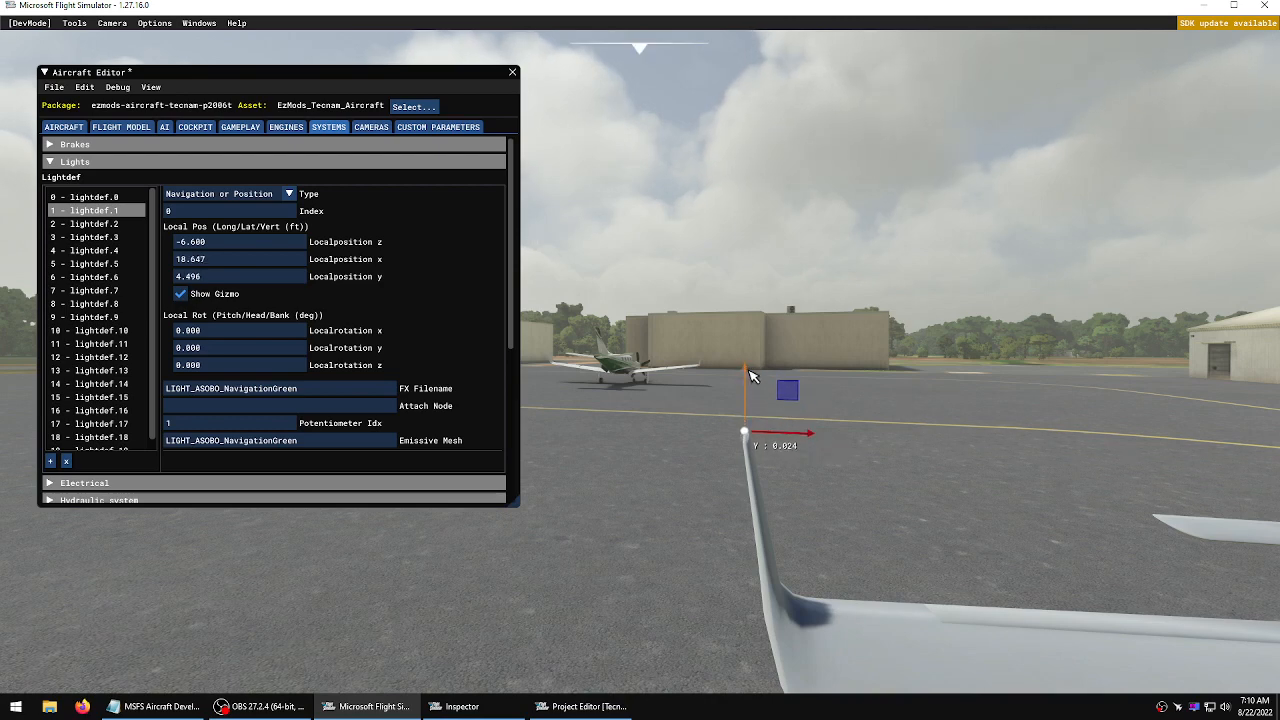
key("KP_6")
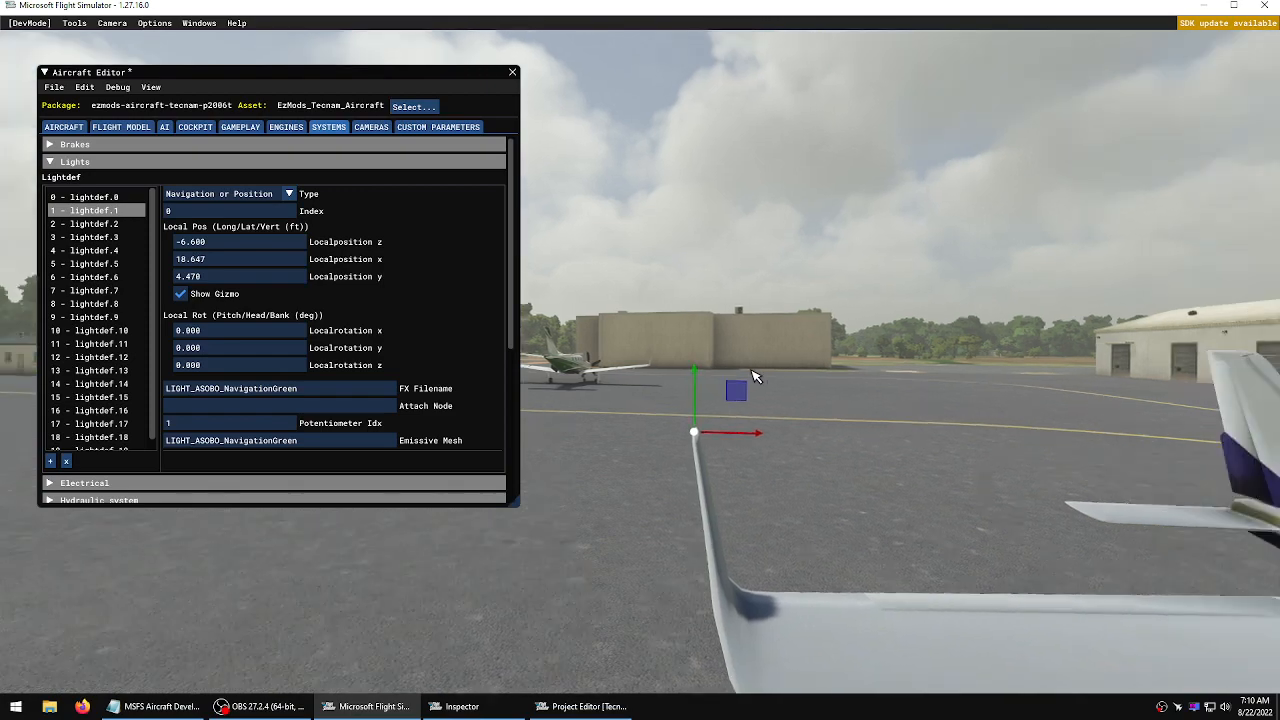
Orbit around the right wing to inspect the placement of lightdef.1
key("a")
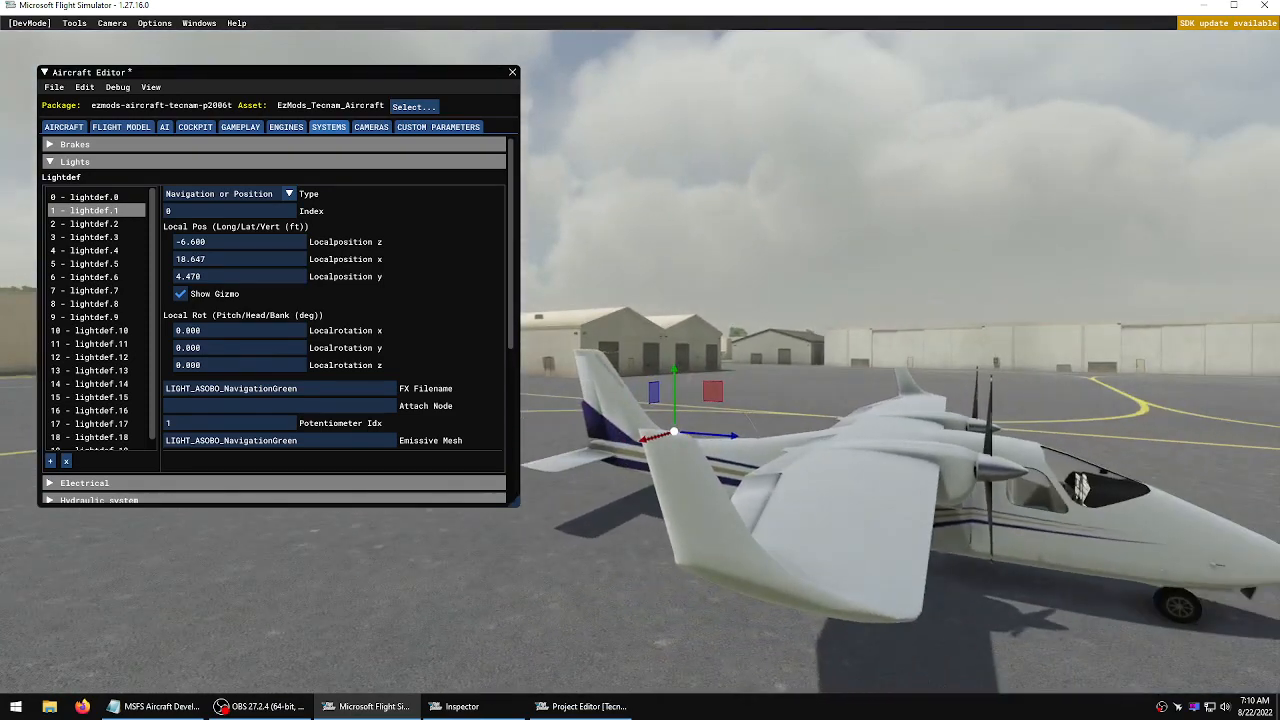
key("KP_4")
key("d")
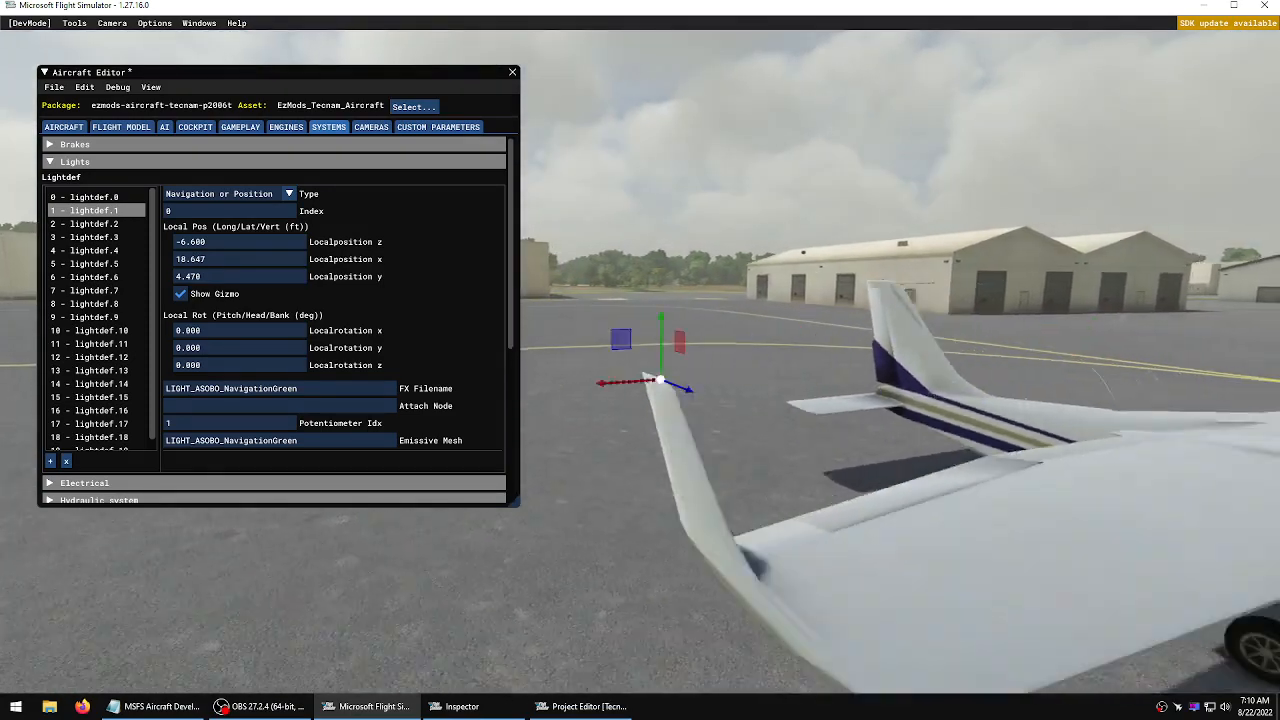
key("s")
key("a")
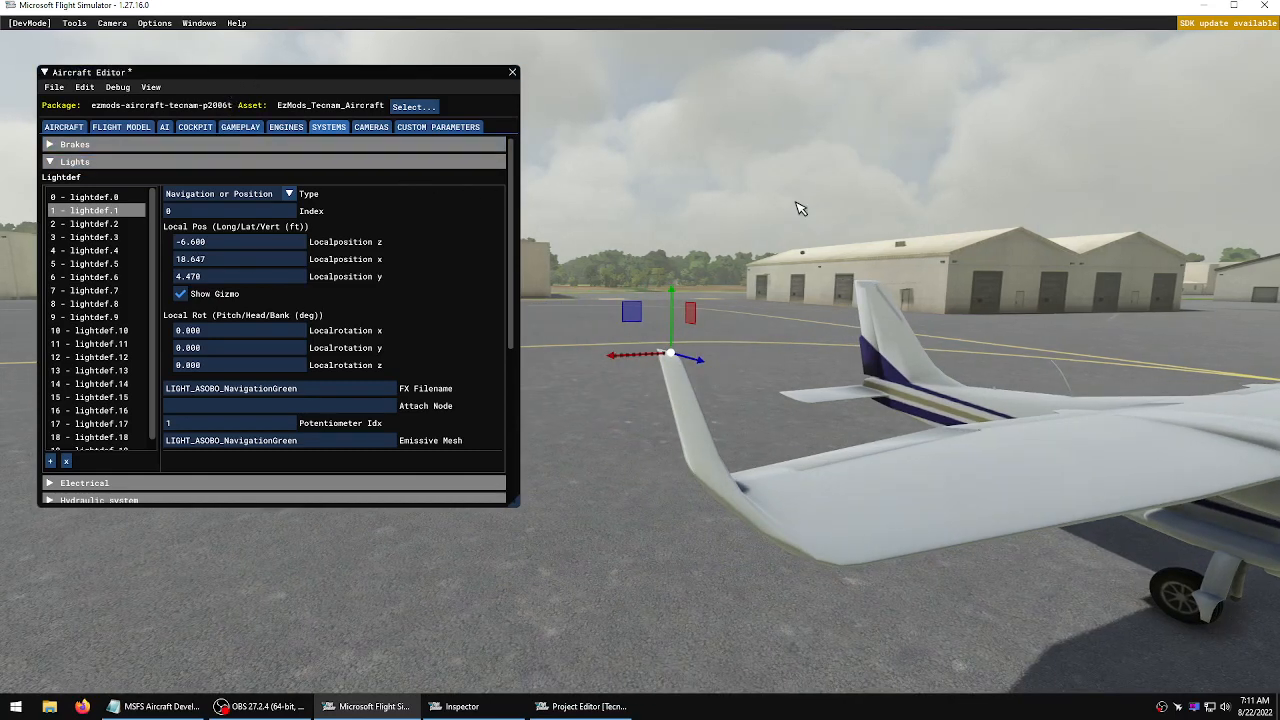
key("s")
key("a")
right_click_drag(800, 208, 640, 208)
key("d")
key("w")
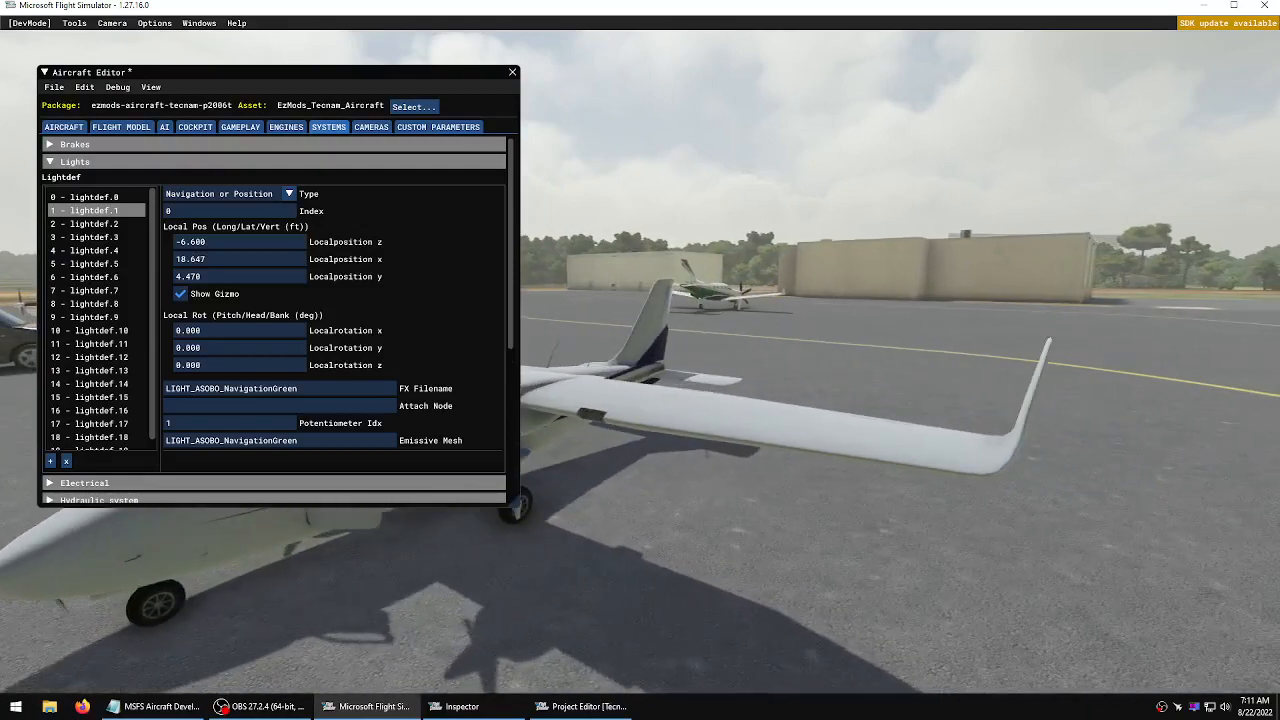
key("a")
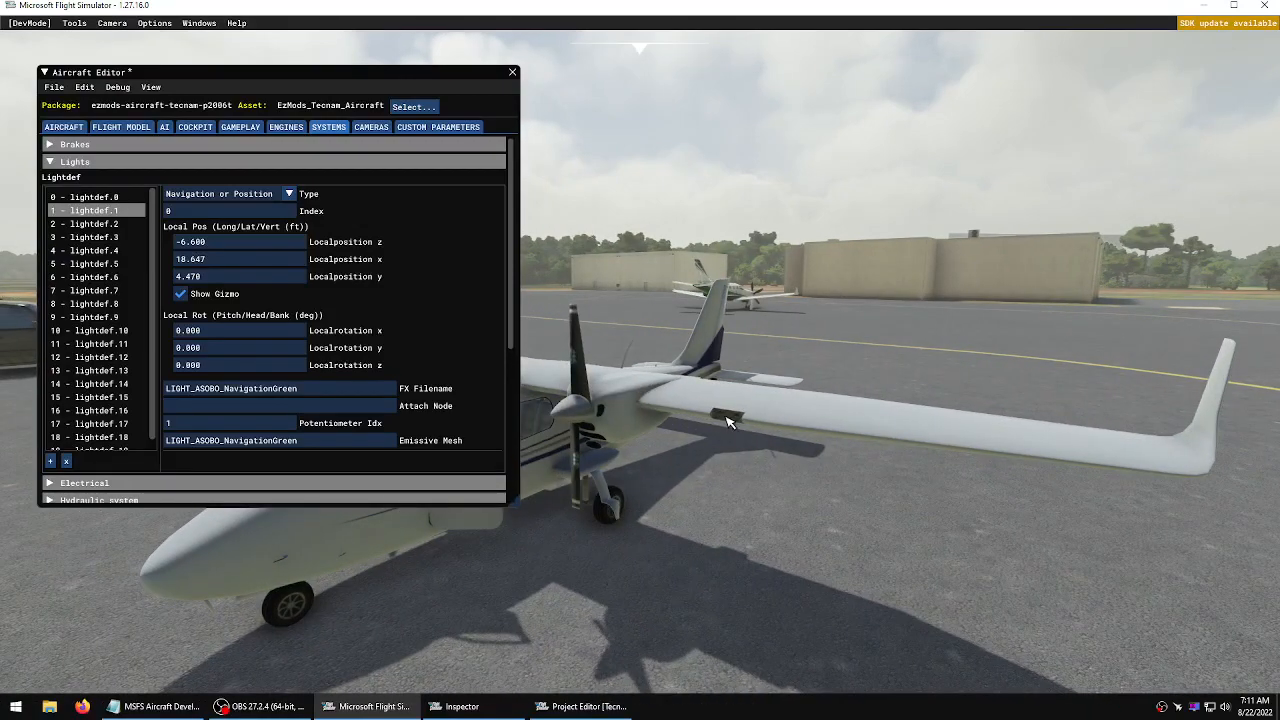
key("a")
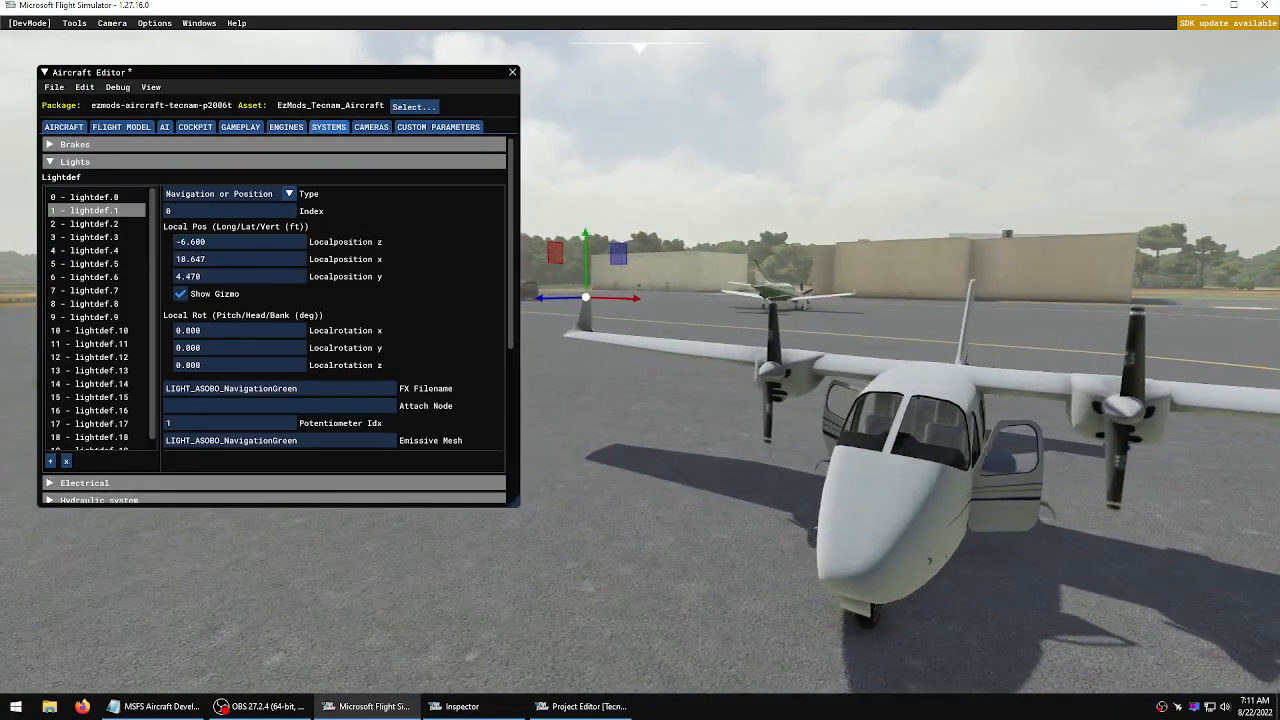
key("a")
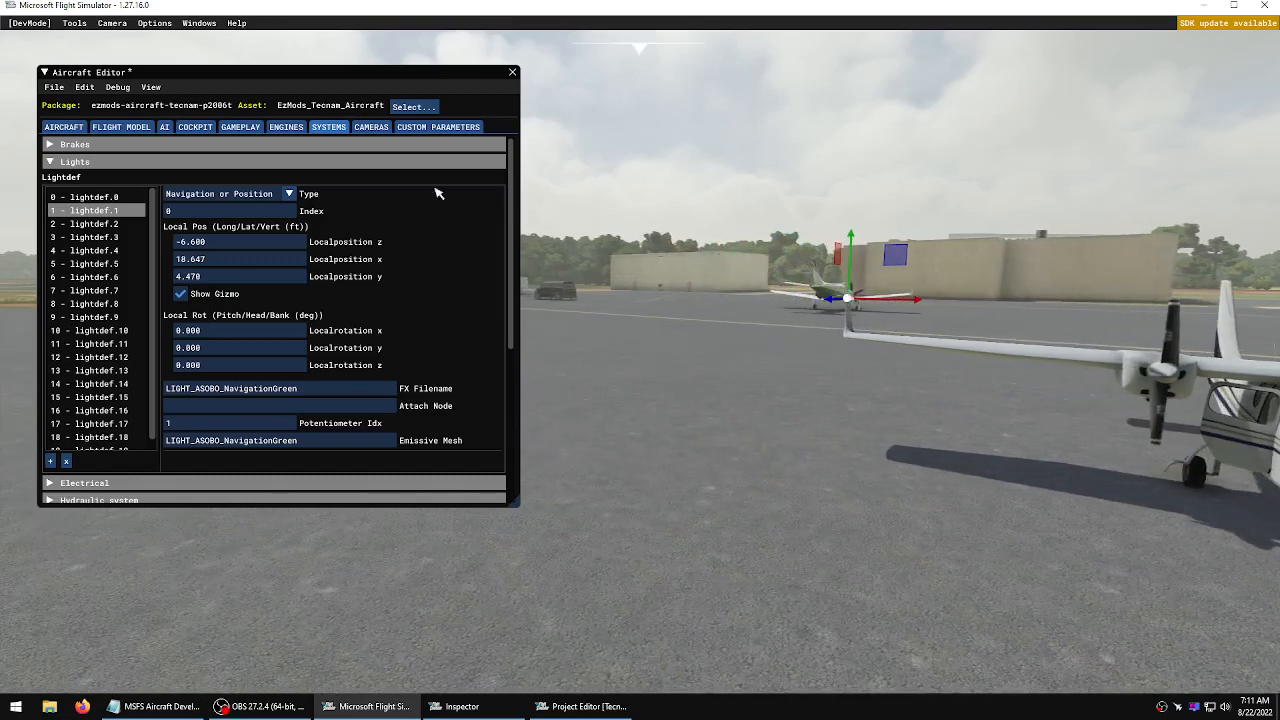
left_click(75, 161)
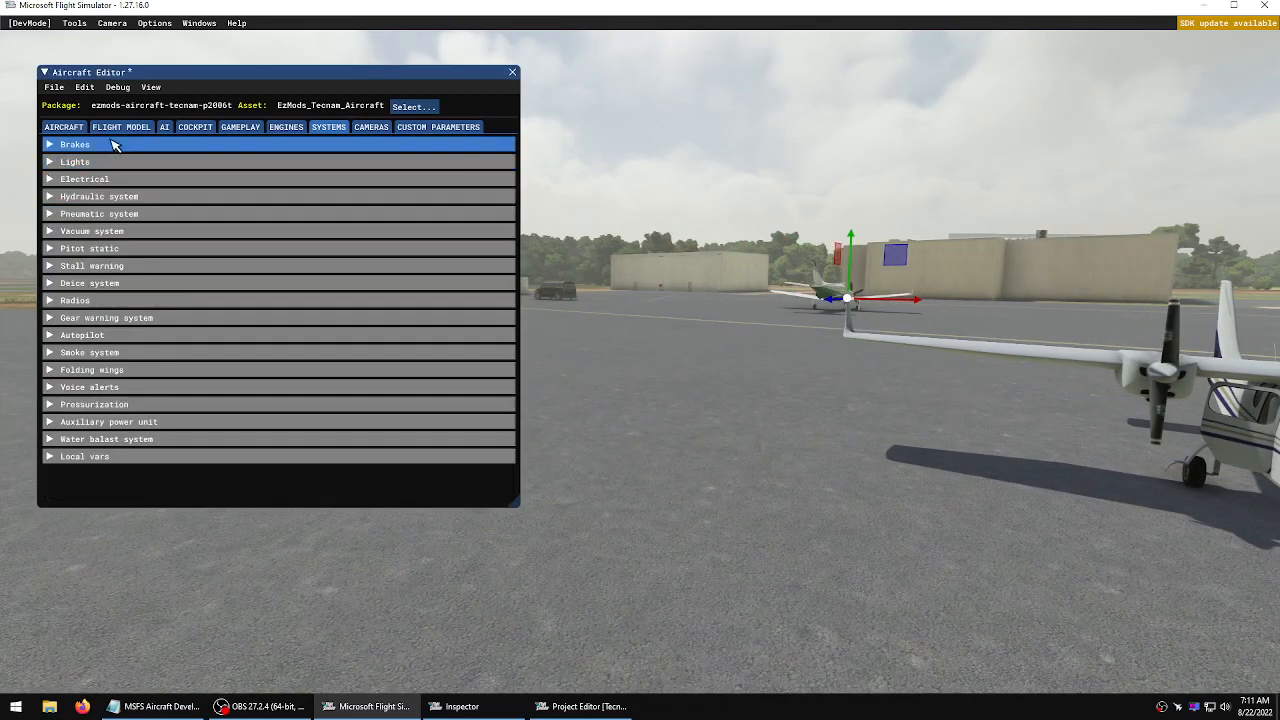
left_click(286, 127)
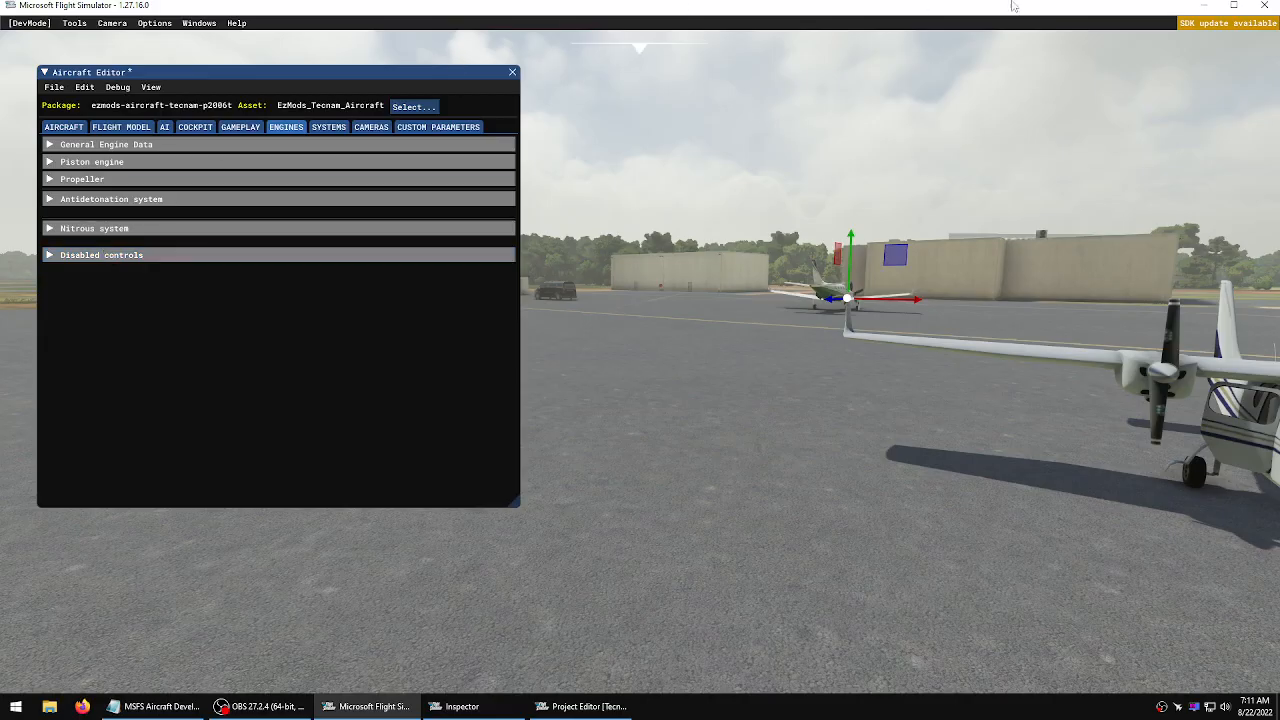
Switch to the desktop project folder and archive the Models, PackageDefinitions, PackageSources, Resources folders and project XML into Tecnam P2006T Project.zip with 7-Zip
left_click(1205, 6)
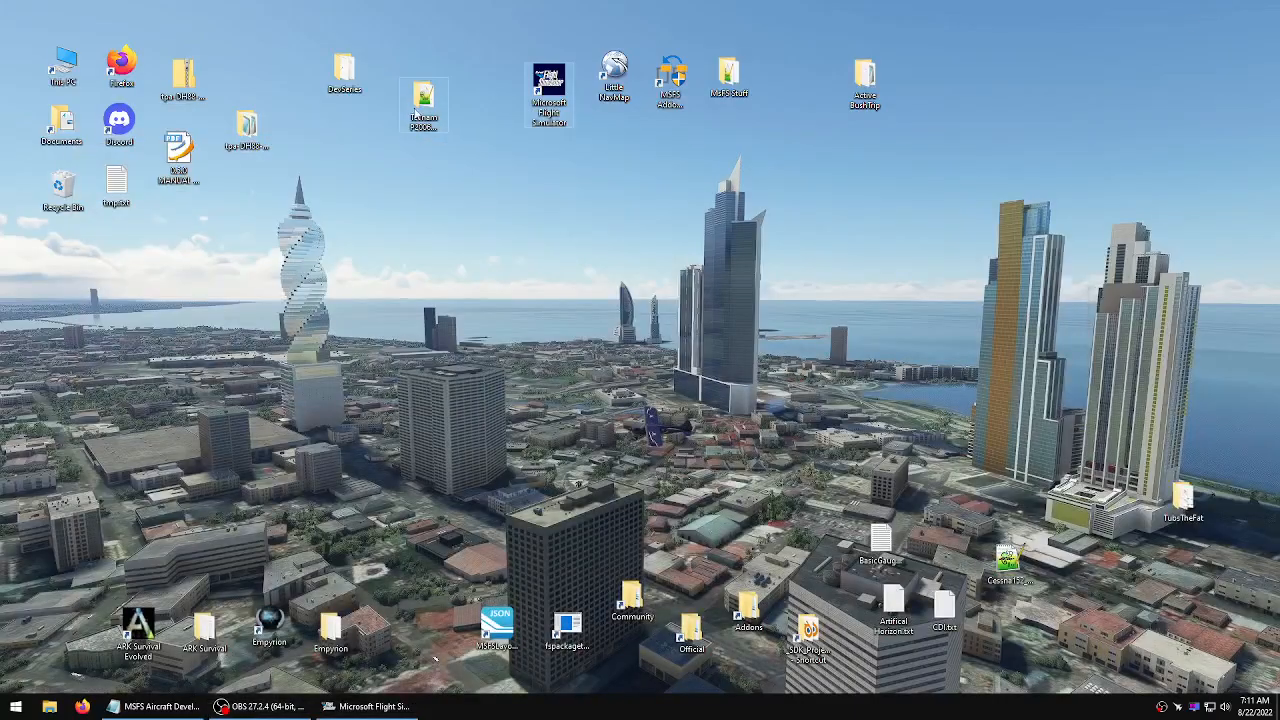
double_click(423, 97)
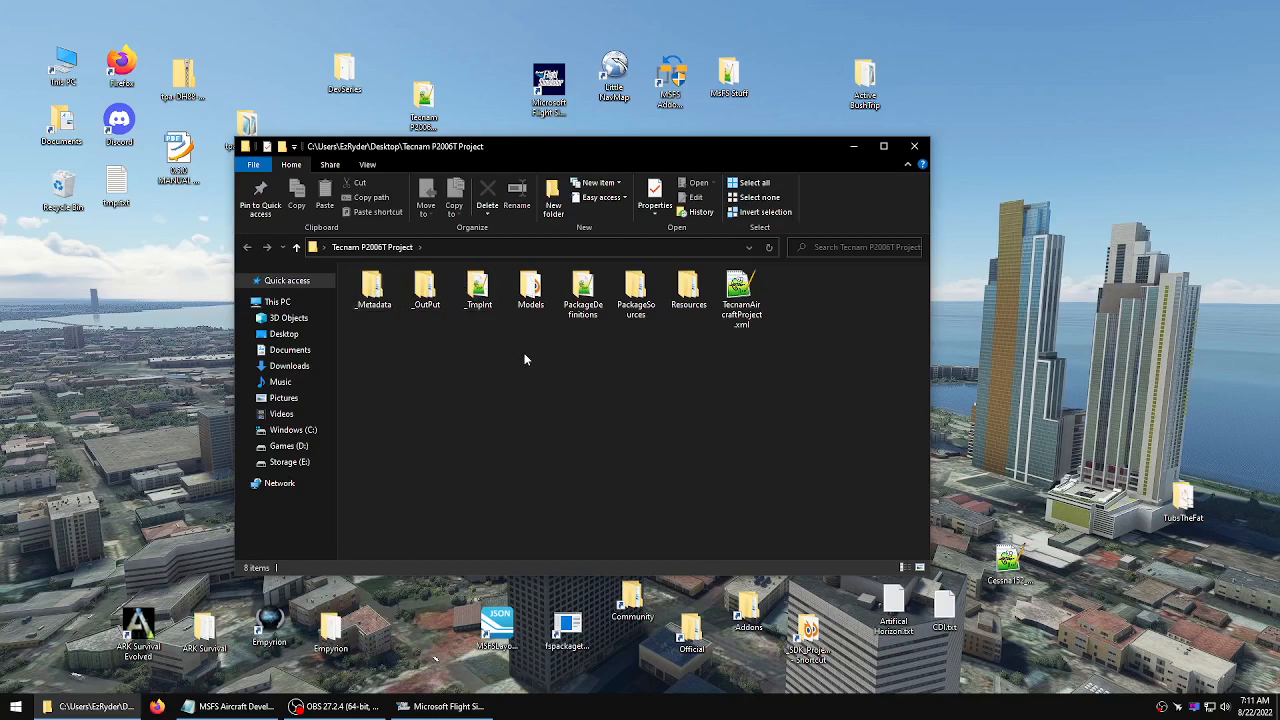
left_click_drag(524, 360, 790, 285)
right_click(735, 306)
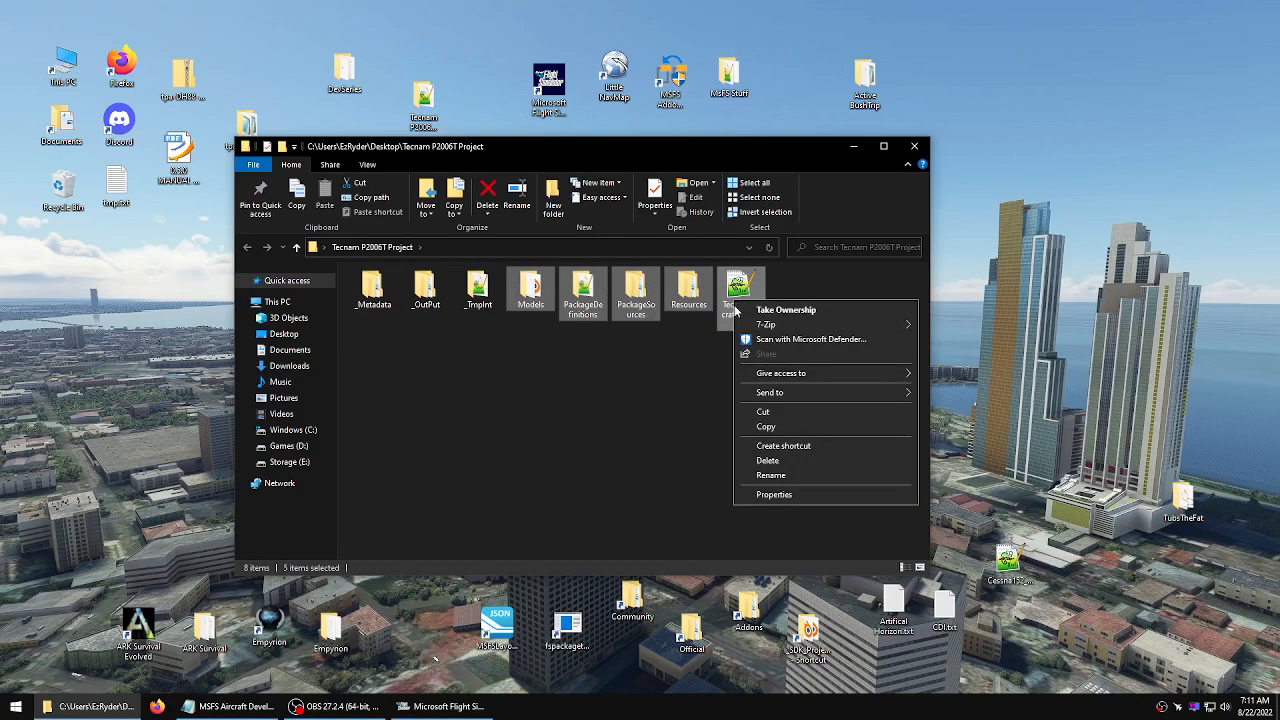
mouse_move(786, 326)
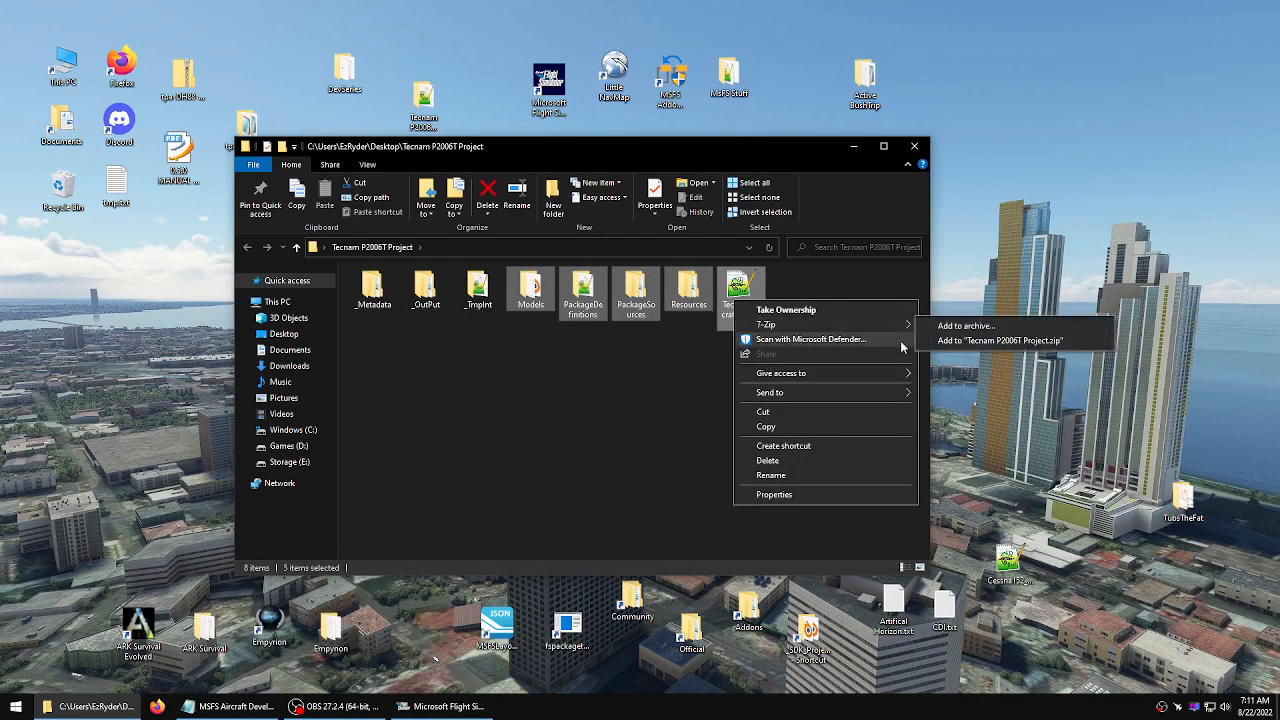
left_click(965, 342)
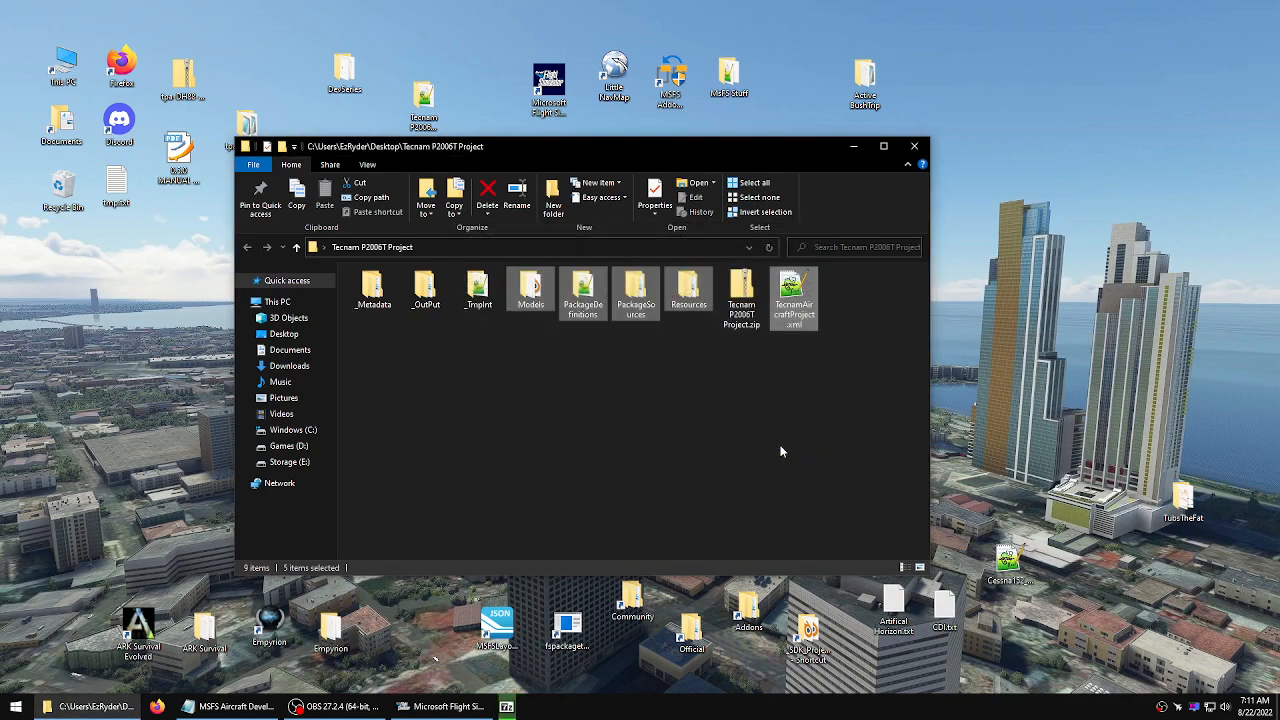
Move the Tecnam P2006T Project.zip archive out of the project folder onto the desktop and close the folder window
right_click(743, 286)
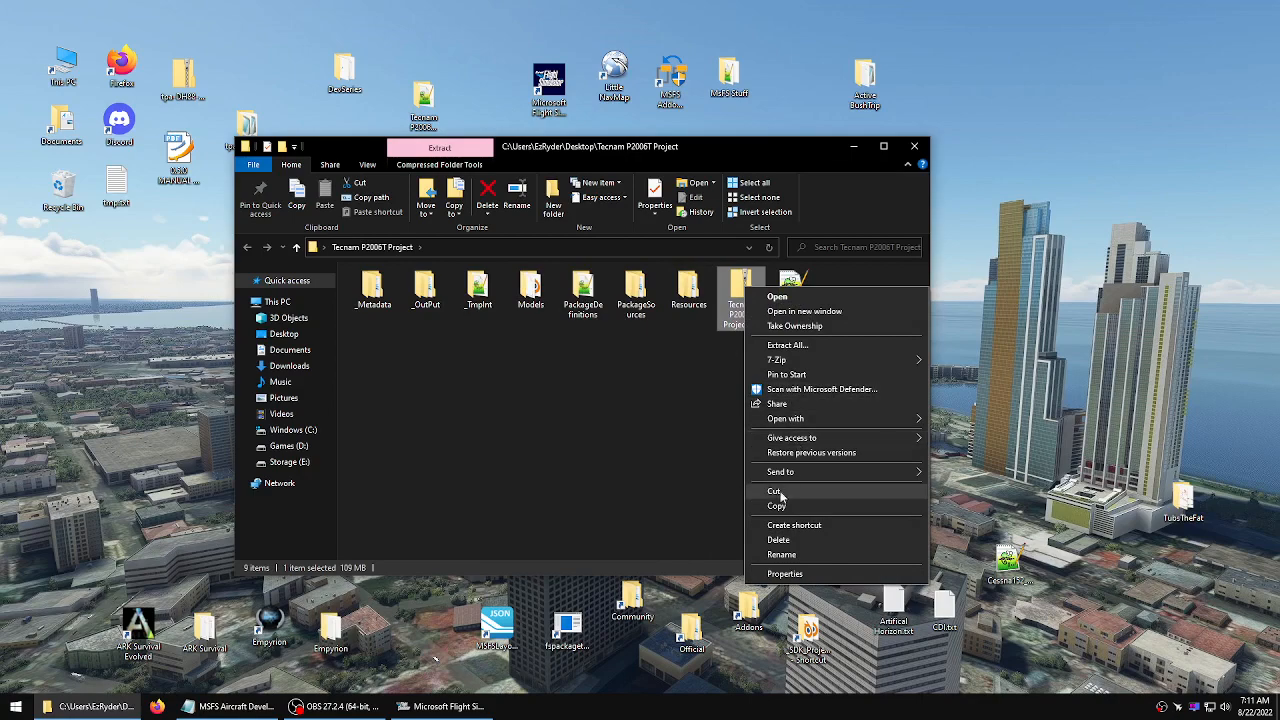
left_click(780, 494)
right_click(1062, 245)
left_click(1137, 292)
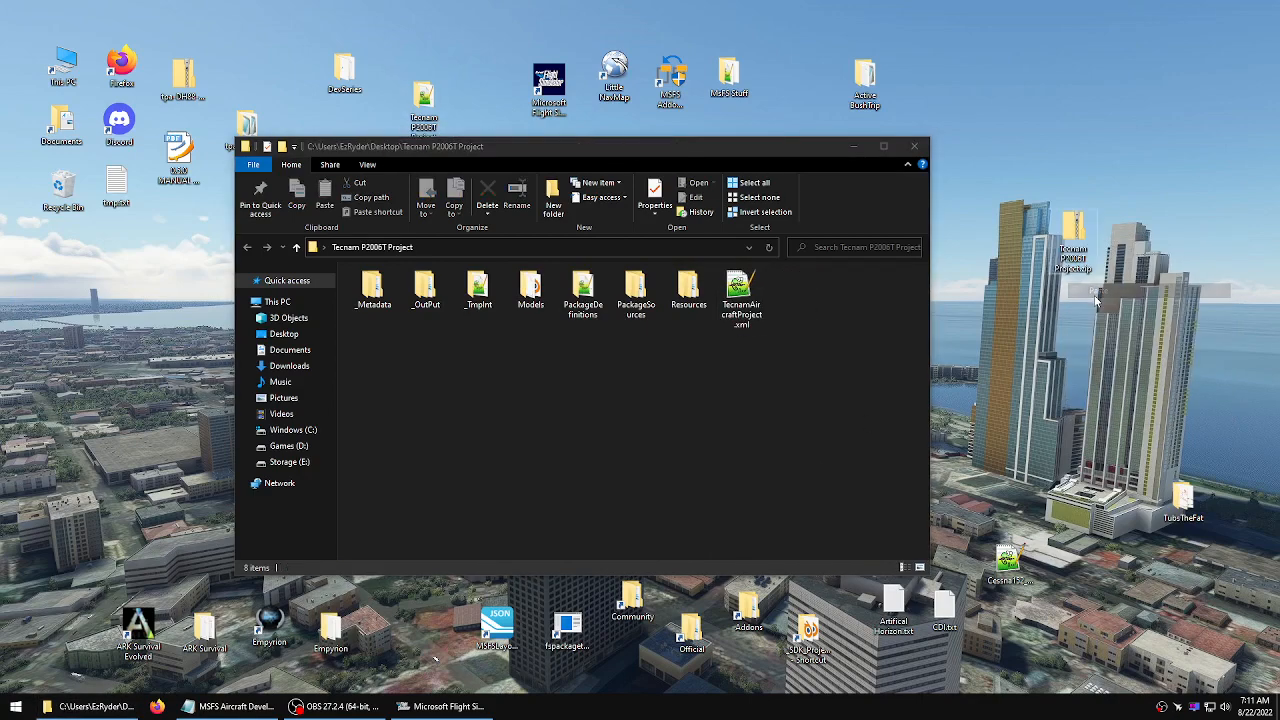
left_click(835, 376)
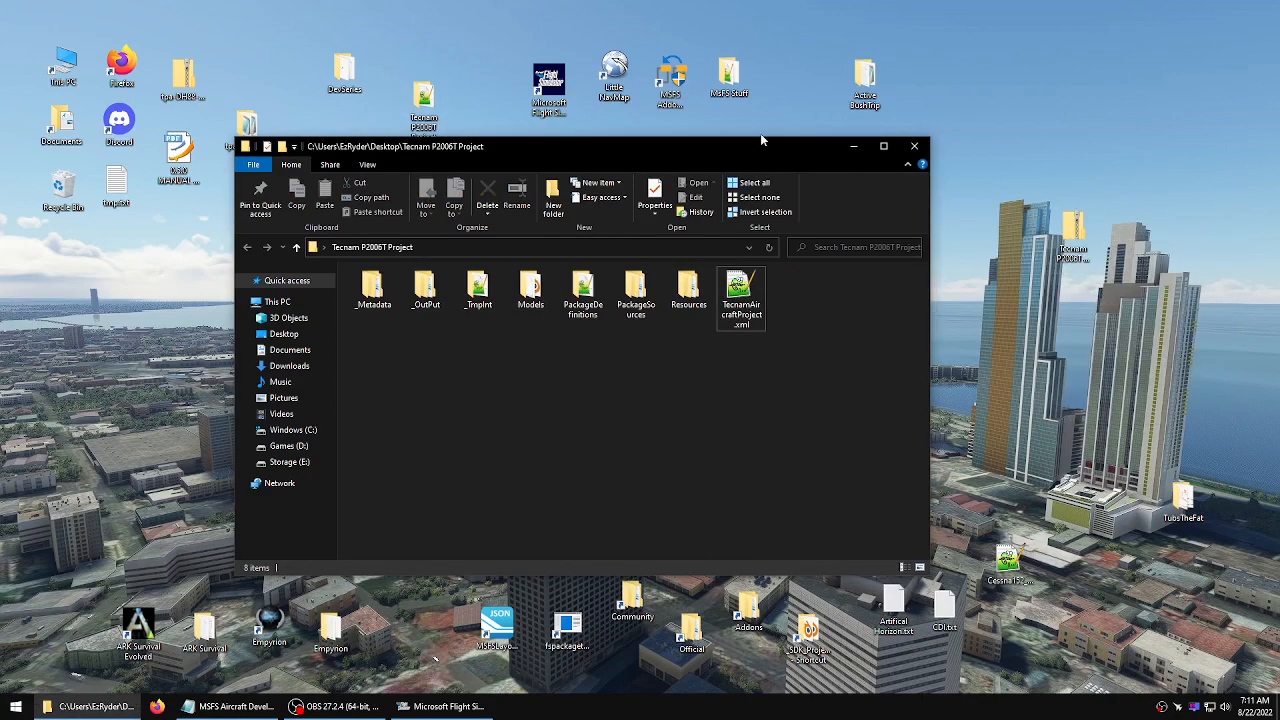
left_click(924, 148)
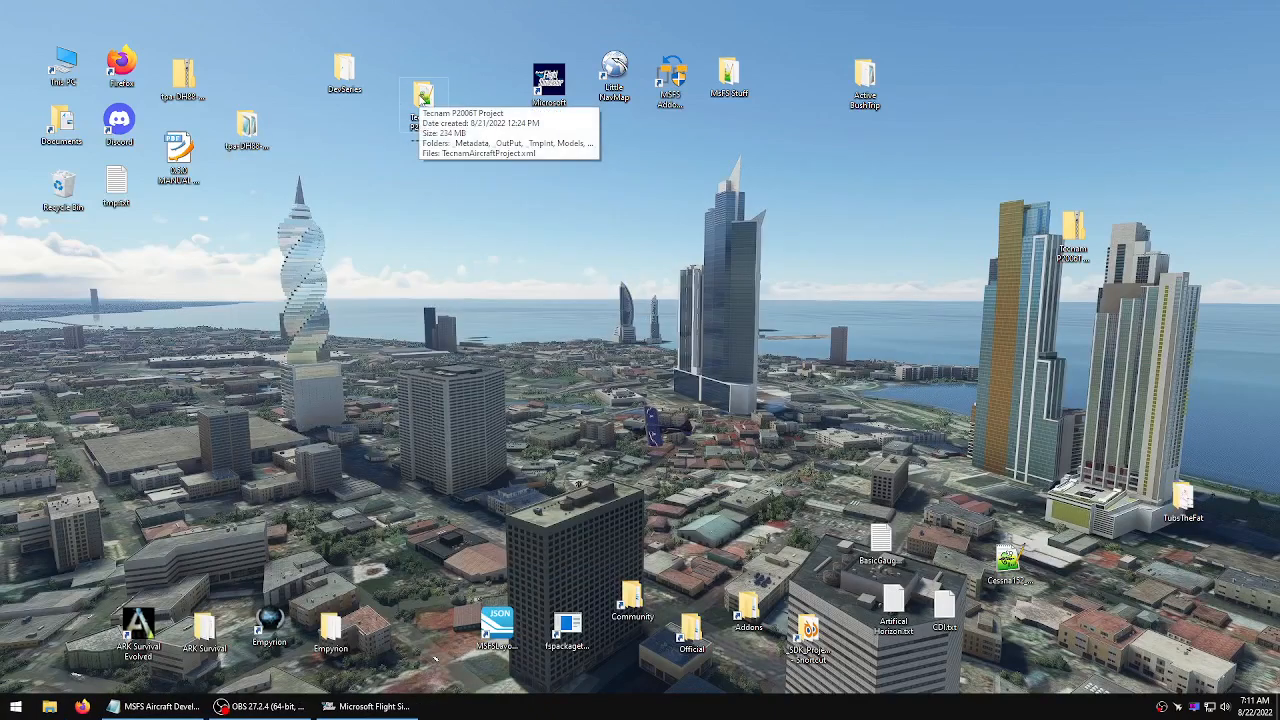
Copy the testairport folder from the _SDK_Projects directory onto the desktop and close the folder window
left_click(418, 152)
left_click_drag(418, 152, 428, 92)
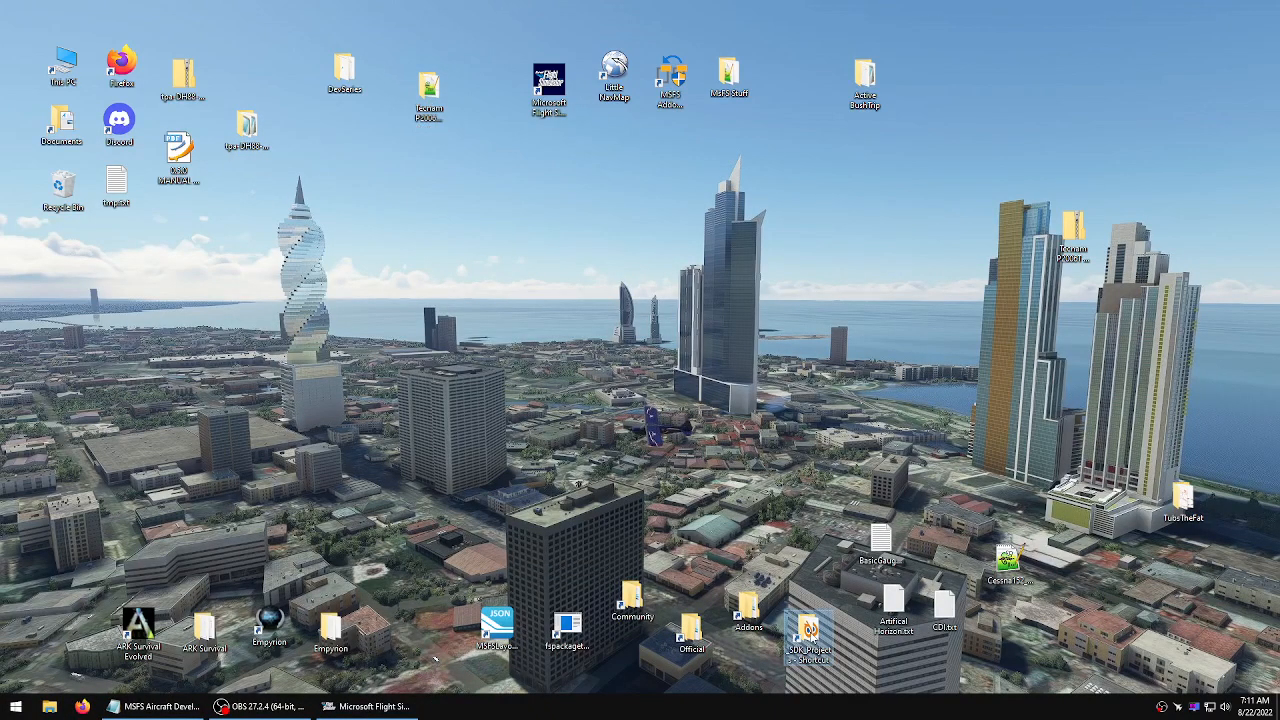
double_click(808, 632)
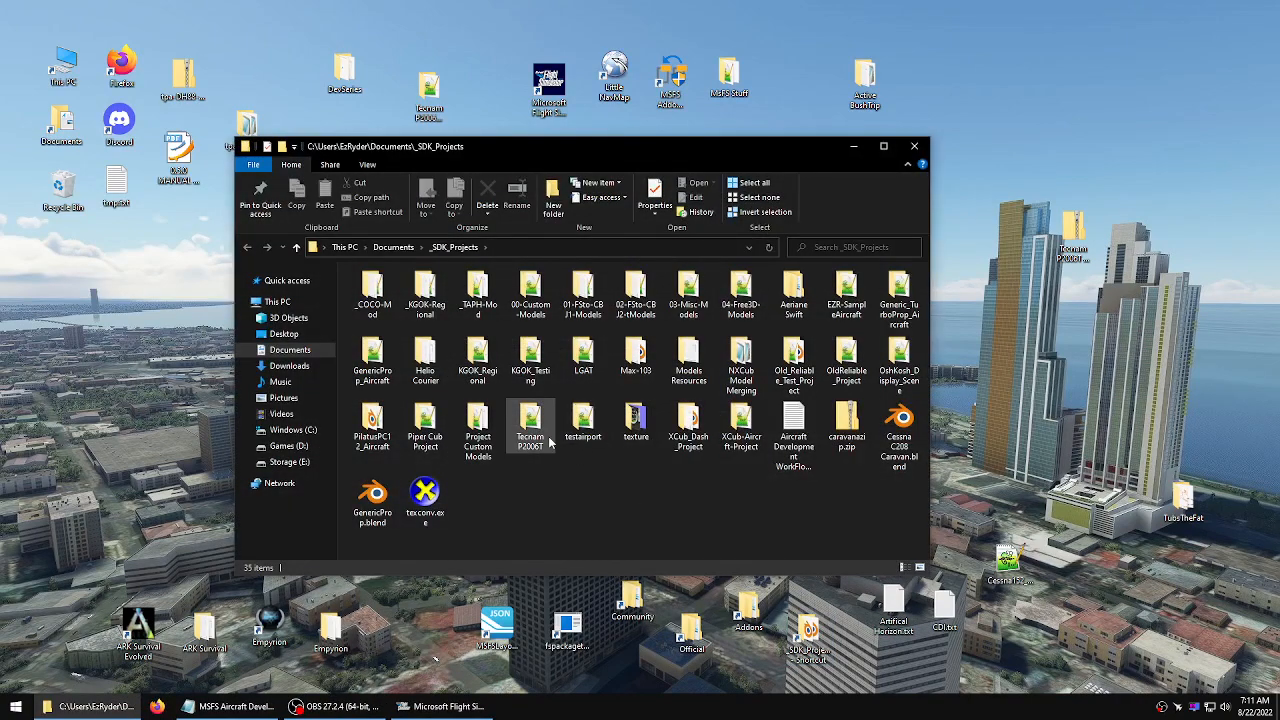
left_click(580, 422)
right_click(588, 422)
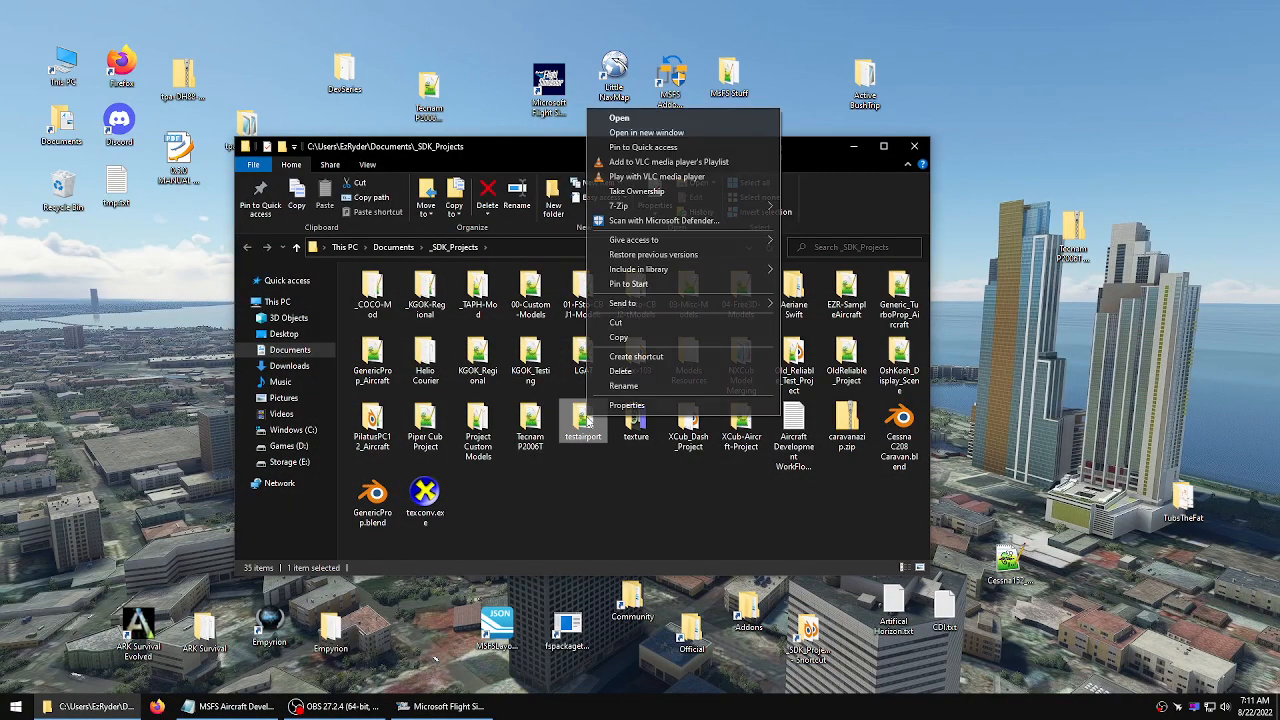
left_click(640, 339)
left_click(1013, 236)
right_click(1014, 237)
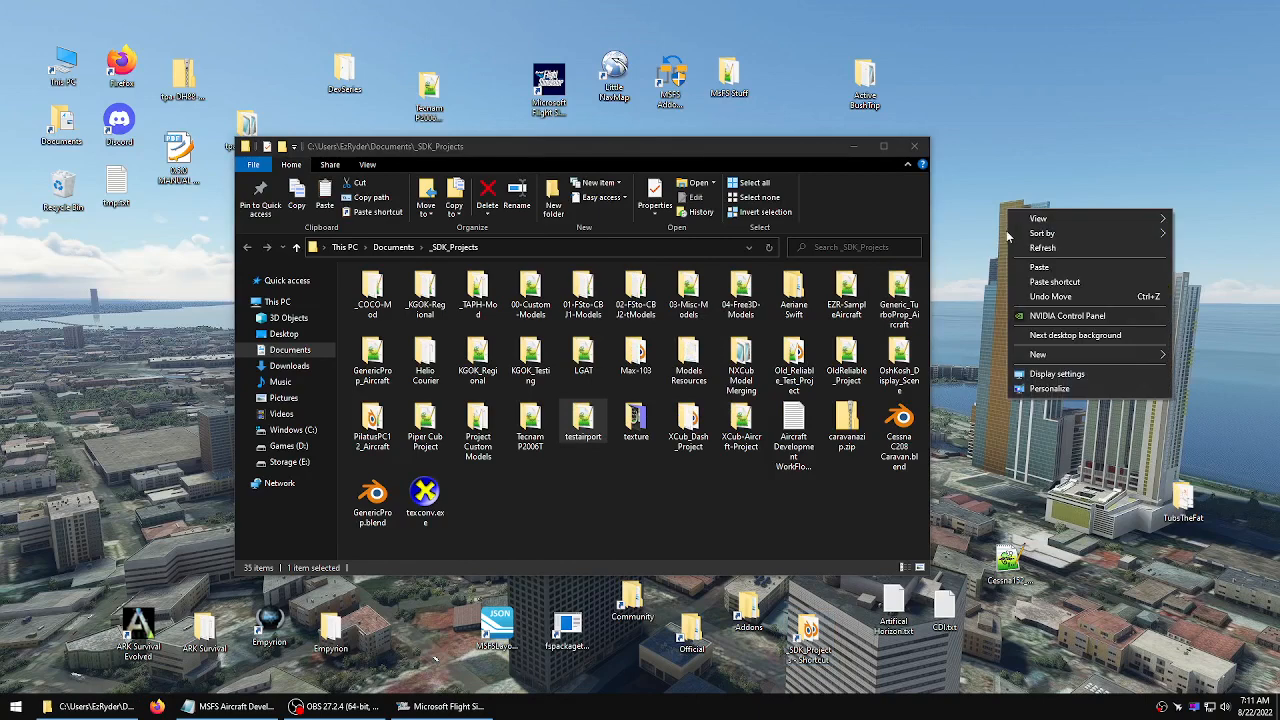
left_click(1028, 269)
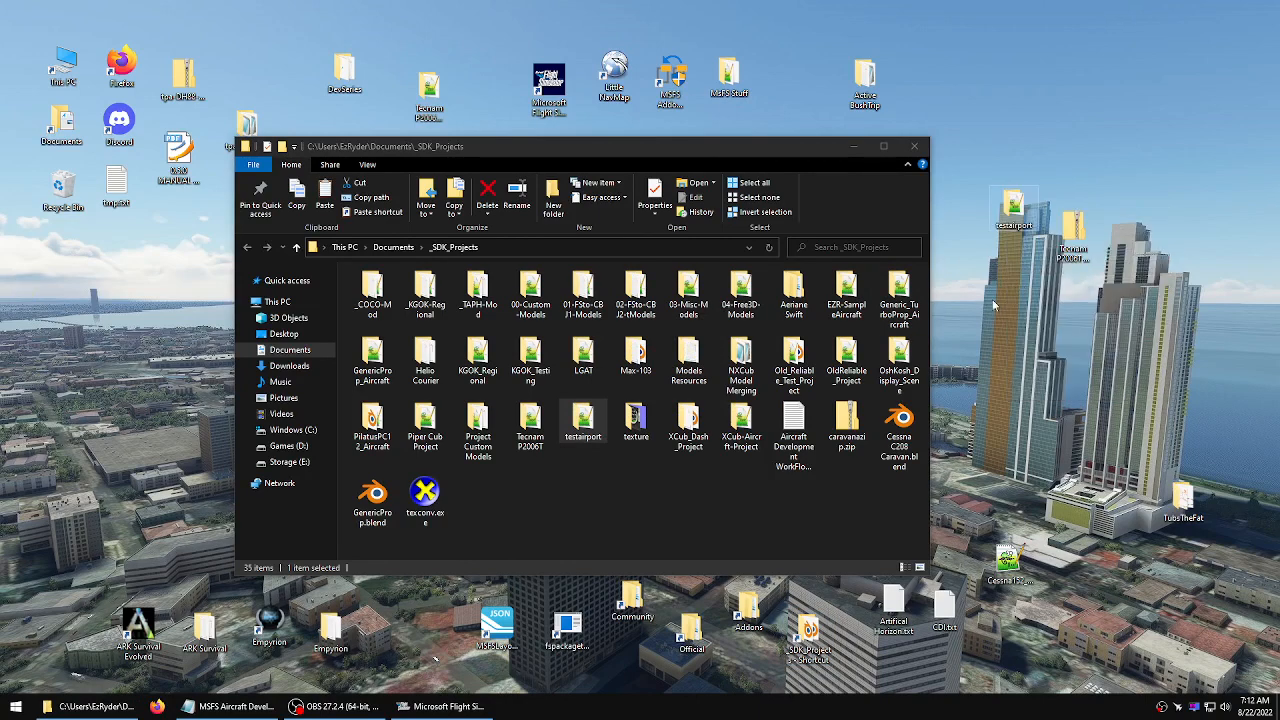
left_click(606, 488)
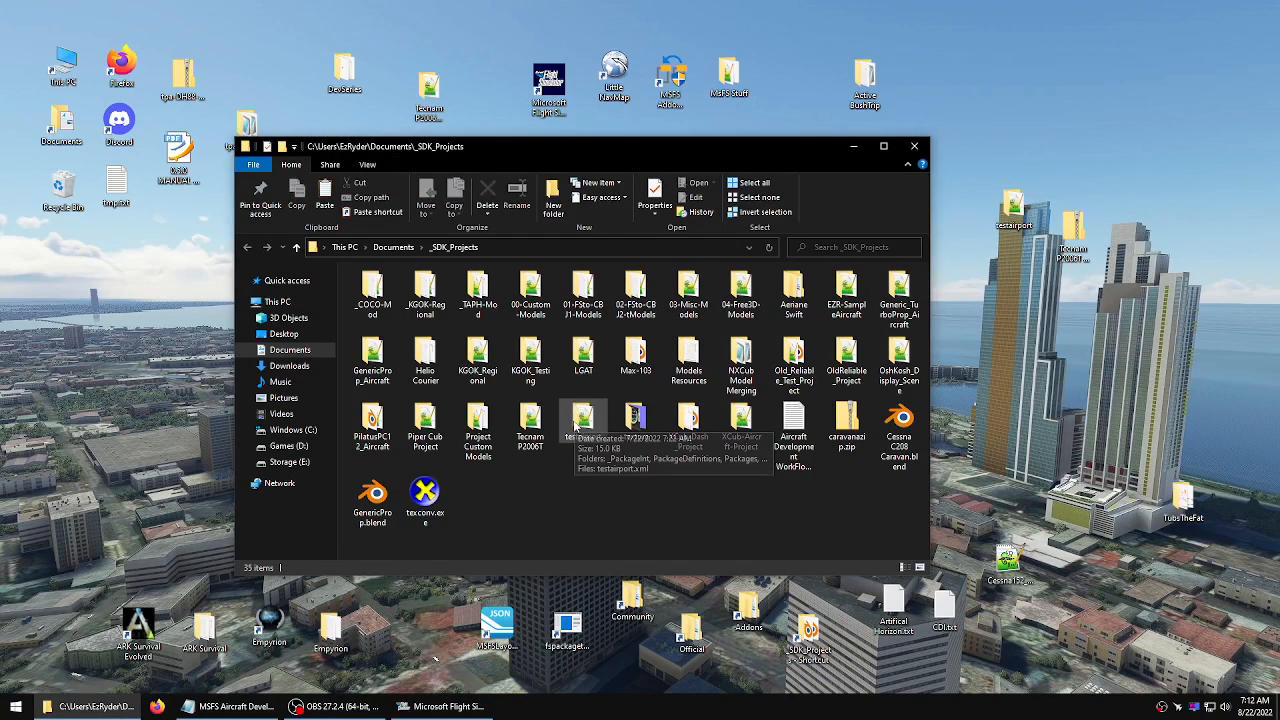
left_click(914, 147)
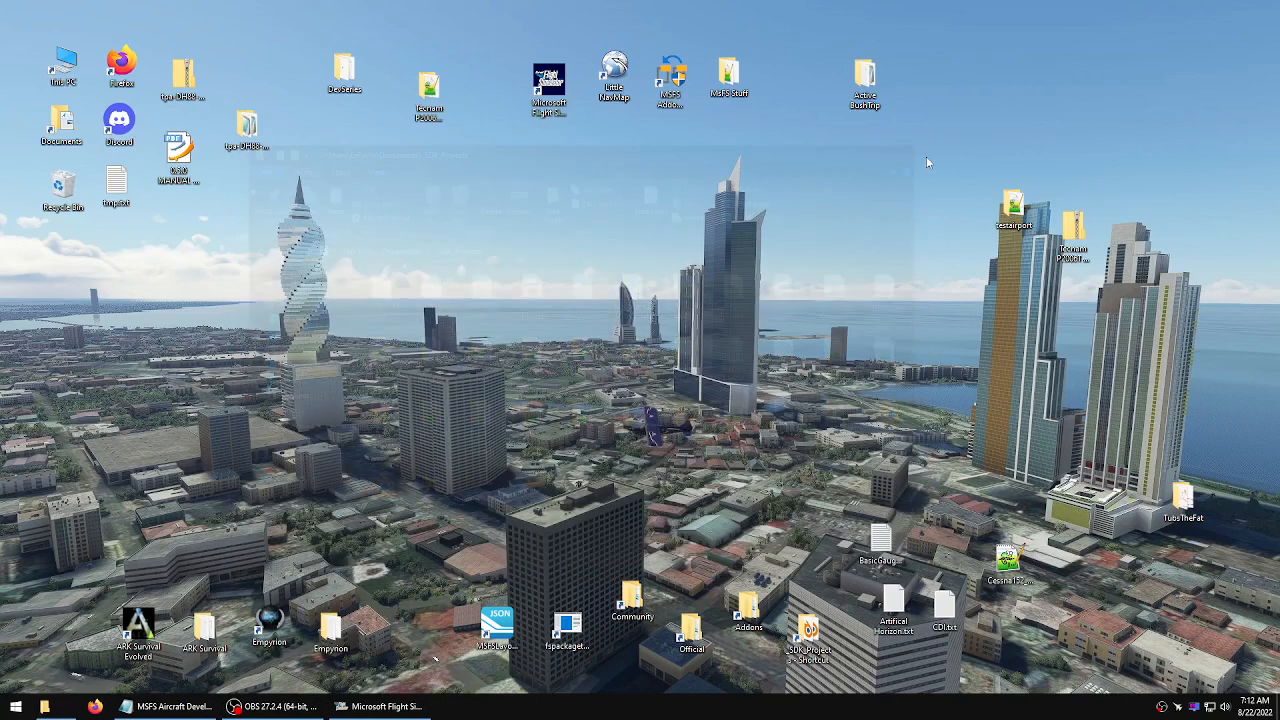
Return to Microsoft Flight Simulator
right_click(1015, 205)
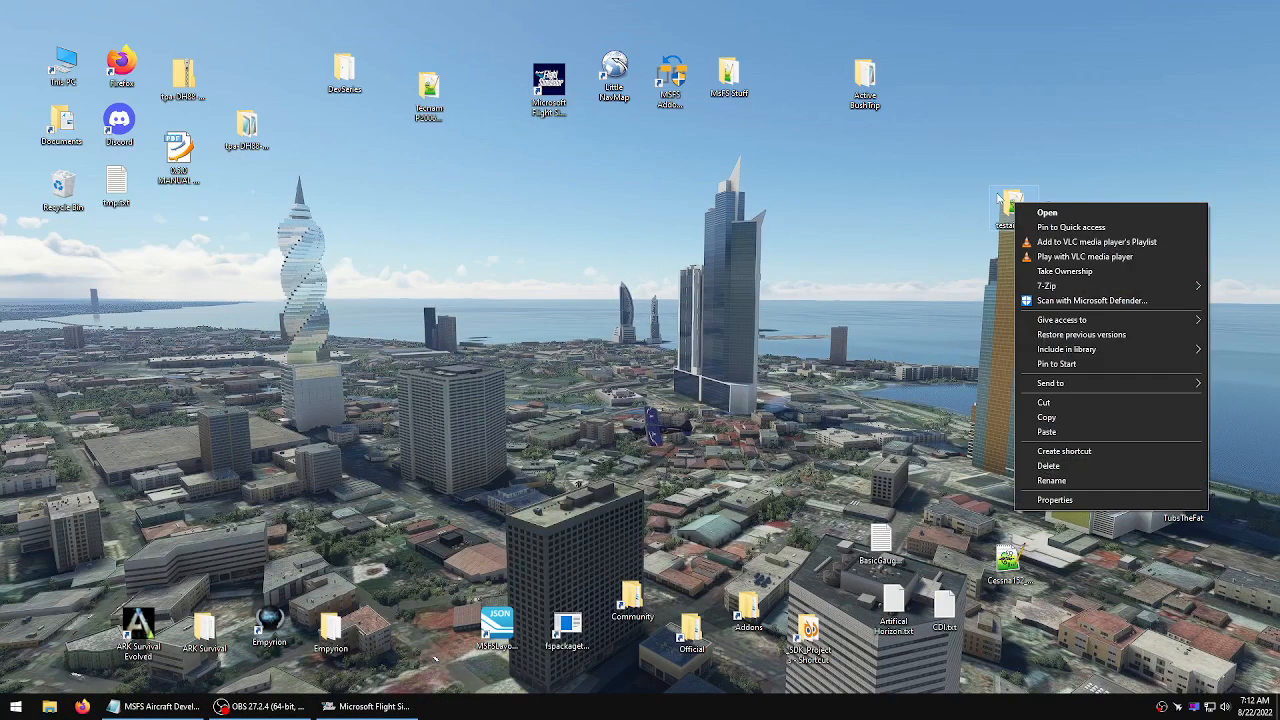
key("Escape")
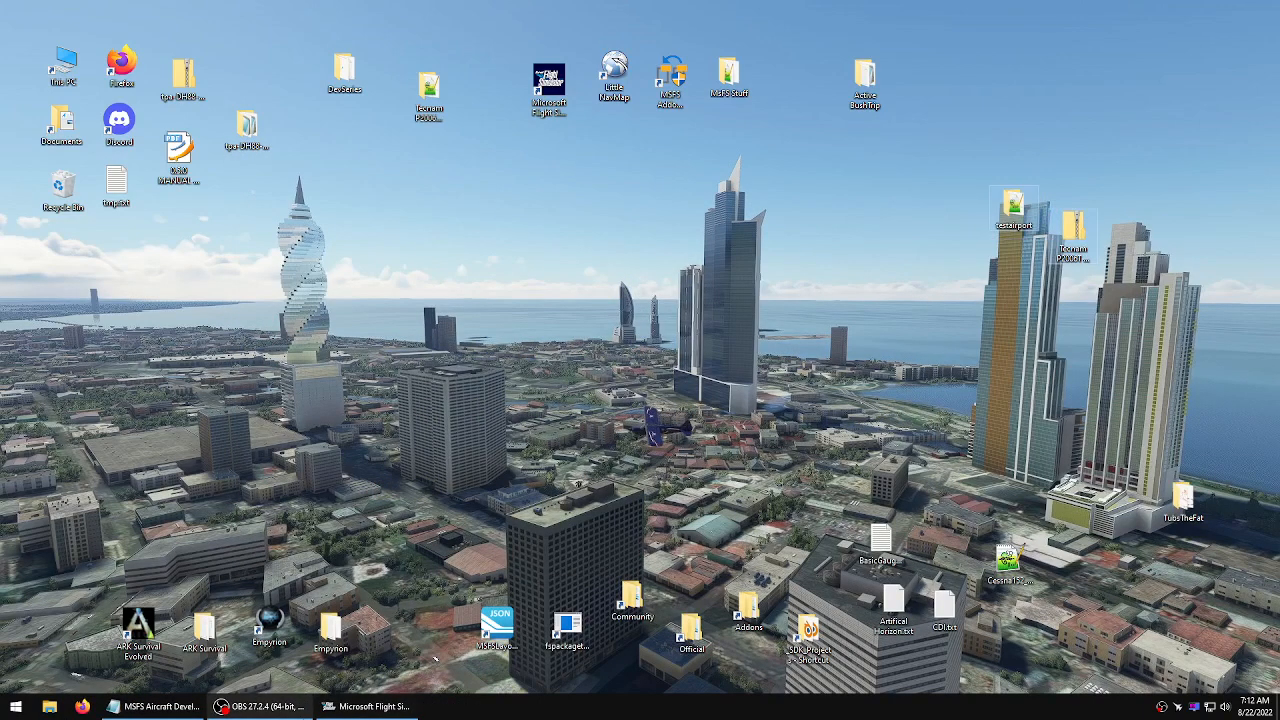
left_click(365, 706)
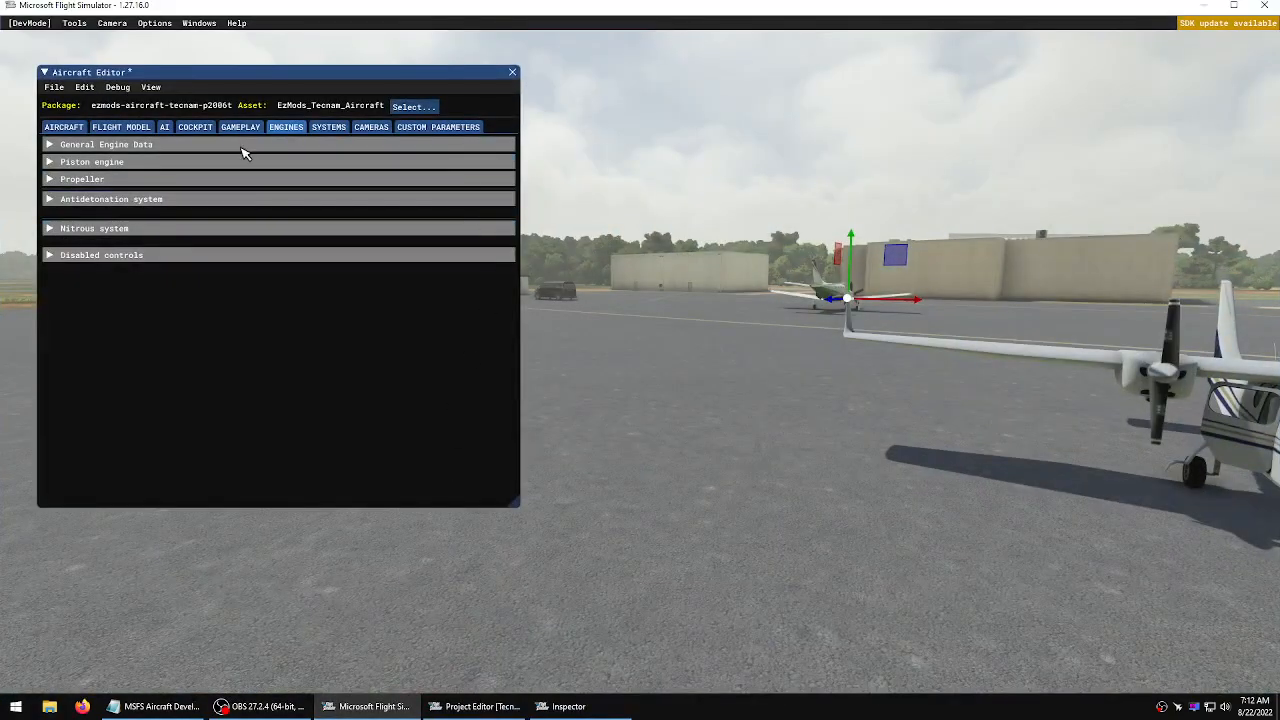
Browse the Aircraft Editor's Systems, Engines and Flight Model sections, including Airplane geometry and Aerodynamics
left_click(325, 127)
left_click(287, 128)
left_click(328, 127)
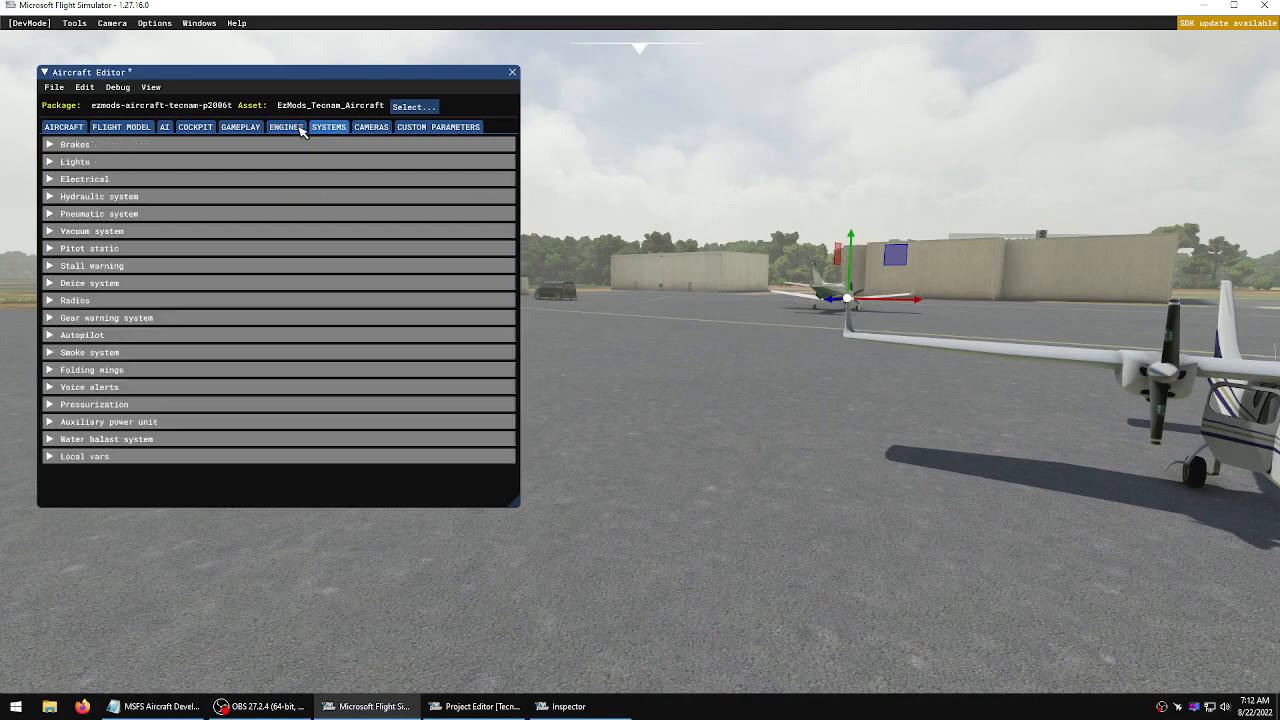
left_click(289, 128)
left_click(327, 127)
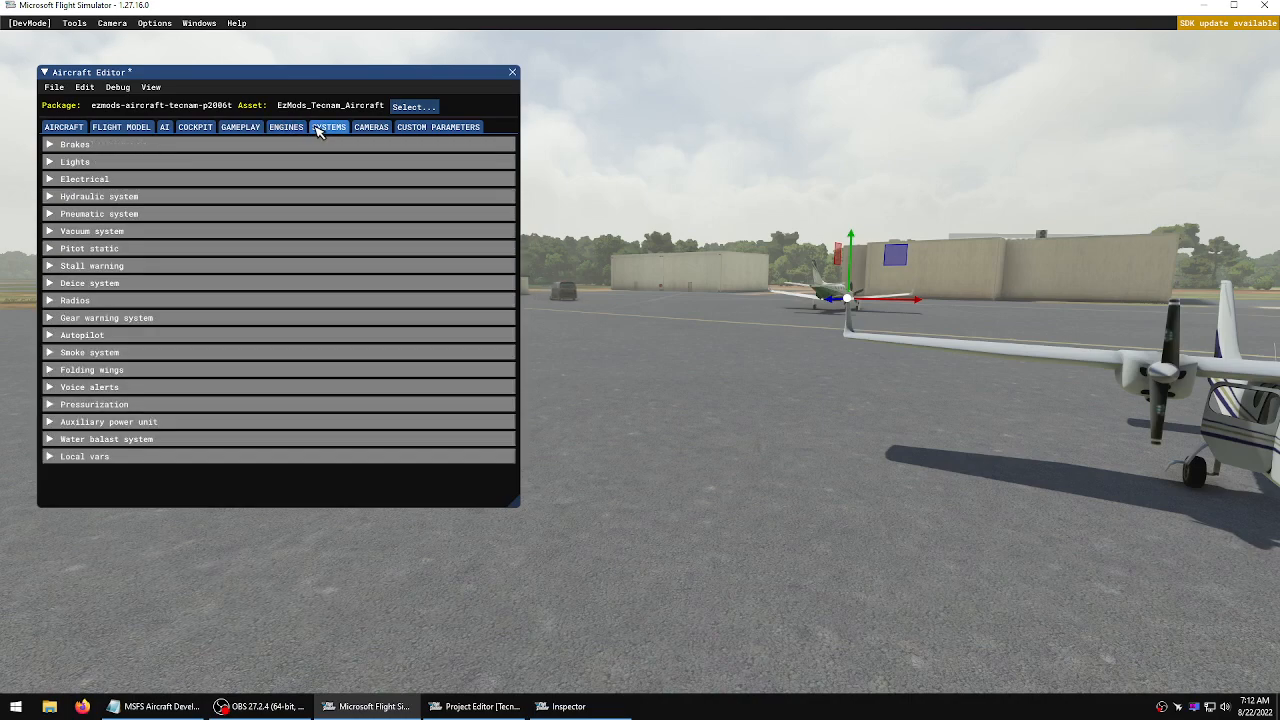
left_click_drag(297, 83, 336, 122)
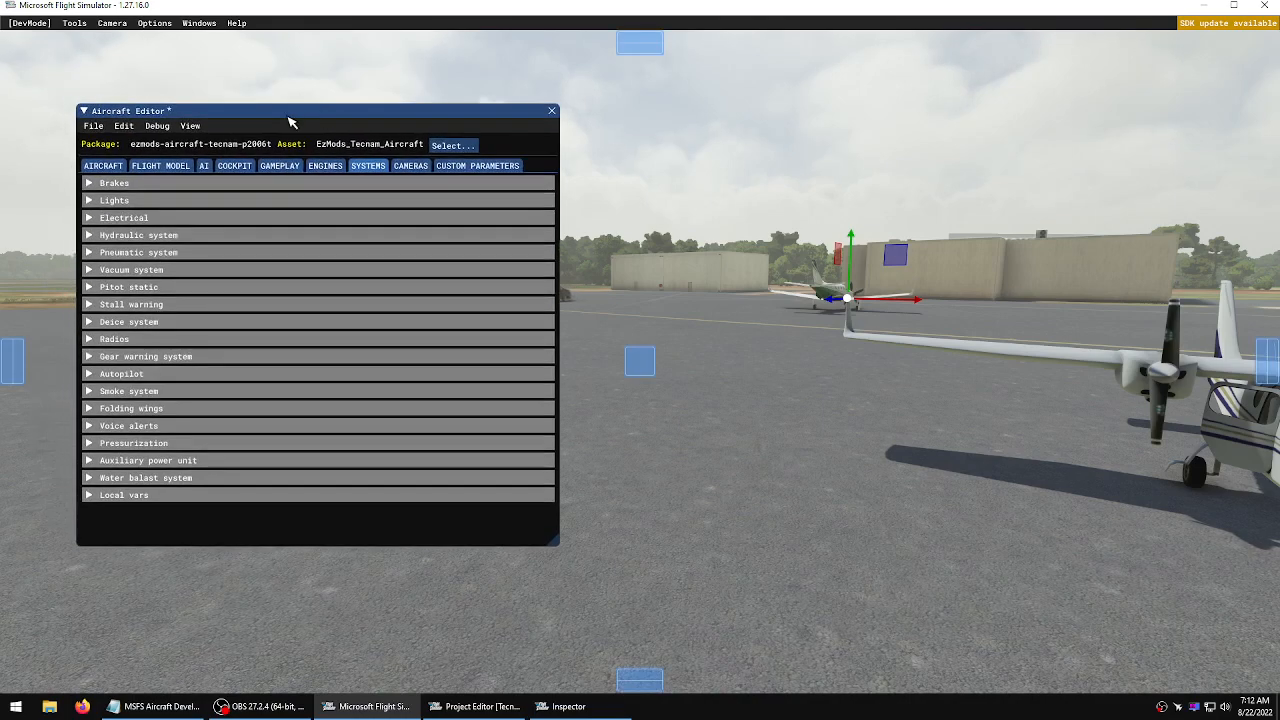
left_click(160, 166)
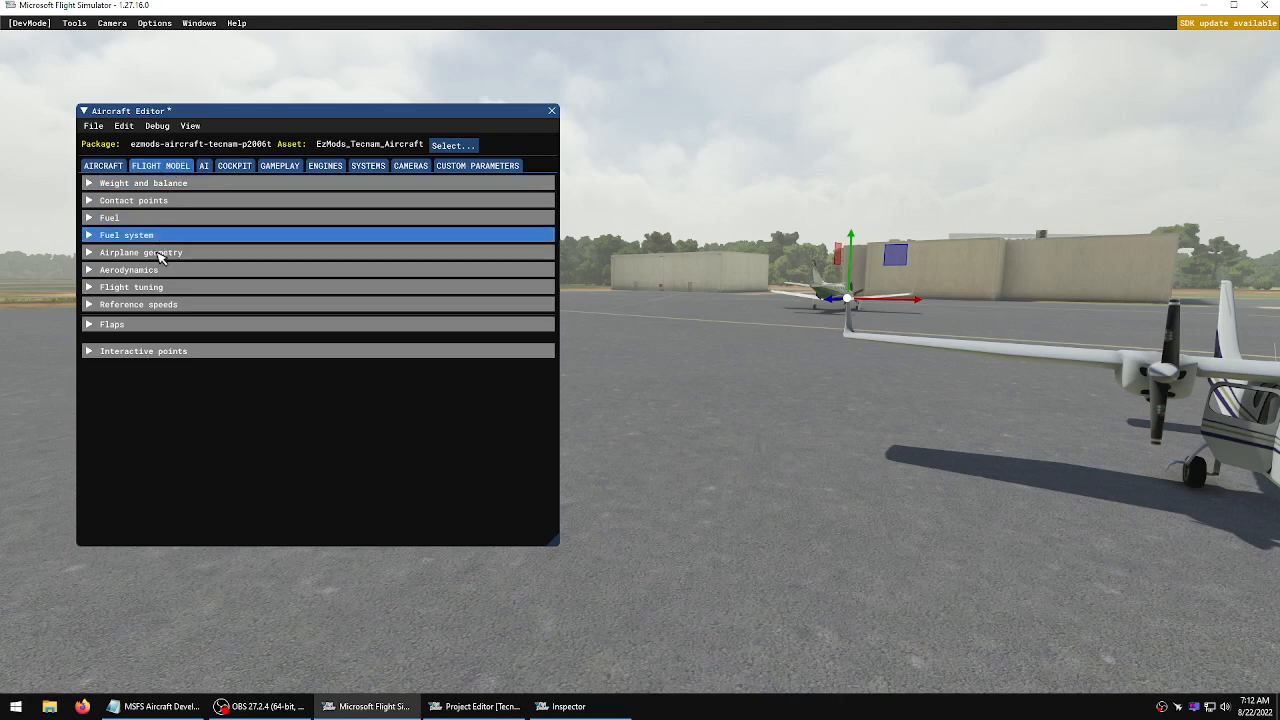
left_click(95, 253)
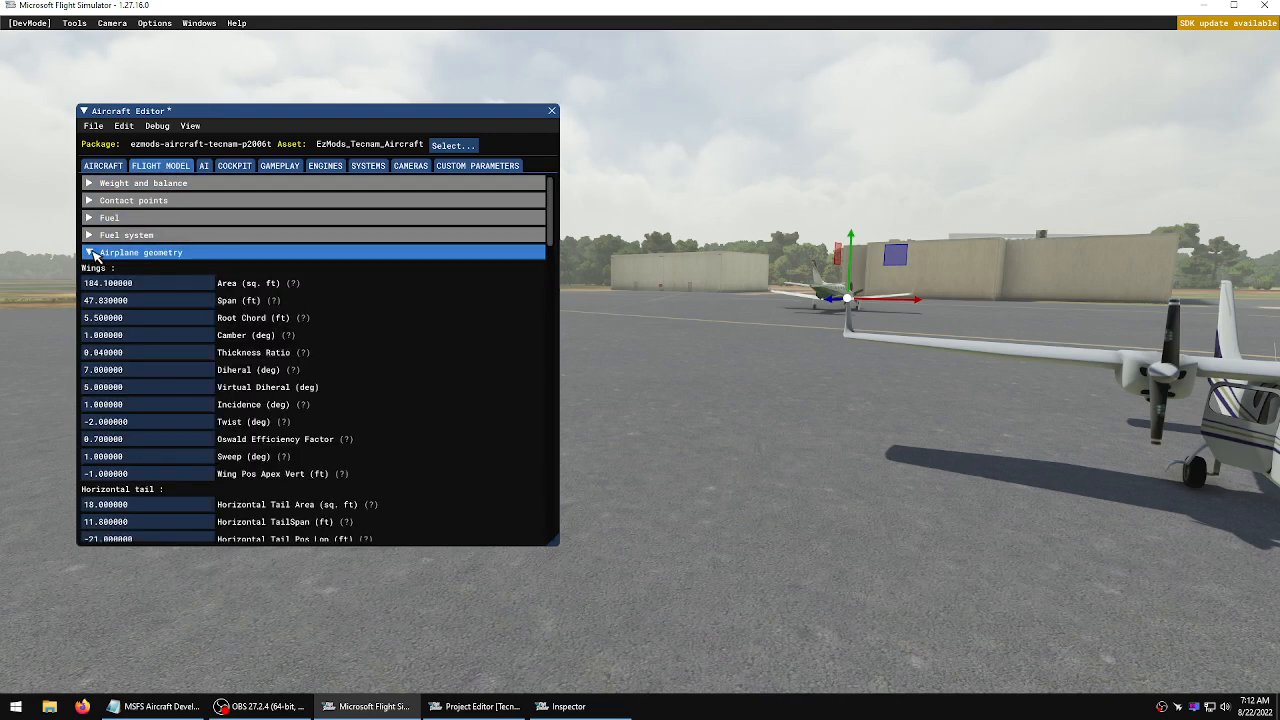
left_click(95, 253)
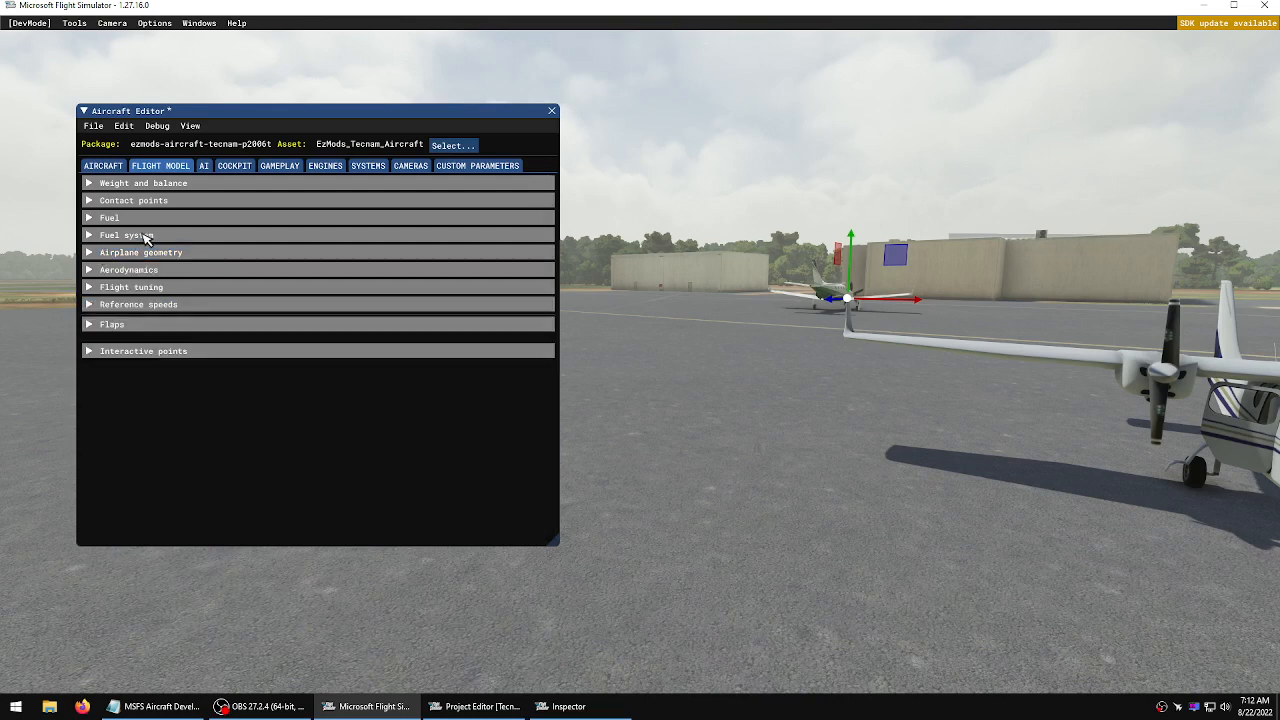
left_click(100, 270)
left_click(100, 270)
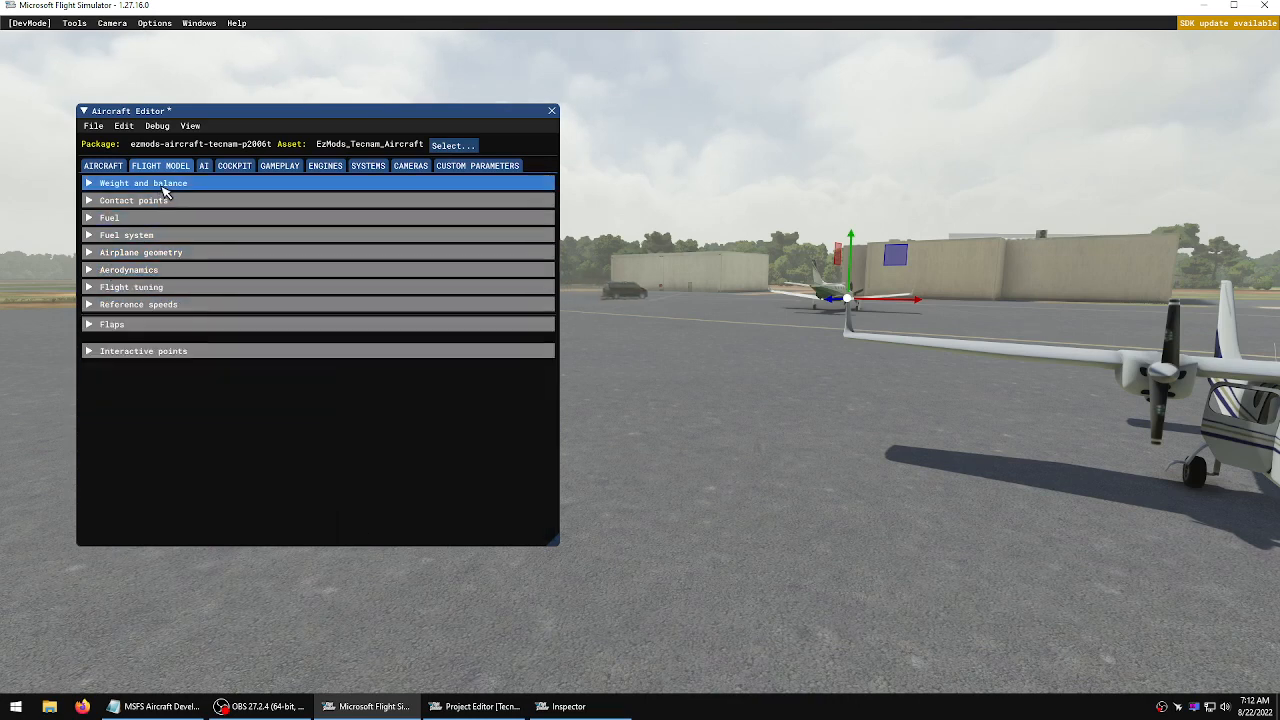
left_click_drag(236, 112, 255, 118)
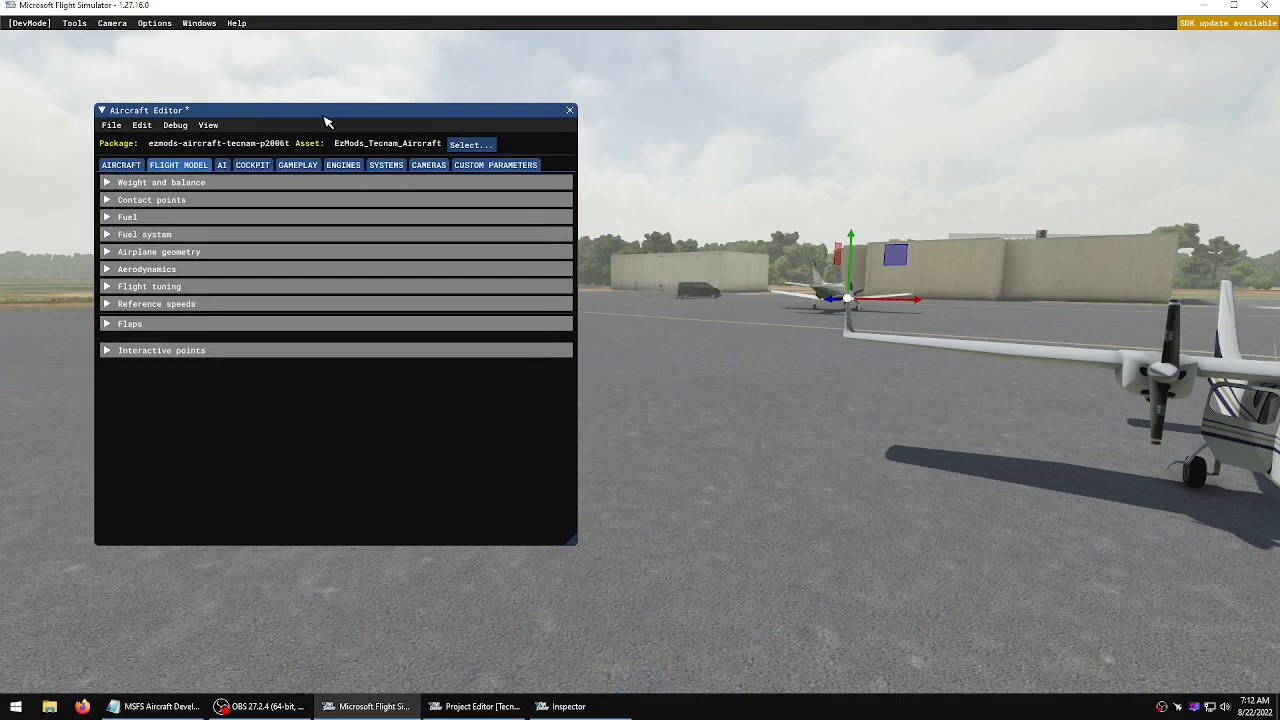
Close the Aircraft Editor without saving the modifications
left_click(876, 216)
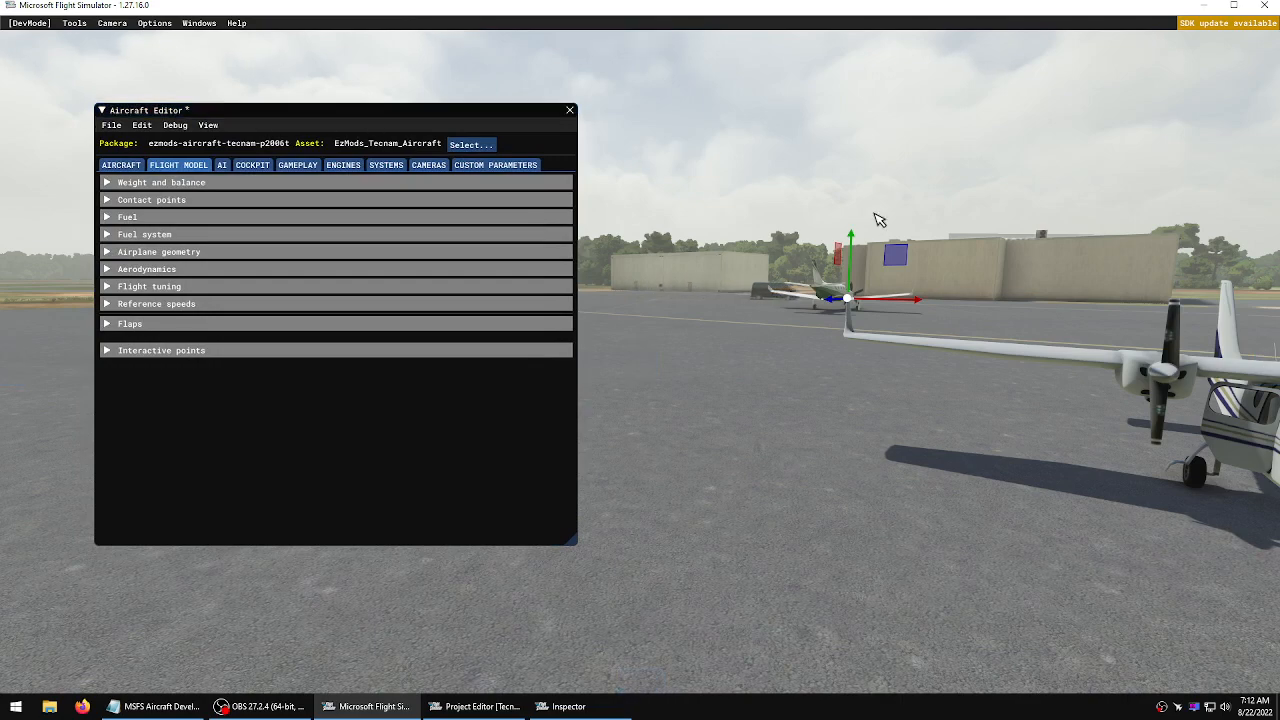
mouse_move(877, 217)
right_mouse_down()
mouse_move(901, 217)
mouse_move(886, 217)
right_mouse_up()
key("a")
key("a")
key("d")
key("w")
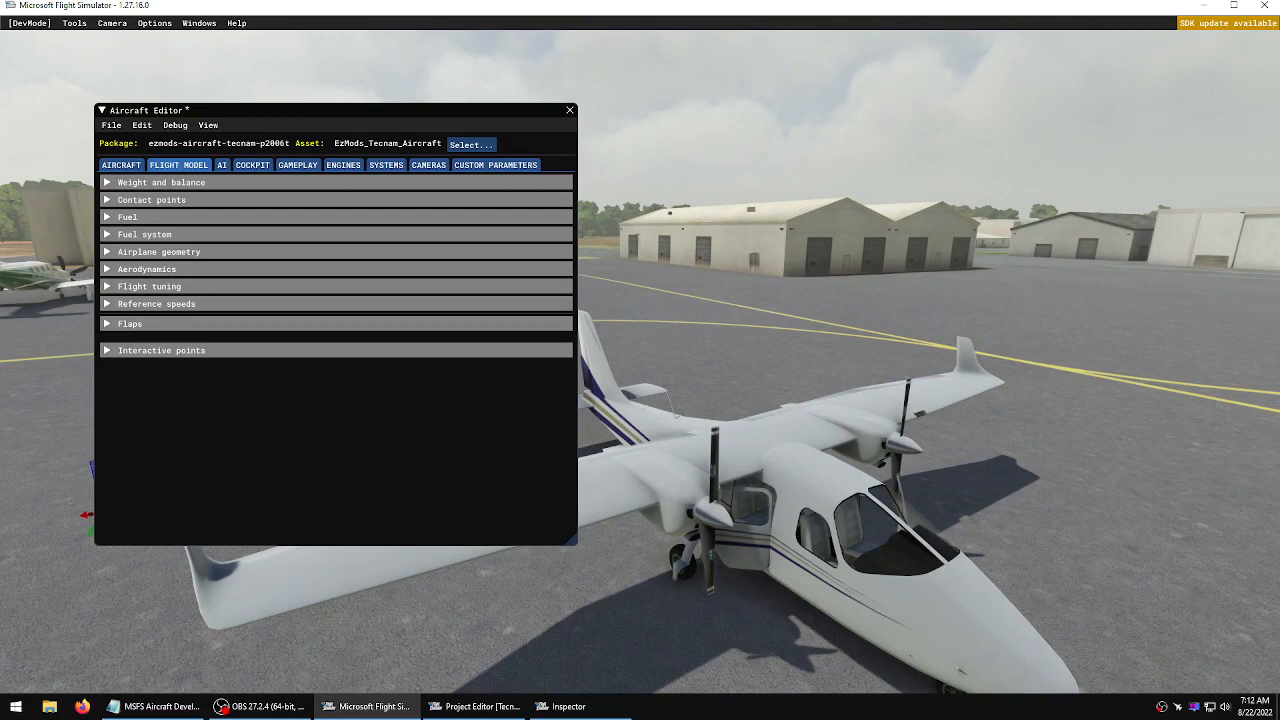
left_click(570, 110)
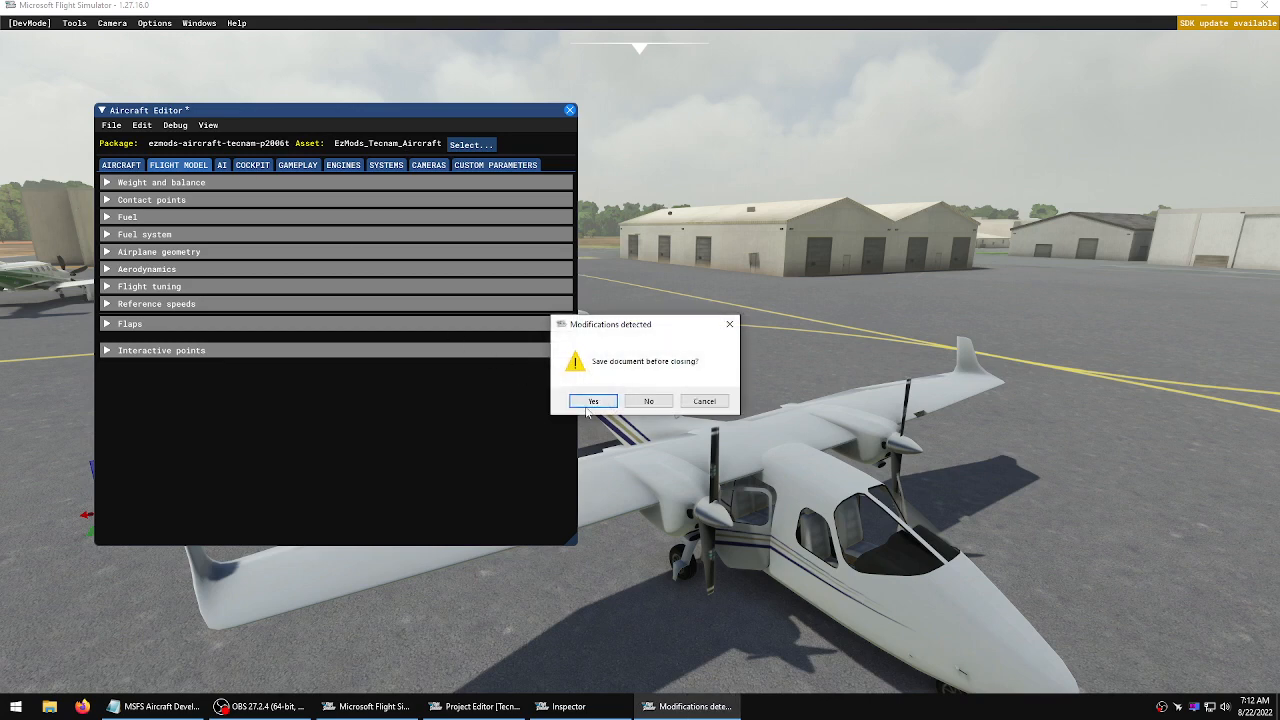
left_click(648, 401)
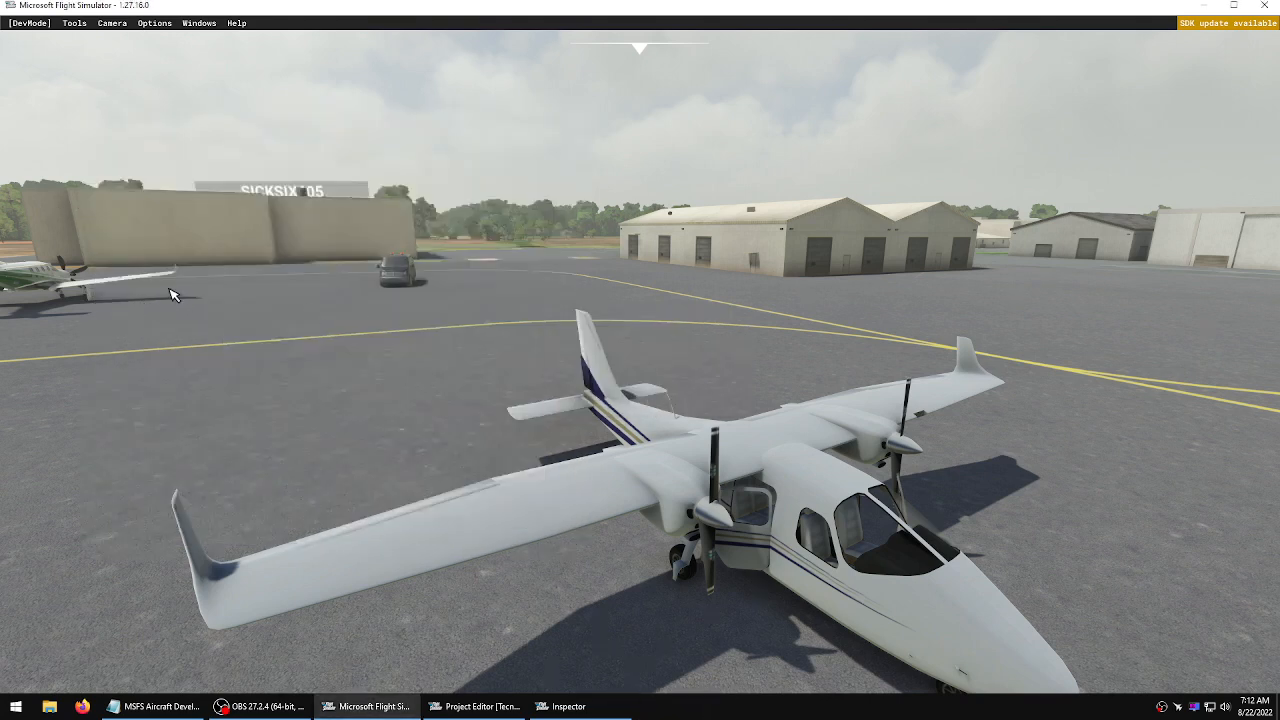
Close the Inspector and Project Editor windows and quit Microsoft Flight Simulator
left_click_drag(0, 148, 412, 140)
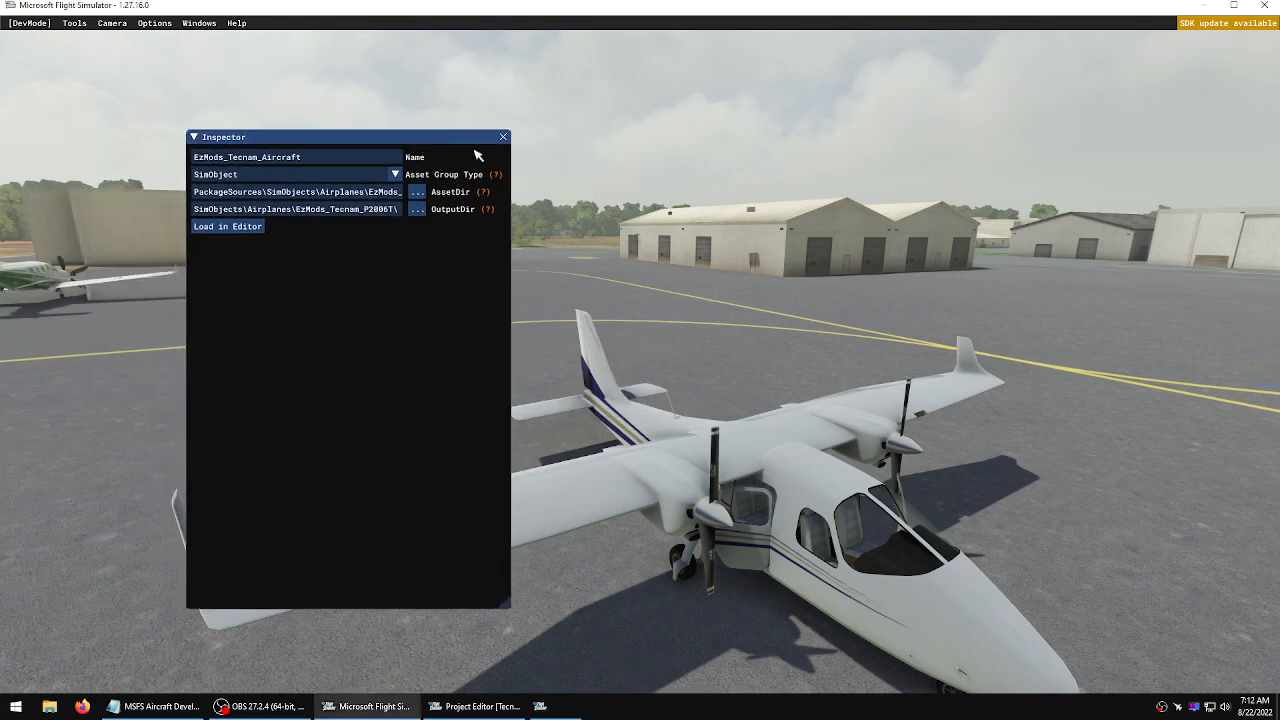
left_click(503, 138)
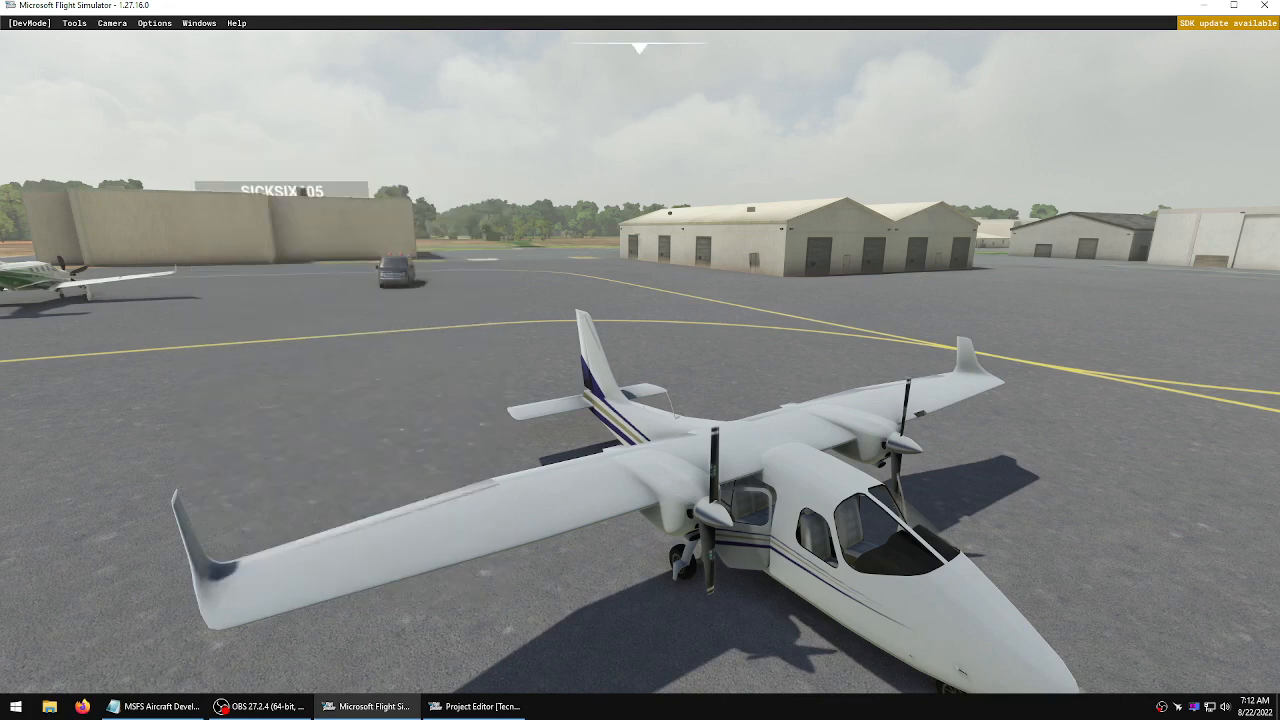
left_click_drag(0, 176, 472, 110)
left_click(548, 108)
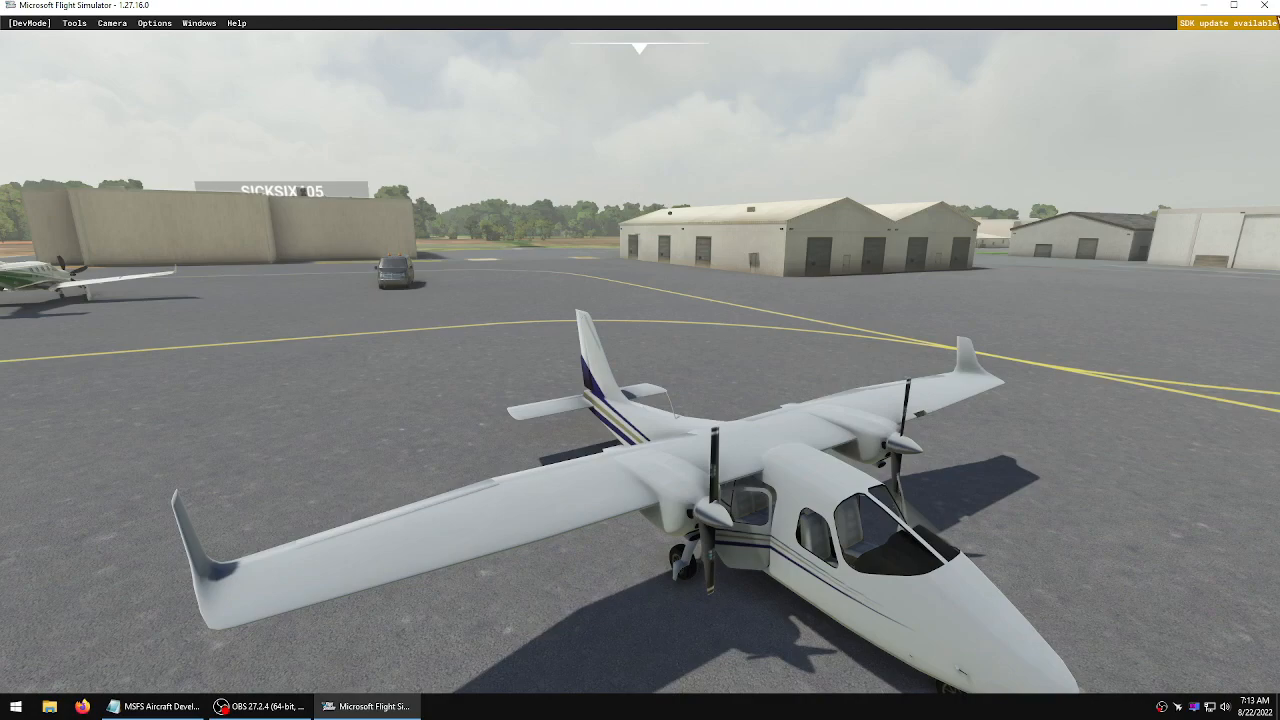
left_click(1265, 6)
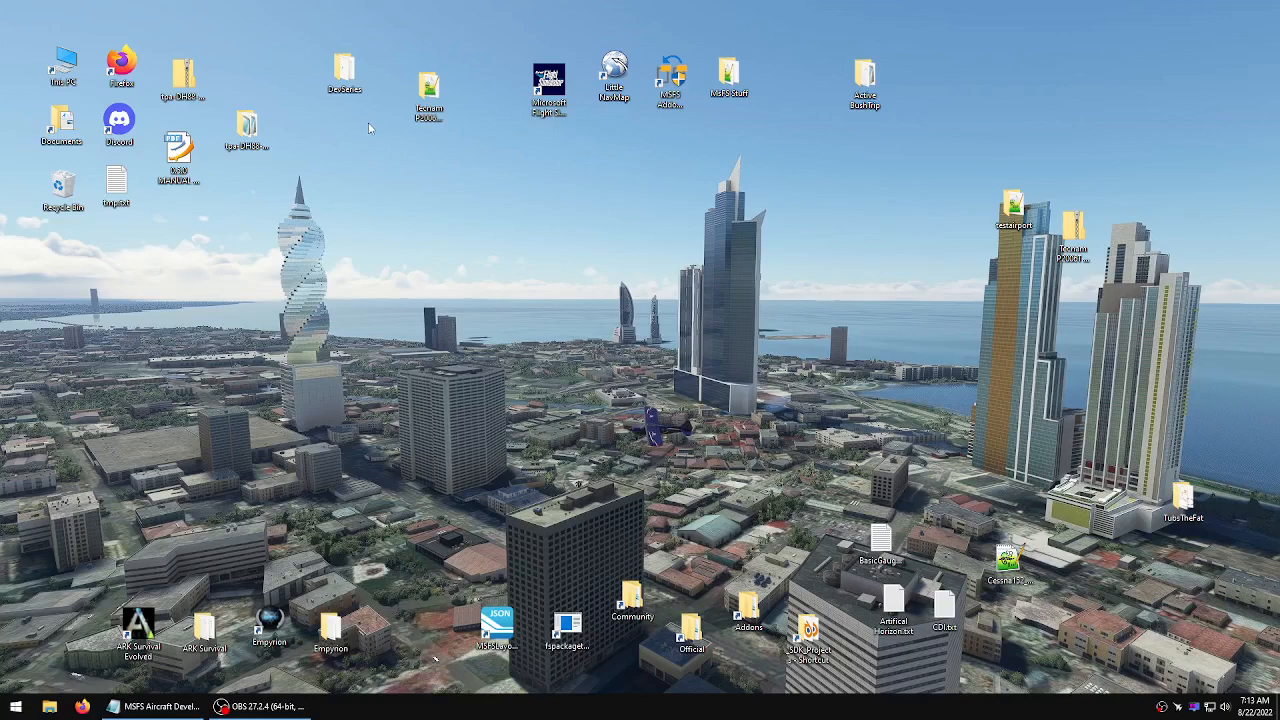
Open Tecnam_P2006T.blend from the Tecnam P2006T Project's Models folder in Blender
double_click(440, 92)
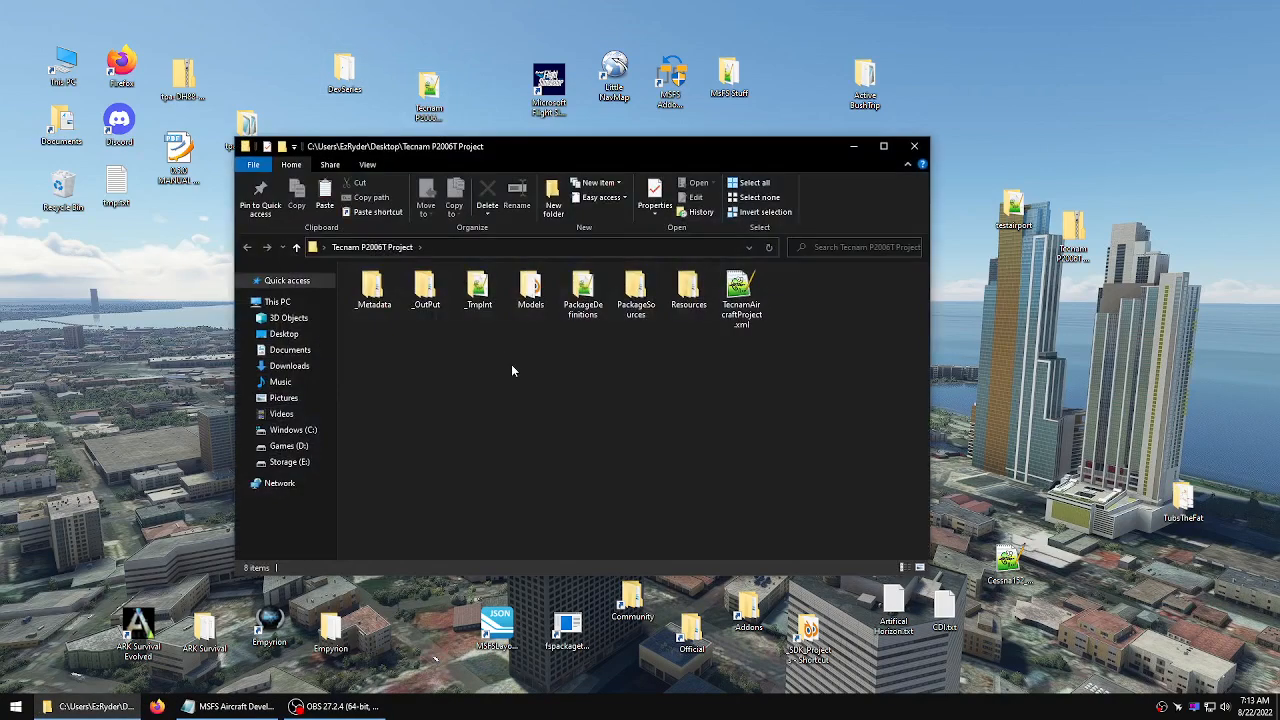
double_click(531, 290)
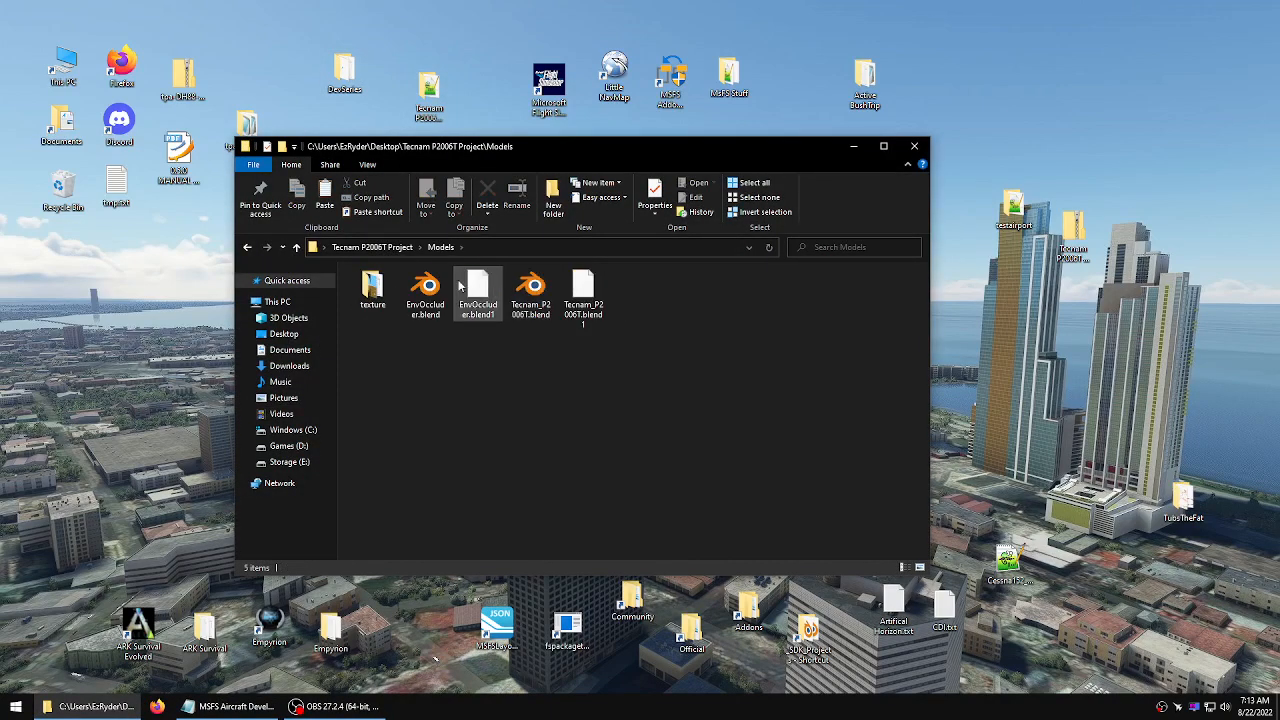
left_click(531, 290)
double_click(530, 288)
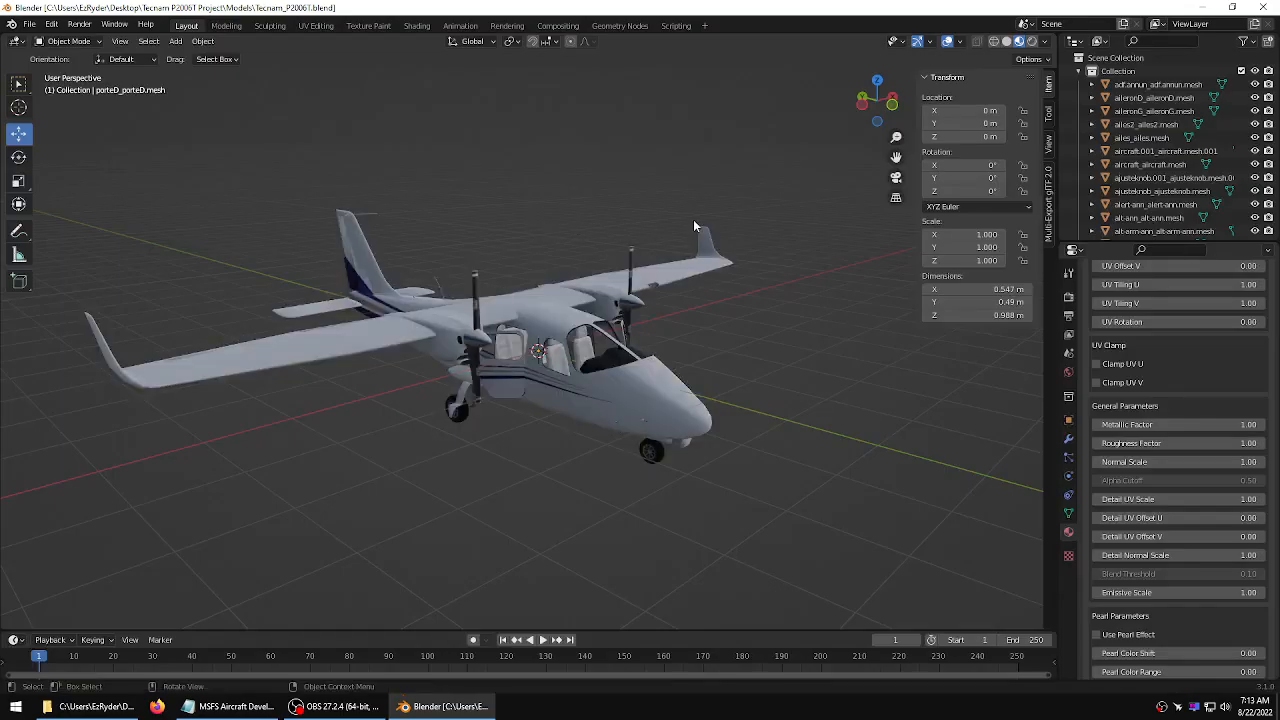
Select the cockpit windows object and set its windshield material's Roughness to 0.050
left_click(591, 358)
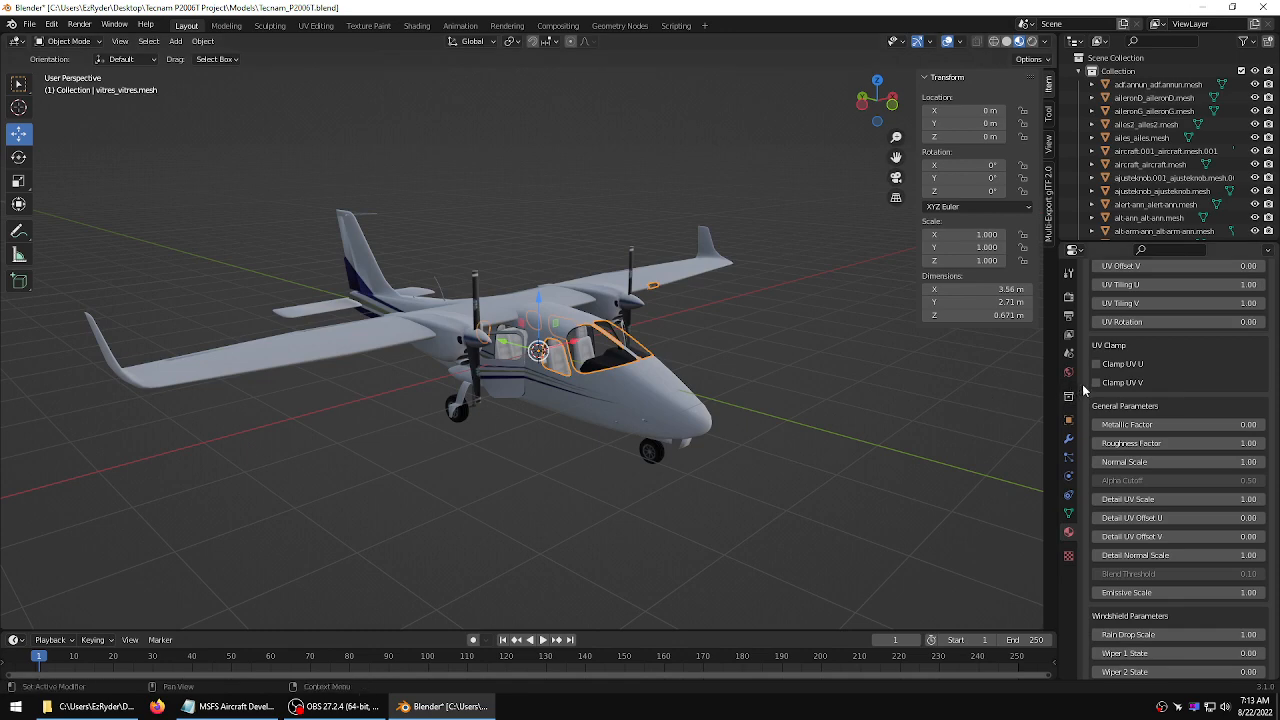
scroll(1277, 553, "up", 15)
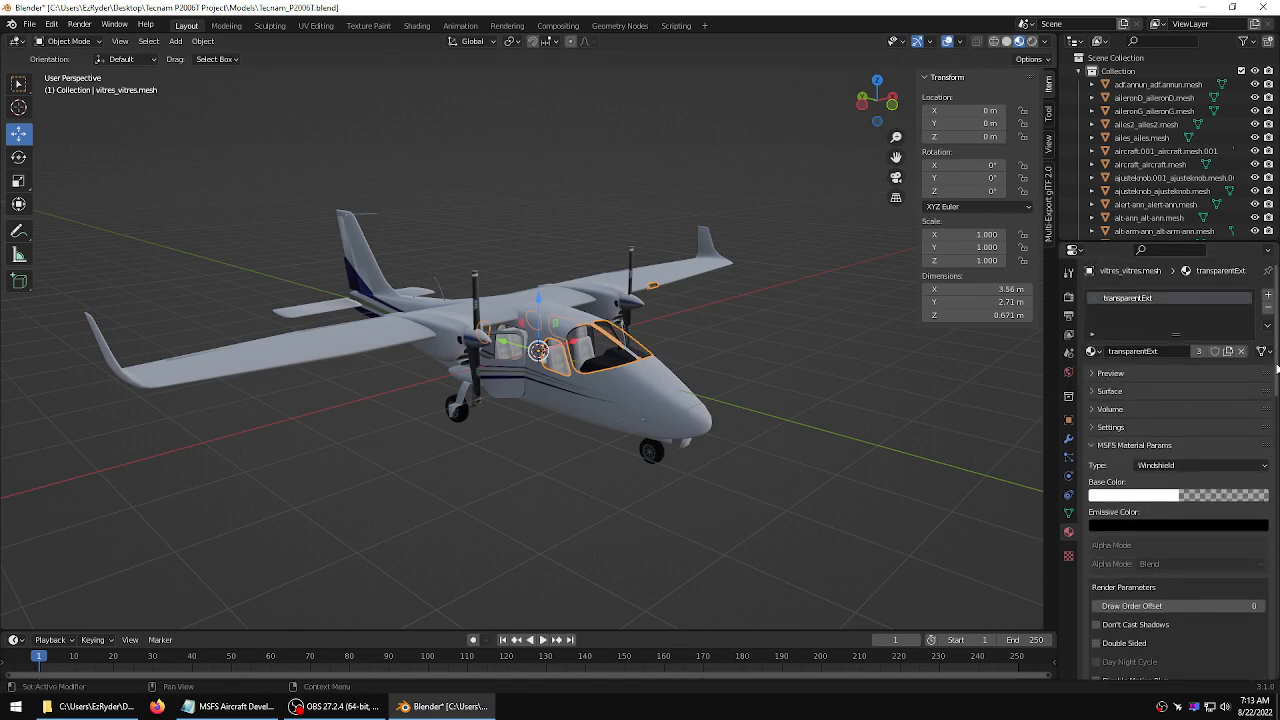
left_click(1146, 392)
scroll(1122, 435, "down", 6)
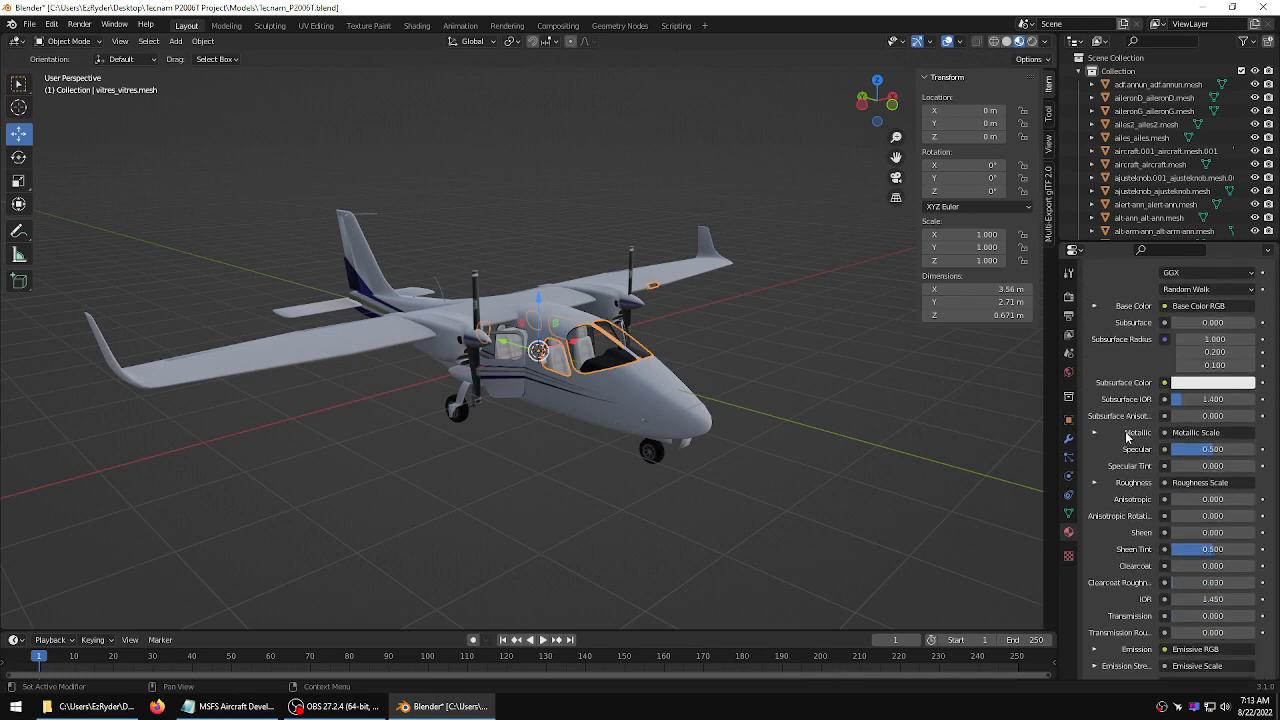
left_click(1093, 433)
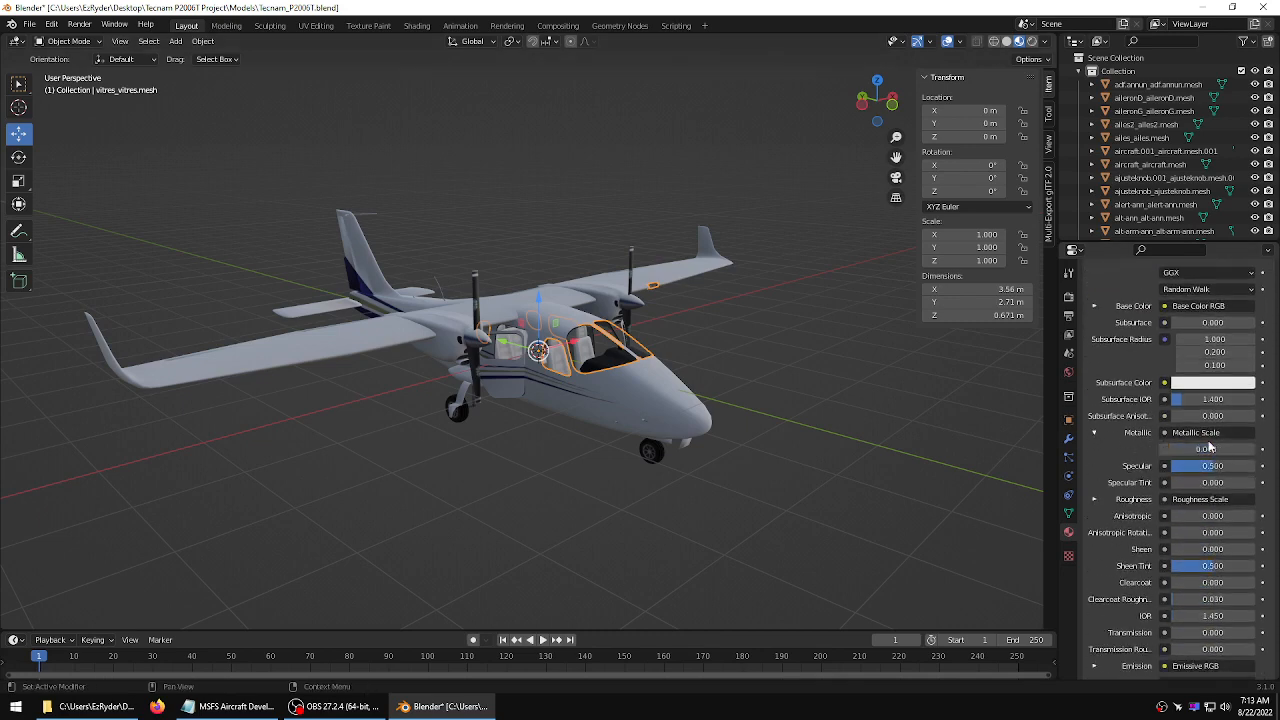
left_click(1094, 499)
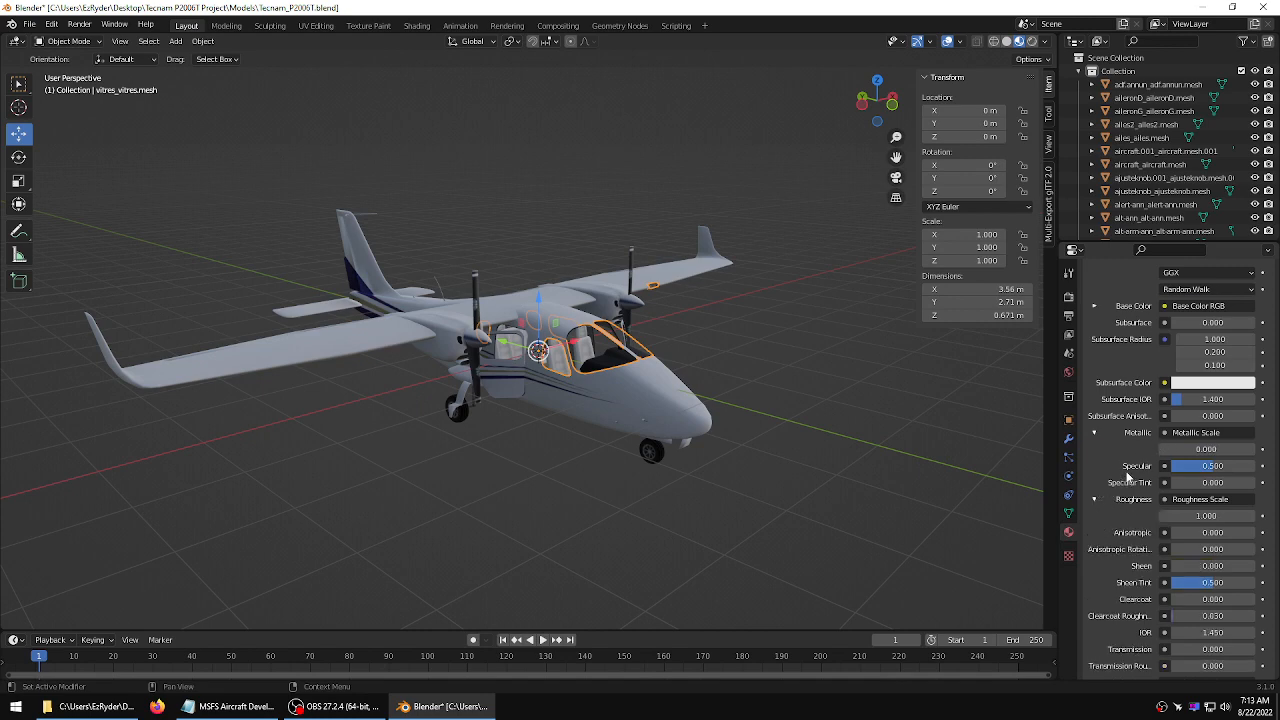
scroll(1130, 478, "down", 2)
double_click(1210, 436)
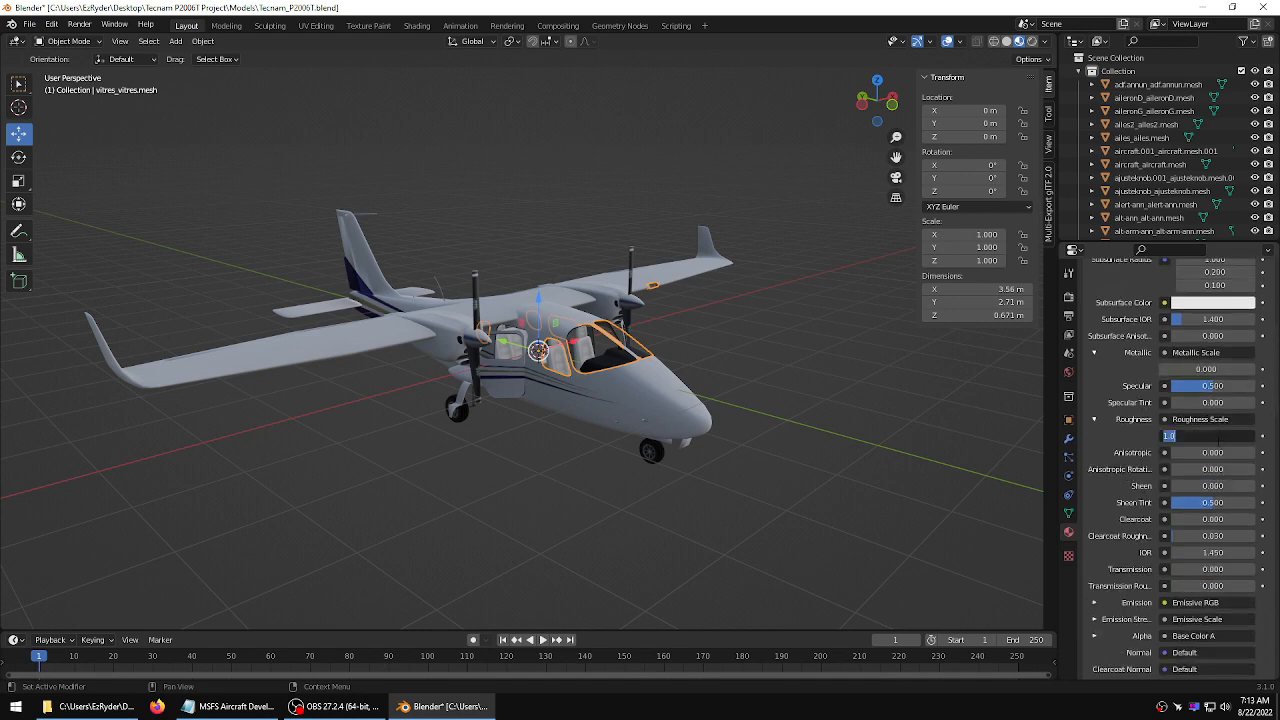
key("BackSpace")
key("Return")
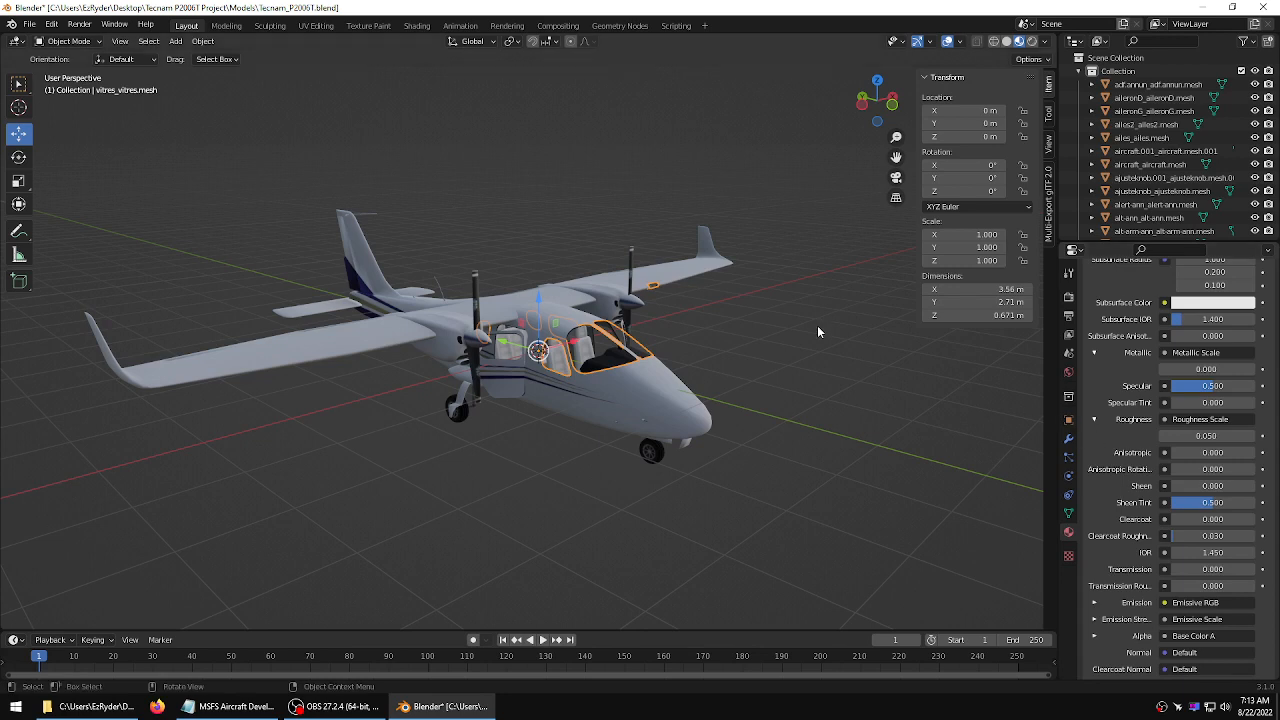
Save the blend file and export it as glTF 2.0, overwriting Tecnam_P2006T.gltf in the aircraft's PackageSources model folder
left_click(30, 25)
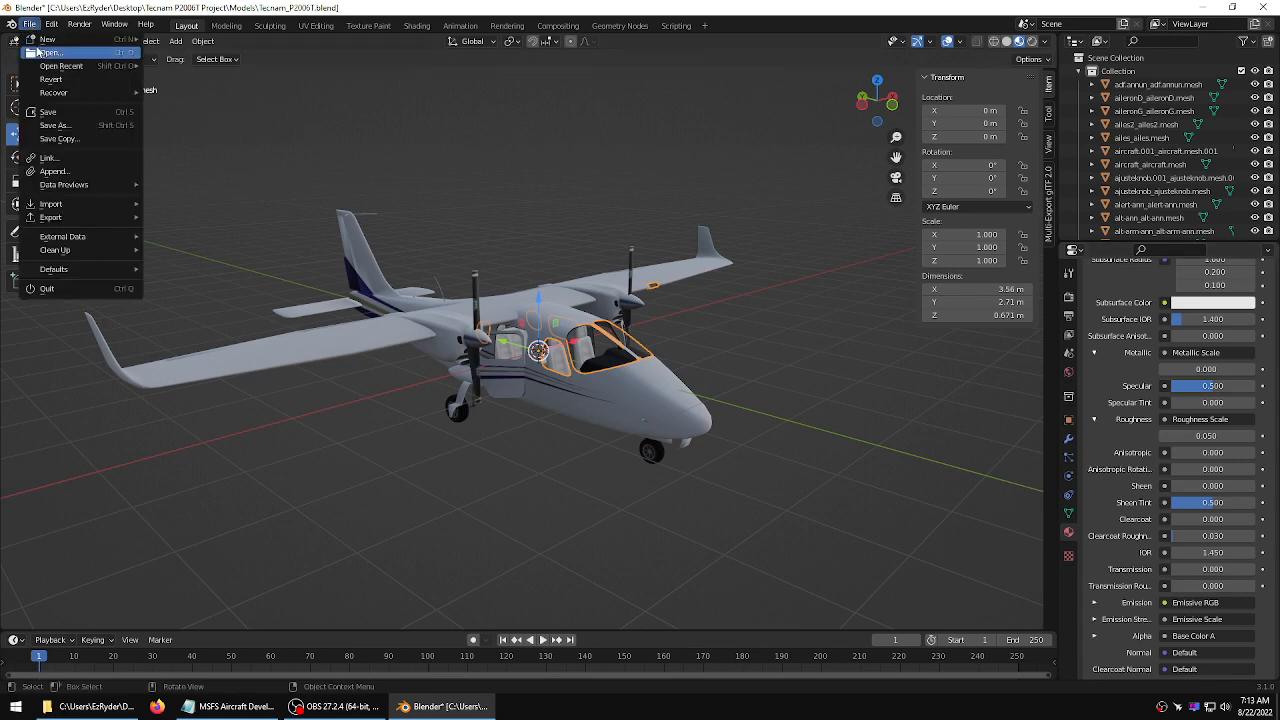
left_click(45, 112)
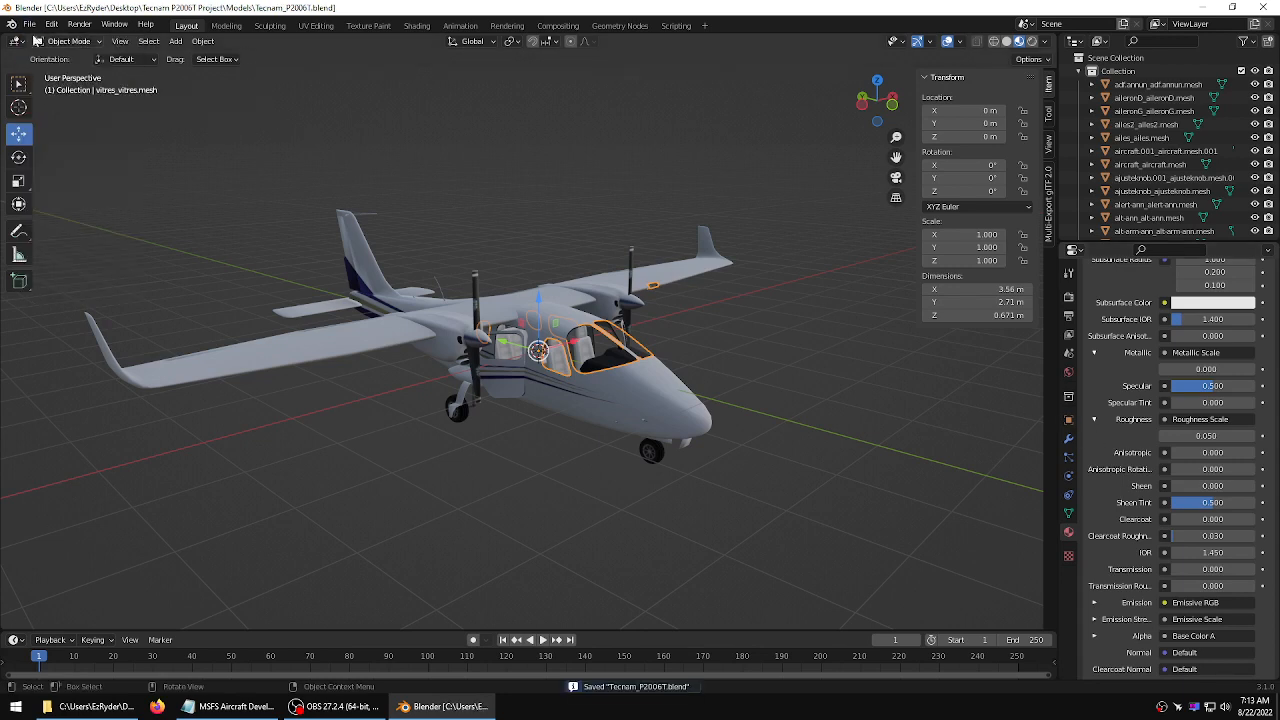
left_click(30, 25)
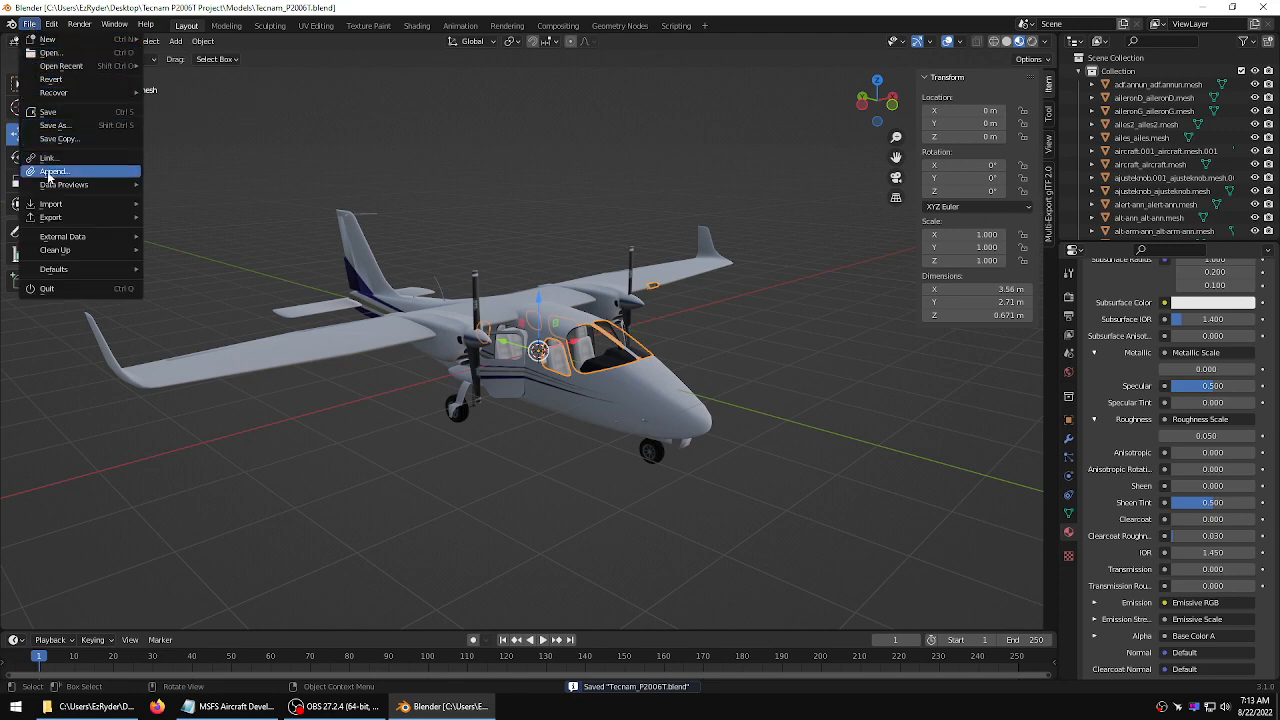
mouse_move(50, 208)
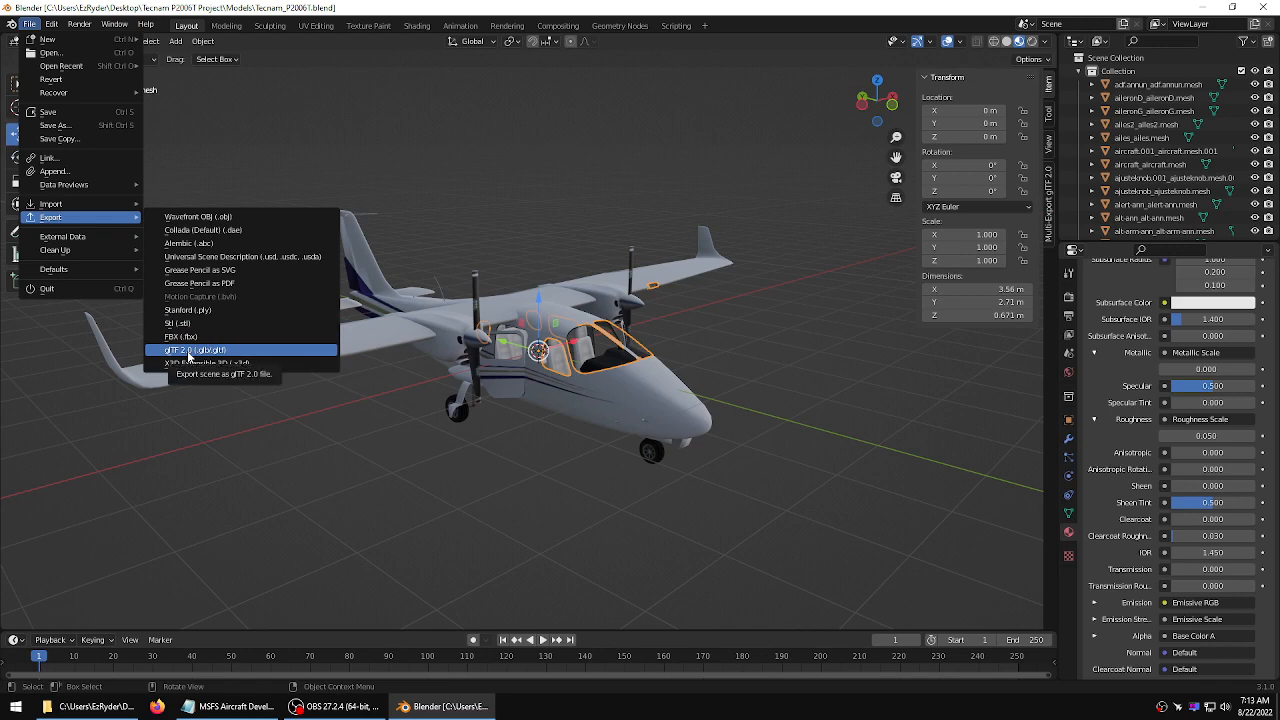
left_click(188, 350)
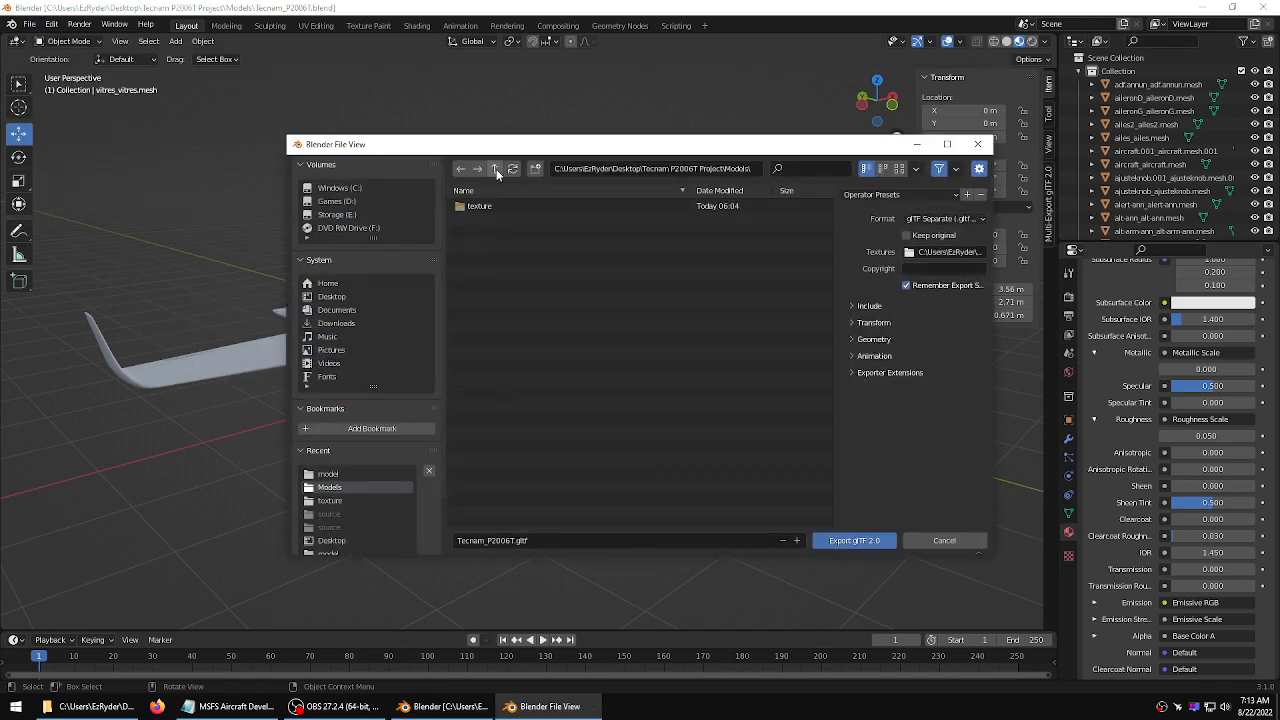
left_click(496, 169)
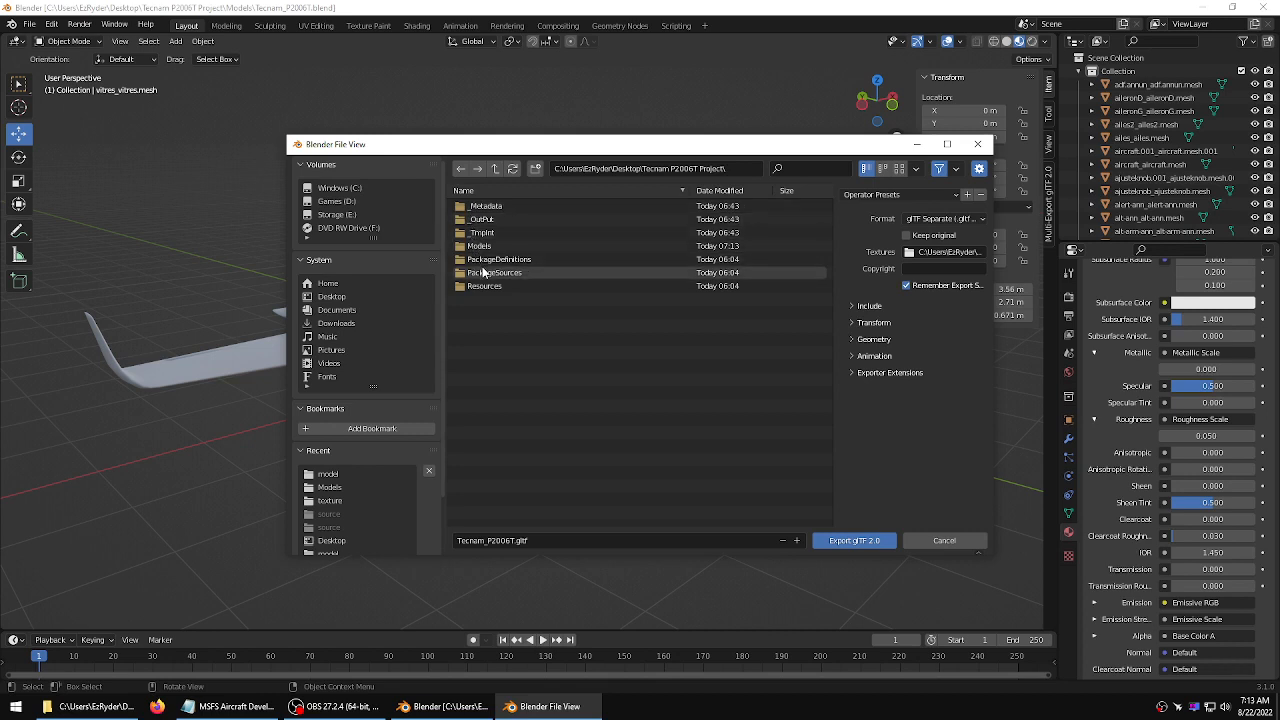
double_click(482, 272)
double_click(477, 207)
double_click(477, 206)
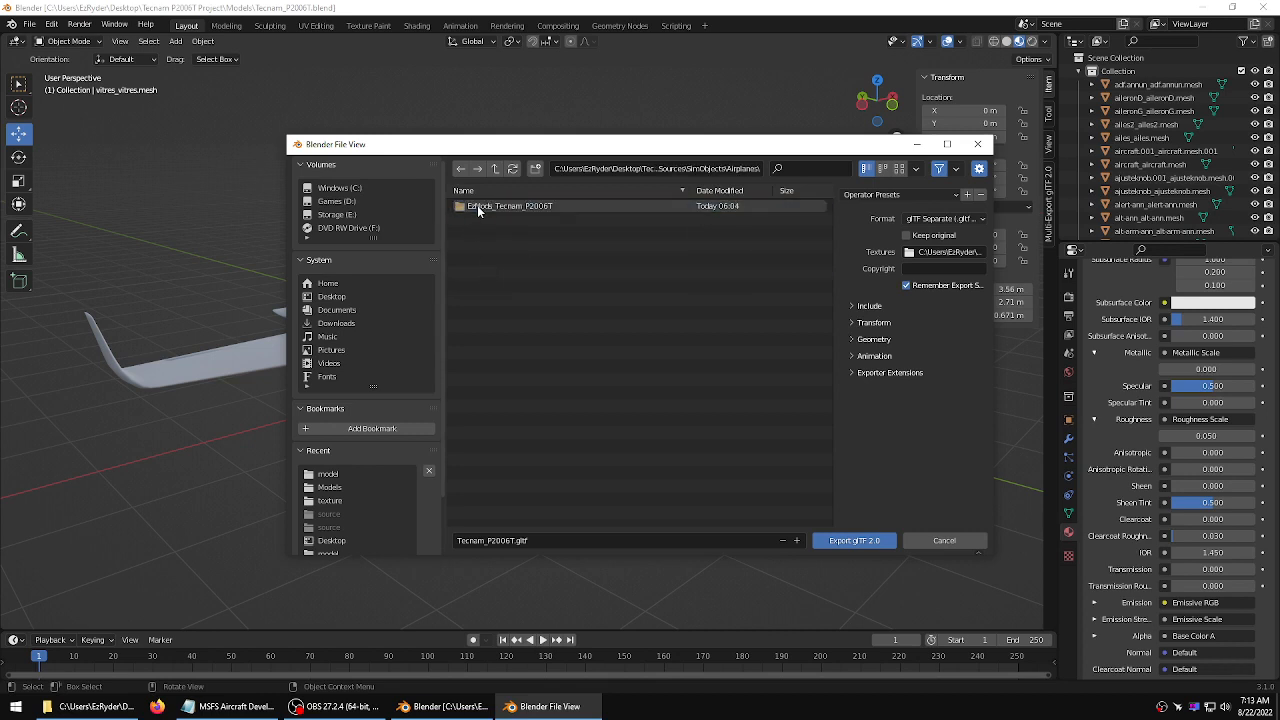
double_click(477, 206)
double_click(478, 207)
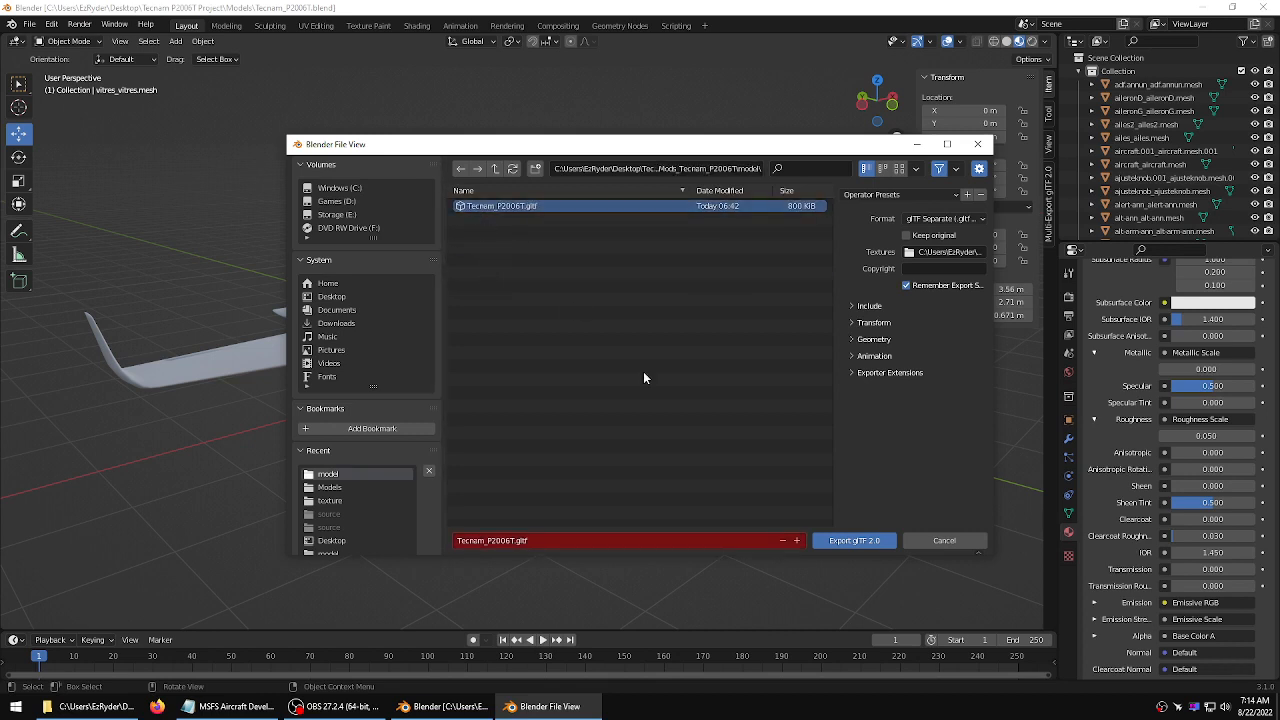
left_click(880, 541)
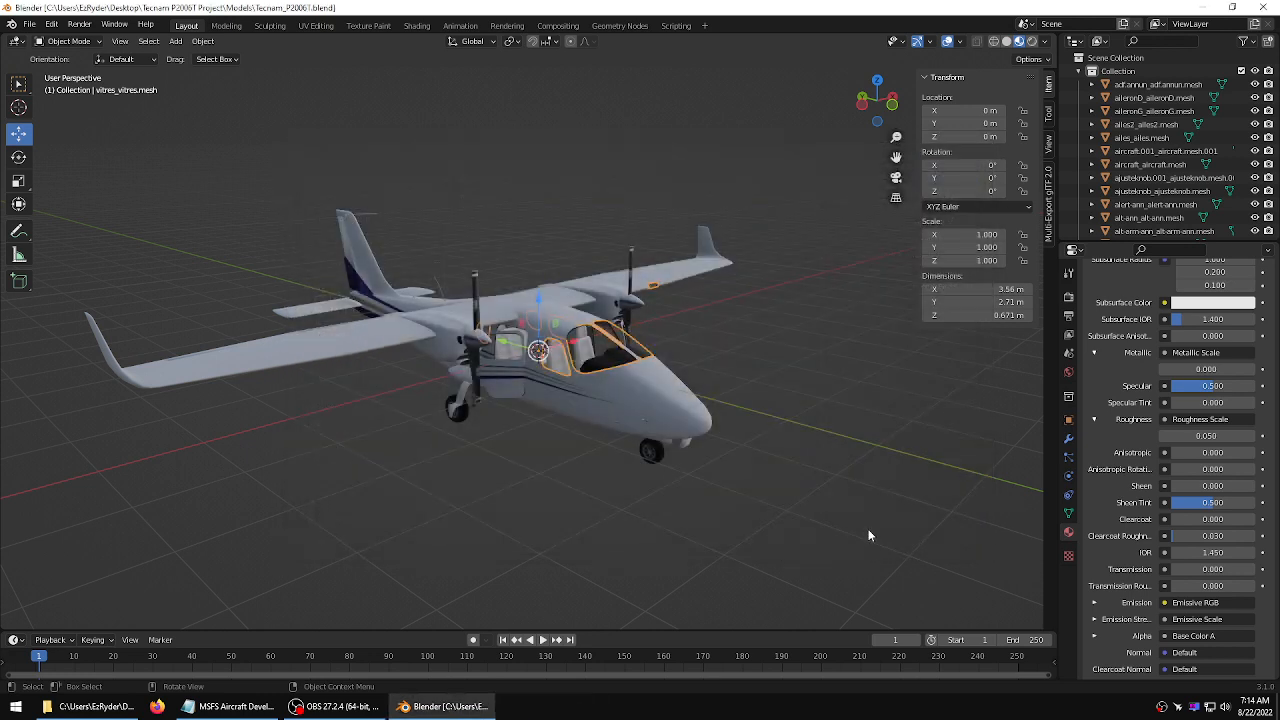
Close Blender and the Models folder window
left_click(1259, 7)
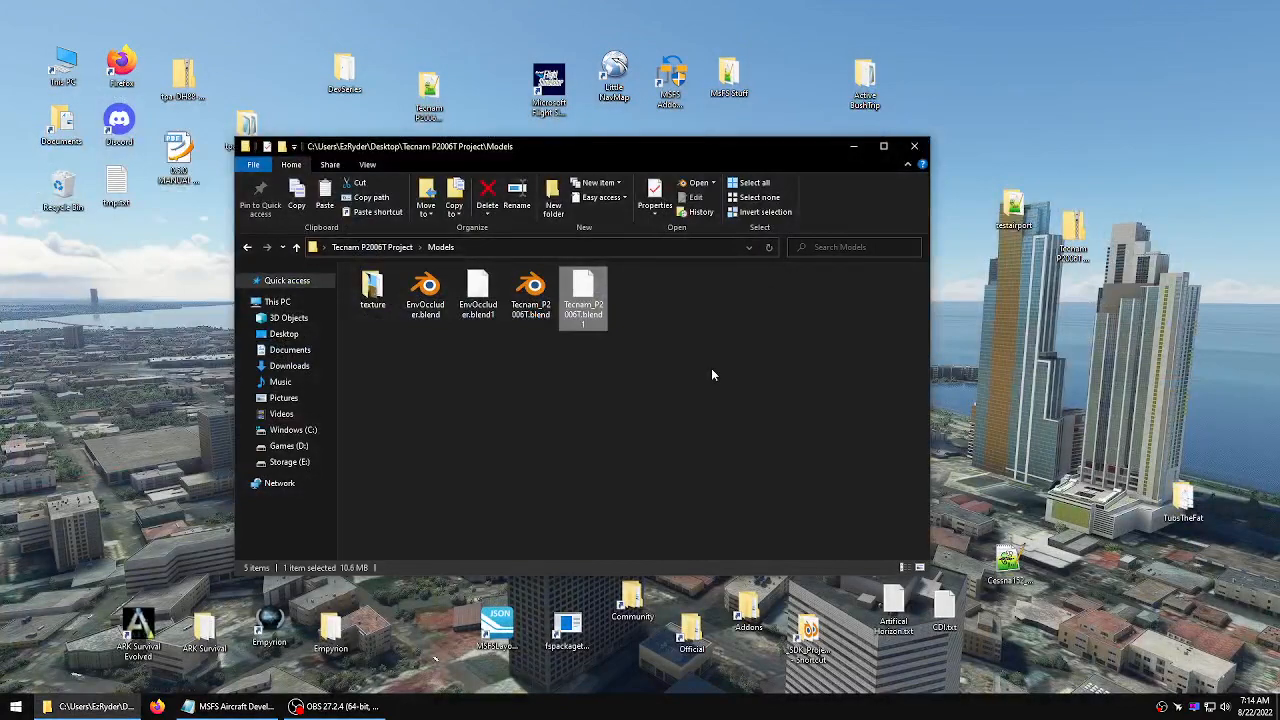
left_click(712, 374)
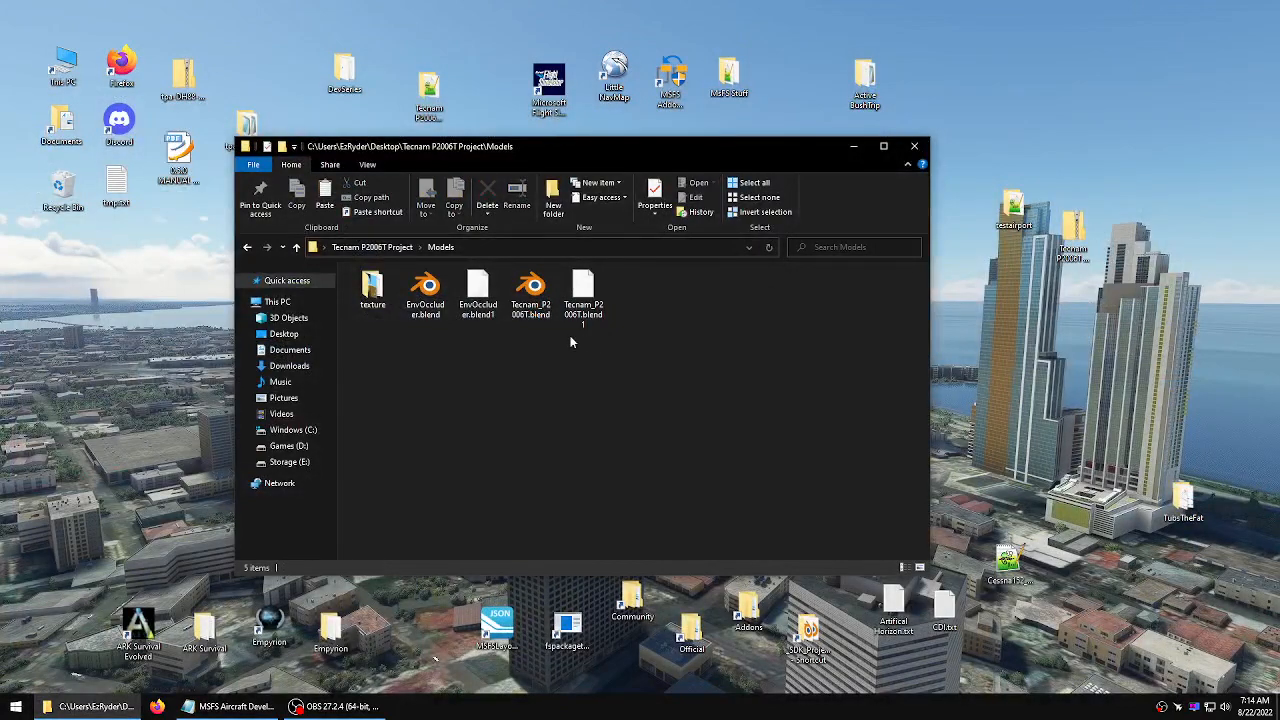
left_click(914, 148)
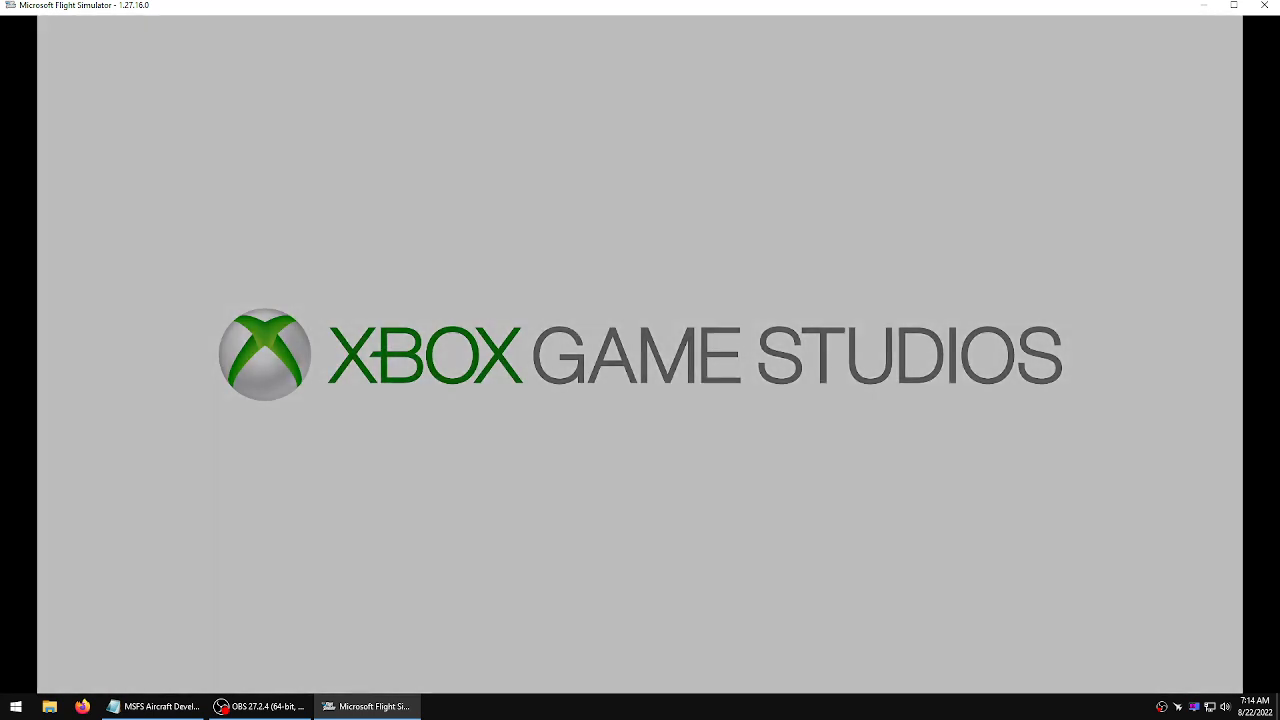
Open RoadMap.txt from the desktop's DevSeries folder and close the folder window
key("alt+Tab")
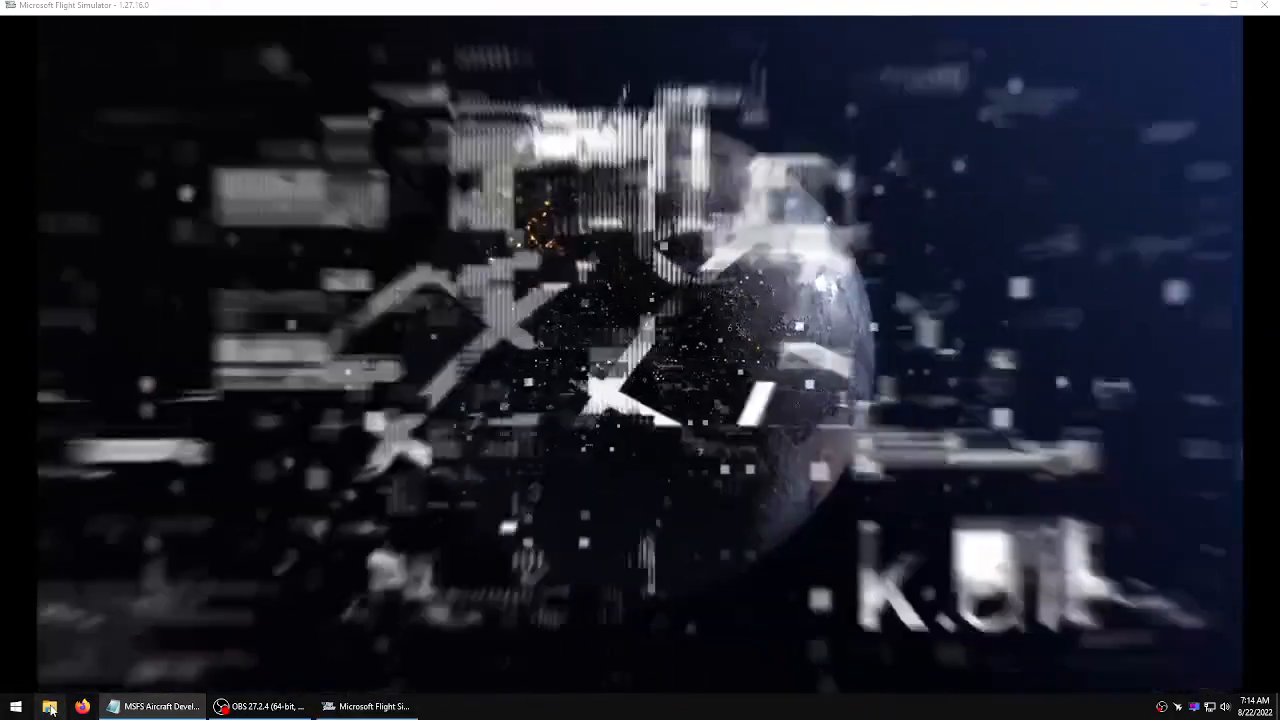
left_click(49, 706)
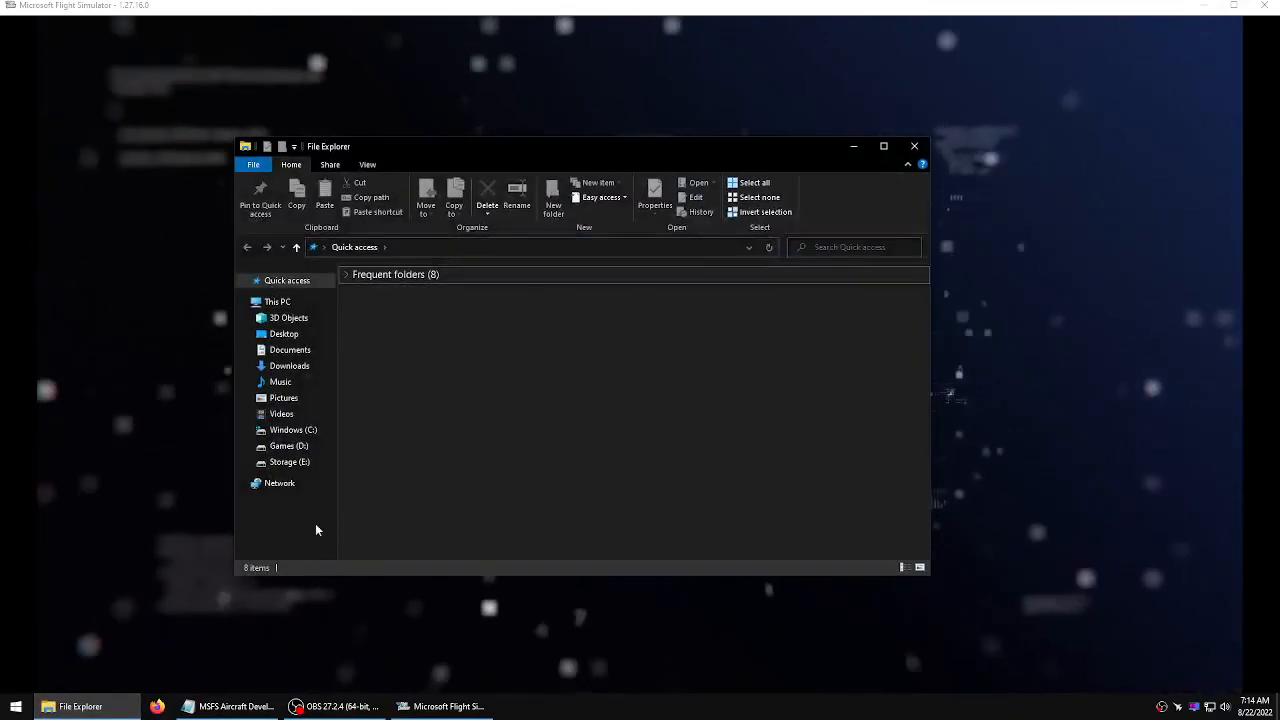
left_click(316, 334)
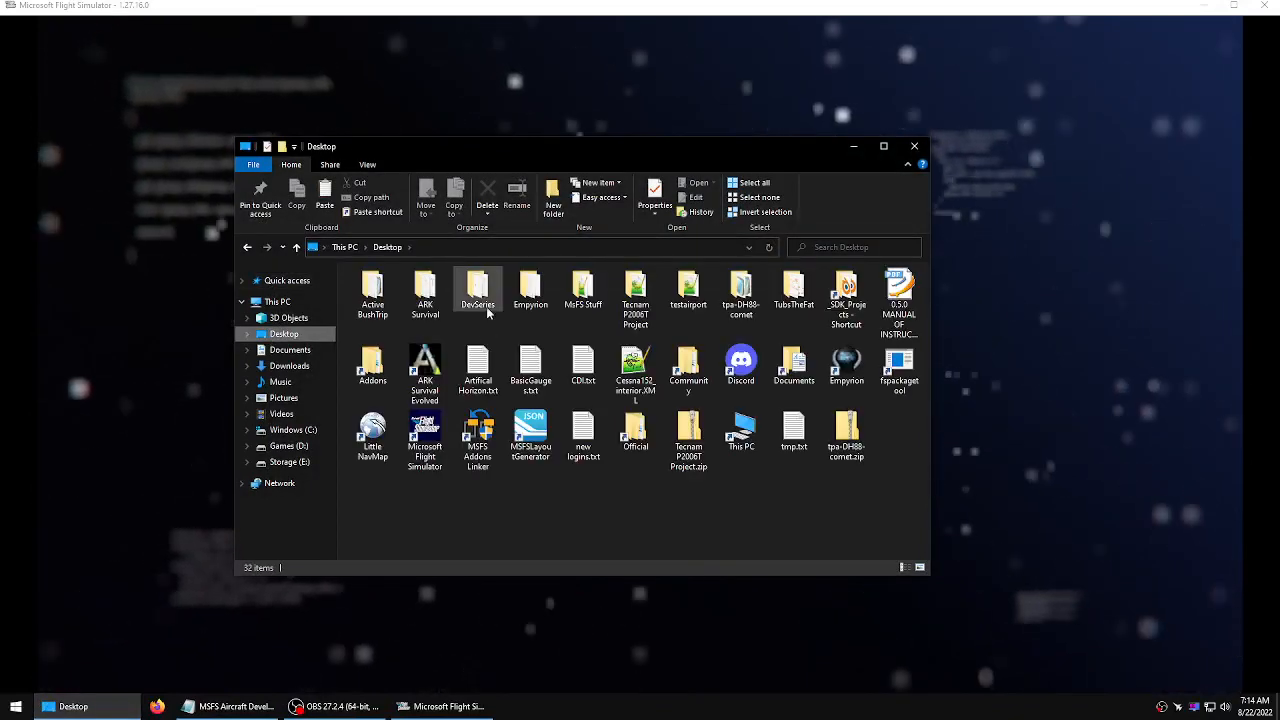
double_click(478, 290)
double_click(484, 280)
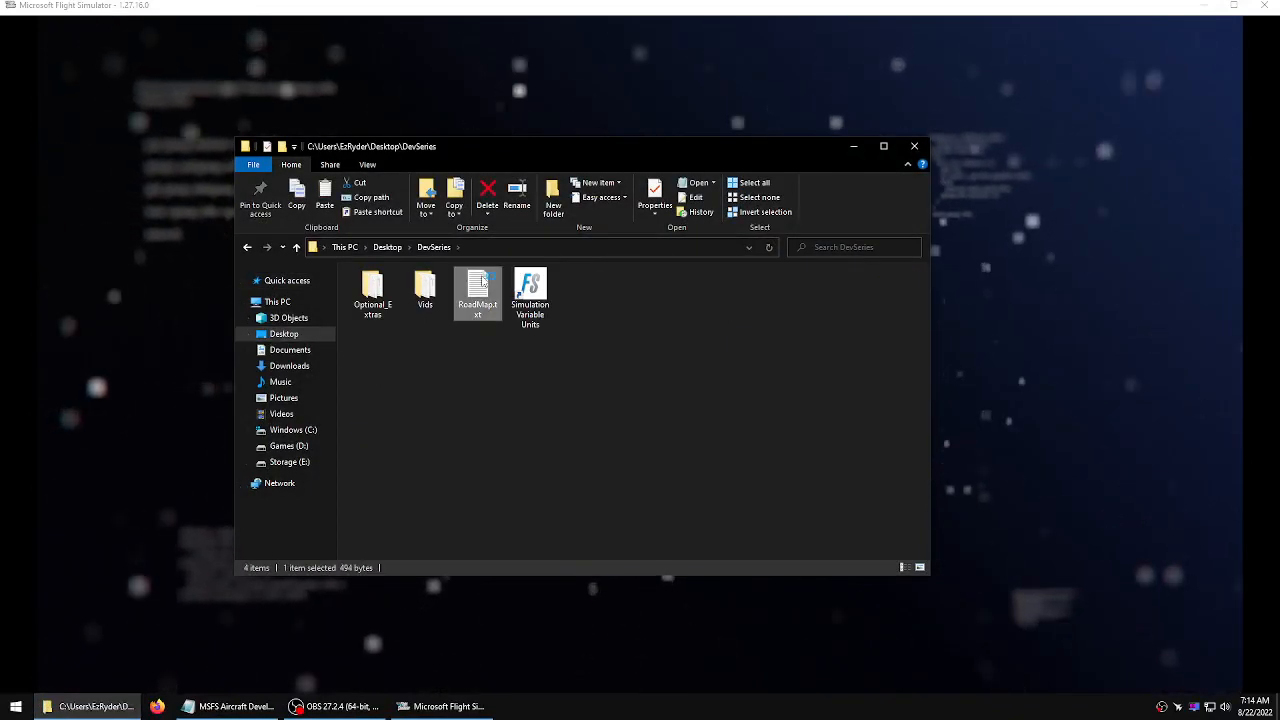
left_click_drag(727, 188, 0, 130)
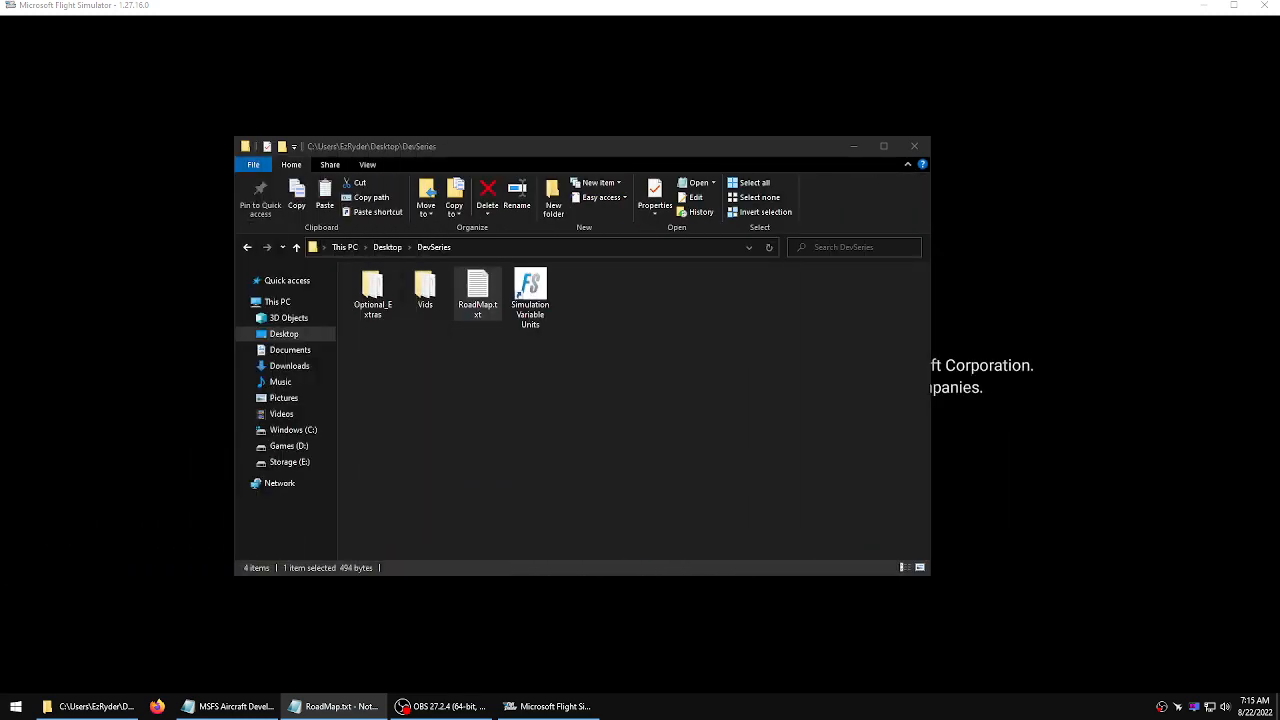
left_click(914, 146)
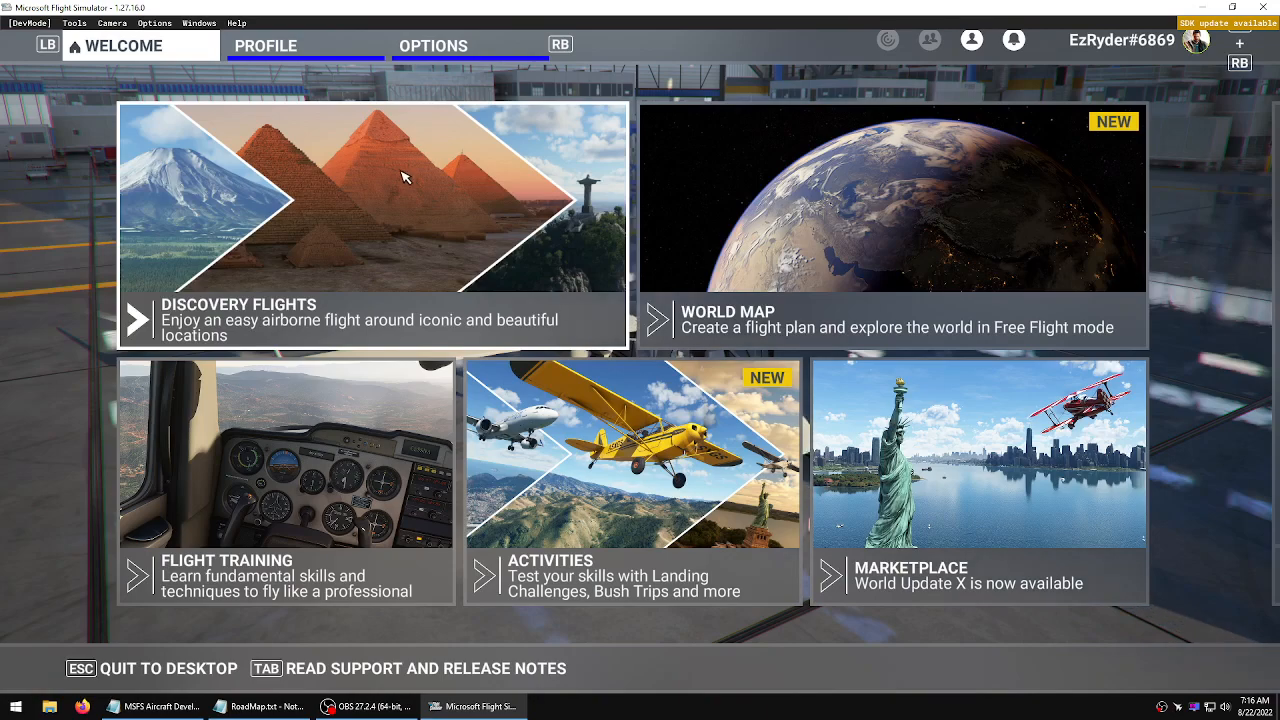
Start a World Map flight departing from KGOK Guthrie Mun at Parking 2 -- Ramp GA Small
left_click(772, 208)
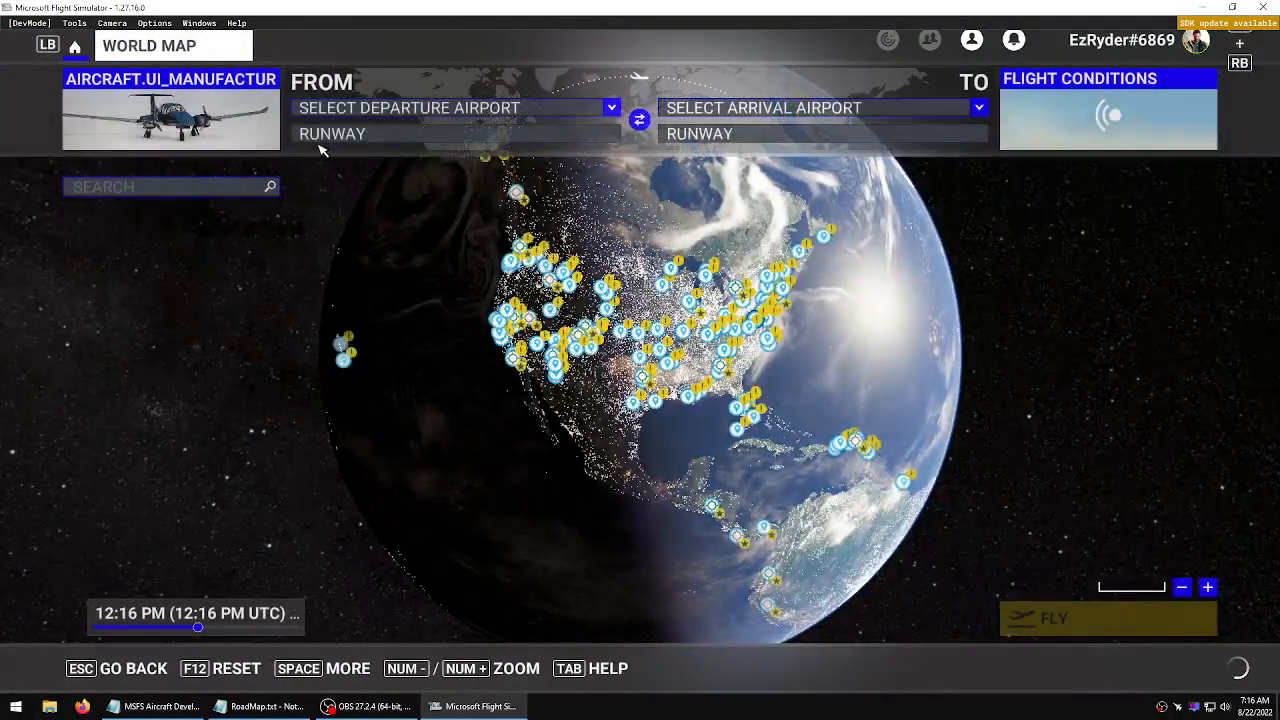
left_click(402, 110)
left_click(395, 175)
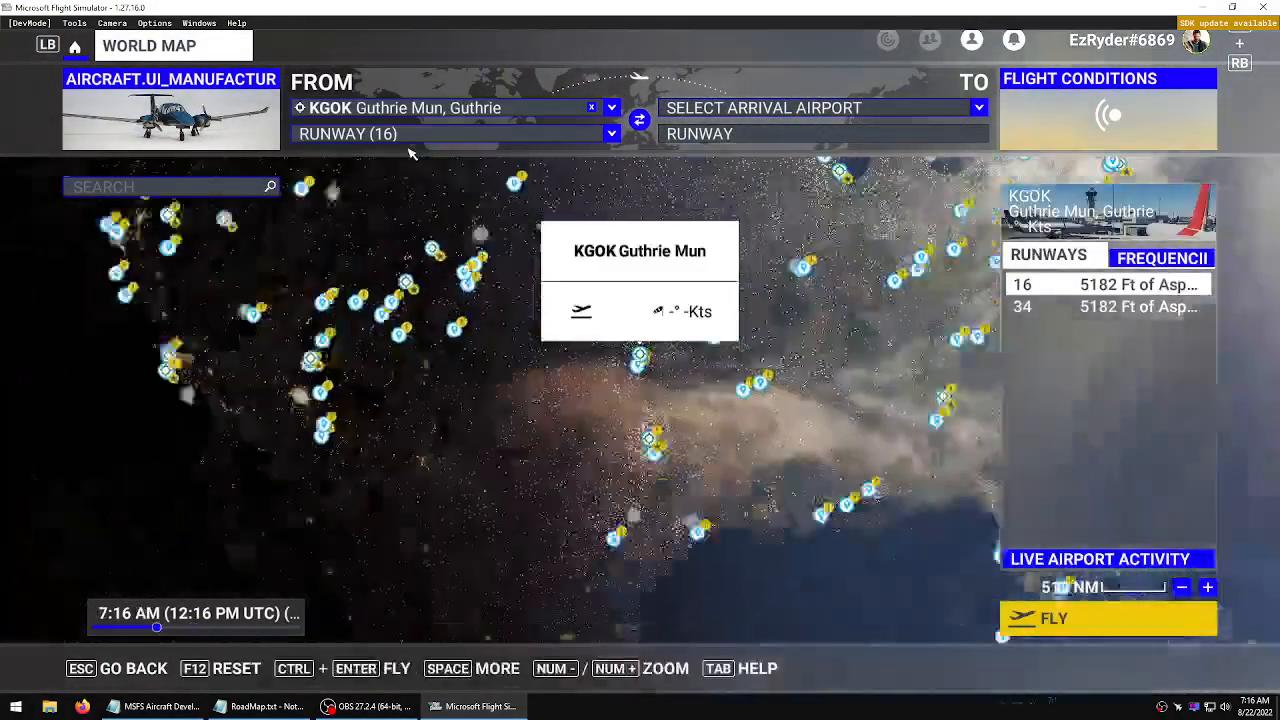
left_click(432, 134)
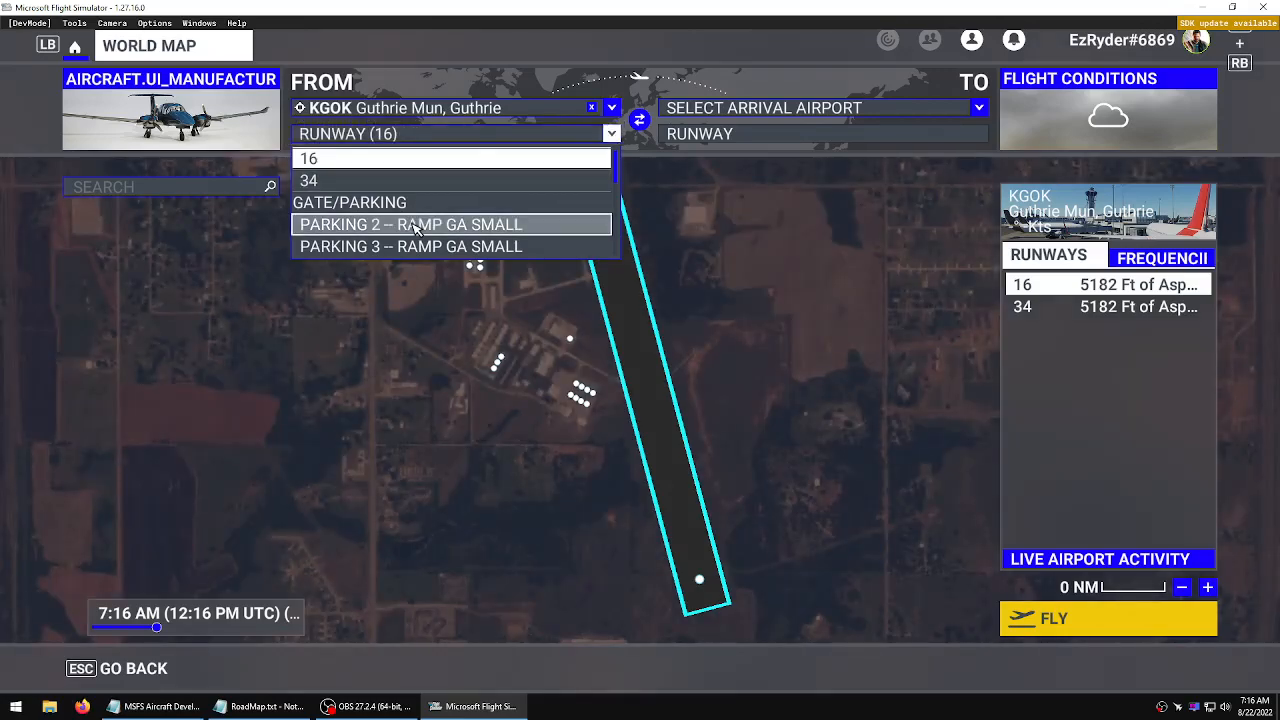
left_click(413, 226)
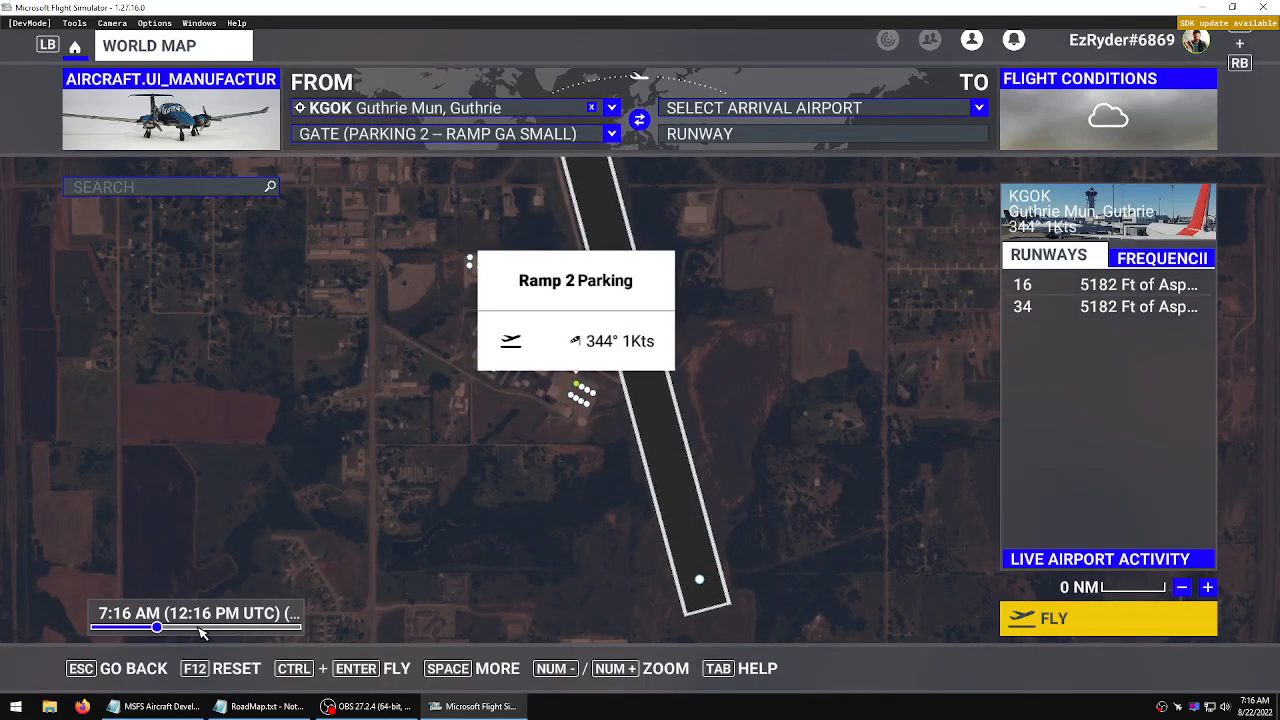
left_click(196, 628)
left_click(1065, 618)
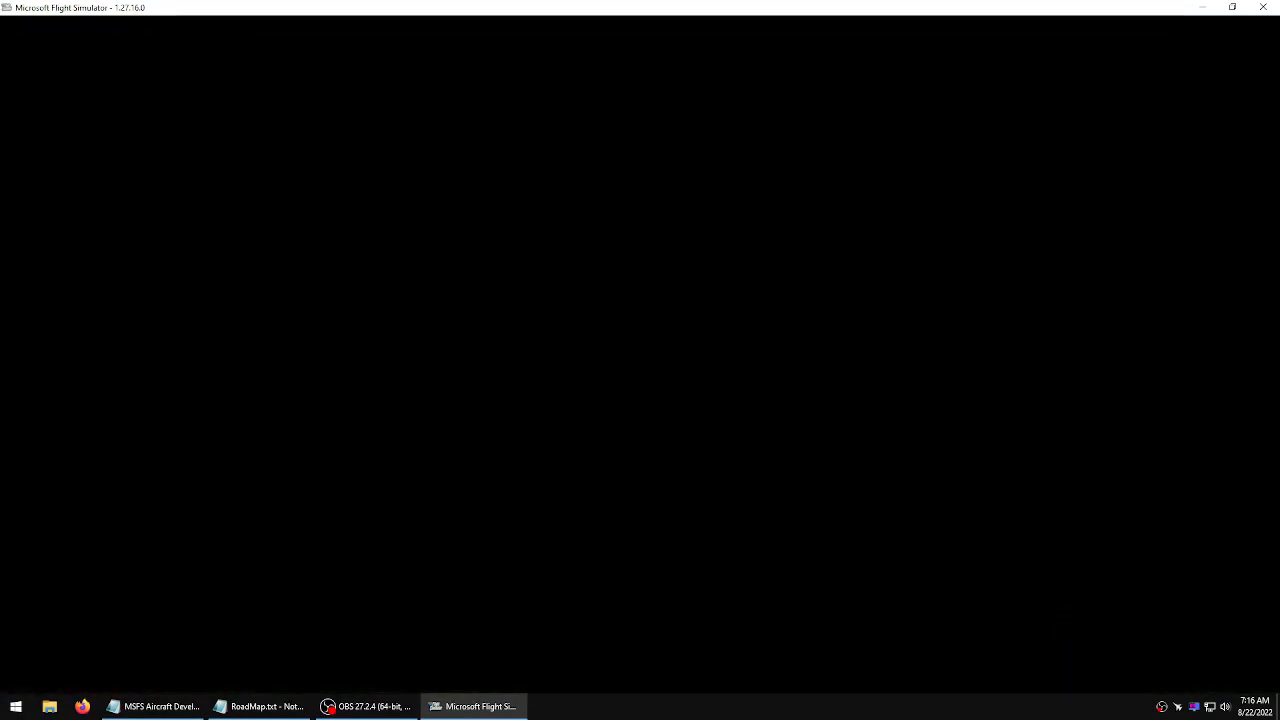
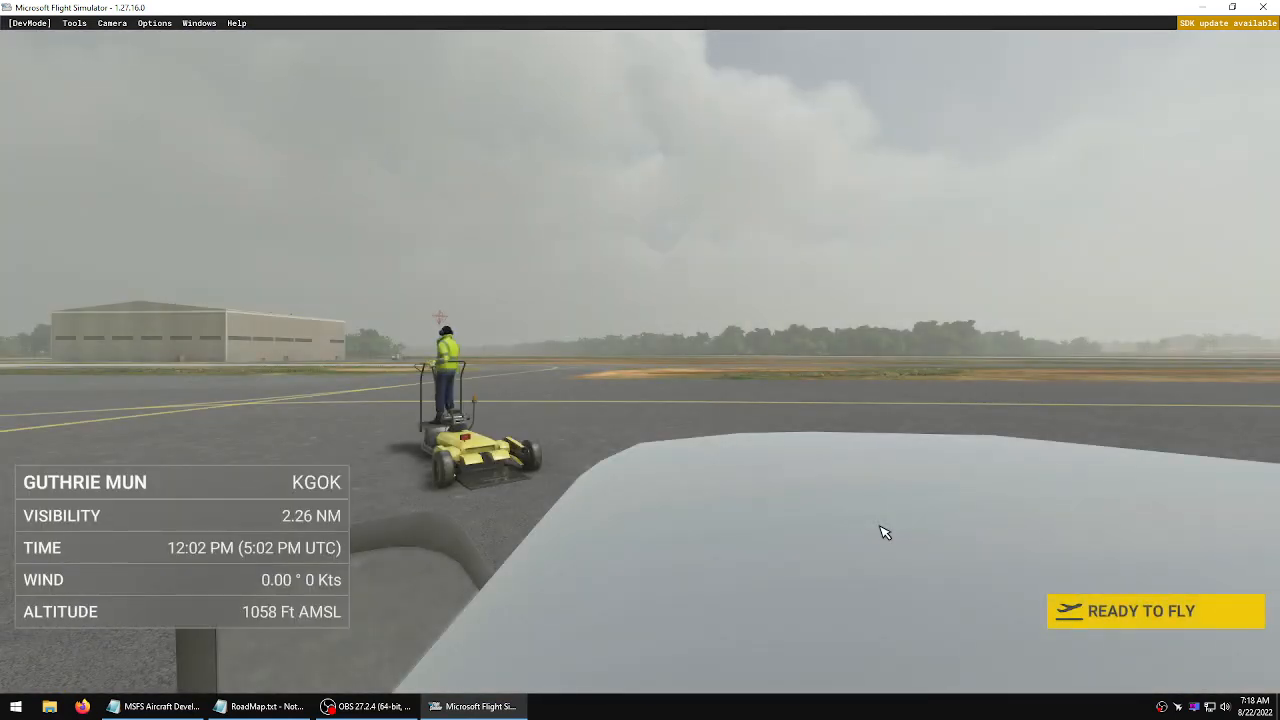
Start the flight and inspect the aircraft from the outside and inside its cabin
left_click(1100, 611)
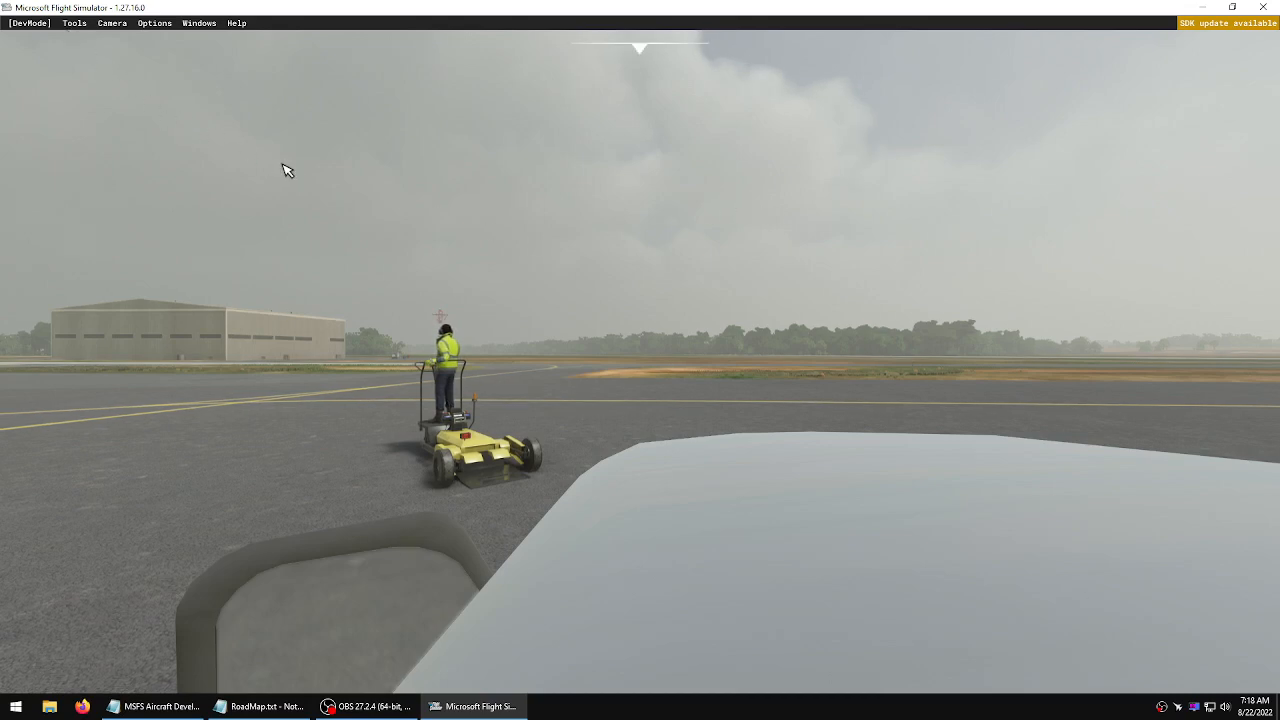
key("End")
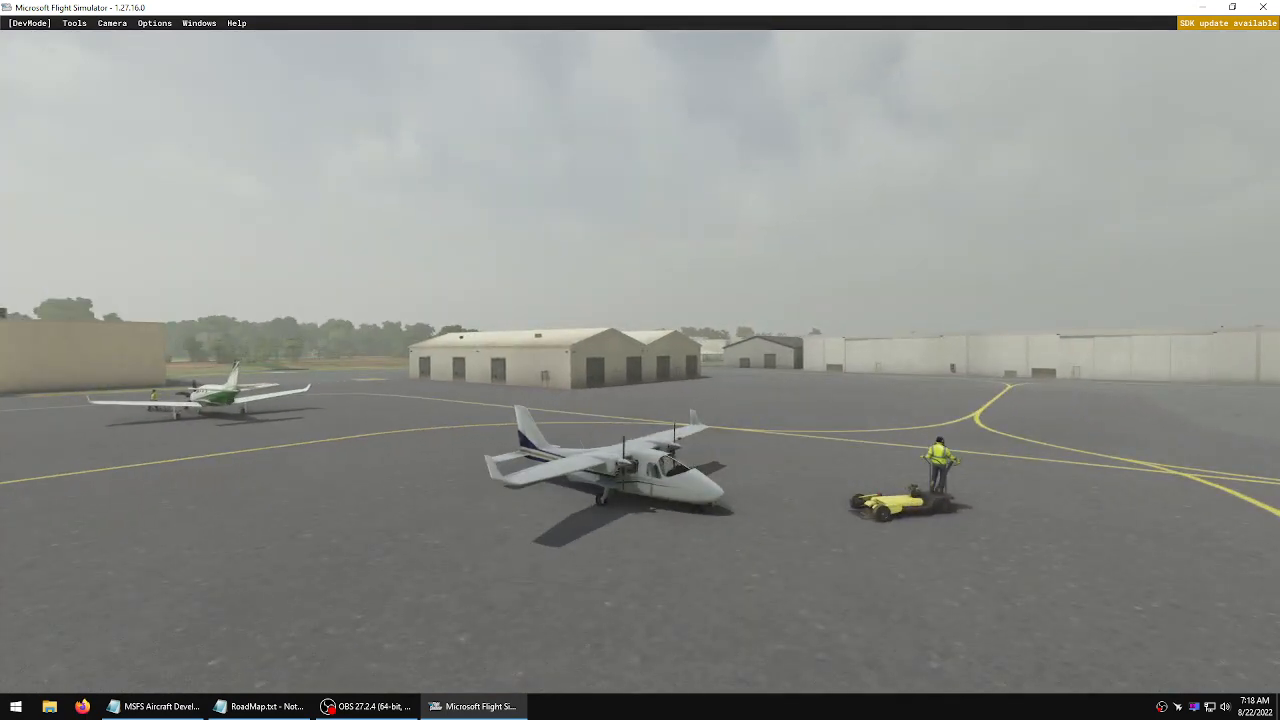
key("Right")
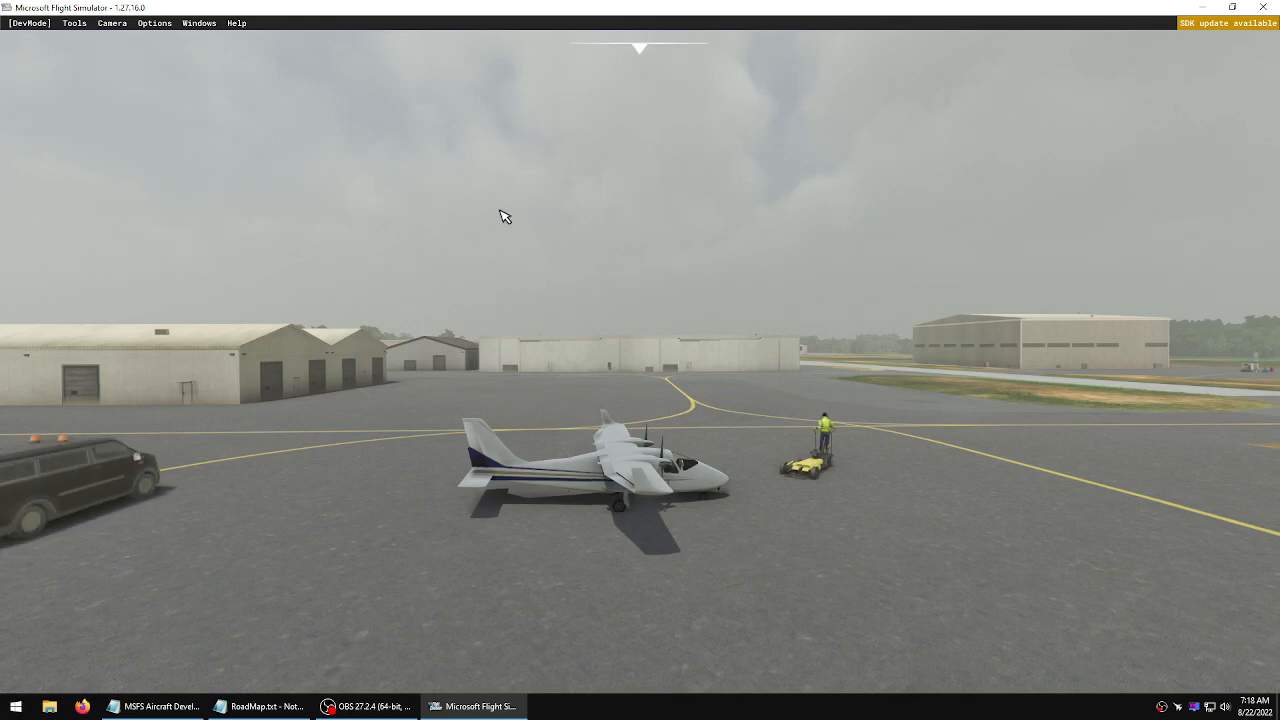
key("End")
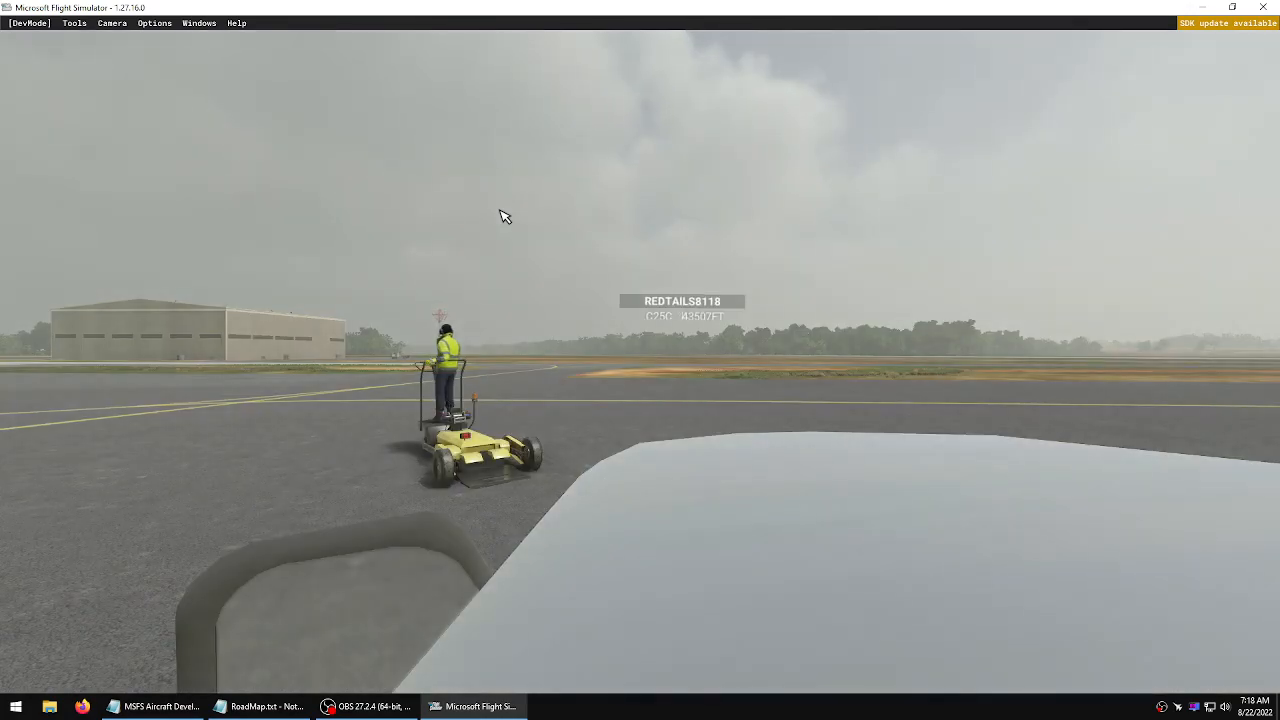
key("Down")
key("Down")
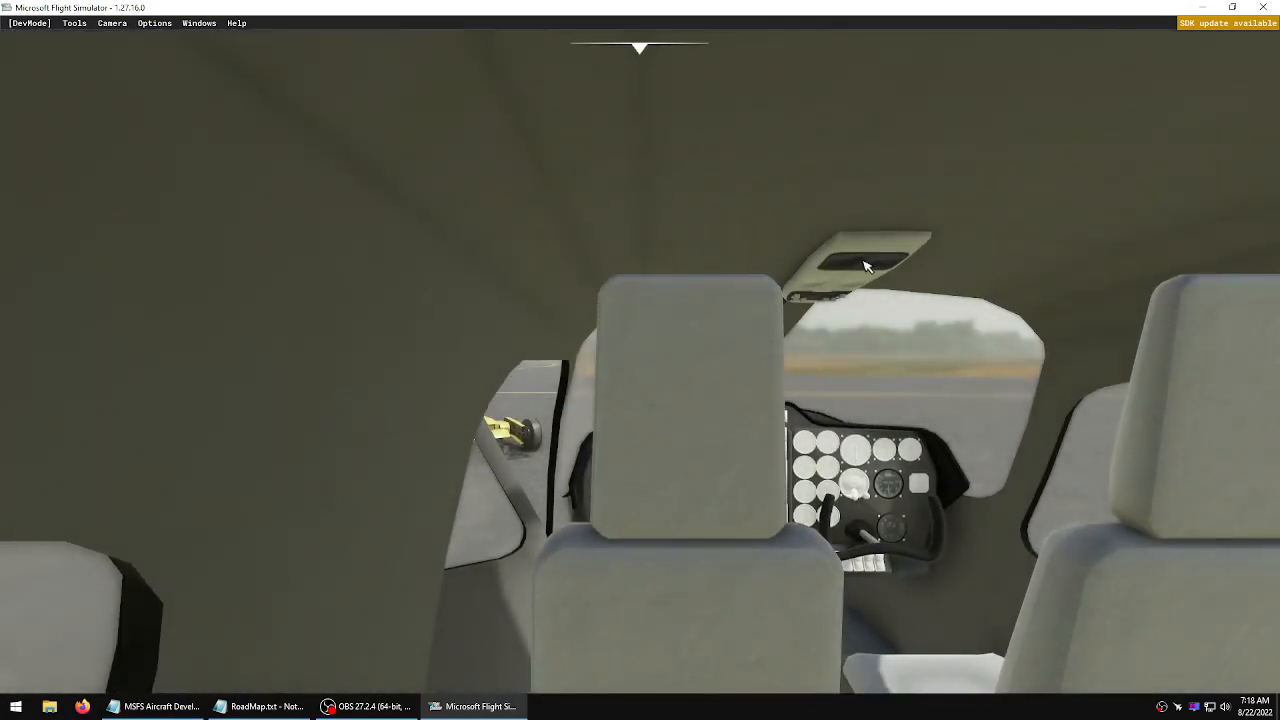
mouse_move(857, 374)
right_mouse_down()
mouse_move(1020, 380)
mouse_move(868, 388)
right_mouse_up()
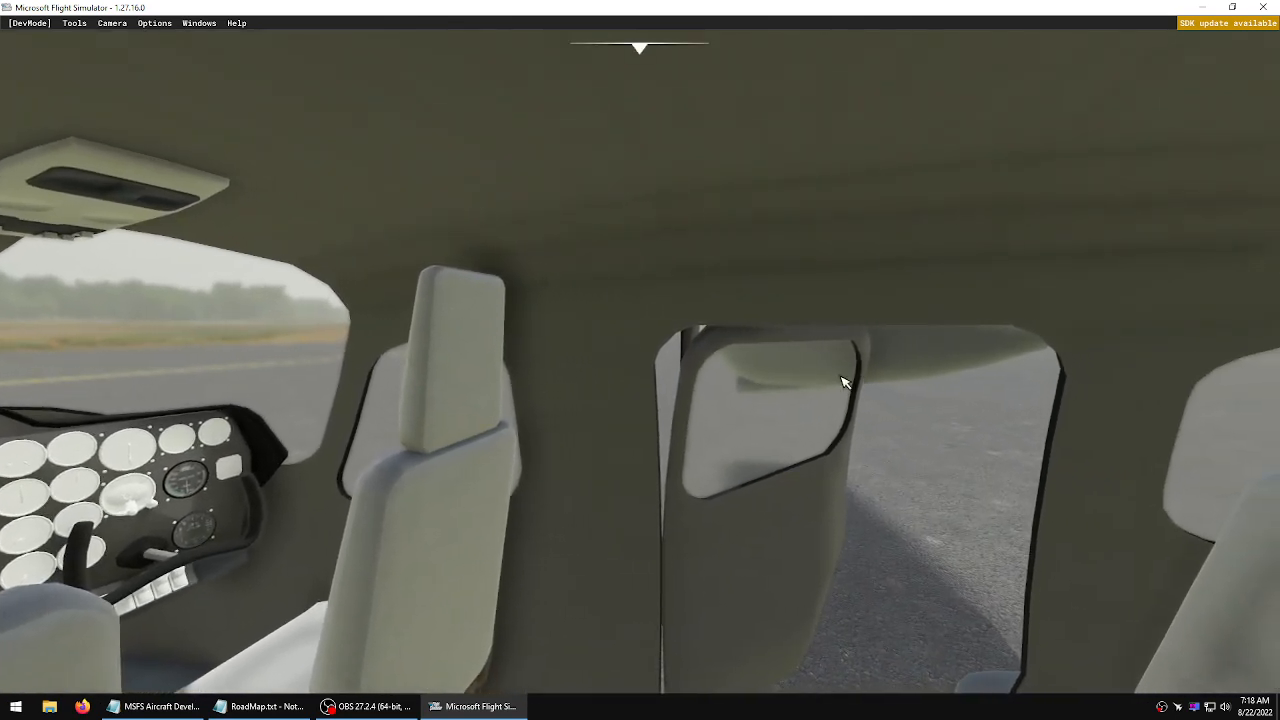
Quit the simulator and delete the _Metadata, _OutPut and _TmpInt folders from the Tecnam P2006T Project folder
left_click(1262, 7)
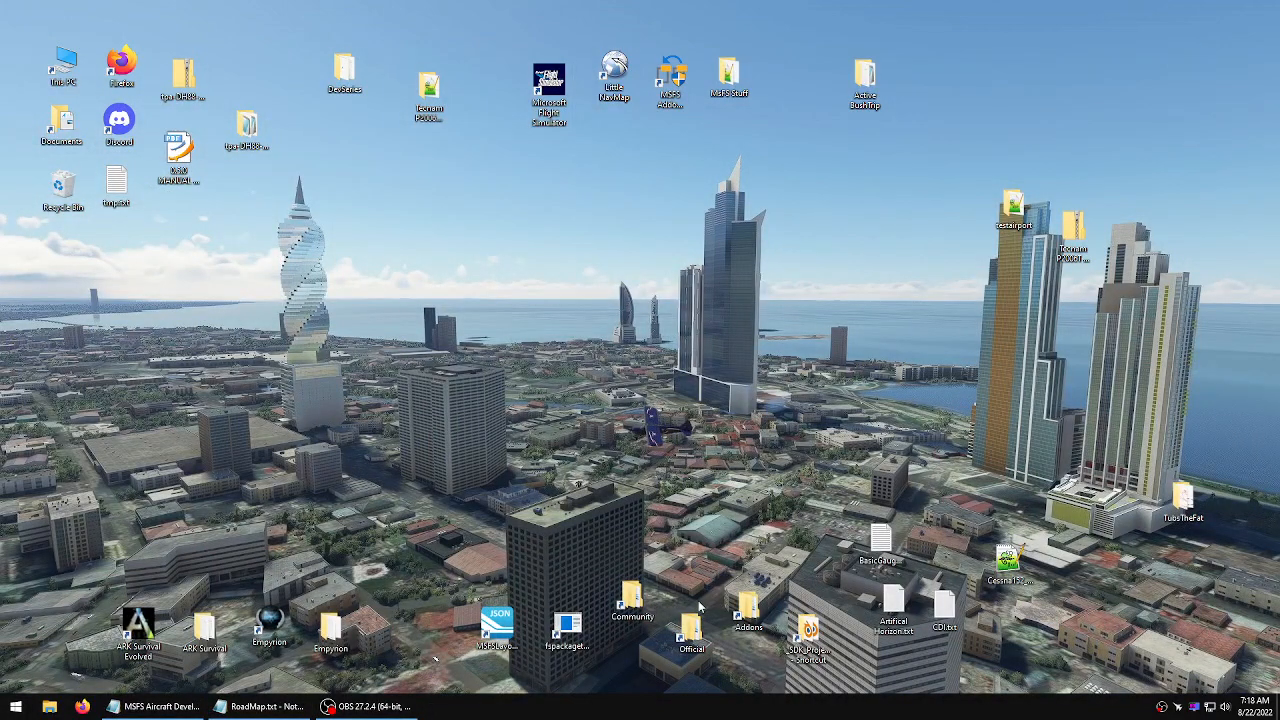
double_click(436, 90)
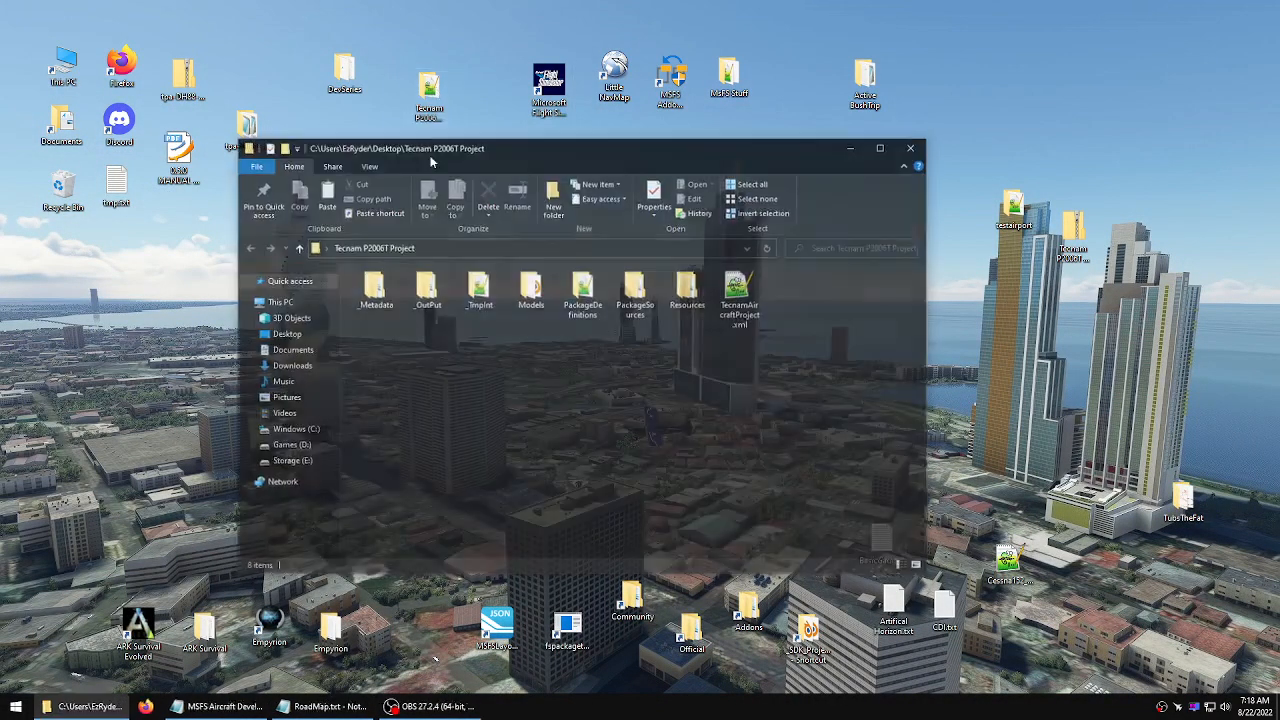
left_click_drag(489, 322, 362, 272)
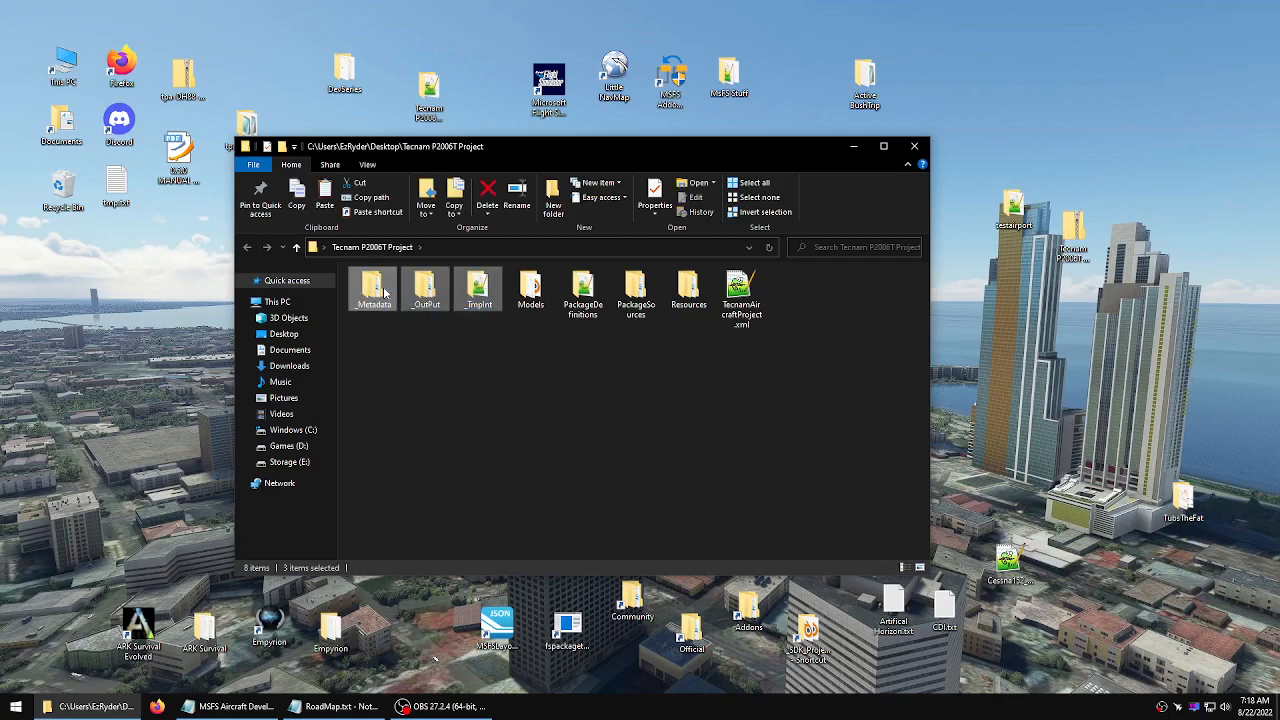
right_click(383, 288)
left_click(417, 521)
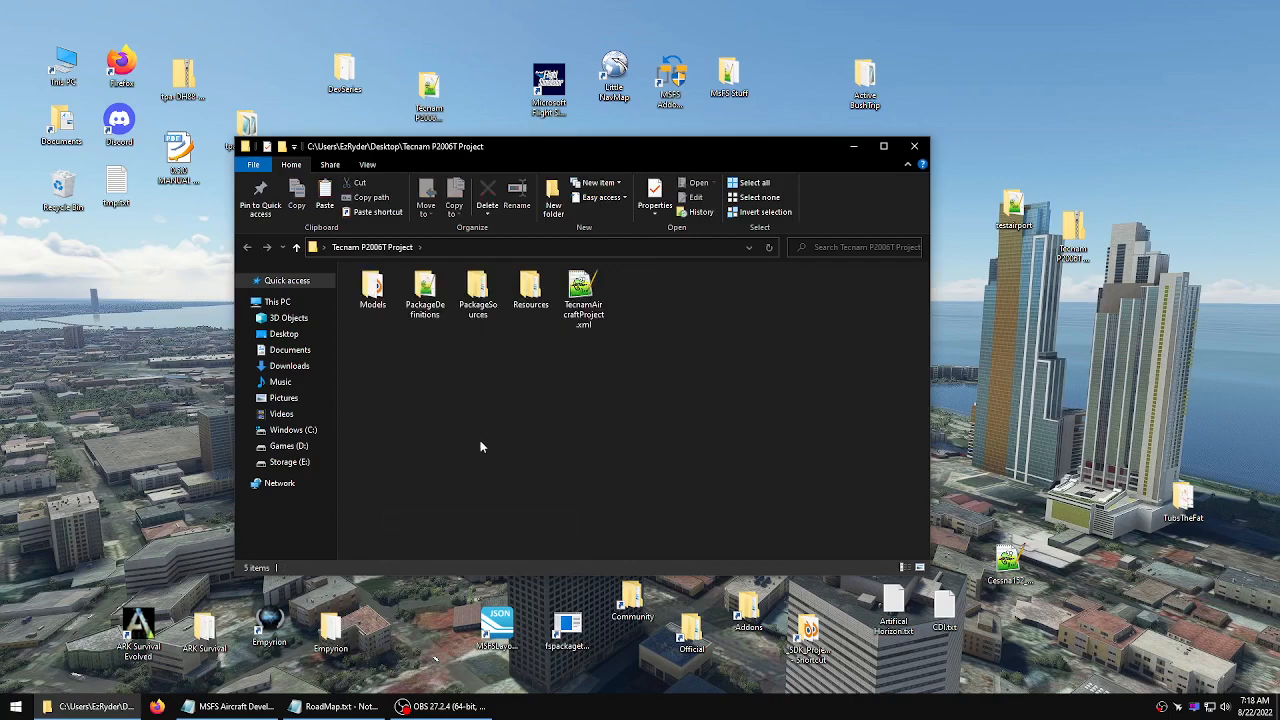
Build the package by dropping TecnamAircraftProject.xml onto the fspackagetool shortcut and close the build console
left_click_drag(583, 300, 567, 622)
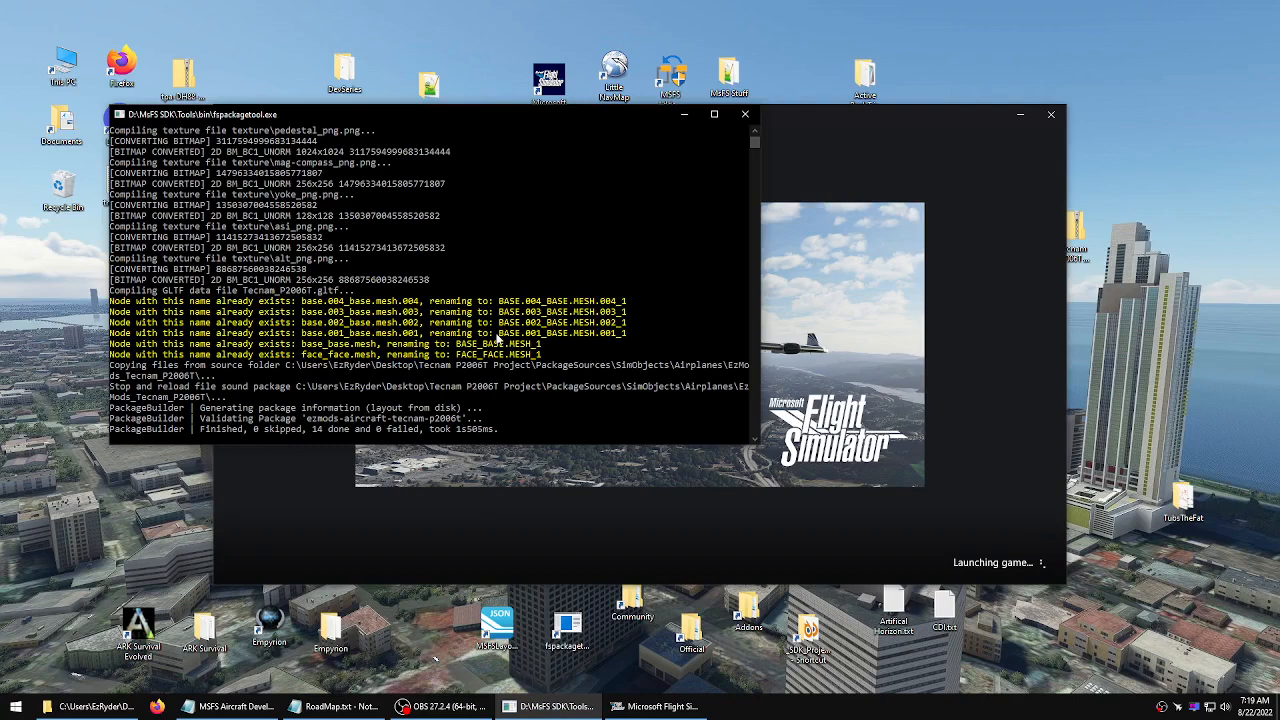
left_click(604, 460)
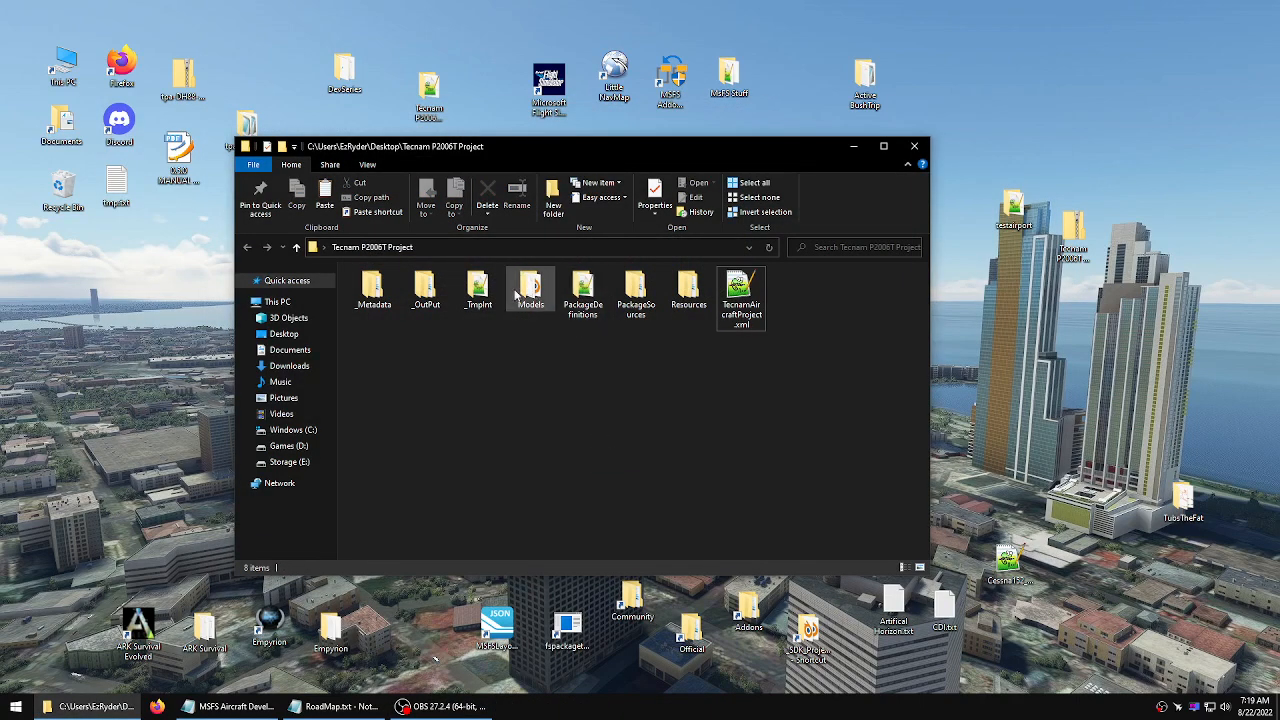
Copy the built ezmods-aircraft-tecnam-p2006t package from _OutPut and replace the old copy in the Community folder
double_click(410, 287)
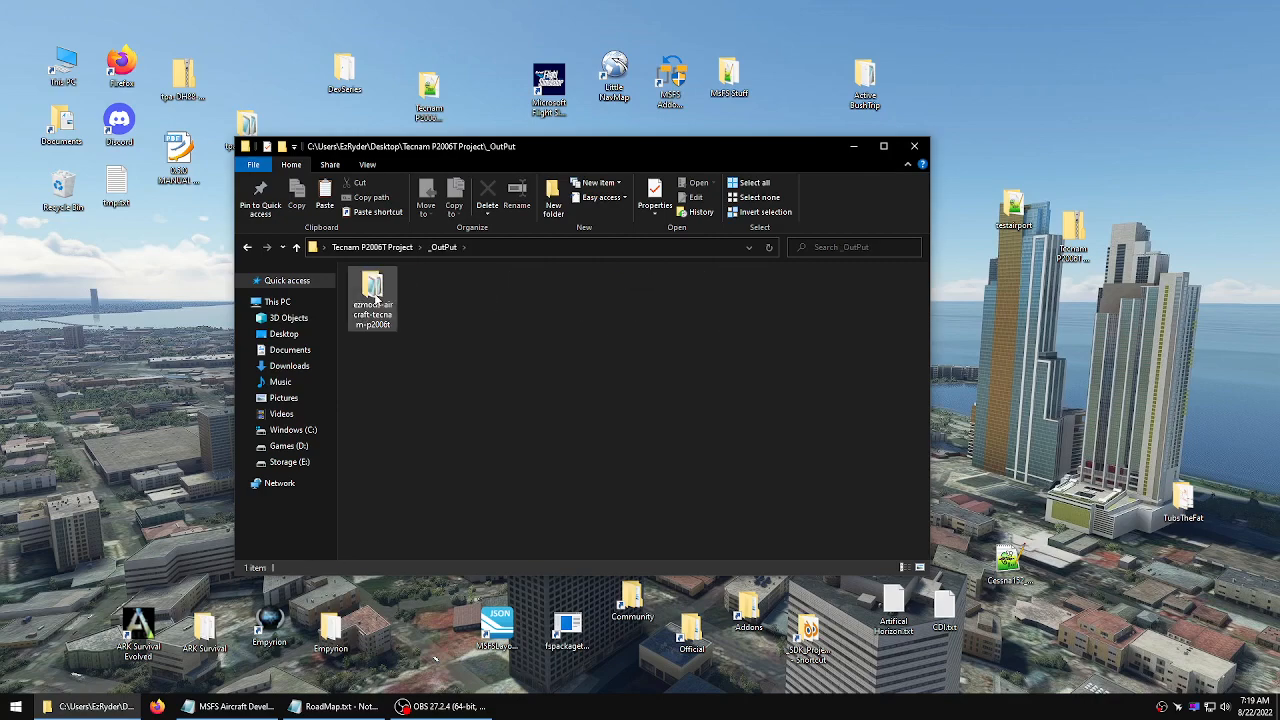
right_click(374, 291)
left_click(423, 524)
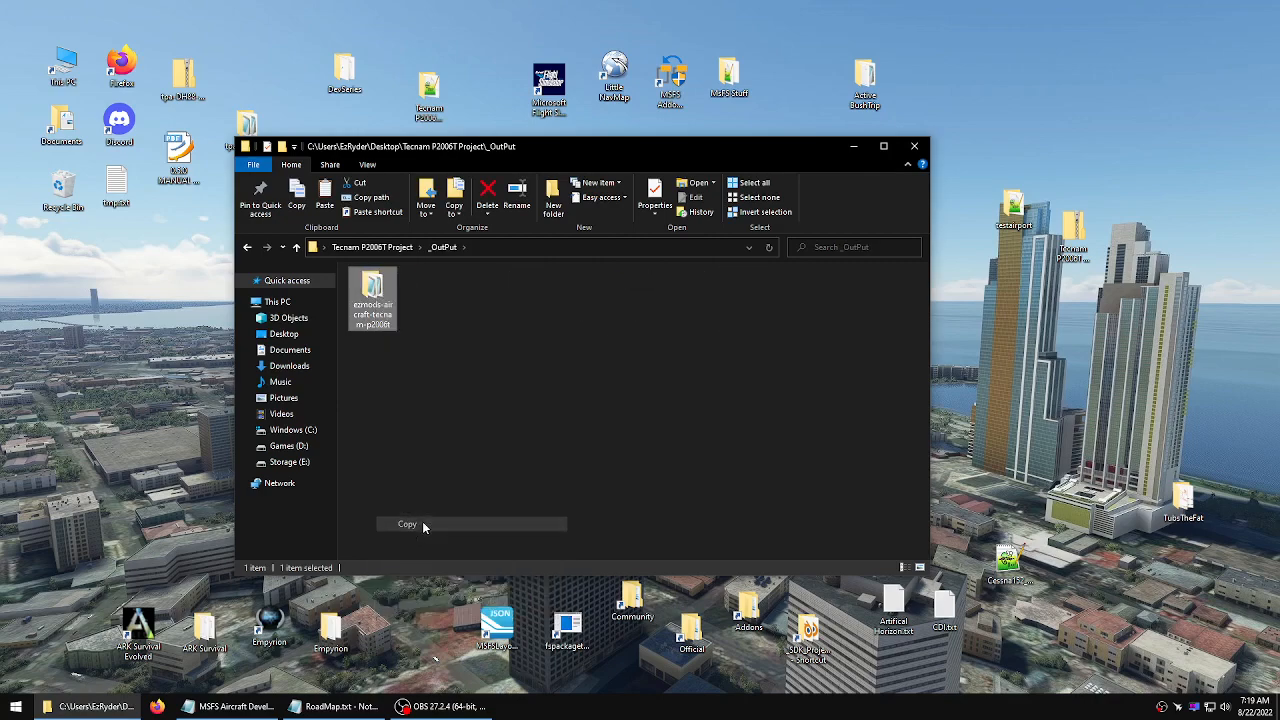
left_click(914, 146)
double_click(628, 597)
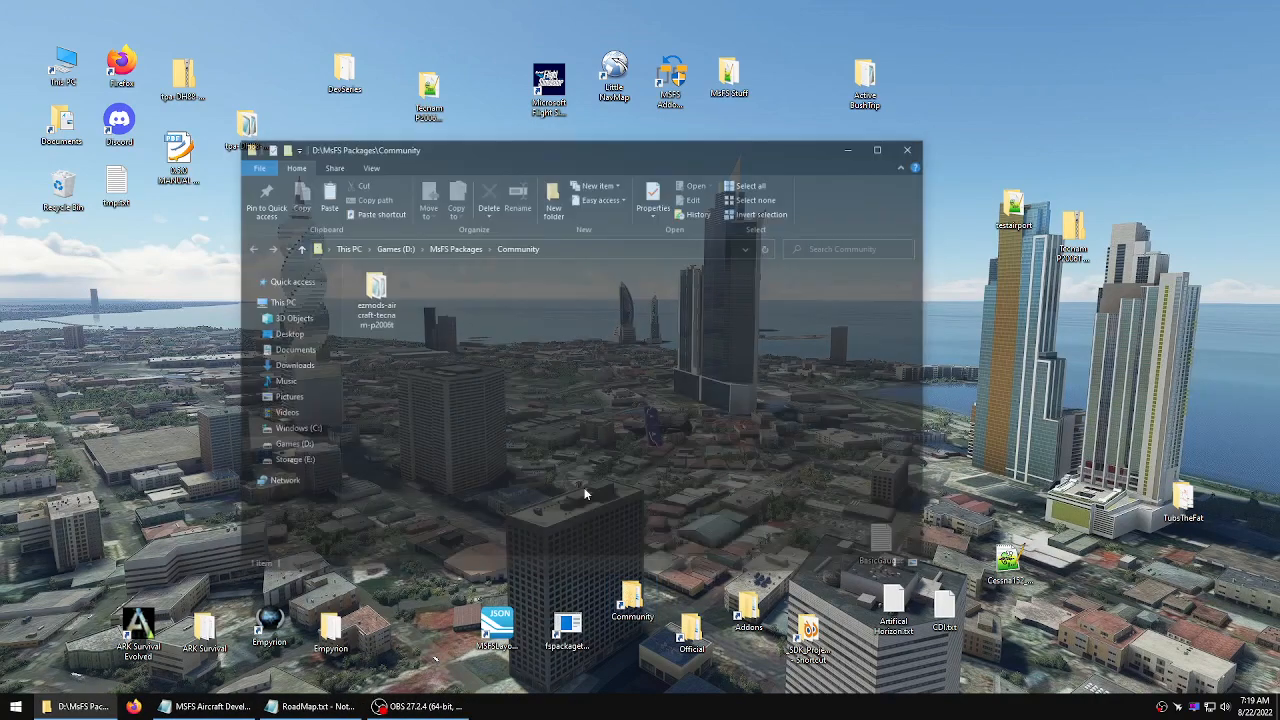
right_click(385, 297)
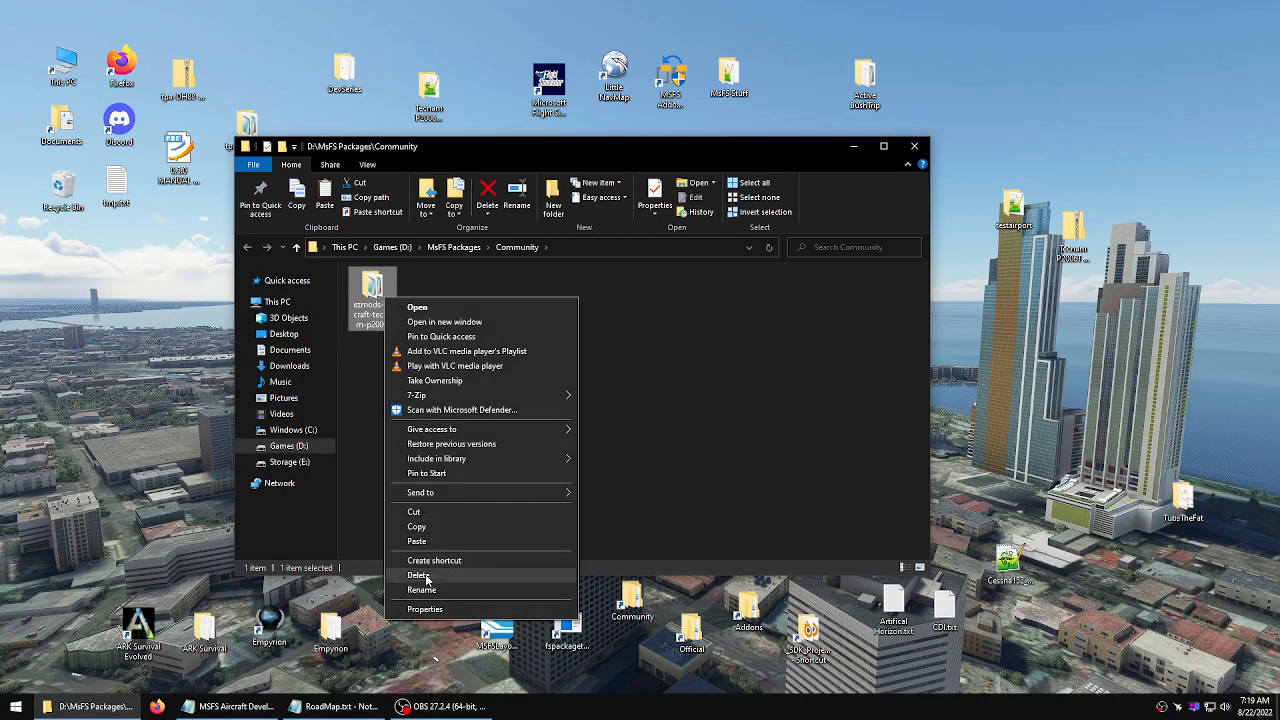
left_click(422, 575)
right_click(436, 362)
left_click(470, 455)
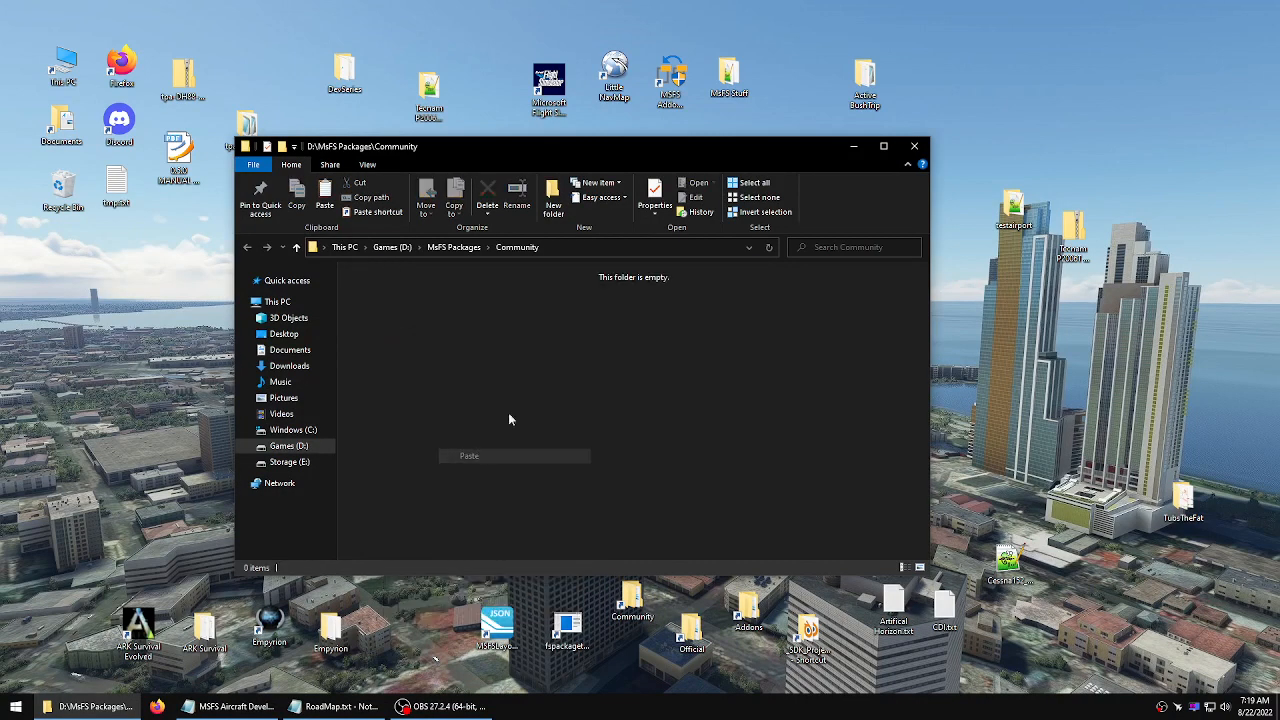
left_click(914, 146)
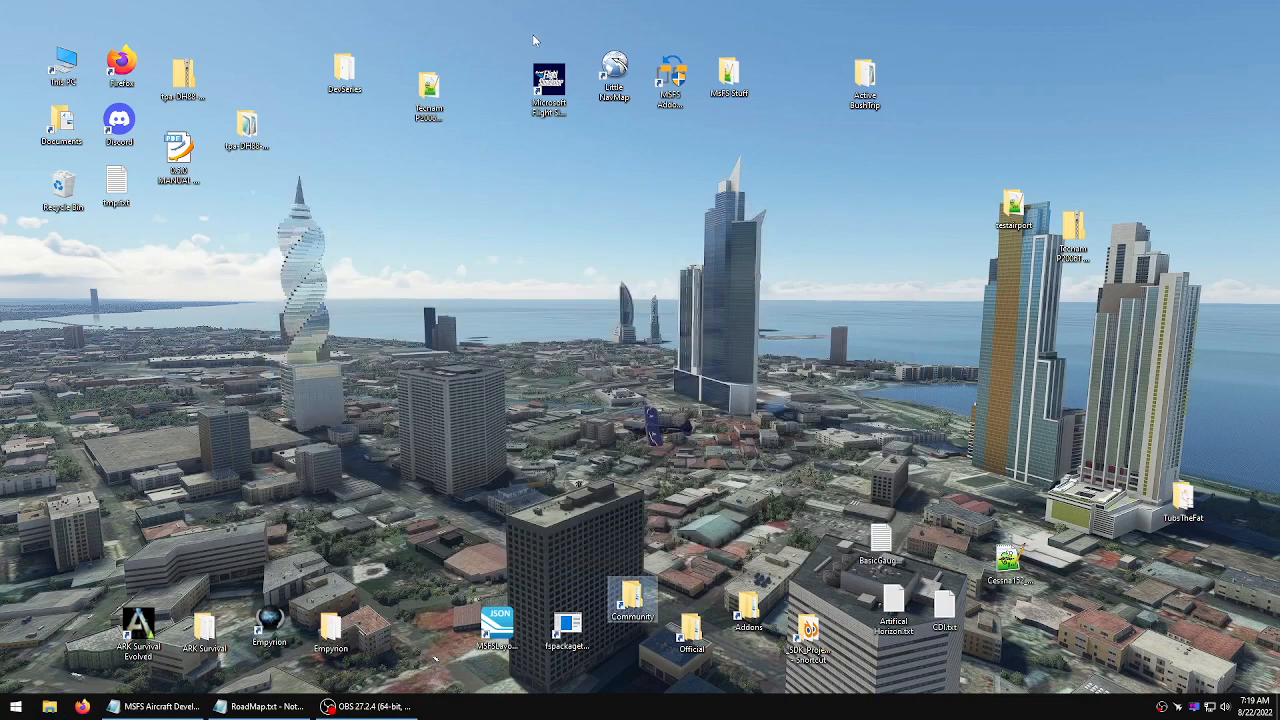
Launch the simulator and start a World Map flight from KGOK Guthrie Mun at Parking 2 -- Ramp GA Small
double_click(546, 98)
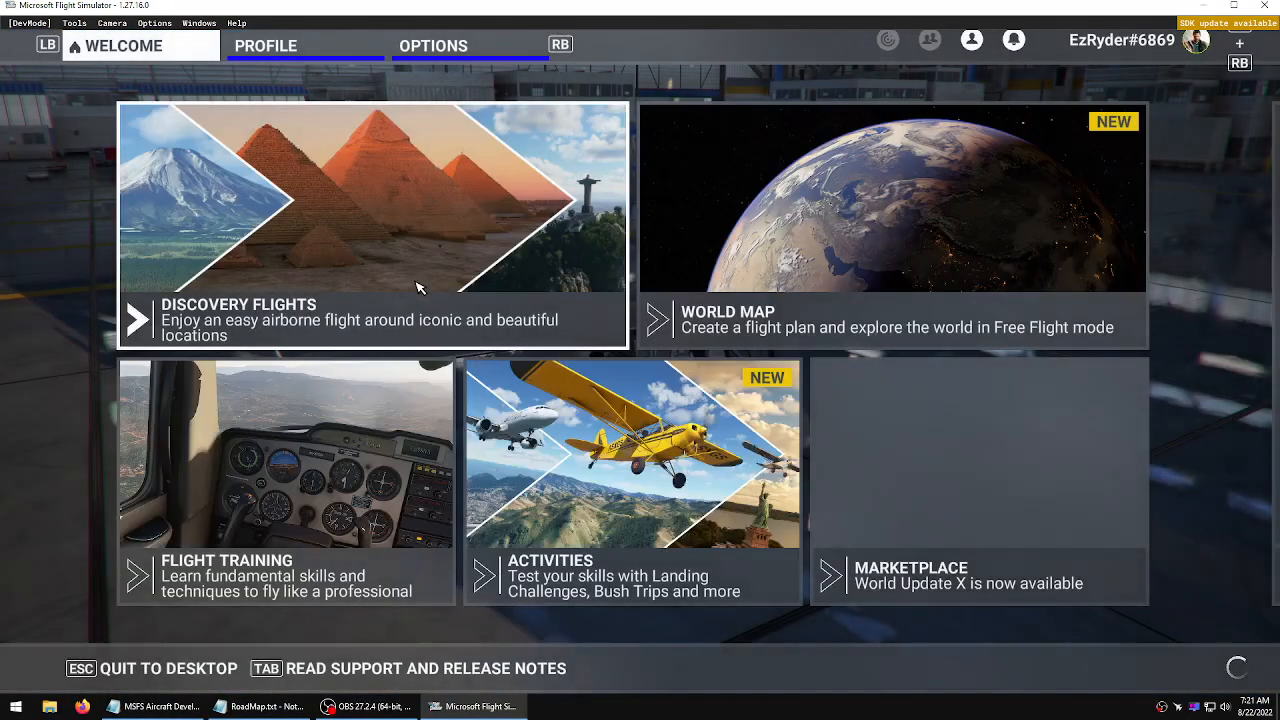
left_click(786, 266)
left_click(363, 112)
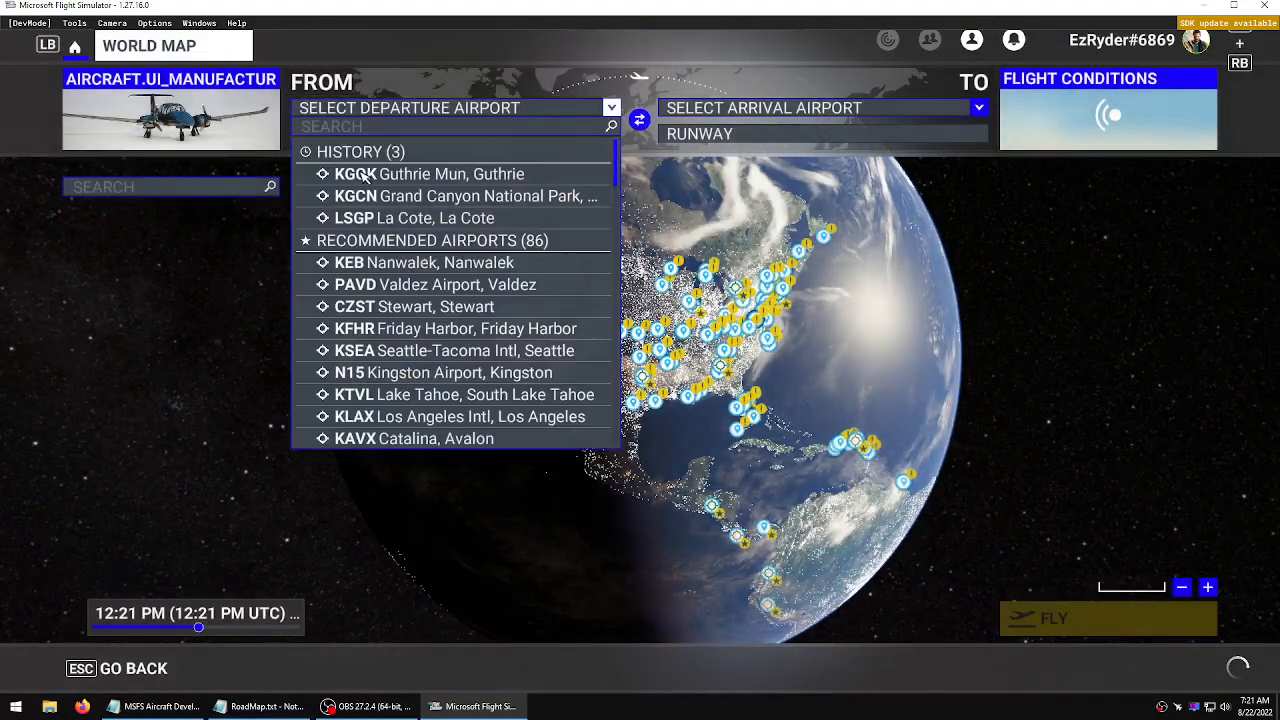
left_click(400, 171)
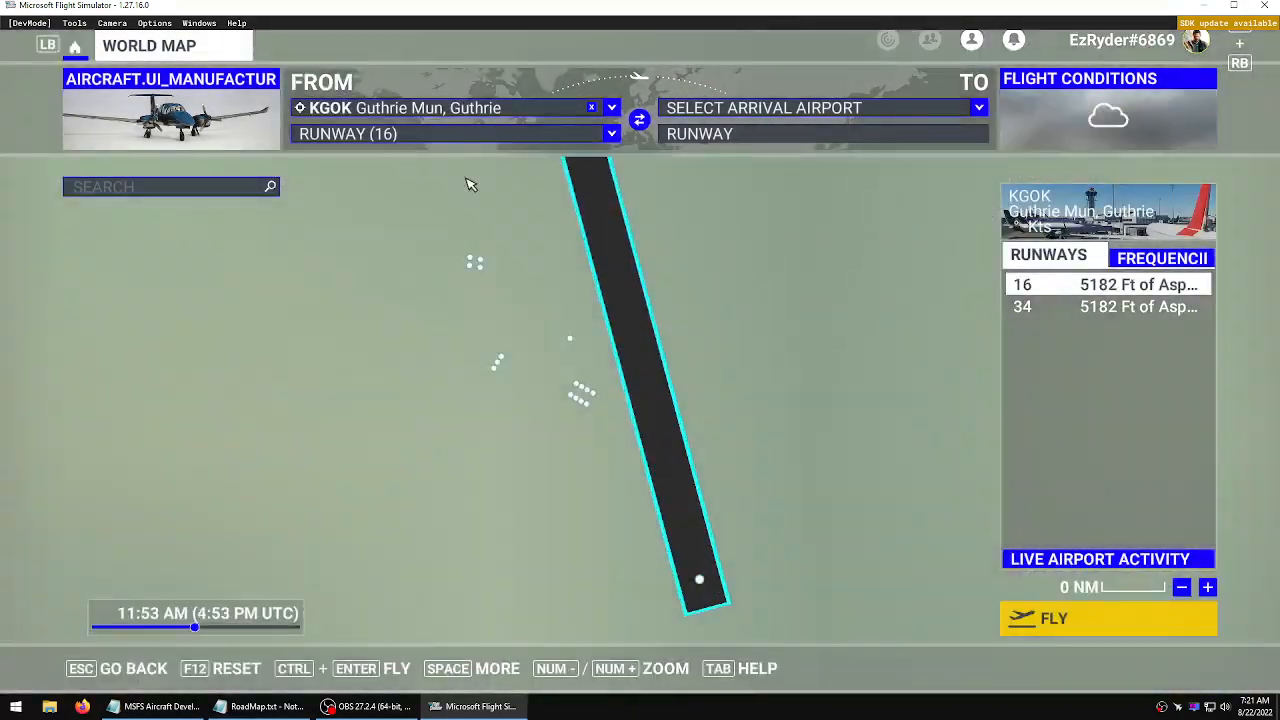
left_click(480, 130)
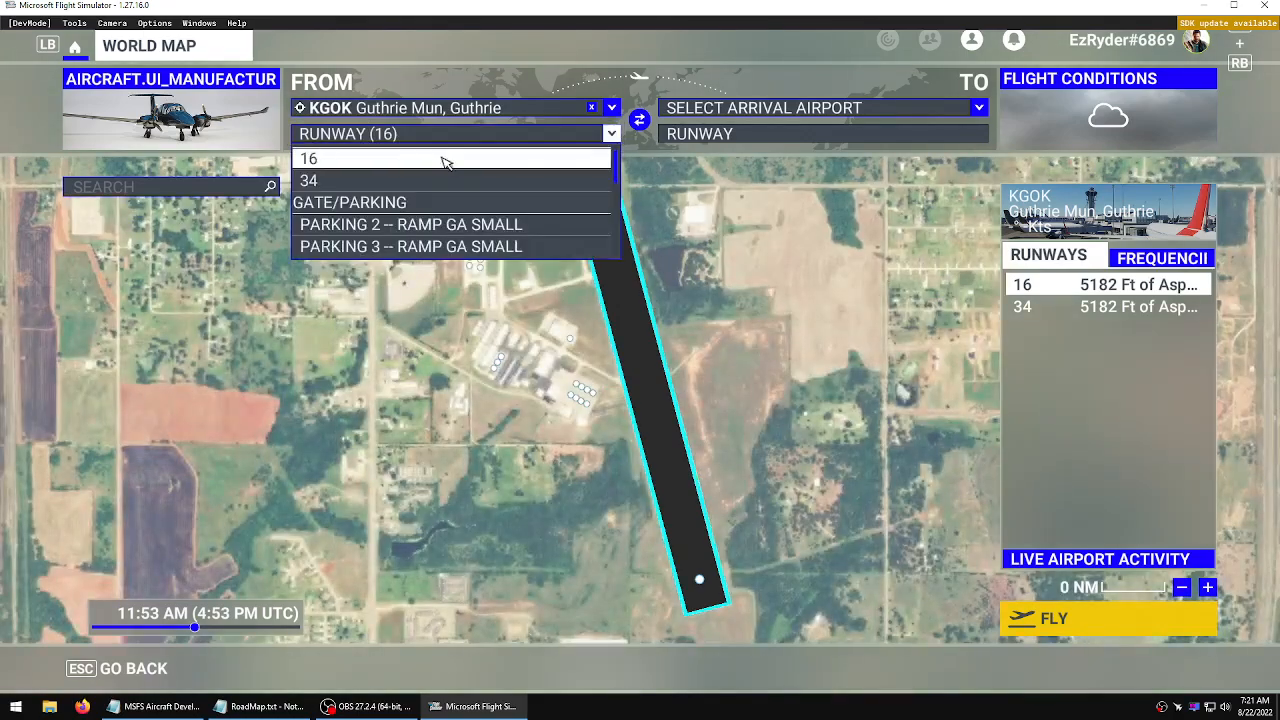
left_click(420, 224)
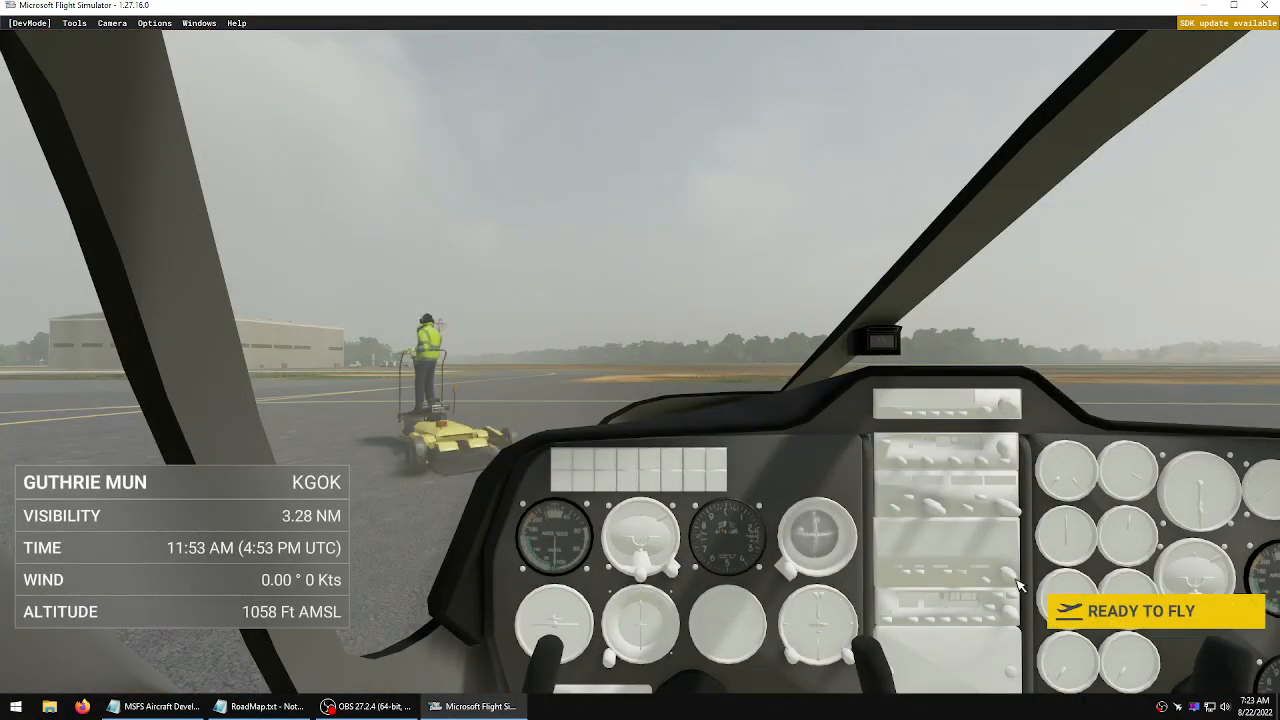
left_click(1062, 608)
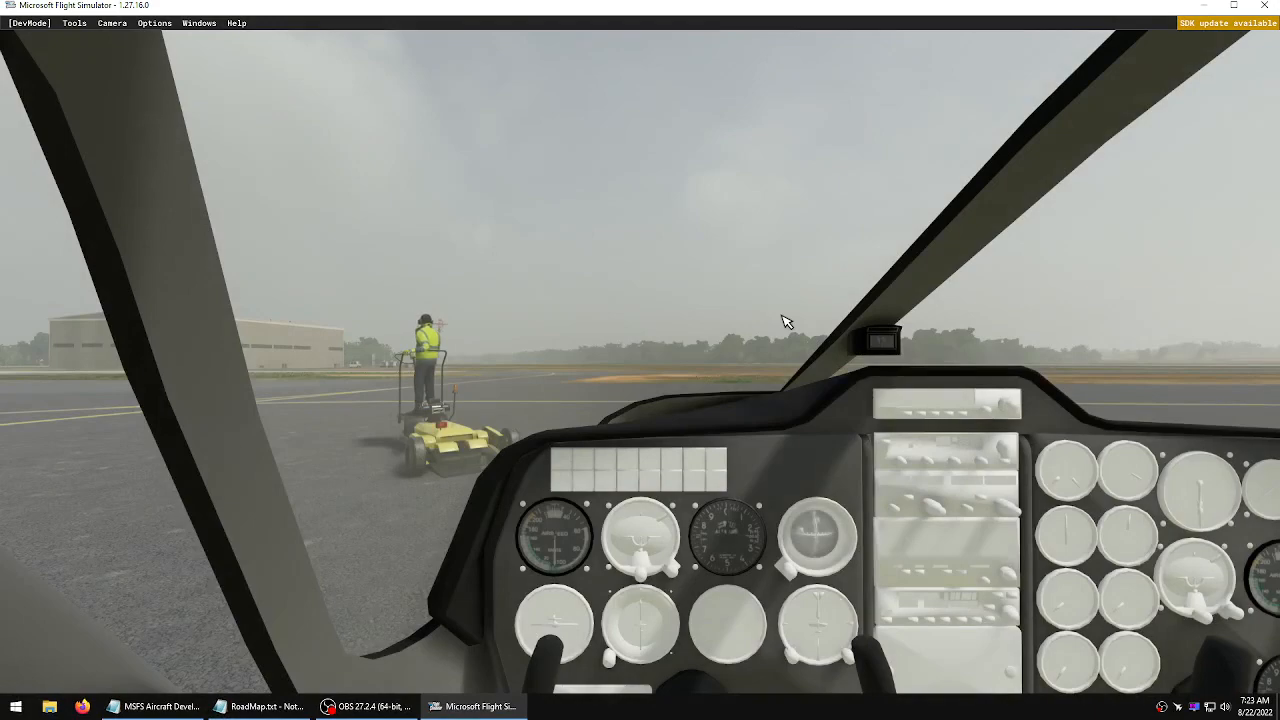
View the aircraft from outside and return to the cockpit view
key("End")
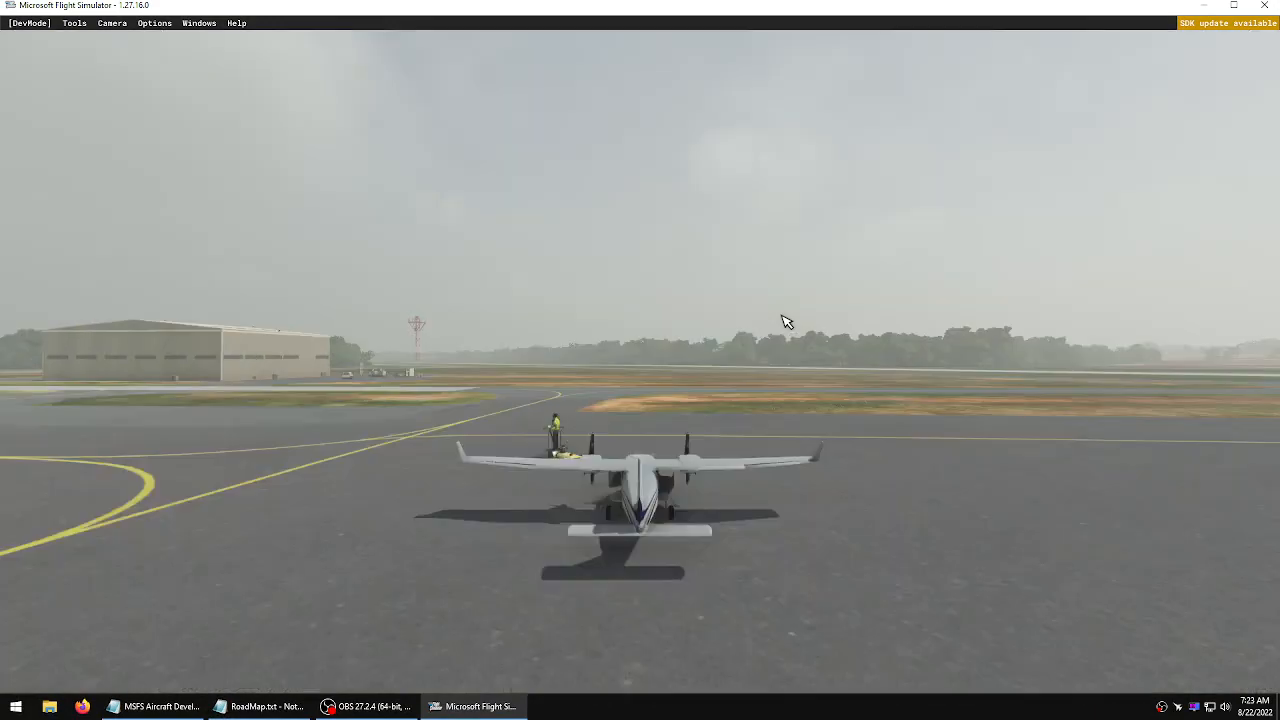
key("Left")
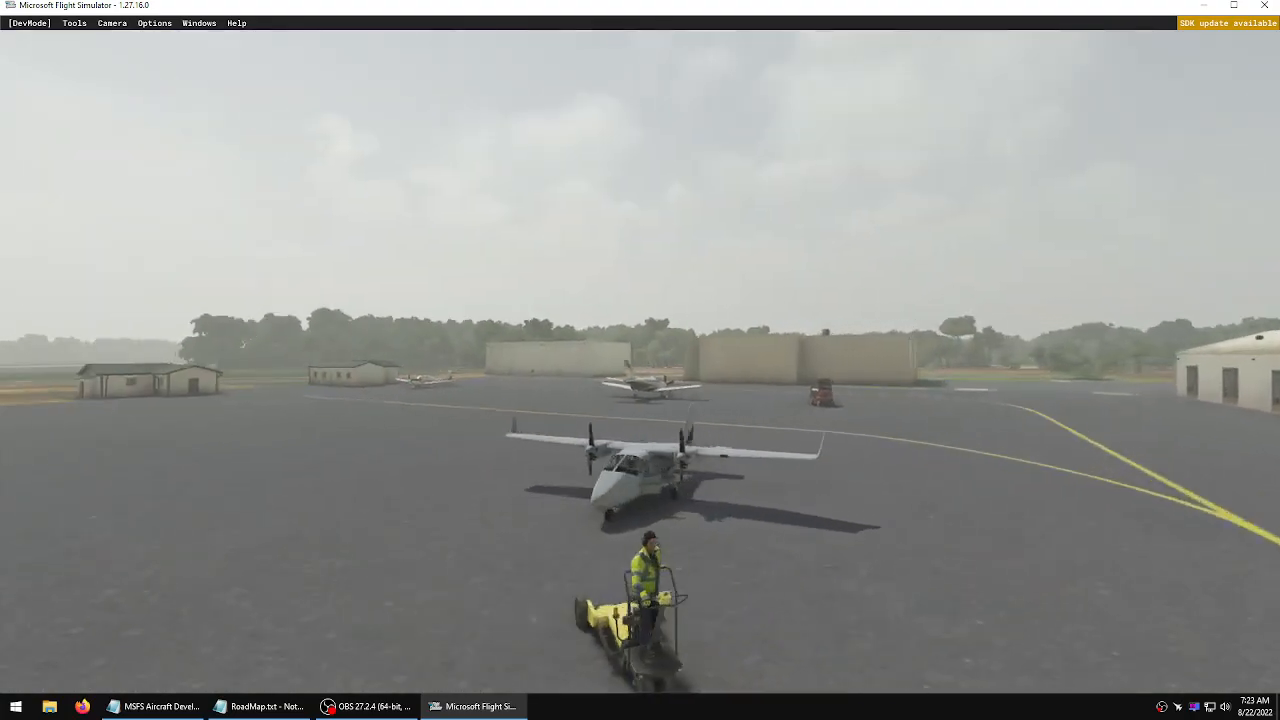
key("End")
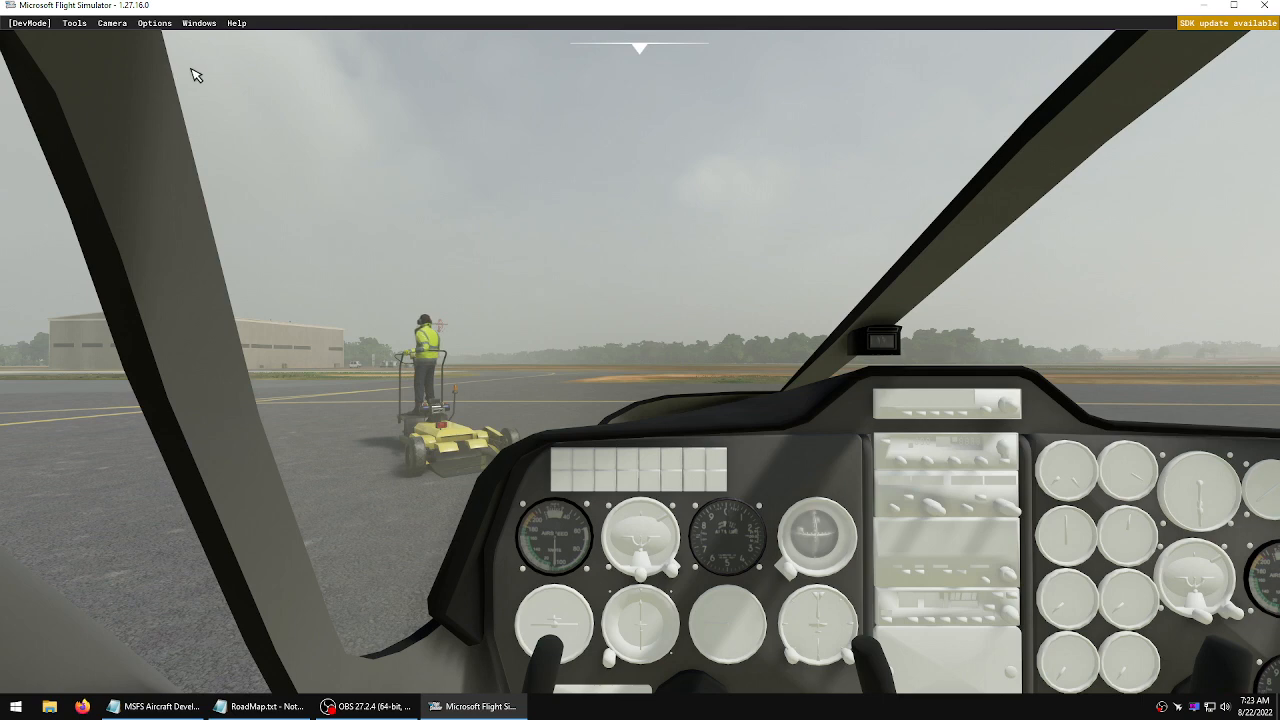
Enable windshield rain overrides, setting rain rate to 100 and wind speed to 72 feet per second
left_click(156, 23)
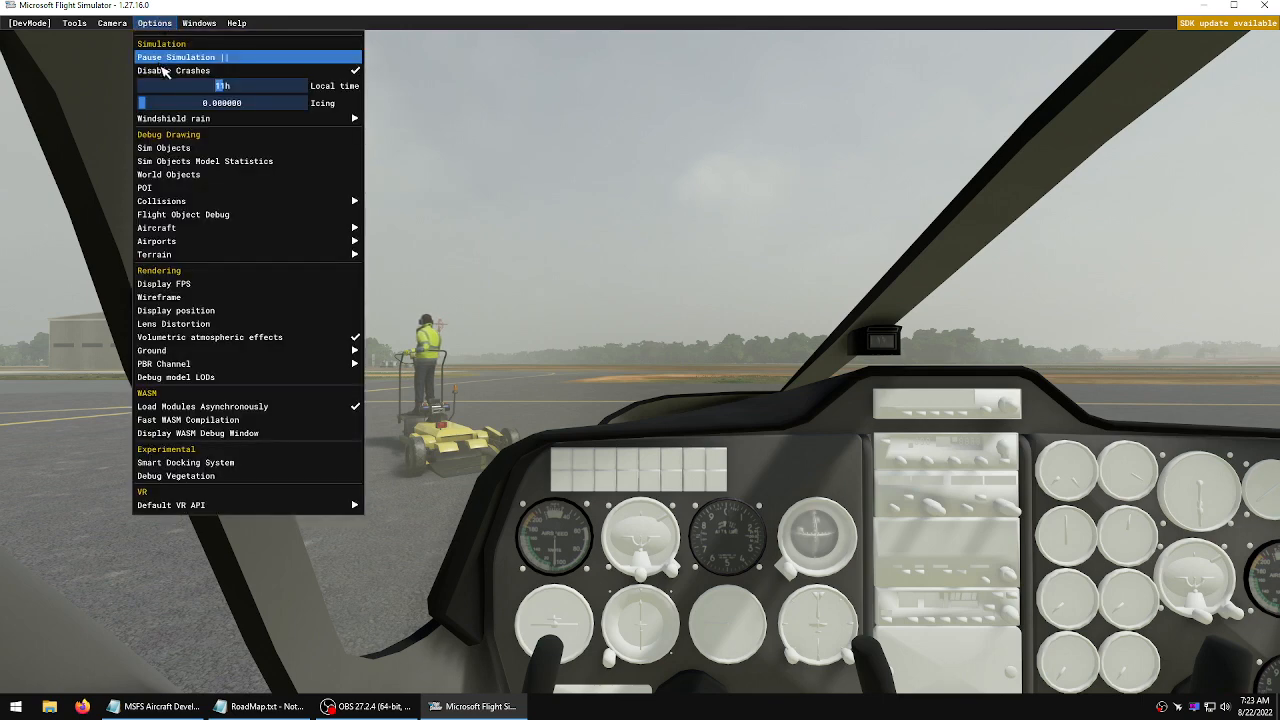
mouse_move(186, 121)
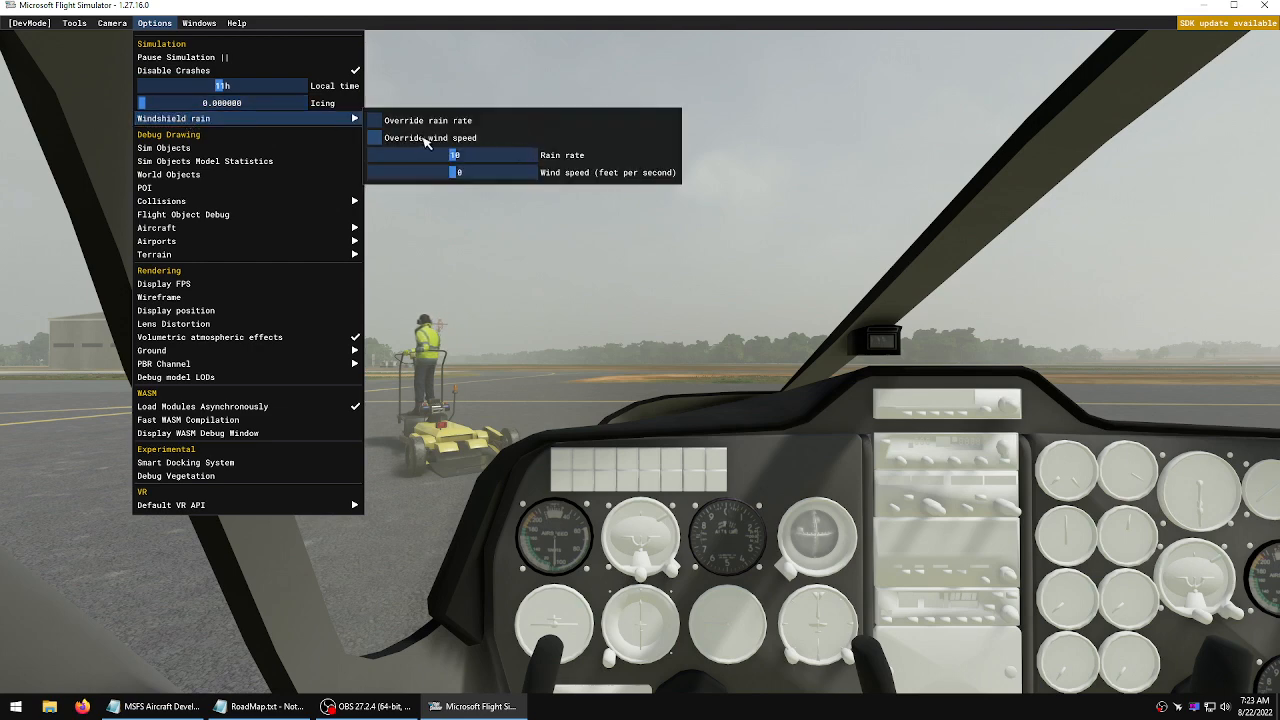
left_click(424, 138)
left_click(425, 121)
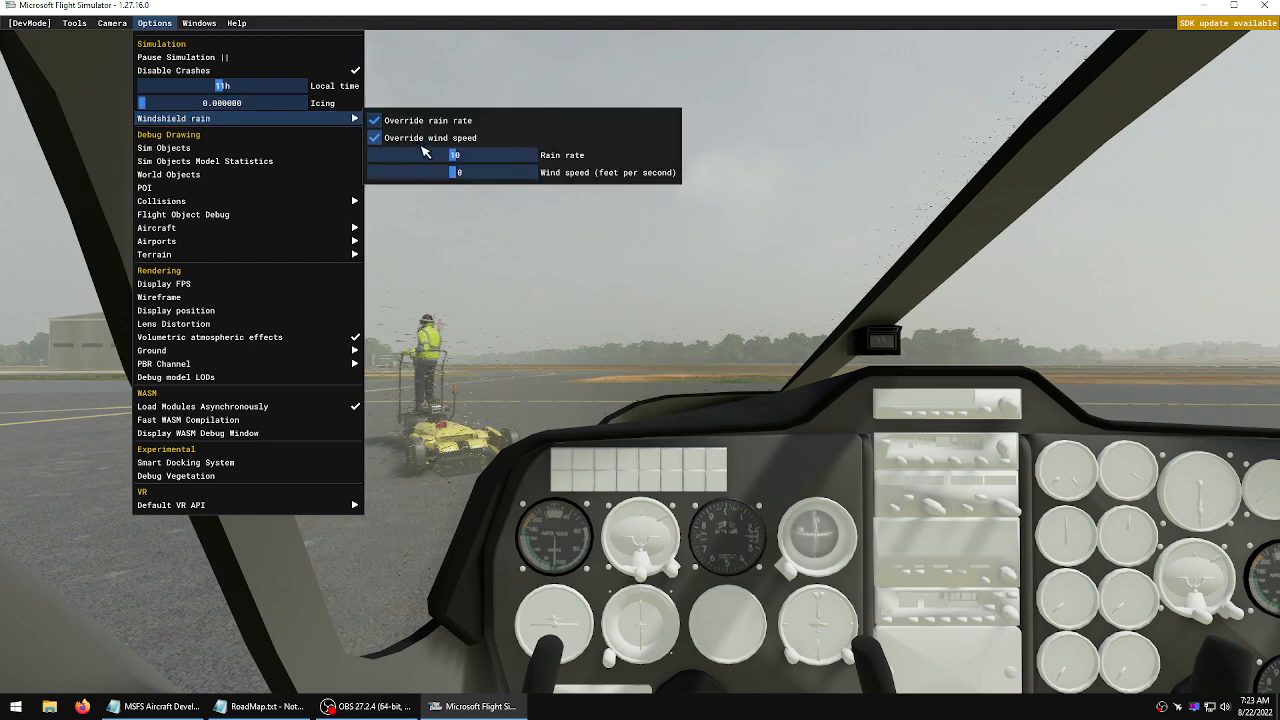
left_click_drag(456, 158, 540, 157)
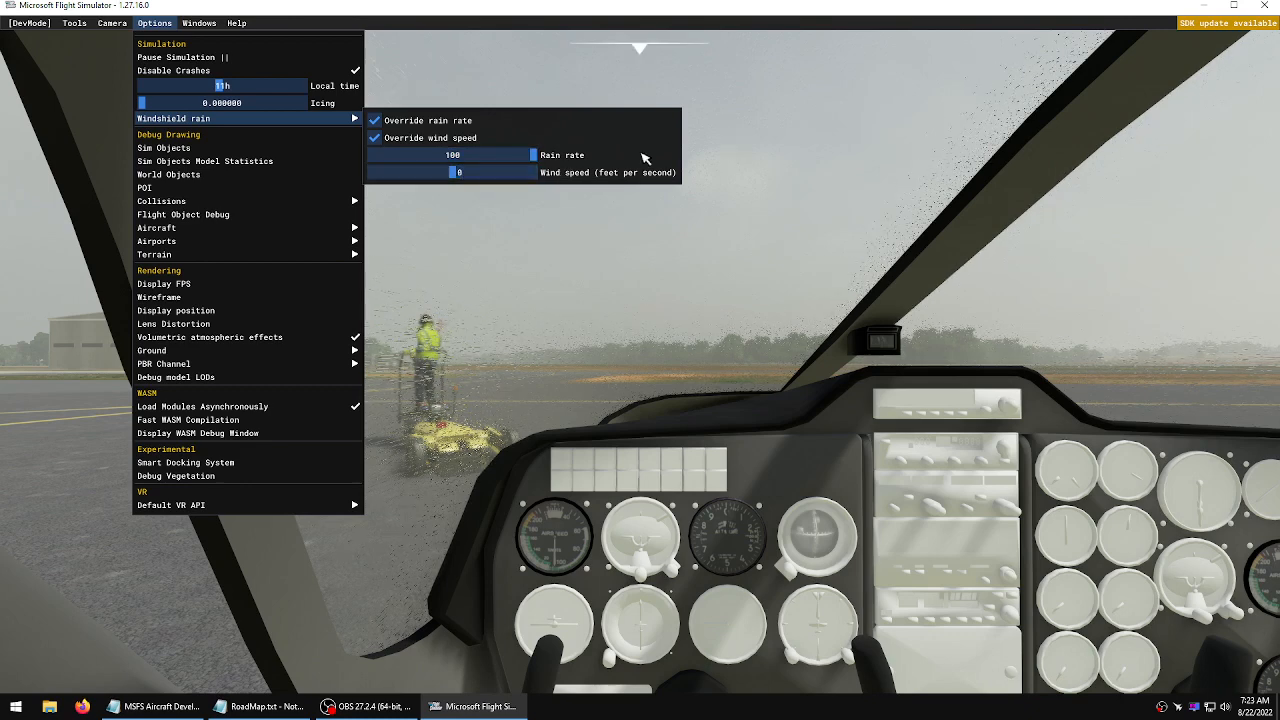
mouse_move(455, 173)
left_mouse_down()
mouse_move(521, 187)
mouse_move(513, 180)
left_mouse_up()
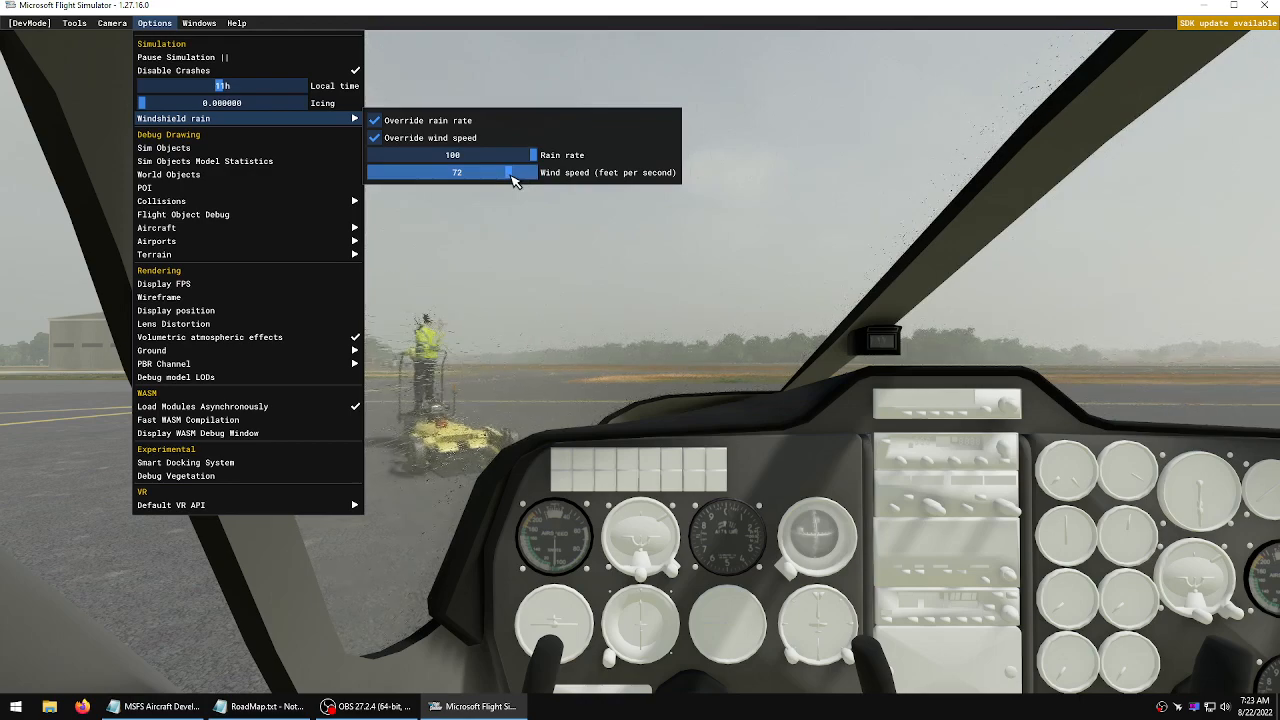
left_click(679, 284)
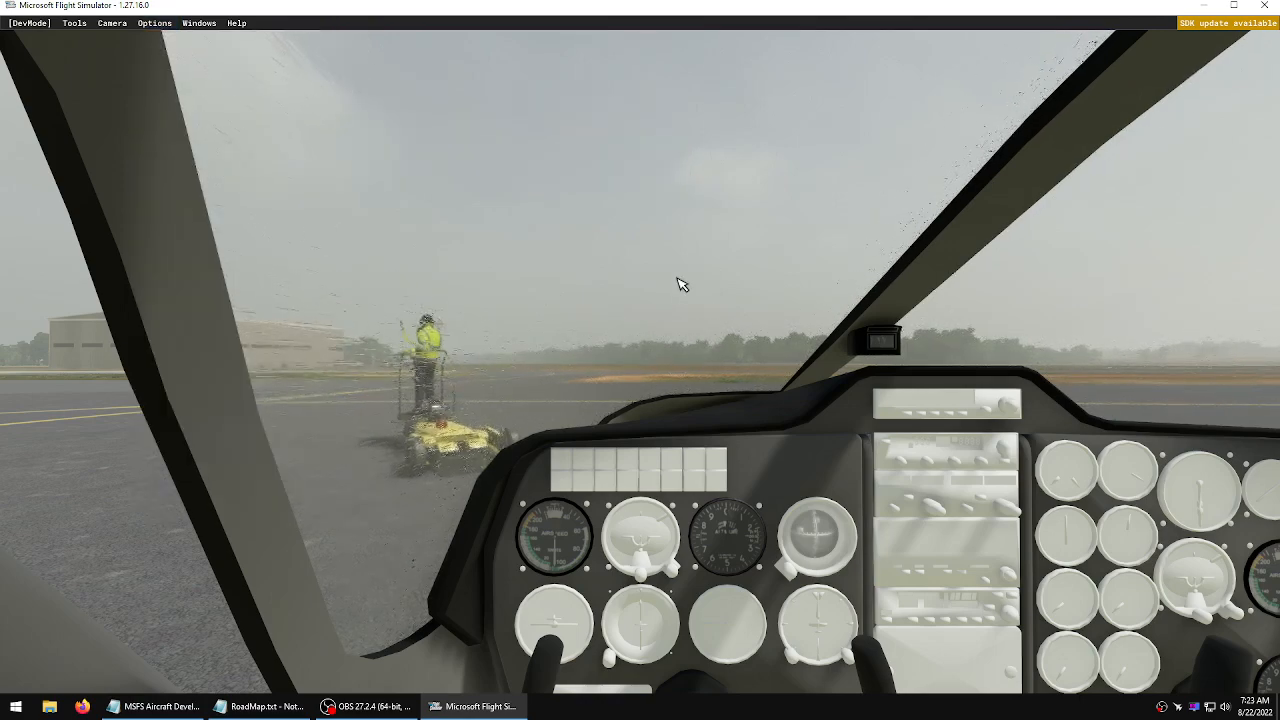
Look around the cabin to check the windshield rain effect and reset the camera view
key("shift+Left")
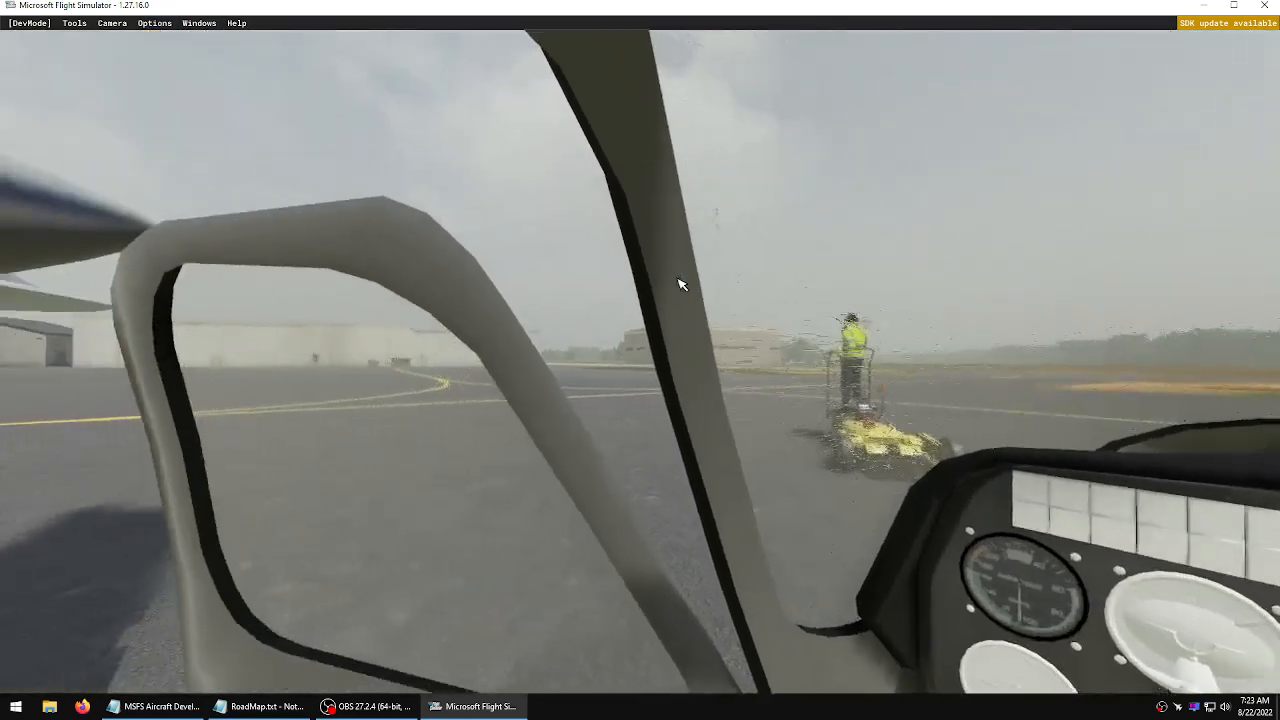
key("shift+Down")
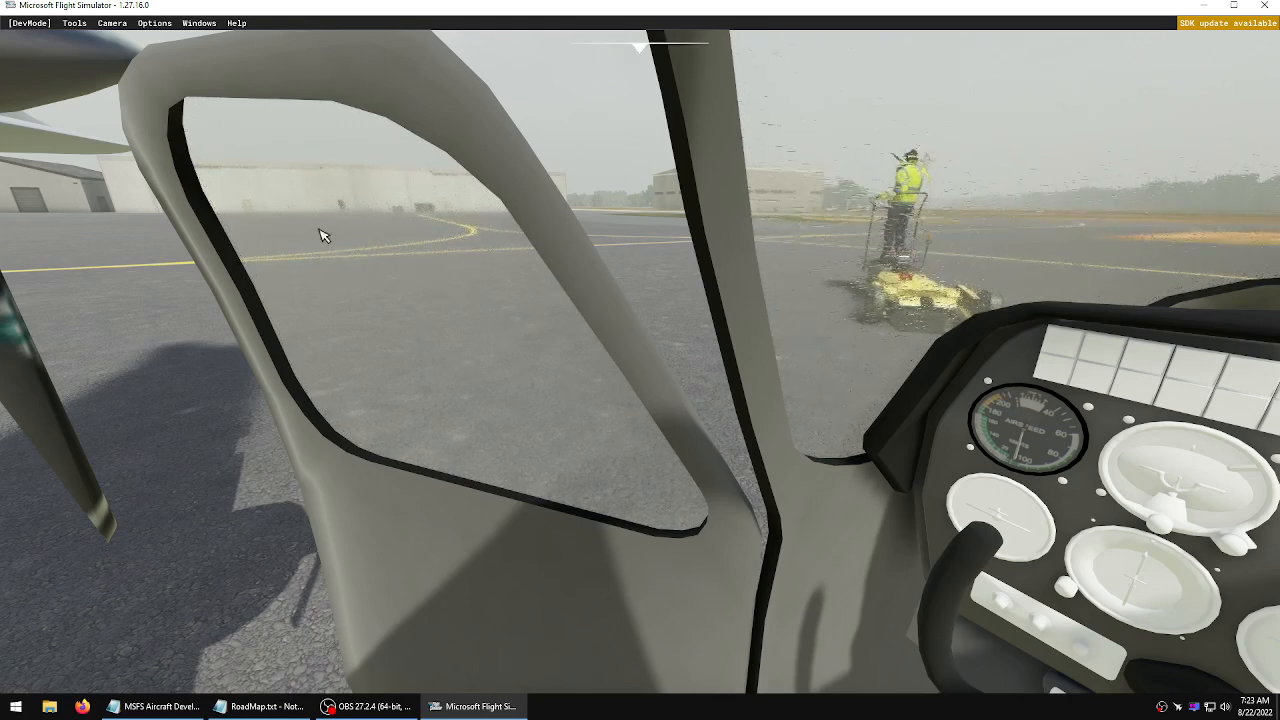
key("ctrl+space")
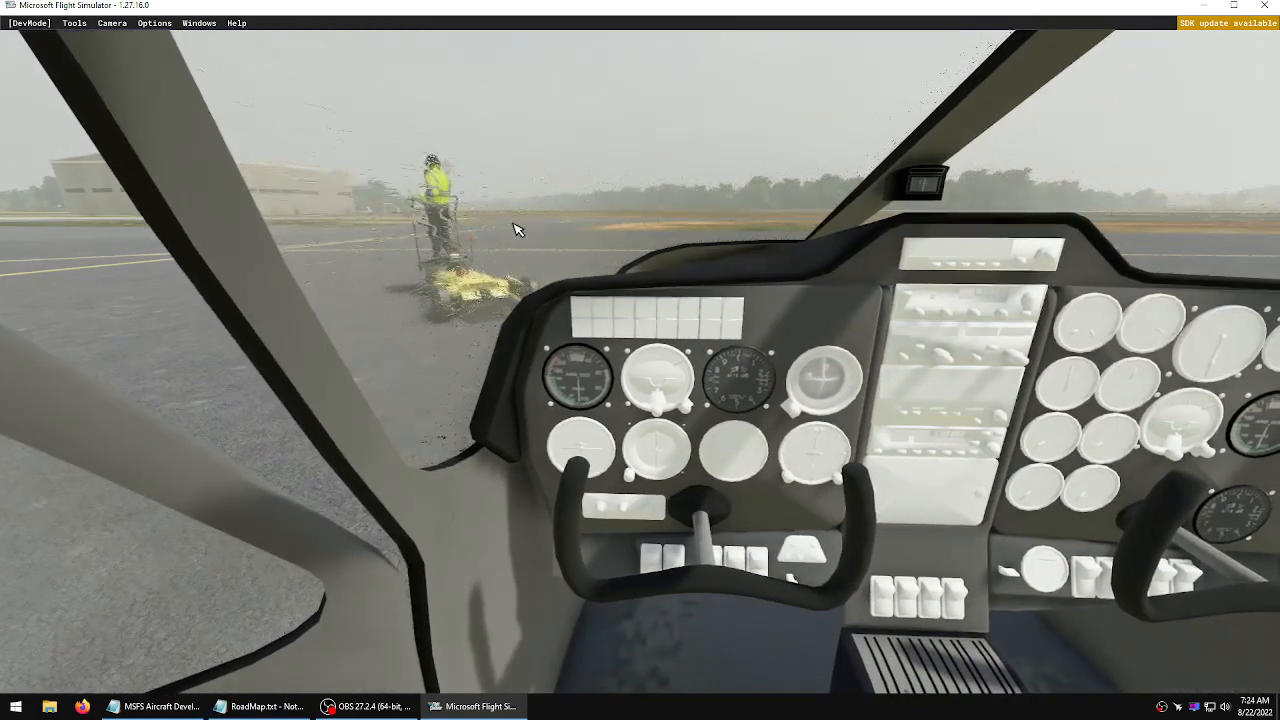
Switch to the exterior view, zoom in on the aircraft's fuselage and return to the cockpit view
key("End")
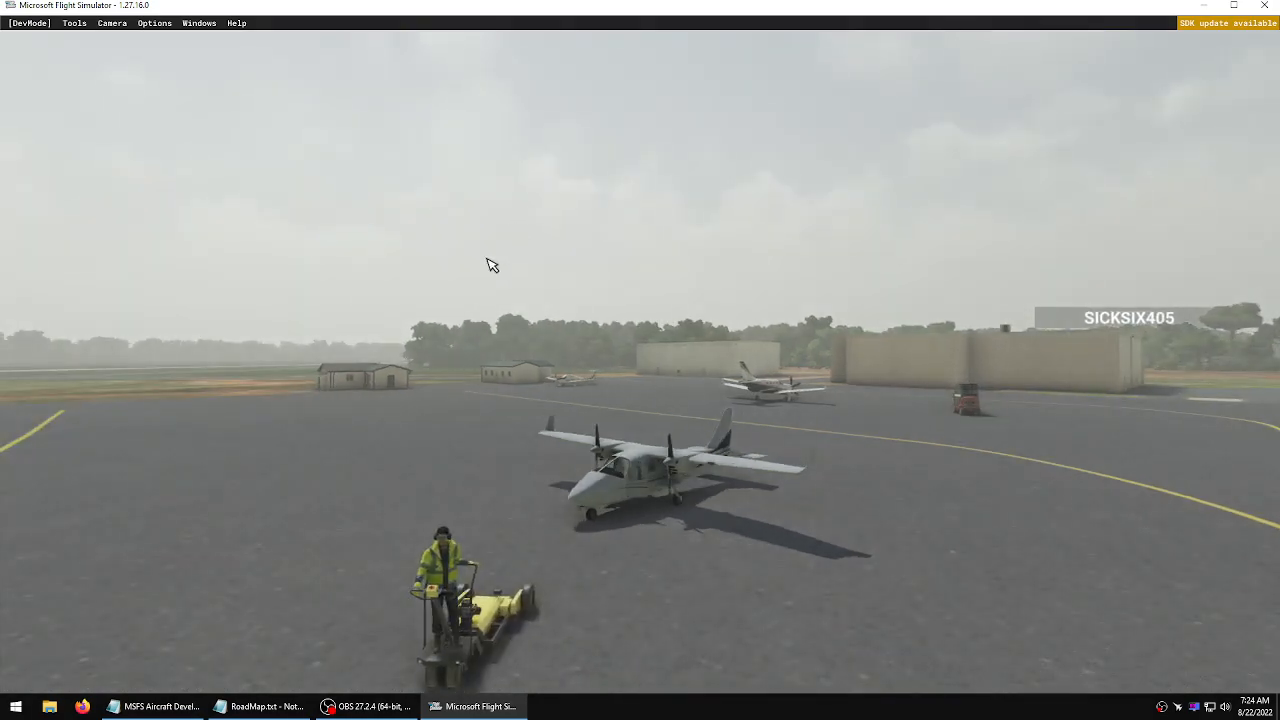
scroll(629, 484, "up", 10)
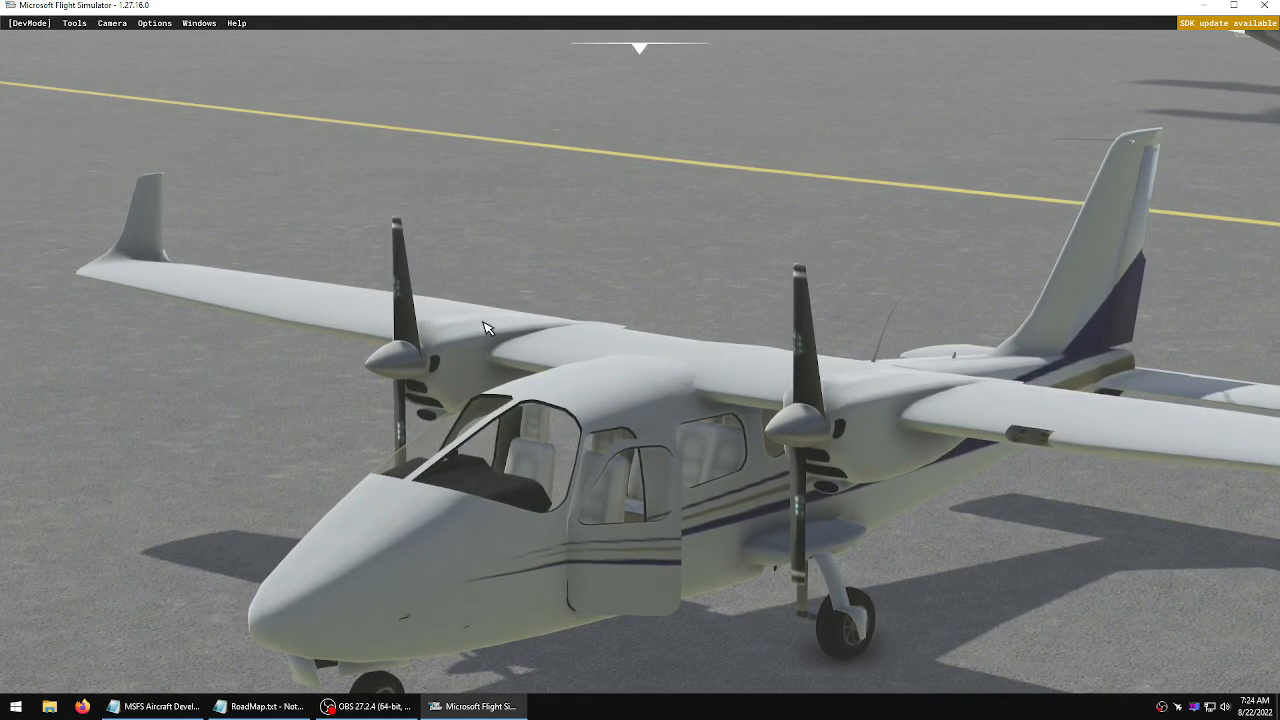
scroll(501, 318, "down", 5)
key("End")
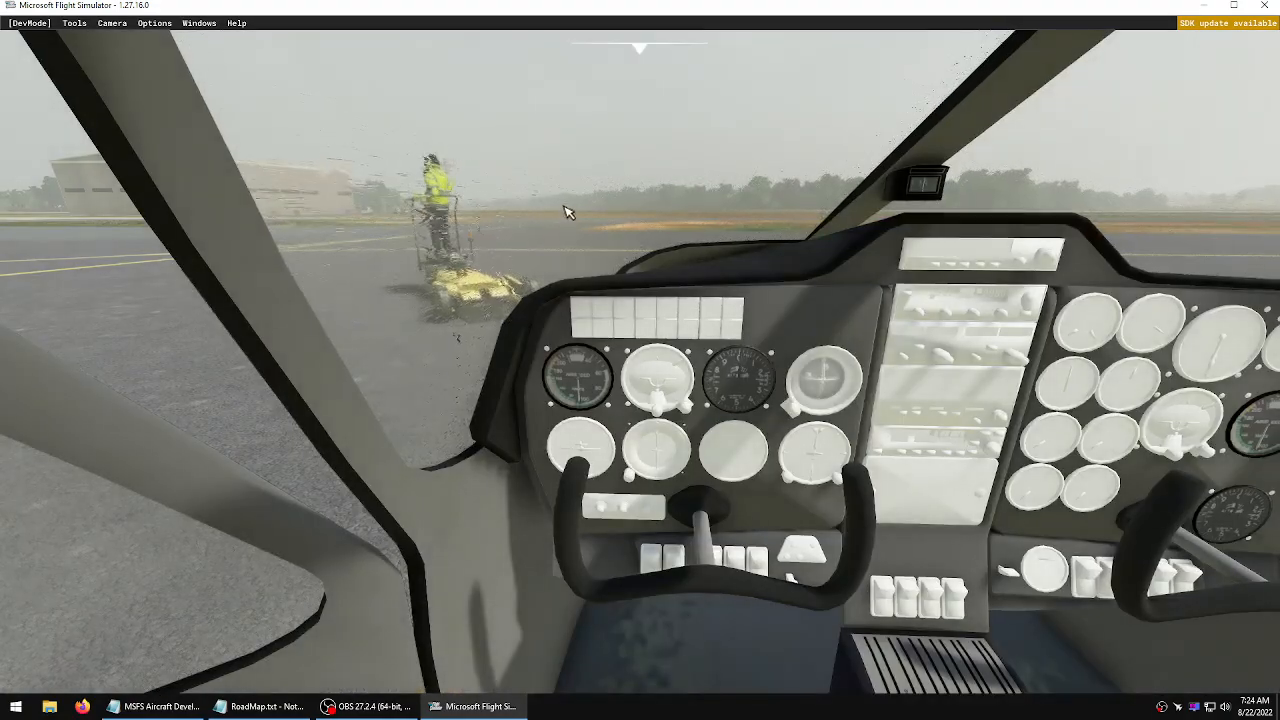
Pan around the cockpit to inspect the windshield rain, then switch outside and orbit around the aircraft
right_click_drag(565, 208, 809, 200)
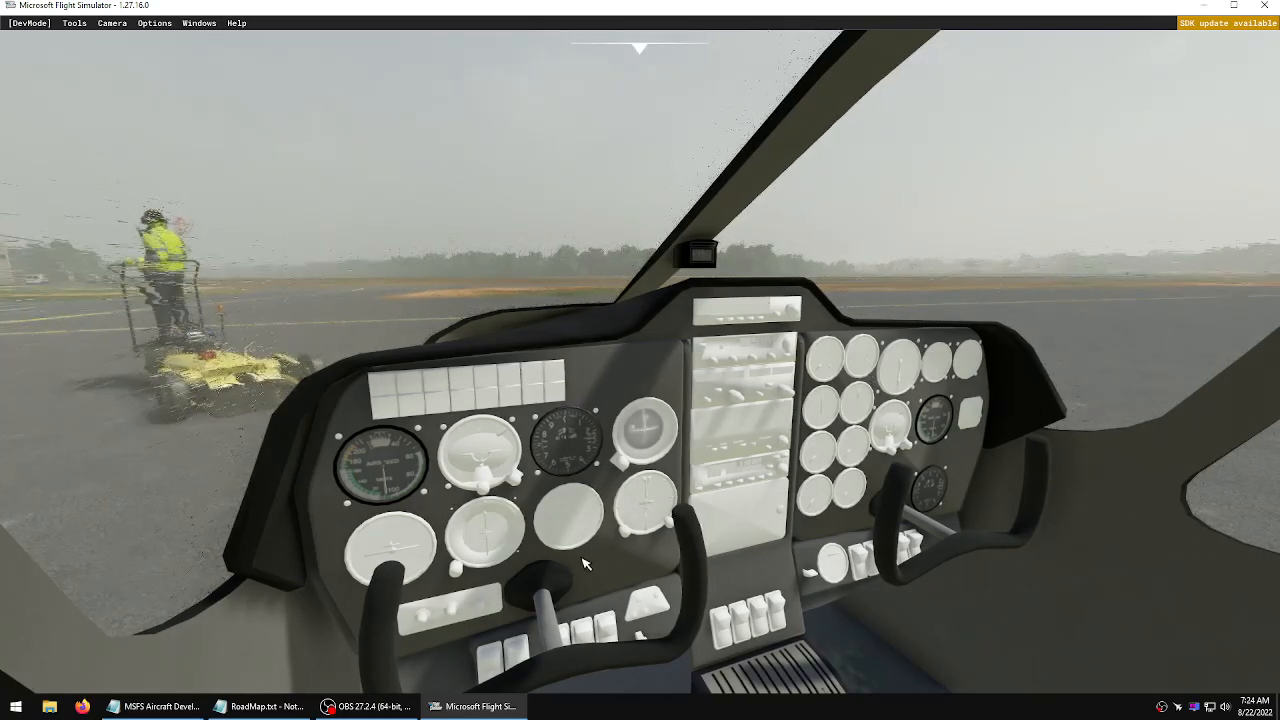
right_click_drag(457, 386, 506, 262)
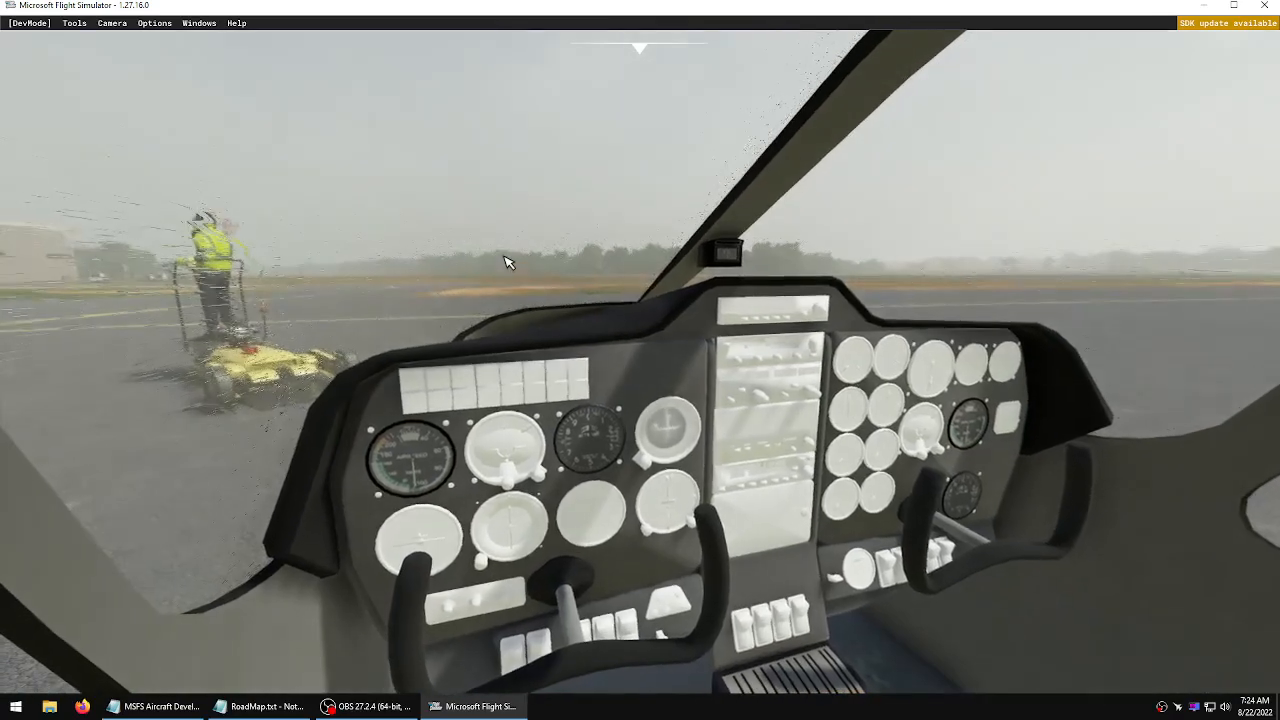
key("End")
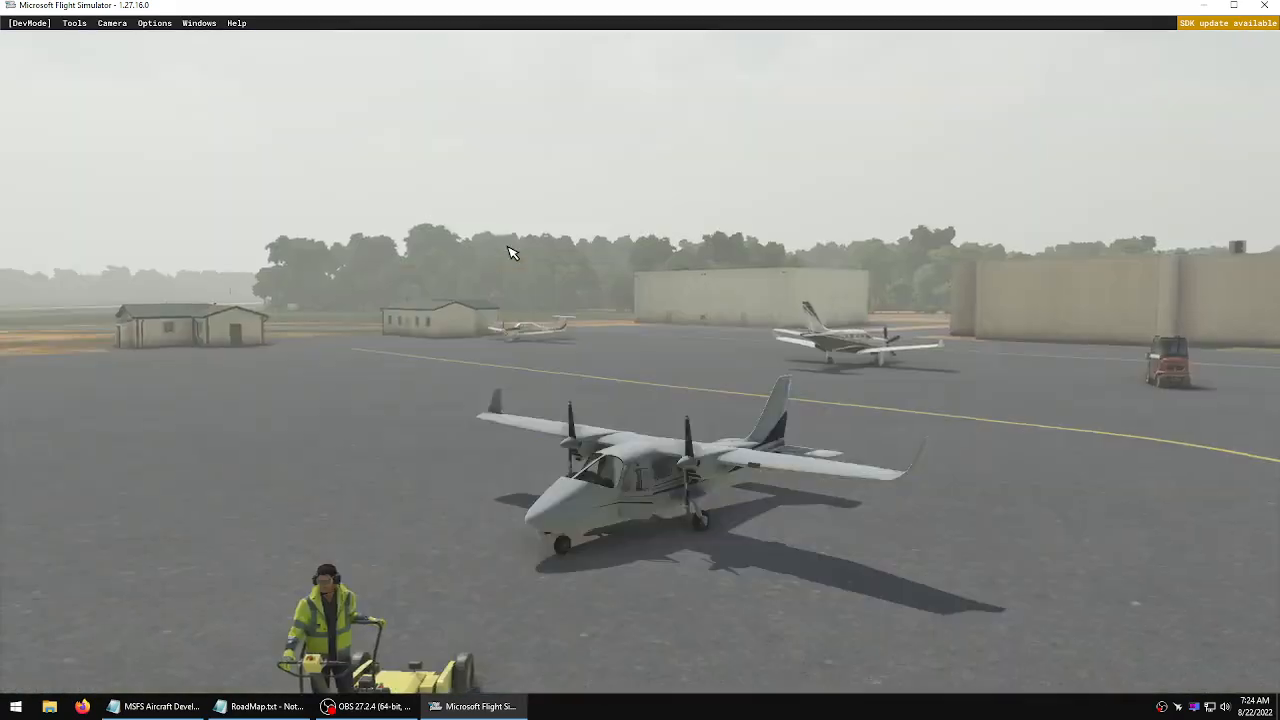
right_click_drag(511, 252, 300, 236)
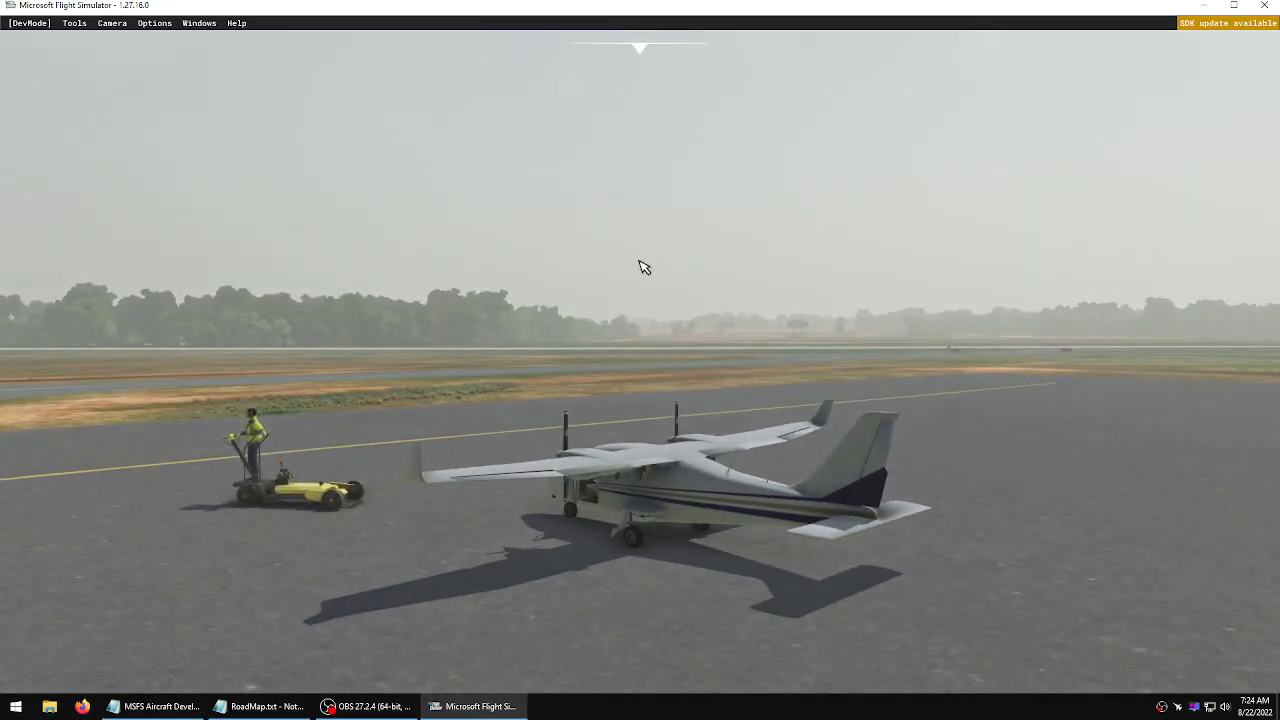